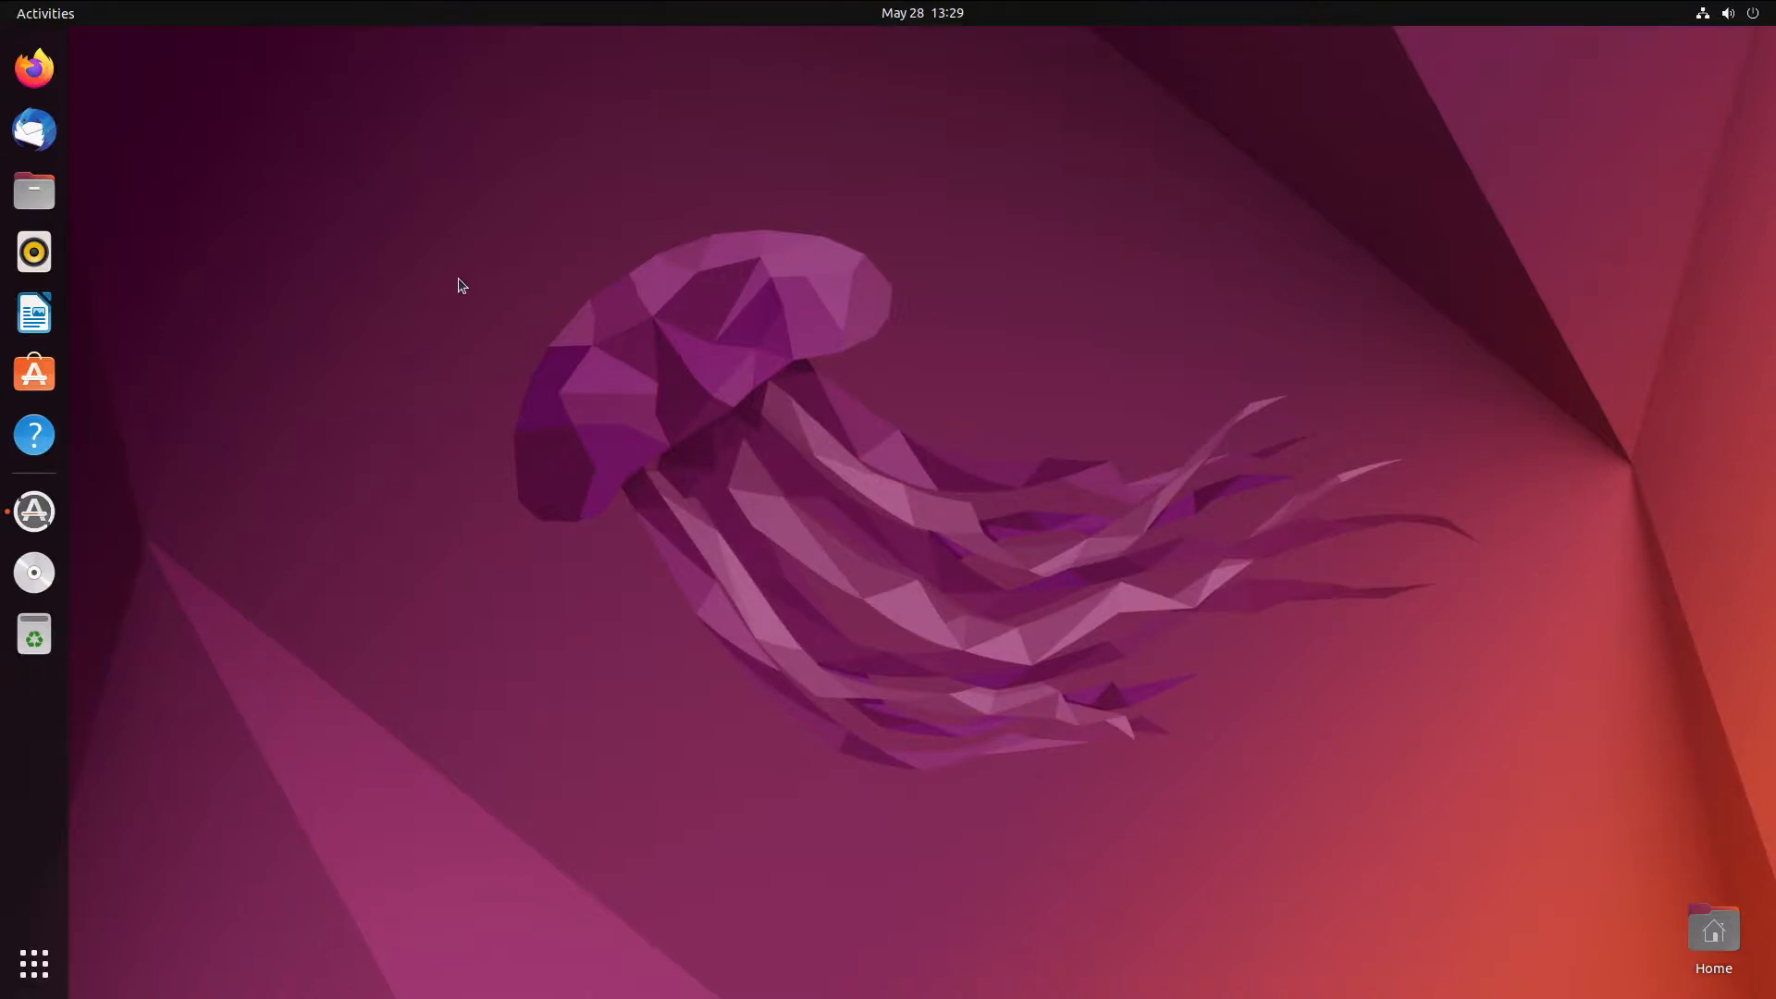
- Open Software Updater and centre its 352.1 MB Ubuntu 22.04 update prompt on screen
{"action": "left_click_drag", "start_coordinate": [402, 166], "coordinate": [516, 175]}
{"action": "left_click", "coordinate": [37, 514]}
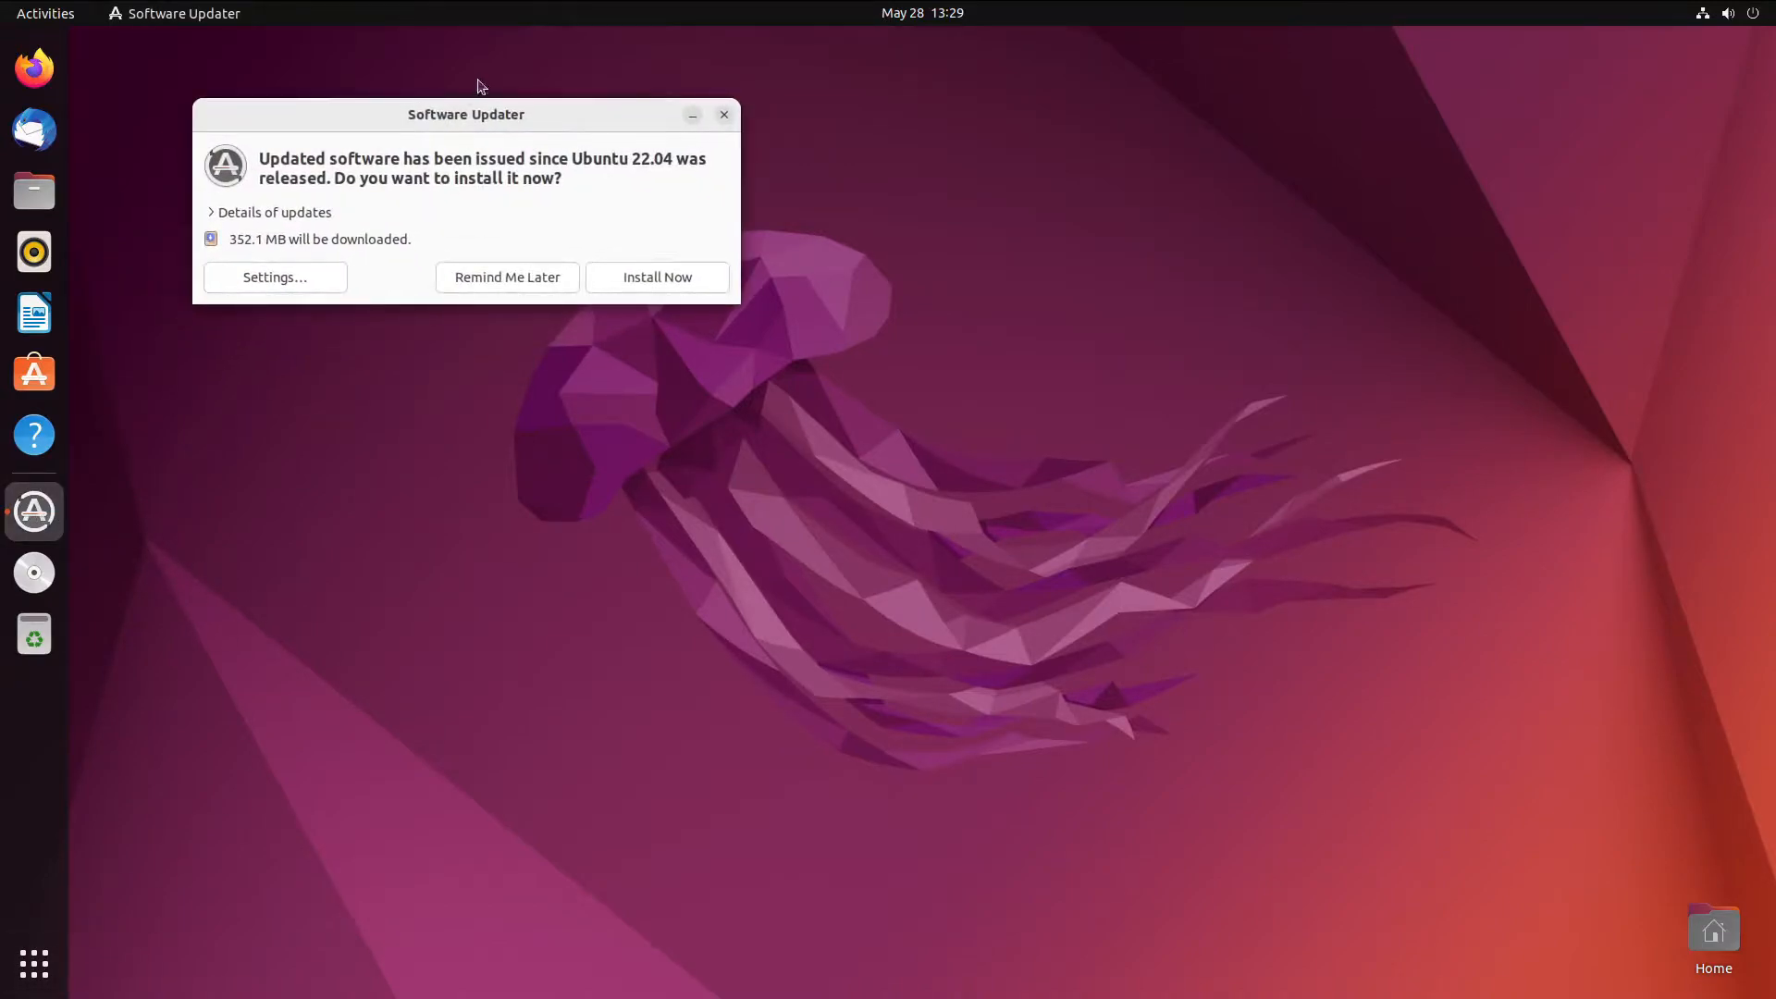
{"action": "left_click_drag", "start_coordinate": [472, 119], "coordinate": [821, 264]}
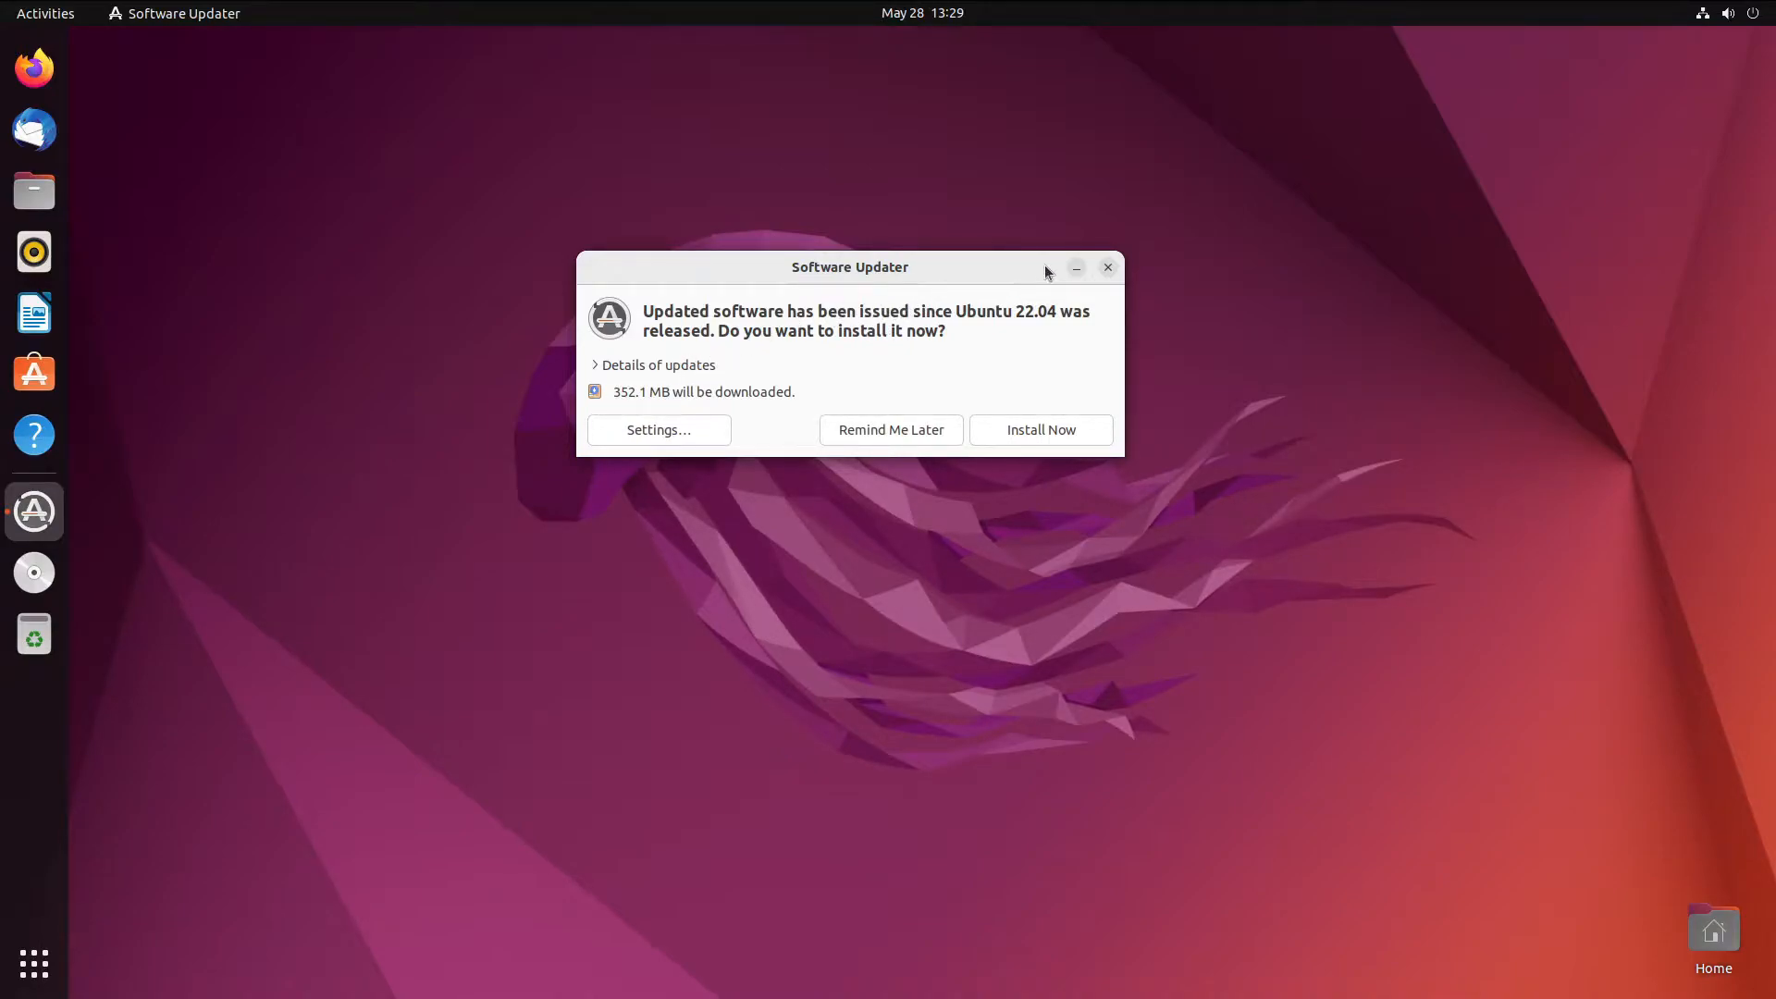
- Launch Software & Updates, confirm Additional Drivers lists none available, then close it
{"action": "left_click", "coordinate": [34, 963]}
{"action": "scroll", "coordinate": [1138, 825], "scroll_direction": "down", "scroll_amount": 1}
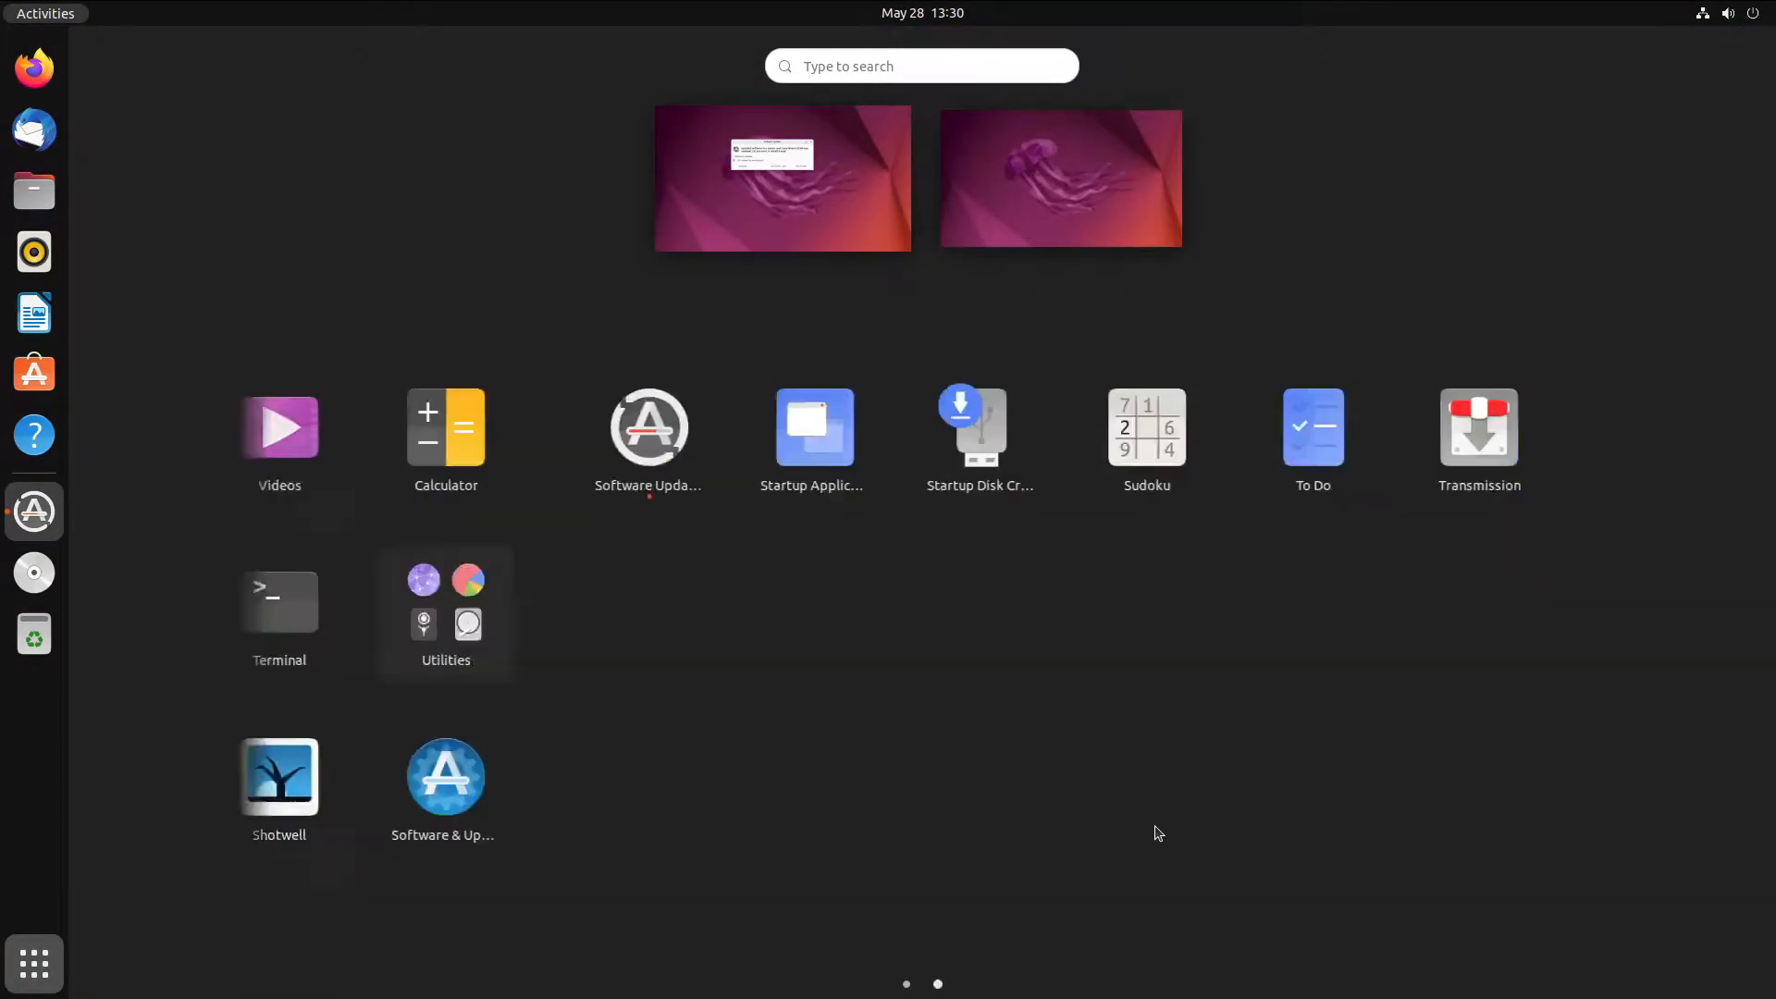
{"action": "scroll", "coordinate": [1150, 809], "scroll_direction": "up", "scroll_amount": 1}
{"action": "scroll", "coordinate": [832, 601], "scroll_direction": "down", "scroll_amount": 1}
{"action": "scroll", "coordinate": [666, 578], "scroll_direction": "up", "scroll_amount": 1}
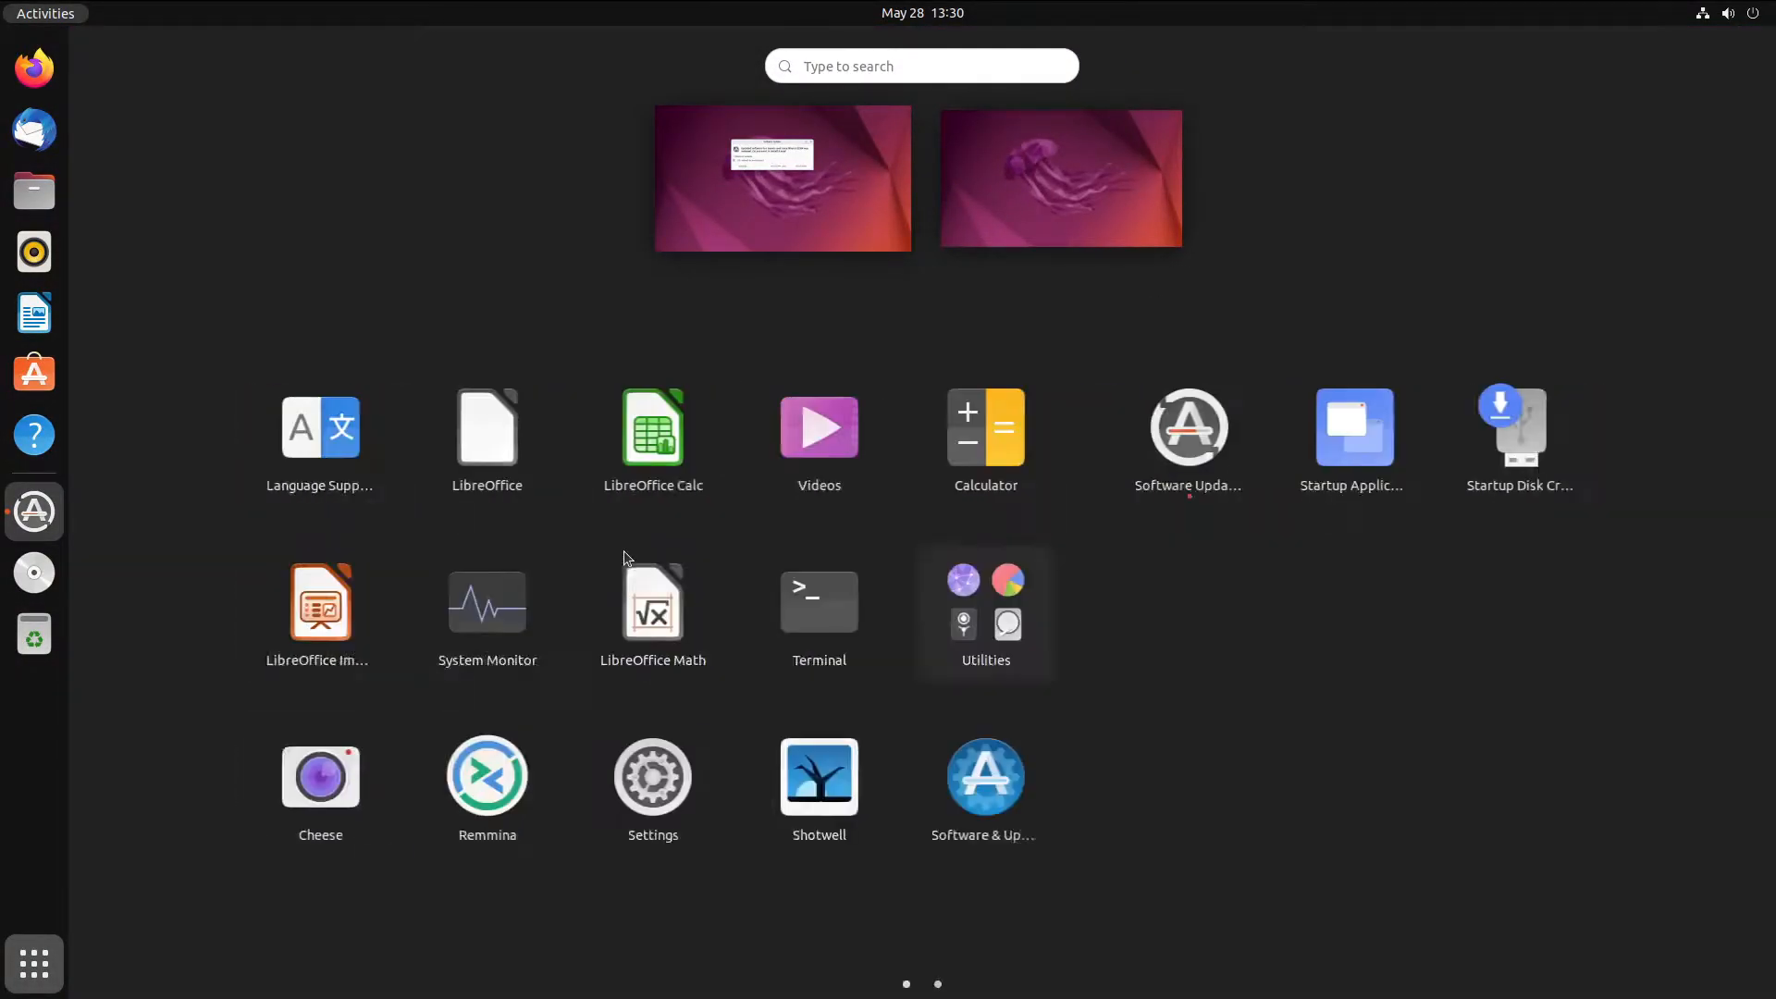
{"action": "key", "text": "super"}
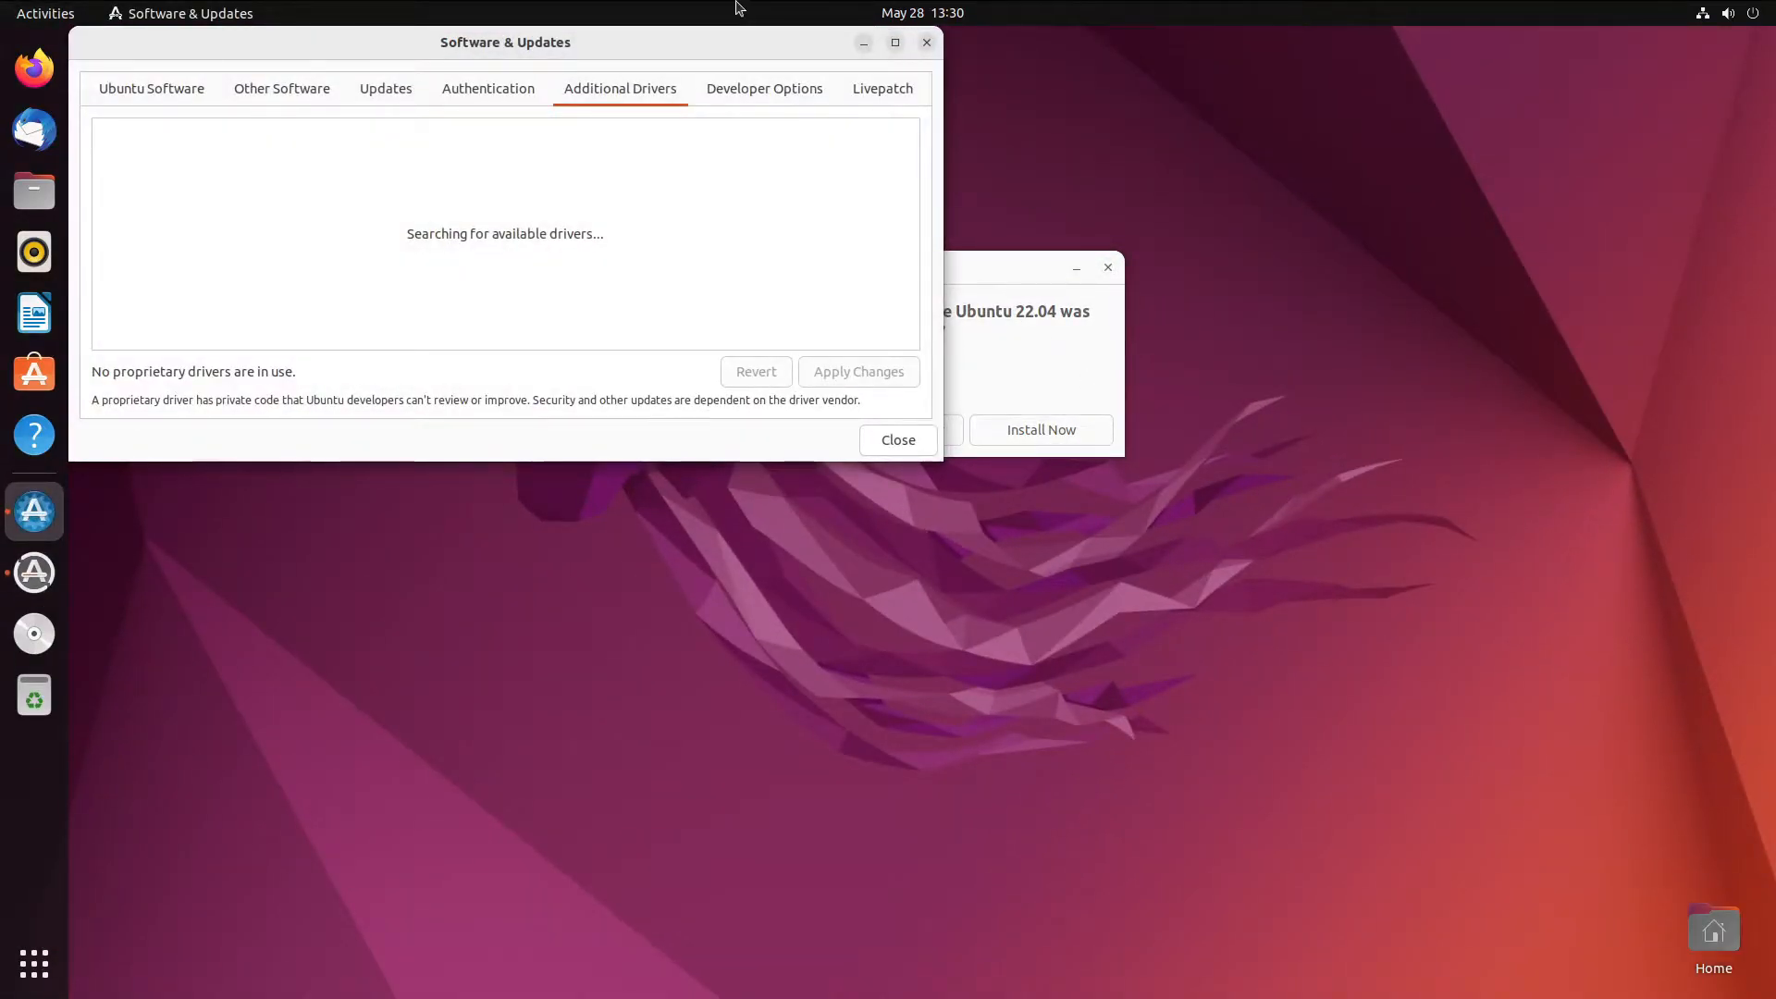
{"action": "left_click_drag", "start_coordinate": [646, 45], "coordinate": [985, 160]}
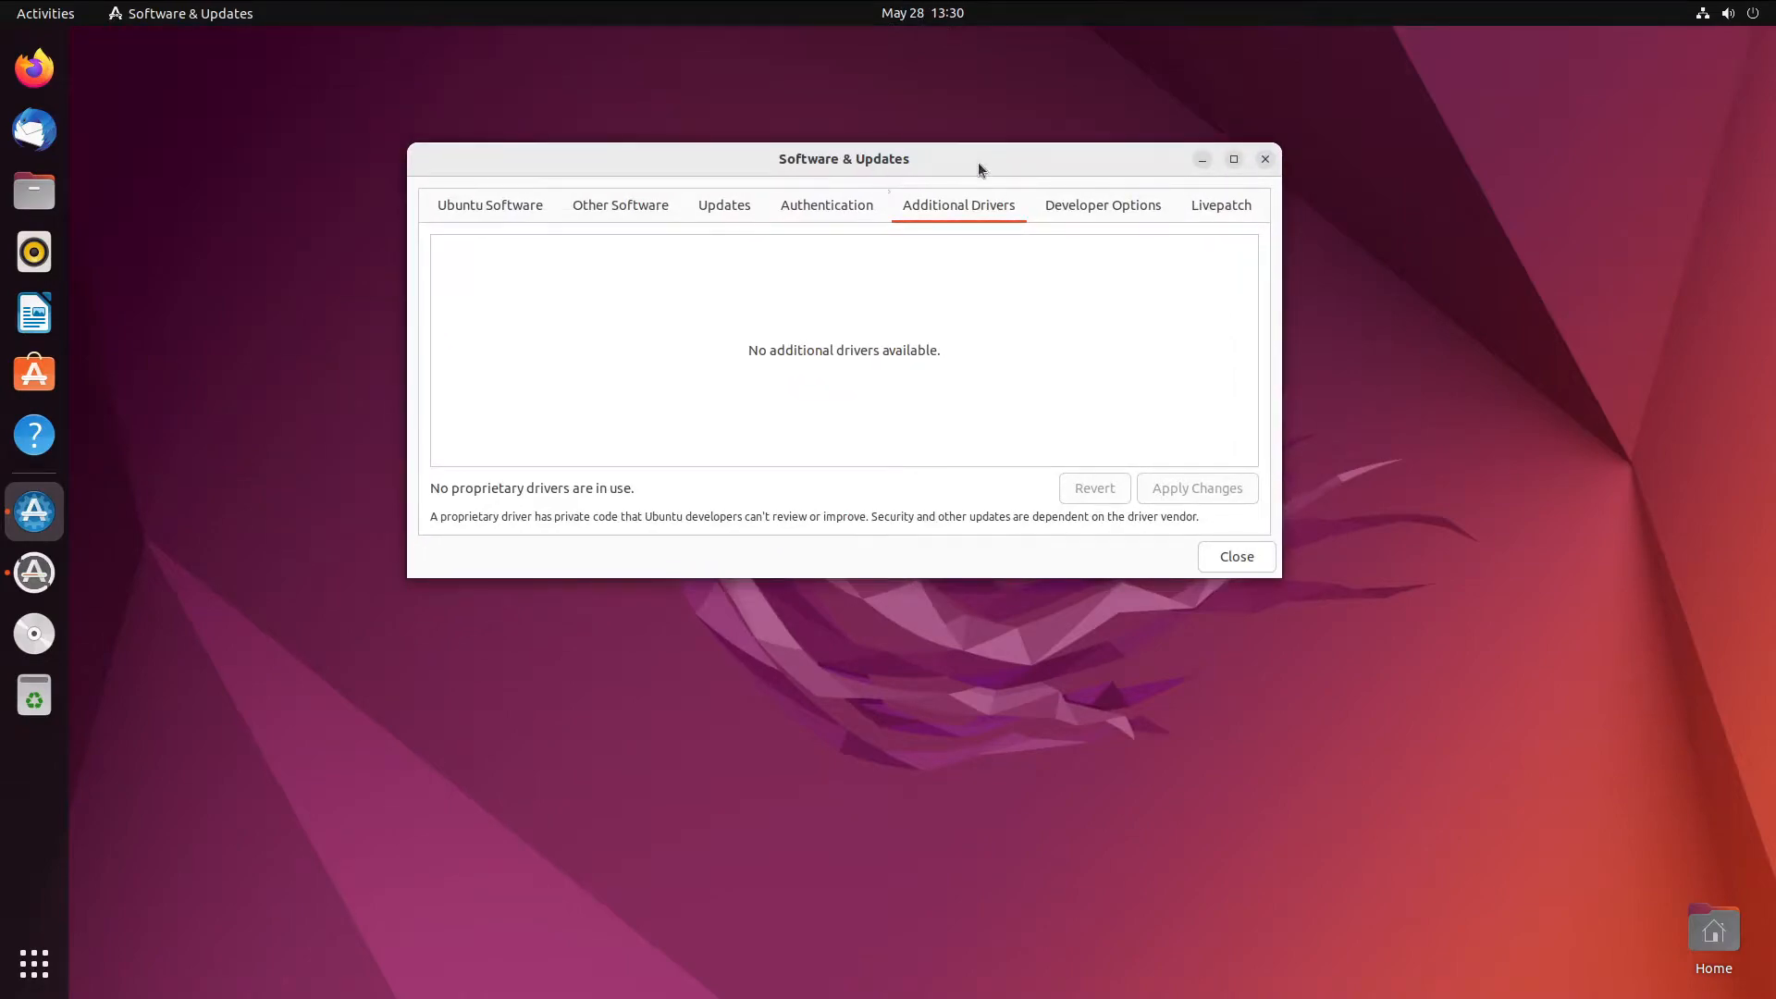
{"action": "left_click_drag", "start_coordinate": [1258, 168], "coordinate": [1225, 167]}
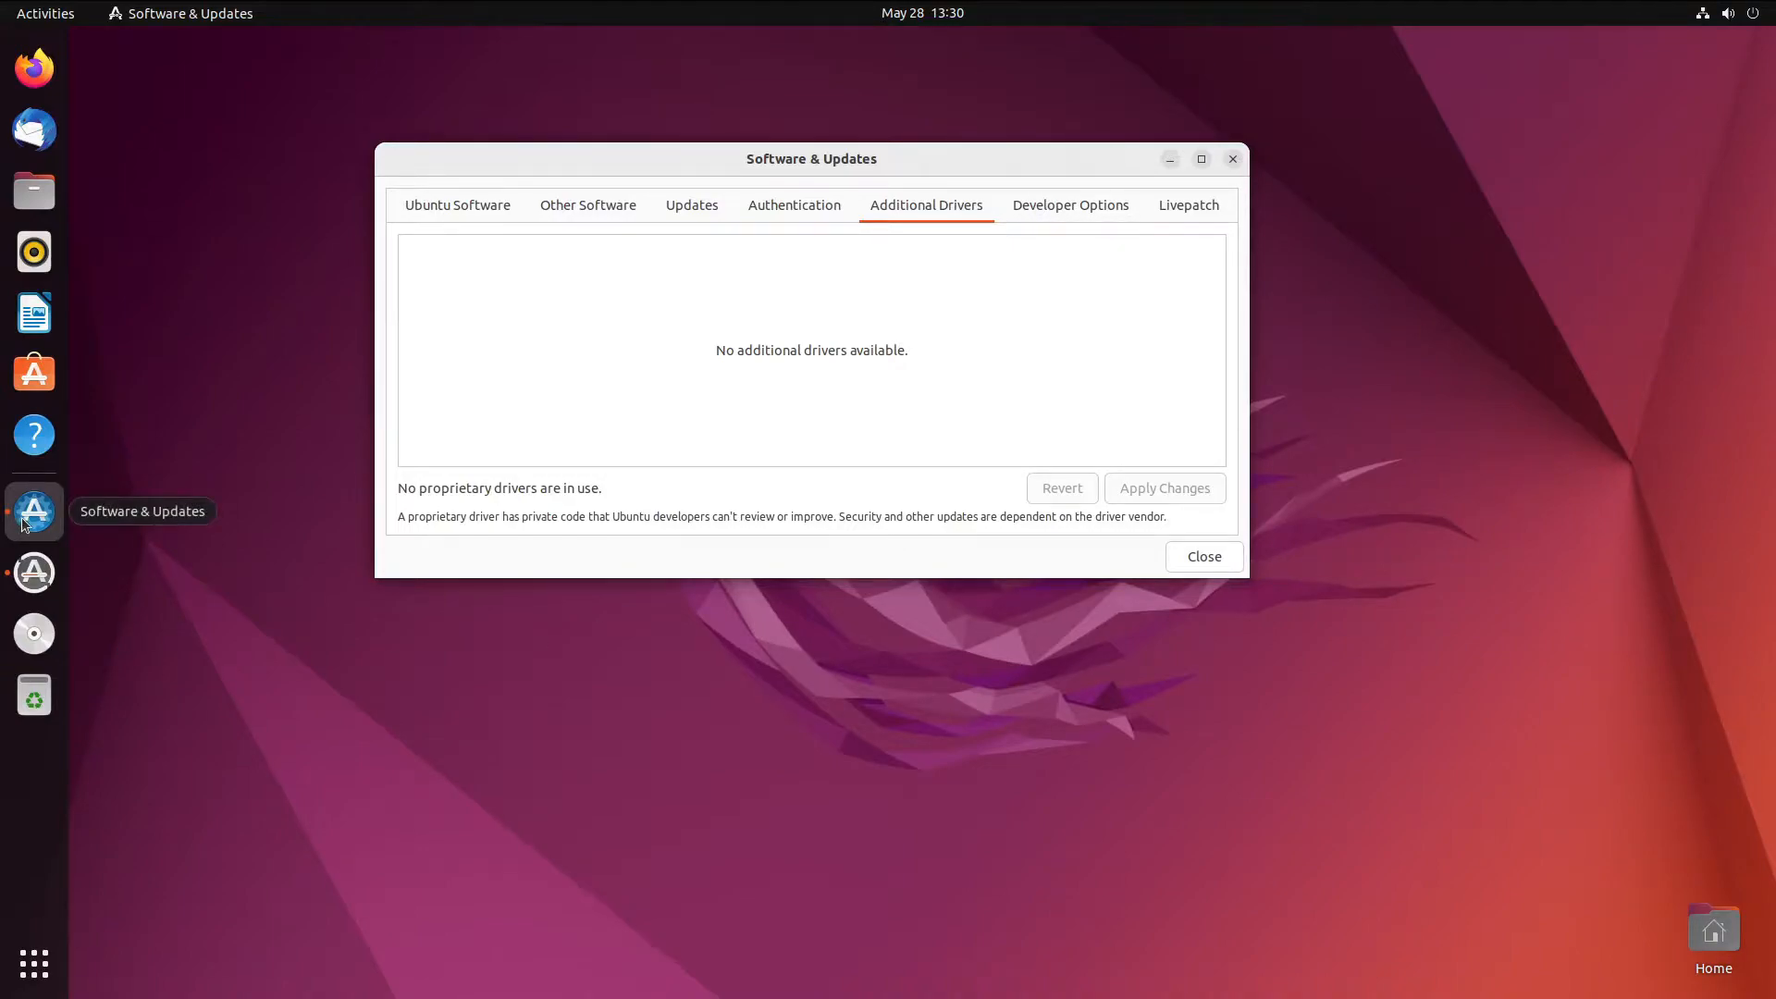
{"action": "left_click_drag", "start_coordinate": [728, 157], "coordinate": [705, 174]}
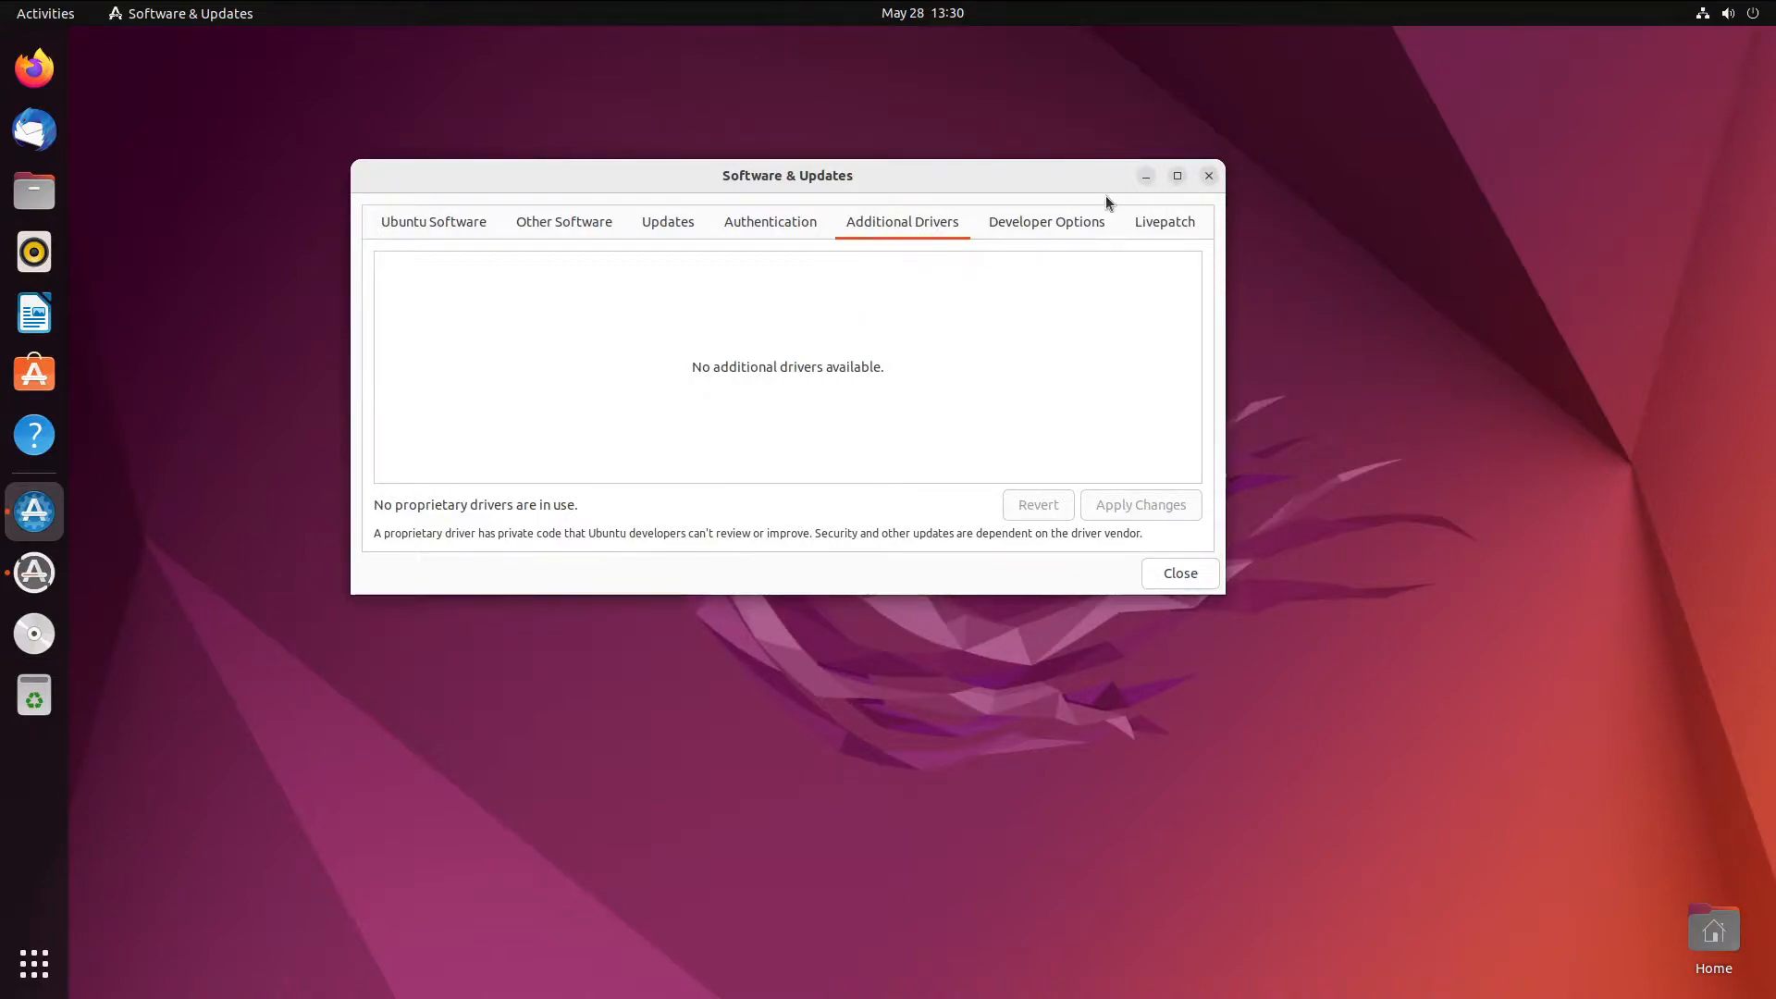
{"action": "left_click", "coordinate": [1207, 177]}
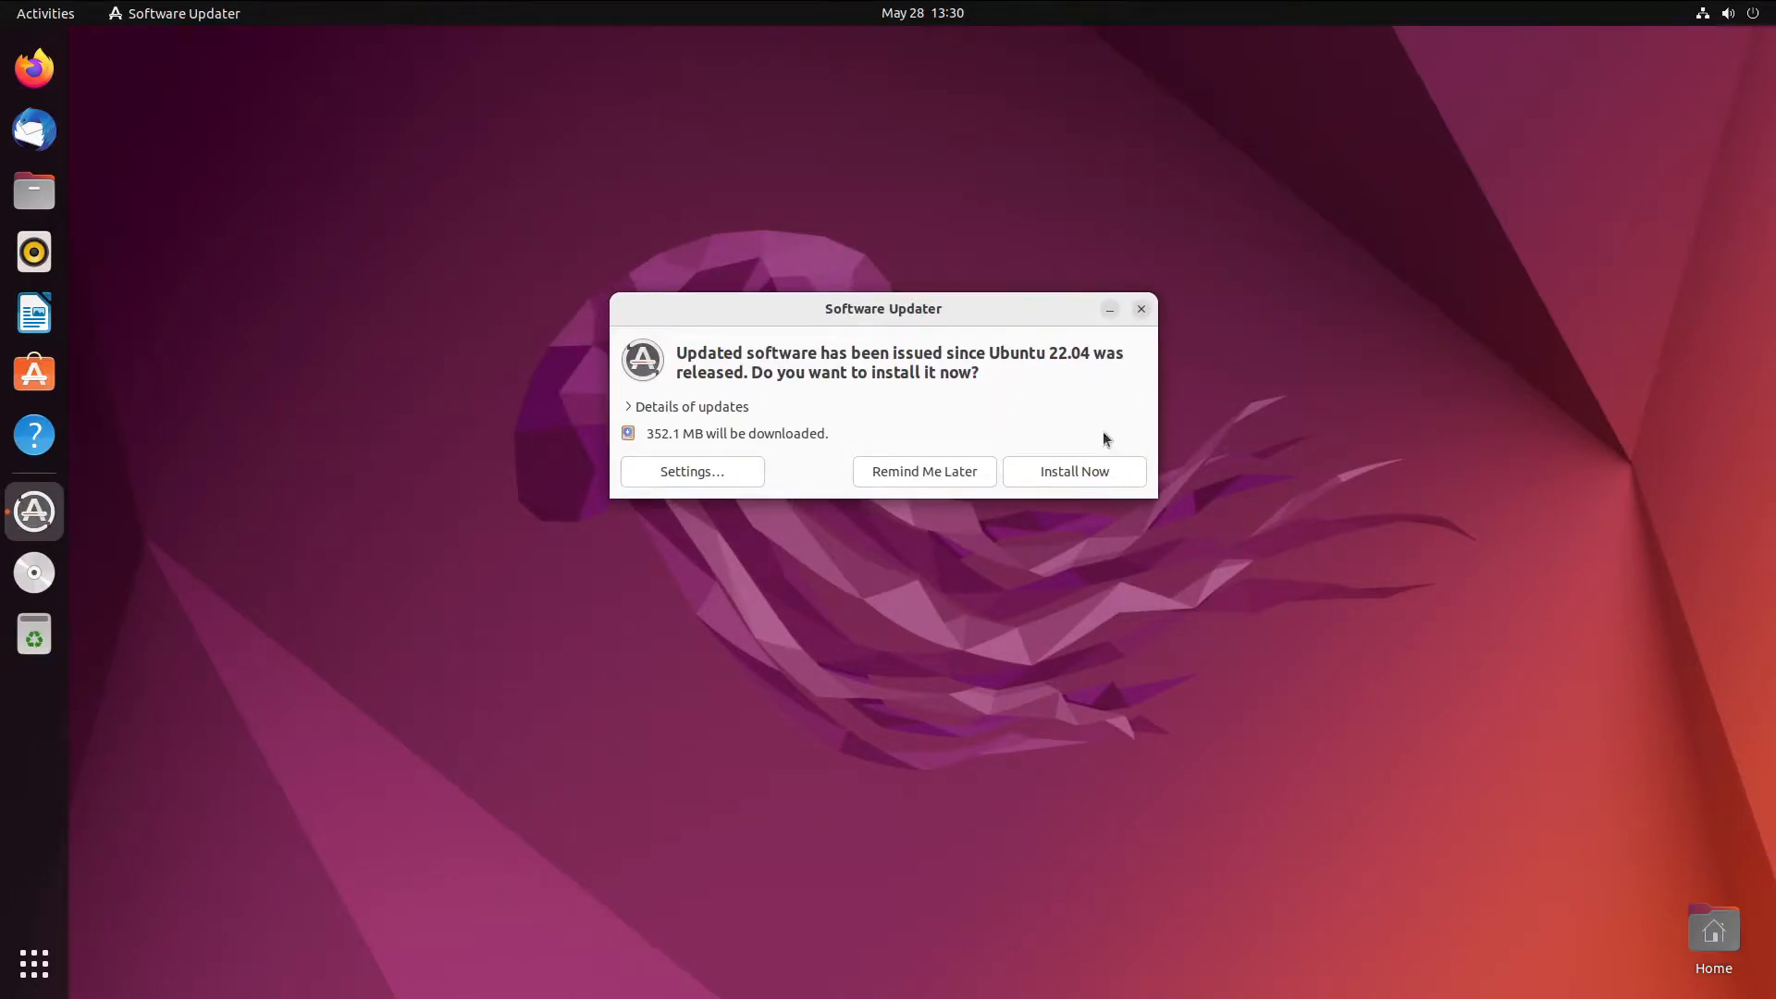
- Review the details of the pending updates, then install all of them
{"action": "mouse_move", "coordinate": [977, 326]}
{"action": "left_mouse_down"}
{"action": "mouse_move", "coordinate": [940, 333]}
{"action": "mouse_move", "coordinate": [952, 312]}
{"action": "left_mouse_up"}
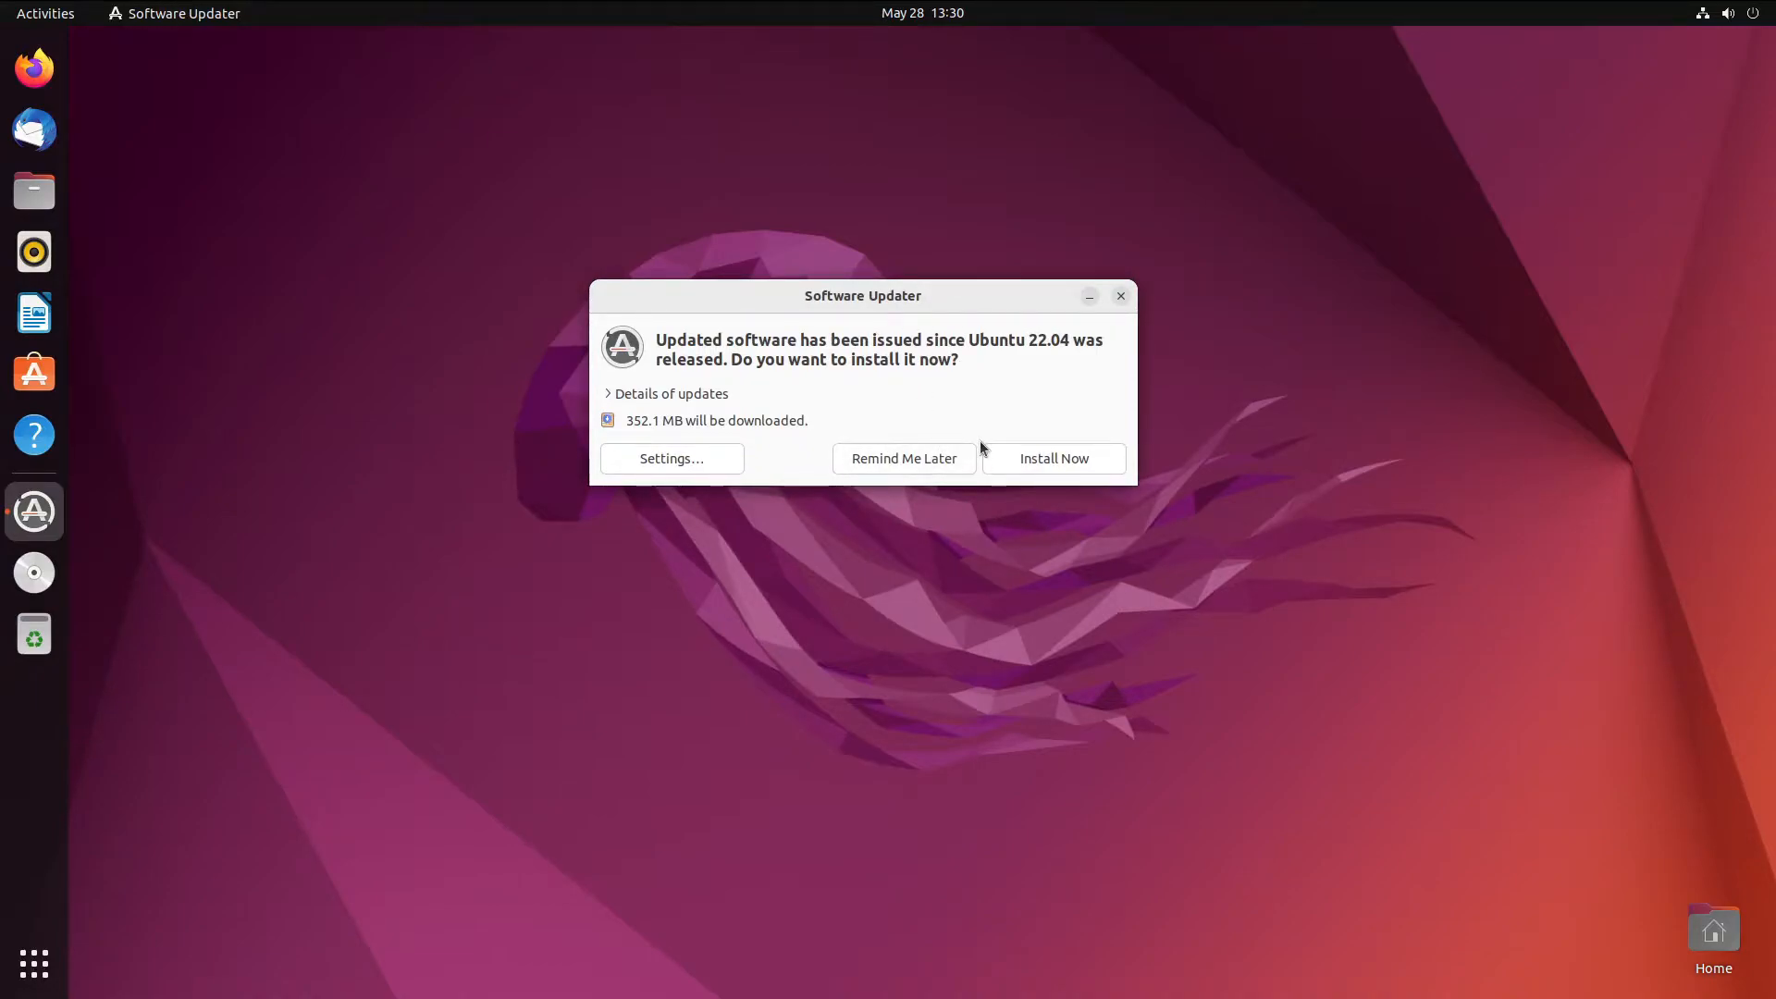
{"action": "left_click", "coordinate": [707, 396]}
{"action": "scroll", "coordinate": [703, 529], "scroll_direction": "down", "scroll_amount": 5}
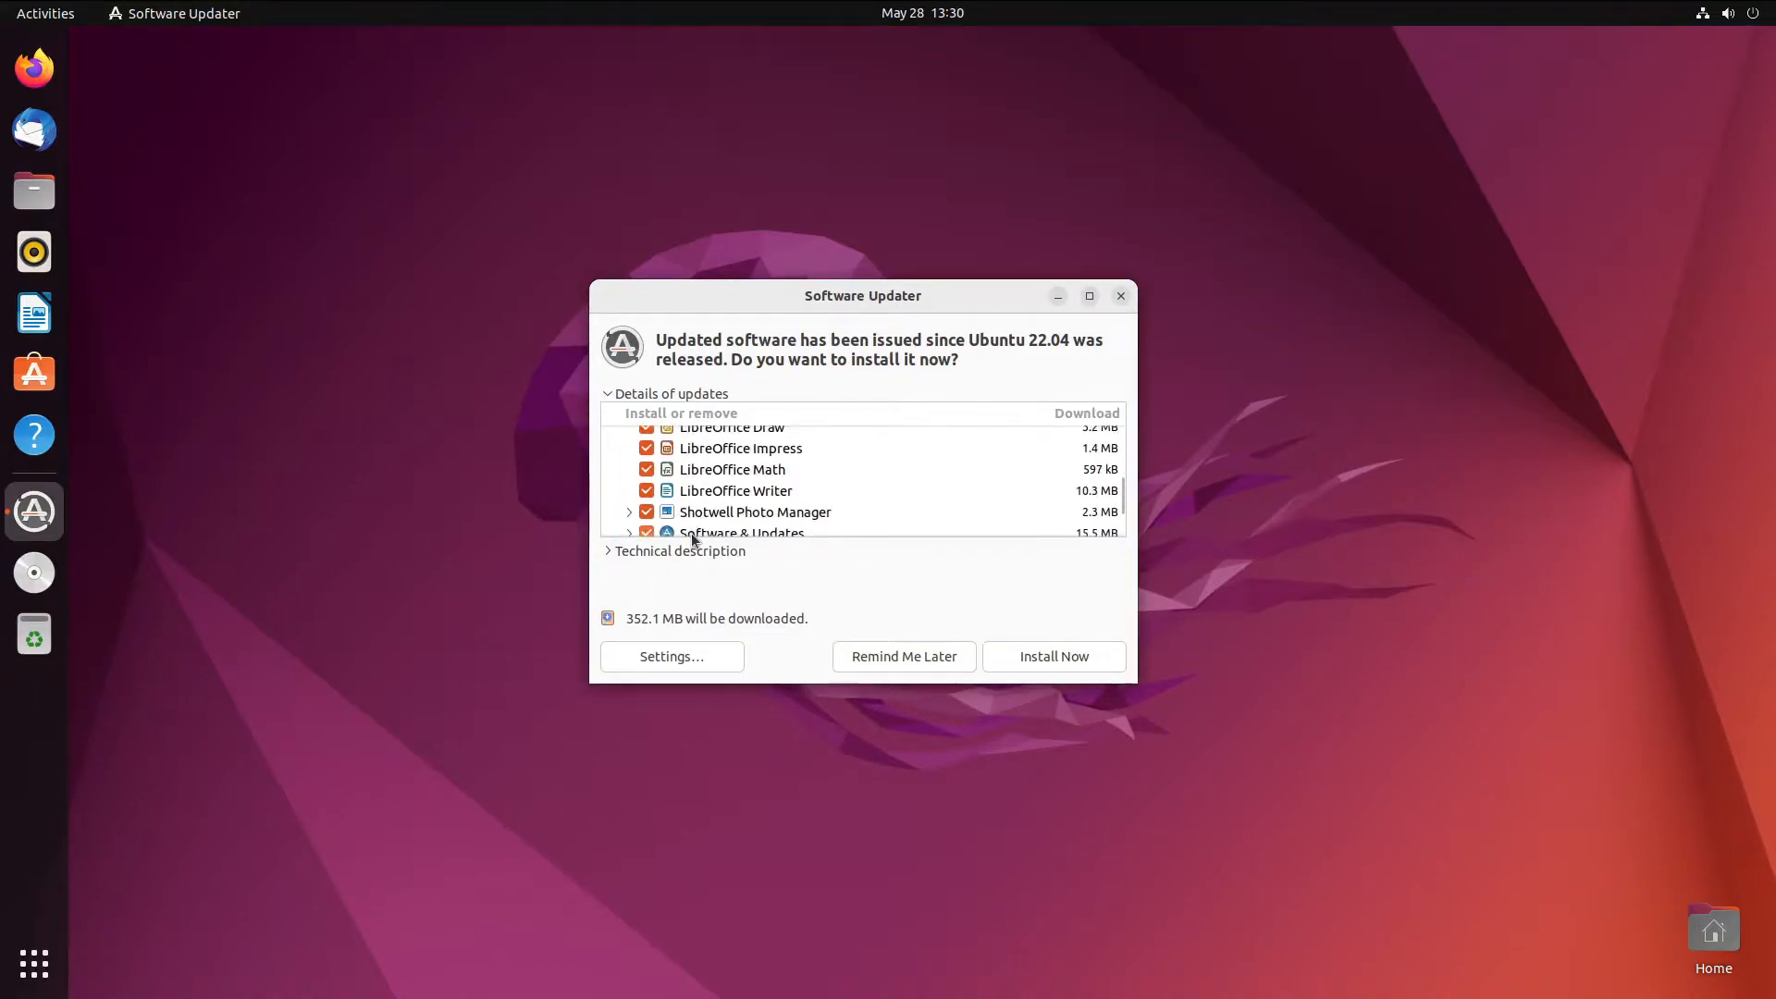
{"action": "scroll", "coordinate": [694, 519], "scroll_direction": "down", "scroll_amount": 2}
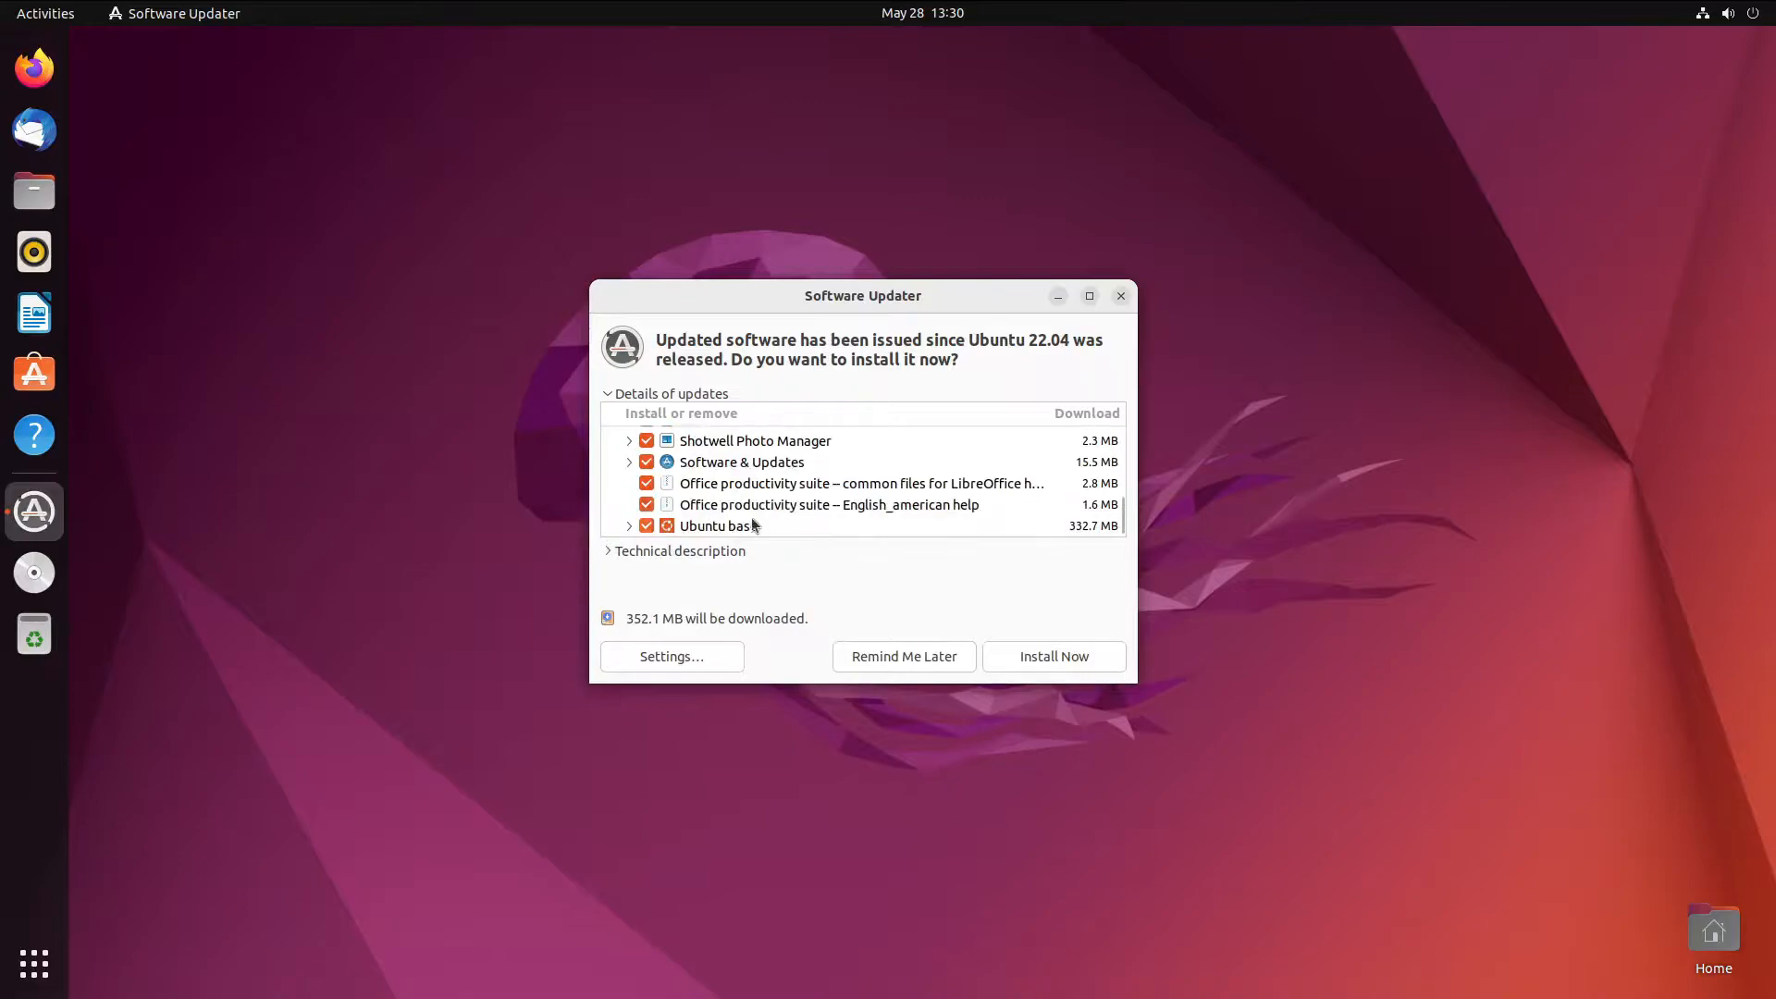
{"action": "left_click", "coordinate": [696, 396]}
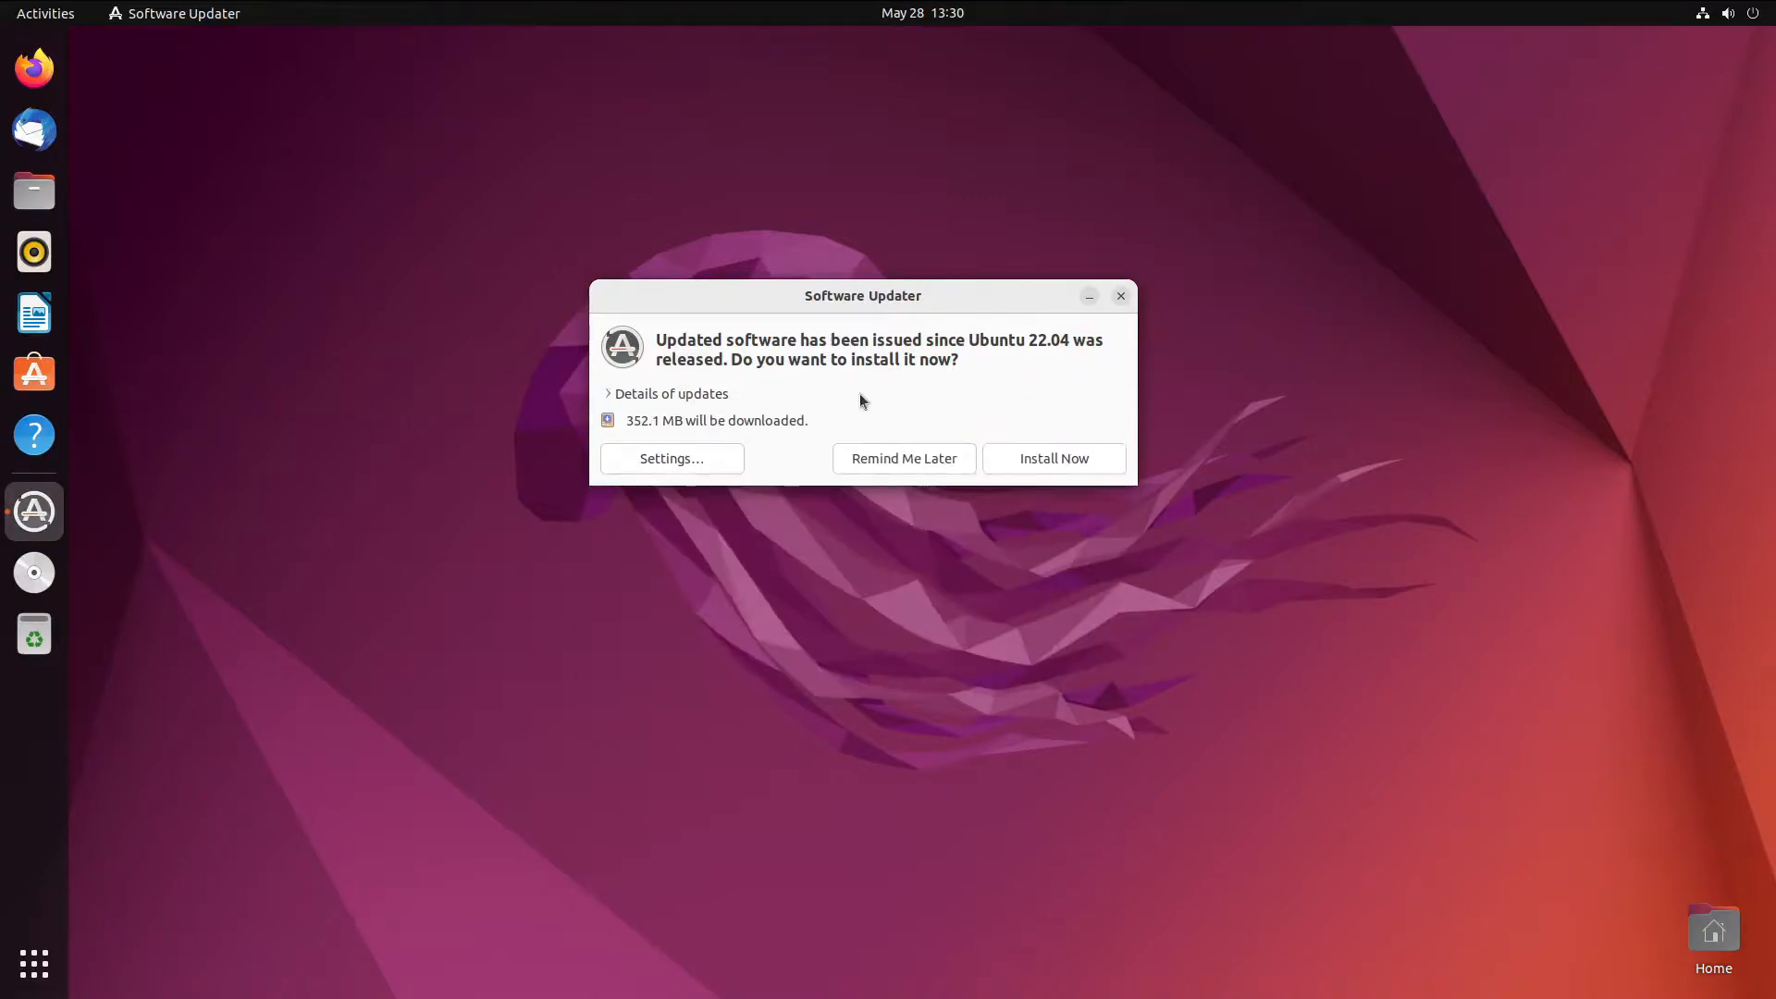
{"action": "left_click", "coordinate": [1021, 469]}
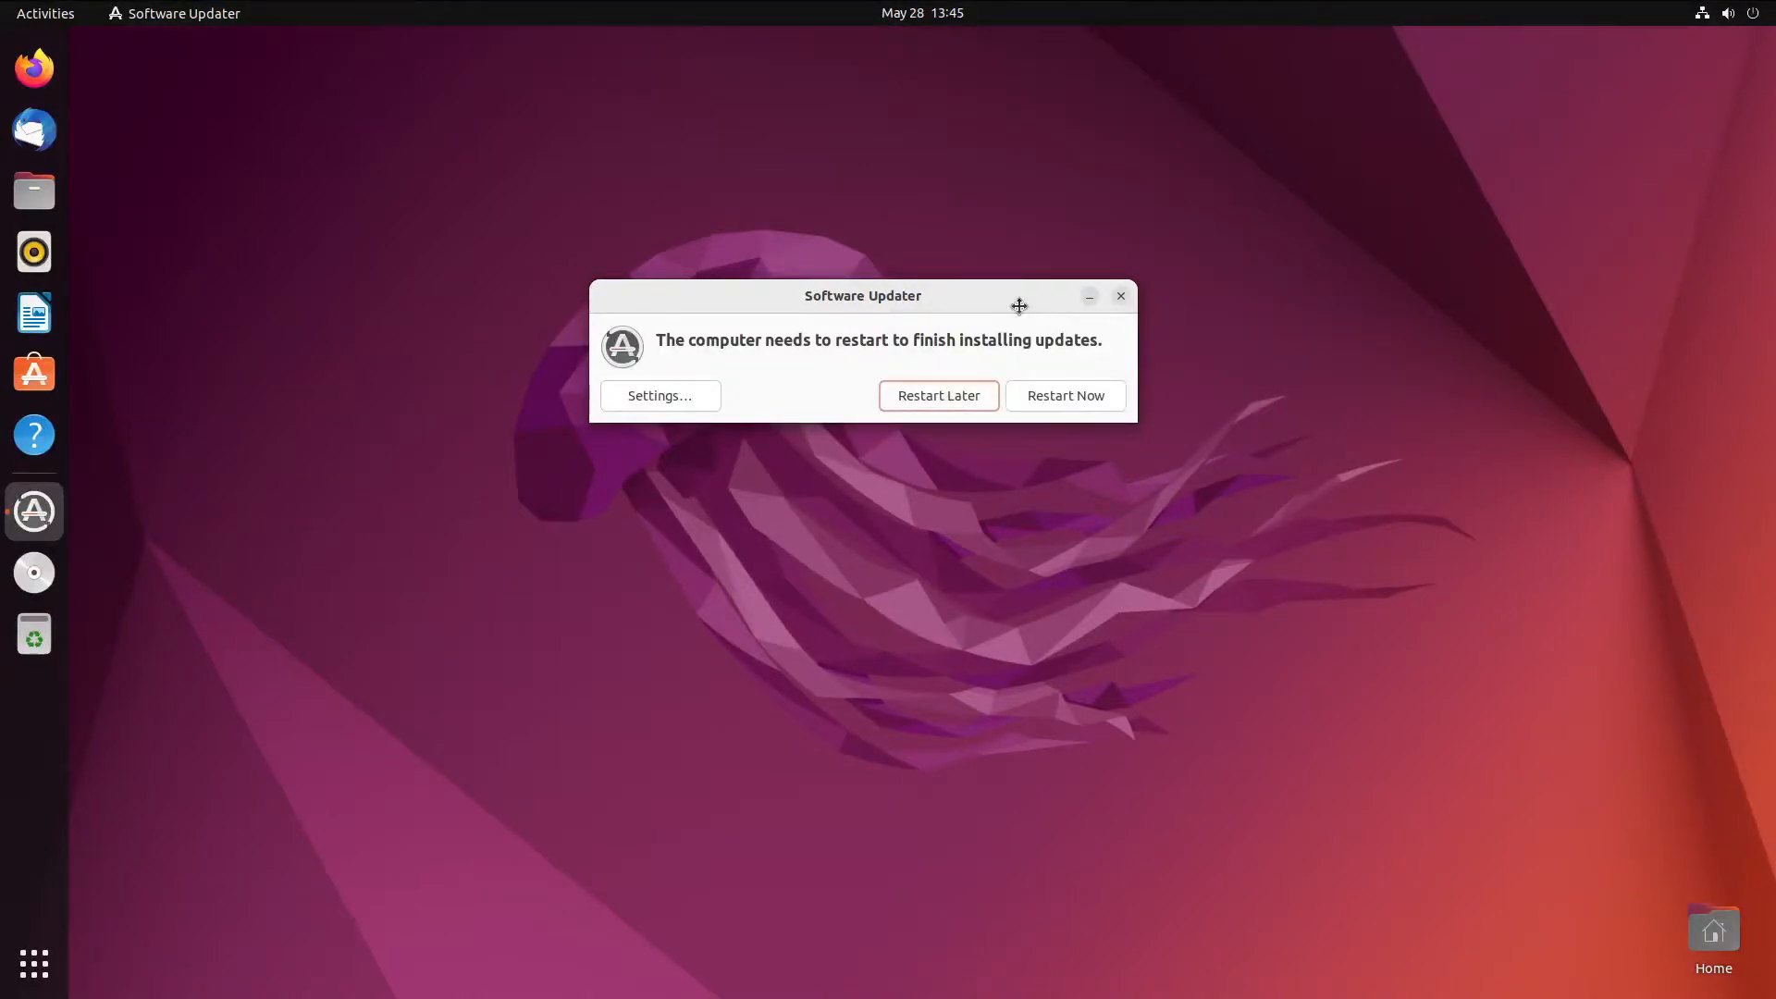
- Restart the computer to finish applying the installed updates
{"action": "left_click_drag", "start_coordinate": [1018, 305], "coordinate": [1175, 292]}
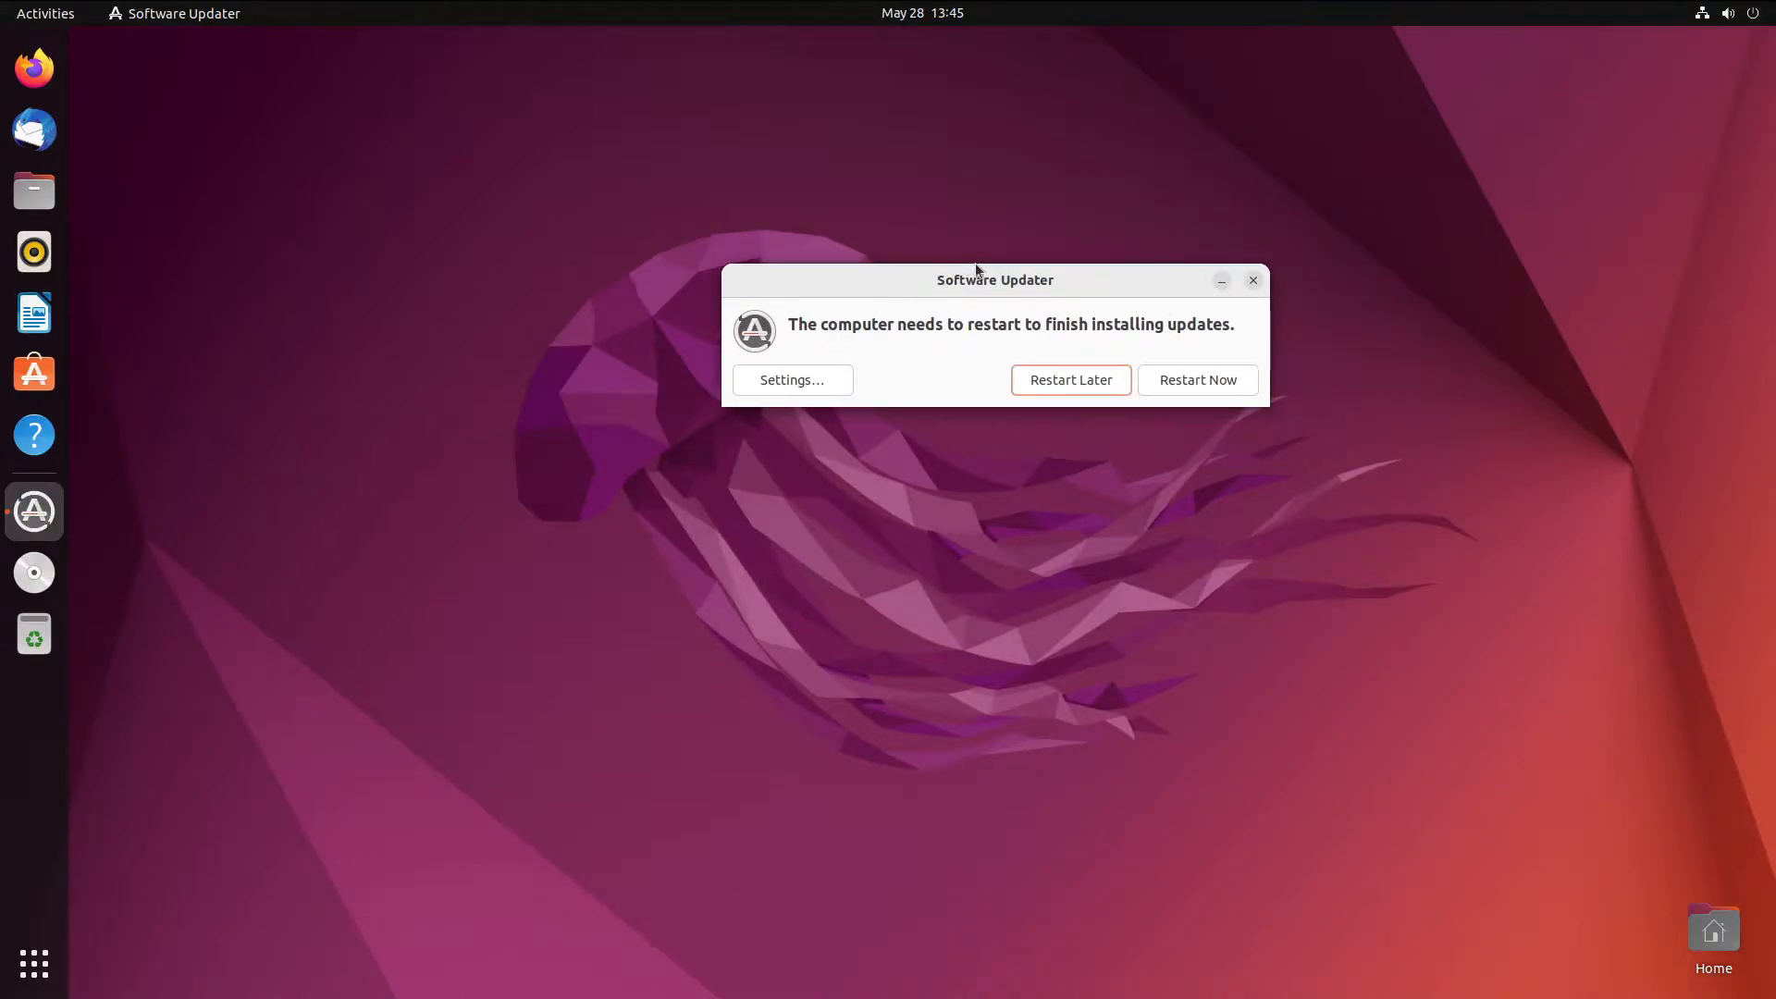
{"action": "left_click_drag", "start_coordinate": [973, 268], "coordinate": [757, 290]}
{"action": "left_click", "coordinate": [975, 396]}
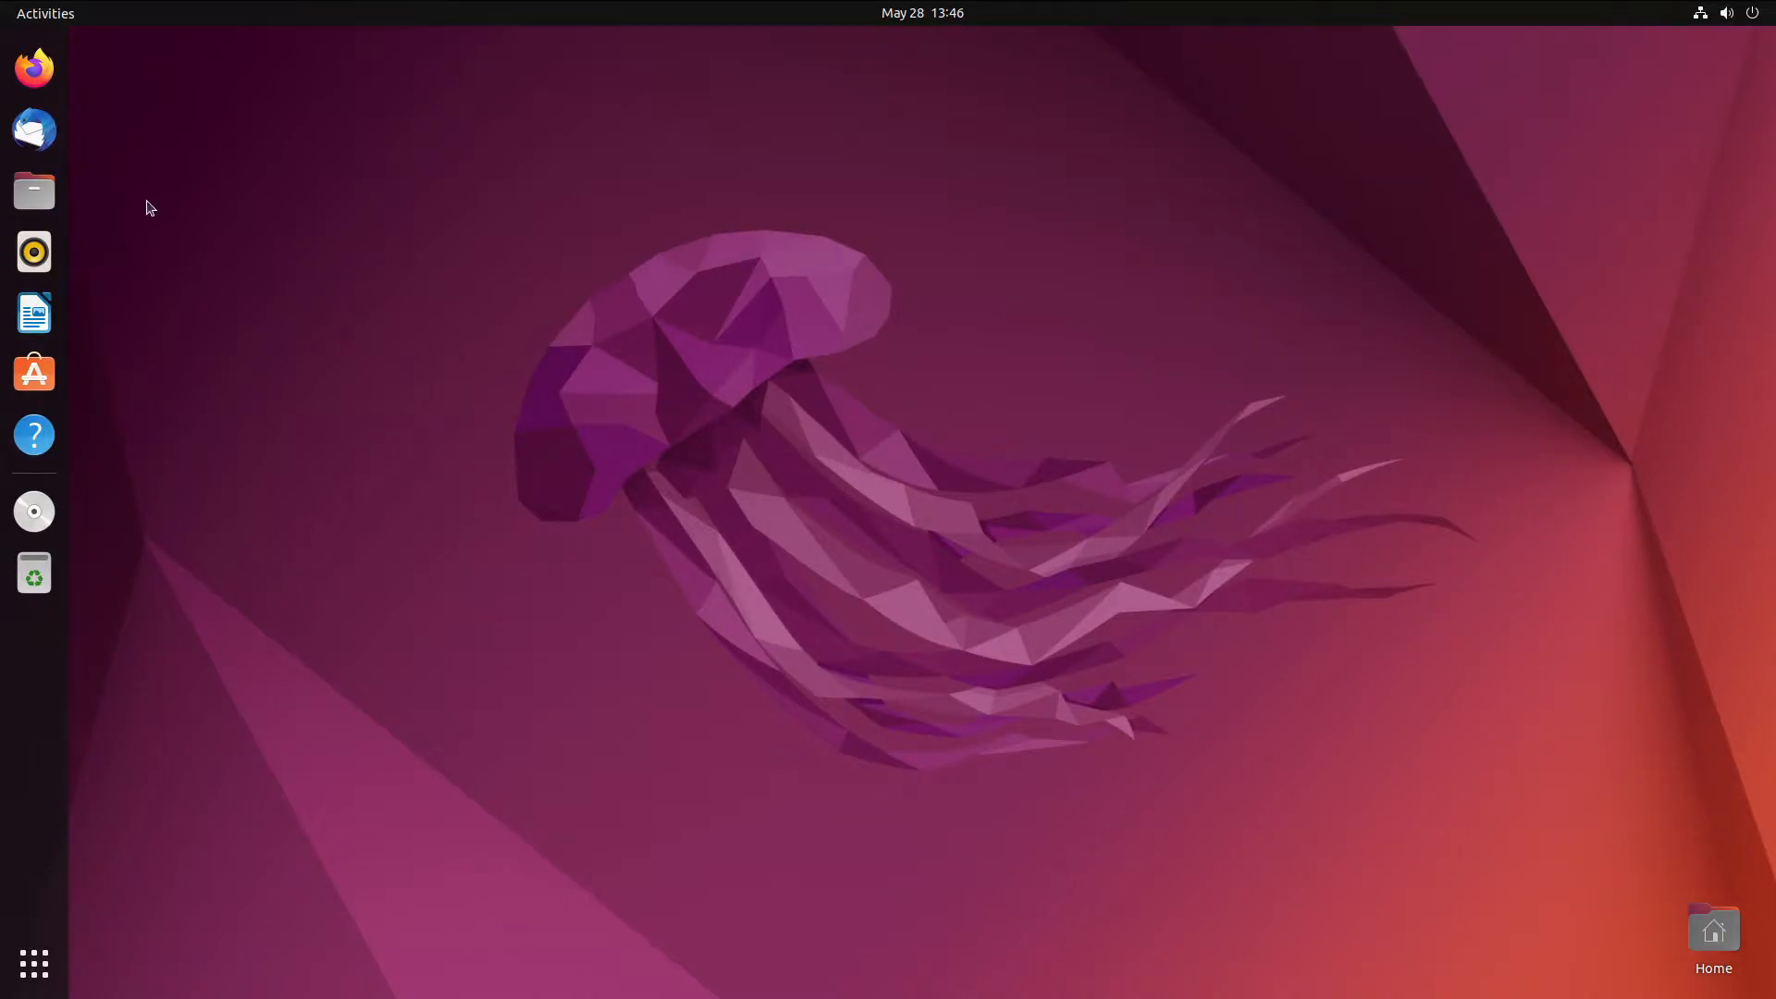
{"action": "left_click_drag", "start_coordinate": [230, 145], "coordinate": [333, 294]}
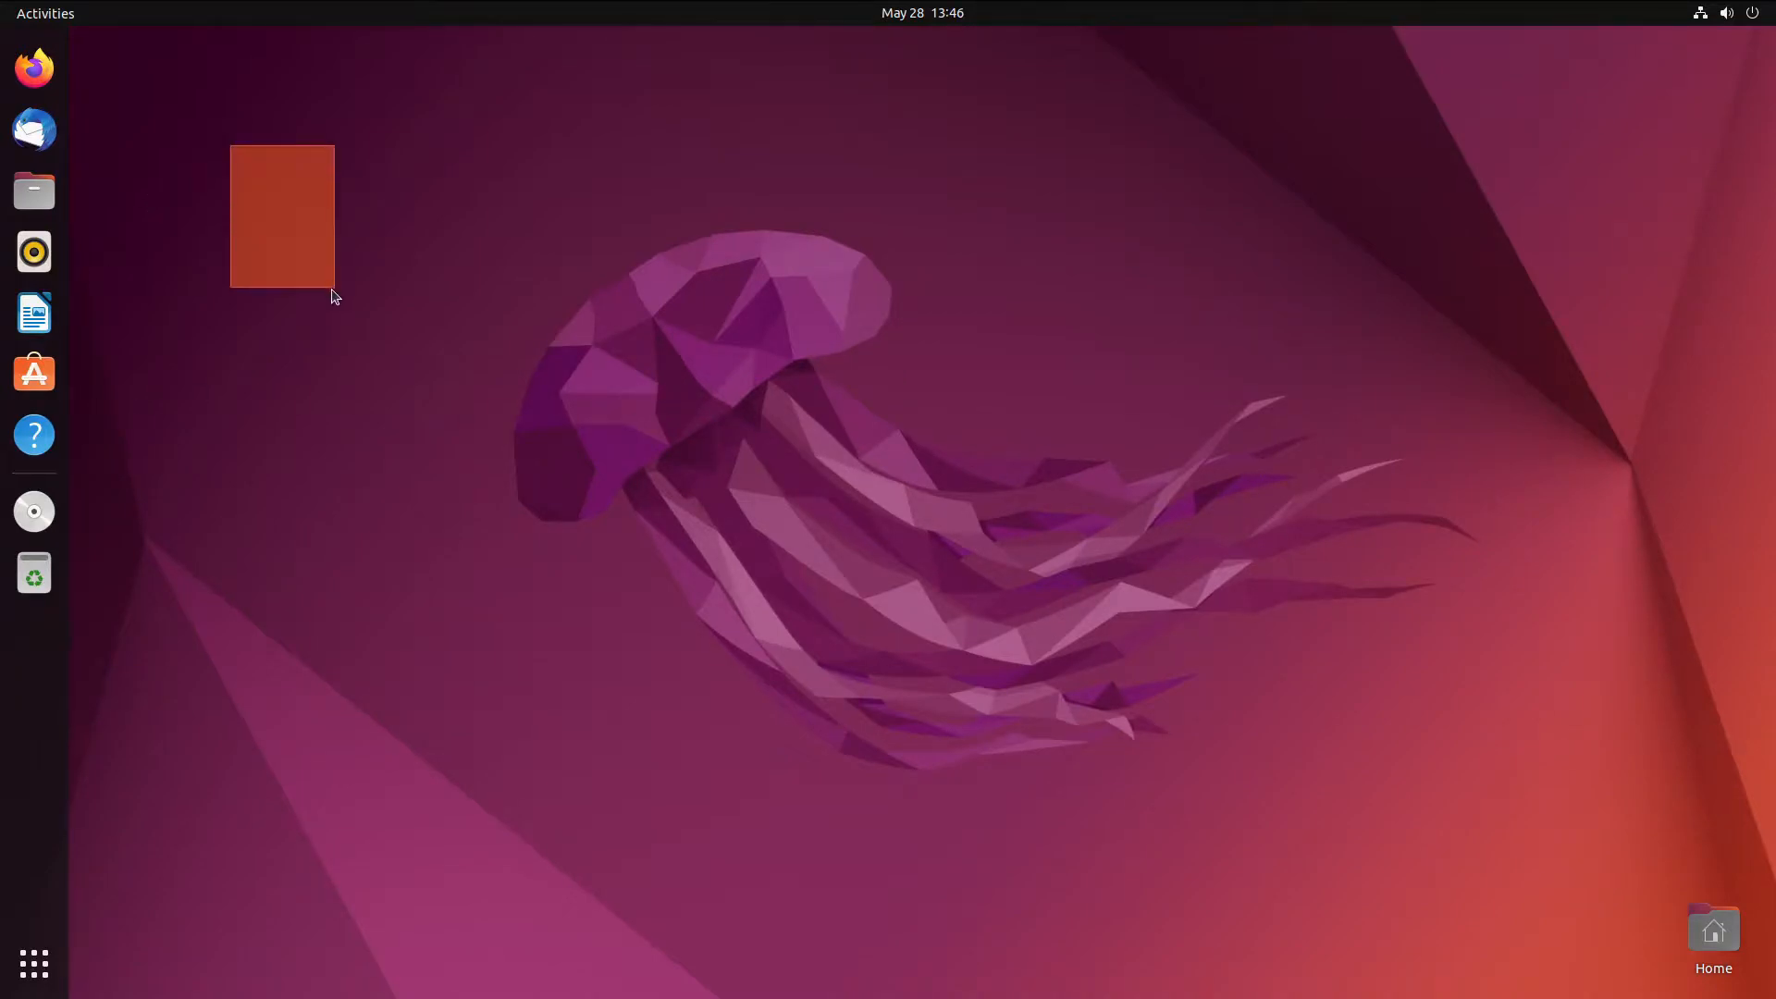
- Launch Ubuntu Software and wait for its Explore page with Editor's Choice apps
{"action": "left_click", "coordinate": [55, 365]}
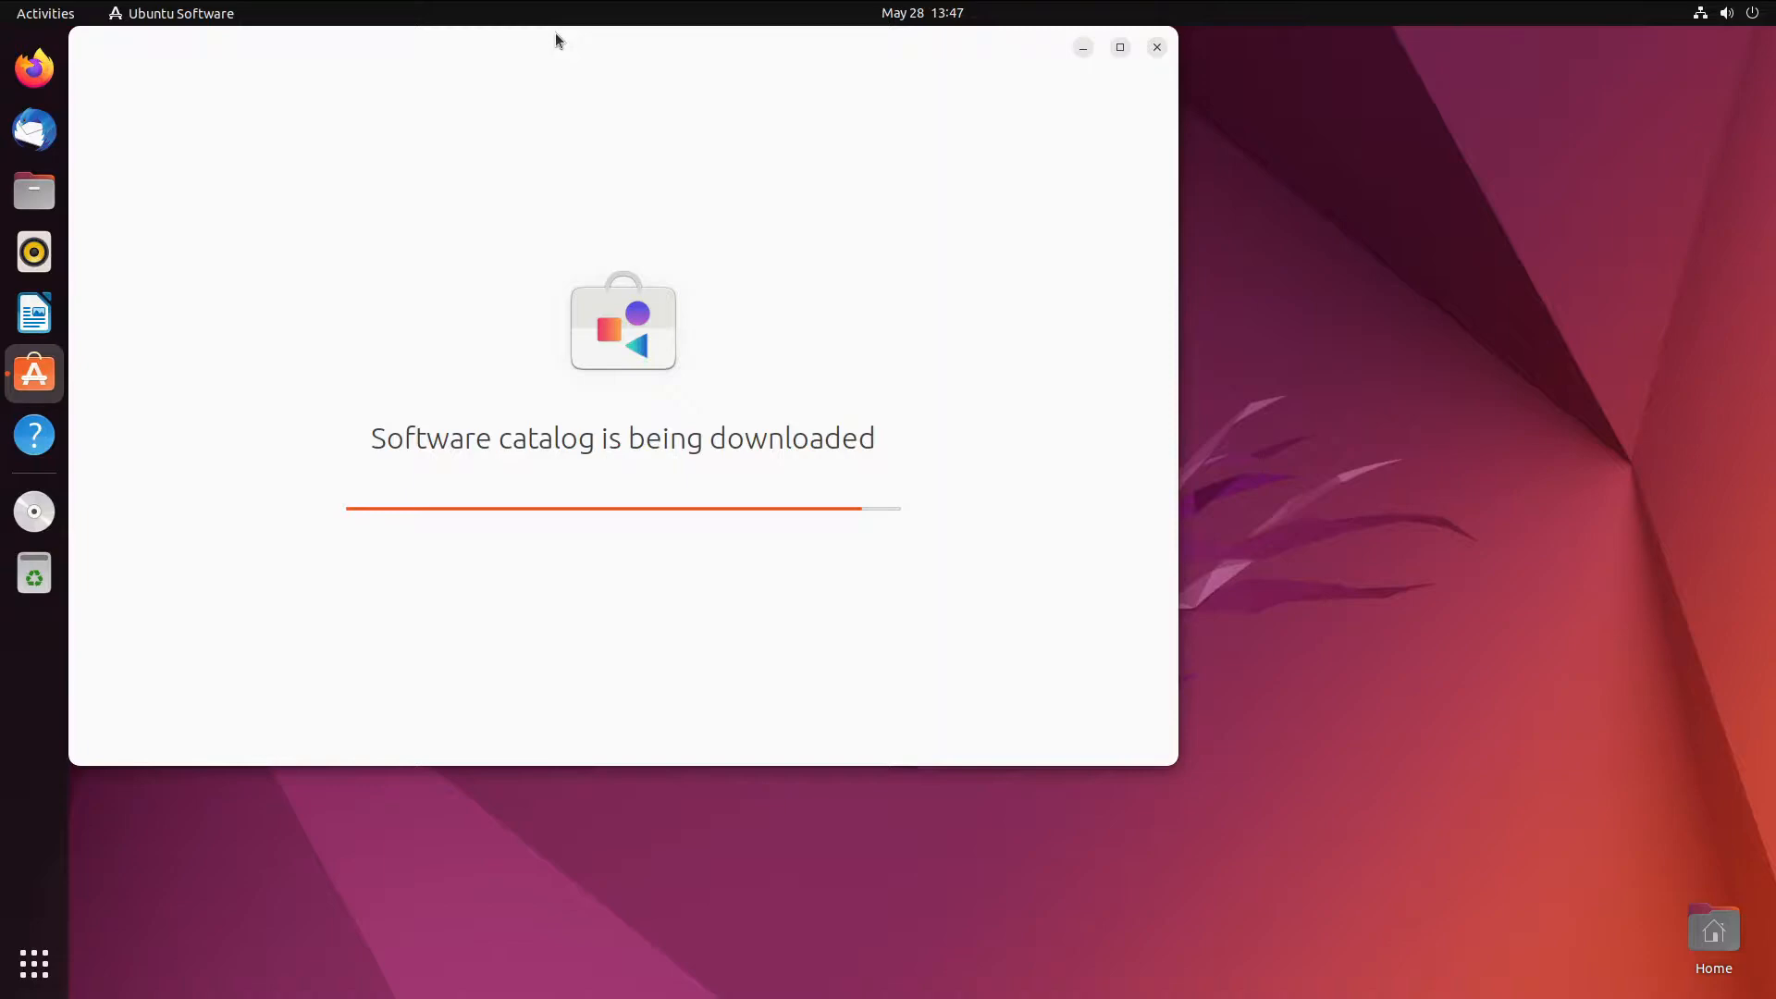
{"action": "left_click_drag", "start_coordinate": [555, 34], "coordinate": [765, 93]}
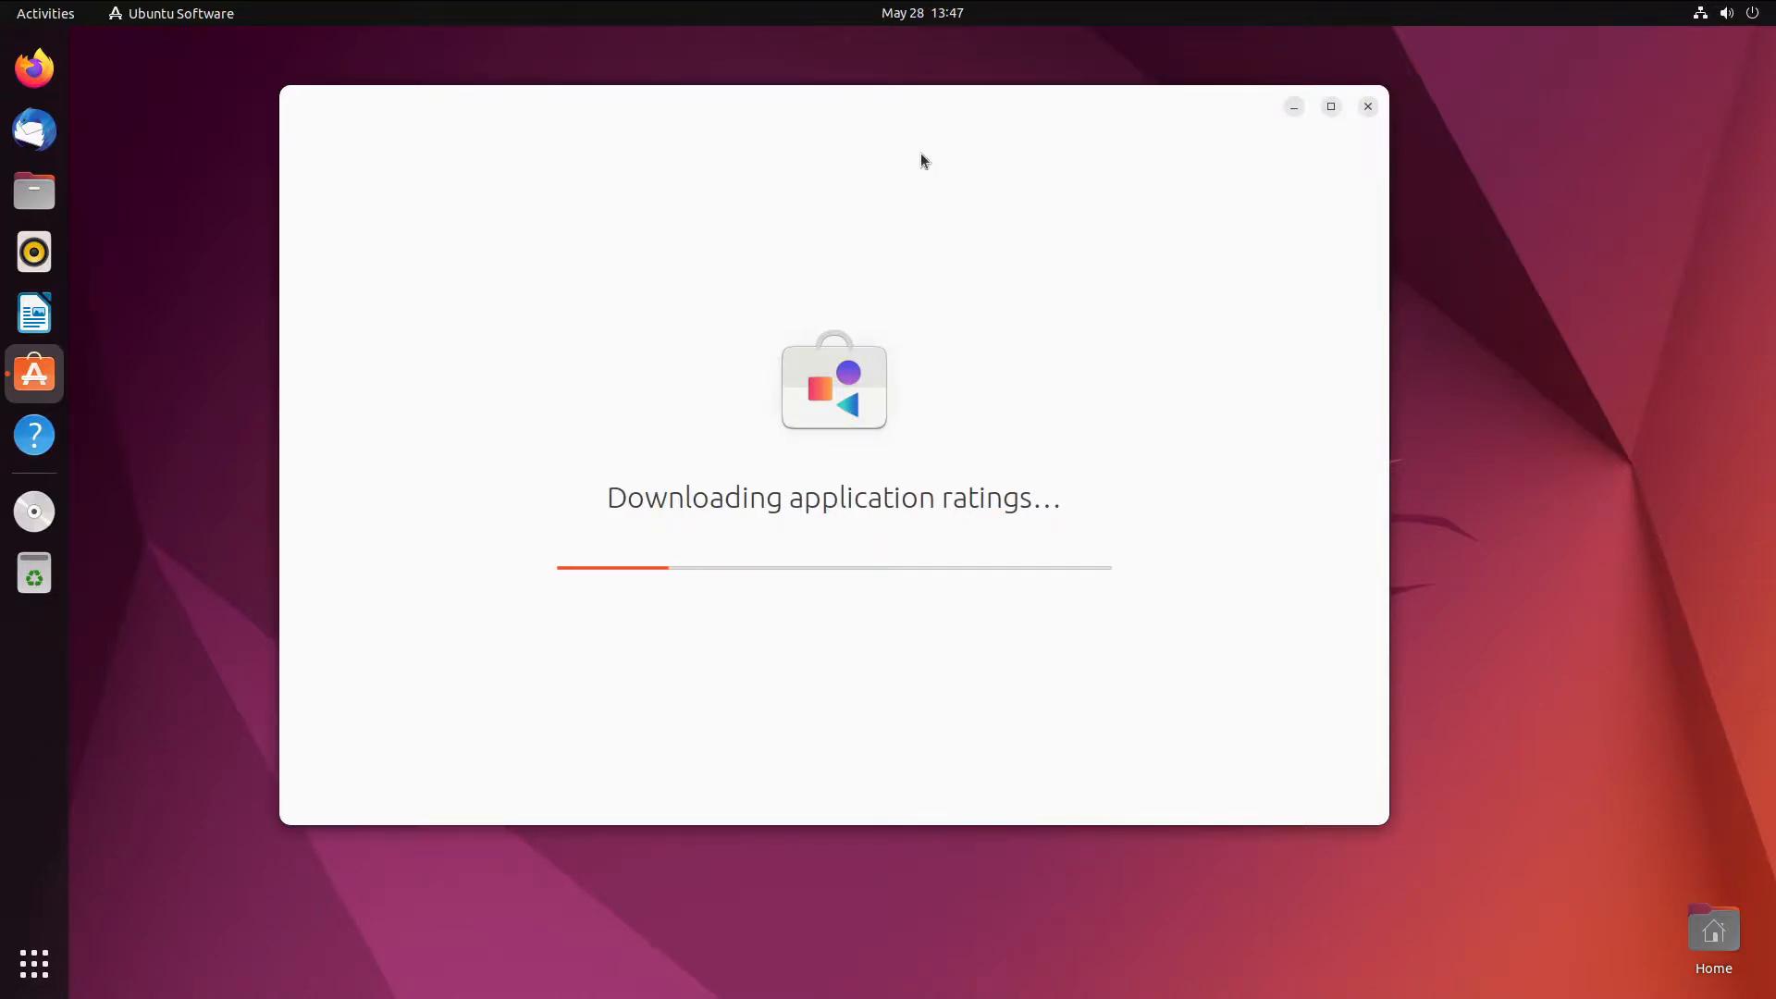
{"action": "left_click_drag", "start_coordinate": [920, 129], "coordinate": [947, 132]}
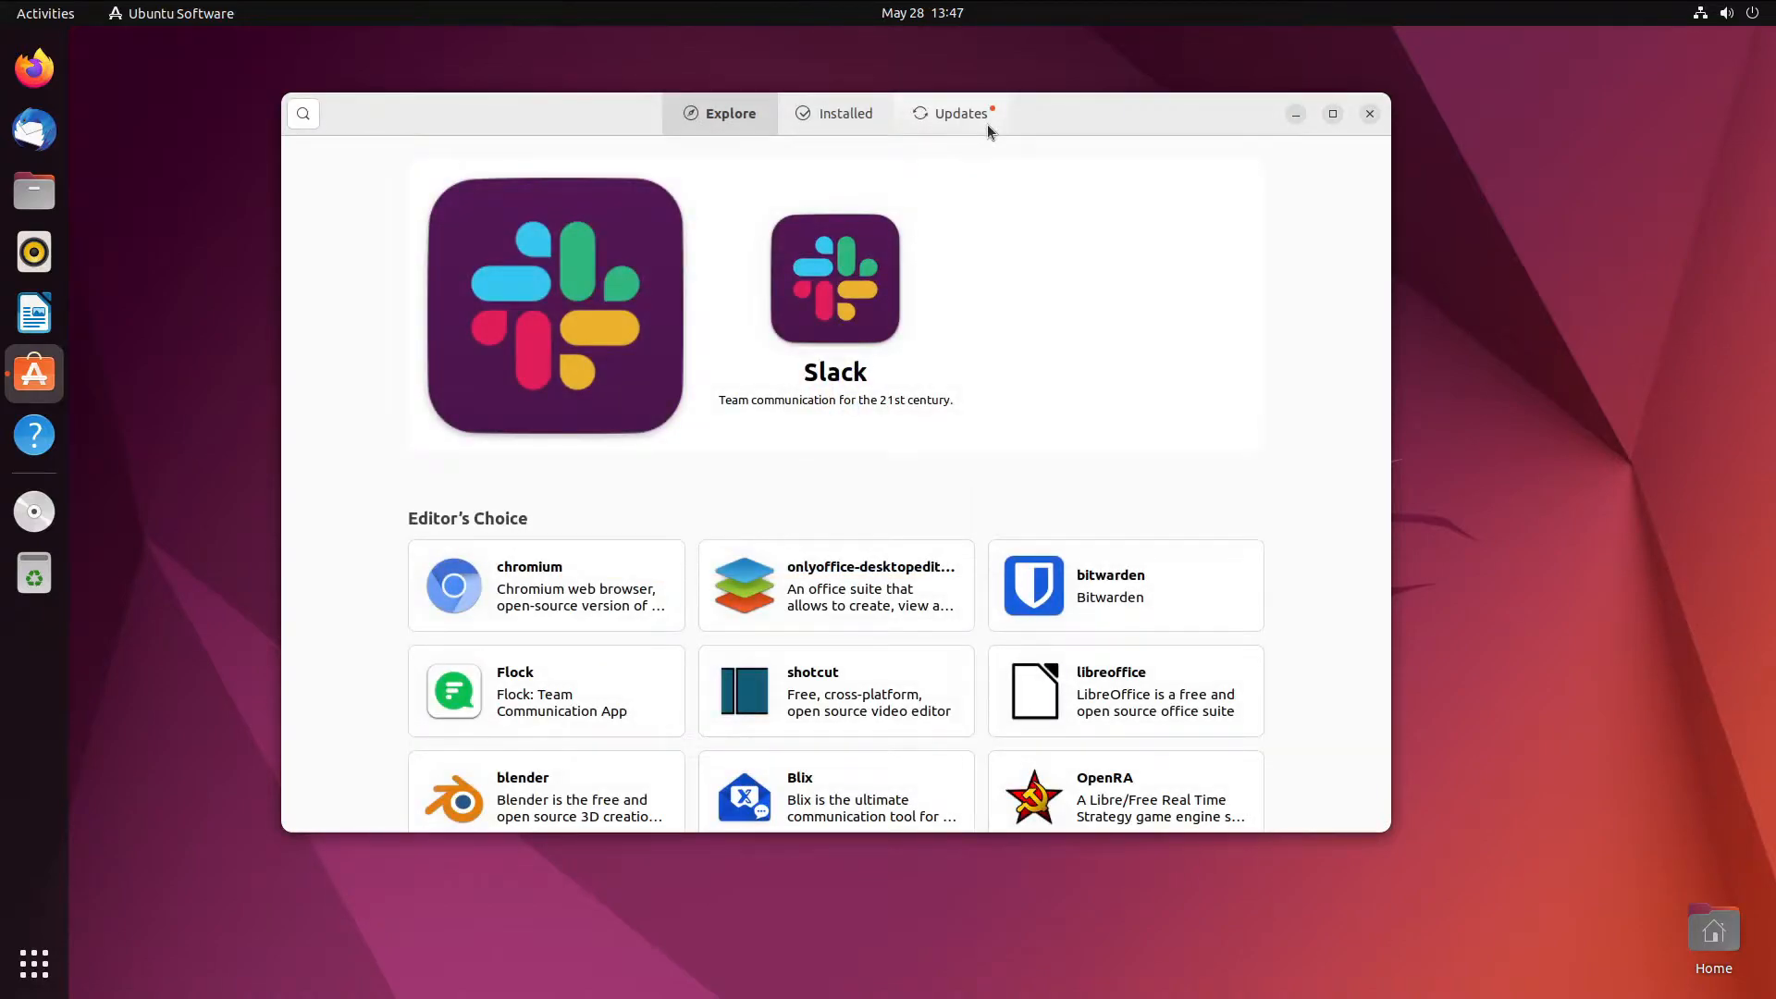
- Search the store for 'synaptic' and open the Synaptic Package Manager page
{"action": "right_click", "coordinate": [1167, 31]}
{"action": "left_click", "coordinate": [301, 123]}
{"action": "left_click", "coordinate": [302, 114]}
{"action": "type", "text": "synaptic"}
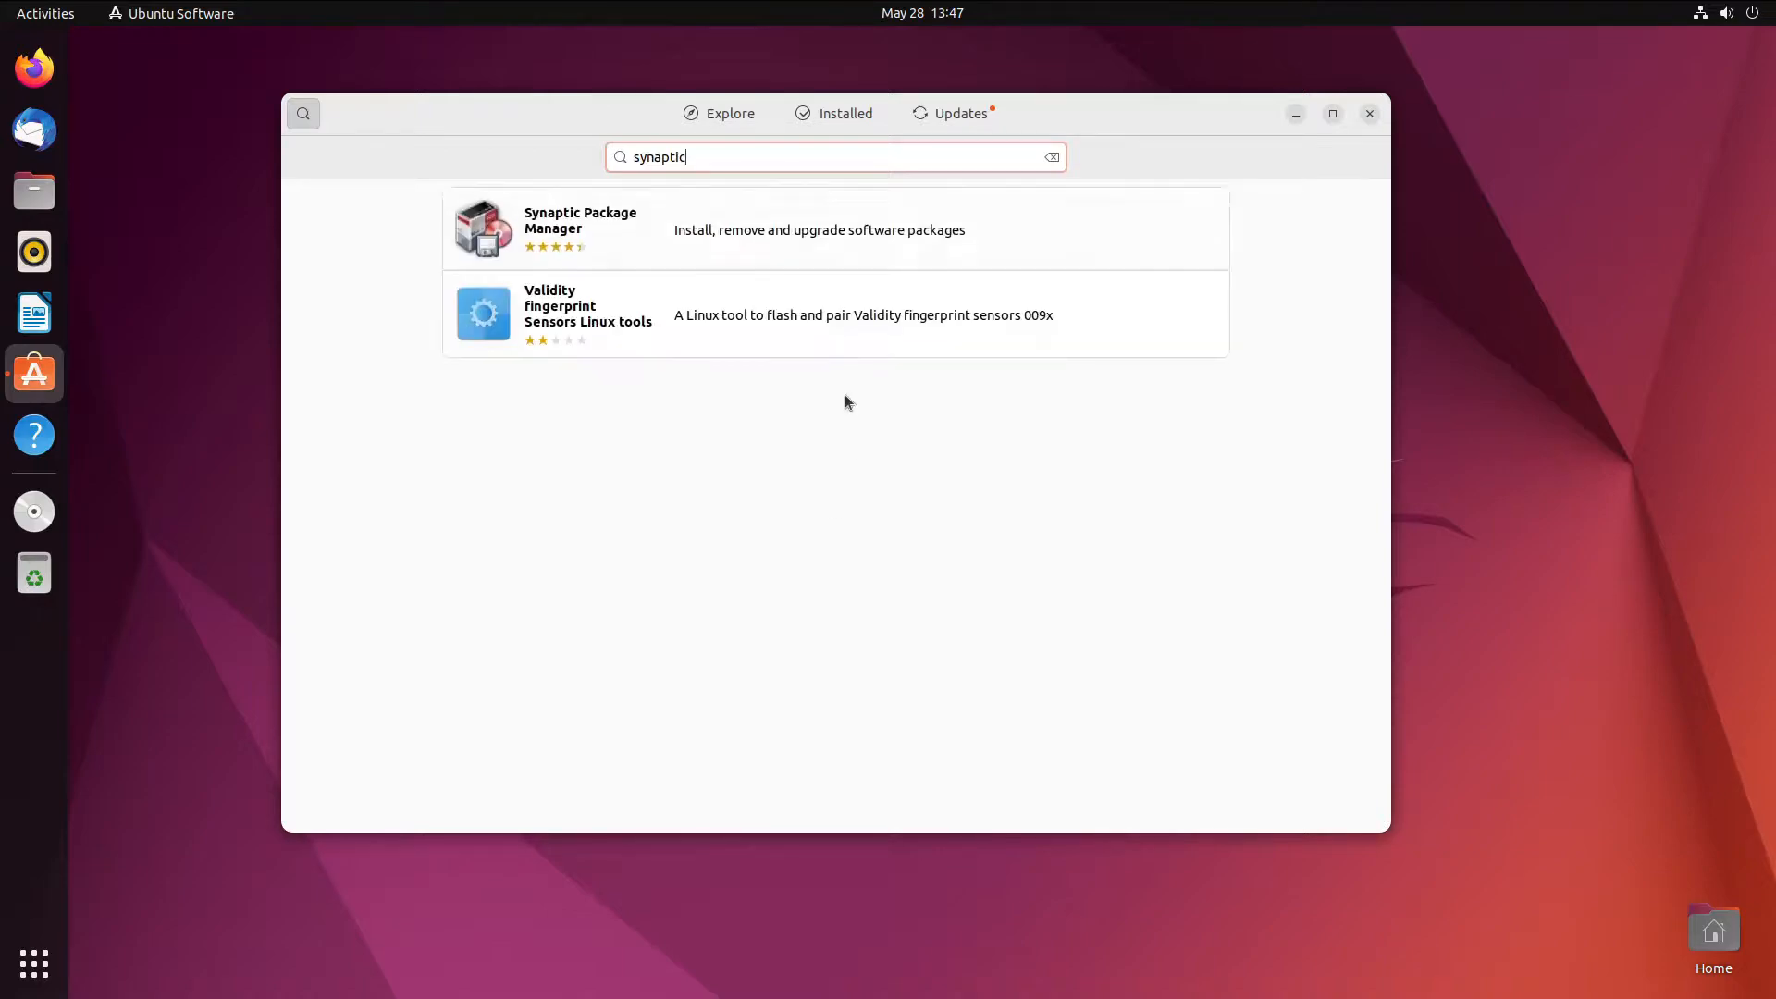
{"action": "left_click", "coordinate": [735, 254]}
- Install Synaptic Package Manager, authenticating with the account password
{"action": "left_click", "coordinate": [1174, 227]}
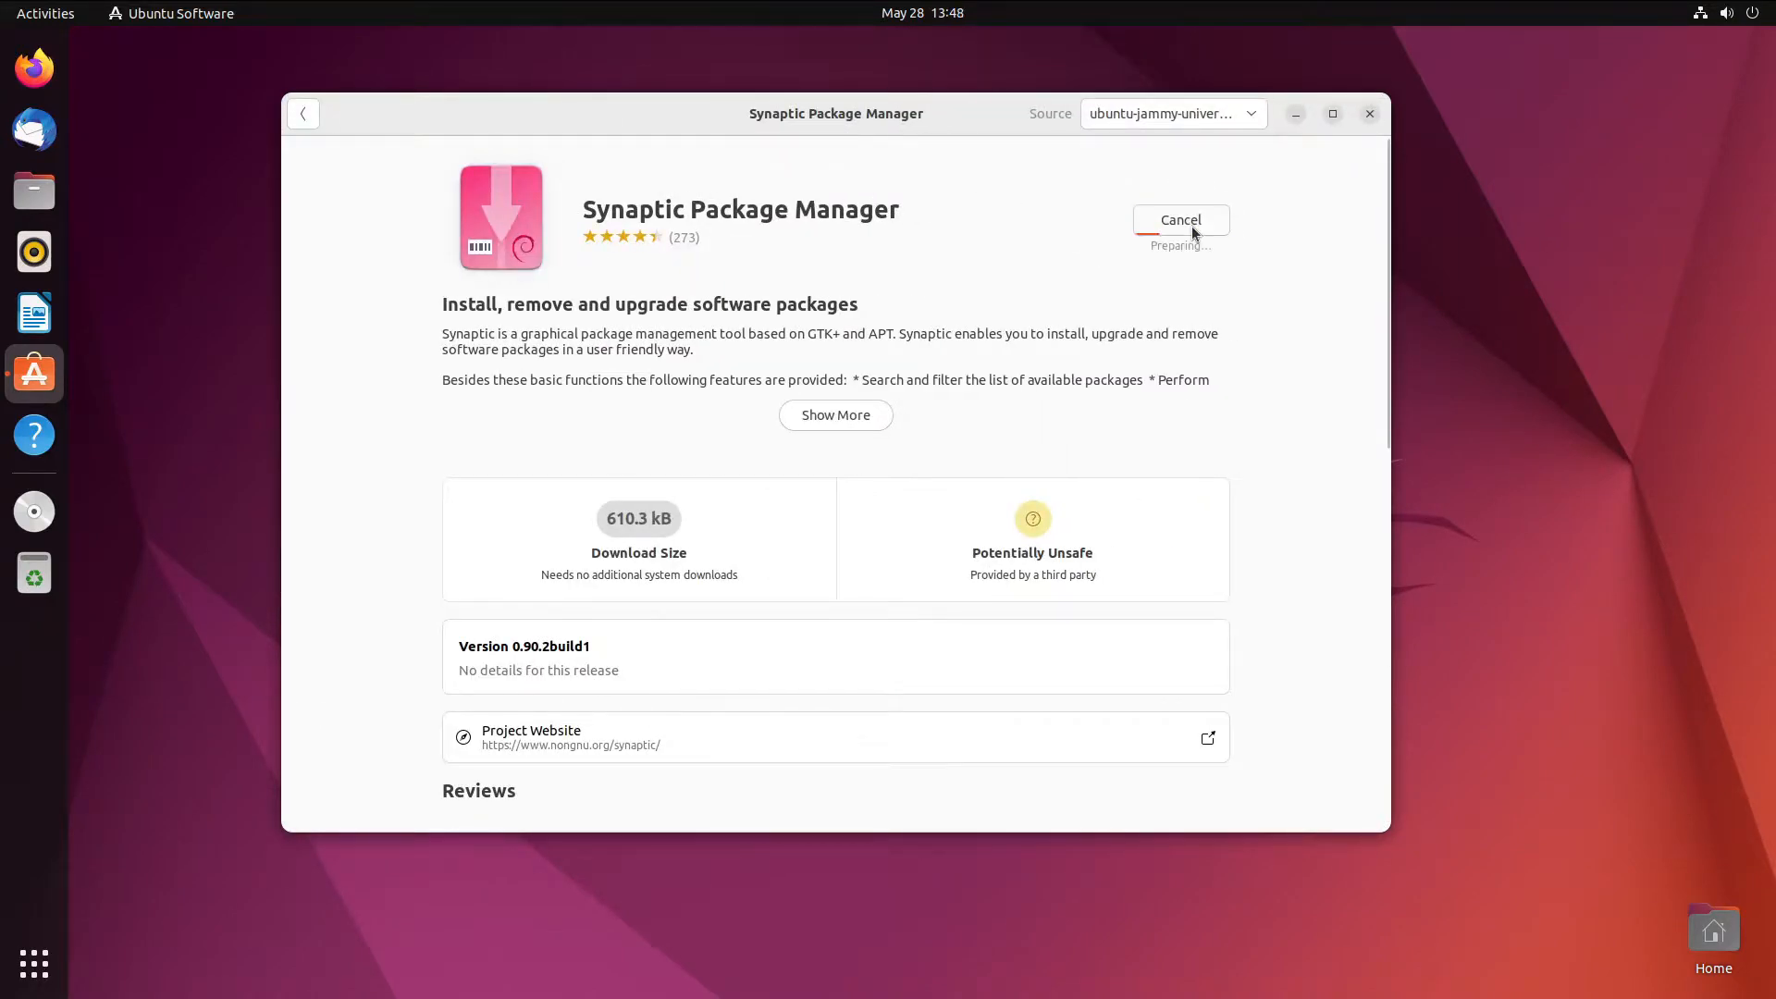
{"action": "type", "text": "*********"}
{"action": "key", "text": "Return"}
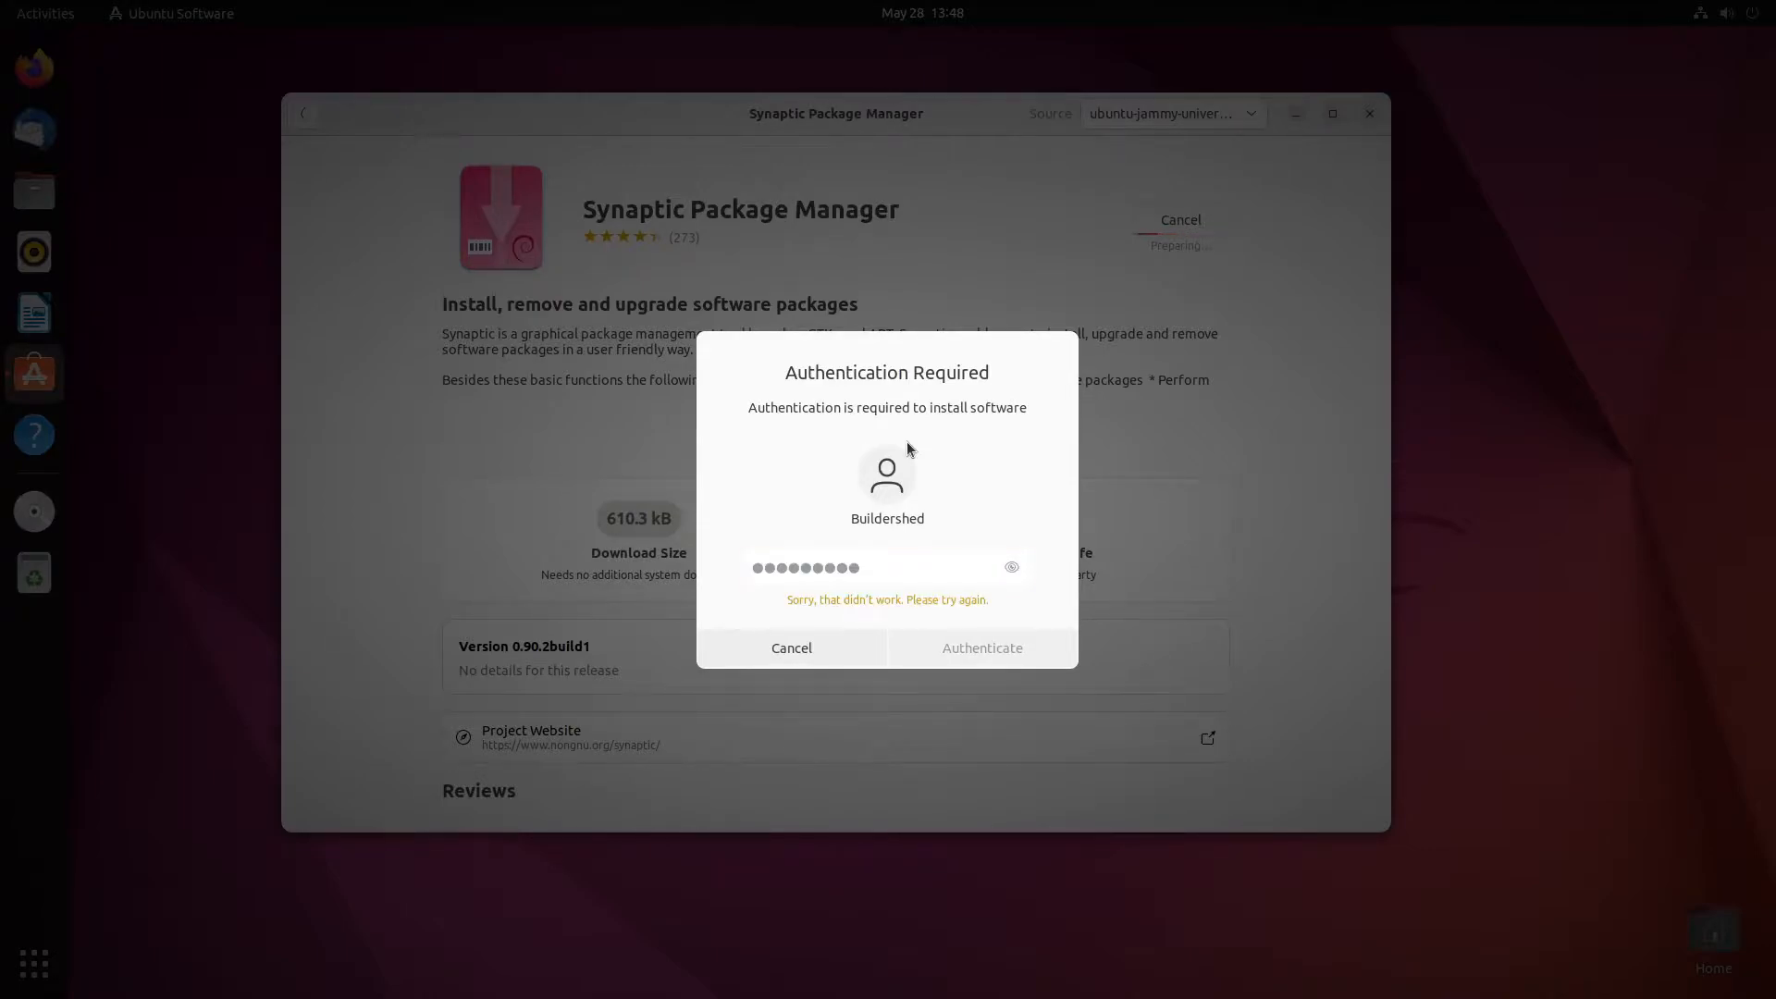
{"action": "type", "text": "**********"}
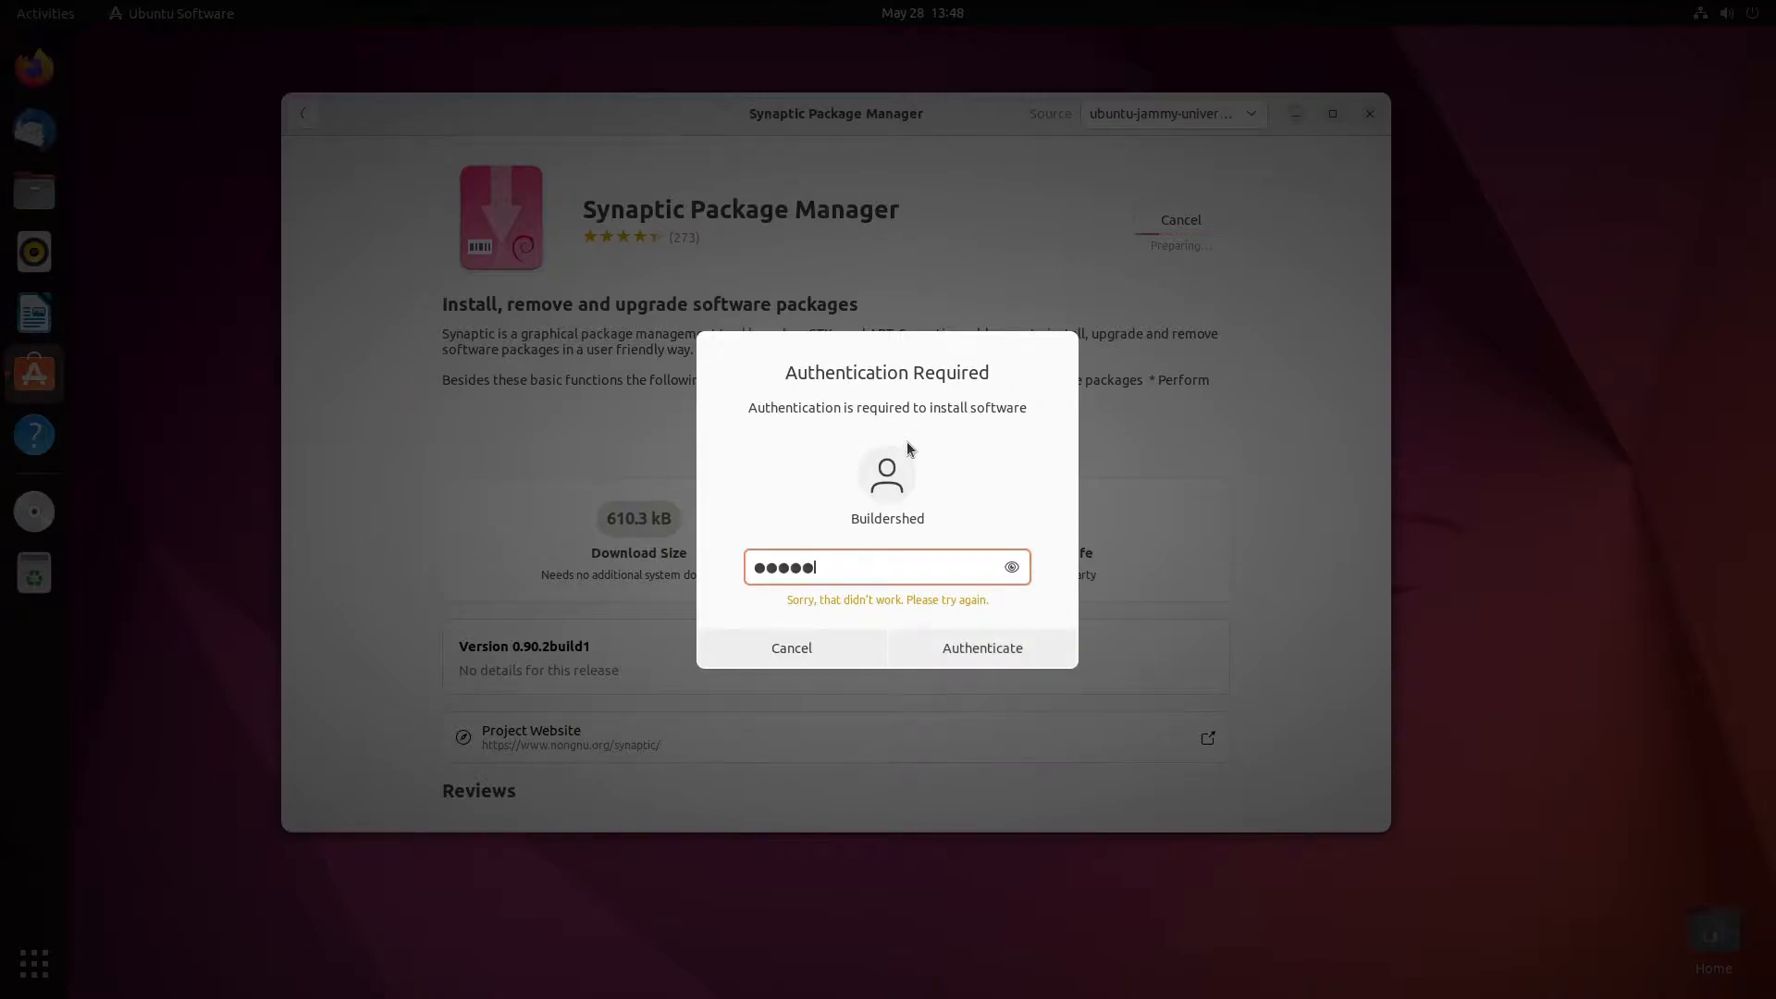
{"action": "key", "text": "Return"}
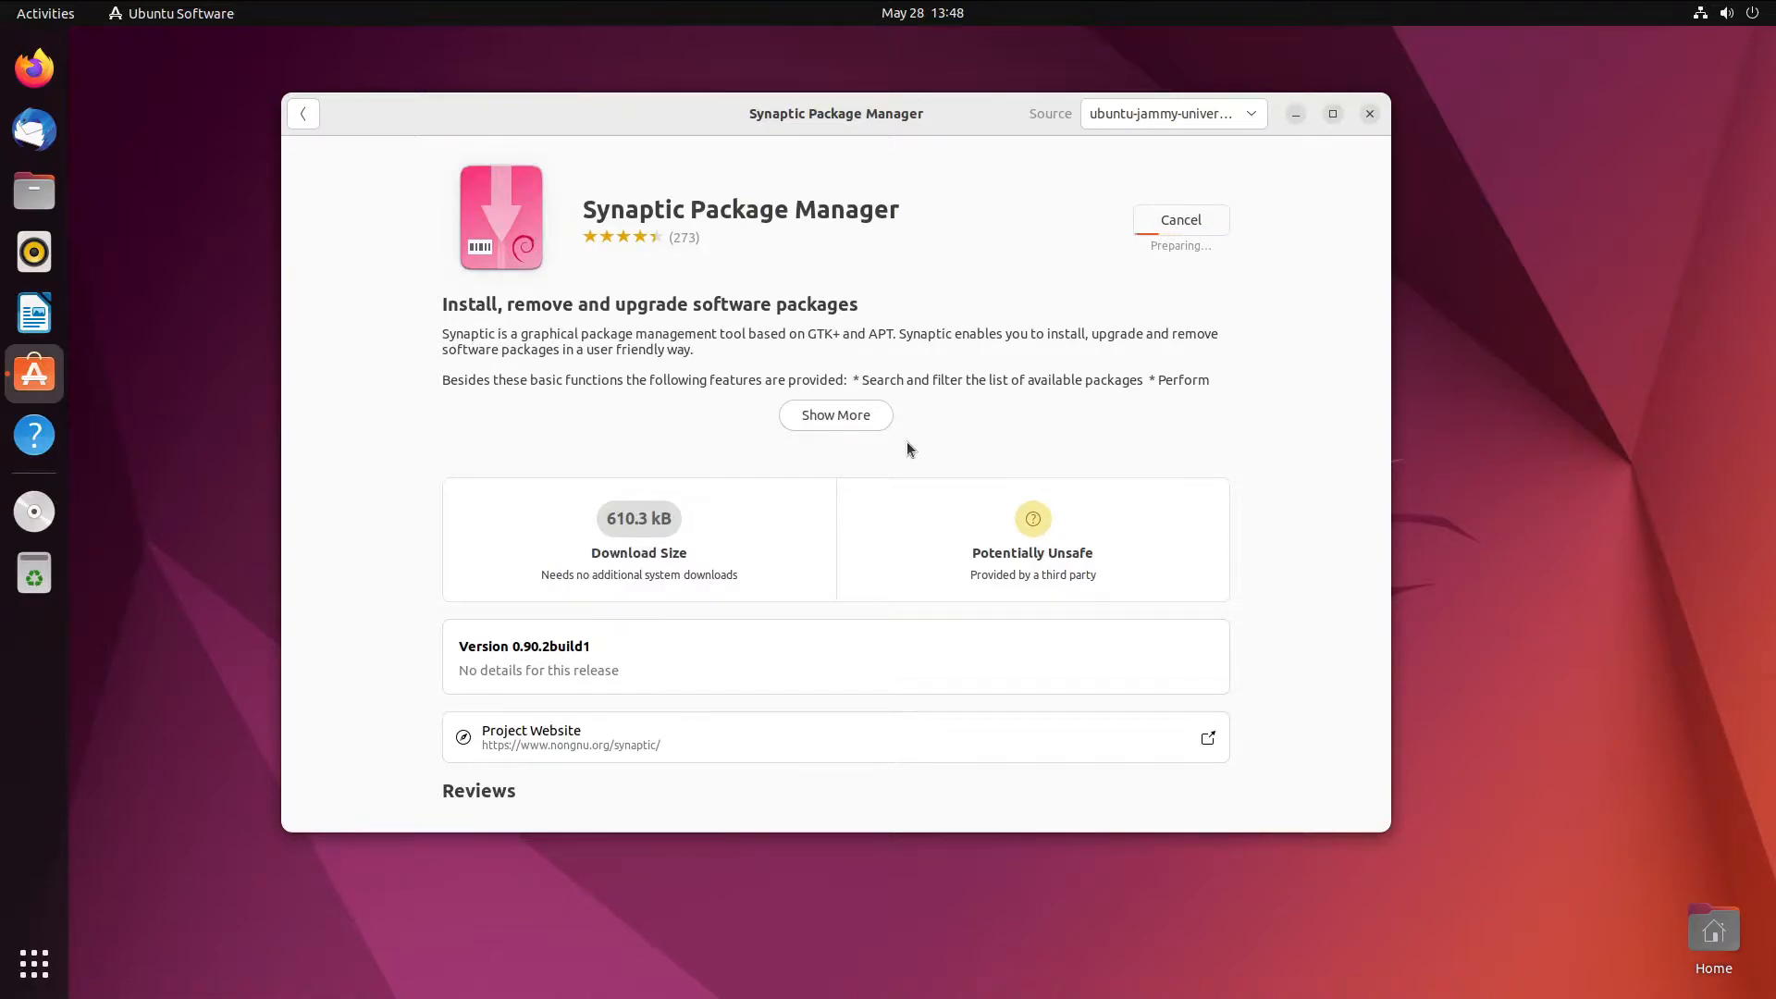
{"action": "mouse_move", "coordinate": [761, 87]}
{"action": "left_mouse_down"}
{"action": "mouse_move", "coordinate": [761, 115]}
{"action": "mouse_move", "coordinate": [825, 67]}
{"action": "mouse_move", "coordinate": [778, 118]}
{"action": "left_mouse_up"}
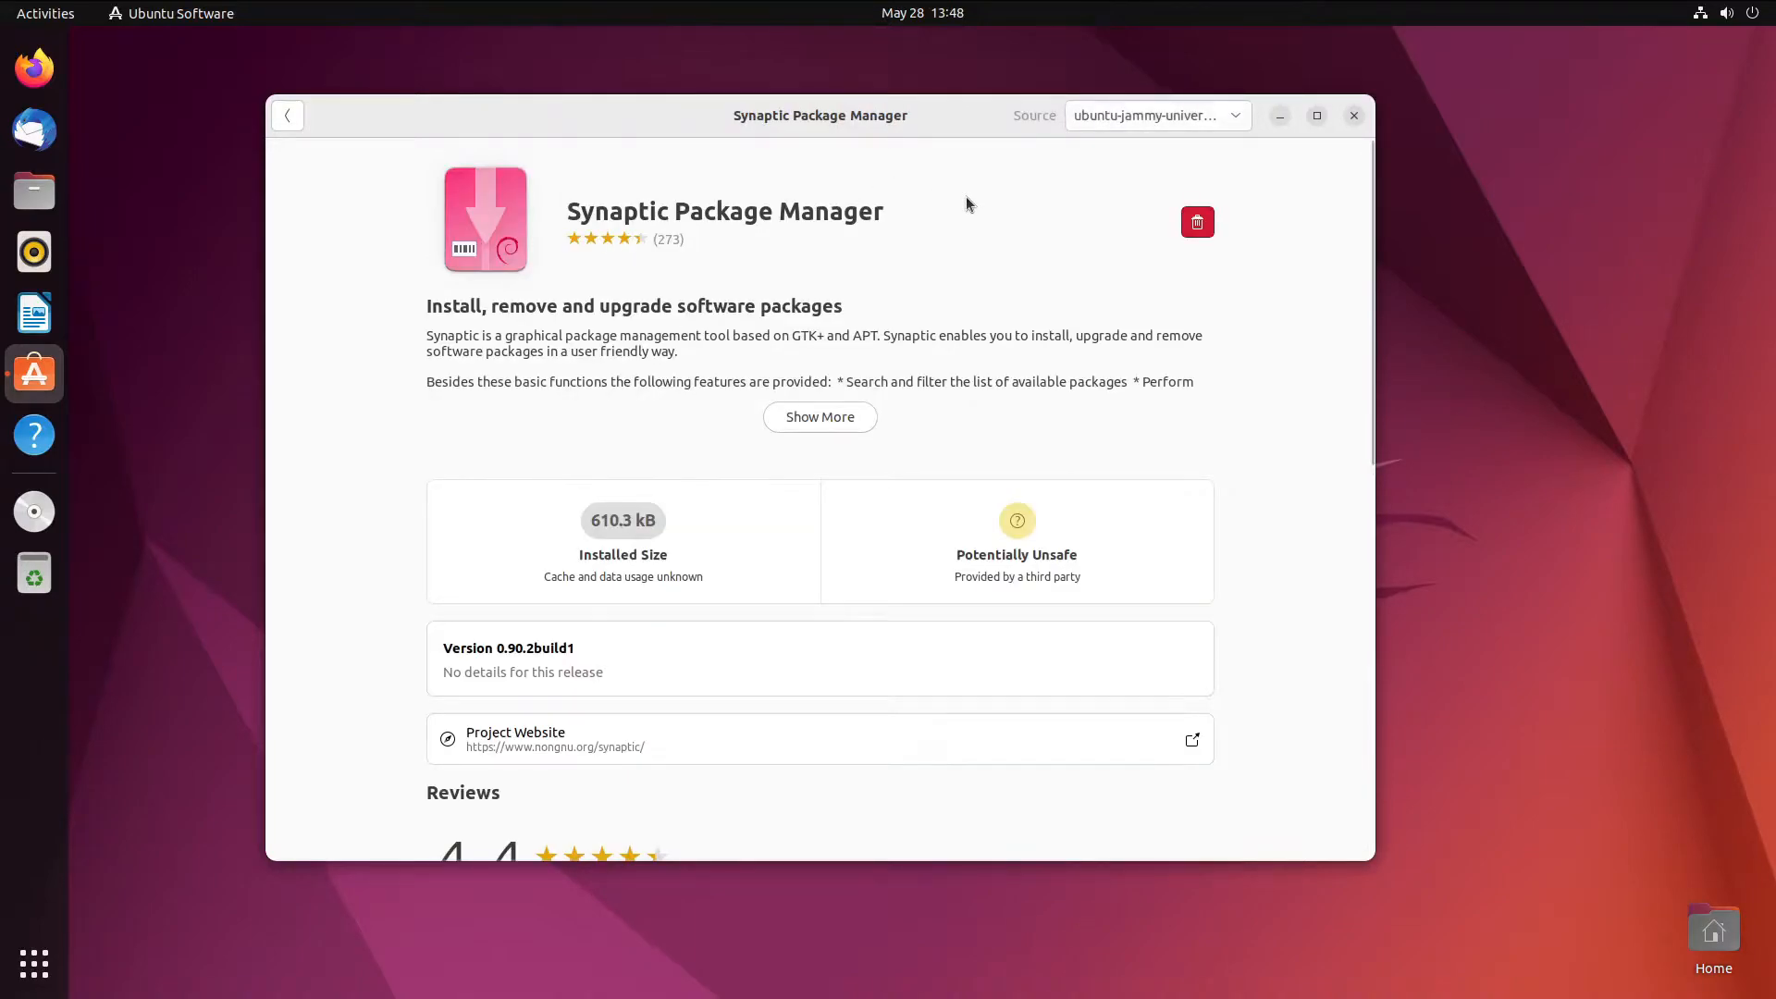
- Launch Synaptic Package Manager from the app grid and authenticate with the account password
{"action": "left_click", "coordinate": [33, 963]}
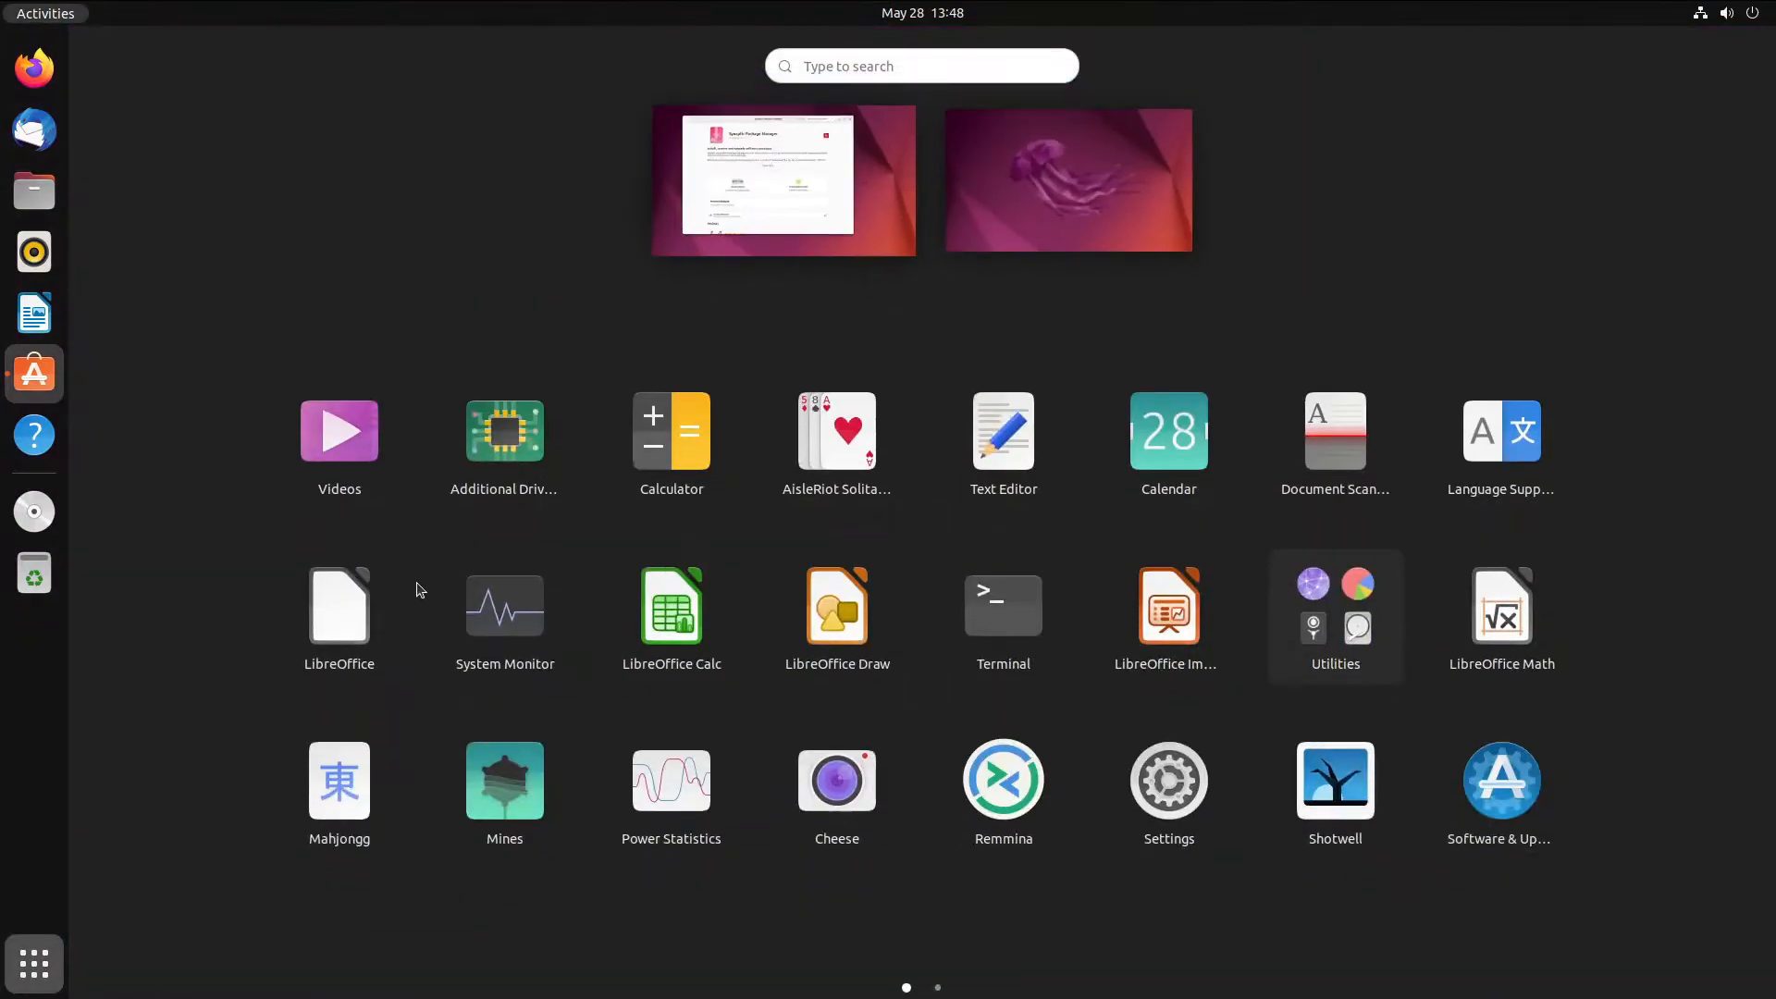
{"action": "scroll", "coordinate": [554, 584], "scroll_direction": "down", "scroll_amount": 1}
{"action": "left_click", "coordinate": [1361, 381]}
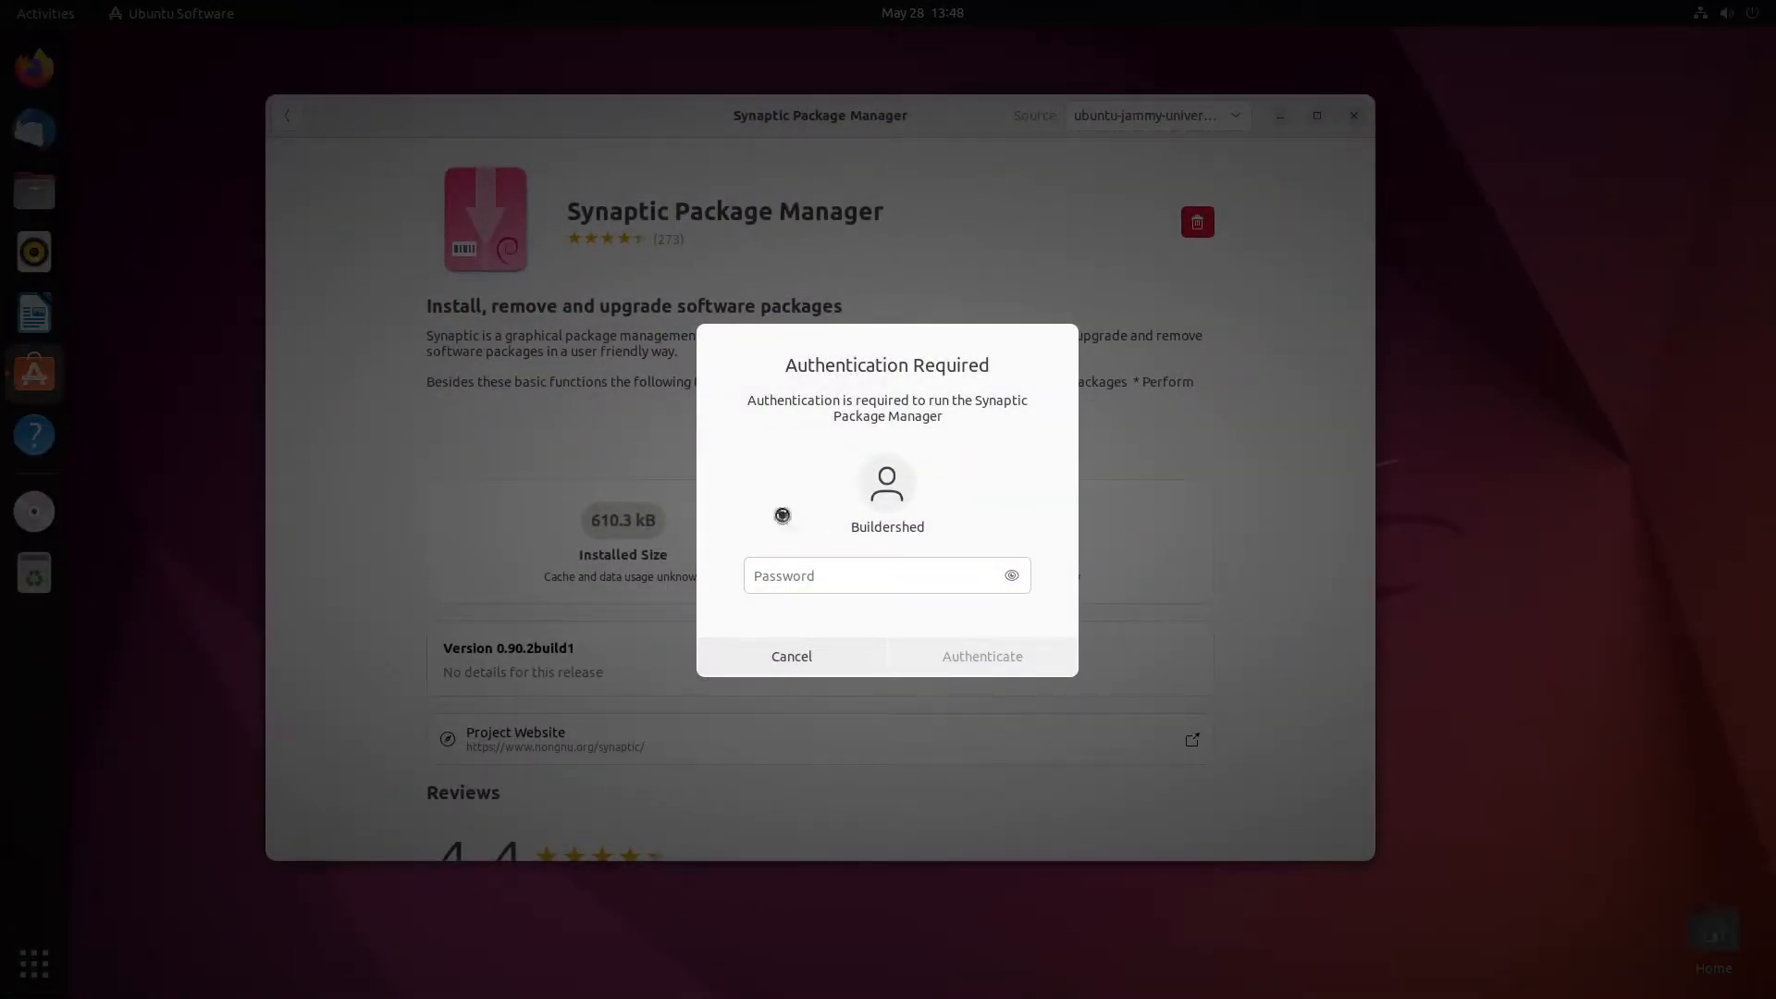
{"action": "left_click", "coordinate": [906, 567]}
{"action": "type", "text": "**********"}
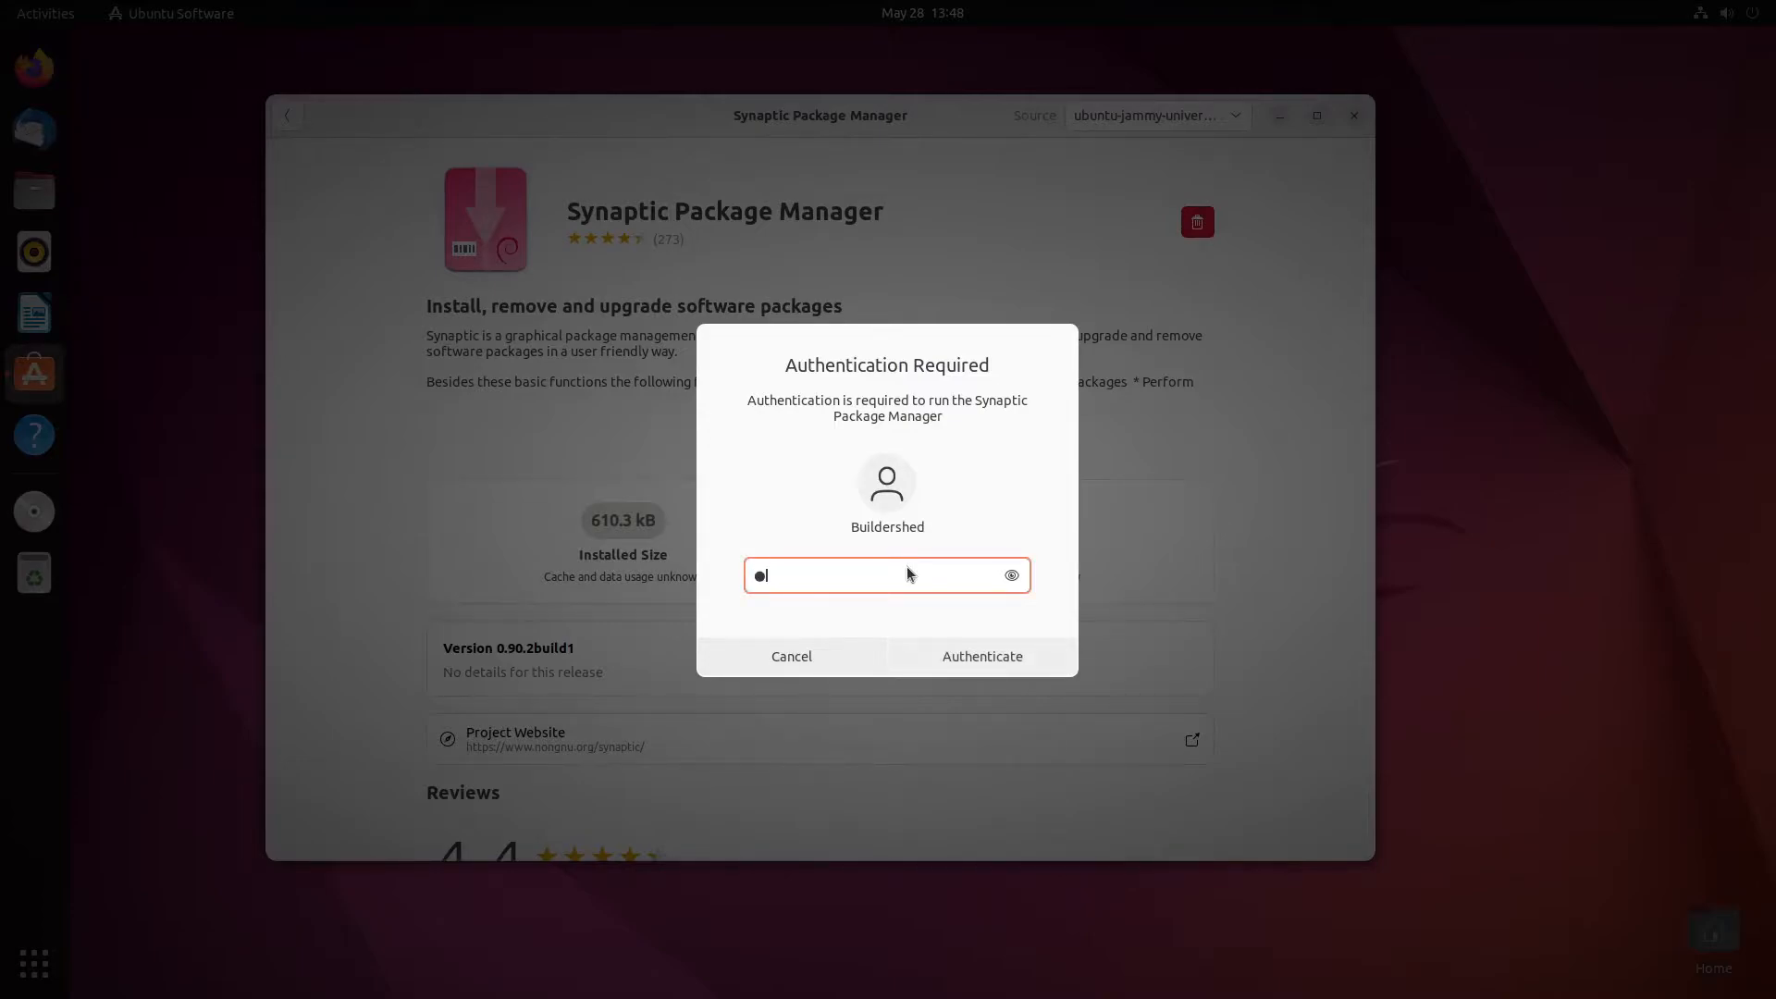
{"action": "key", "text": "Return"}
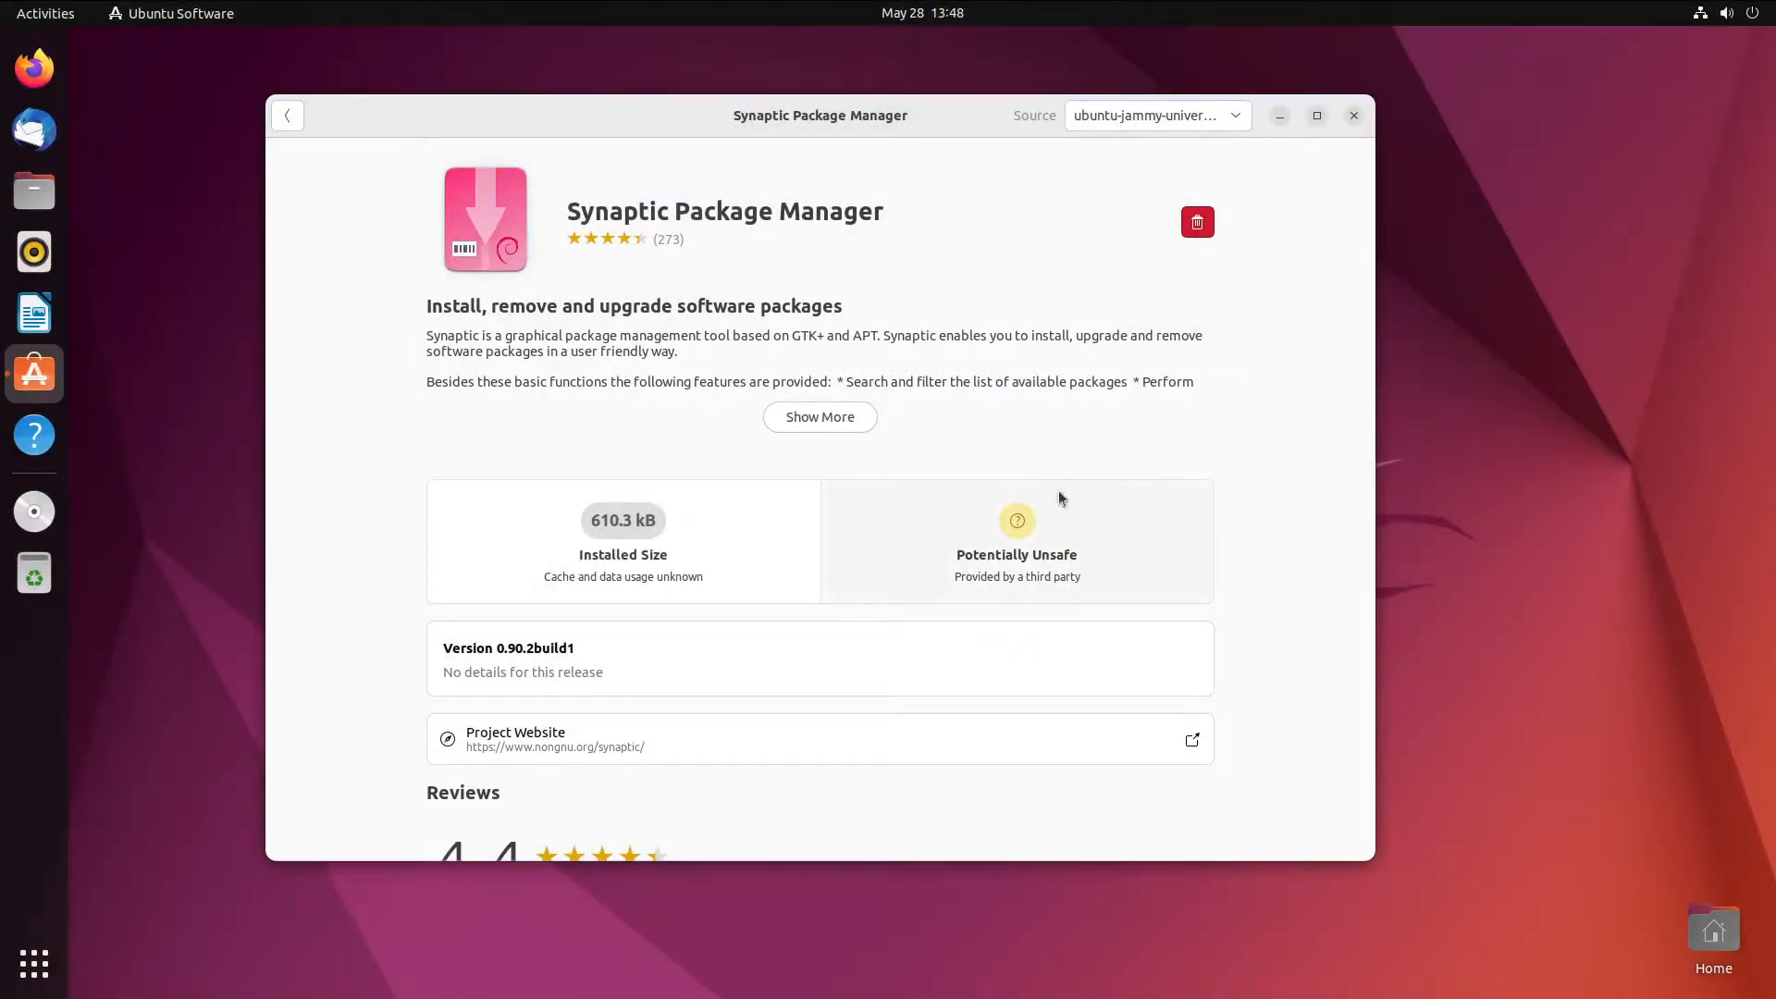
{"action": "left_click", "coordinate": [1282, 116]}
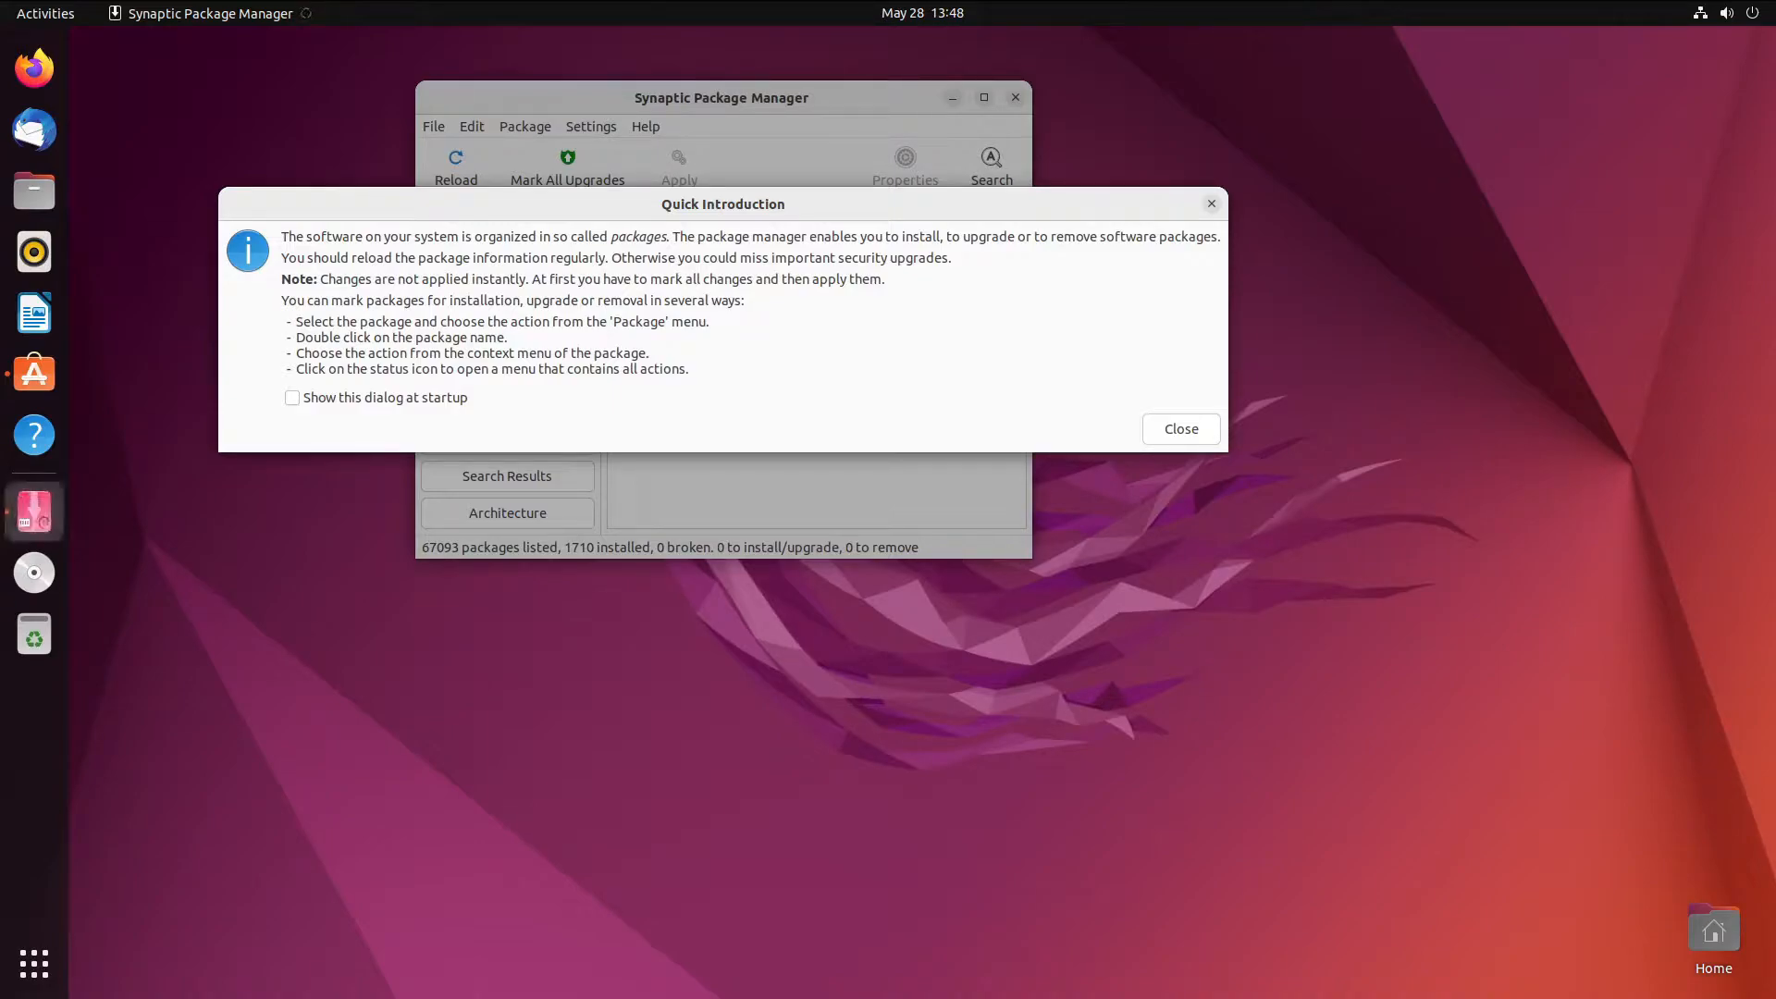
- Close Synaptic's Quick Introduction dialog to reveal the full package list
{"action": "left_click_drag", "start_coordinate": [544, 223], "coordinate": [631, 235]}
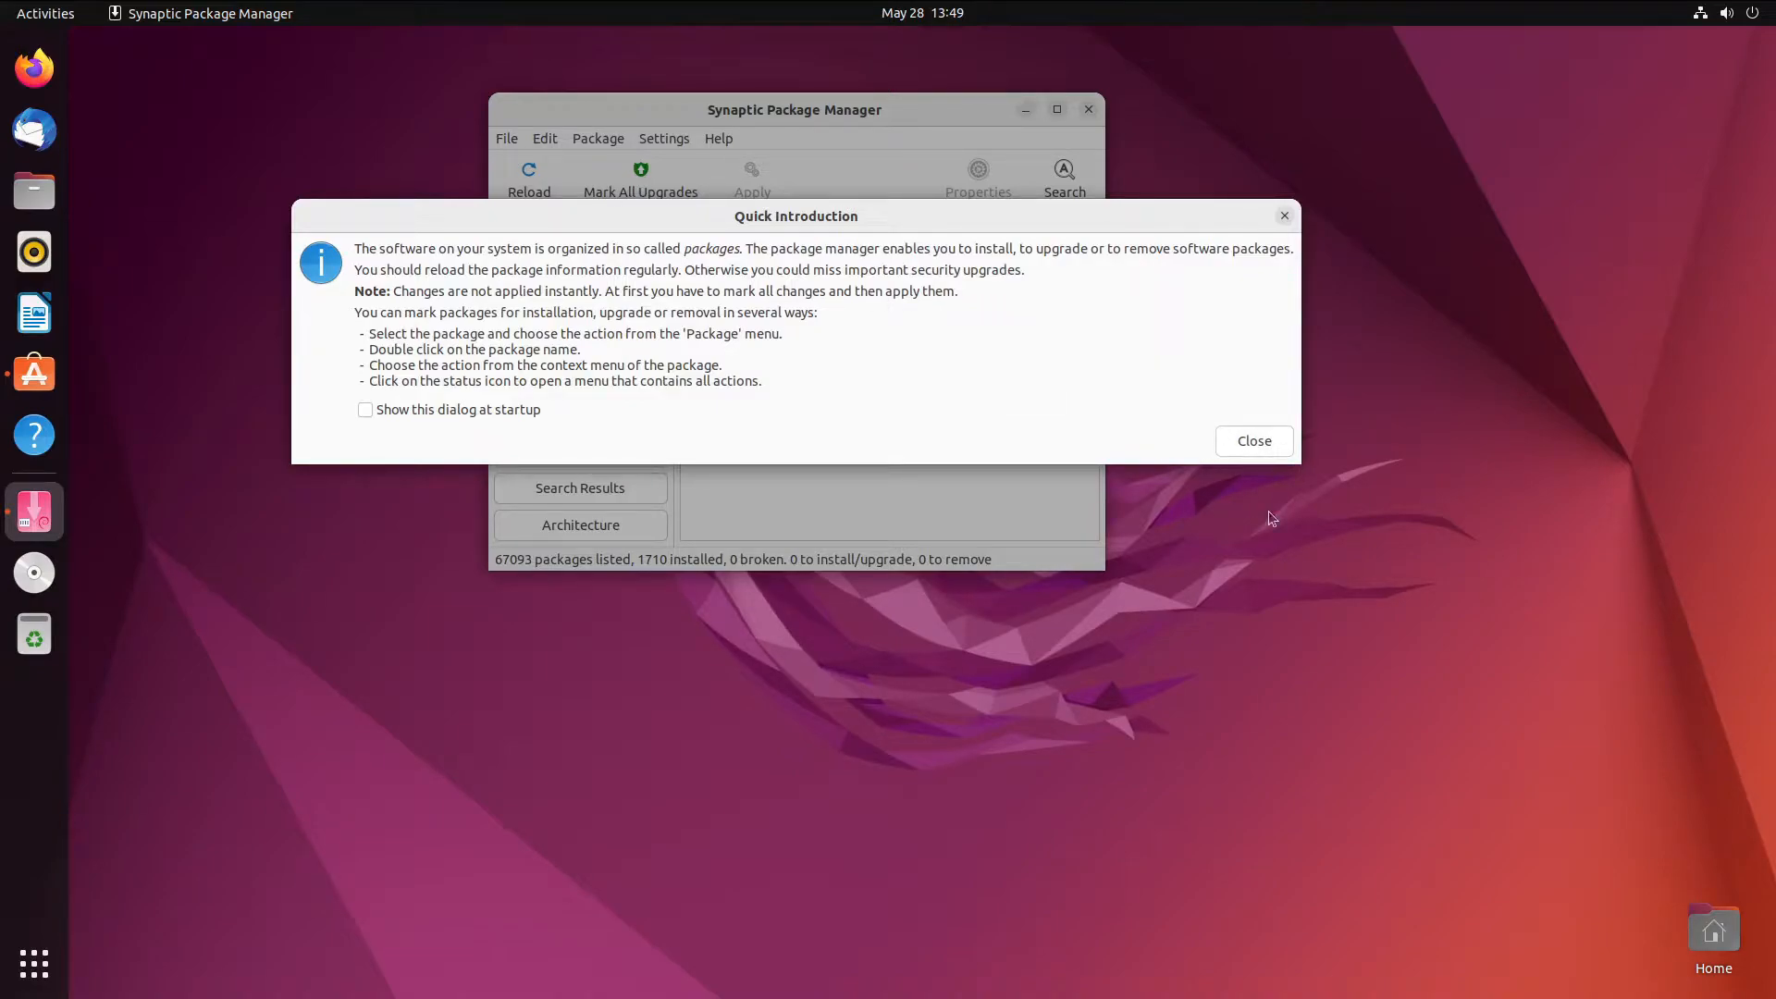
{"action": "left_click", "coordinate": [1254, 446]}
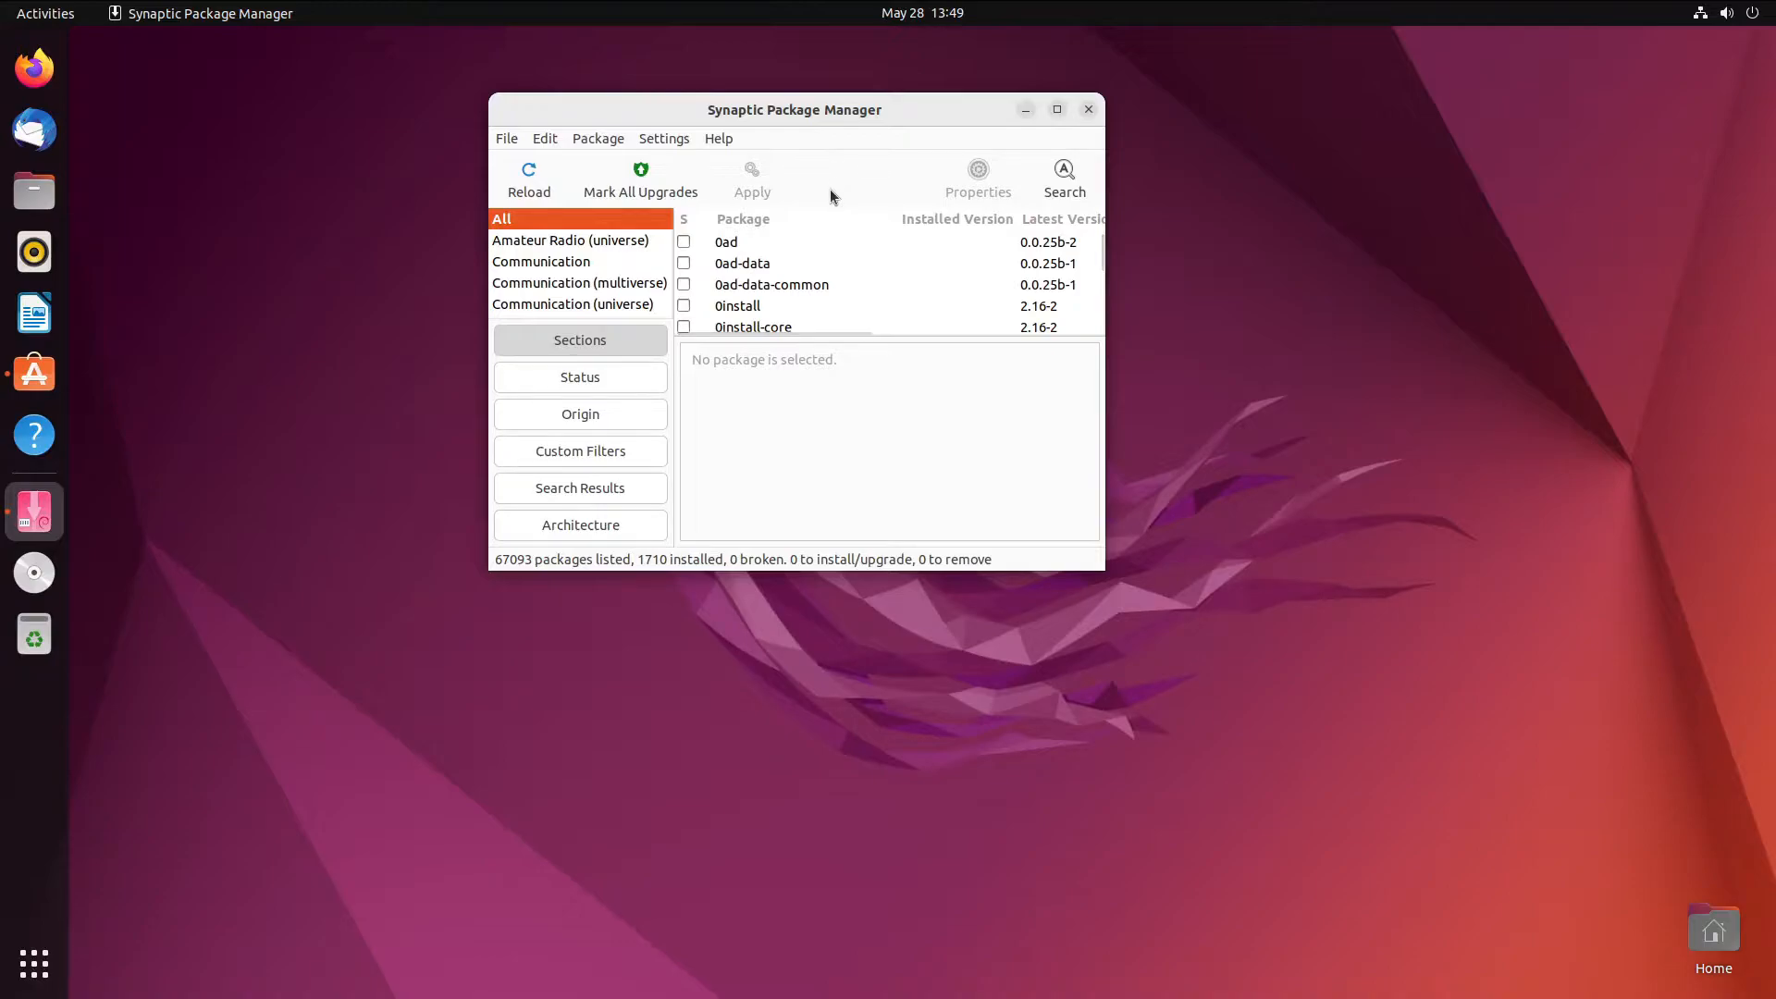
{"action": "scroll", "coordinate": [590, 268], "scroll_direction": "down", "scroll_amount": 5}
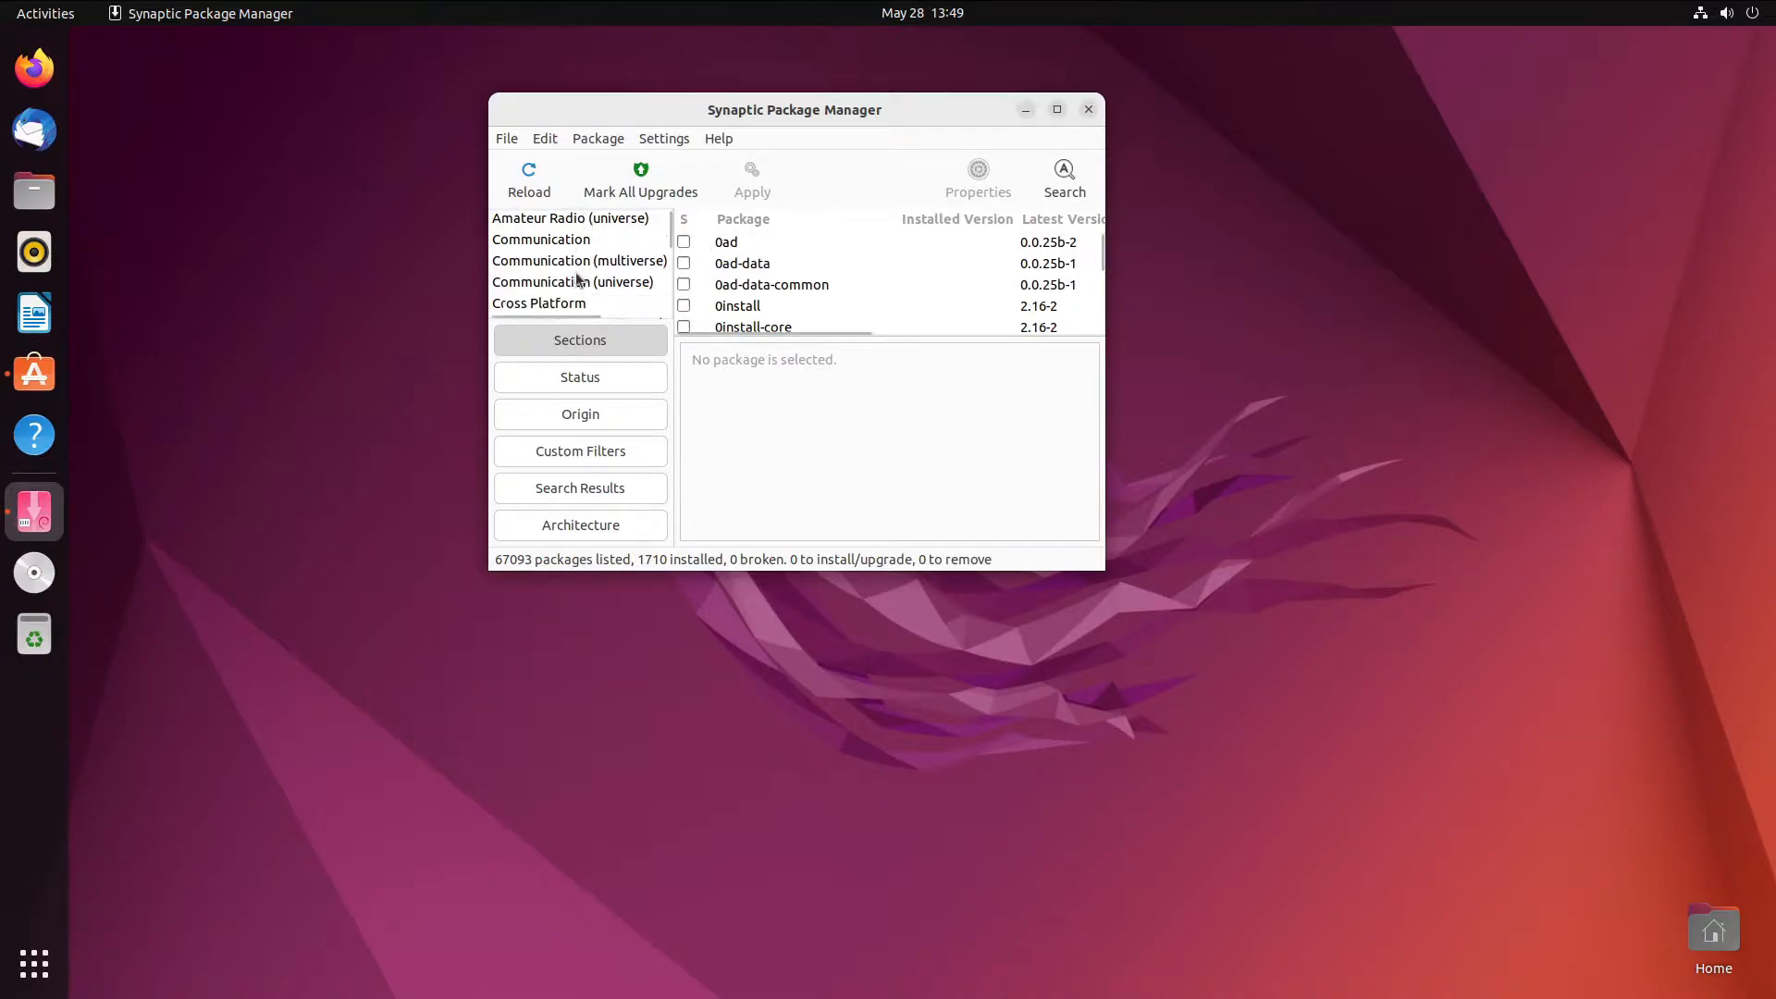
{"action": "scroll", "coordinate": [592, 268], "scroll_direction": "up", "scroll_amount": 5}
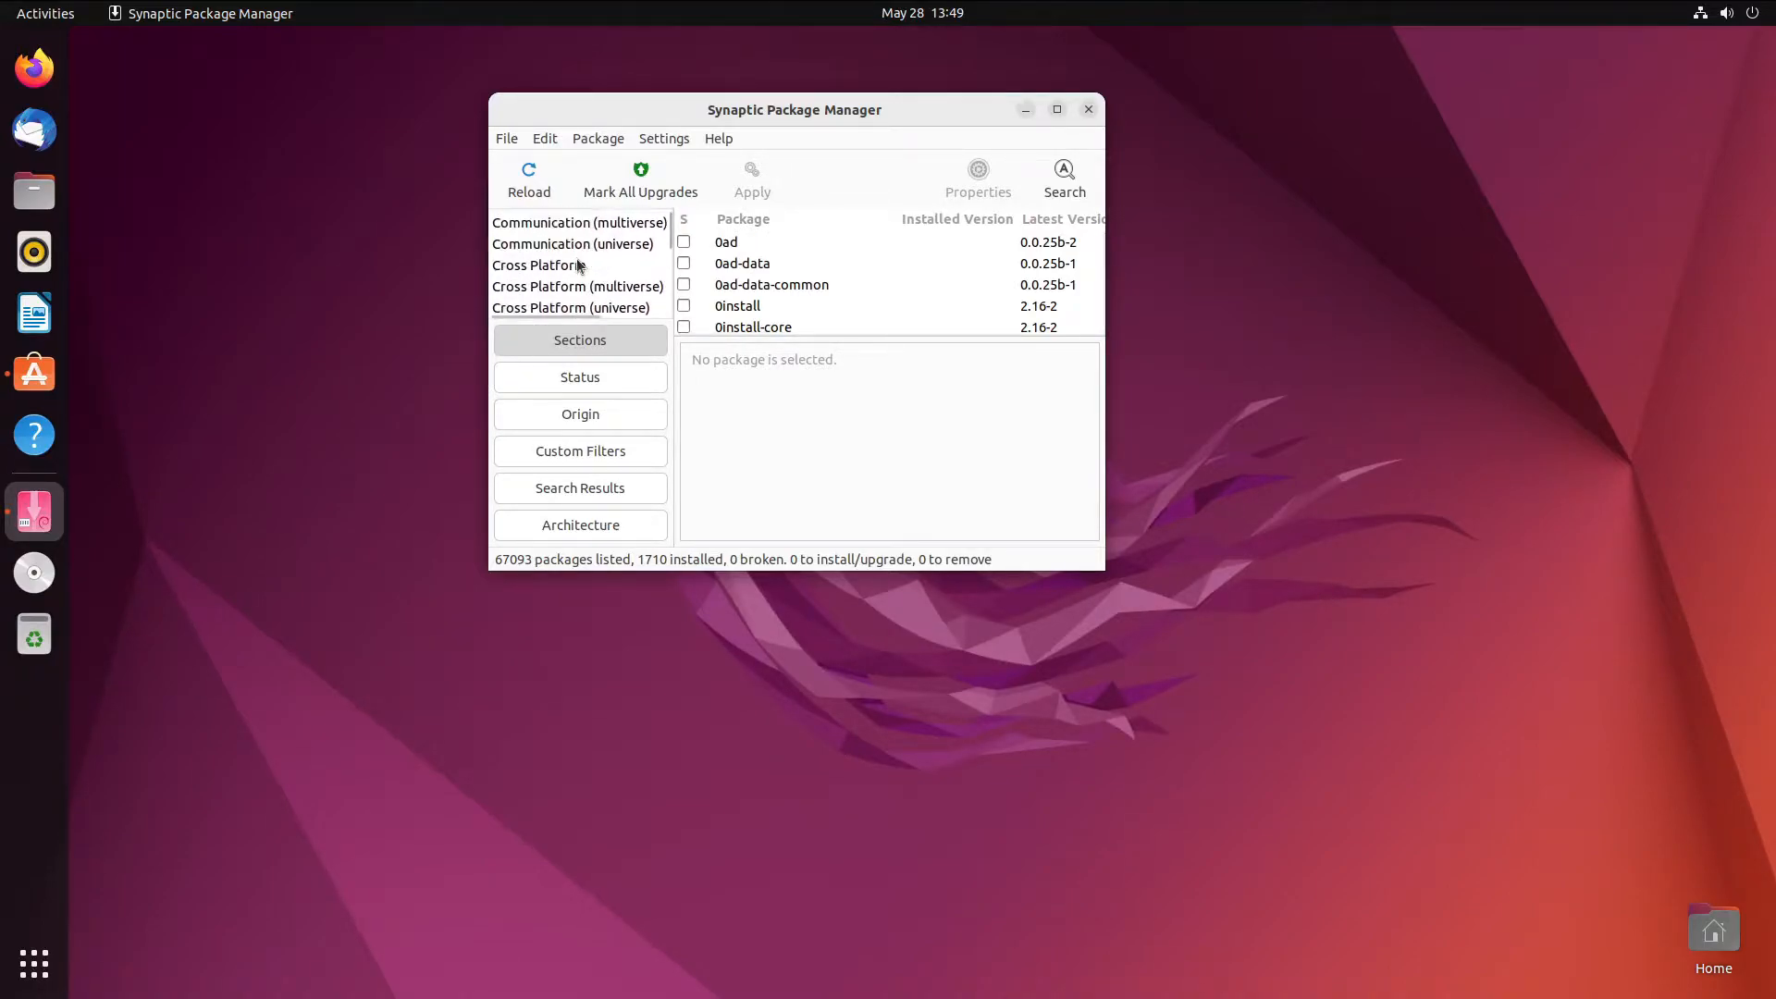
{"action": "left_click", "coordinate": [593, 242]}
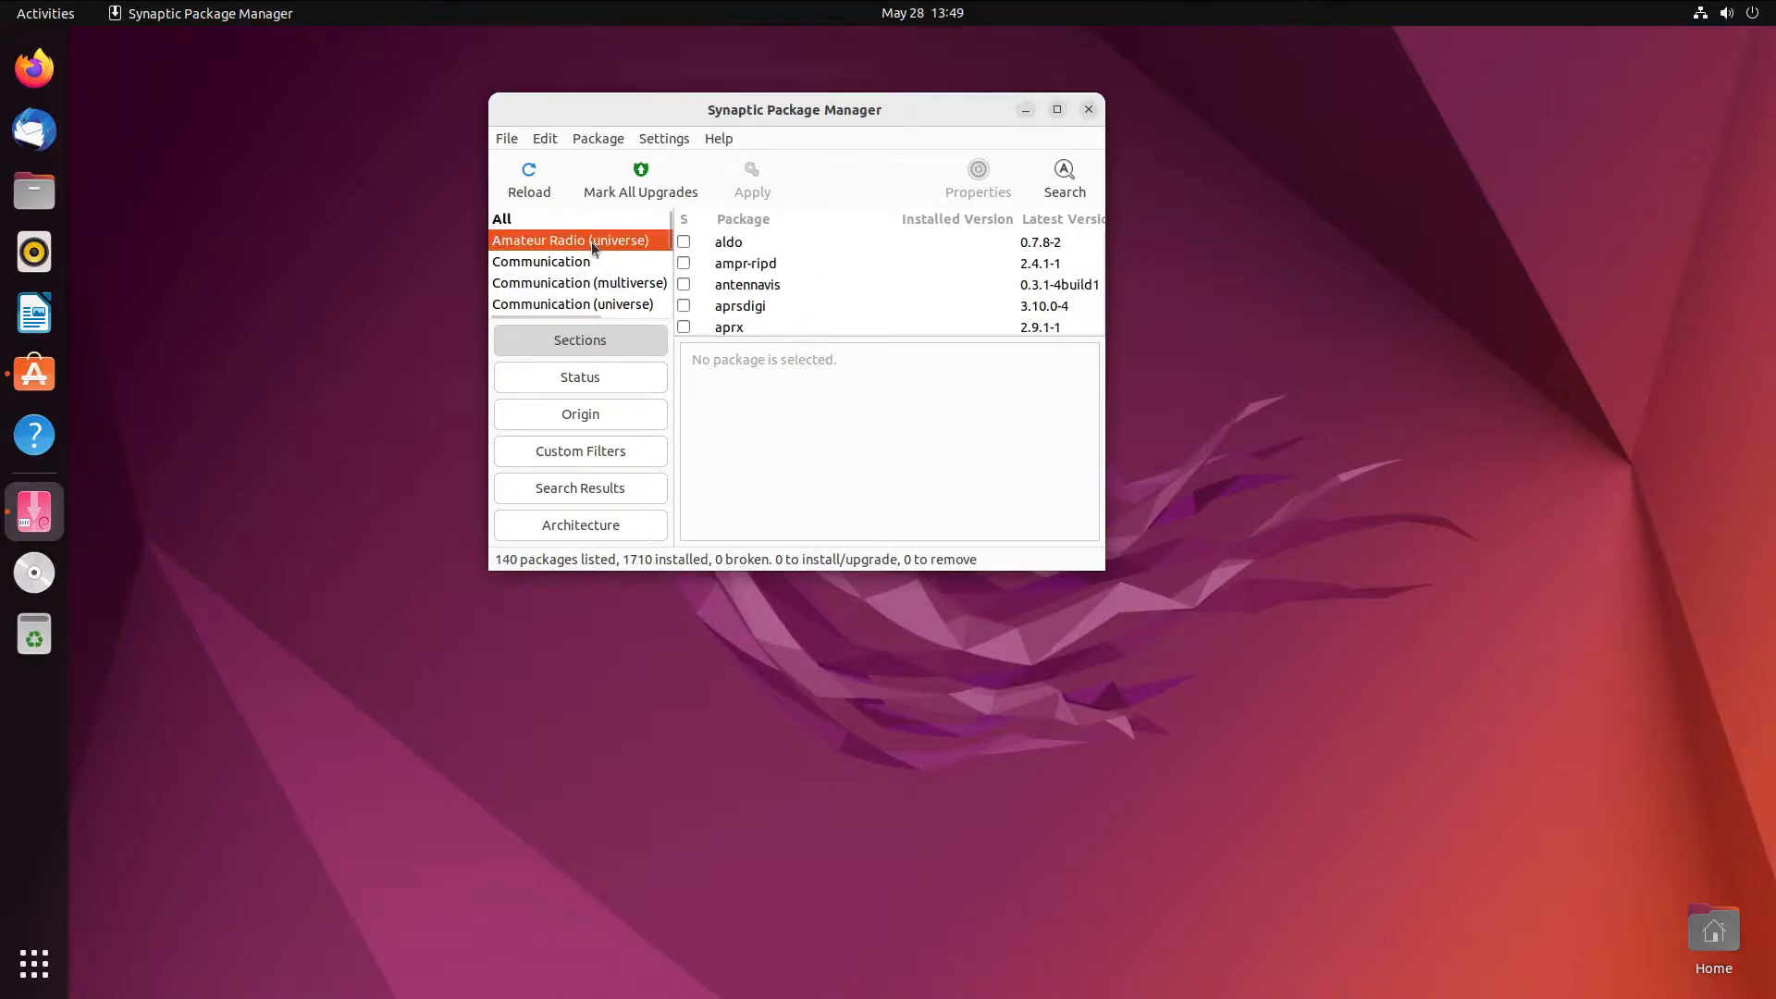
{"action": "scroll", "coordinate": [518, 230], "scroll_direction": "down", "scroll_amount": 3}
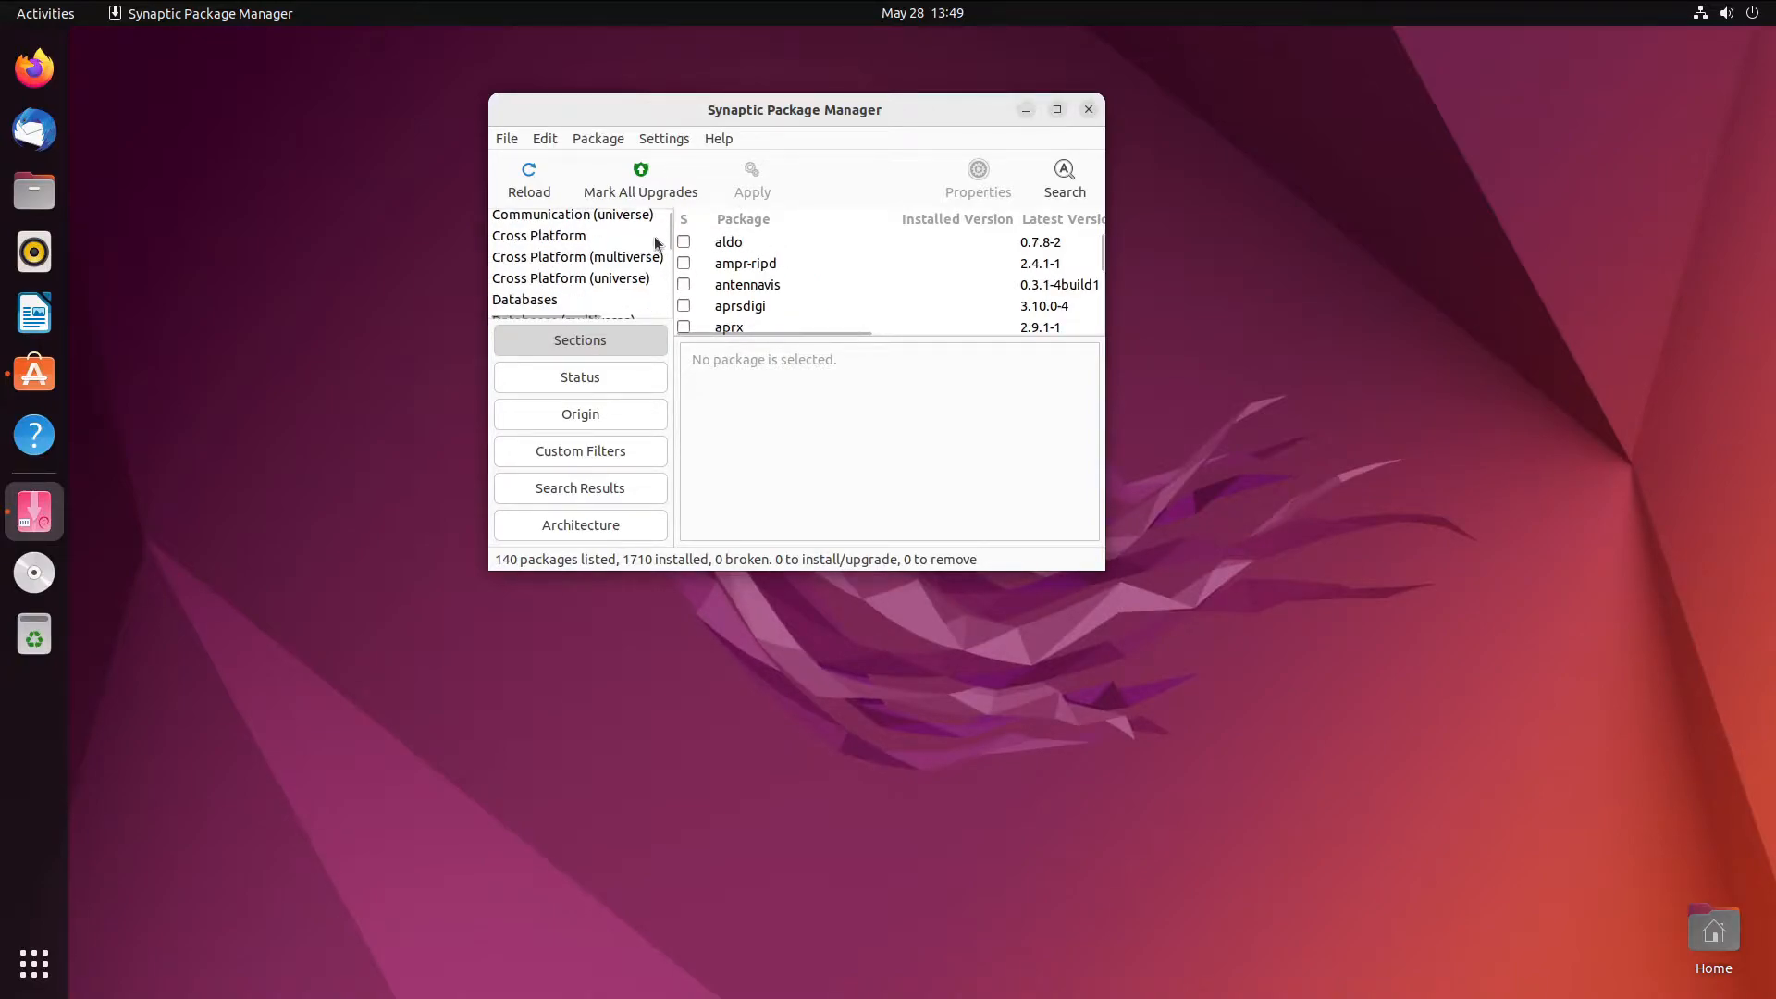
{"action": "left_click", "coordinate": [726, 263]}
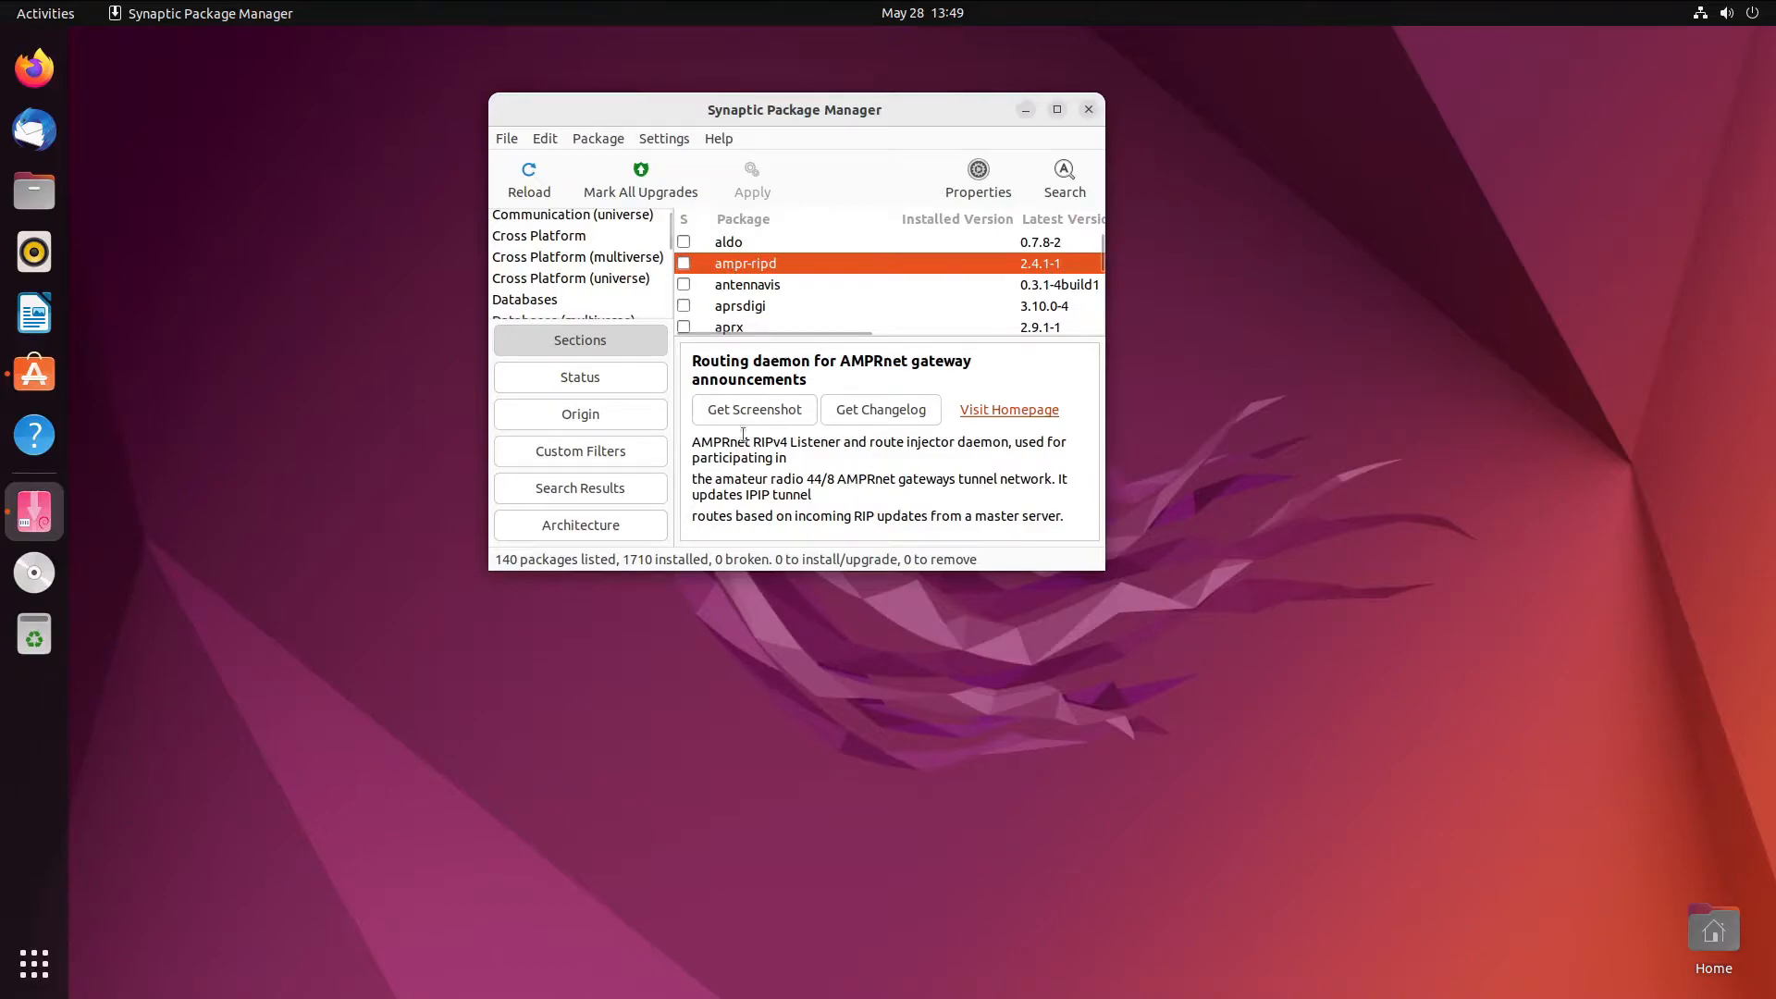
{"action": "scroll", "coordinate": [615, 269], "scroll_direction": "down", "scroll_amount": 5}
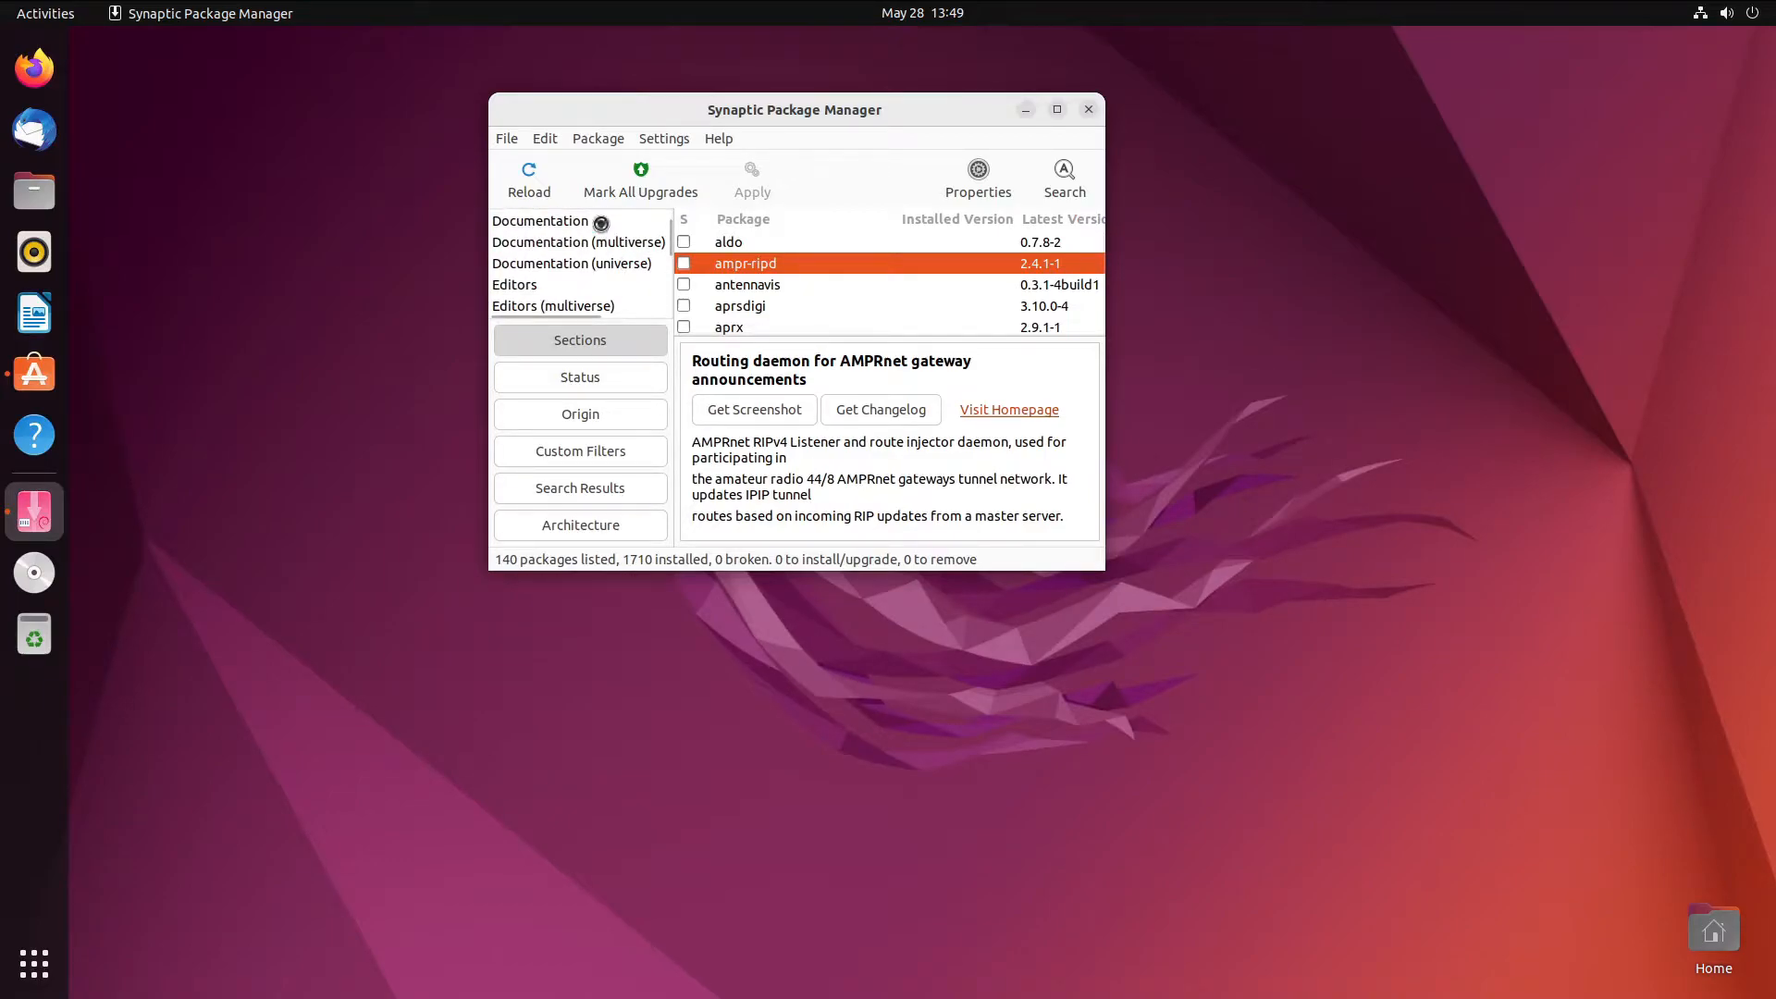
{"action": "left_click", "coordinate": [601, 223]}
{"action": "left_click", "coordinate": [764, 286]}
{"action": "left_click", "coordinate": [756, 307]}
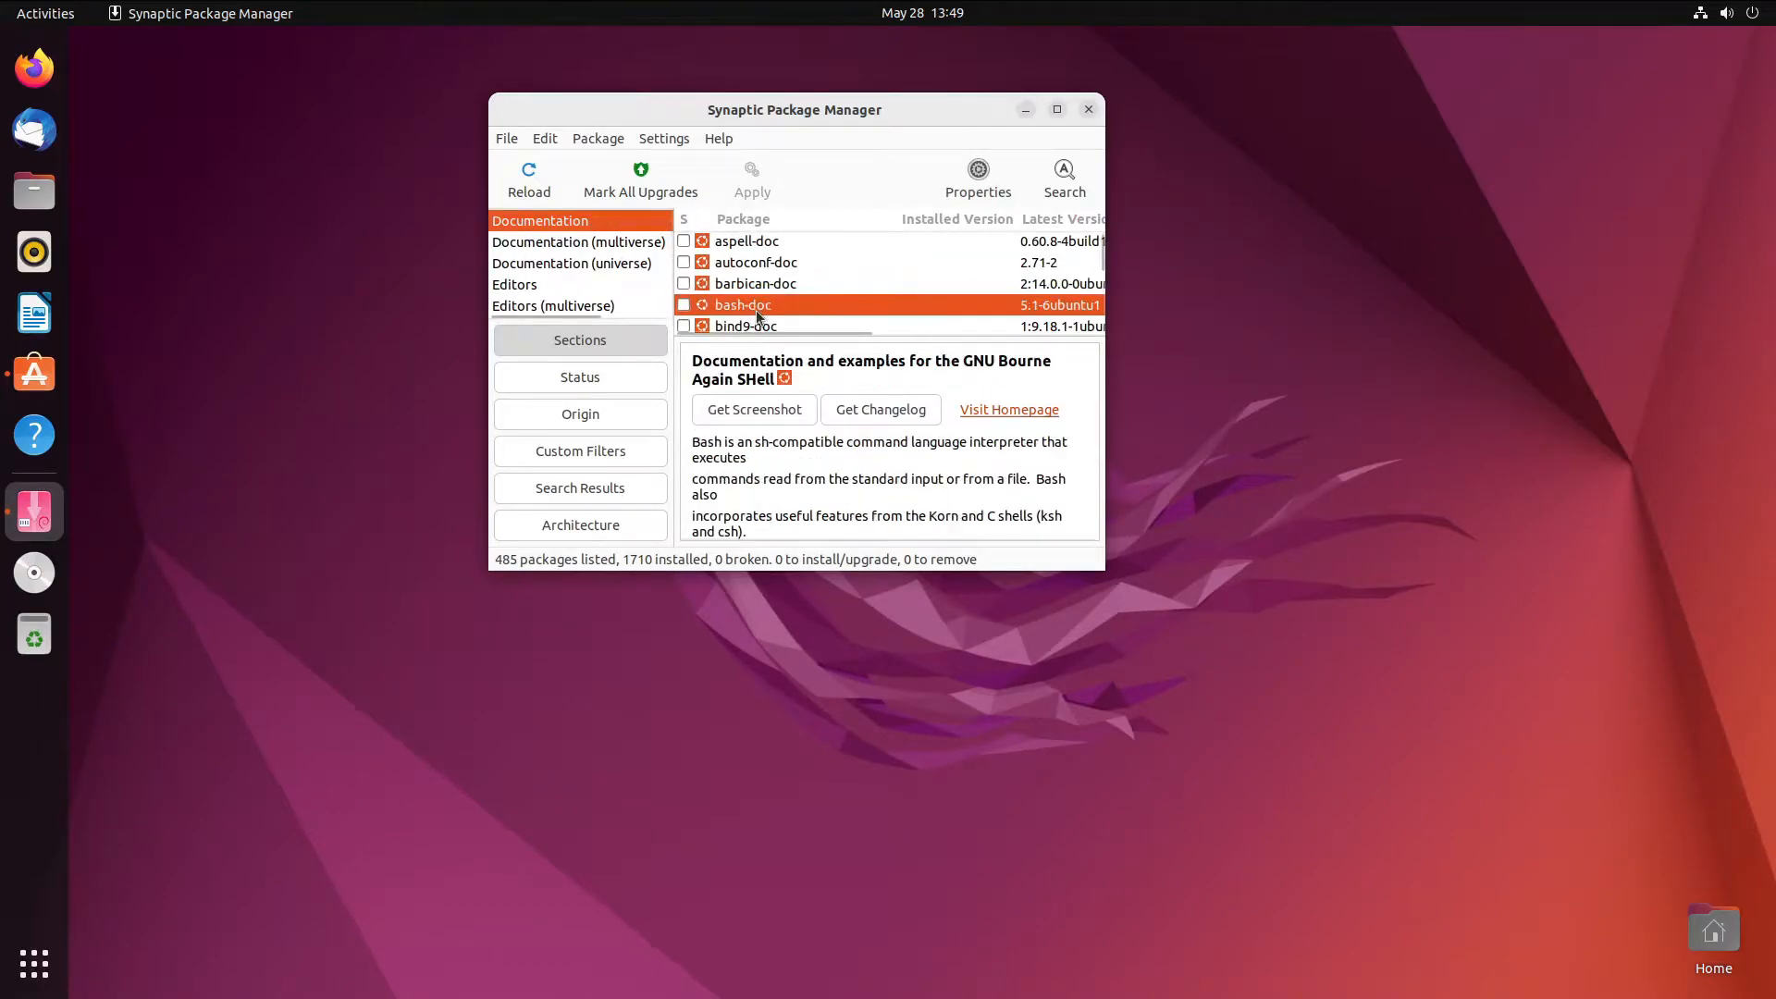
{"action": "scroll", "coordinate": [775, 349], "scroll_direction": "down", "scroll_amount": 1}
{"action": "scroll", "coordinate": [555, 276], "scroll_direction": "down", "scroll_amount": 2}
{"action": "scroll", "coordinate": [560, 270], "scroll_direction": "down", "scroll_amount": 5}
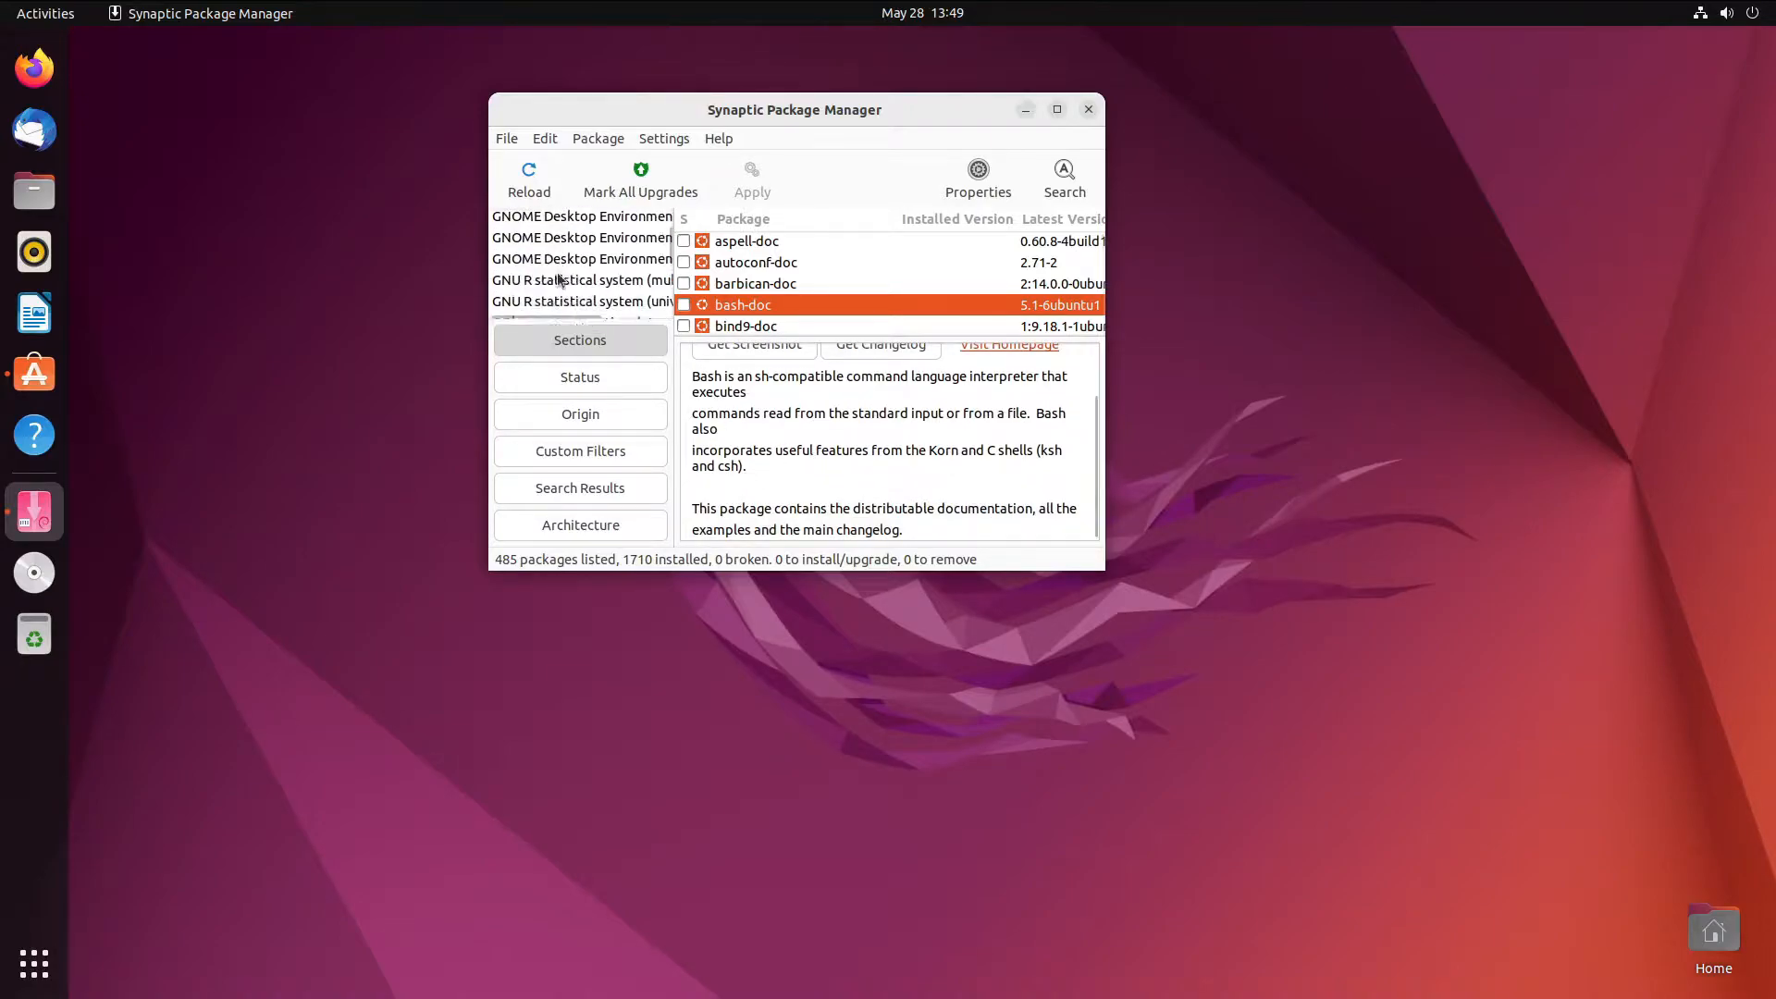
{"action": "scroll", "coordinate": [564, 263], "scroll_direction": "up", "scroll_amount": 2}
{"action": "left_click", "coordinate": [584, 231]}
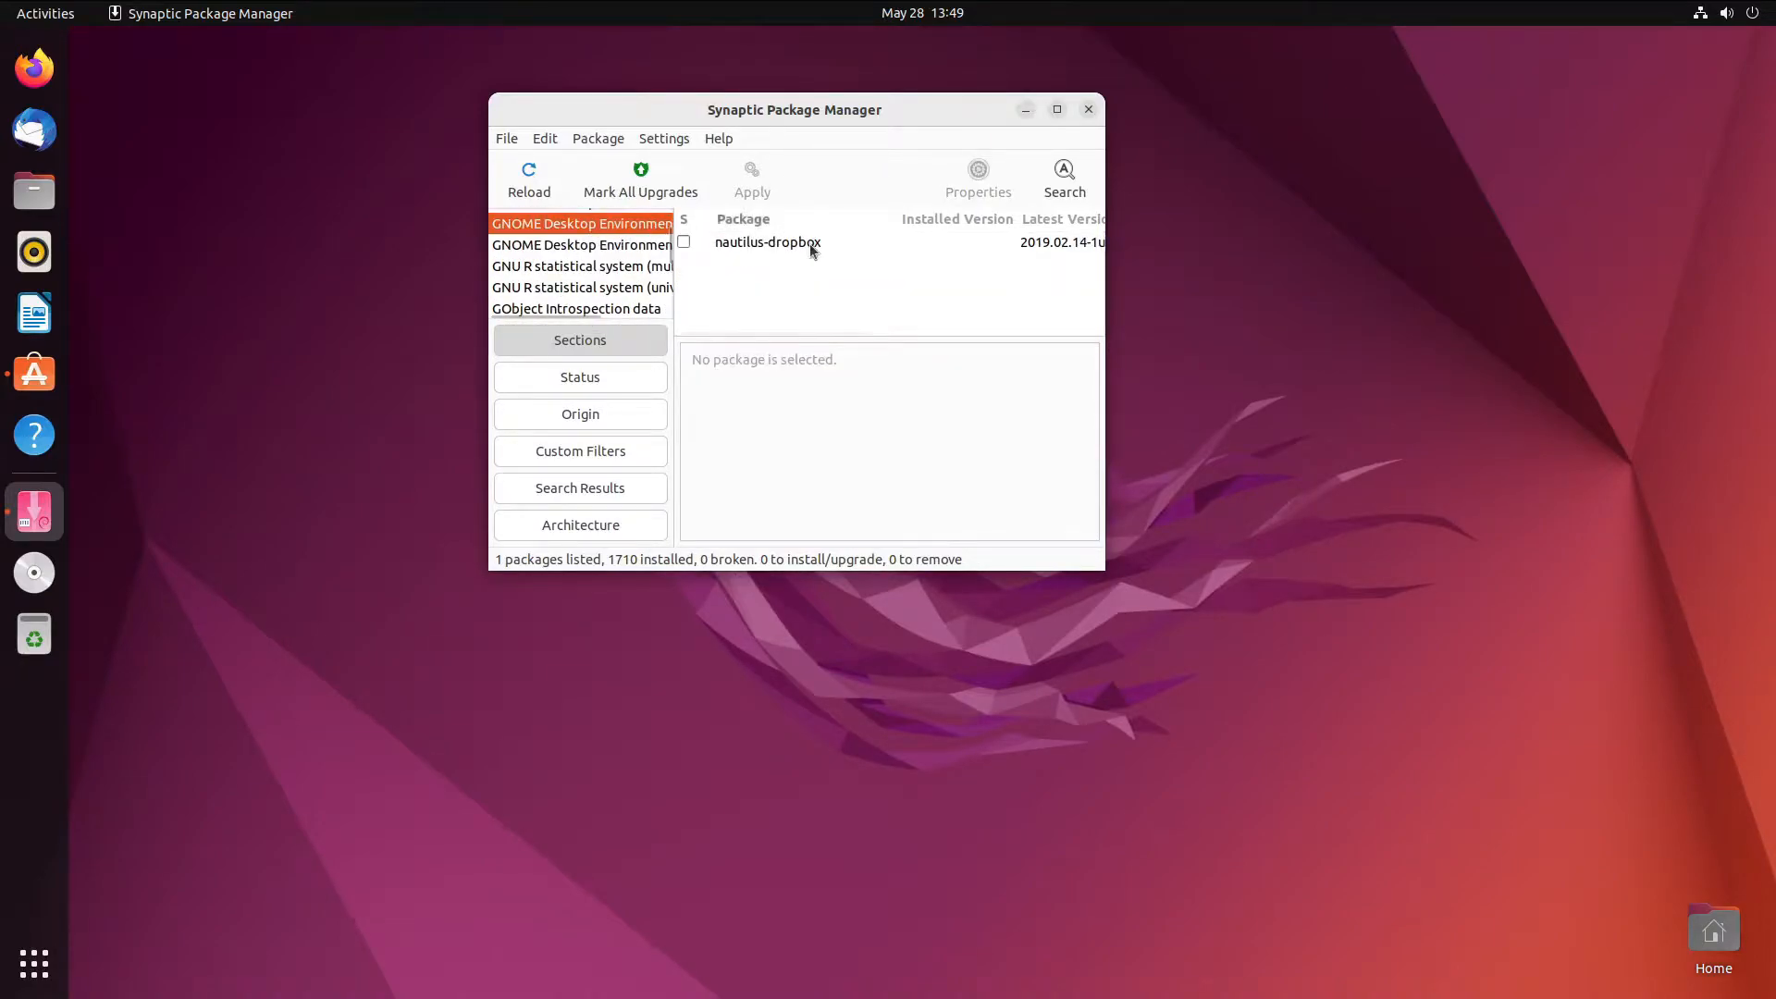
{"action": "scroll", "coordinate": [576, 255], "scroll_direction": "up", "scroll_amount": 3}
{"action": "left_click", "coordinate": [577, 269]}
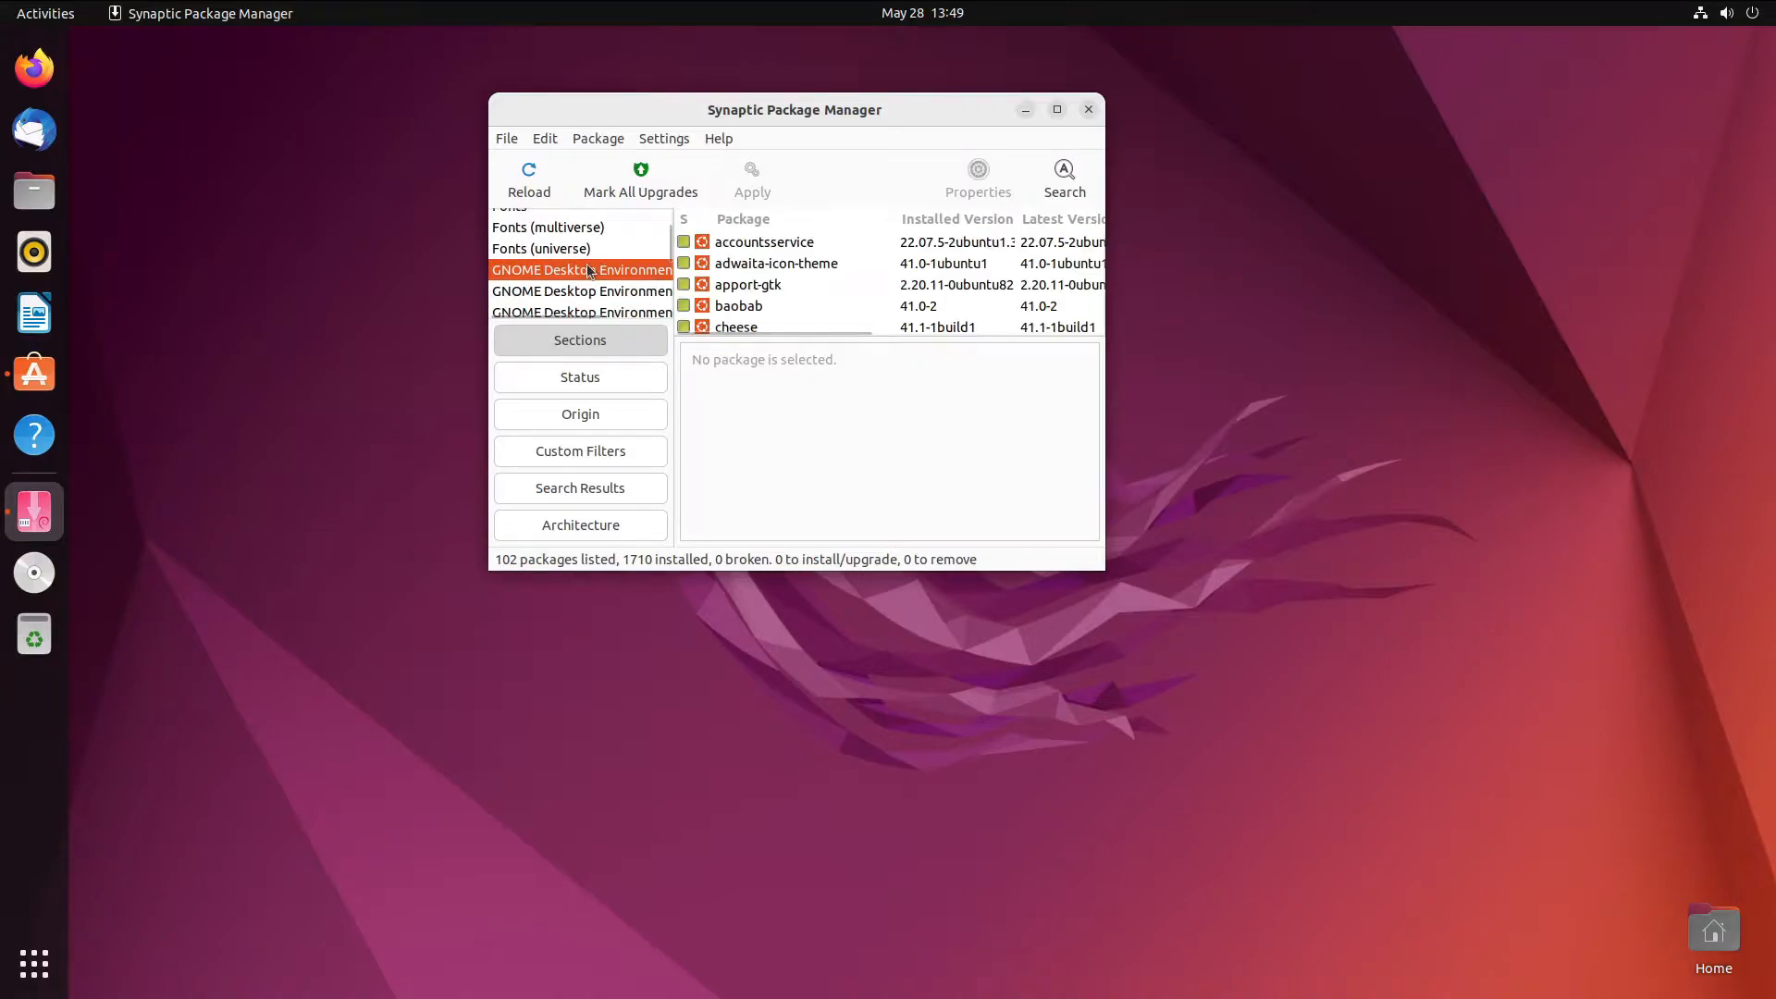
{"action": "left_click", "coordinate": [784, 266]}
{"action": "scroll", "coordinate": [781, 270], "scroll_direction": "down", "scroll_amount": 4}
{"action": "scroll", "coordinate": [796, 277], "scroll_direction": "down", "scroll_amount": 6}
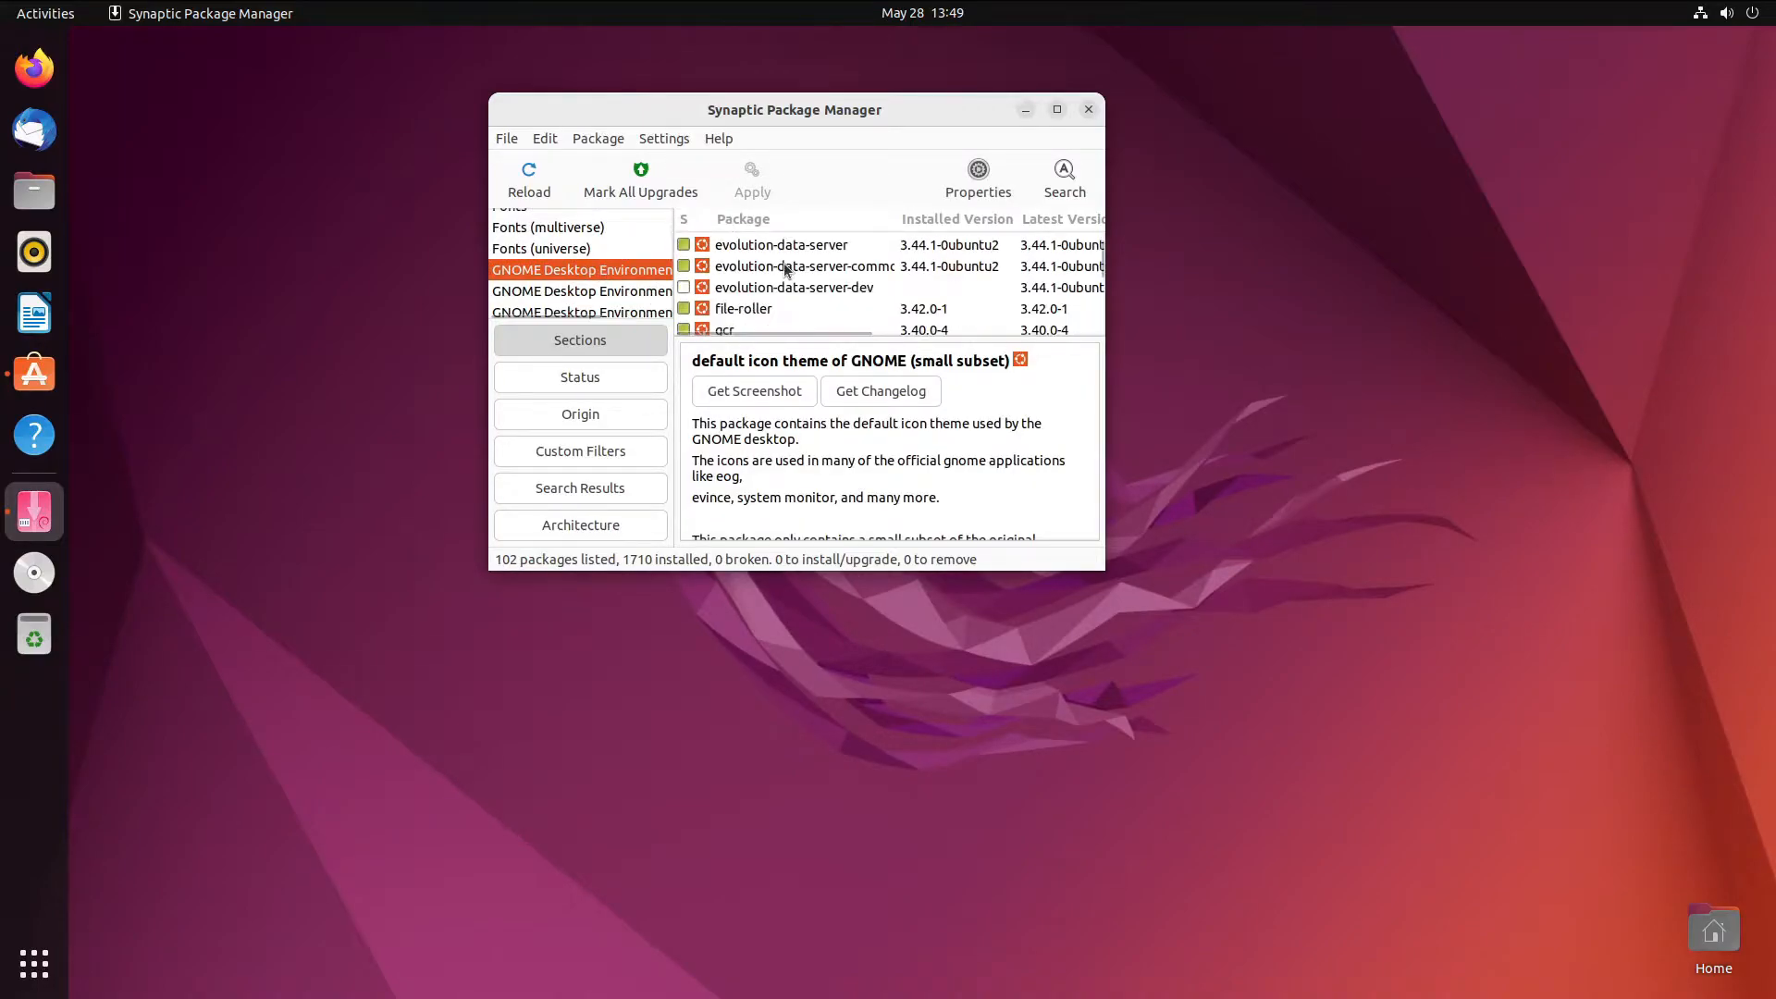
{"action": "scroll", "coordinate": [820, 283], "scroll_direction": "down", "scroll_amount": 8}
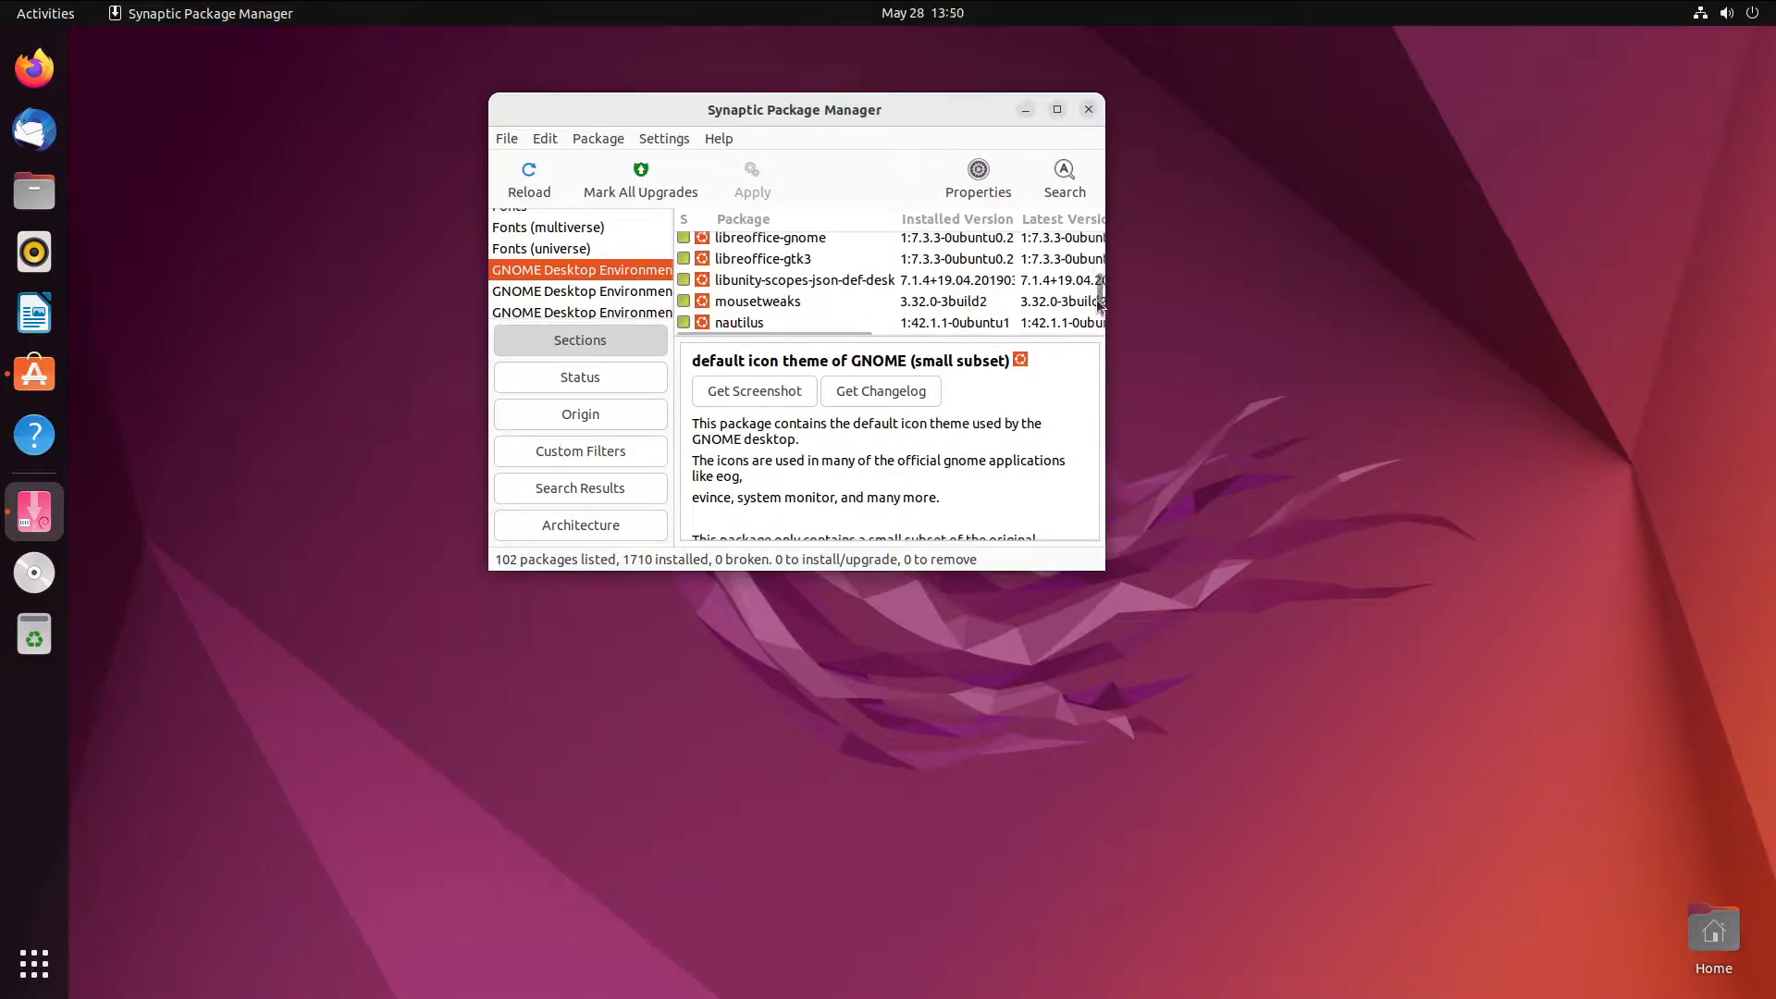
{"action": "scroll", "coordinate": [982, 280], "scroll_direction": "down", "scroll_amount": 10}
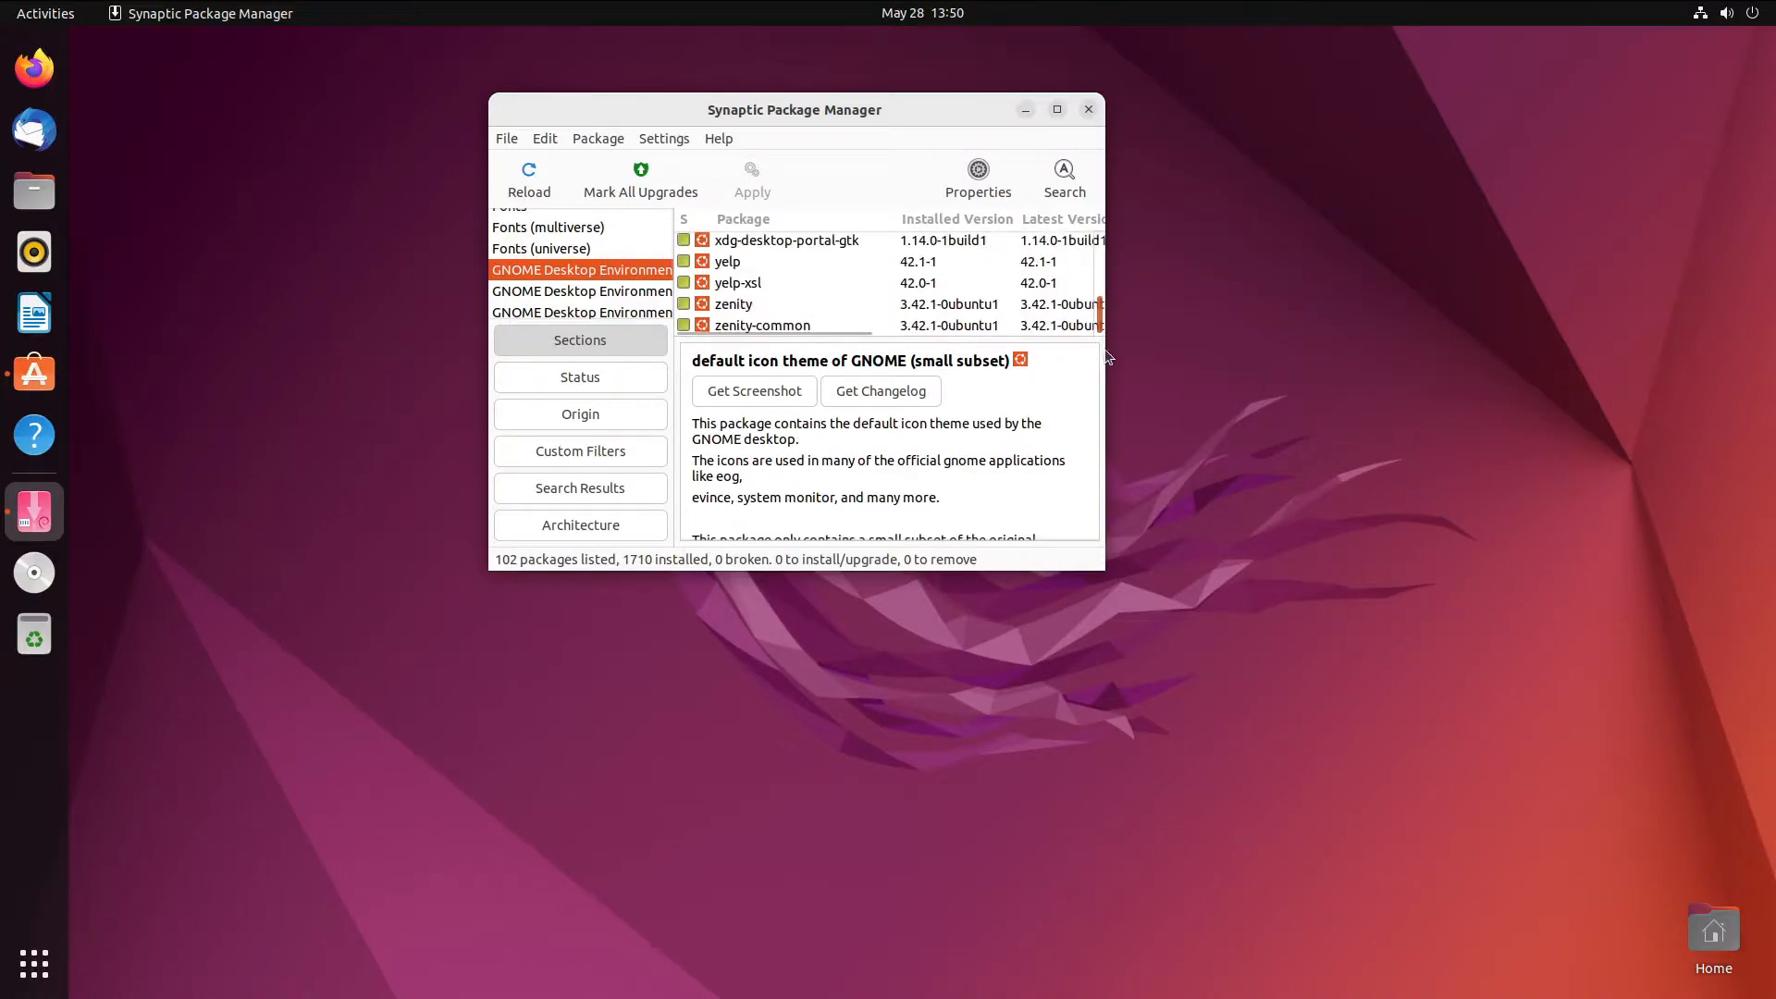
{"action": "left_click", "coordinate": [574, 248]}
{"action": "scroll", "coordinate": [810, 281], "scroll_direction": "down", "scroll_amount": 4}
{"action": "scroll", "coordinate": [826, 285], "scroll_direction": "down", "scroll_amount": 1}
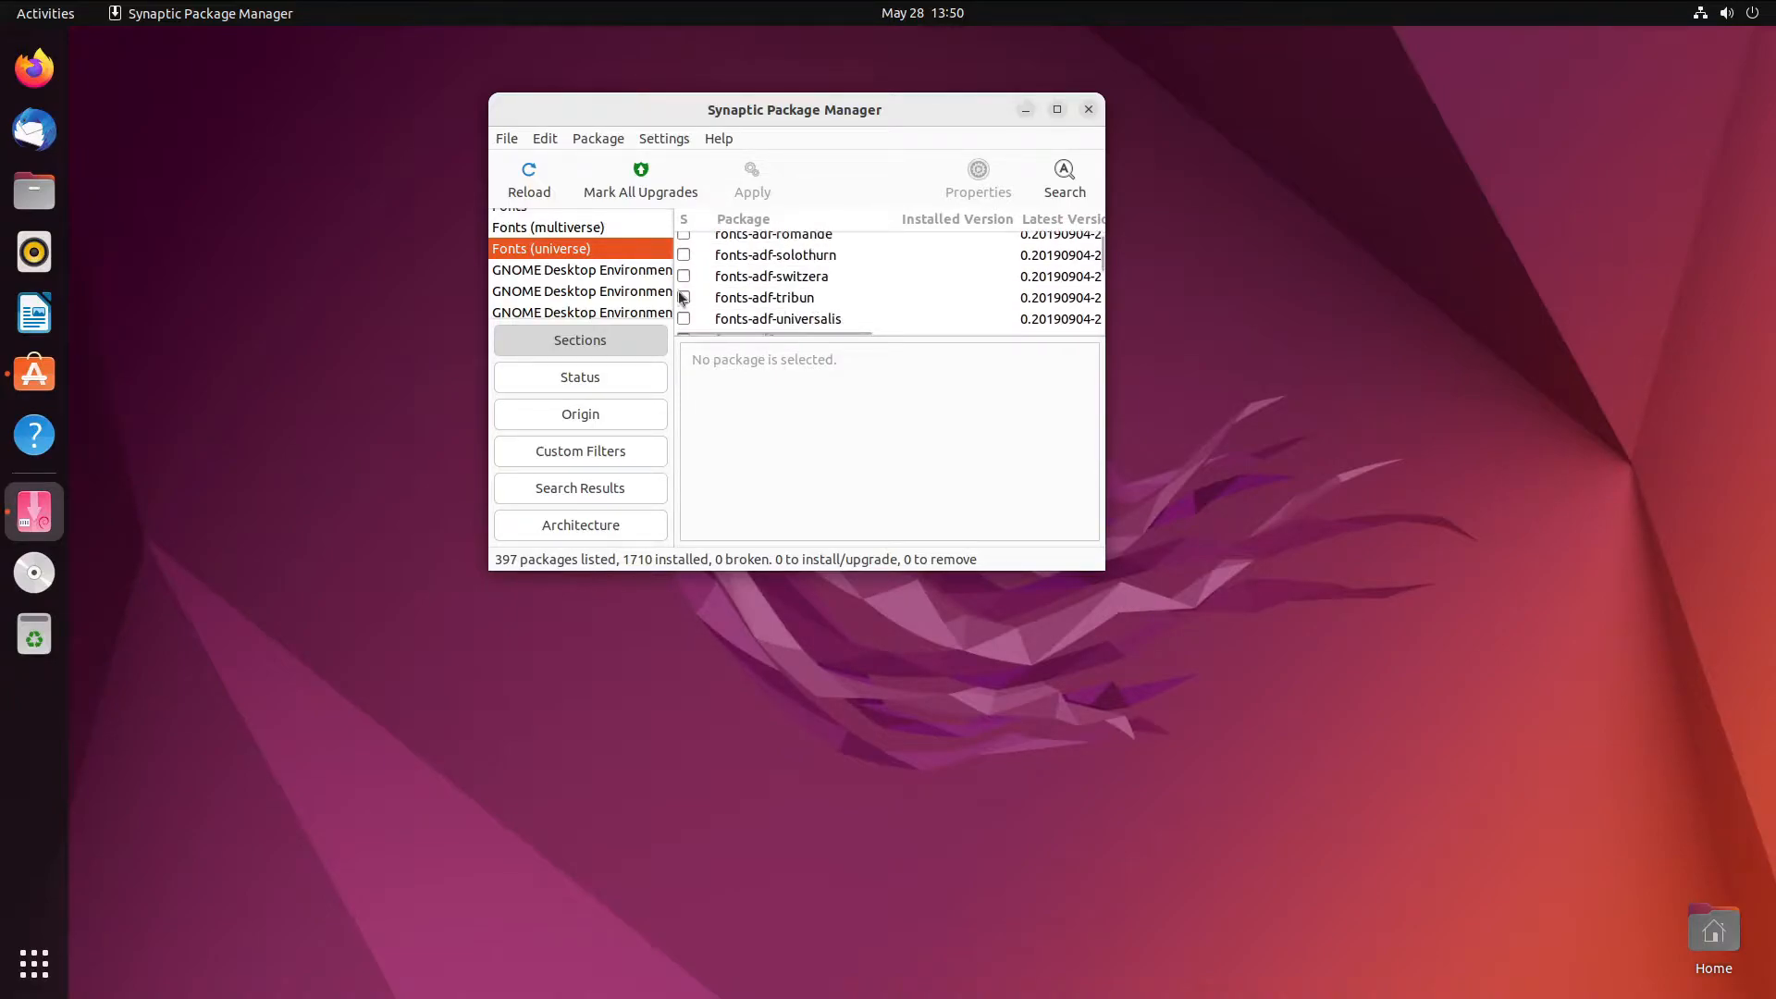
{"action": "scroll", "coordinate": [618, 268], "scroll_direction": "up", "scroll_amount": 10}
{"action": "scroll", "coordinate": [618, 261], "scroll_direction": "up", "scroll_amount": 1}
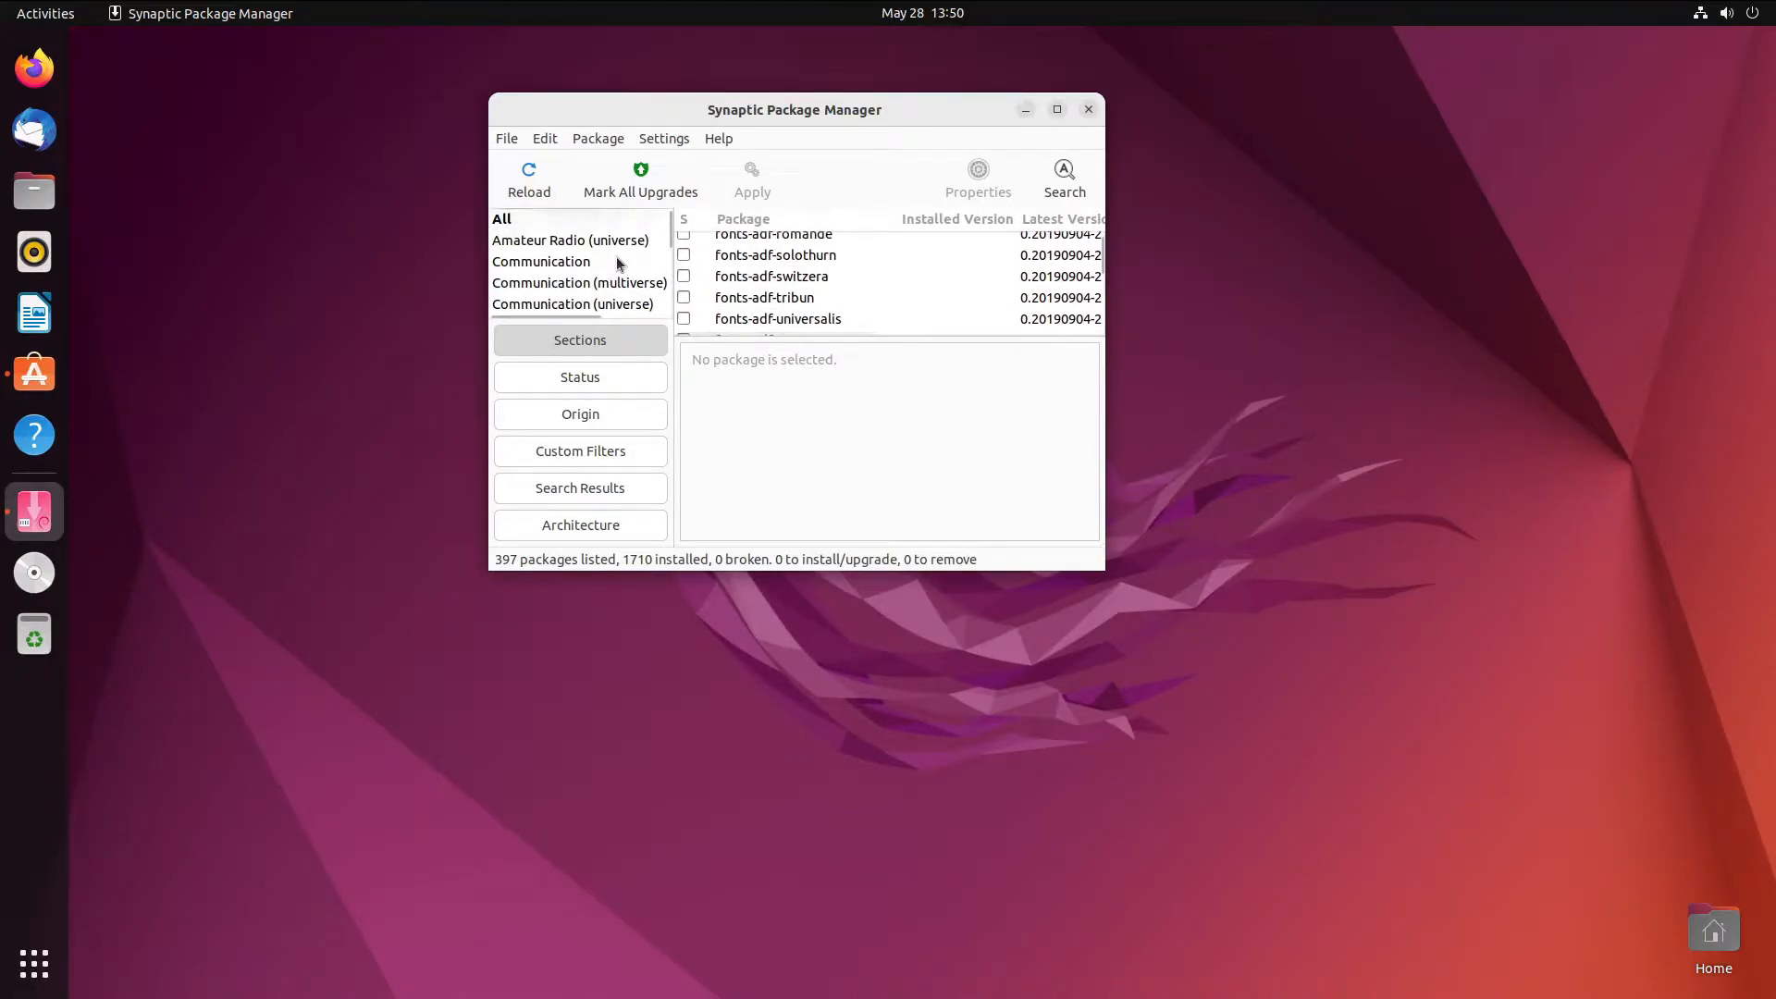
{"action": "left_click", "coordinate": [633, 222]}
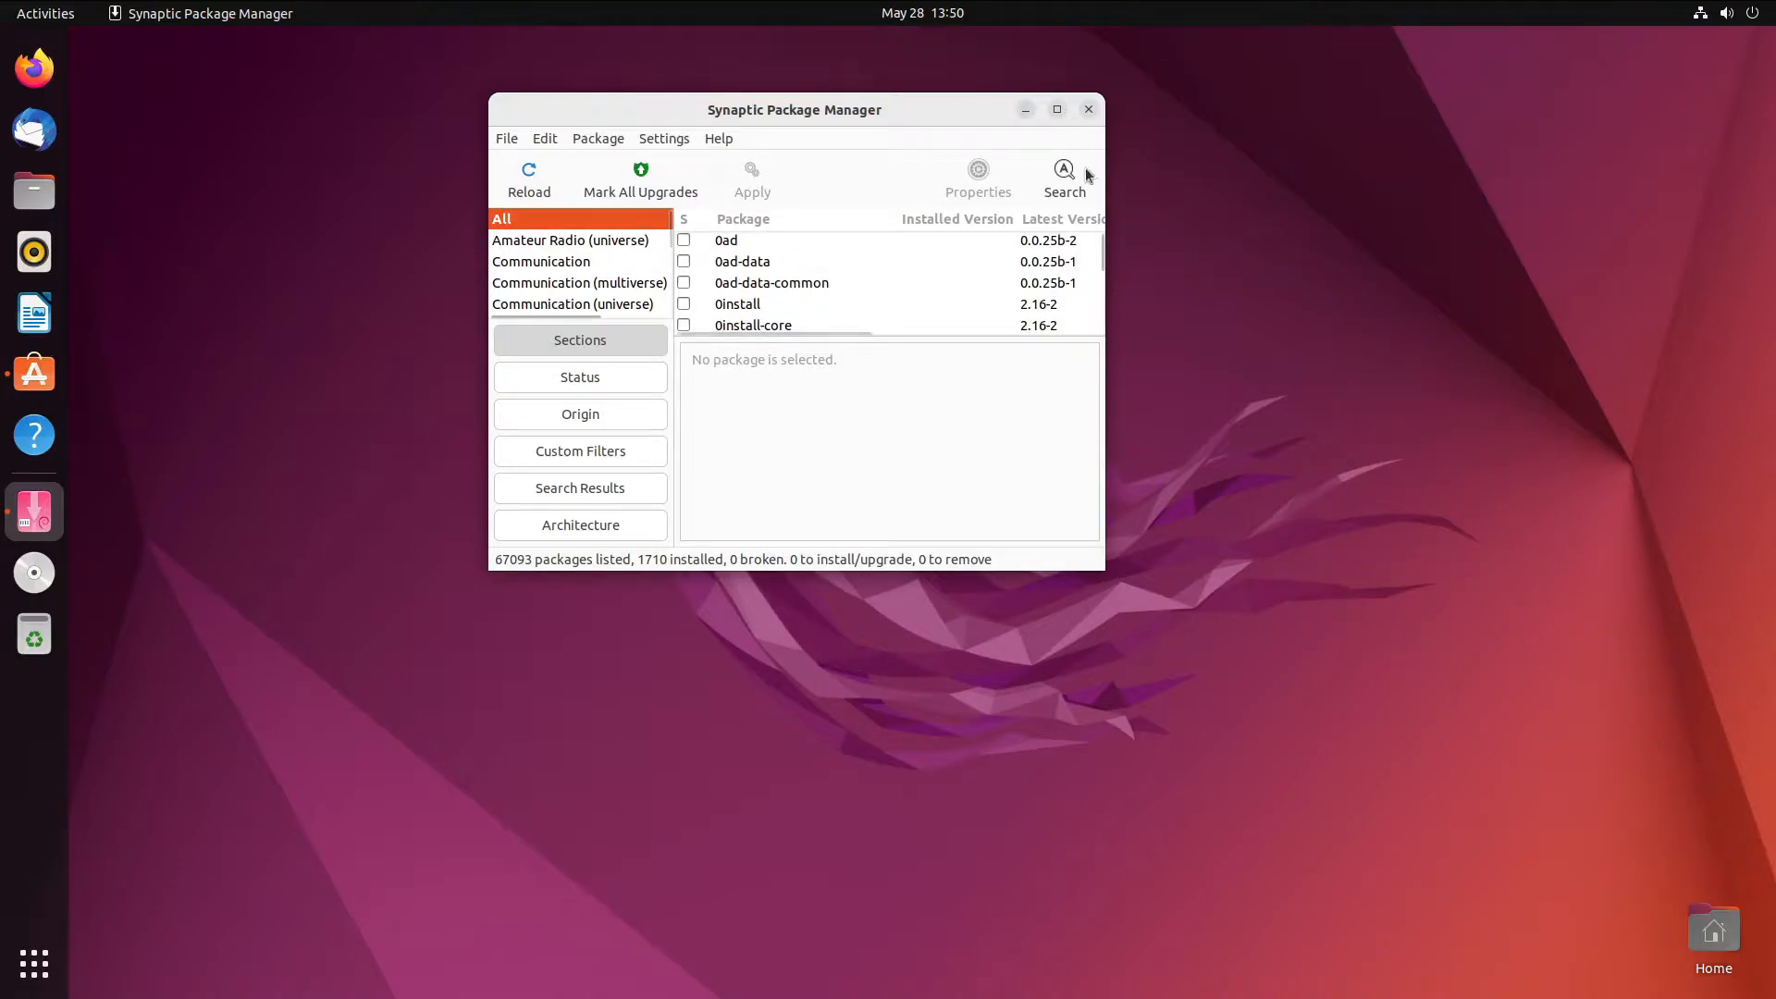
- Search Synaptic for 'build essential', replacing the mistyped query
{"action": "left_click", "coordinate": [1082, 170]}
{"action": "type", "text": "build0"}
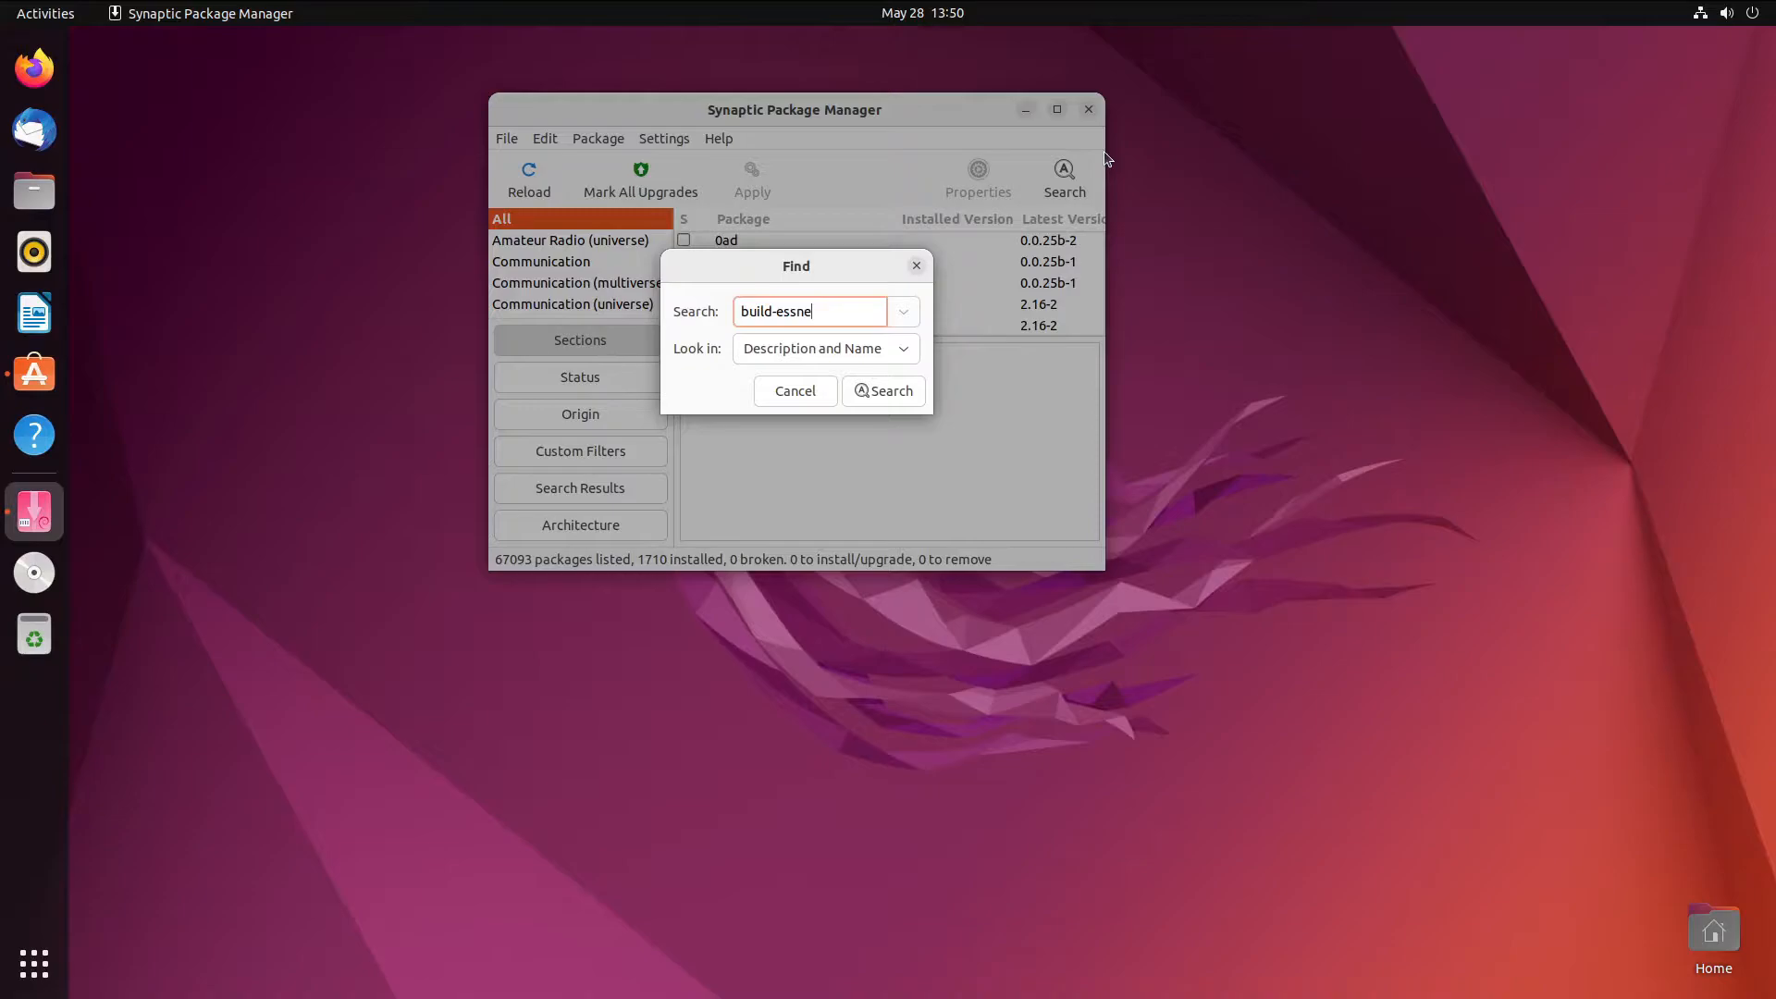
{"action": "key", "text": "ctrl+a"}
{"action": "type", "text": "build essential"}
{"action": "key", "text": "Return"}
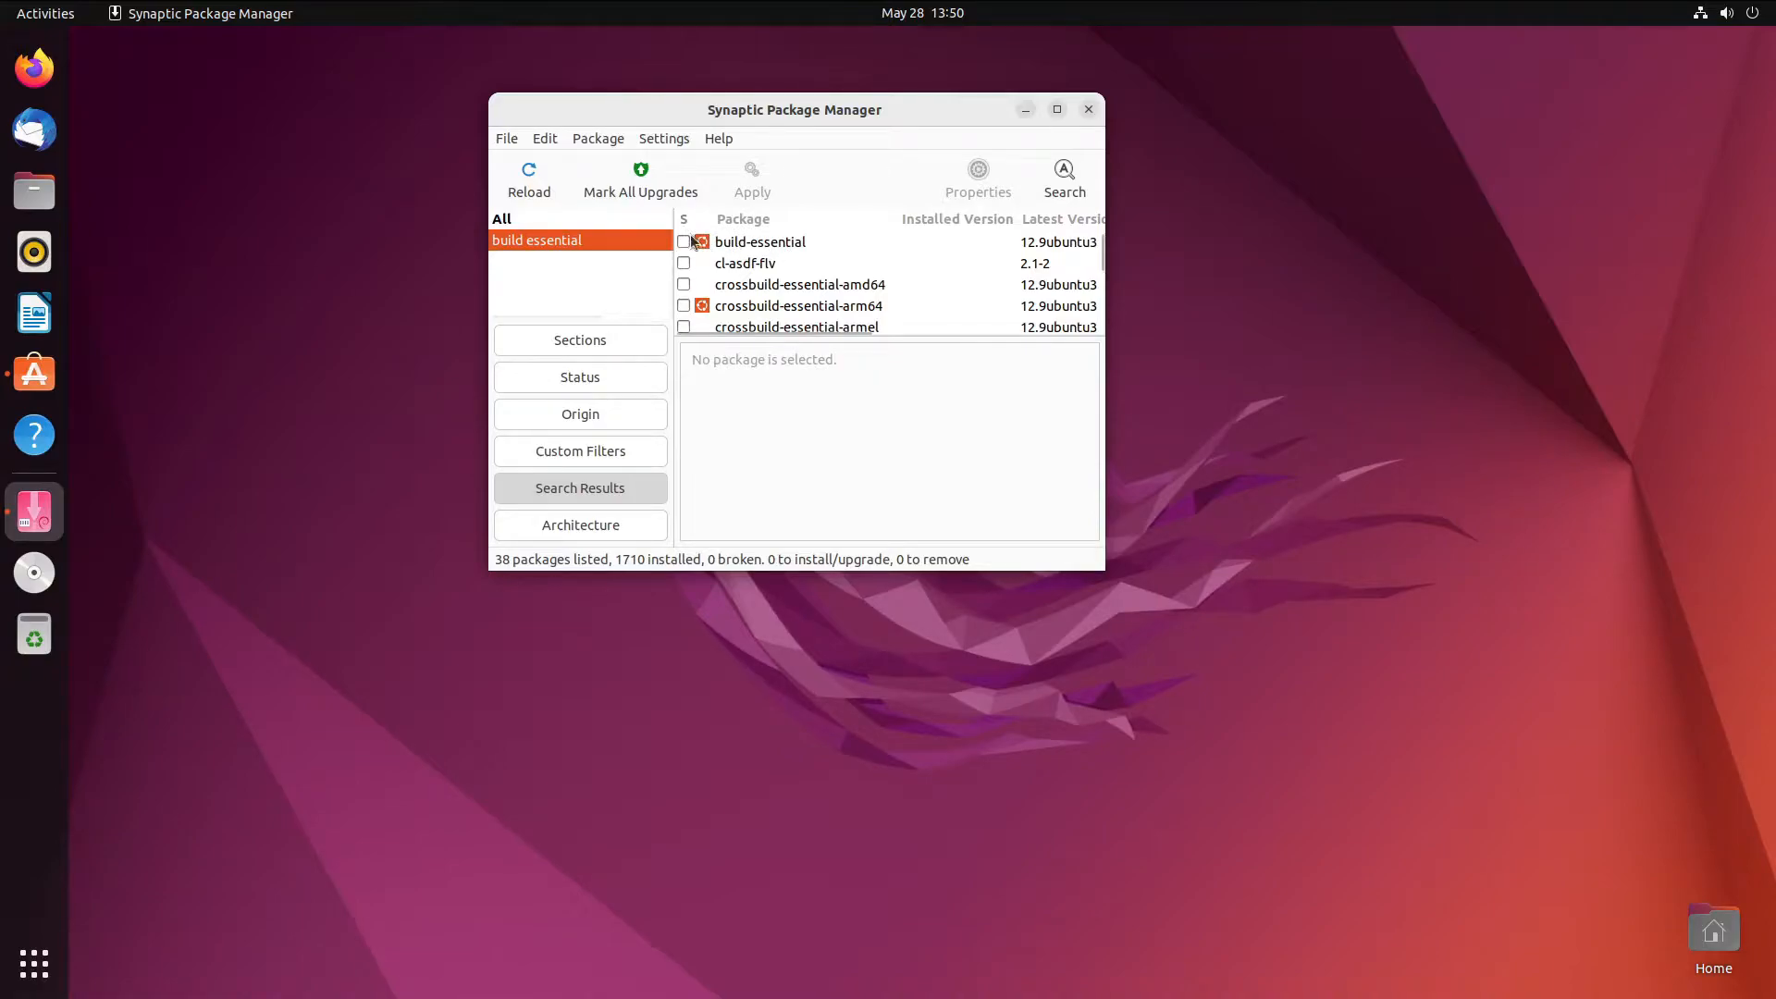
- Mark build-essential for installation, accepting its required dependencies (39 packages)
{"action": "left_click", "coordinate": [684, 242]}
{"action": "left_click", "coordinate": [754, 277]}
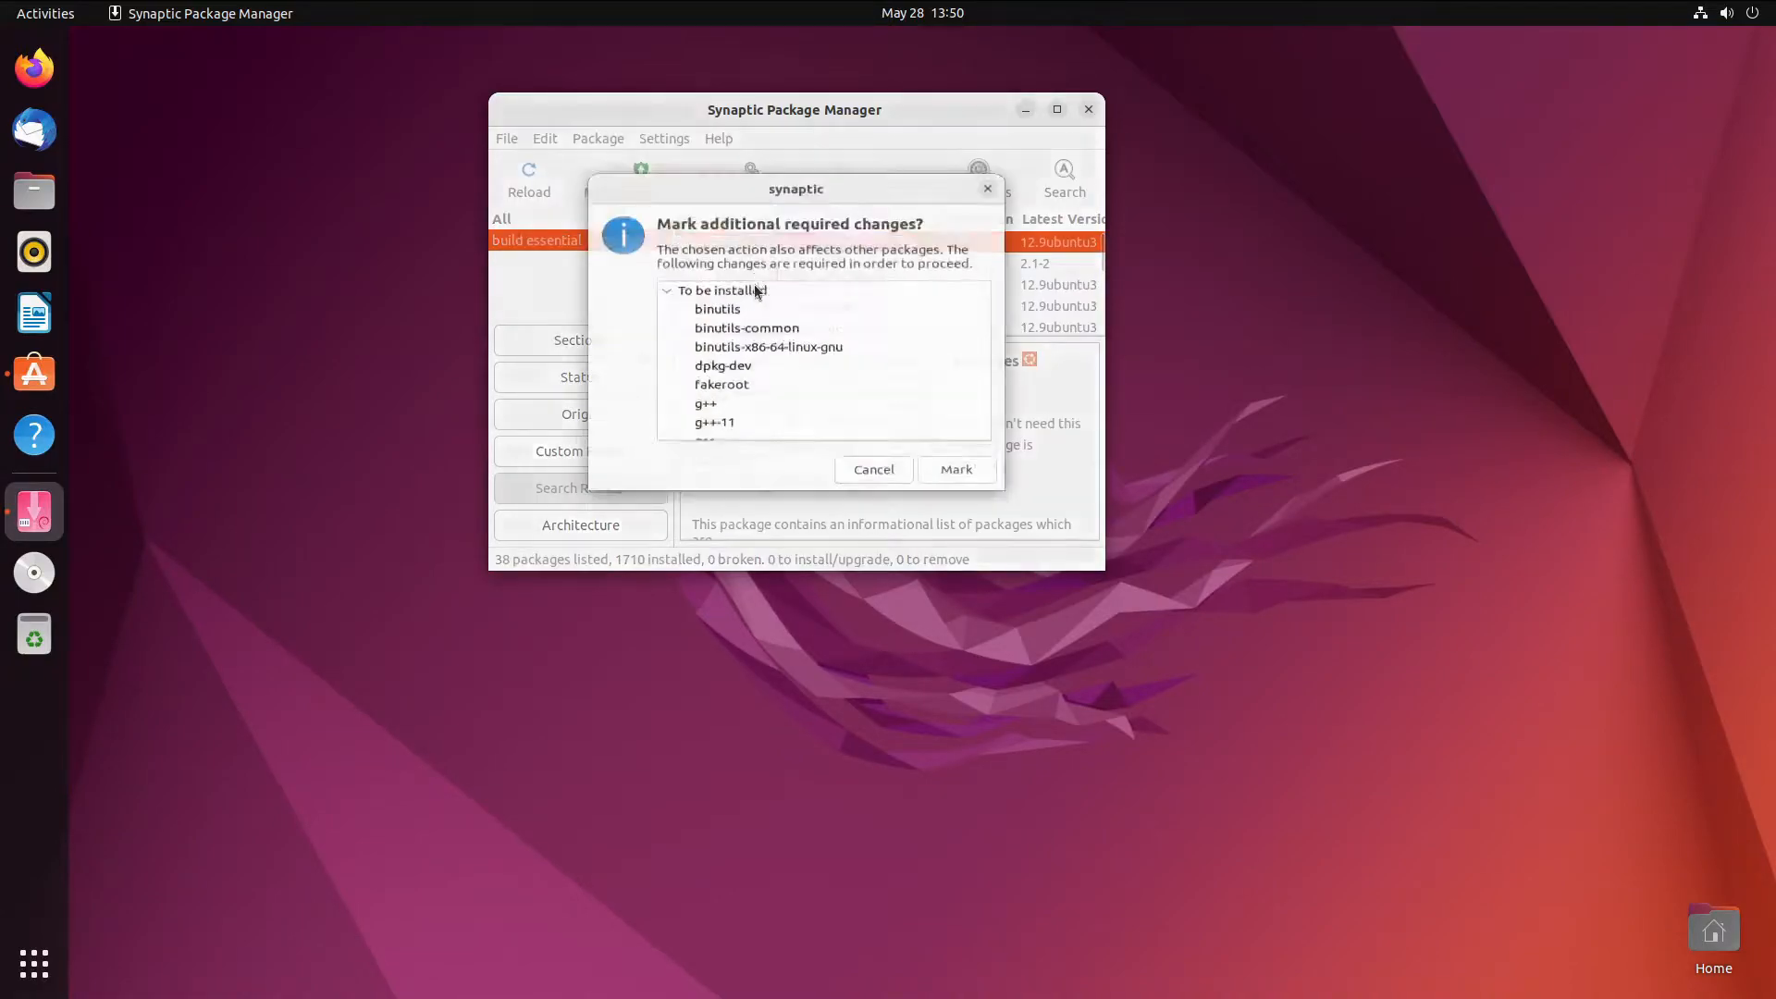
{"action": "left_click", "coordinate": [957, 487]}
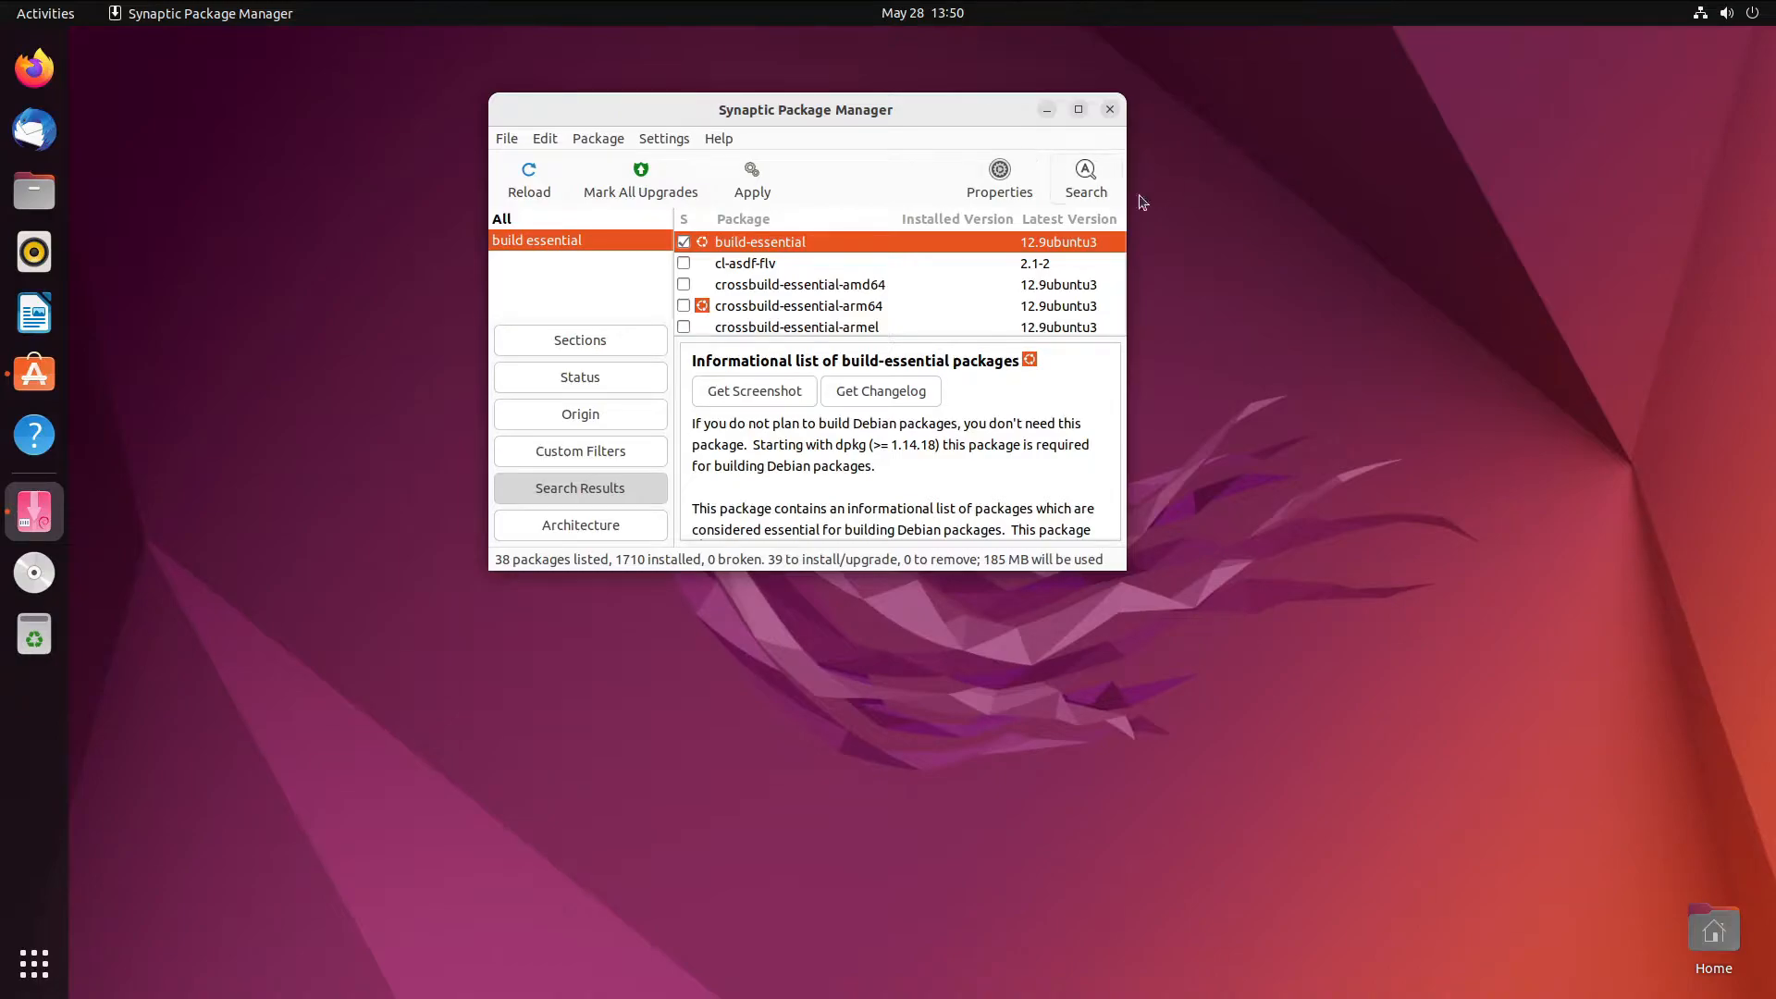
- Review the To be installed list in the Summary and apply the 39-package installation
{"action": "left_click", "coordinate": [766, 189]}
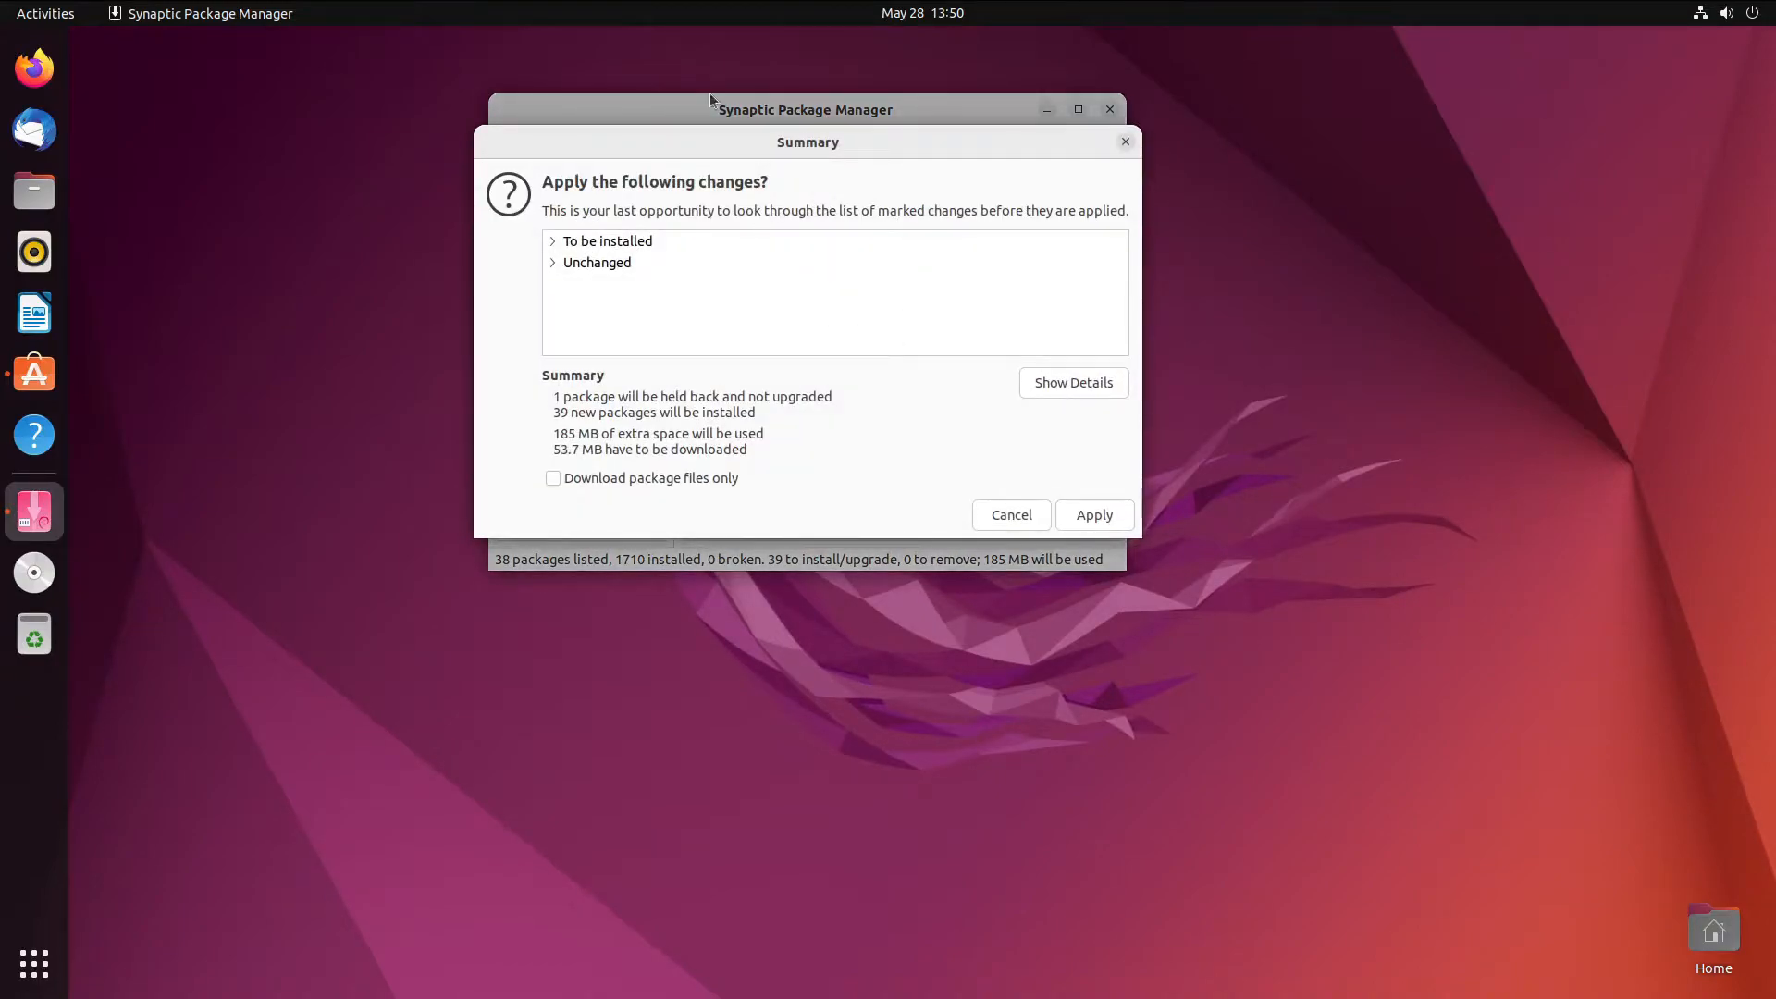
{"action": "left_click", "coordinate": [1017, 516]}
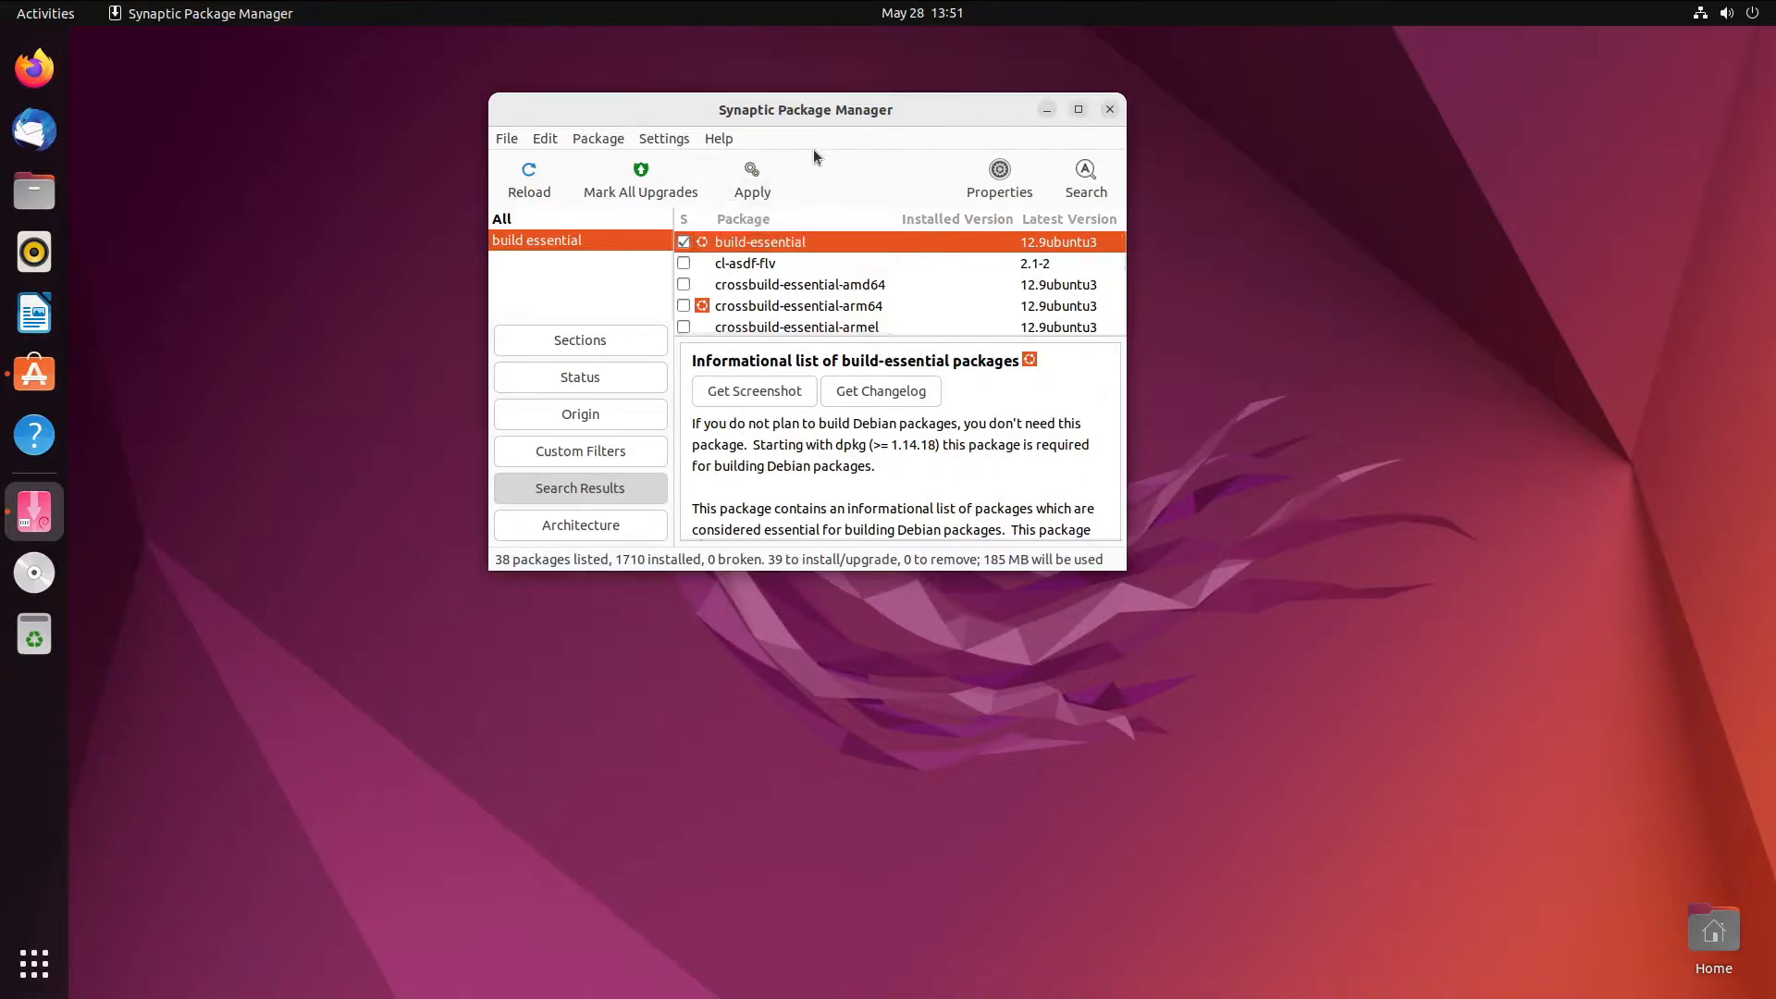
{"action": "left_click", "coordinate": [752, 178]}
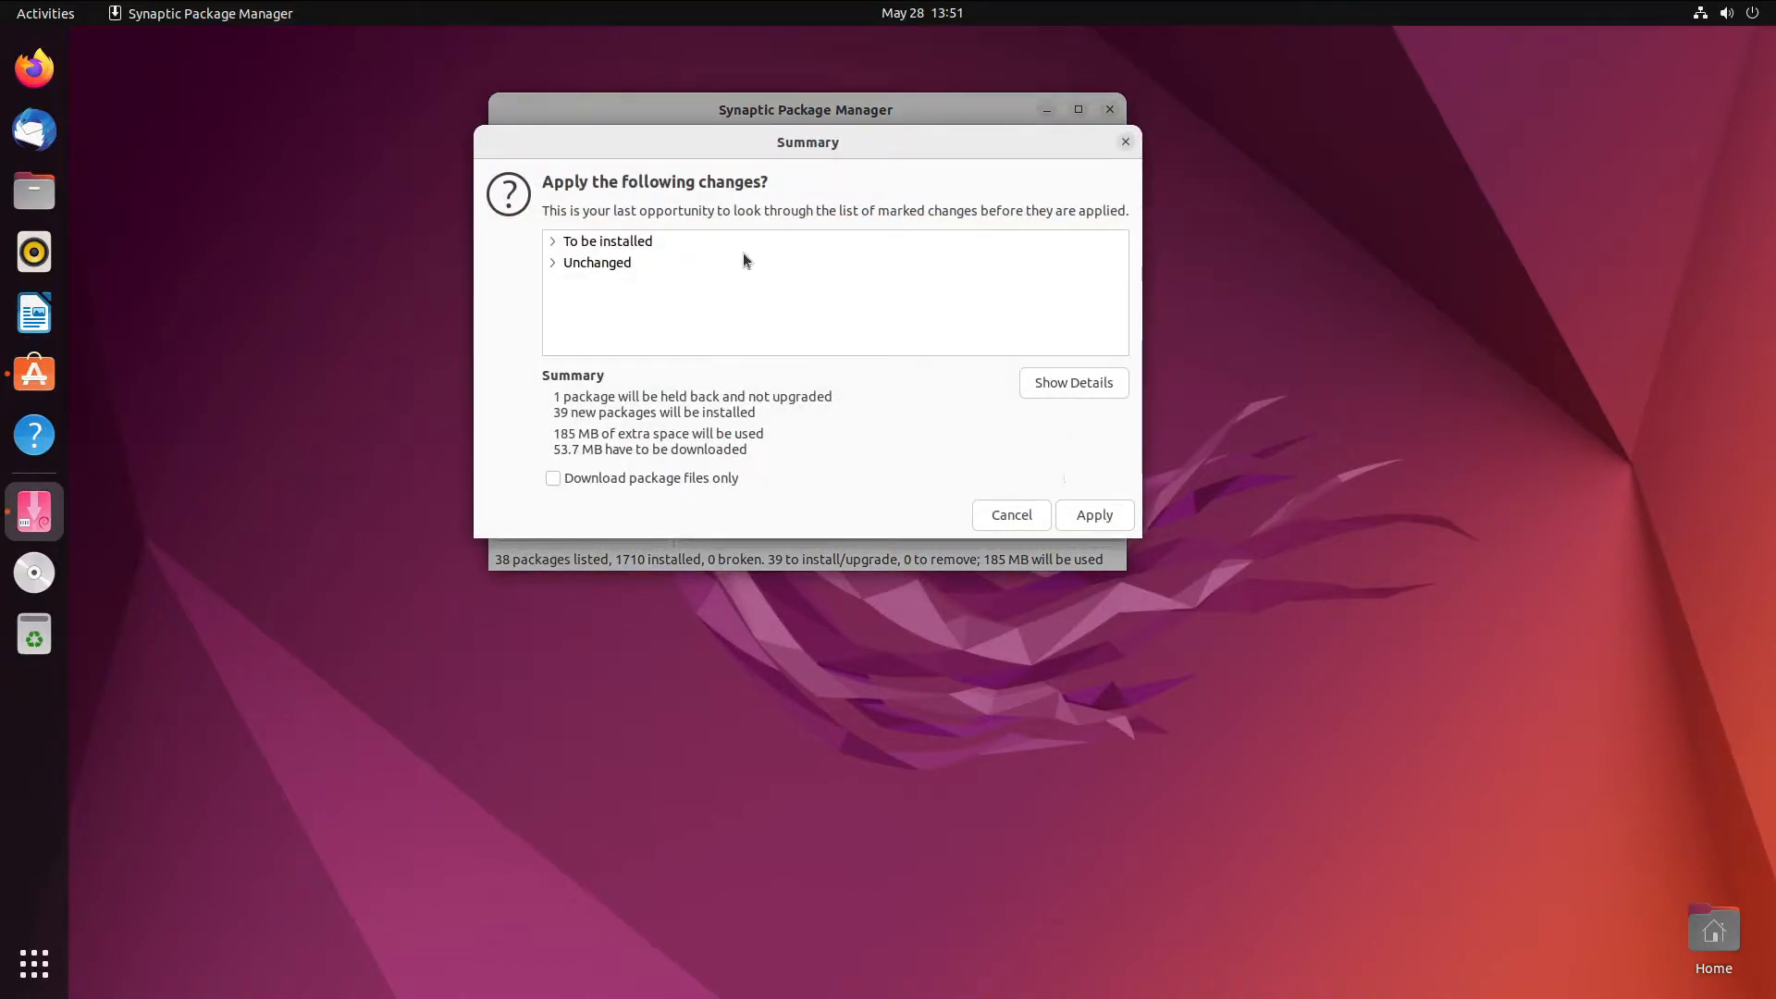
{"action": "left_click", "coordinate": [617, 242]}
{"action": "double_click", "coordinate": [616, 240]}
{"action": "scroll", "coordinate": [716, 351], "scroll_direction": "down", "scroll_amount": 10}
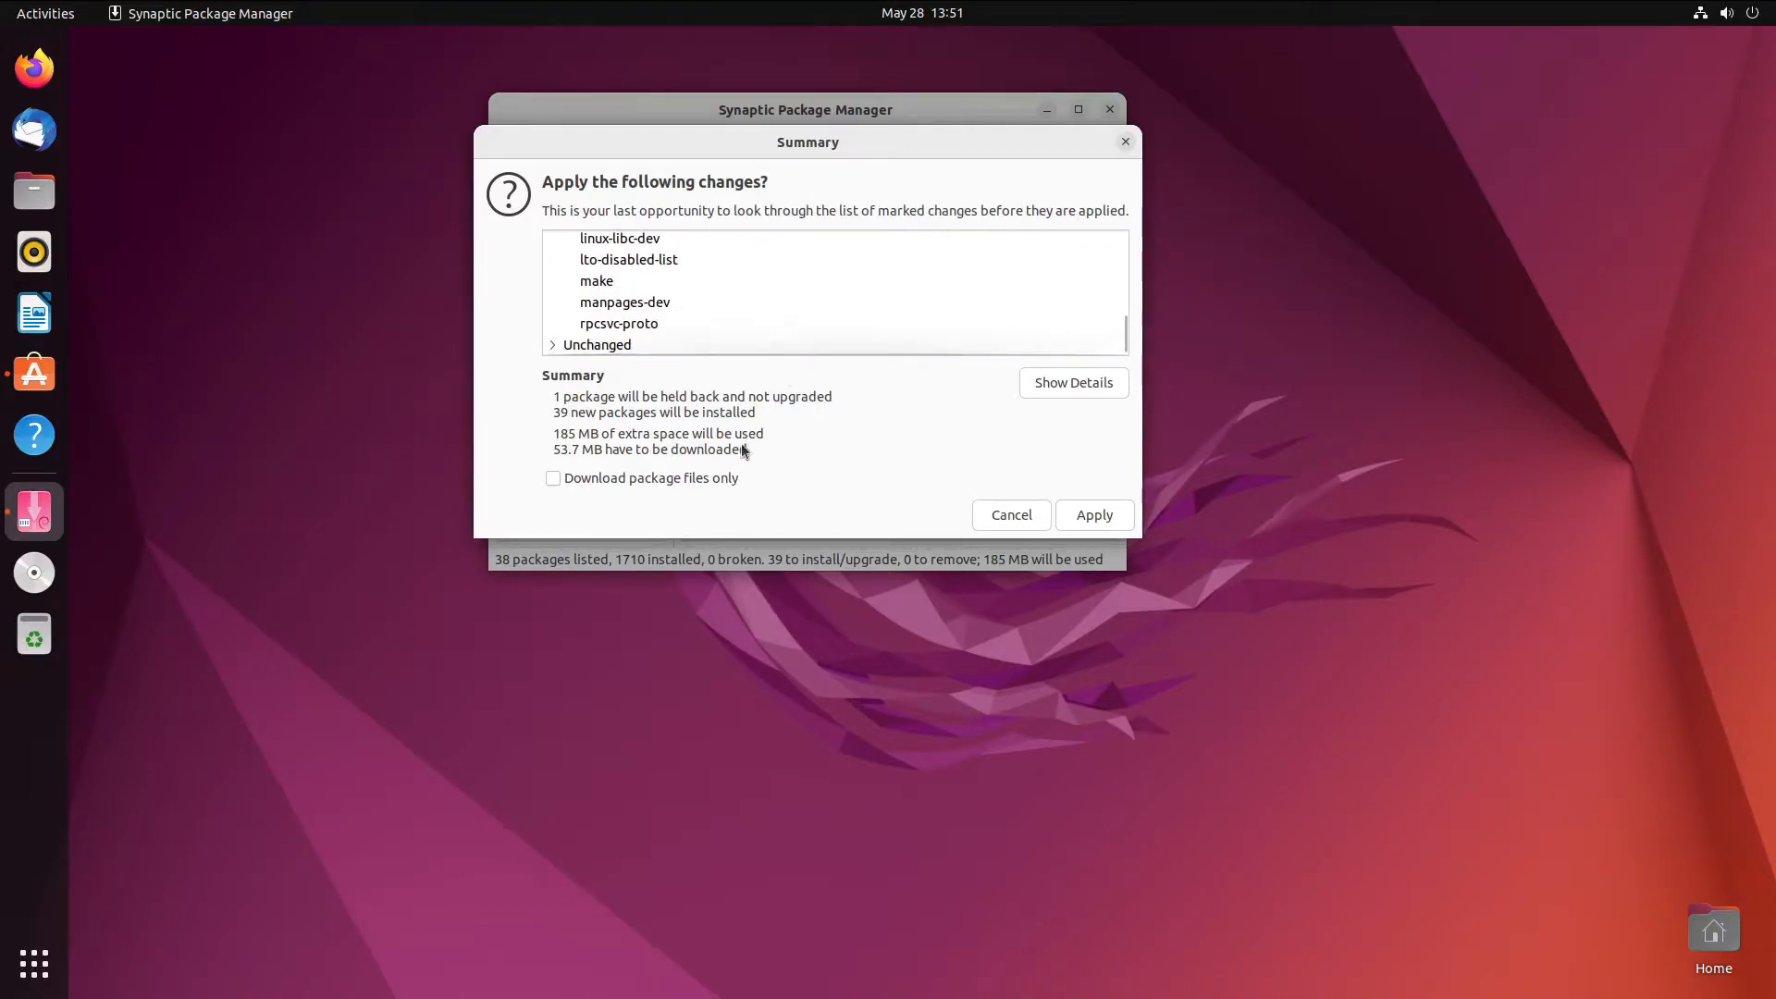
{"action": "left_click", "coordinate": [1084, 514]}
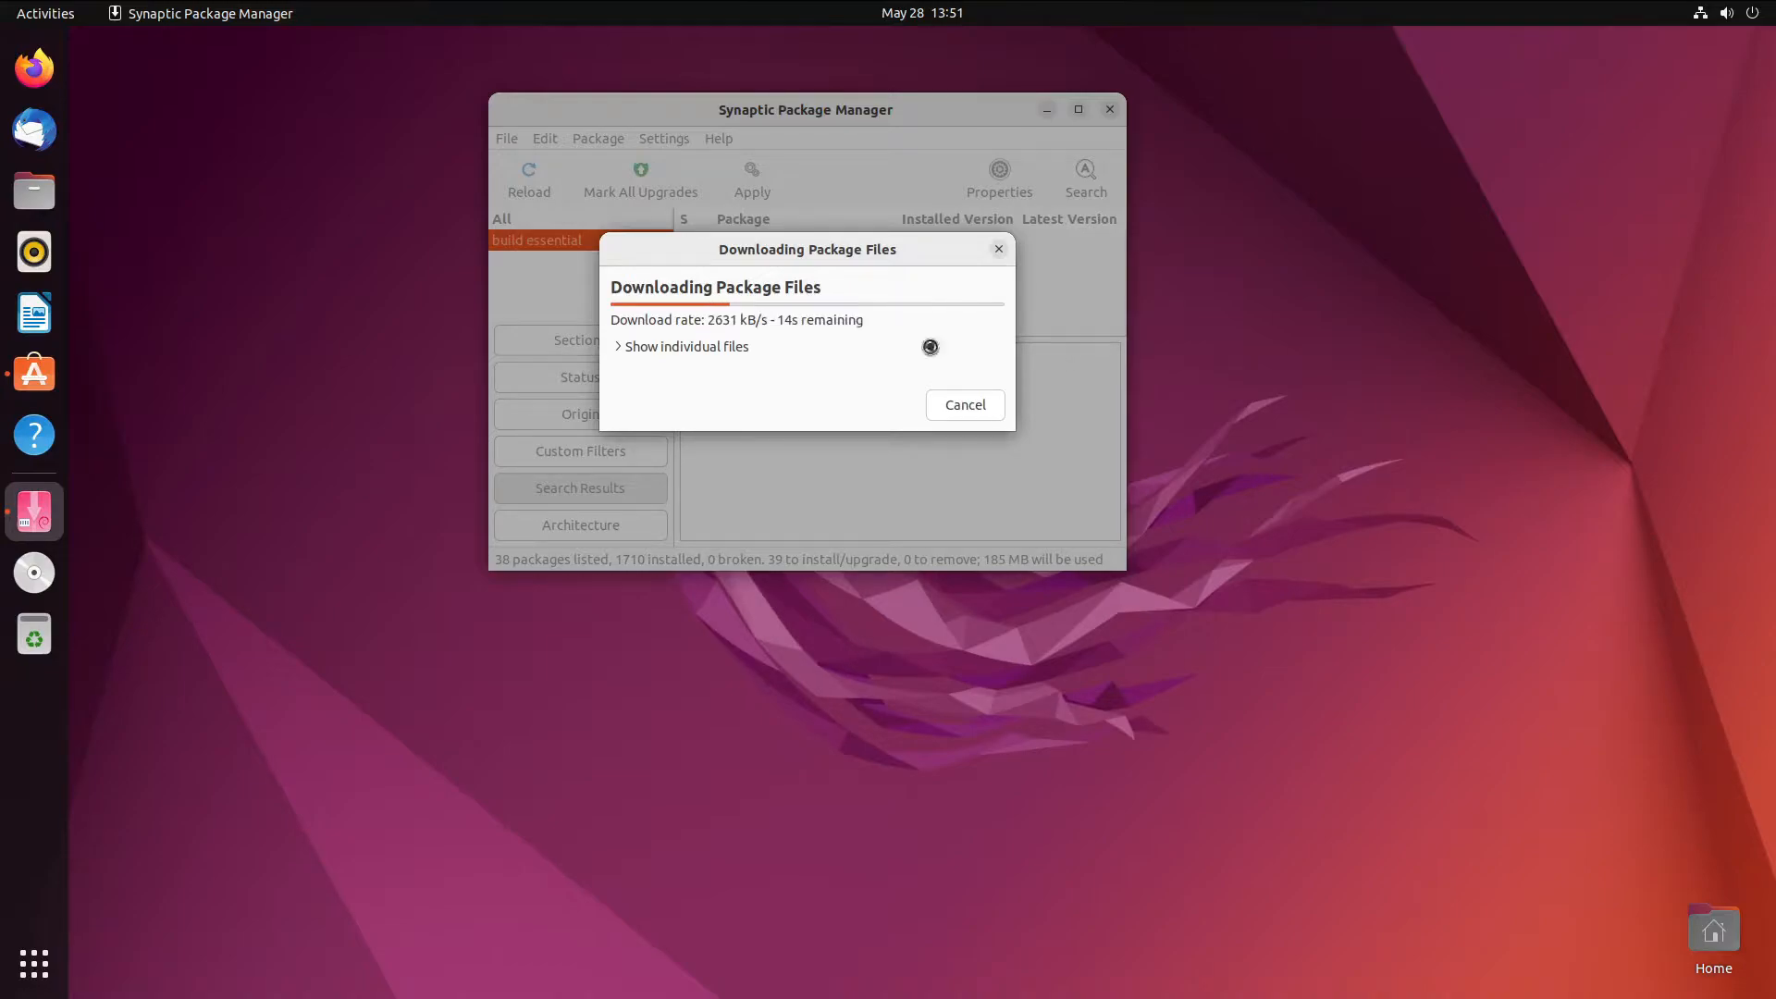
- Watch the build-essential package downloads and installation until Synaptic shows 'Changes applied'
{"action": "left_click", "coordinate": [725, 347]}
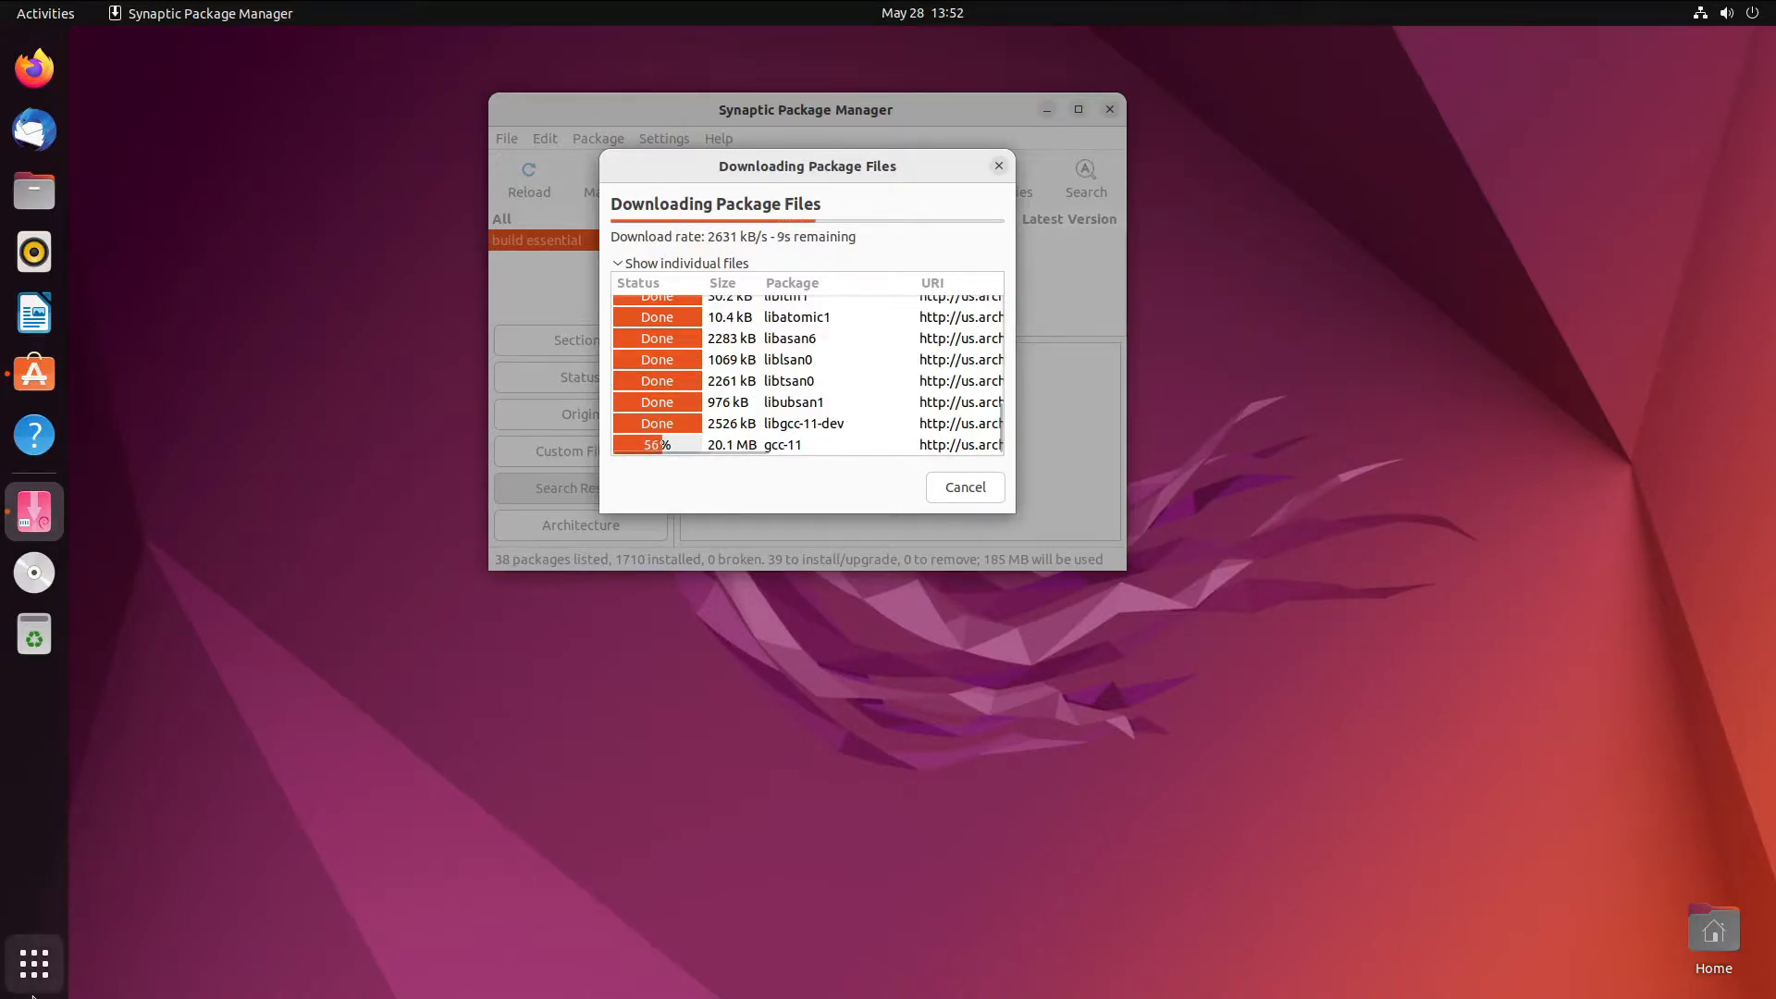
{"action": "left_click", "coordinate": [34, 963]}
{"action": "scroll", "coordinate": [780, 734], "scroll_direction": "down", "scroll_amount": 1}
{"action": "scroll", "coordinate": [603, 502], "scroll_direction": "up", "scroll_amount": 1}
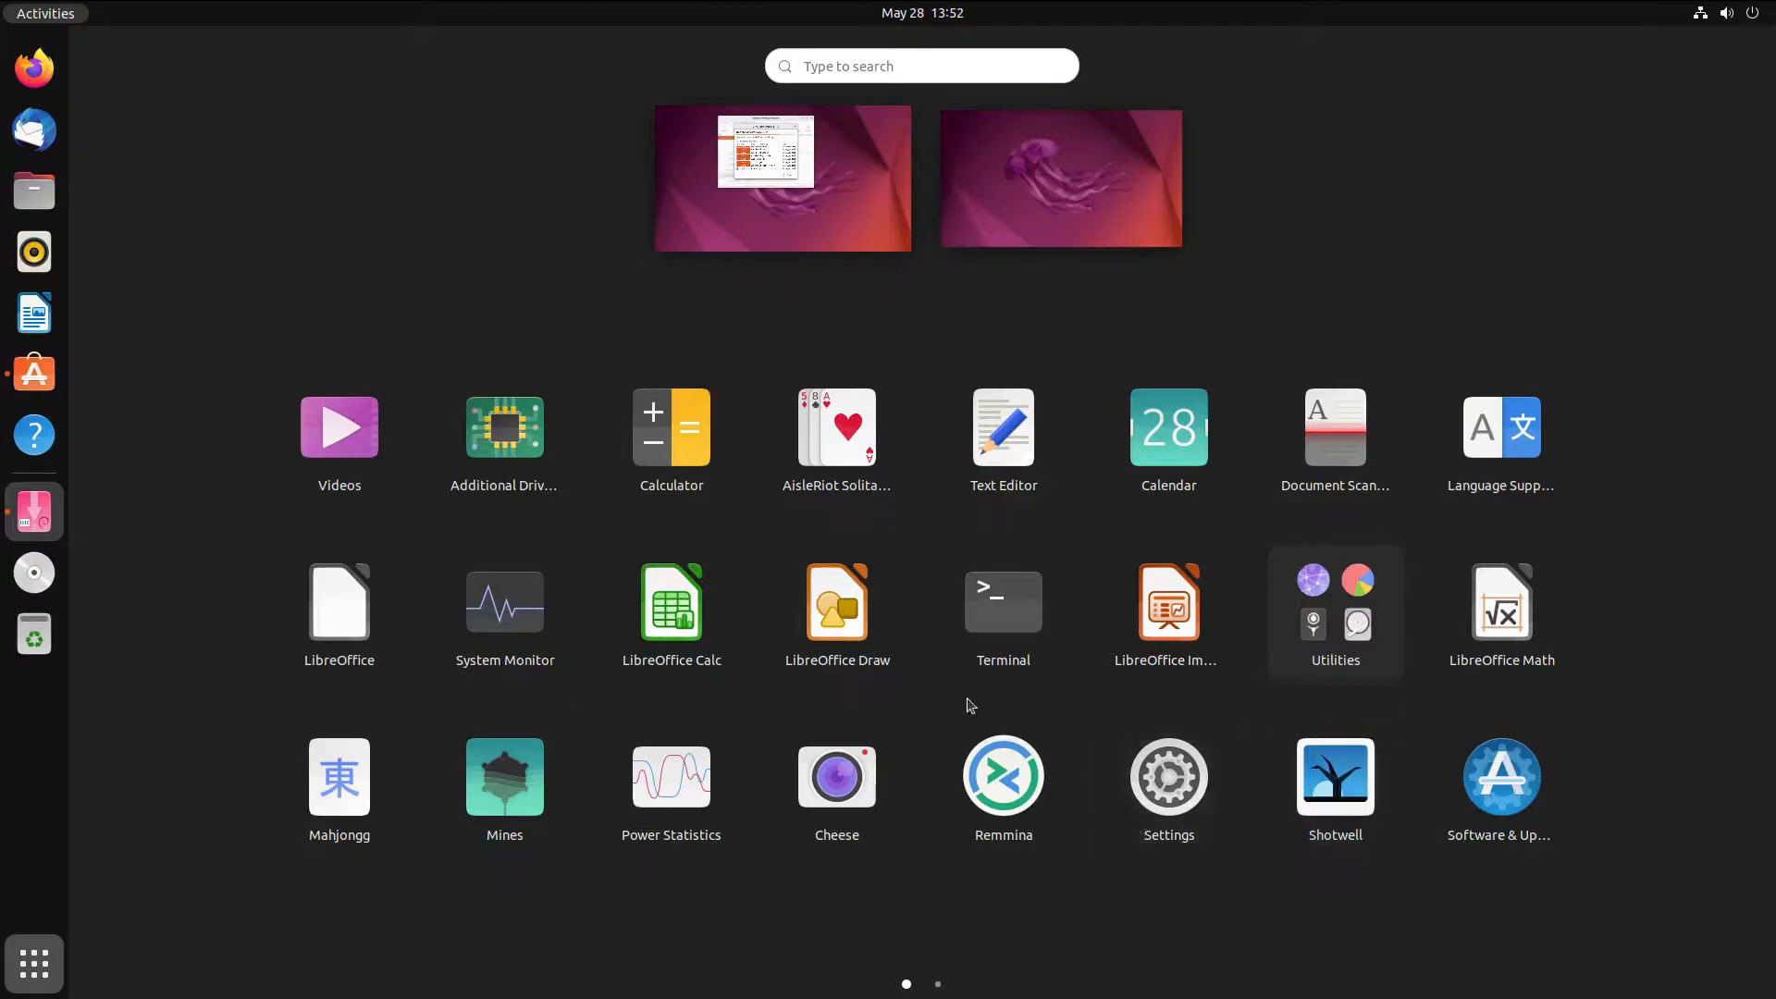
{"action": "scroll", "coordinate": [1299, 611], "scroll_direction": "down", "scroll_amount": 1}
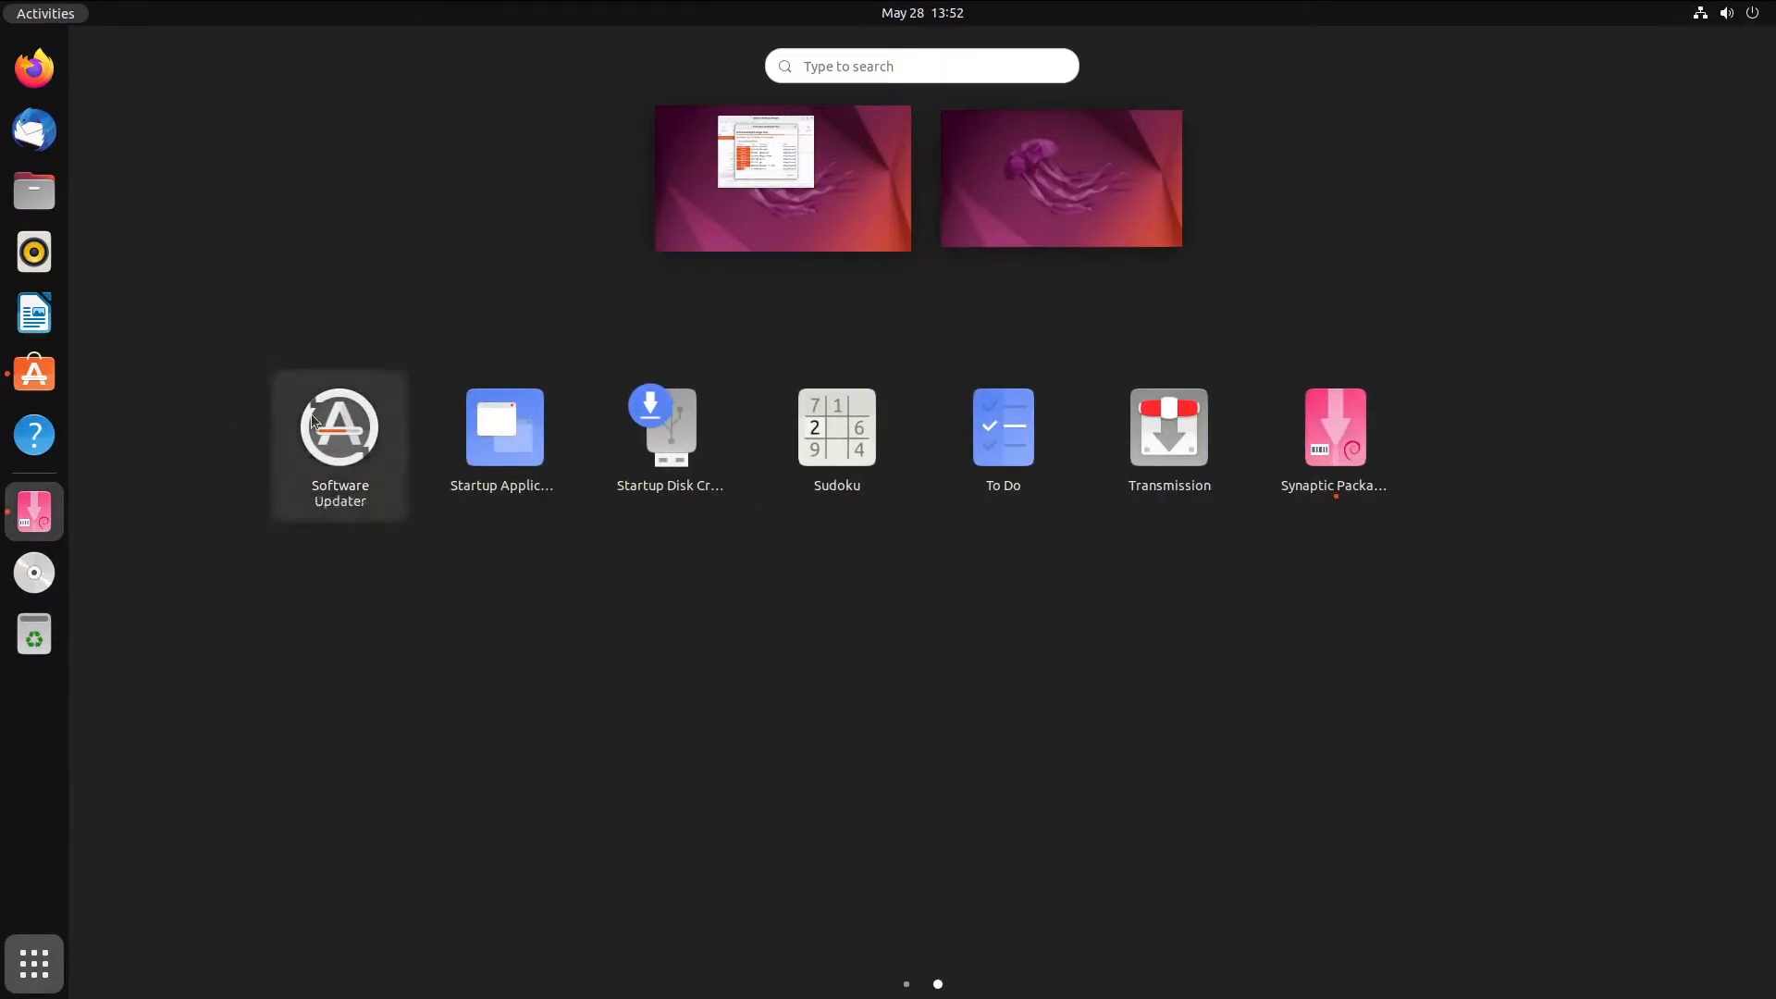
{"action": "left_click", "coordinate": [792, 207]}
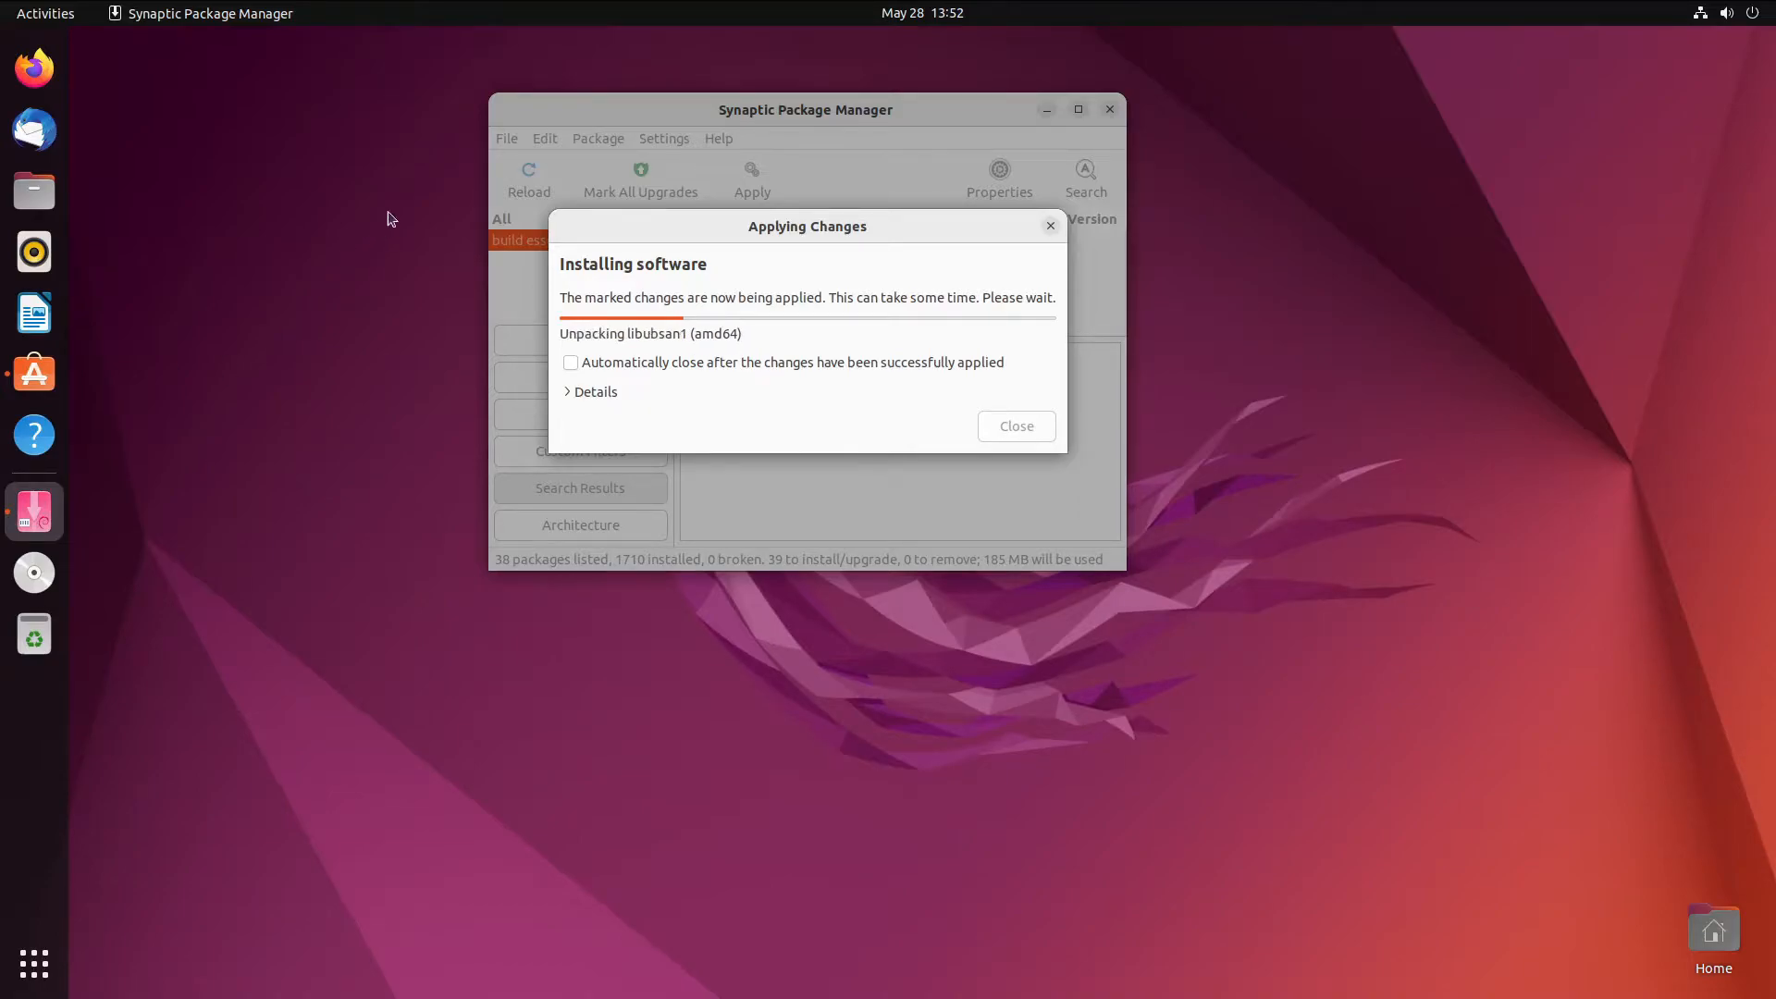
{"action": "left_click_drag", "start_coordinate": [769, 222], "coordinate": [795, 203]}
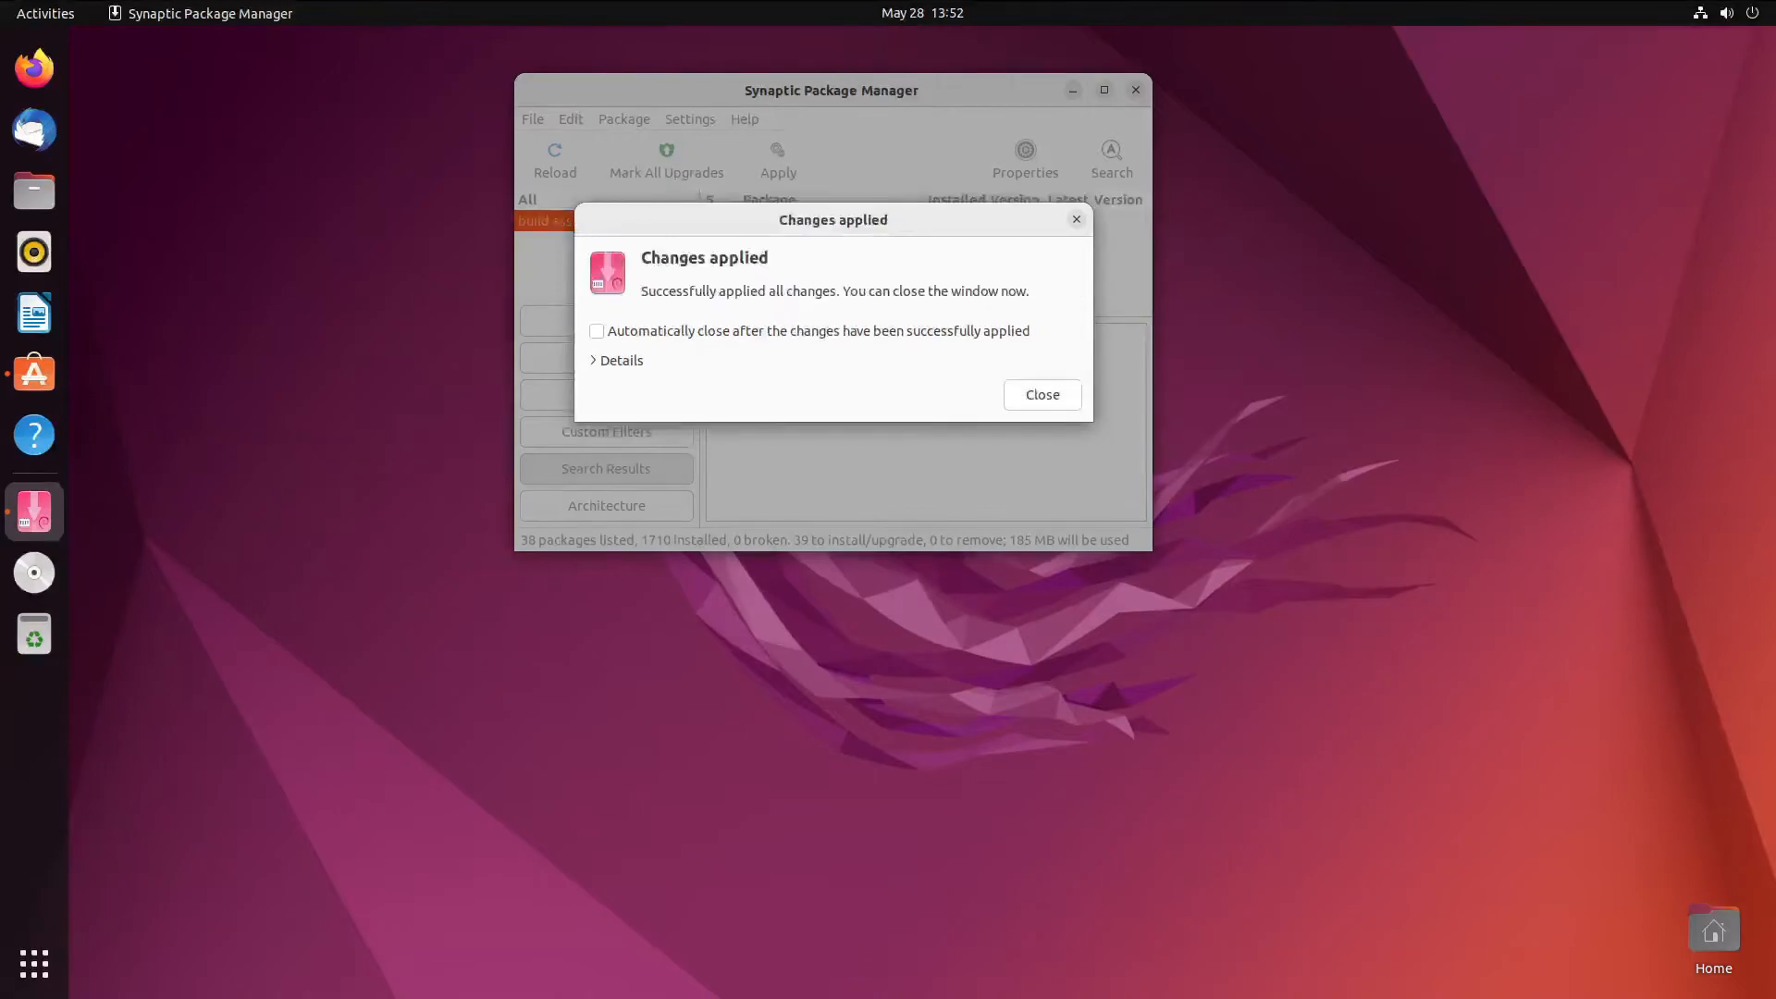
{"action": "left_click_drag", "start_coordinate": [890, 218], "coordinate": [792, 237]}
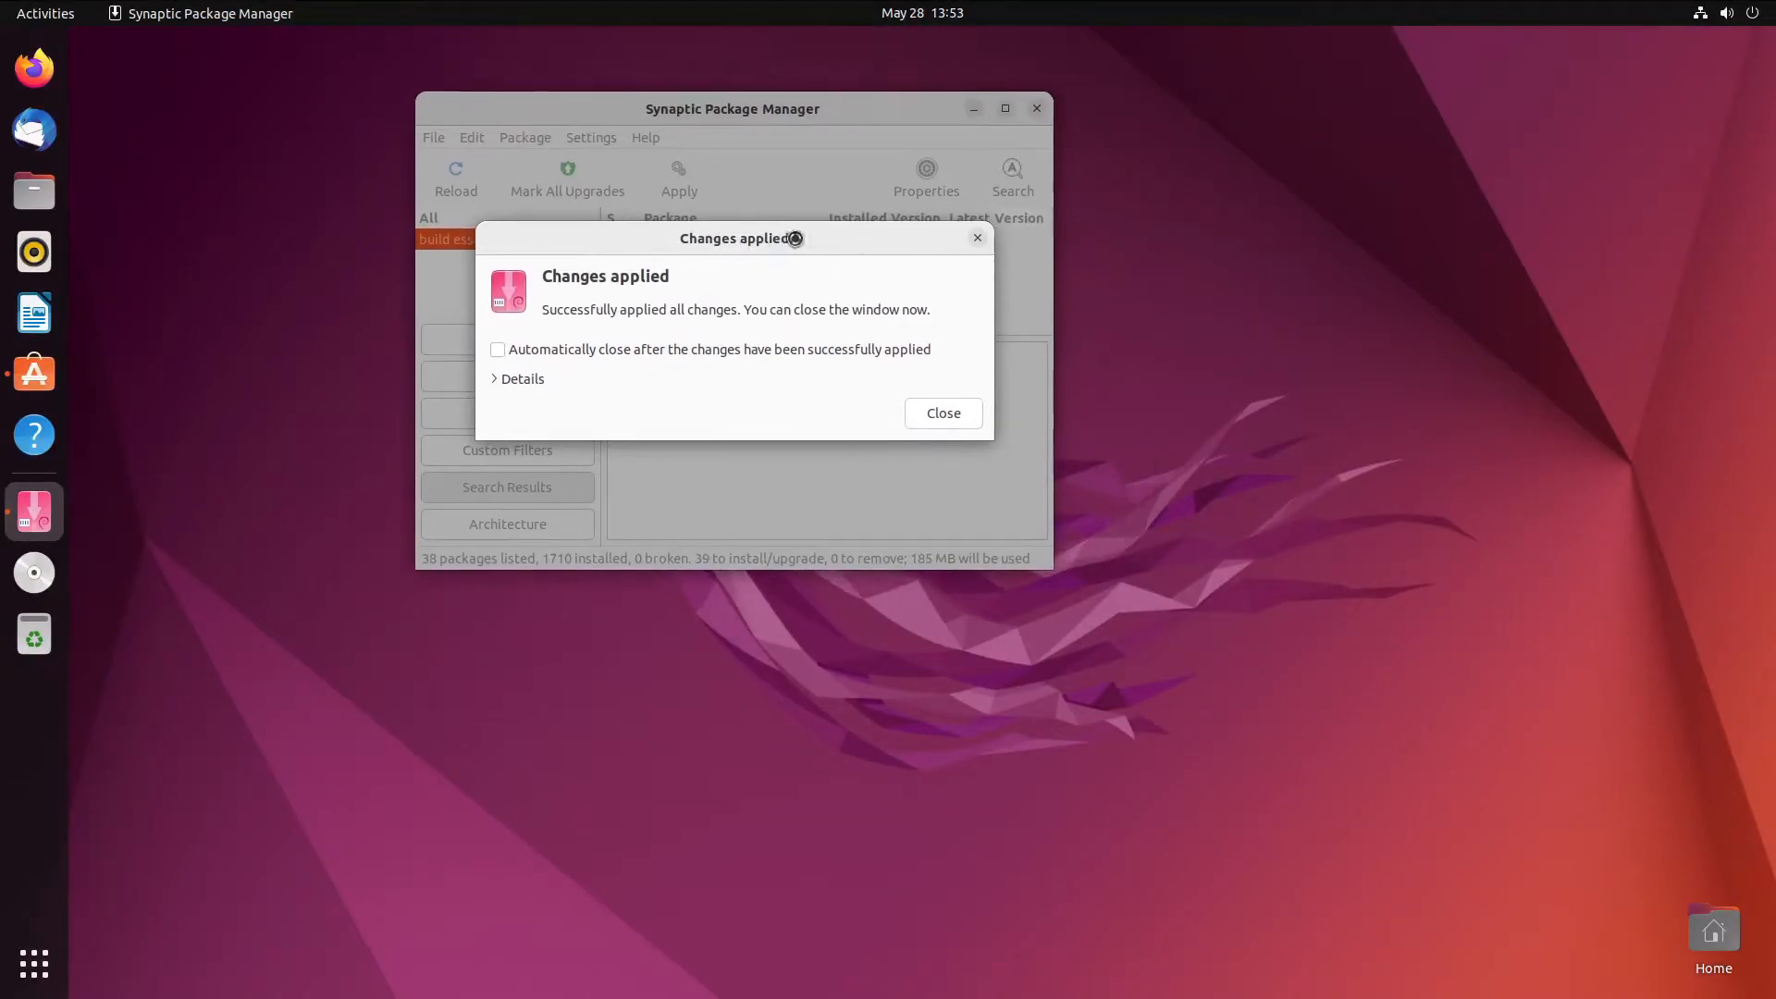
- Dismiss the Changes applied message, quit Synaptic Package Manager and rearrange the desktop windows
{"action": "left_click", "coordinate": [951, 414]}
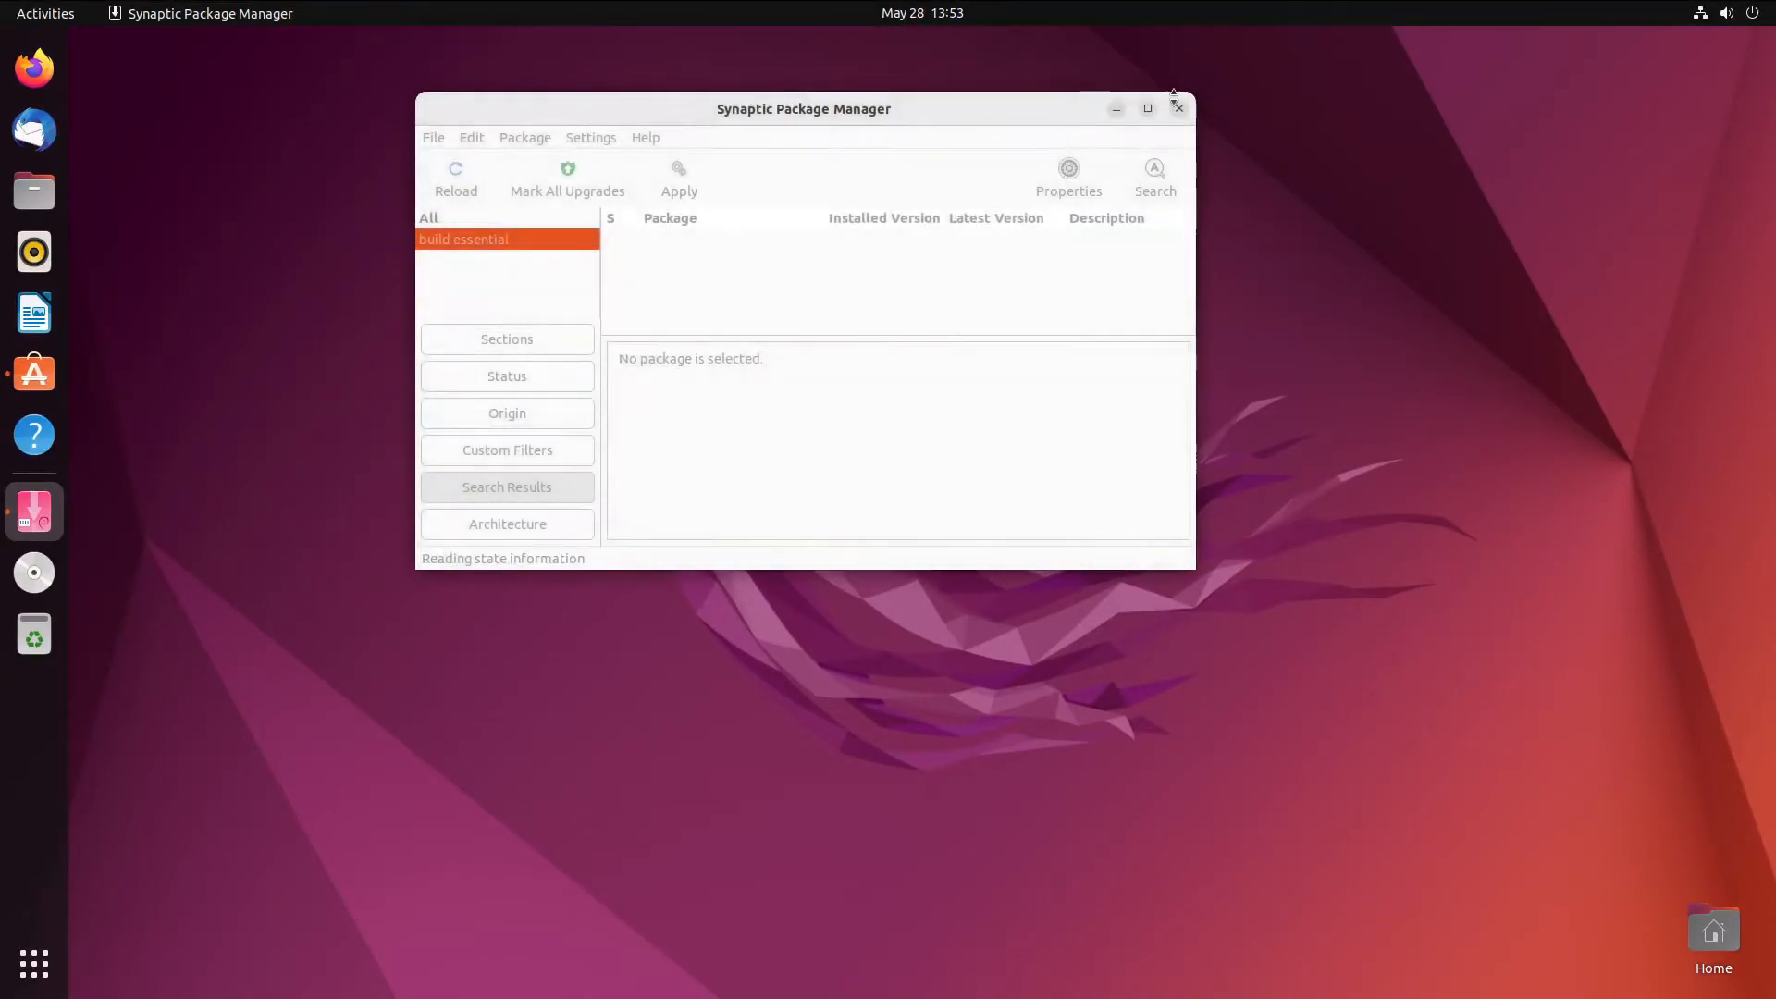
{"action": "left_click", "coordinate": [1178, 109]}
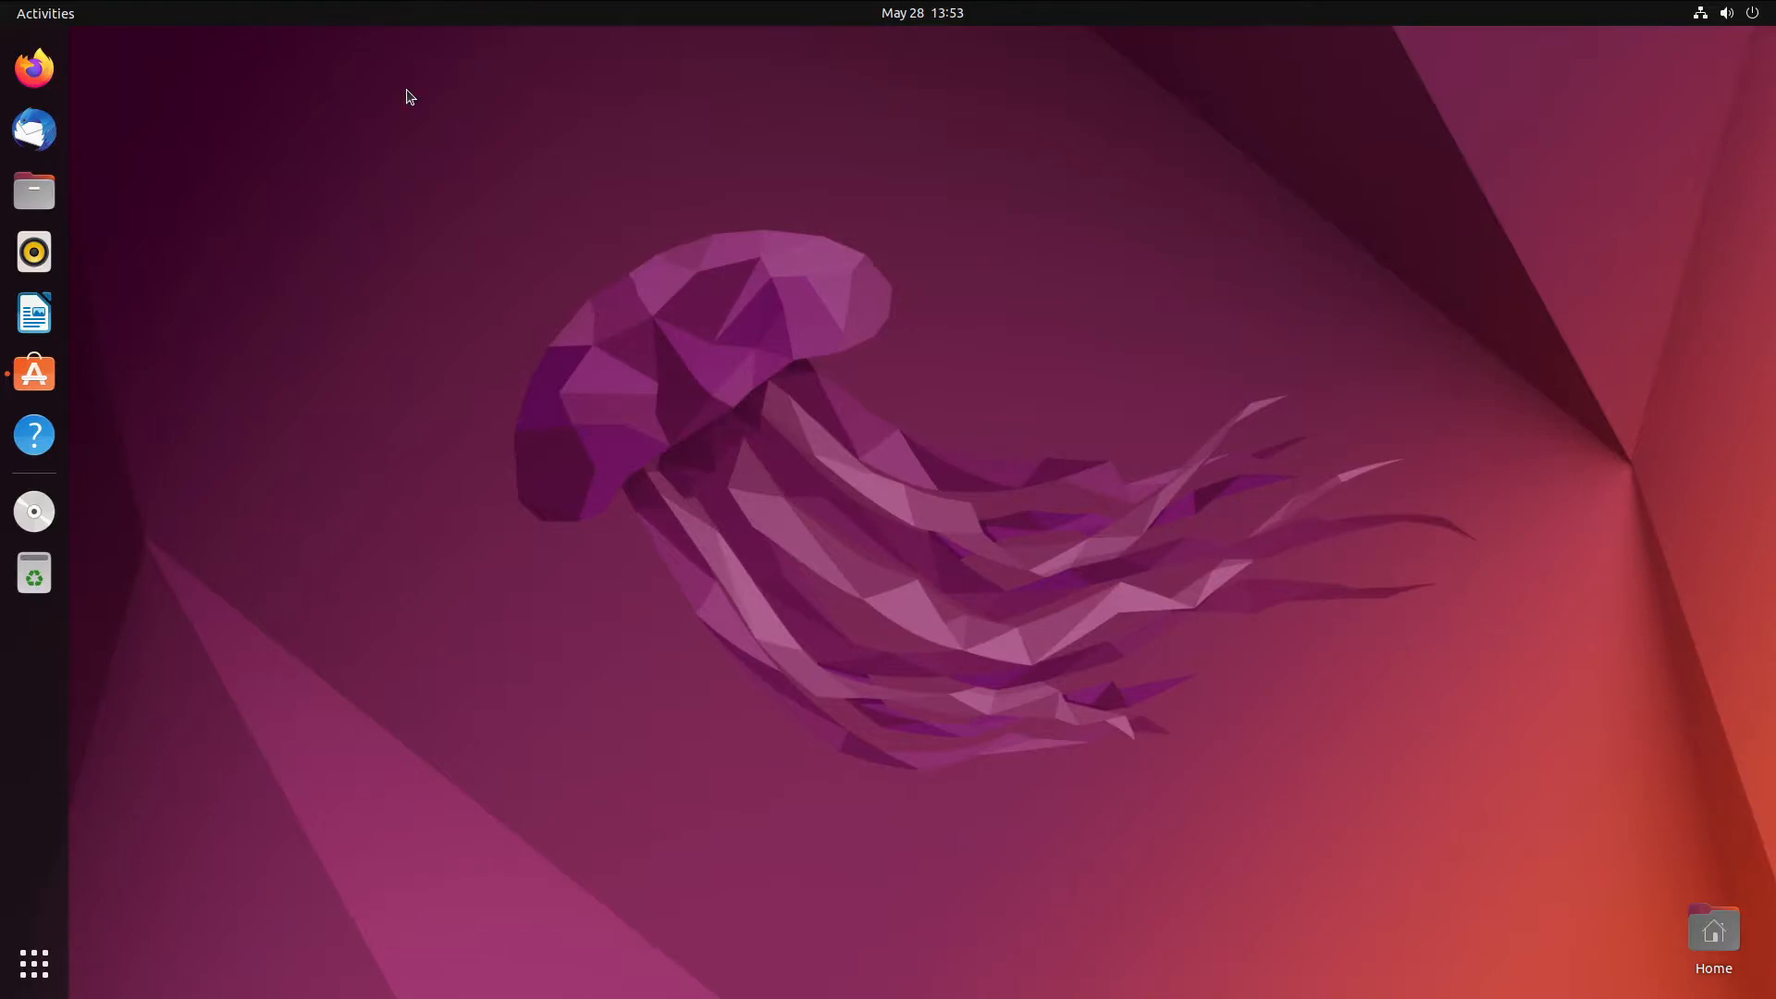
{"action": "left_click_drag", "start_coordinate": [458, 141], "coordinate": [687, 169]}
{"action": "left_click_drag", "start_coordinate": [841, 239], "coordinate": [1082, 389]}
{"action": "left_click_drag", "start_coordinate": [1506, 202], "coordinate": [455, 817]}
- Launch Firefox and run a web search for 'ubuntu wine'
{"action": "left_click", "coordinate": [37, 67]}
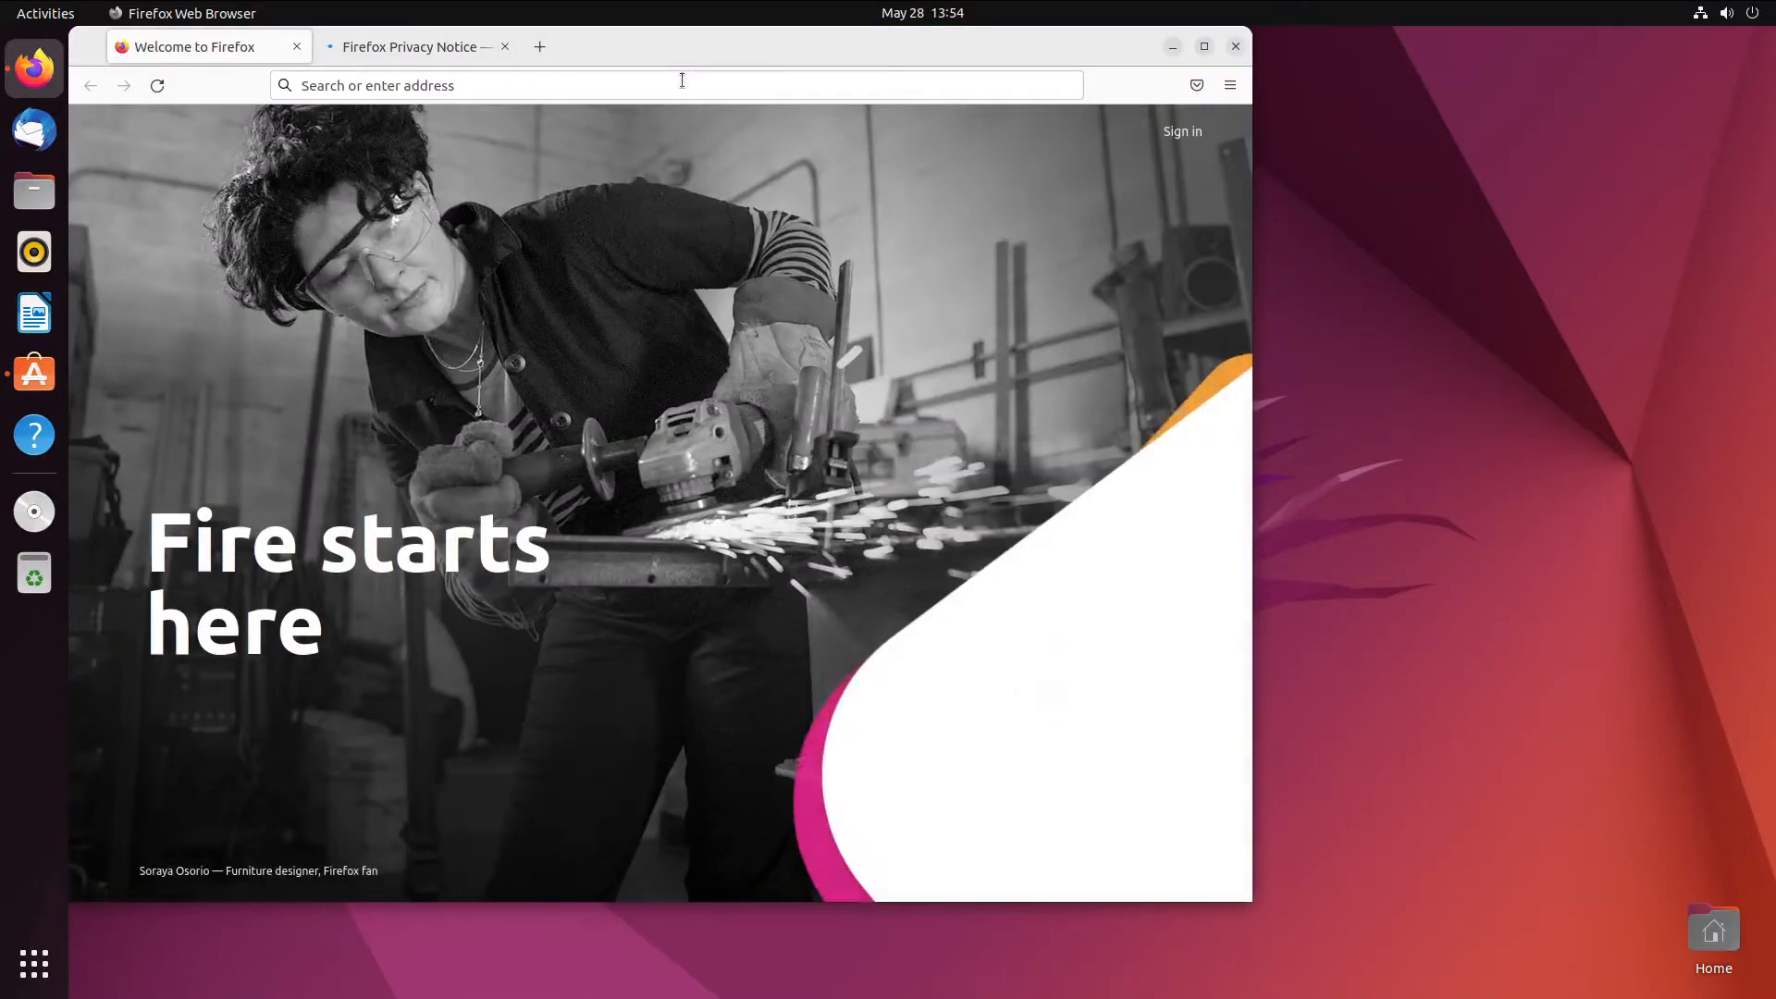
{"action": "left_click_drag", "start_coordinate": [645, 57], "coordinate": [789, 95]}
{"action": "left_click", "coordinate": [802, 130]}
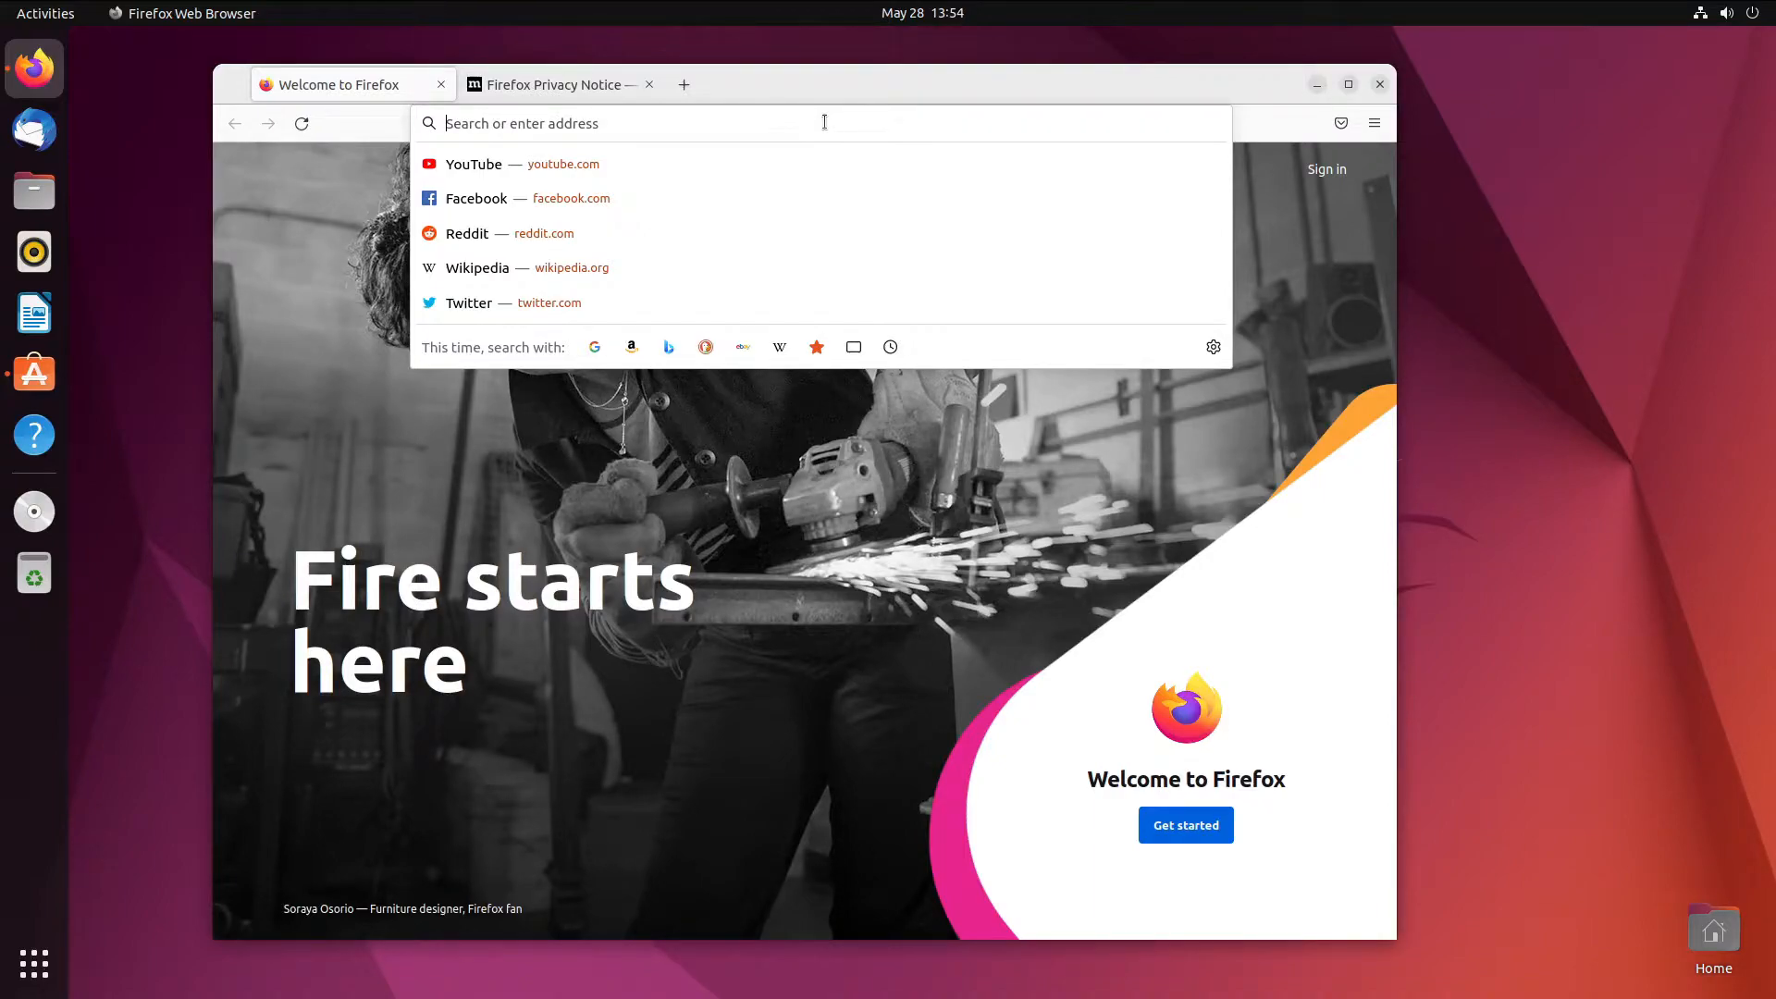
{"action": "type", "text": "ubuntu wine"}
{"action": "key", "text": "Return"}
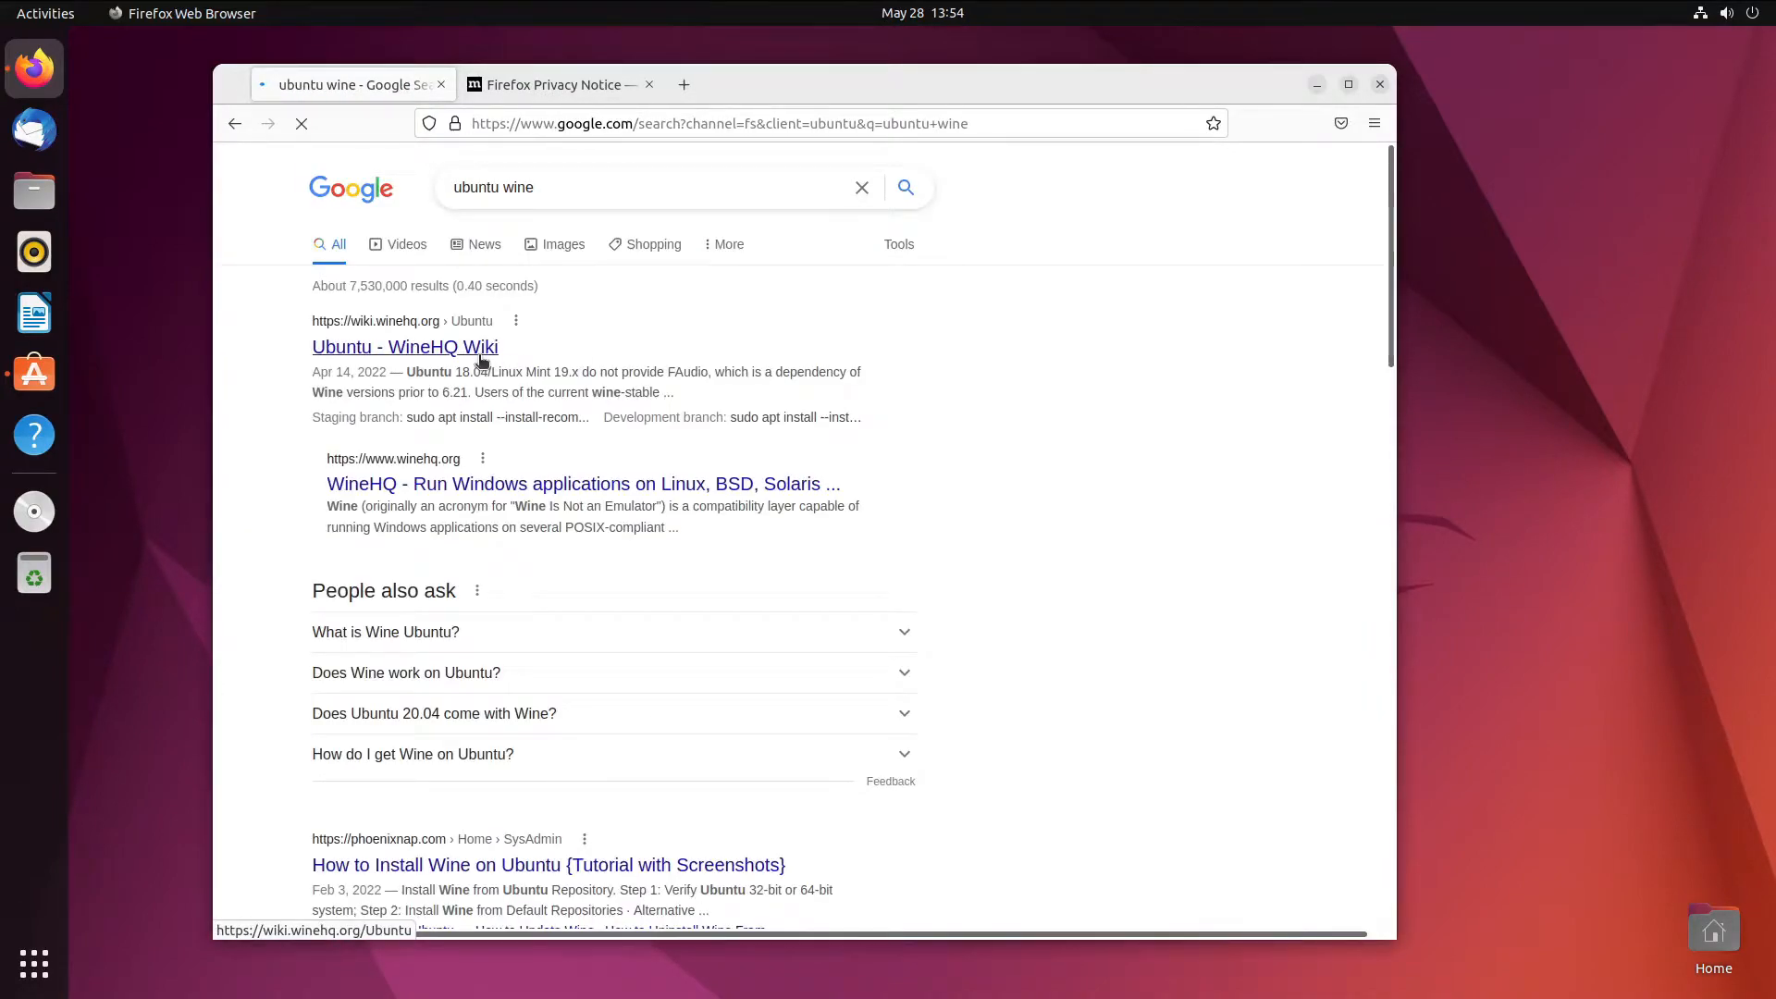
- Open the Ubuntu - WineHQ Wiki result and scroll to the repository setup commands
{"action": "left_click", "coordinate": [486, 354]}
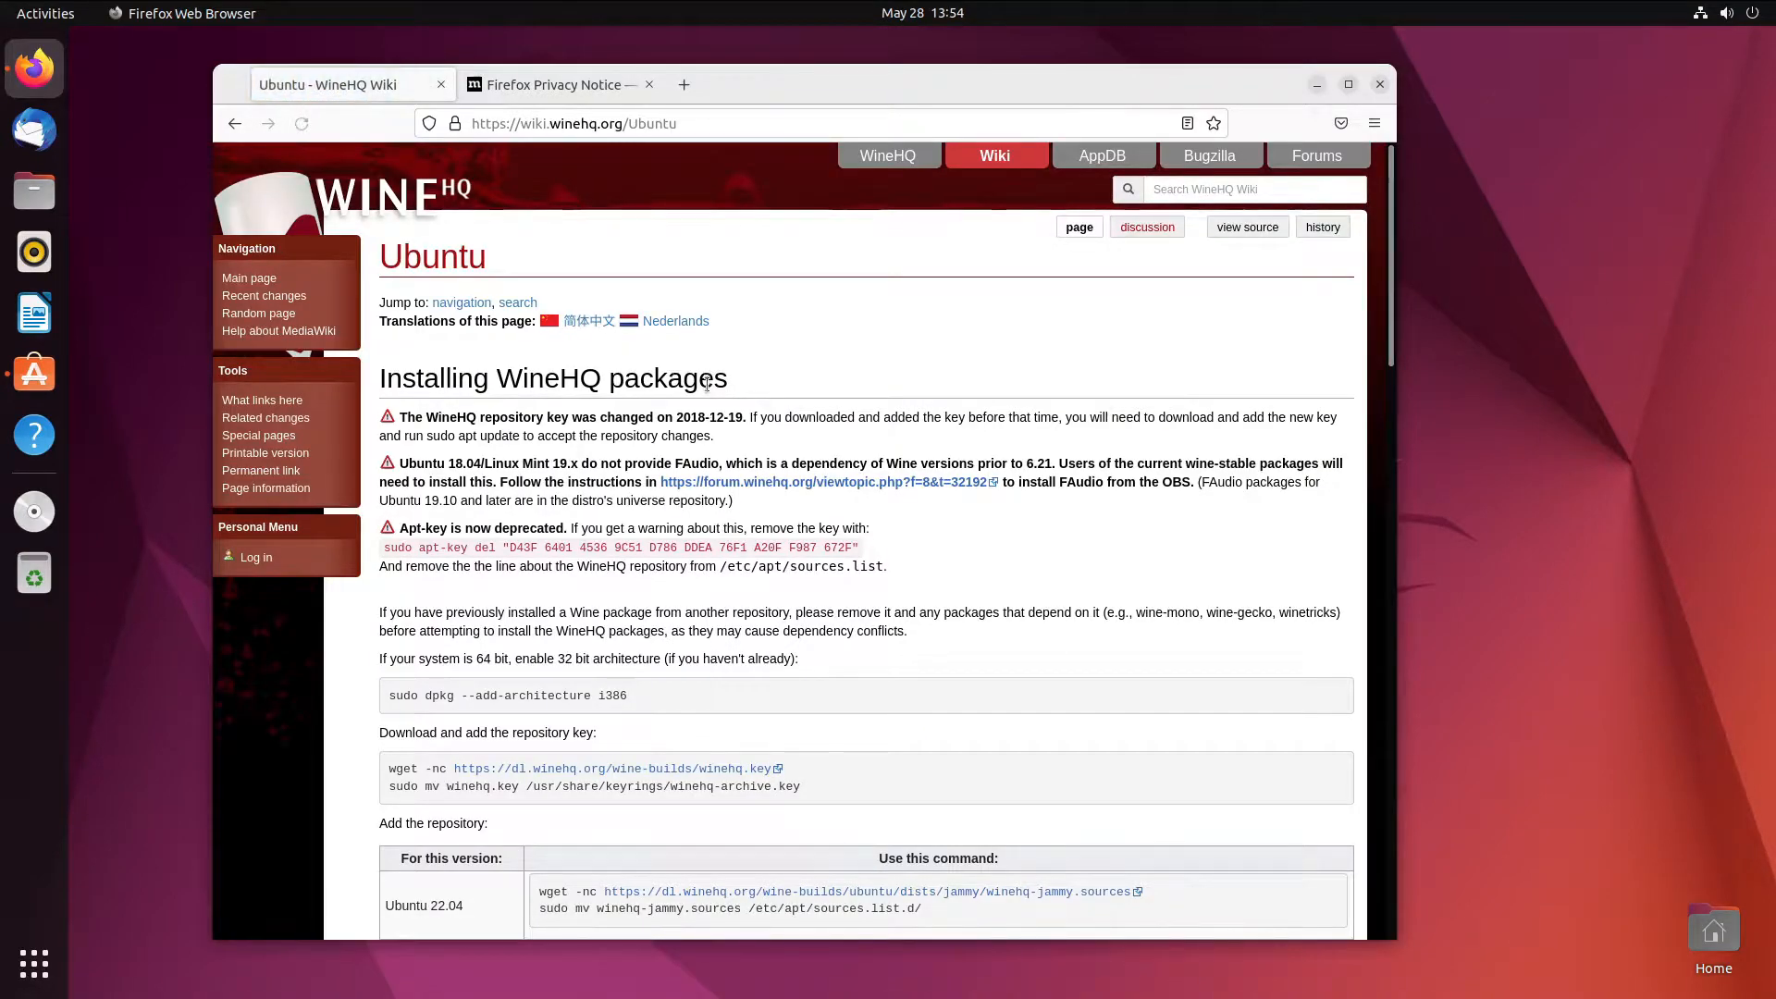
{"action": "scroll", "coordinate": [706, 384], "scroll_direction": "down", "scroll_amount": 2}
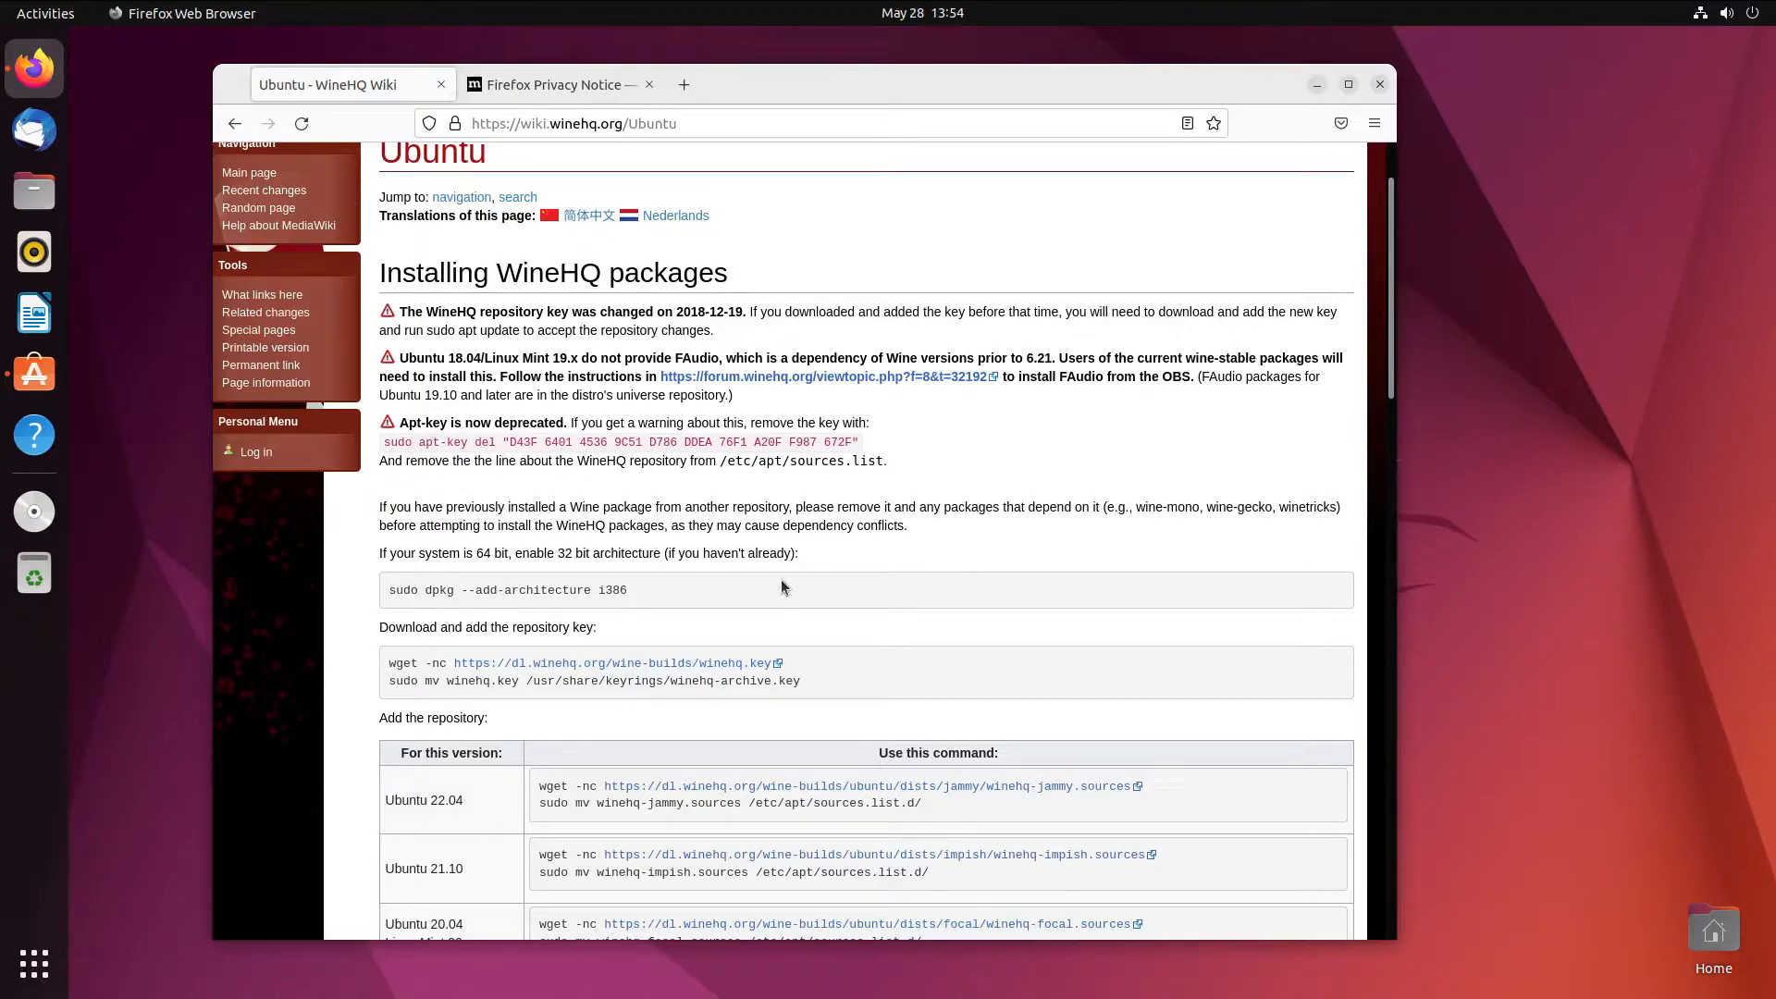
{"action": "scroll", "coordinate": [742, 618], "scroll_direction": "down", "scroll_amount": 4}
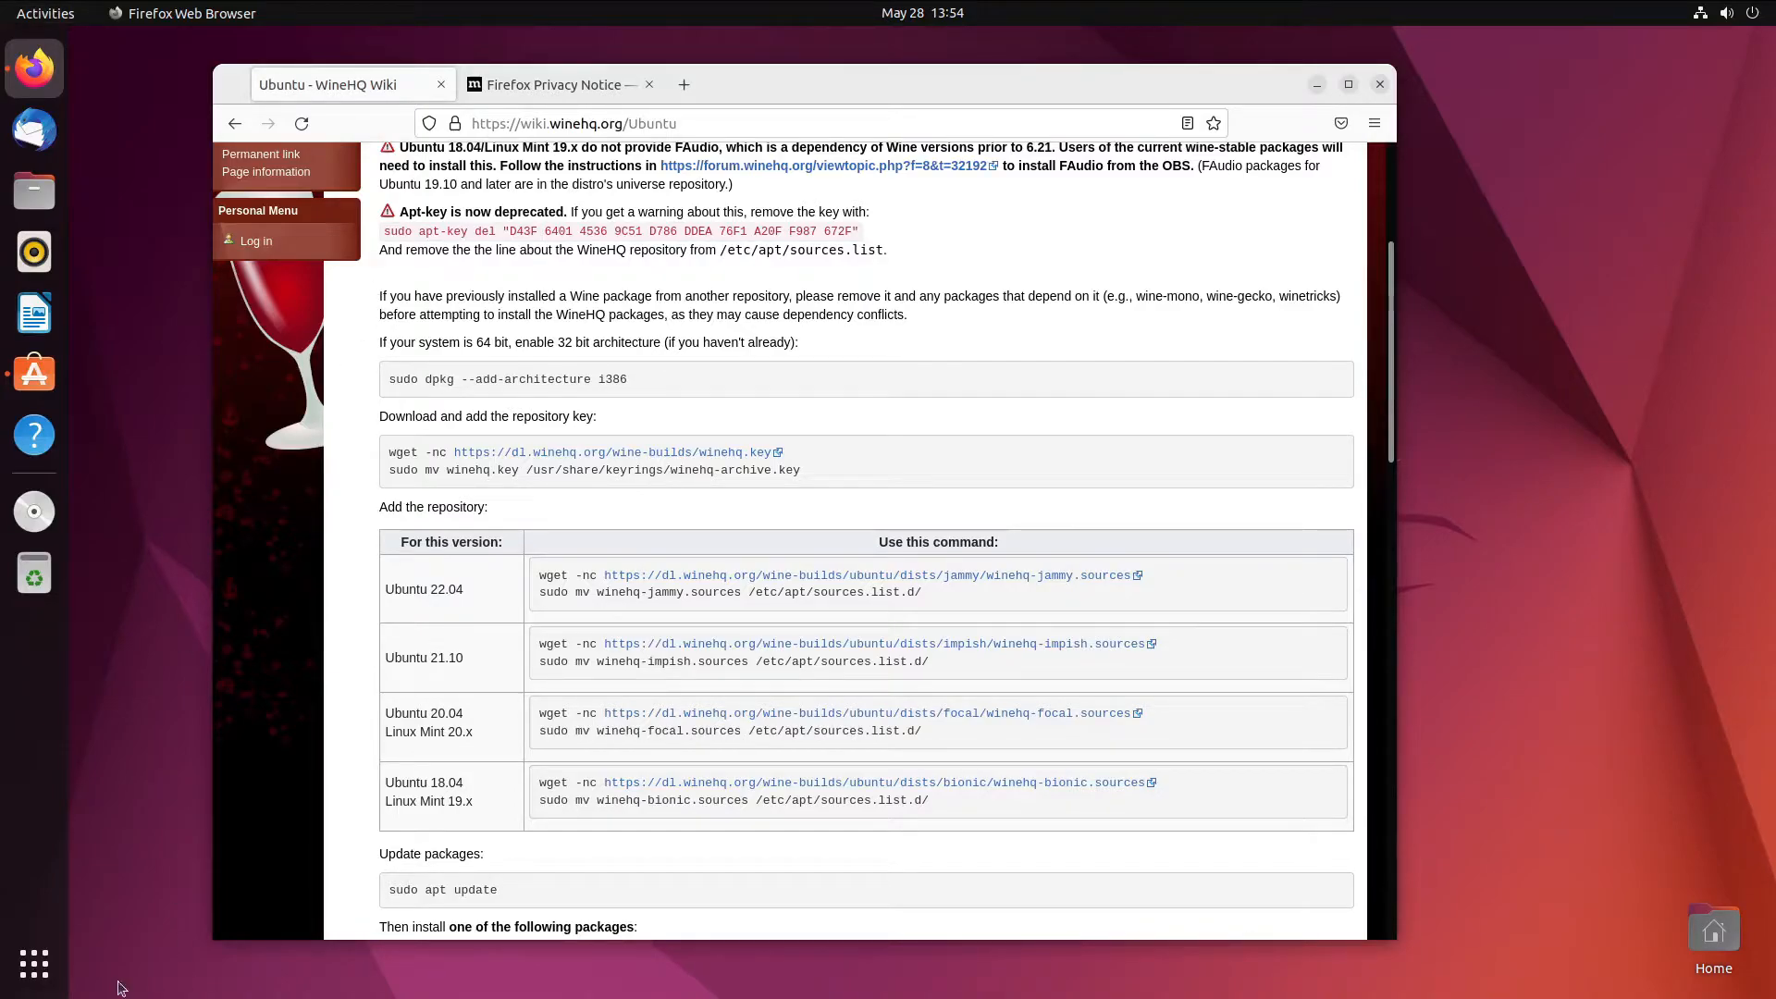
- Open Terminal and run 'sudo dpkg --add-architecture i386', entering the administrator password
{"action": "left_click", "coordinate": [34, 962]}
{"action": "left_click", "coordinate": [1005, 597]}
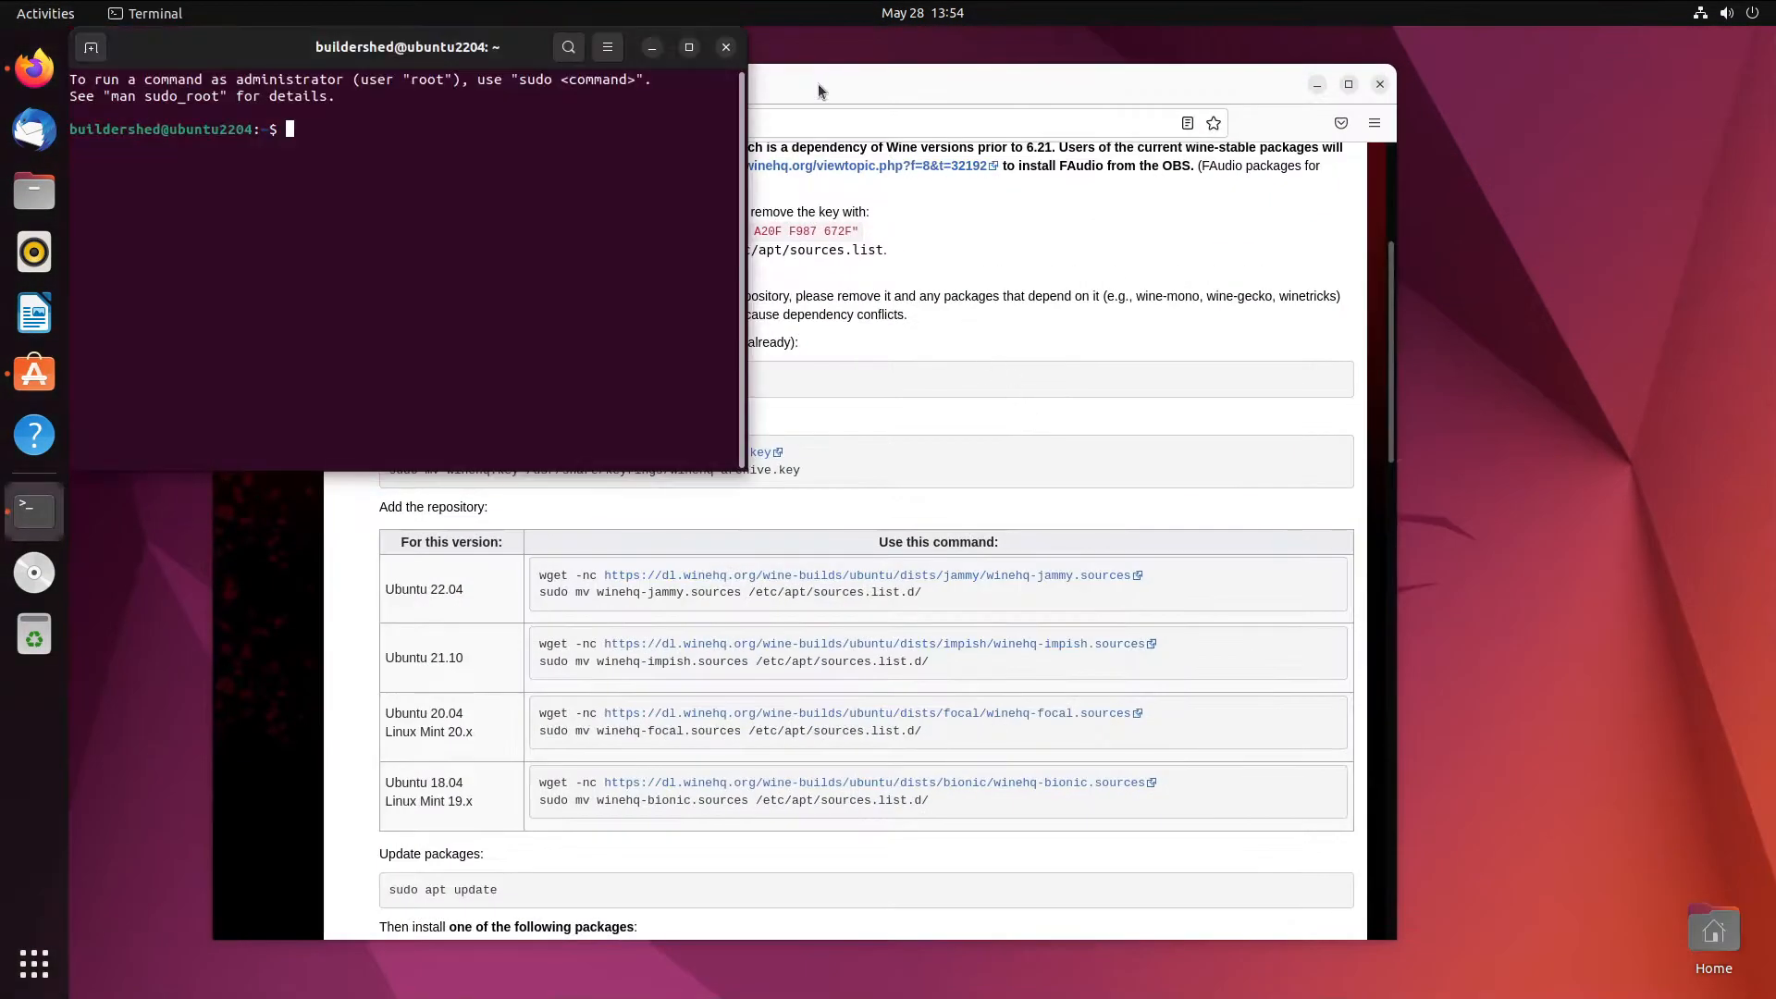
{"action": "left_click_drag", "start_coordinate": [441, 51], "coordinate": [1361, 143]}
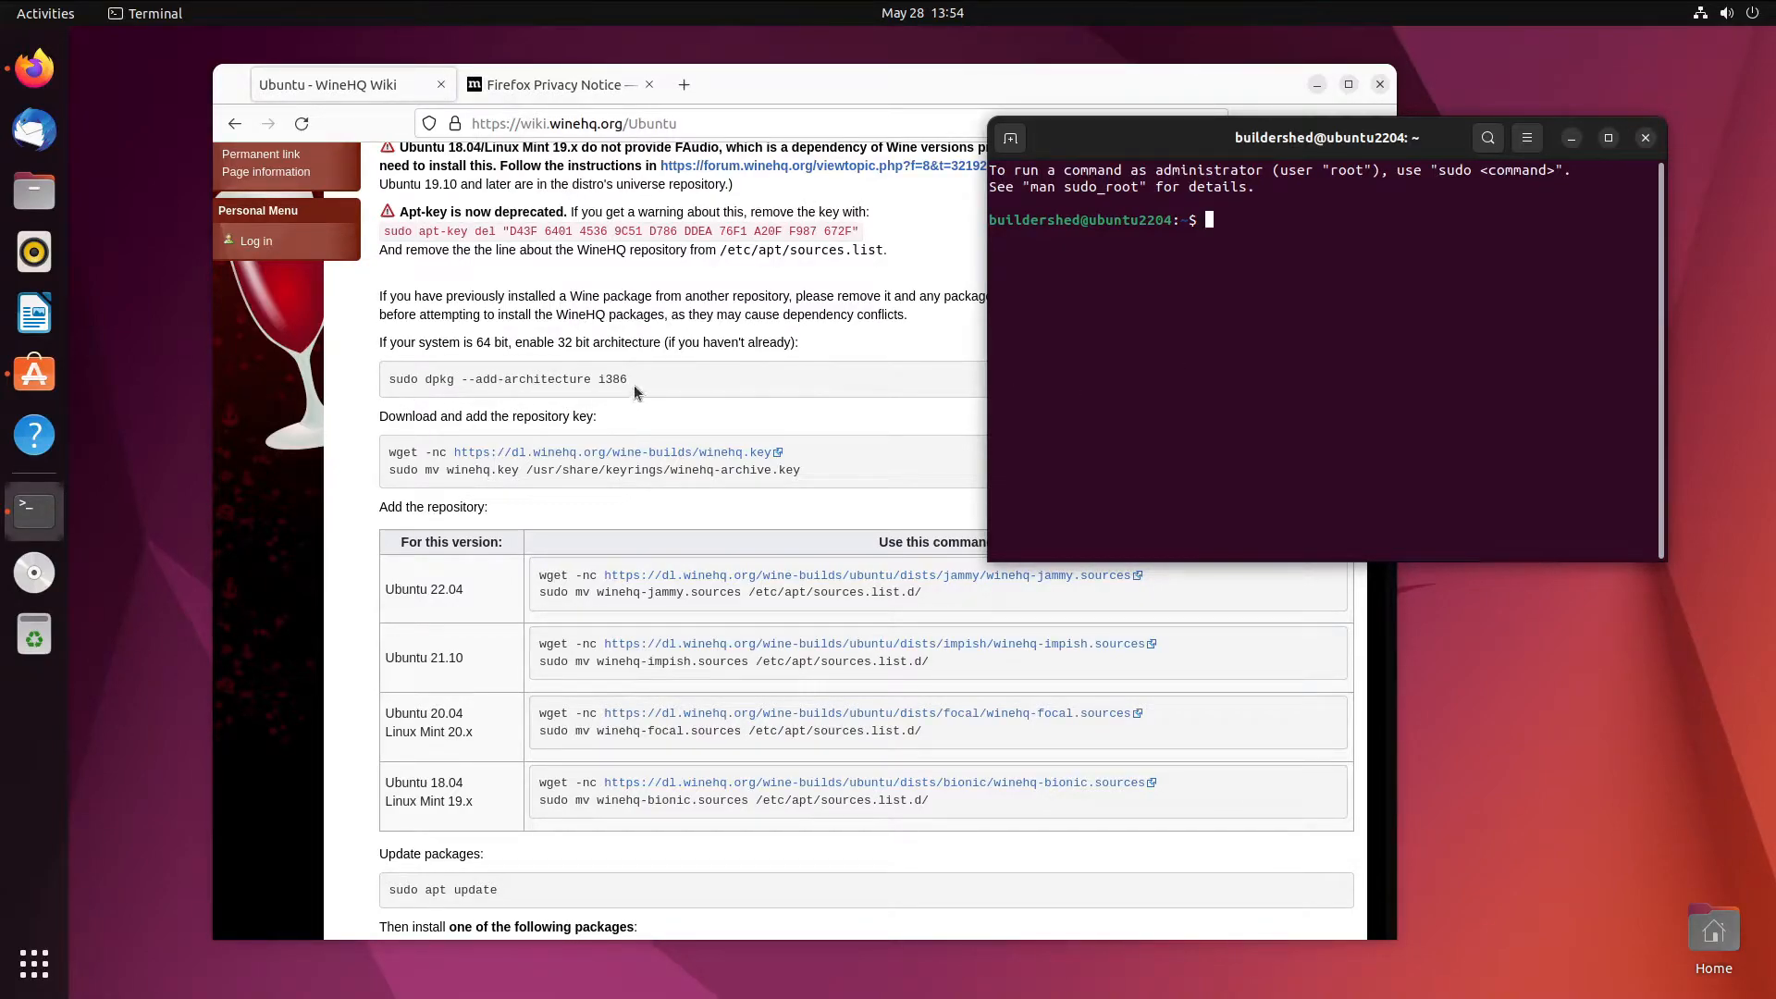
{"action": "type", "text": "sudo pkg --add-architecture i39"}
{"action": "type", "text": "6"}
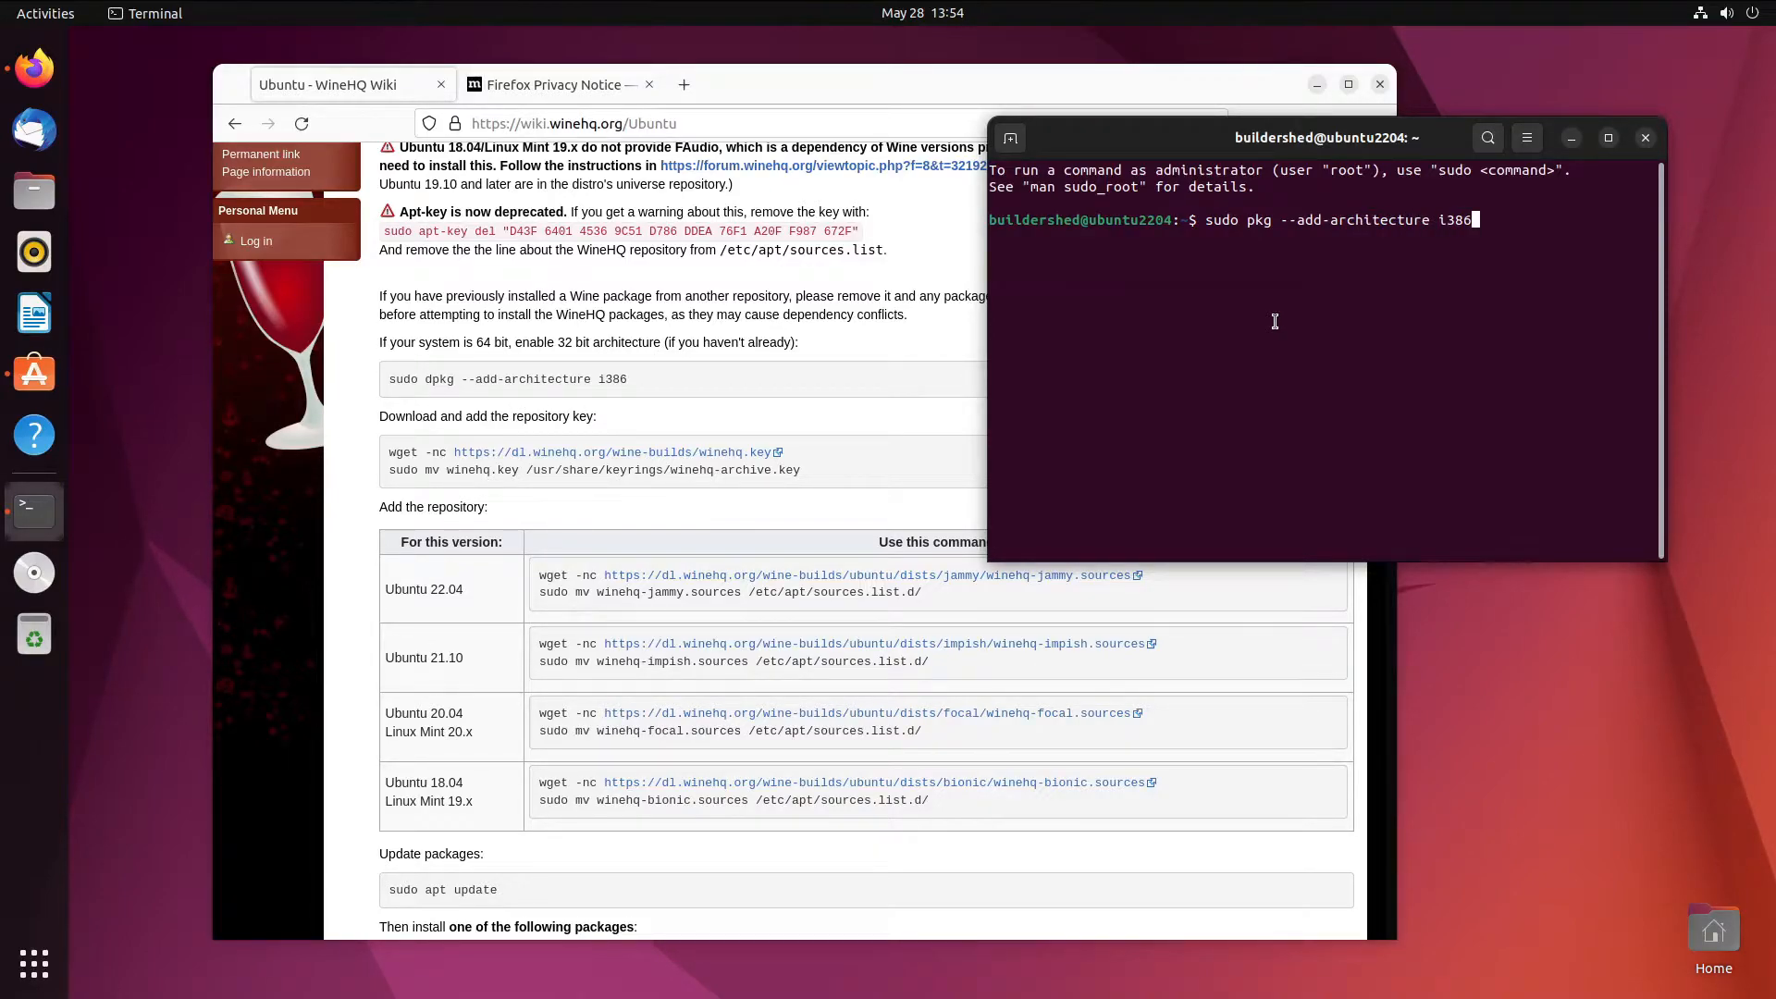
{"action": "key", "text": "Left"}
{"action": "key", "text": "Left"}
{"action": "key", "text": "Left"}
{"action": "key", "text": "Left"}
{"action": "key", "text": "Left"}
{"action": "key", "text": "Left"}
{"action": "key", "text": "Left"}
{"action": "key", "text": "Left"}
{"action": "key", "text": "Left"}
{"action": "key", "text": "Left"}
{"action": "key", "text": "Left"}
{"action": "key", "text": "Left"}
{"action": "key", "text": "Left"}
{"action": "key", "text": "Left"}
{"action": "key", "text": "Left"}
{"action": "key", "text": "Left"}
{"action": "key", "text": "Left"}
{"action": "key", "text": "Left"}
{"action": "key", "text": "Left"}
{"action": "key", "text": "Left"}
{"action": "type", "text": "d"}
{"action": "key", "text": "Right"}
{"action": "key", "text": "Right"}
{"action": "key", "text": "Right"}
{"action": "key", "text": "Right"}
{"action": "key", "text": "Right"}
{"action": "key", "text": "Right"}
{"action": "key", "text": "Right"}
{"action": "key", "text": "Right"}
{"action": "key", "text": "Right"}
{"action": "key", "text": "Right"}
{"action": "key", "text": "Right"}
{"action": "key", "text": "Right"}
{"action": "key", "text": "Right"}
{"action": "key", "text": "Right"}
{"action": "key", "text": "Return"}
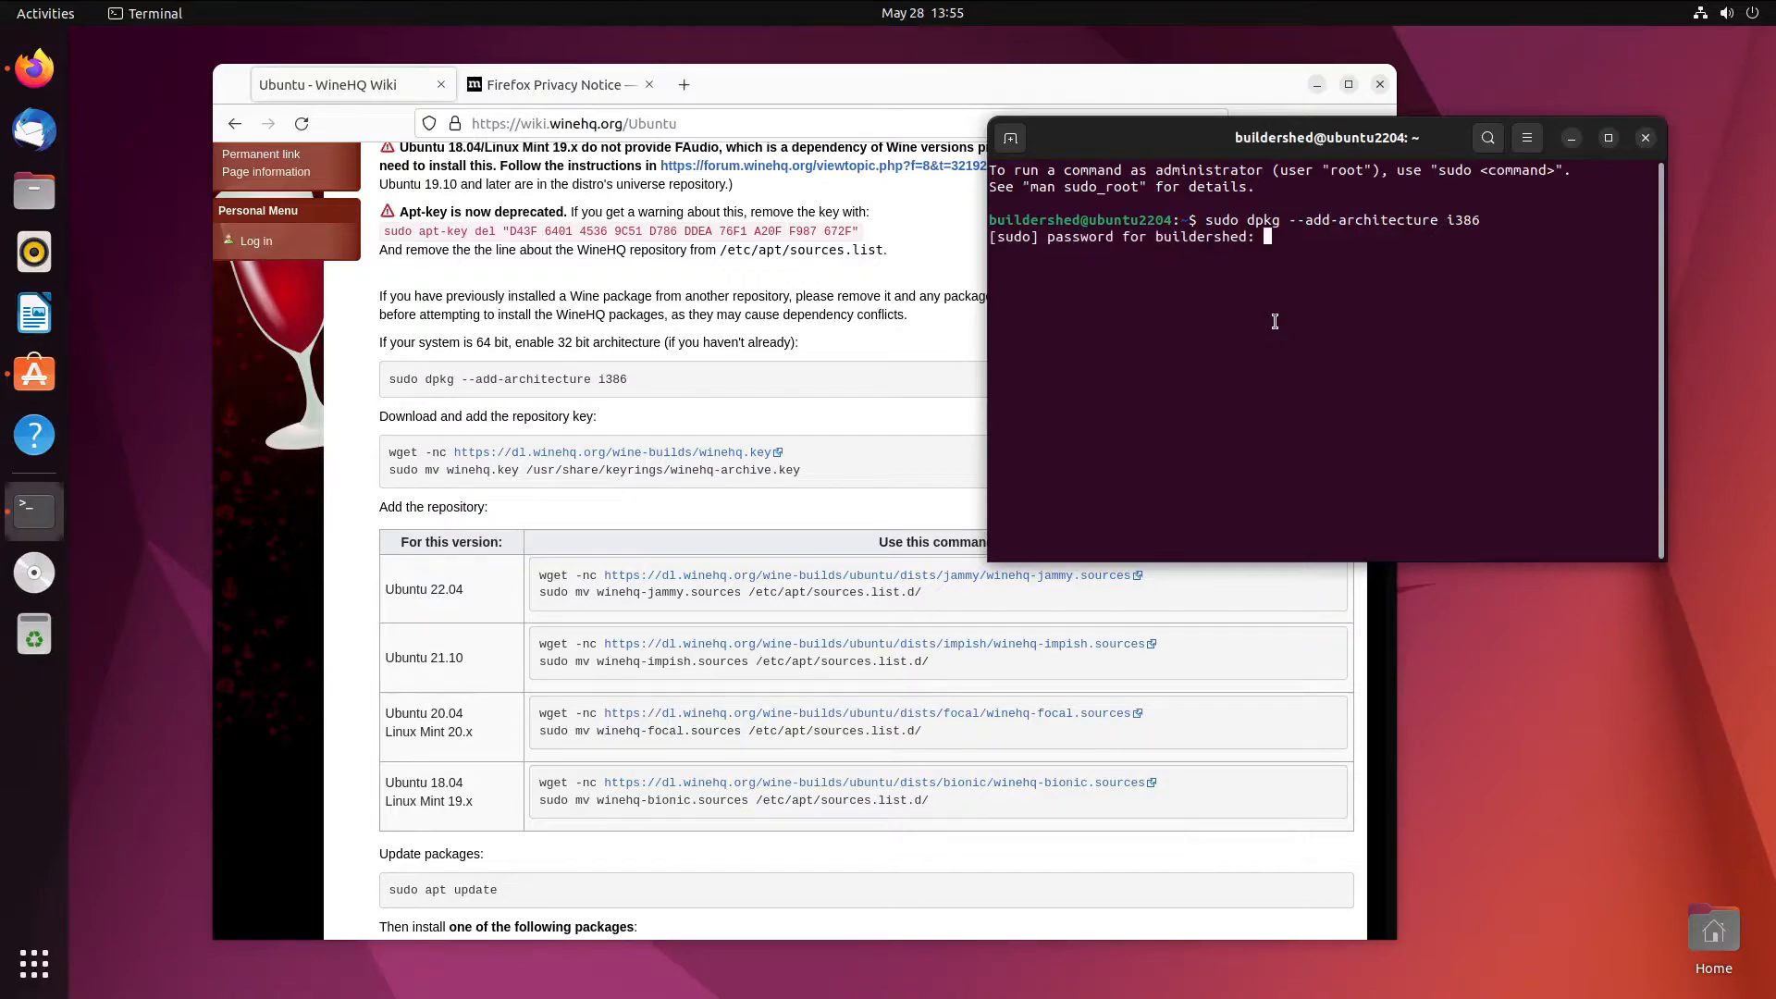
{"action": "key", "text": "Return"}
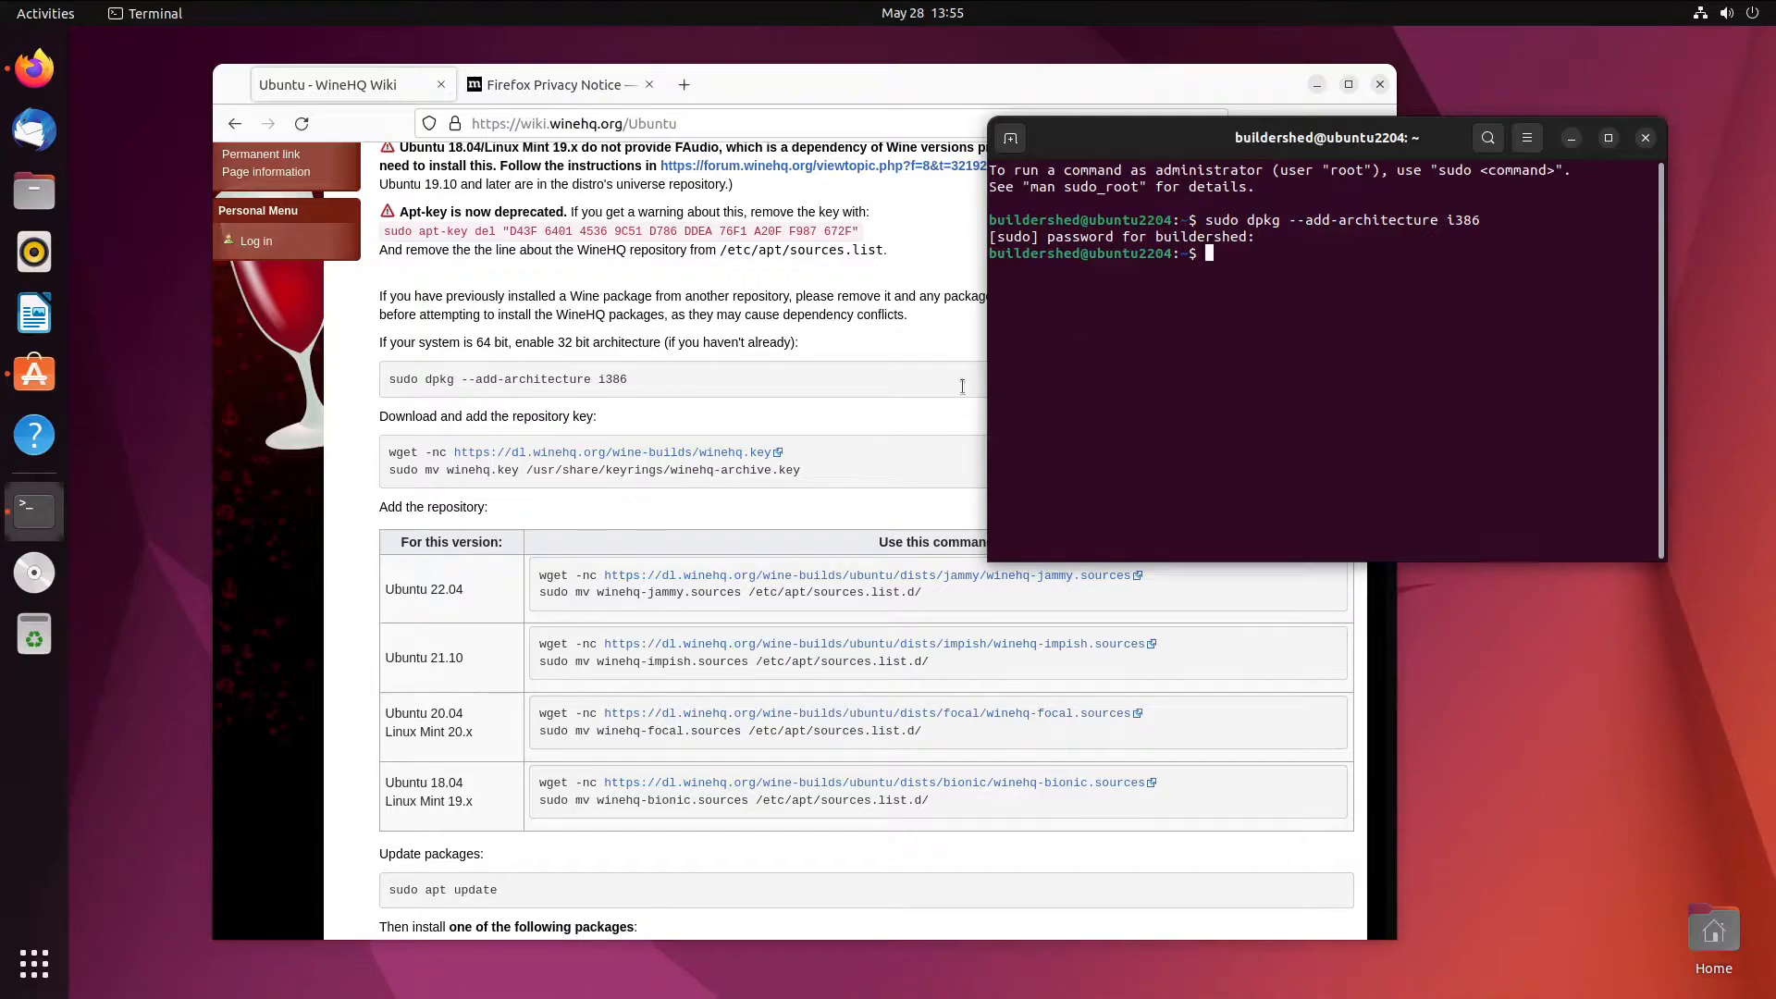
- Copy the WineHQ repository key download command from the wiki and run it in Terminal
{"action": "left_click_drag", "start_coordinate": [808, 450], "coordinate": [388, 455]}
{"action": "right_click", "coordinate": [412, 449]}
{"action": "left_click", "coordinate": [436, 468]}
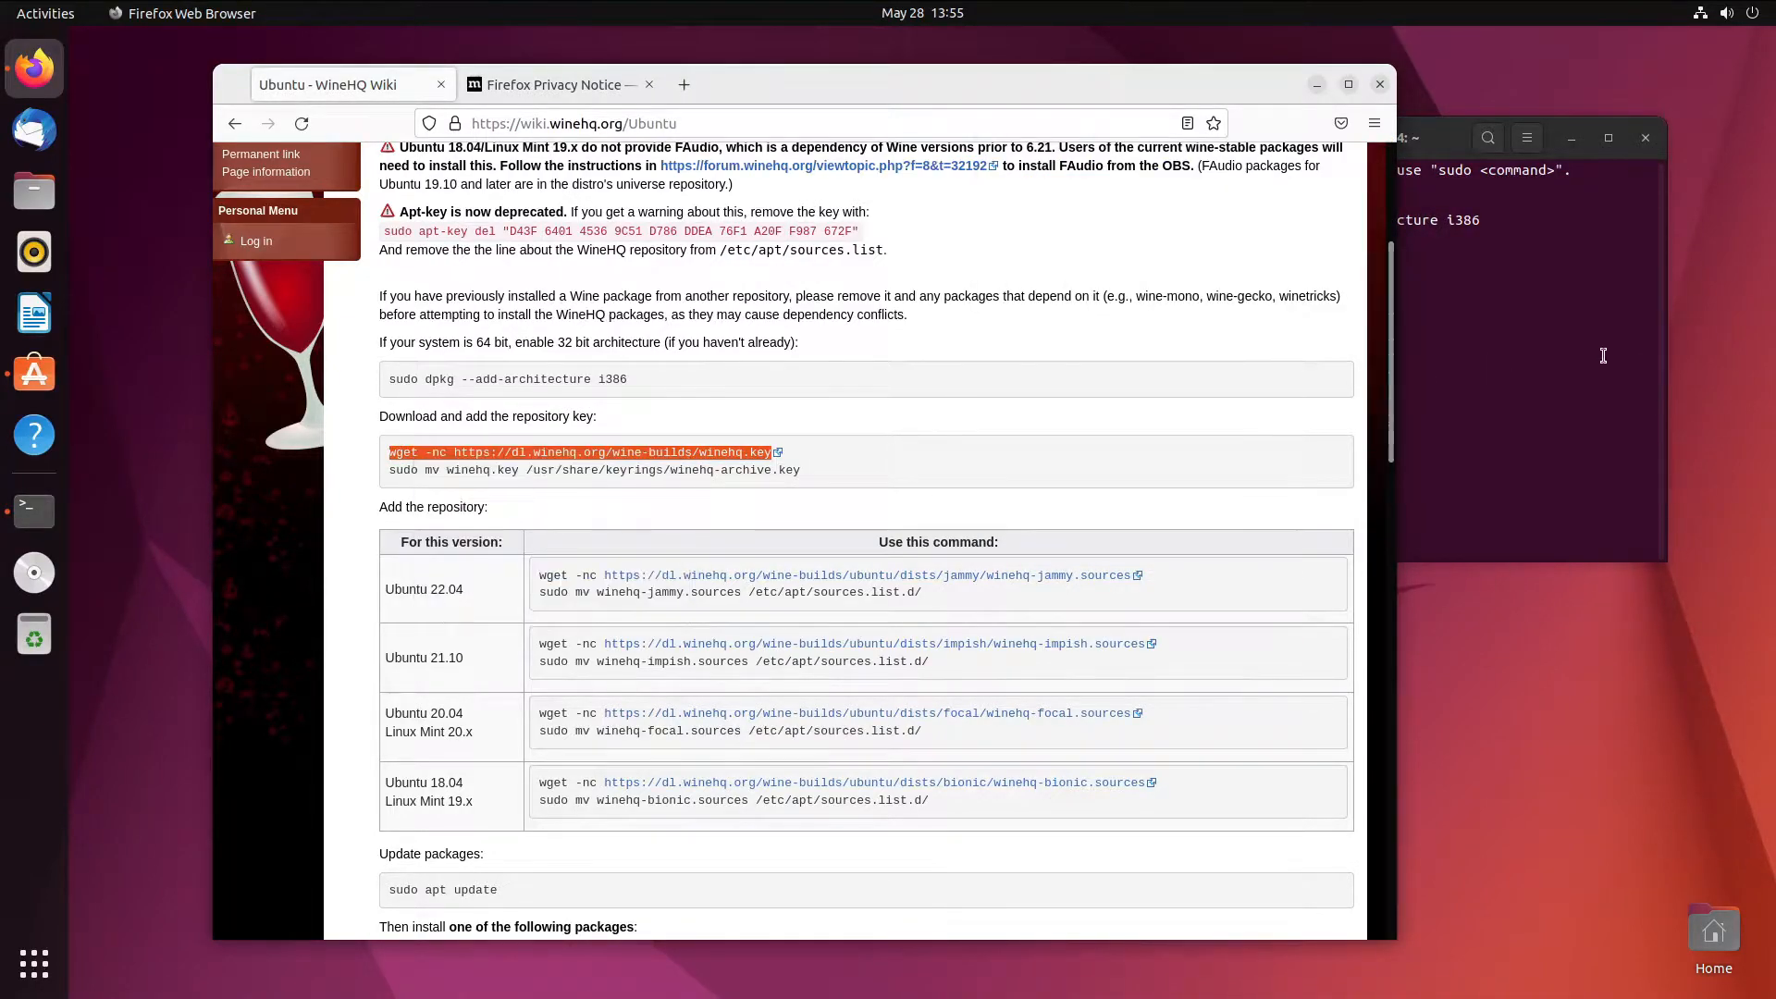
{"action": "left_click", "coordinate": [1606, 356]}
{"action": "key", "text": "ctrl+shift+v"}
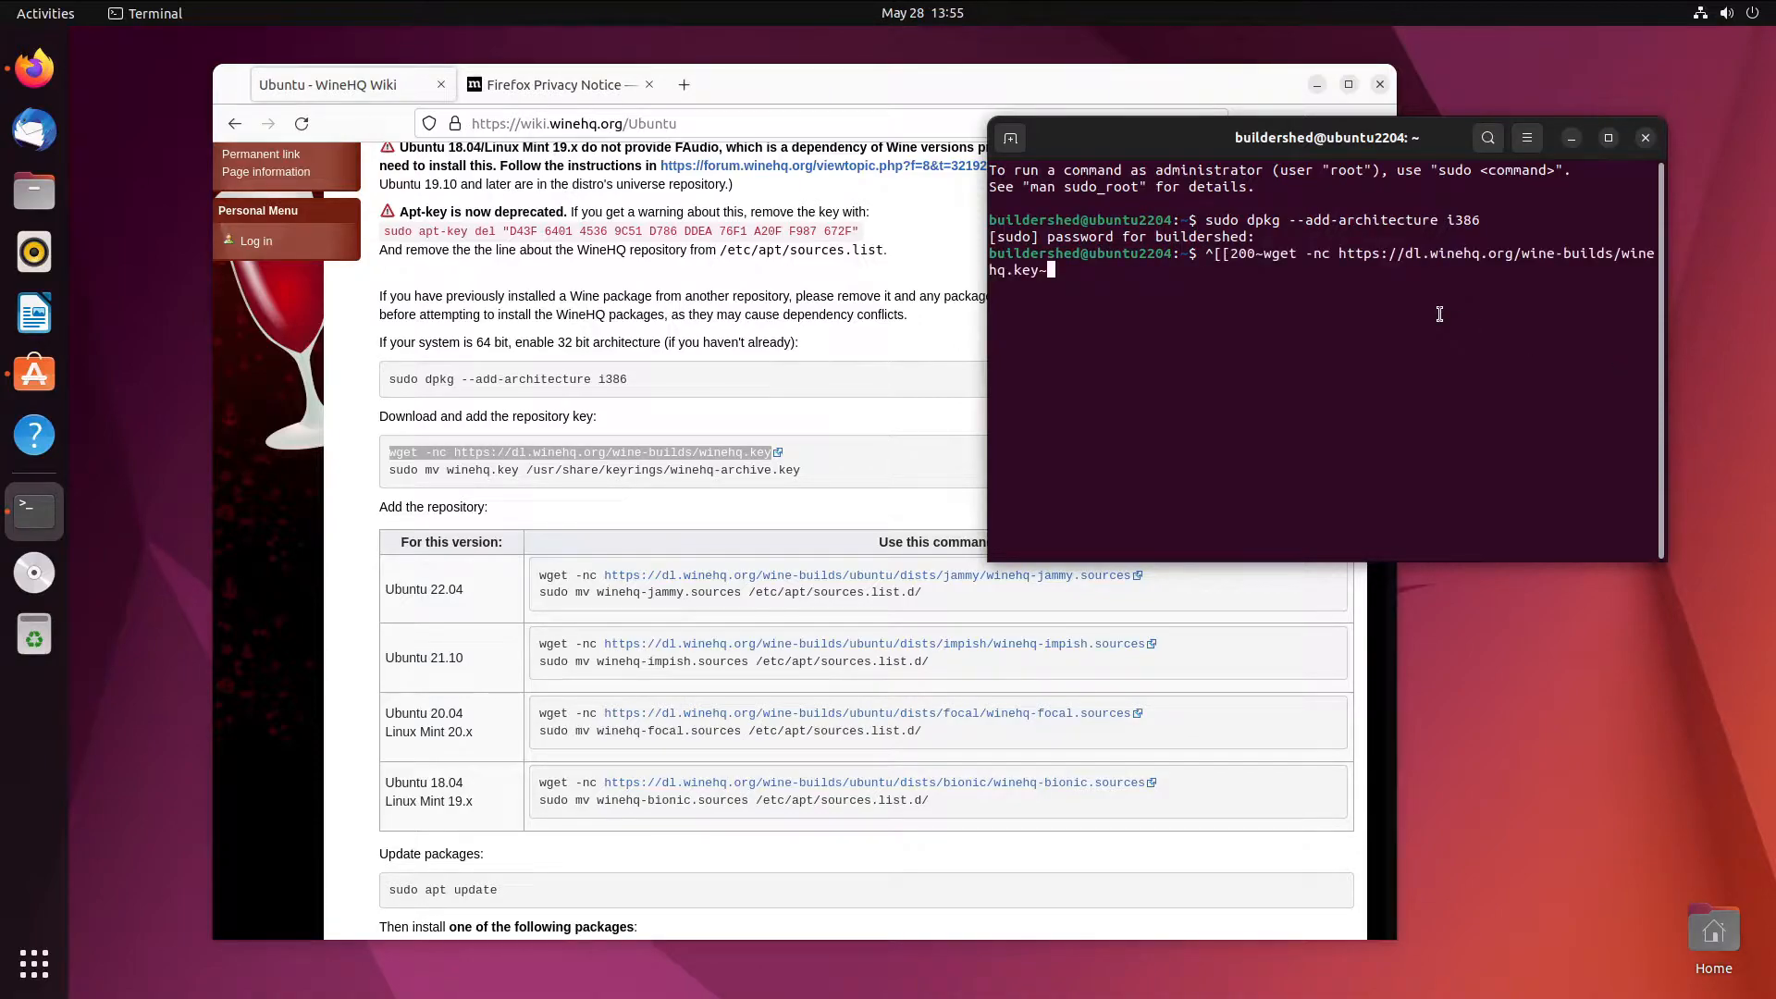
{"action": "key", "text": "BackSpace"}
{"action": "key", "text": "BackSpace"}
{"action": "key", "text": "BackSpace"}
{"action": "key", "text": "BackSpace"}
{"action": "key", "text": "BackSpace"}
{"action": "key", "text": "BackSpace"}
{"action": "key", "text": "BackSpace"}
{"action": "key", "text": "BackSpace"}
{"action": "key", "text": "BackSpace"}
{"action": "key", "text": "BackSpace"}
{"action": "key", "text": "BackSpace"}
{"action": "key", "text": "BackSpace"}
{"action": "key", "text": "BackSpace"}
{"action": "key", "text": "BackSpace"}
{"action": "key", "text": "BackSpace"}
{"action": "key", "text": "BackSpace"}
{"action": "key", "text": "BackSpace"}
{"action": "key", "text": "BackSpace"}
{"action": "key", "text": "BackSpace"}
{"action": "key", "text": "BackSpace"}
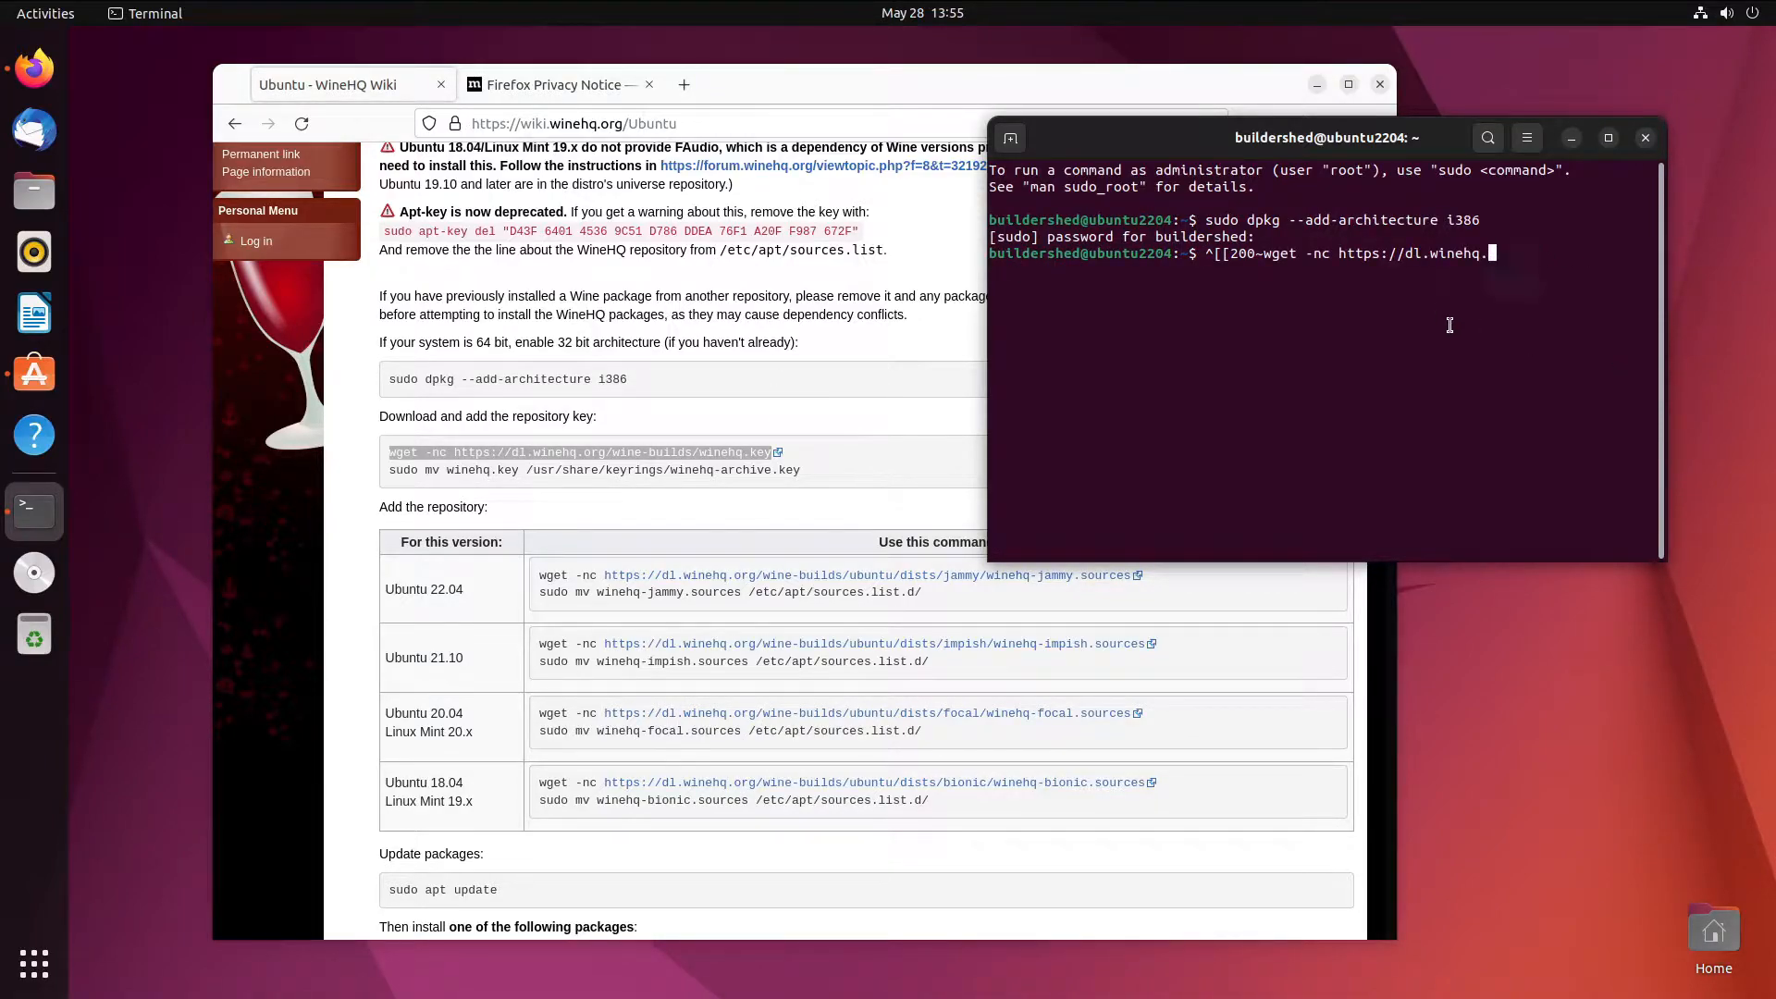
{"action": "key", "text": "BackSpace"}
{"action": "key", "text": "BackSpace"}
{"action": "key", "text": "BackSpace"}
{"action": "key", "text": "BackSpace"}
{"action": "key", "text": "BackSpace"}
{"action": "key", "text": "BackSpace"}
{"action": "key", "text": "BackSpace"}
{"action": "key", "text": "BackSpace"}
{"action": "key", "text": "BackSpace"}
{"action": "key", "text": "BackSpace"}
{"action": "key", "text": "BackSpace"}
{"action": "key", "text": "BackSpace"}
{"action": "key", "text": "BackSpace"}
{"action": "key", "text": "BackSpace"}
{"action": "key", "text": "BackSpace"}
{"action": "key", "text": "BackSpace"}
{"action": "key", "text": "BackSpace"}
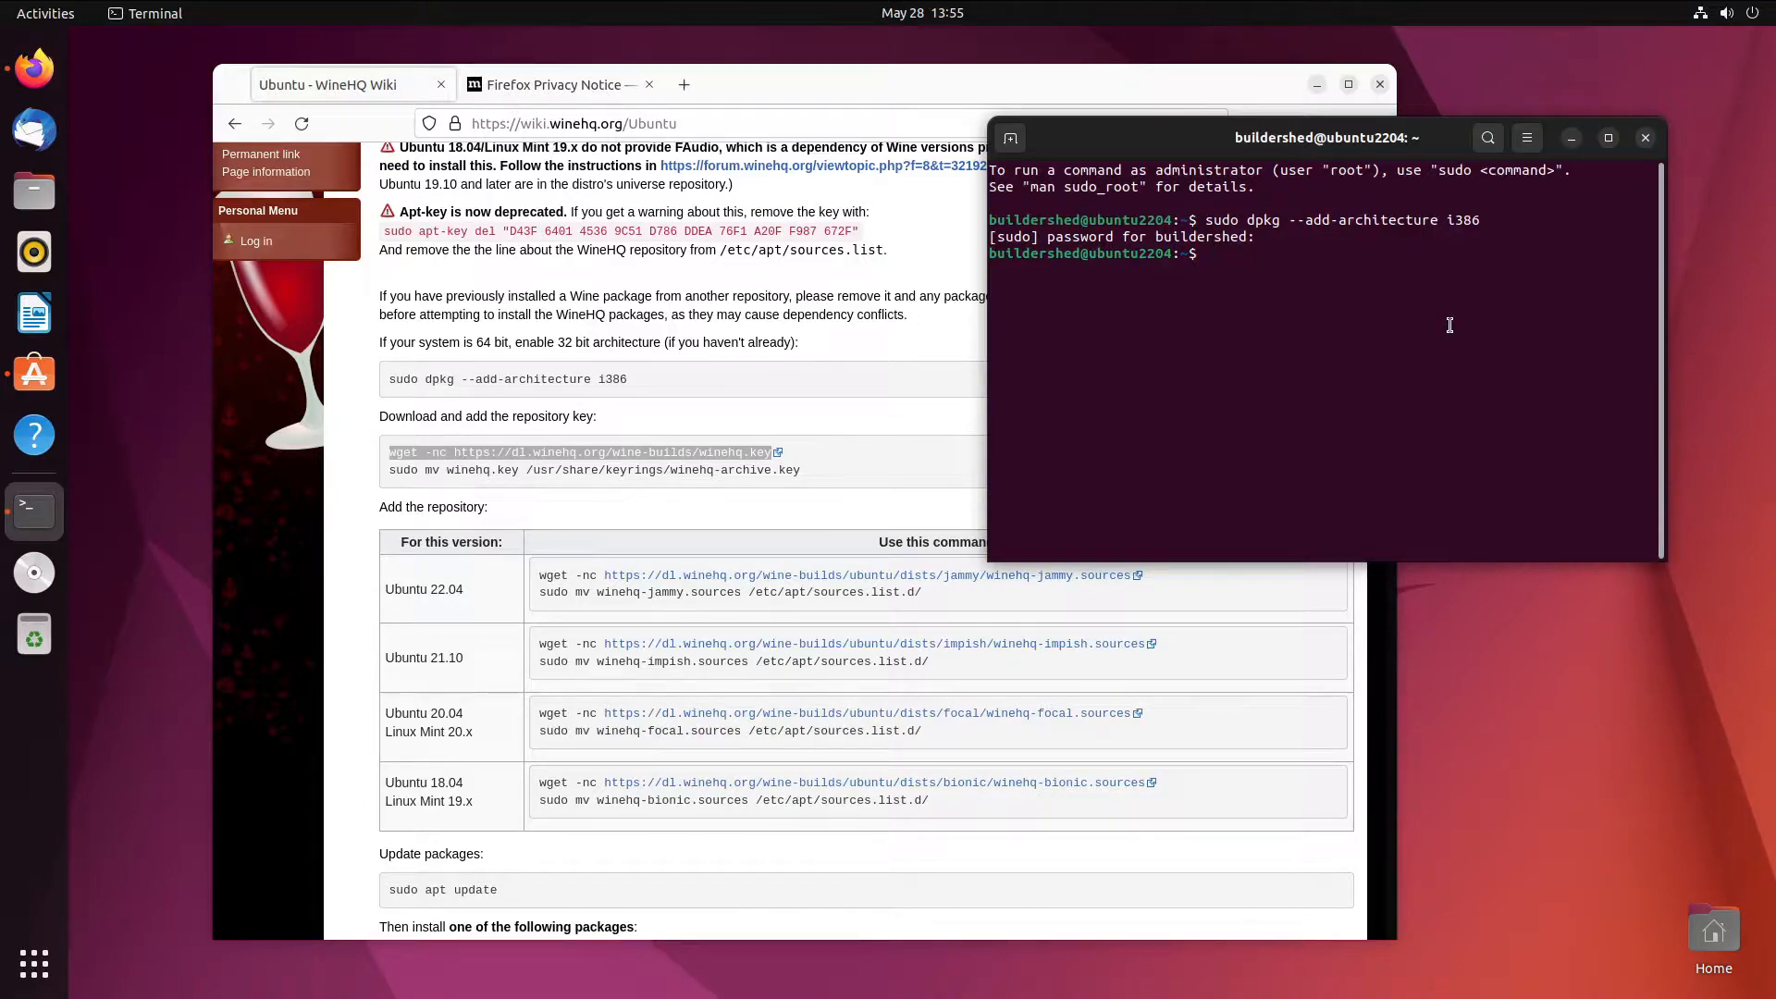
{"action": "key", "text": "ctrl+shift+v"}
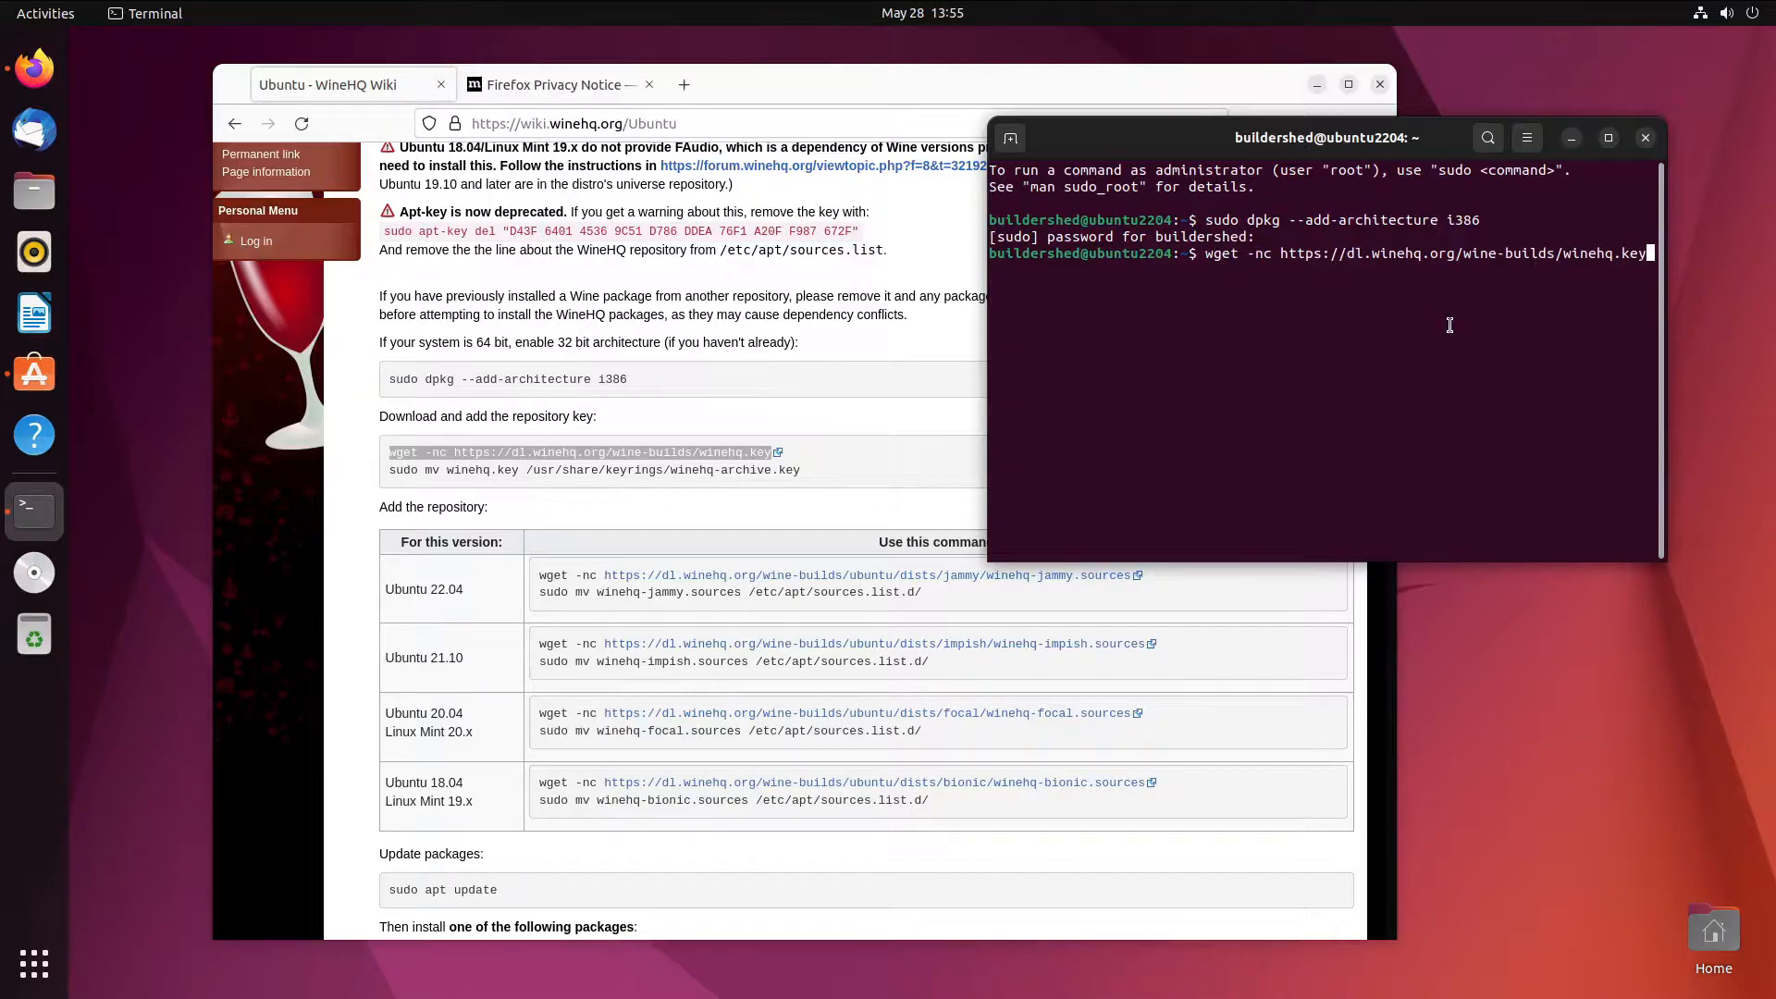
{"action": "key", "text": "Return"}
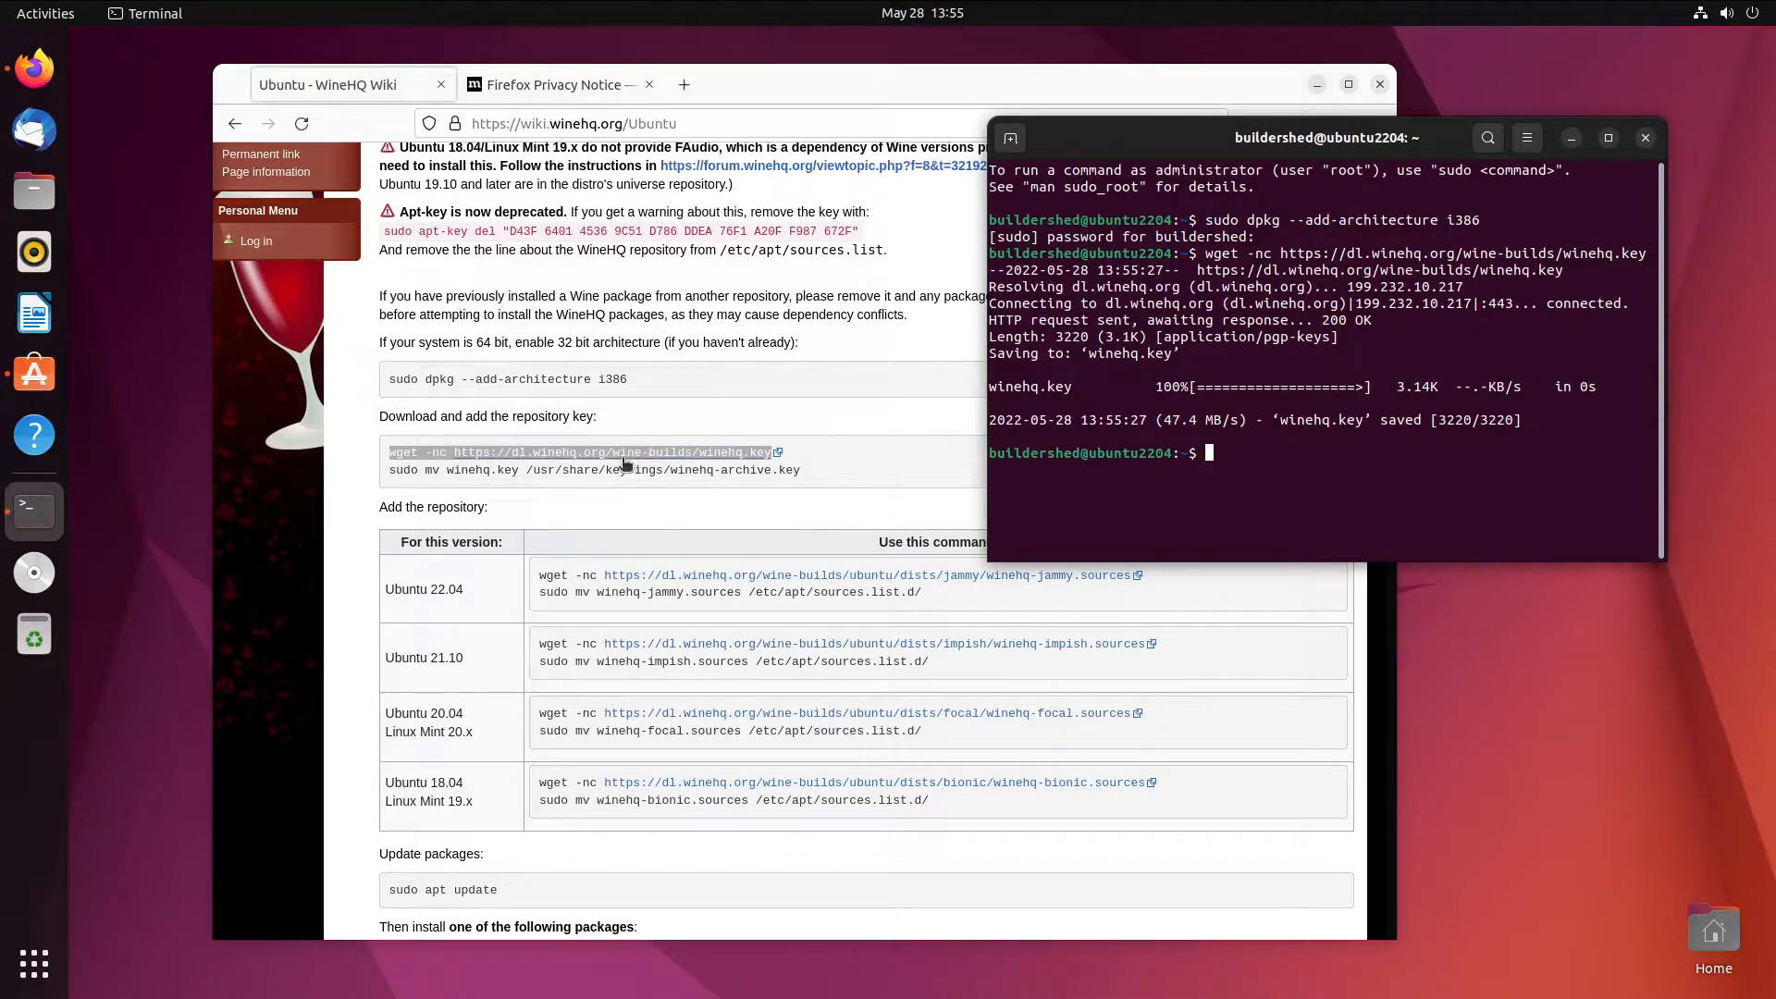
- Copy and run the wiki command that moves the WineHQ key into the keyrings folder
{"action": "left_click", "coordinate": [809, 481]}
{"action": "right_click", "coordinate": [745, 474]}
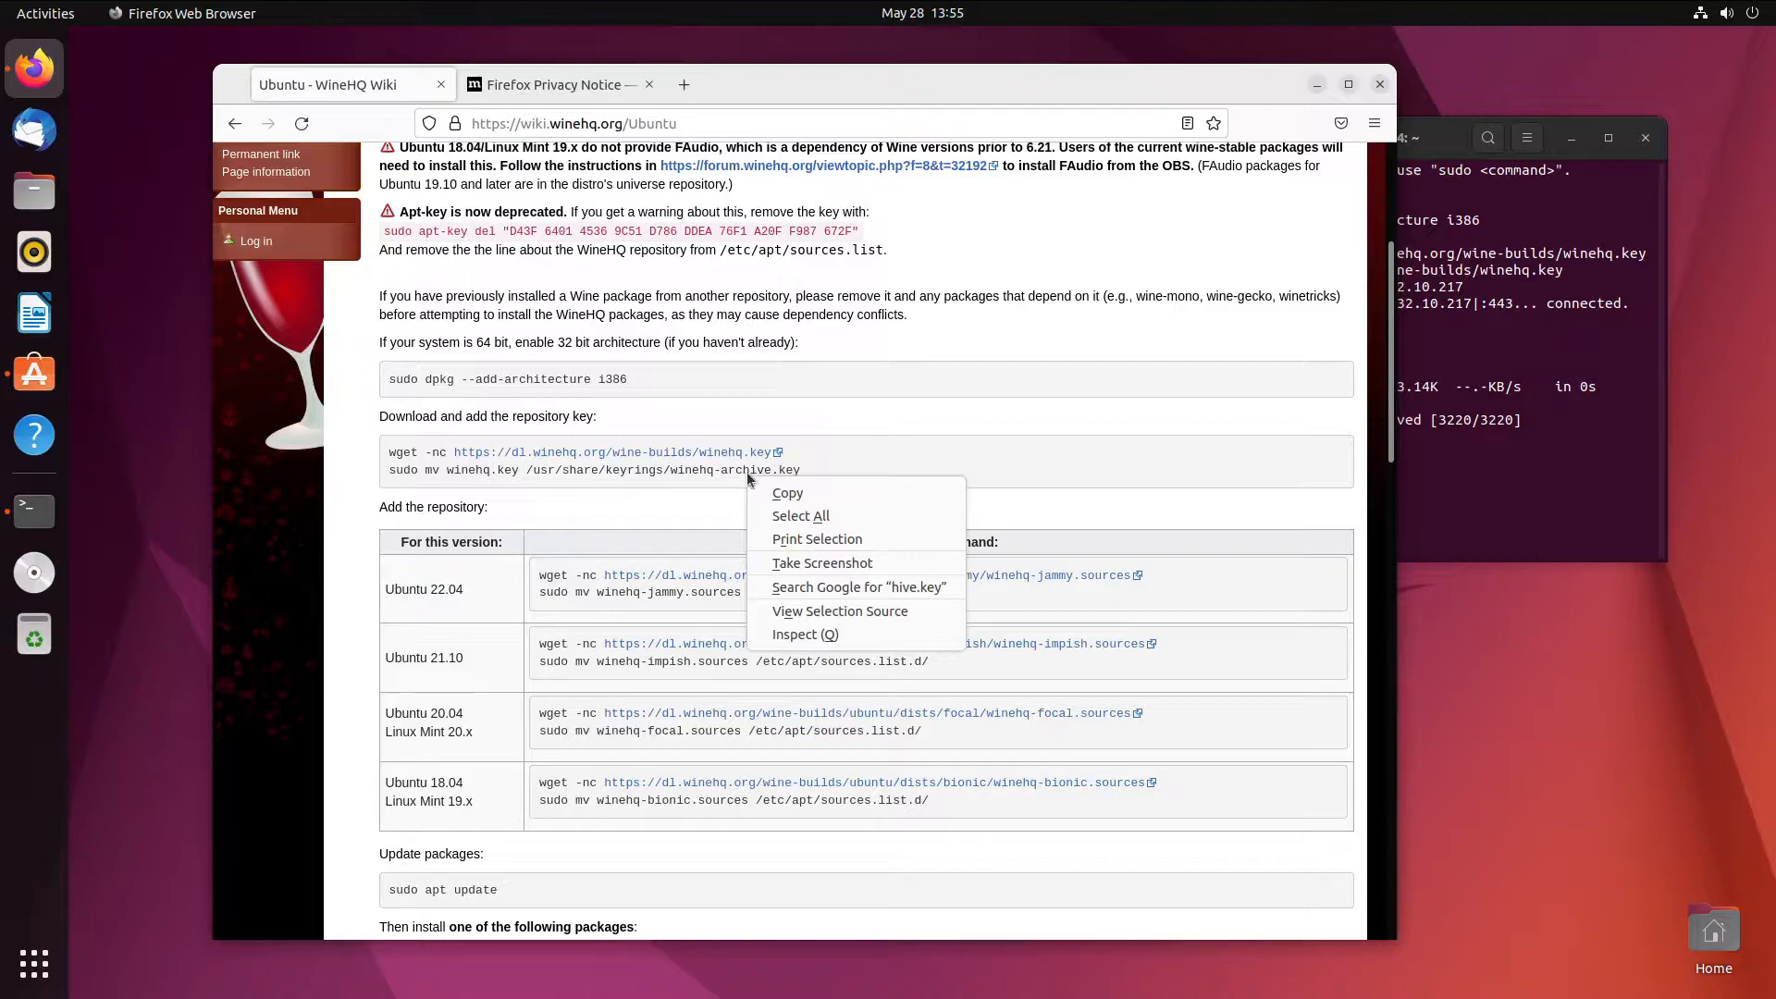
{"action": "left_click", "coordinate": [711, 474]}
{"action": "left_click_drag", "start_coordinate": [800, 470], "coordinate": [405, 472]}
{"action": "right_click", "coordinate": [412, 476]}
{"action": "left_click", "coordinate": [453, 490]}
{"action": "left_click", "coordinate": [1573, 472]}
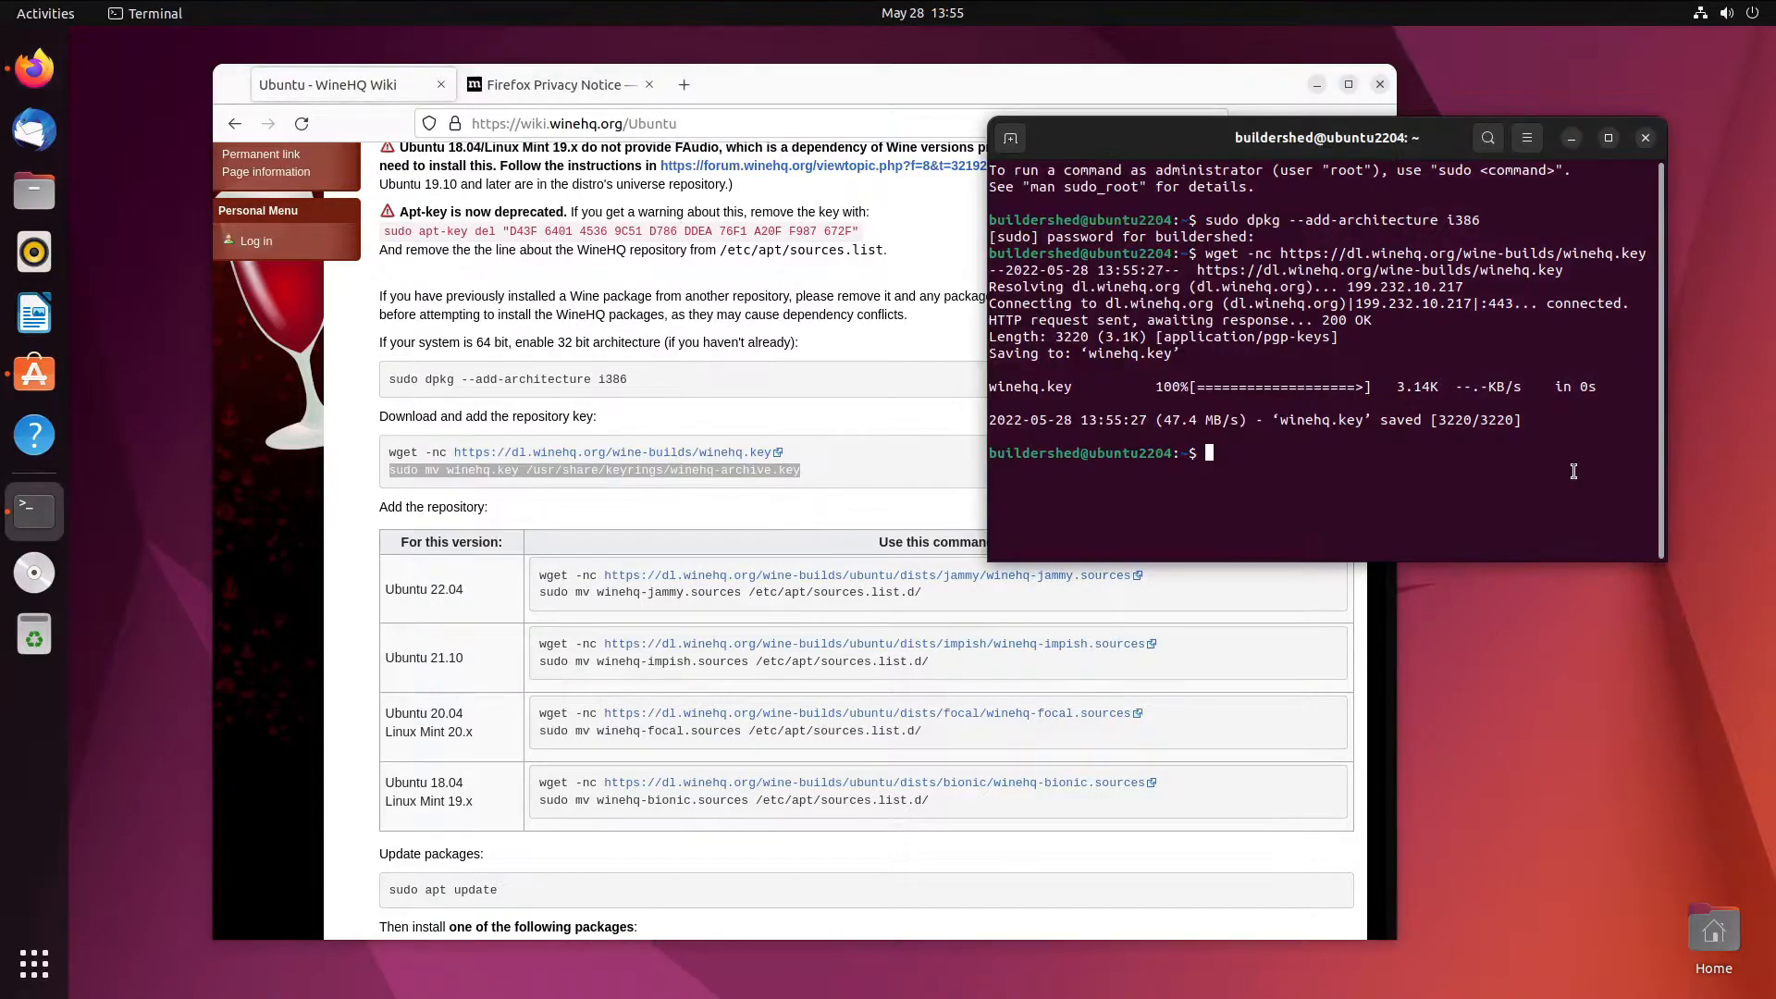
{"action": "key", "text": "ctrl+shift+v"}
{"action": "key", "text": "Return"}
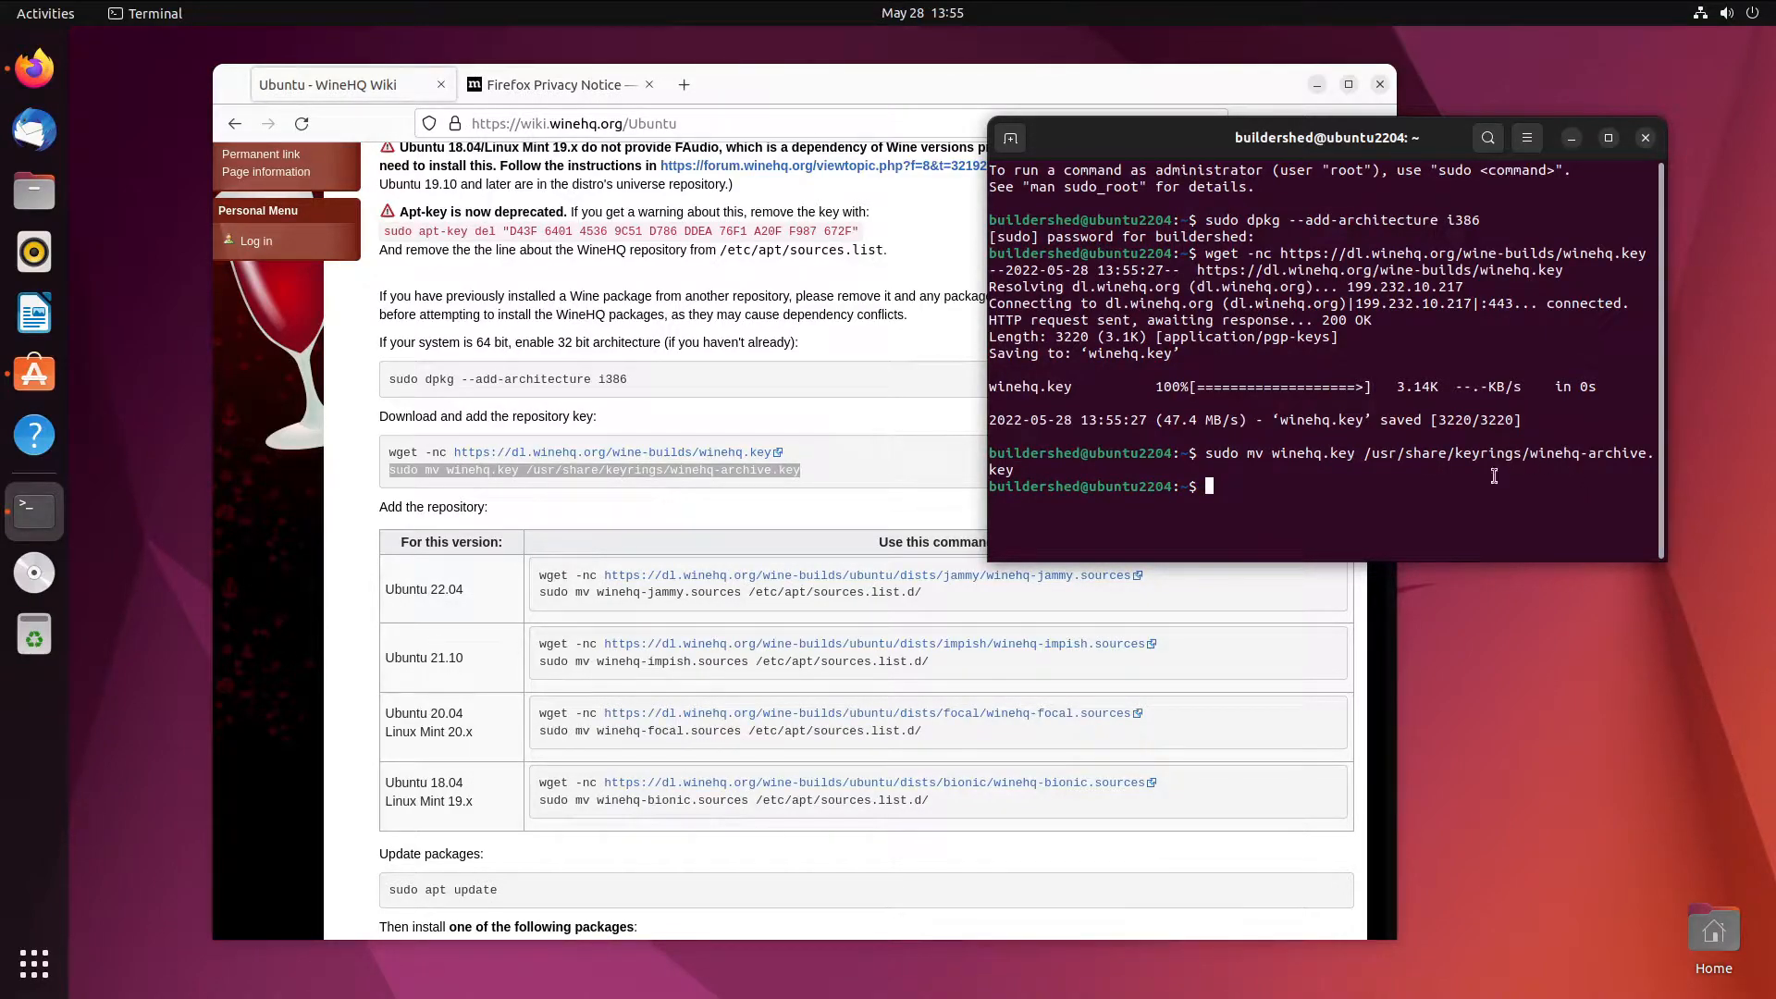
- Copy and run the Ubuntu 22.04 command that downloads winehq-jammy.sources
{"action": "left_click", "coordinate": [888, 606]}
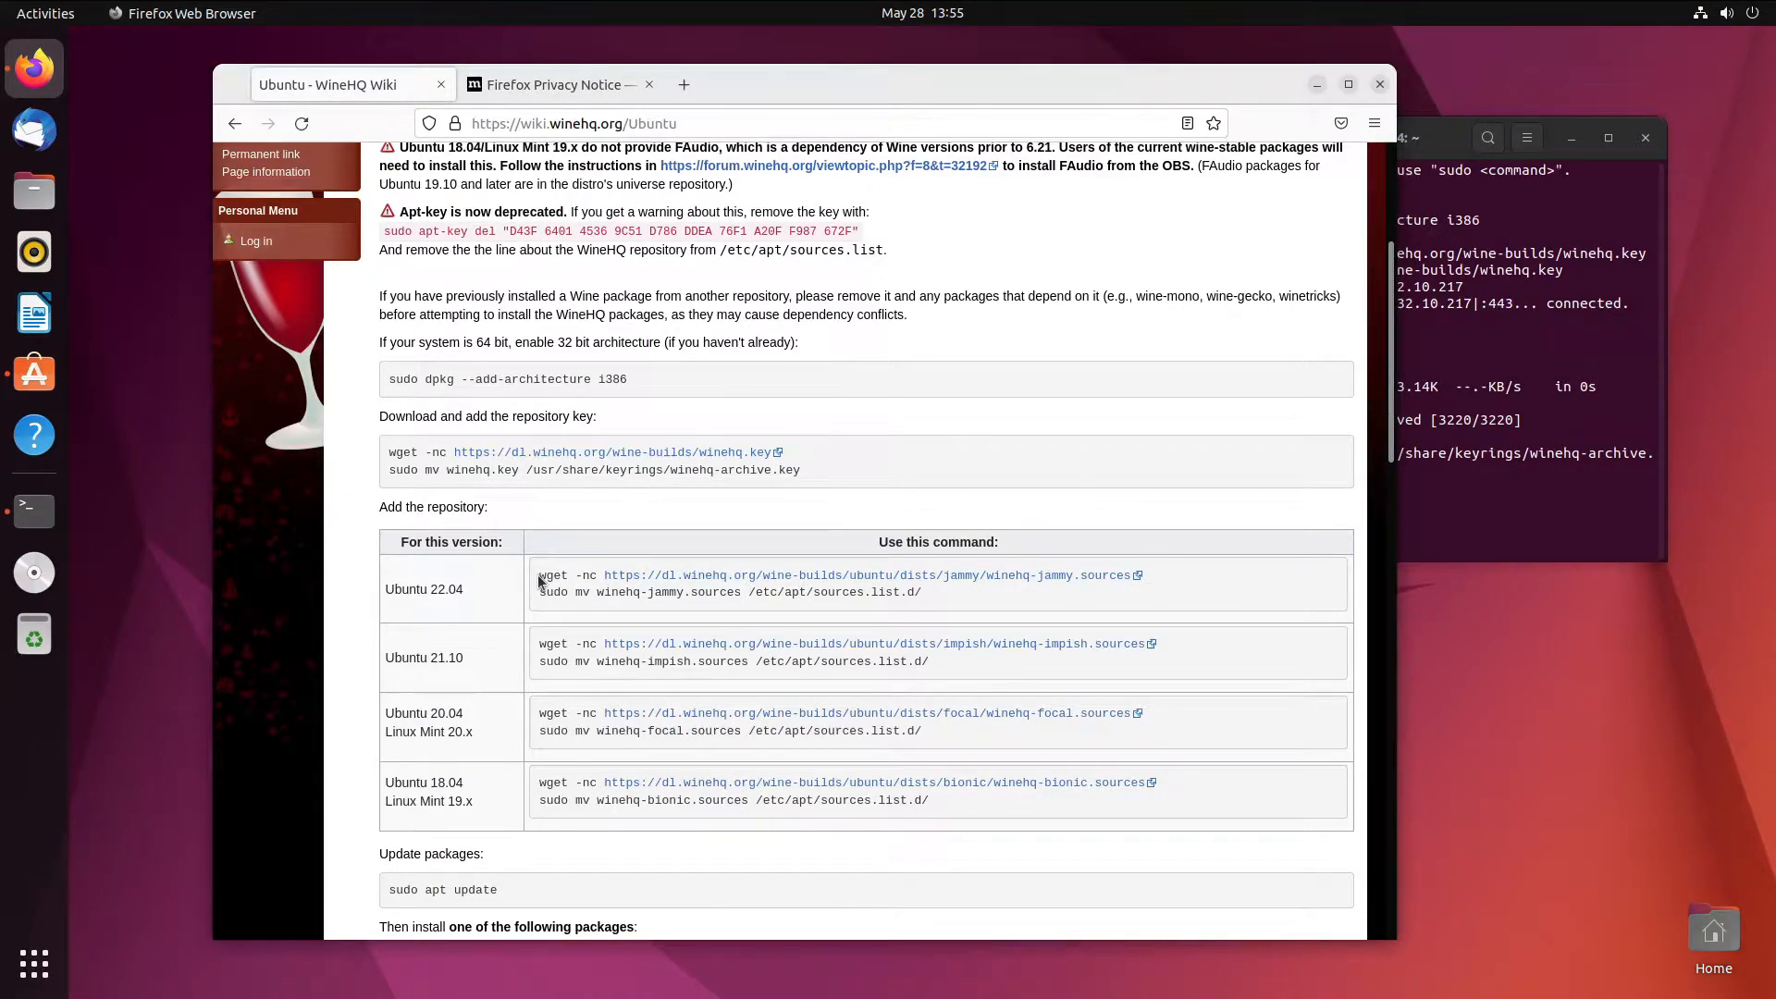
{"action": "left_click_drag", "start_coordinate": [566, 574], "coordinate": [1132, 582]}
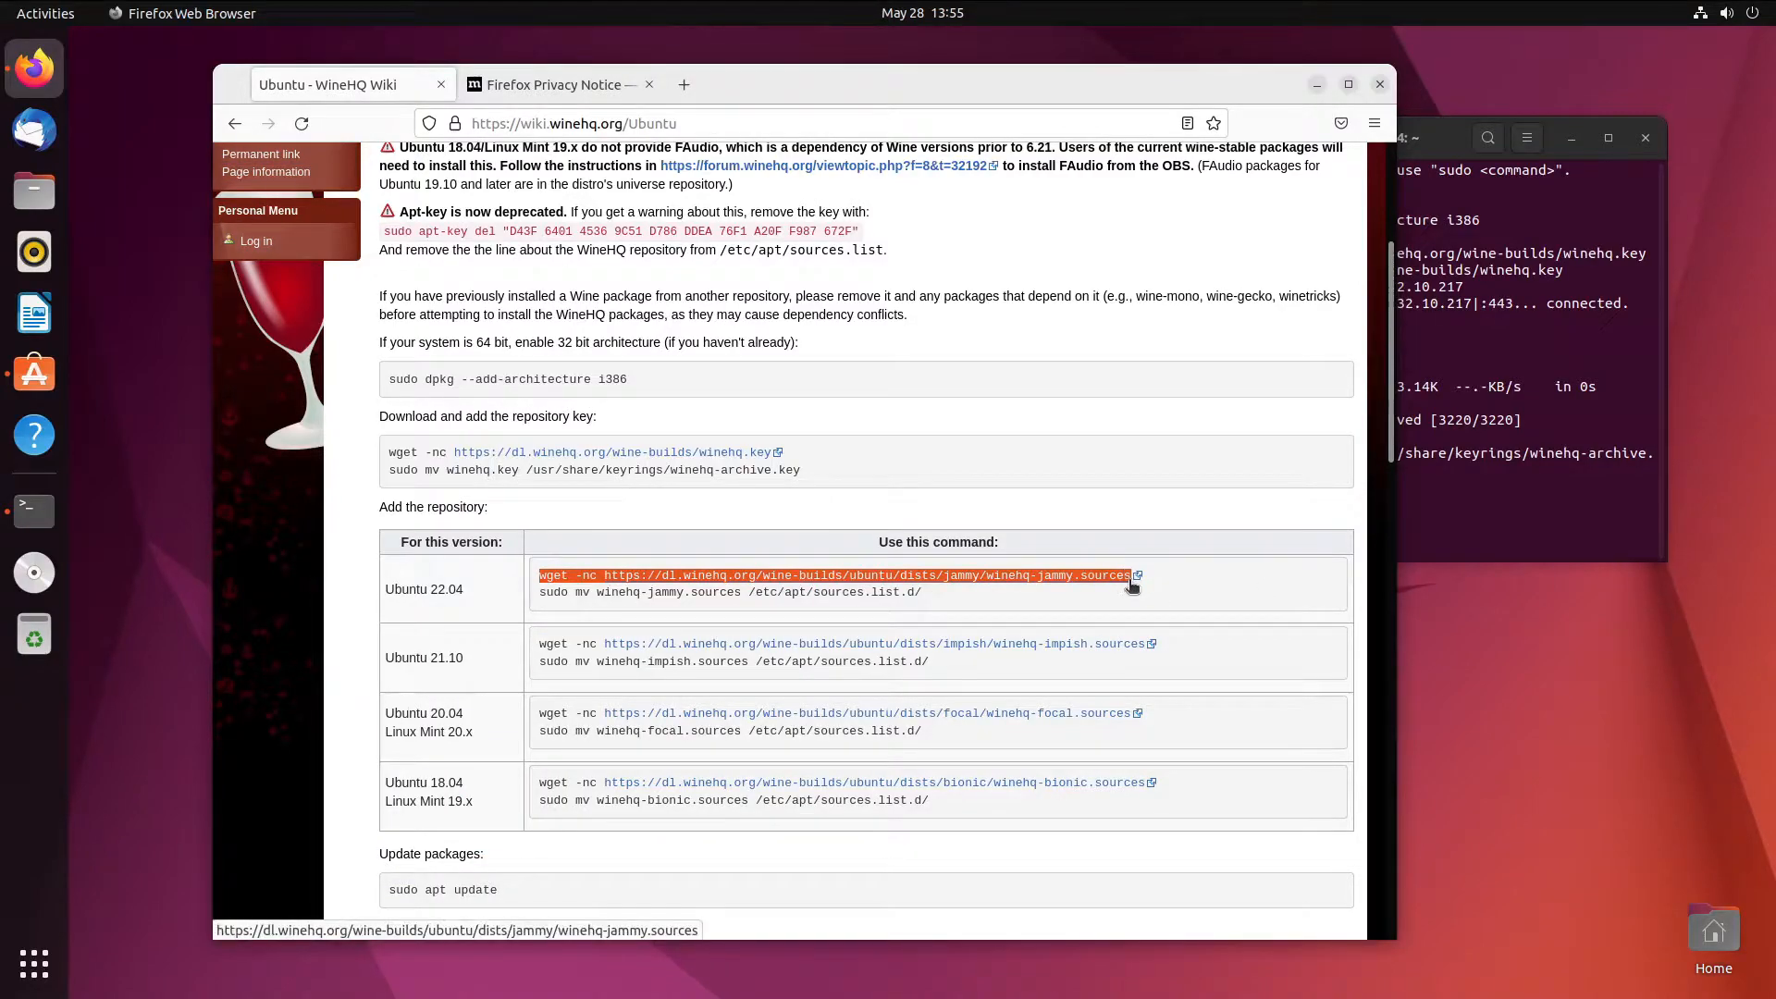
{"action": "right_click", "coordinate": [543, 576]}
{"action": "left_click", "coordinate": [578, 590]}
{"action": "left_click", "coordinate": [1496, 484]}
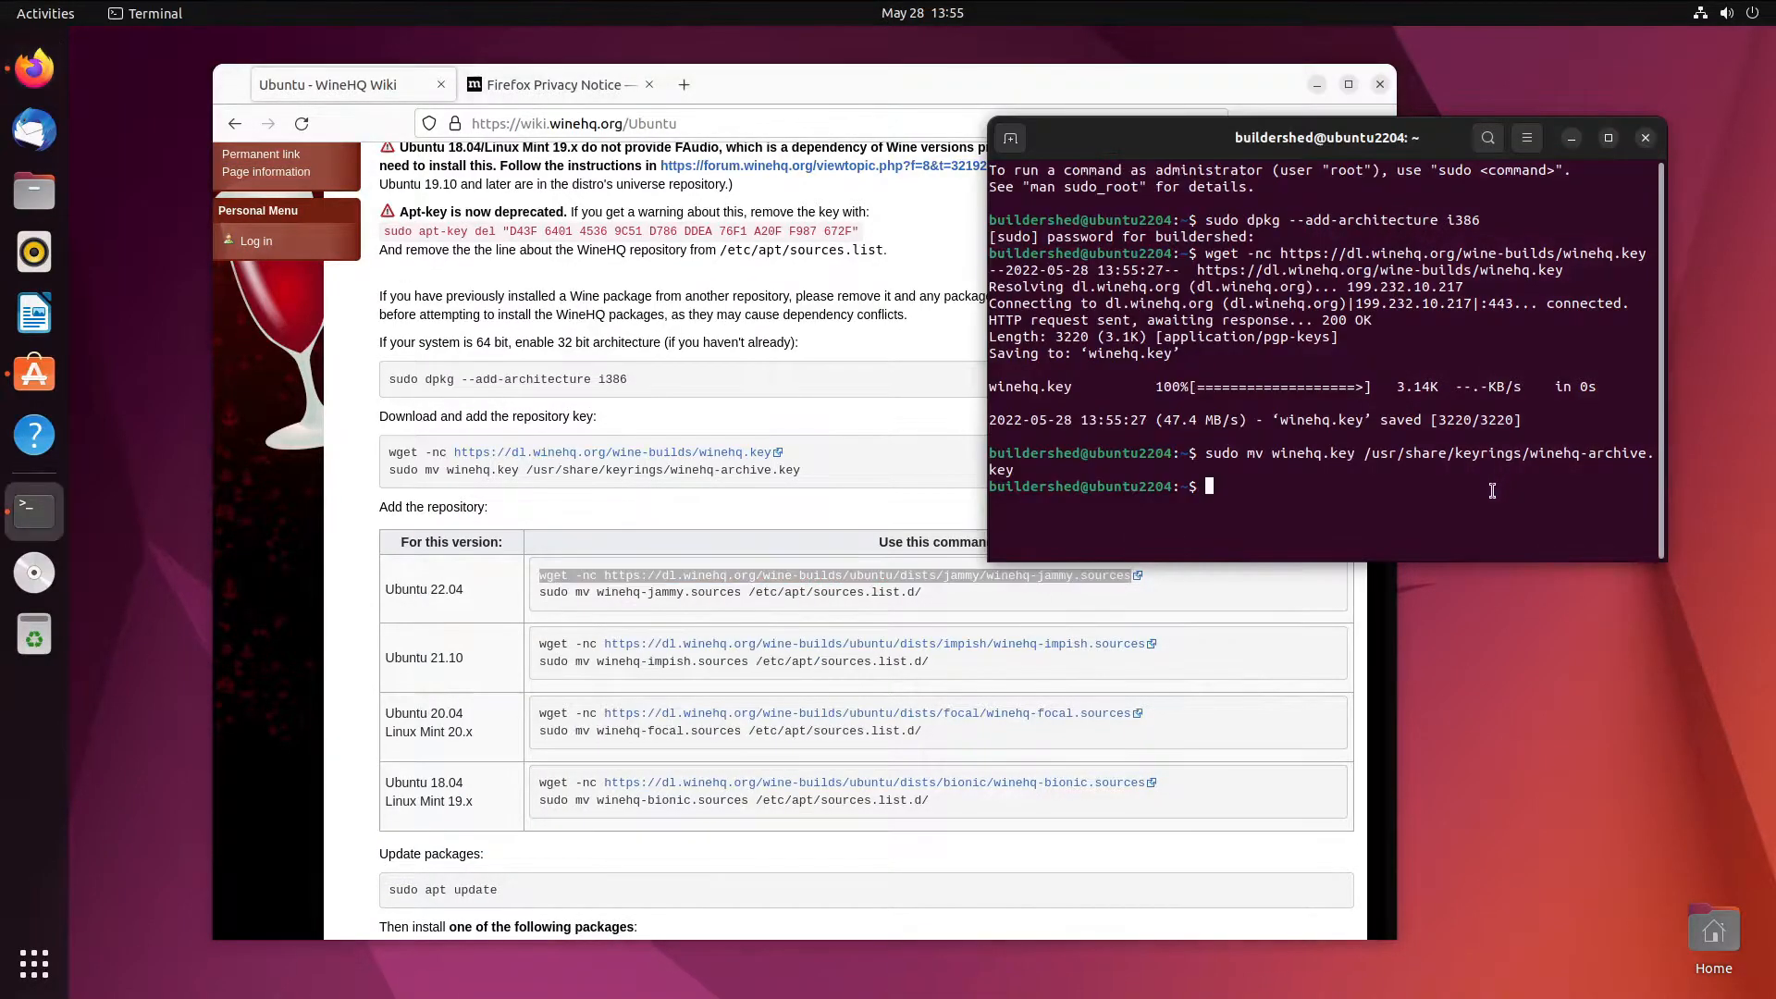
{"action": "key", "text": "ctrl+shift+v"}
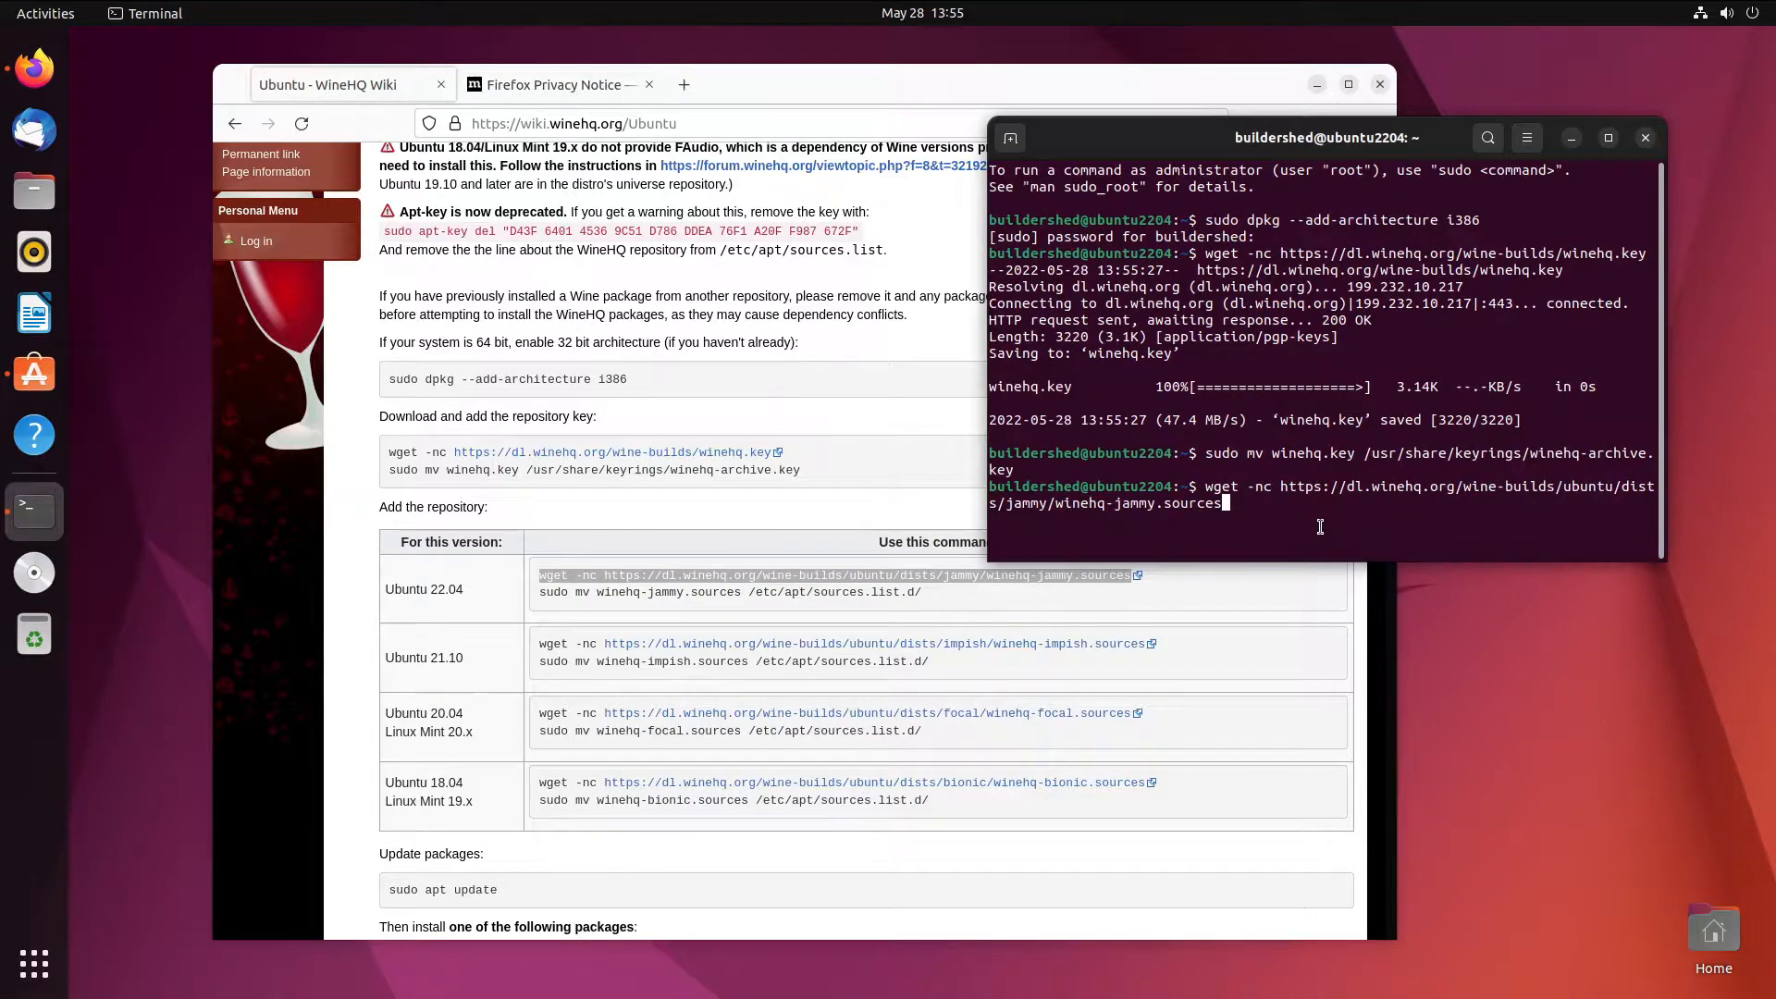
{"action": "key", "text": "Return"}
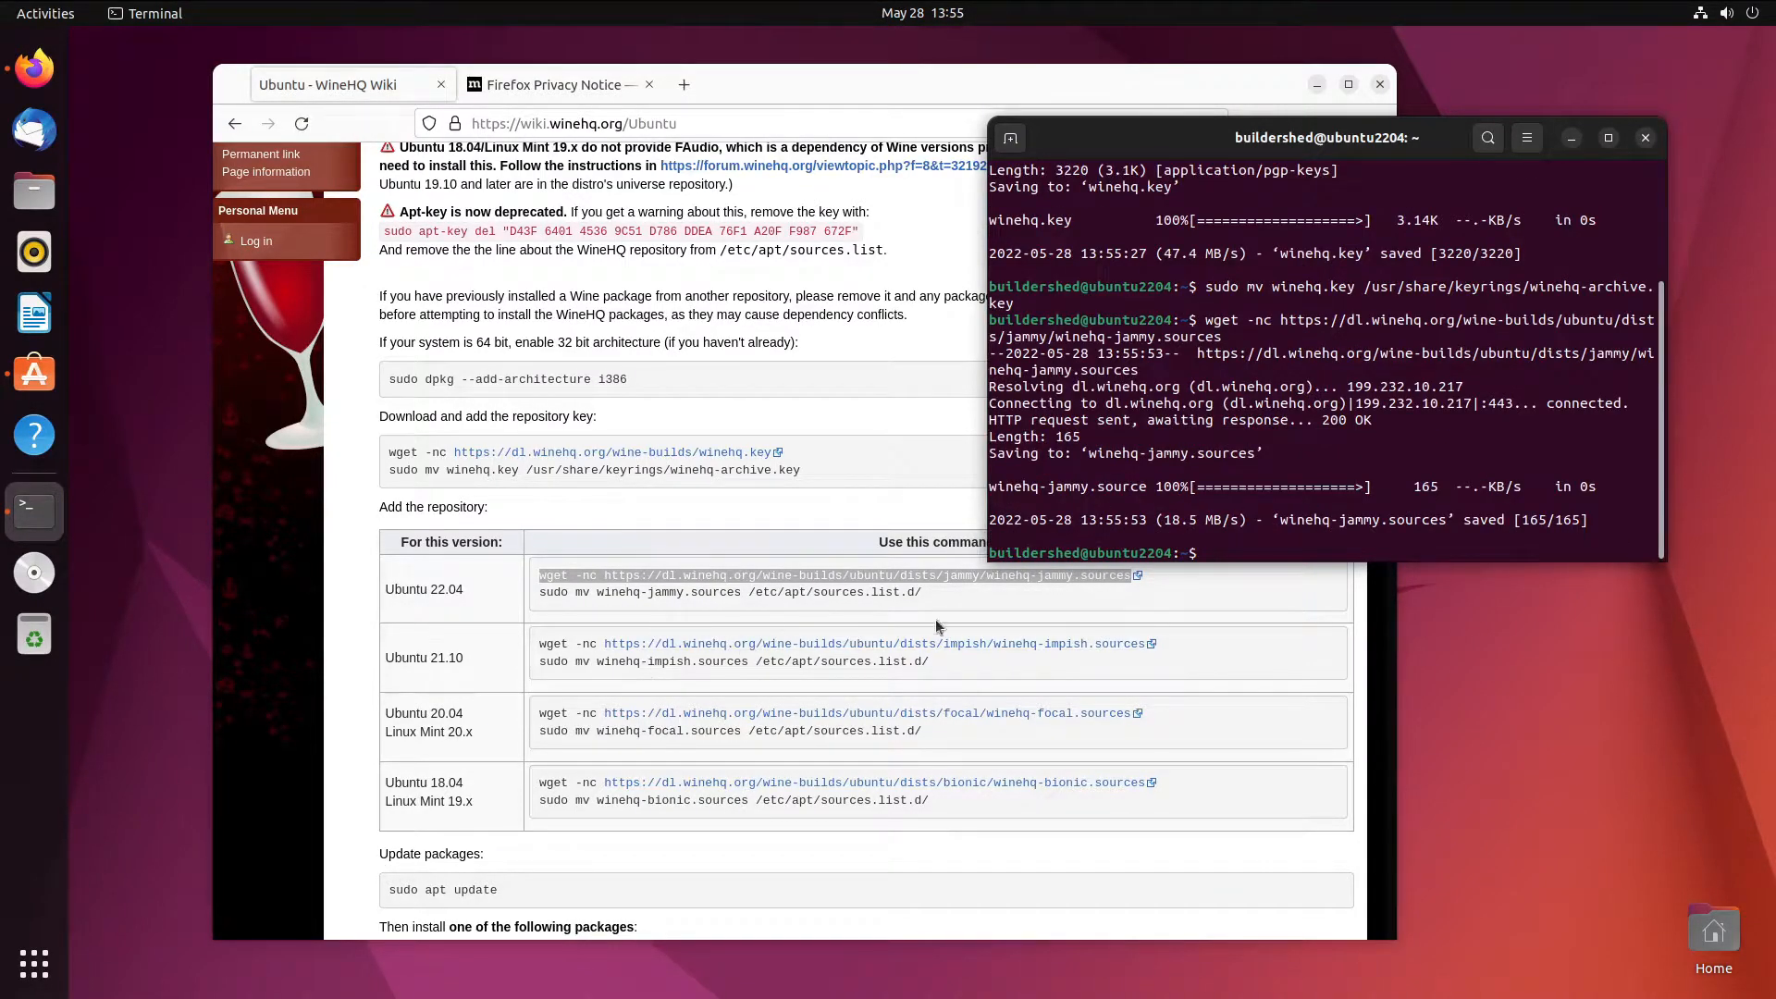
- Copy and run the command moving winehq-jammy.sources into /etc/apt/sources.list.d/
{"action": "left_click", "coordinate": [948, 603]}
{"action": "left_click_drag", "start_coordinate": [921, 592], "coordinate": [541, 593]}
{"action": "right_click", "coordinate": [544, 592]}
{"action": "left_click", "coordinate": [578, 603]}
{"action": "left_click", "coordinate": [1498, 504]}
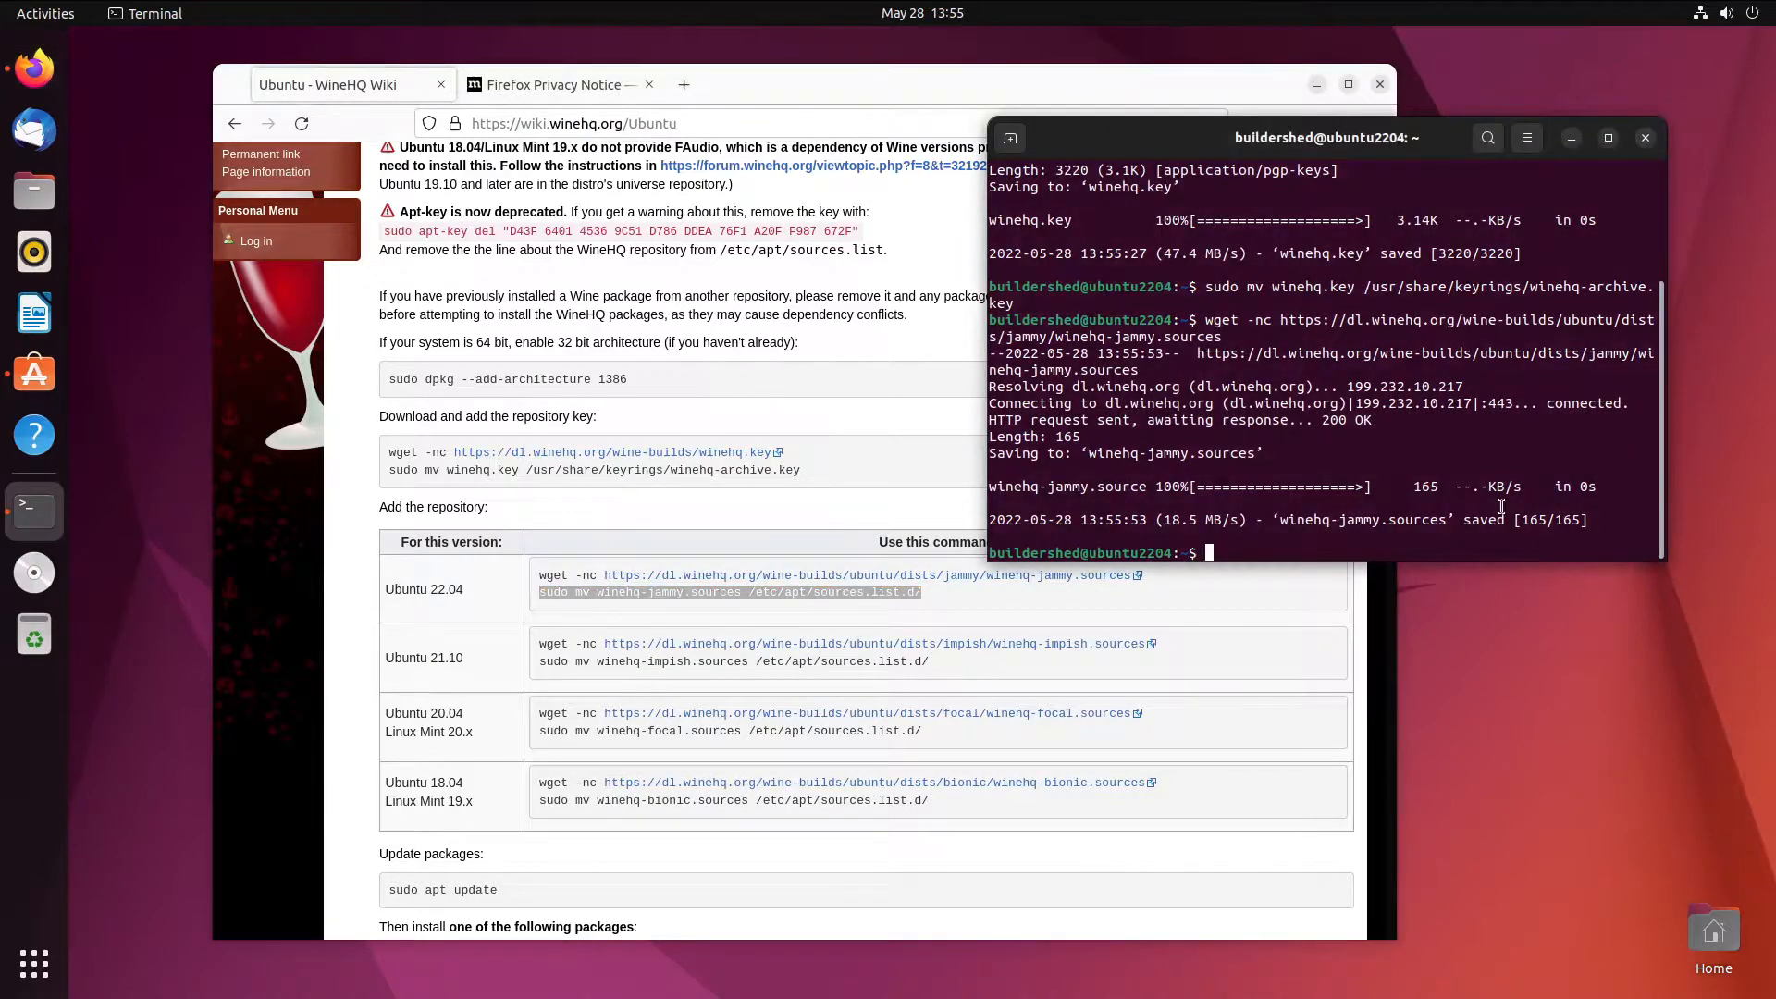
{"action": "key", "text": "ctrl+shift+v"}
{"action": "key", "text": "Return"}
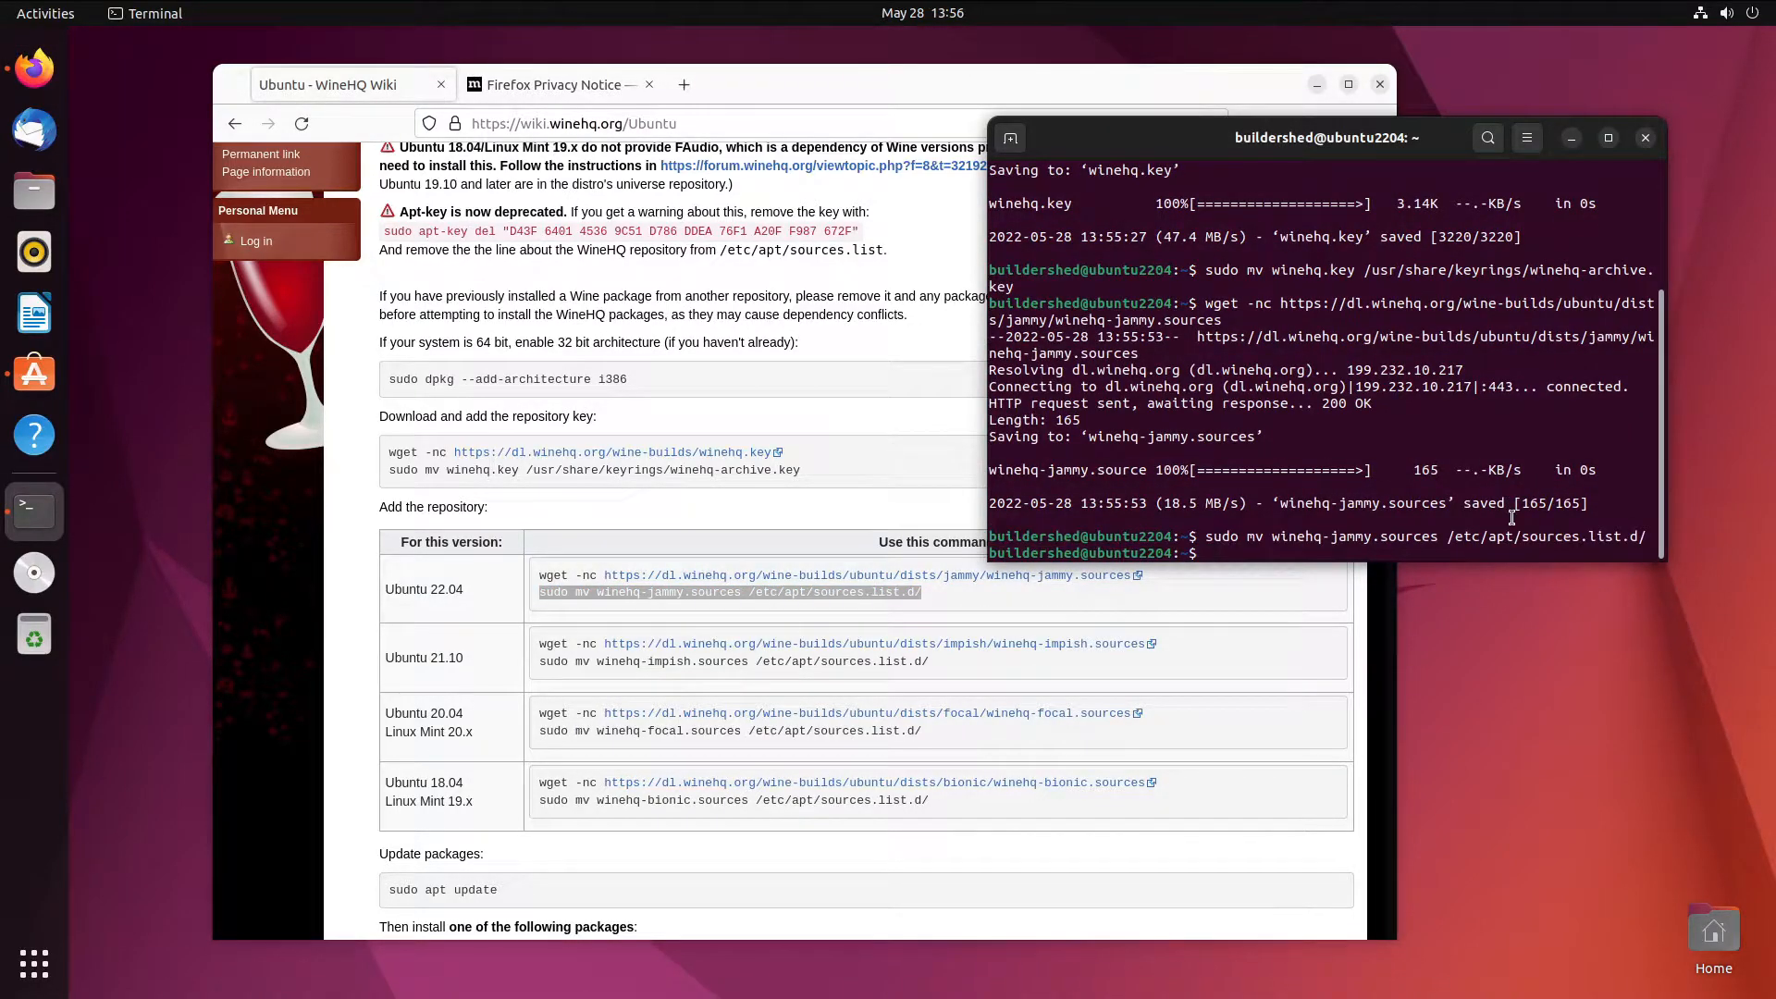
- Run 'sudo apt update' to fetch the WineHQ jammy package lists
{"action": "scroll", "coordinate": [803, 771], "scroll_direction": "down", "scroll_amount": 5}
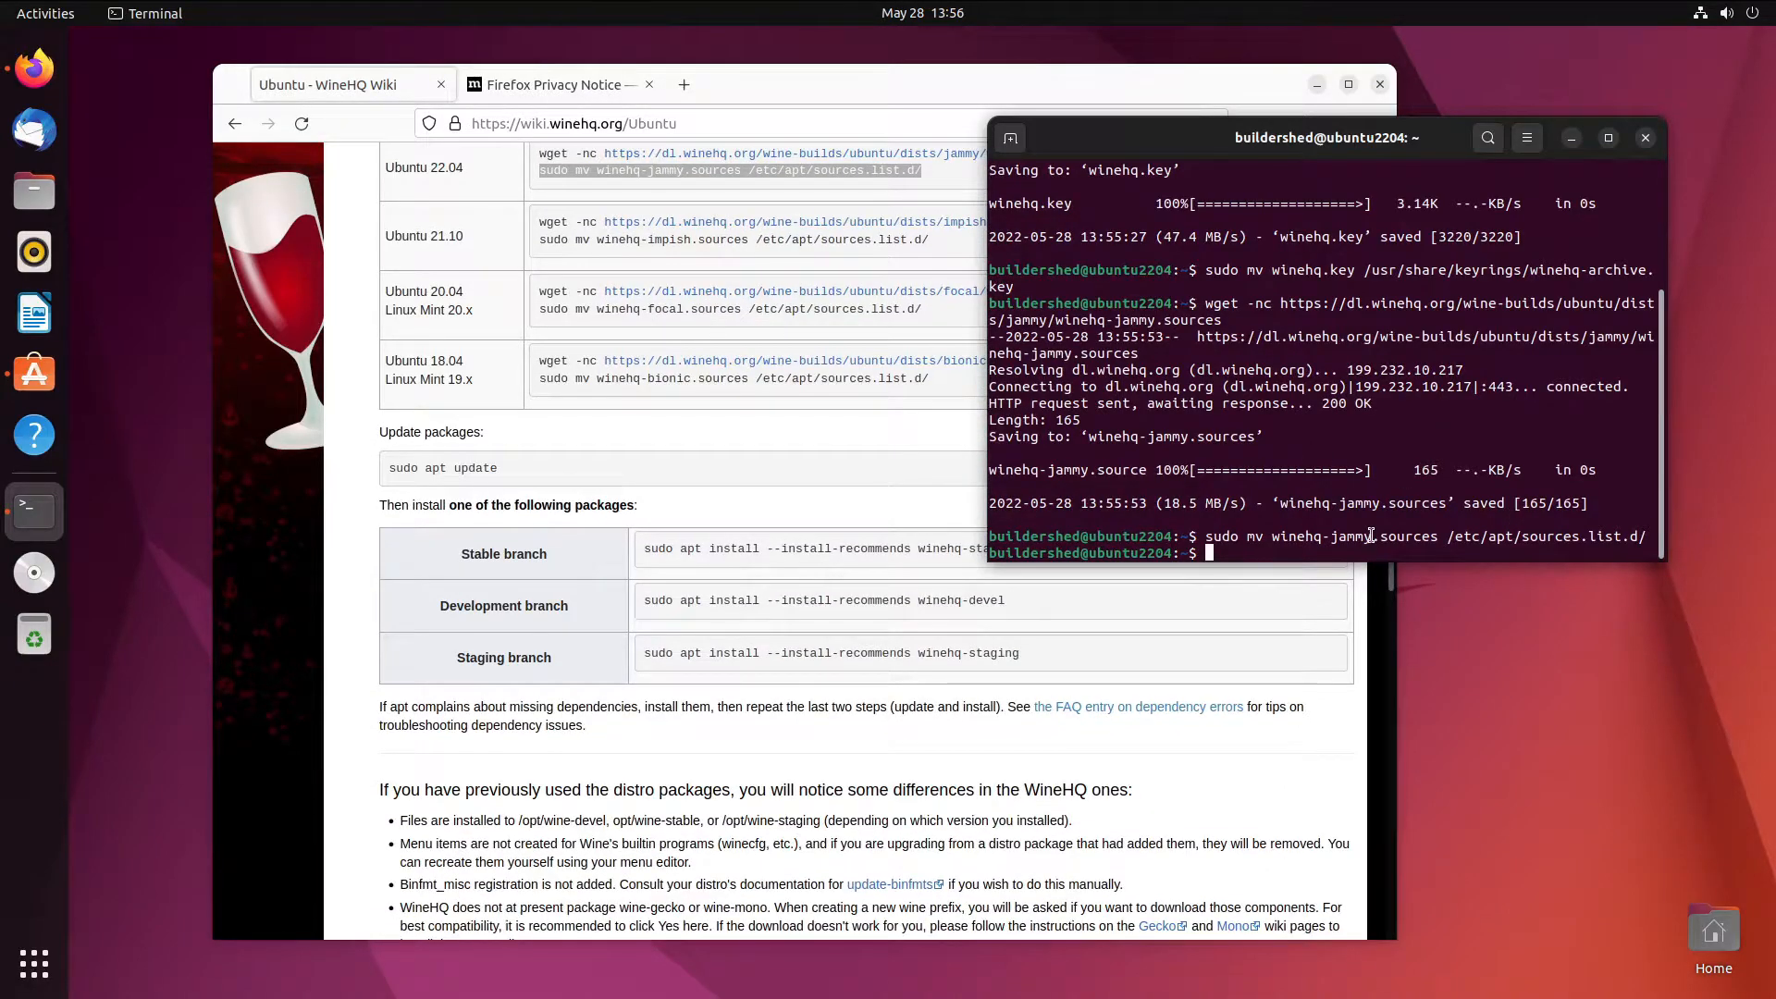
{"action": "type", "text": "sudo apt update"}
{"action": "key", "text": "Return"}
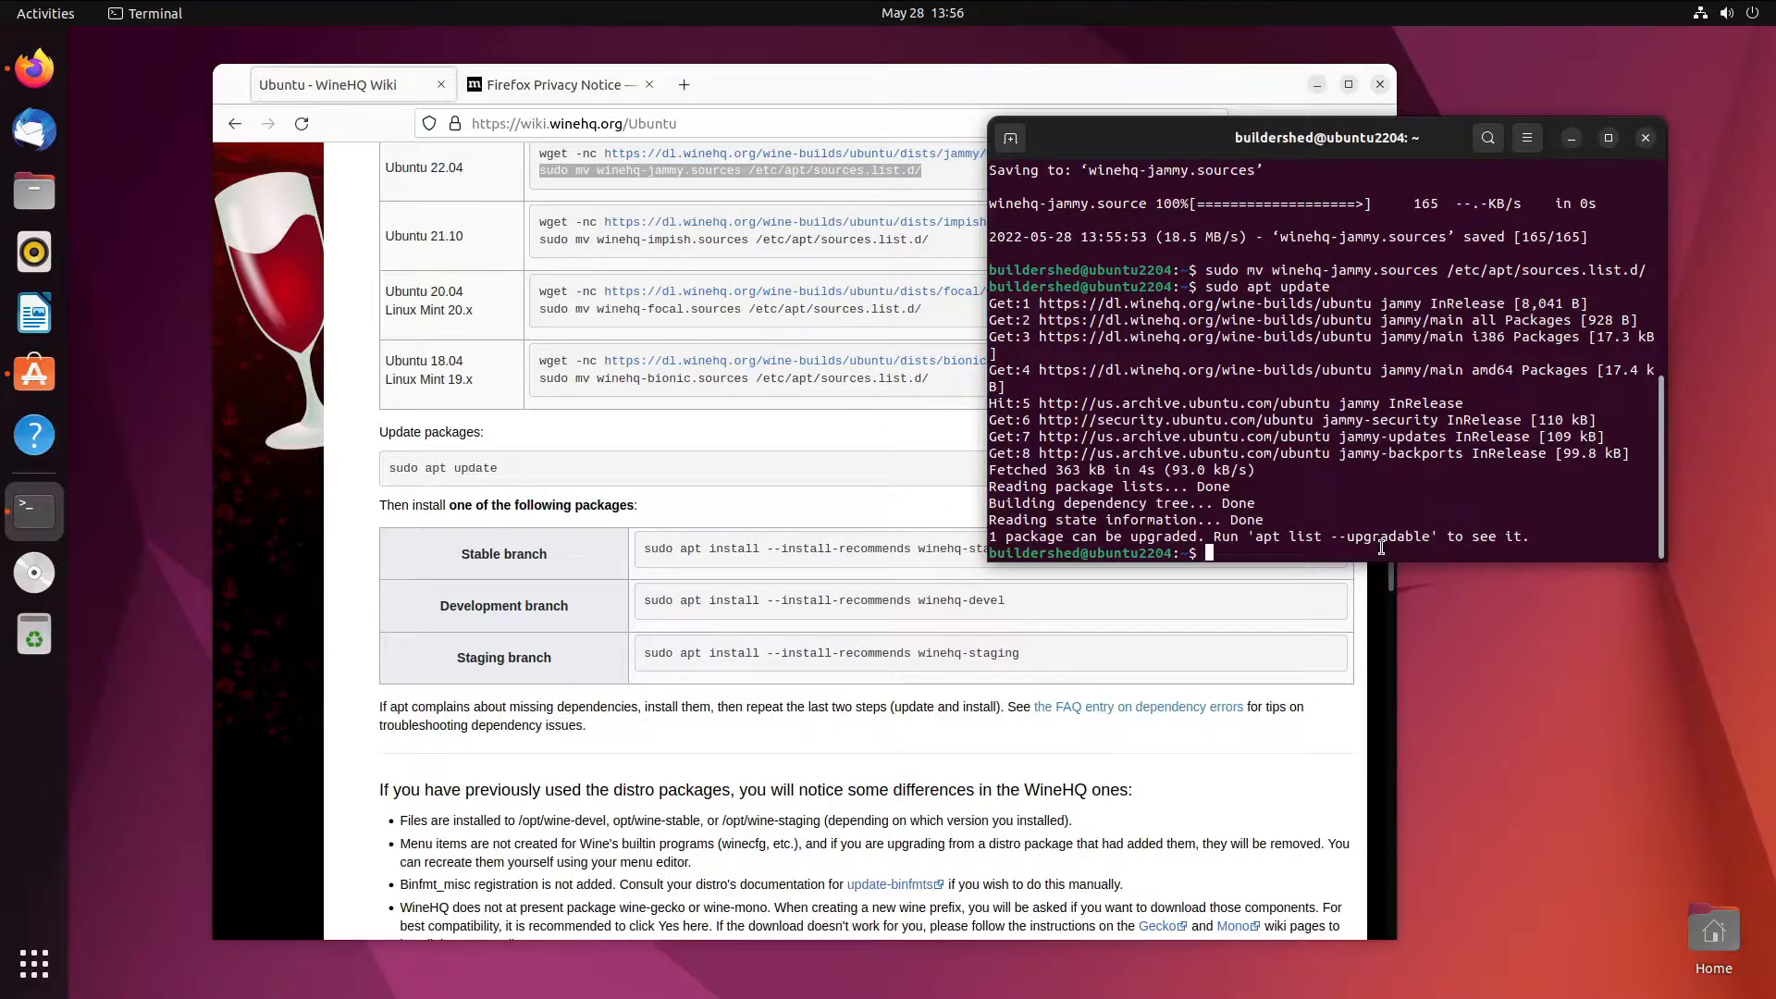
{"action": "left_click_drag", "start_coordinate": [1263, 134], "coordinate": [1014, 69]}
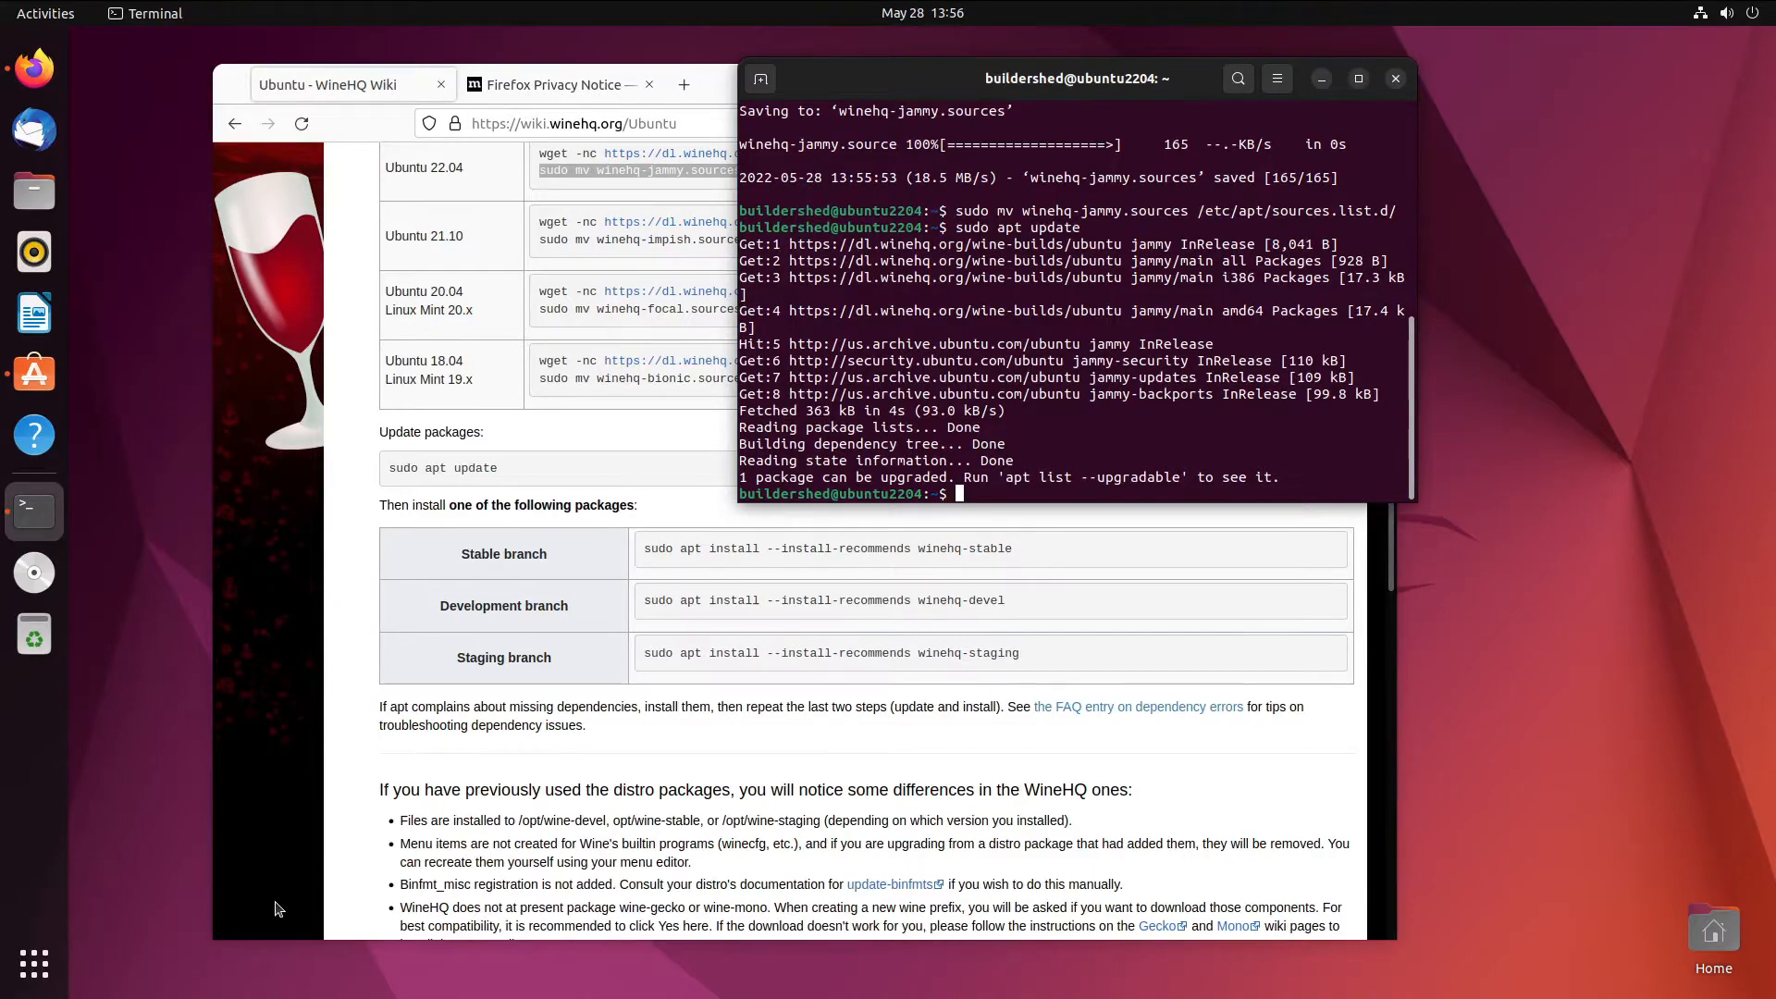
- Launch Synaptic Package Manager from the app grid and authenticate with the account password
{"action": "key", "text": "super"}
{"action": "left_click", "coordinate": [794, 402]}
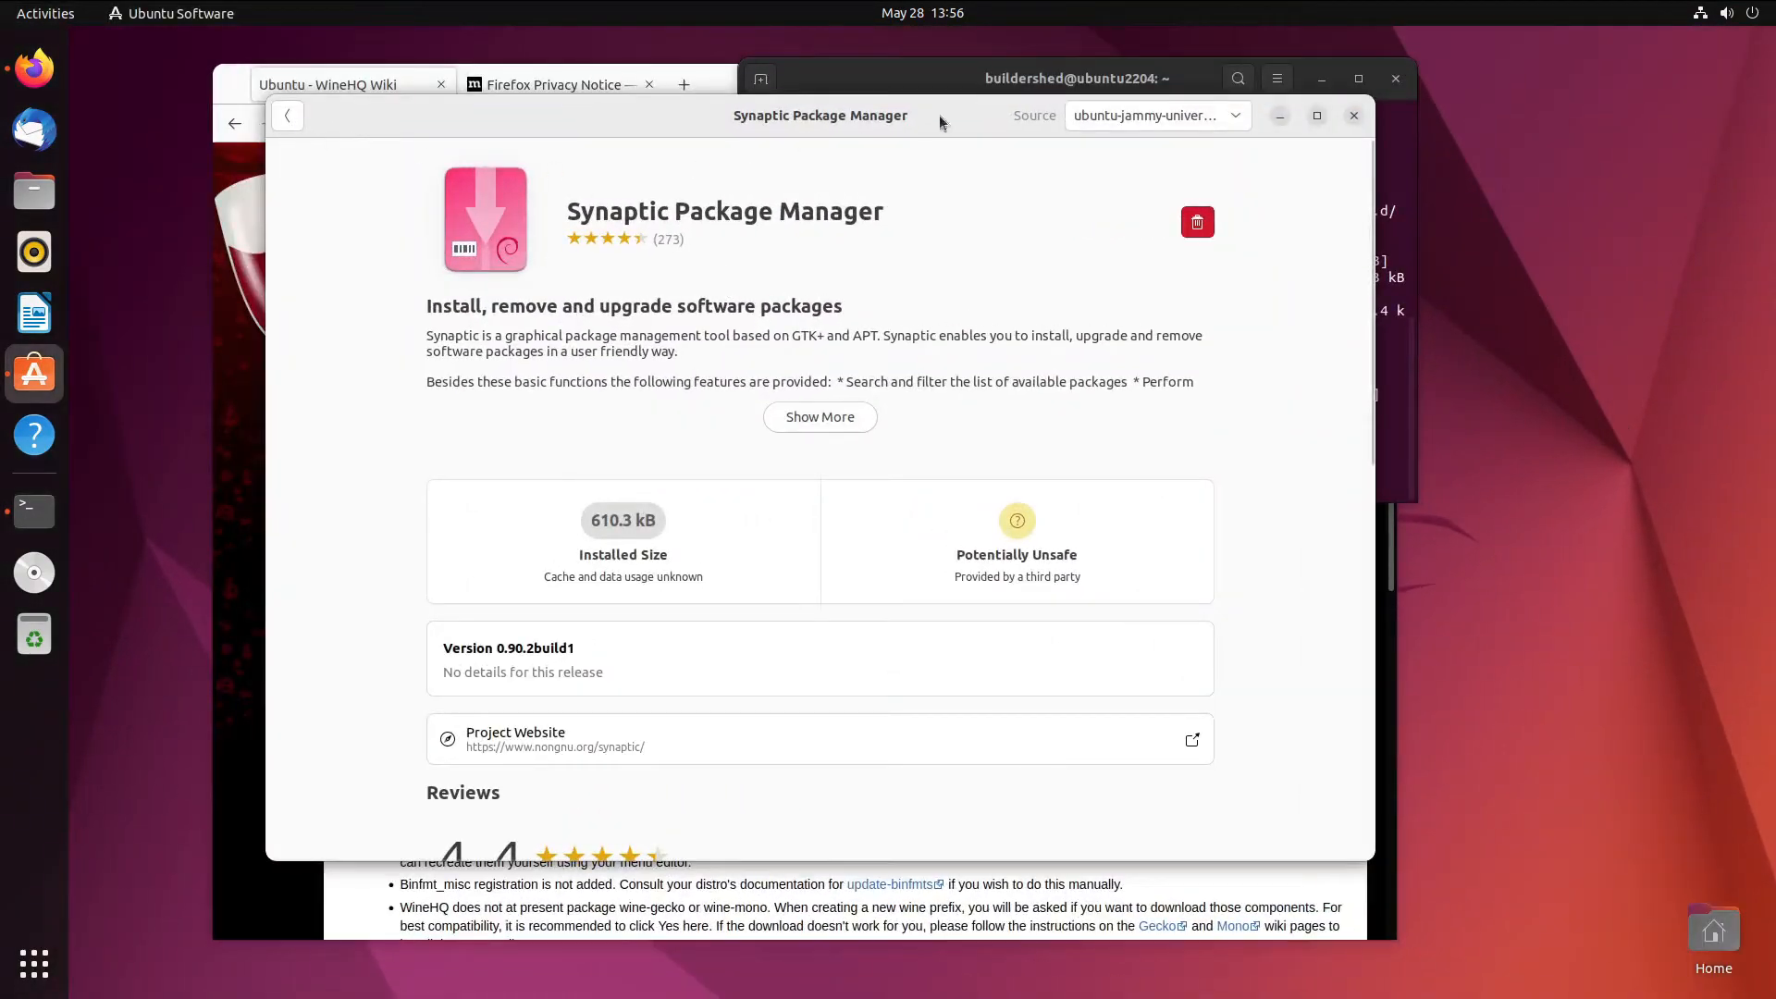
{"action": "key", "text": "super"}
{"action": "left_click", "coordinate": [953, 819]}
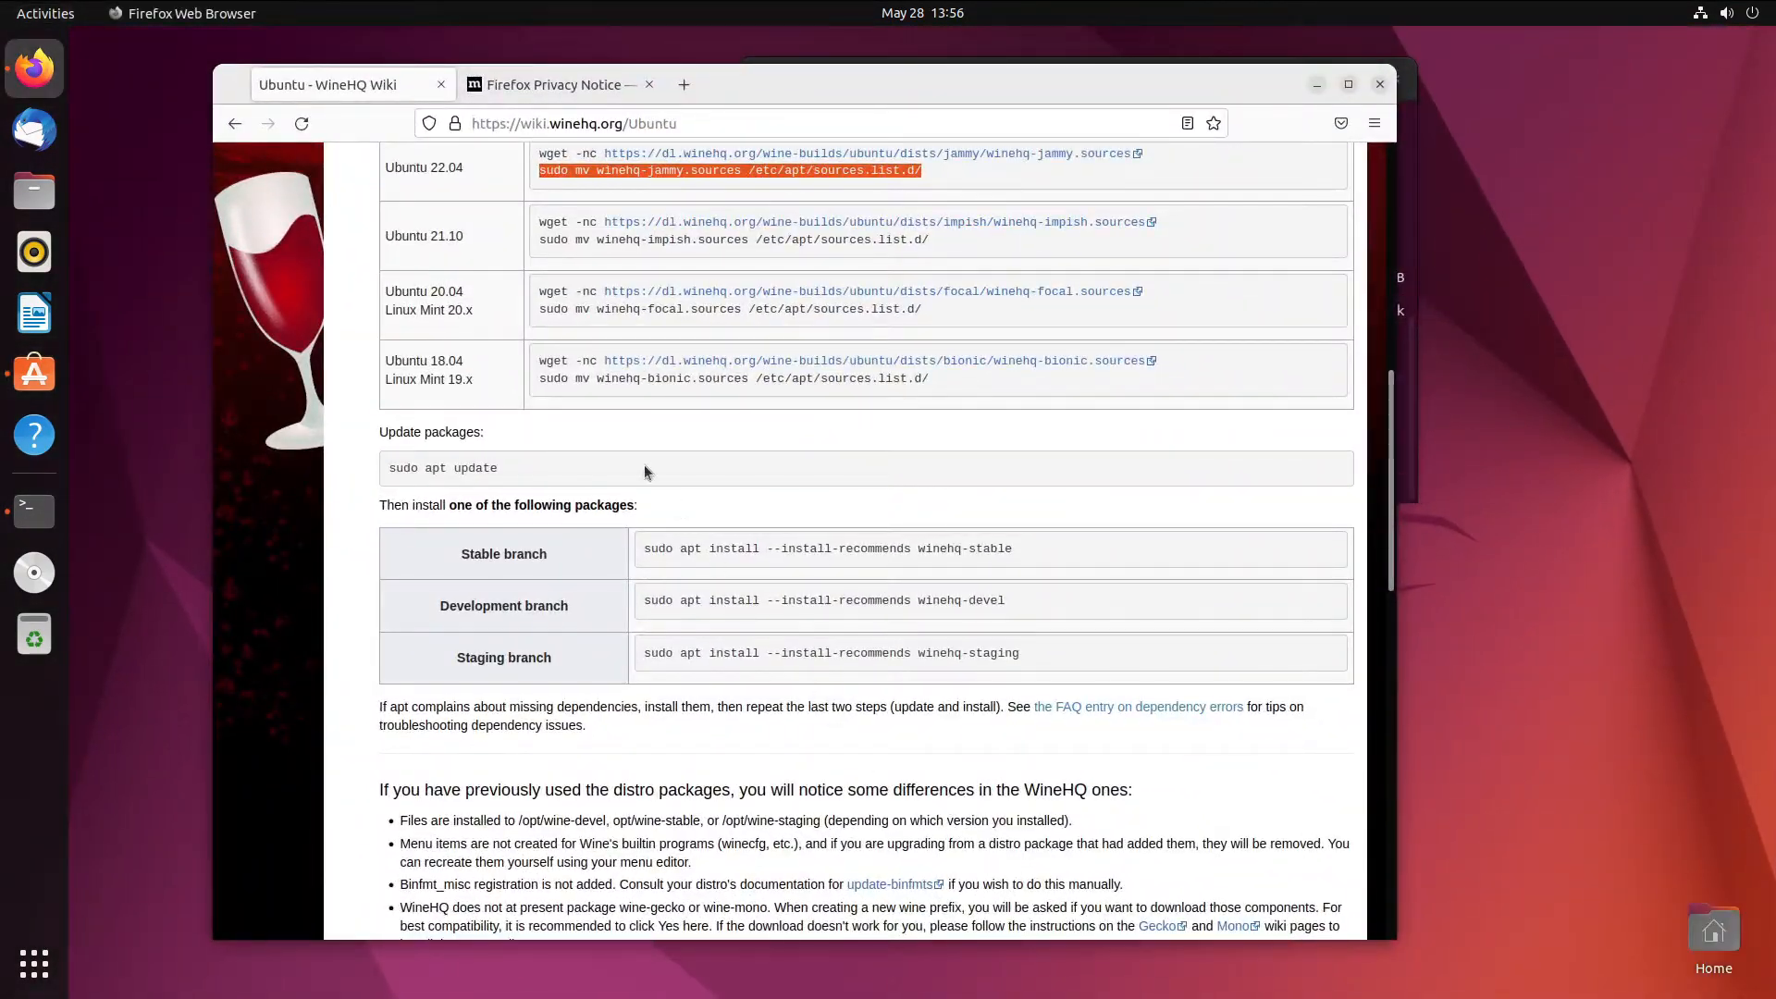
{"action": "left_click", "coordinate": [34, 963]}
{"action": "scroll", "coordinate": [1230, 704], "scroll_direction": "down", "scroll_amount": 1}
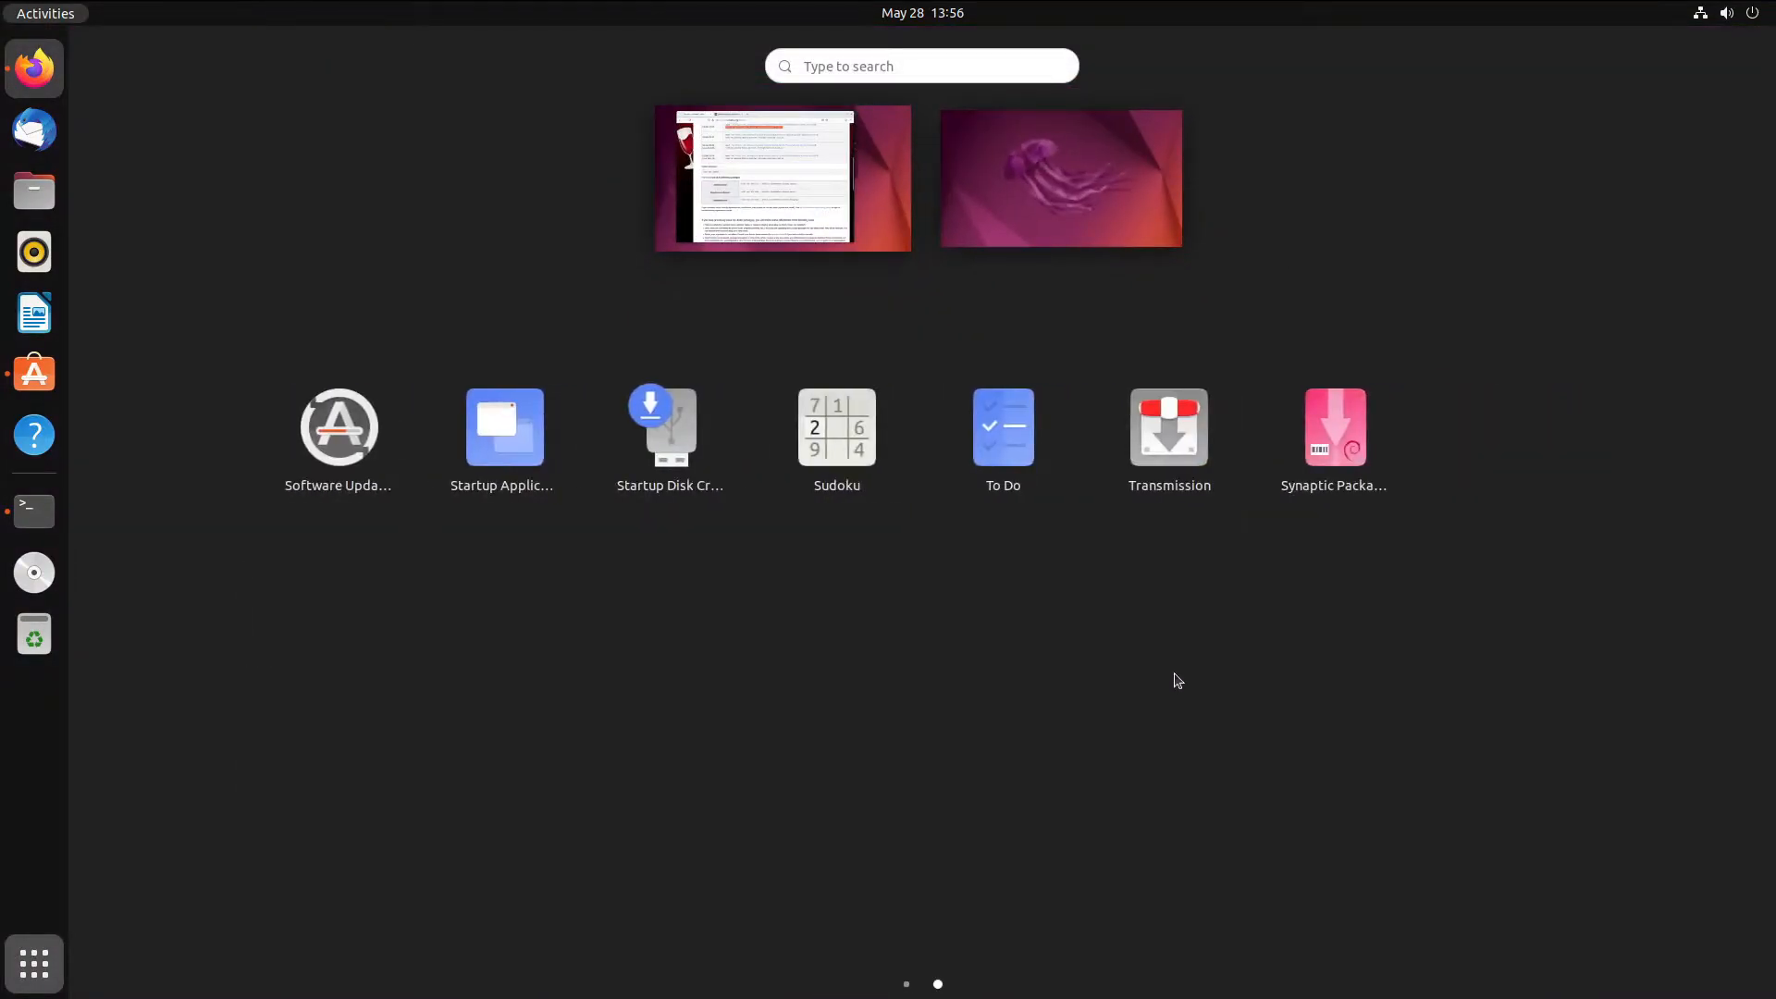
{"action": "left_click", "coordinate": [1336, 433]}
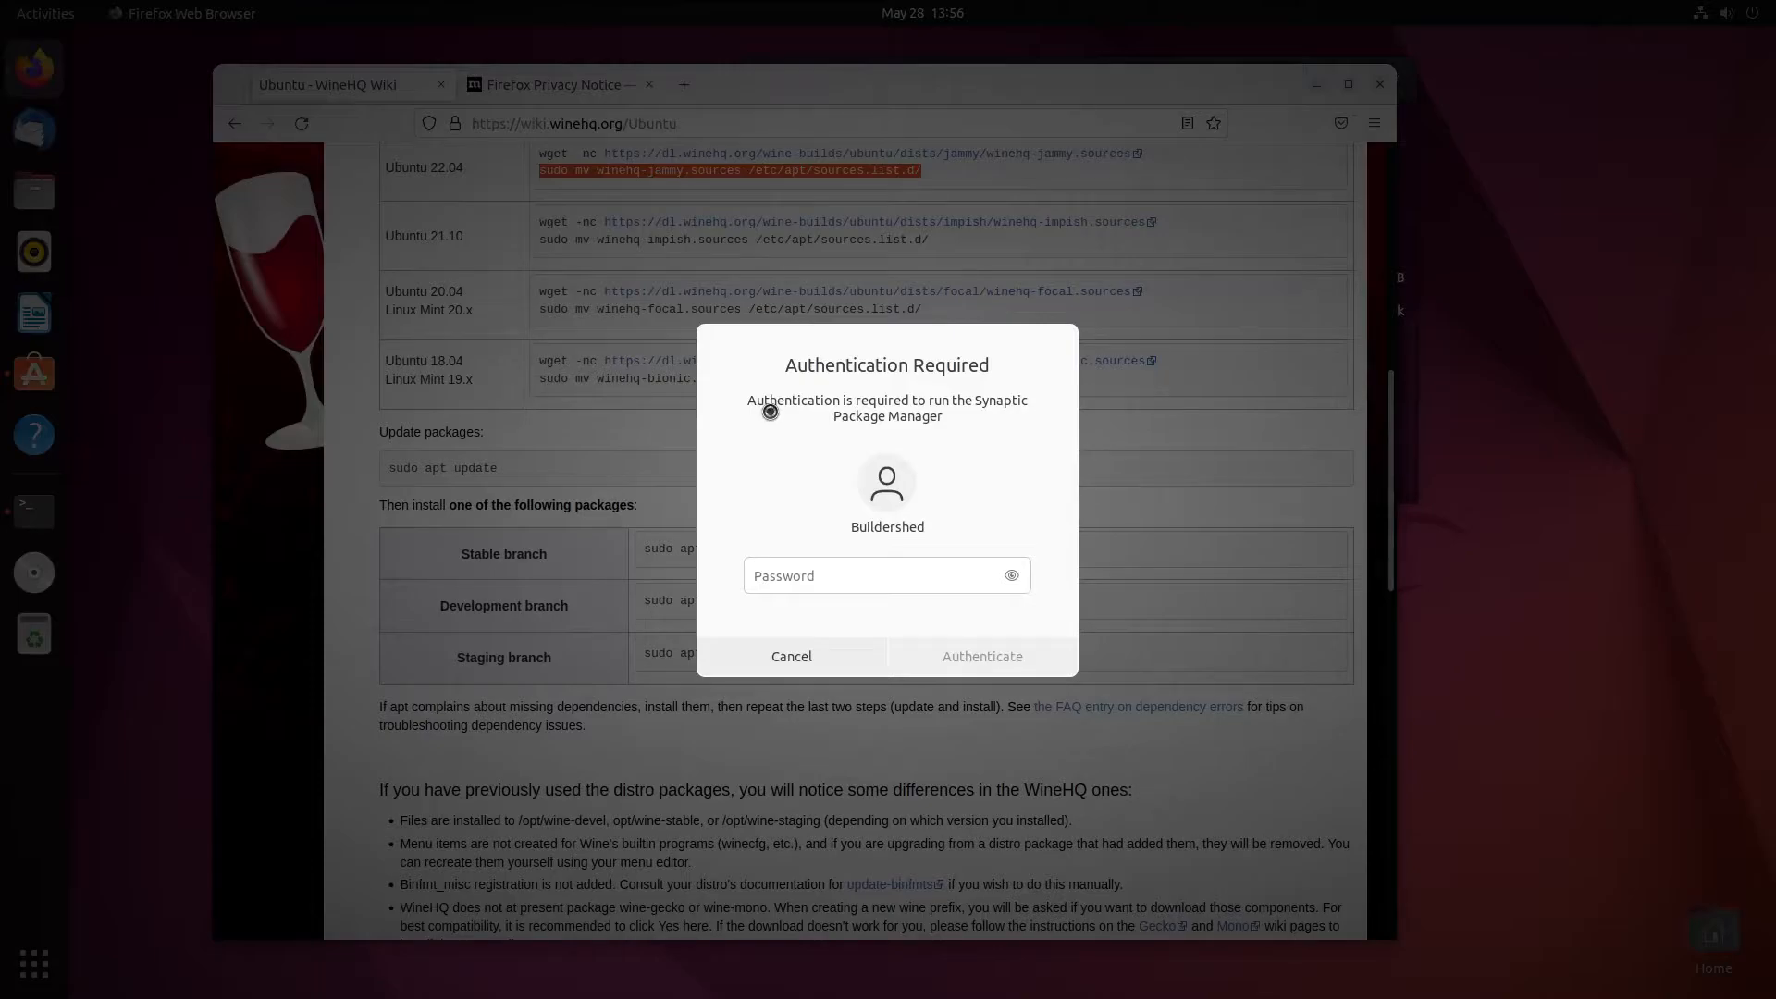
{"action": "left_click", "coordinate": [839, 574]}
{"action": "type", "text": "************"}
{"action": "key", "text": "Return"}
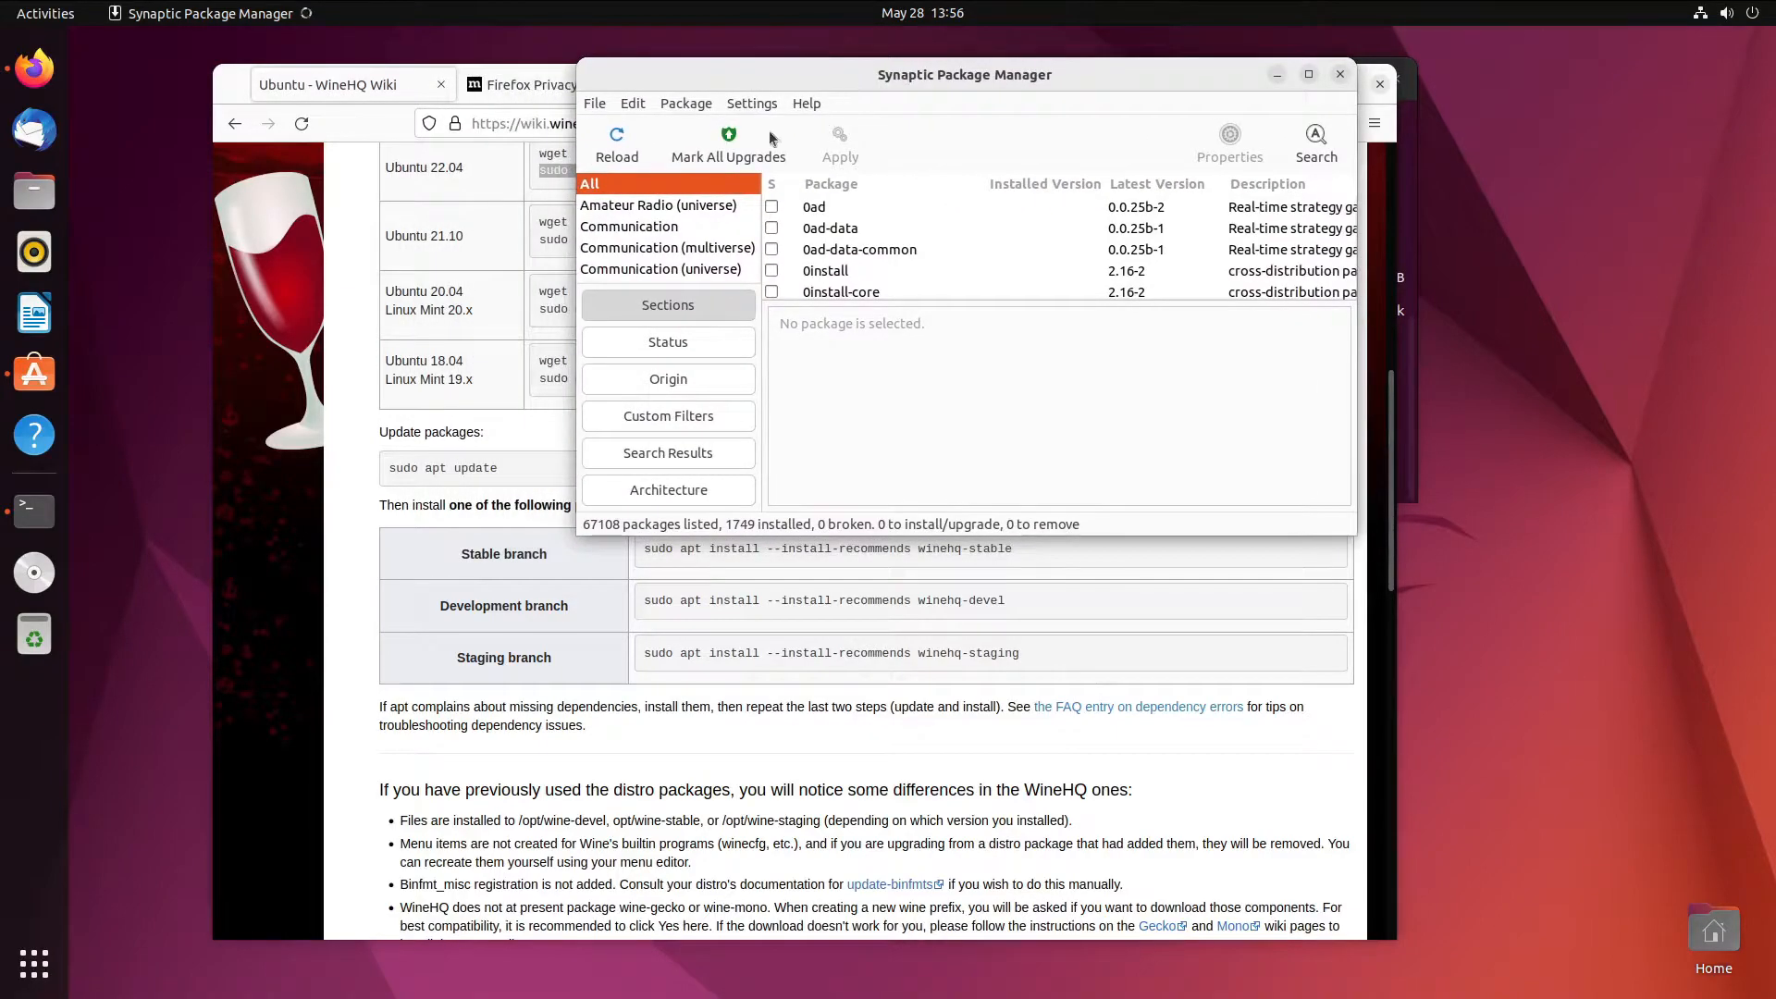
- Search Synaptic for 'wine' and look at a wine package's description
{"action": "left_click", "coordinate": [1315, 144]}
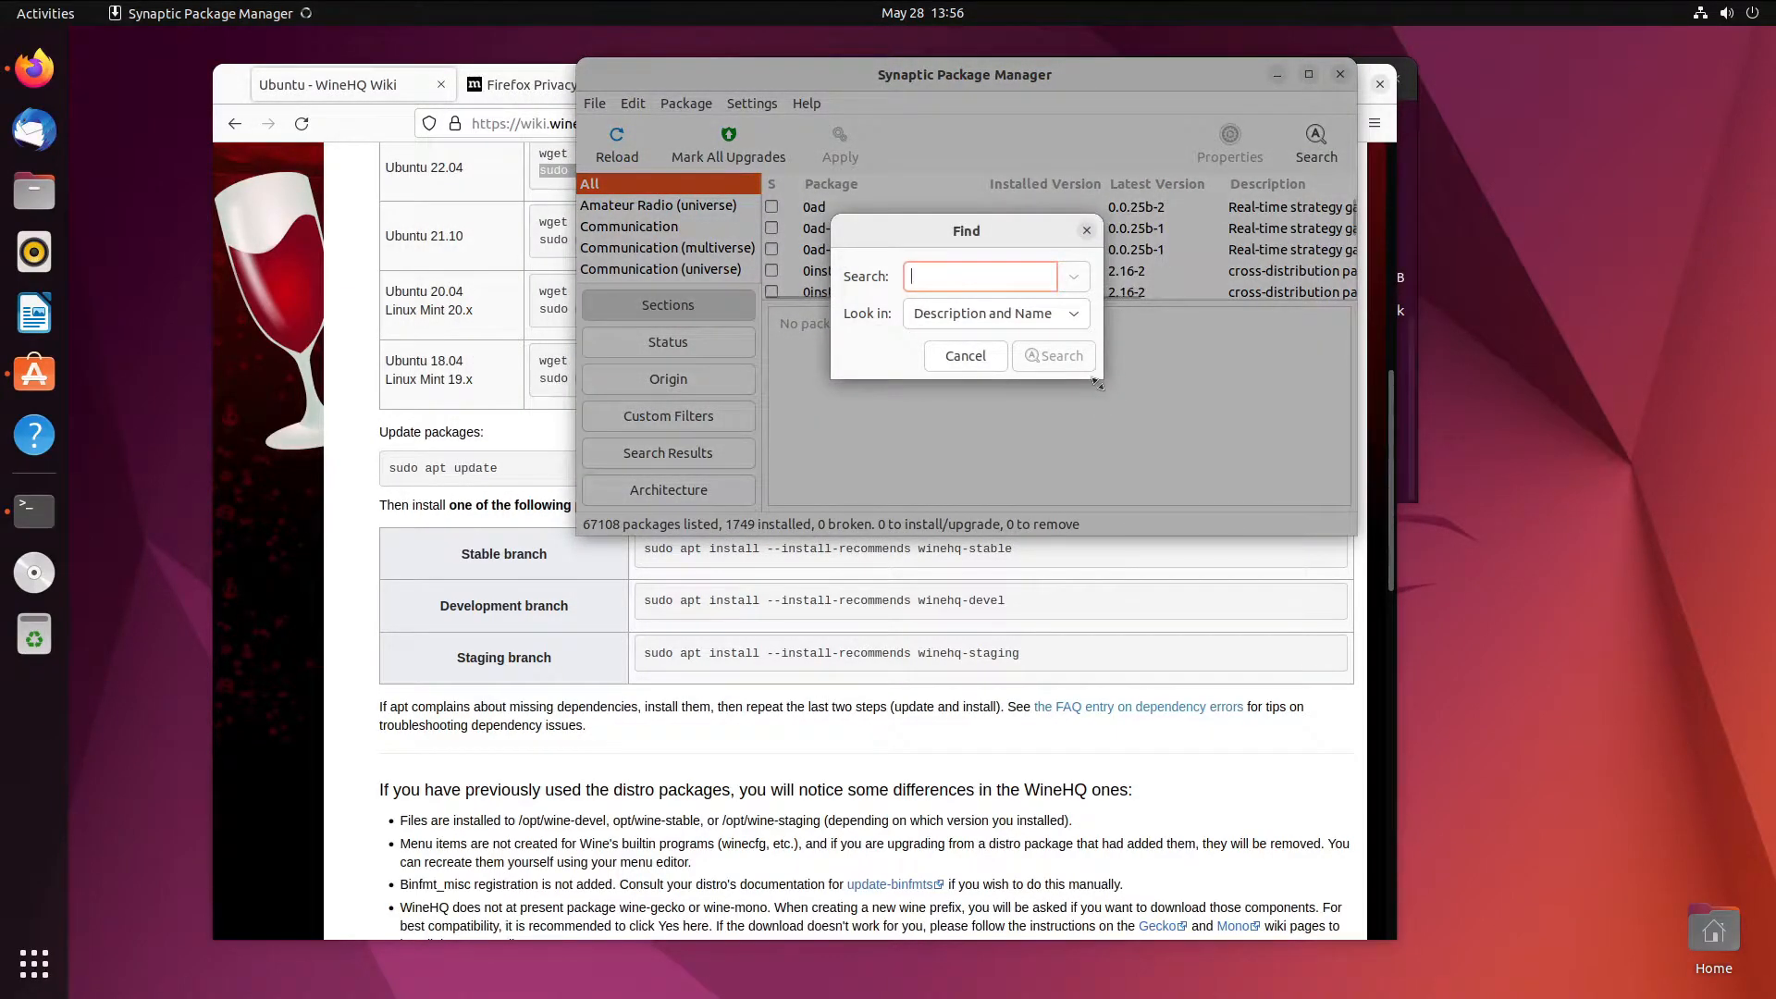
{"action": "type", "text": "wine"}
{"action": "key", "text": "Return"}
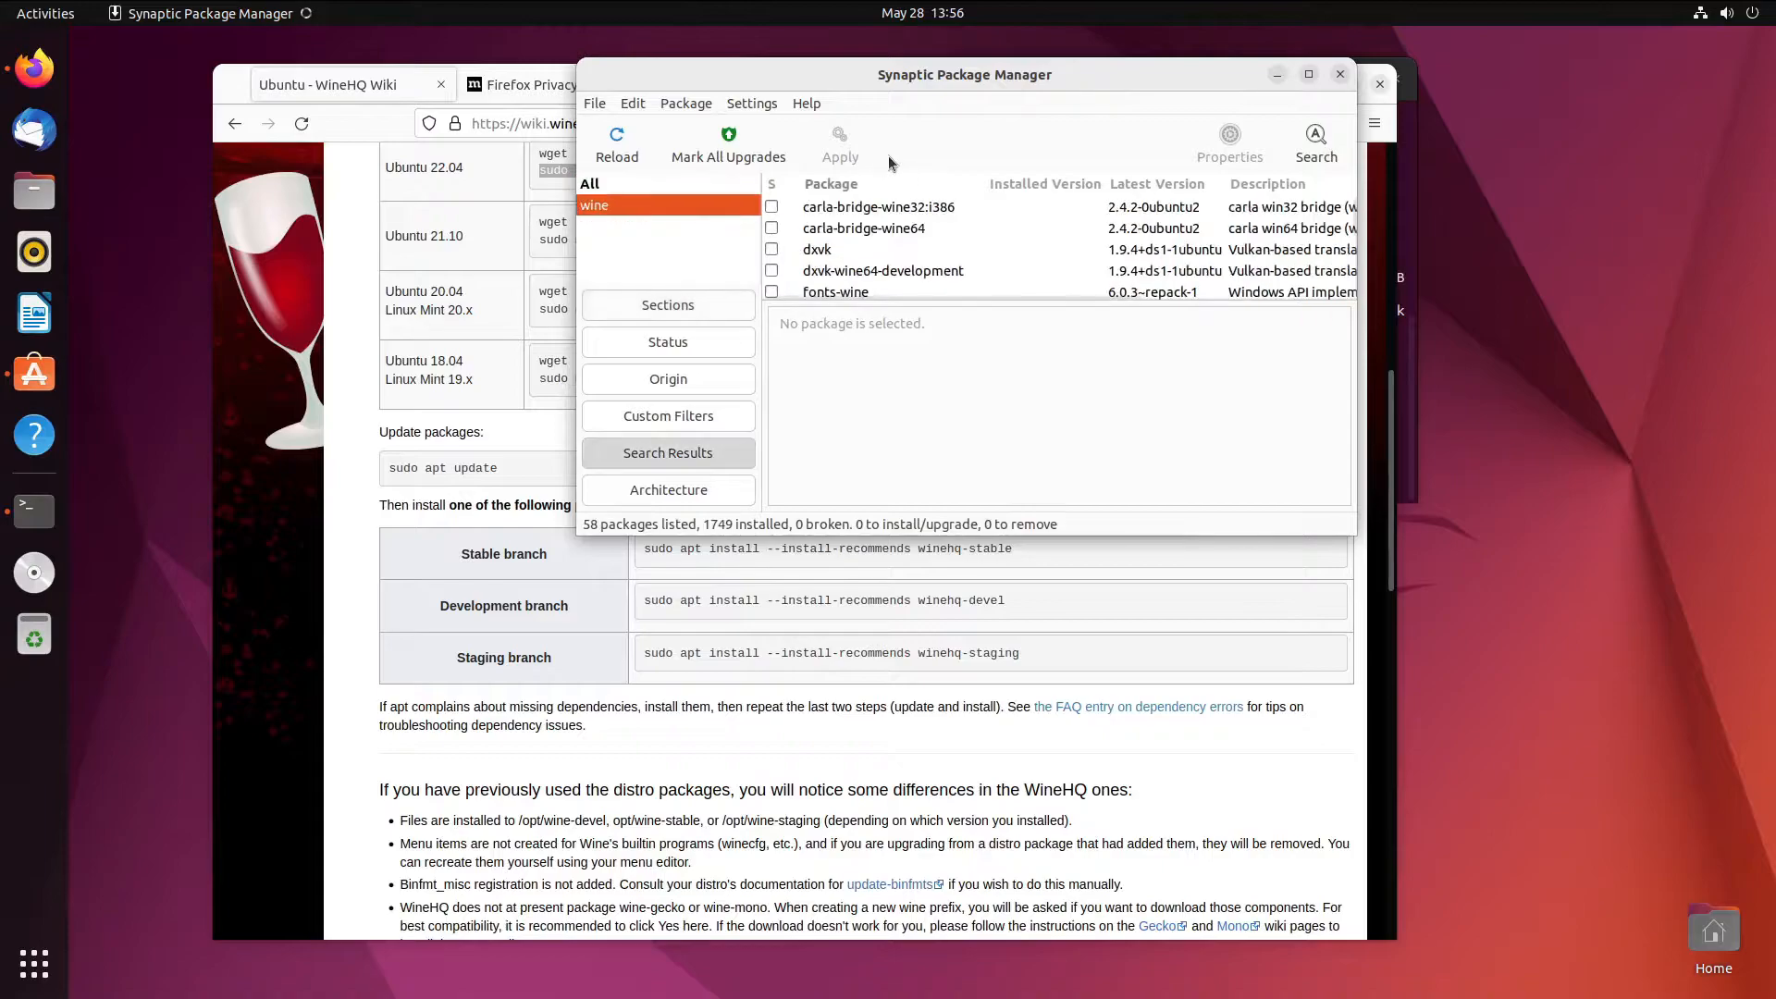
{"action": "left_click", "coordinate": [914, 270]}
{"action": "scroll", "coordinate": [913, 265], "scroll_direction": "down", "scroll_amount": 3}
{"action": "scroll", "coordinate": [913, 258], "scroll_direction": "down", "scroll_amount": 2}
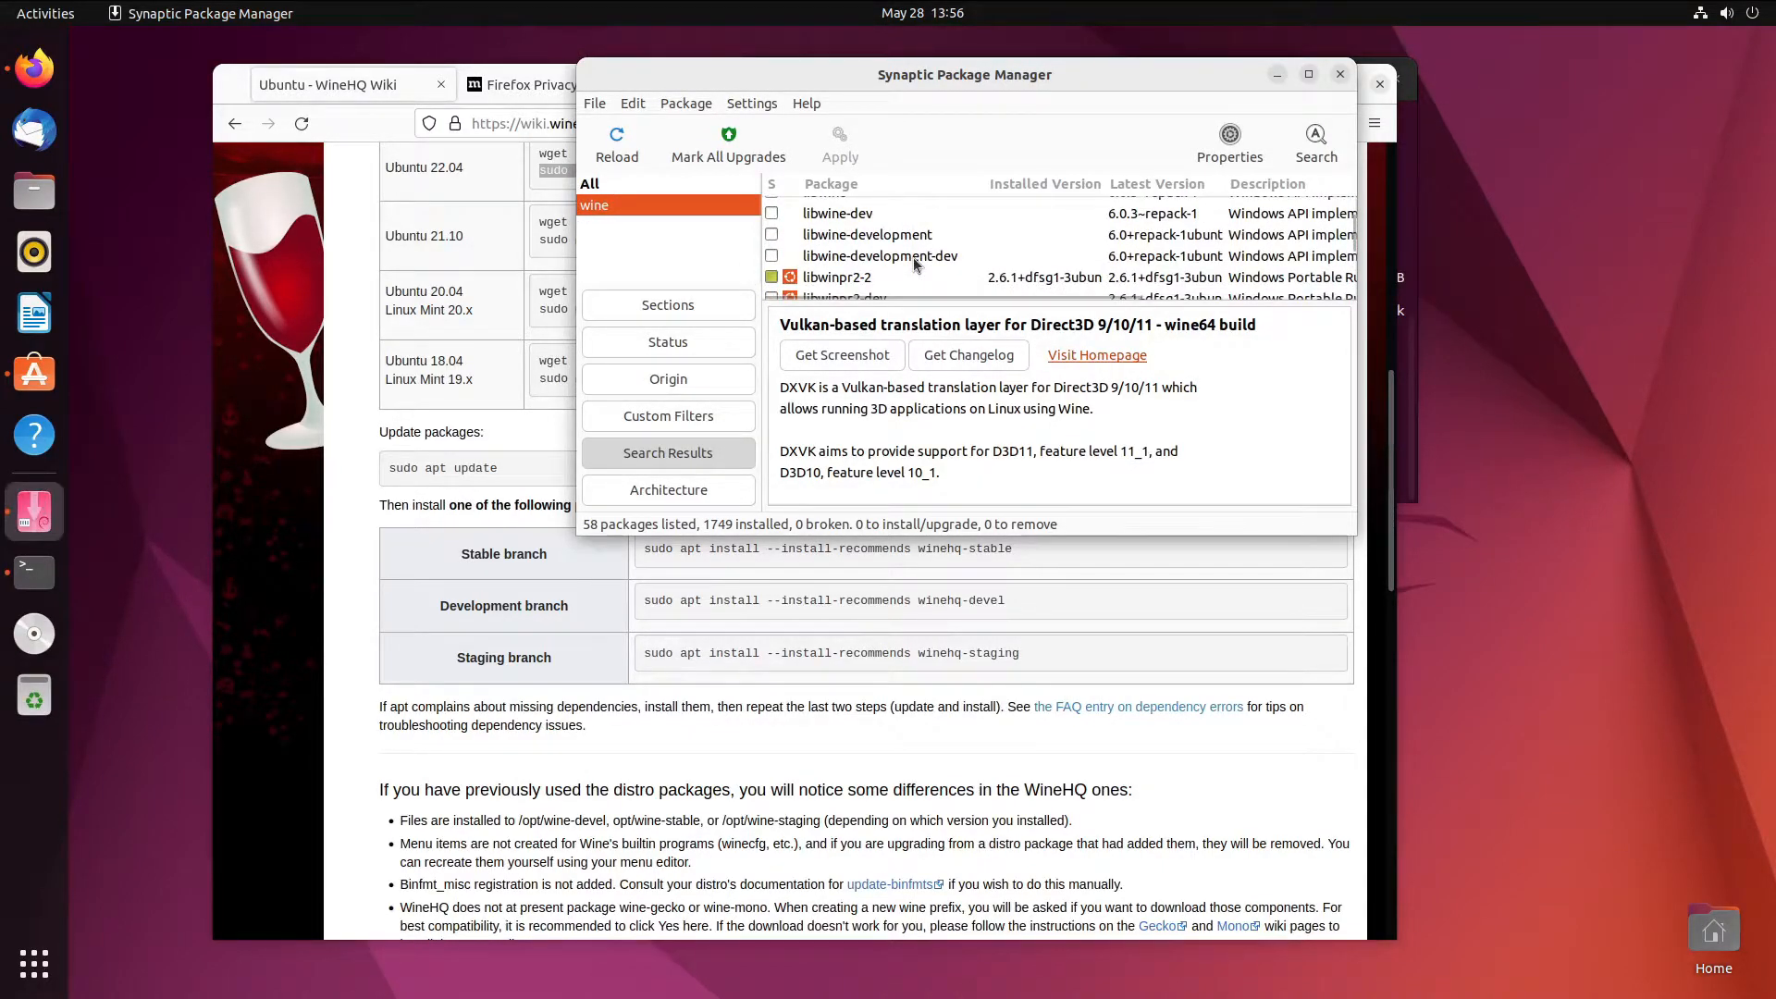
- Search 'winehq-' and mark winehq-staging for installation, accepting its additional required packages
{"action": "left_click", "coordinate": [1313, 146]}
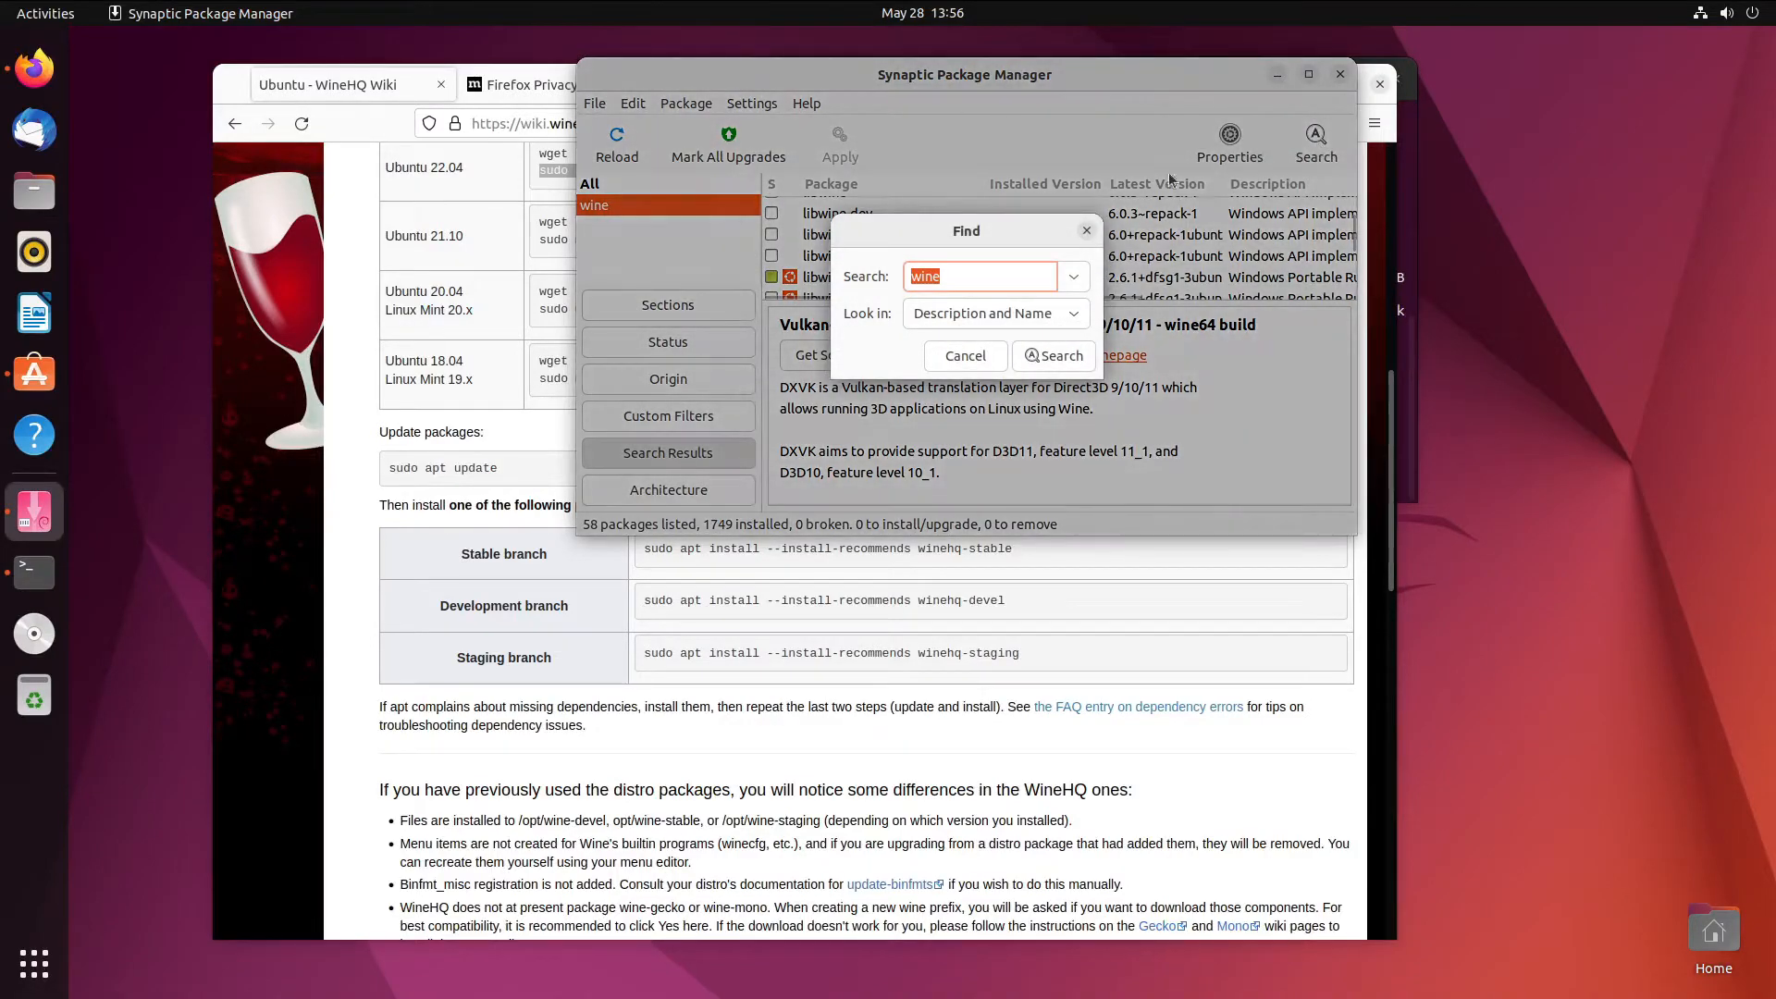
{"action": "type", "text": "winehq-stag"}
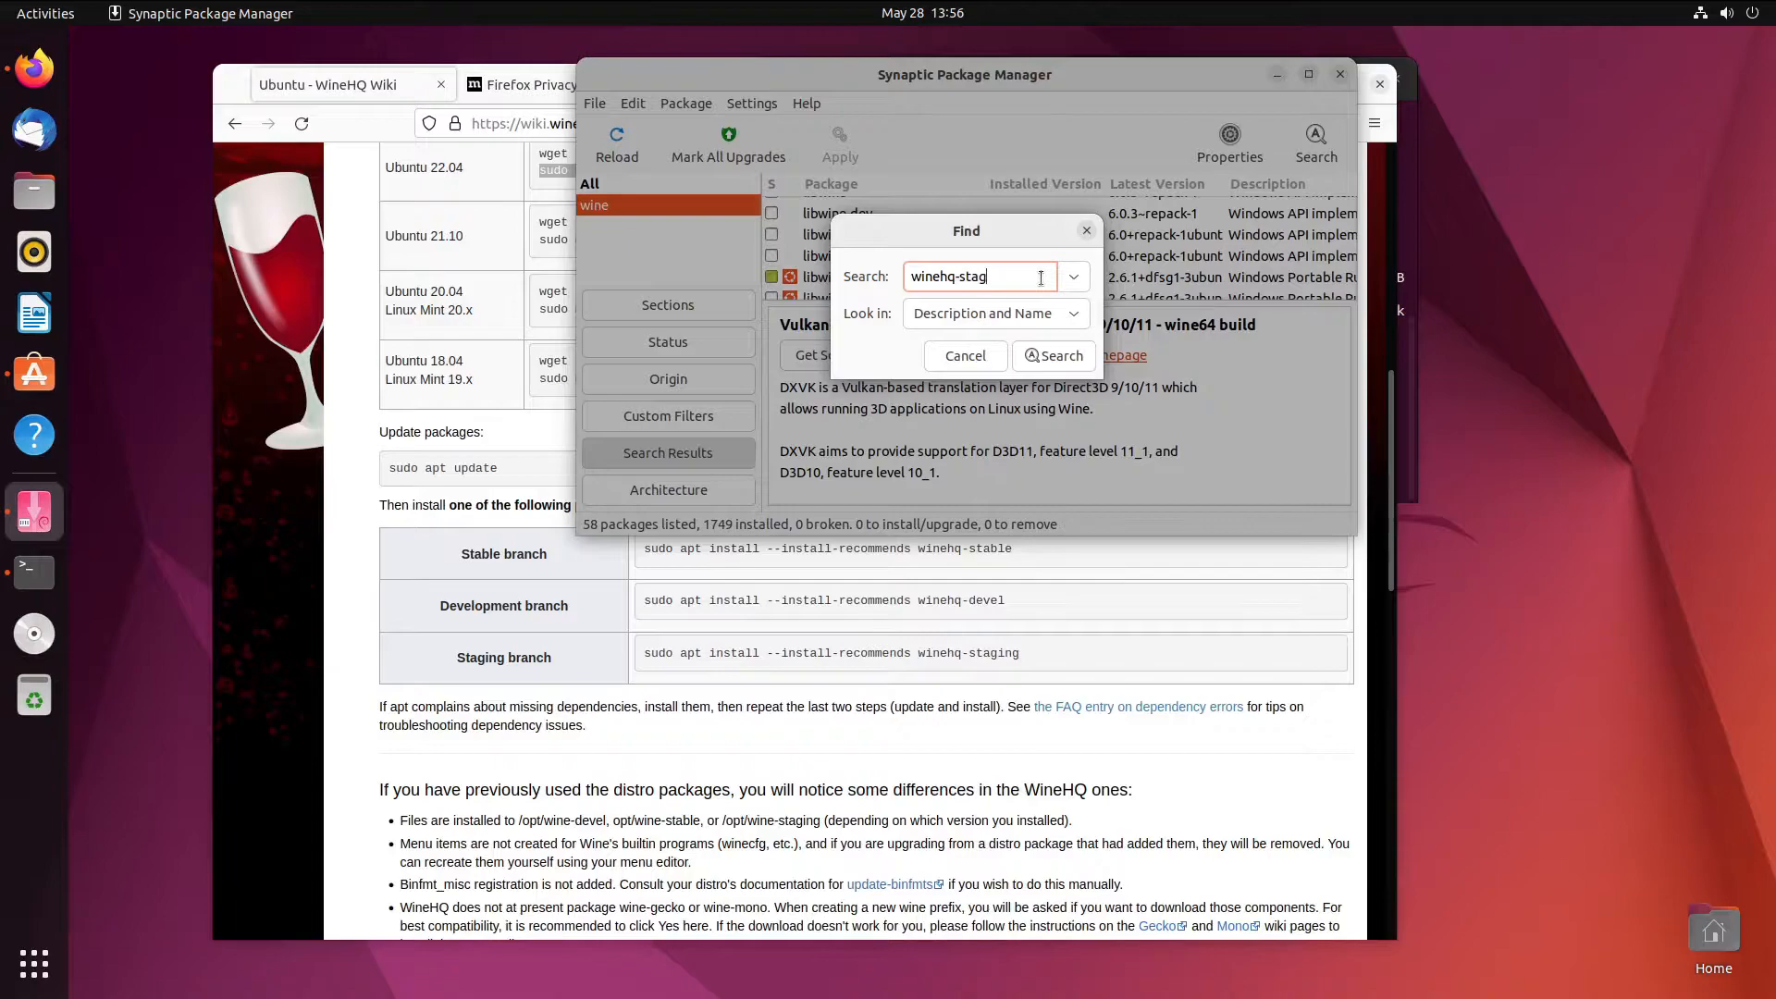
{"action": "key", "text": "Return"}
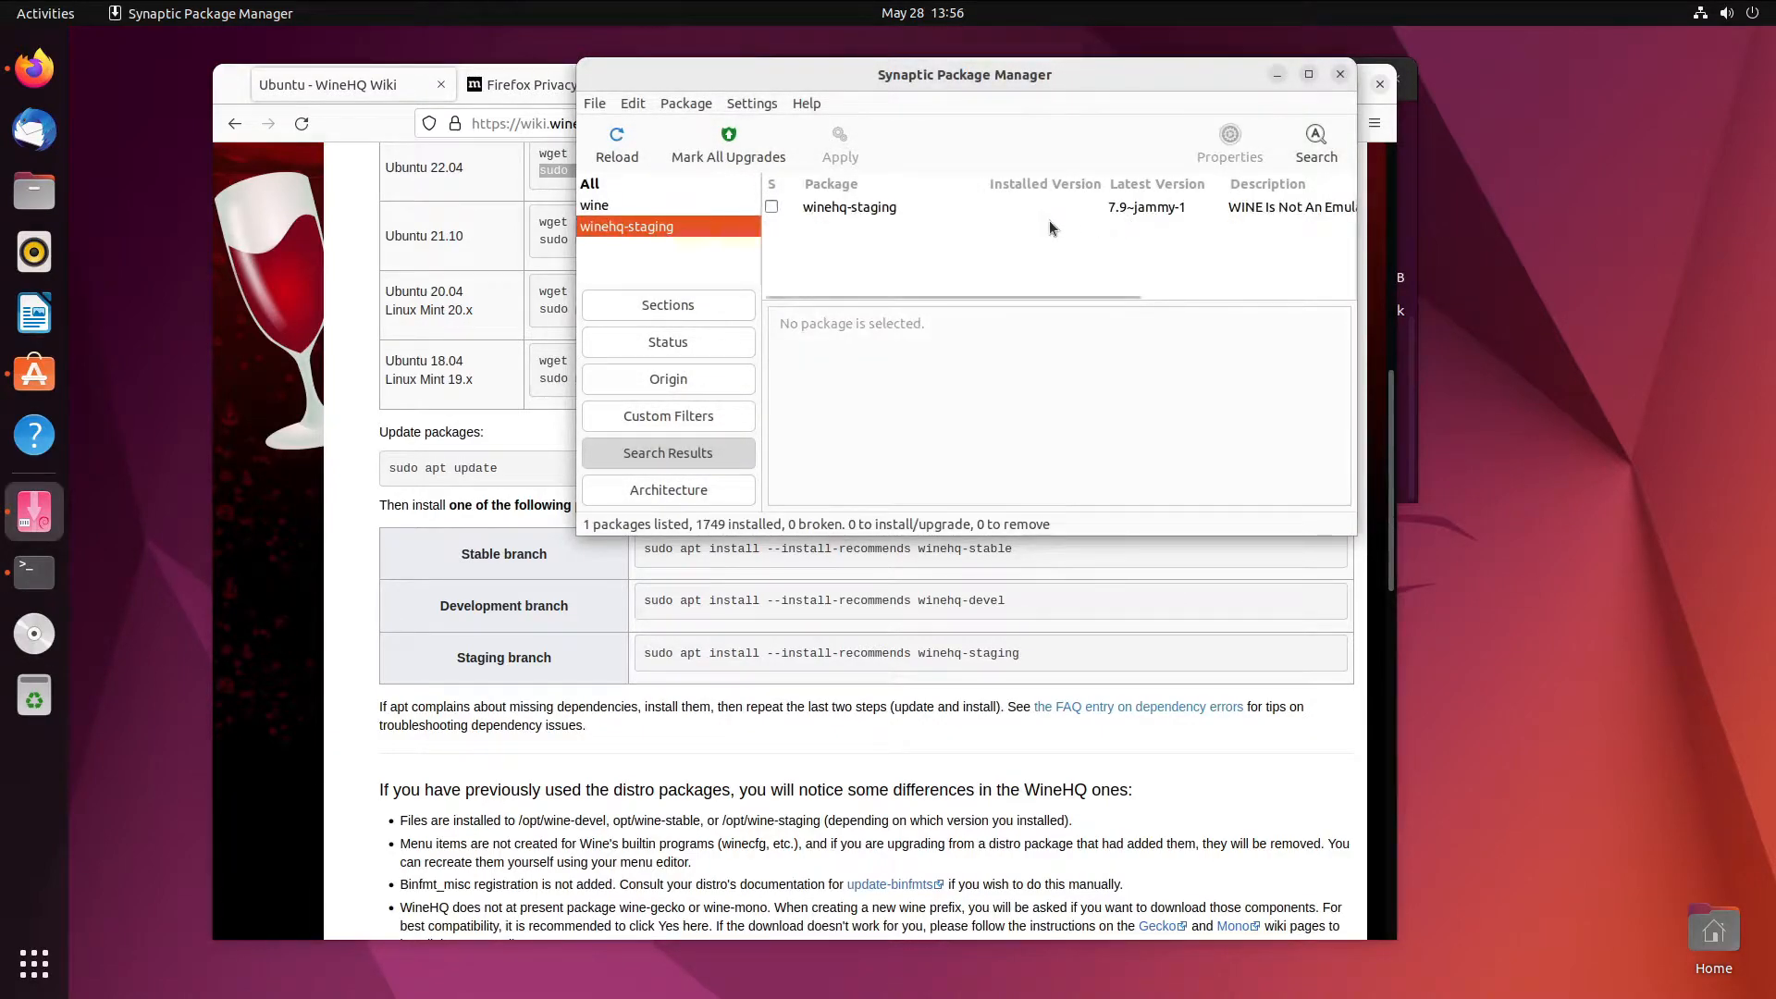
{"action": "left_click", "coordinate": [996, 209]}
{"action": "right_click", "coordinate": [995, 209]}
{"action": "left_click", "coordinate": [1002, 258]}
{"action": "scroll", "coordinate": [986, 373], "scroll_direction": "down", "scroll_amount": 10}
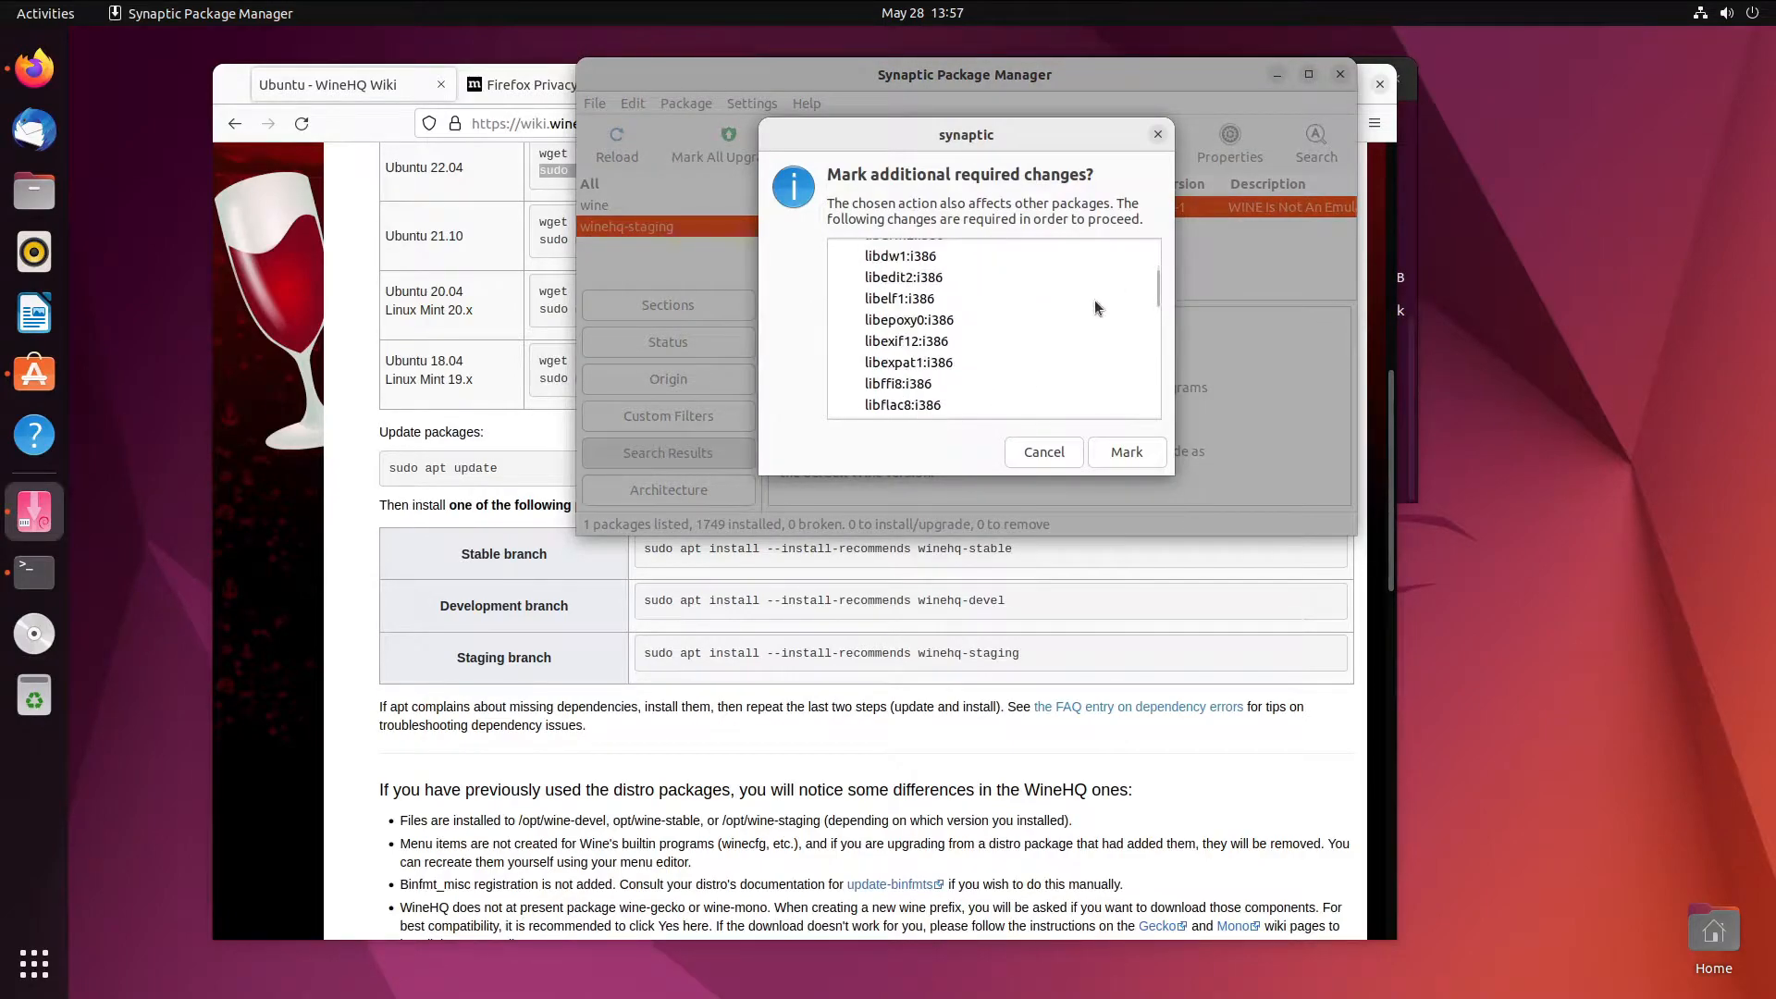
{"action": "left_click_drag", "start_coordinate": [1152, 303], "coordinate": [1154, 399]}
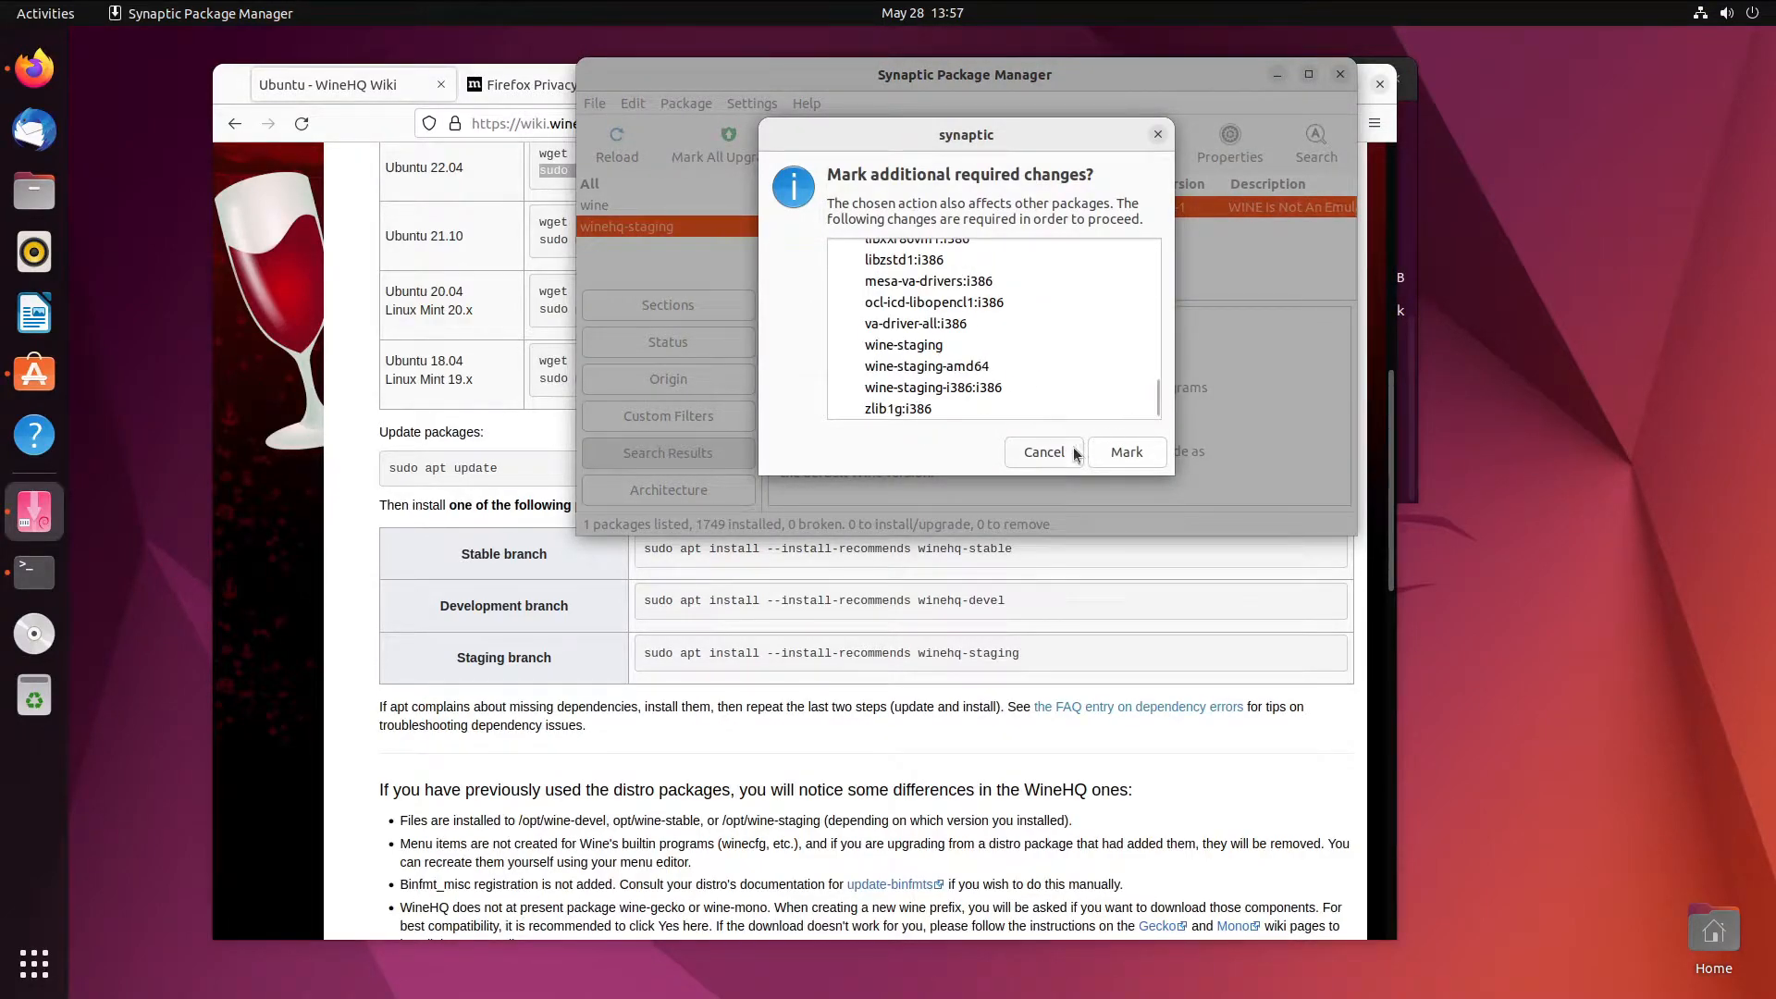
{"action": "left_click", "coordinate": [1124, 454]}
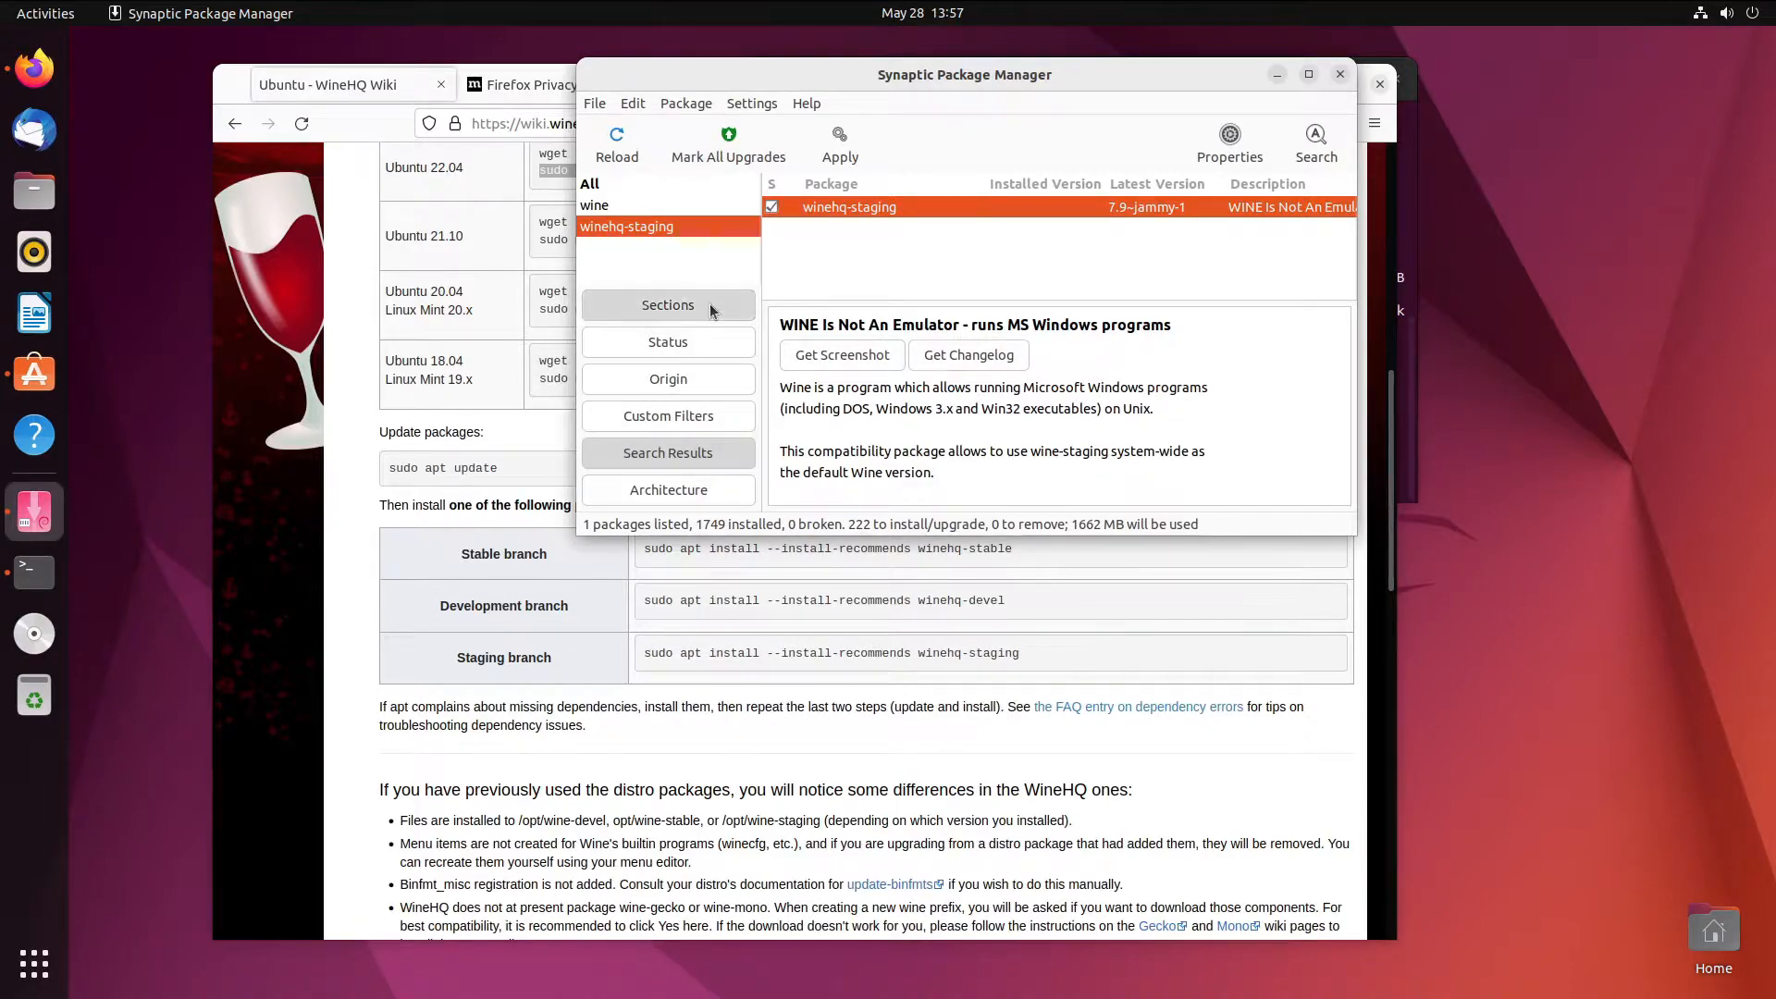
- Quit Synaptic, discarding the marked changes
{"action": "left_click", "coordinate": [748, 407]}
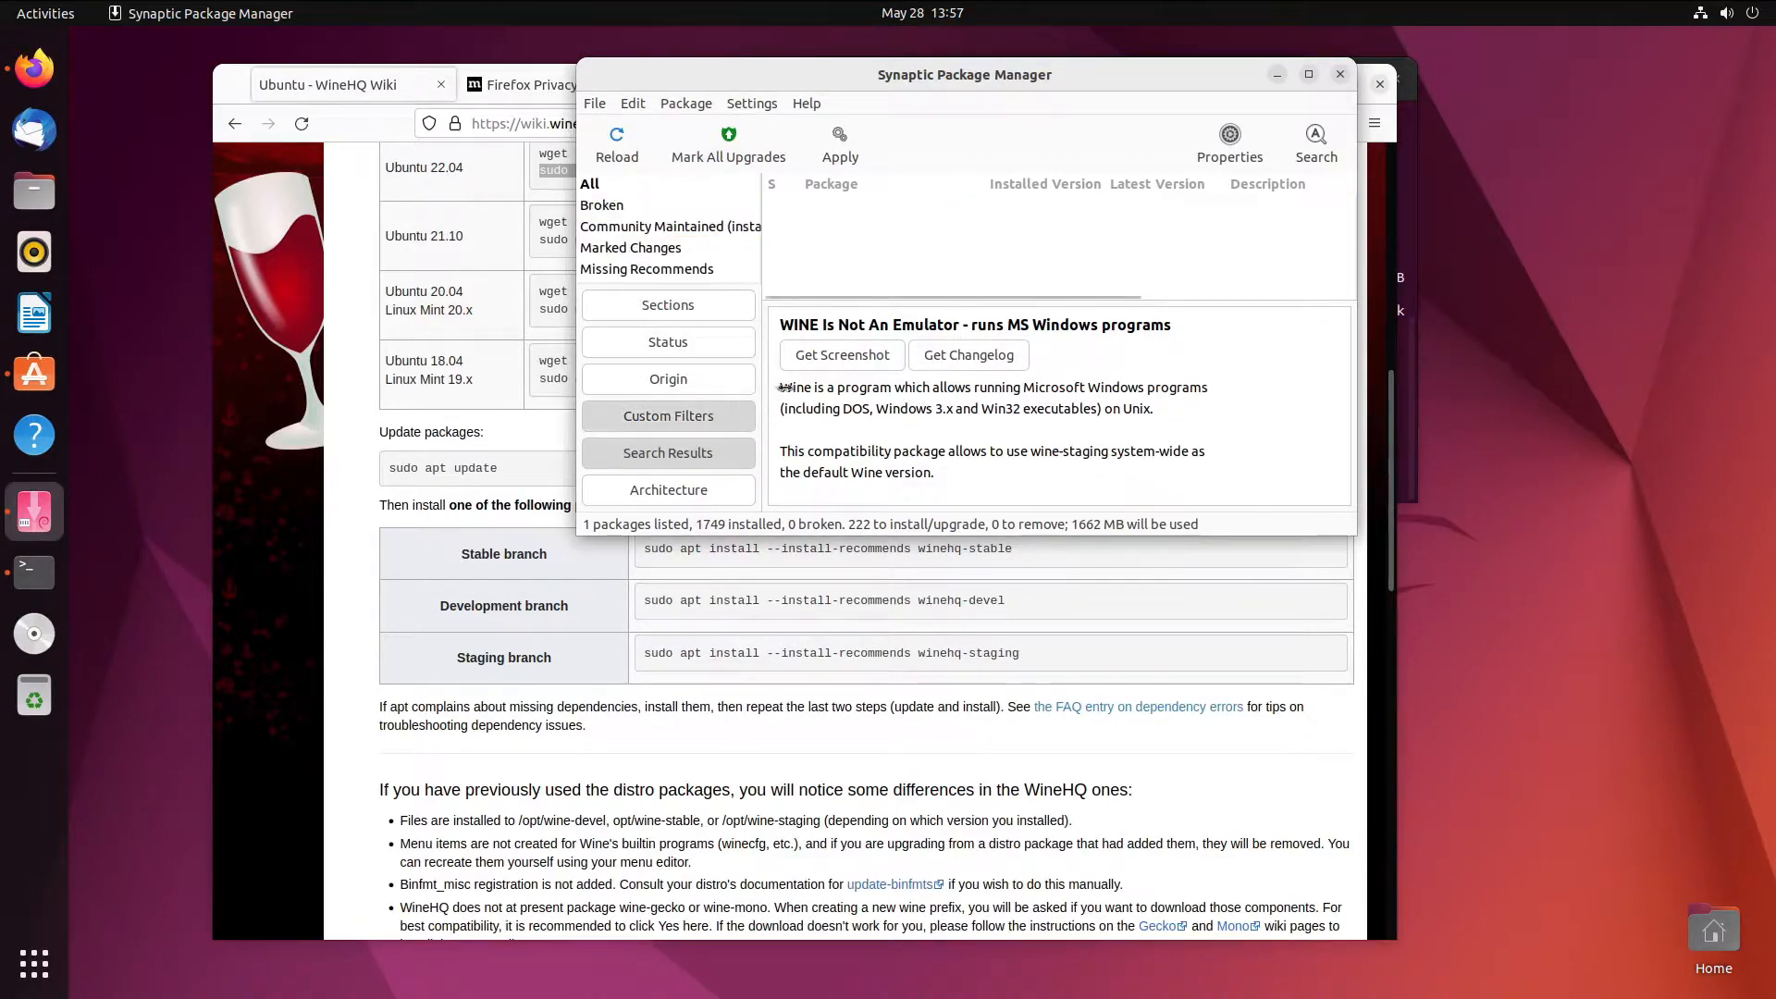
{"action": "left_click", "coordinate": [1340, 74]}
{"action": "left_click", "coordinate": [1293, 378]}
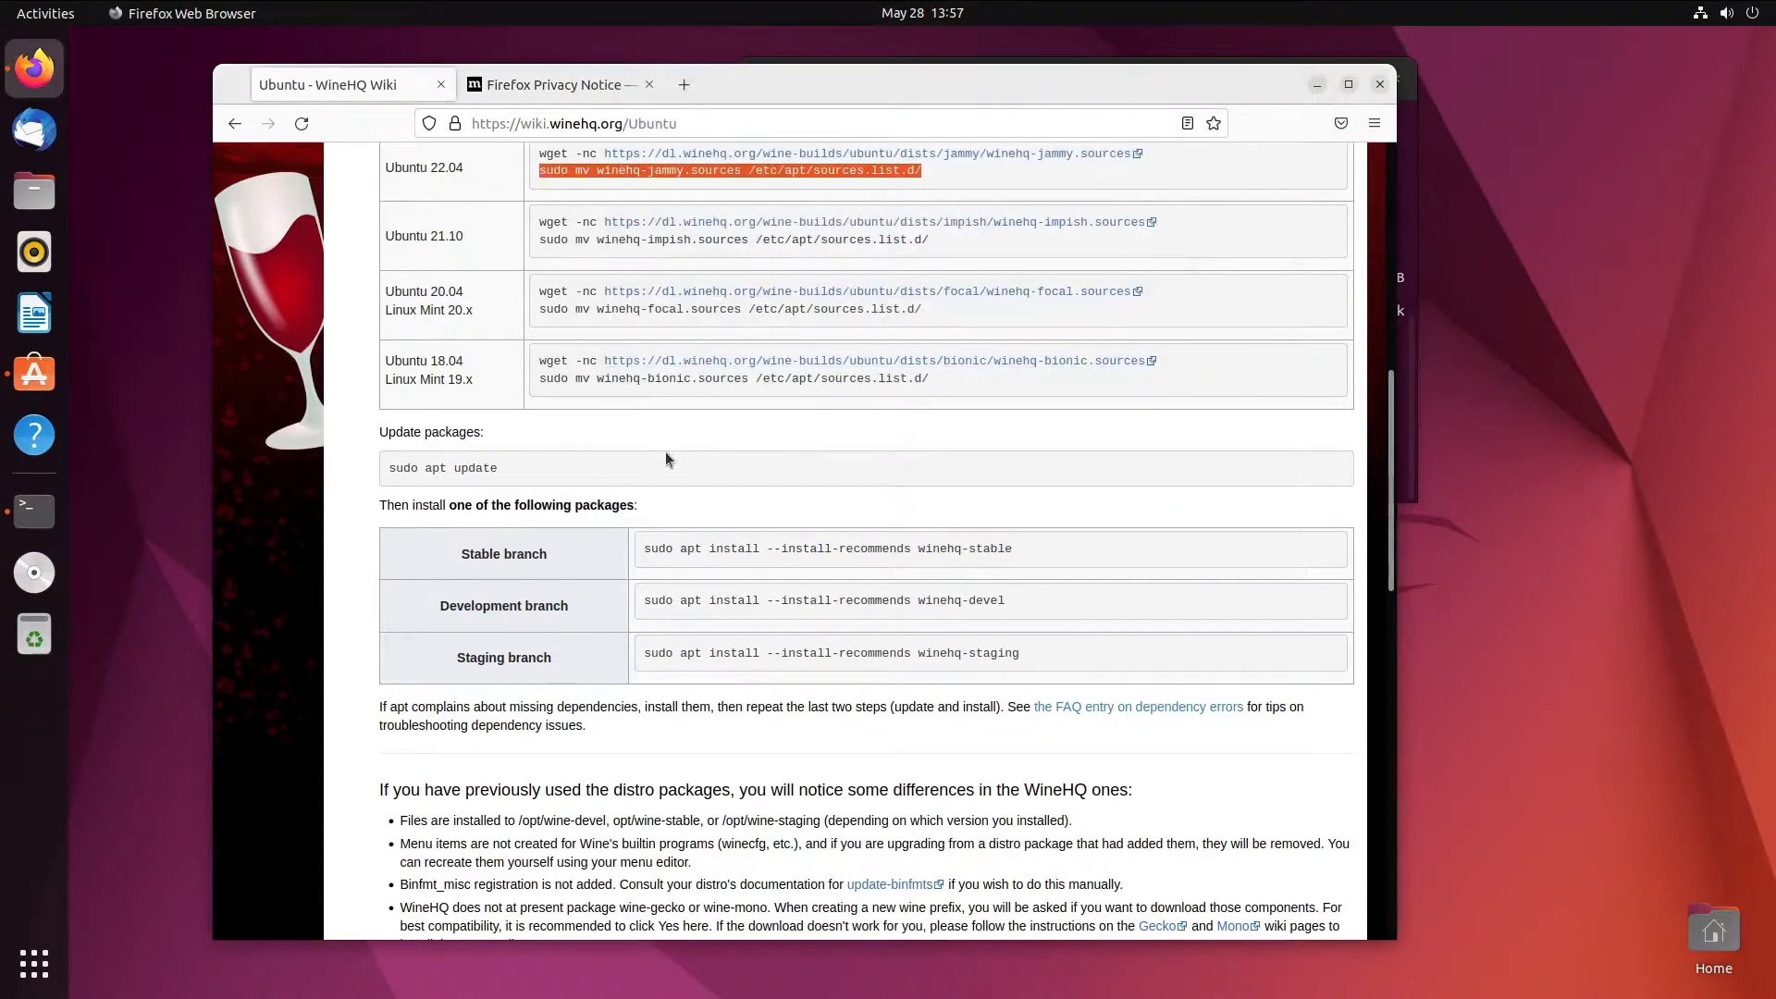
- Run 'sudo apt install --install-recommends winehq-staging winetricks' and confirm with y
{"action": "left_click", "coordinate": [1404, 458]}
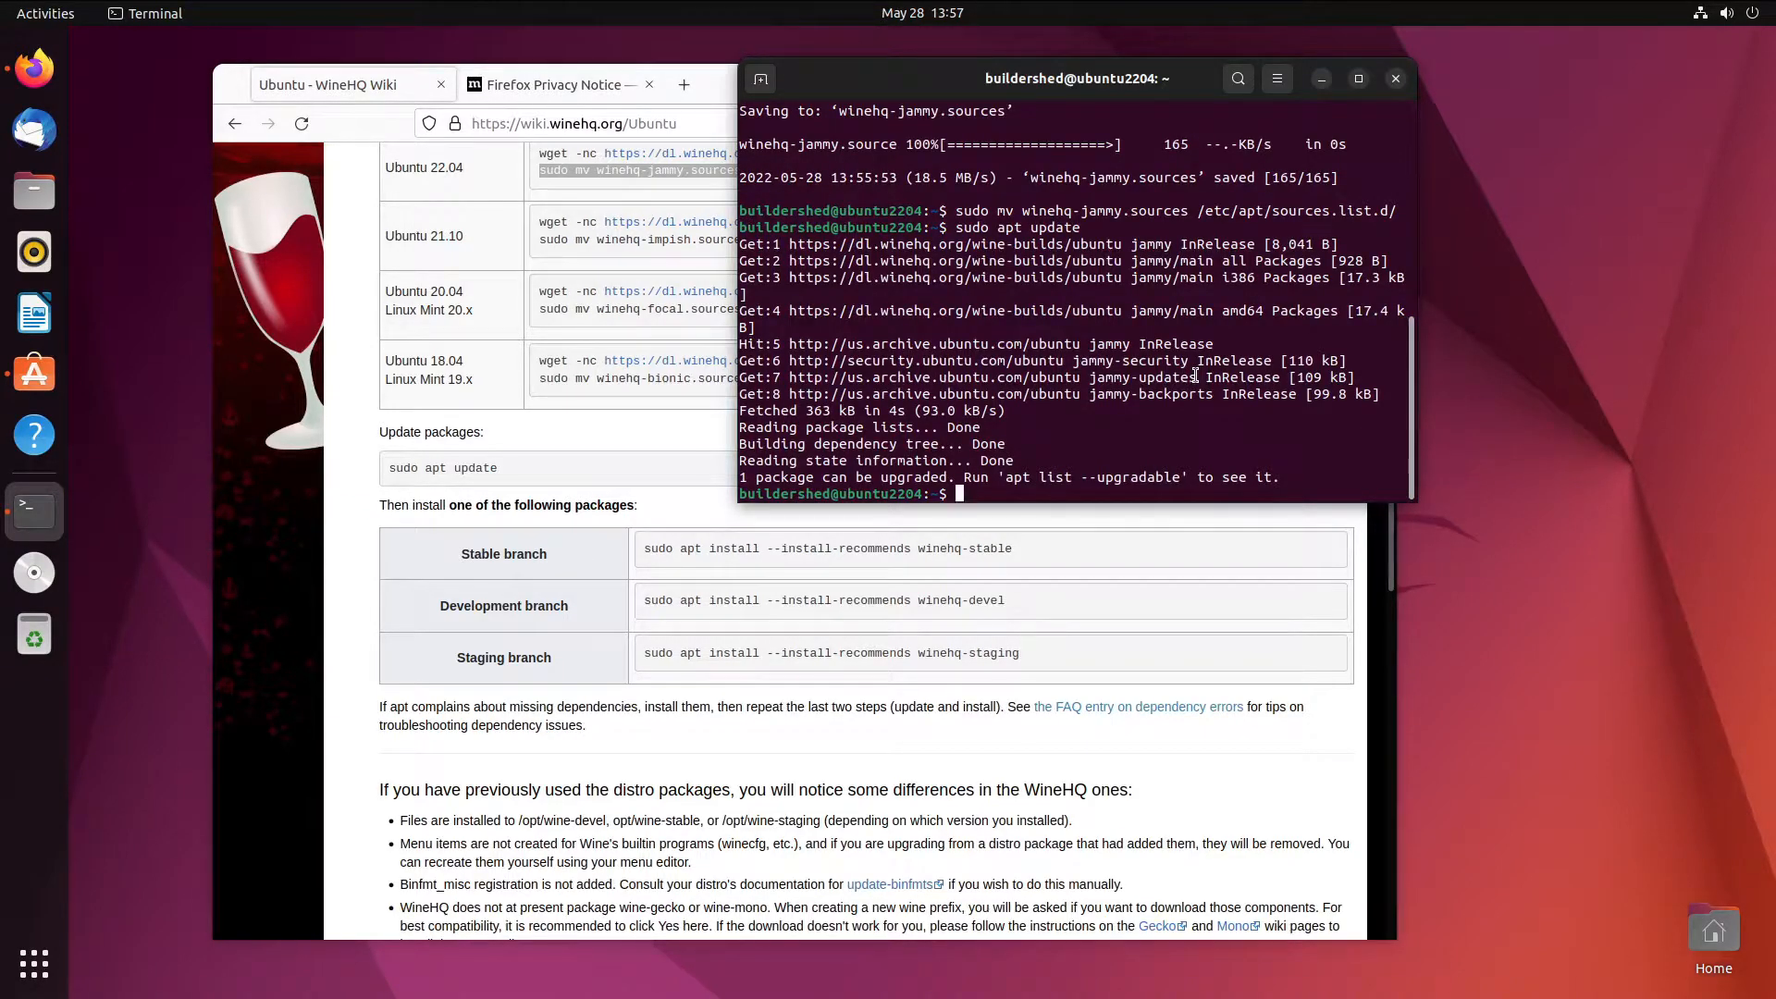
{"action": "type", "text": "sudo apt install --install-recomme"}
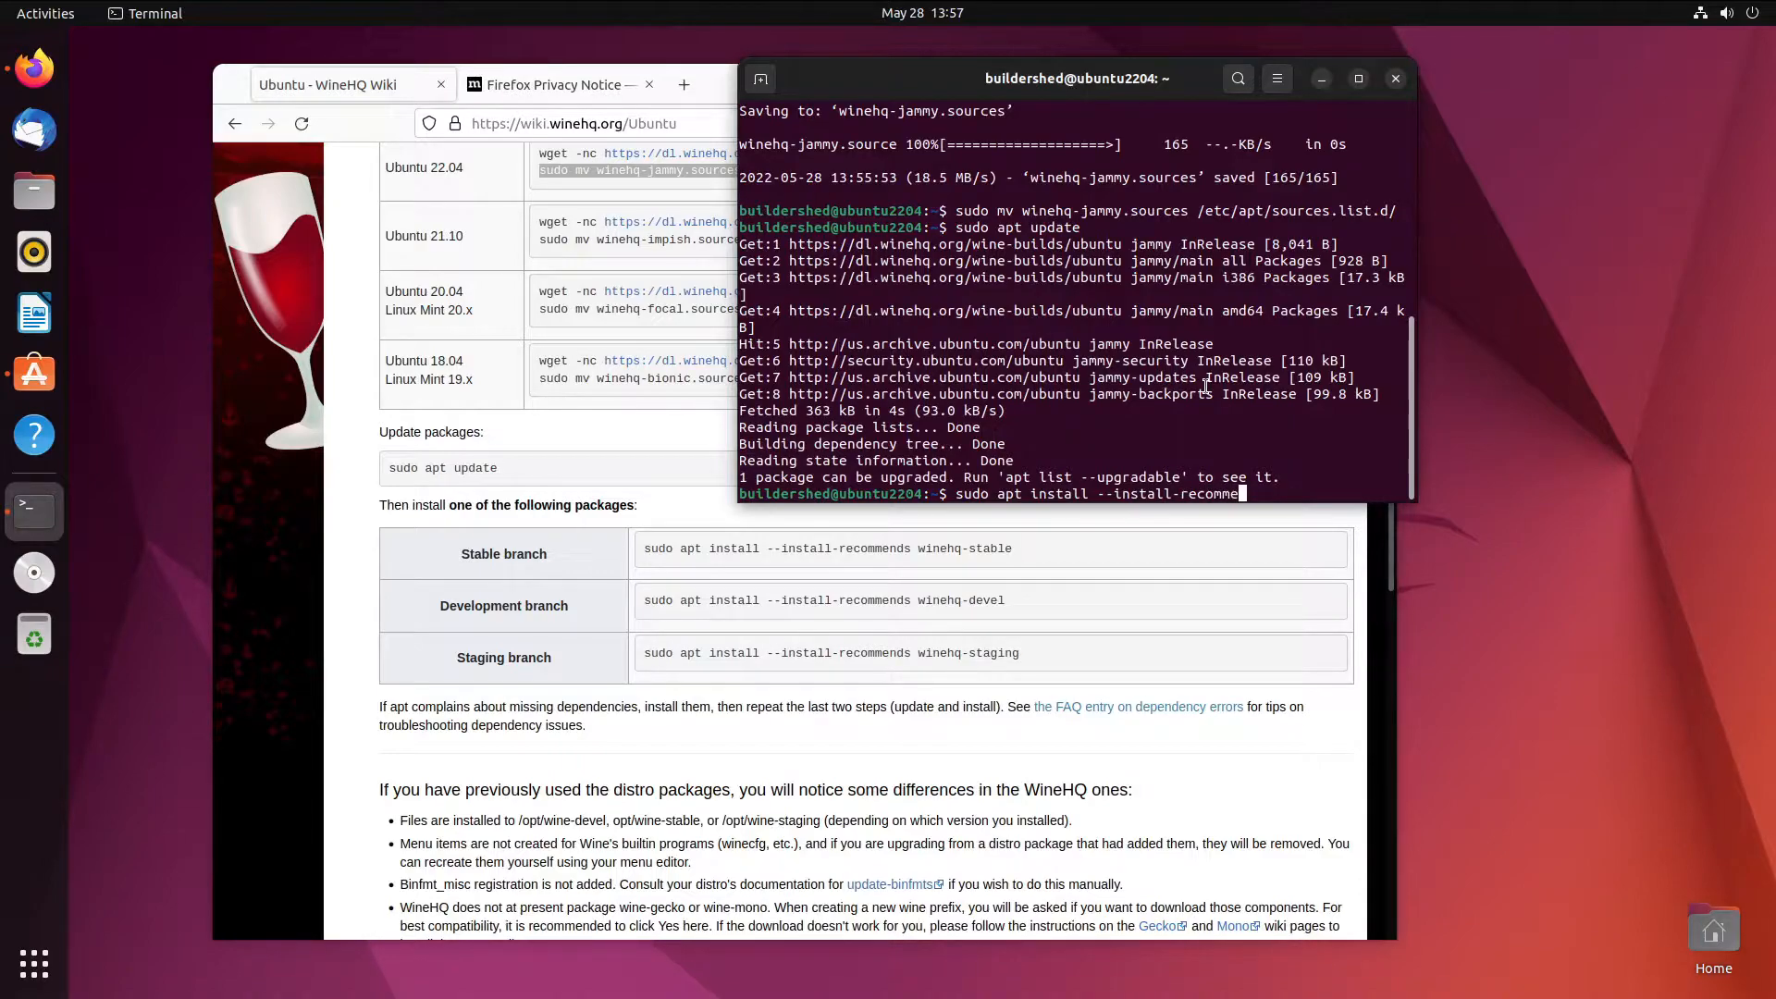
{"action": "type", "text": "nds winehq-staging winetricks"}
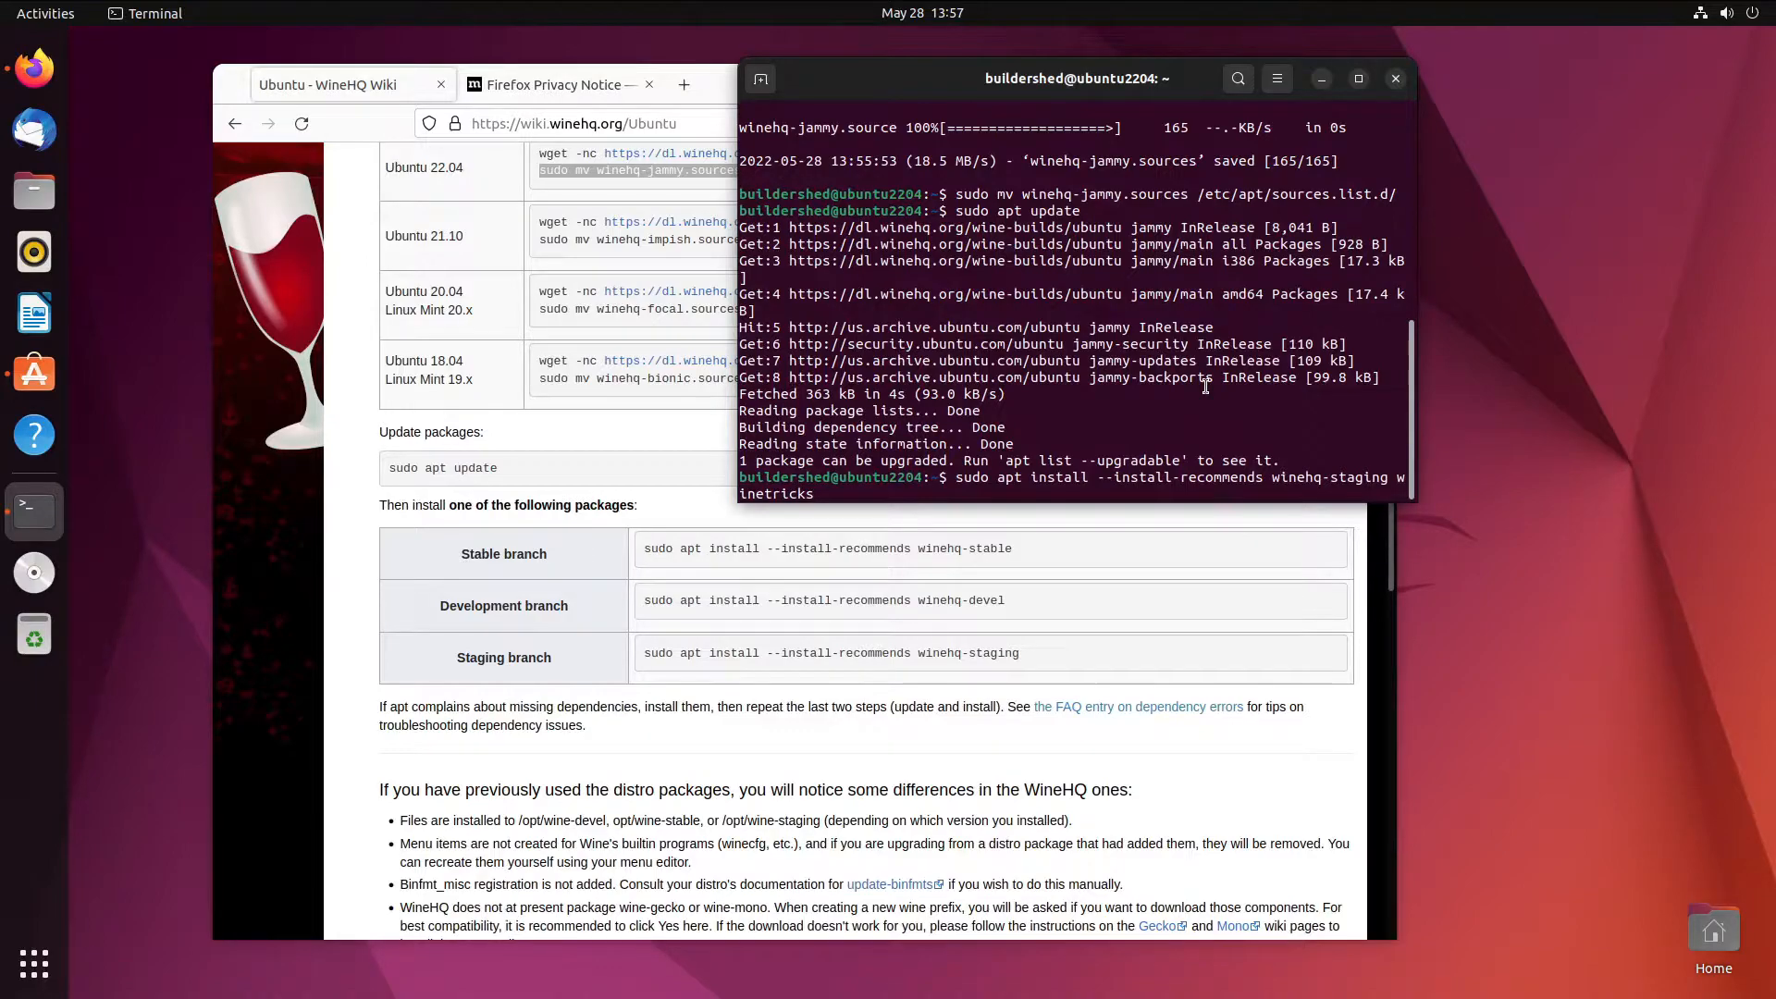
{"action": "key", "text": "Return"}
{"action": "type", "text": "y"}
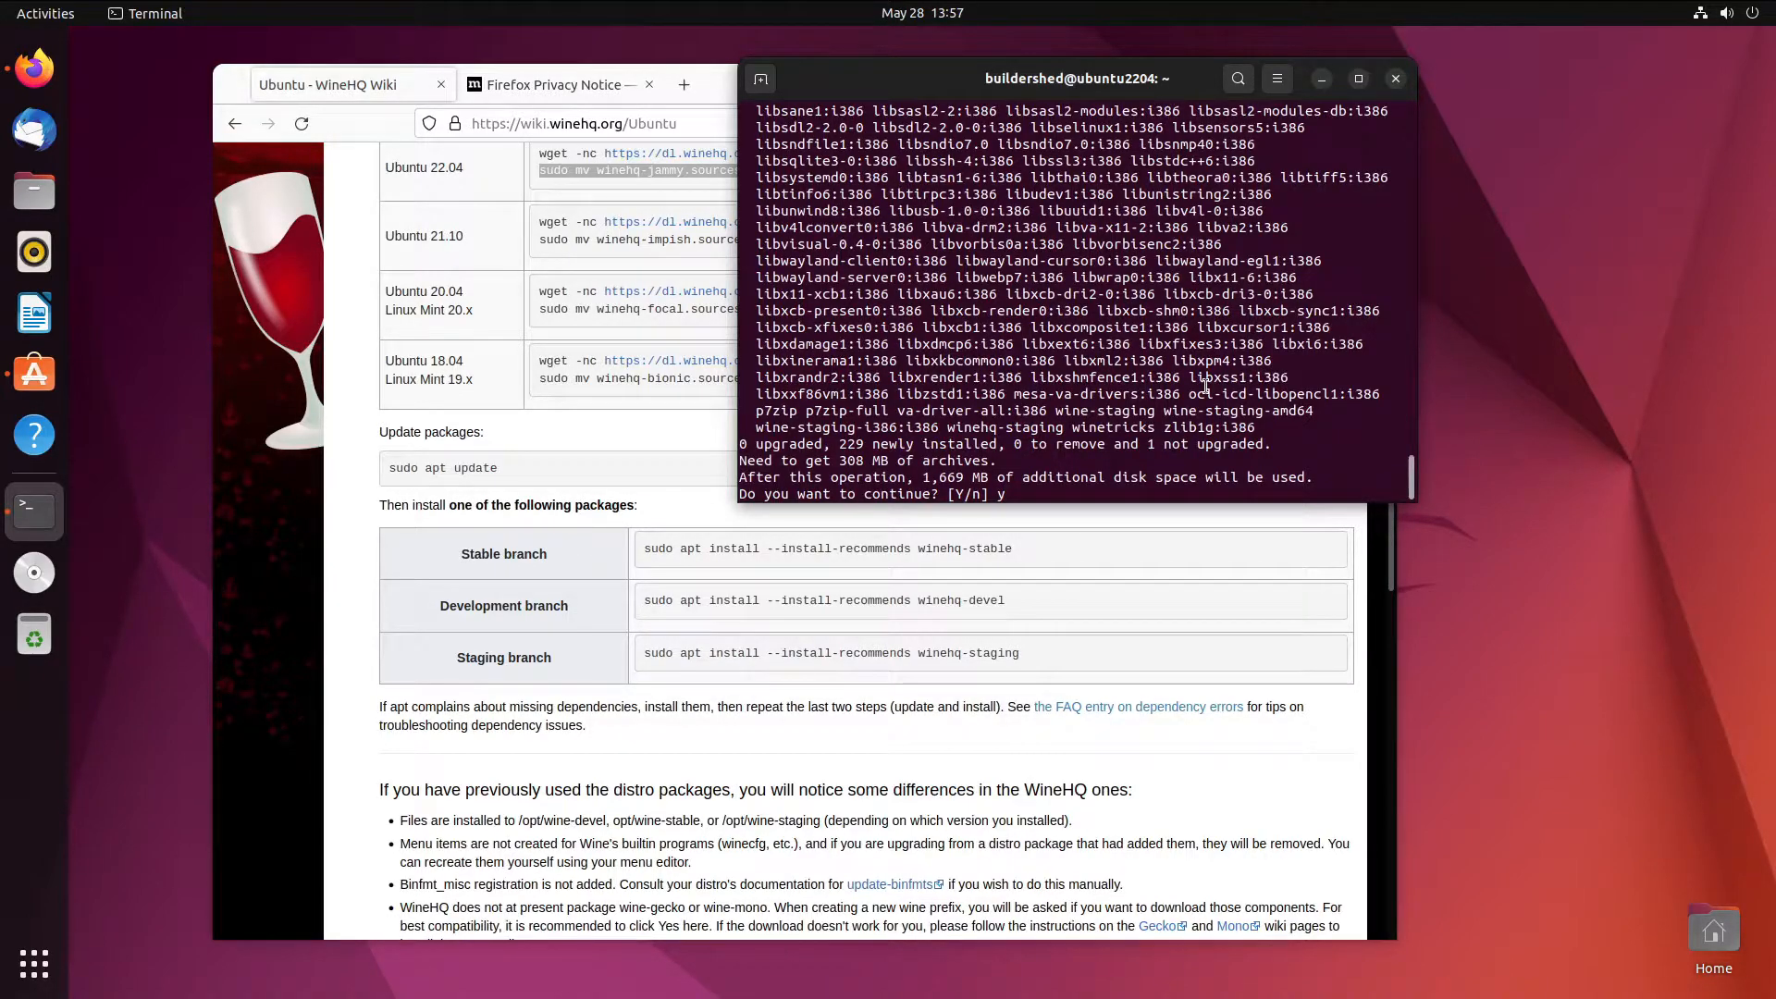
{"action": "key", "text": "Return"}
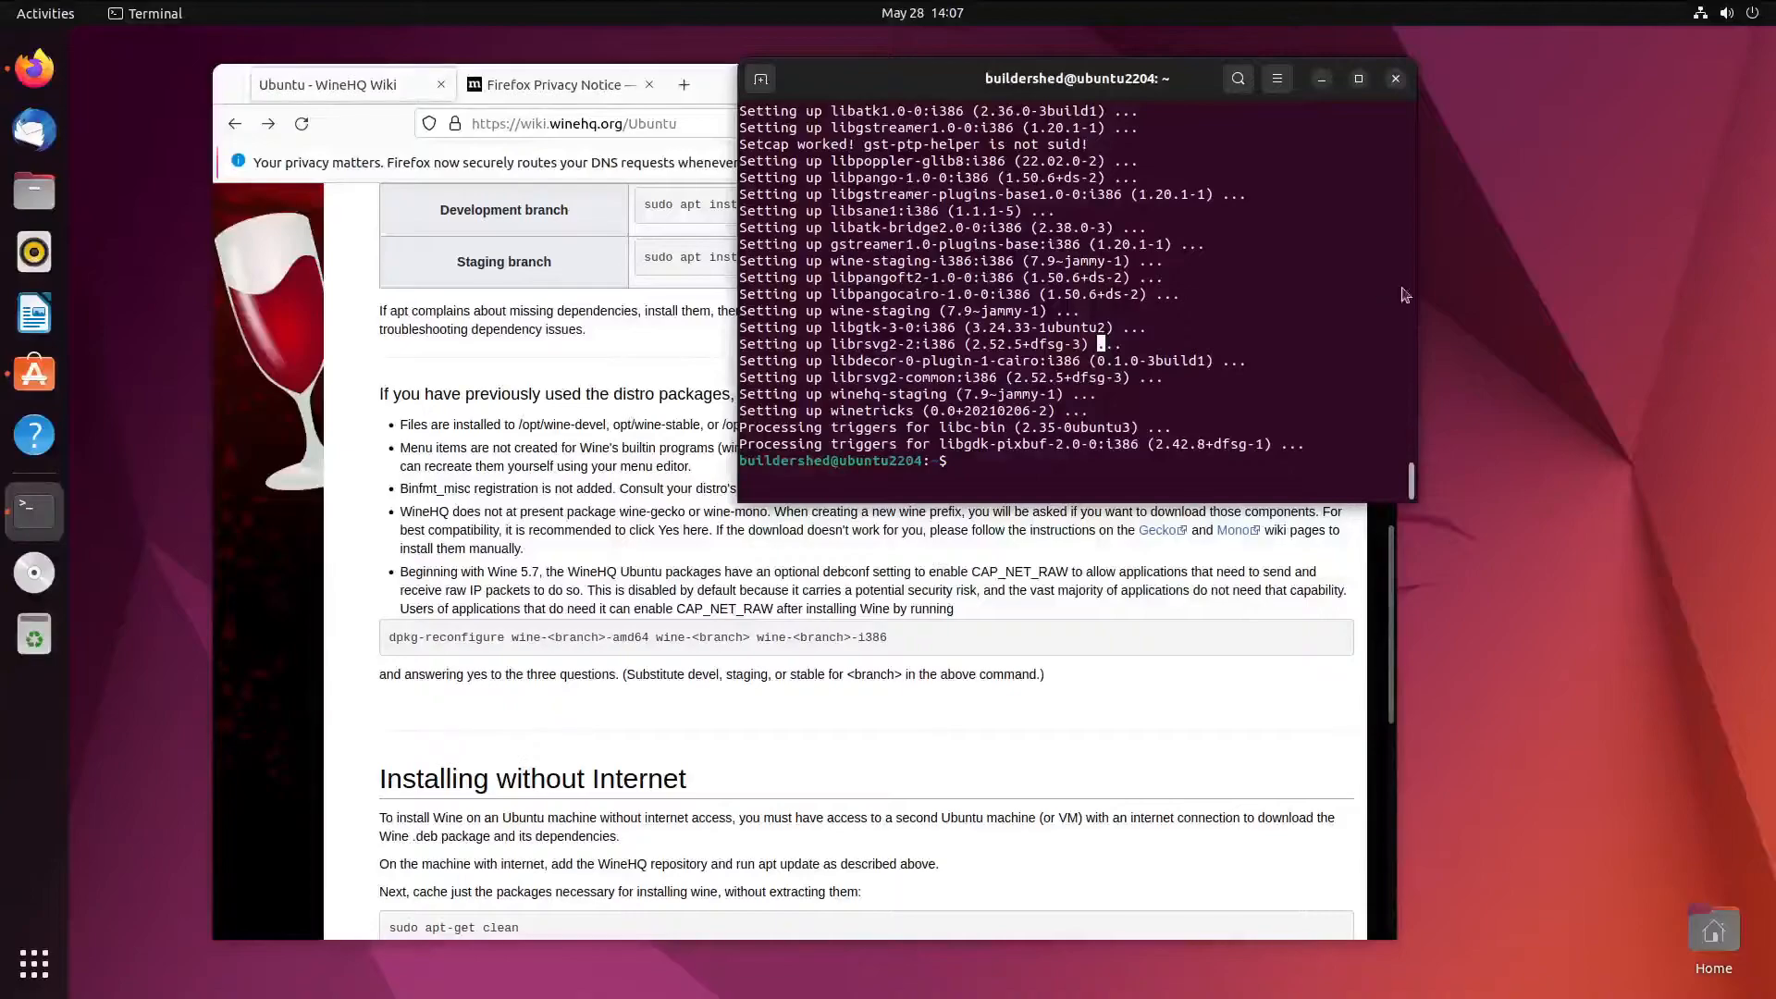
- Run winecfg and install the missing wine-mono package when the Wine Mono Installer prompts
{"action": "left_click_drag", "start_coordinate": [1073, 74], "coordinate": [996, 128]}
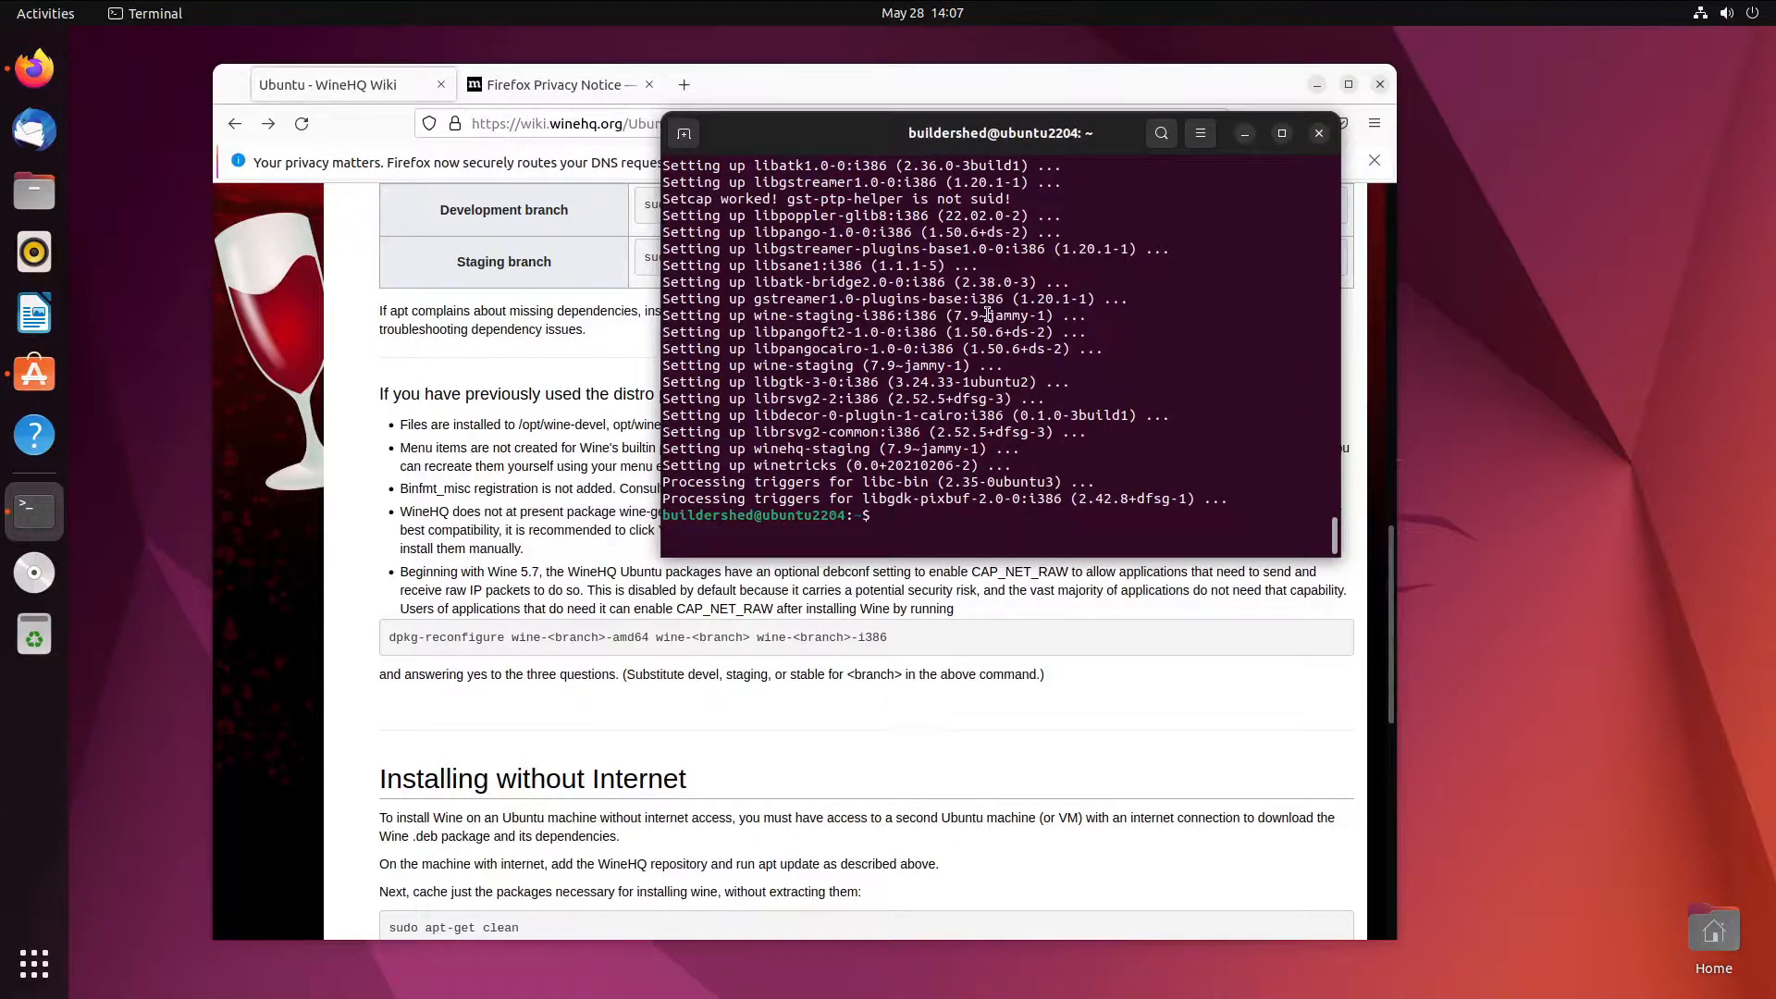
{"action": "type", "text": "winecfg"}
{"action": "key", "text": "Return"}
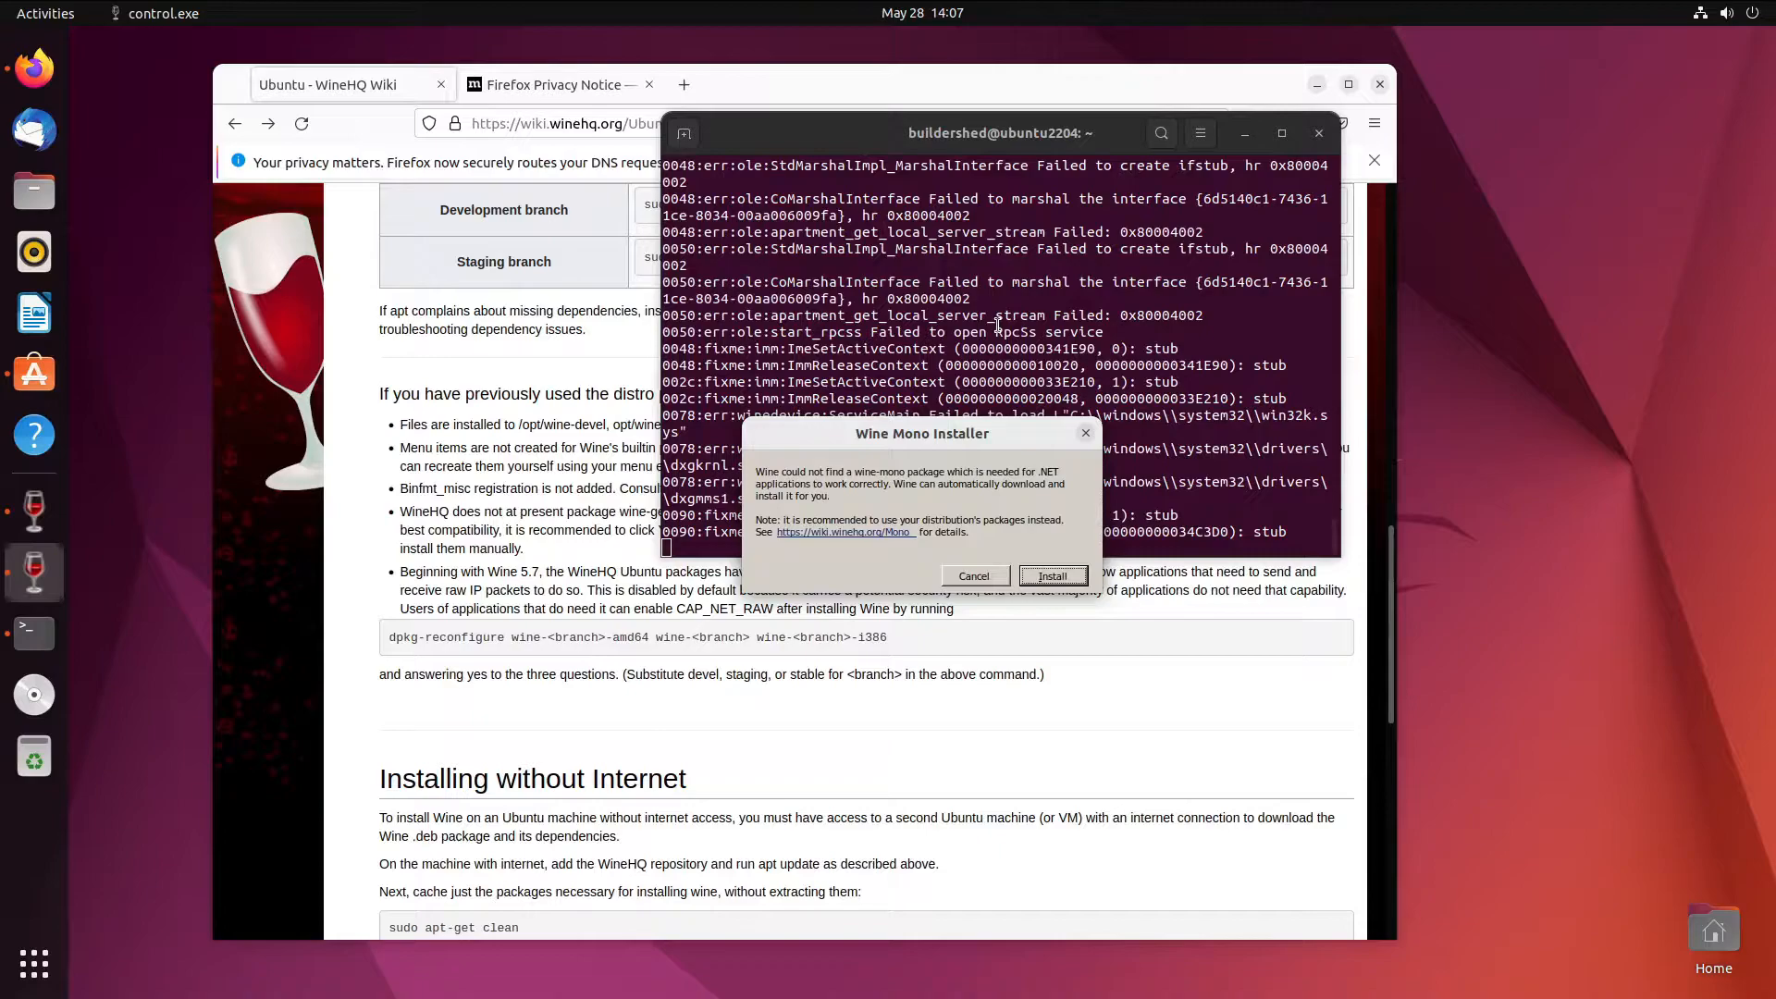
{"action": "left_click", "coordinate": [1051, 577]}
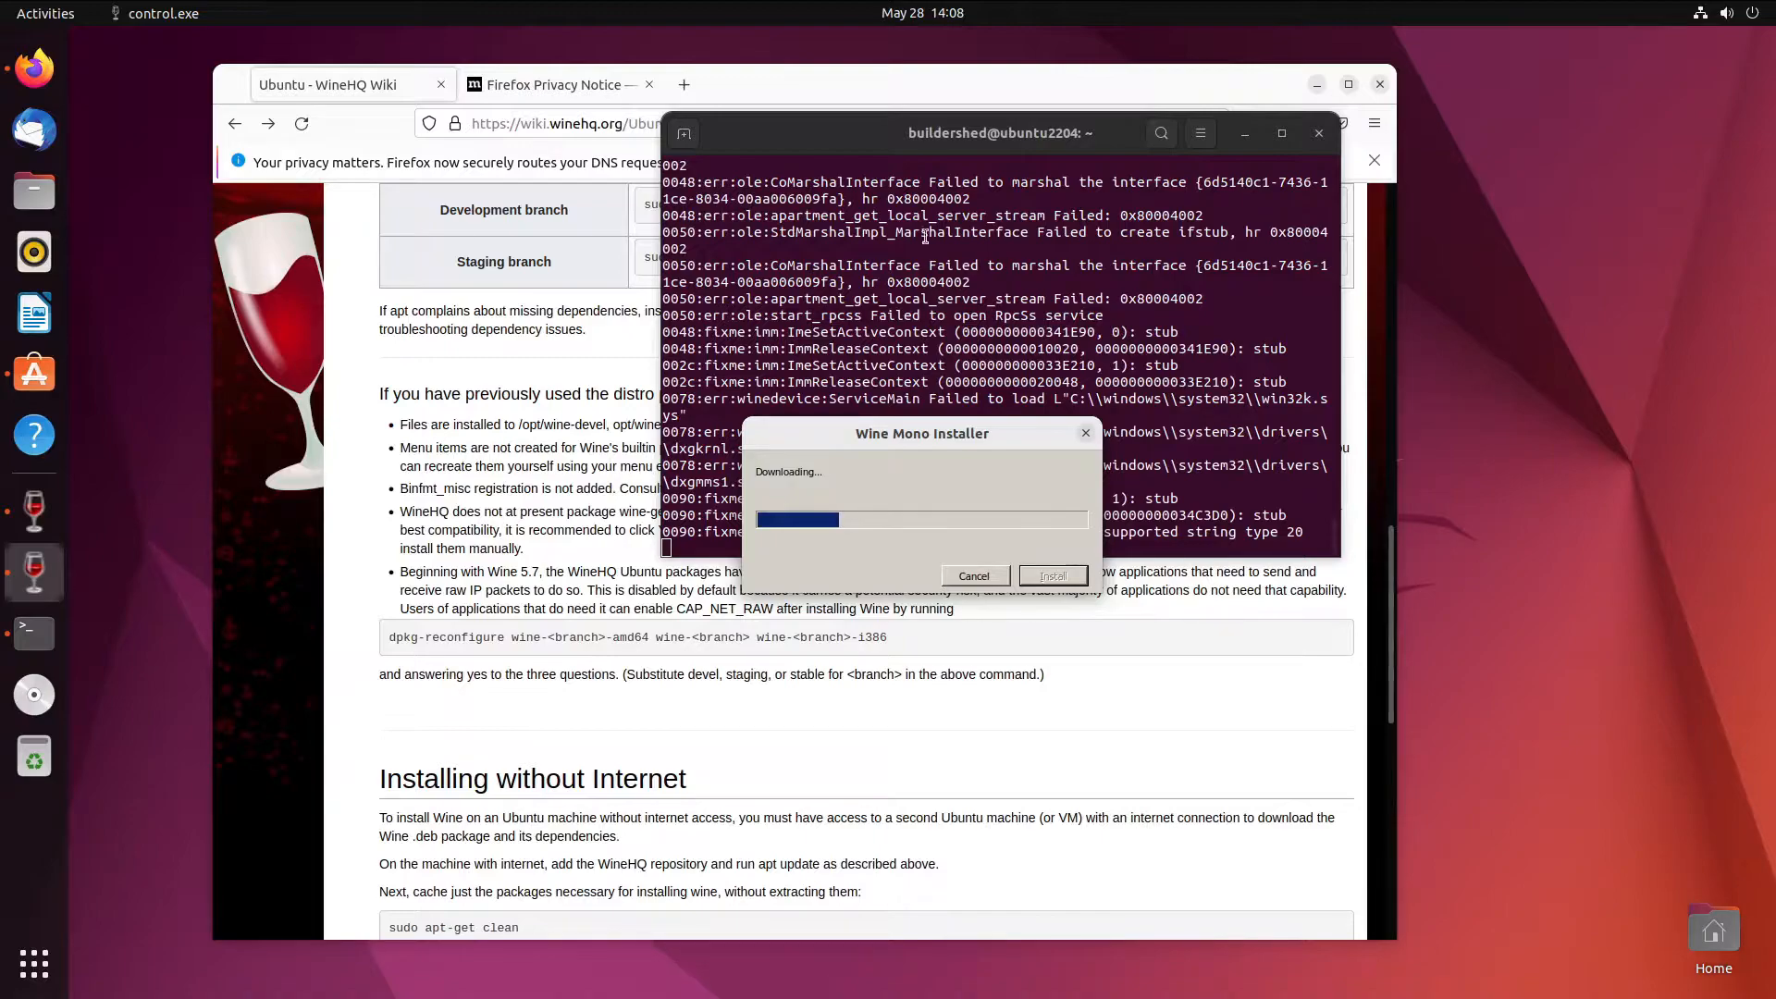
{"action": "left_click", "coordinate": [34, 635]}
{"action": "type", "text": ".NET"}
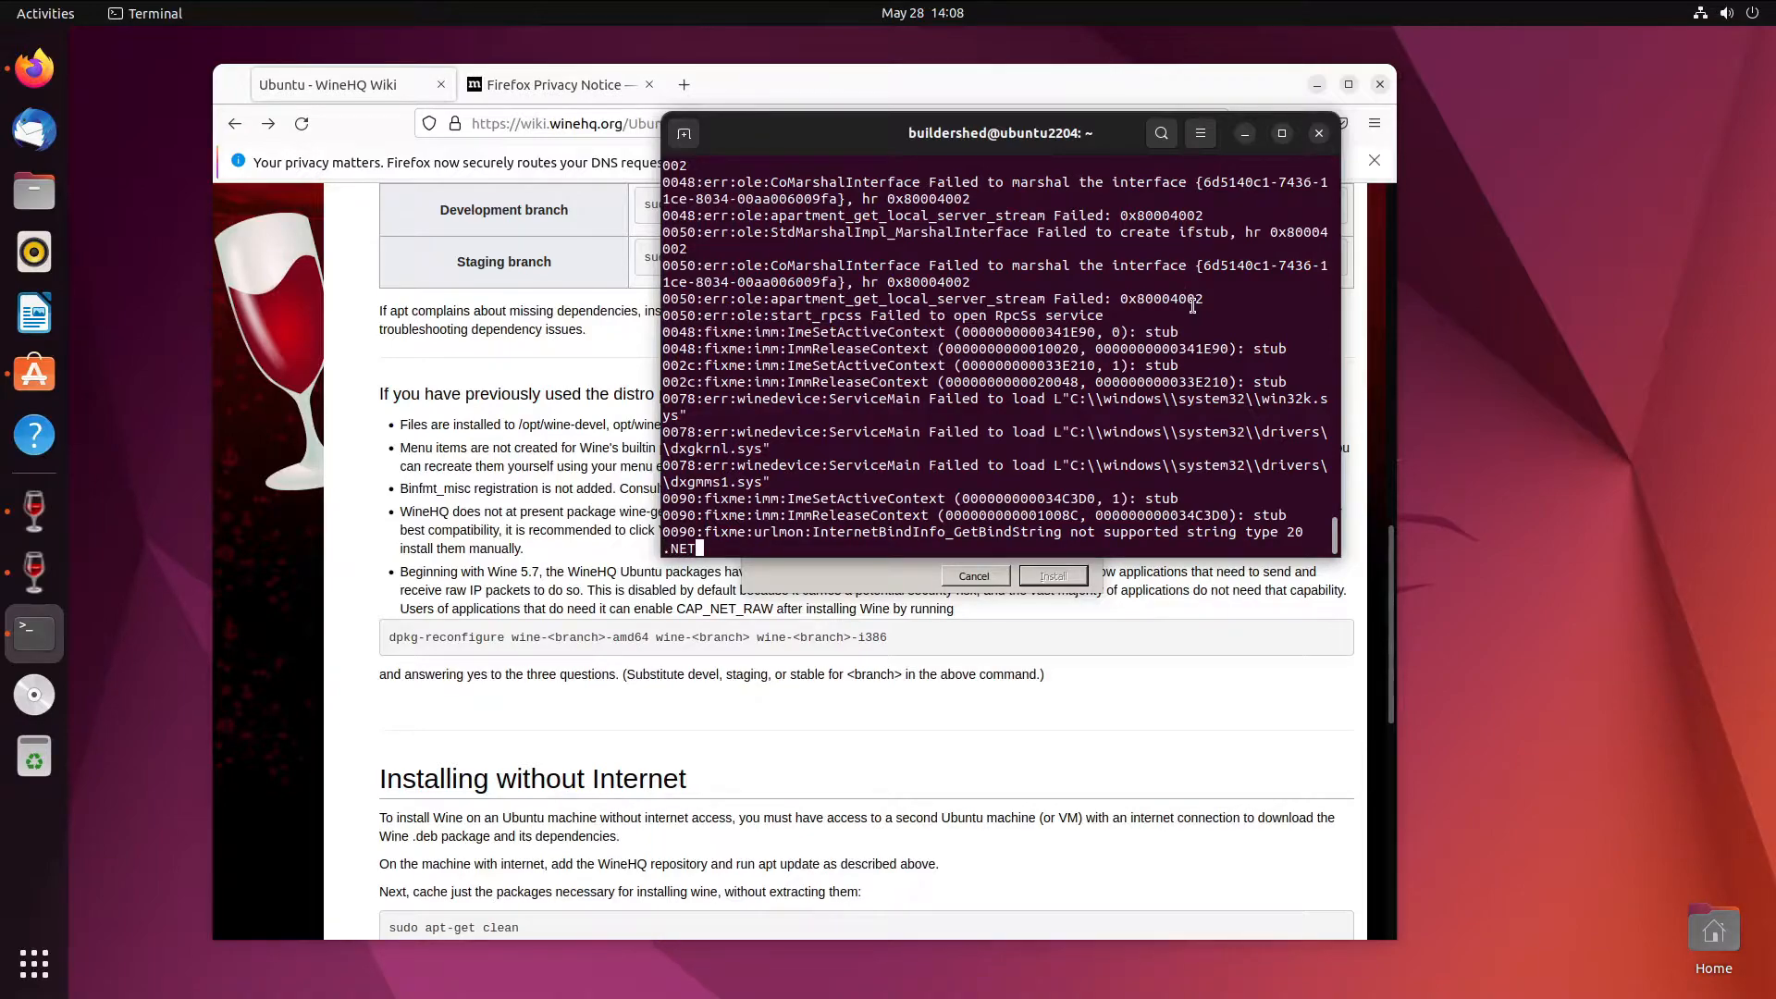
{"action": "key", "text": "BackSpace"}
{"action": "key", "text": "BackSpace"}
{"action": "key", "text": "BackSpace"}
- Set the Wine Windows Version to Windows 10
{"action": "left_click", "coordinate": [35, 572]}
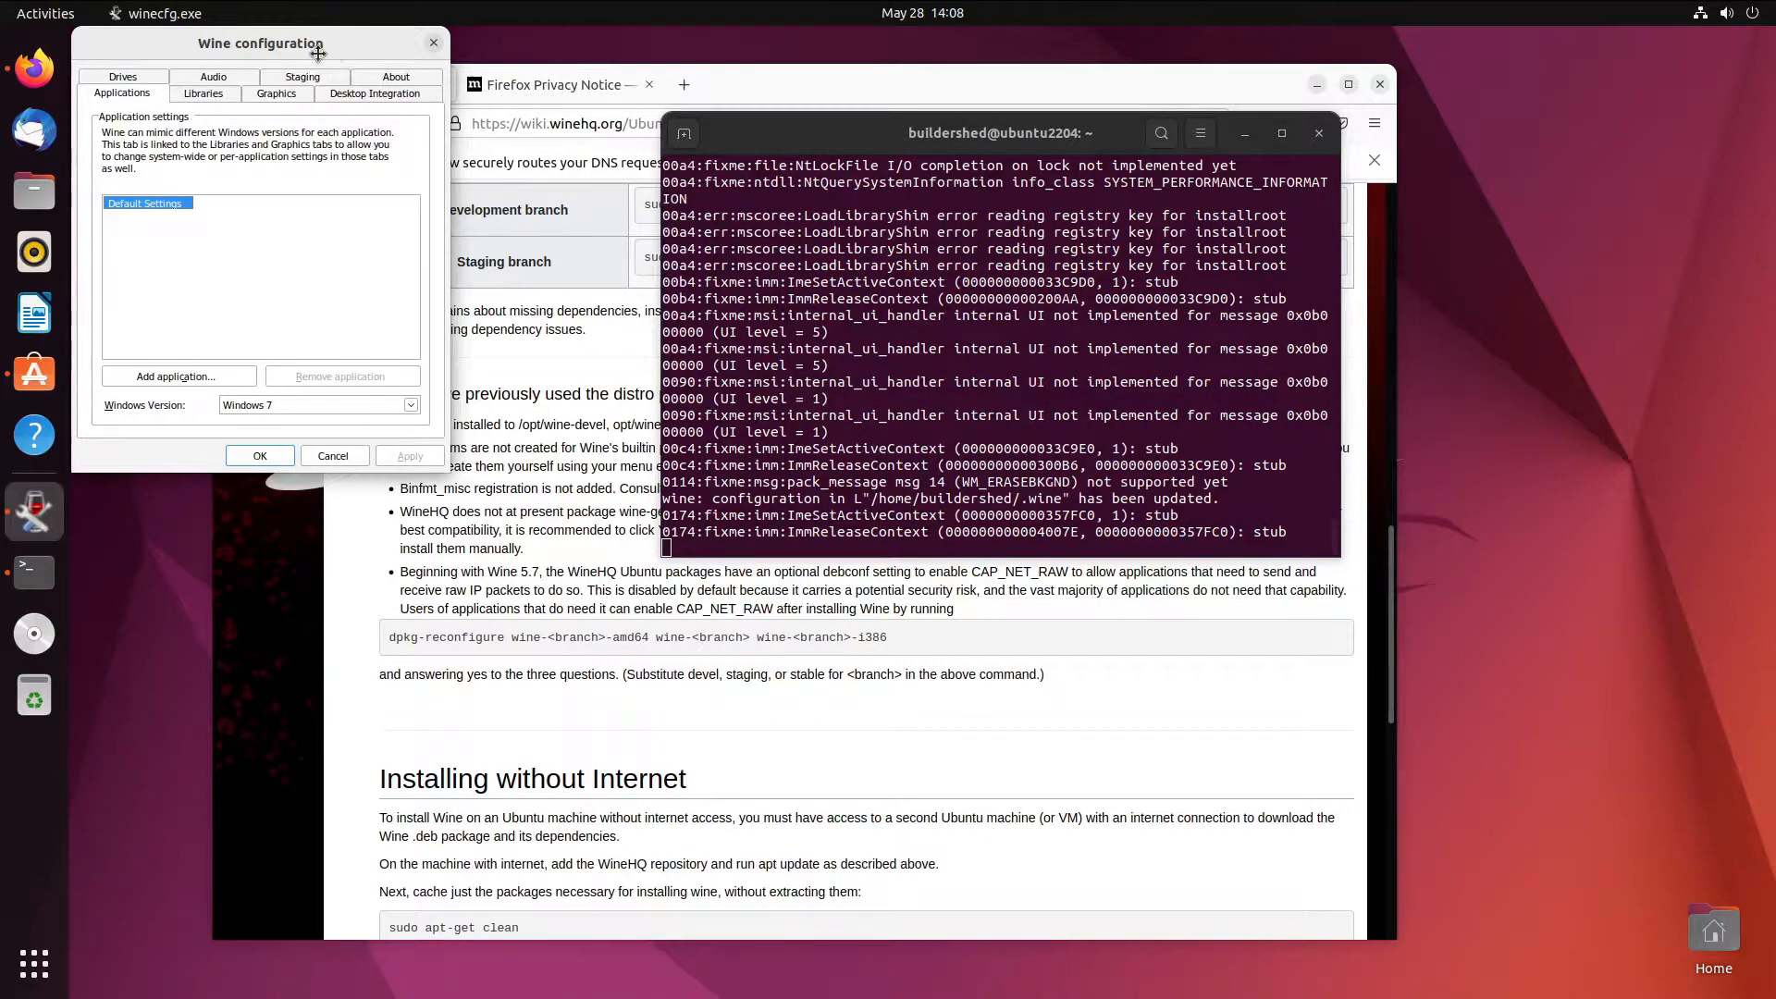
{"action": "left_click_drag", "start_coordinate": [316, 40], "coordinate": [724, 176]}
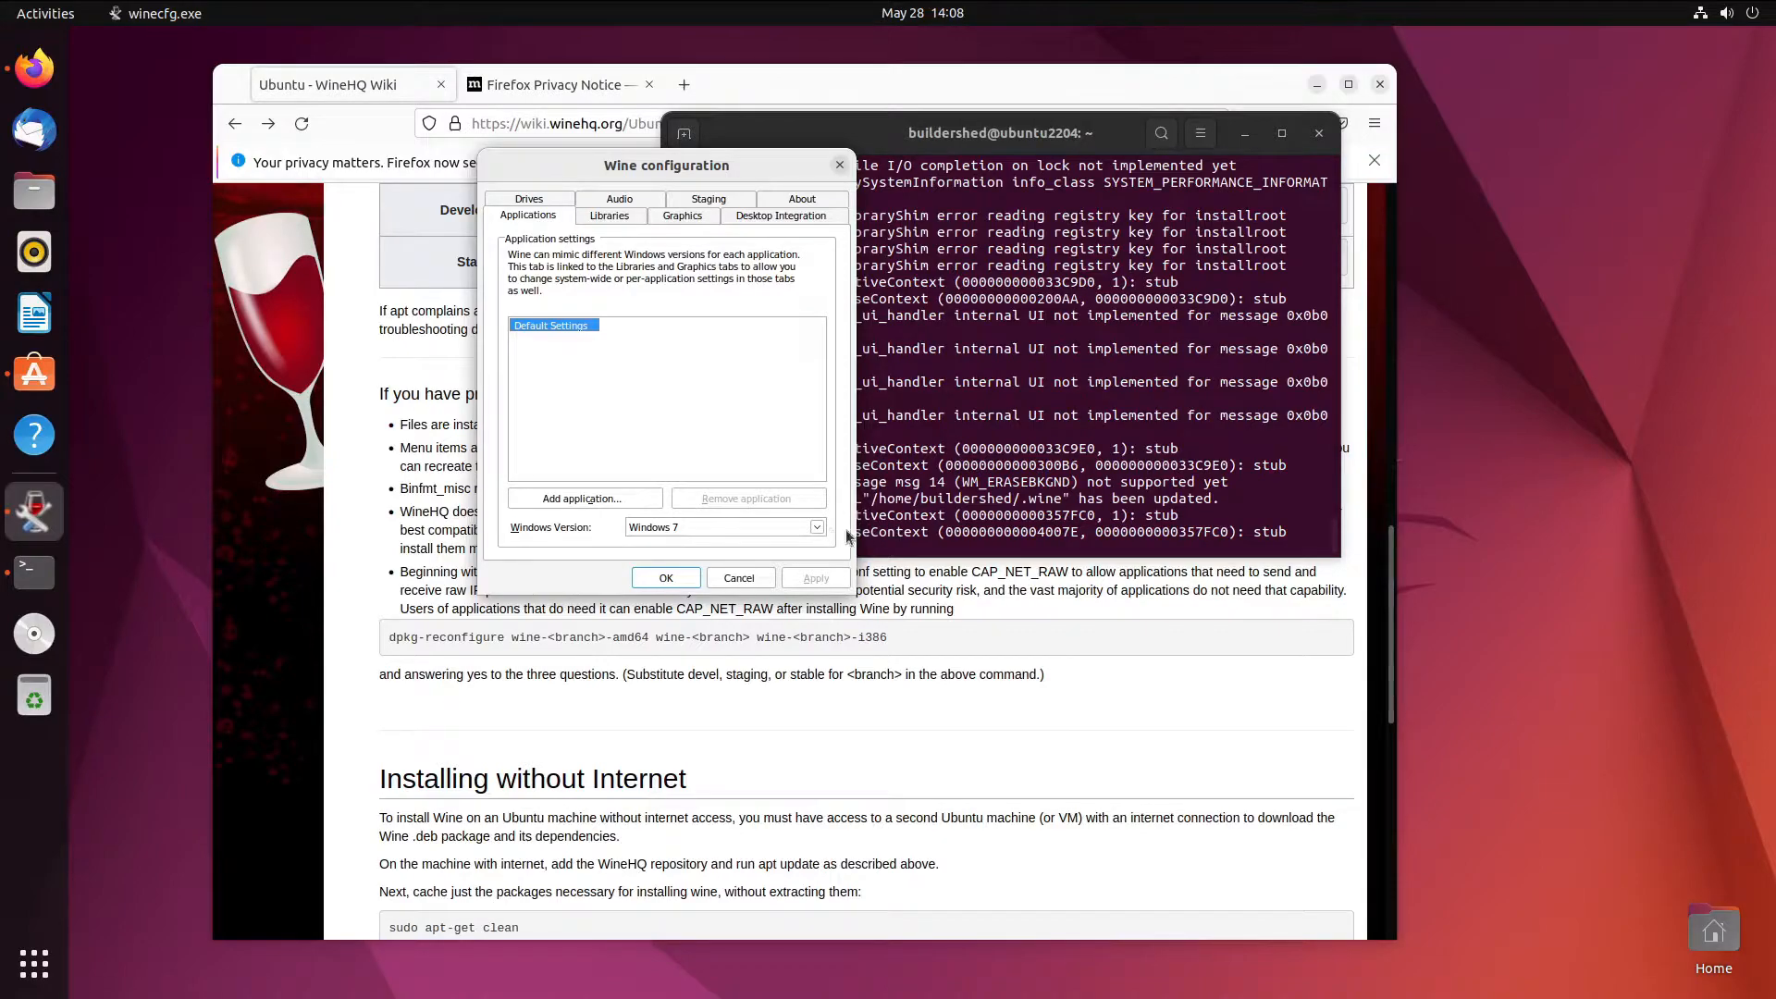
{"action": "left_click", "coordinate": [816, 527]}
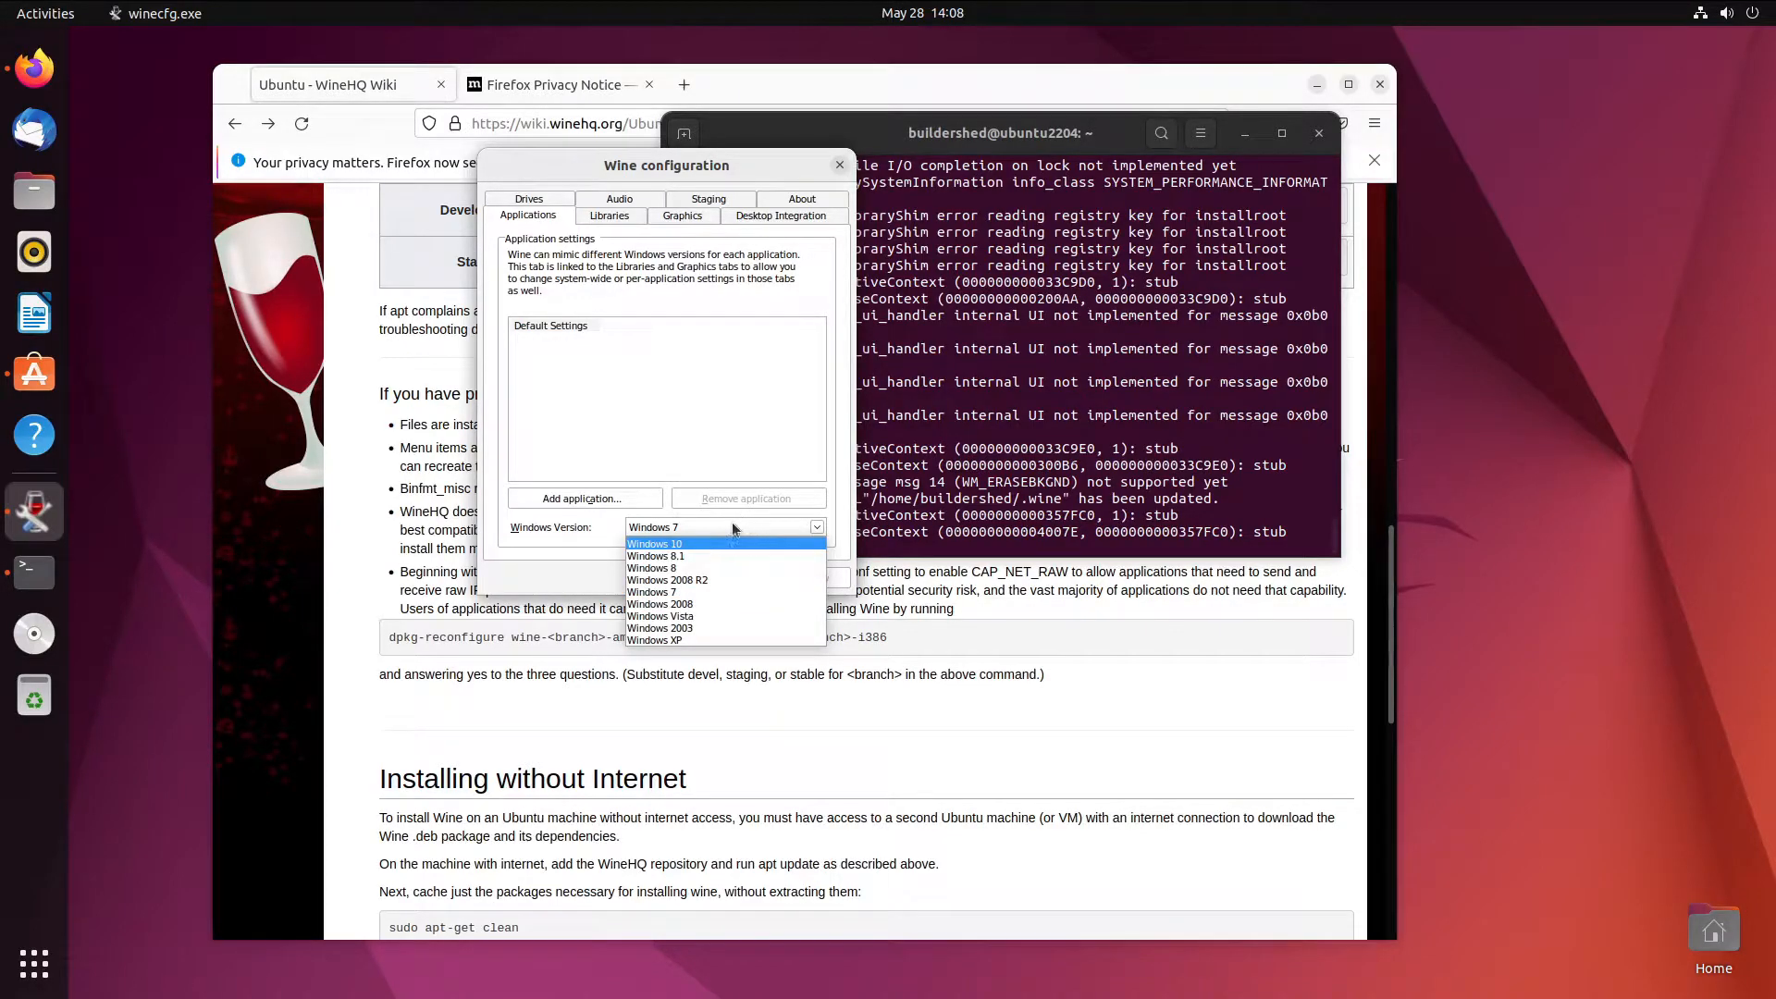
{"action": "left_click", "coordinate": [696, 542]}
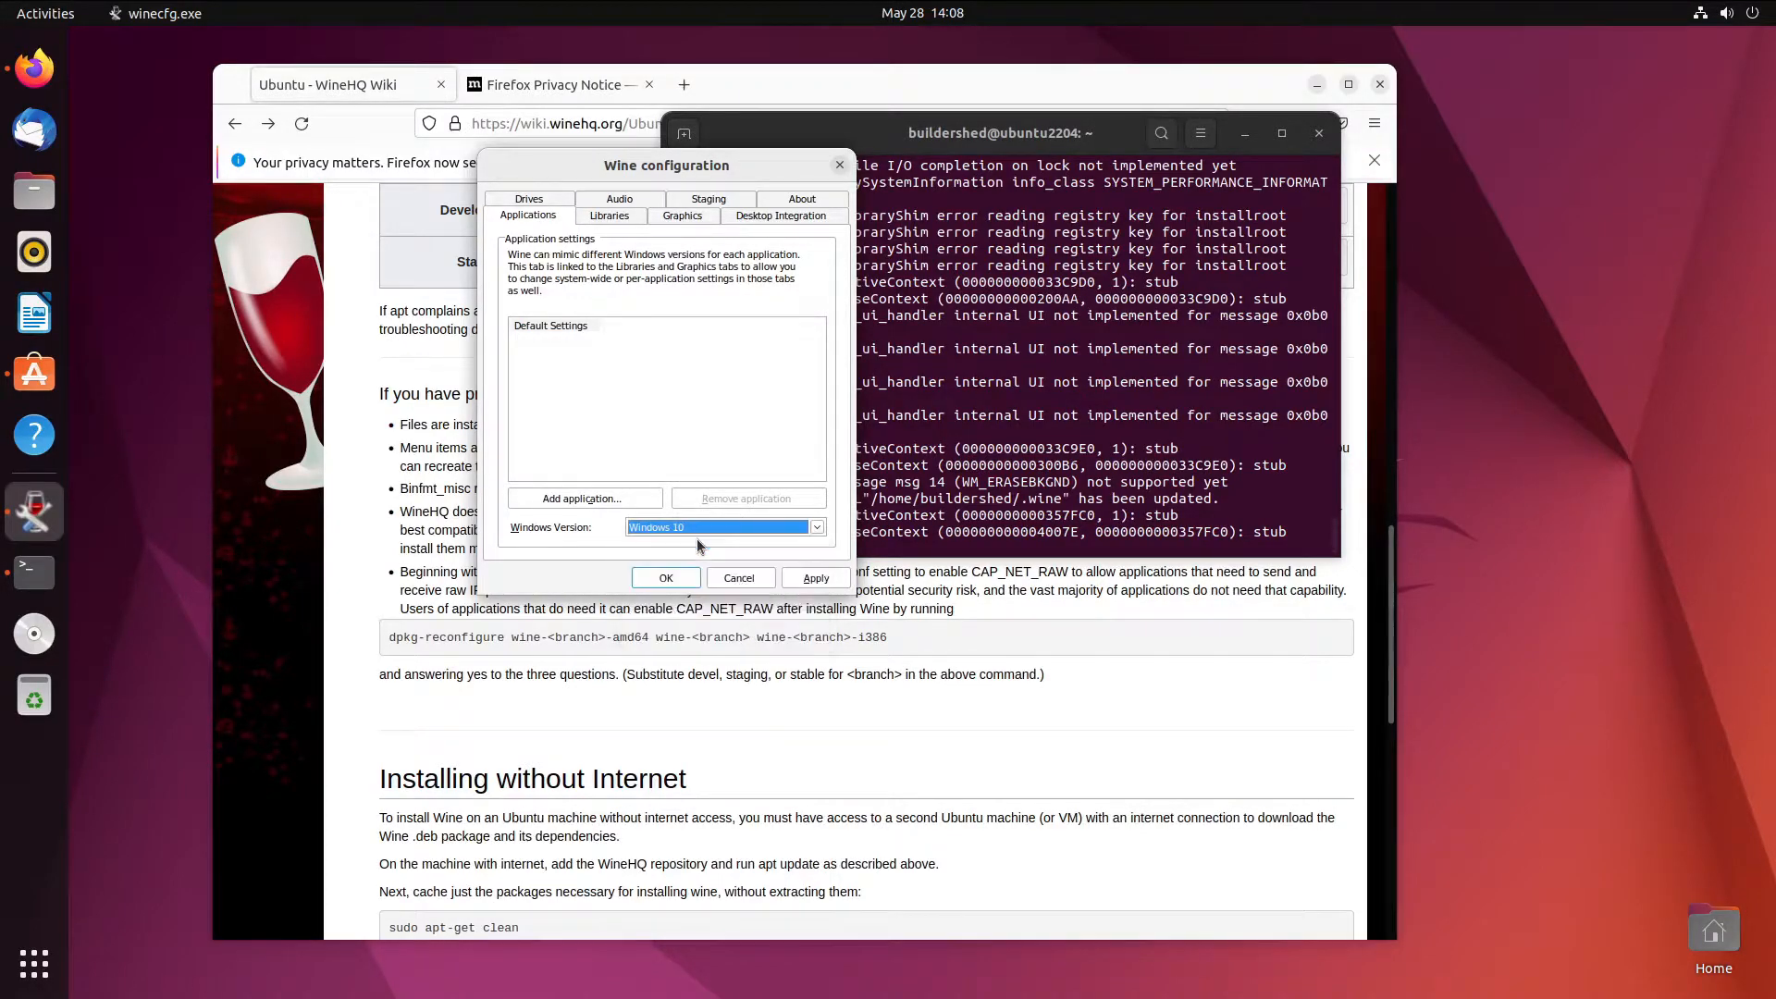
- Enable GTK3 Theming on the Staging tab, apply, and close winecfg with OK
{"action": "left_click", "coordinate": [699, 200]}
{"action": "left_click", "coordinate": [618, 381]}
{"action": "left_click", "coordinate": [814, 577]}
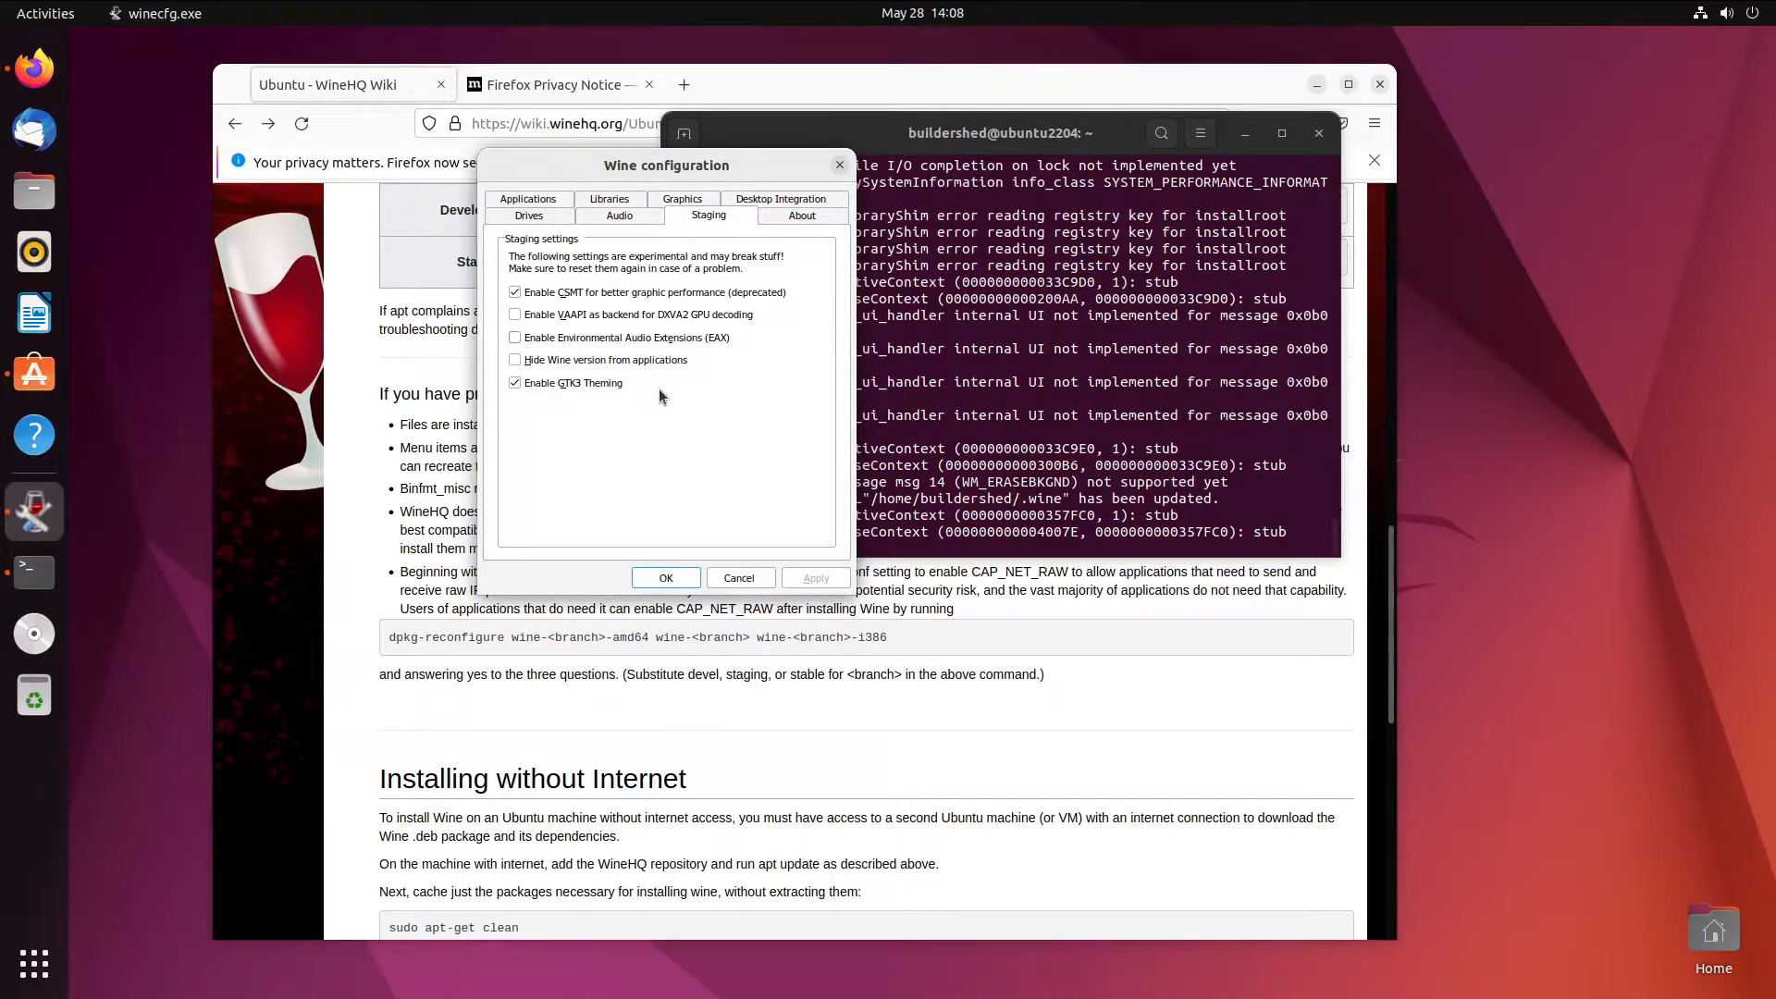
{"action": "left_click", "coordinate": [700, 197]}
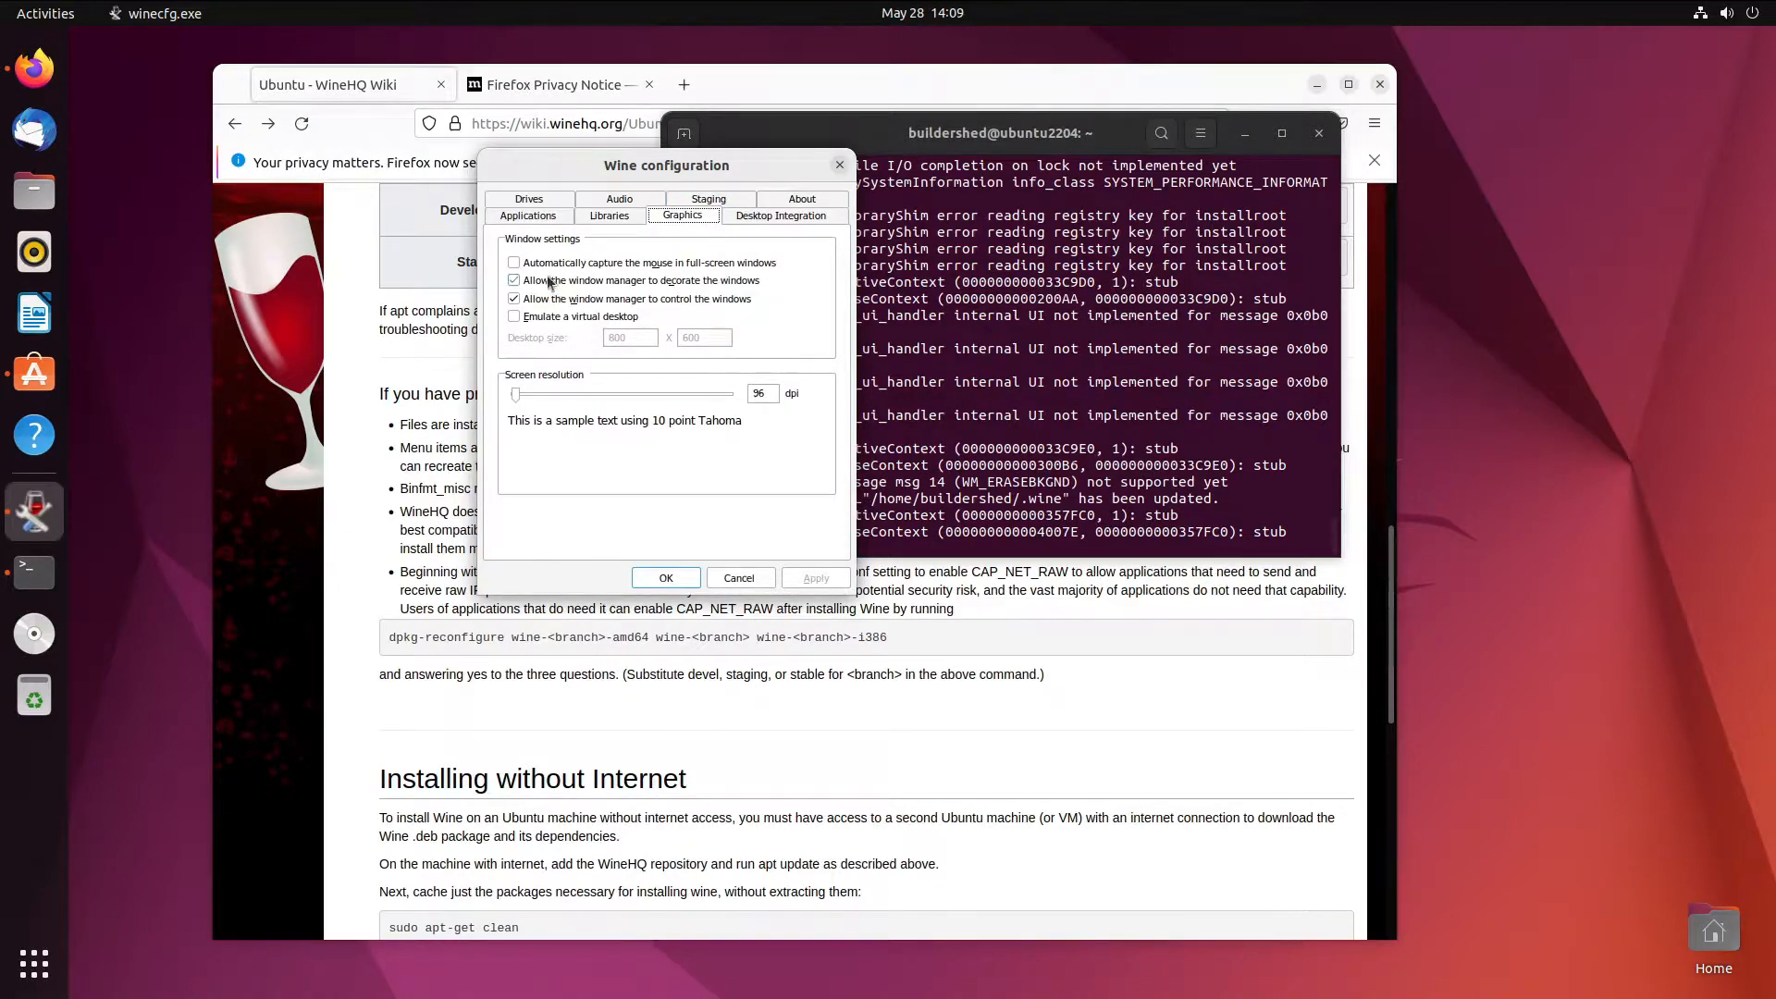
{"action": "left_click", "coordinate": [634, 200]}
{"action": "left_click", "coordinate": [554, 200]}
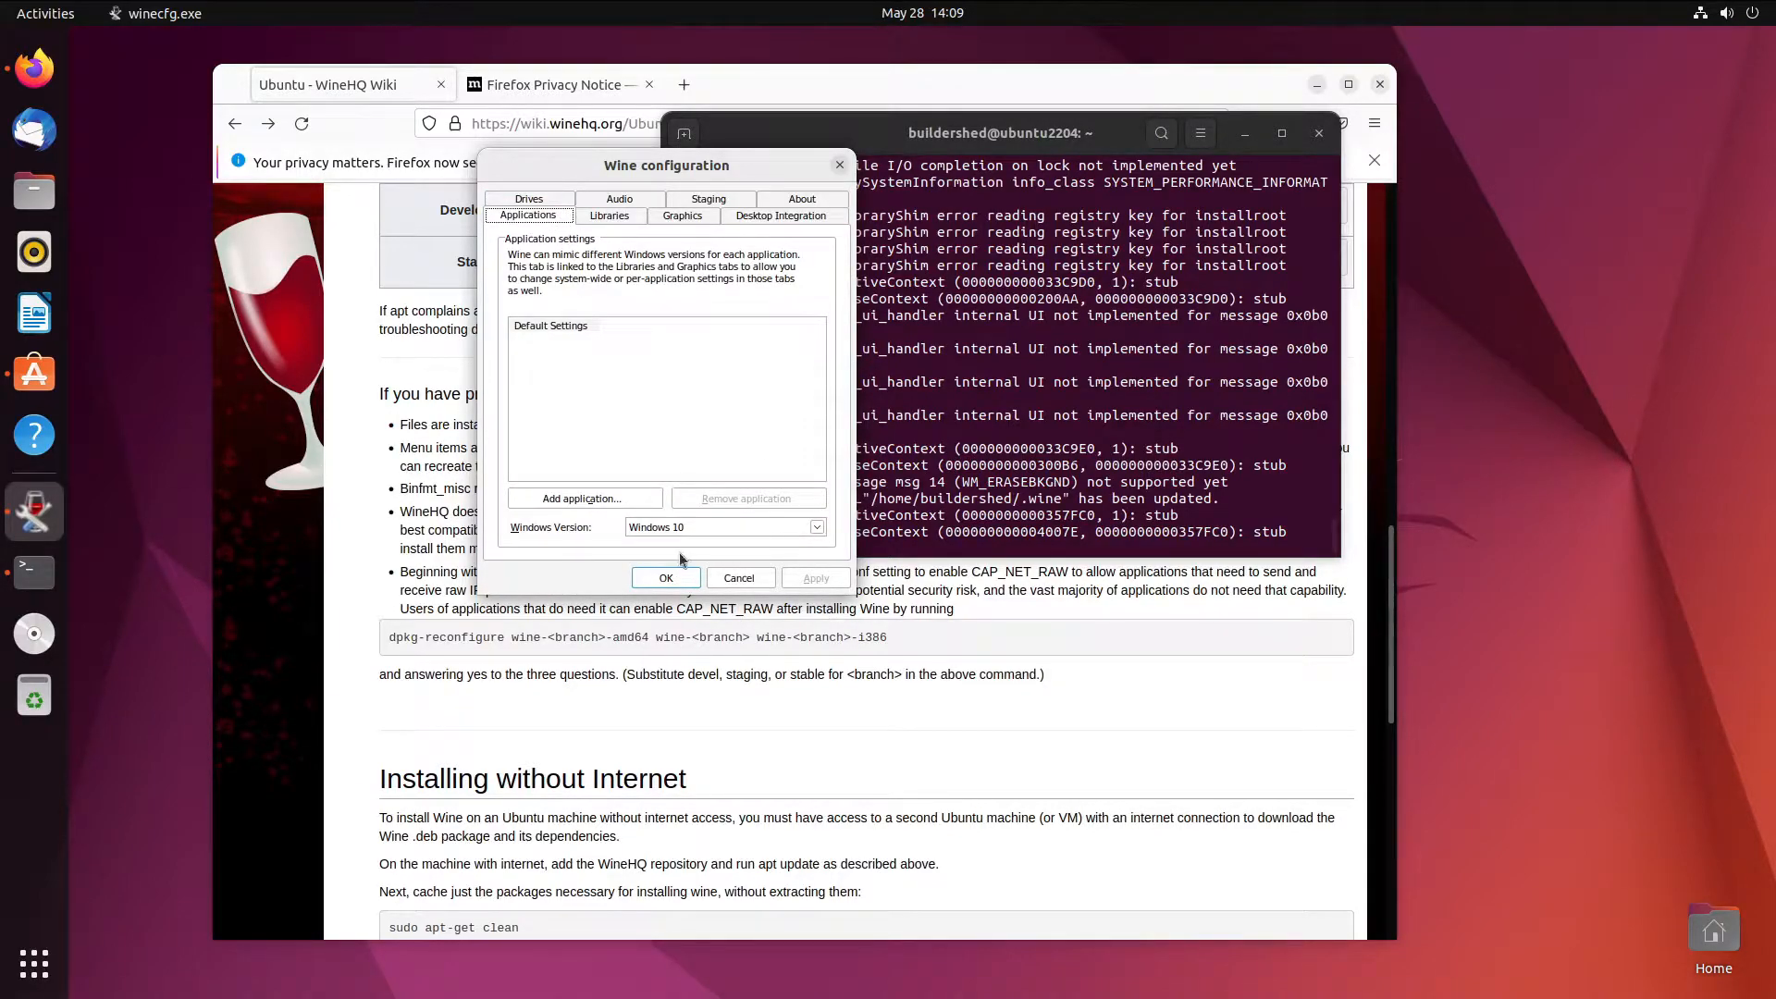
{"action": "left_click", "coordinate": [666, 577]}
- Rerun winecfg and go to its Desktop Integration settings
{"action": "key", "text": "Up"}
{"action": "key", "text": "Return"}
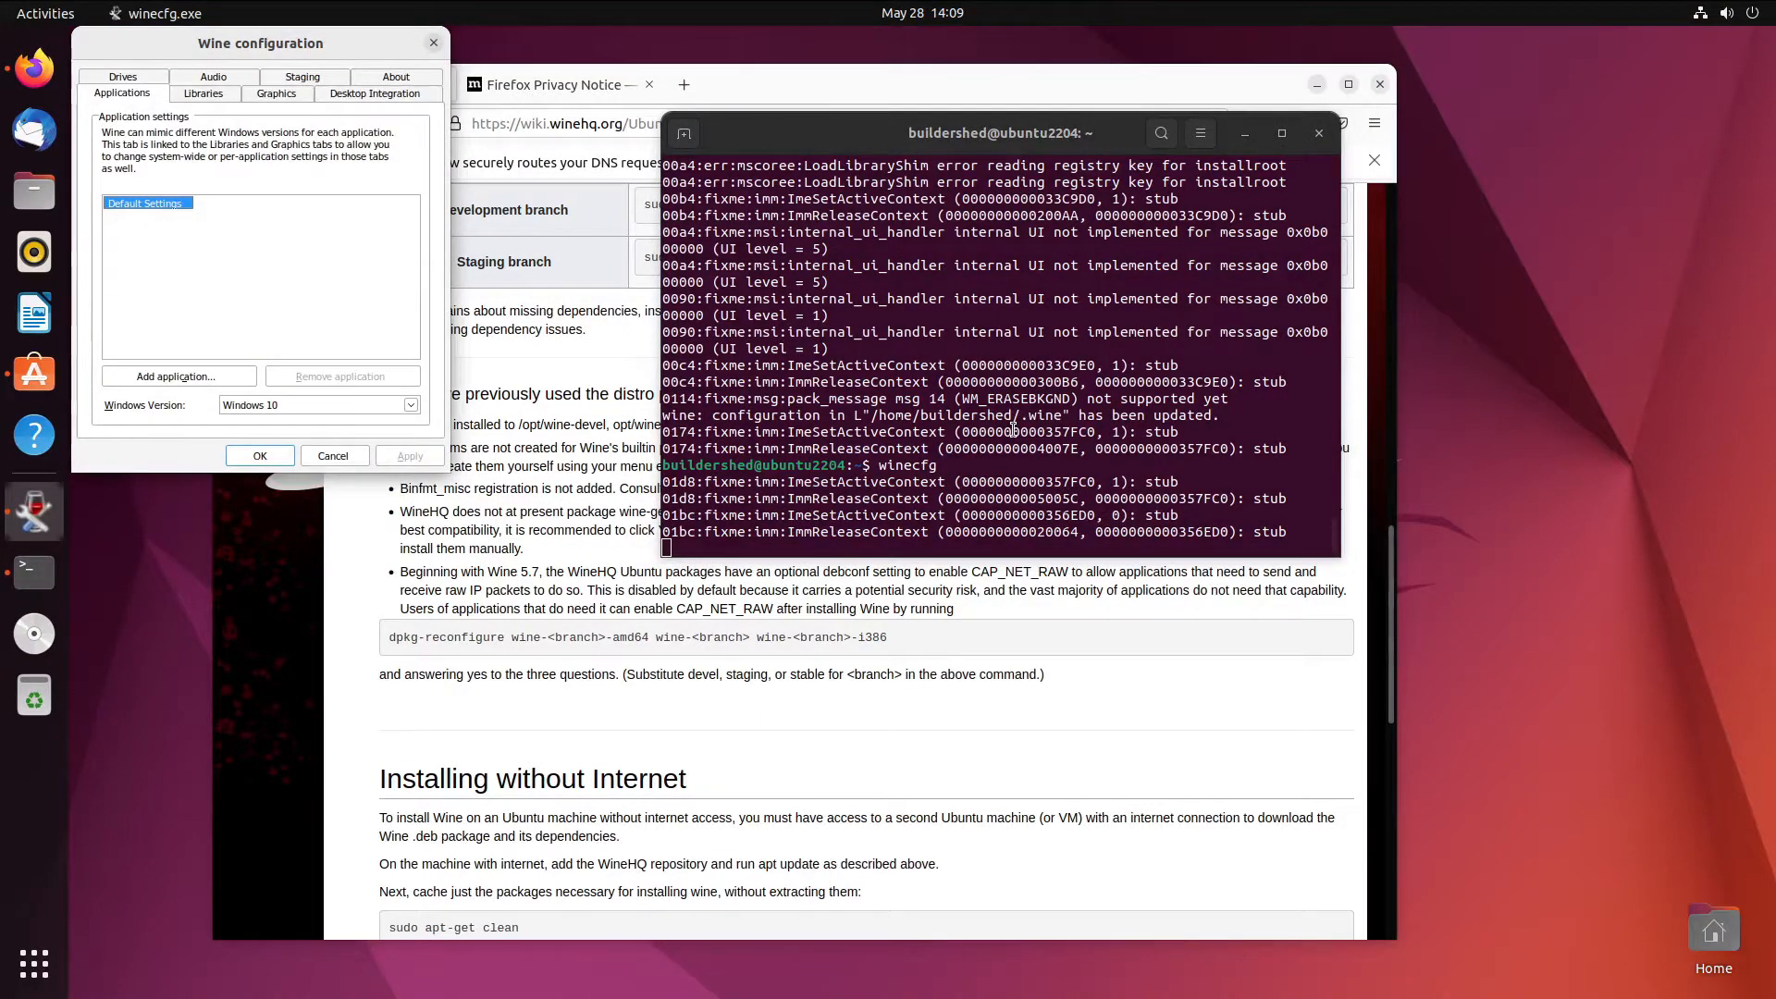
{"action": "left_click", "coordinate": [317, 458]}
{"action": "left_click", "coordinate": [274, 96]}
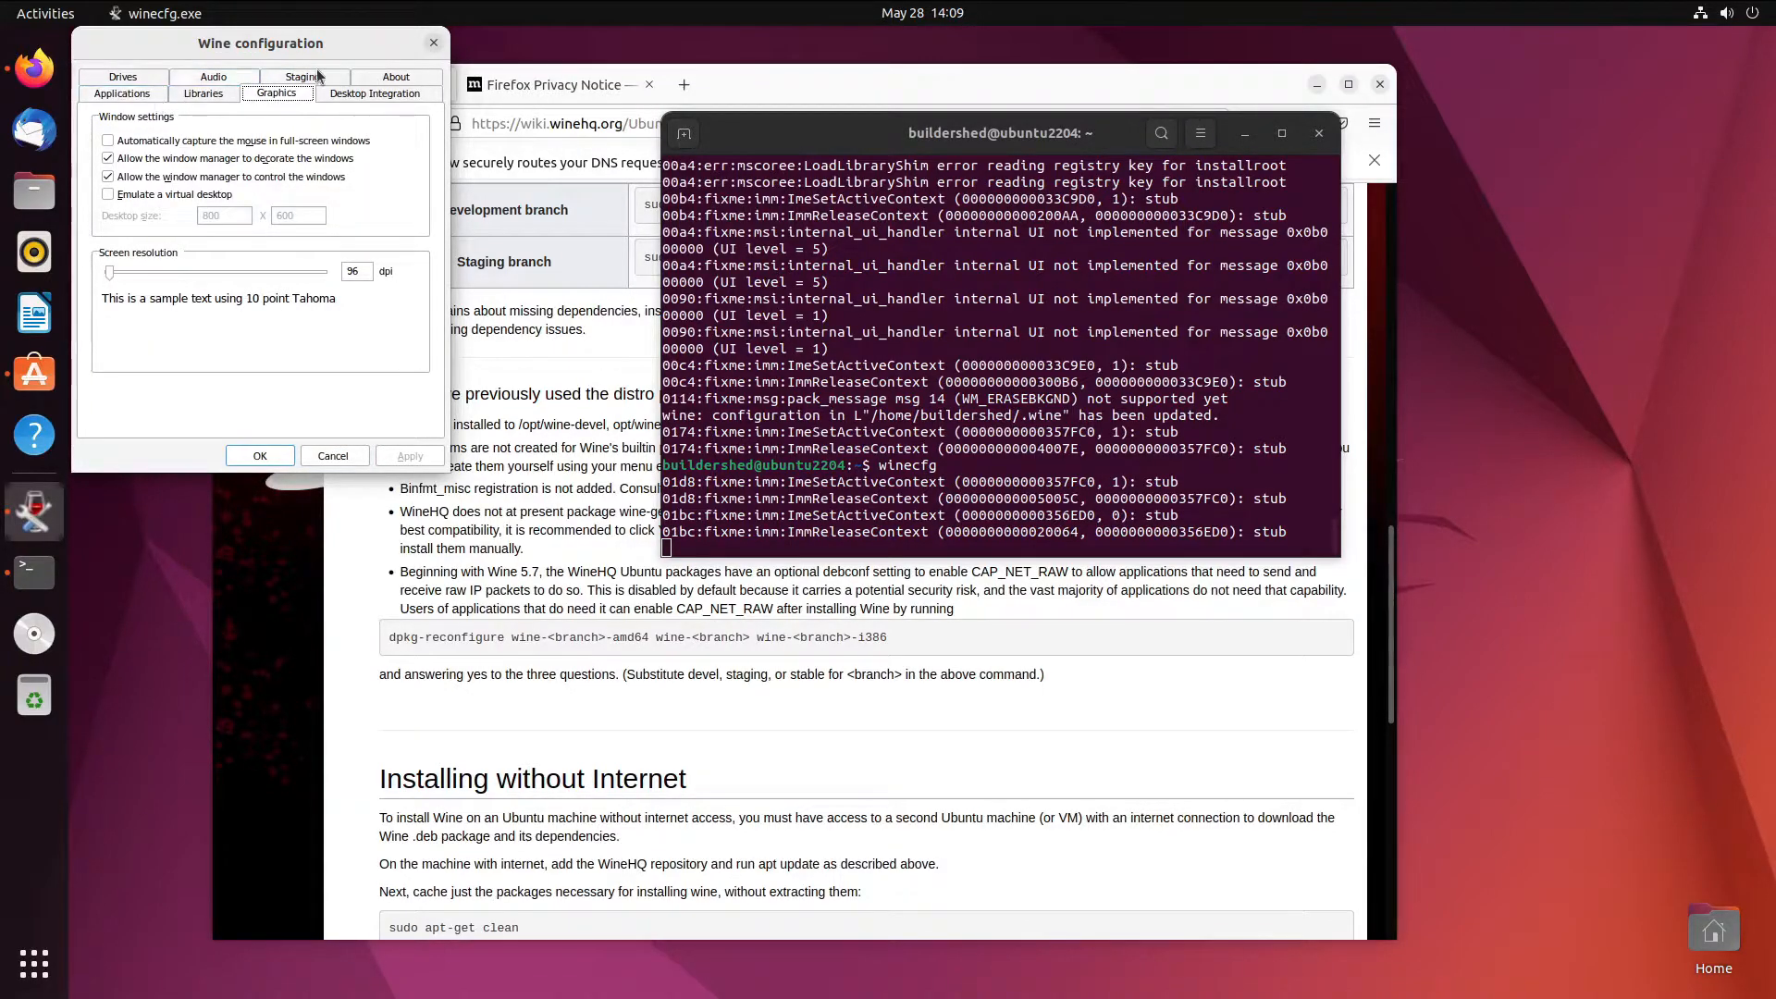
{"action": "left_click", "coordinate": [363, 81]}
{"action": "left_click", "coordinate": [379, 78]}
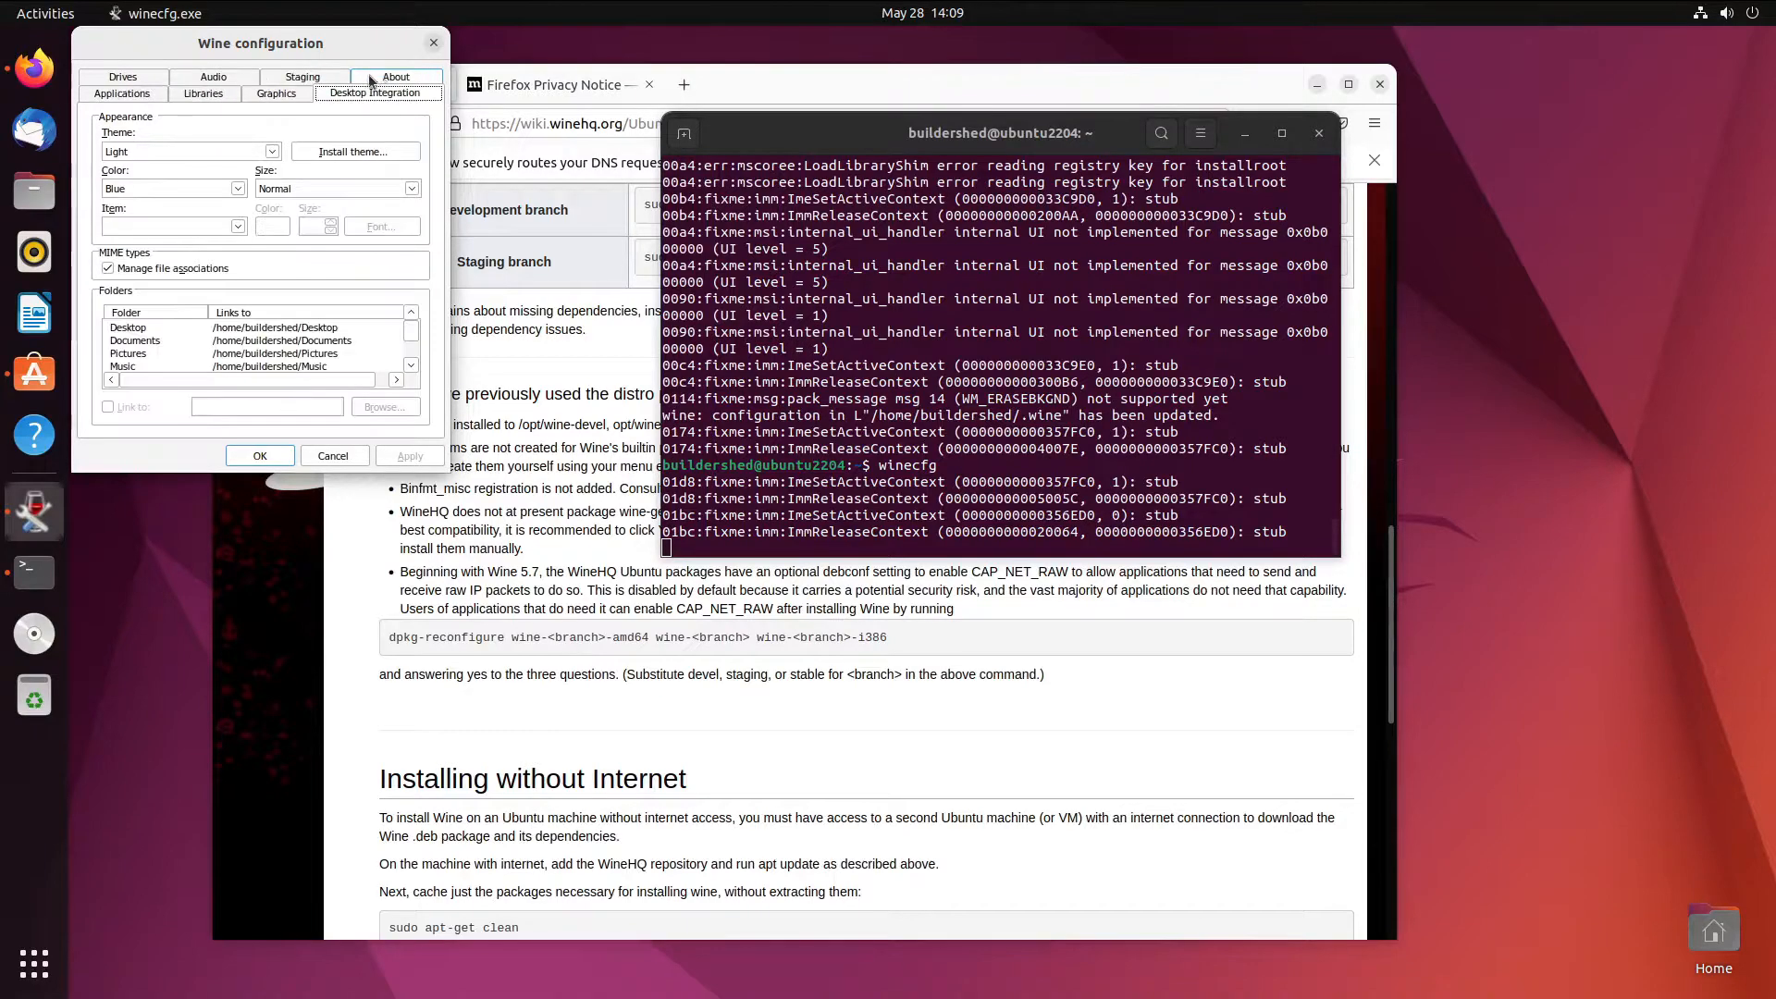
- Set the theme to Light with Blue colours, apply, and close with OK
{"action": "left_click", "coordinate": [272, 152]}
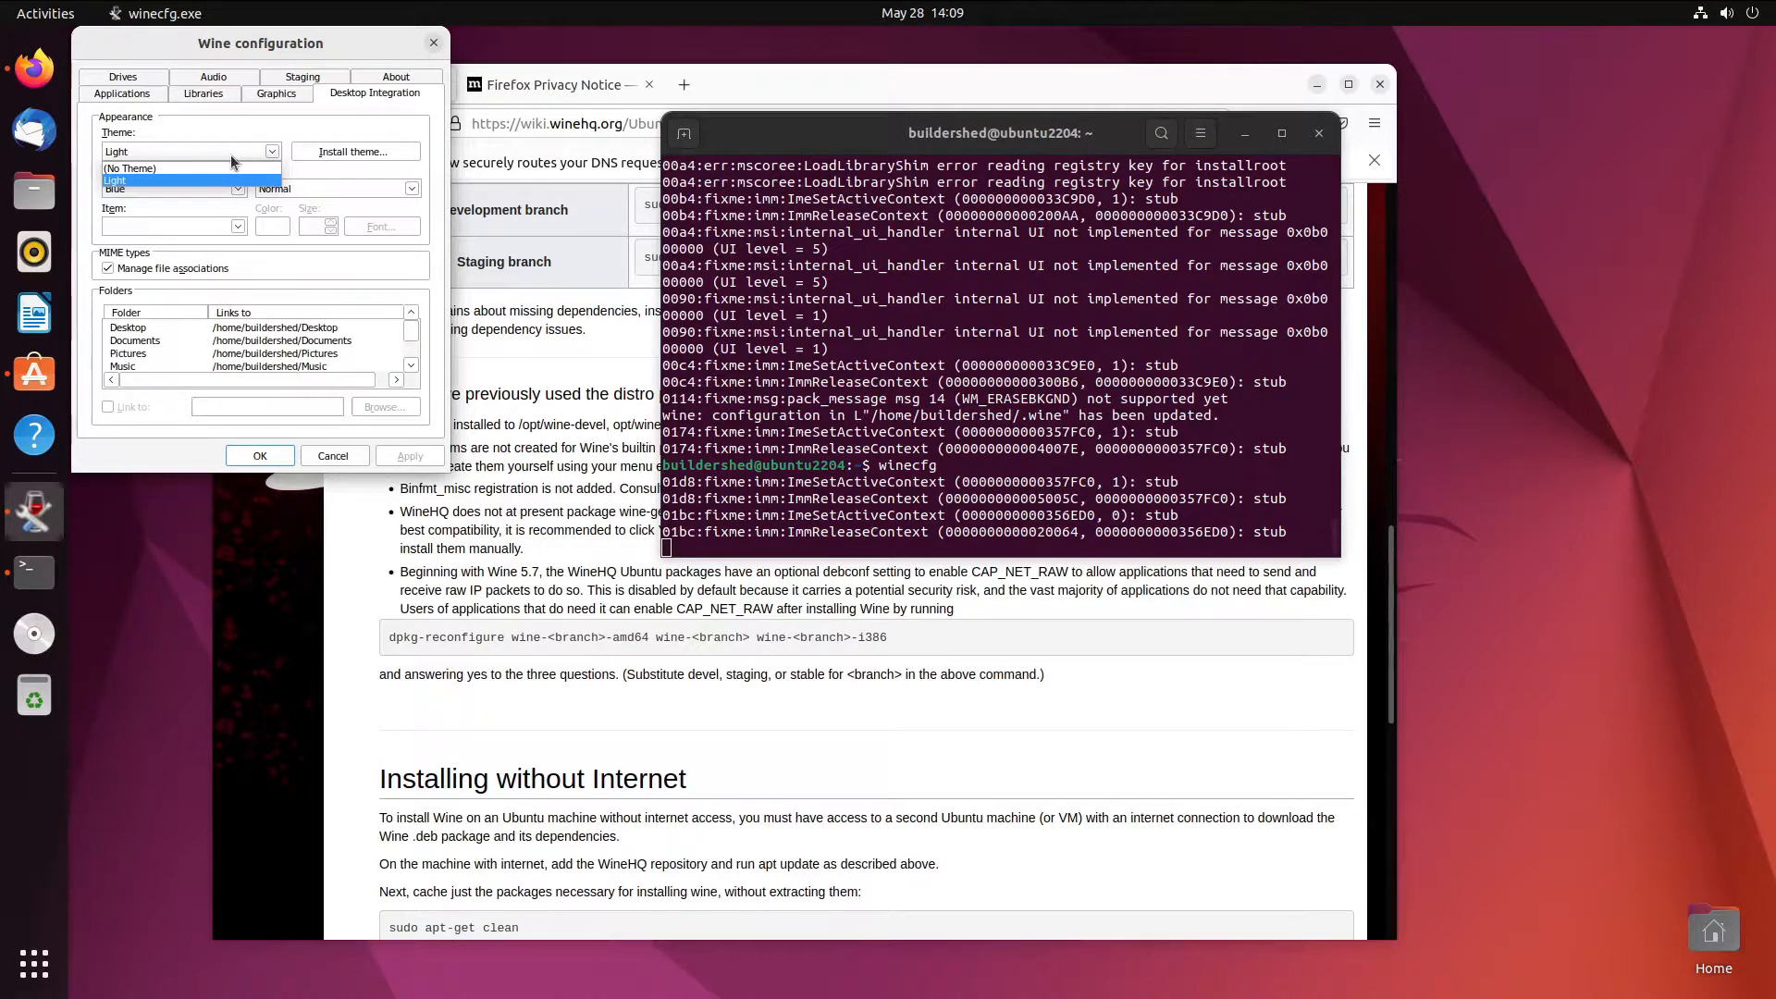
{"action": "left_click", "coordinate": [206, 165]}
{"action": "left_click", "coordinate": [214, 191]}
{"action": "left_click", "coordinate": [214, 192]}
{"action": "left_click", "coordinate": [271, 152]}
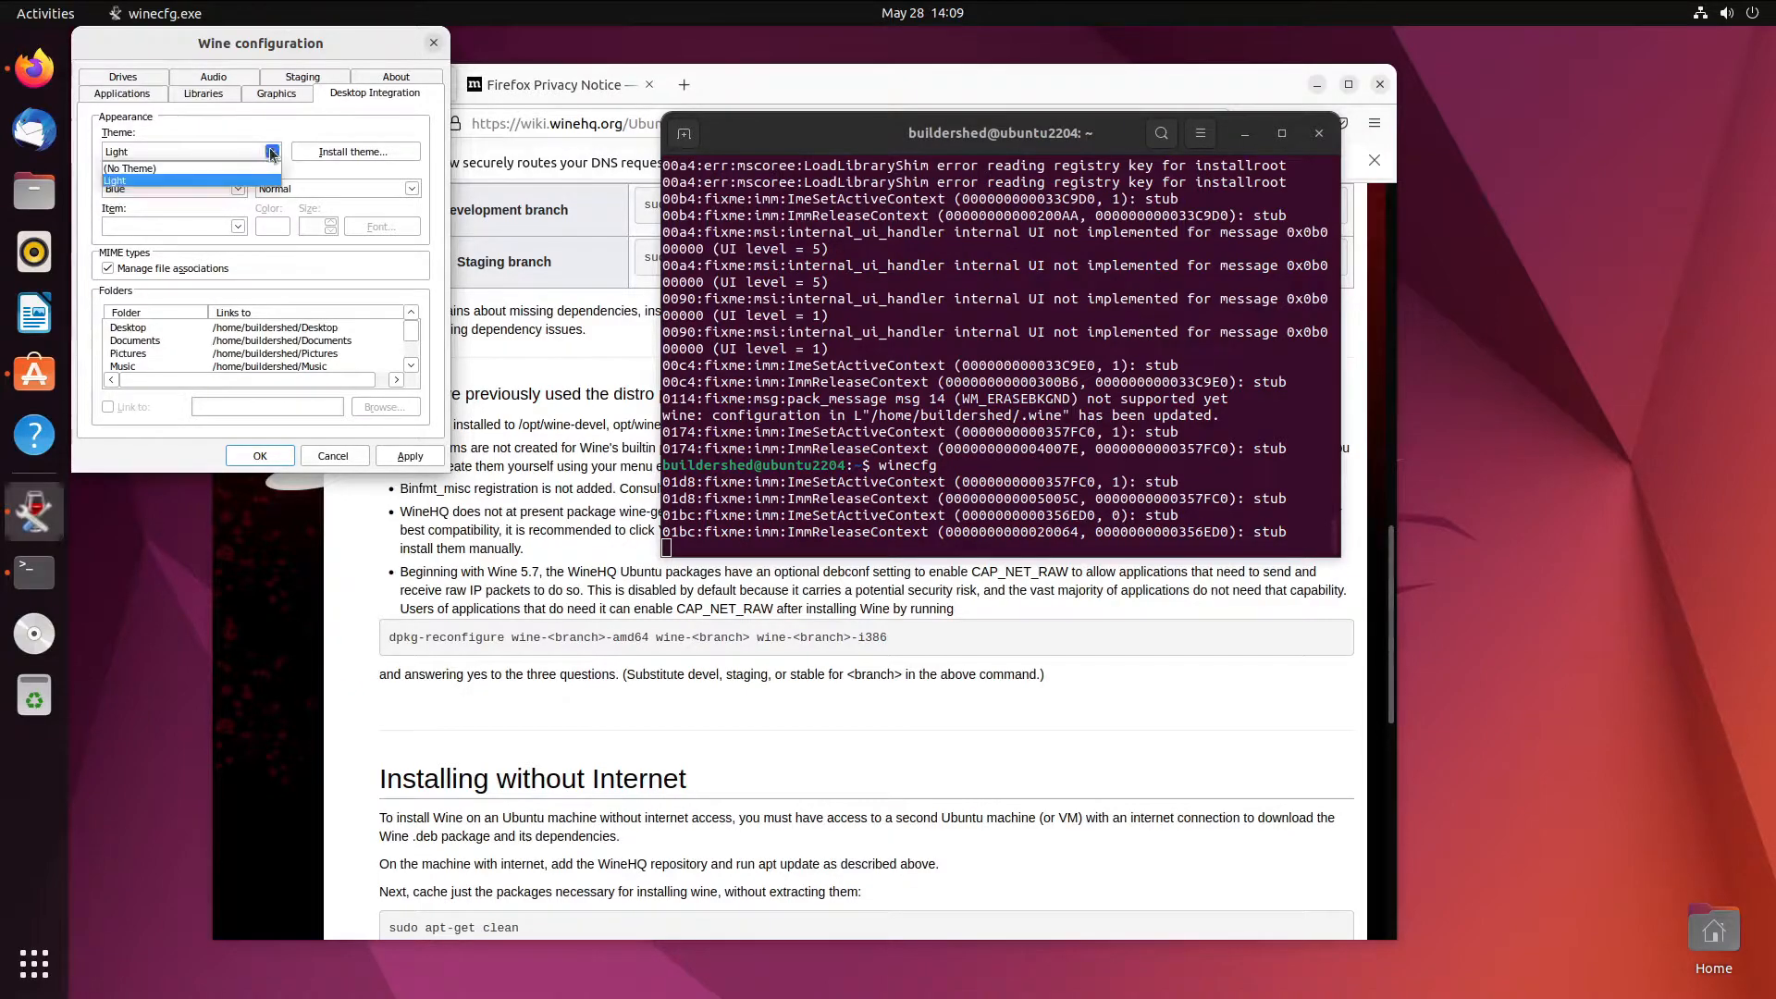
{"action": "left_click", "coordinate": [207, 168]}
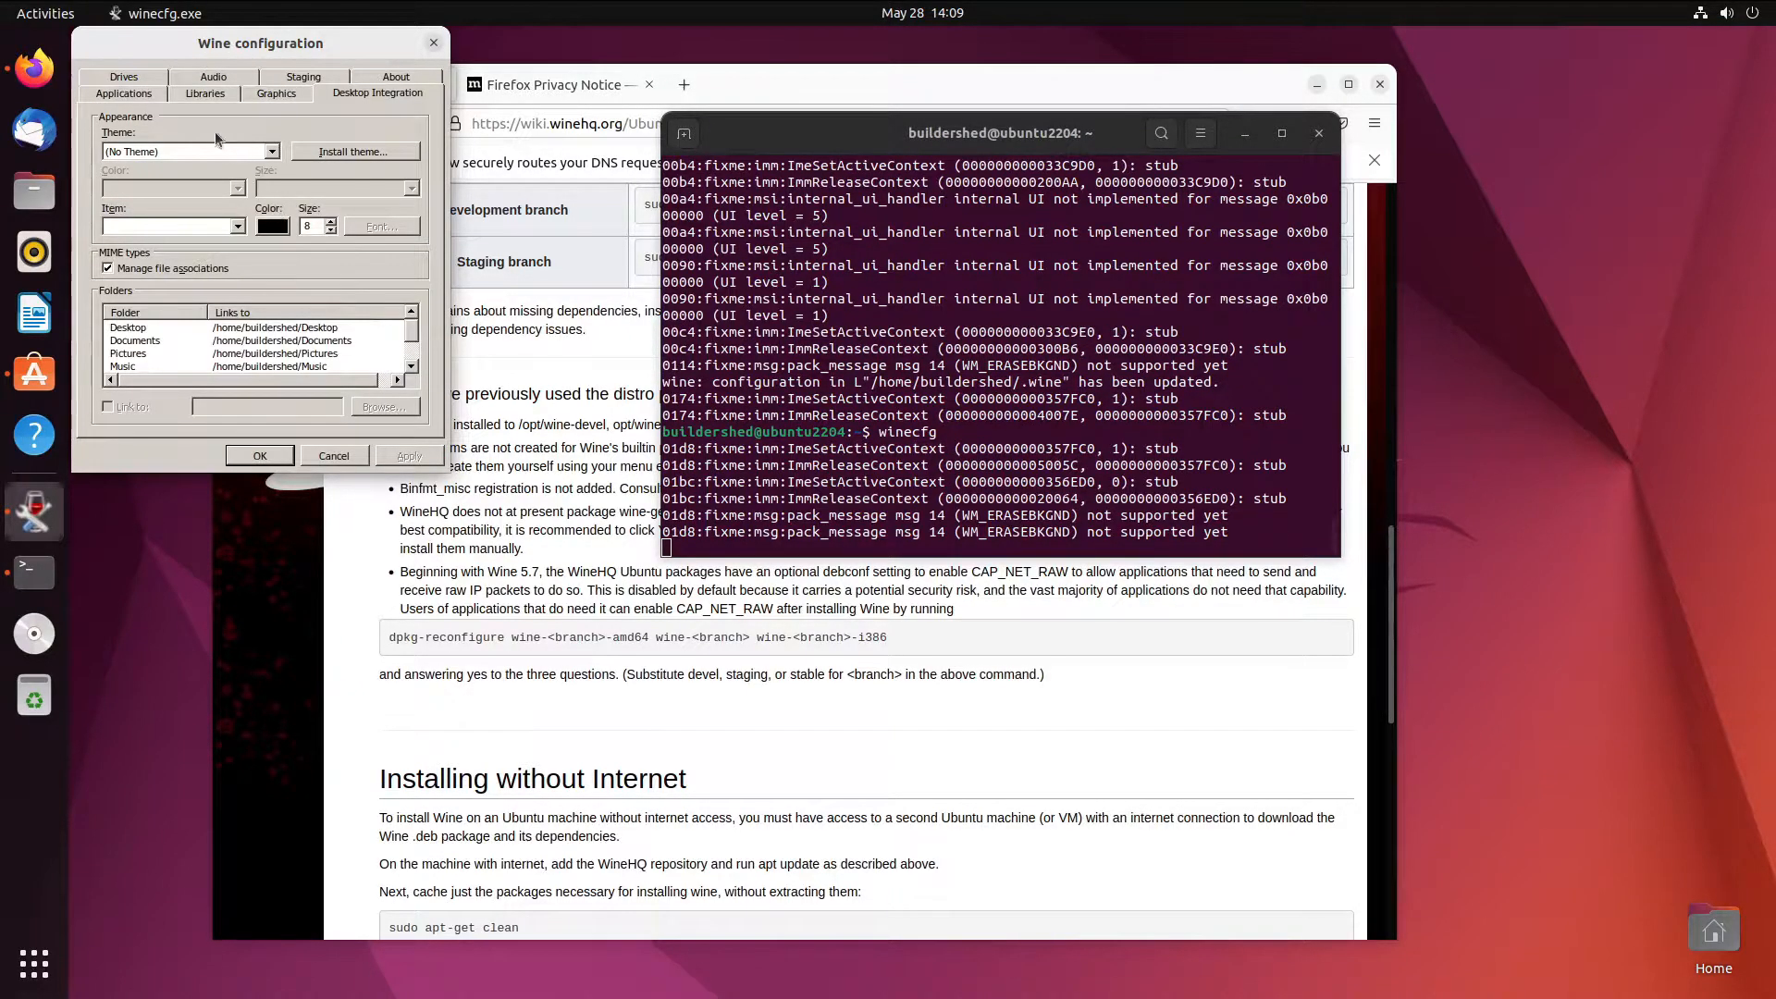
{"action": "left_click", "coordinate": [182, 152]}
{"action": "left_click", "coordinate": [185, 164]}
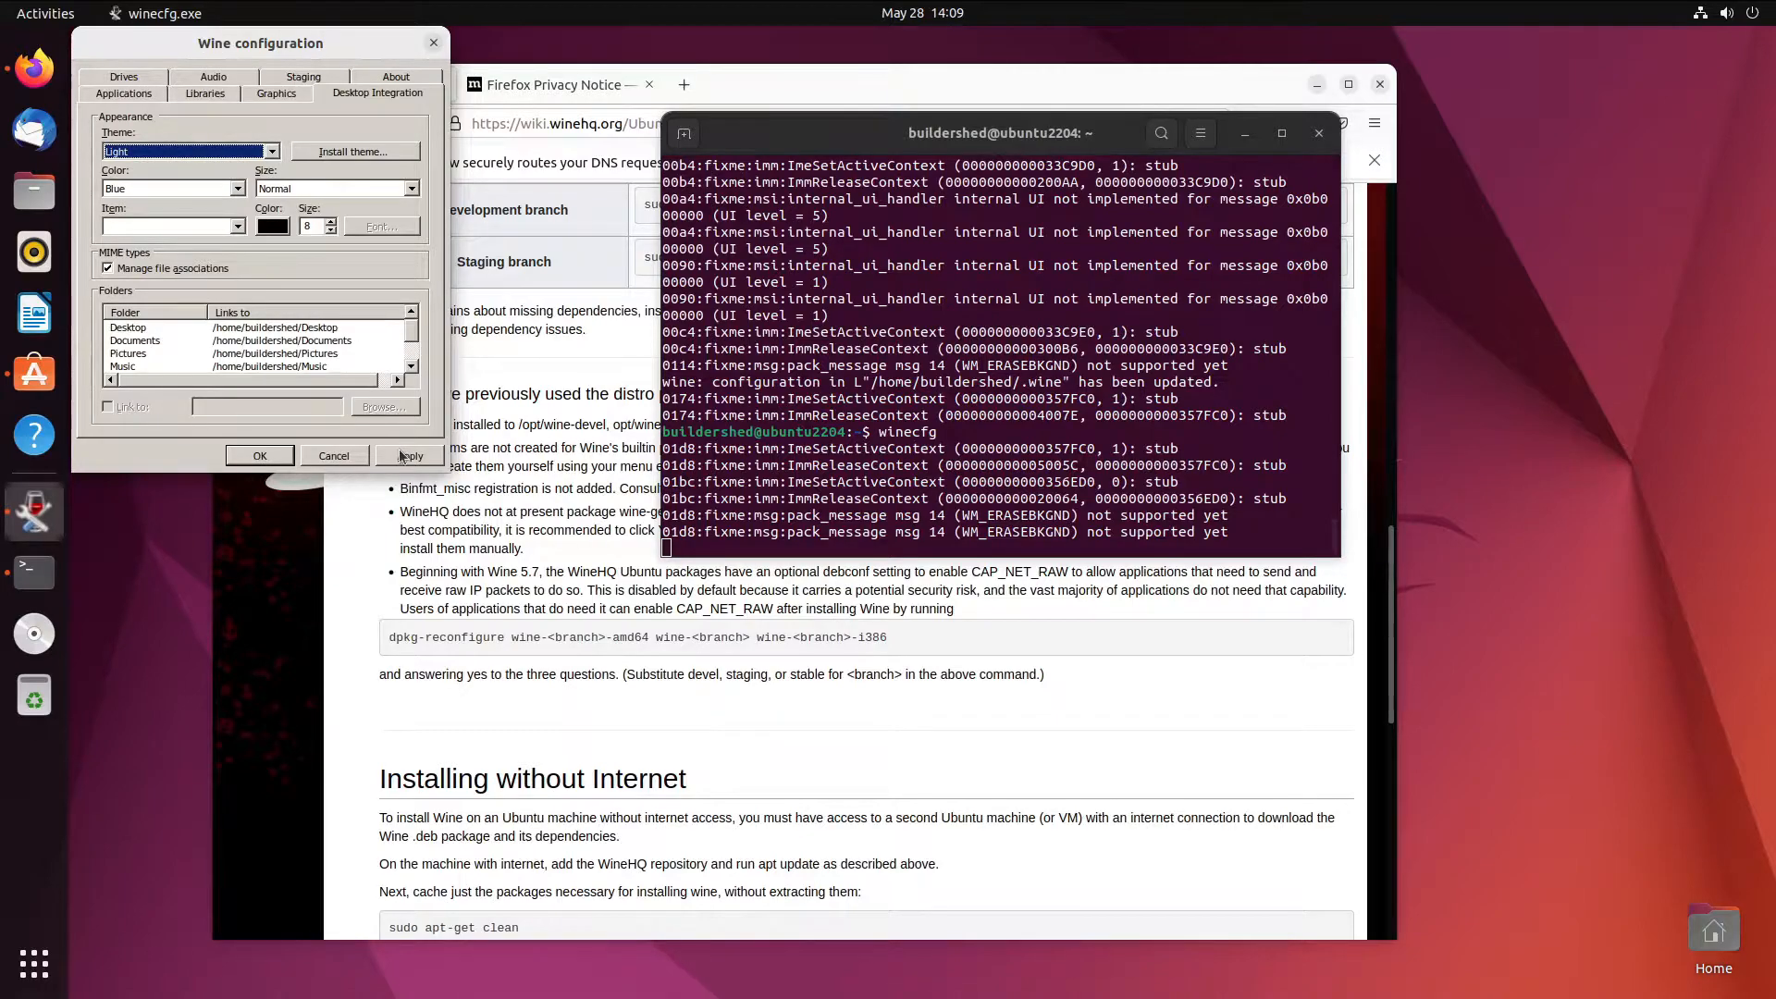
{"action": "left_click", "coordinate": [402, 456]}
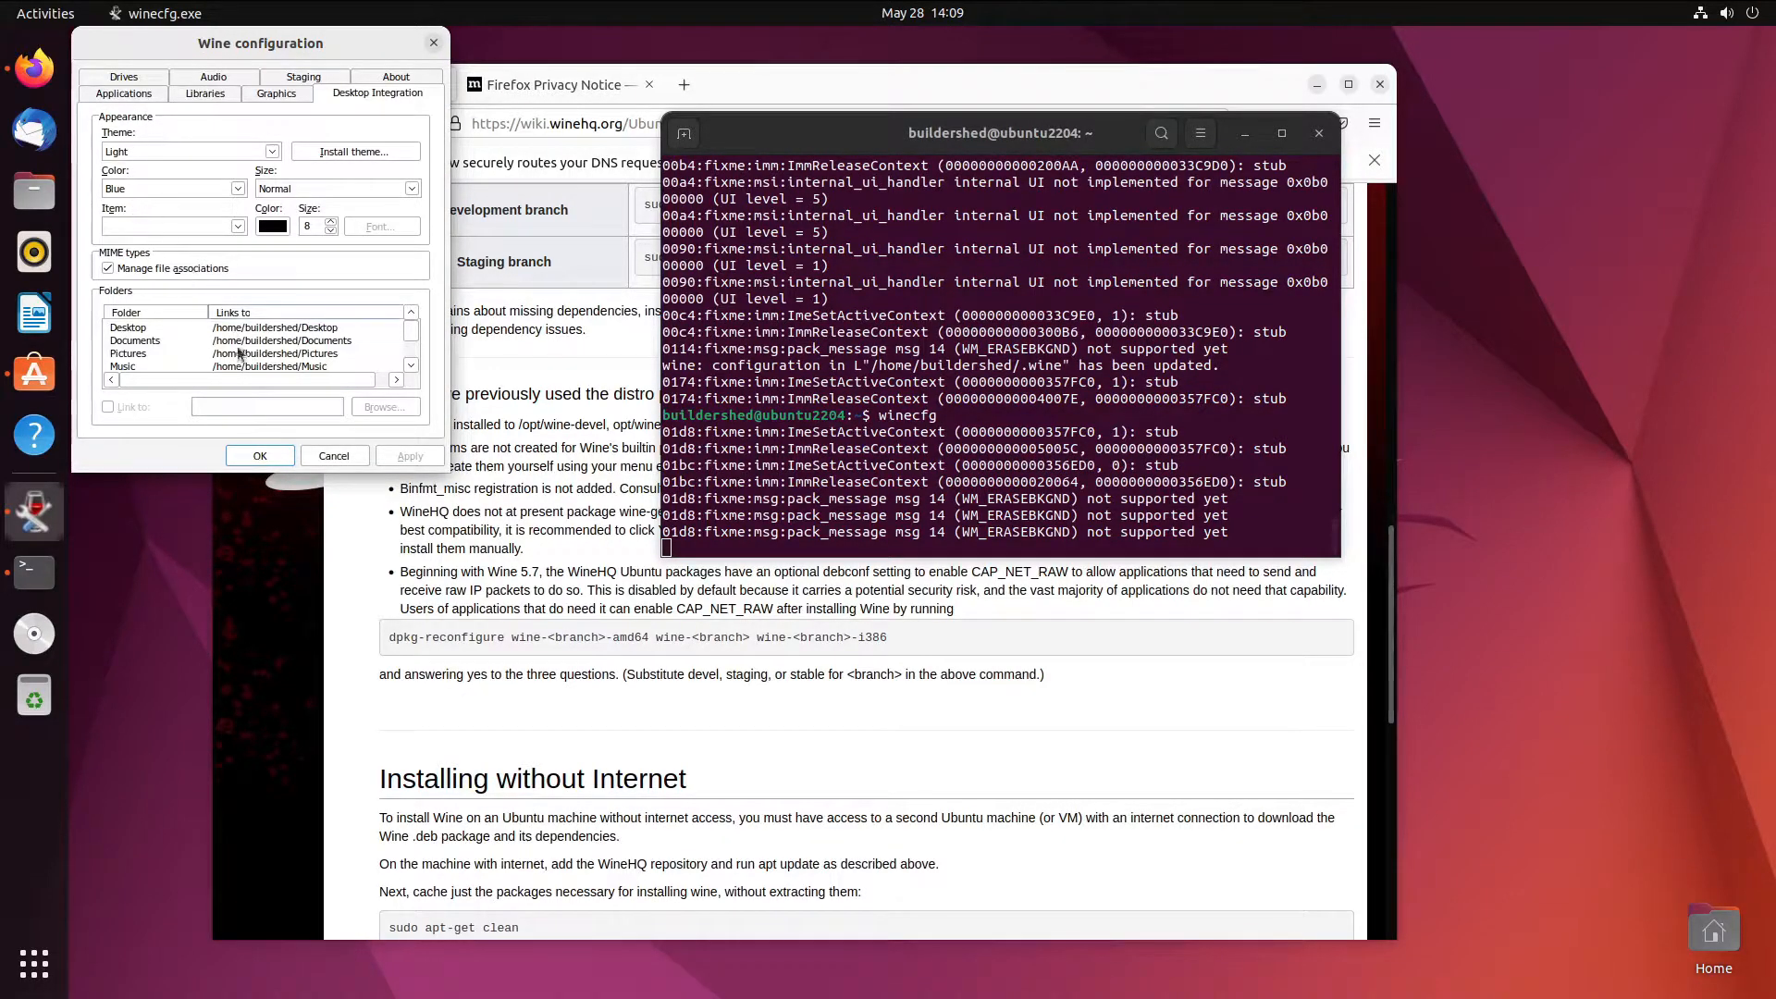
{"action": "left_click", "coordinate": [263, 458]}
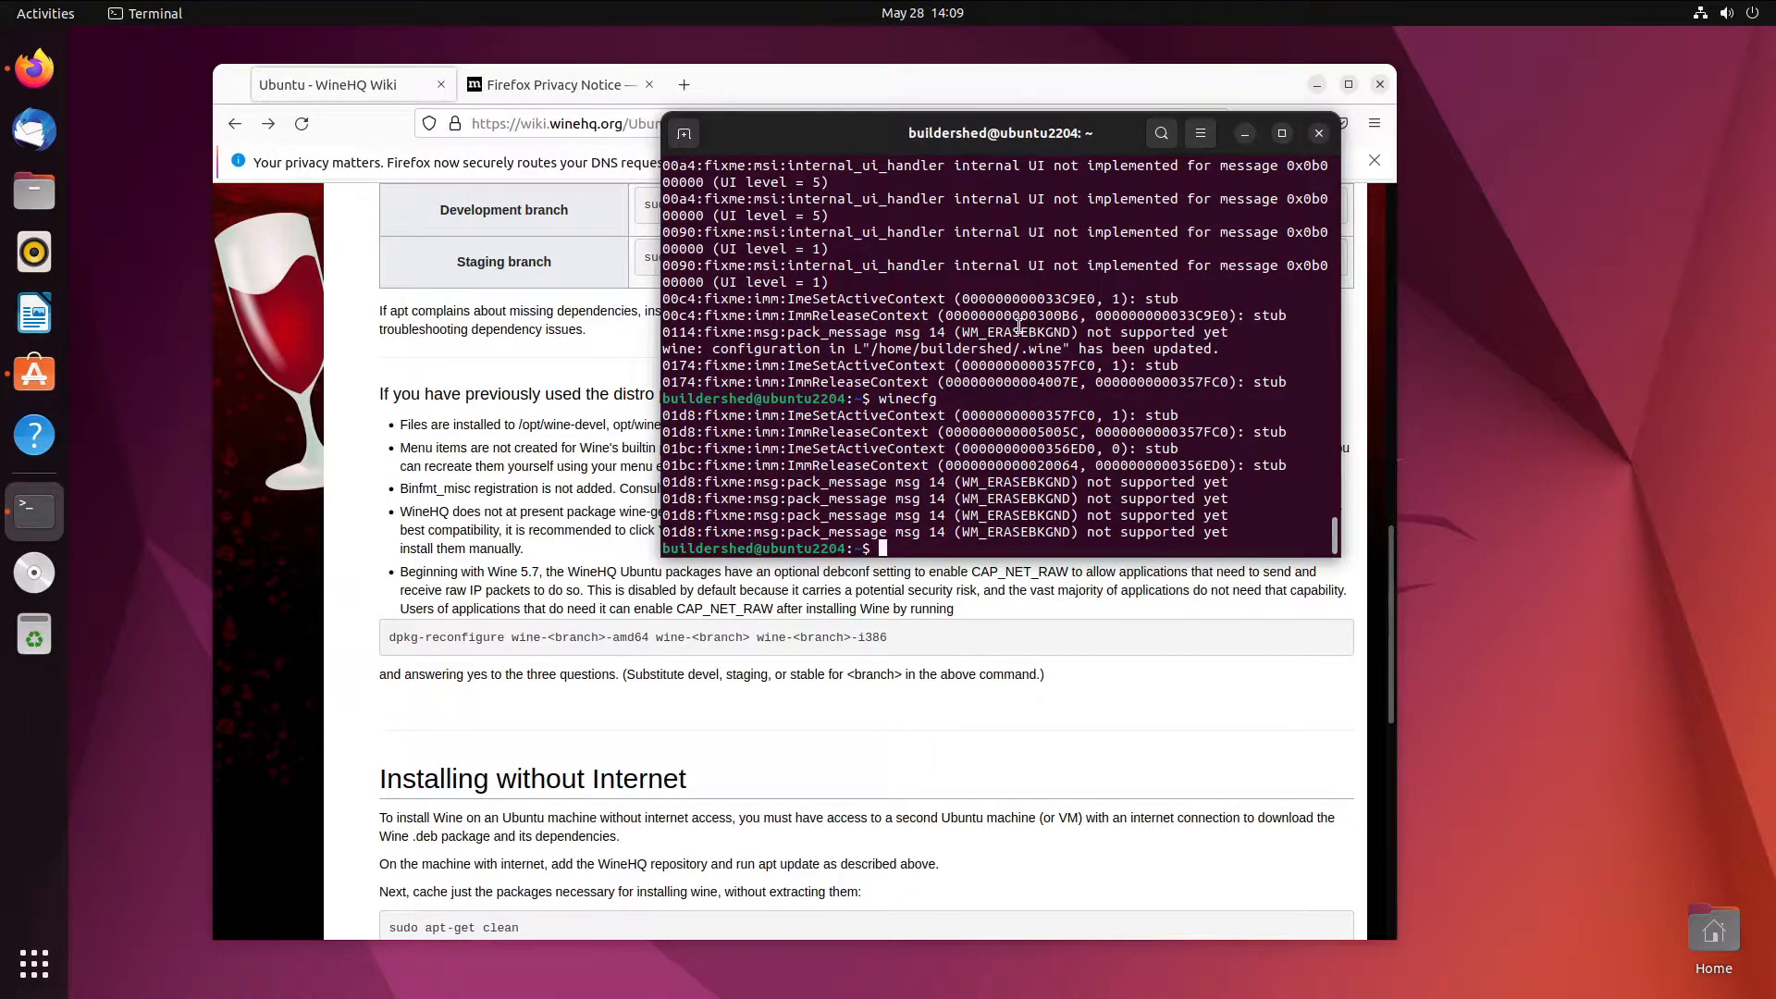
- Close the terminal with the exit command
{"action": "type", "text": "winenote"}
{"action": "key", "text": "BackSpace"}
{"action": "key", "text": "BackSpace"}
{"action": "key", "text": "BackSpace"}
{"action": "key", "text": "BackSpace"}
{"action": "key", "text": "BackSpace"}
{"action": "key", "text": "BackSpace"}
{"action": "key", "text": "BackSpace"}
{"action": "key", "text": "BackSpace"}
{"action": "type", "text": "exit"}
{"action": "key", "text": "Return"}
- Launch Winetricks from the Activities search and accept its 64-bit wineprefix warning
{"action": "key", "text": "super"}
{"action": "left_click", "coordinate": [938, 65]}
{"action": "type", "text": "wi"}
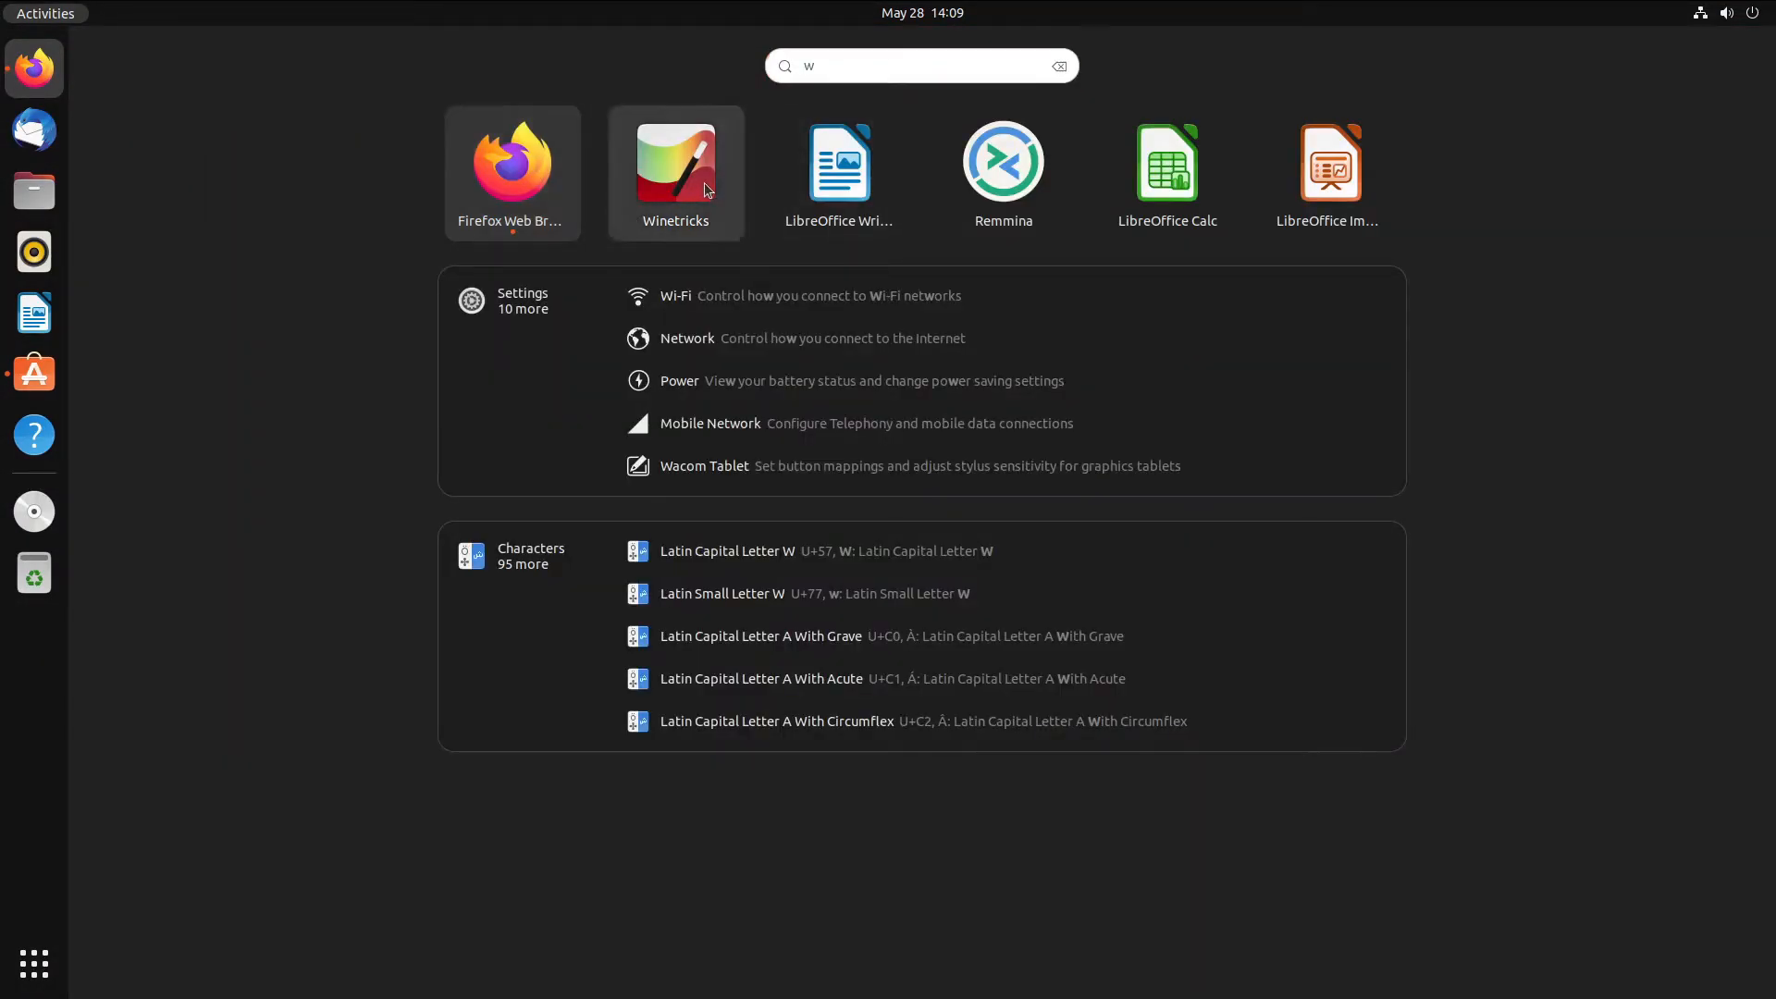
{"action": "key", "text": "Escape"}
{"action": "type", "text": "w"}
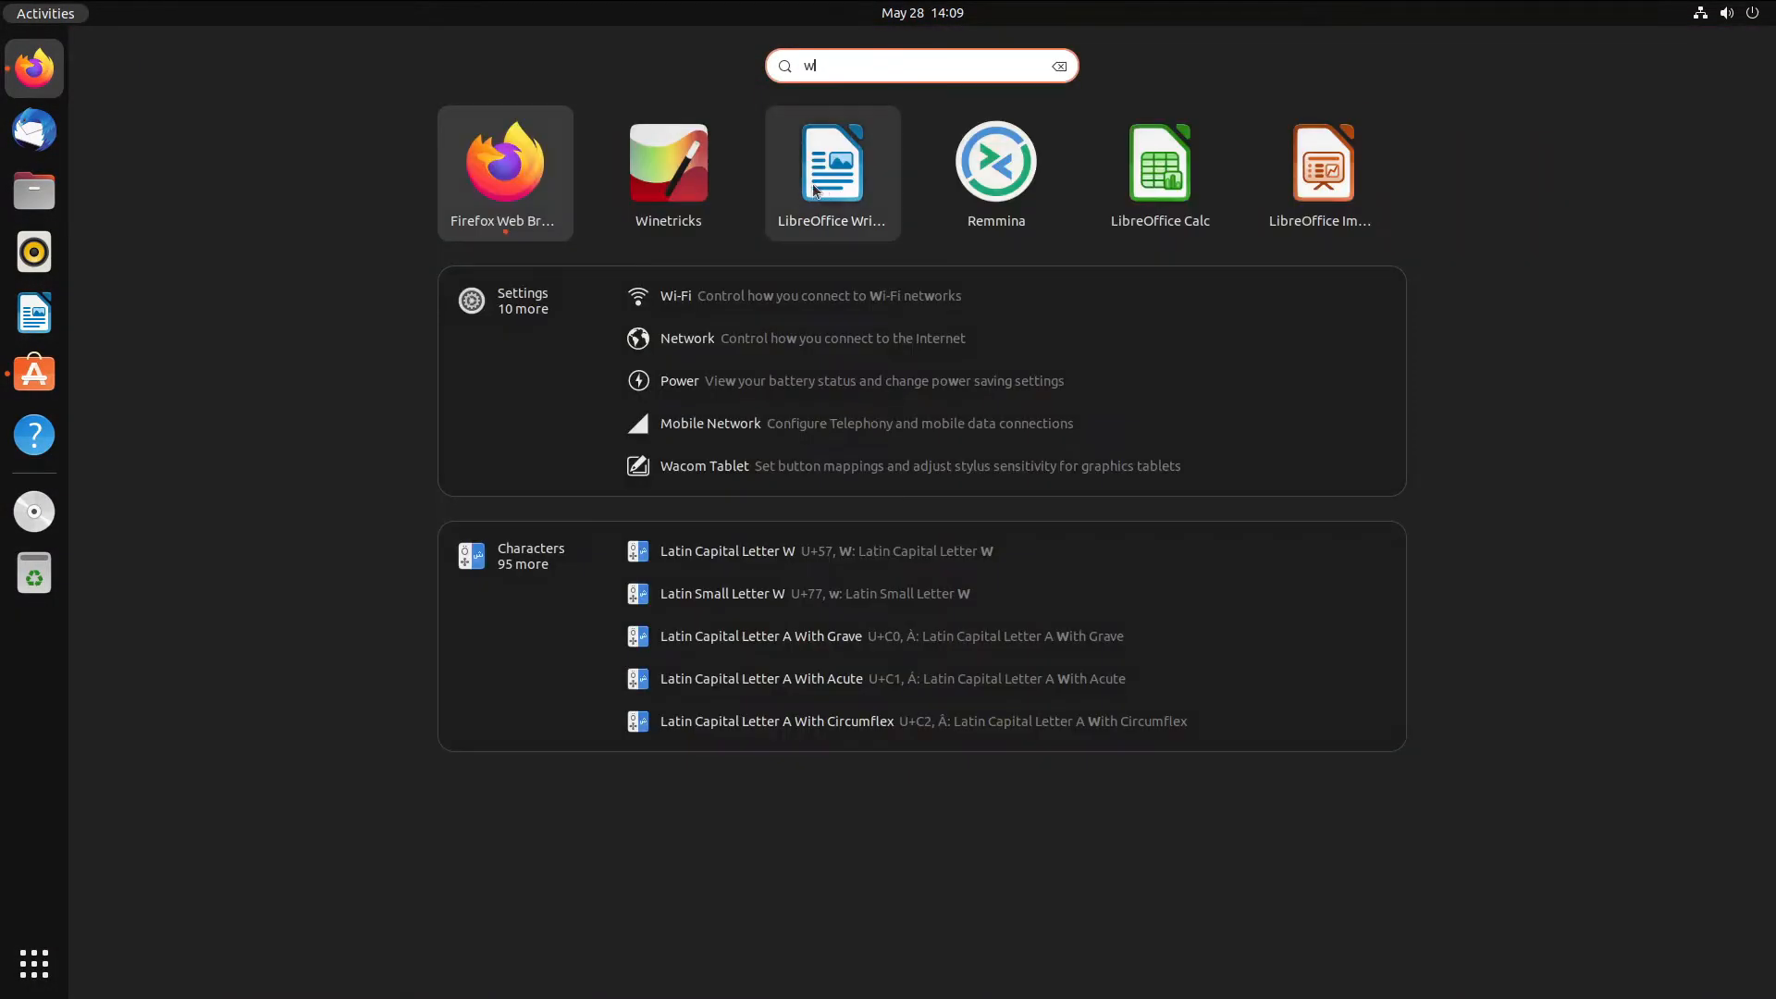
{"action": "left_click", "coordinate": [723, 186]}
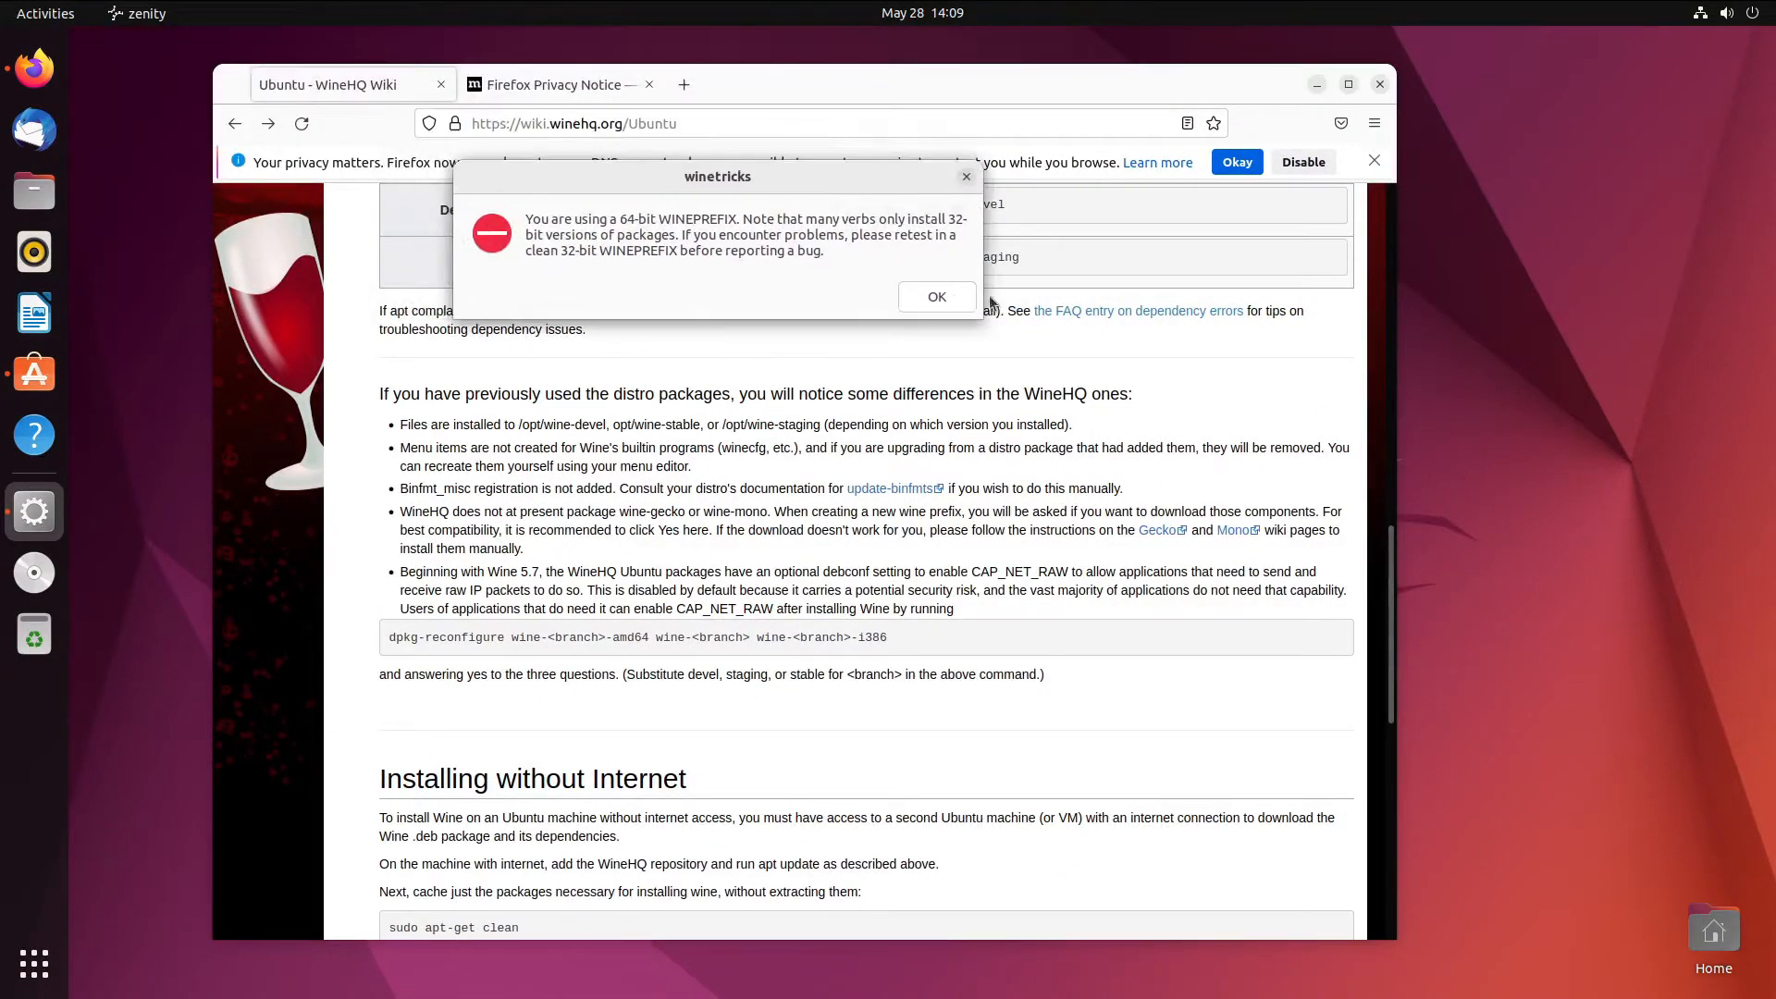
{"action": "left_click", "coordinate": [938, 296]}
- Close Firefox and cancel the Winetricks wineprefix chooser
{"action": "left_click_drag", "start_coordinate": [1047, 88], "coordinate": [1320, 92]}
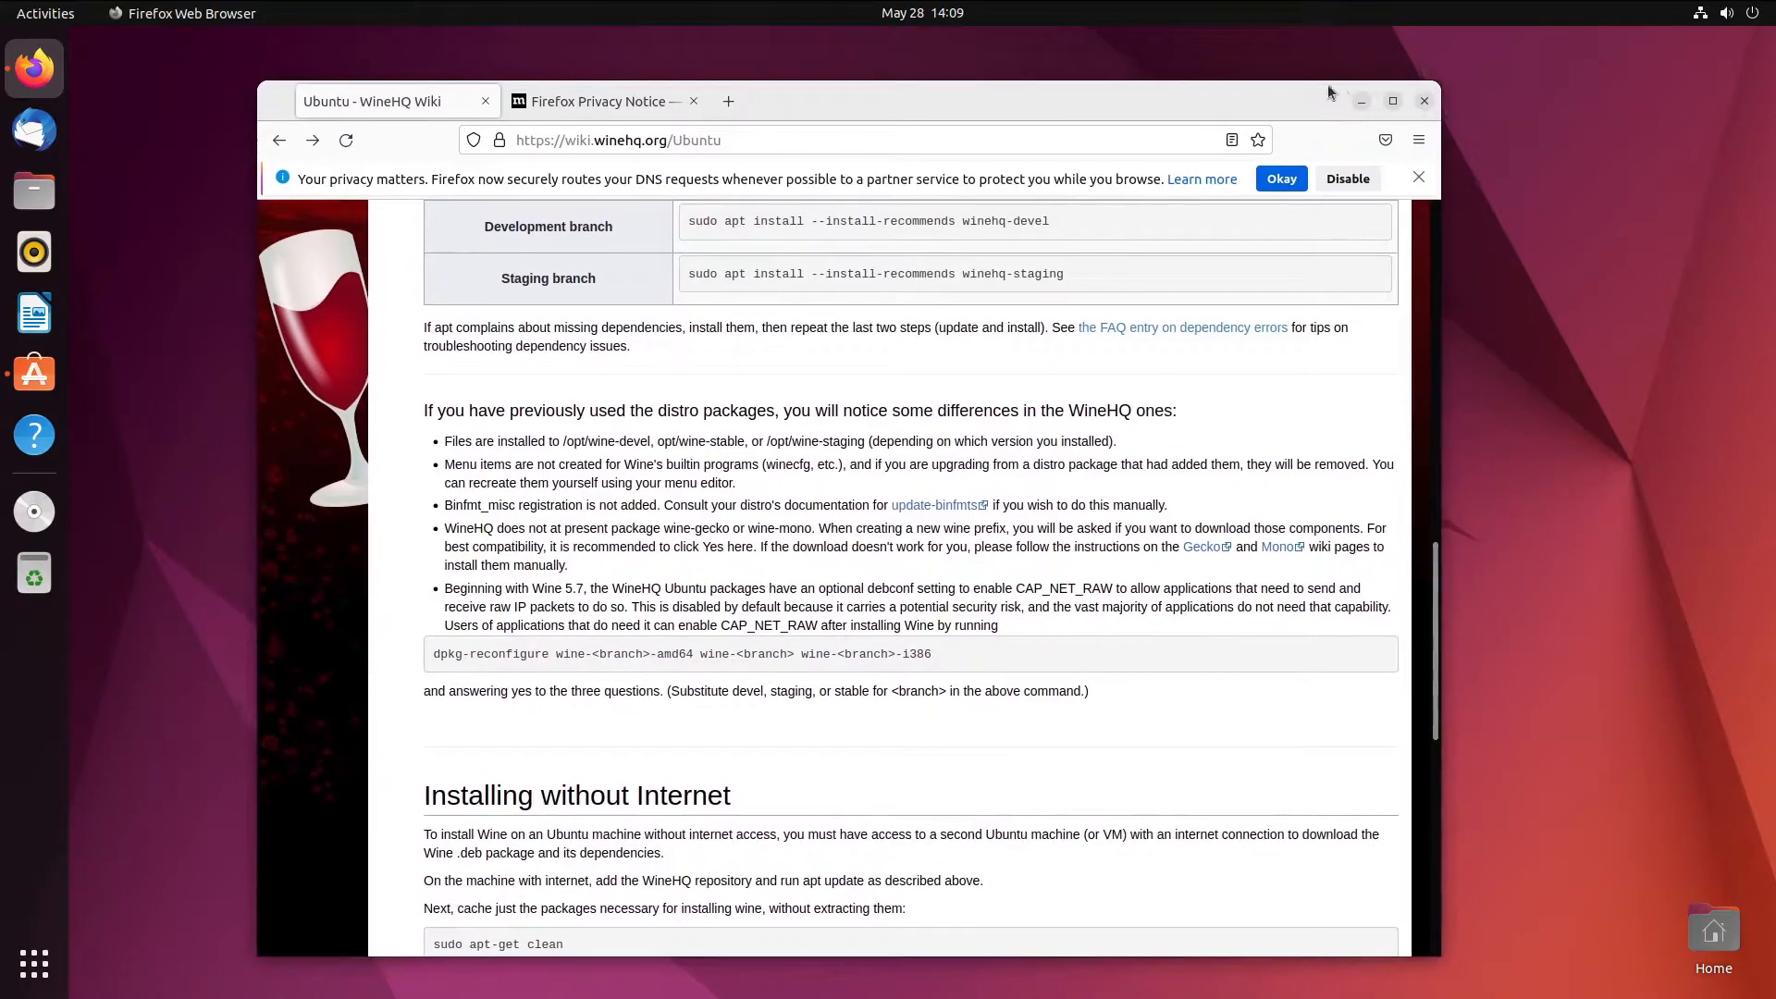
{"action": "left_click", "coordinate": [1422, 101]}
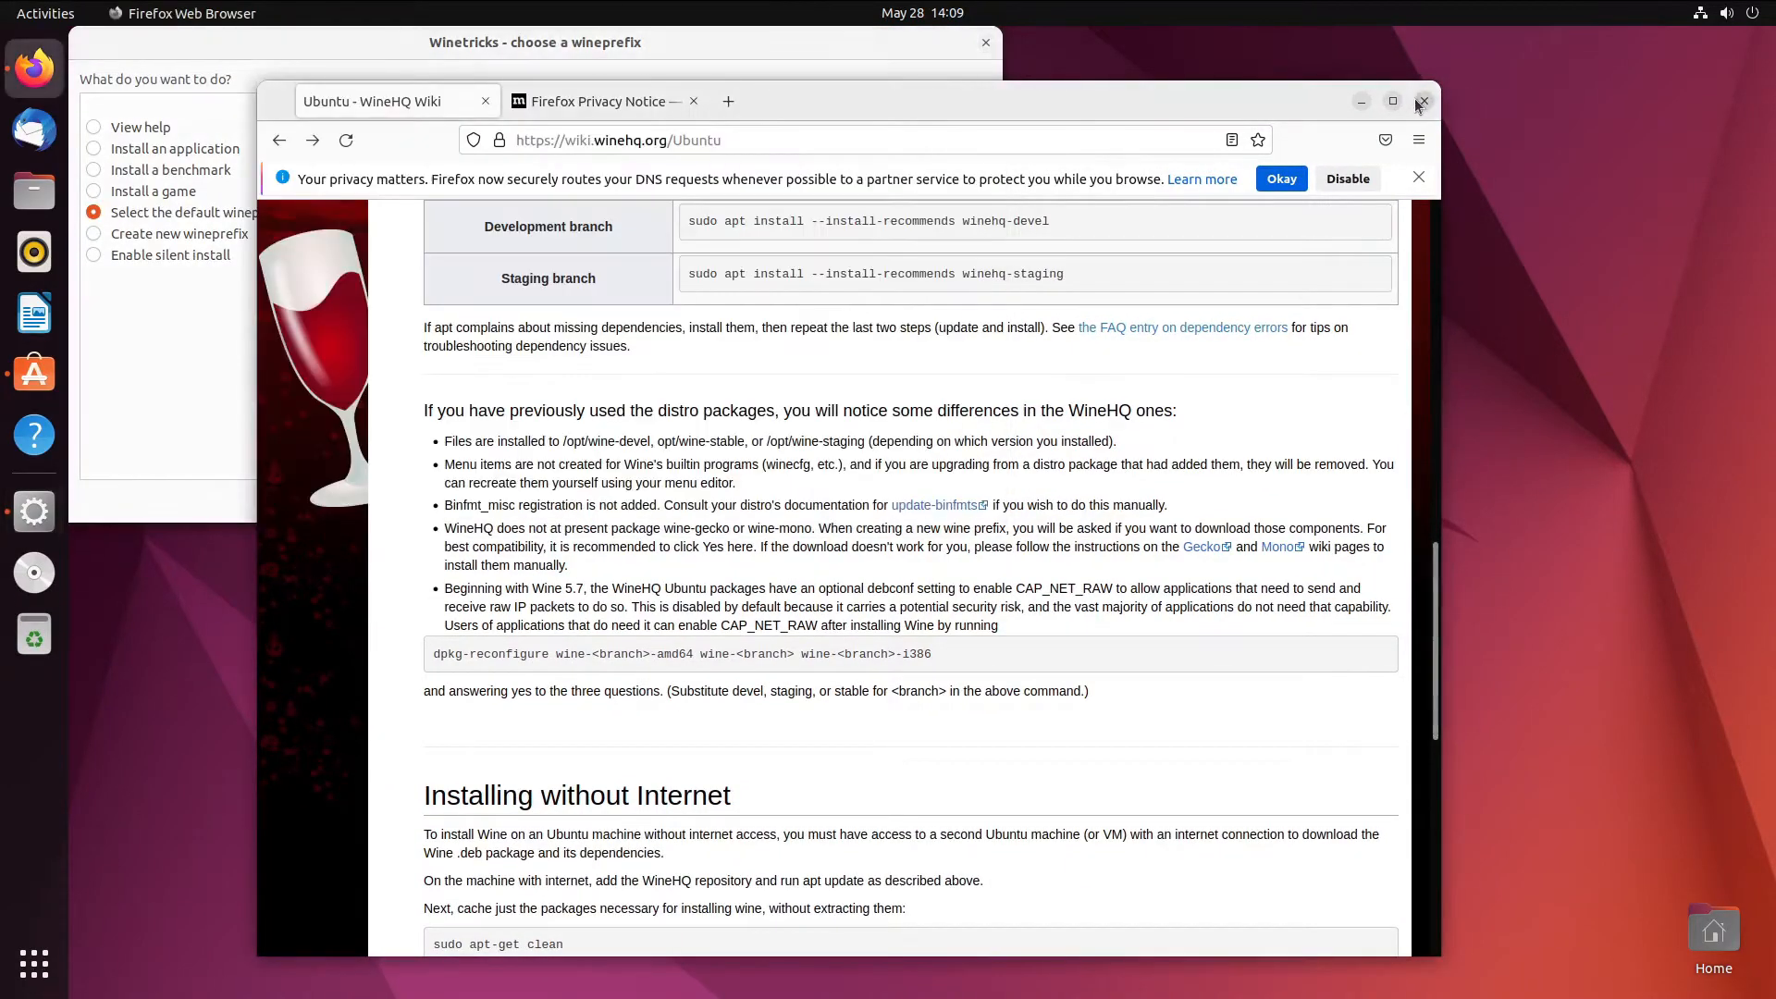
{"action": "left_click_drag", "start_coordinate": [578, 40], "coordinate": [751, 191]}
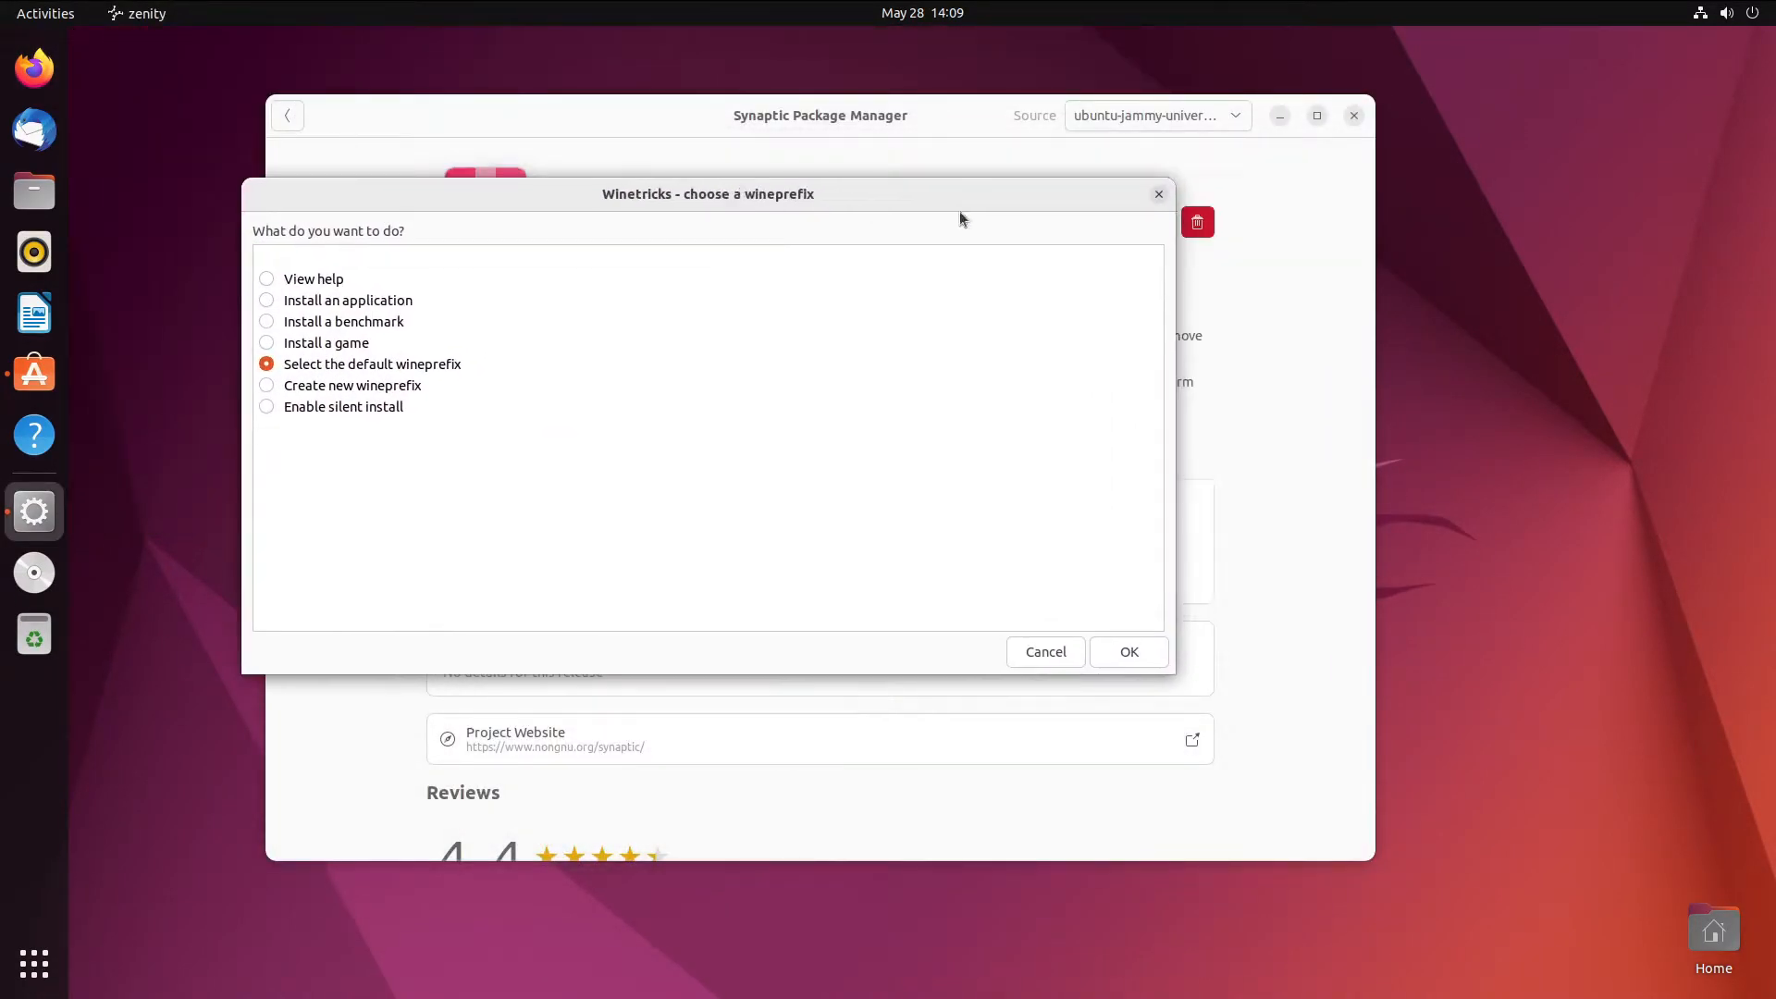
{"action": "left_click", "coordinate": [1352, 121]}
{"action": "left_click_drag", "start_coordinate": [818, 202], "coordinate": [962, 203]}
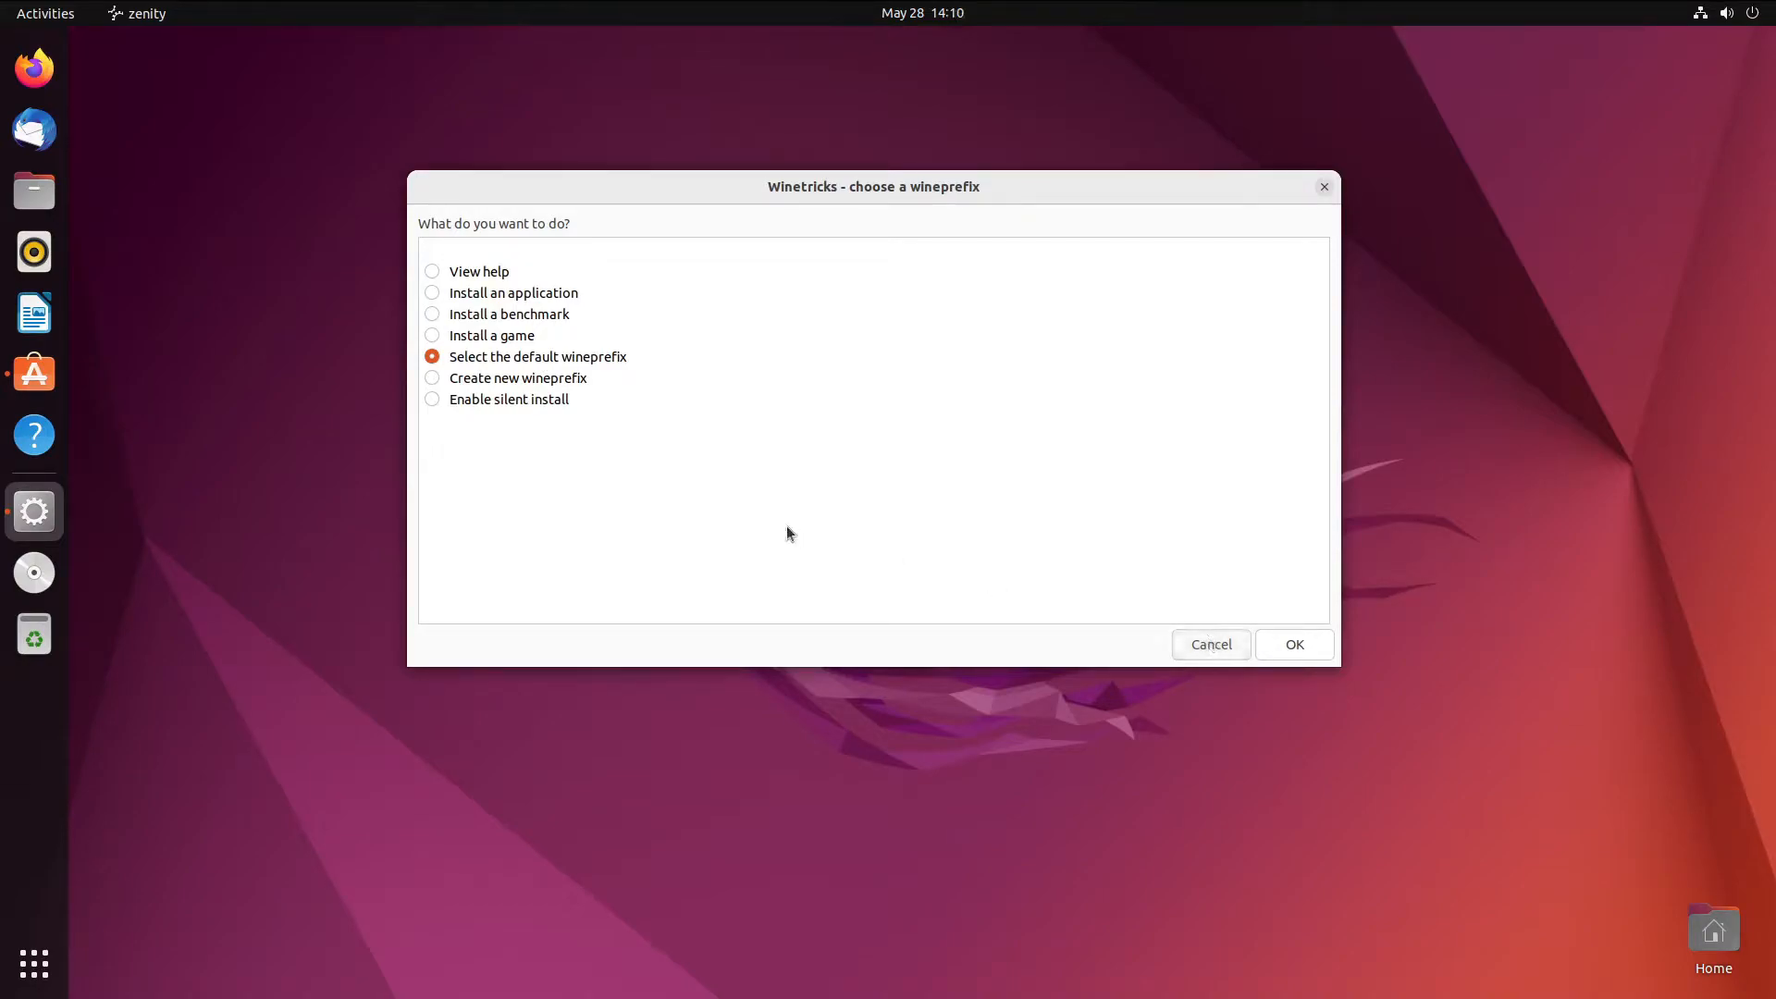
{"action": "left_click", "coordinate": [1211, 643]}
- Search the store for 'gnome tweaks' and install GNOME Tweaks, authenticating with the account password
{"action": "left_click", "coordinate": [34, 372]}
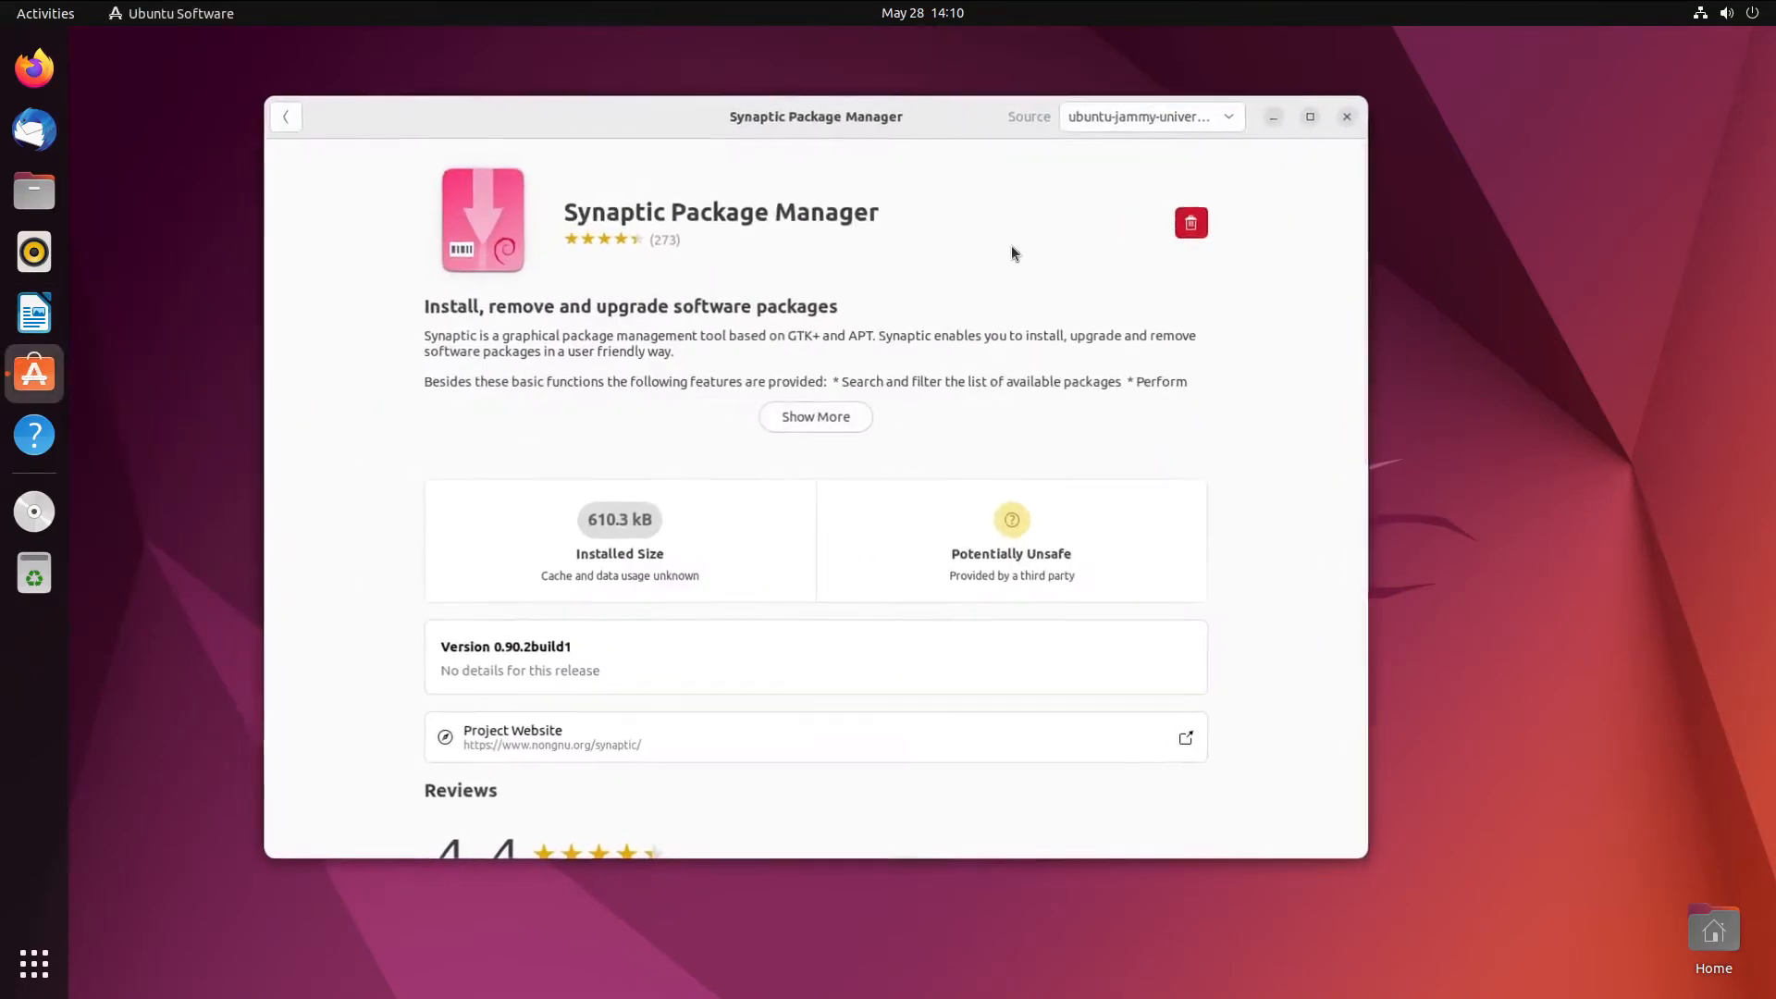
{"action": "left_click", "coordinate": [297, 125]}
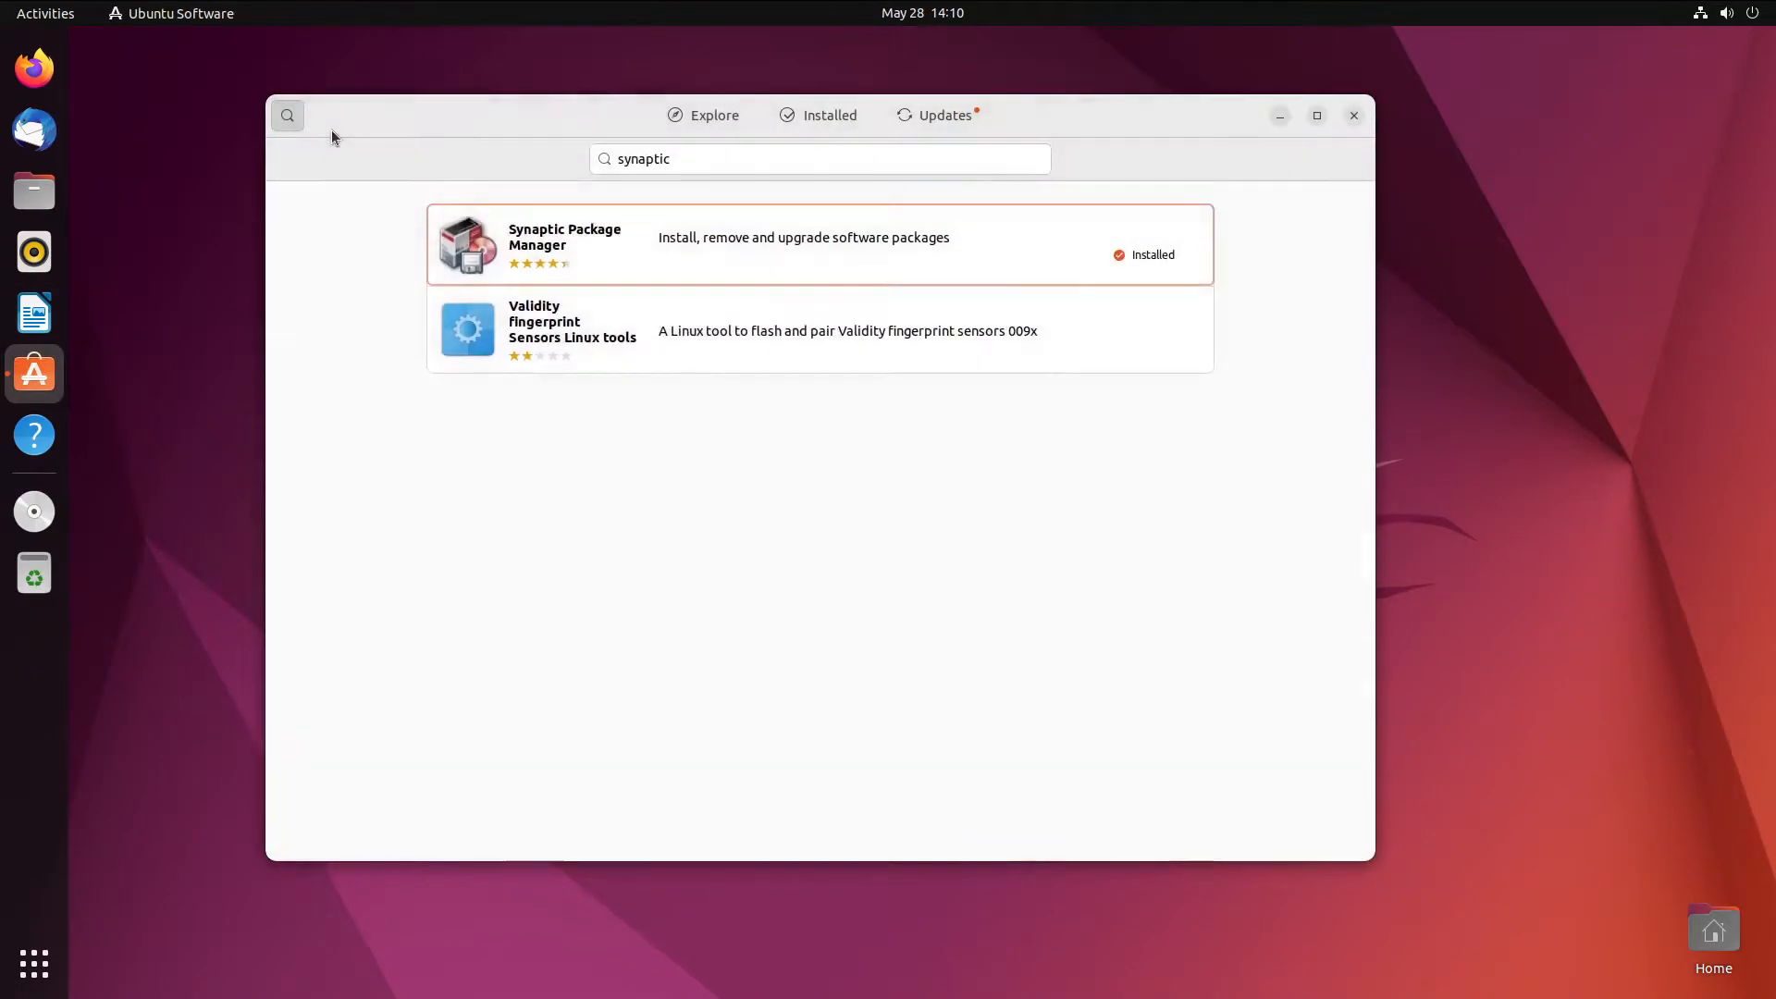
{"action": "left_click", "coordinate": [836, 158]}
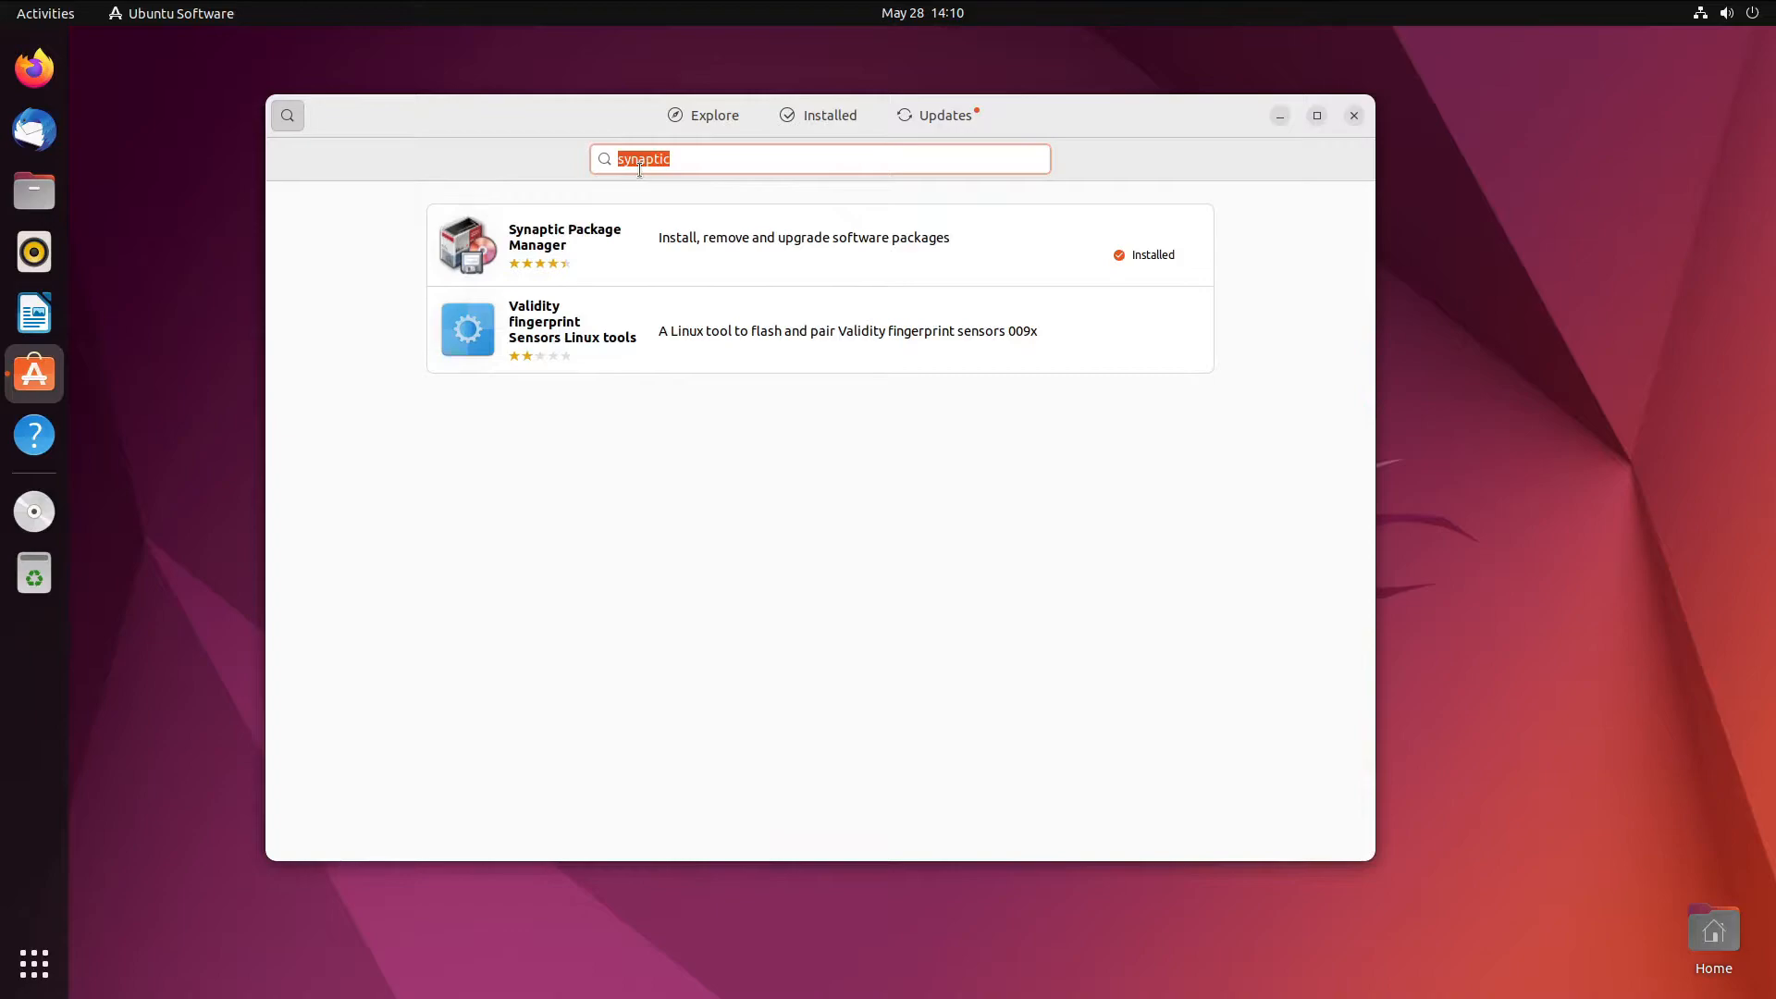
{"action": "type", "text": "gnome tweaks"}
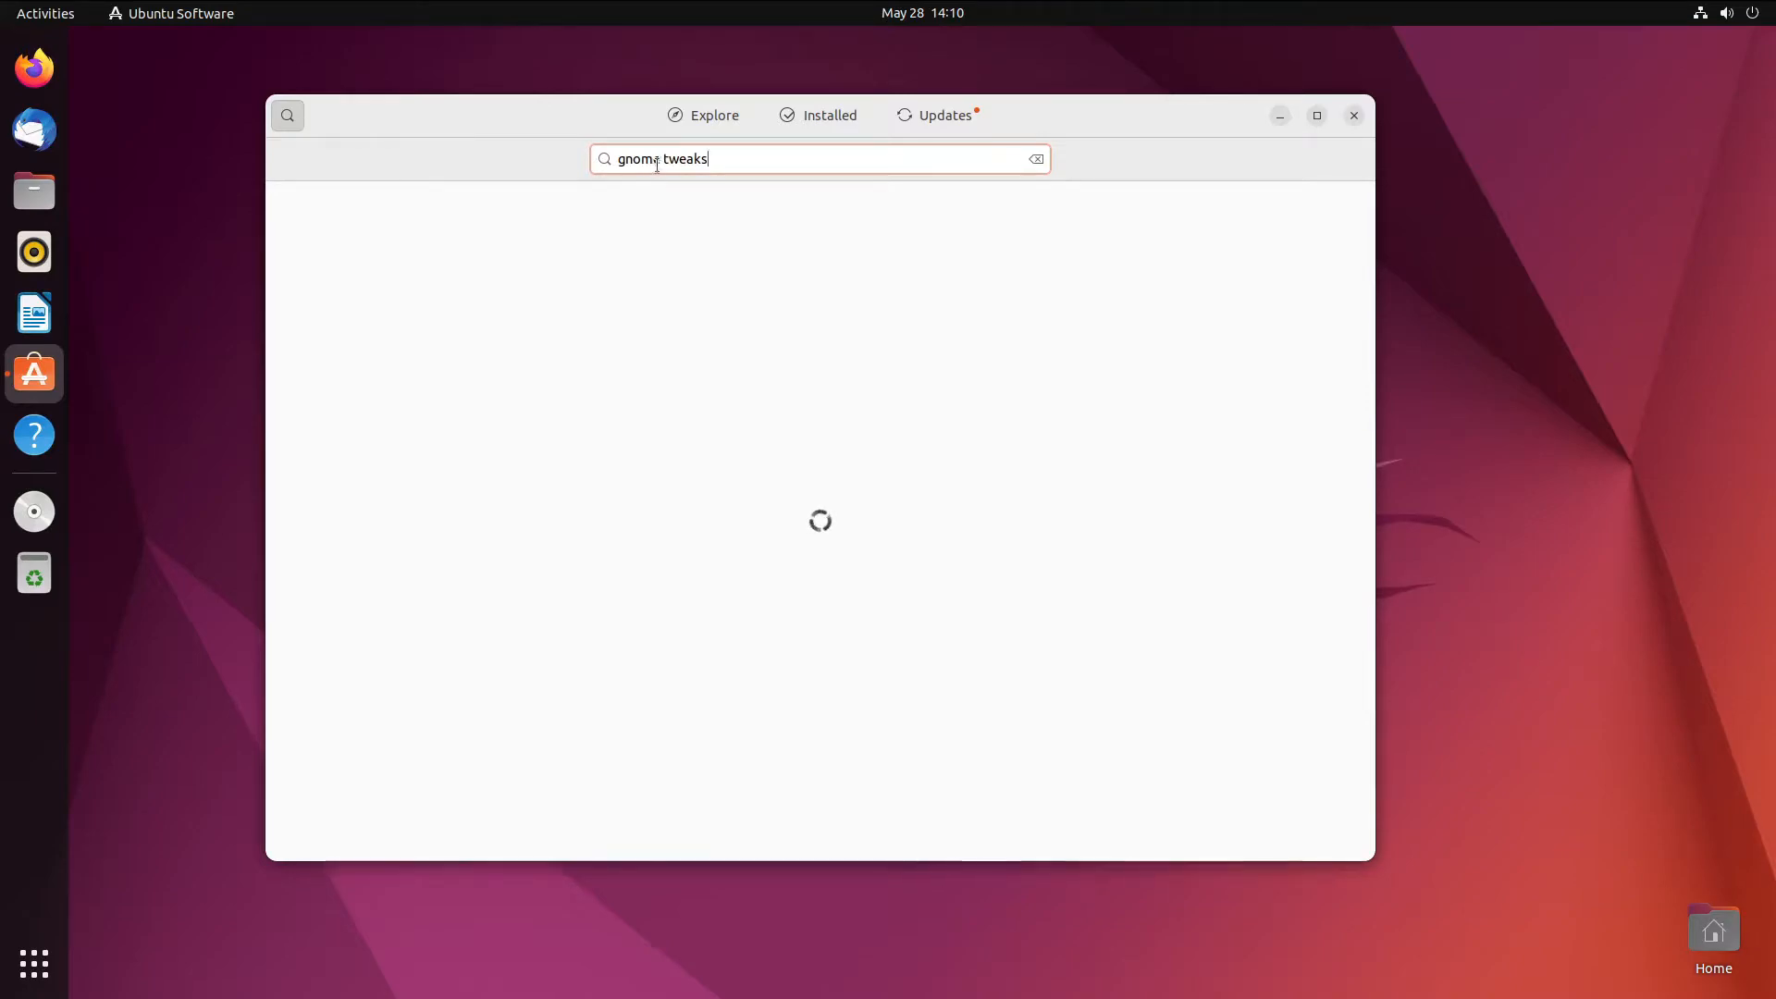
{"action": "left_click", "coordinate": [745, 259]}
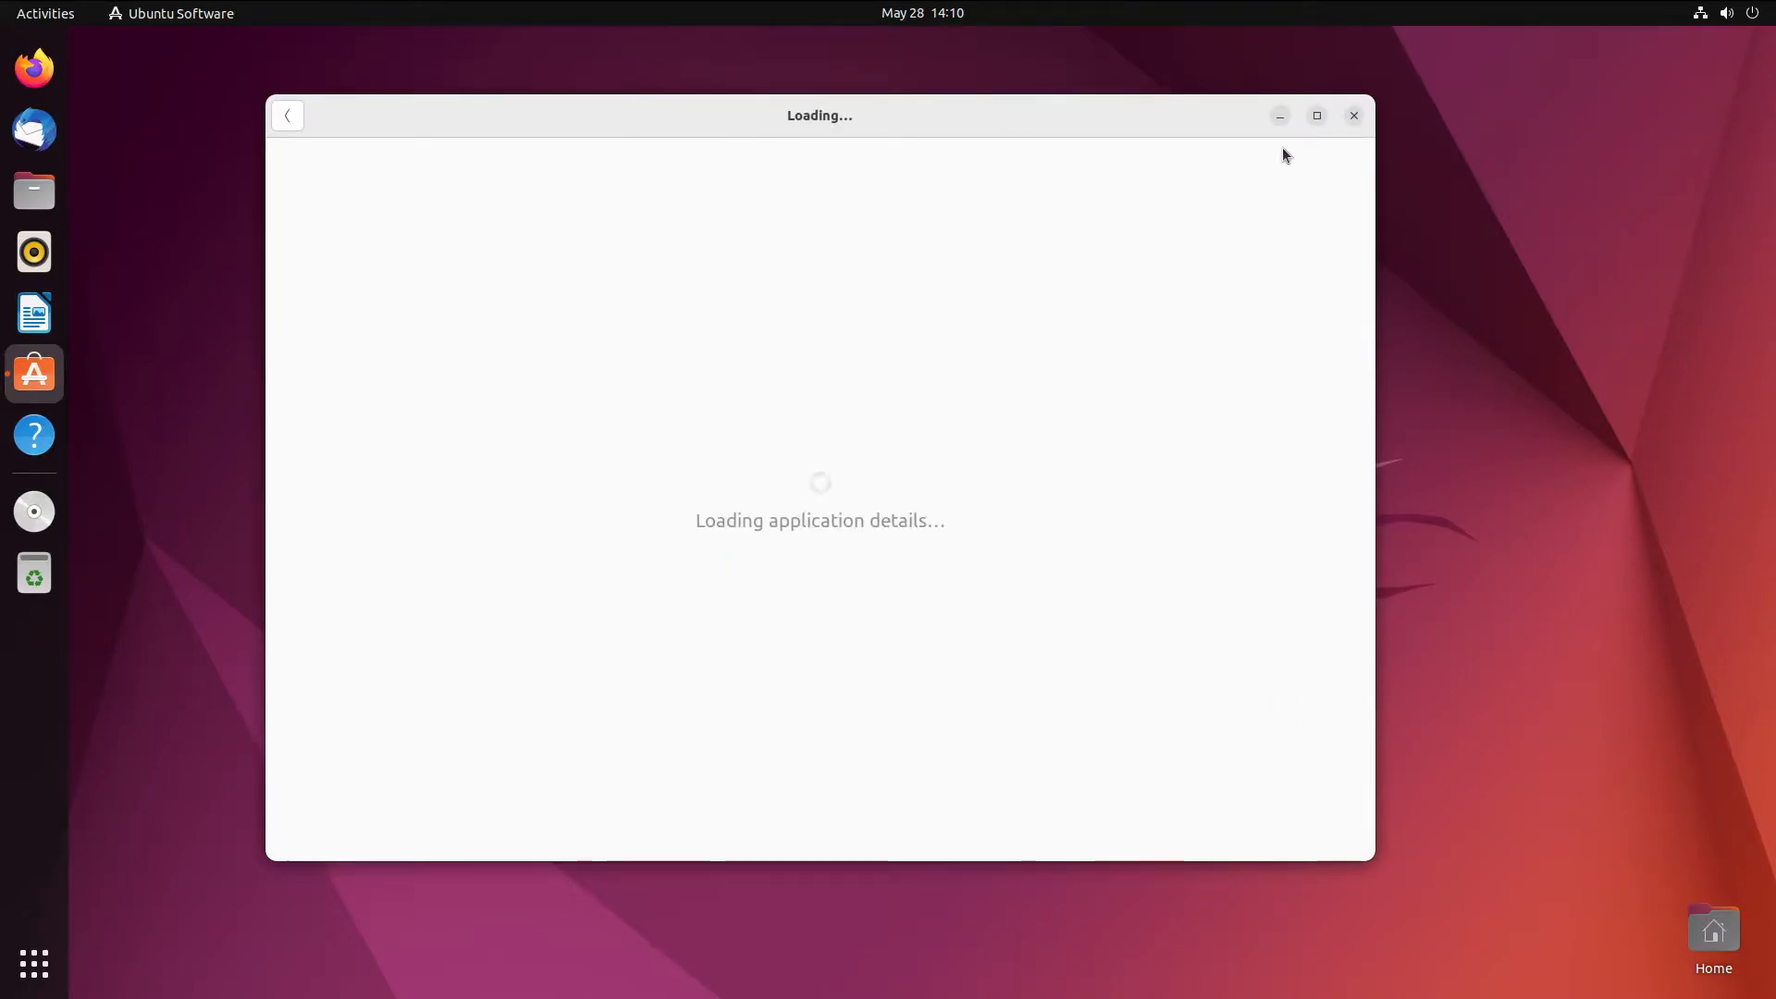
{"action": "left_click", "coordinate": [1190, 224]}
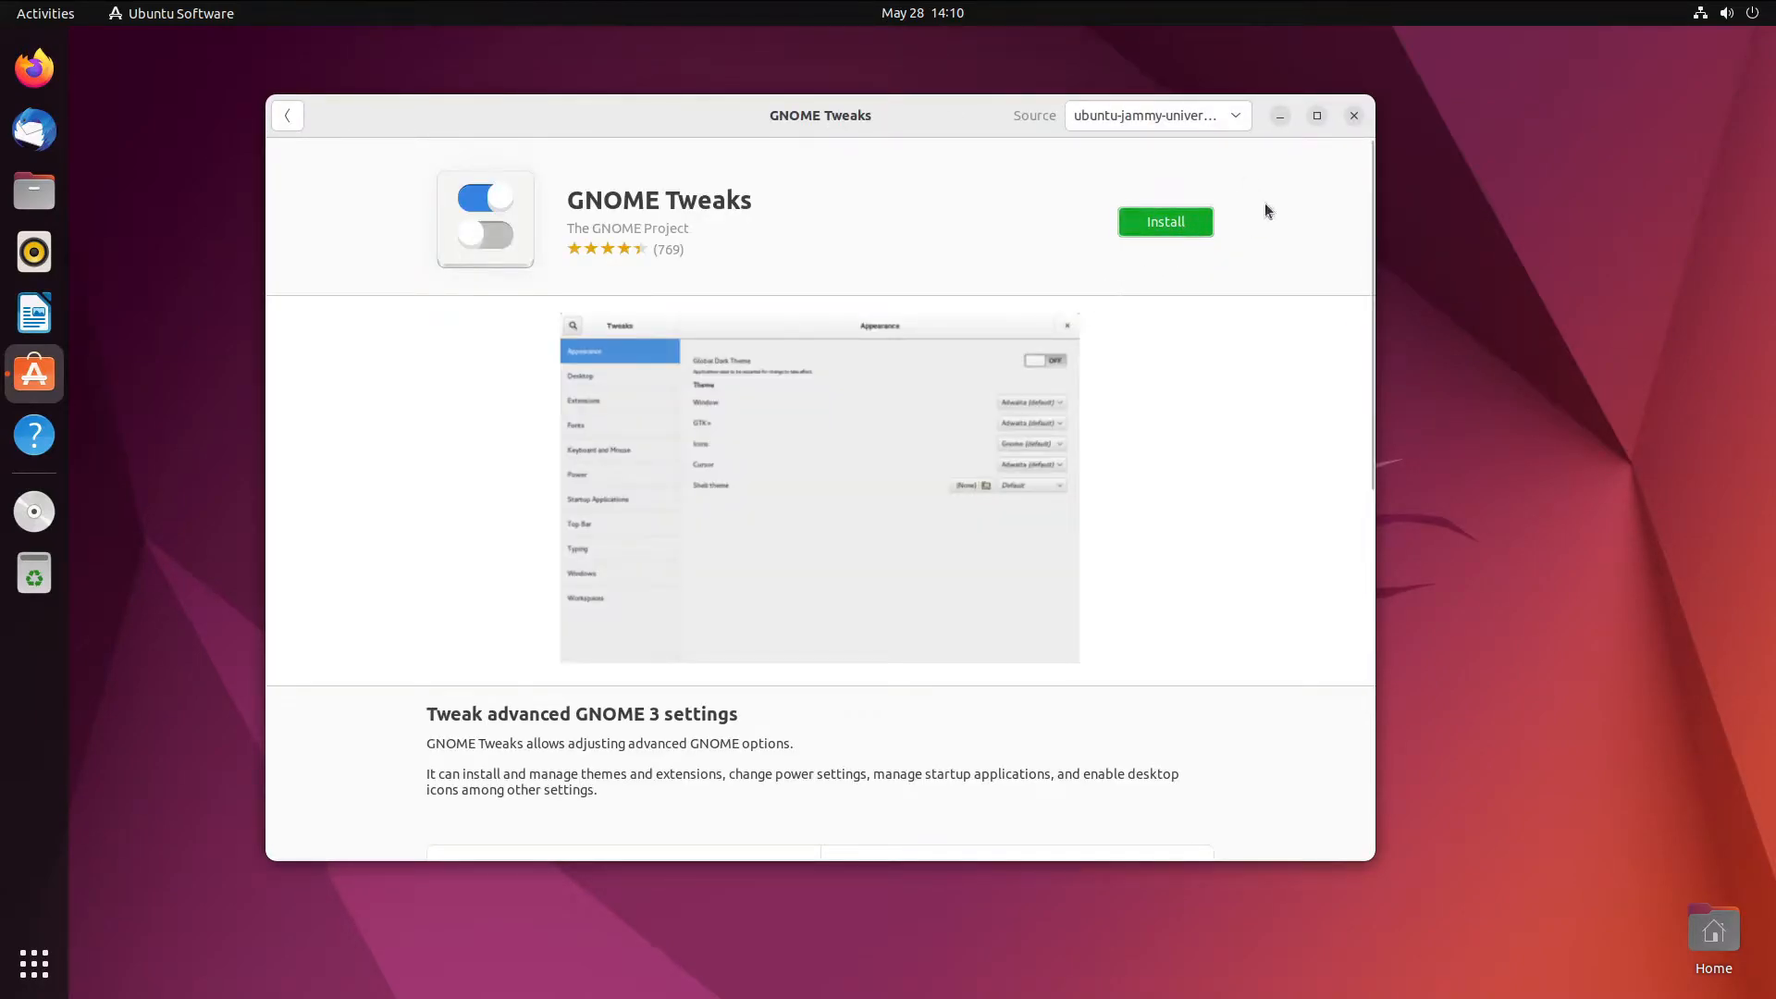
{"action": "type", "text": "●●●●●●●●●●●"}
{"action": "key", "text": "Return"}
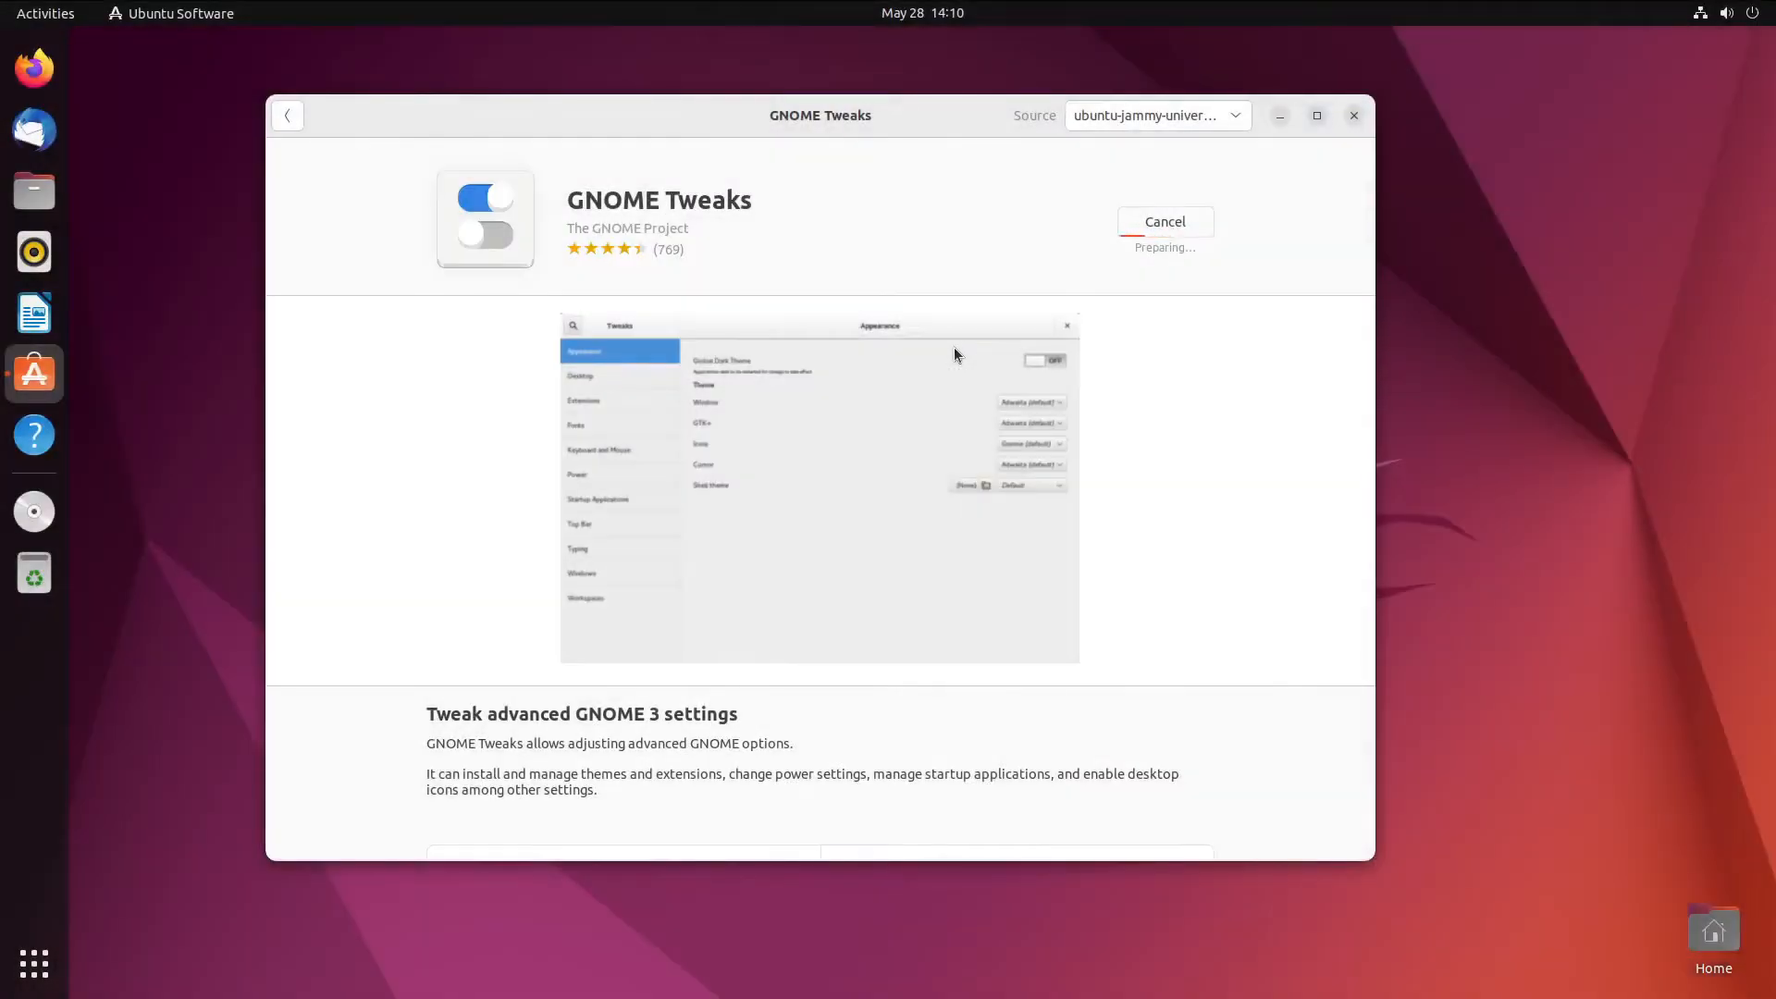
- Change the store search from 'gnome tweaks' to 'gnome extensions'
{"action": "left_click", "coordinate": [287, 115]}
{"action": "double_click", "coordinate": [771, 166]}
{"action": "type", "text": "extensions"}
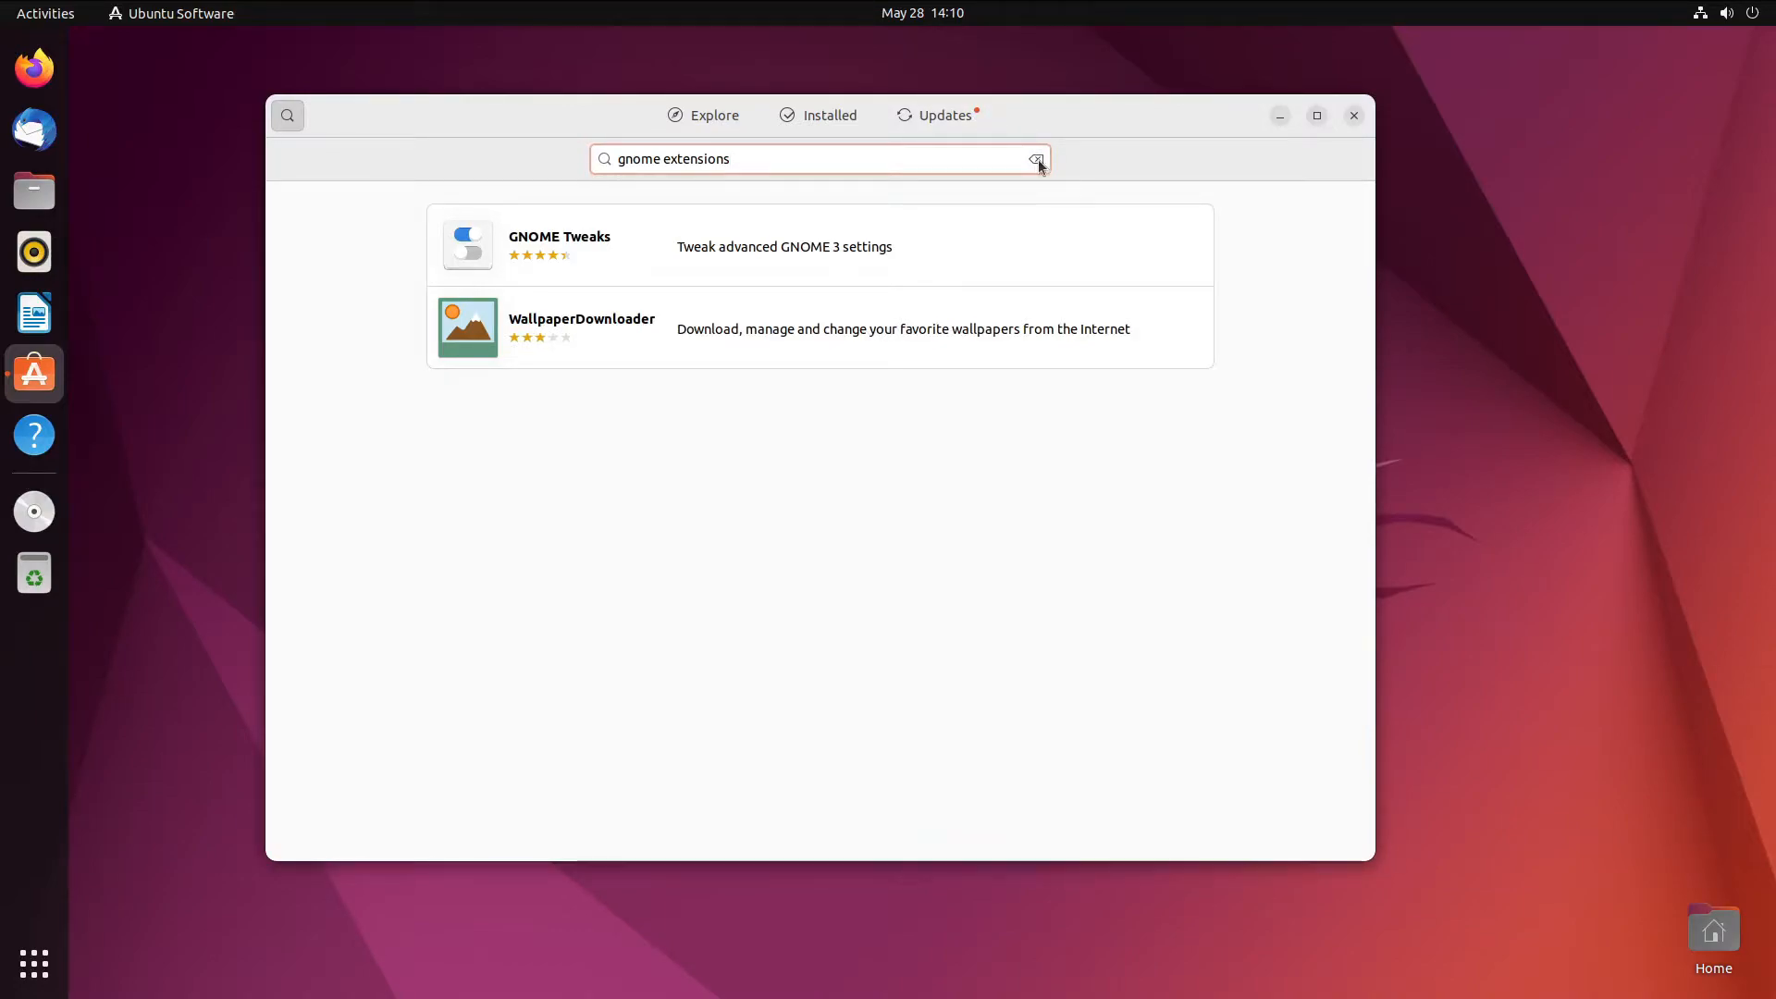
- Search the store again for 'extensions' from the Explore page
{"action": "left_click", "coordinate": [1036, 159]}
{"action": "type", "text": "extensions"}
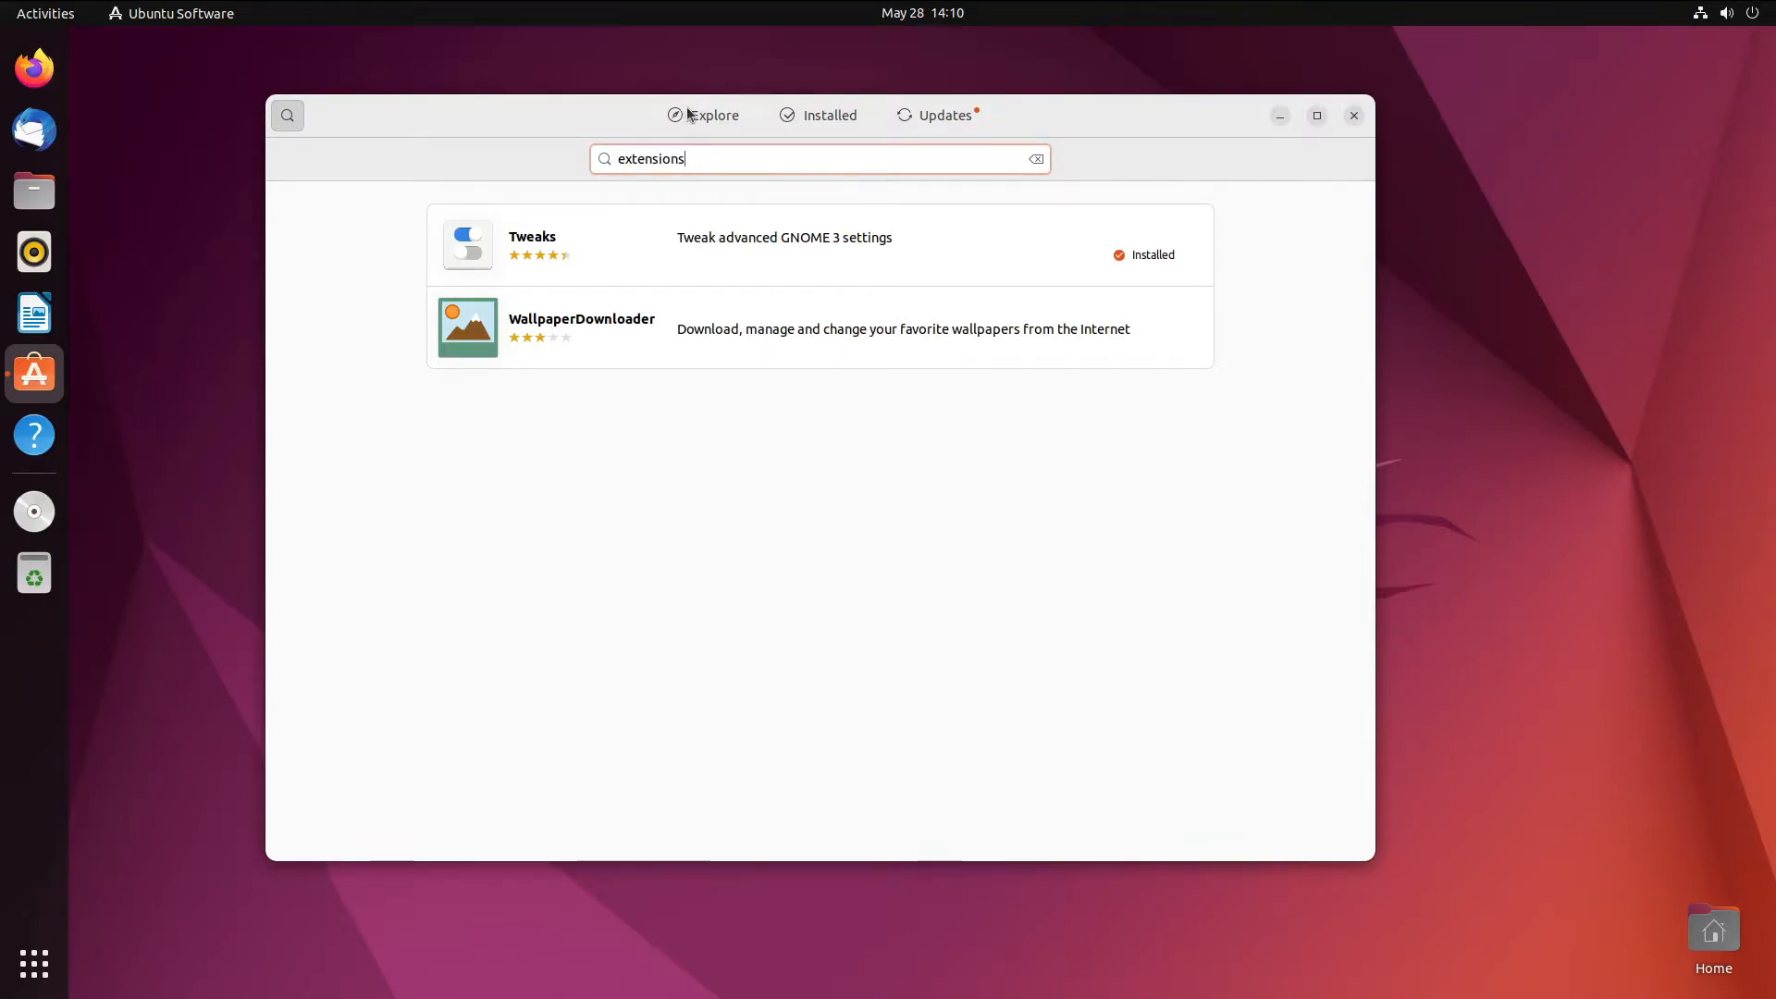
{"action": "left_click", "coordinate": [689, 116]}
{"action": "left_click", "coordinate": [300, 113]}
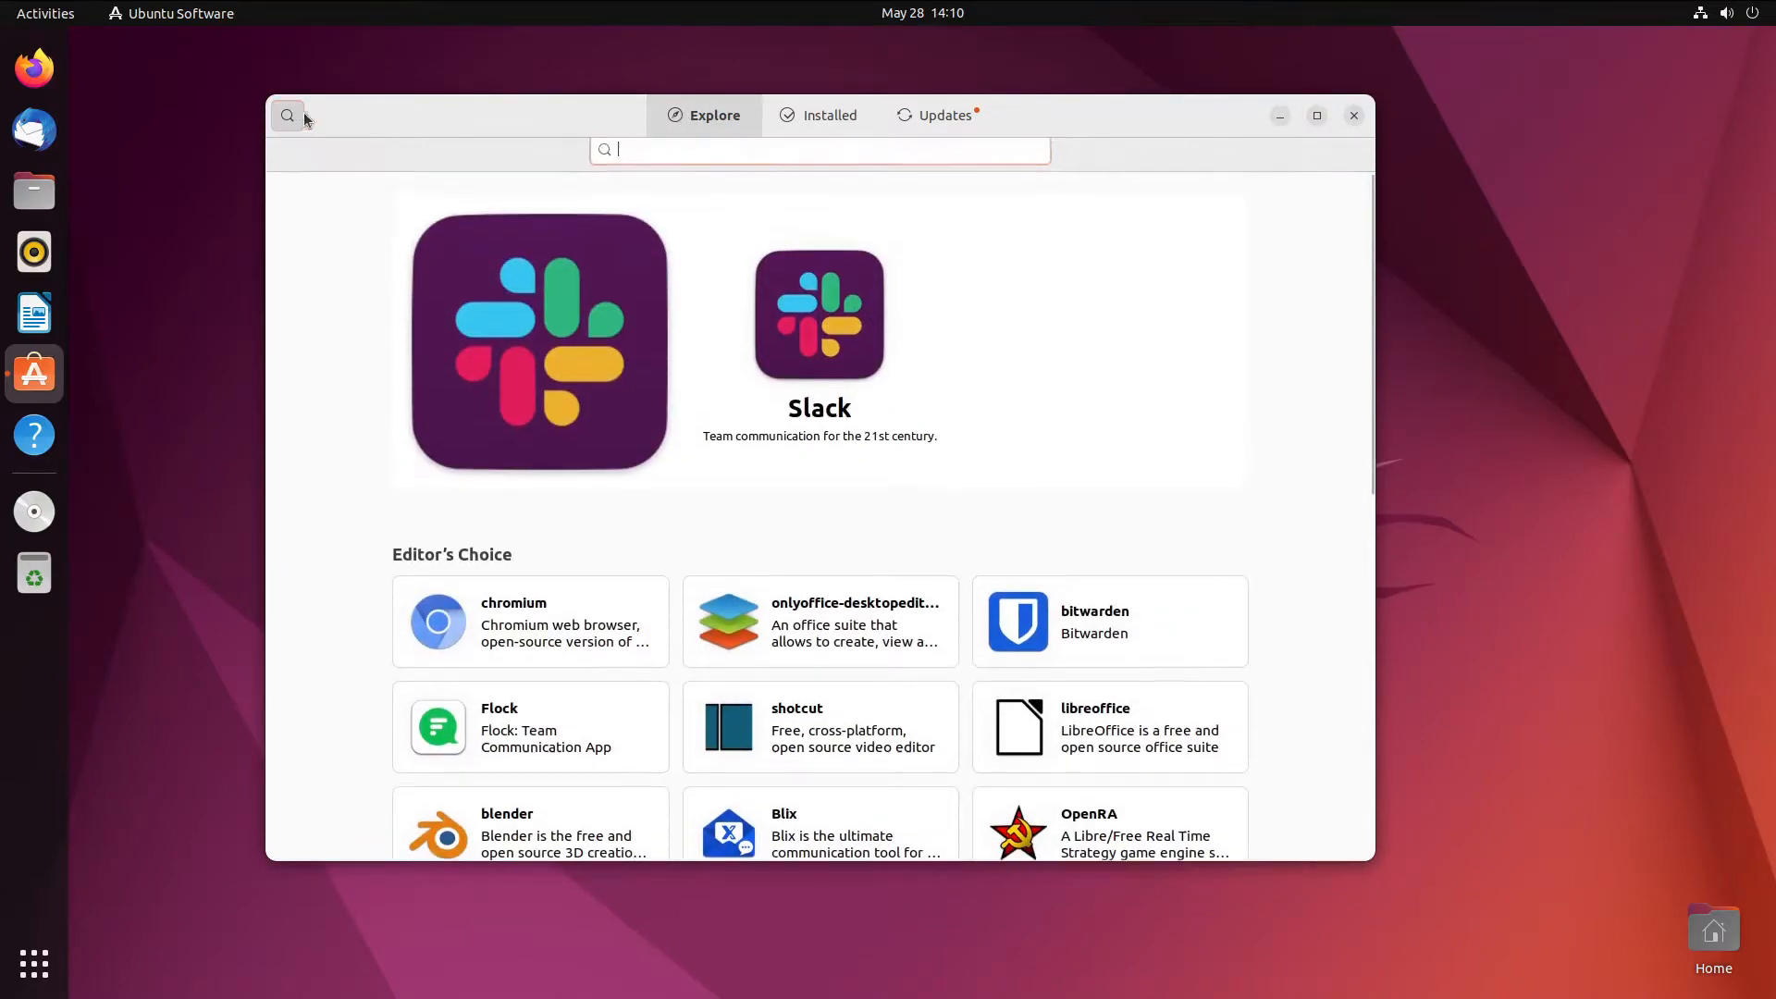
{"action": "type", "text": "extensions"}
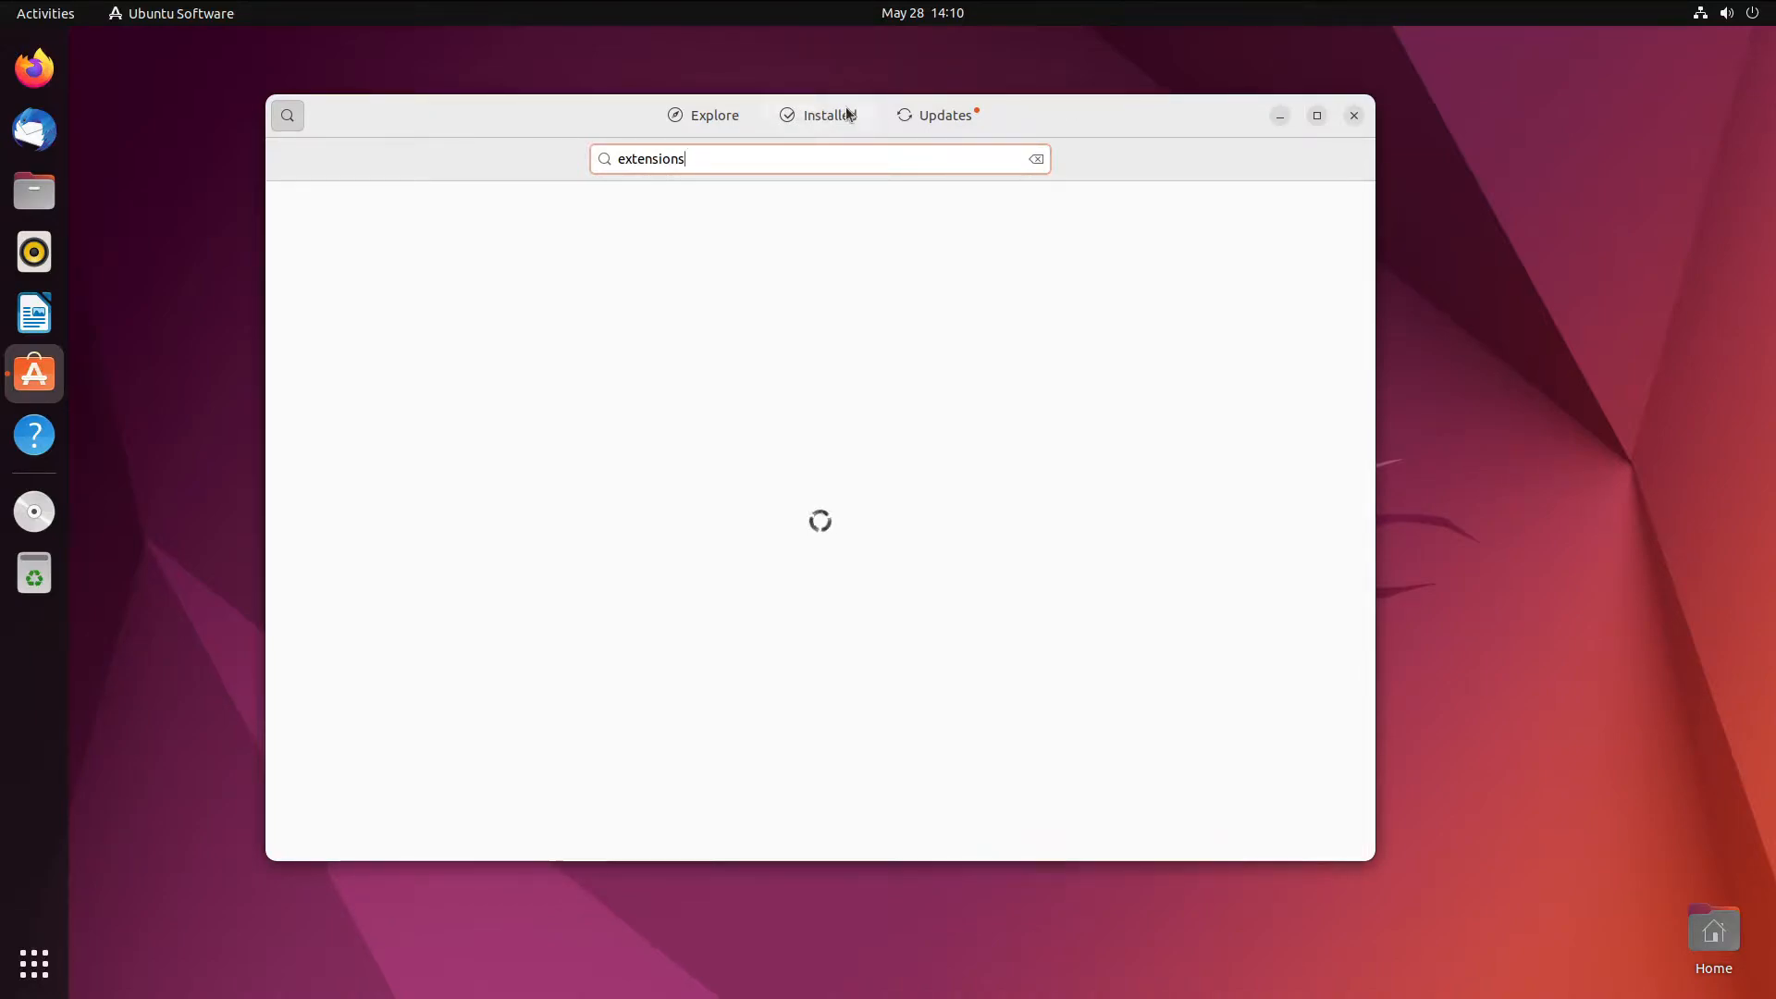
{"action": "right_click", "coordinate": [928, 124]}
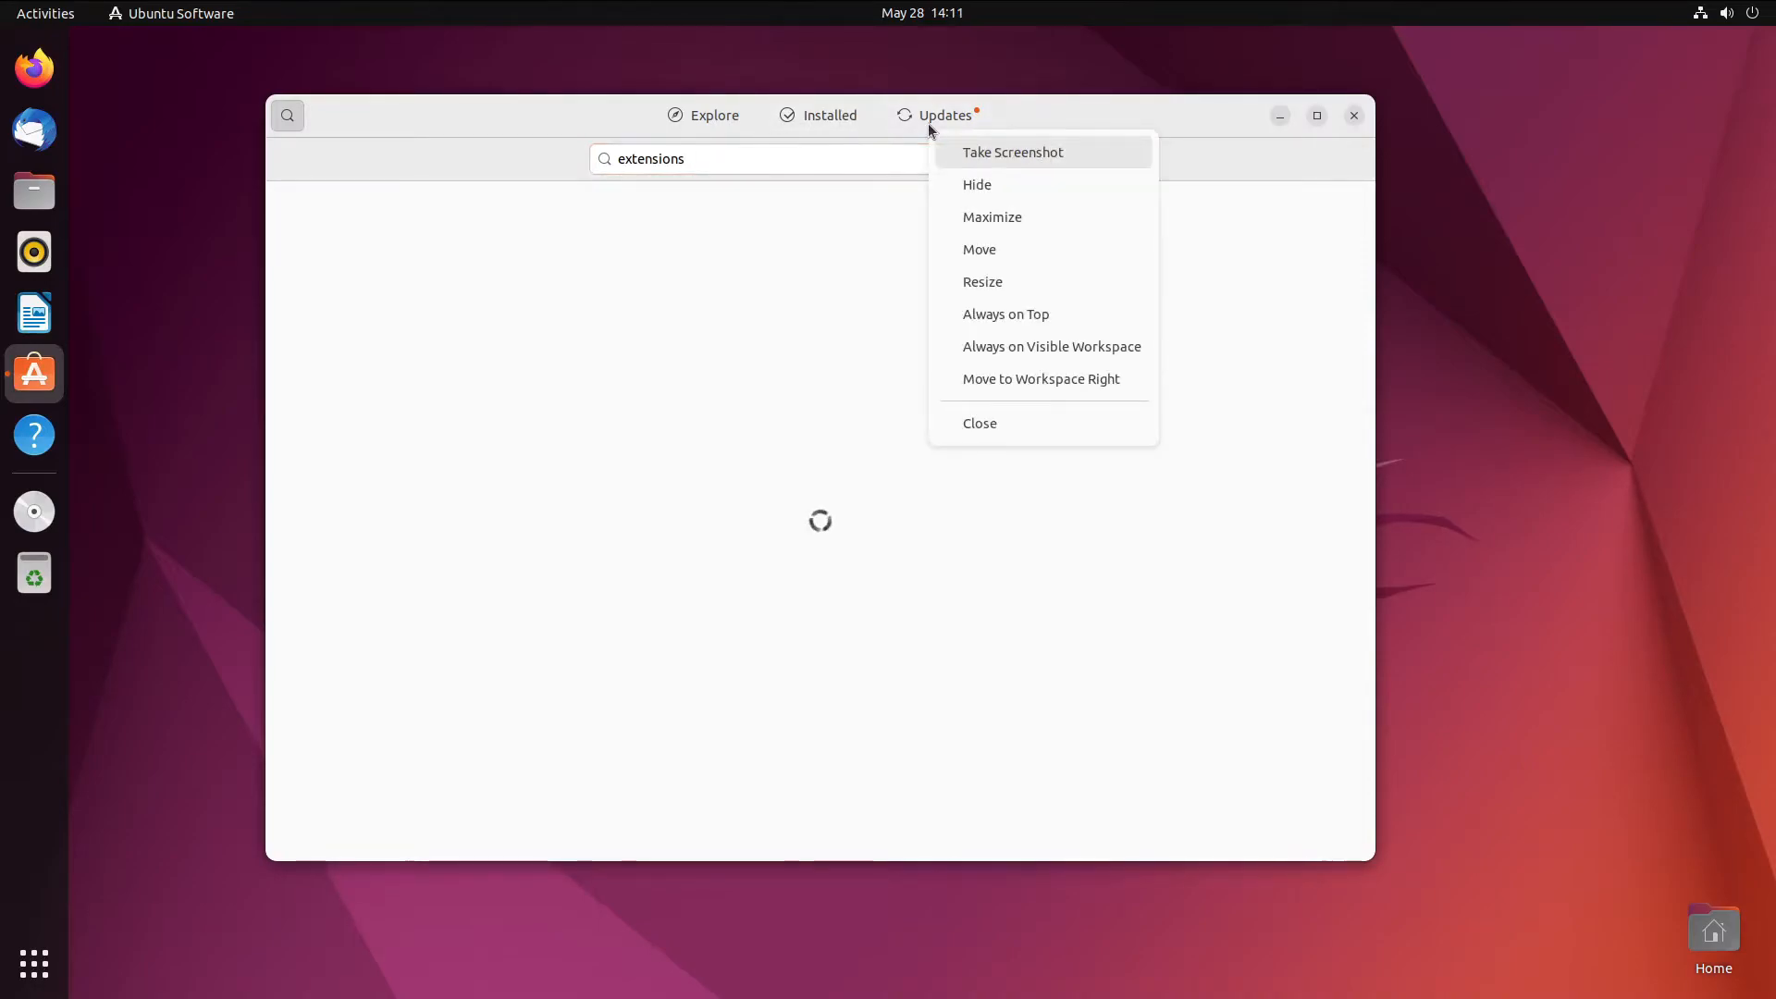
{"action": "left_click", "coordinate": [479, 118]}
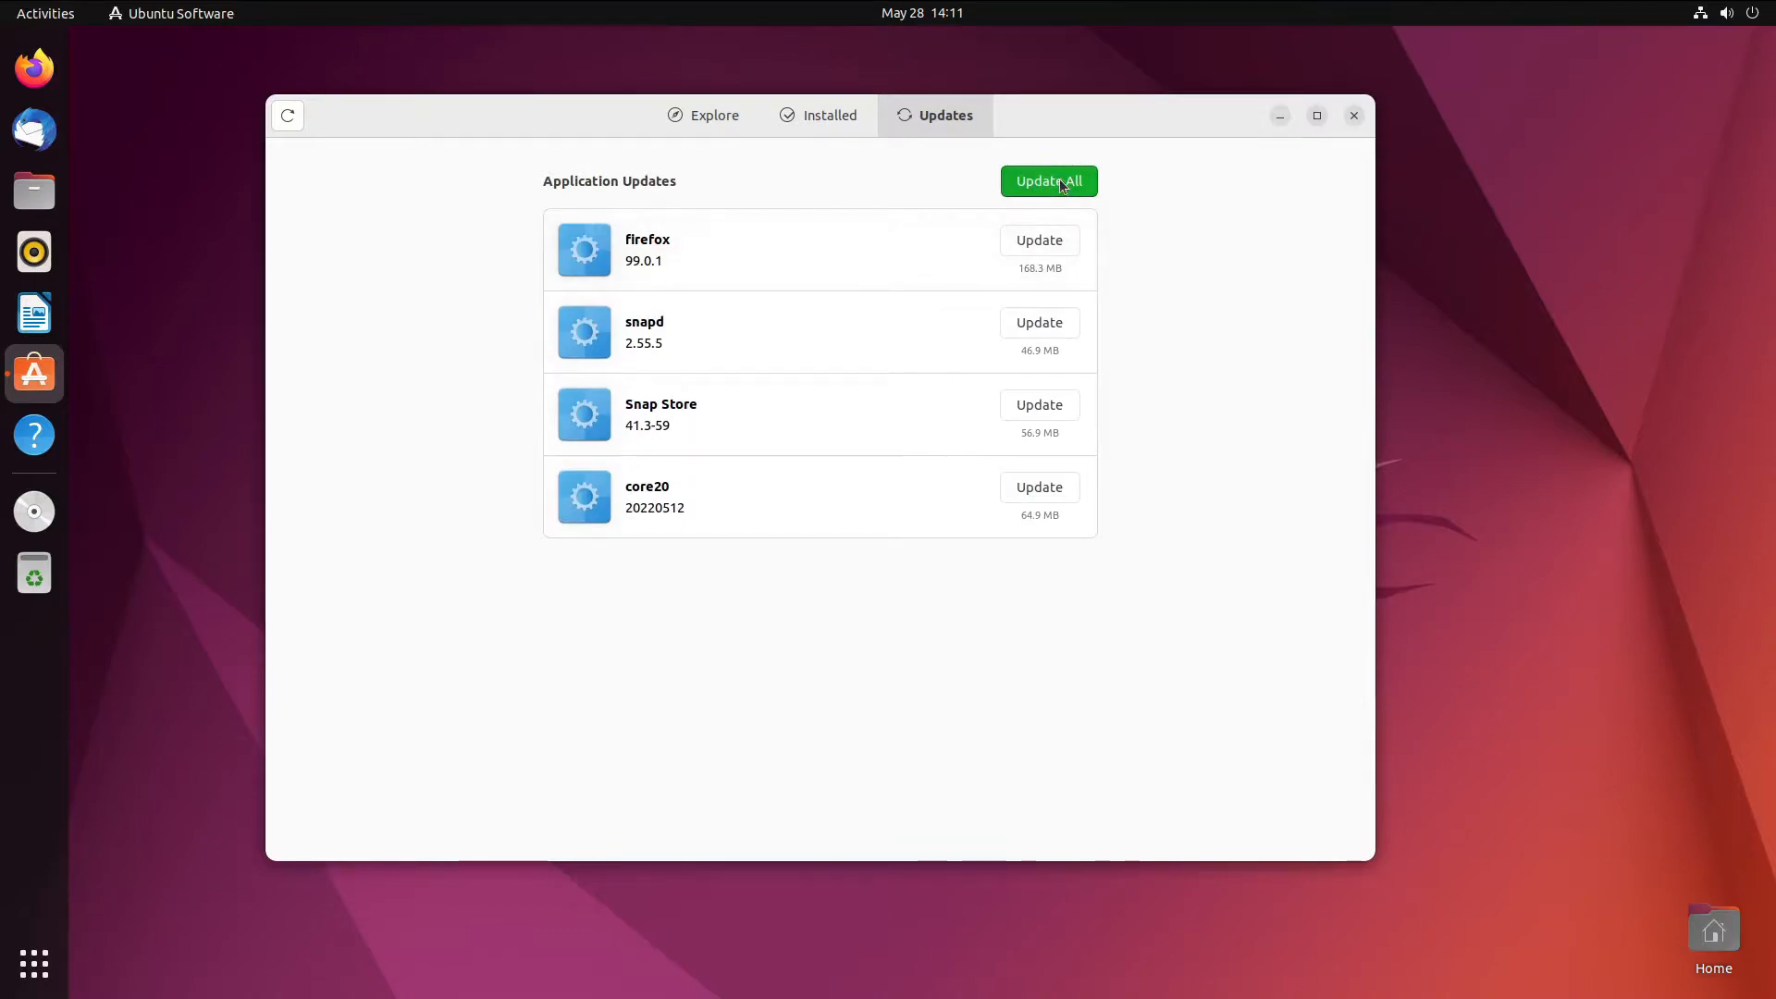
- Scroll through the Installed applications list, then return to Explore
{"action": "left_click", "coordinate": [809, 115]}
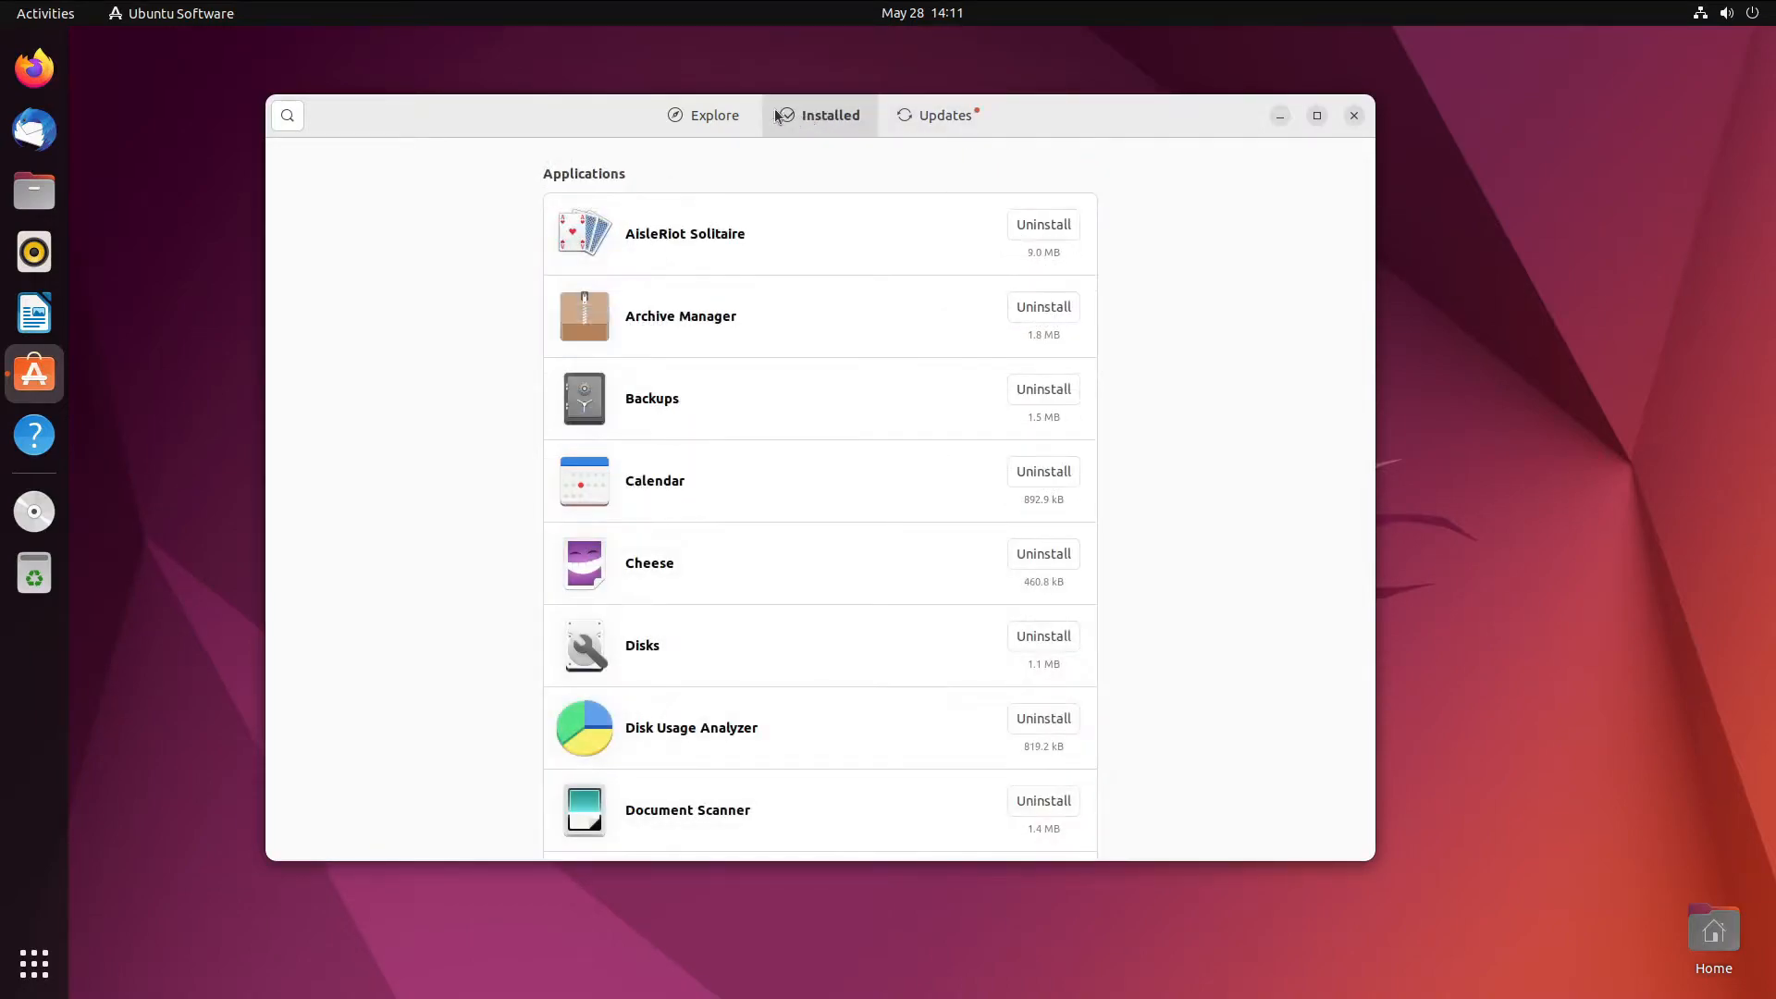
{"action": "scroll", "coordinate": [699, 336], "scroll_direction": "down", "scroll_amount": 20}
{"action": "scroll", "coordinate": [751, 336], "scroll_direction": "down", "scroll_amount": 15}
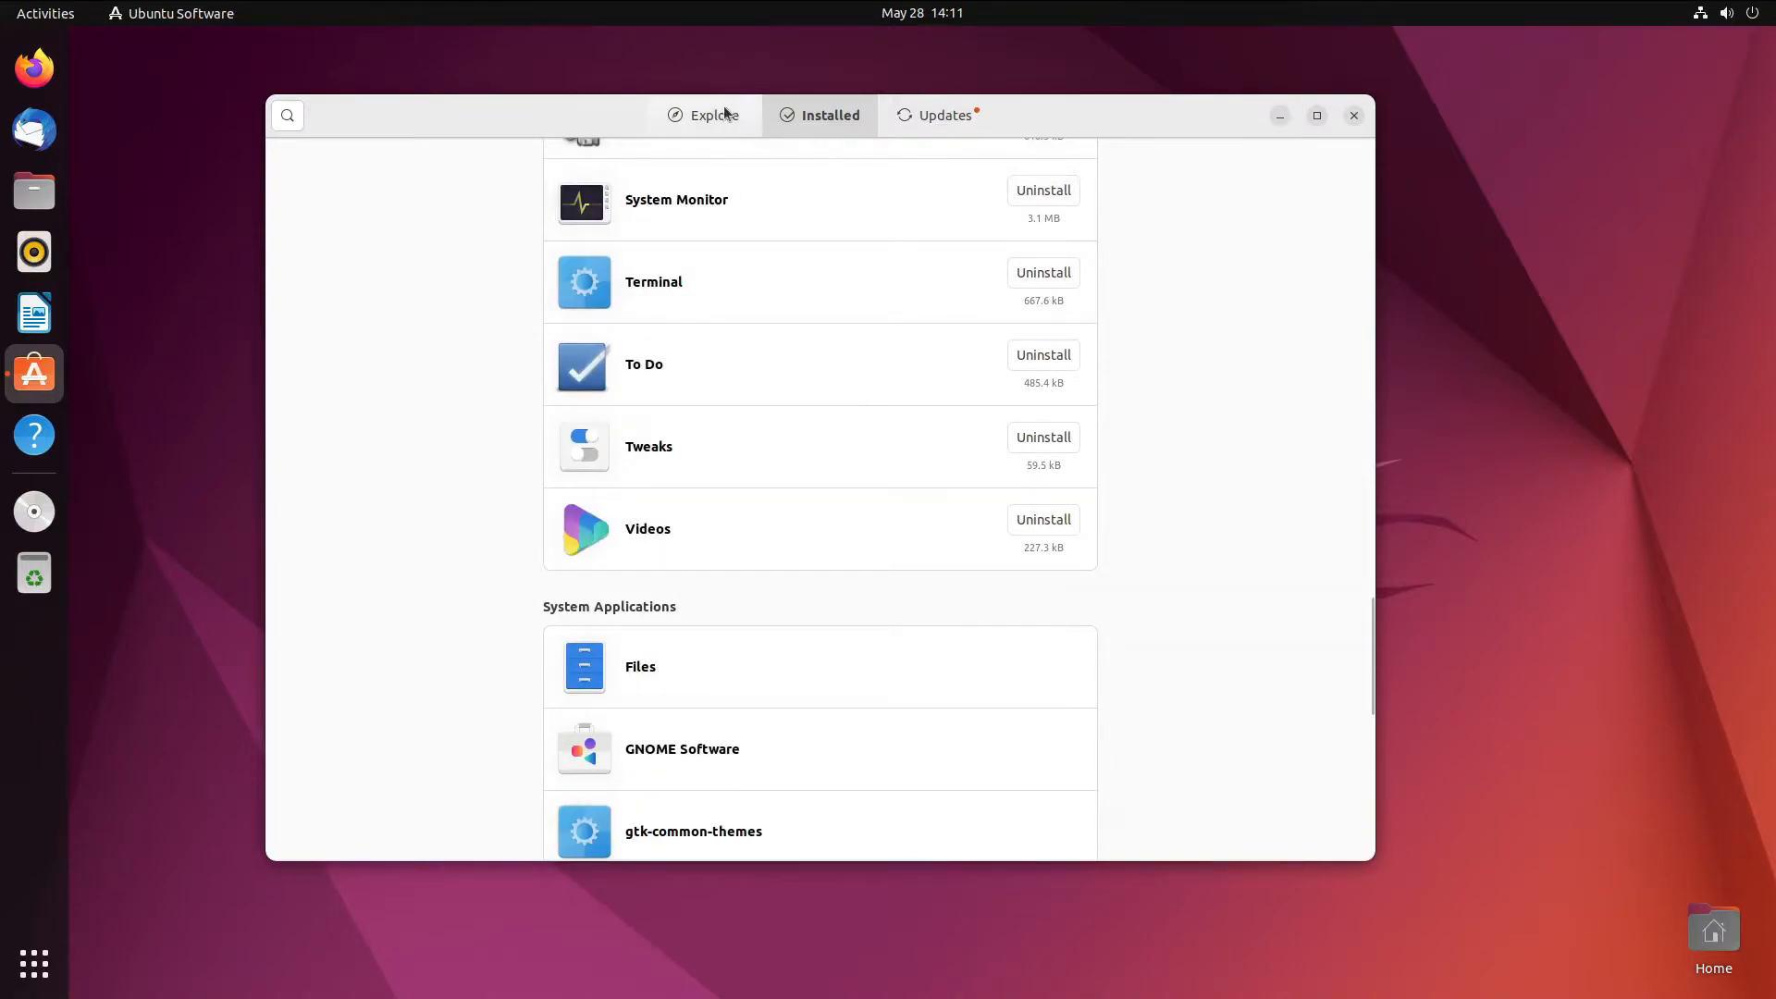
{"action": "left_click", "coordinate": [714, 116]}
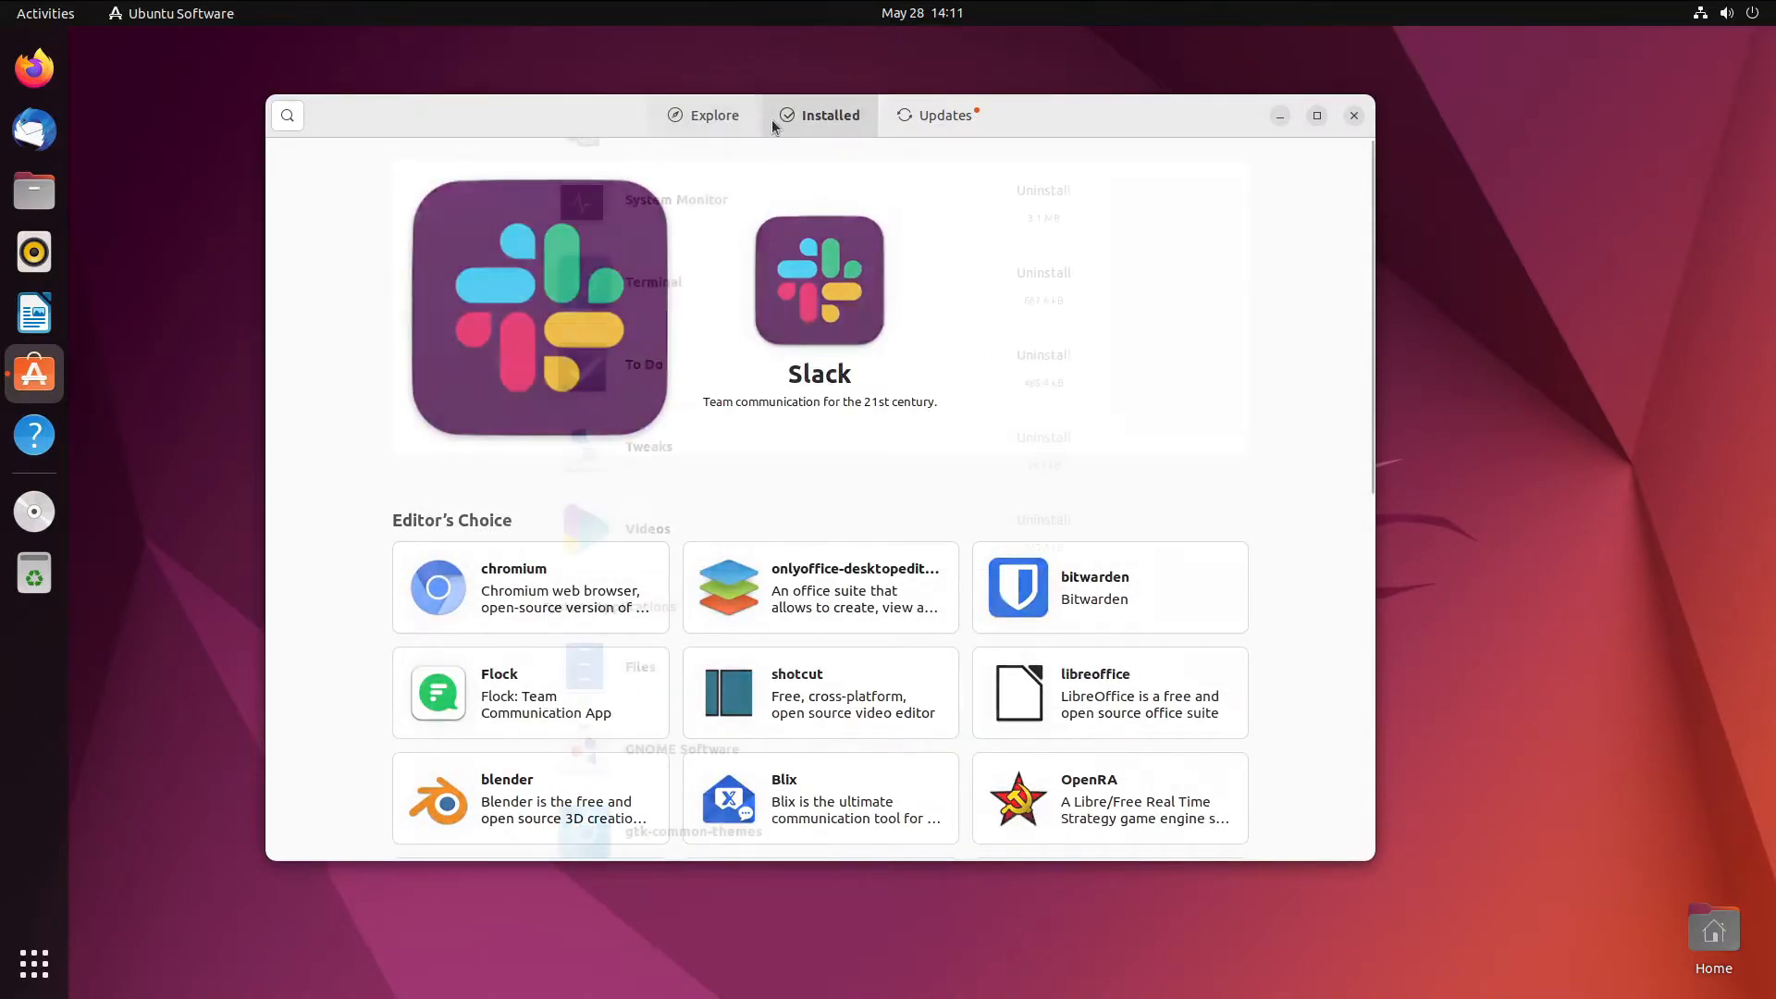
- Search 'extension manager', start installing Extension Manager, then minimise the store and show all apps
{"action": "left_click", "coordinate": [287, 114]}
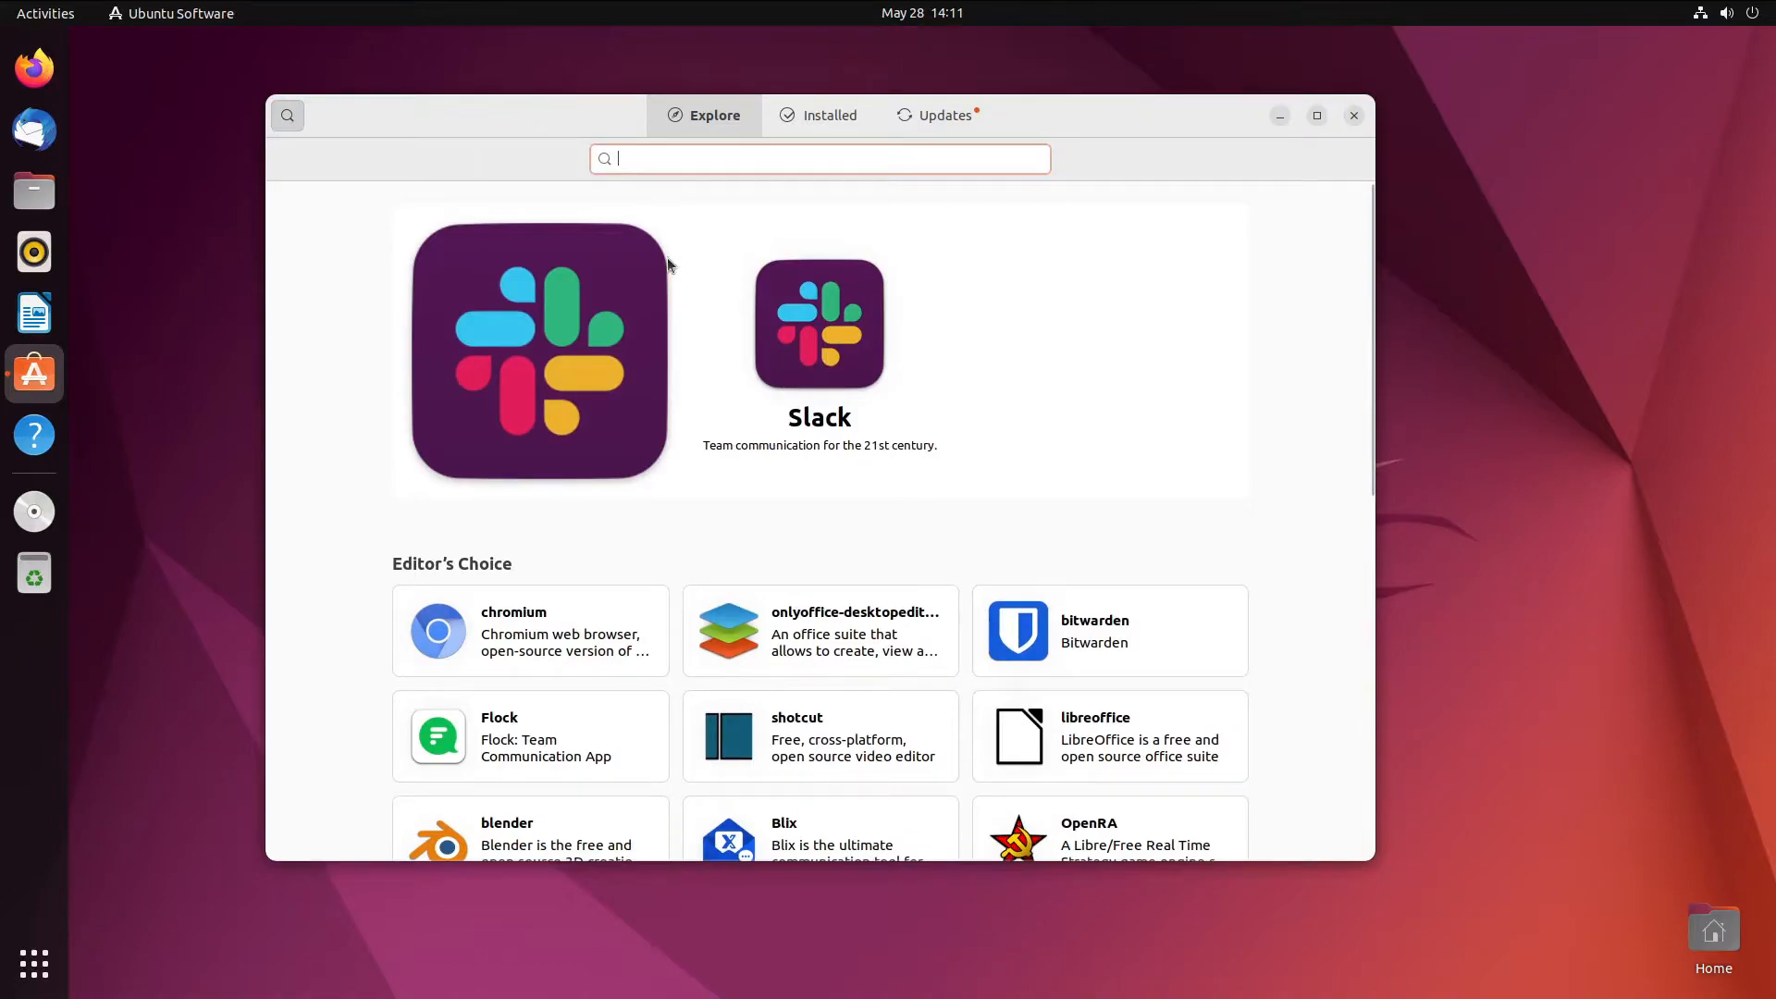
{"action": "type", "text": "ex"}
{"action": "type", "text": "nsion "}
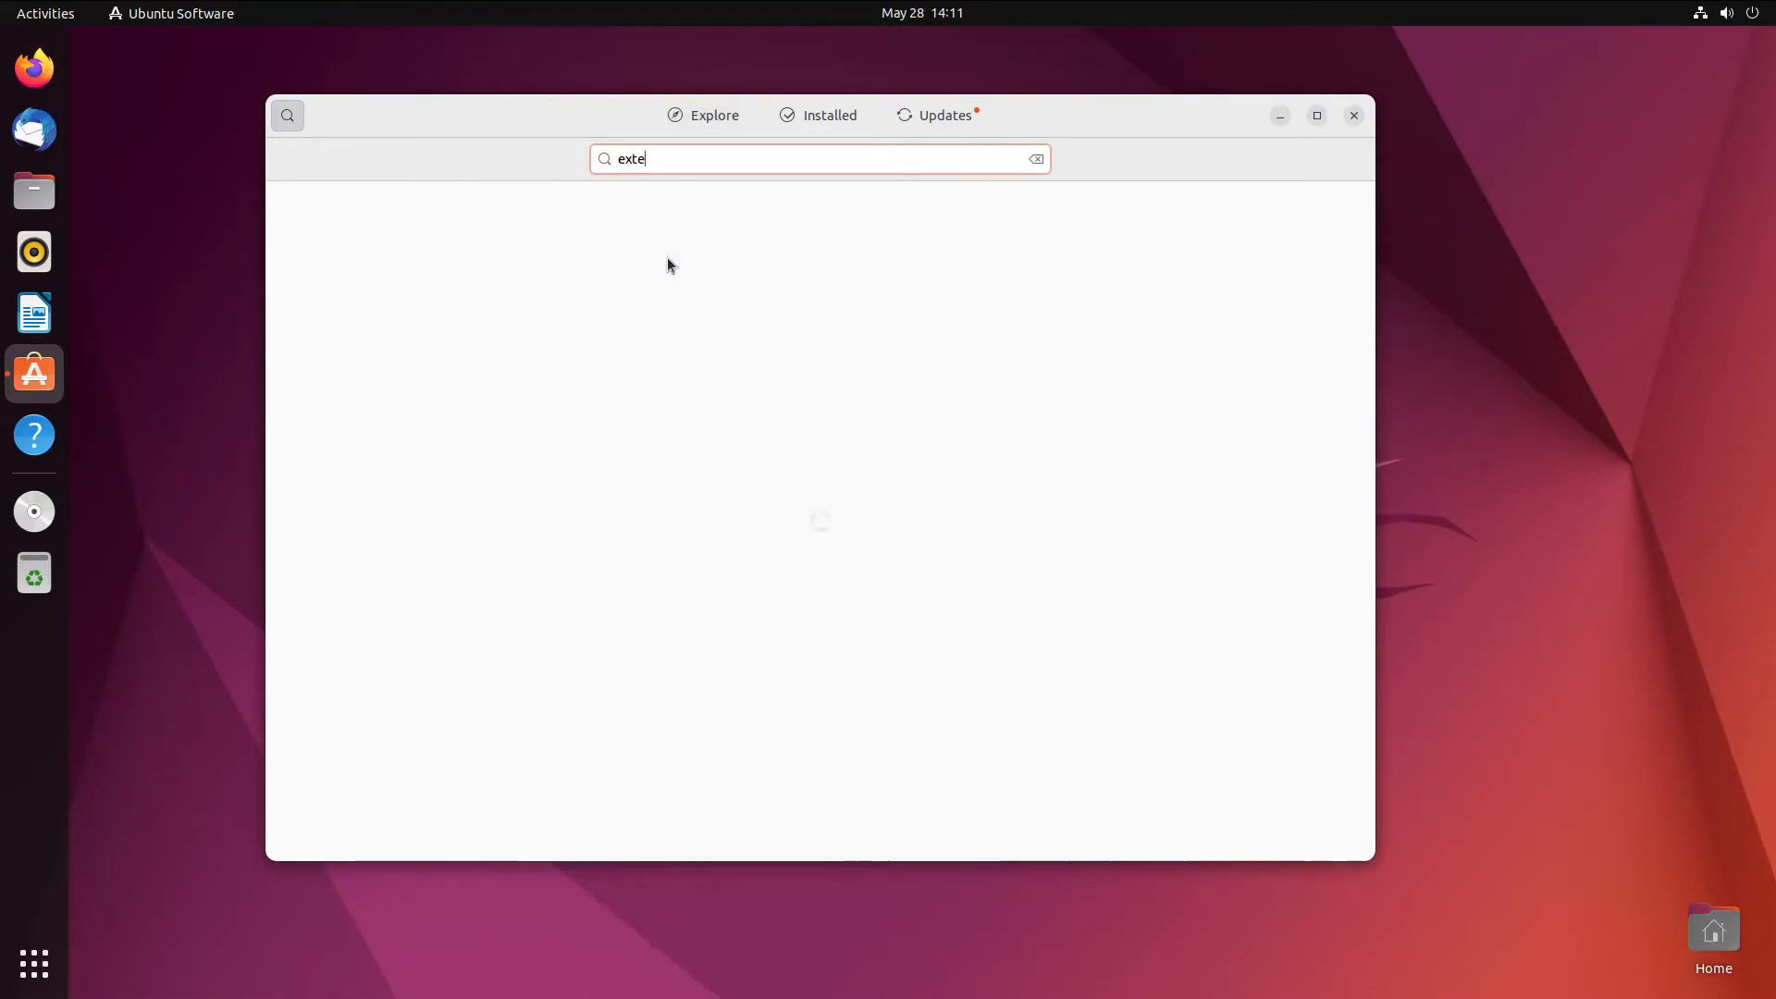
{"action": "type", "text": "manager"}
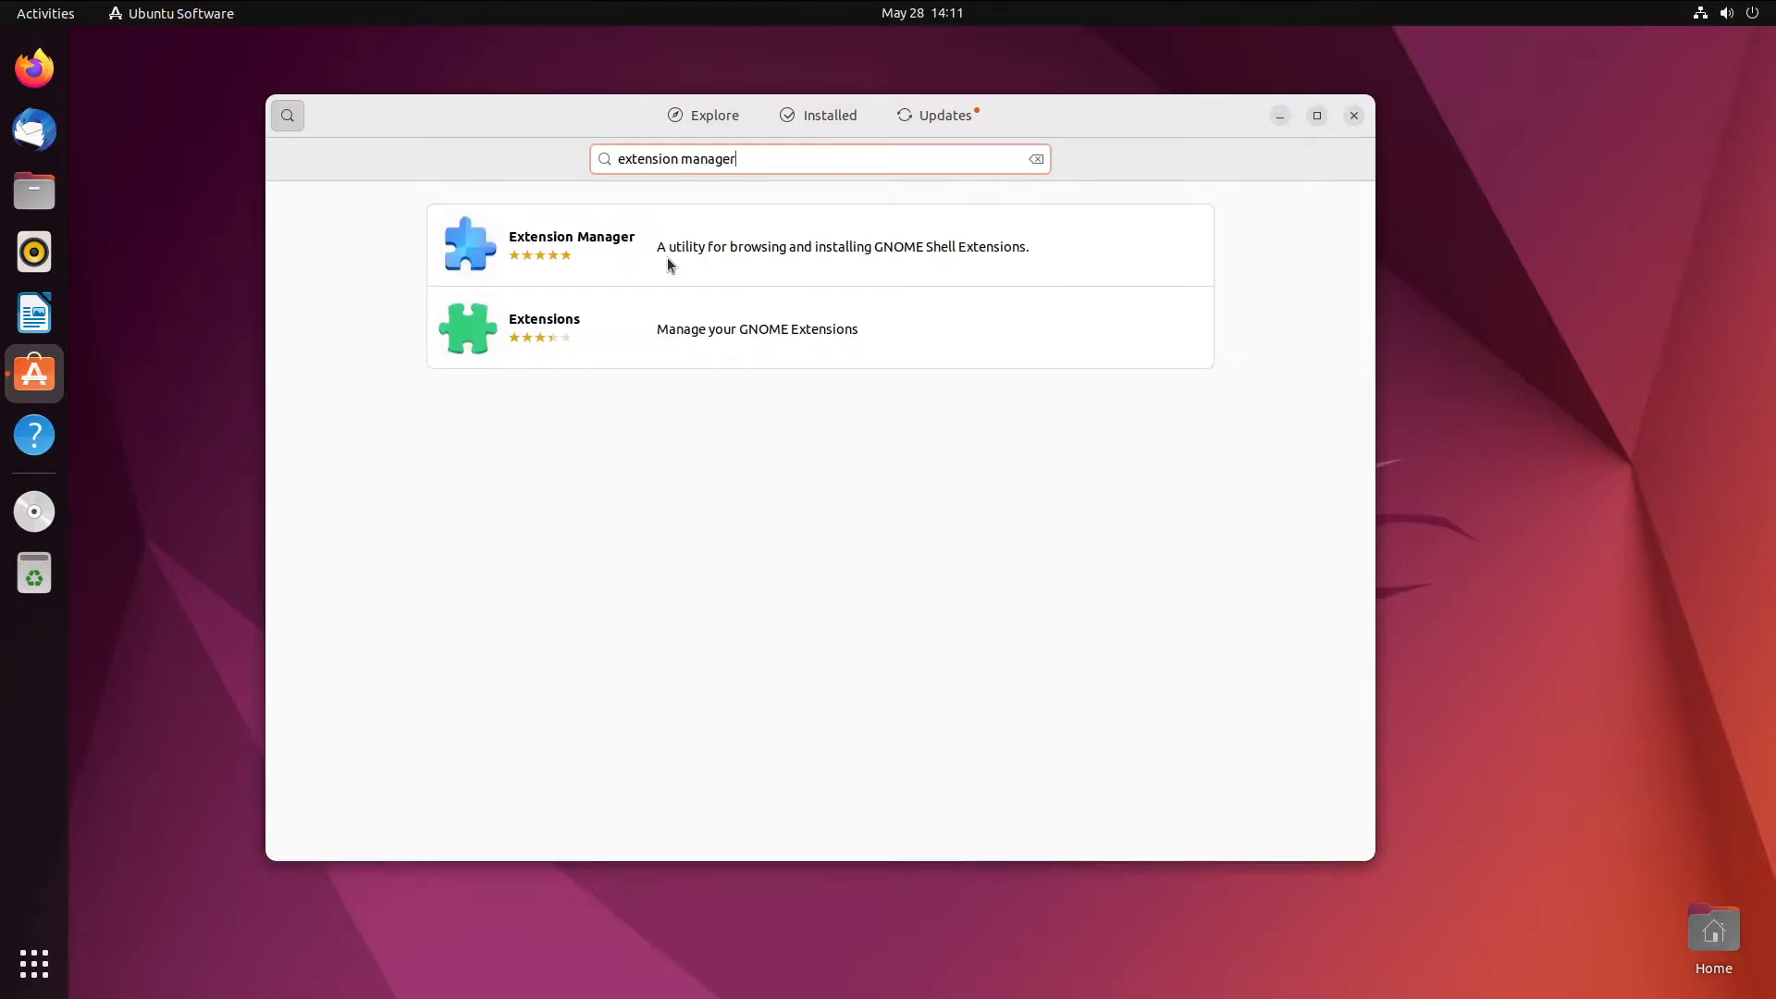
{"action": "left_click", "coordinate": [889, 226]}
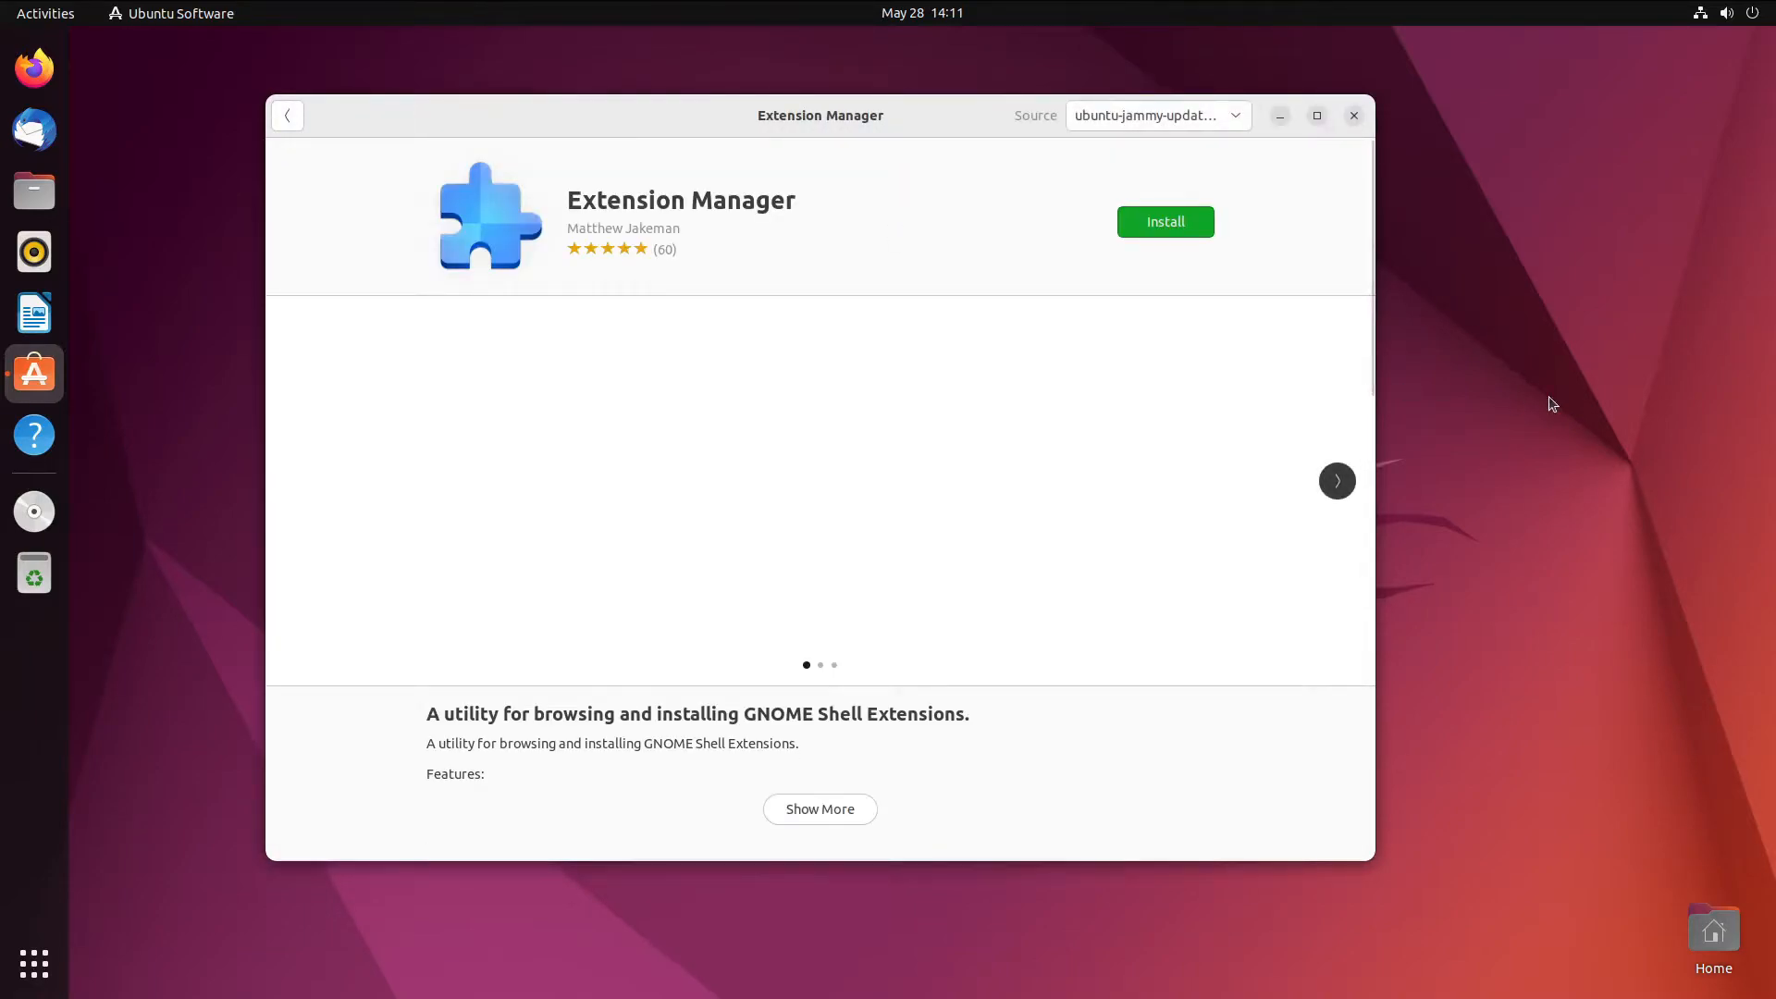
{"action": "left_click", "coordinate": [1163, 225]}
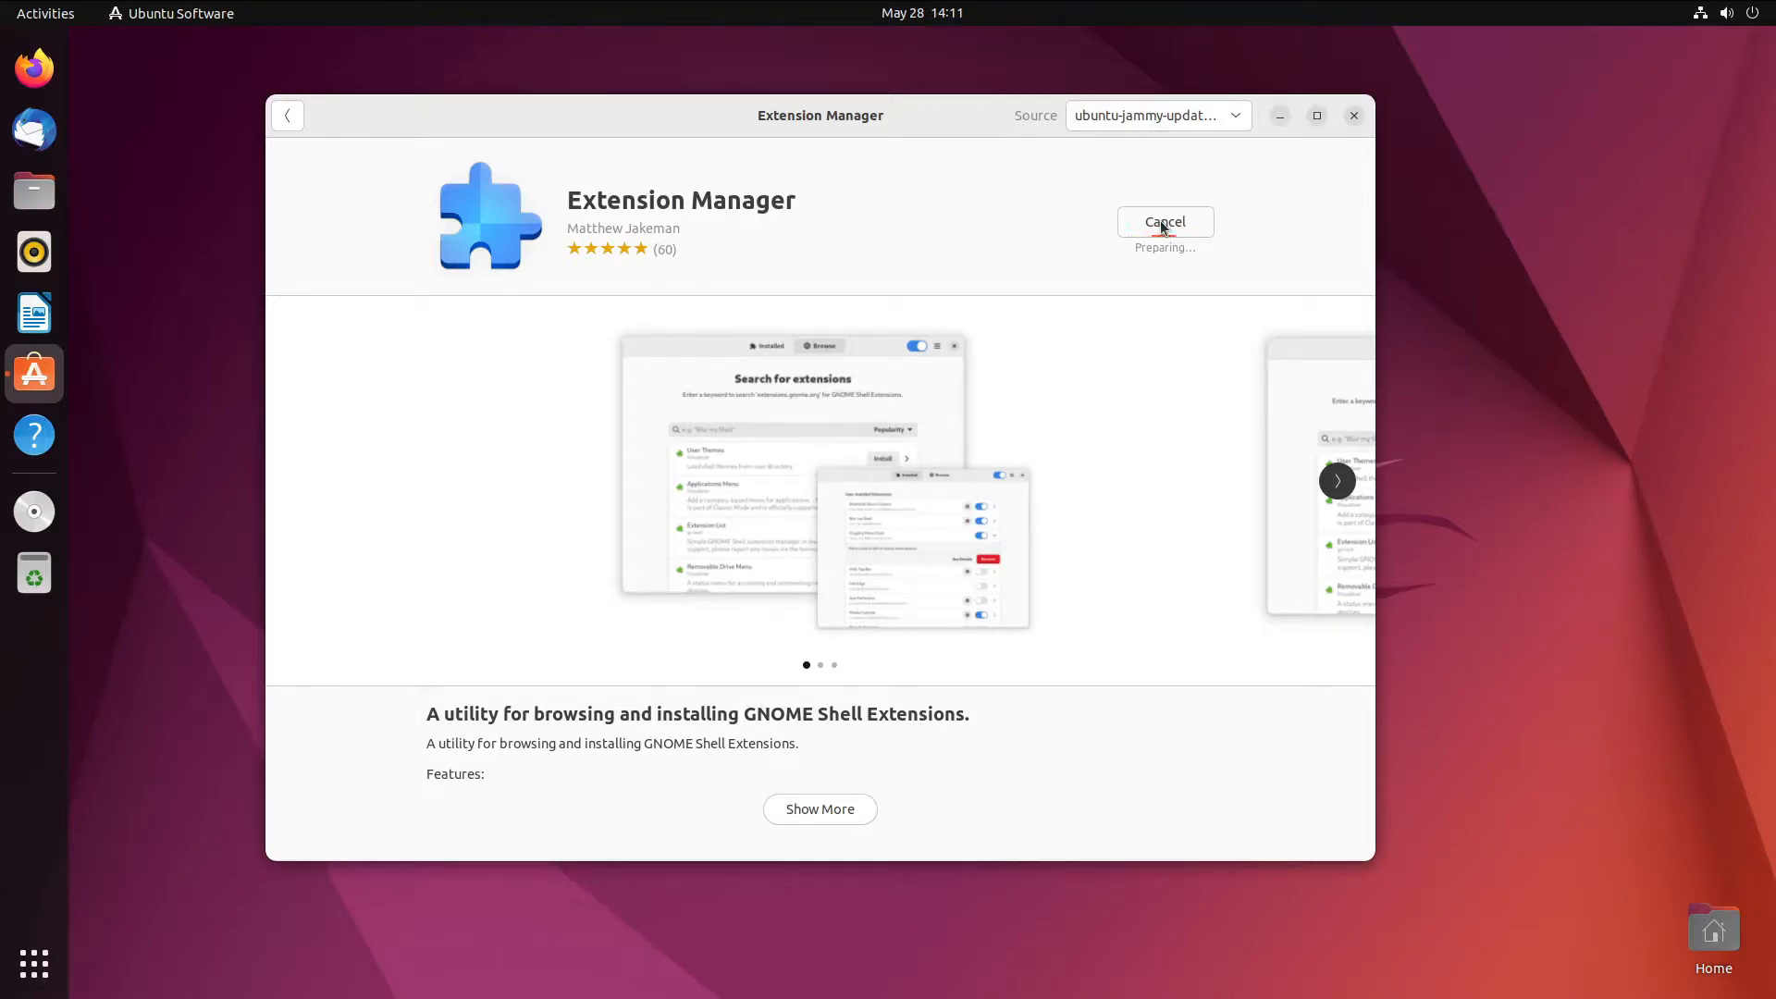
{"action": "left_click", "coordinate": [1278, 120]}
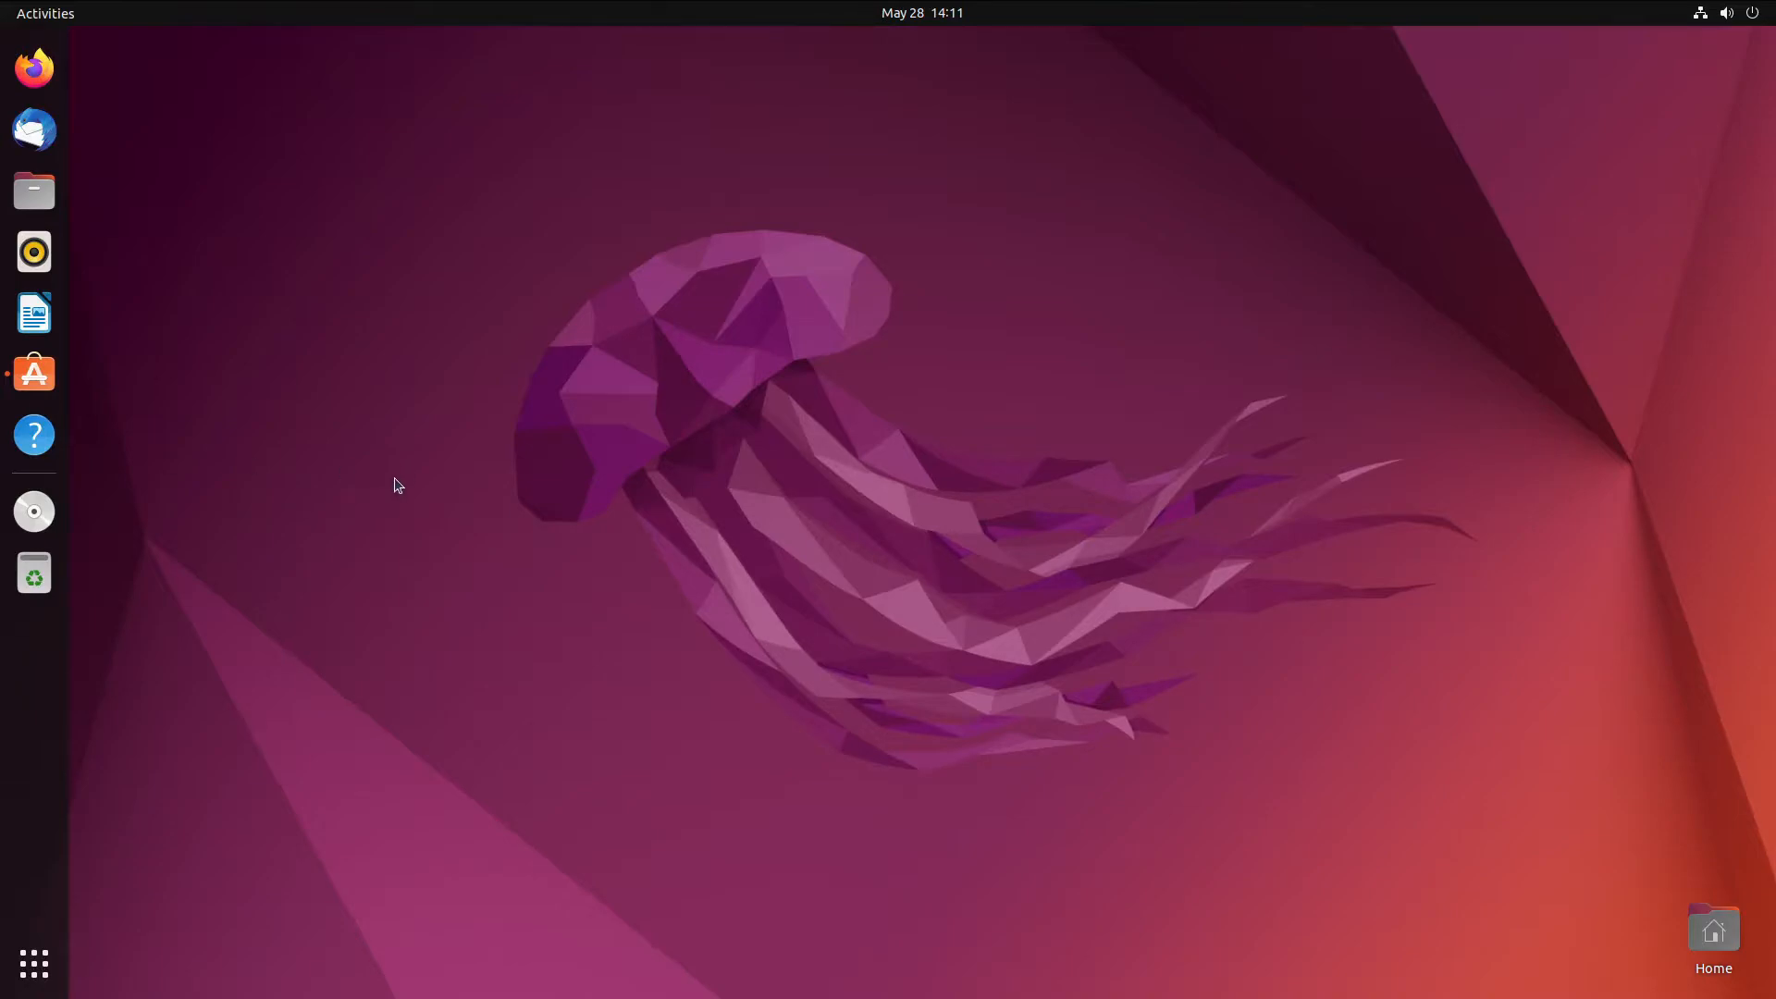
{"action": "left_click", "coordinate": [34, 962]}
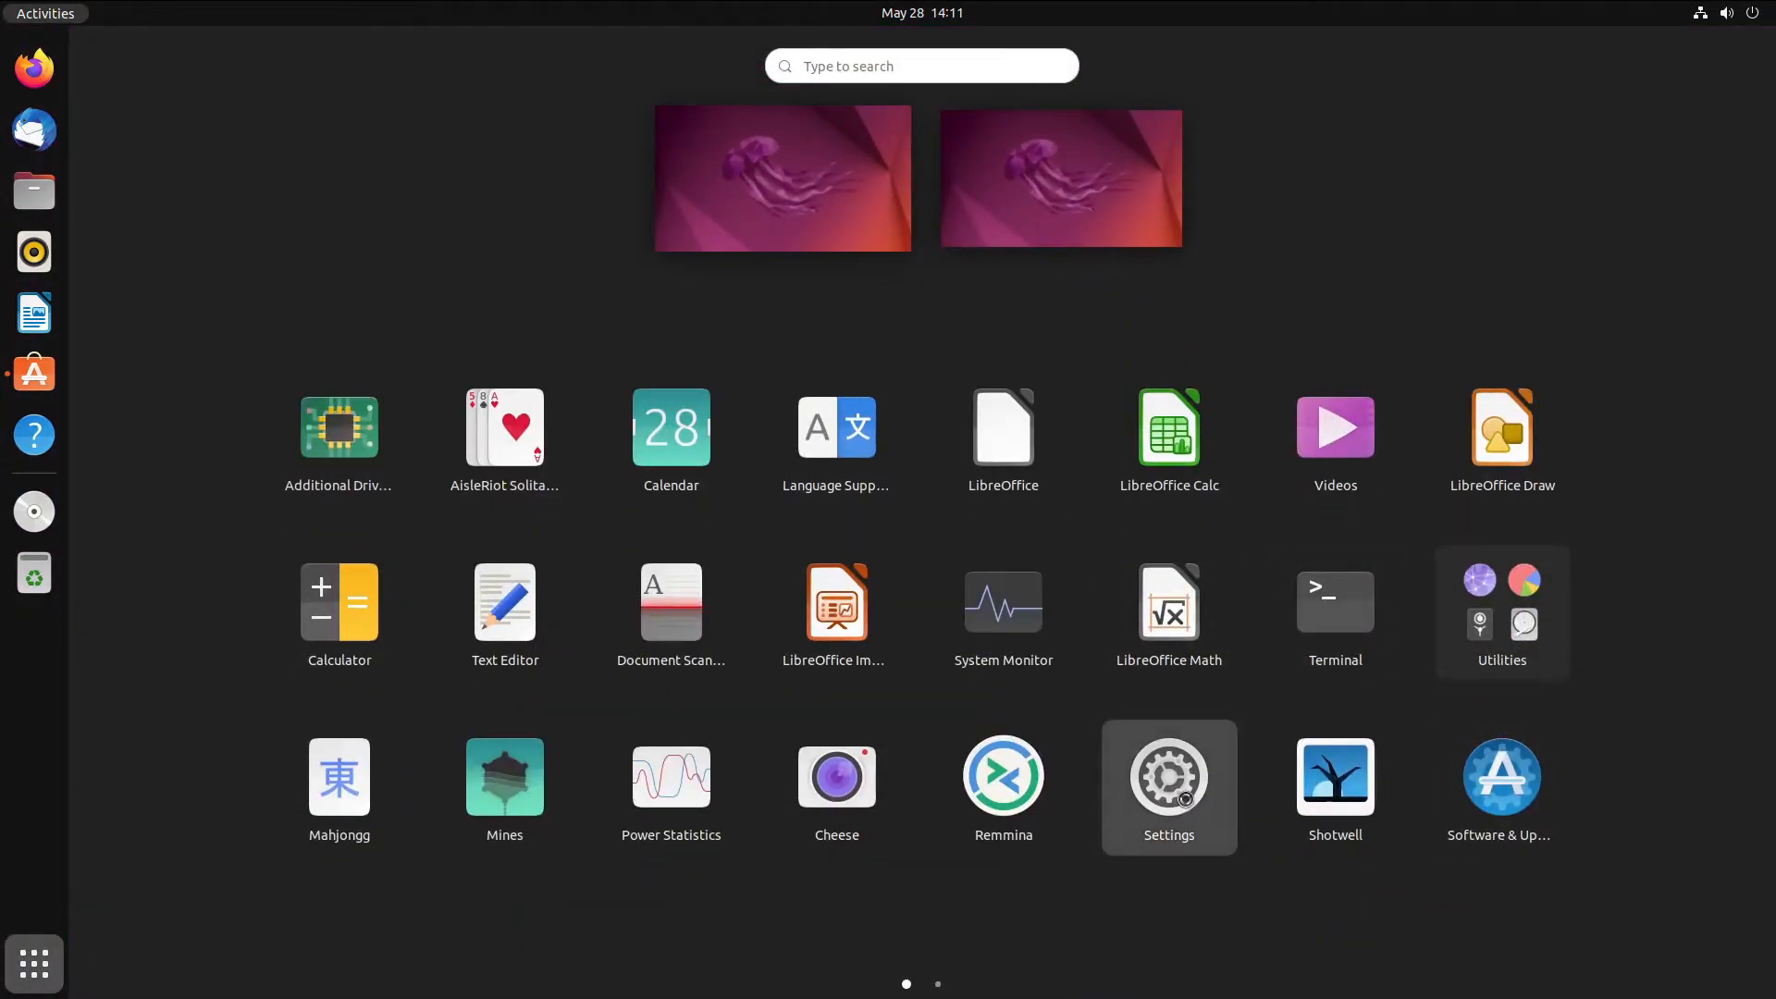
- Briefly open the Settings app and close it again
{"action": "left_click", "coordinate": [1147, 781]}
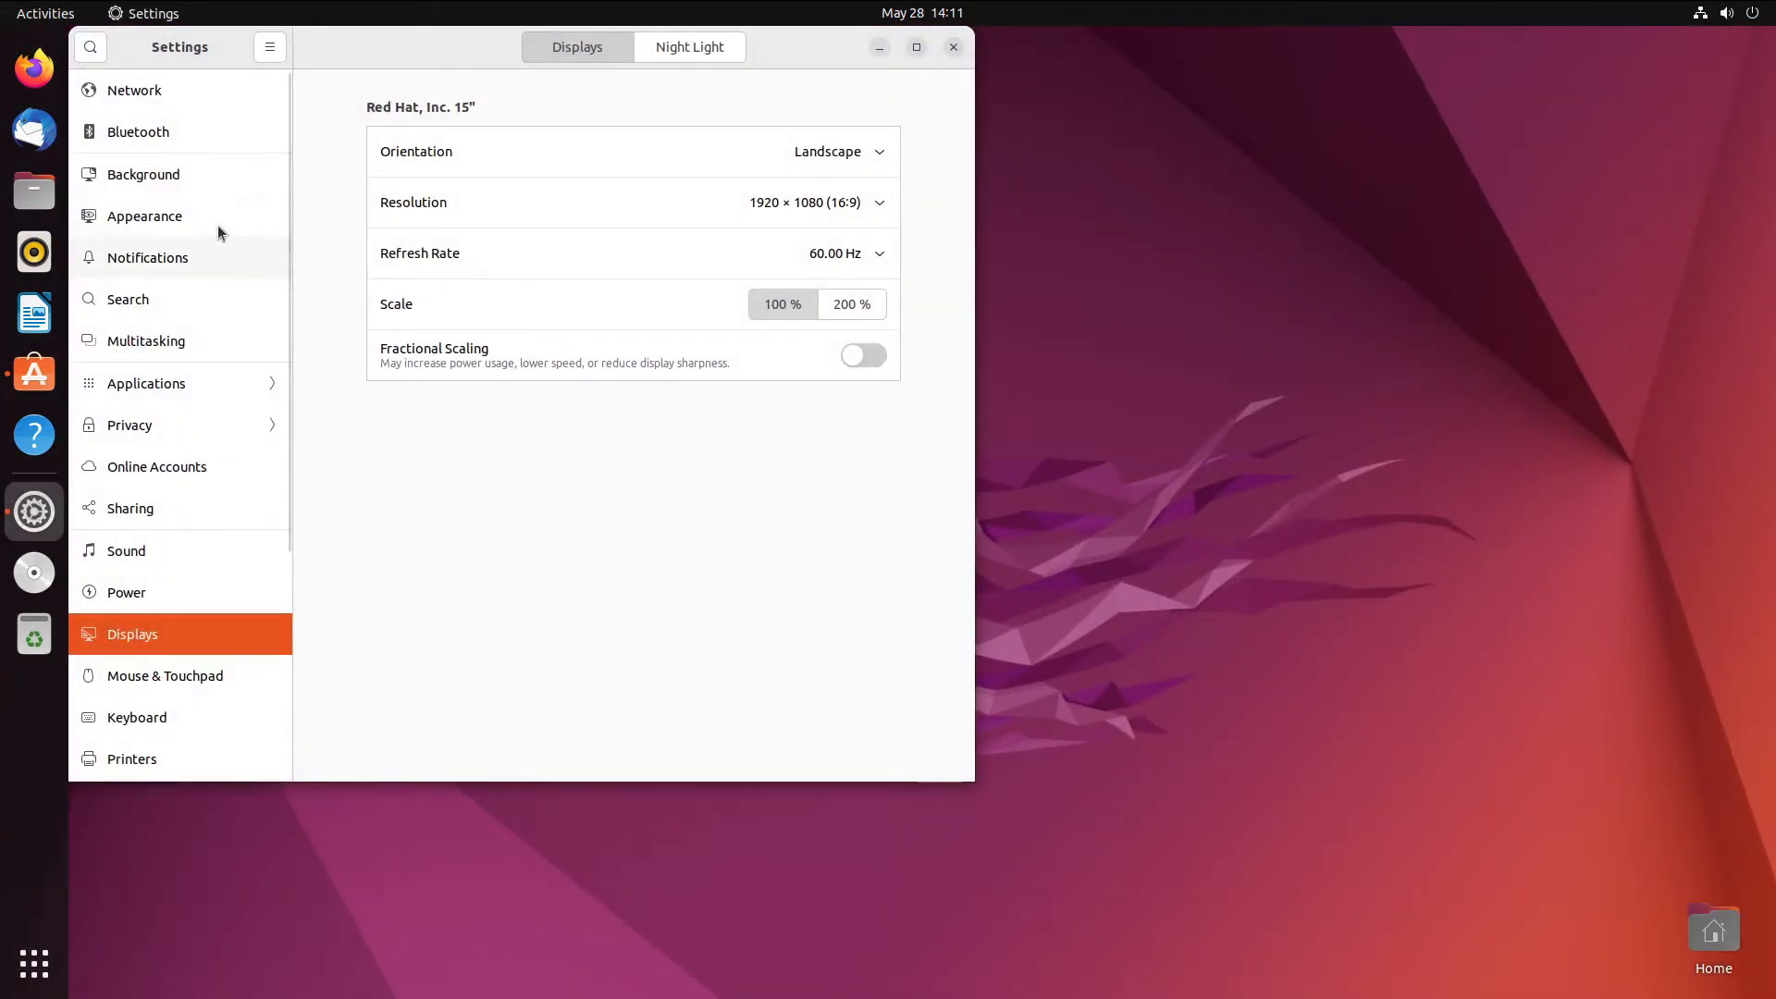
{"action": "left_click_drag", "start_coordinate": [427, 59], "coordinate": [506, 60]}
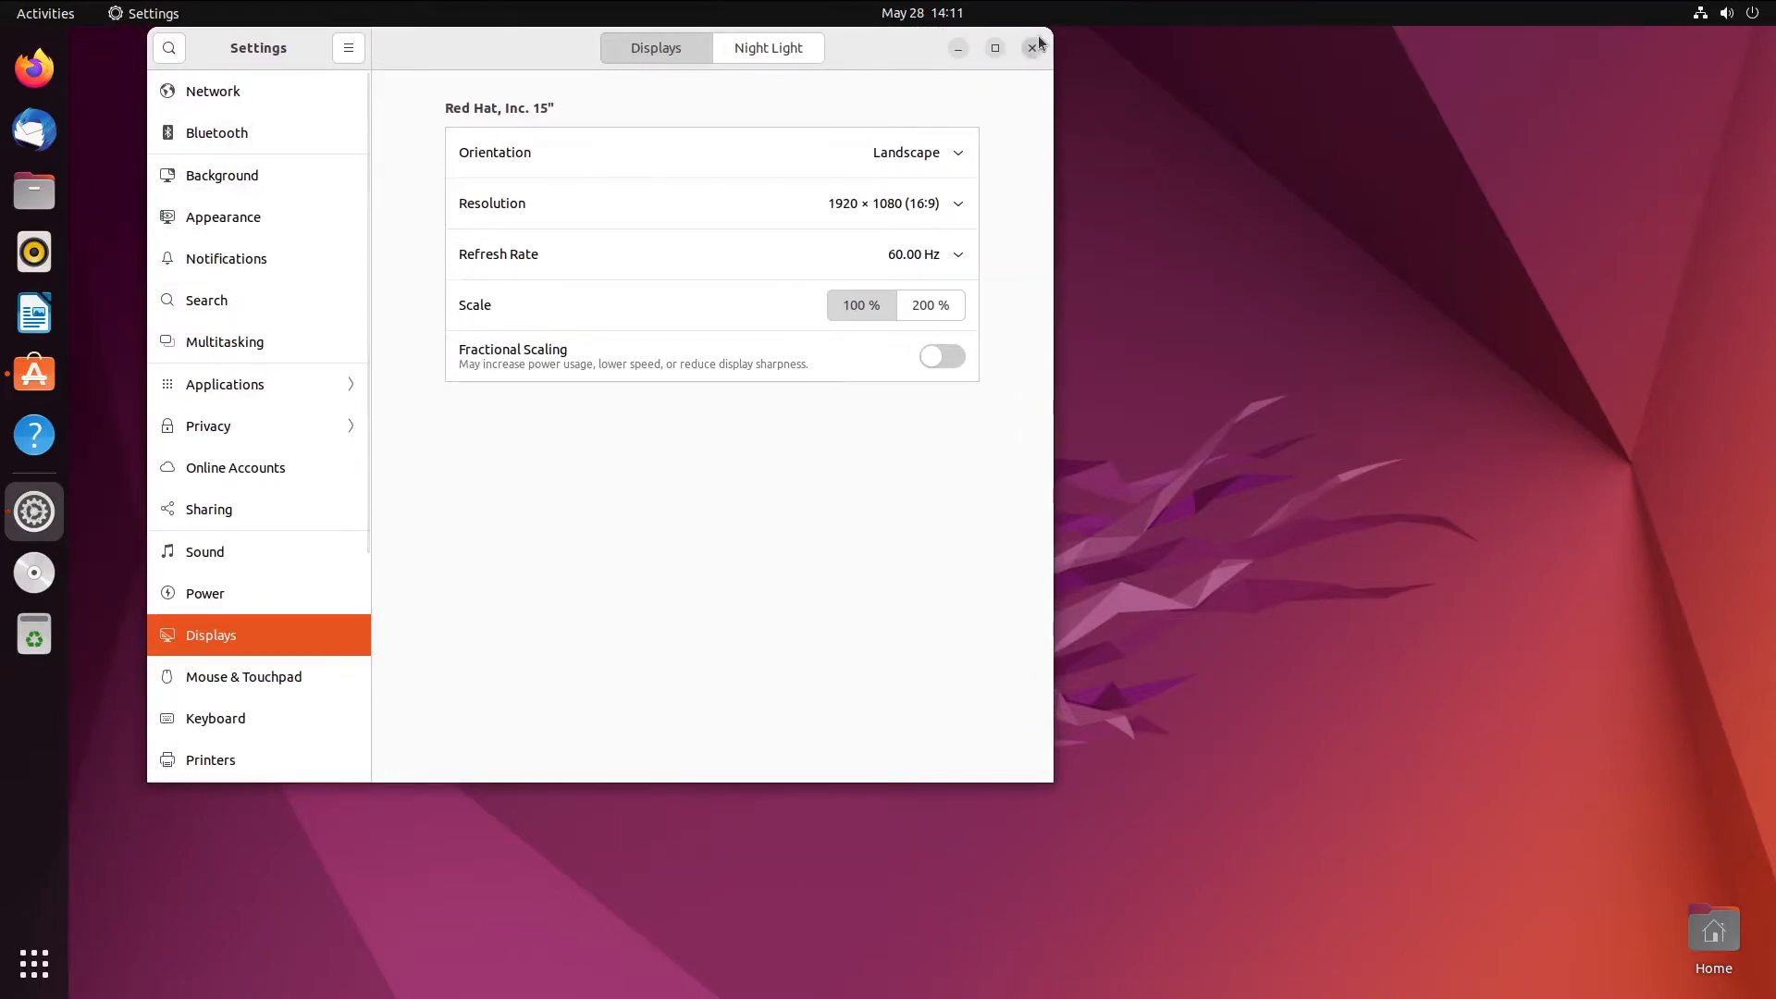
{"action": "left_click", "coordinate": [1034, 44]}
- Look through the app grid for Extension Manager, then search 'twel' and launch Tweaks
{"action": "left_click", "coordinate": [46, 978]}
{"action": "scroll", "coordinate": [596, 580], "scroll_direction": "down", "scroll_amount": 1}
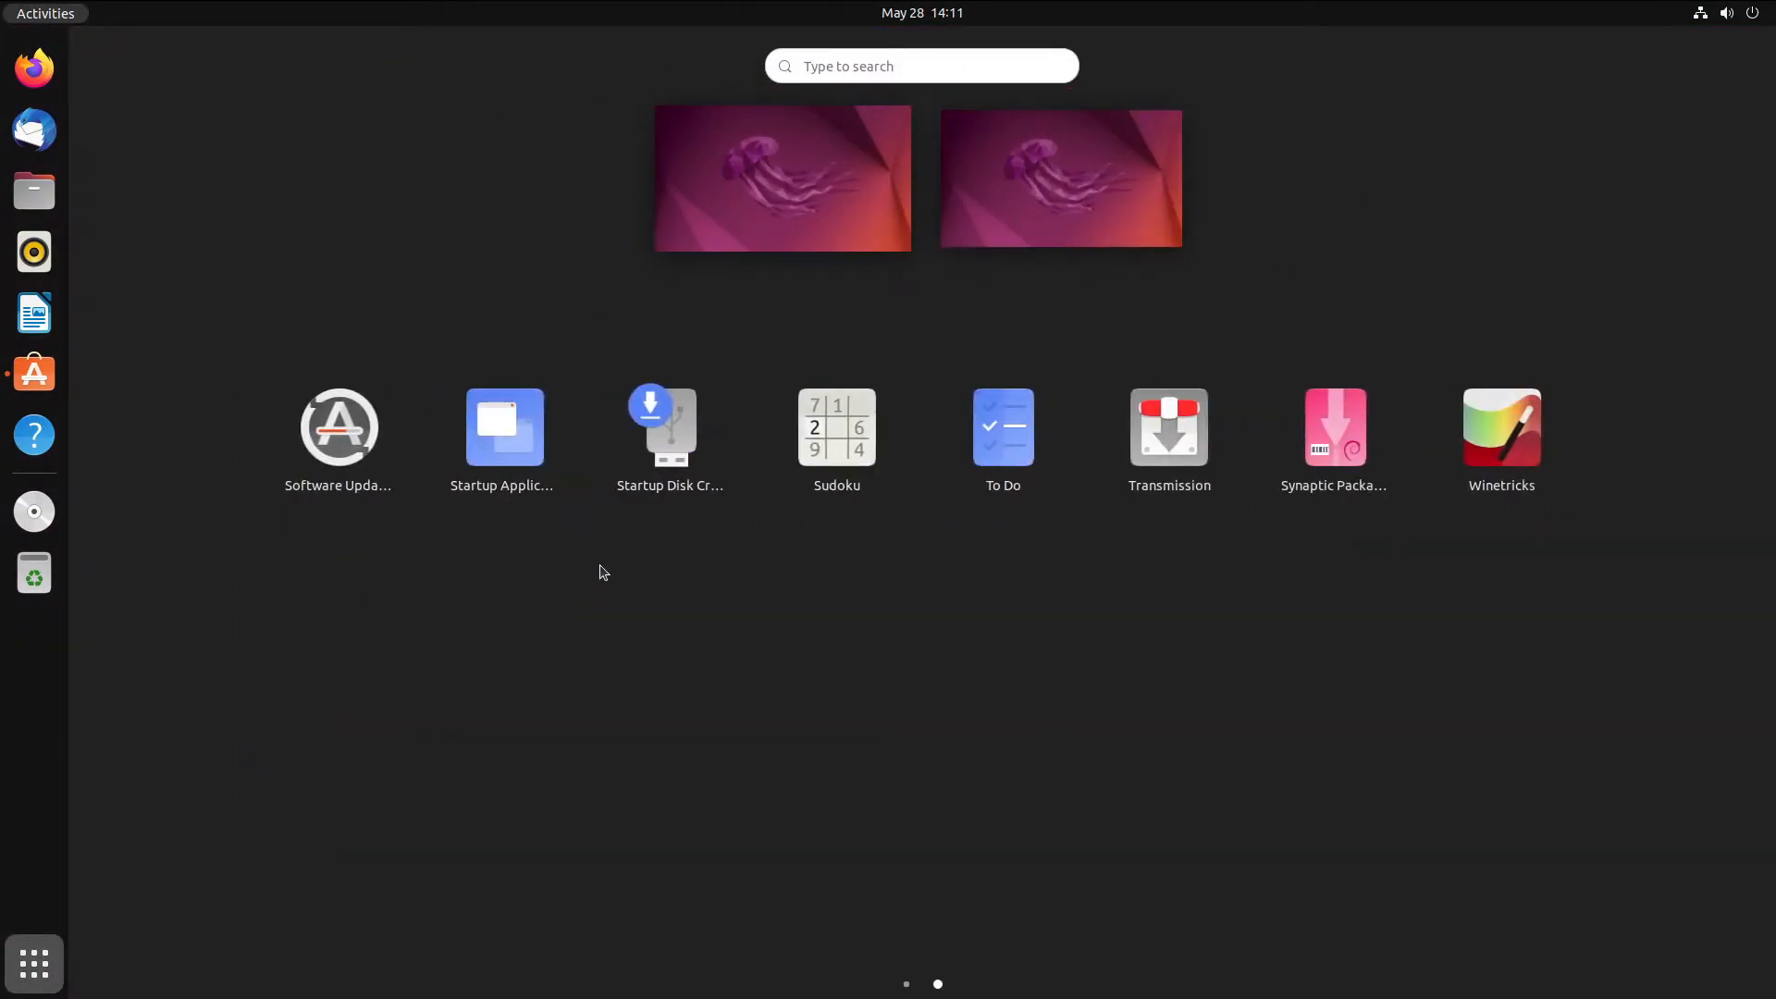
{"action": "scroll", "coordinate": [749, 491], "scroll_direction": "up", "scroll_amount": 1}
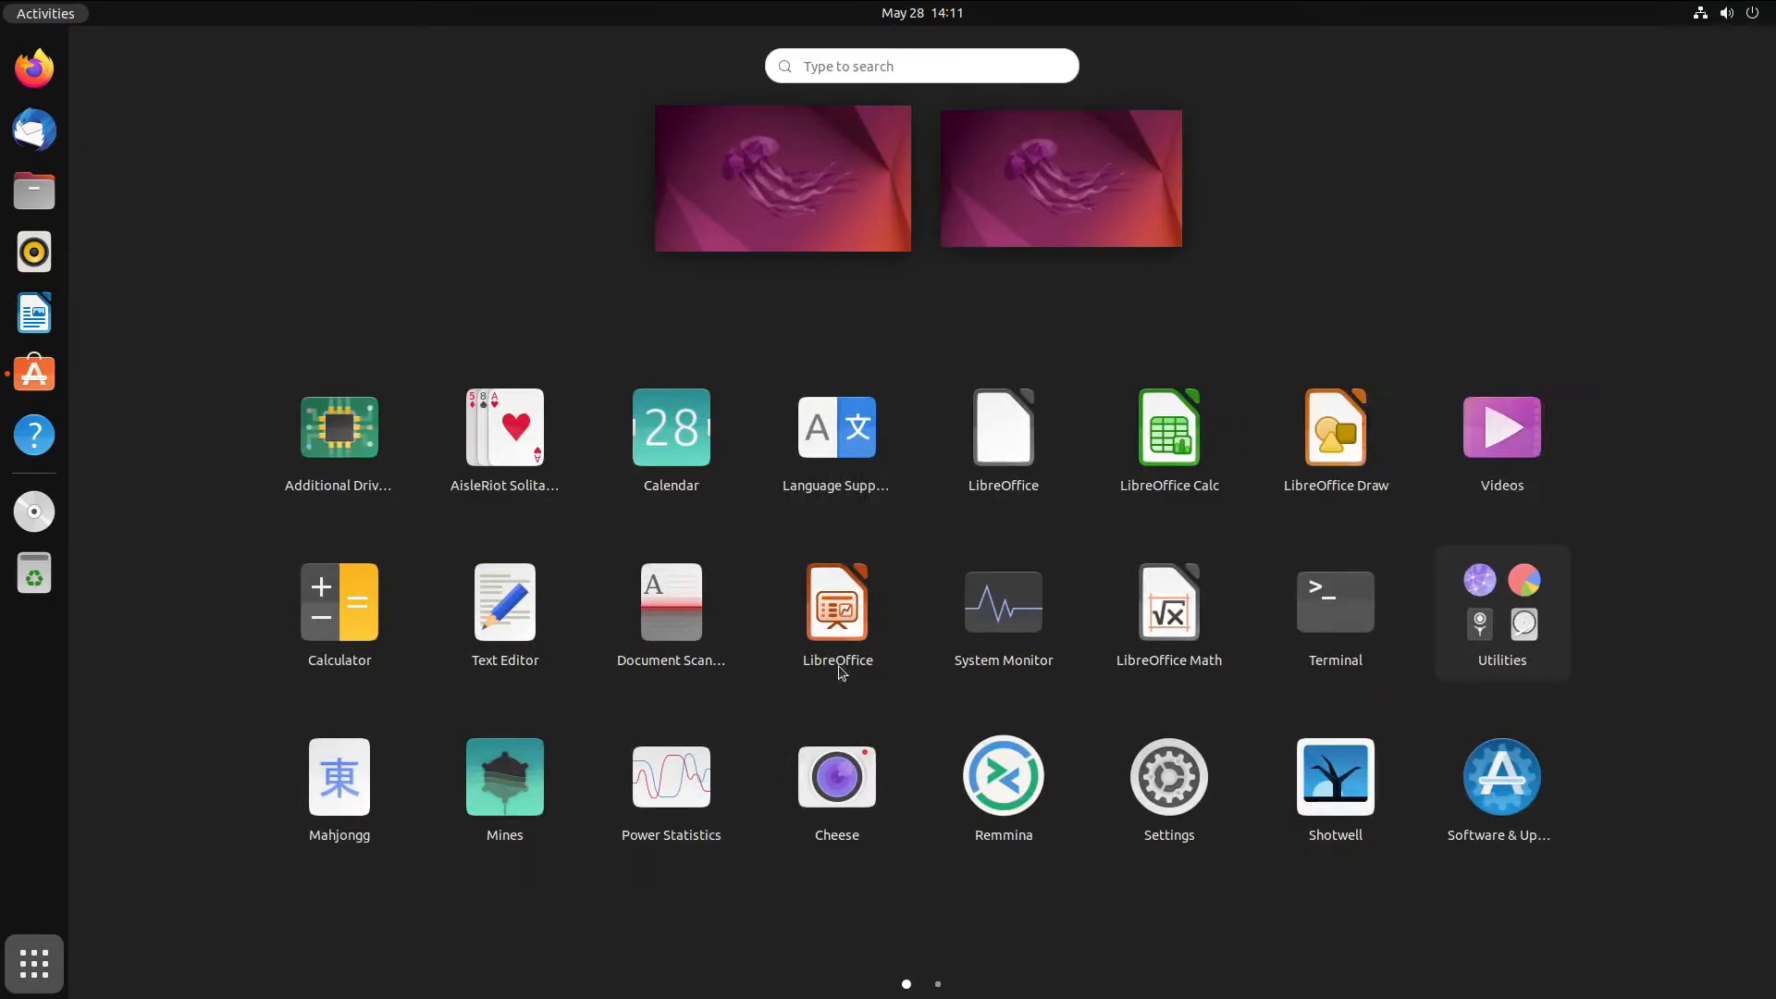
{"action": "scroll", "coordinate": [872, 564], "scroll_direction": "down", "scroll_amount": 1}
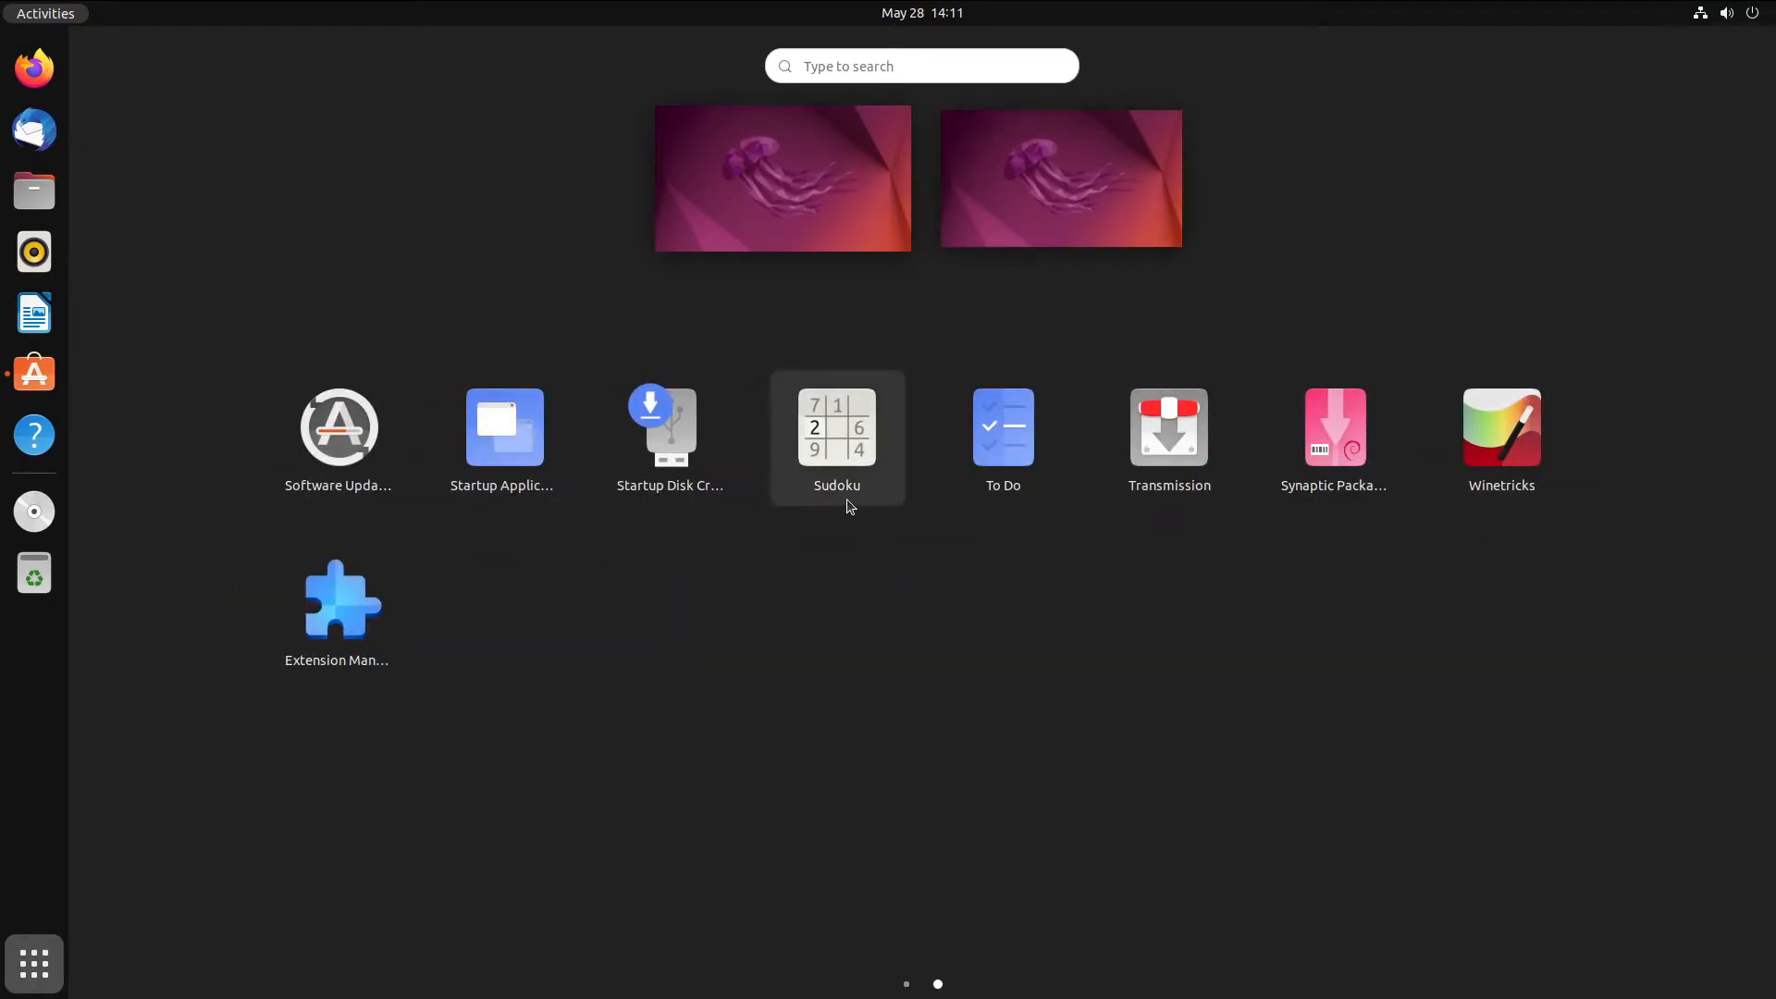
{"action": "type", "text": "twel"}
{"action": "left_click", "coordinate": [900, 152]}
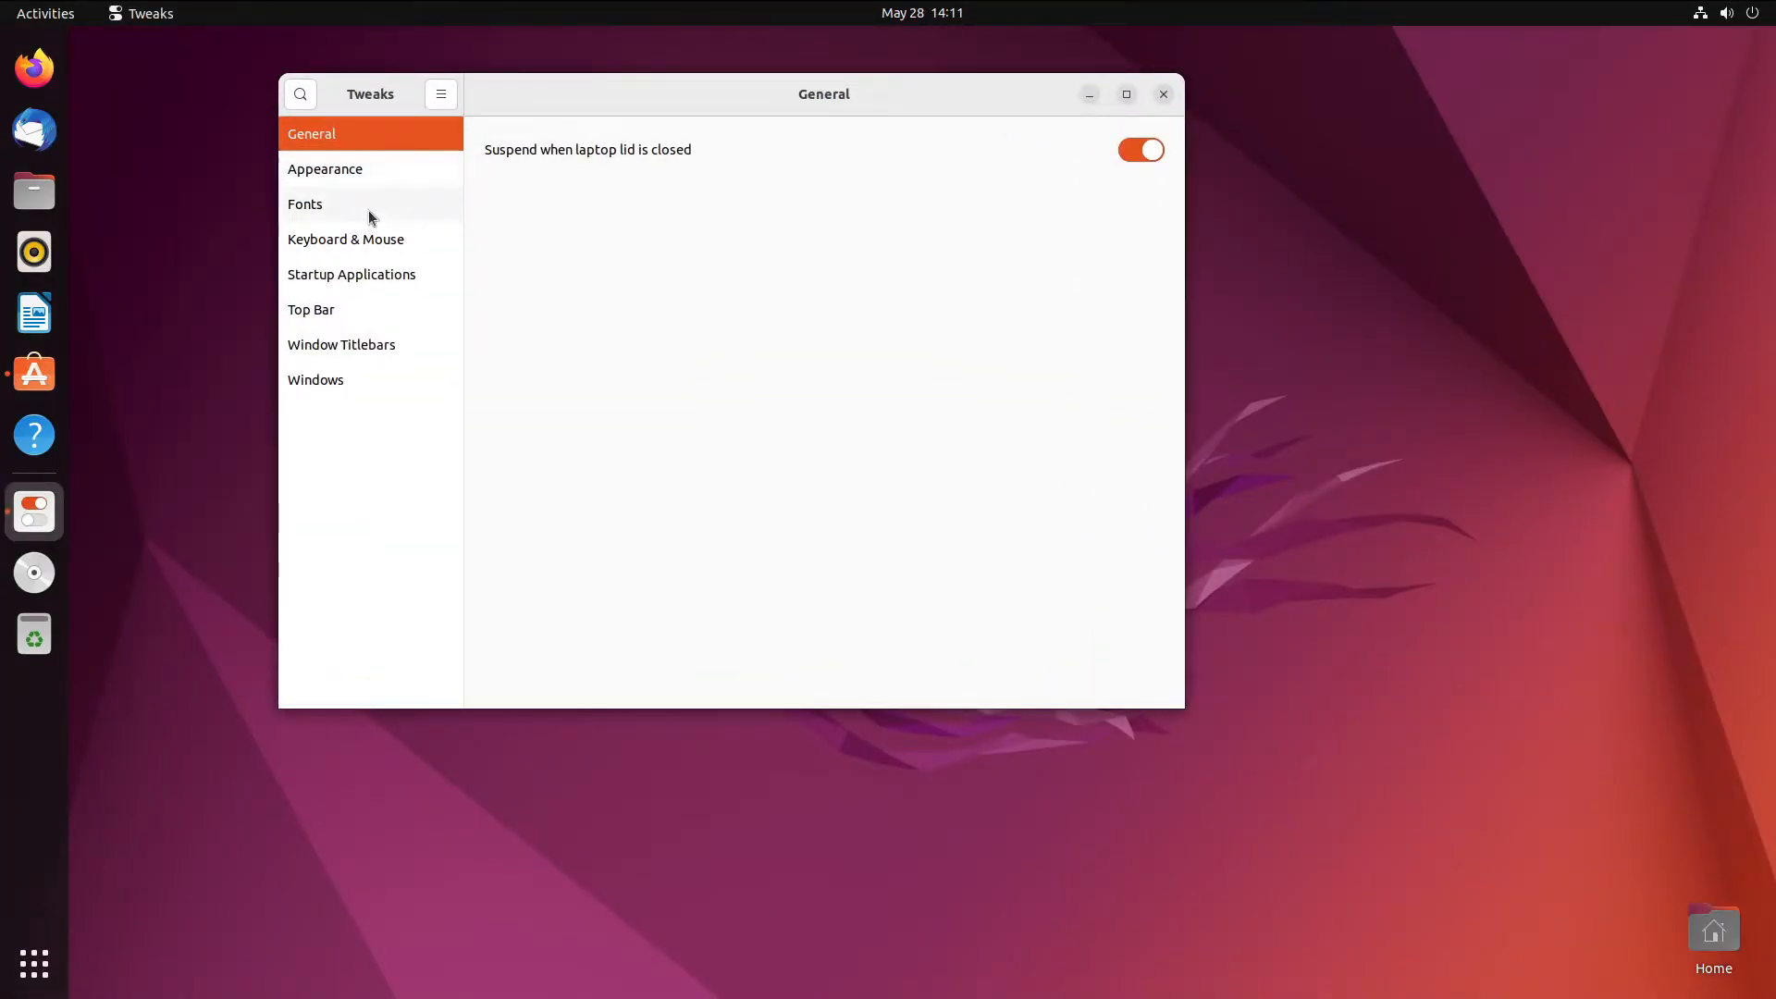
- Turn on Weekday and Seconds for the clock on Tweaks' Top Bar page
{"action": "left_click", "coordinate": [372, 202]}
{"action": "left_click", "coordinate": [333, 311]}
{"action": "left_click", "coordinate": [1130, 185]}
{"action": "left_click", "coordinate": [1141, 244]}
- Check the updated clock in the calendar popup, then close Tweaks
{"action": "left_click_drag", "start_coordinate": [783, 95], "coordinate": [767, 127]}
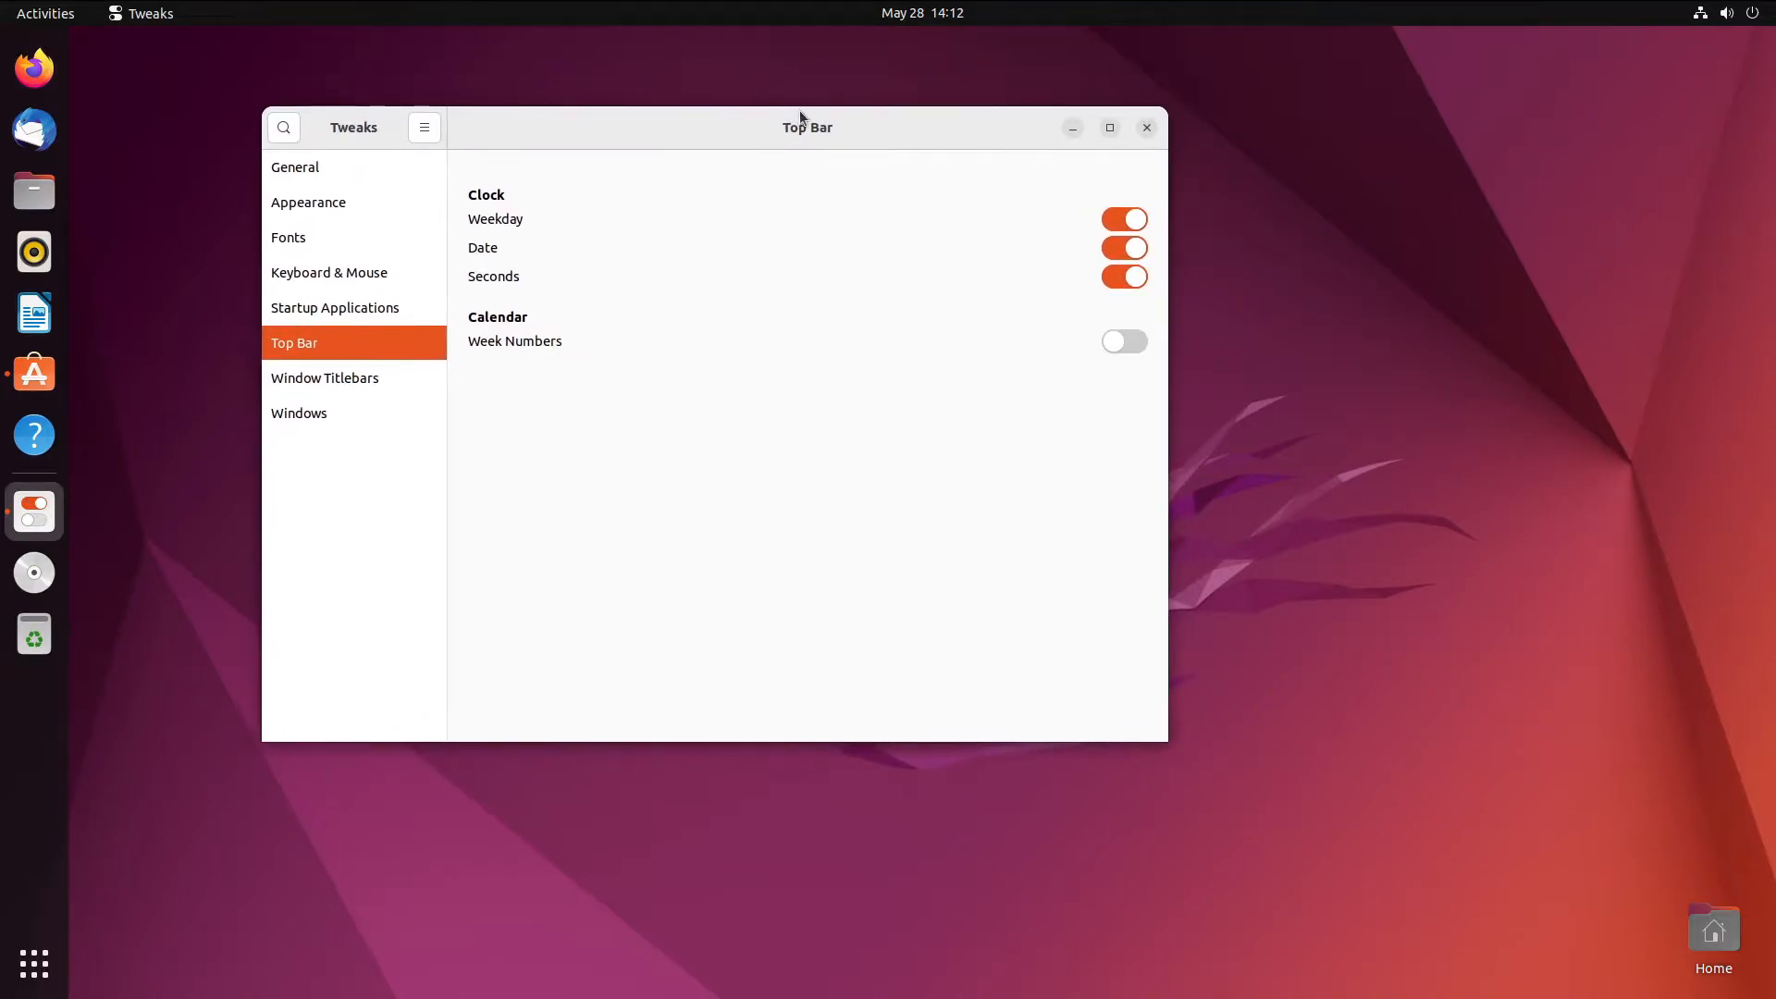
{"action": "left_click", "coordinate": [917, 13]}
{"action": "left_click", "coordinate": [918, 13]}
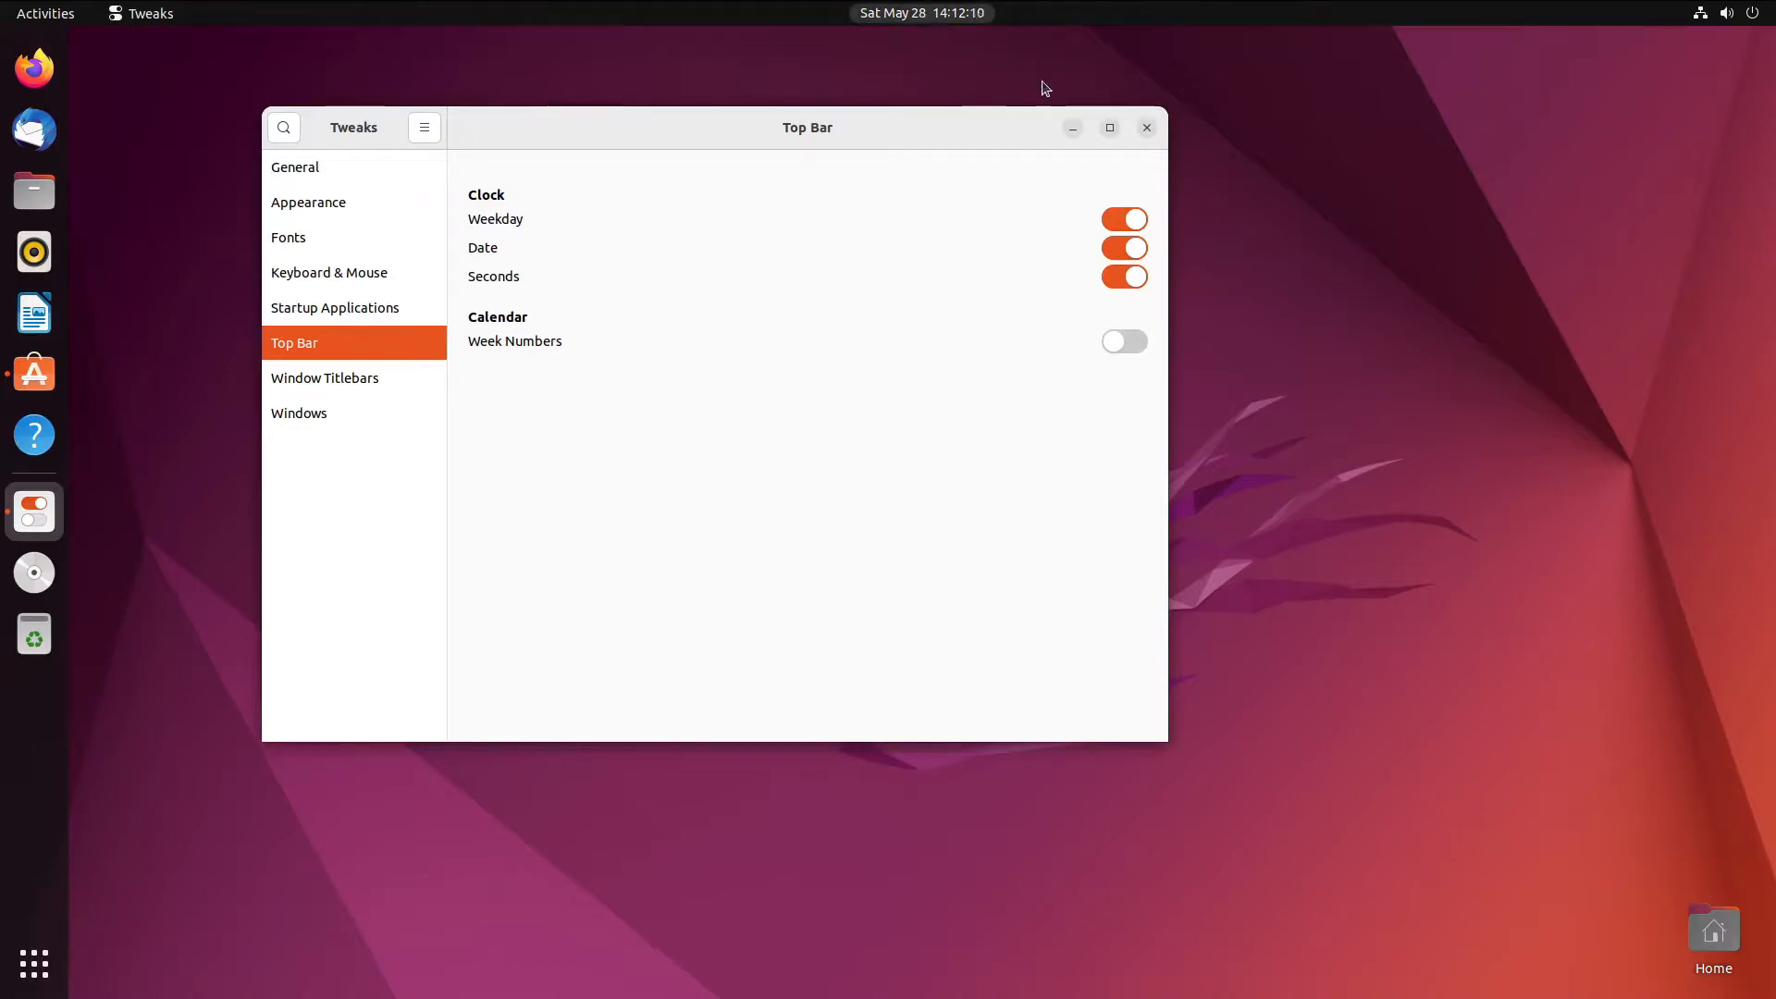
{"action": "mouse_move", "coordinate": [976, 143]}
{"action": "left_mouse_down"}
{"action": "mouse_move", "coordinate": [1006, 172]}
{"action": "mouse_move", "coordinate": [949, 123]}
{"action": "left_mouse_up"}
{"action": "left_click", "coordinate": [943, 91]}
{"action": "left_click_drag", "start_coordinate": [862, 159], "coordinate": [941, 156]}
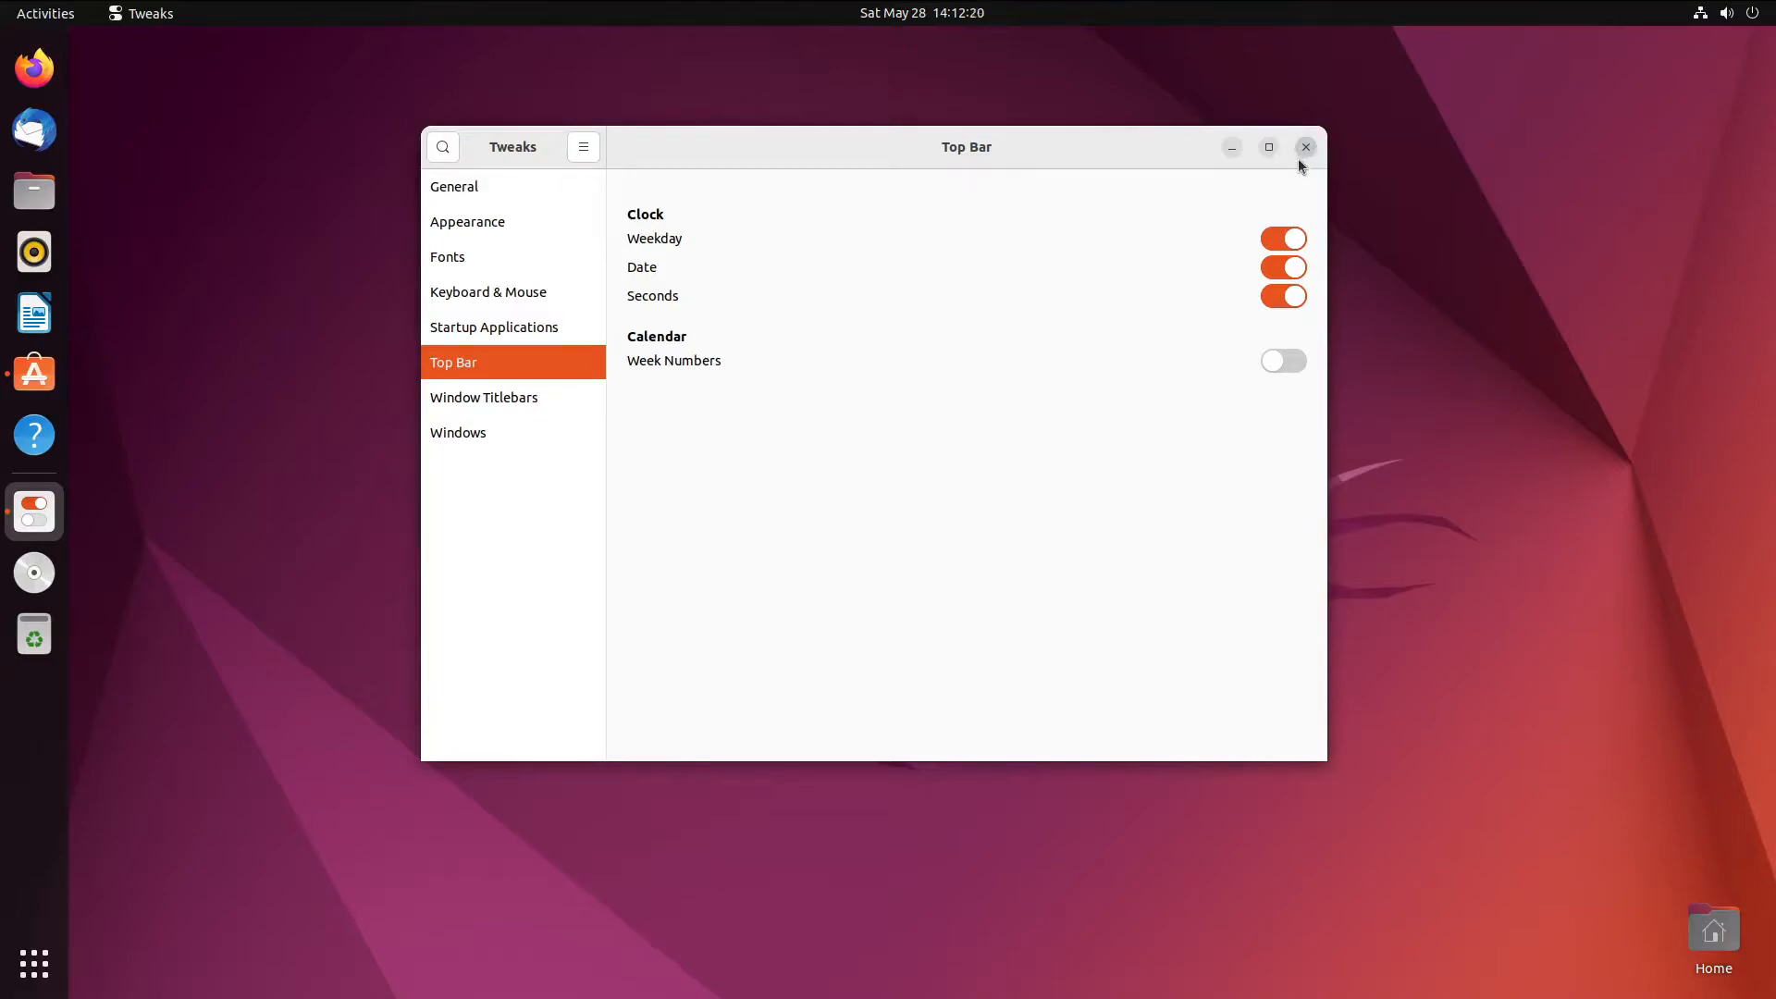
{"action": "left_click", "coordinate": [1305, 148]}
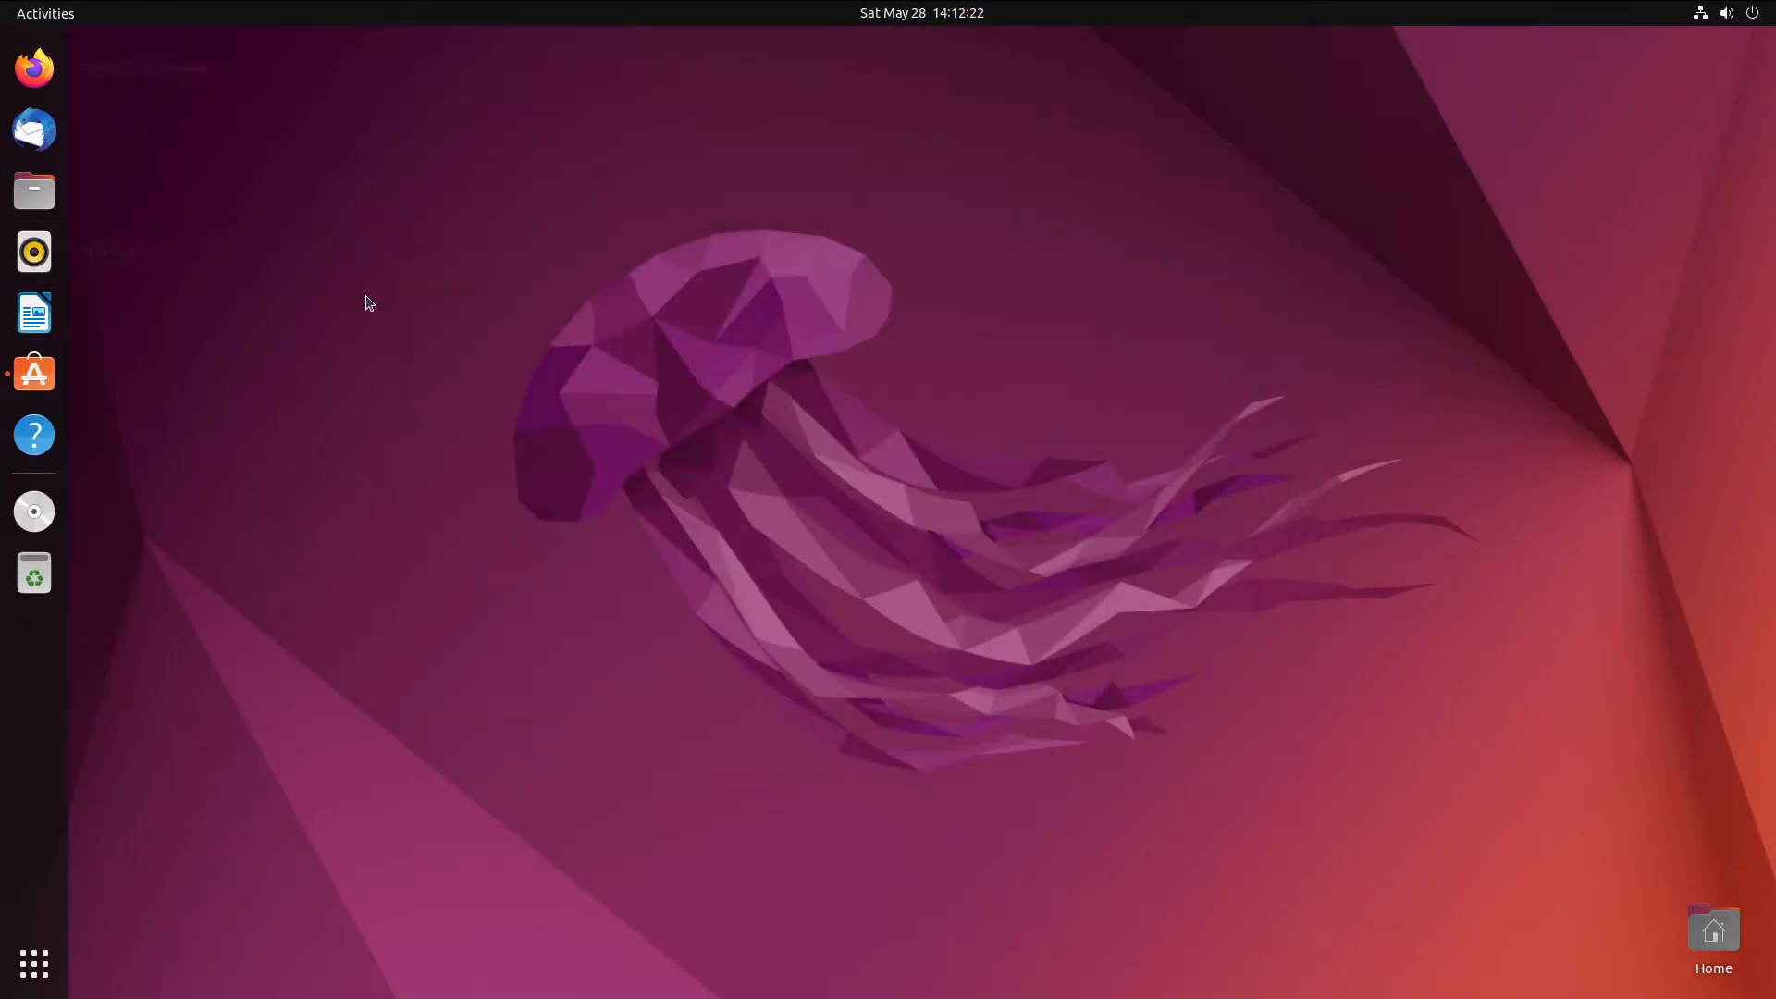
- Reopen Tweaks and set Window Titlebars button placement to Left
{"action": "key", "text": "super"}
{"action": "type", "text": "e"}
{"action": "key", "text": "BackSpace"}
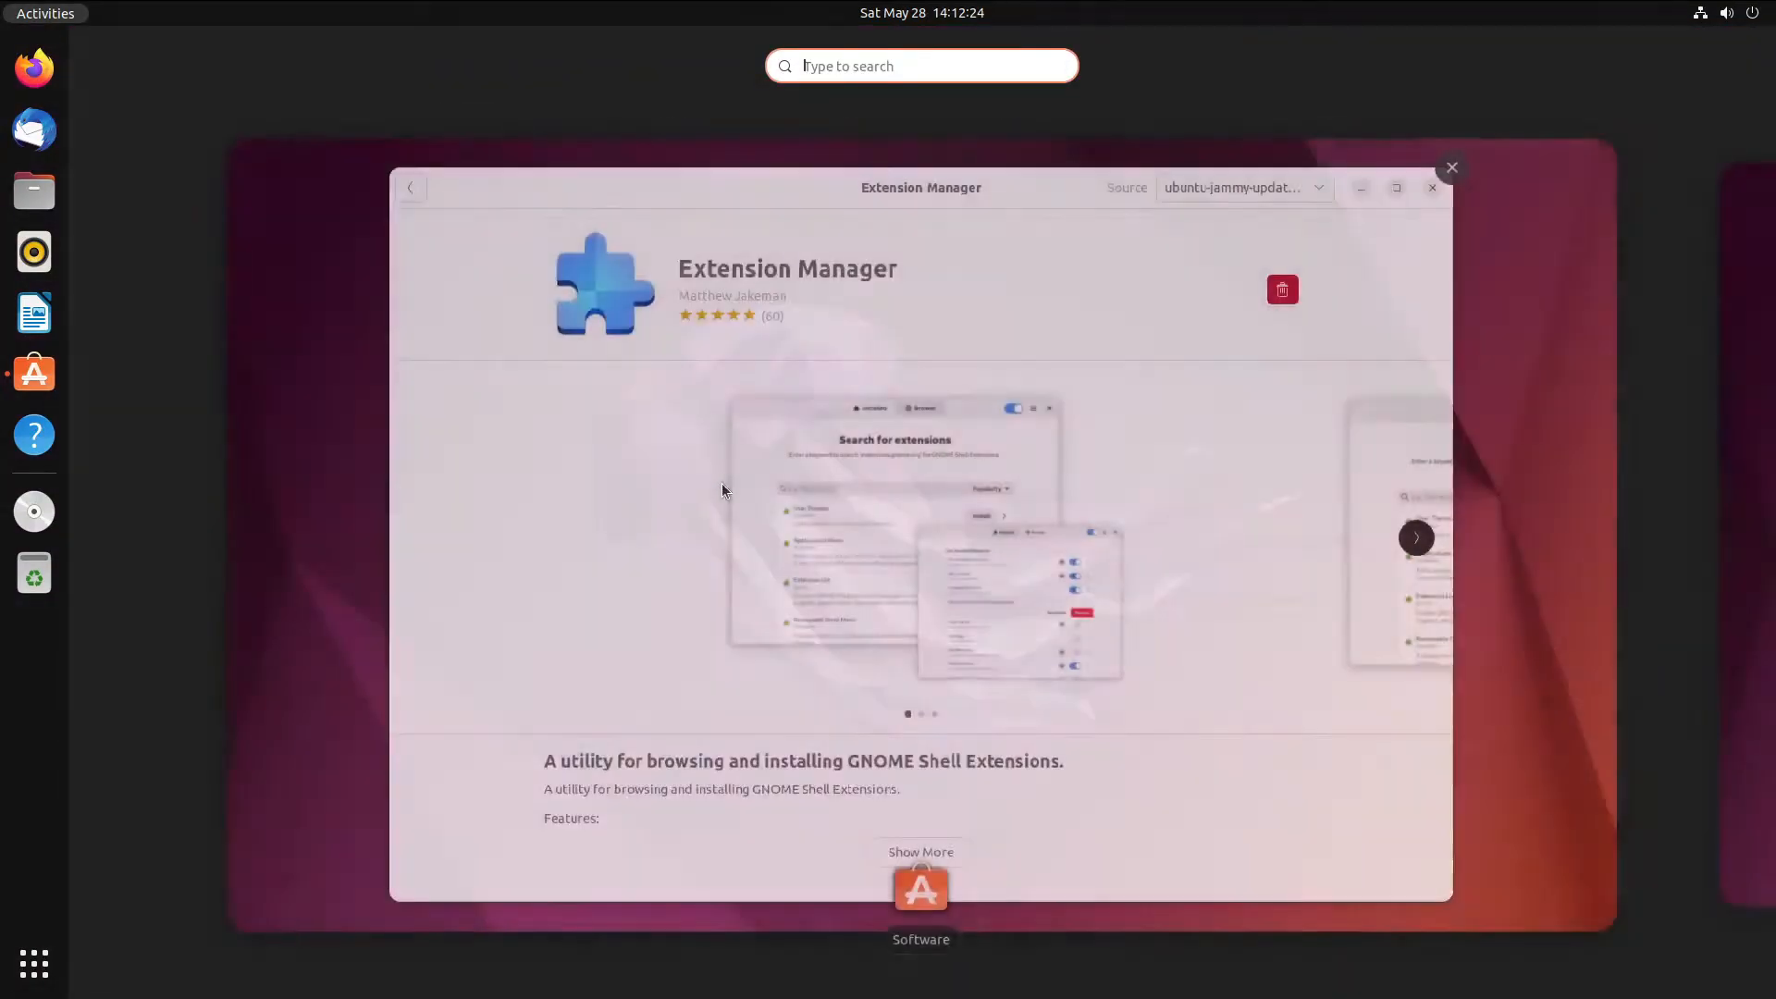
{"action": "type", "text": "tweak"}
{"action": "key", "text": "Return"}
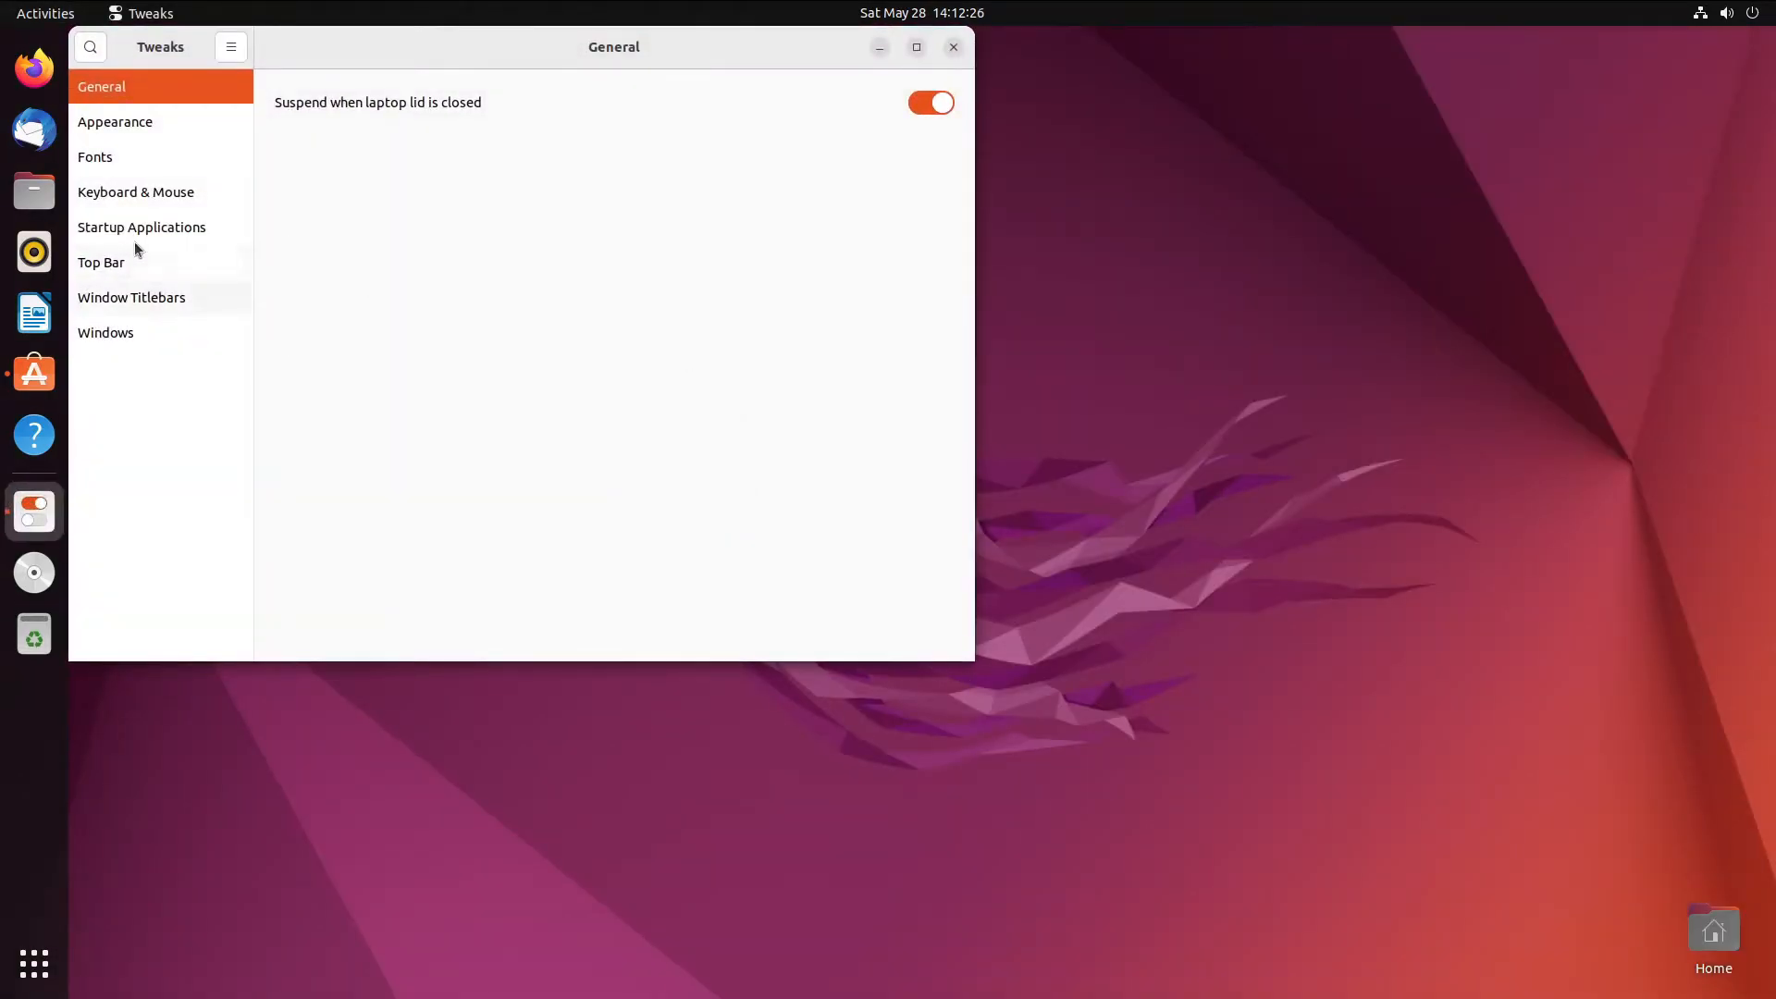
{"action": "left_click", "coordinate": [174, 299]}
{"action": "left_click", "coordinate": [858, 340]}
- Close Tweaks with Alt+F4 and bring up the full applications grid
{"action": "left_click_drag", "start_coordinate": [627, 70], "coordinate": [964, 220]}
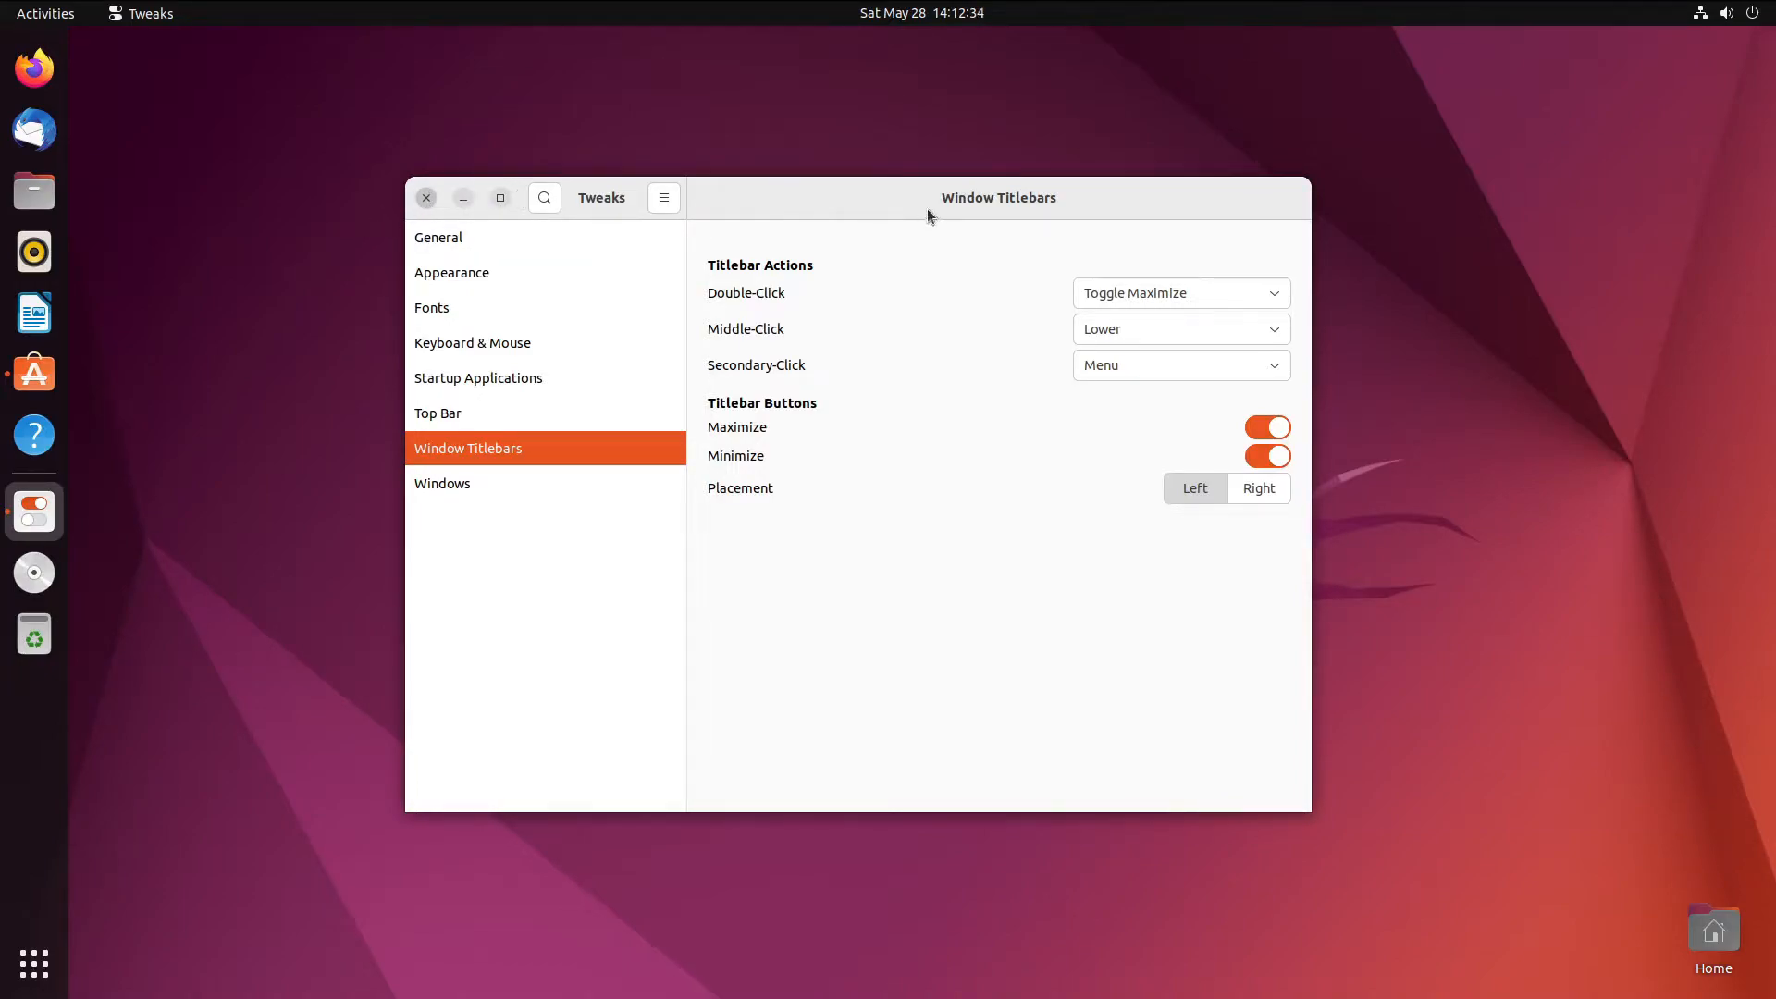
{"action": "key", "text": "alt+F4"}
{"action": "left_click", "coordinate": [34, 964]}
{"action": "scroll", "coordinate": [764, 661], "scroll_direction": "down", "scroll_amount": 1}
- Launch Extension Manager, close Ubuntu Software, and dismiss the What's New dialog
{"action": "left_click", "coordinate": [342, 606]}
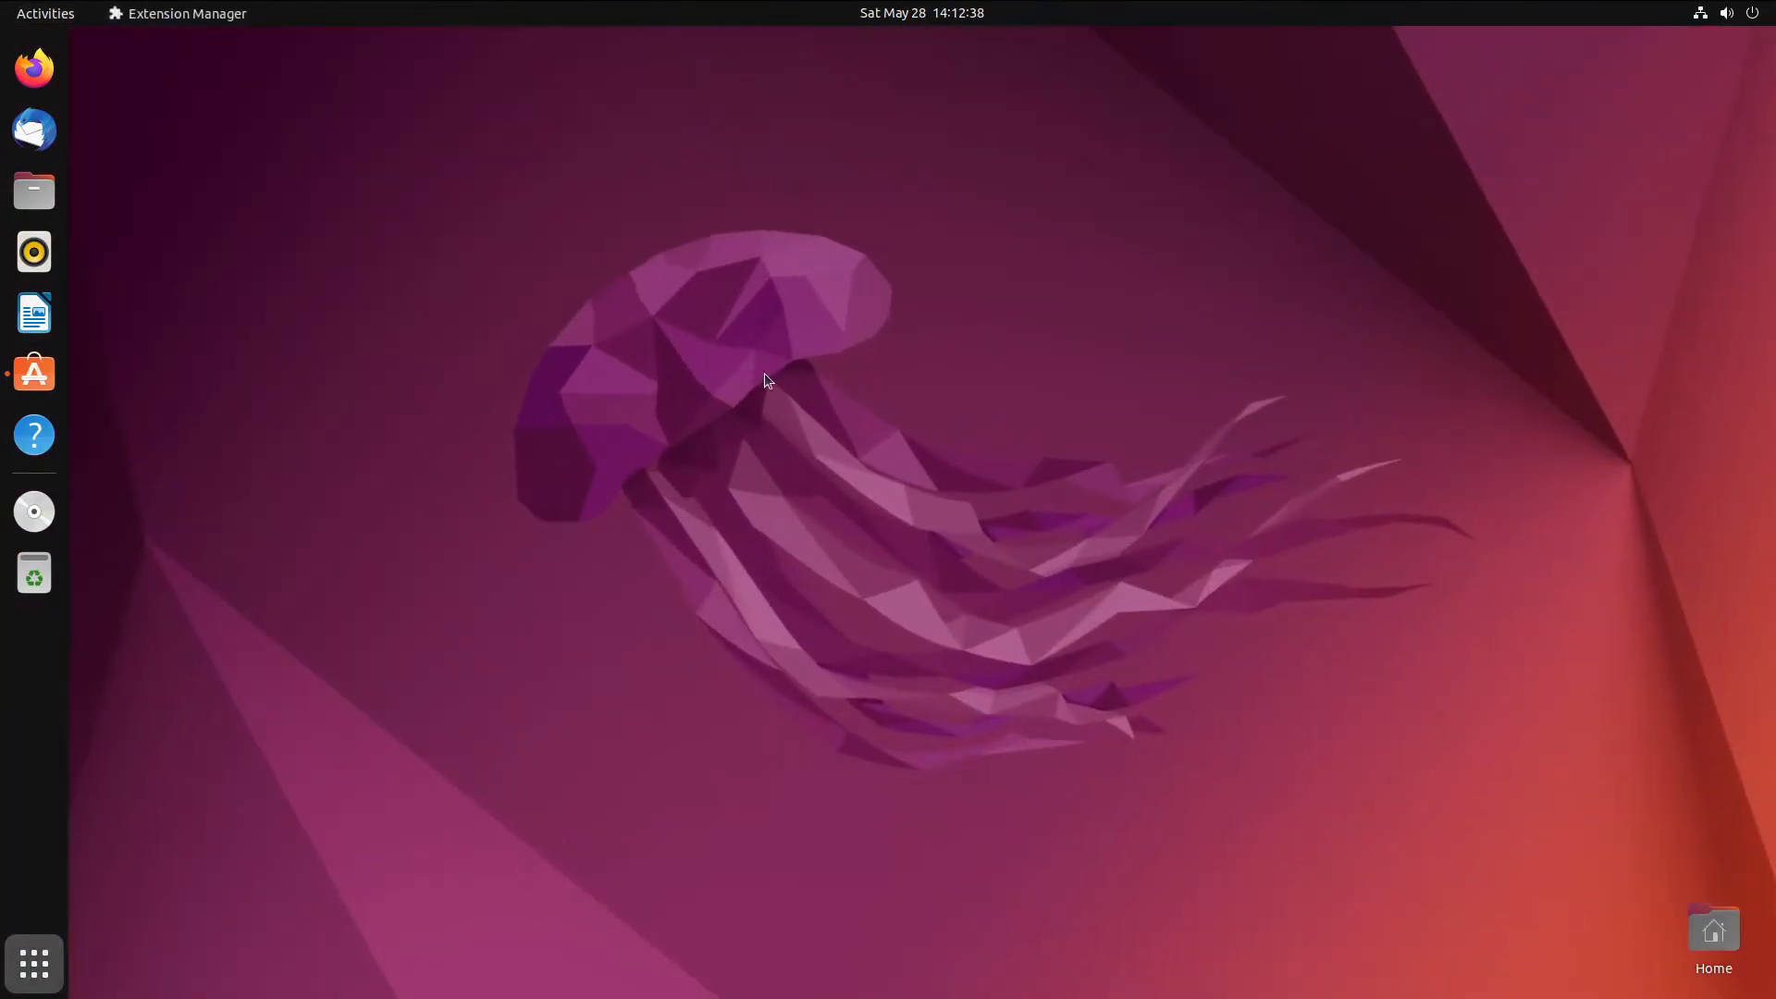
{"action": "left_click", "coordinate": [41, 379]}
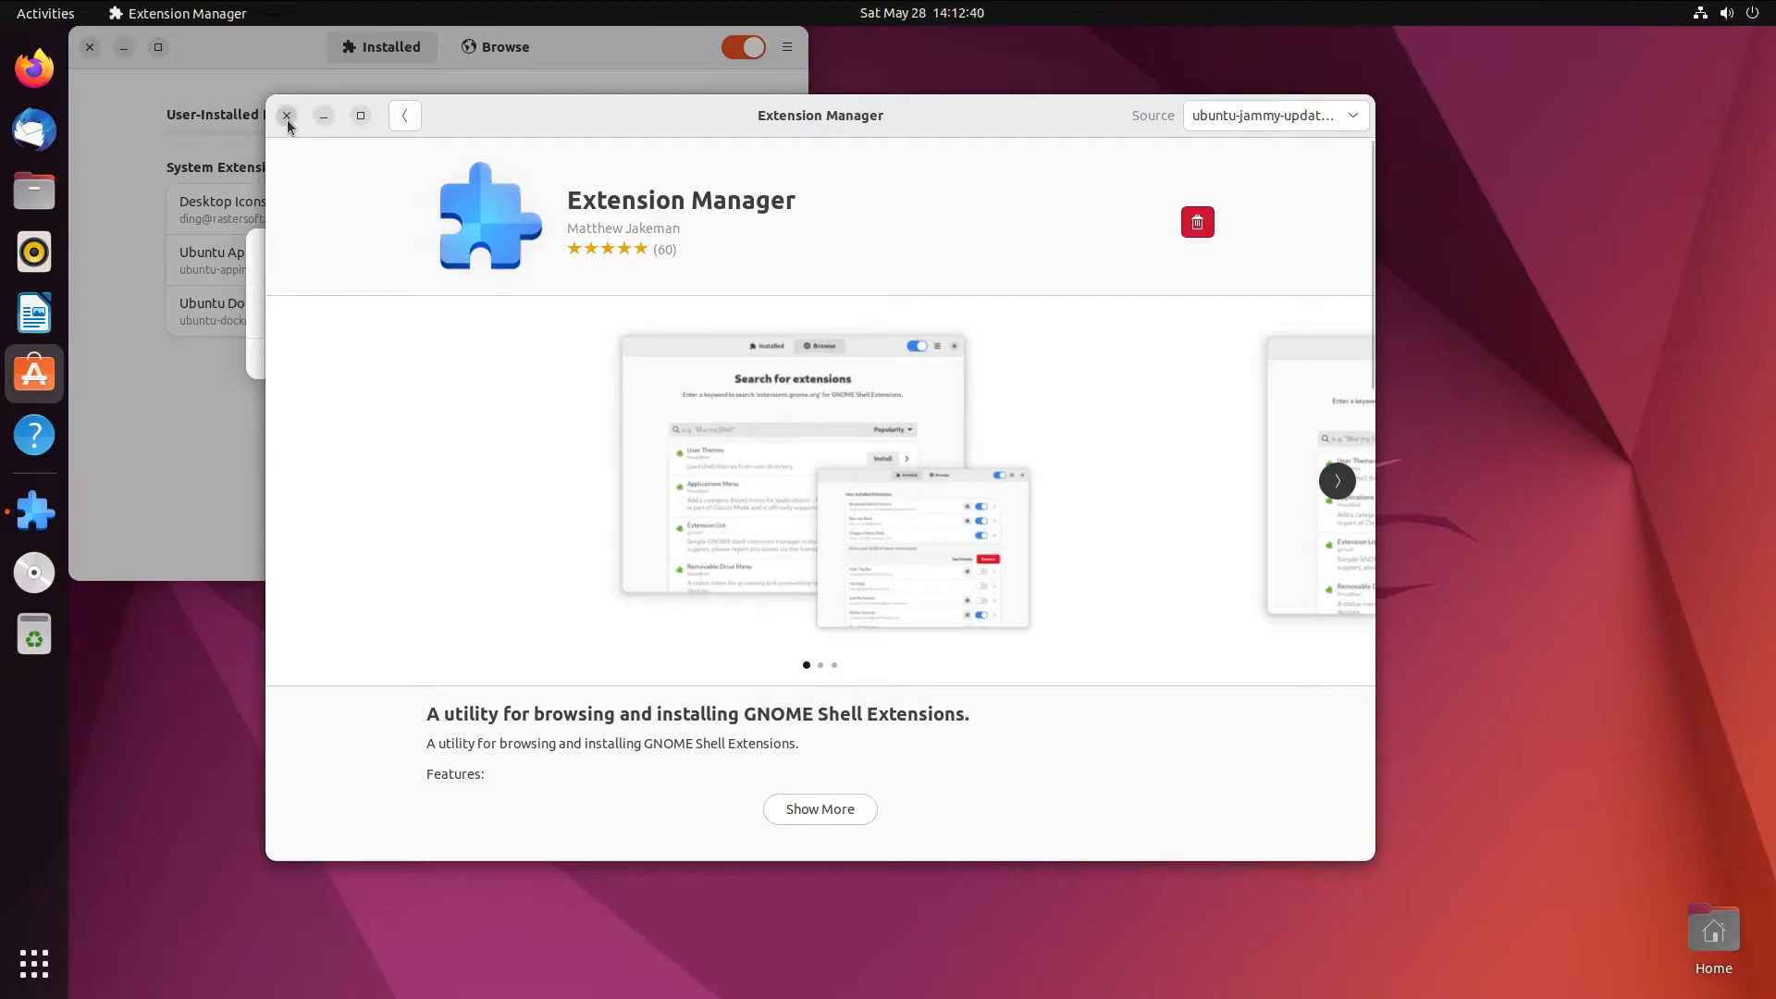
{"action": "left_click", "coordinate": [286, 113]}
{"action": "left_click", "coordinate": [368, 359]}
{"action": "left_click_drag", "start_coordinate": [600, 50], "coordinate": [813, 138]}
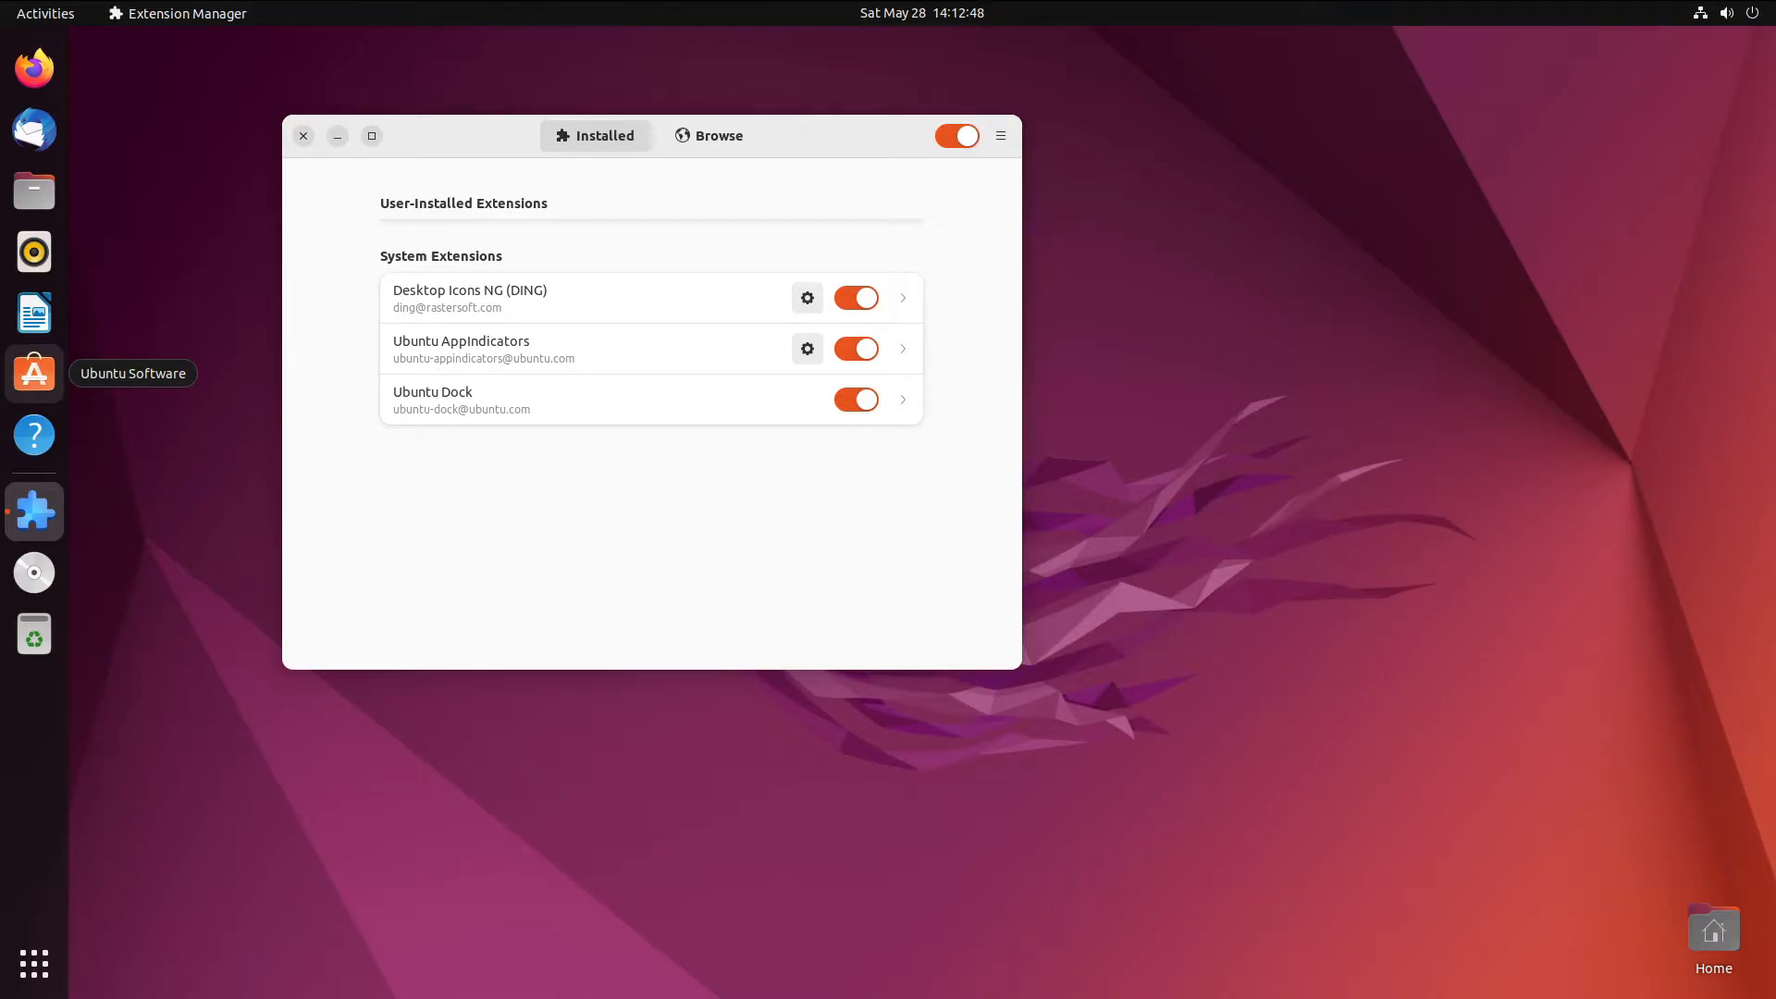
- Return to the desktop and reopen the Activities overview
{"action": "key", "text": "super"}
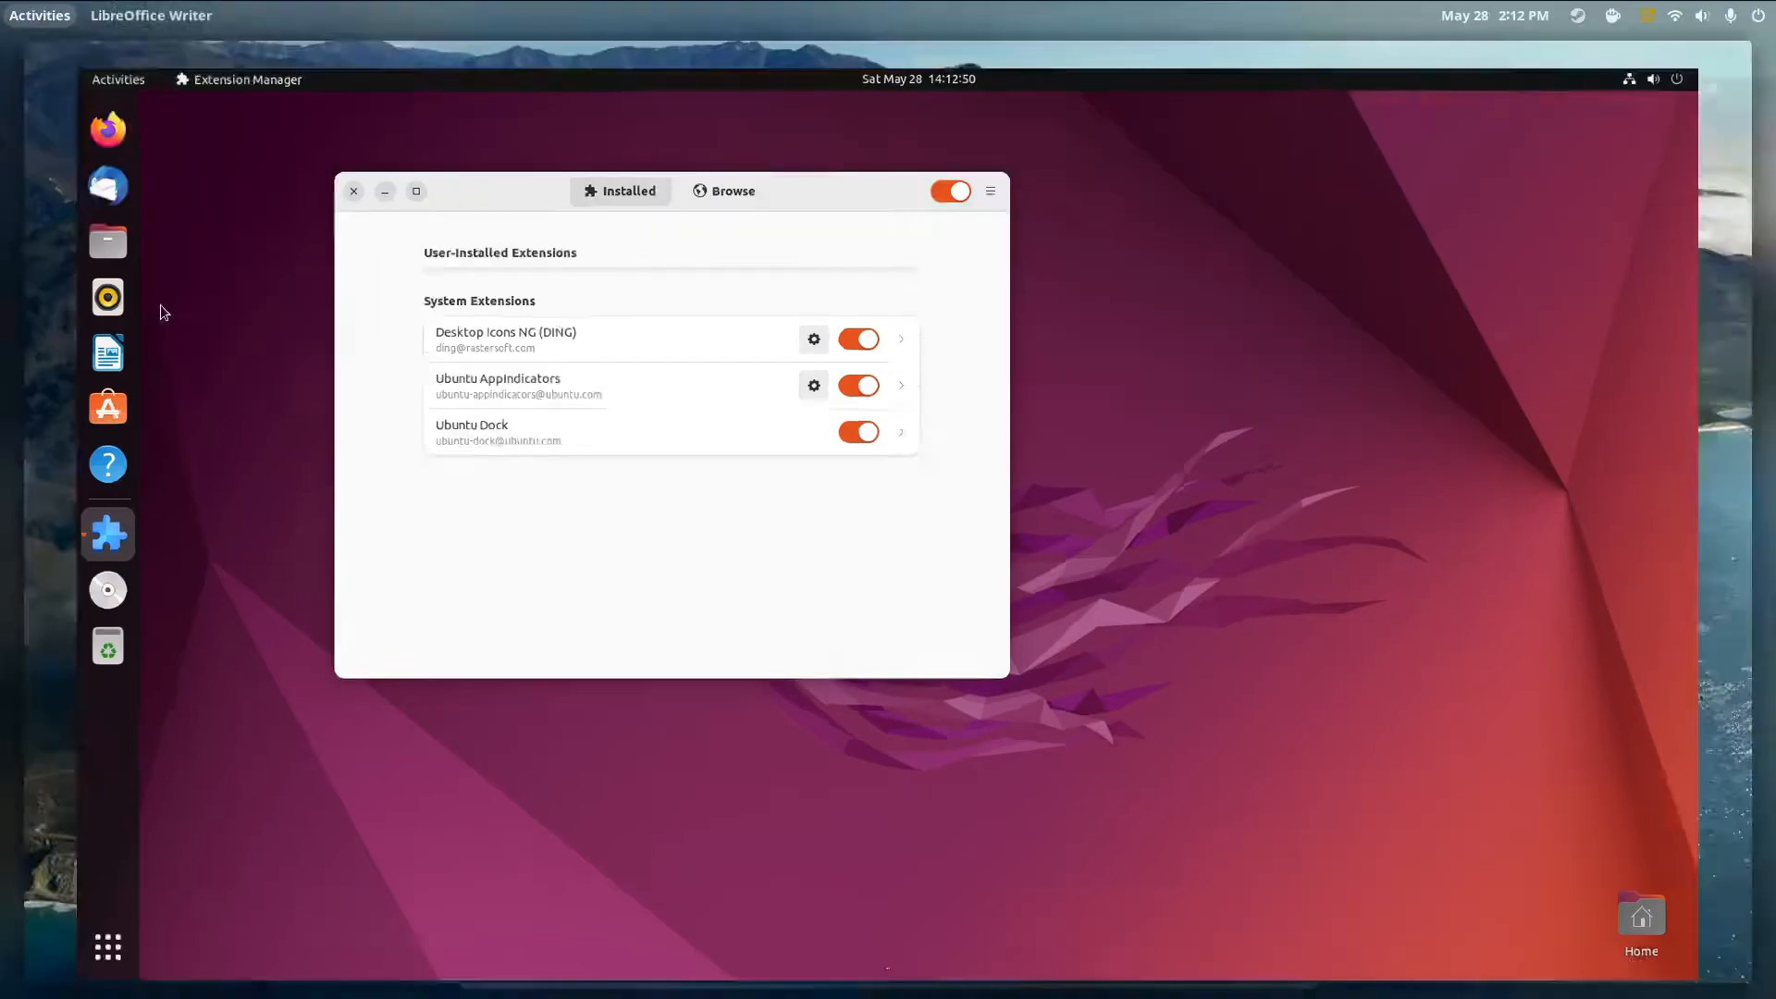
{"action": "left_click", "coordinate": [1036, 533]}
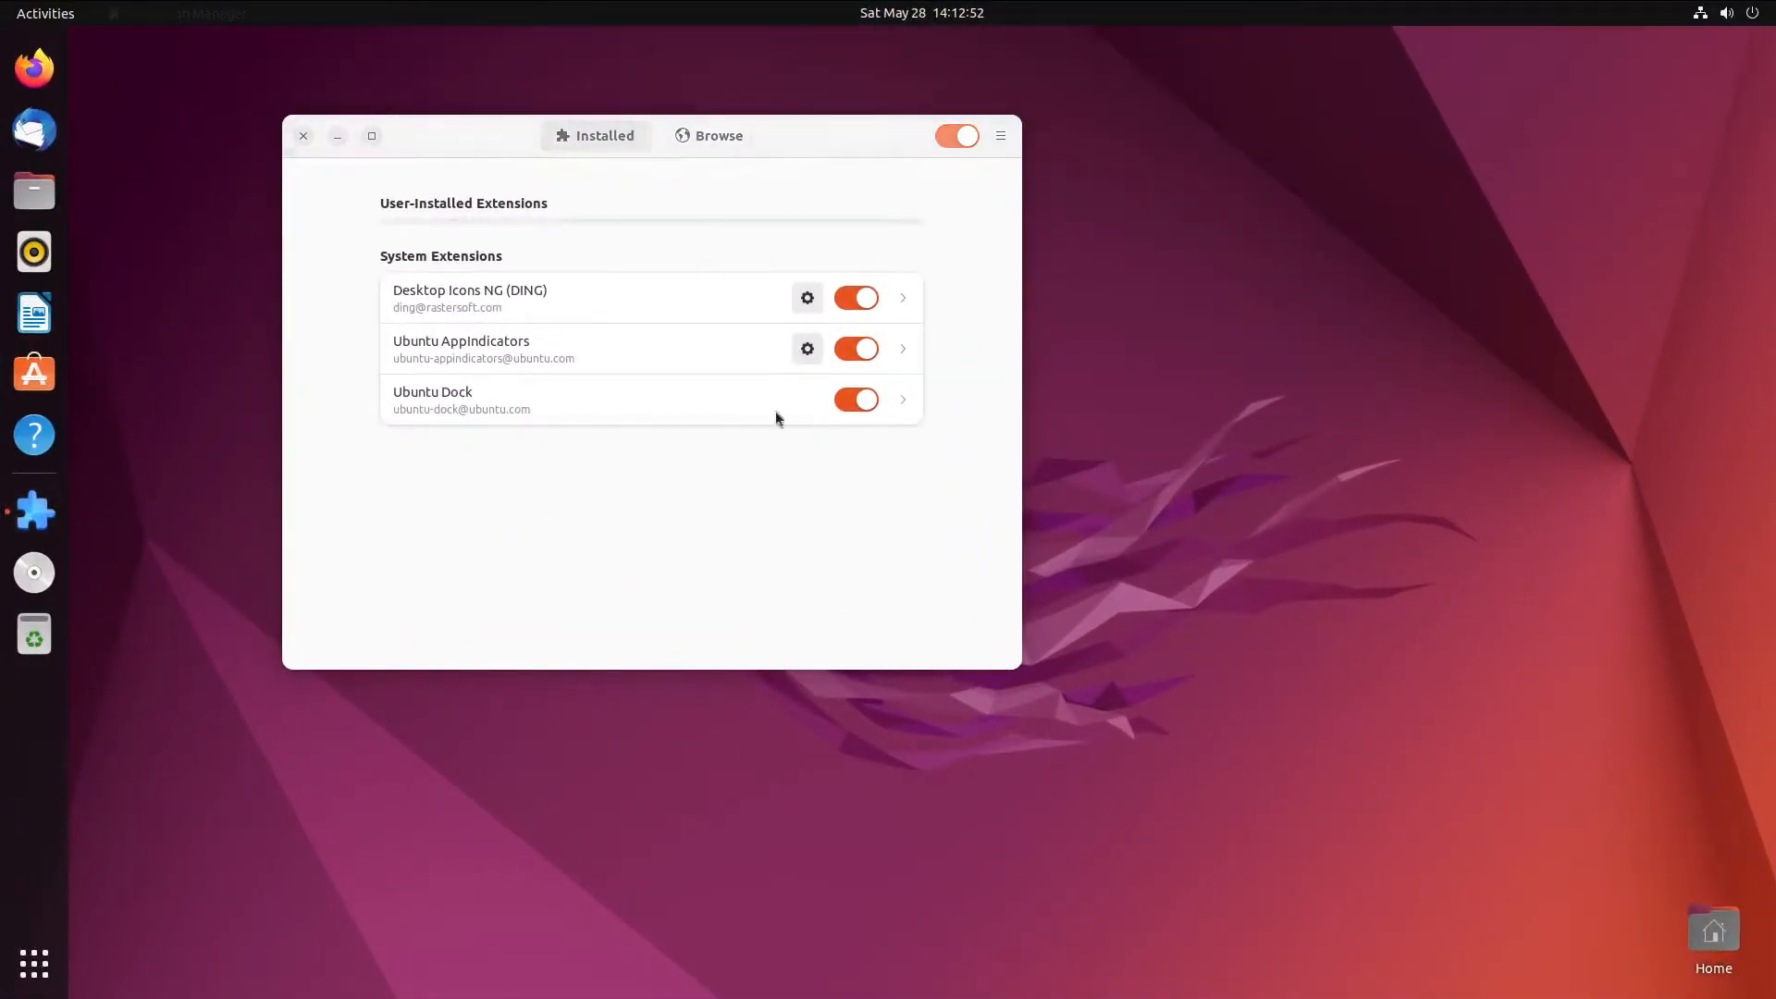
{"action": "key", "text": "super"}
- Open Settings via 'set', go to Date & Time, and set Time Format to AM / PM
{"action": "type", "text": "set"}
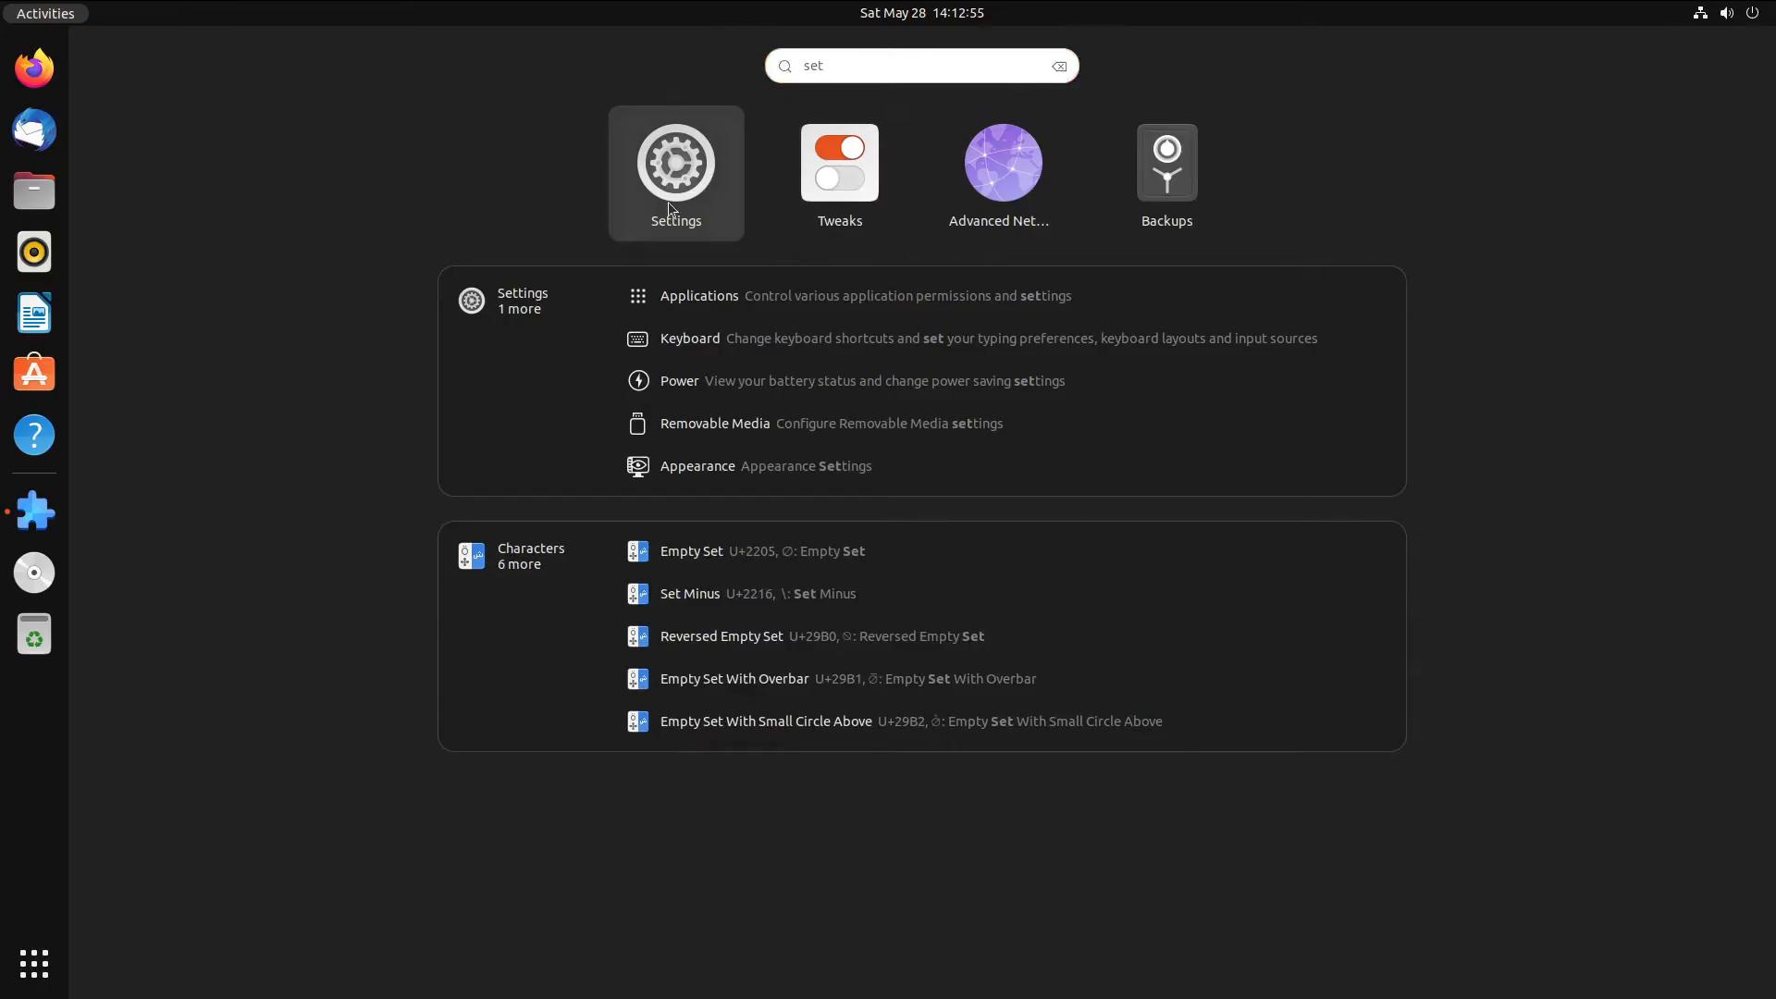
{"action": "left_click", "coordinate": [672, 209]}
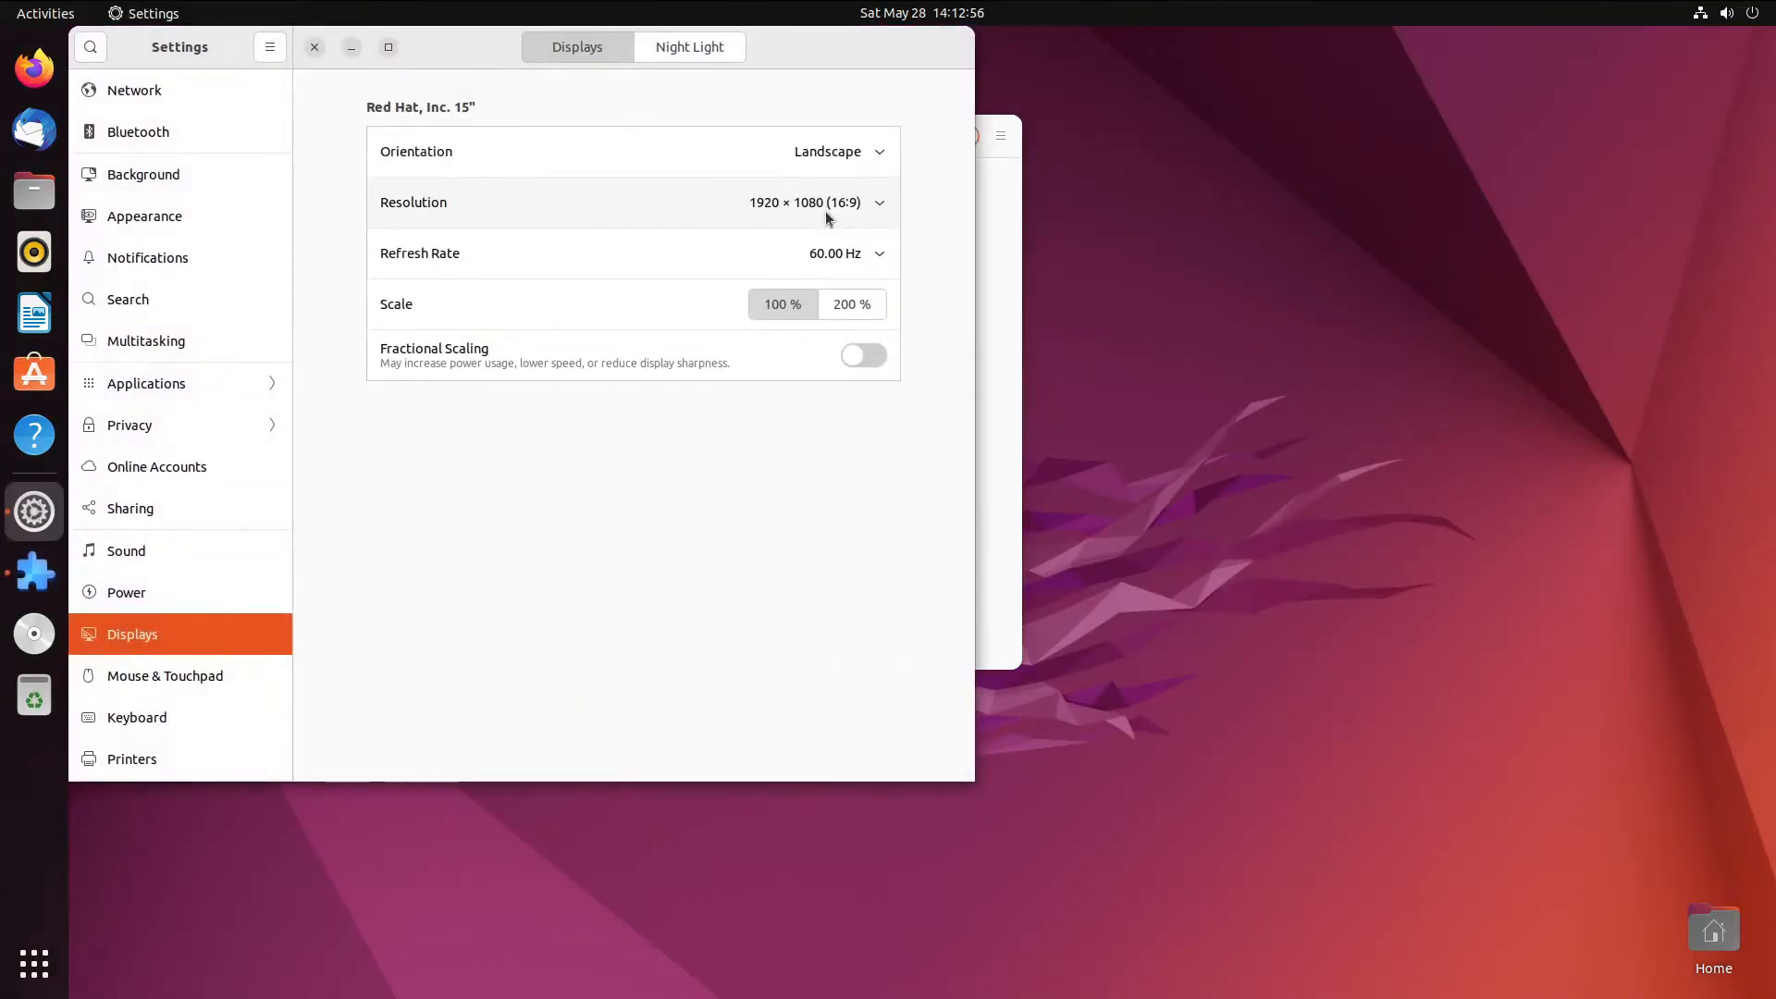
{"action": "scroll", "coordinate": [191, 451], "scroll_direction": "down", "scroll_amount": 5}
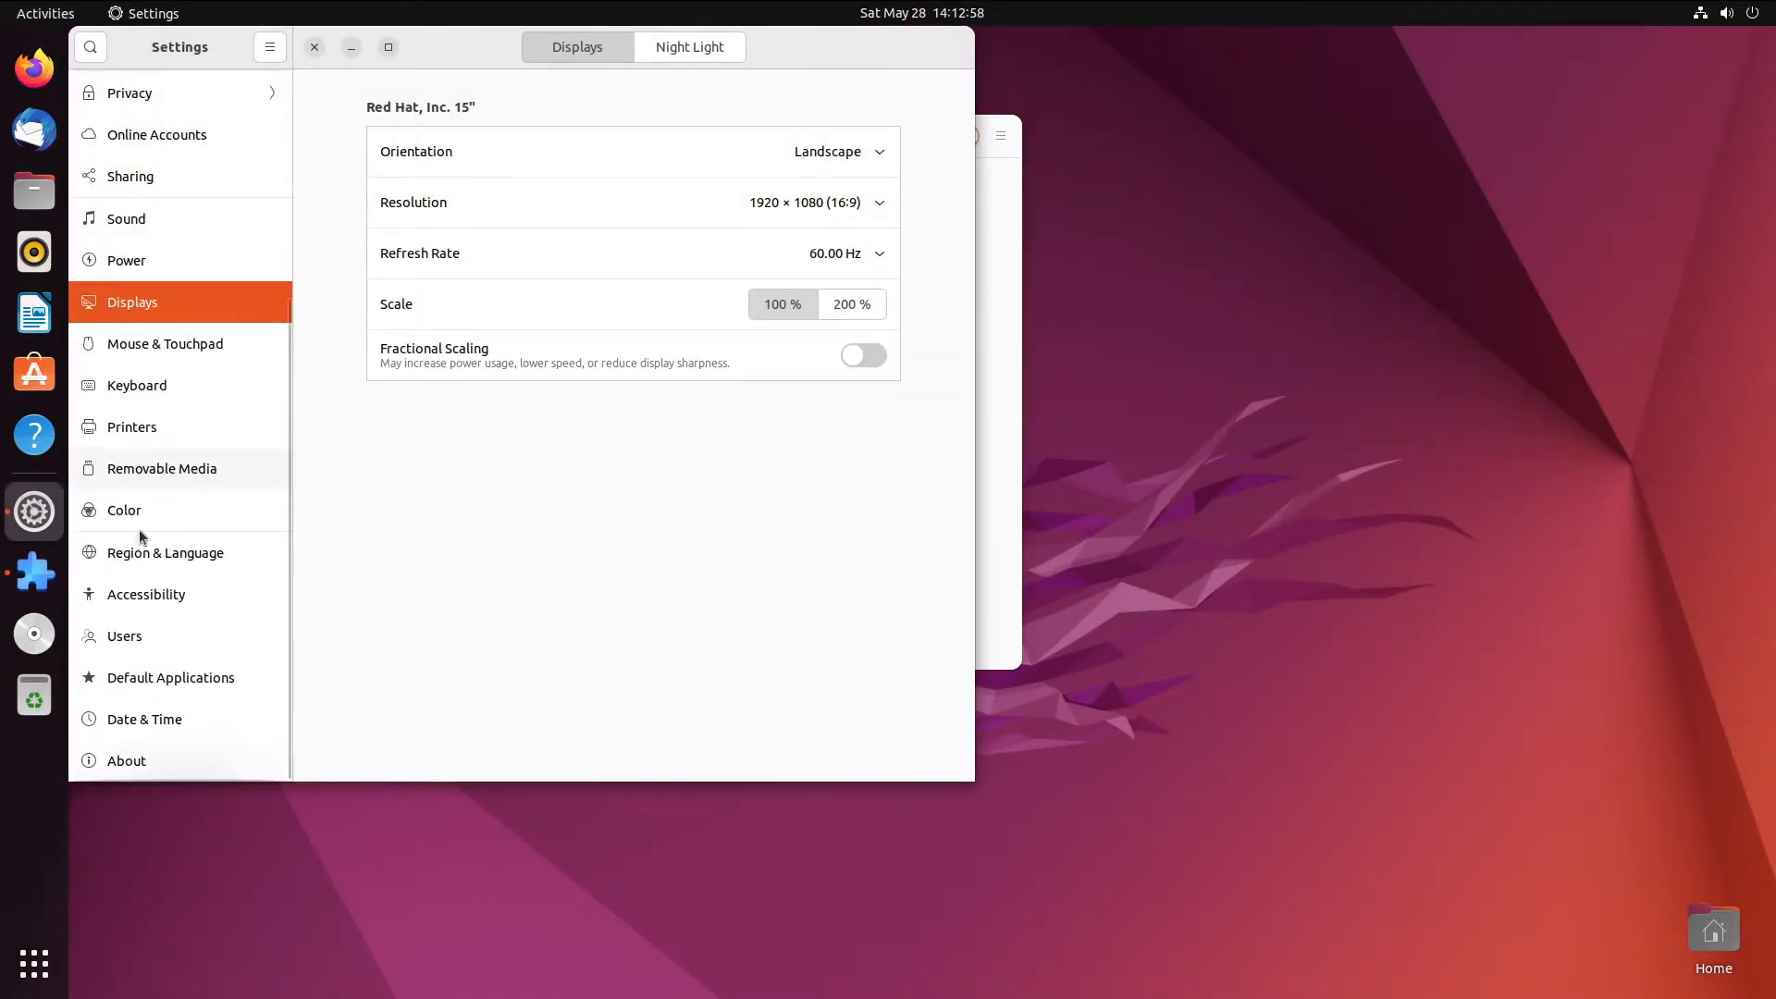
{"action": "left_click", "coordinate": [146, 710]}
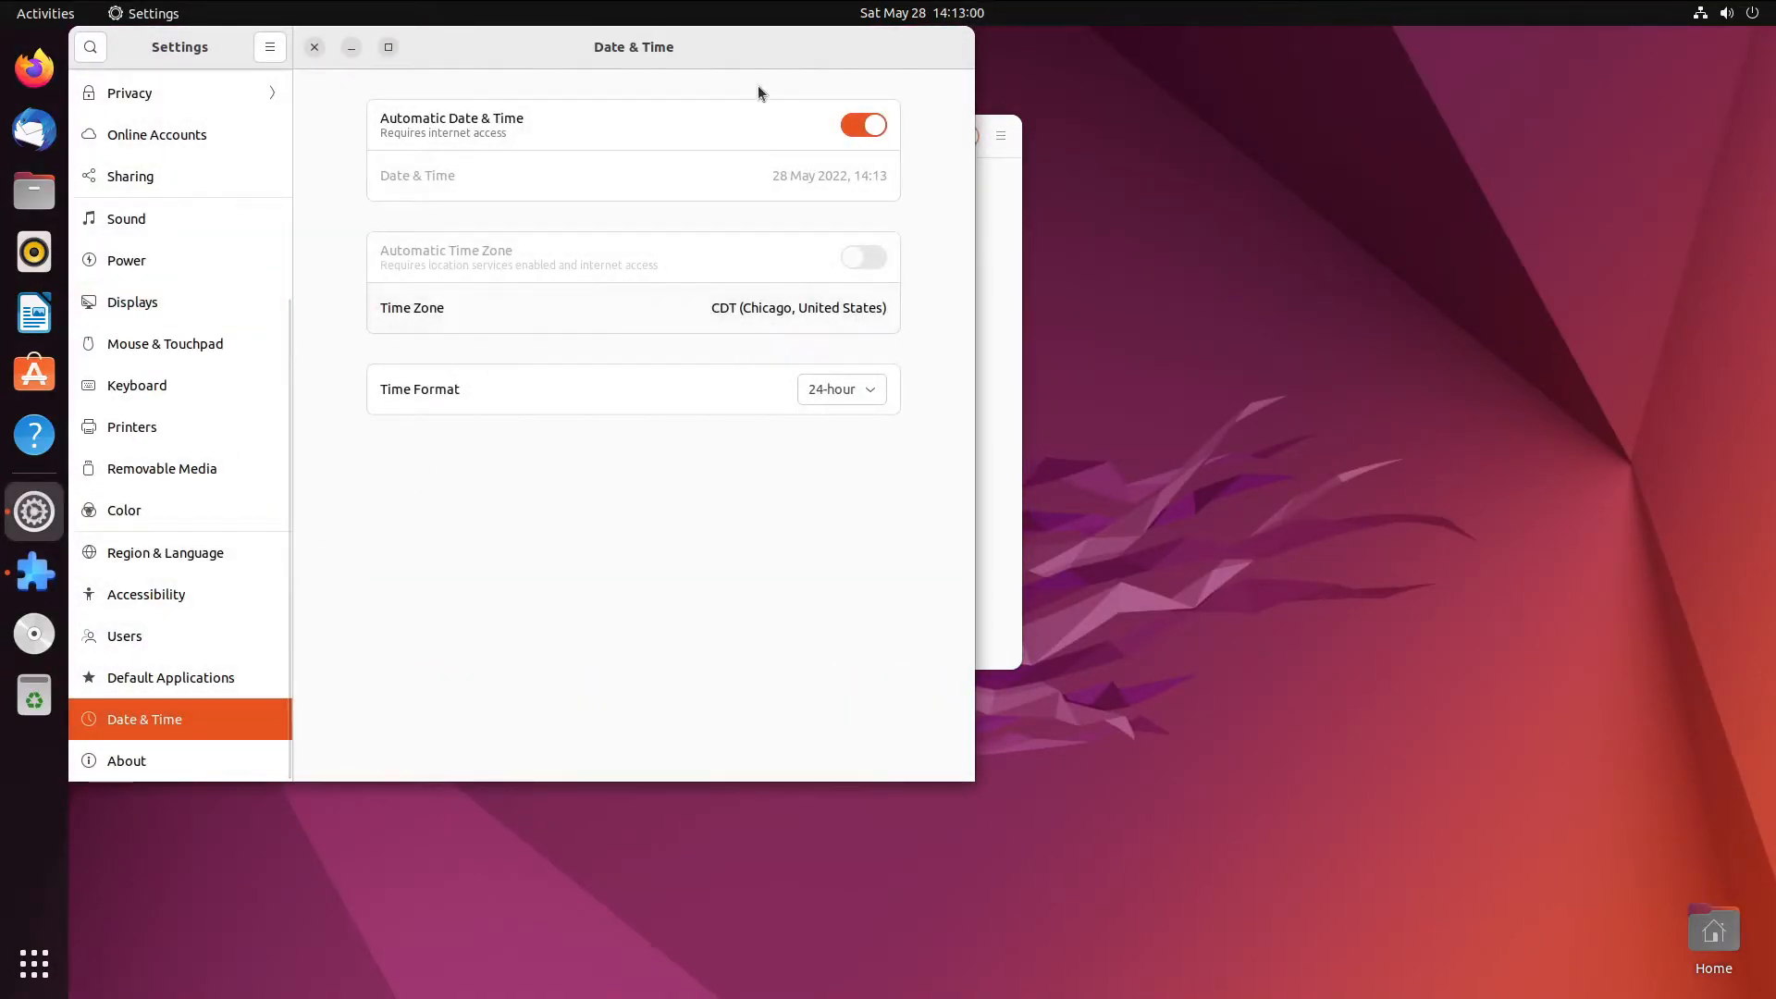
{"action": "left_click", "coordinate": [865, 390]}
{"action": "left_click", "coordinate": [852, 421]}
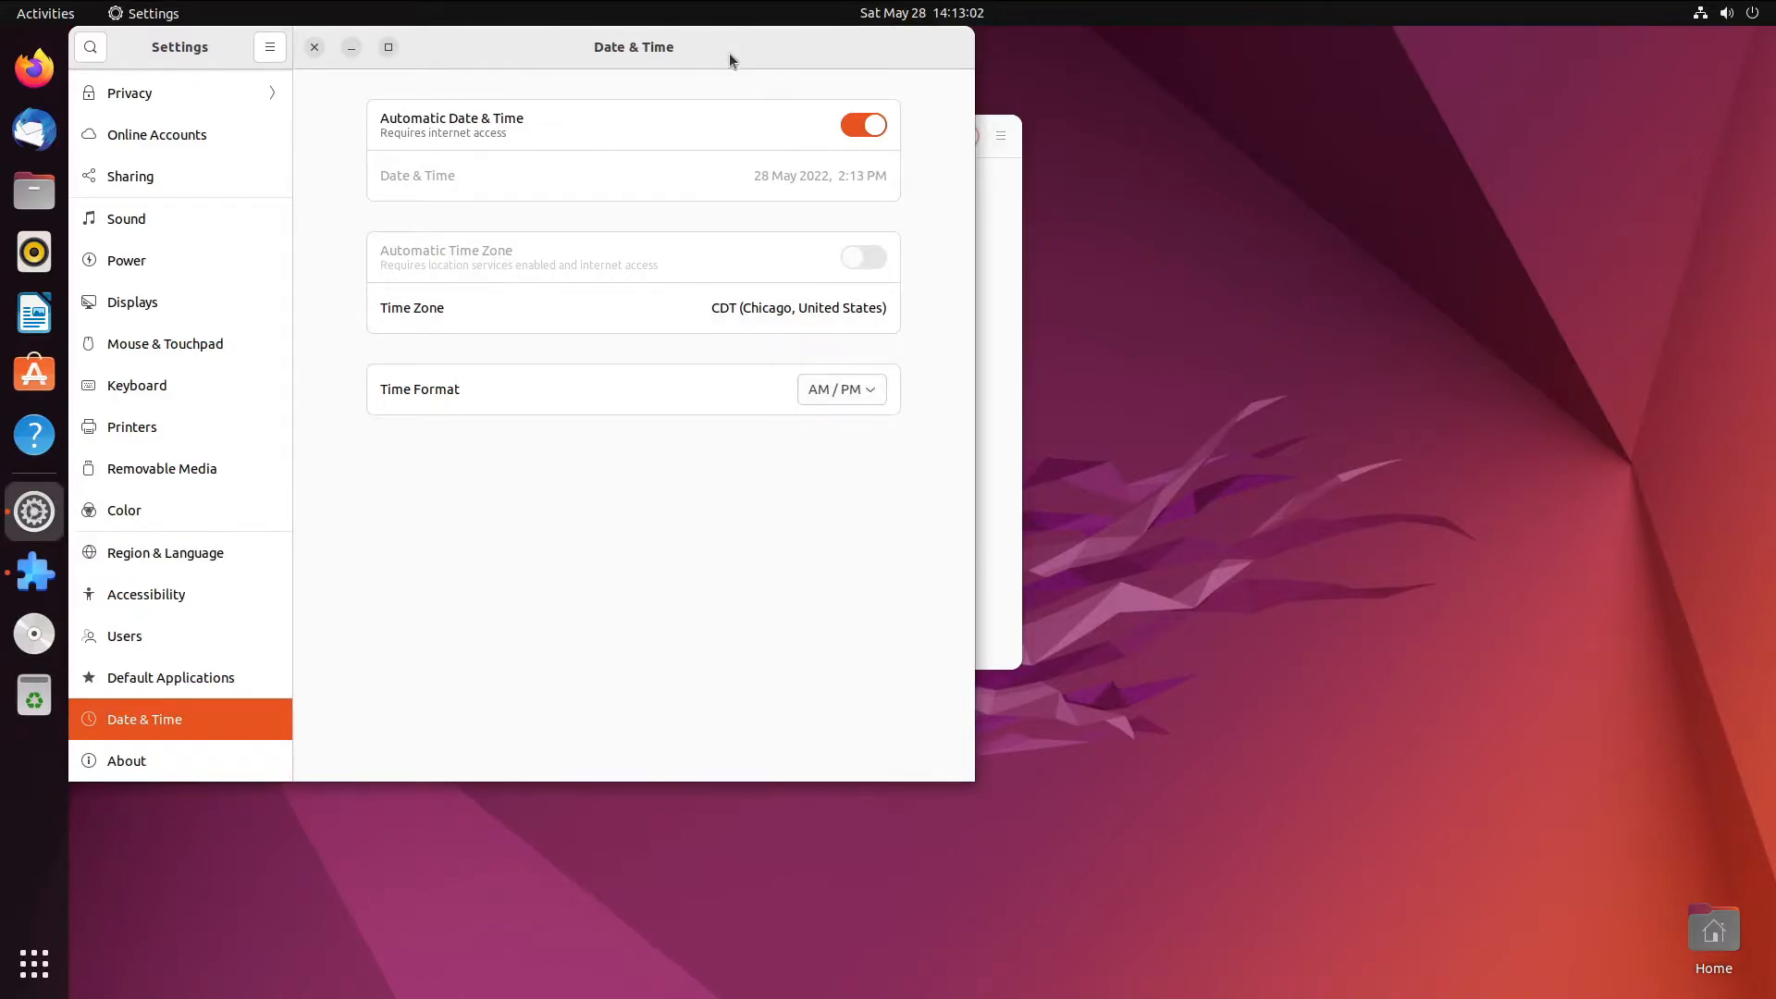
{"action": "left_click_drag", "start_coordinate": [725, 47], "coordinate": [947, 124]}
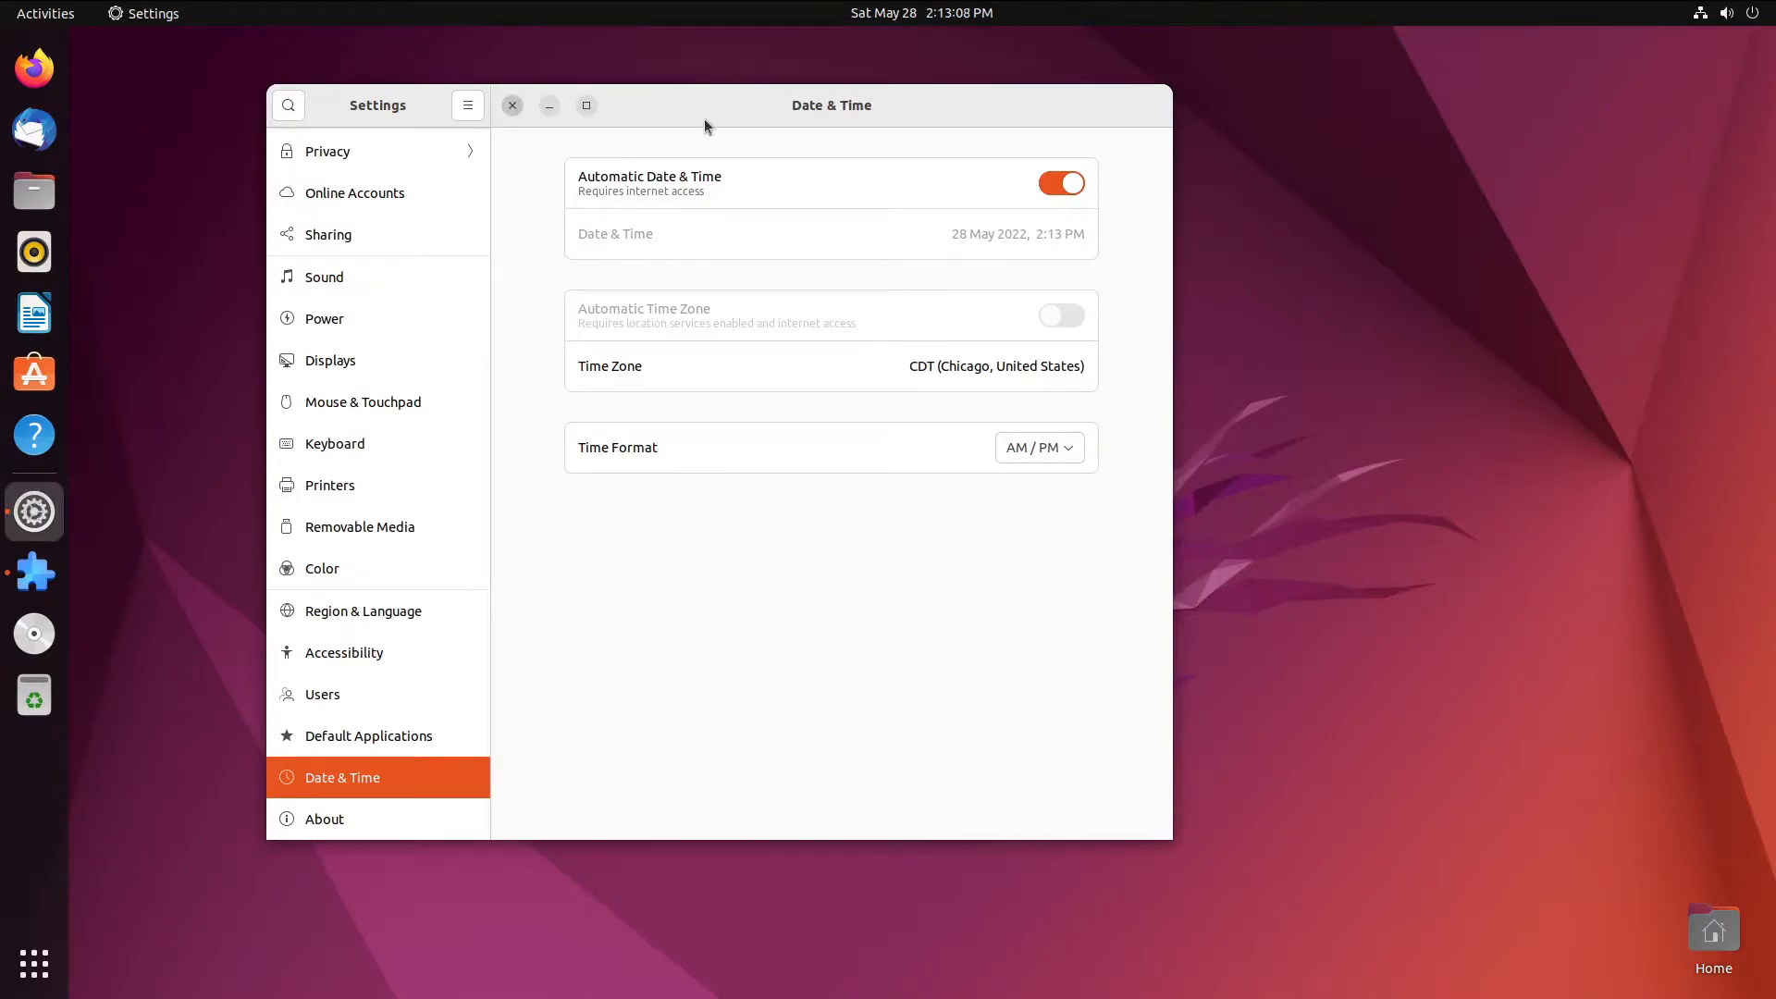
- In Extension Manager, switch off the Ubuntu Dock extension and open the Browse tab
{"action": "left_click", "coordinate": [34, 572]}
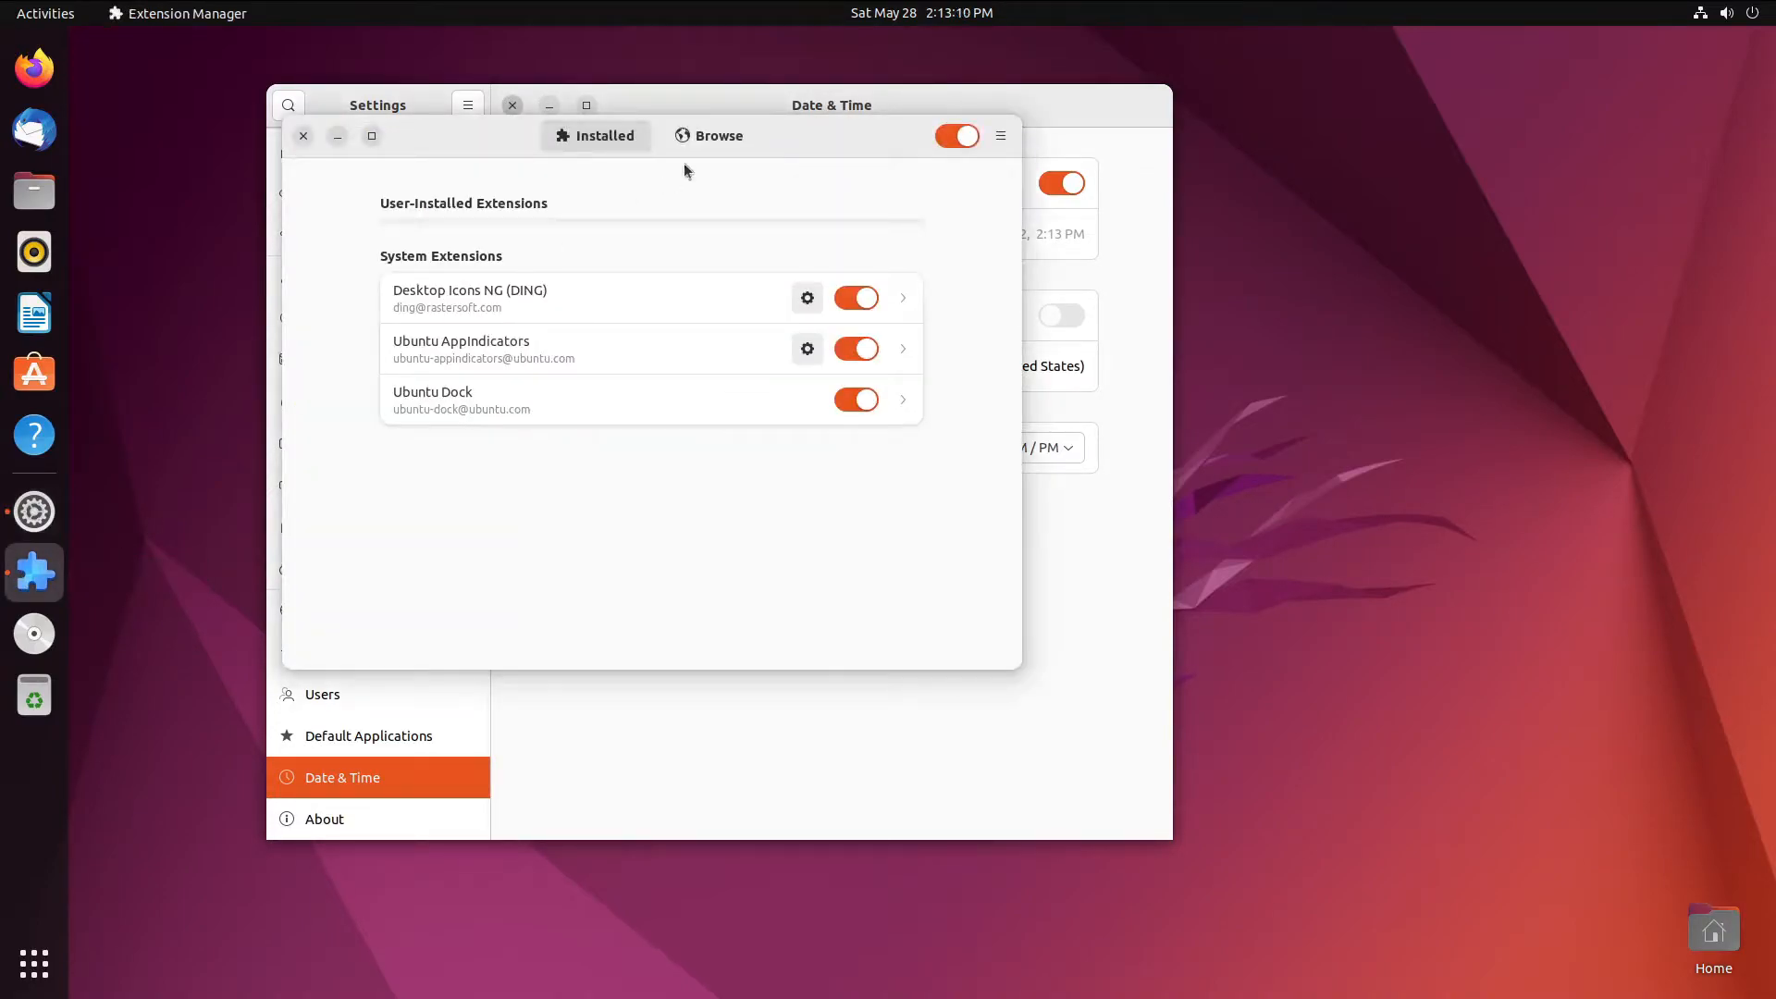
{"action": "left_click_drag", "start_coordinate": [754, 134], "coordinate": [938, 184]}
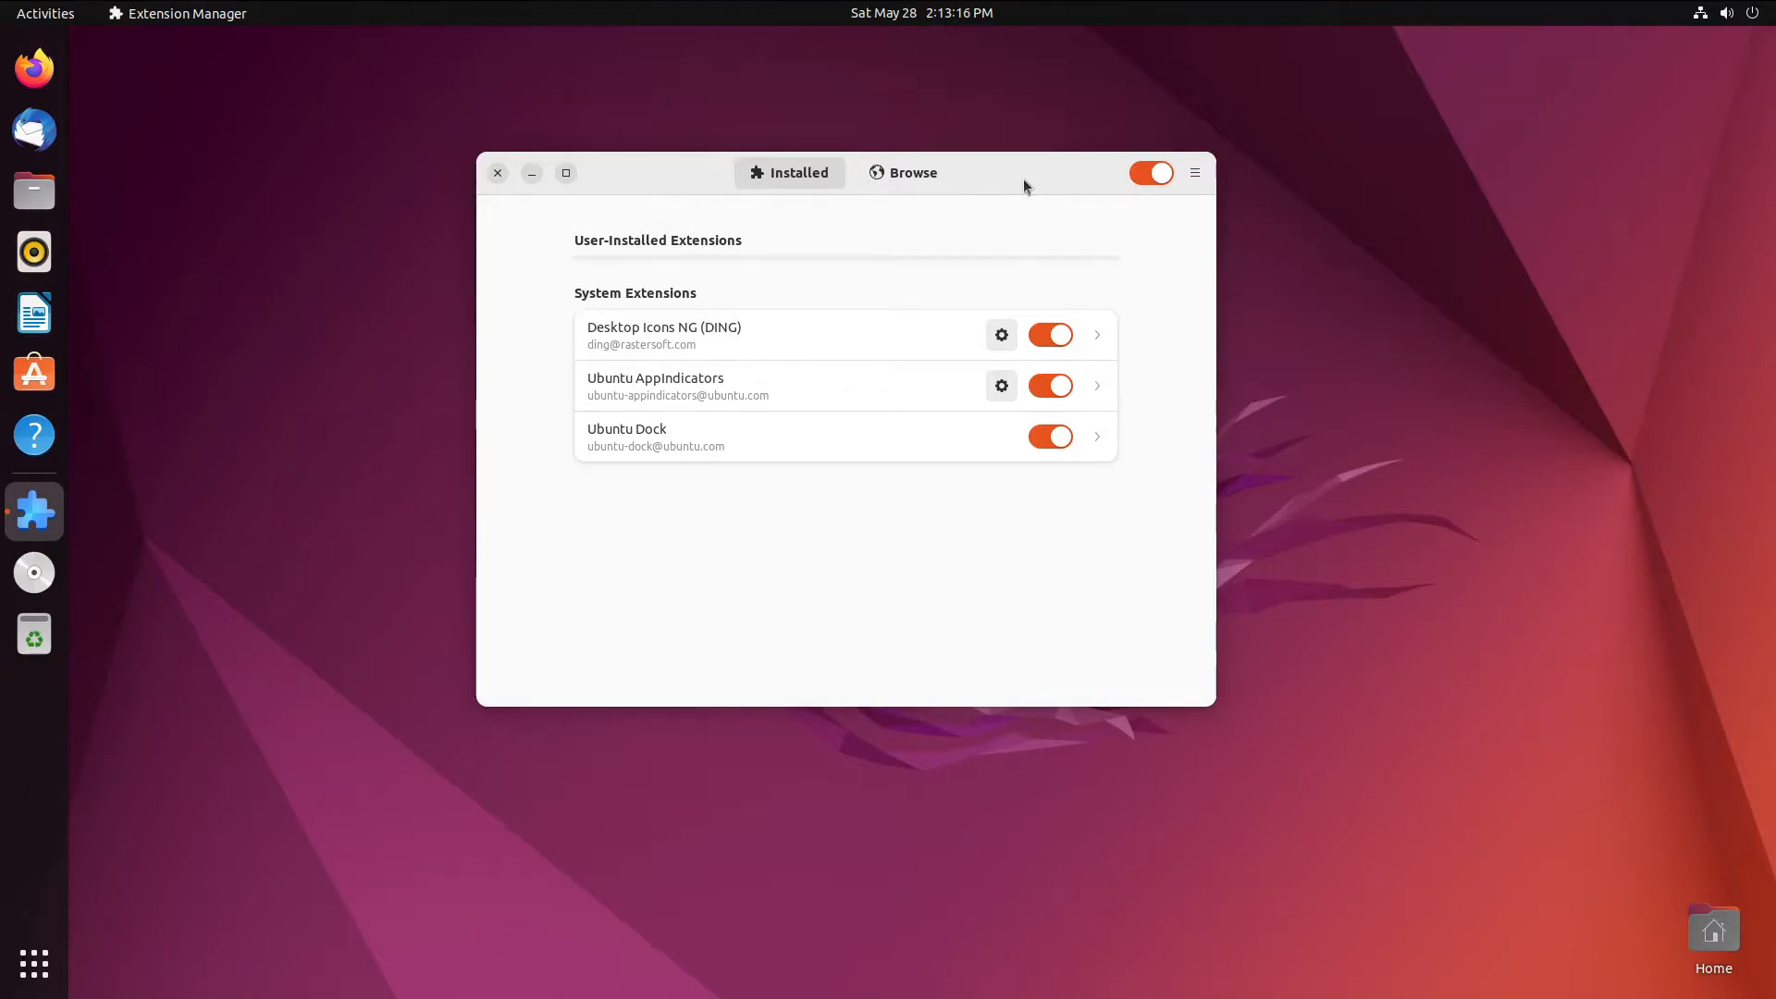
{"action": "left_click_drag", "start_coordinate": [1022, 180], "coordinate": [932, 203]}
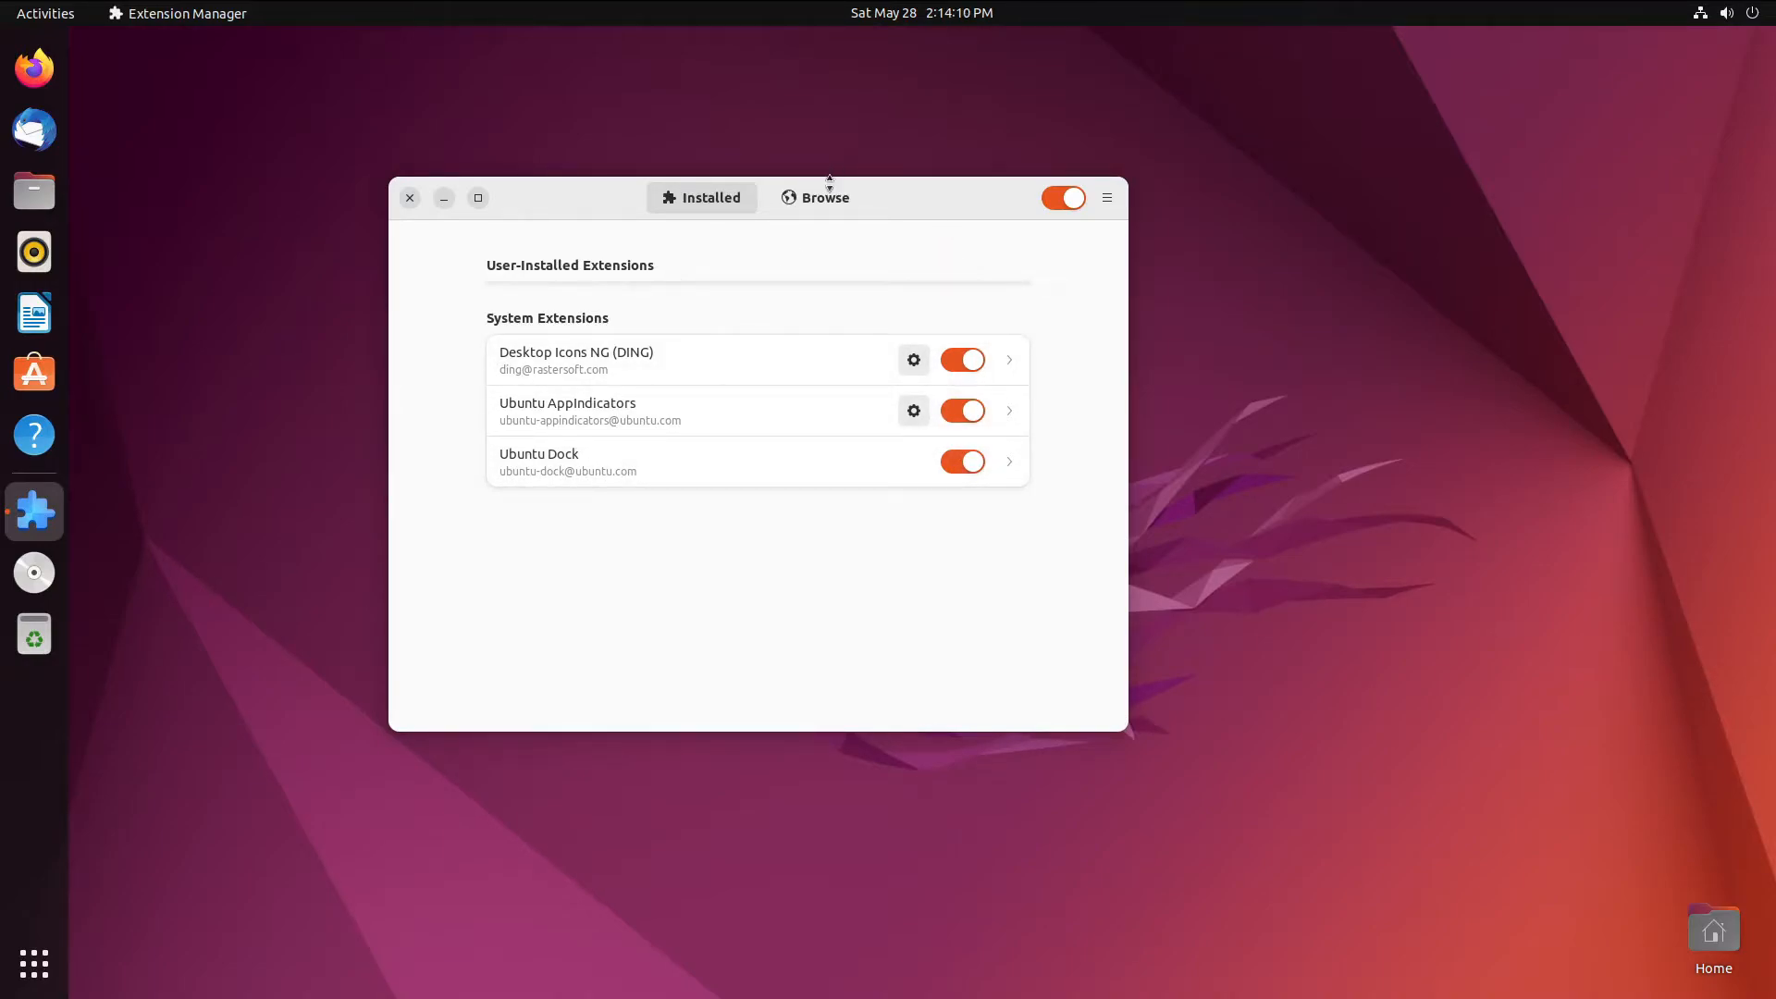
{"action": "left_click", "coordinate": [952, 466]}
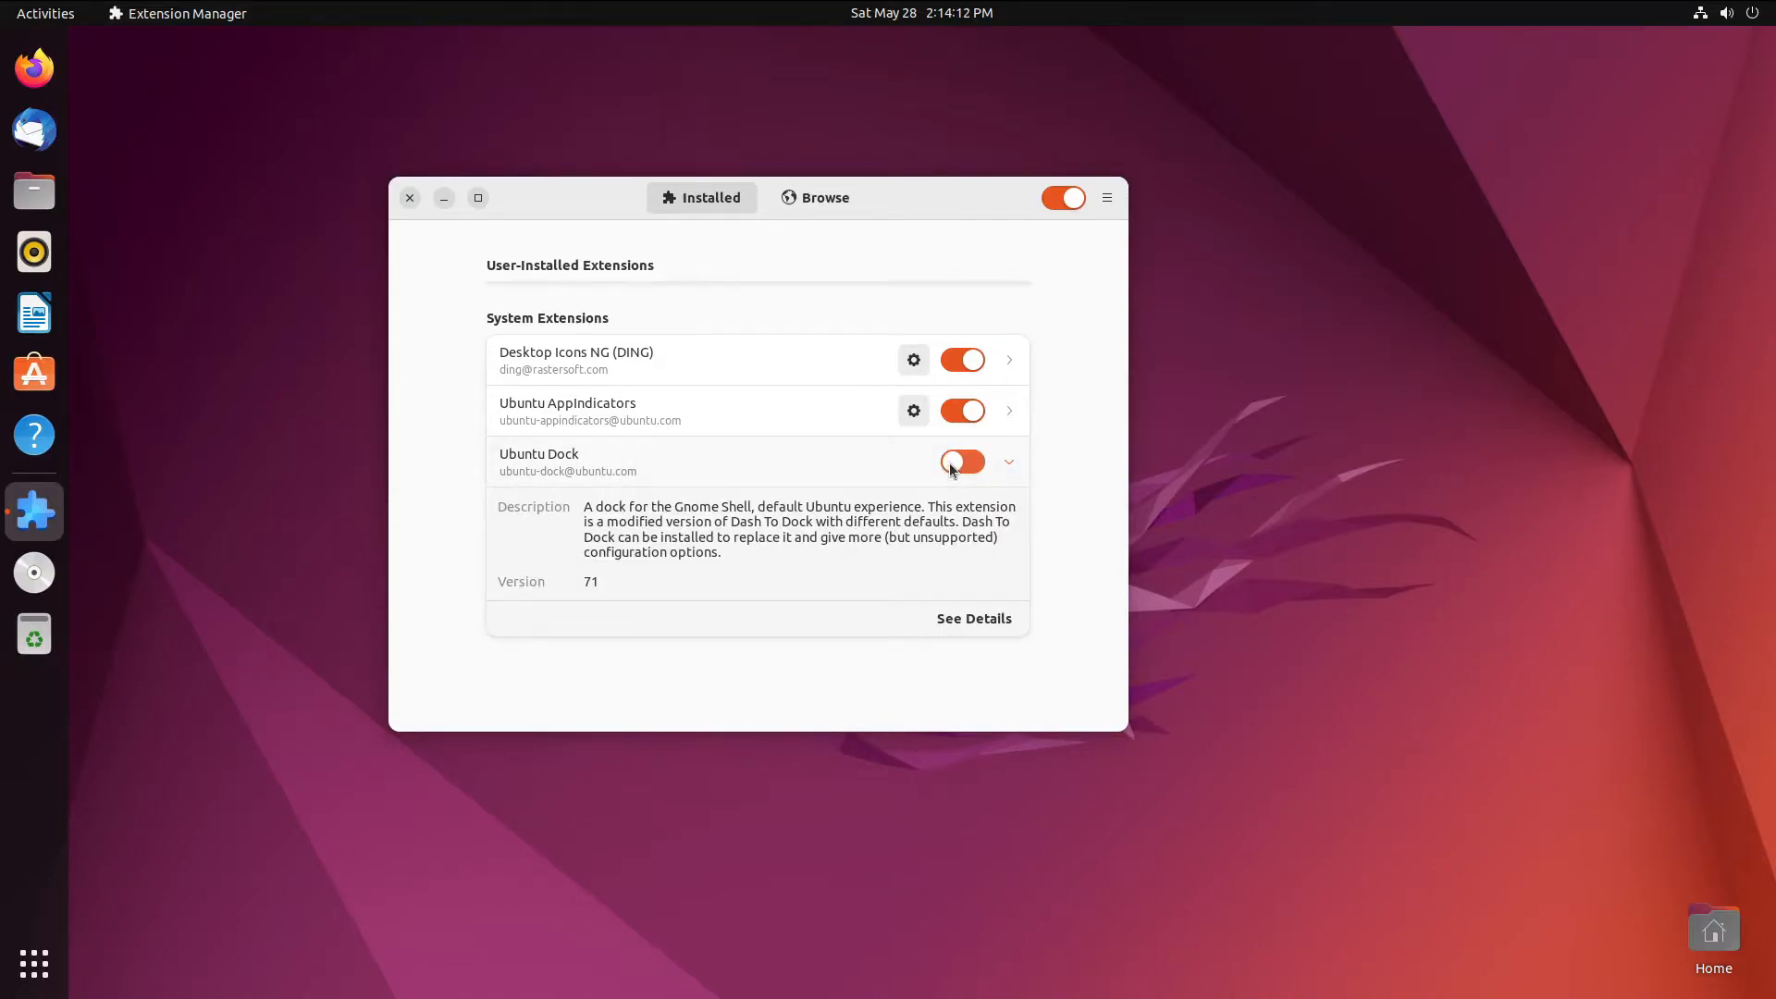
{"action": "left_click", "coordinate": [819, 198]}
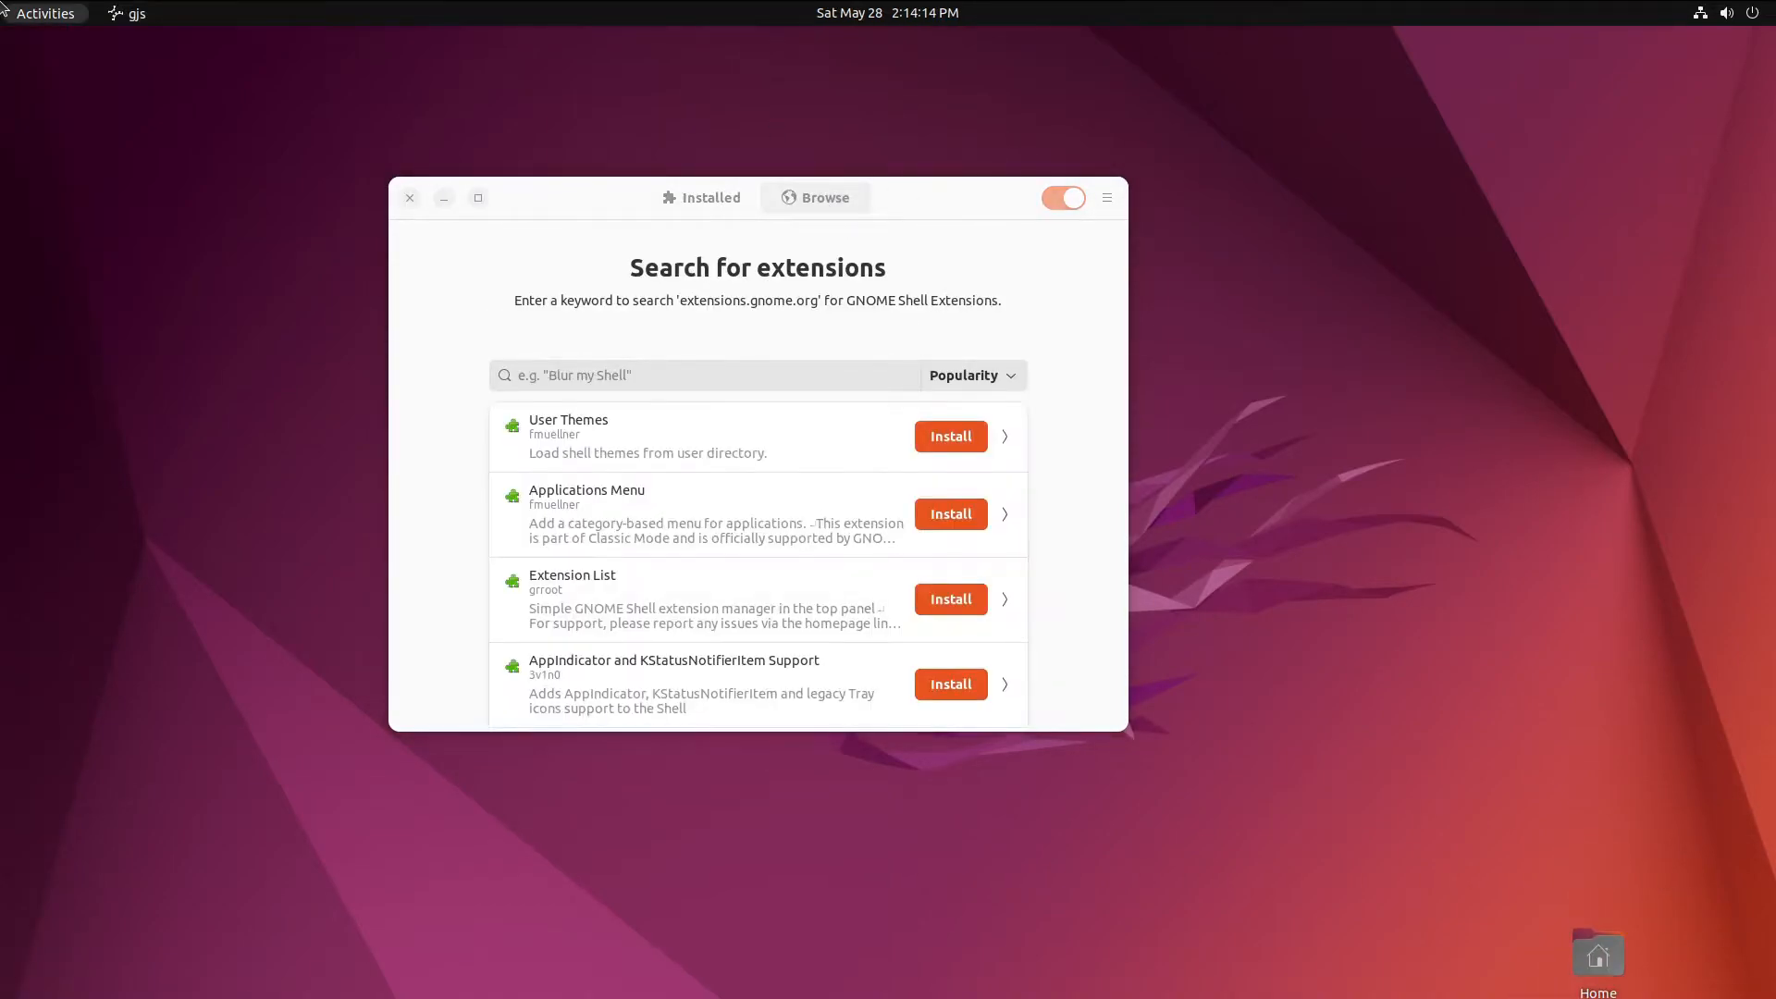
- Switch back to the Extension Manager window from the activities overview
{"action": "left_click", "coordinate": [46, 14]}
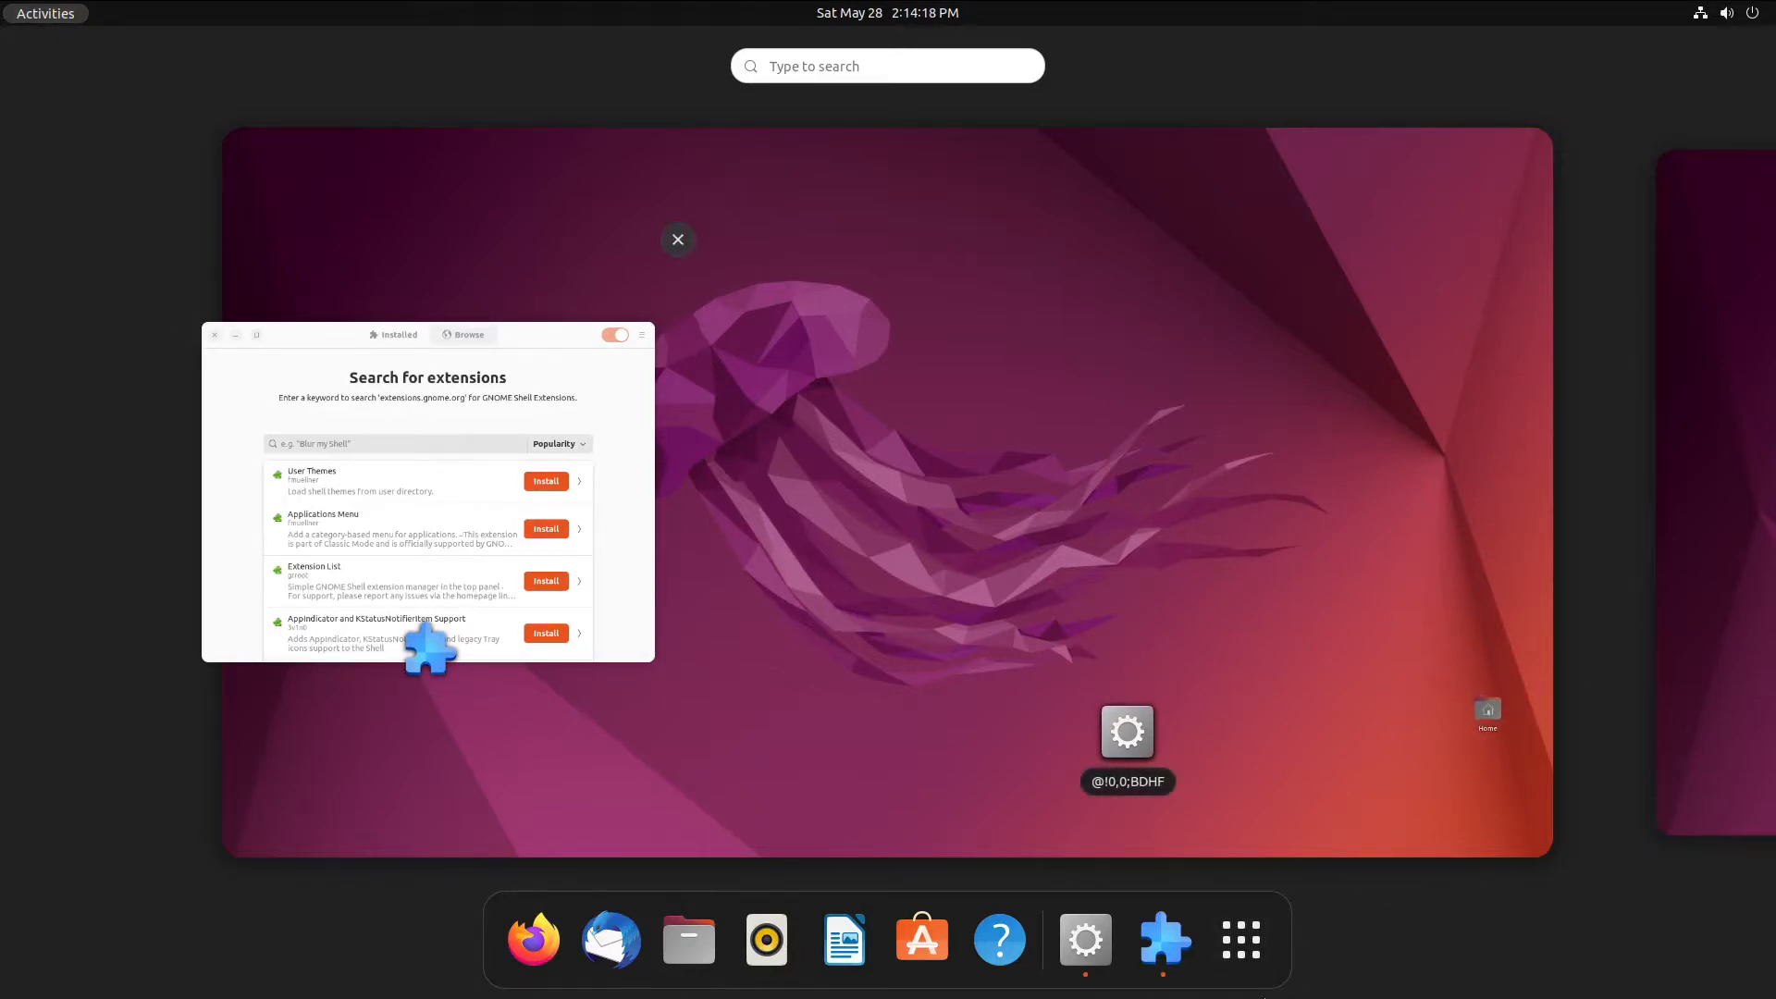
{"action": "left_click", "coordinate": [530, 648]}
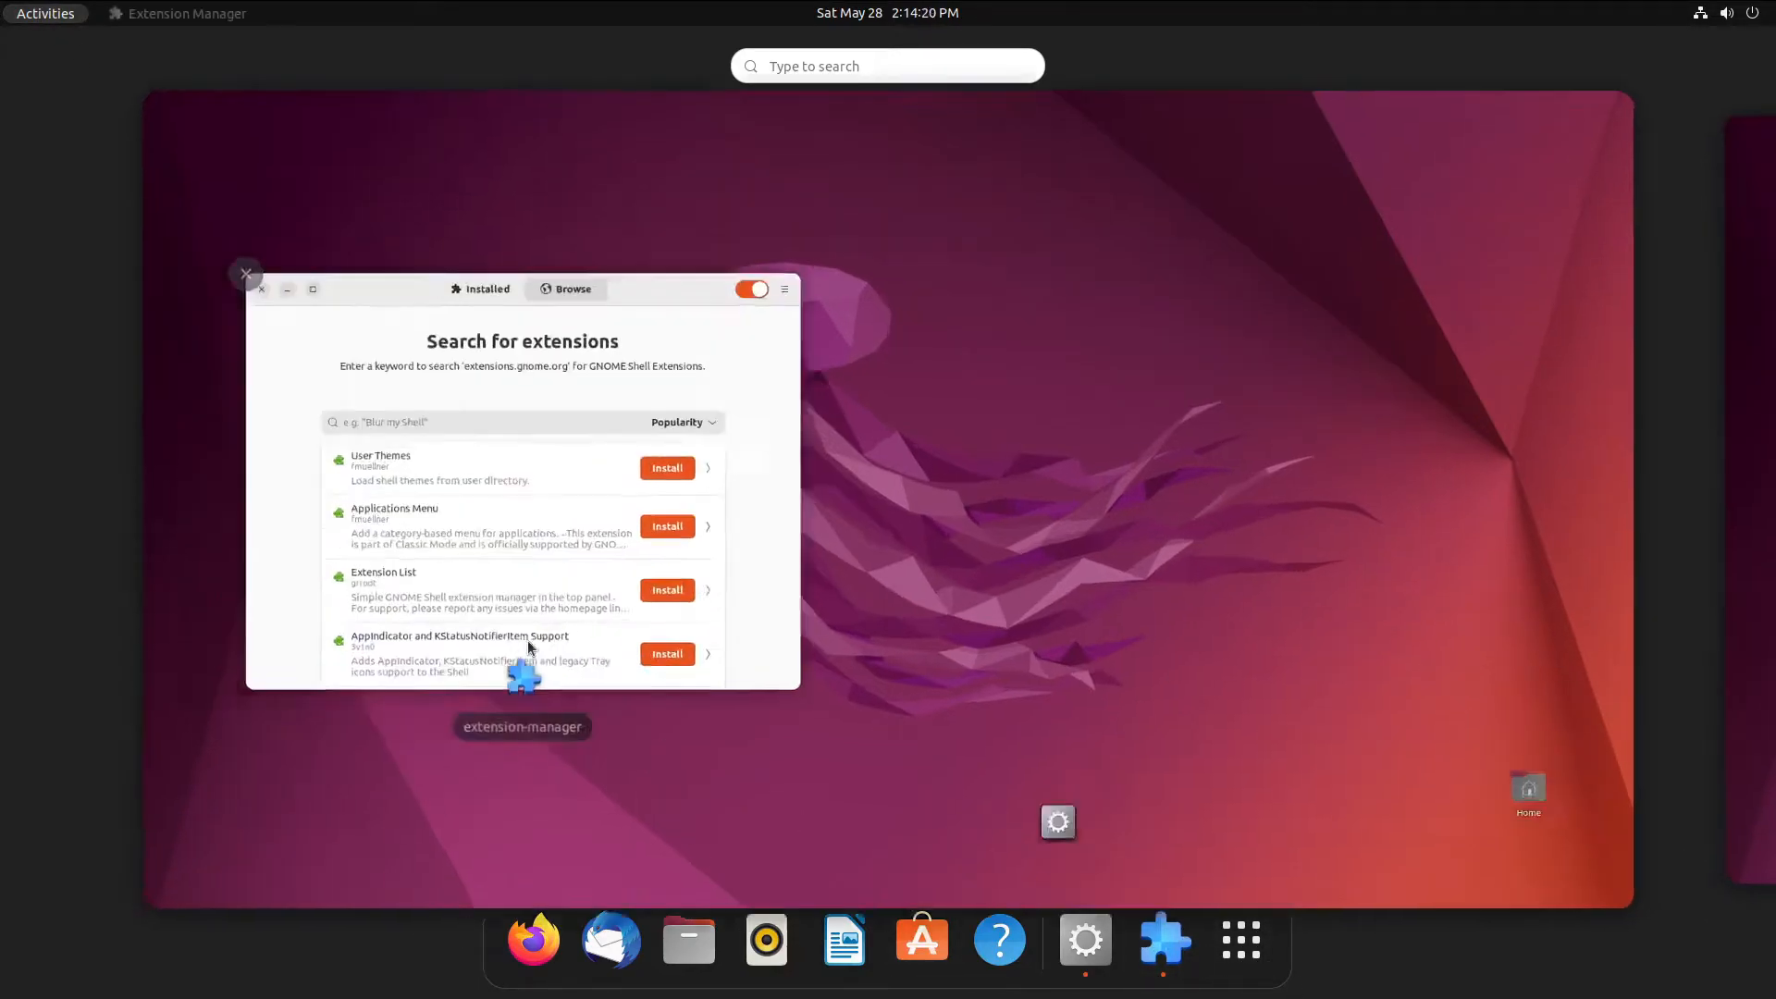
{"action": "left_click", "coordinate": [727, 371]}
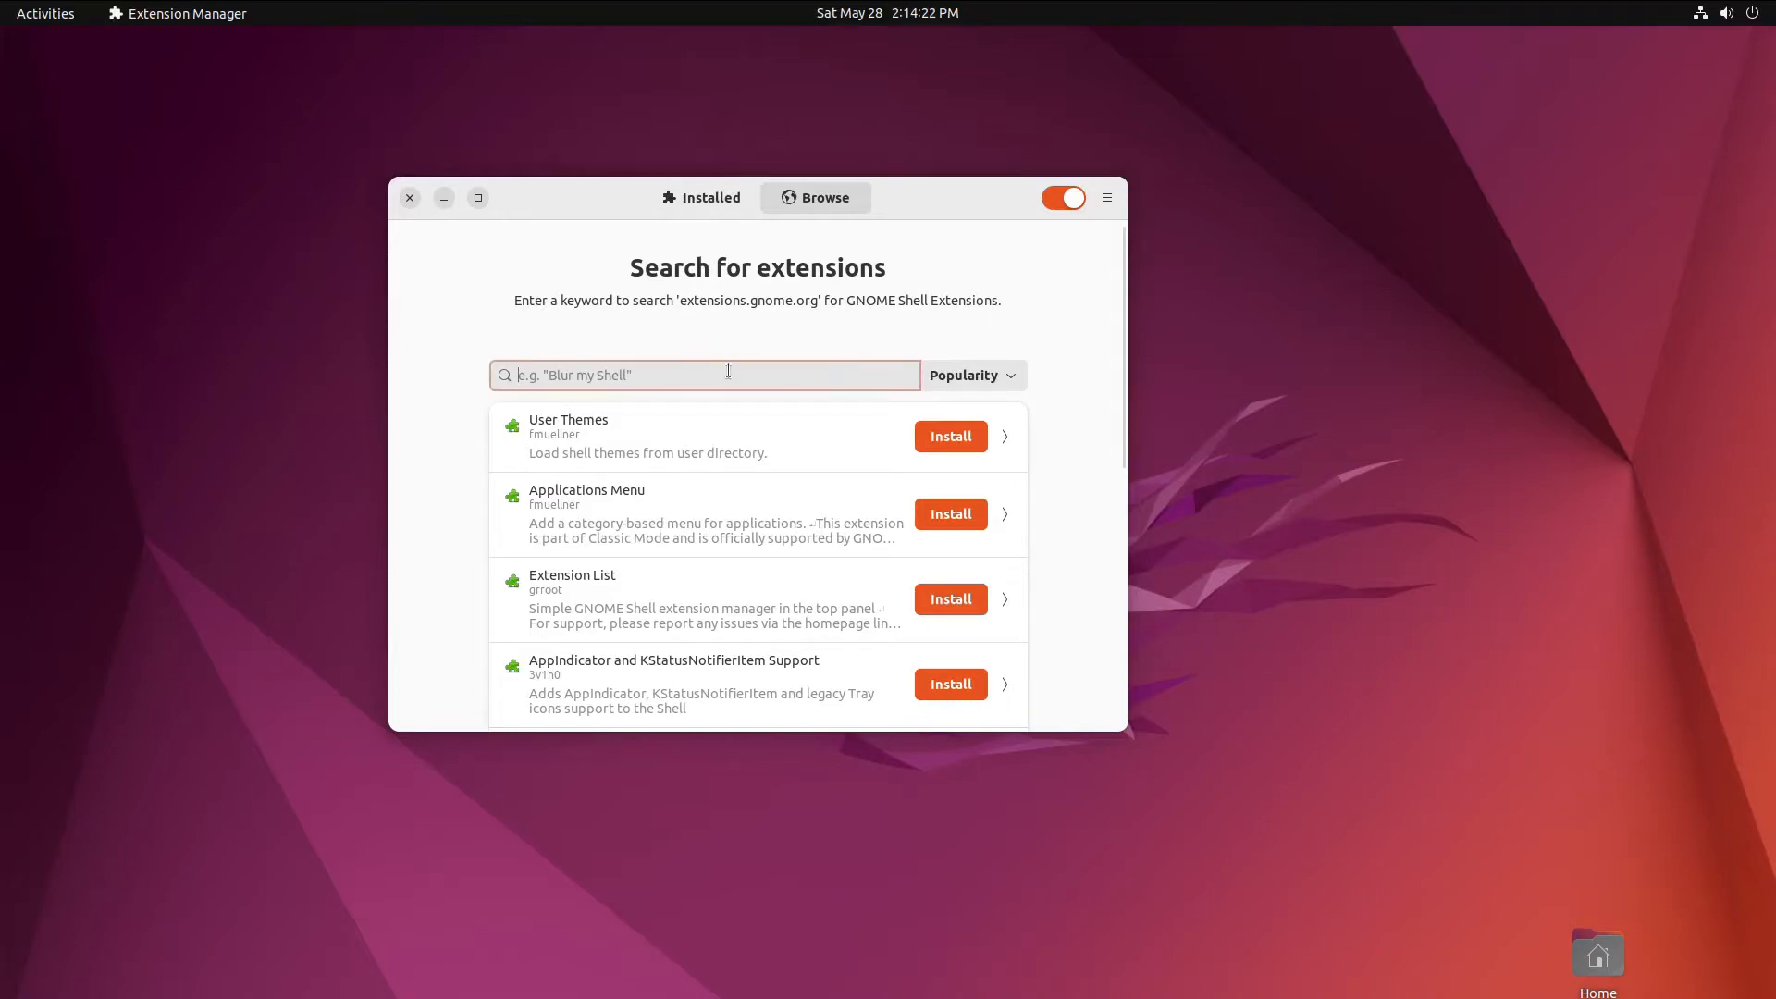
- Install User Themes from the Browse list, then return to the search list
{"action": "left_click", "coordinate": [878, 453]}
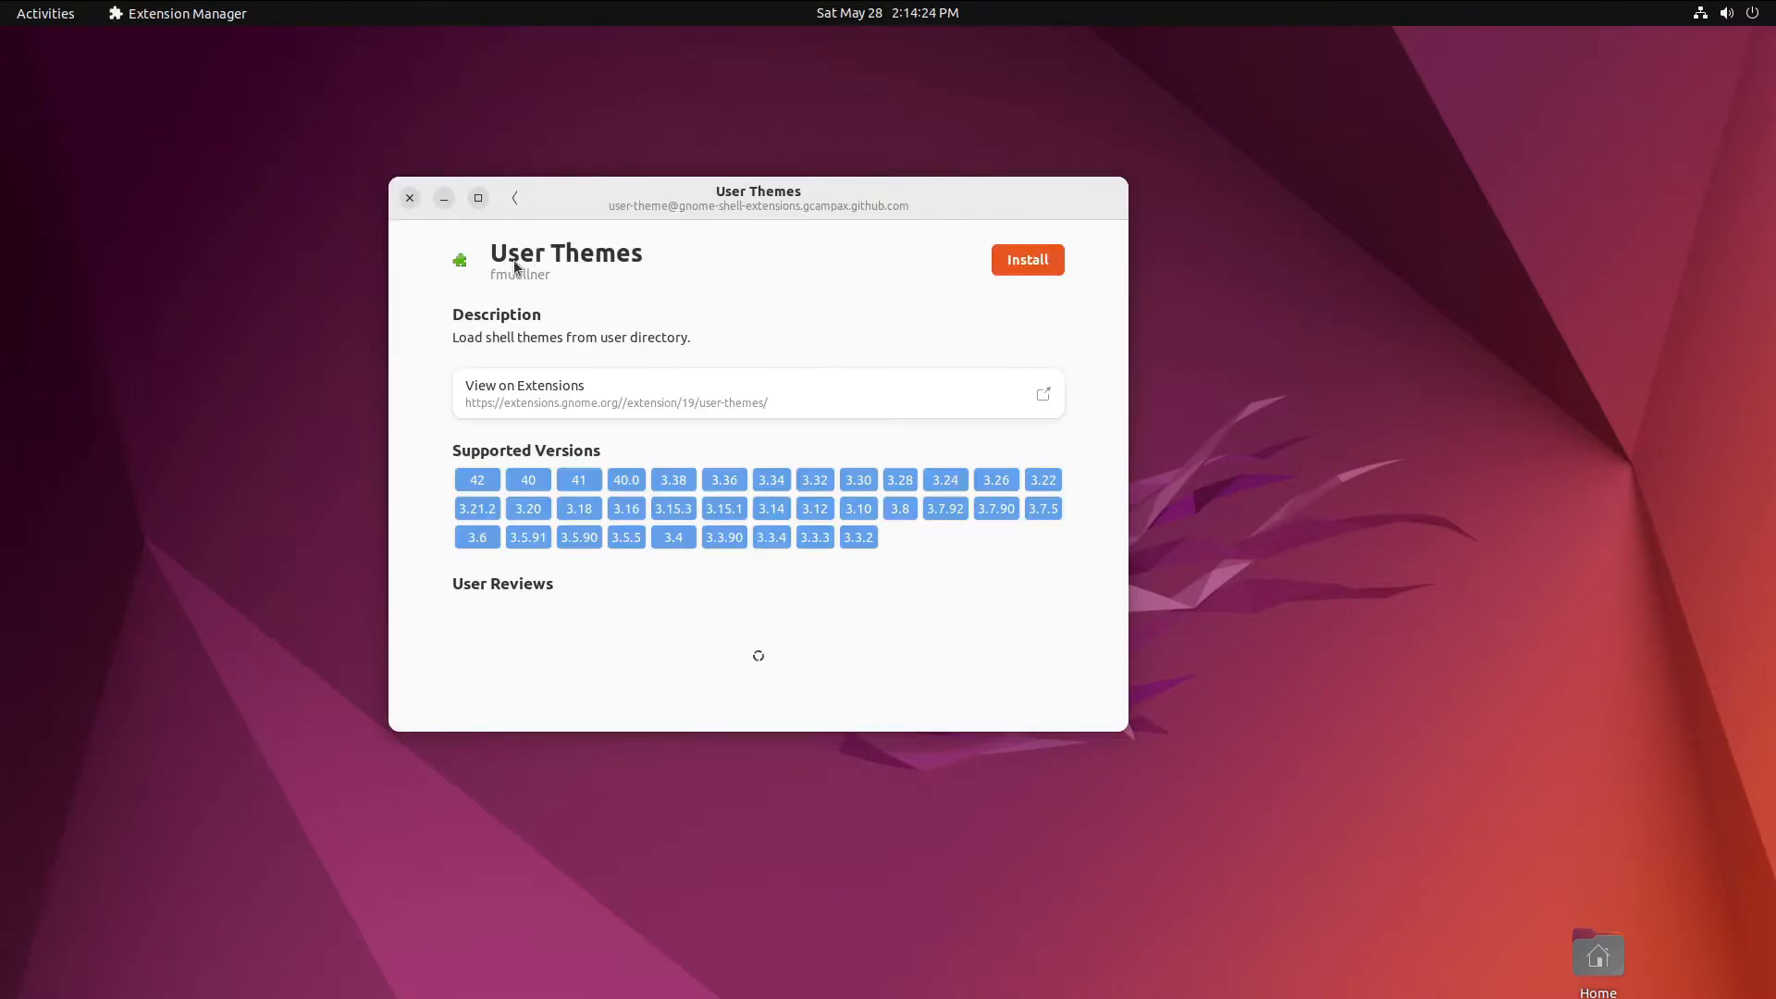
{"action": "left_click", "coordinate": [1005, 260]}
{"action": "left_click", "coordinate": [973, 571]}
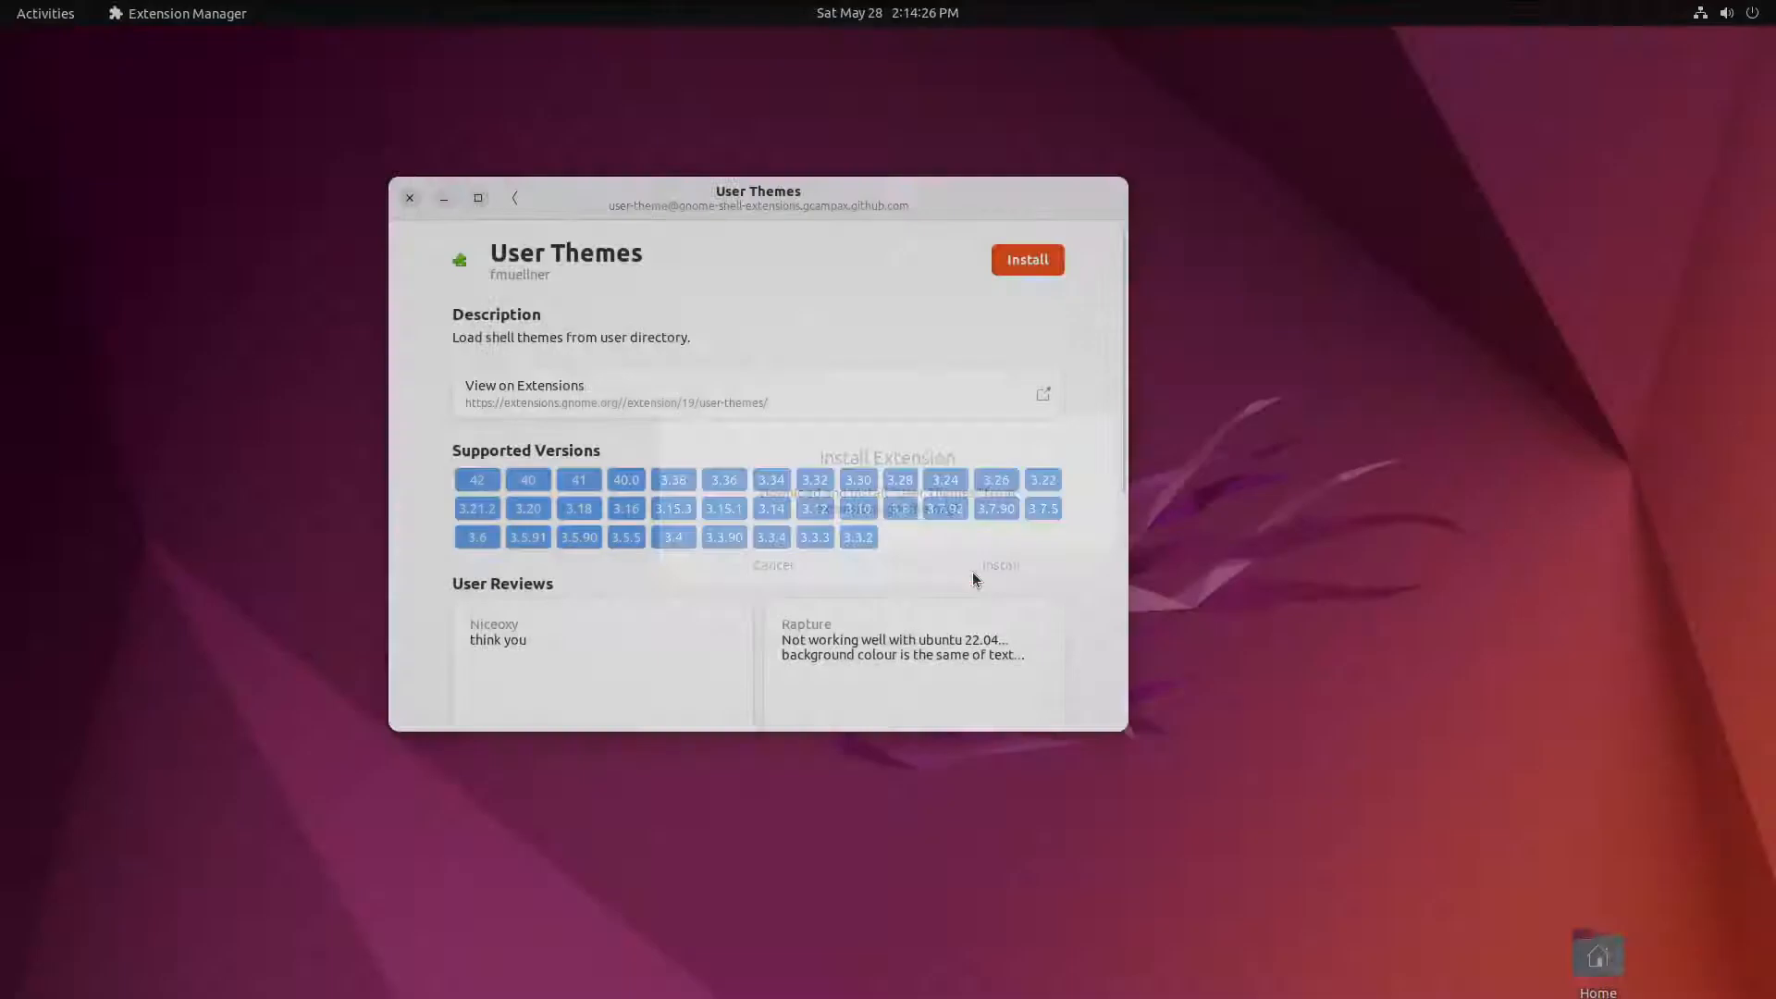
{"action": "left_click", "coordinate": [516, 198]}
{"action": "left_click", "coordinate": [751, 365]}
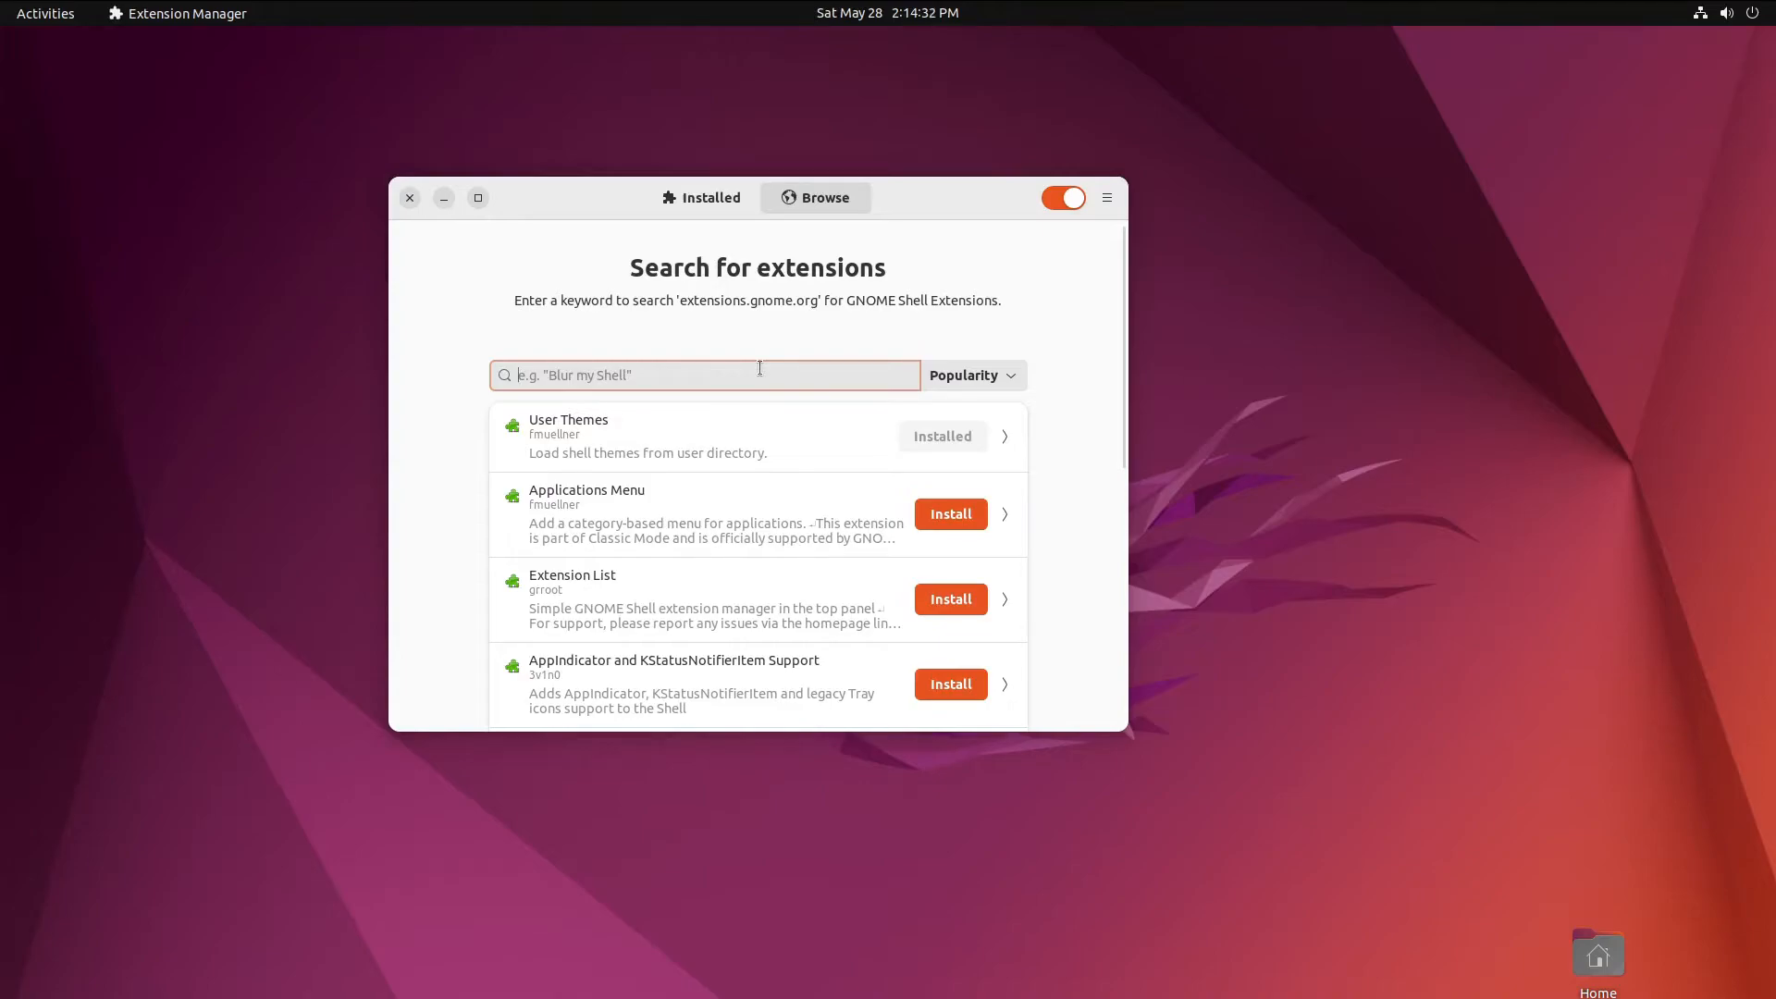
- Search 'dash to dock' and scroll through the Unsupported original Dash to Dock's details
{"action": "type", "text": "dash"}
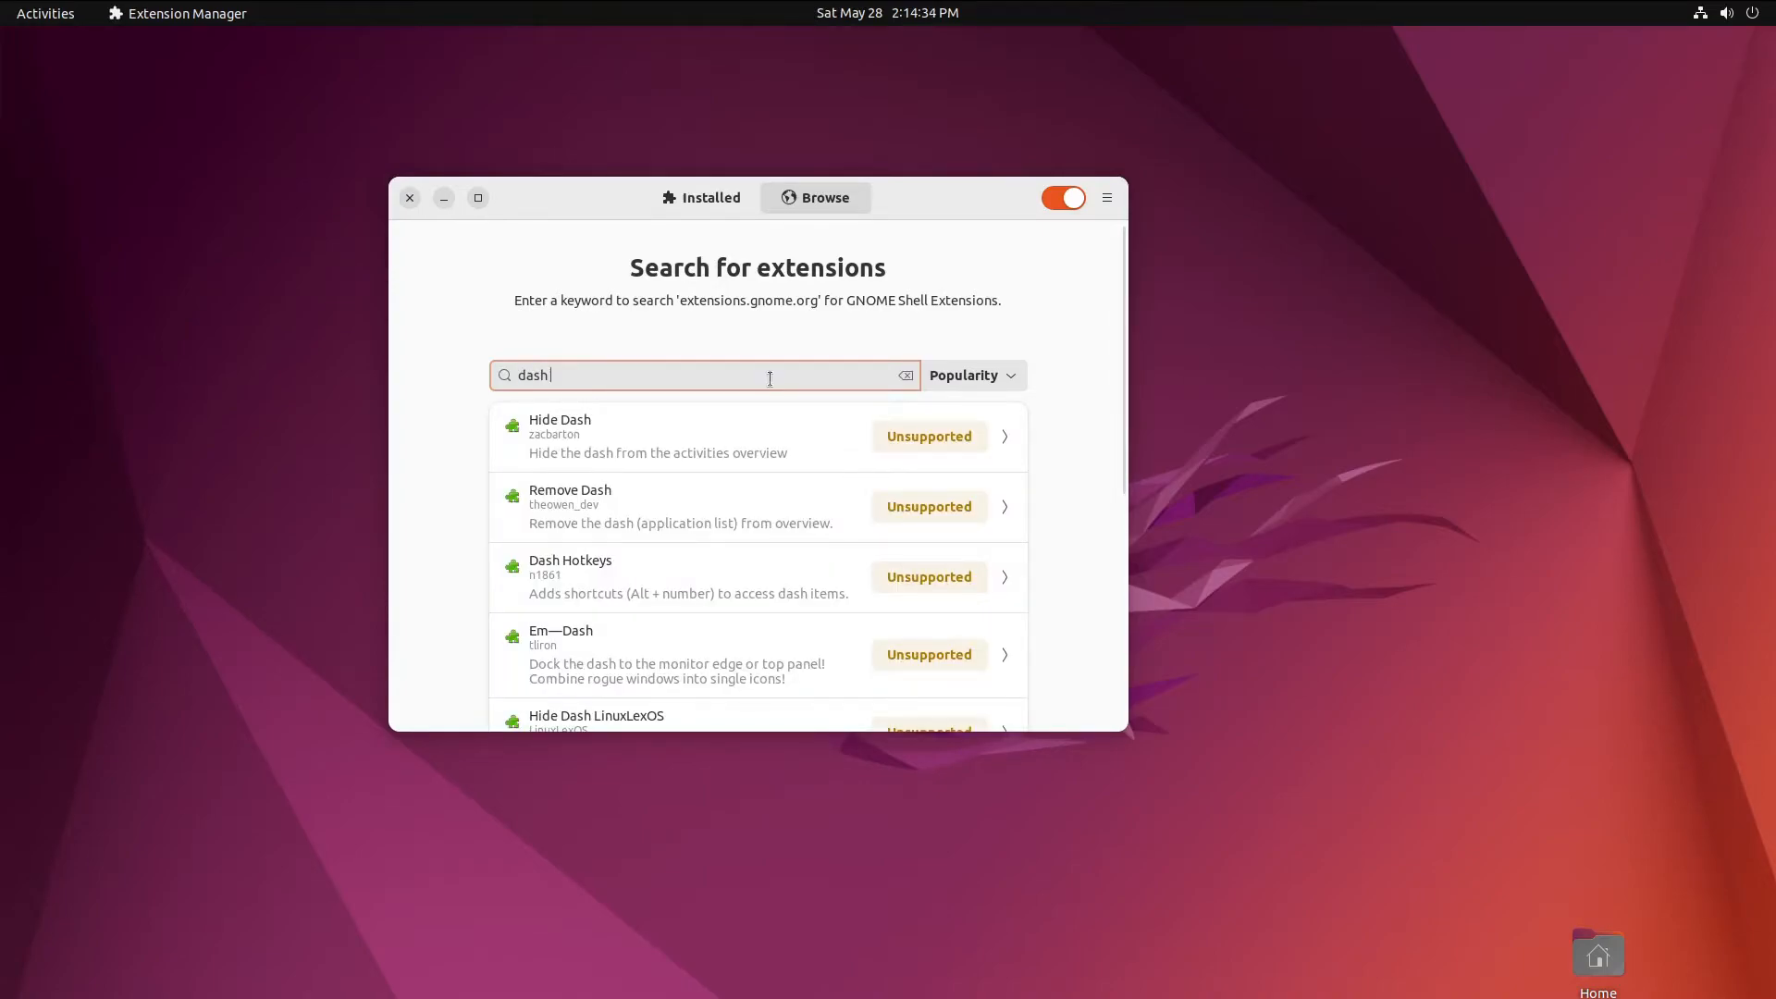
{"action": "type", "text": "dock"}
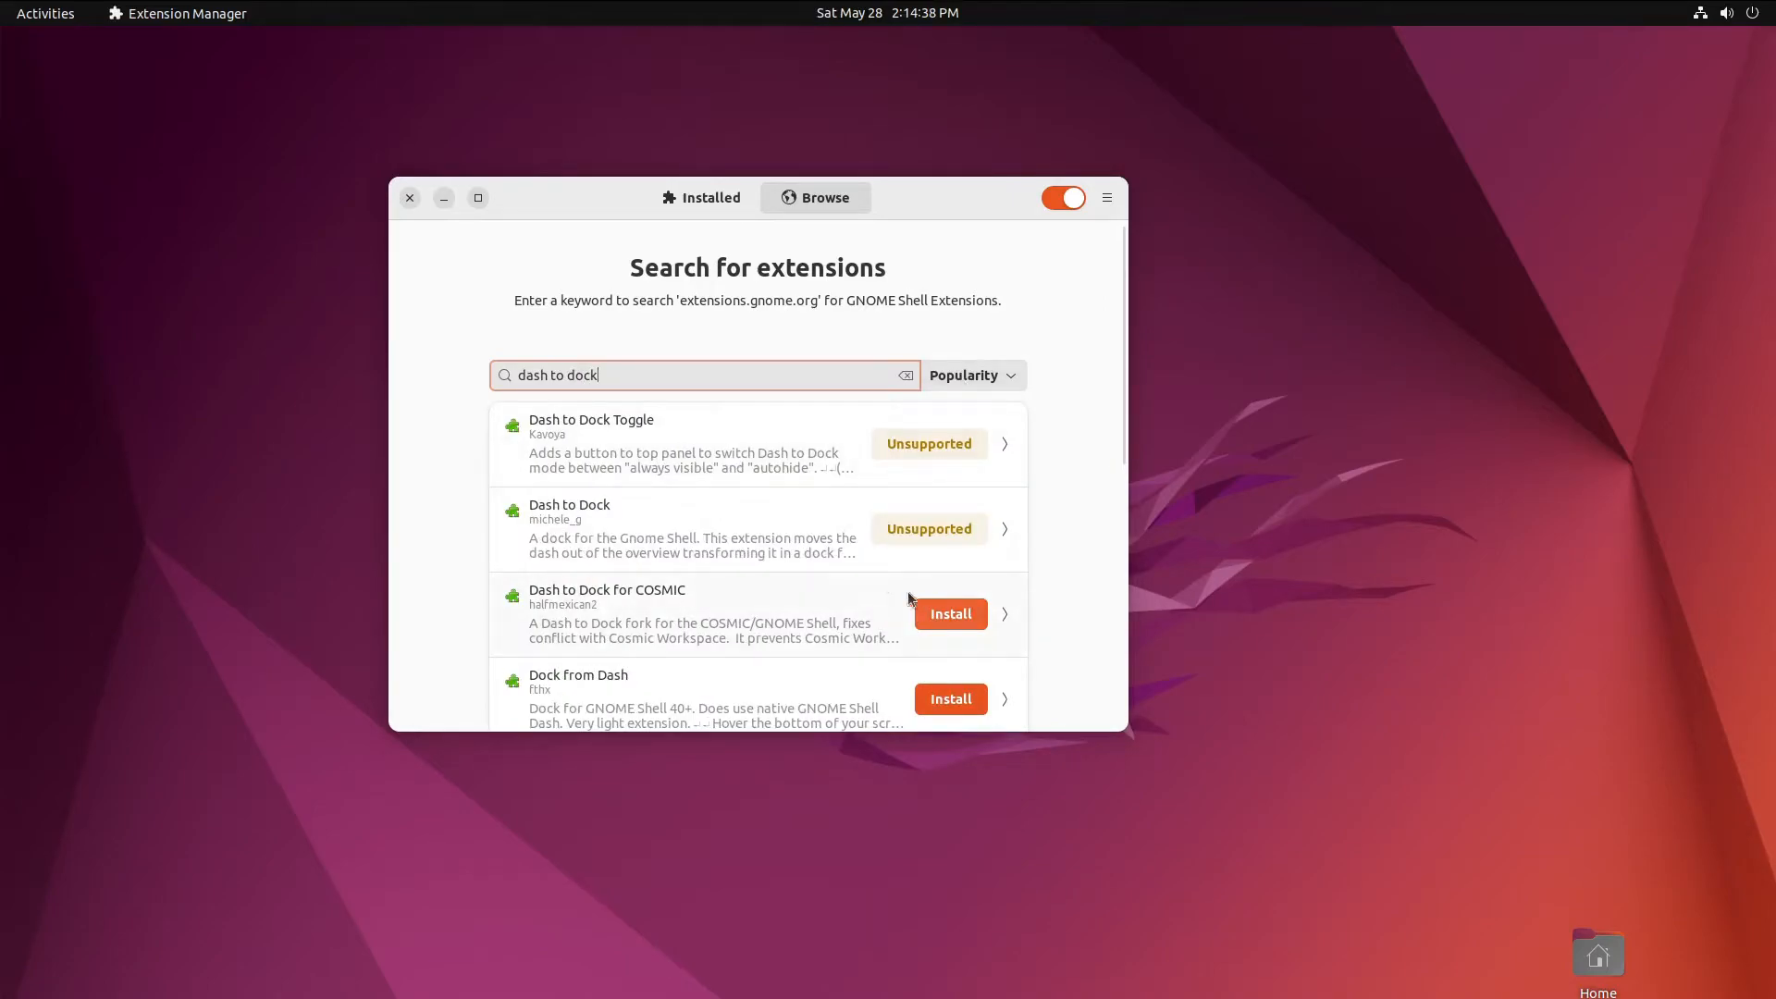
{"action": "left_click", "coordinate": [792, 545]}
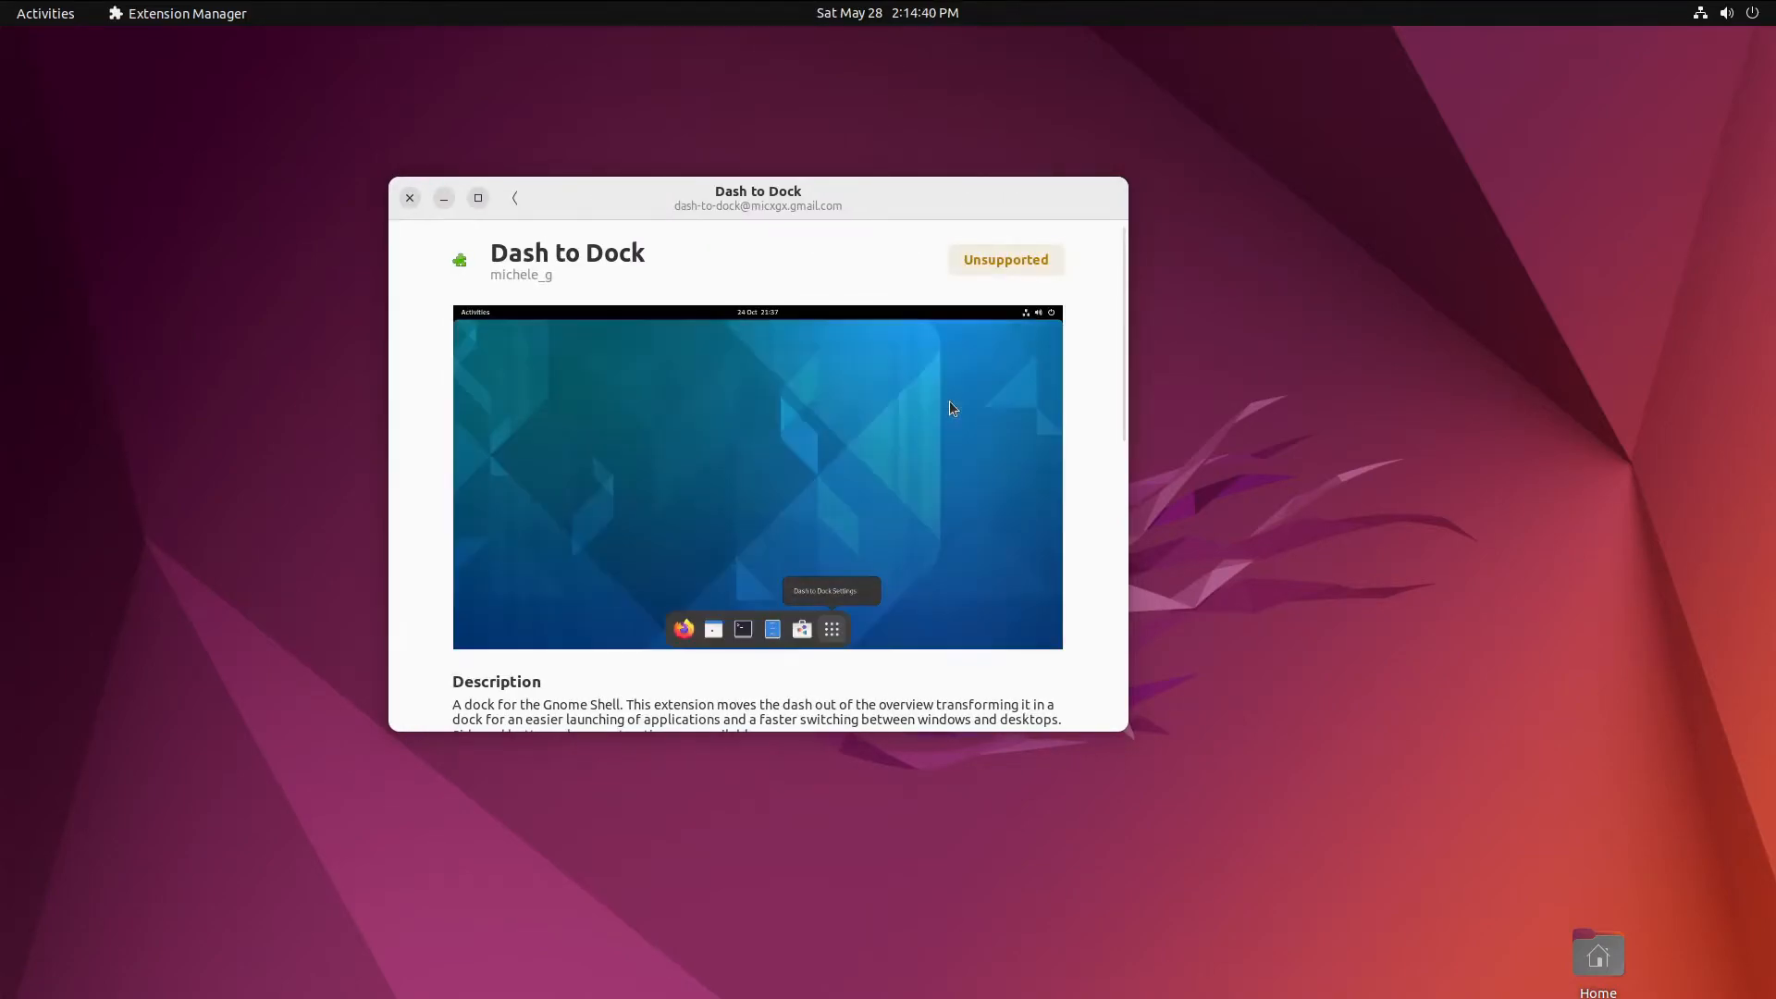
{"action": "scroll", "coordinate": [916, 434], "scroll_direction": "down", "scroll_amount": 2}
{"action": "scroll", "coordinate": [915, 447], "scroll_direction": "down", "scroll_amount": 3}
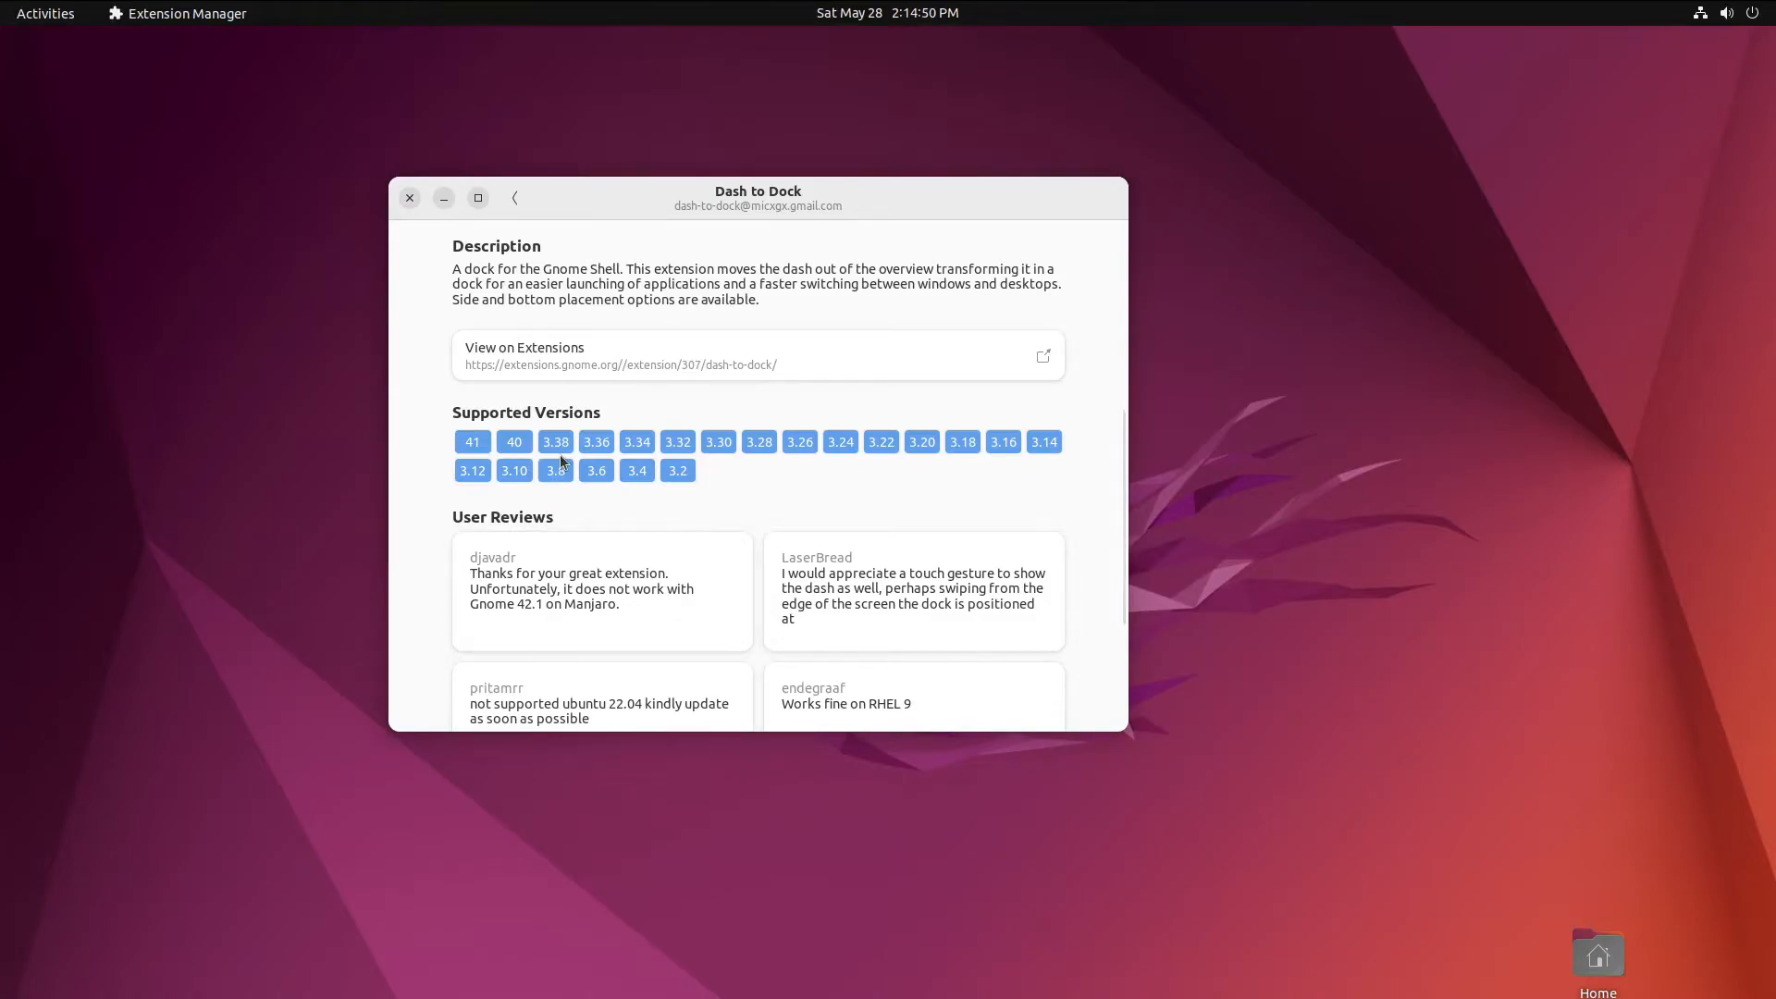
{"action": "scroll", "coordinate": [559, 453], "scroll_direction": "up", "scroll_amount": 5}
{"action": "scroll", "coordinate": [859, 561], "scroll_direction": "down", "scroll_amount": 5}
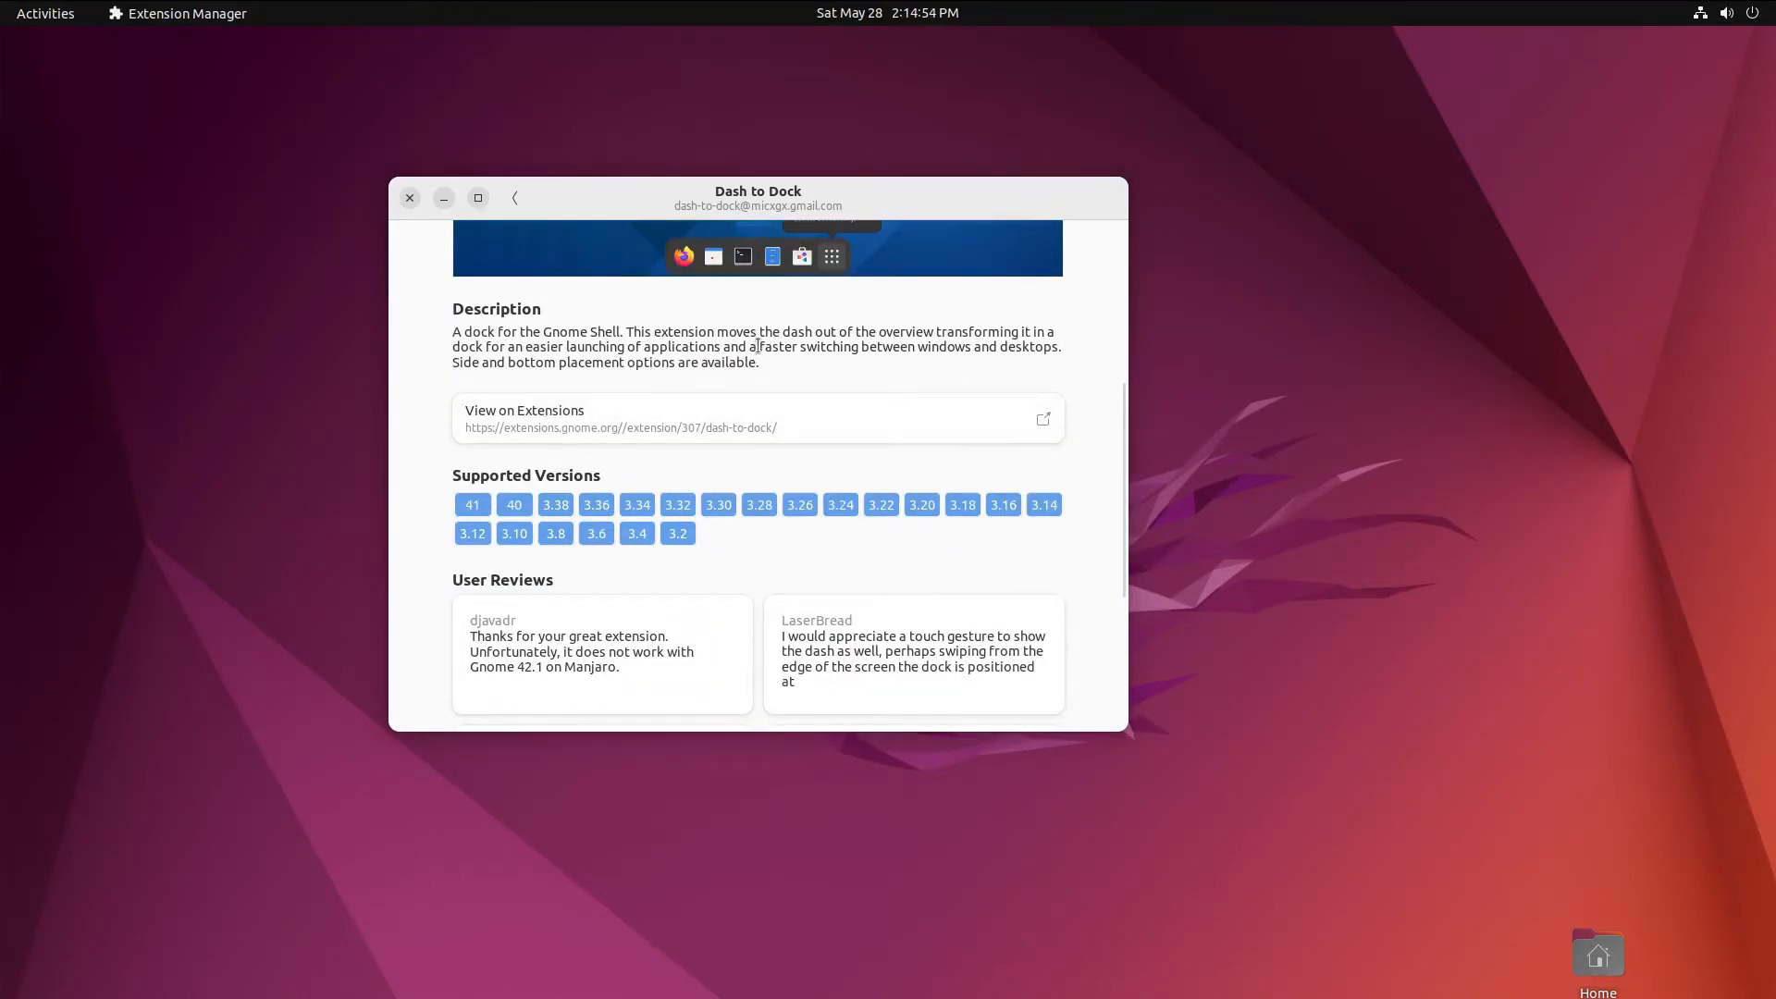
- Open Dash to Dock for COSMIC from the results and install it
{"action": "left_click", "coordinate": [514, 197]}
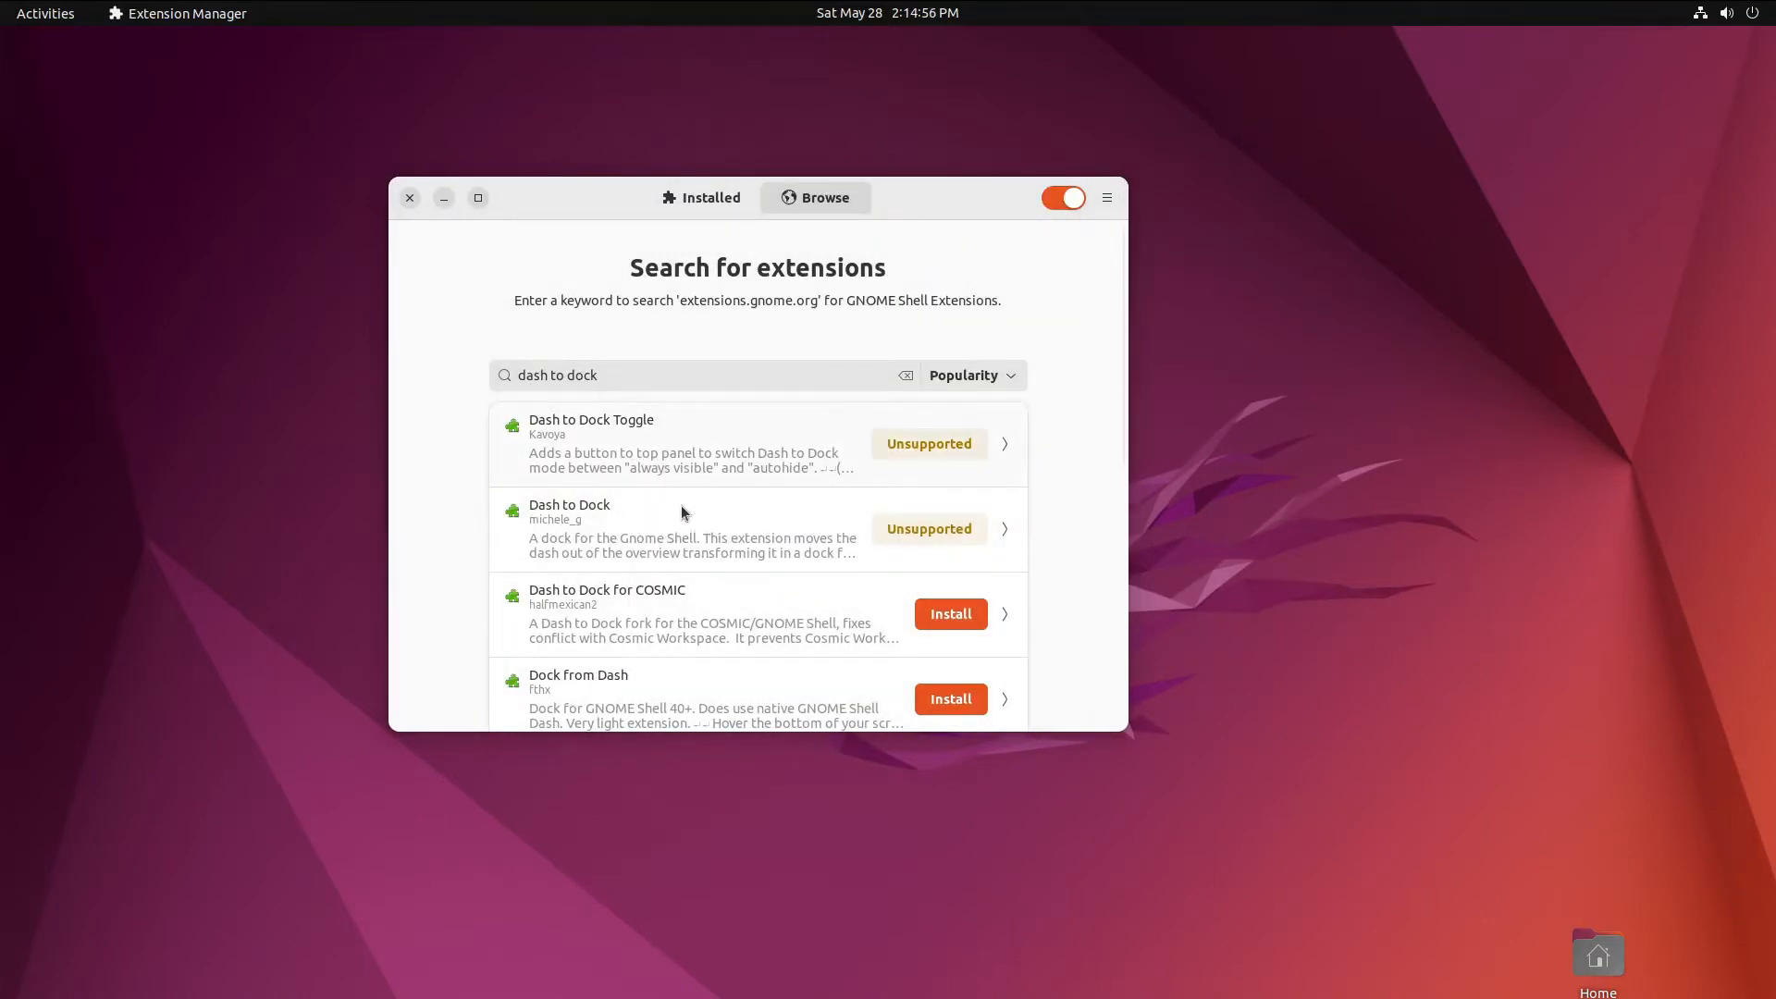
{"action": "left_click", "coordinate": [771, 610]}
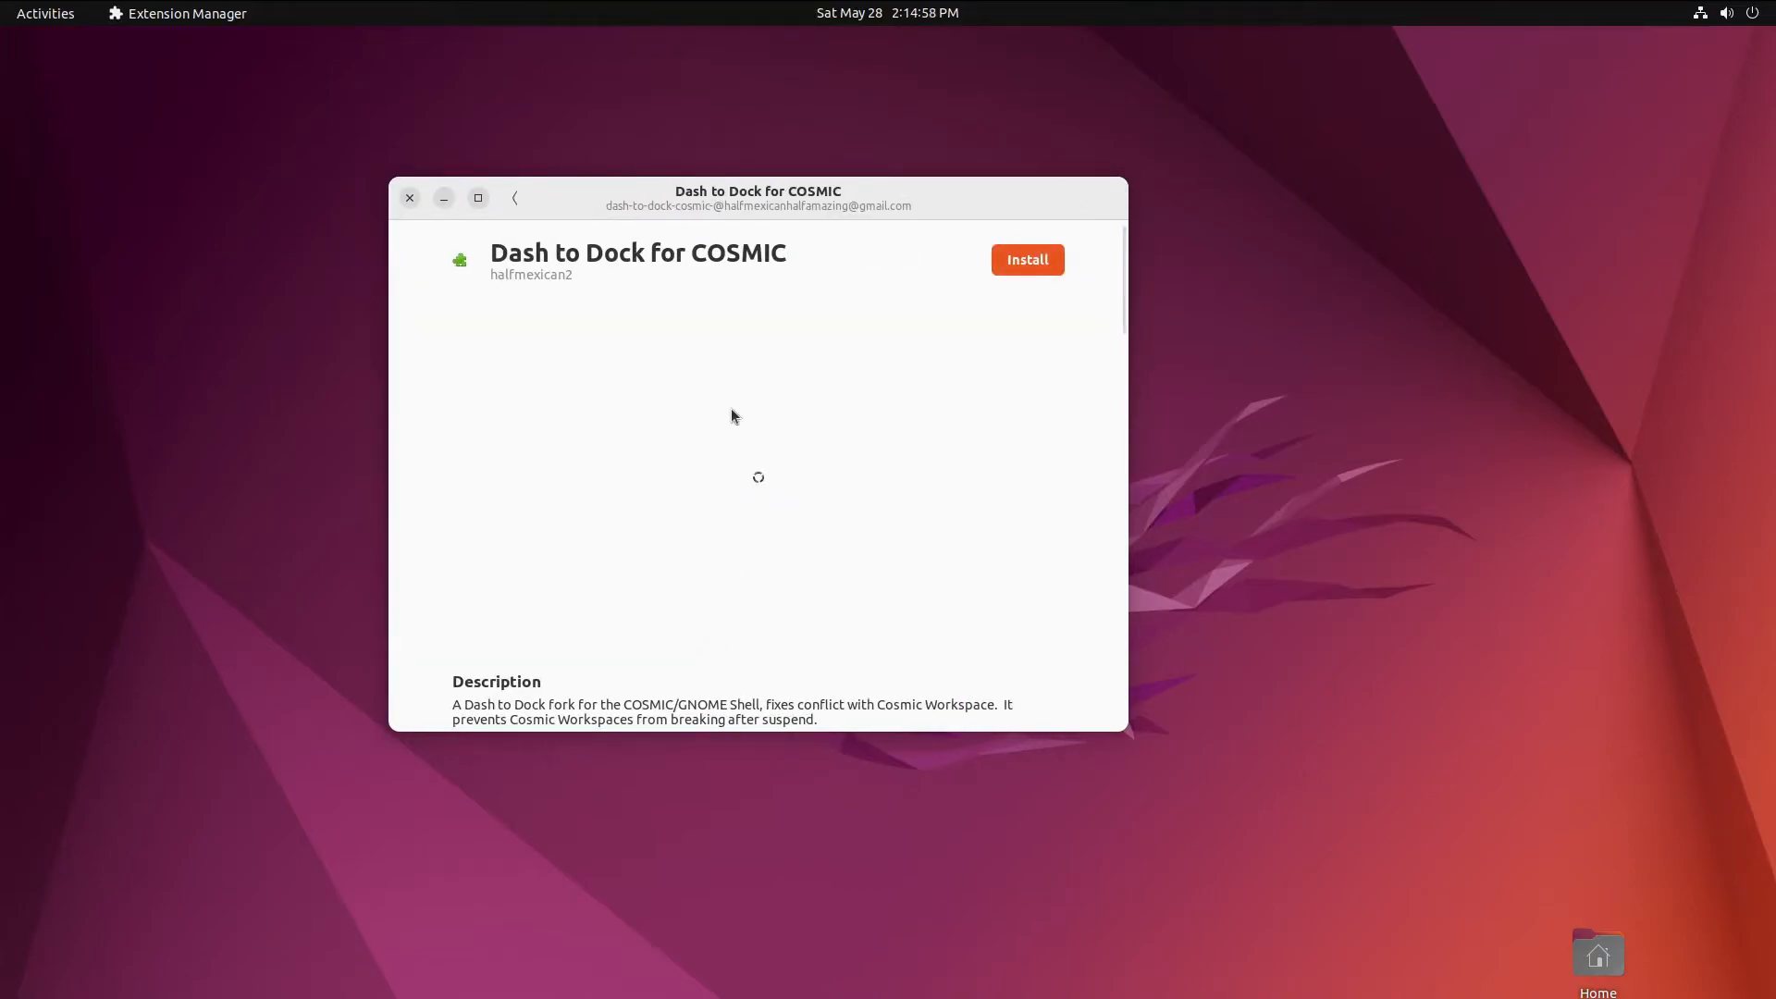
{"action": "scroll", "coordinate": [1017, 306], "scroll_direction": "down", "scroll_amount": 5}
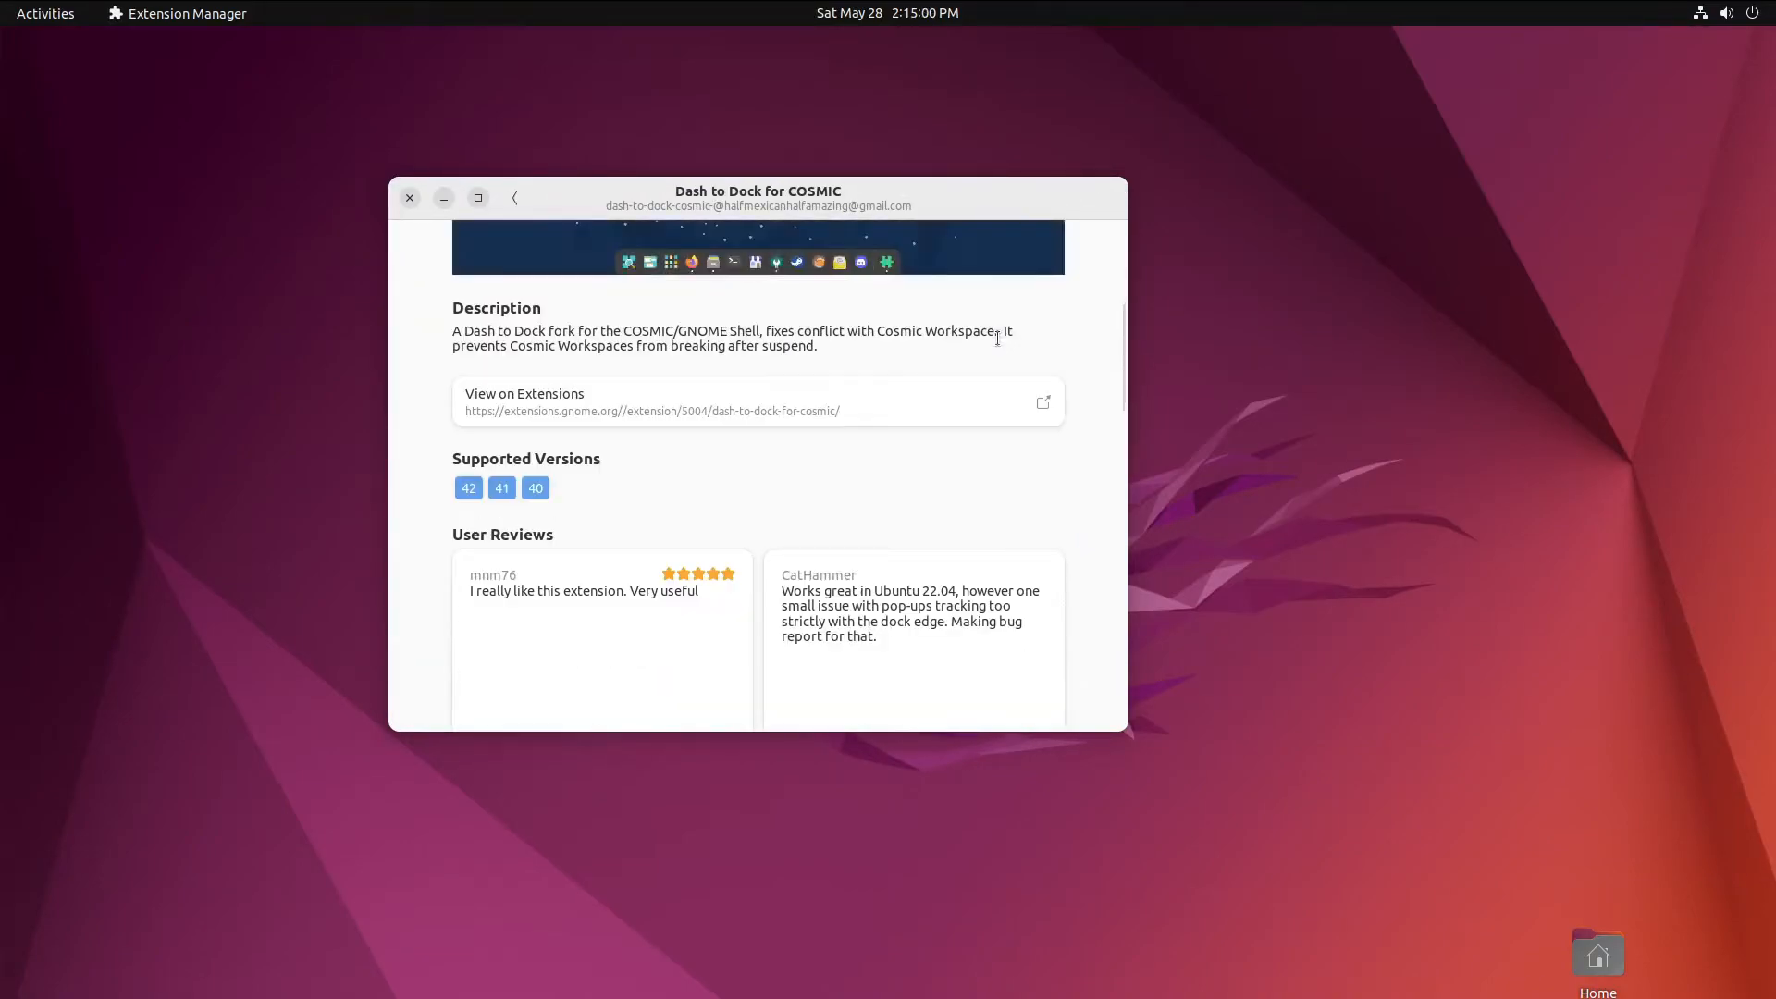
{"action": "scroll", "coordinate": [572, 509], "scroll_direction": "up", "scroll_amount": 5}
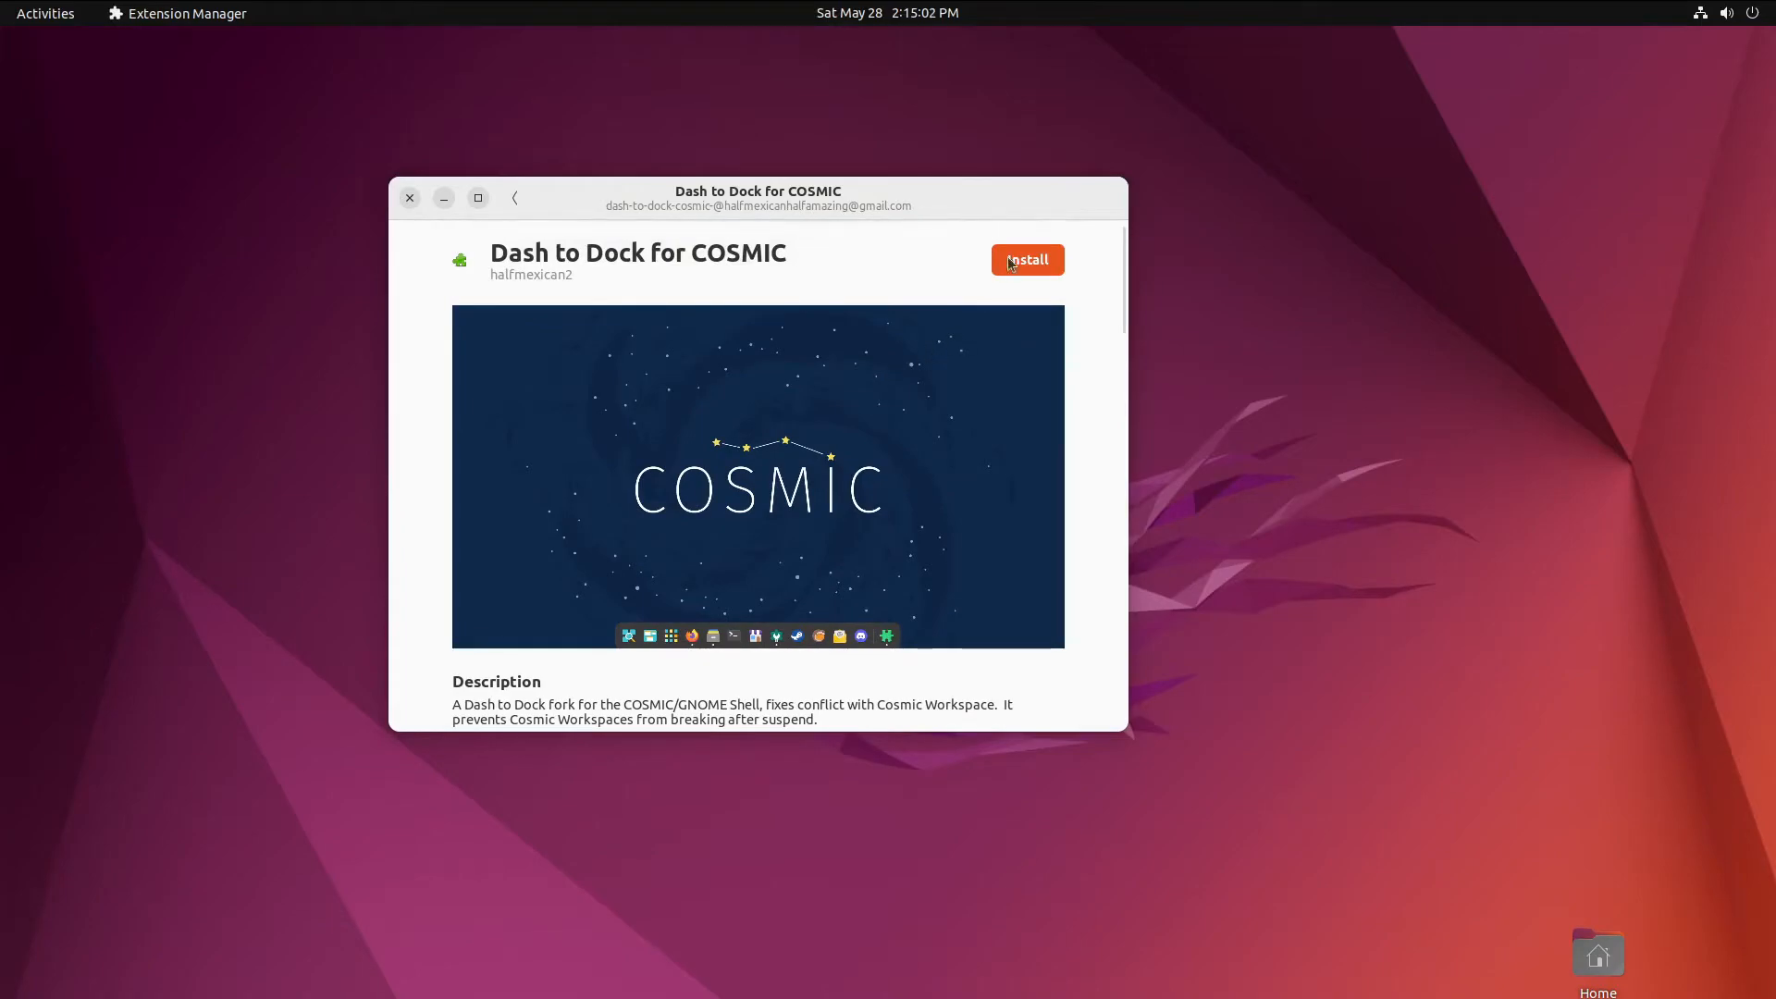
{"action": "left_click", "coordinate": [1028, 259]}
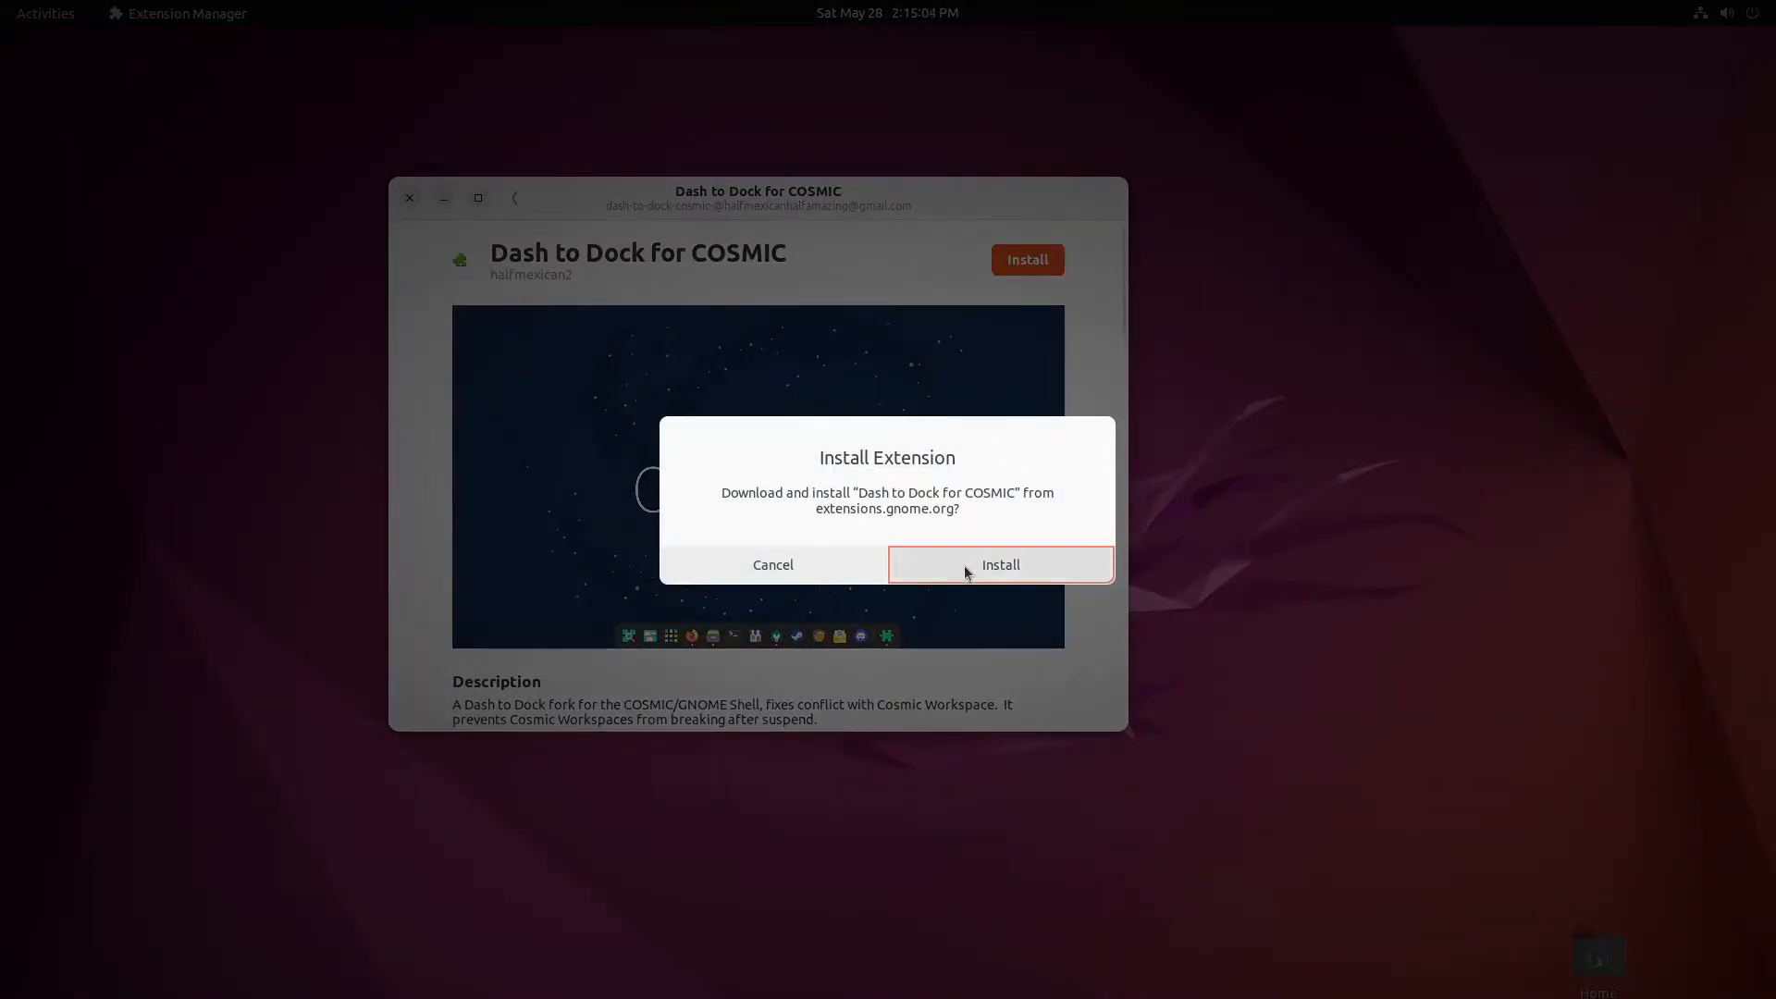
{"action": "left_click", "coordinate": [963, 564]}
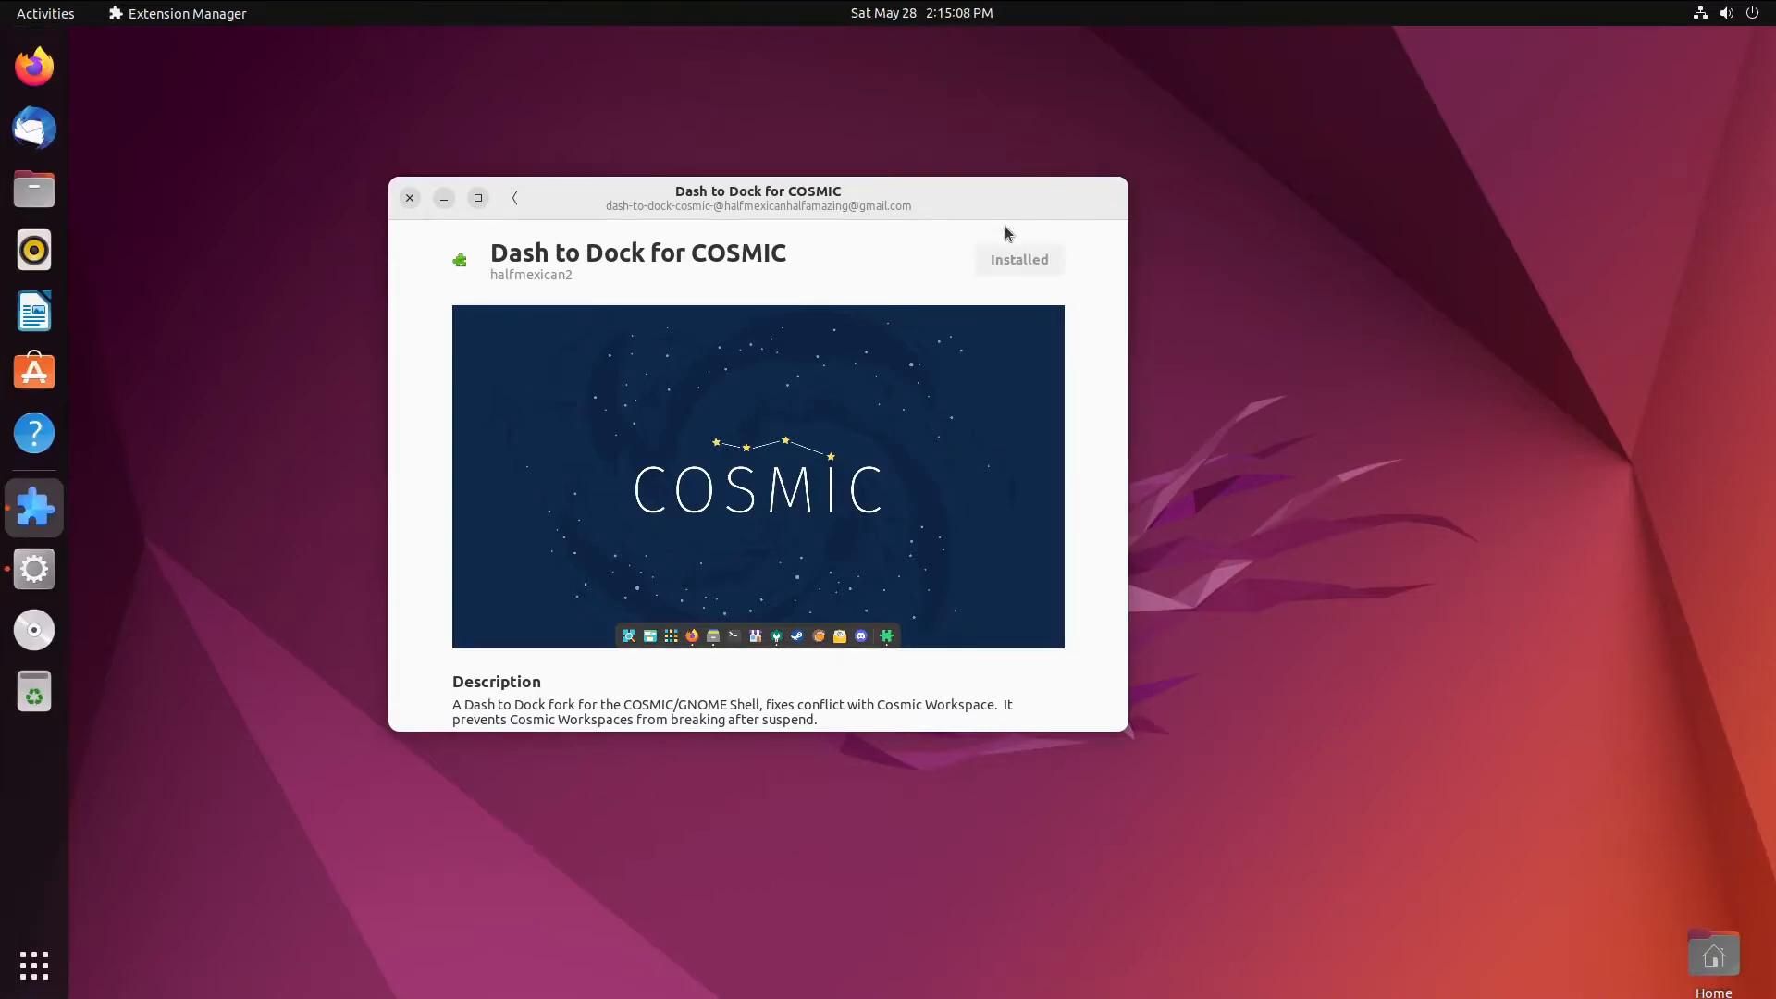
- Test the new dock's app grid button and move the Extension Manager window right
{"action": "left_click", "coordinate": [34, 964]}
{"action": "left_click", "coordinate": [34, 964]}
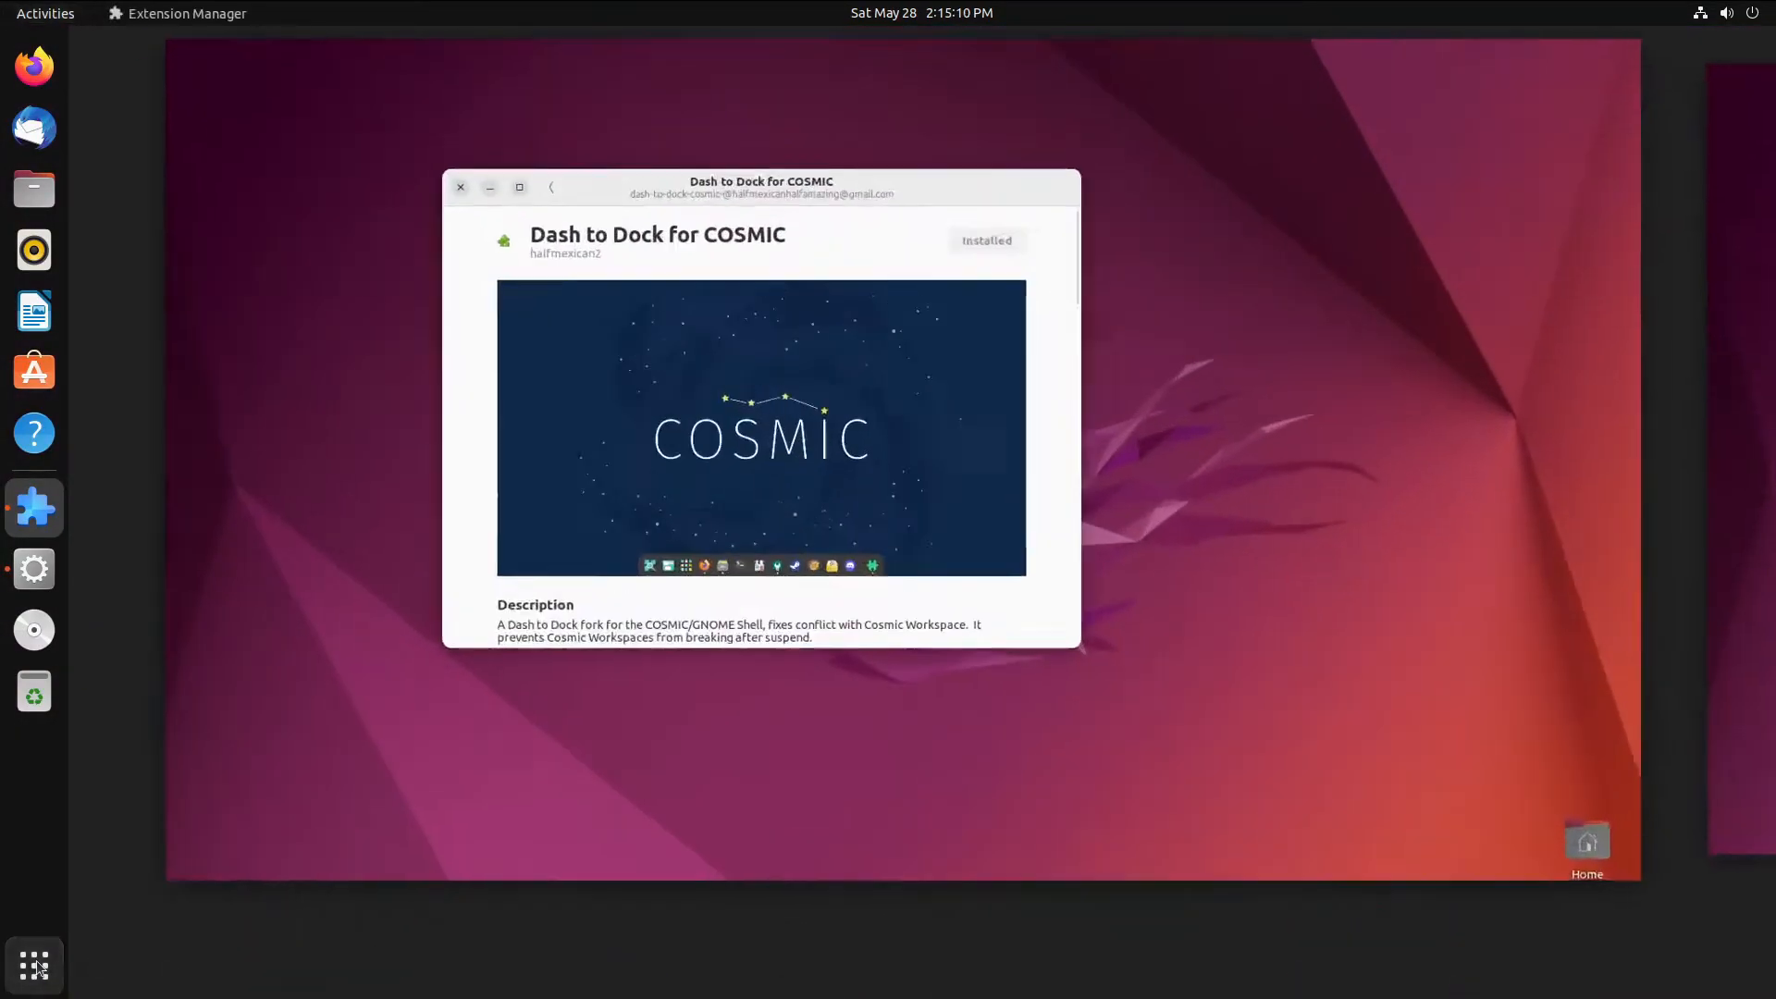
{"action": "left_click_drag", "start_coordinate": [818, 218], "coordinate": [981, 267]}
{"action": "left_click", "coordinate": [34, 965]}
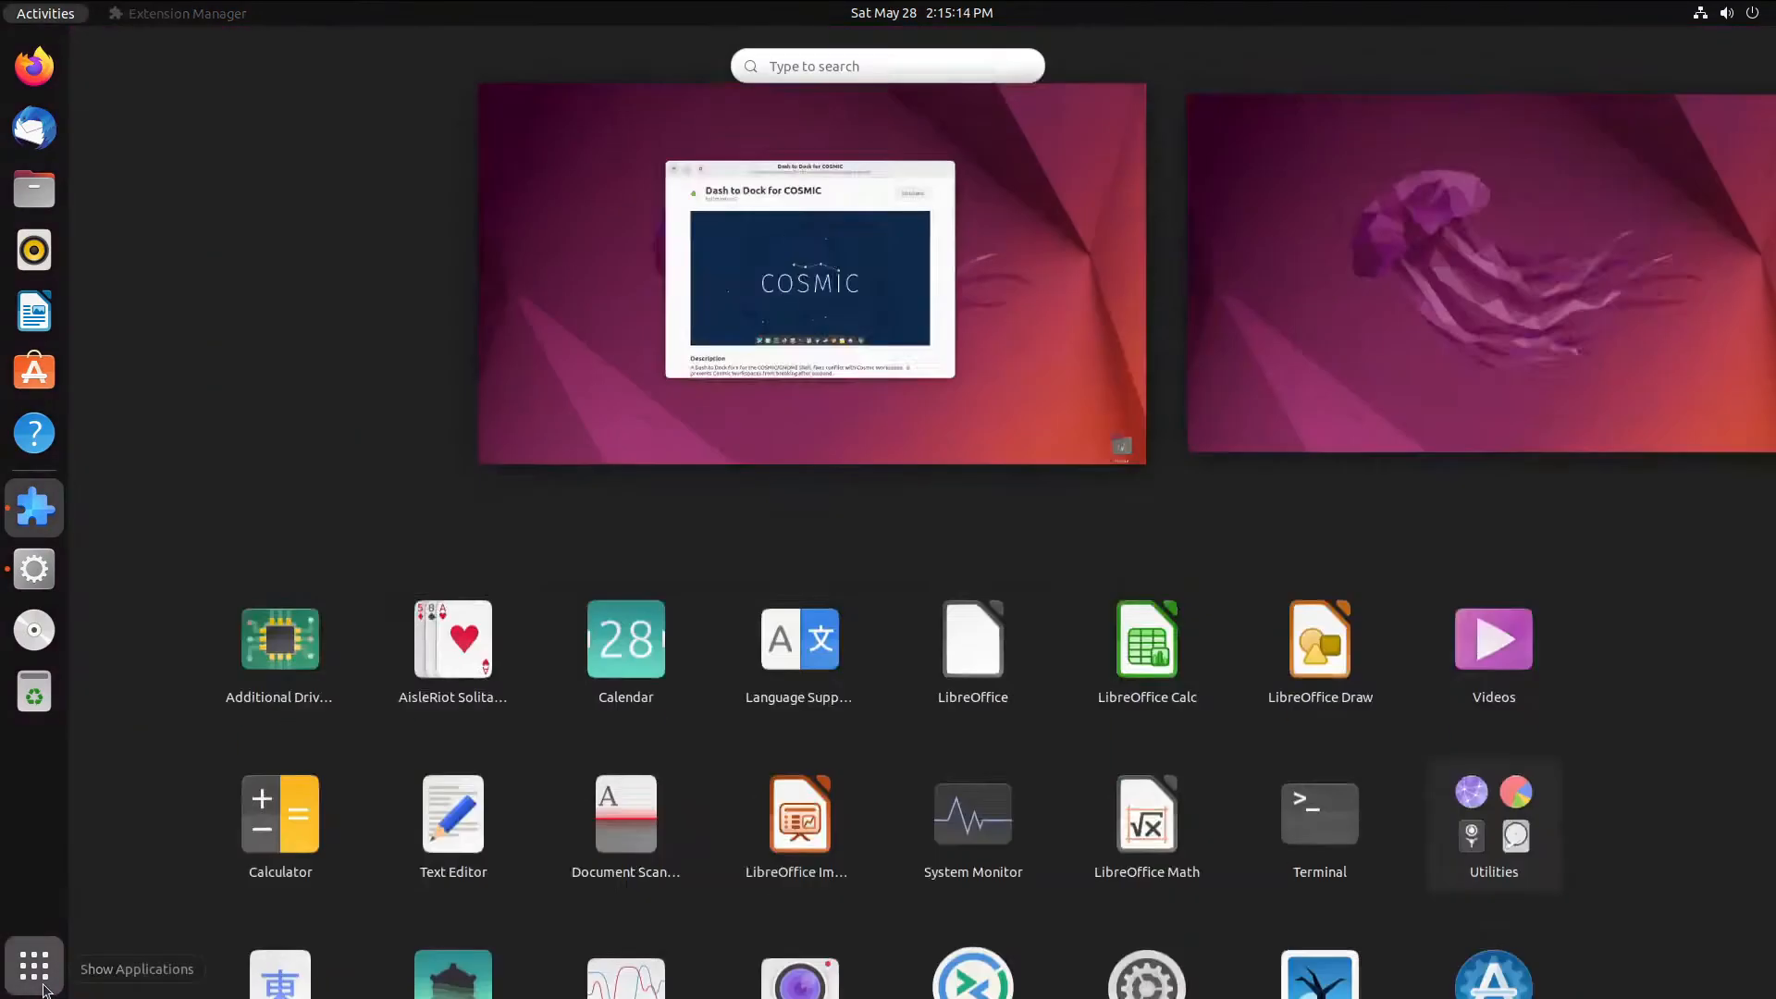
{"action": "left_click", "coordinate": [35, 965]}
- Replace the search with 'unite' and install the Unite extension
{"action": "left_click", "coordinate": [678, 245]}
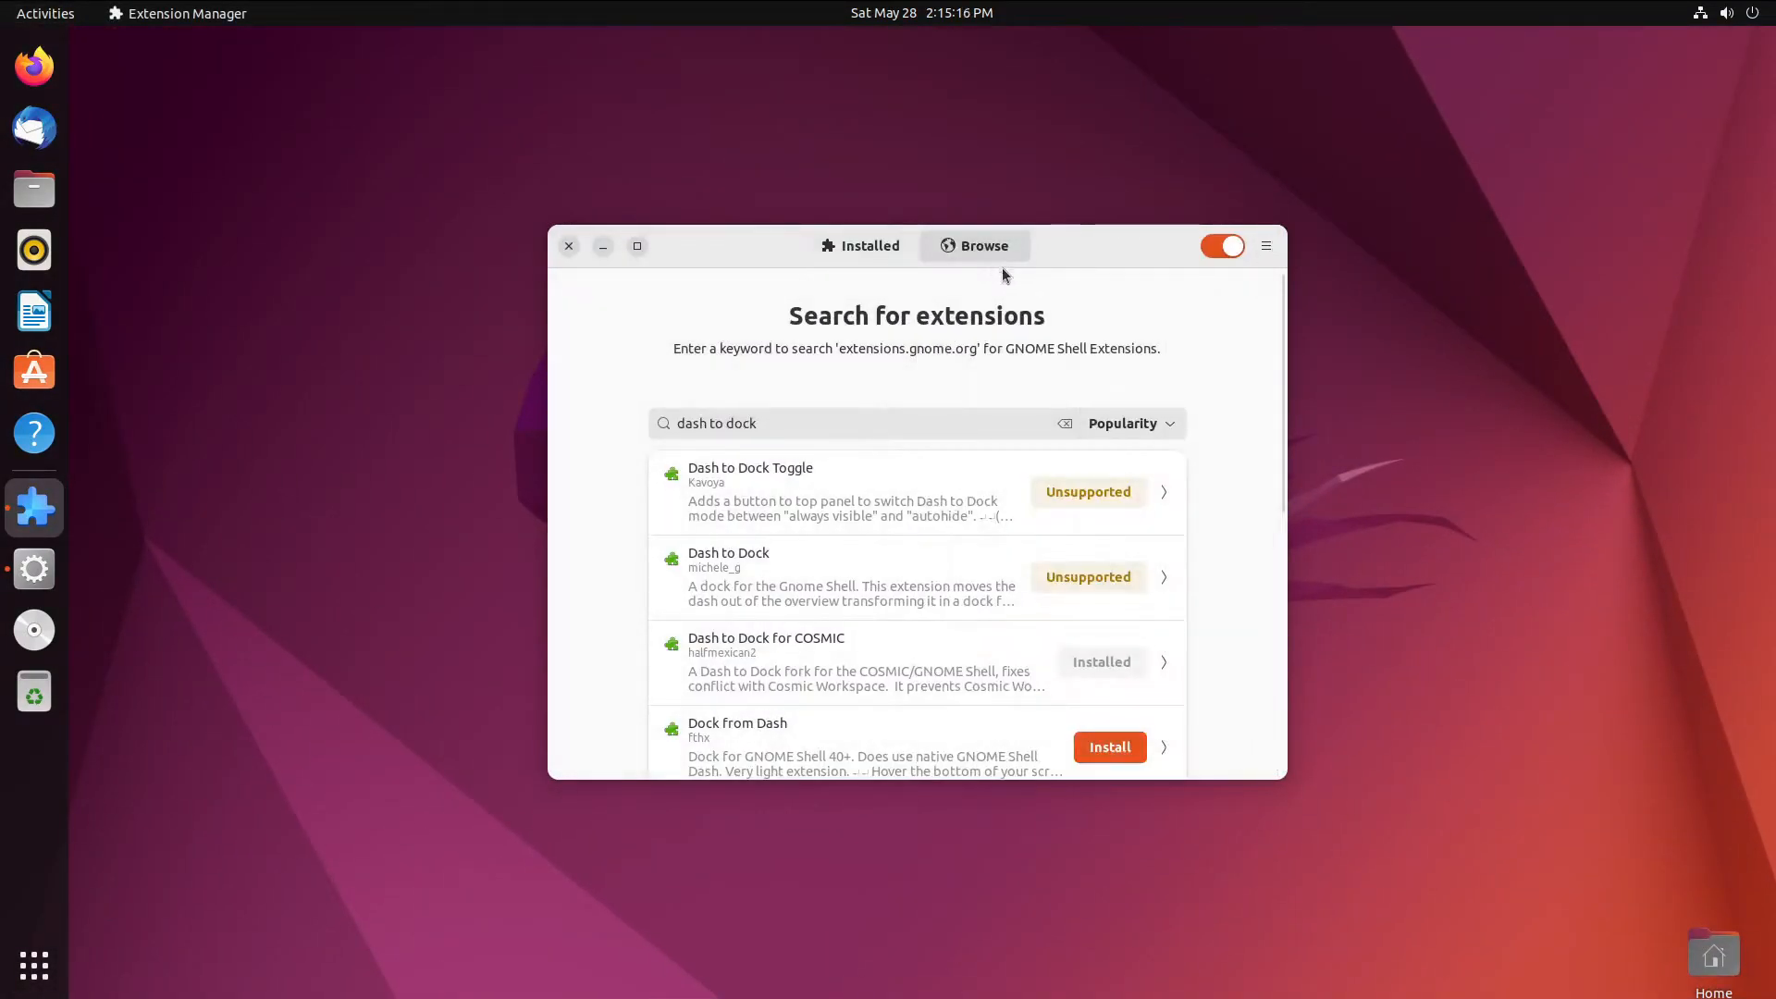
{"action": "triple_click", "coordinate": [913, 426]}
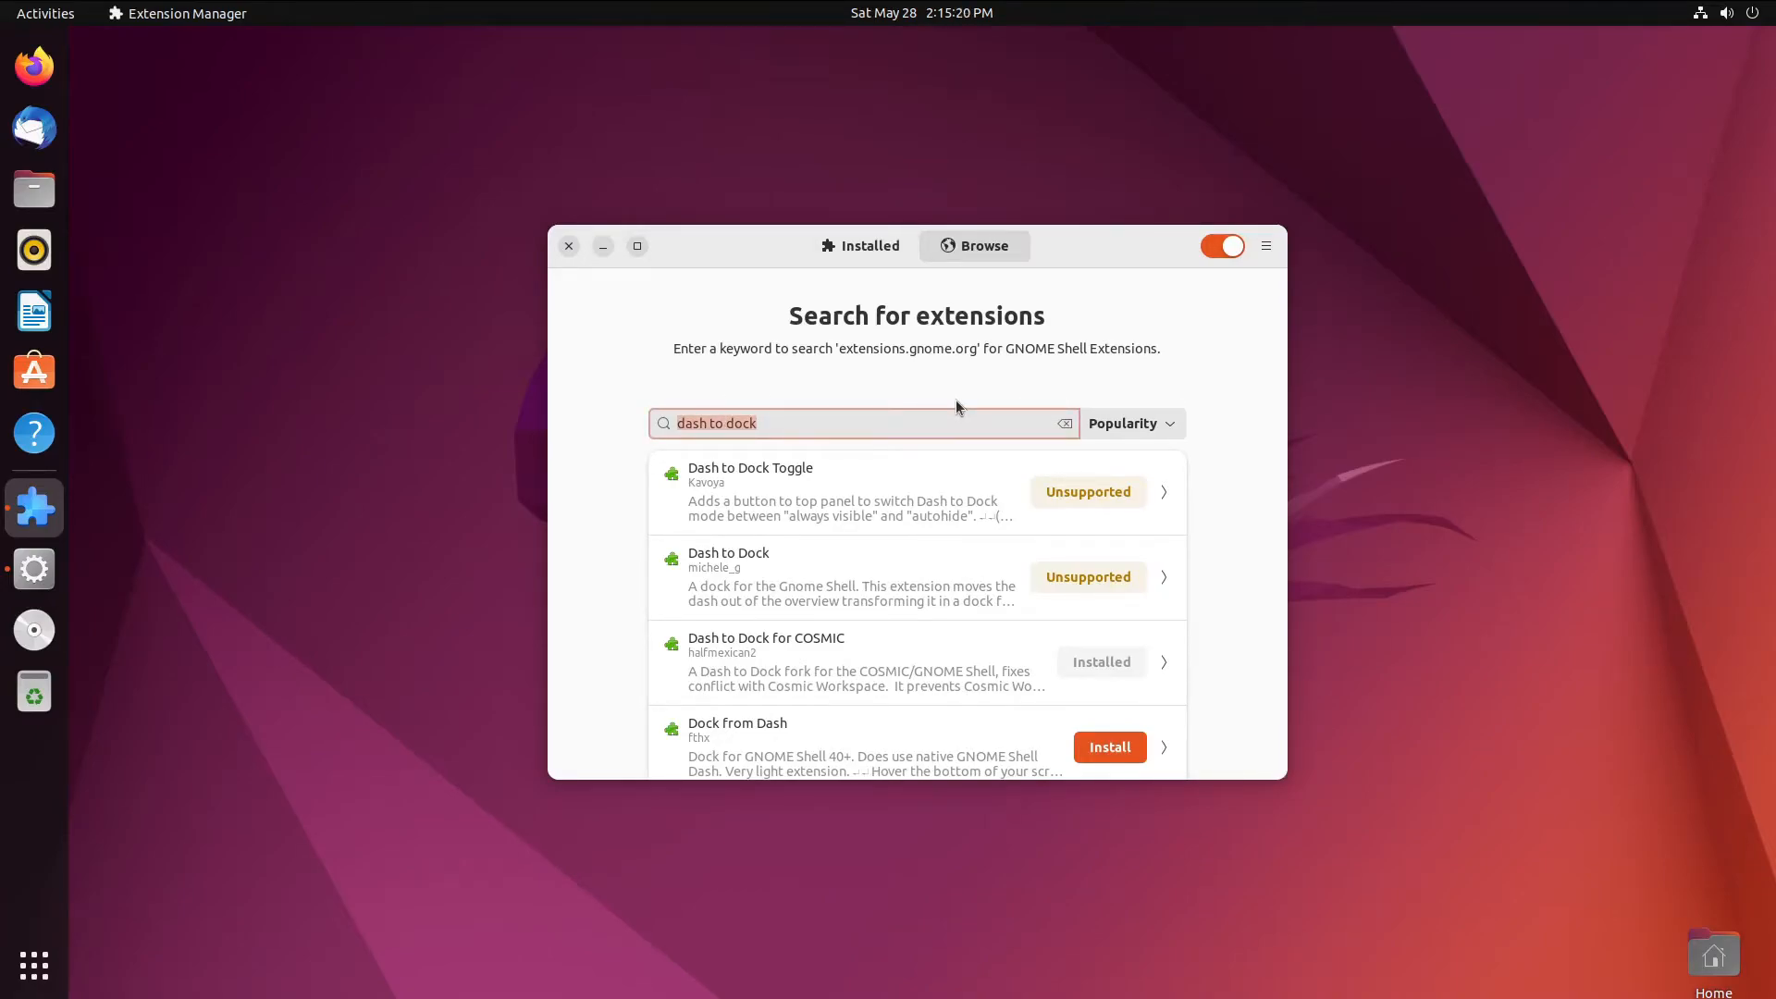
{"action": "type", "text": "unite"}
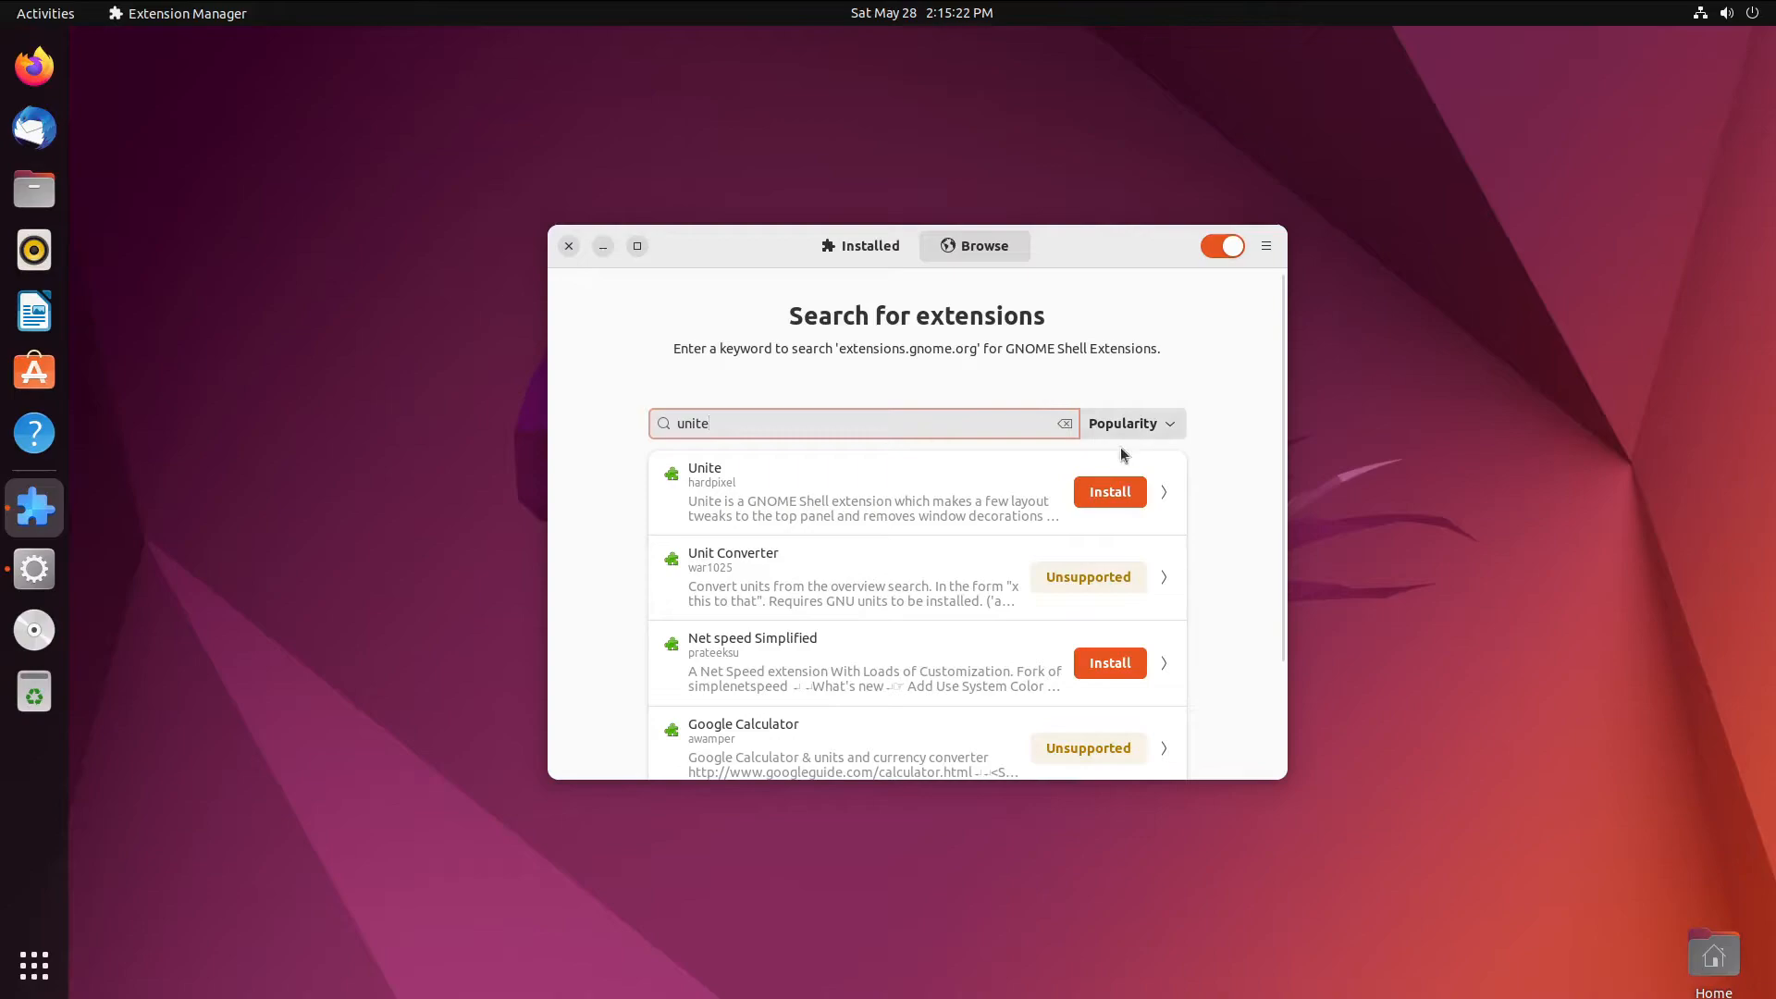
{"action": "left_click", "coordinate": [1117, 465]}
{"action": "left_click", "coordinate": [1175, 316]}
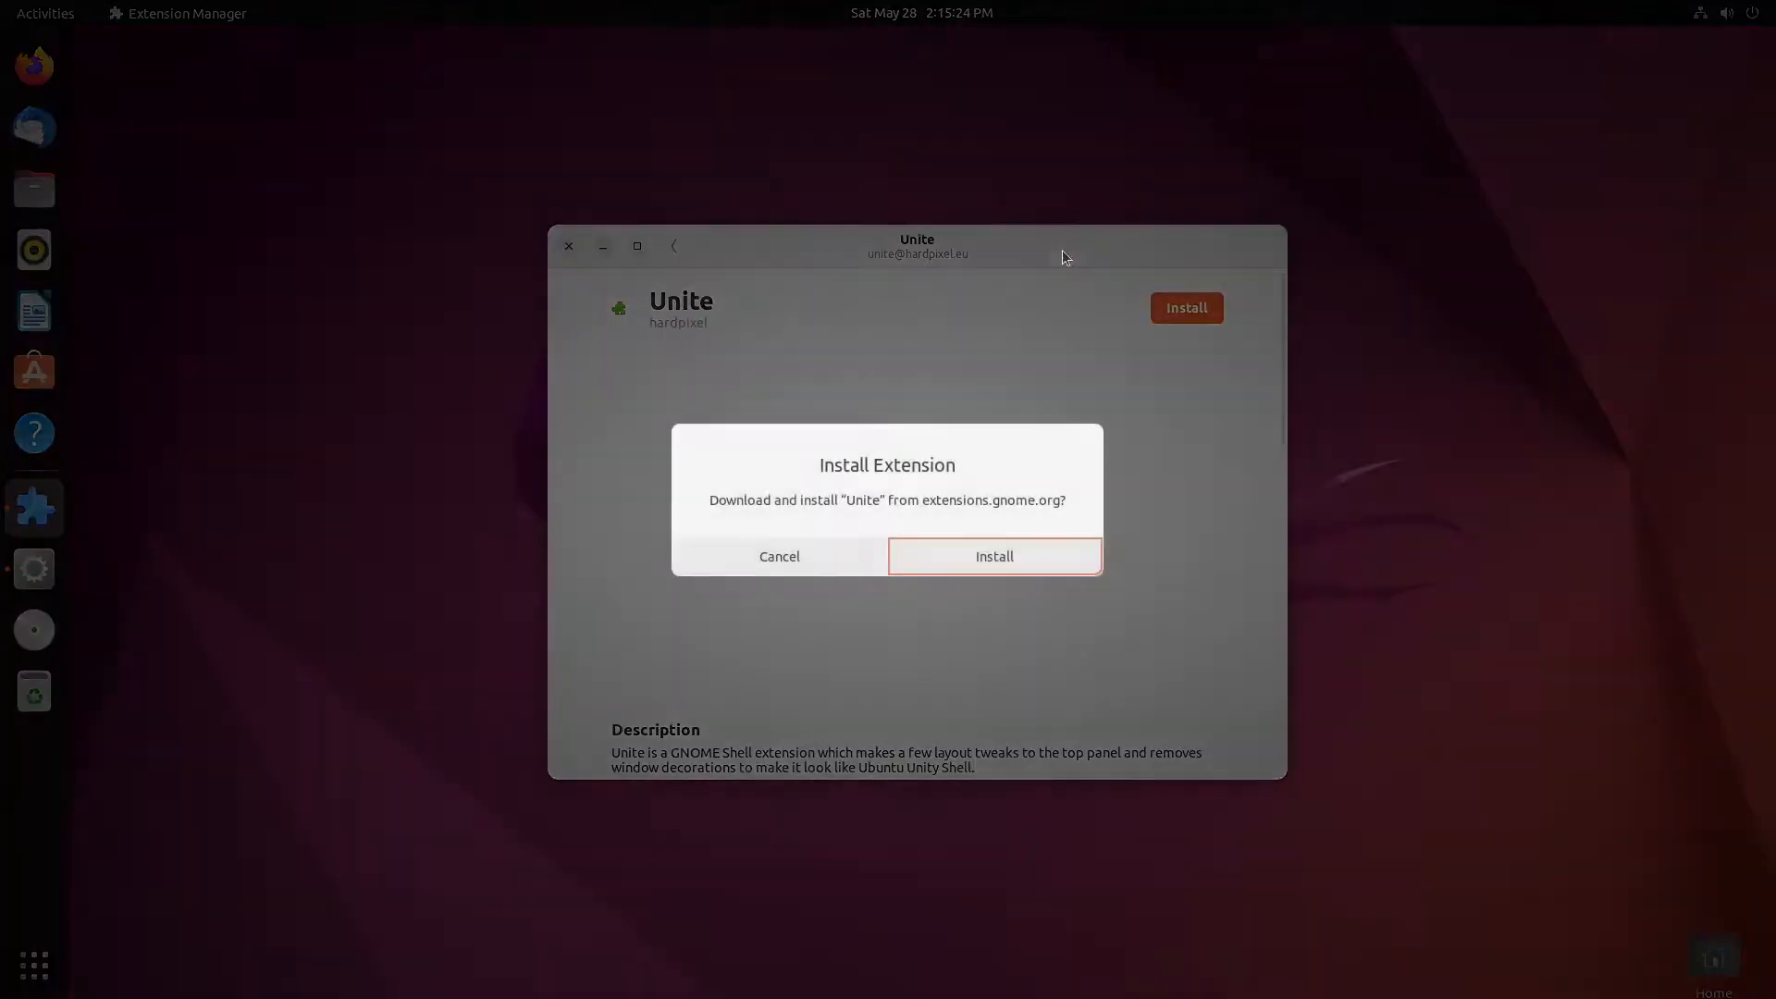
{"action": "left_click", "coordinate": [1017, 555]}
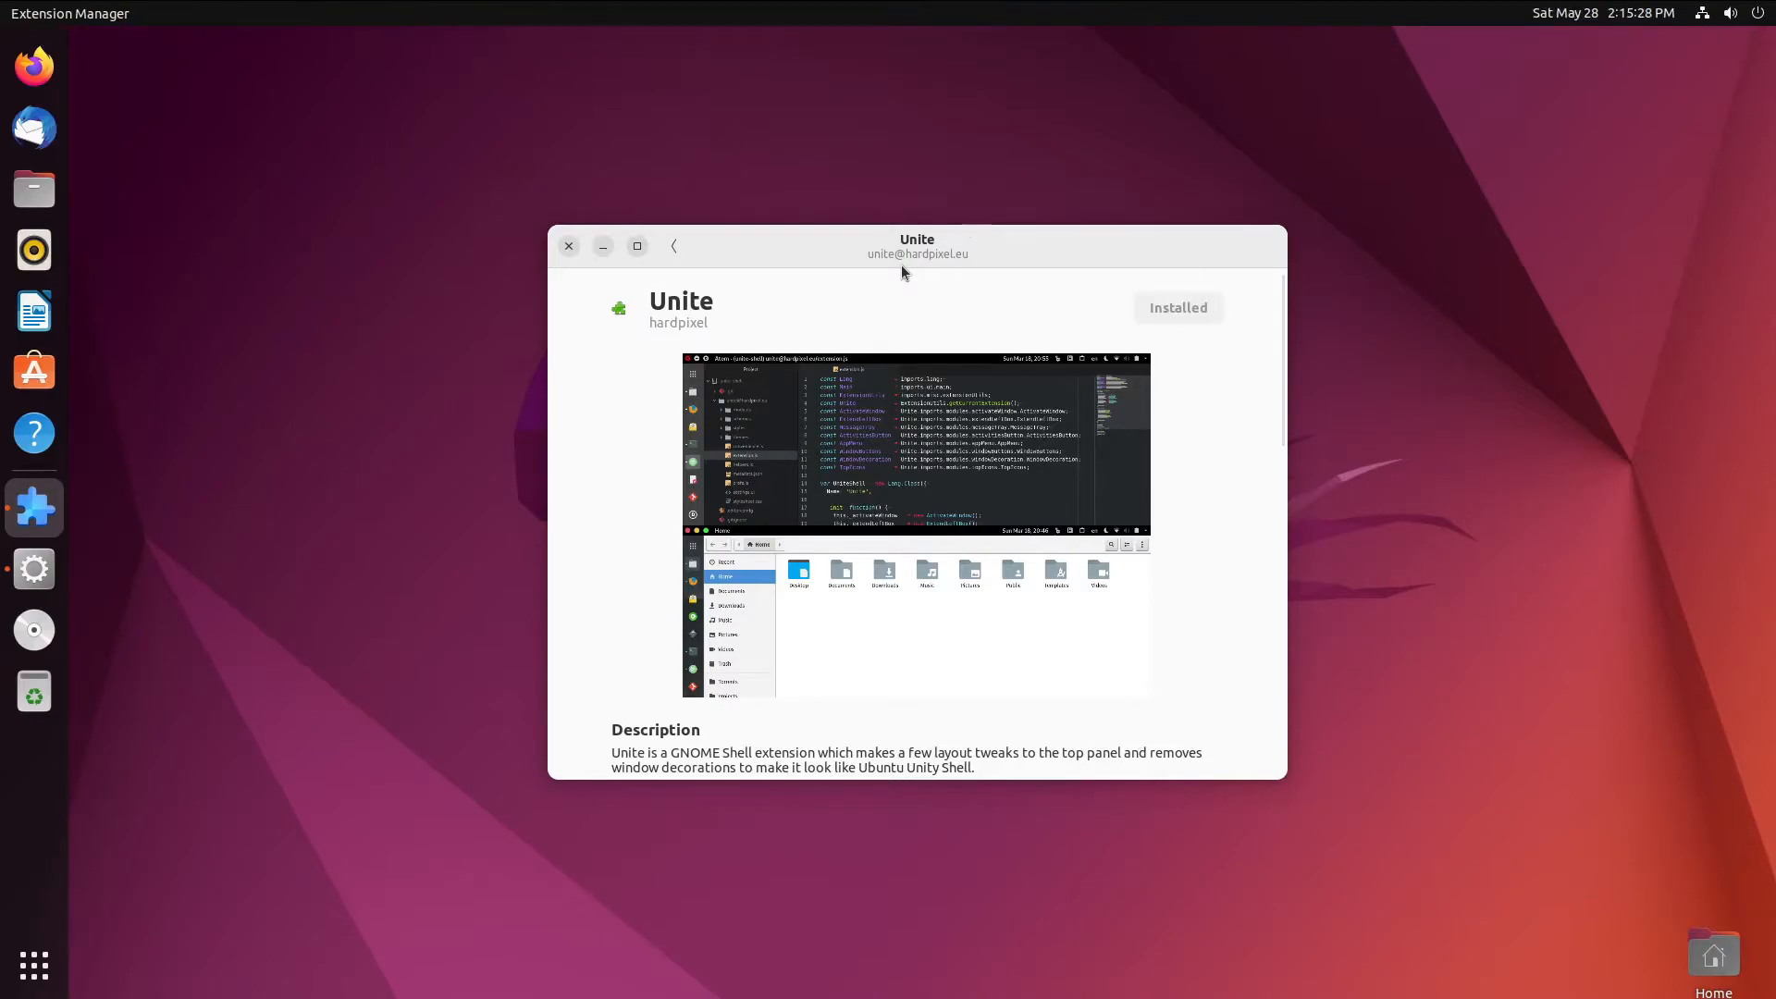
- Maximize the Extension Manager window, restore it, and go back to the results
{"action": "left_click", "coordinate": [1608, 15]}
{"action": "left_click", "coordinate": [960, 276]}
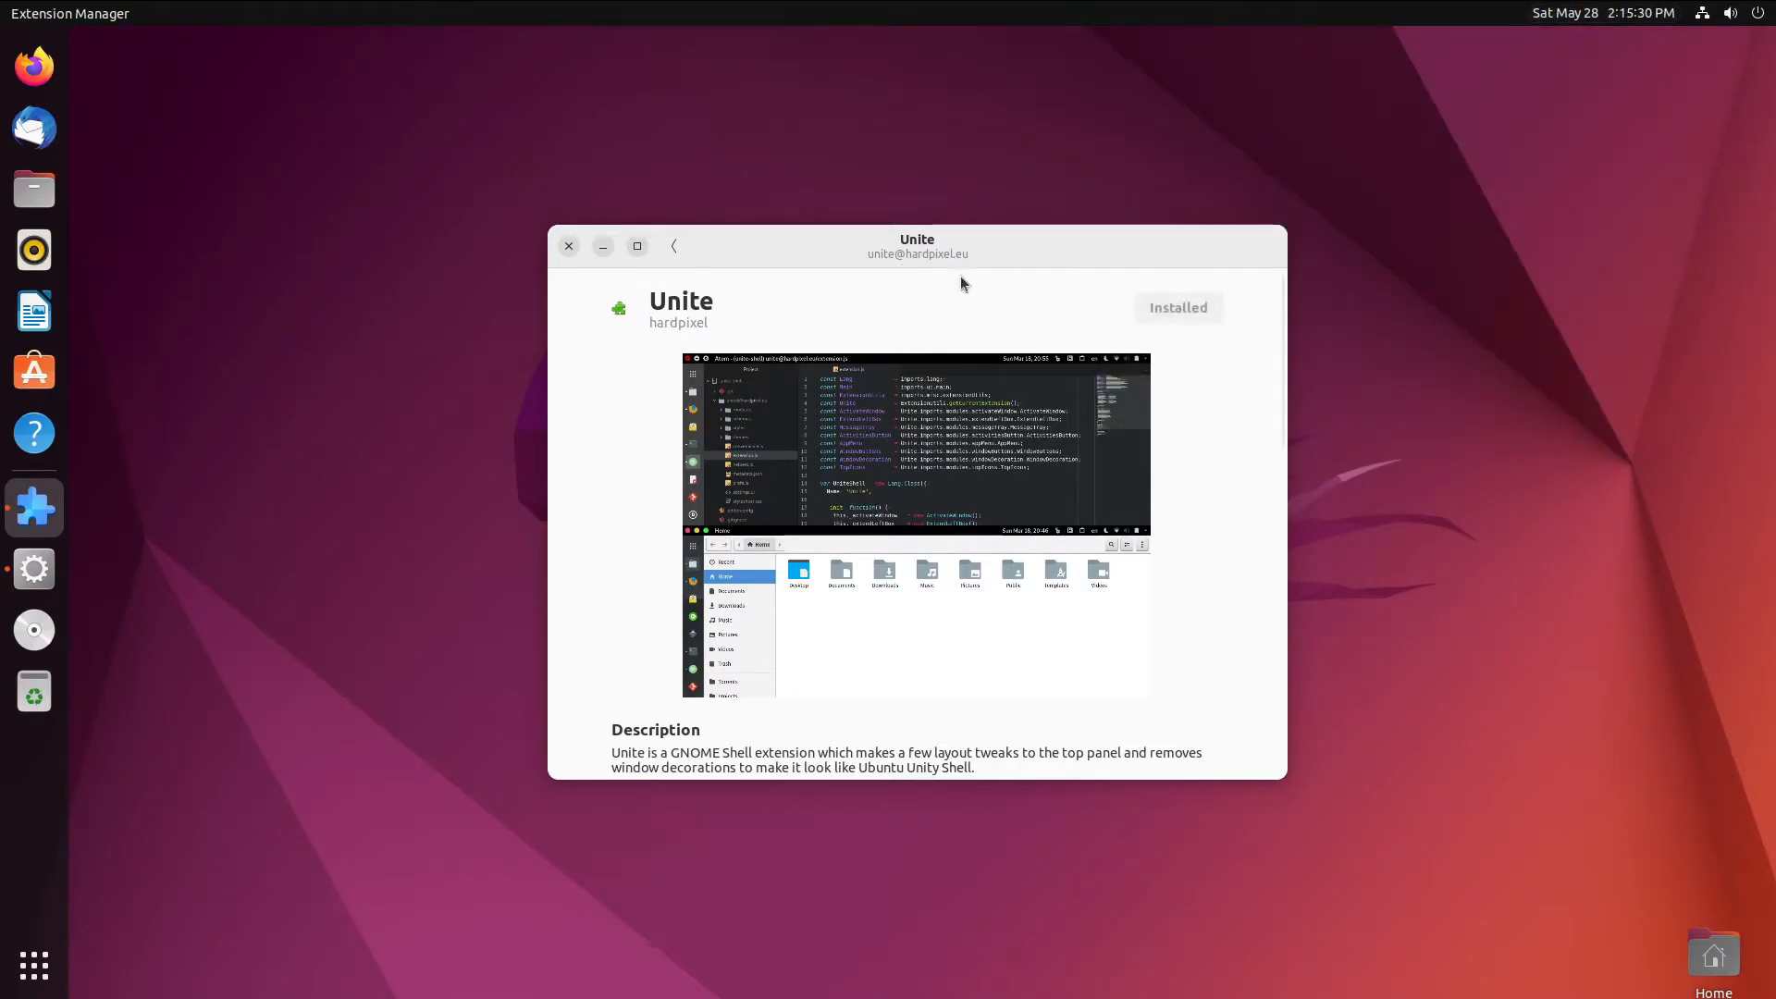
{"action": "double_click", "coordinate": [964, 257]}
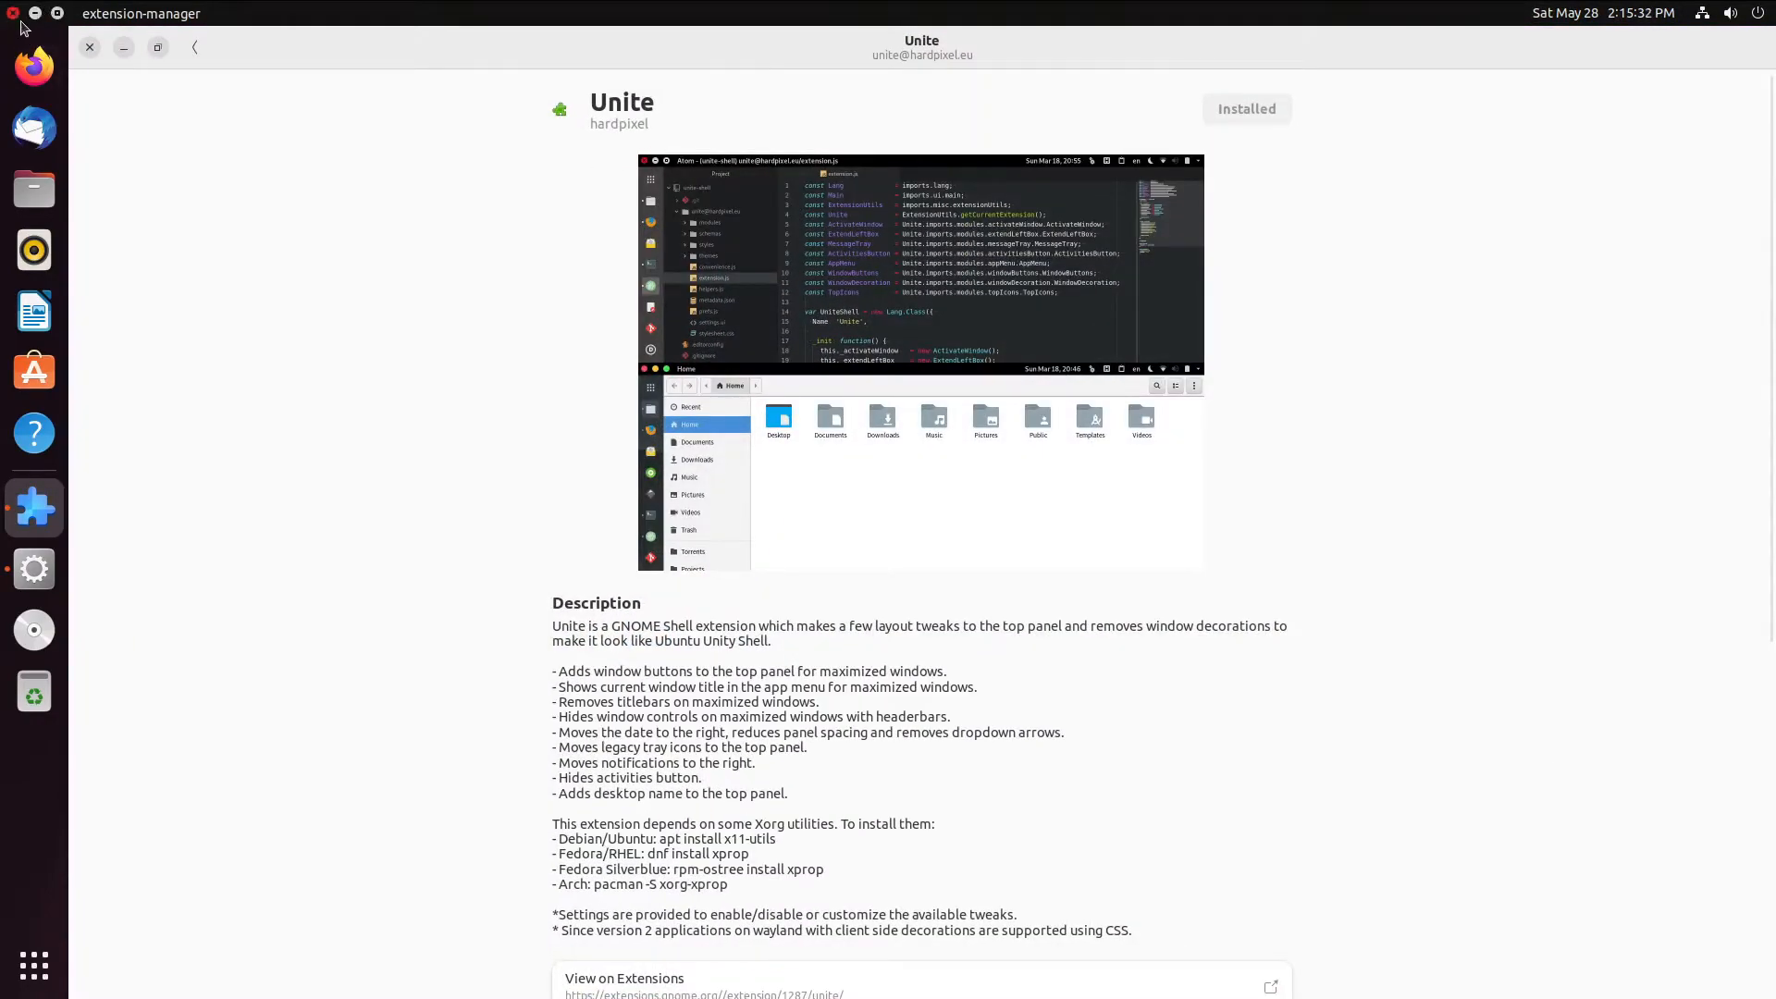
{"action": "left_click_drag", "start_coordinate": [336, 8], "coordinate": [511, 175]}
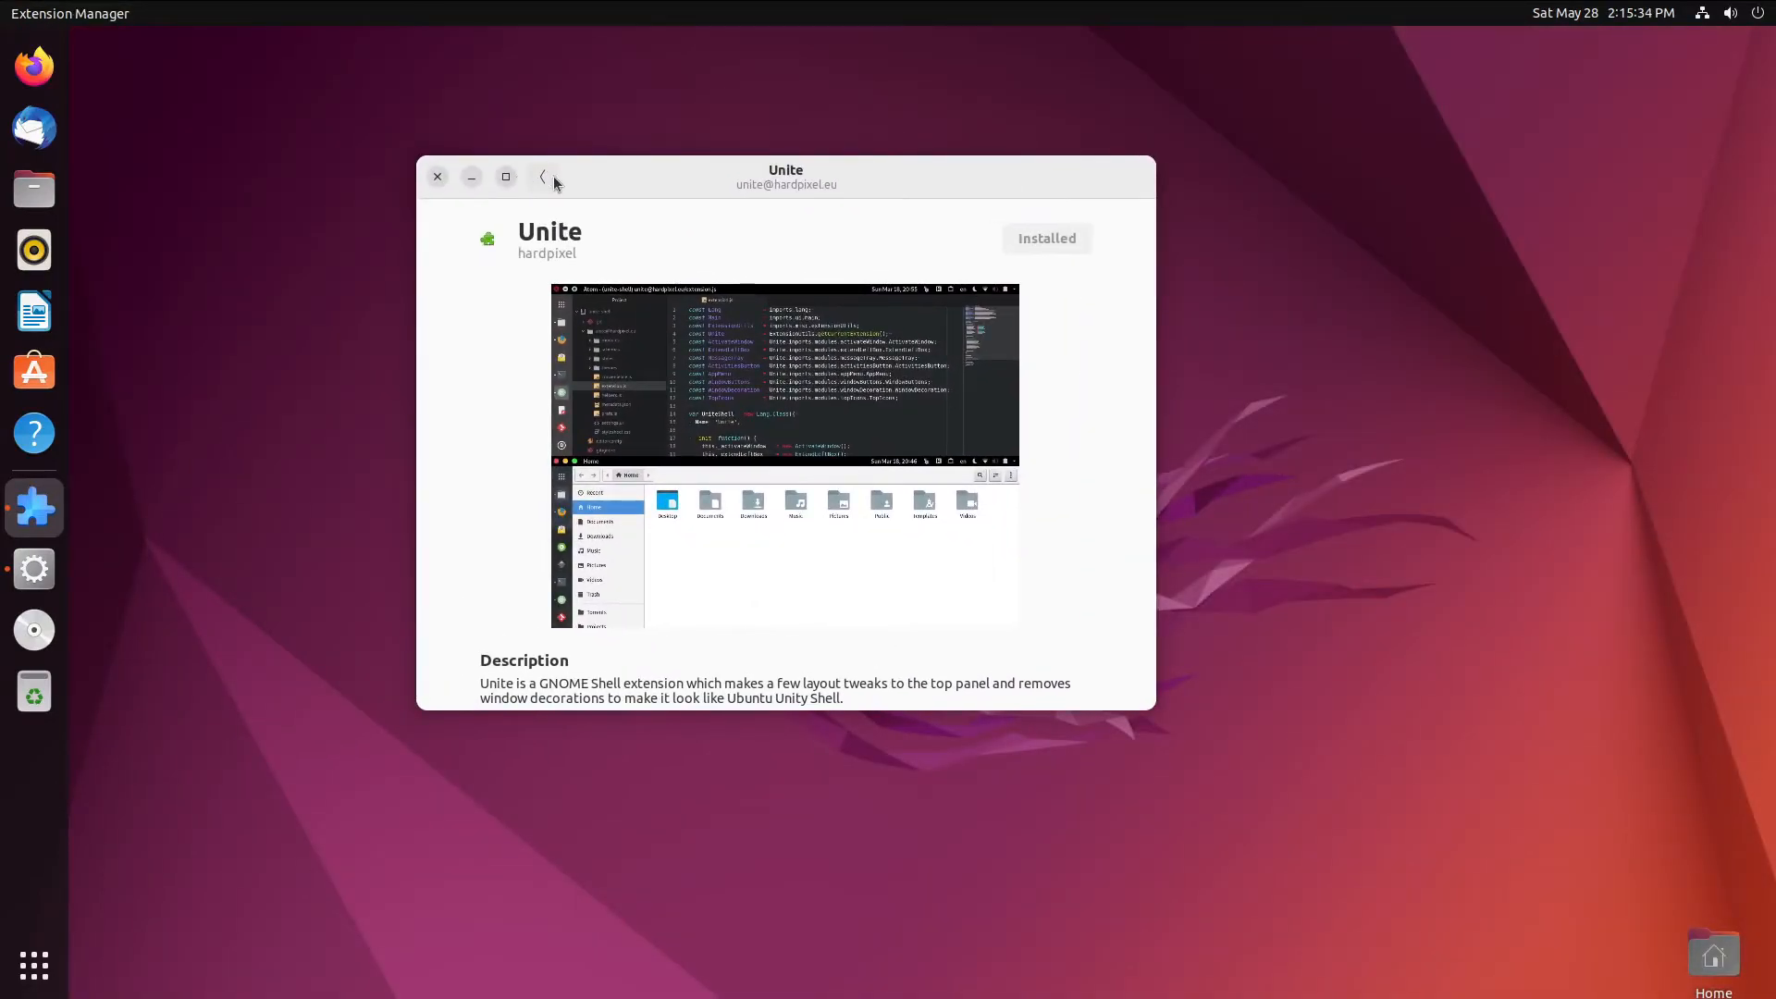
{"action": "left_click", "coordinate": [557, 176]}
- Search 'blur my shell' and install the Blur my Shell extension
{"action": "left_click", "coordinate": [756, 356]}
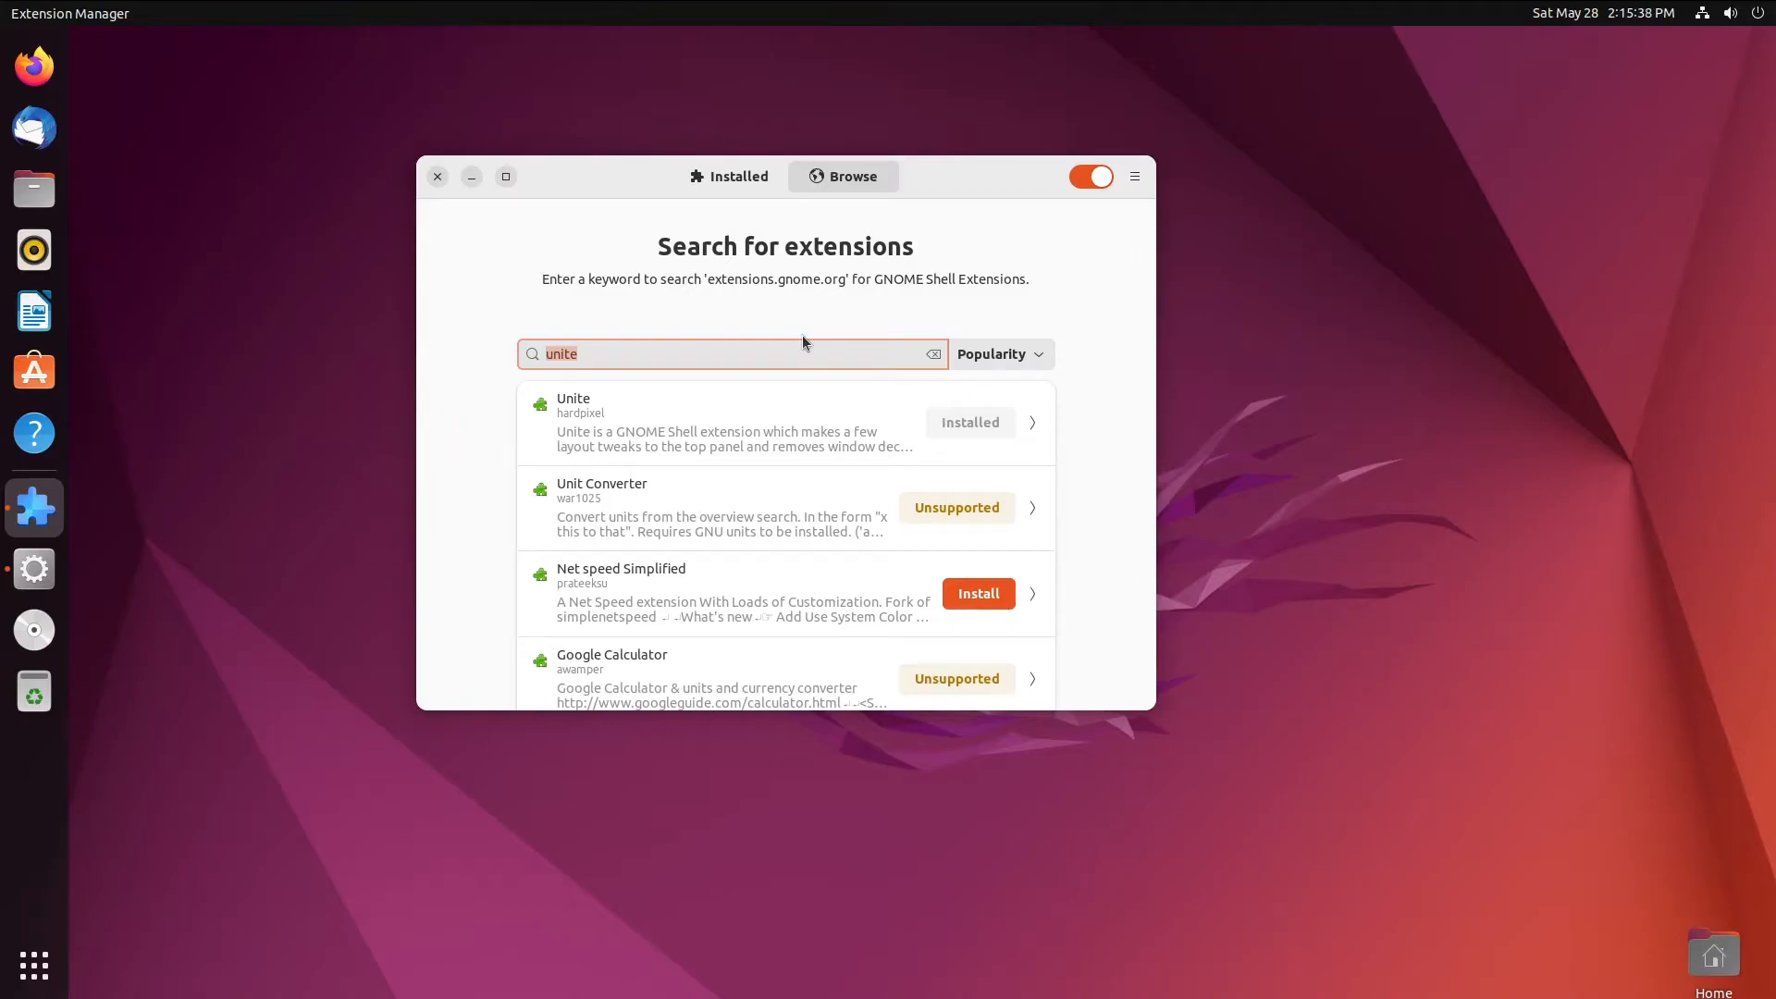
{"action": "type", "text": "blur my"}
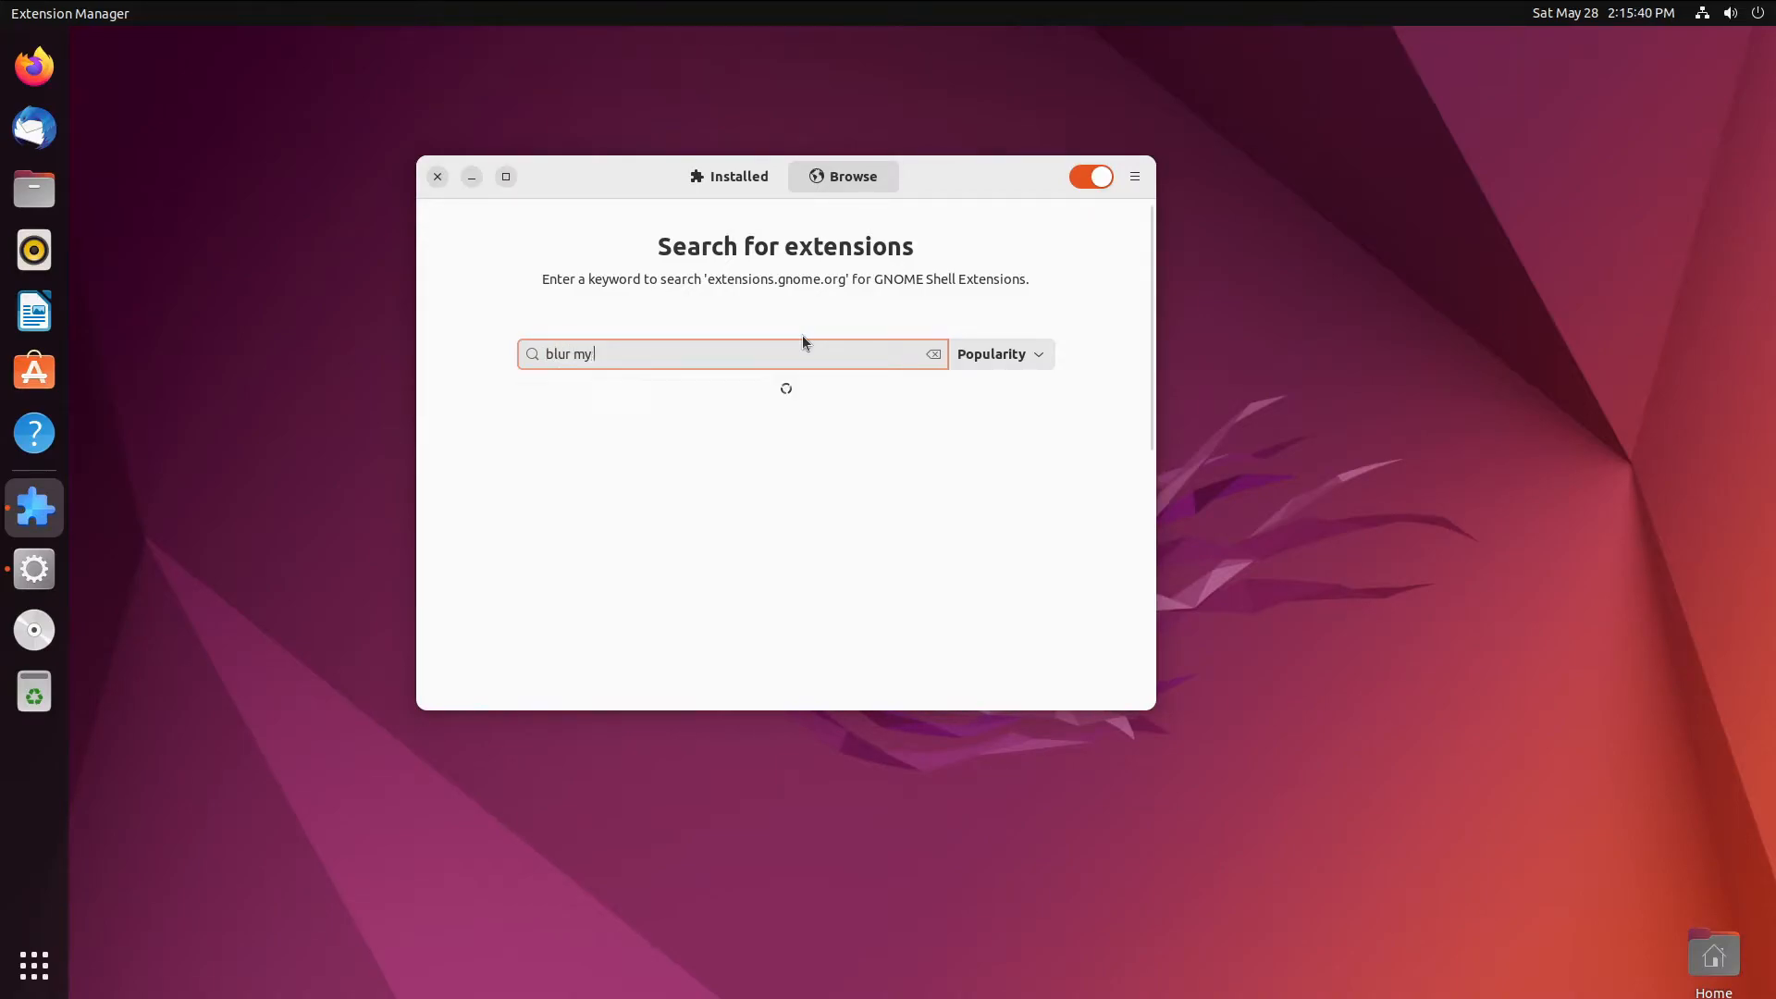
{"action": "type", "text": " shell"}
{"action": "left_click", "coordinate": [978, 422]}
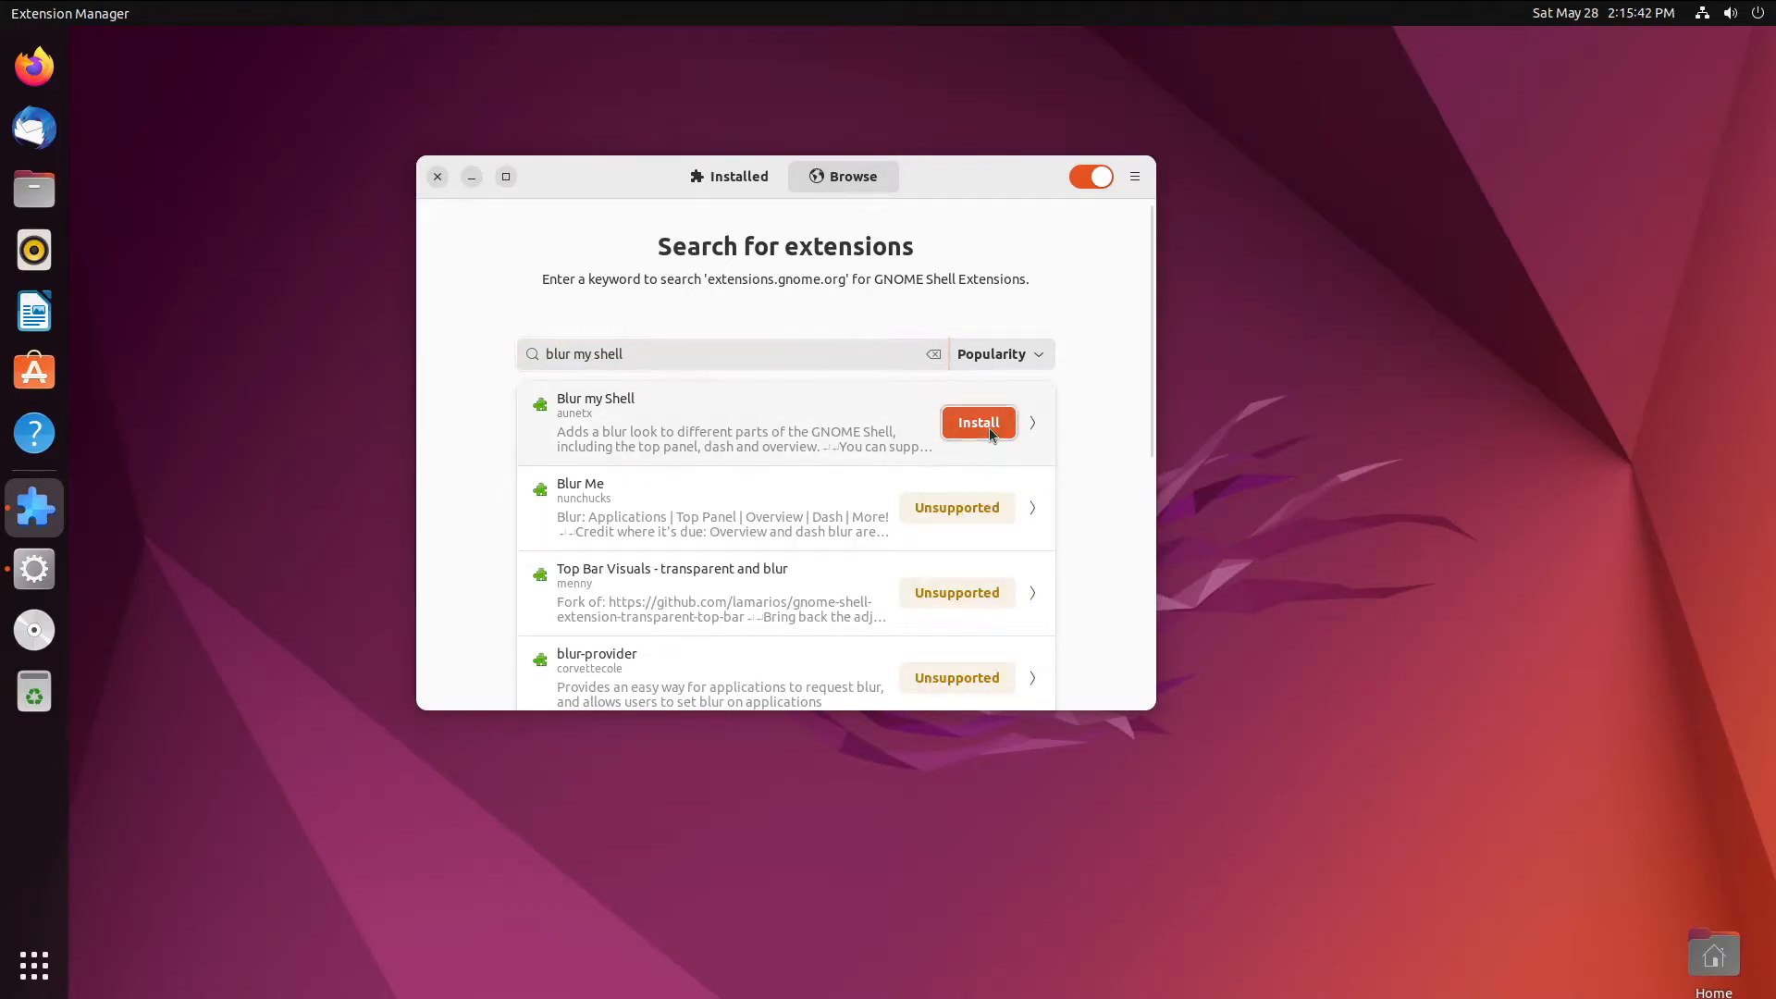
{"action": "left_click", "coordinate": [989, 576]}
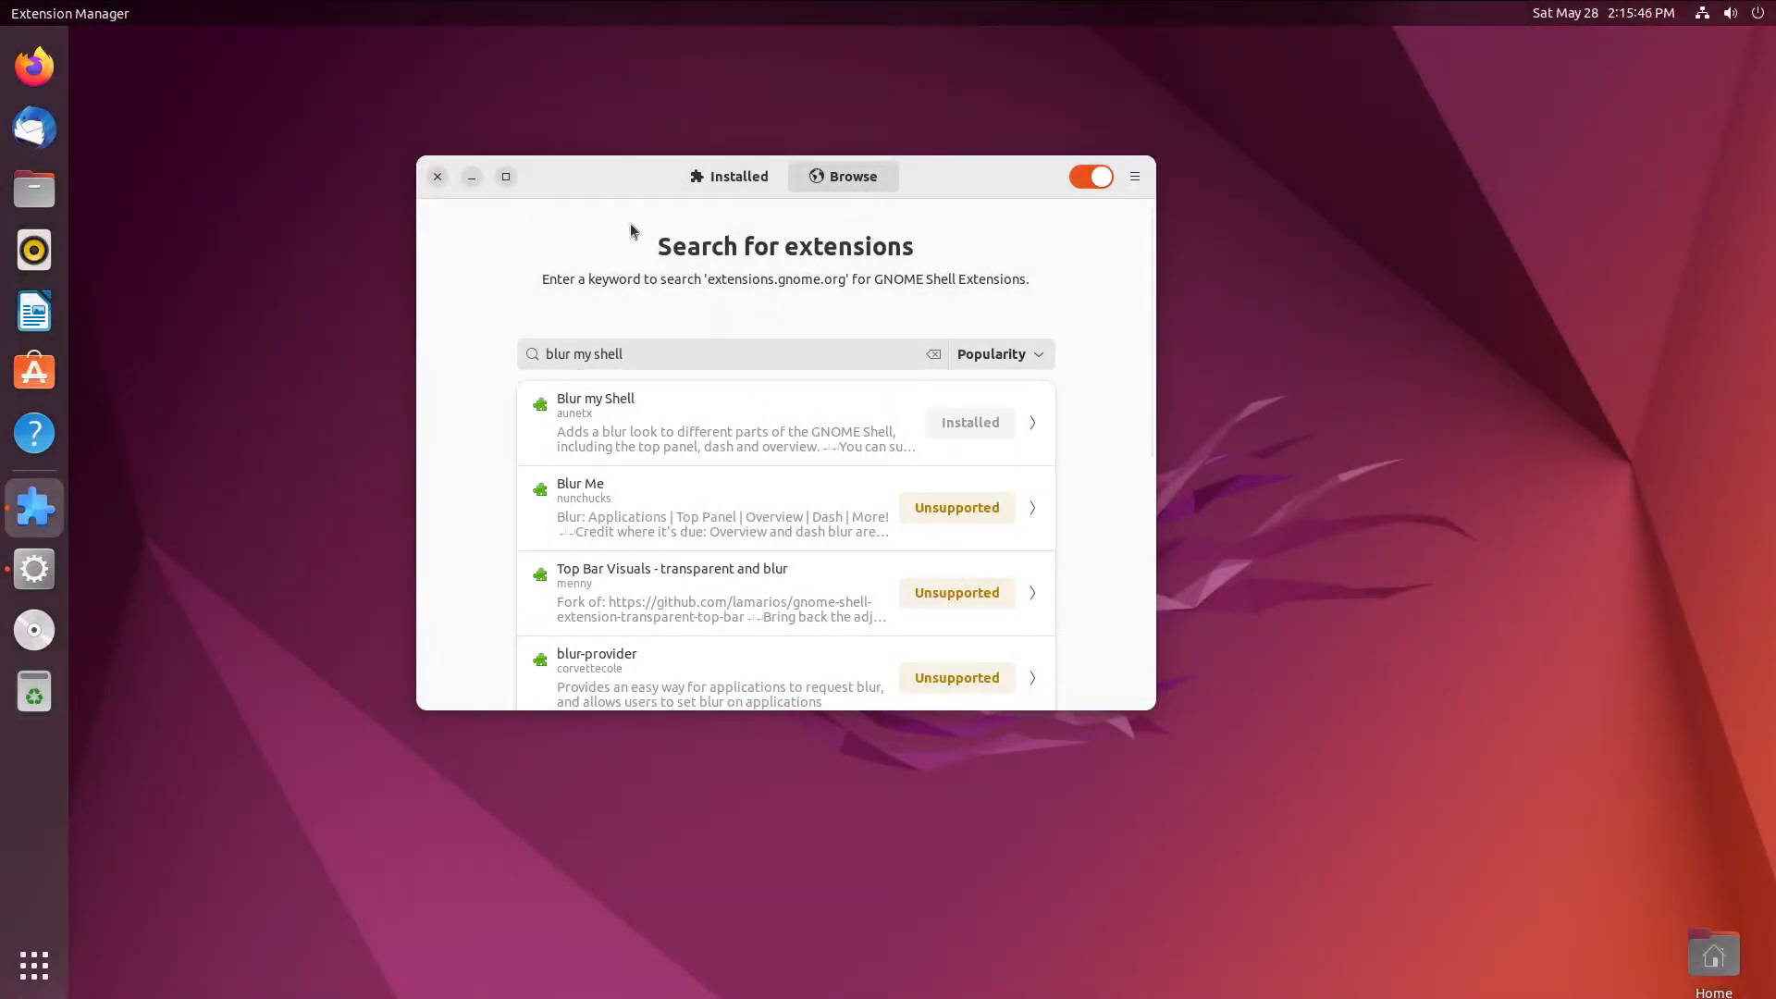
- Reposition the Extension Manager window and select the search text
{"action": "left_click_drag", "start_coordinate": [573, 175], "coordinate": [748, 223]}
{"action": "double_click", "coordinate": [820, 406]}
{"action": "triple_click", "coordinate": [820, 405]}
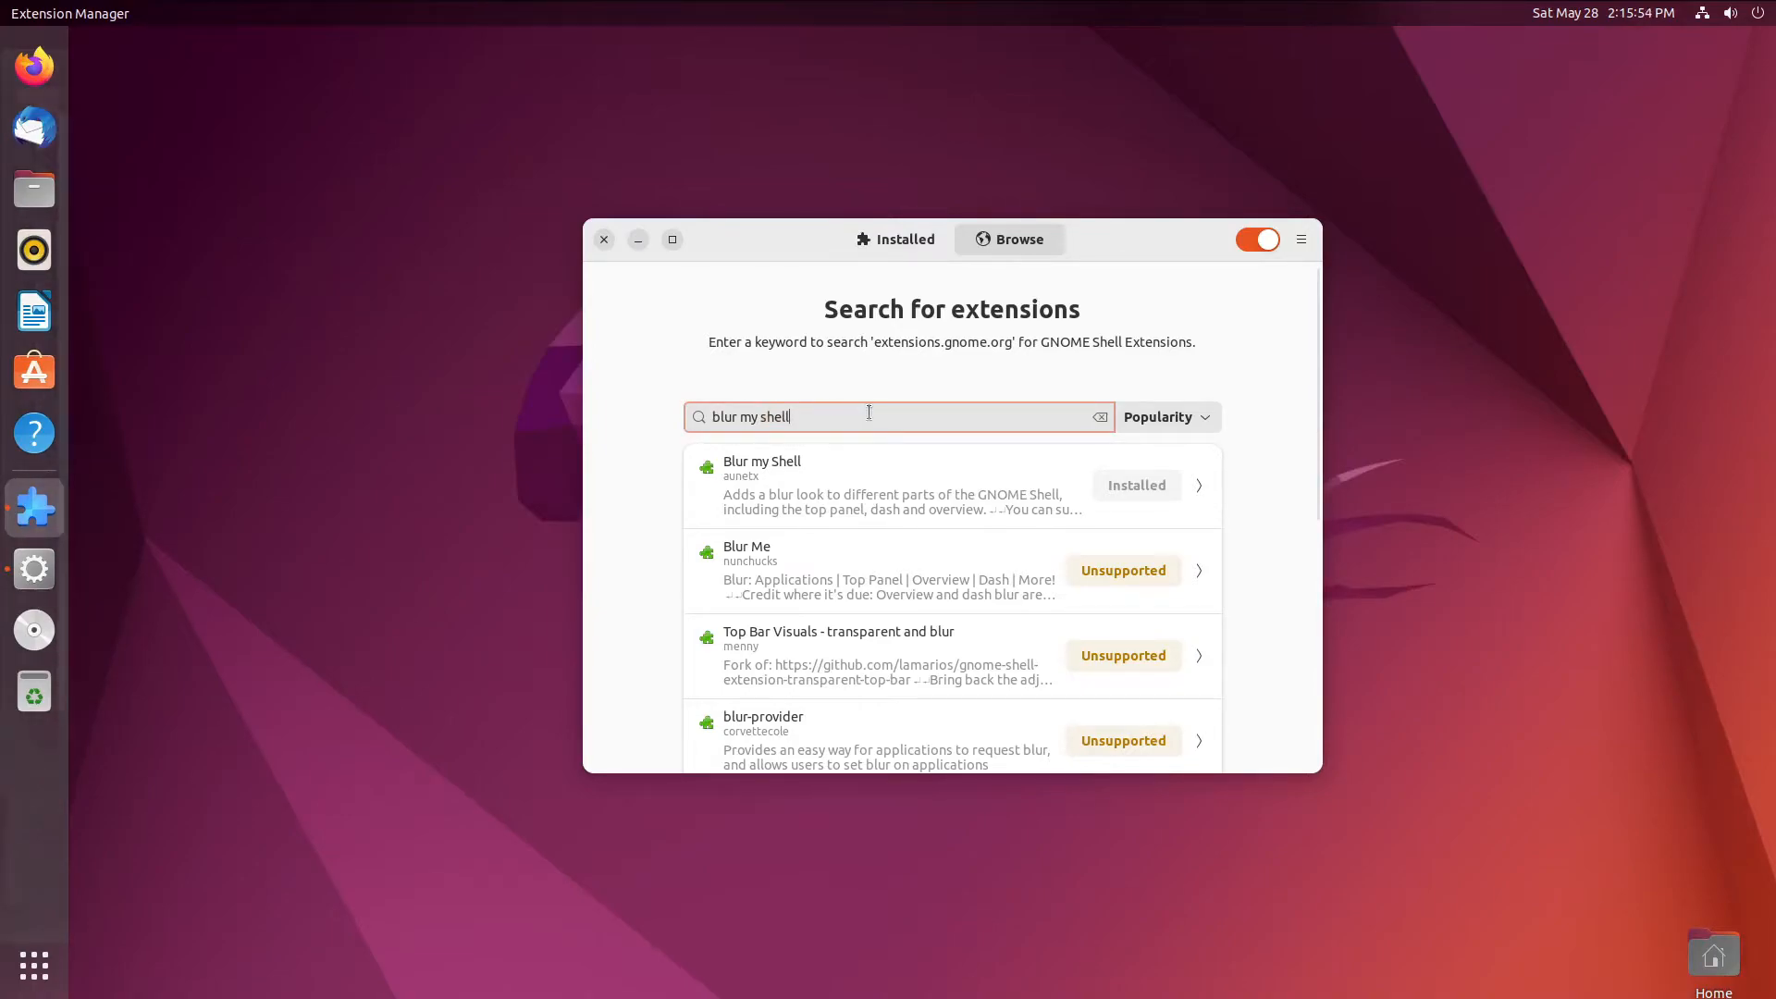
{"action": "left_click", "coordinate": [88, 13]}
{"action": "left_click", "coordinate": [309, 190]}
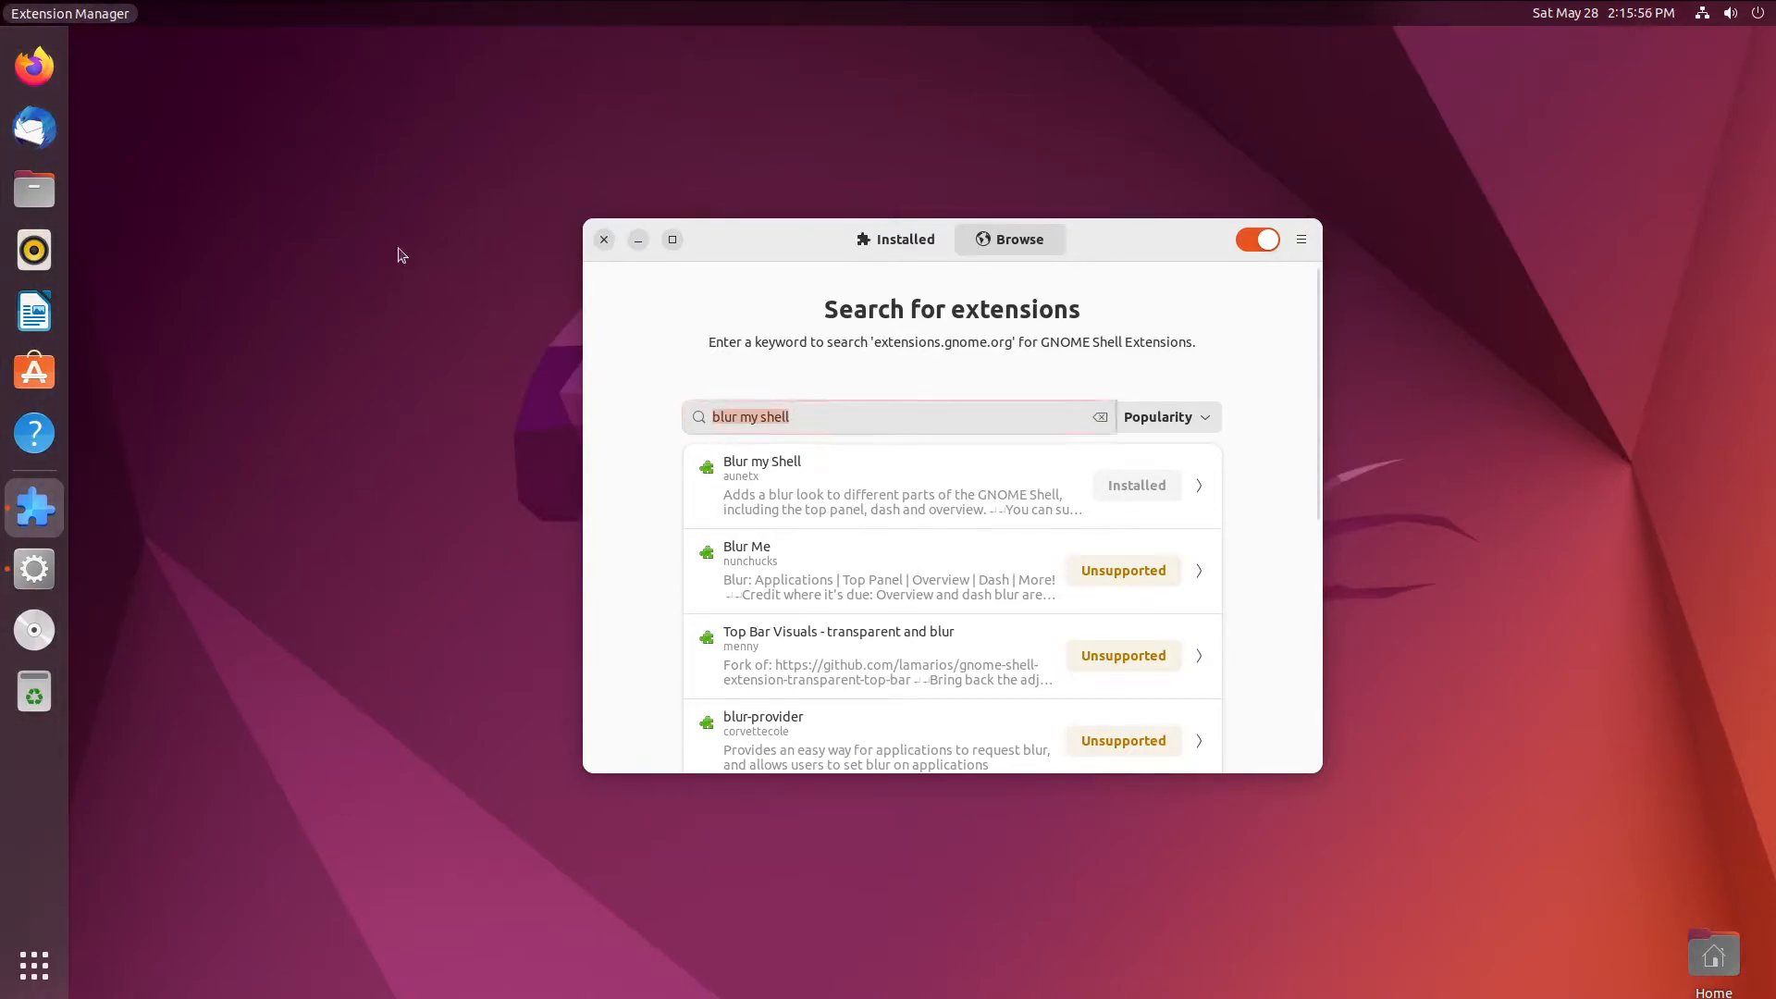
{"action": "left_click", "coordinate": [35, 964]}
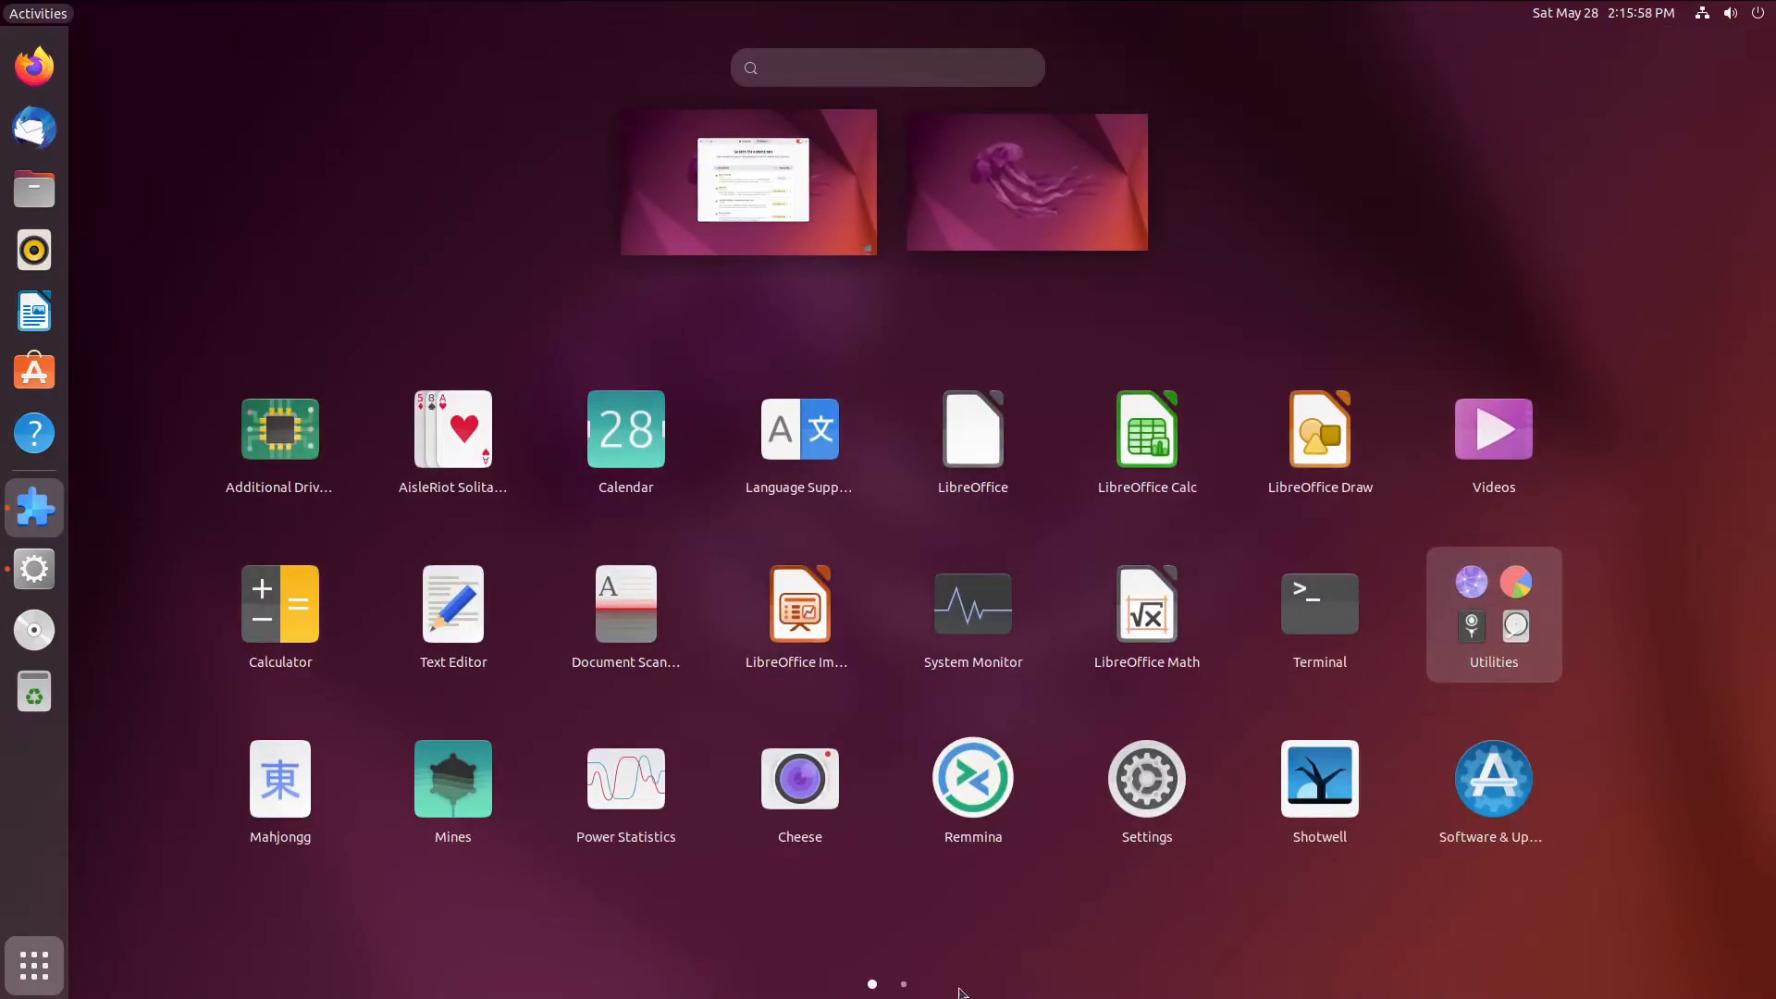
{"action": "left_click", "coordinate": [797, 174]}
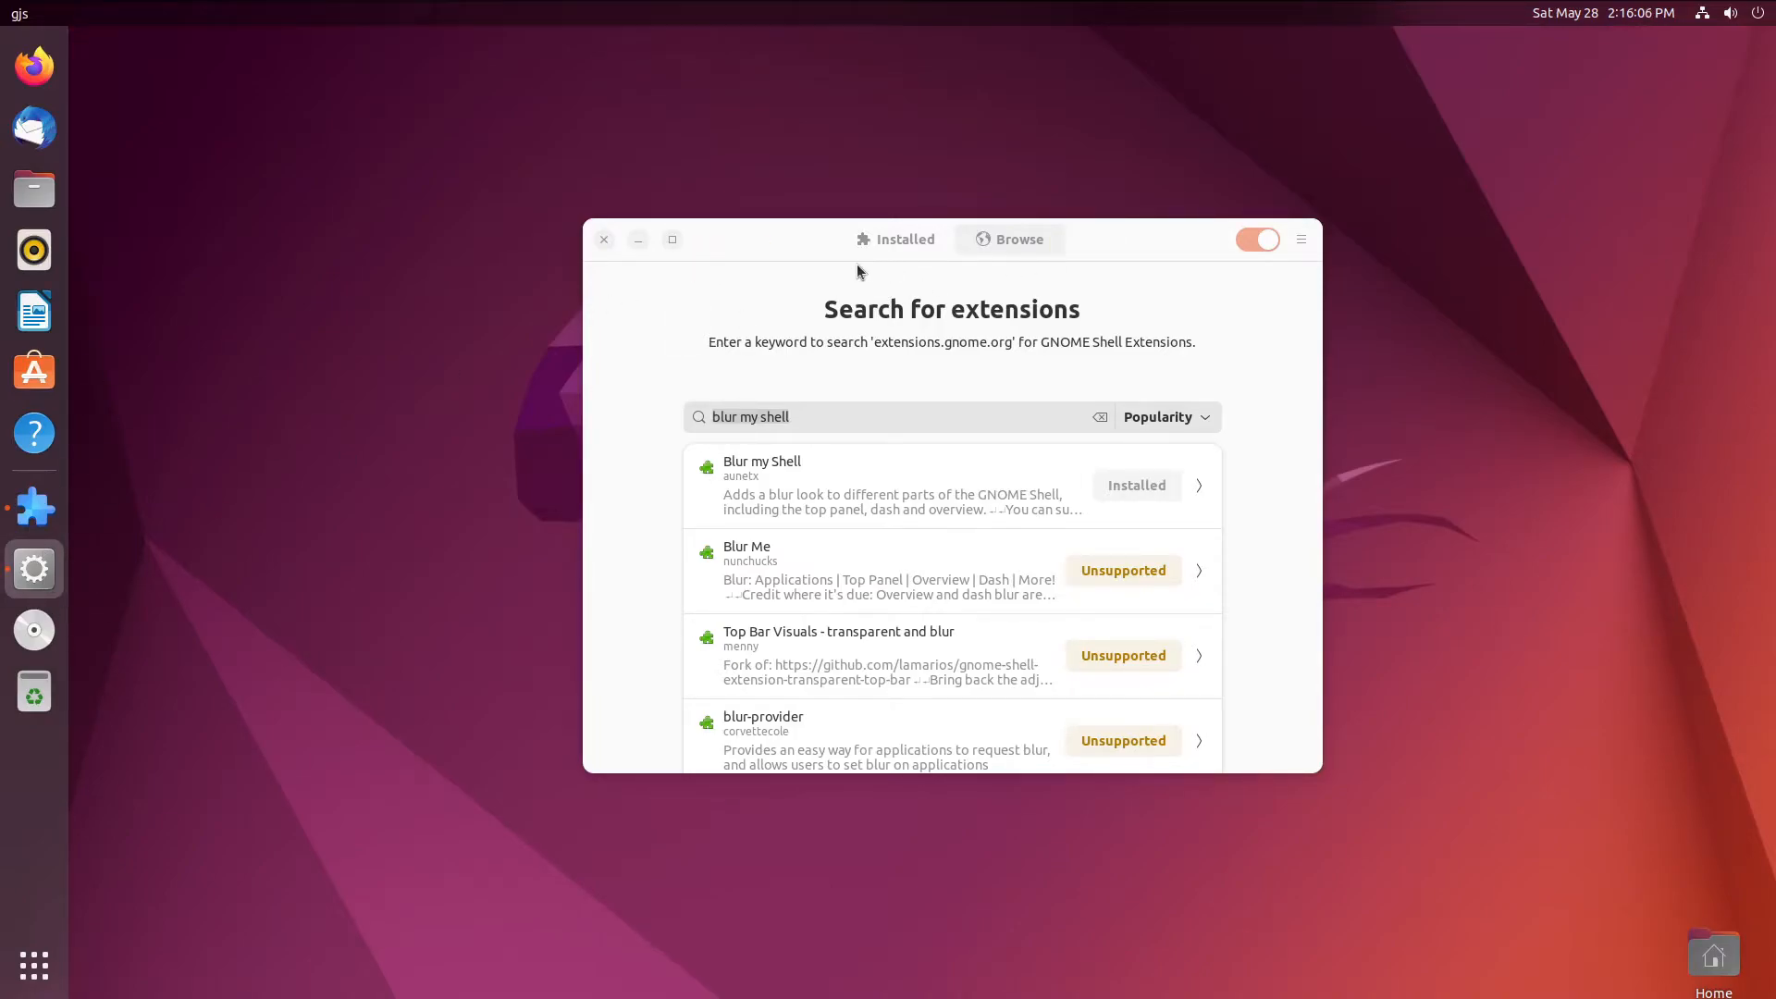
{"action": "left_click", "coordinate": [41, 983]}
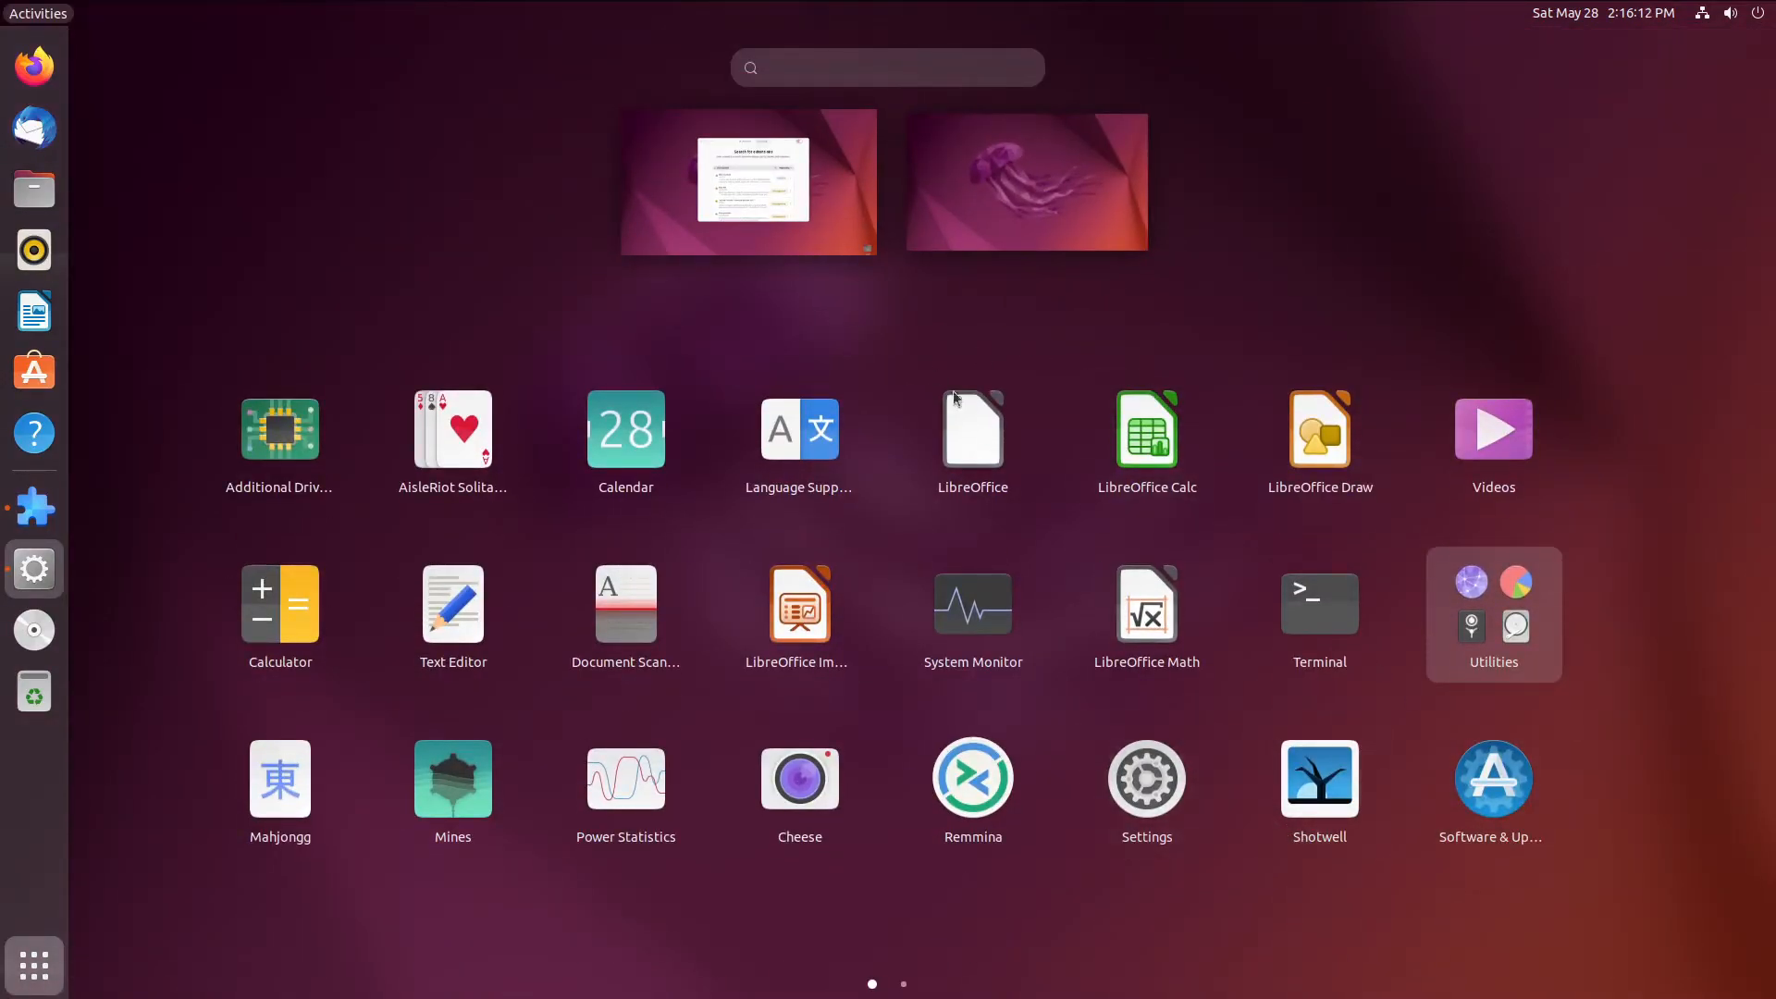
{"action": "left_click", "coordinate": [852, 232]}
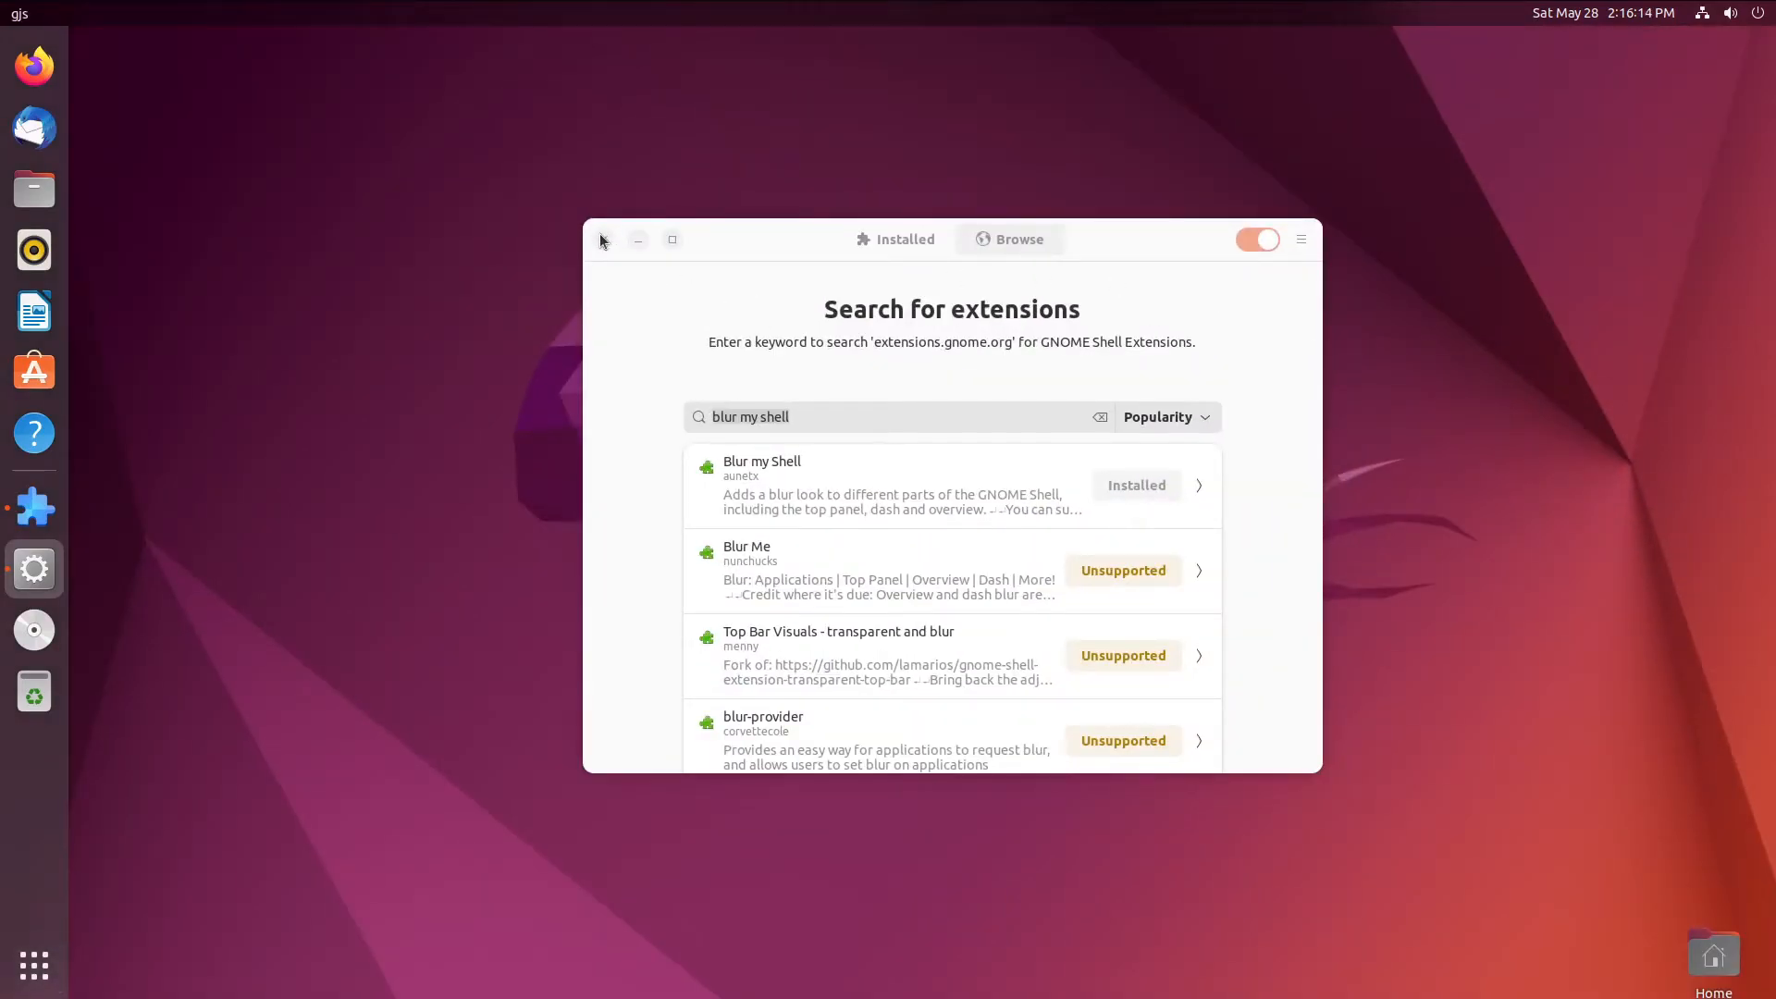
{"action": "left_click", "coordinate": [18, 12]}
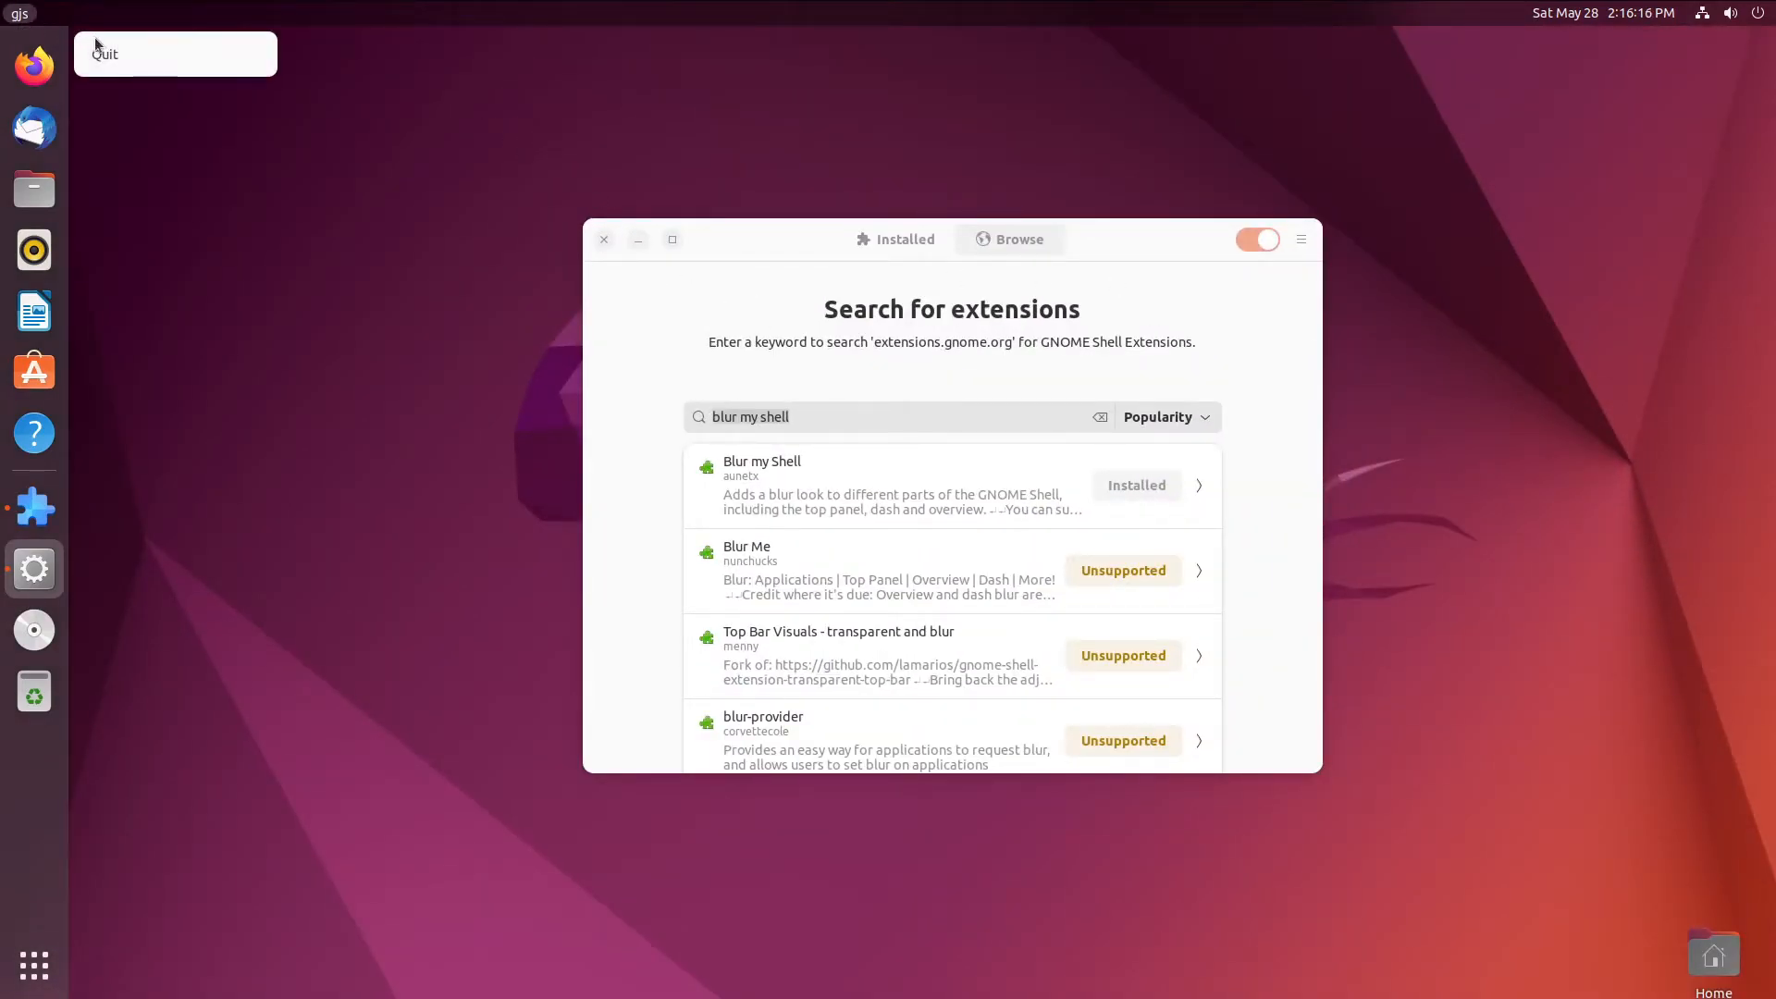
{"action": "left_click", "coordinate": [133, 55]}
{"action": "left_click", "coordinate": [17, 15]}
{"action": "left_click", "coordinate": [37, 567]}
{"action": "left_click", "coordinate": [35, 507]}
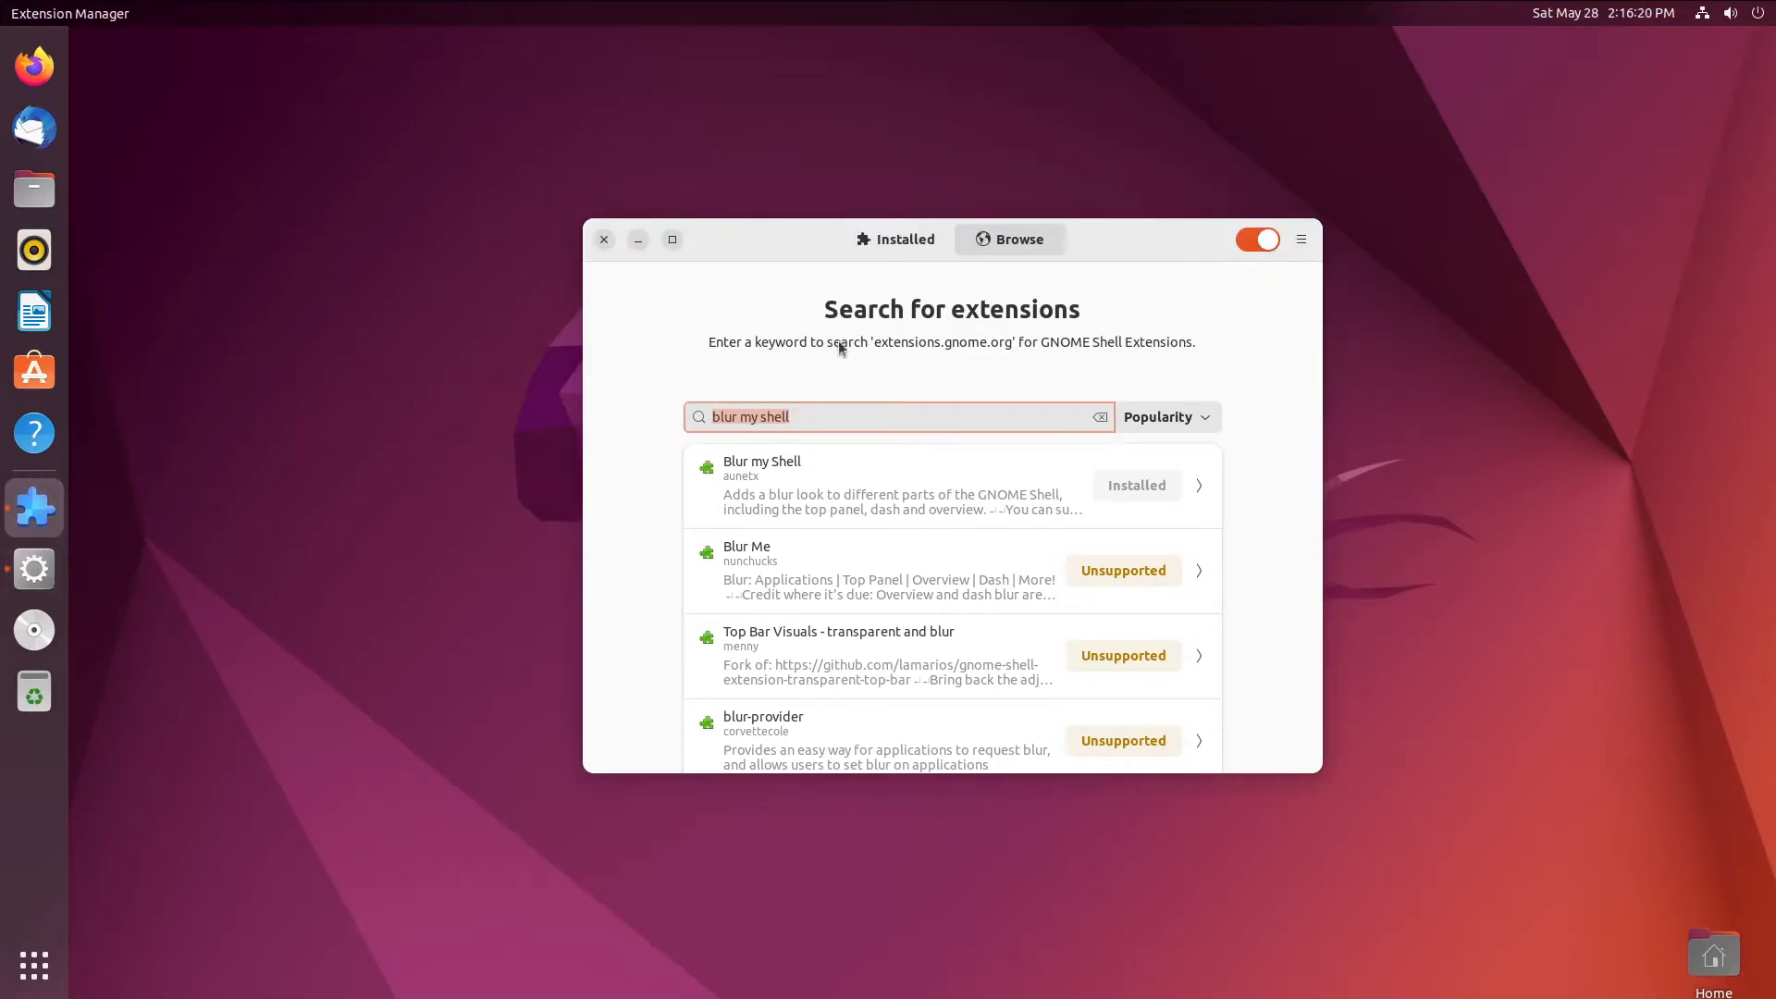
{"action": "left_click_drag", "start_coordinate": [766, 250], "coordinate": [586, 265]}
{"action": "right_click", "coordinate": [53, 574]}
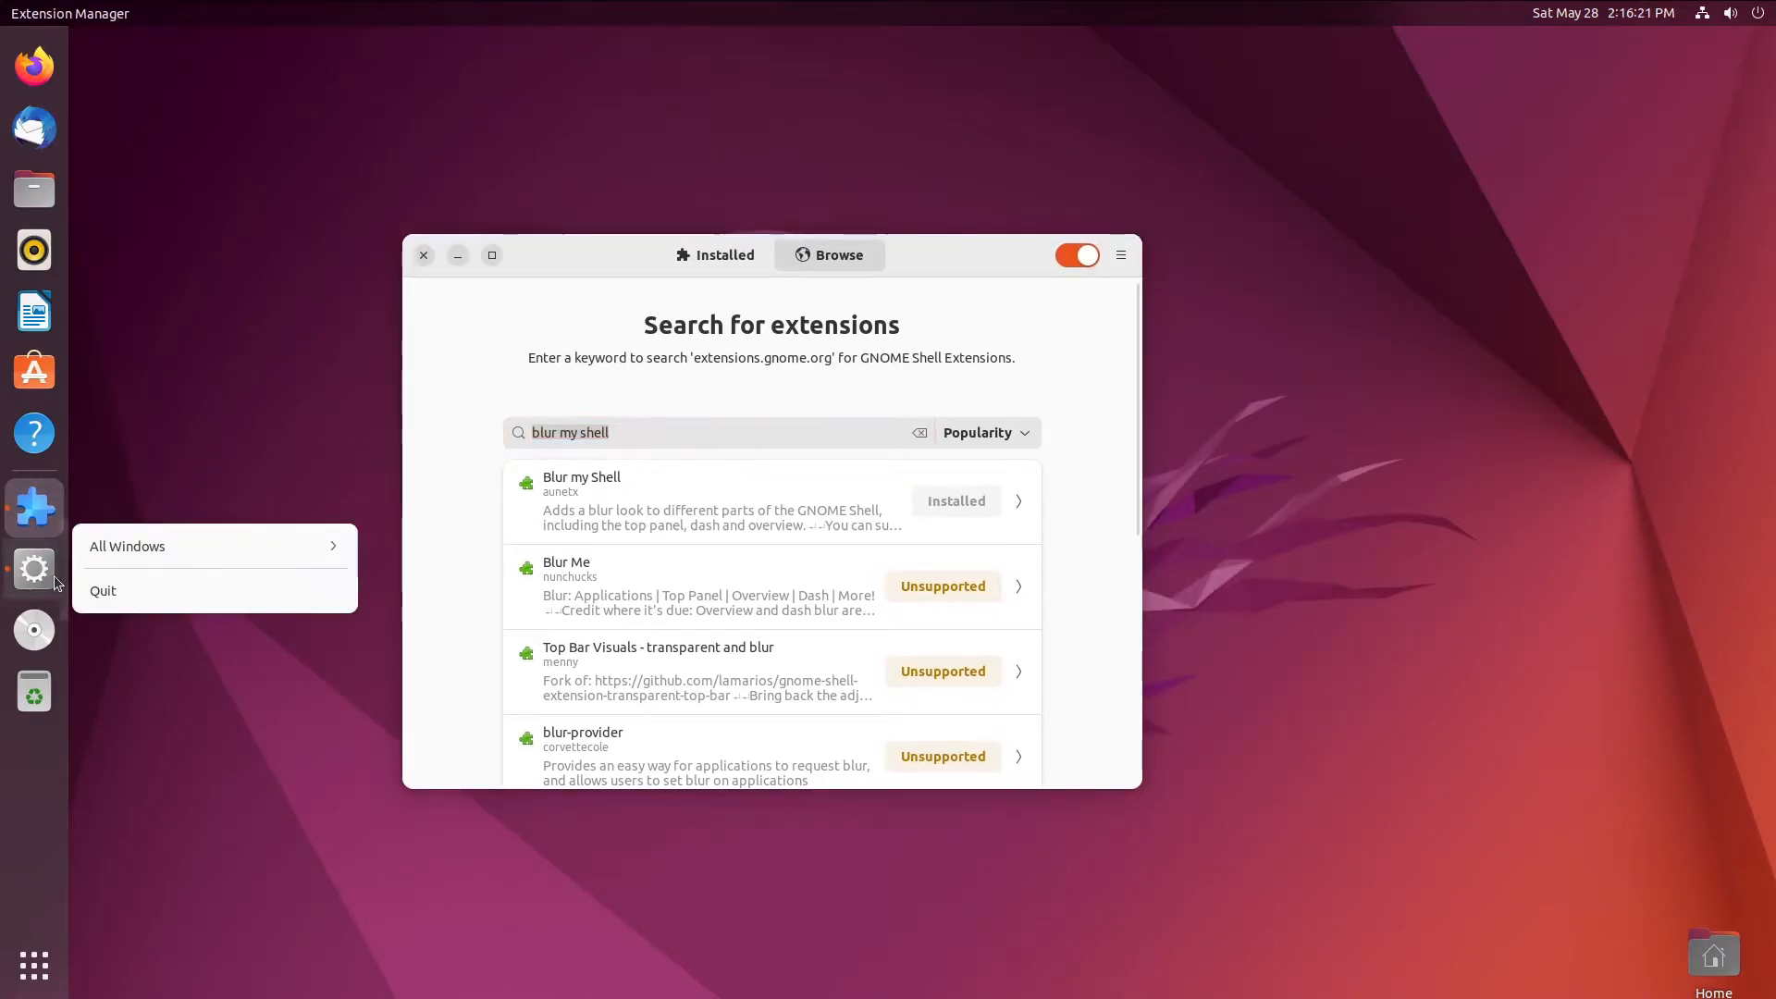
- Search 'caffeine', fixing the 'caffenie' typo, and install the Caffeine extension
{"action": "left_click", "coordinate": [121, 590]}
{"action": "left_click", "coordinate": [765, 432]}
{"action": "triple_click", "coordinate": [765, 432]}
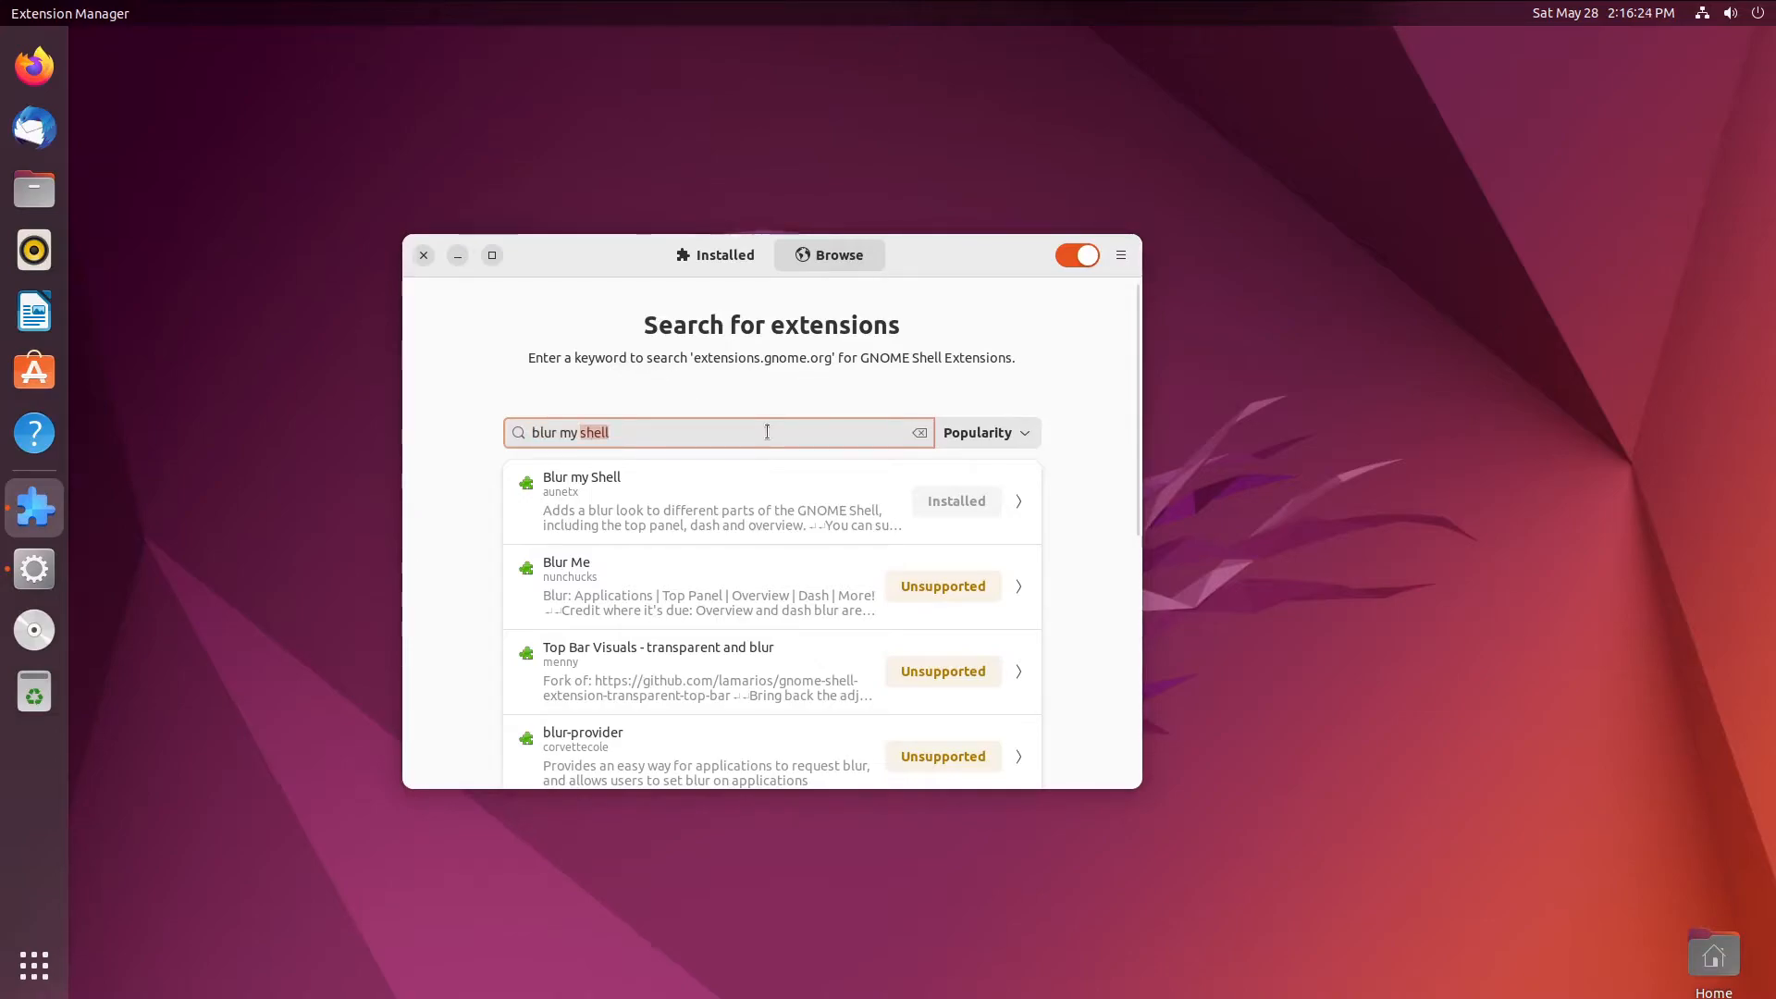
{"action": "type", "text": "caf"}
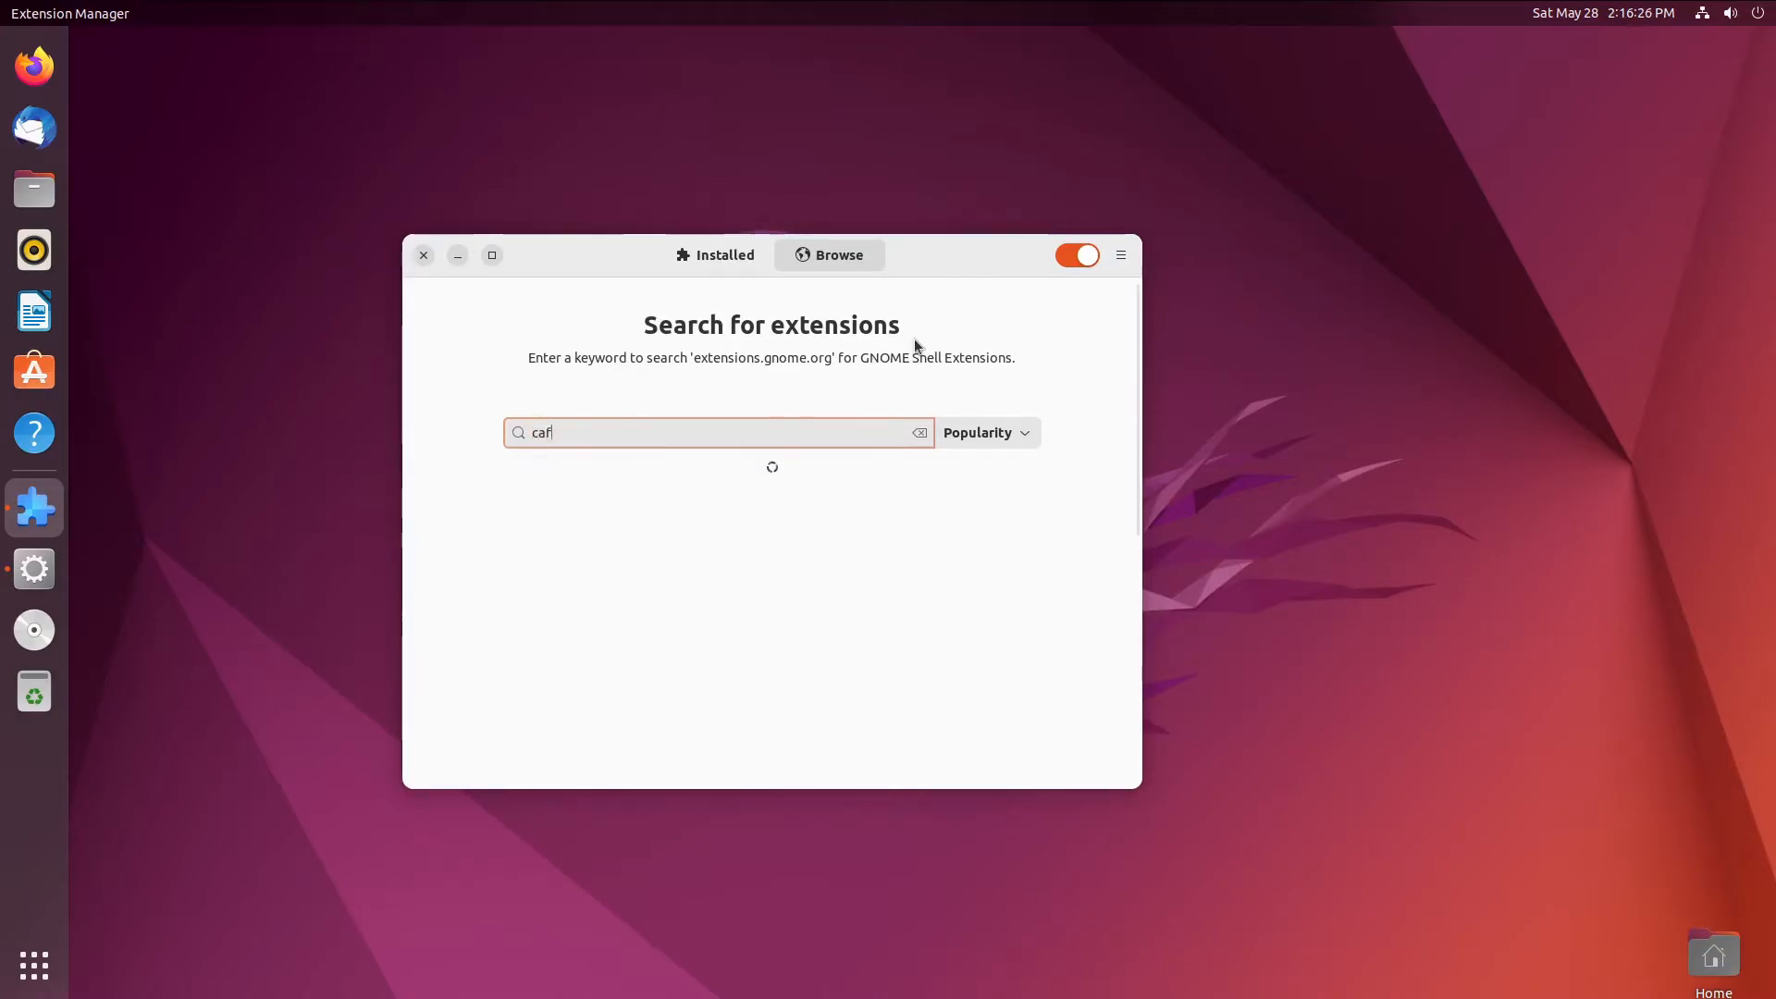
{"action": "type", "text": "fenie"}
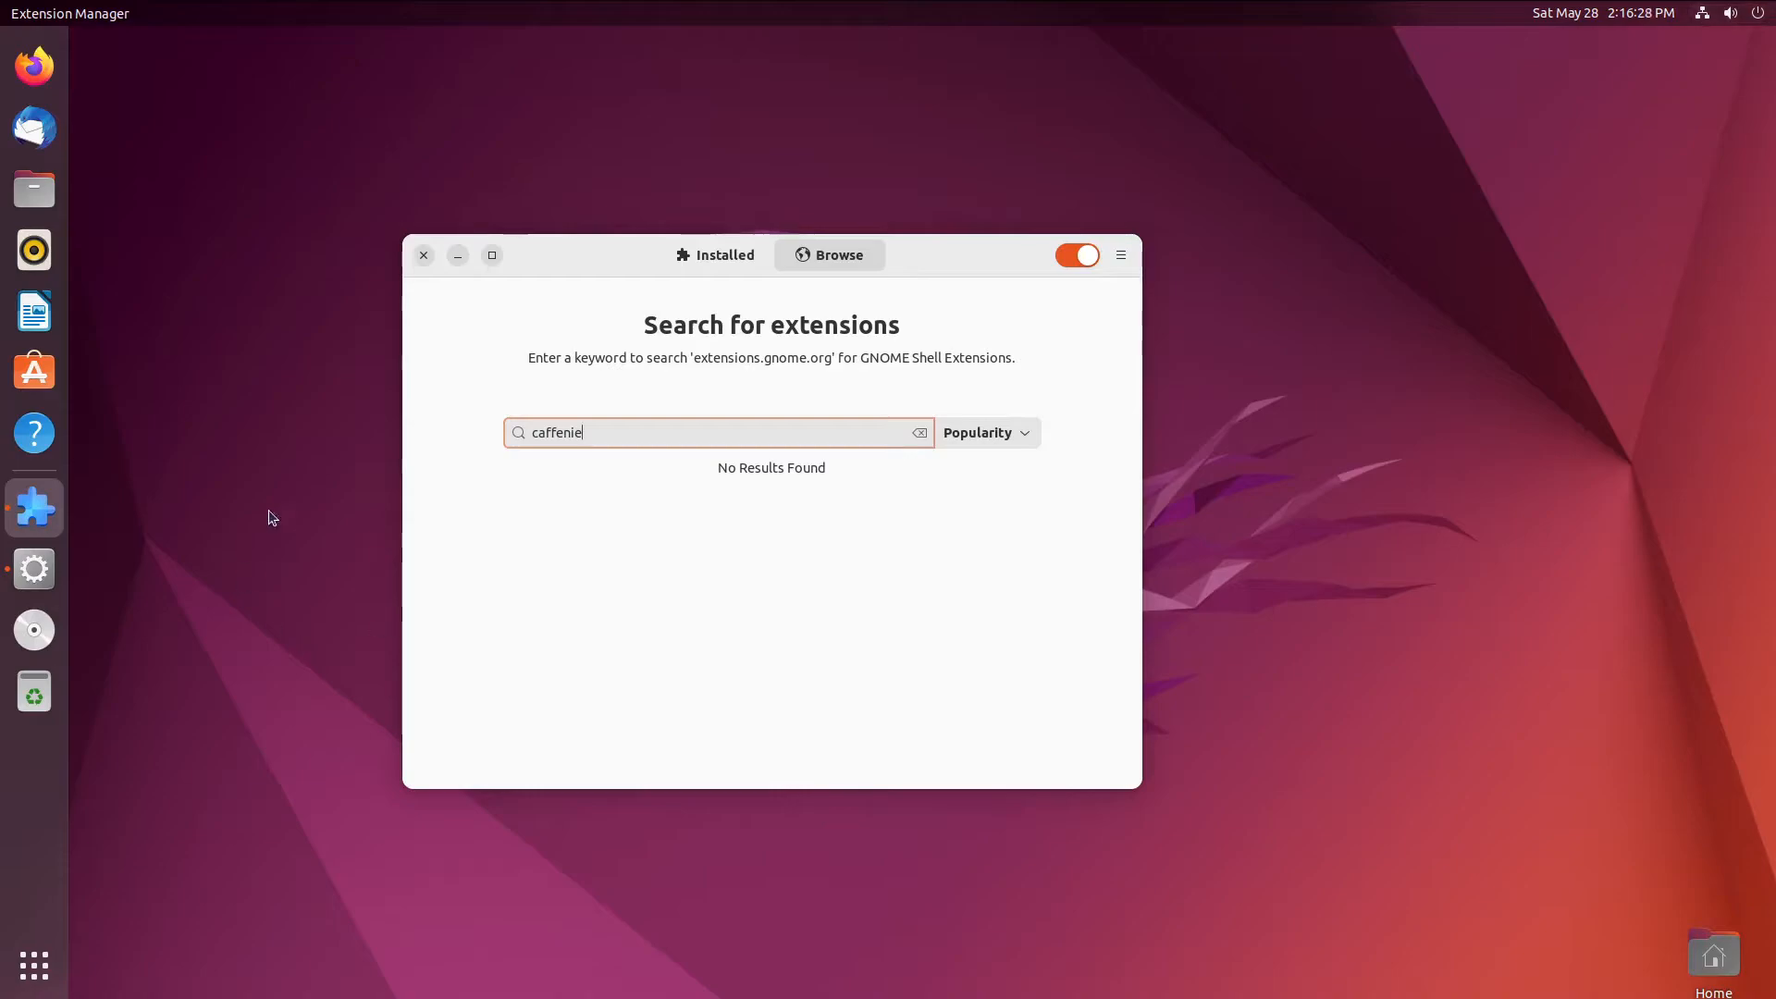
{"action": "key", "text": "ctrl+a"}
{"action": "type", "text": "caff"}
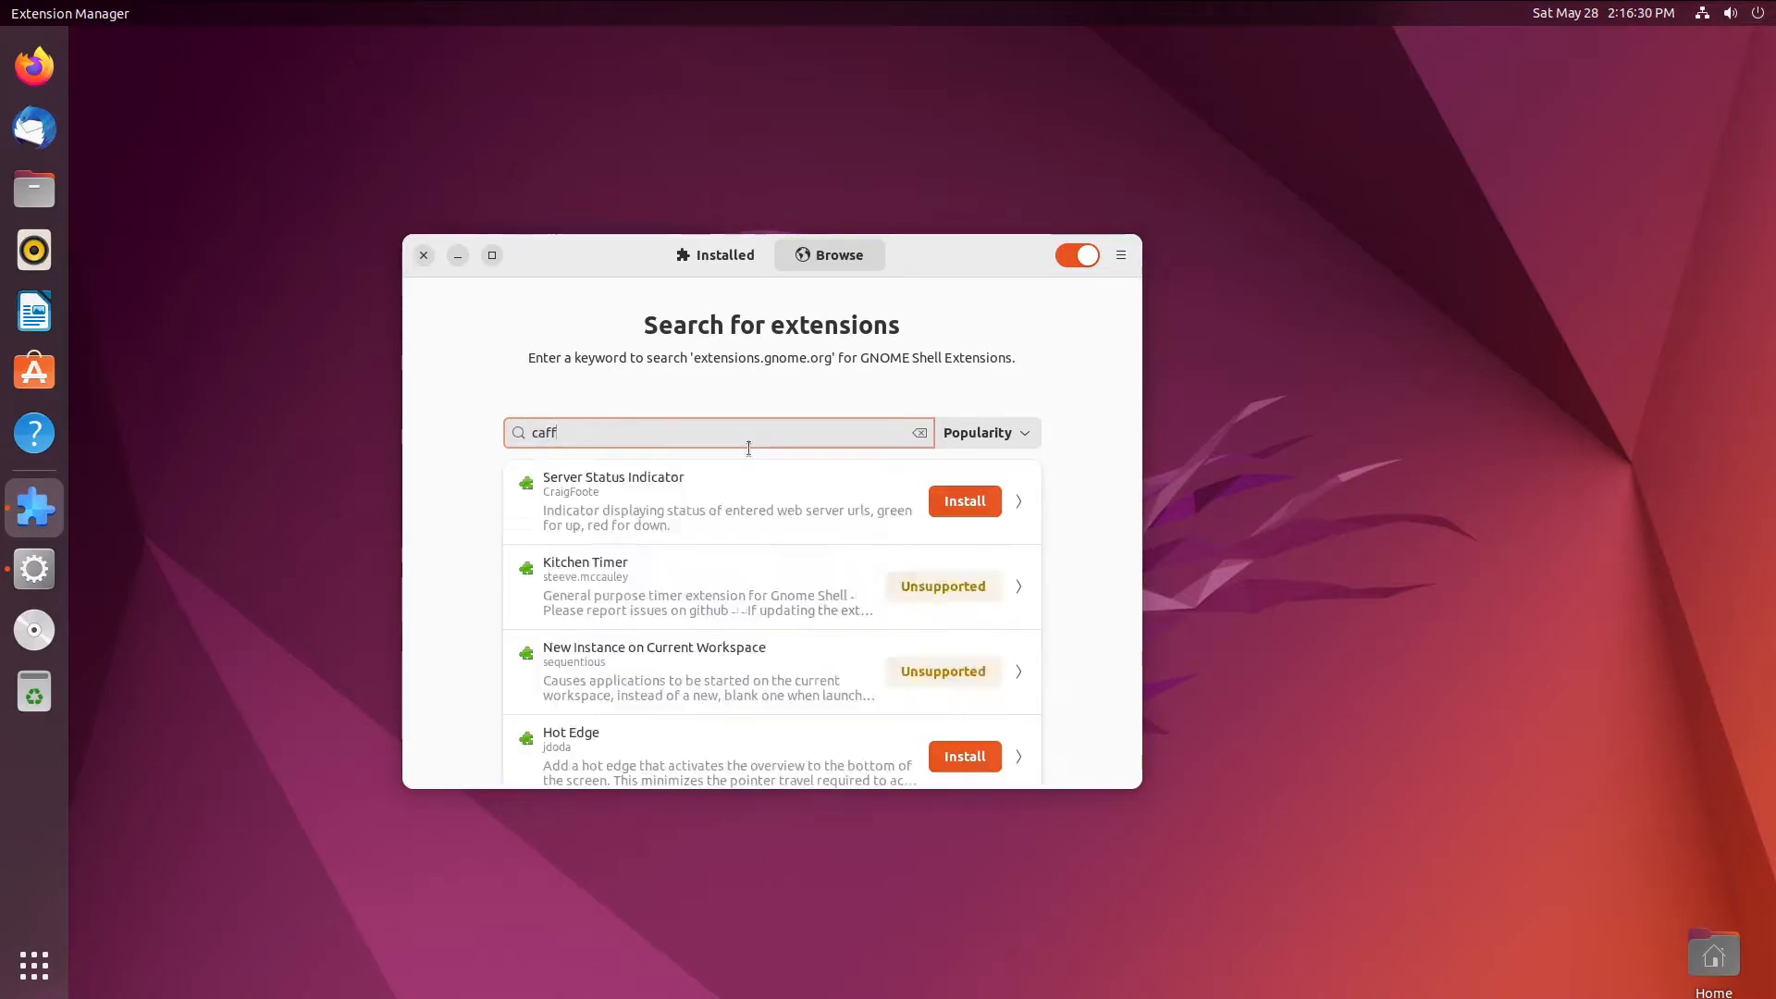
{"action": "type", "text": "eine"}
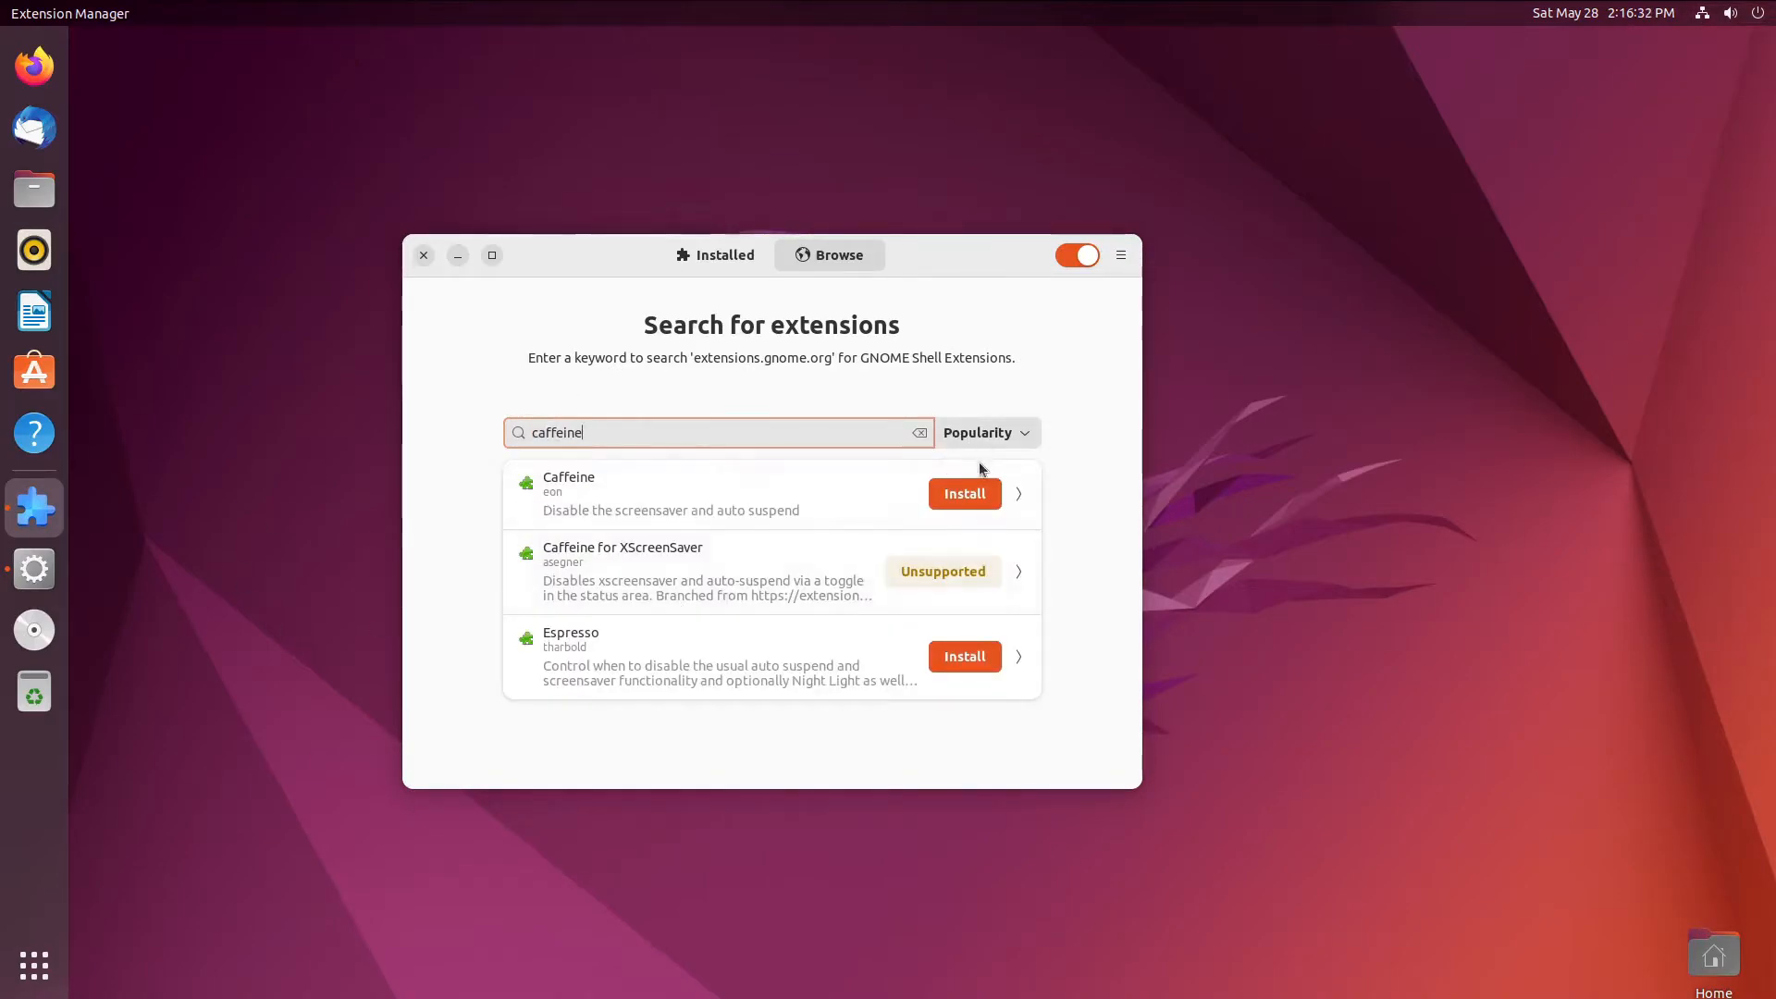
{"action": "left_click", "coordinate": [982, 472]}
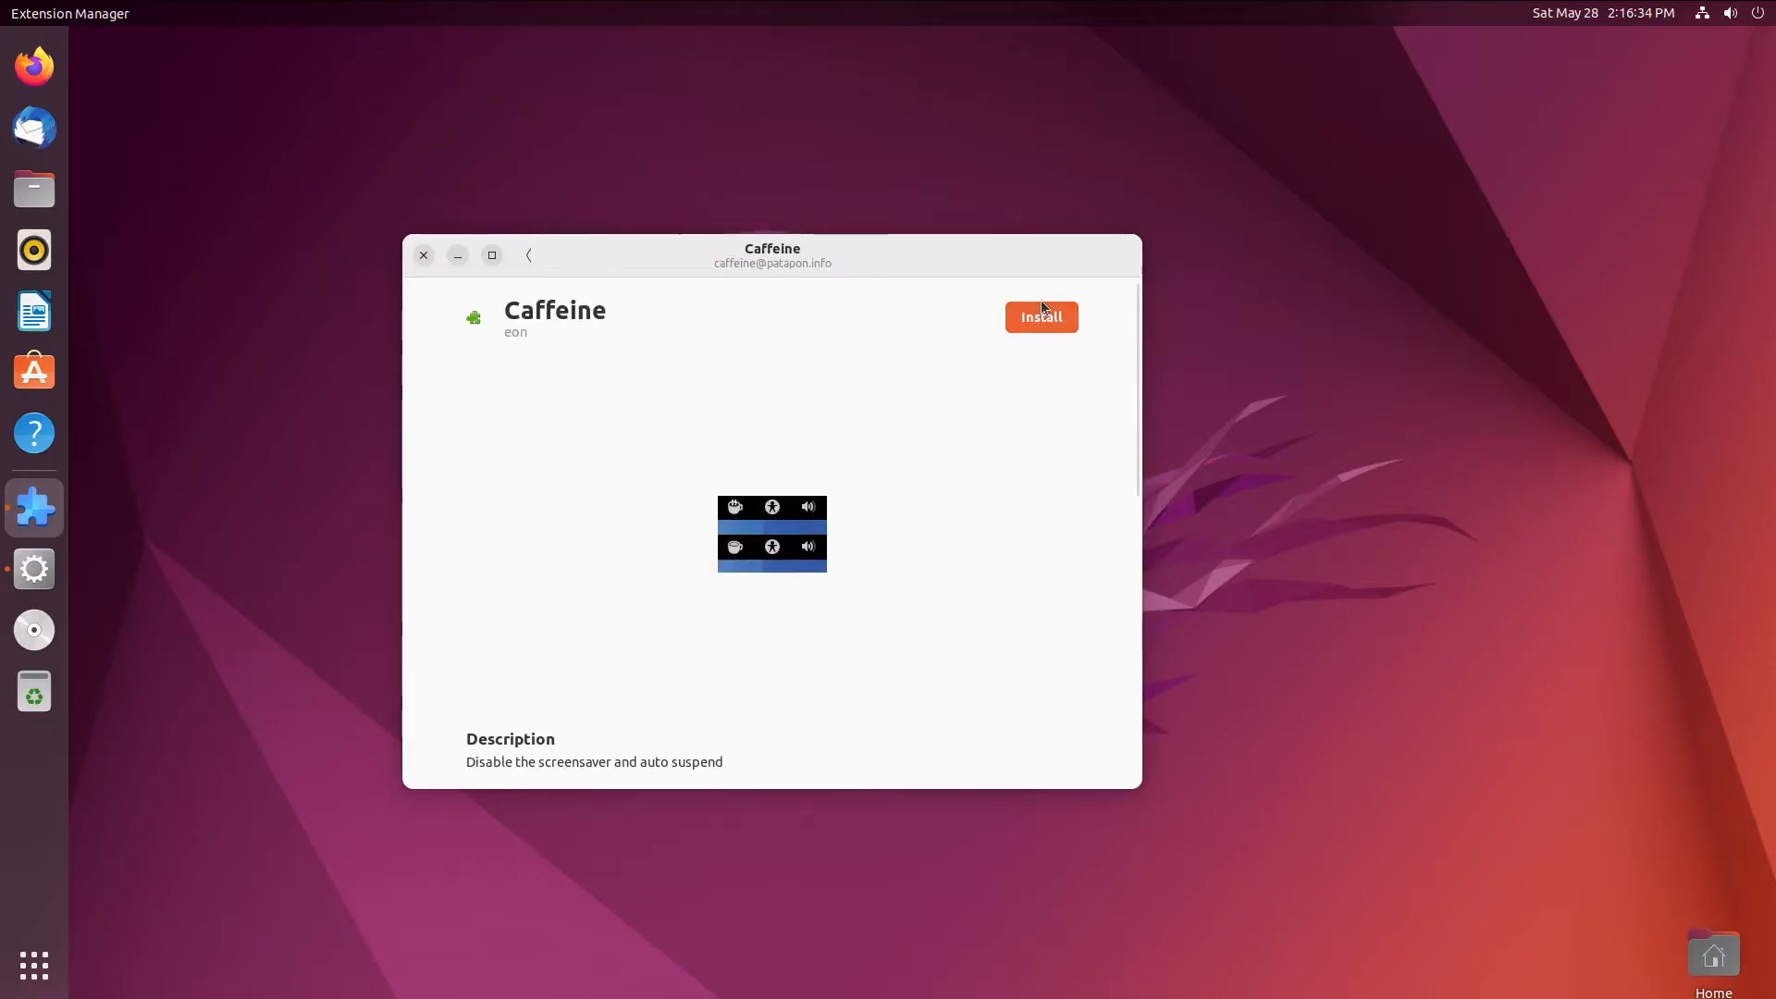
{"action": "left_click", "coordinate": [1048, 320]}
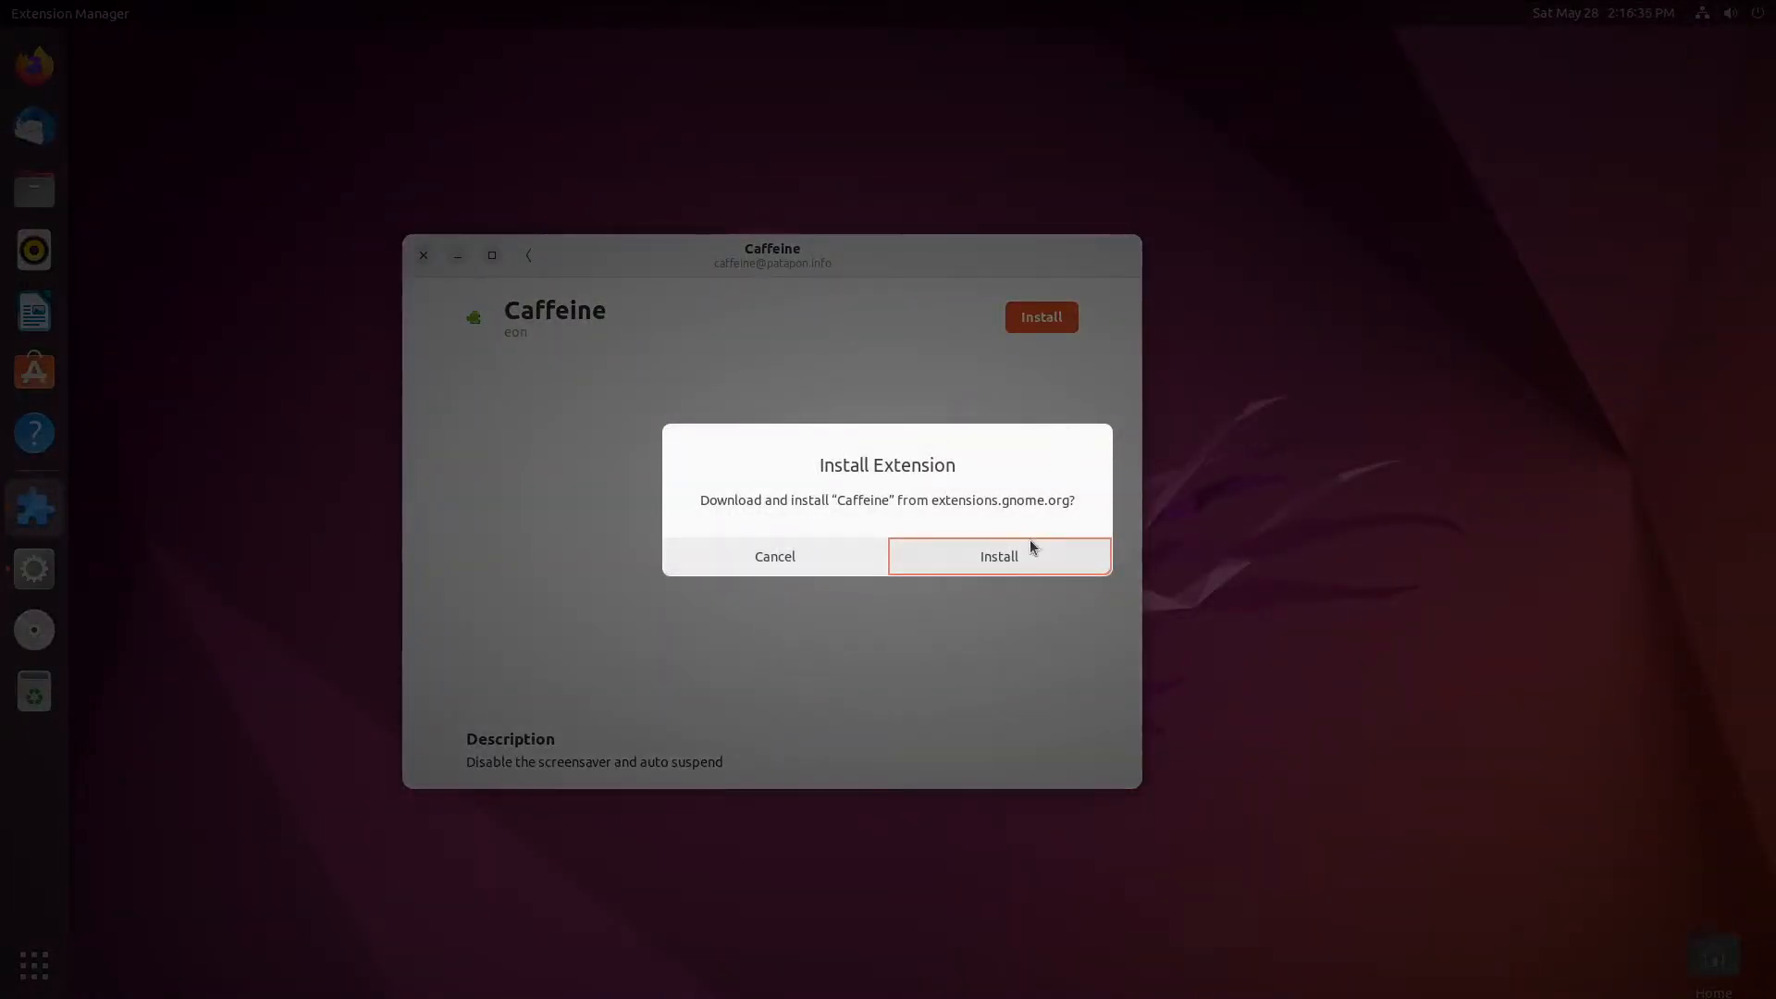
{"action": "left_click", "coordinate": [1029, 542]}
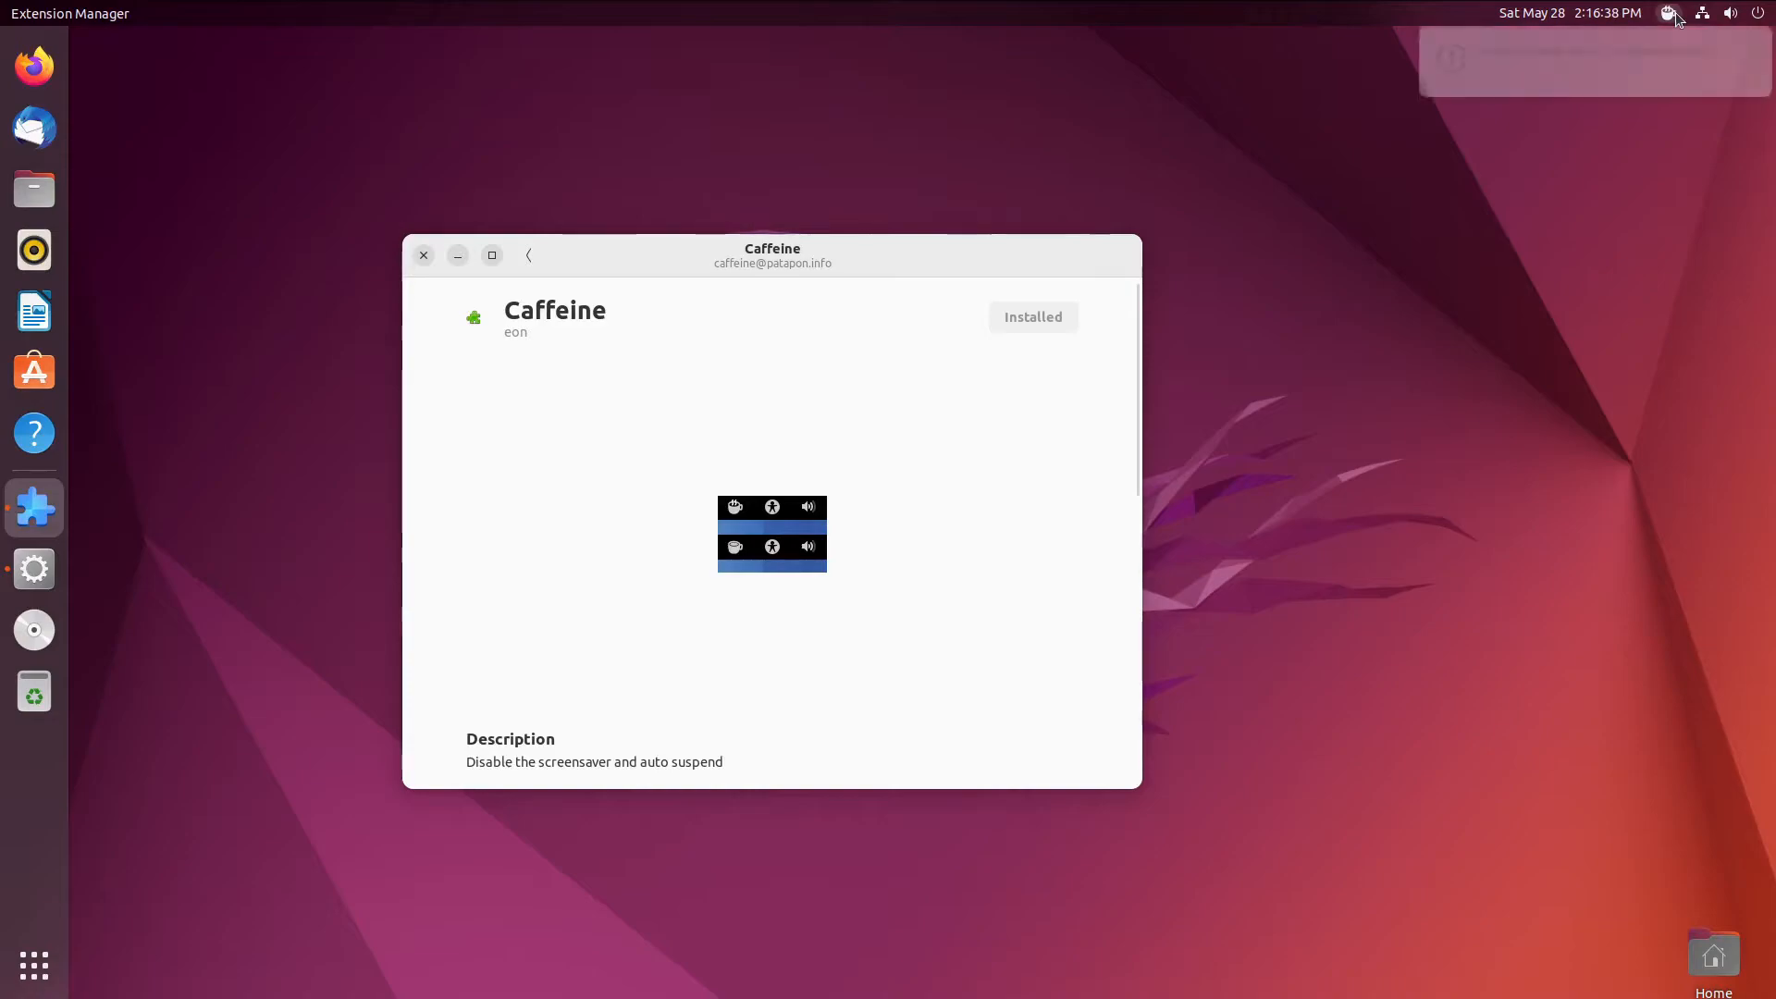
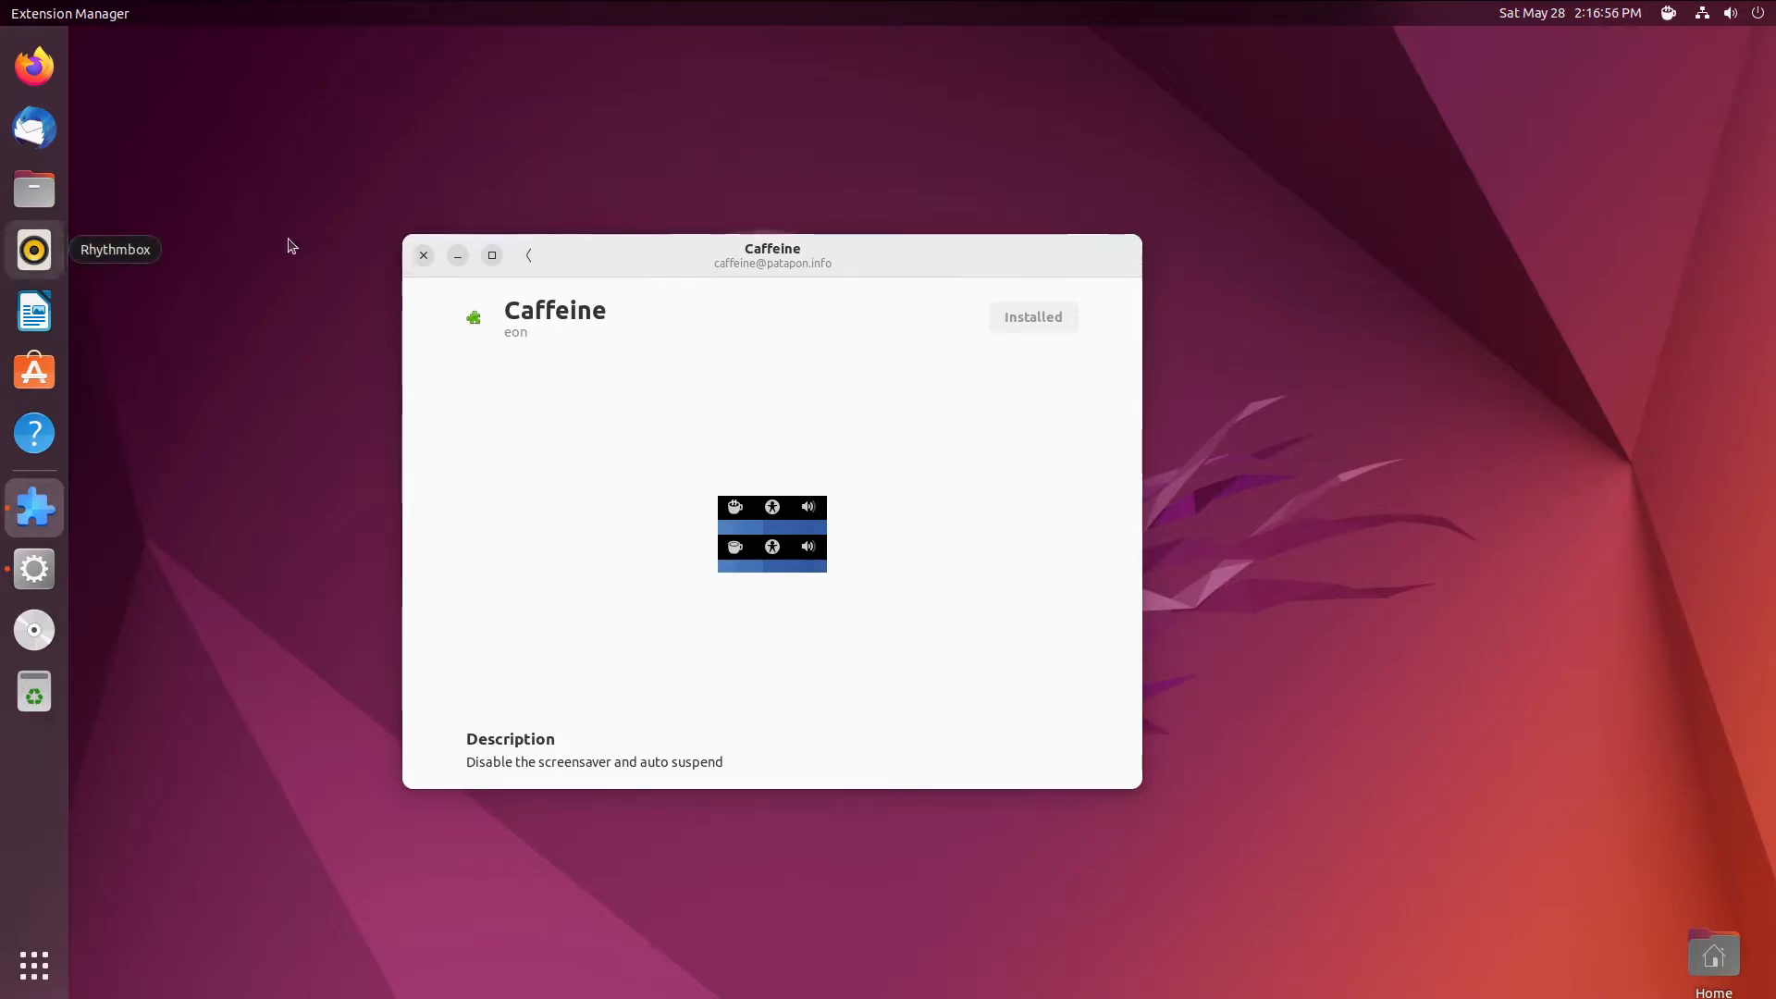
- Go back from the Caffeine details and switch to the Installed extensions list
{"action": "left_click", "coordinate": [541, 263]}
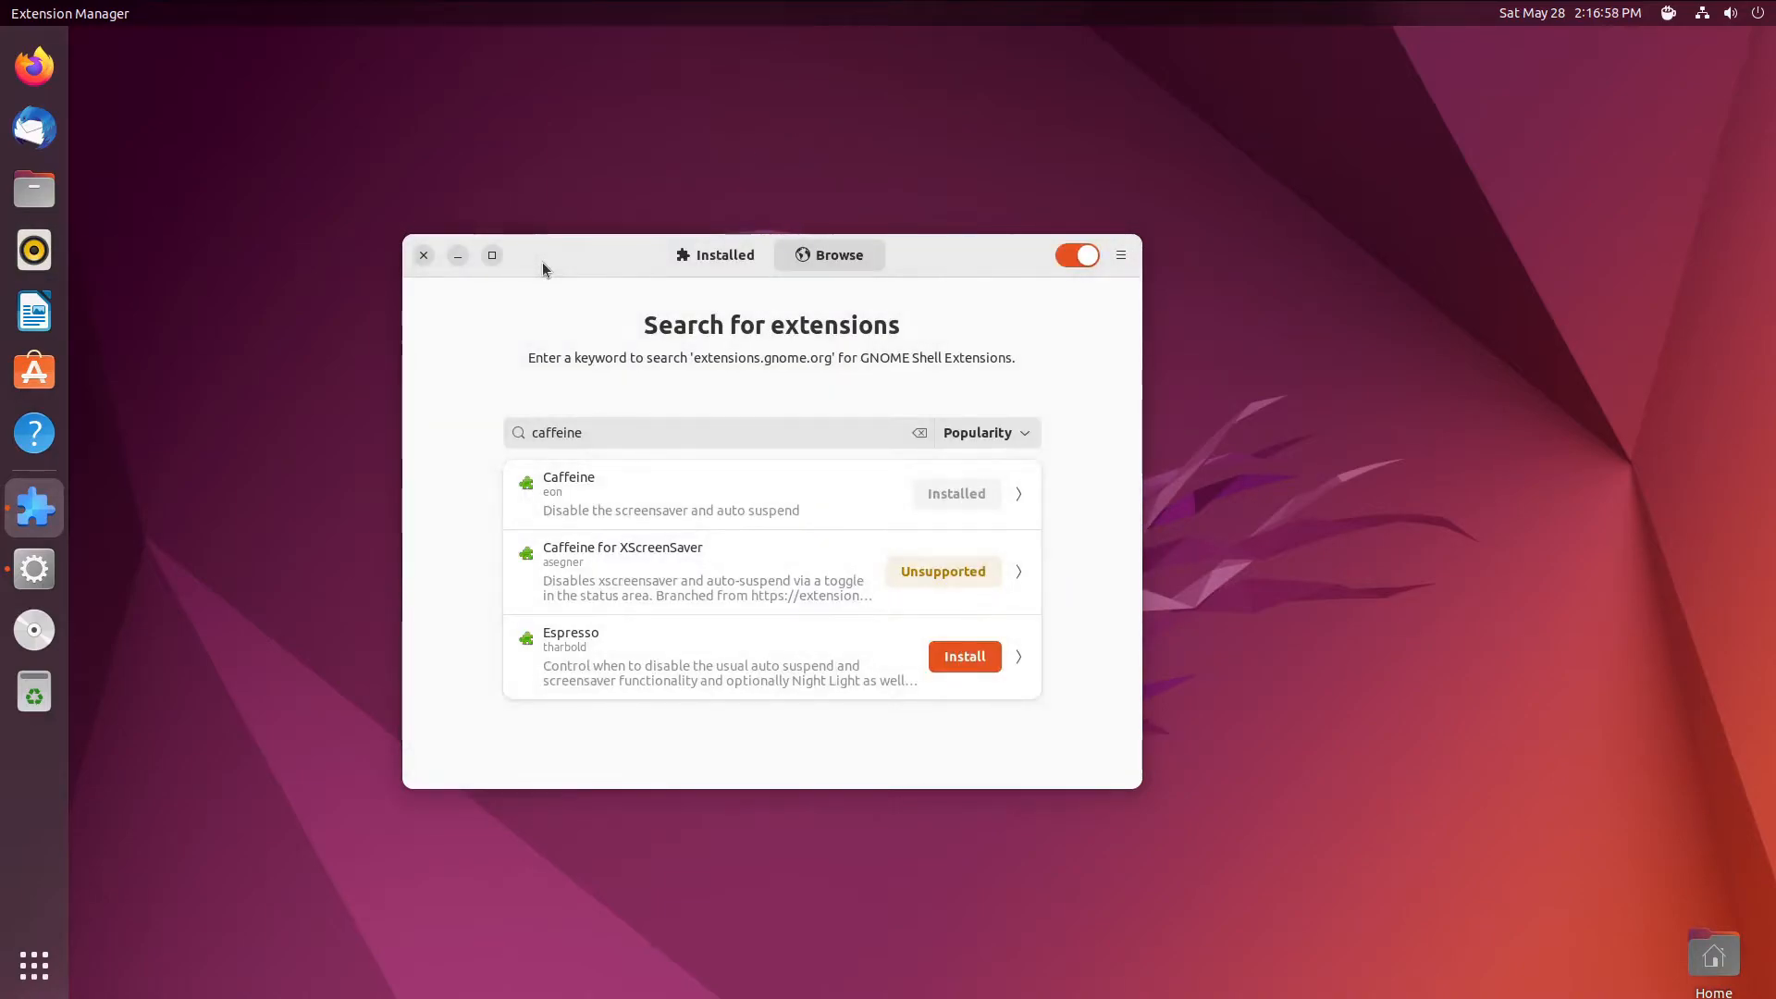
{"action": "left_click", "coordinate": [726, 250]}
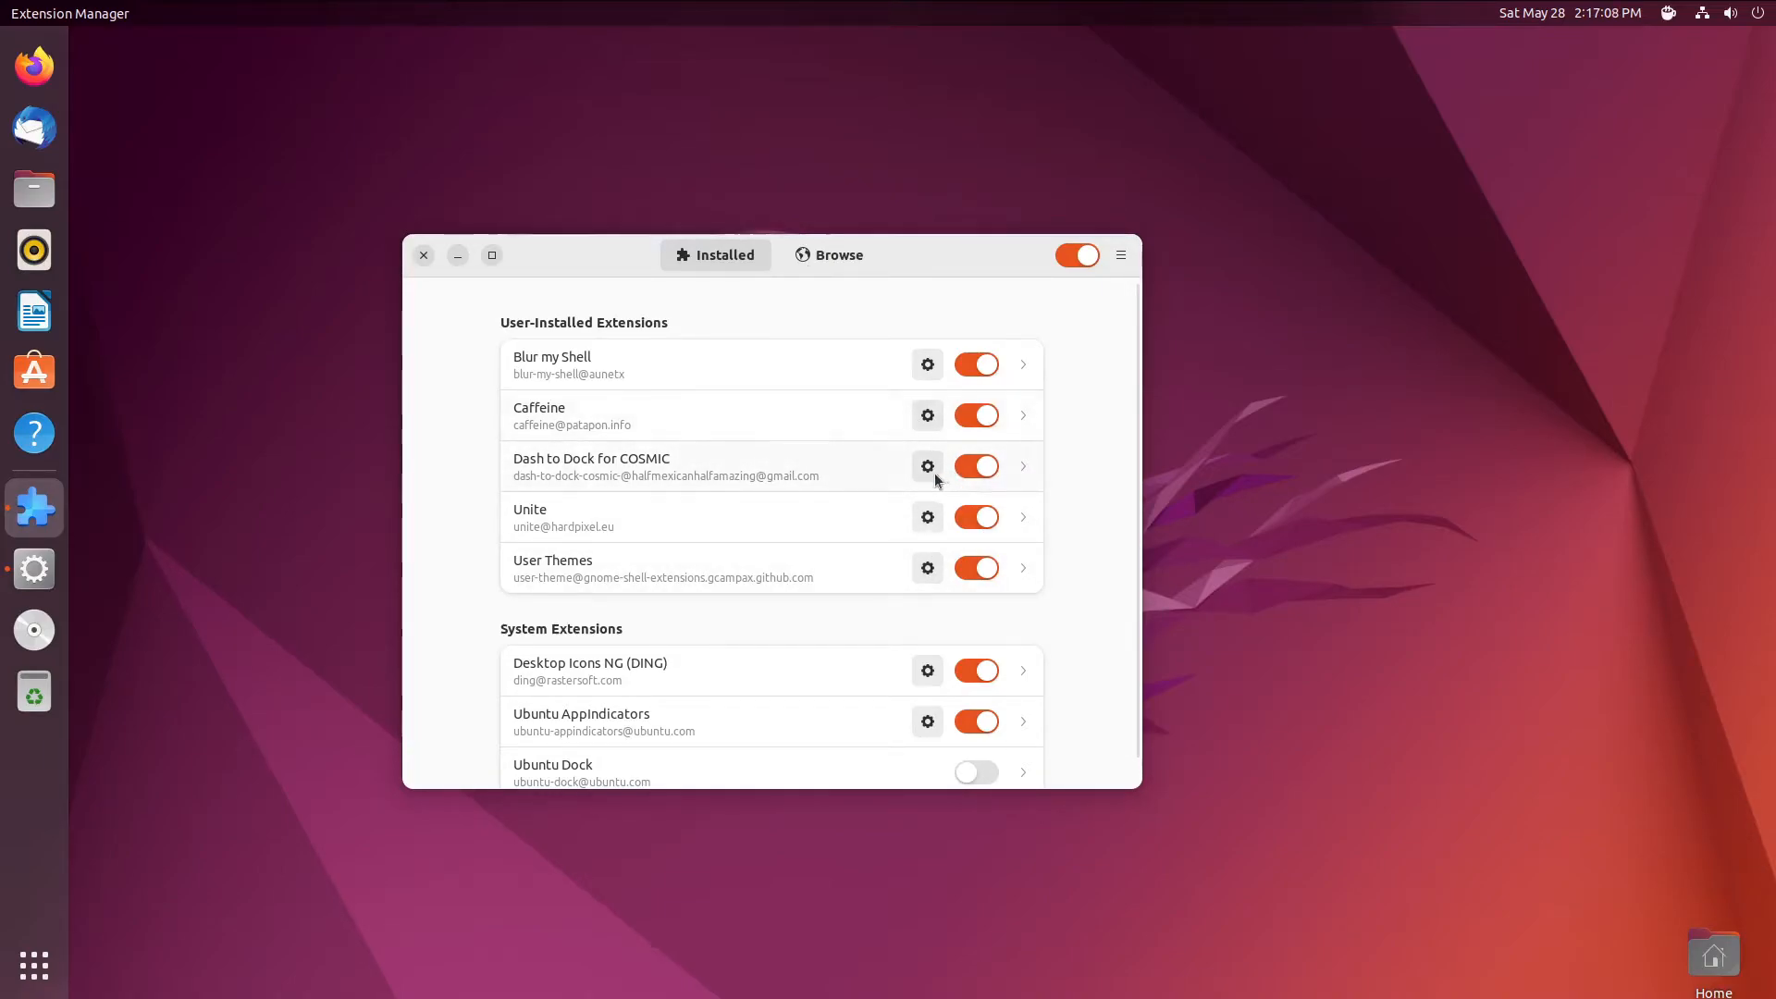
- Open Blur my Shell's preferences and toggle Caffeine's auto-suspend blocking, dismissing its notification
{"action": "left_click", "coordinate": [925, 364]}
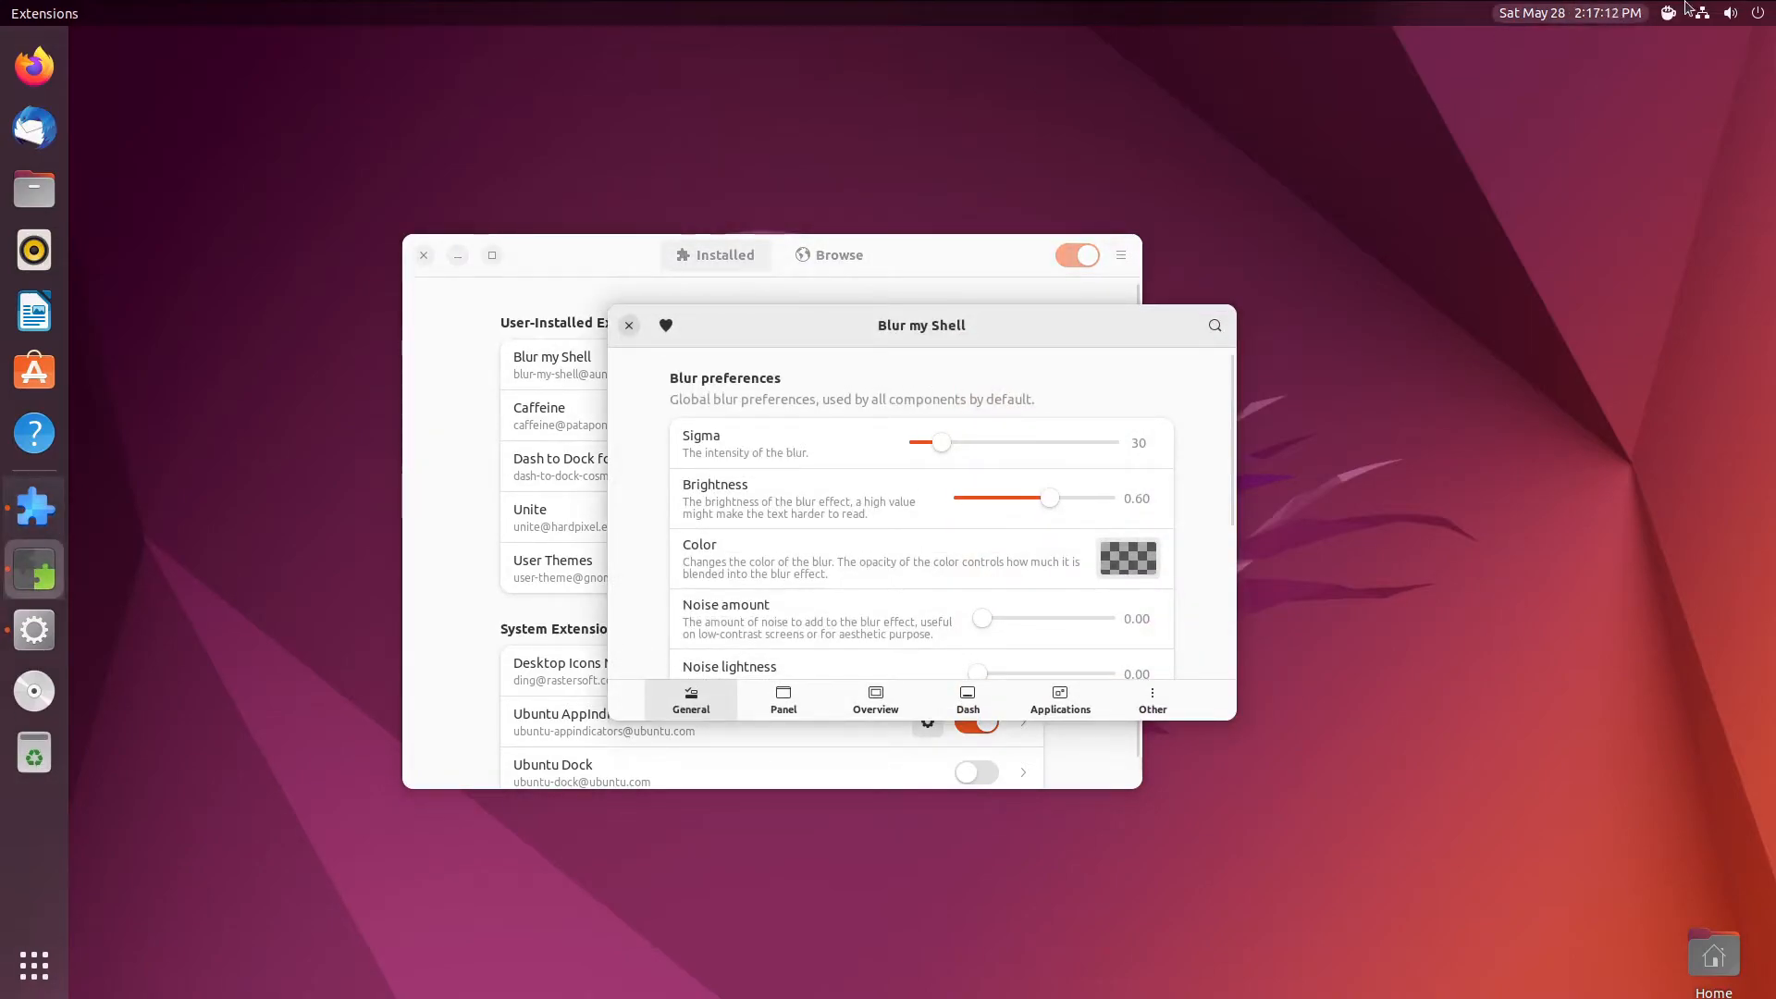
{"action": "left_click", "coordinate": [1681, 7]}
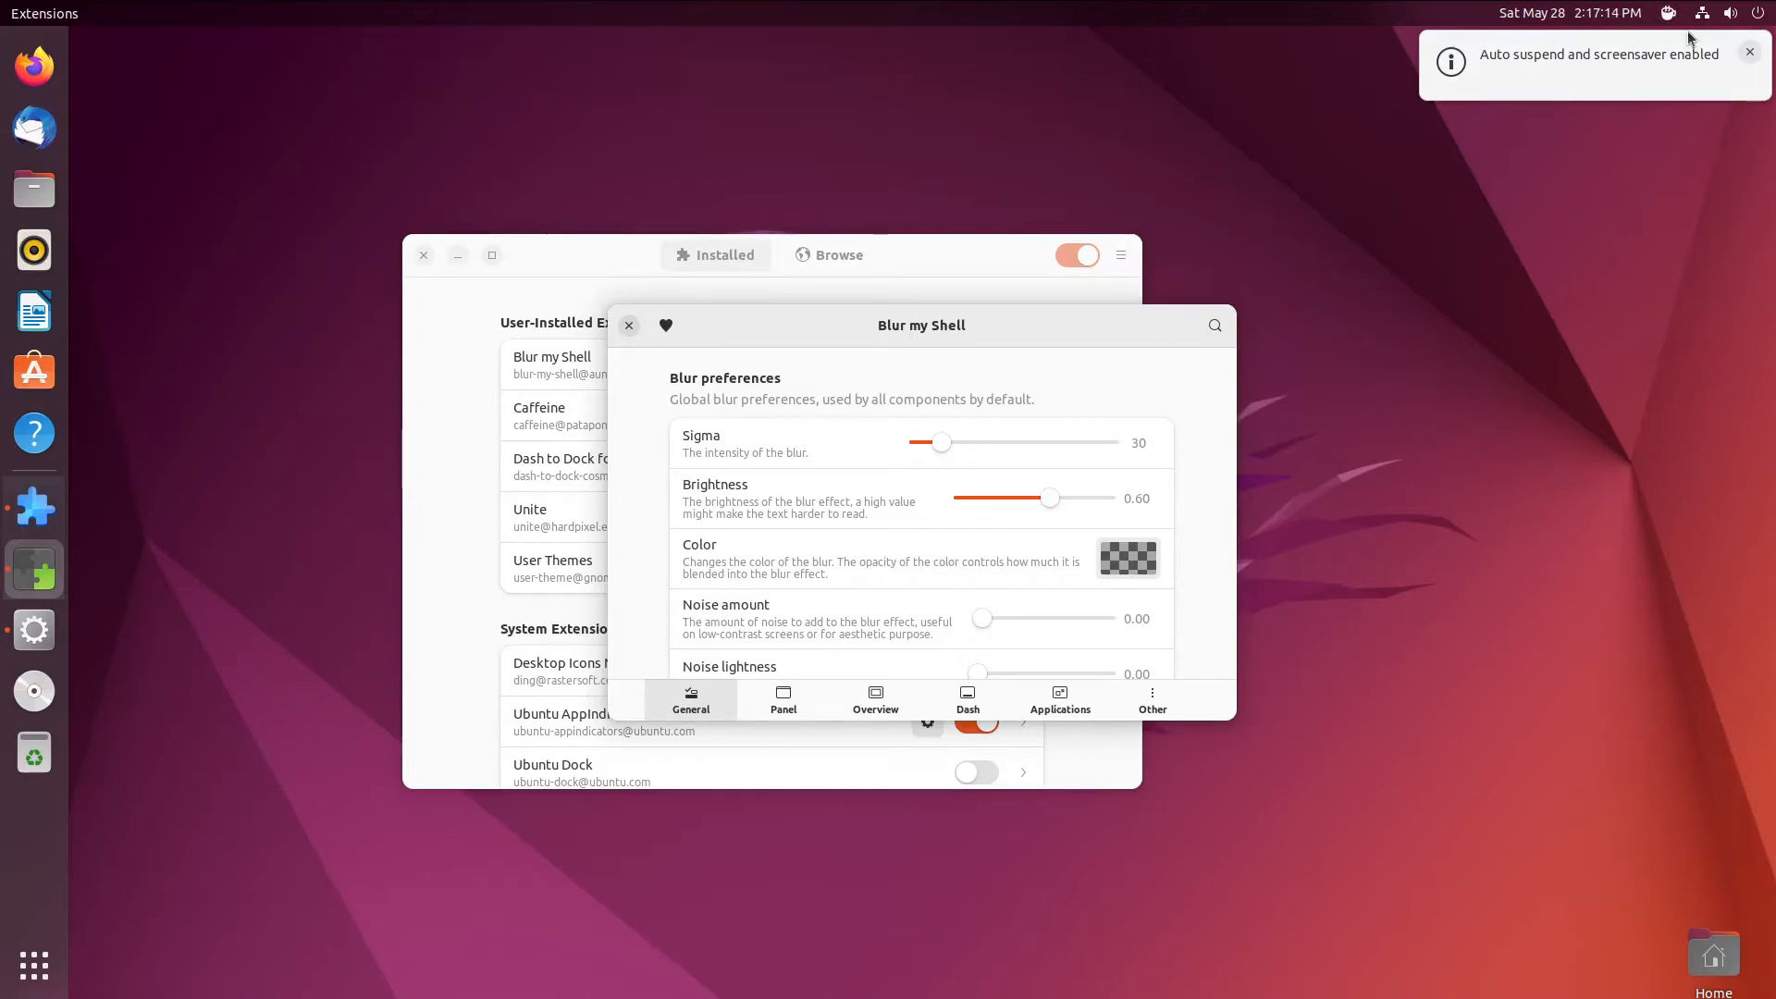
{"action": "left_click", "coordinate": [1667, 13]}
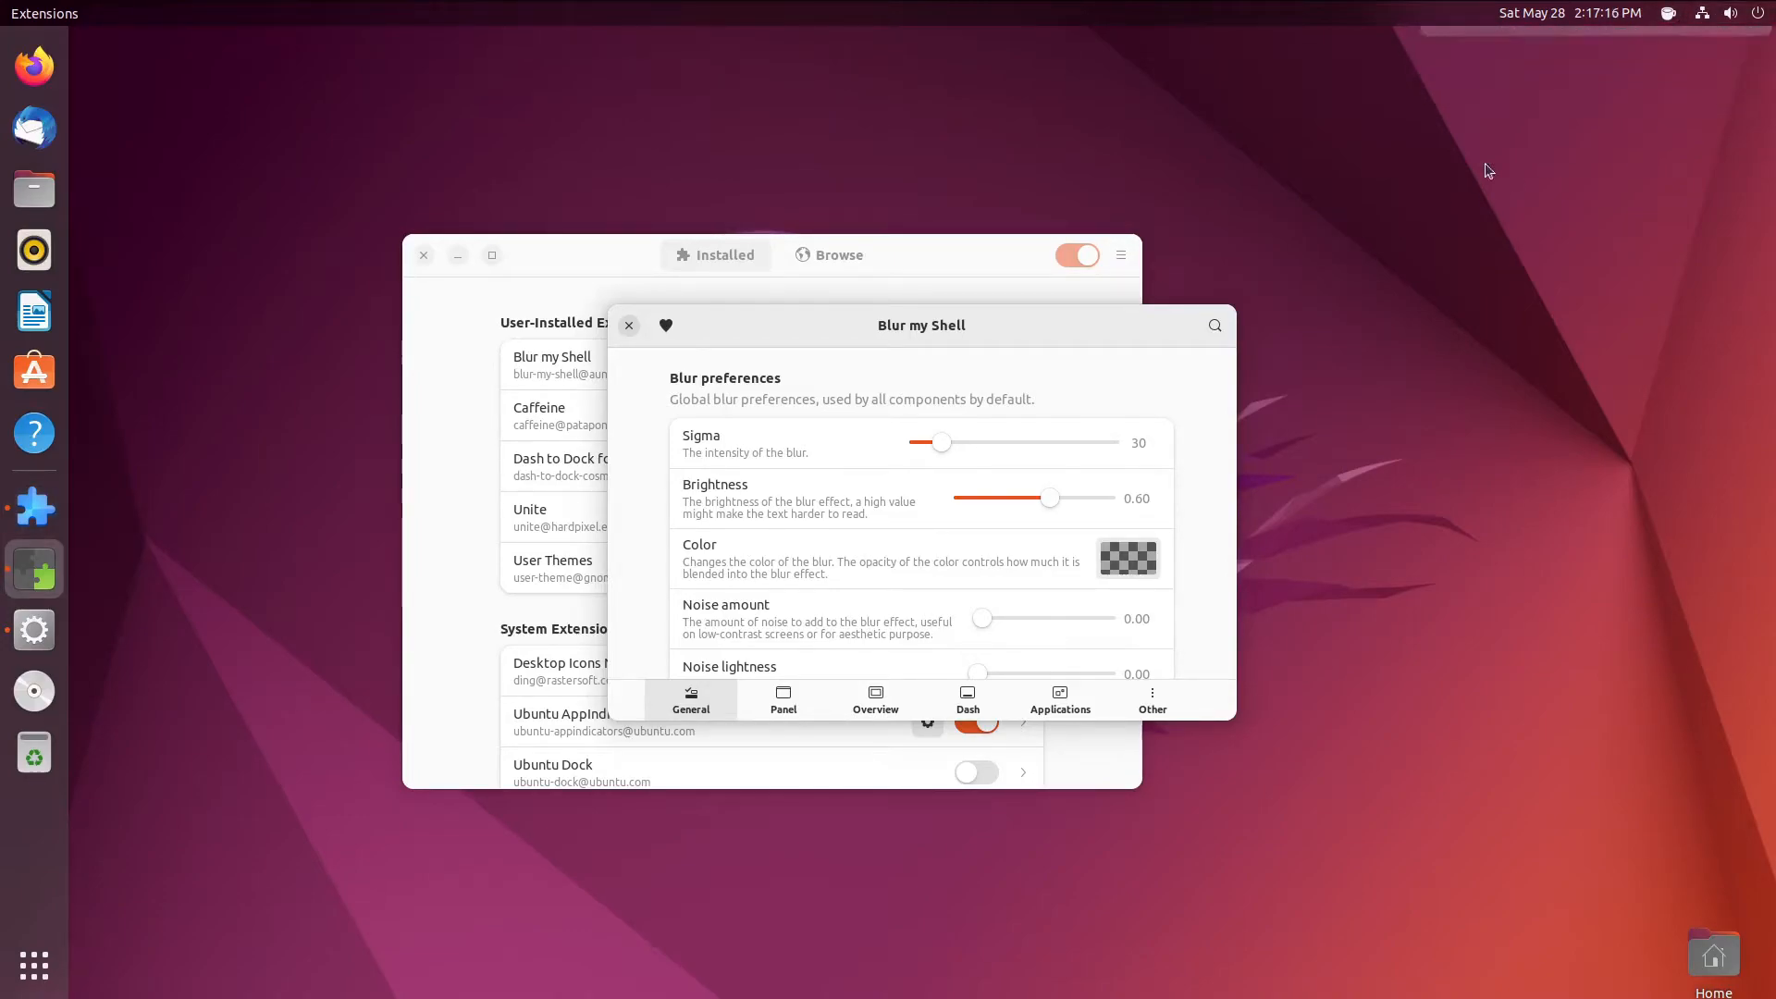
{"action": "left_click", "coordinate": [1658, 16]}
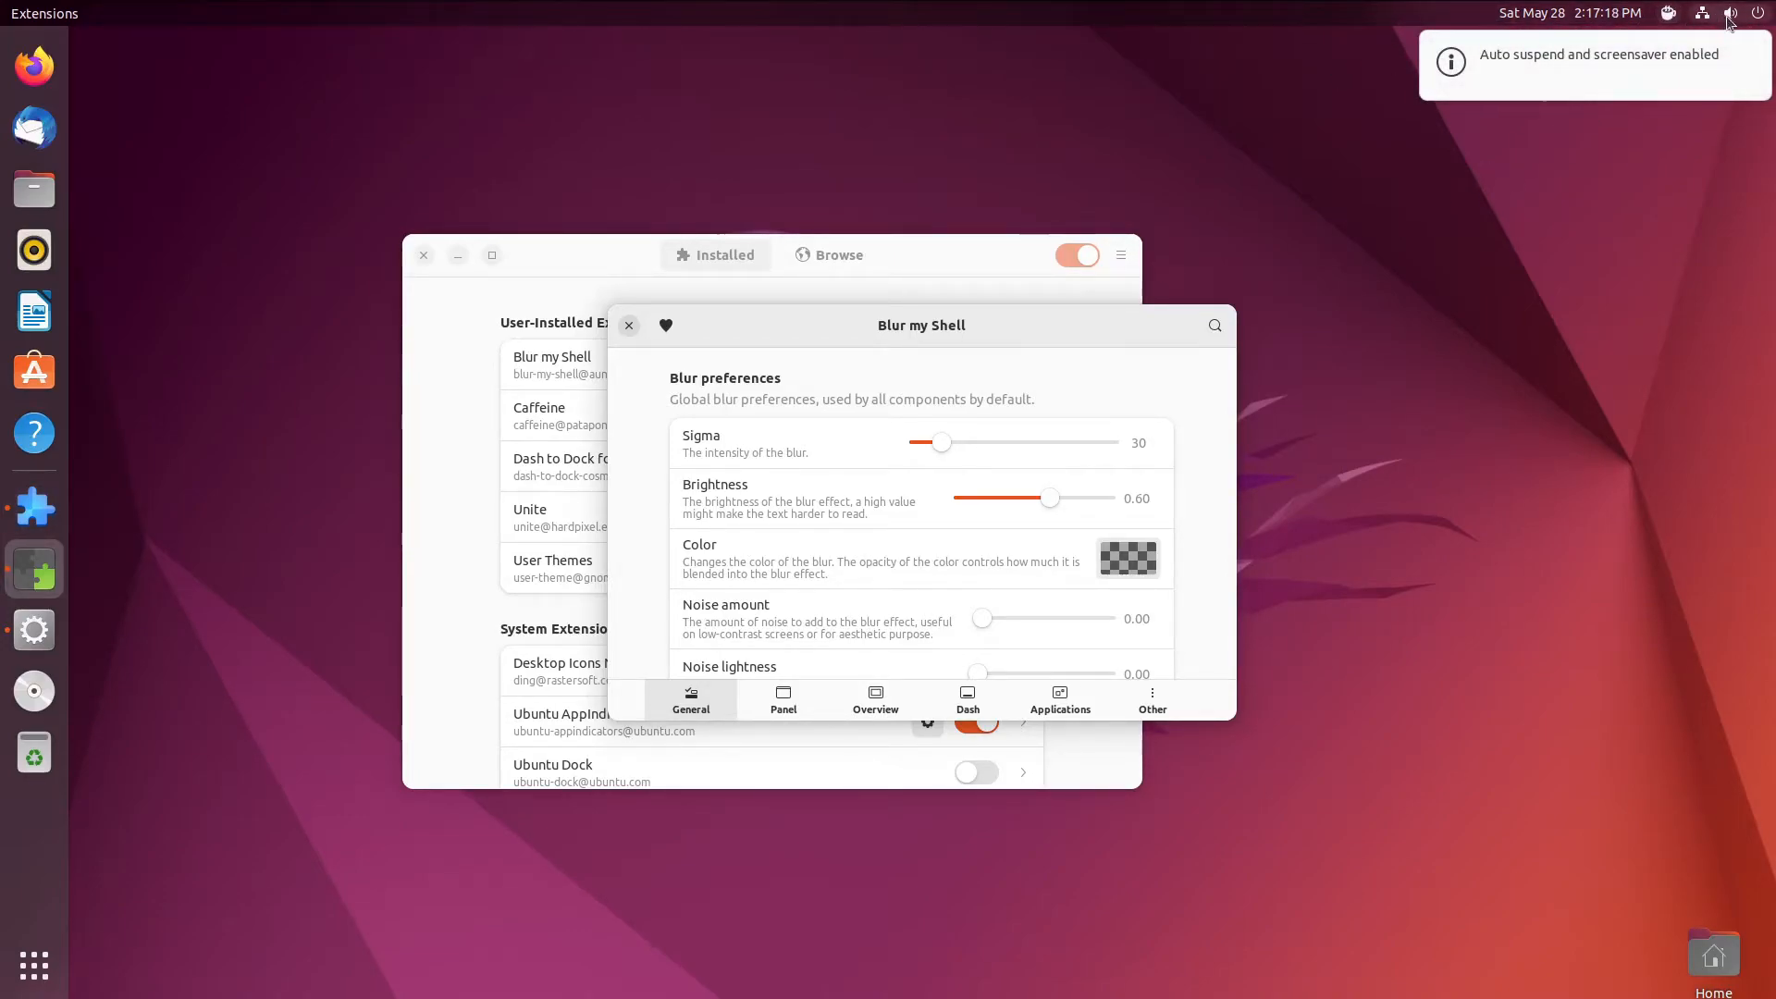
{"action": "left_click", "coordinate": [1749, 53]}
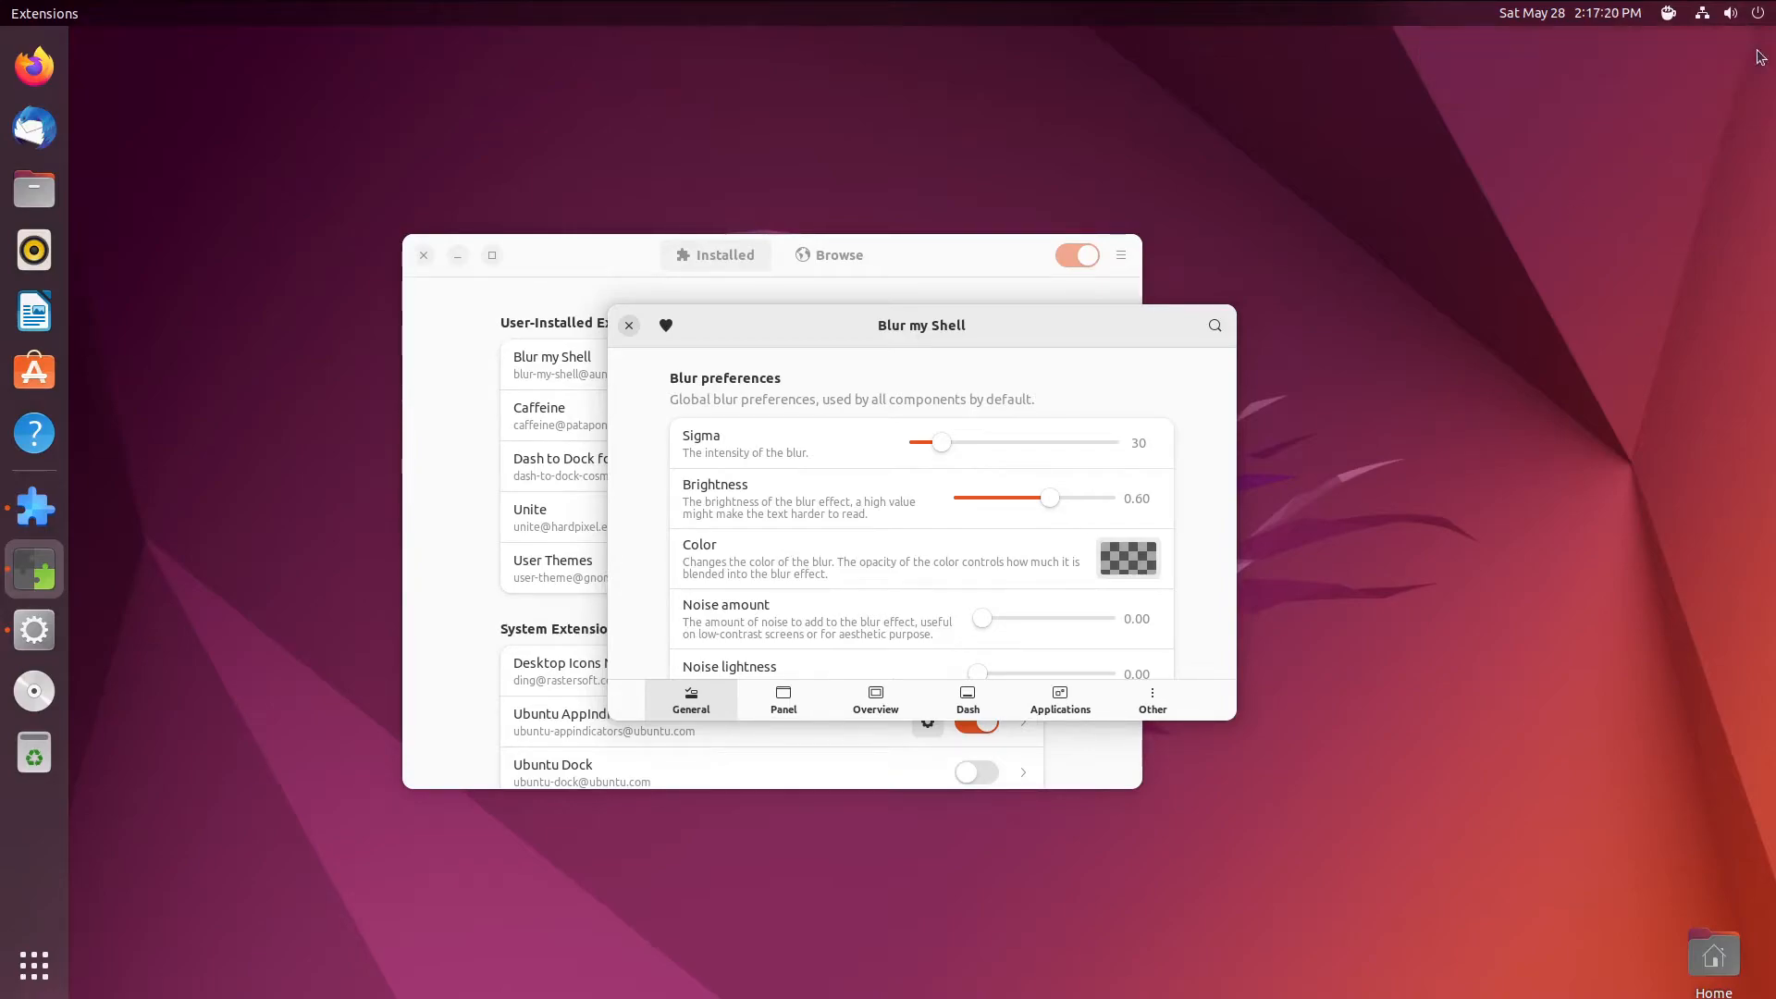
{"action": "left_click", "coordinate": [666, 139]}
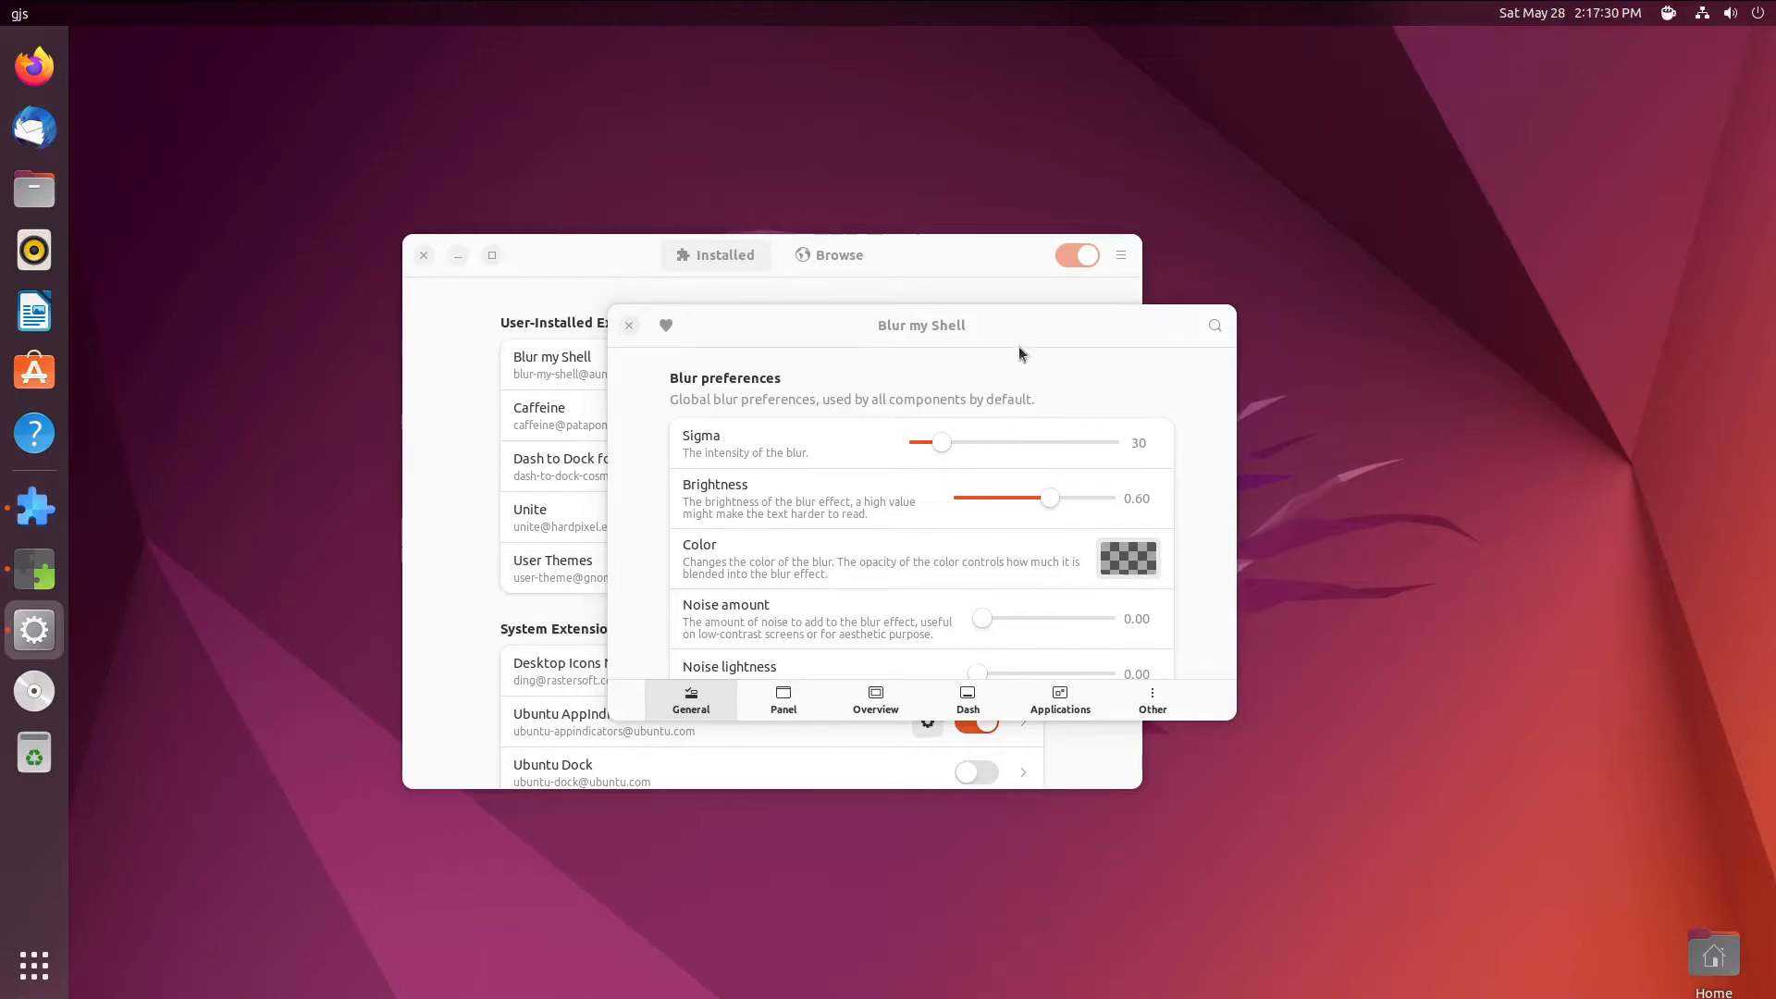
- Look at the Overview blur settings and bring the Blur my Shell preferences back to front
{"action": "left_click", "coordinate": [35, 569]}
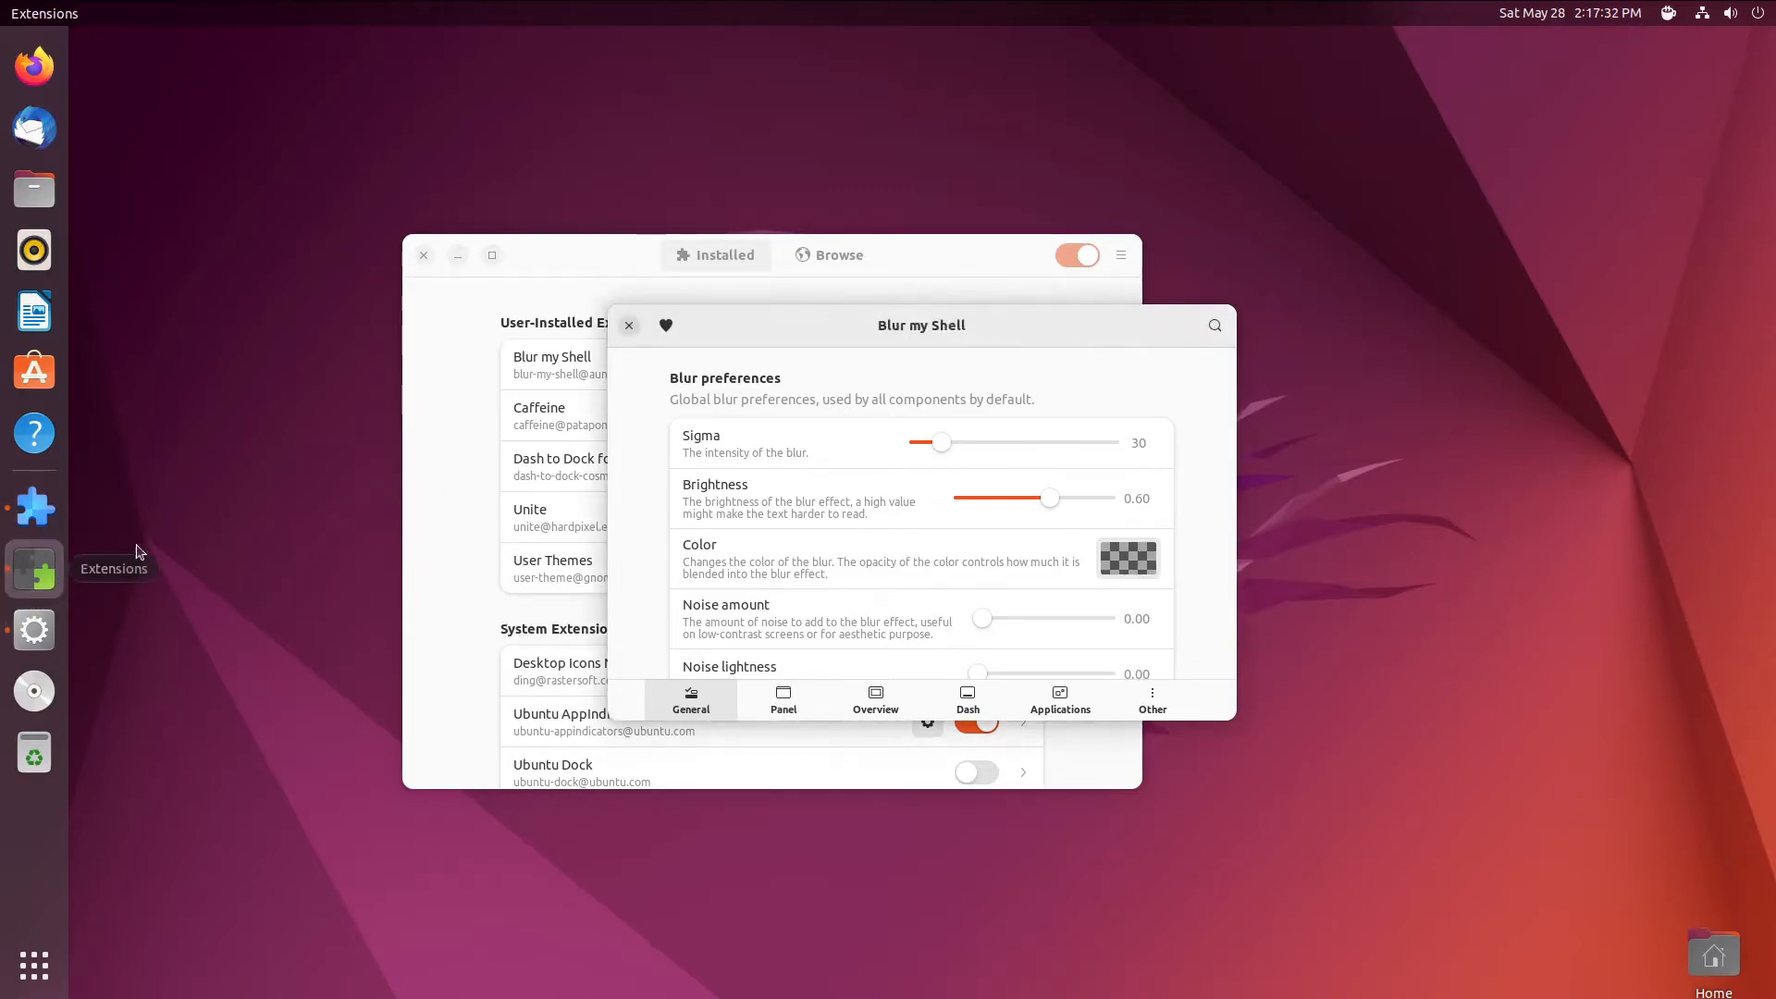
{"action": "left_click", "coordinate": [873, 712]}
{"action": "left_click", "coordinate": [958, 915]}
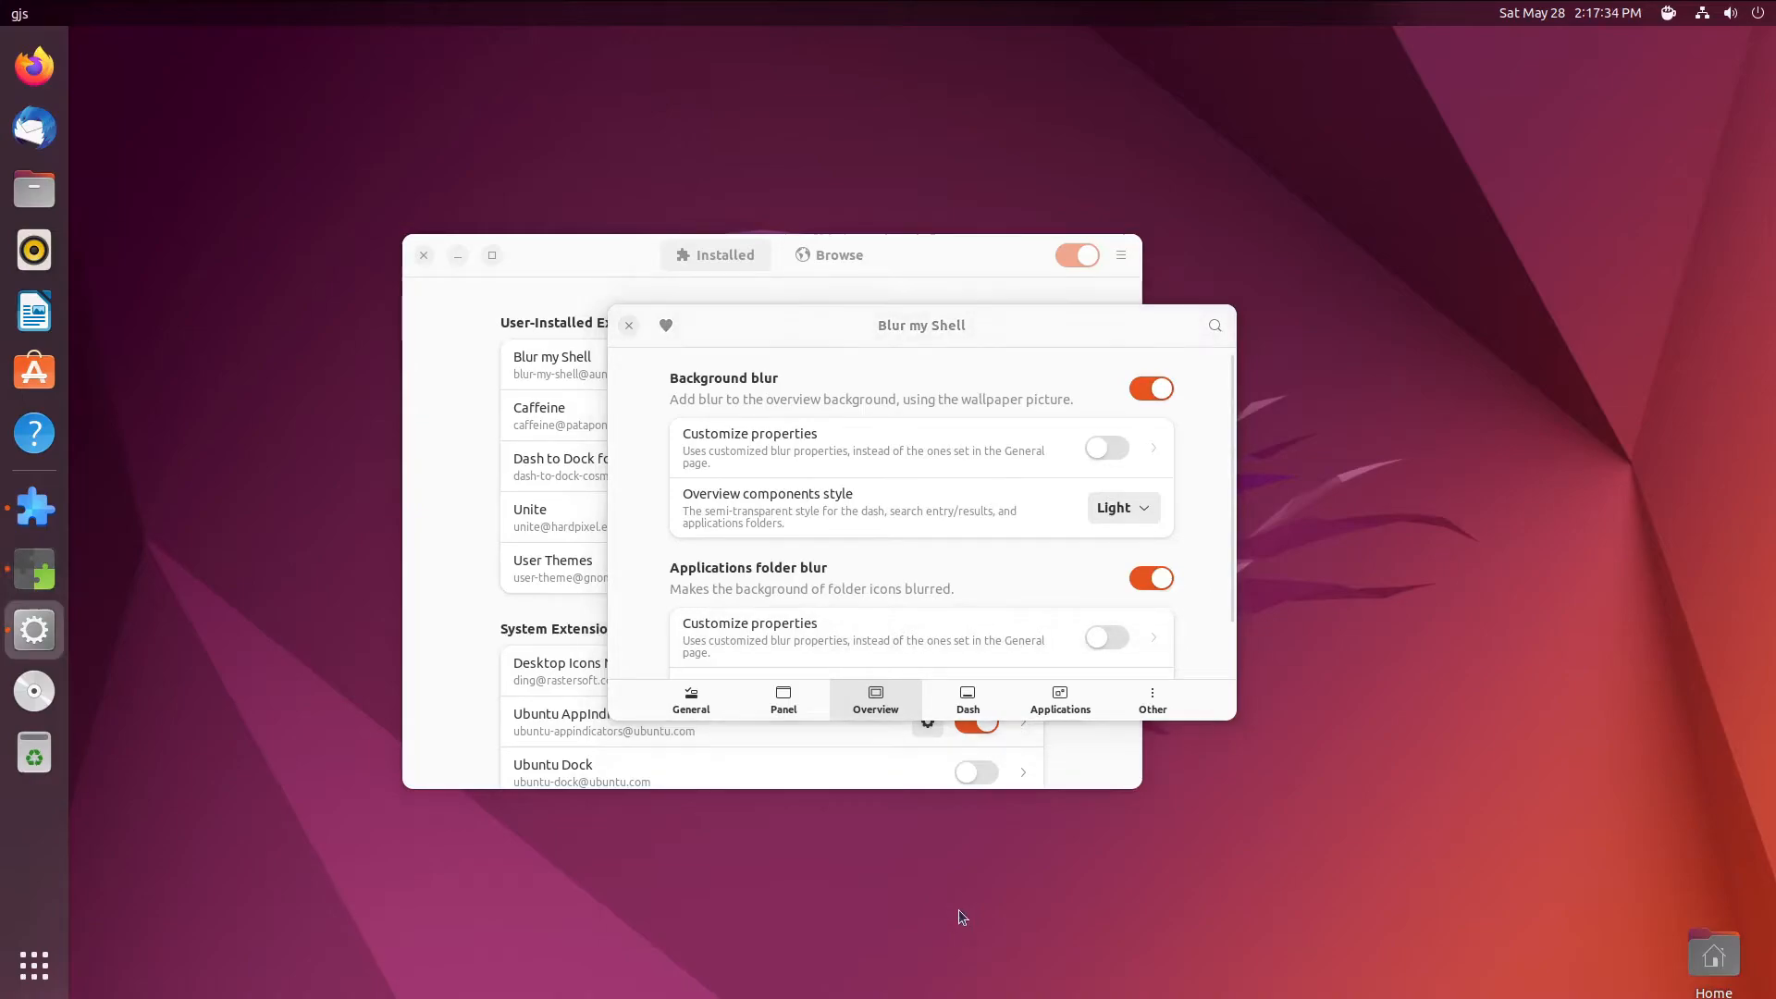
{"action": "left_click", "coordinate": [34, 507]}
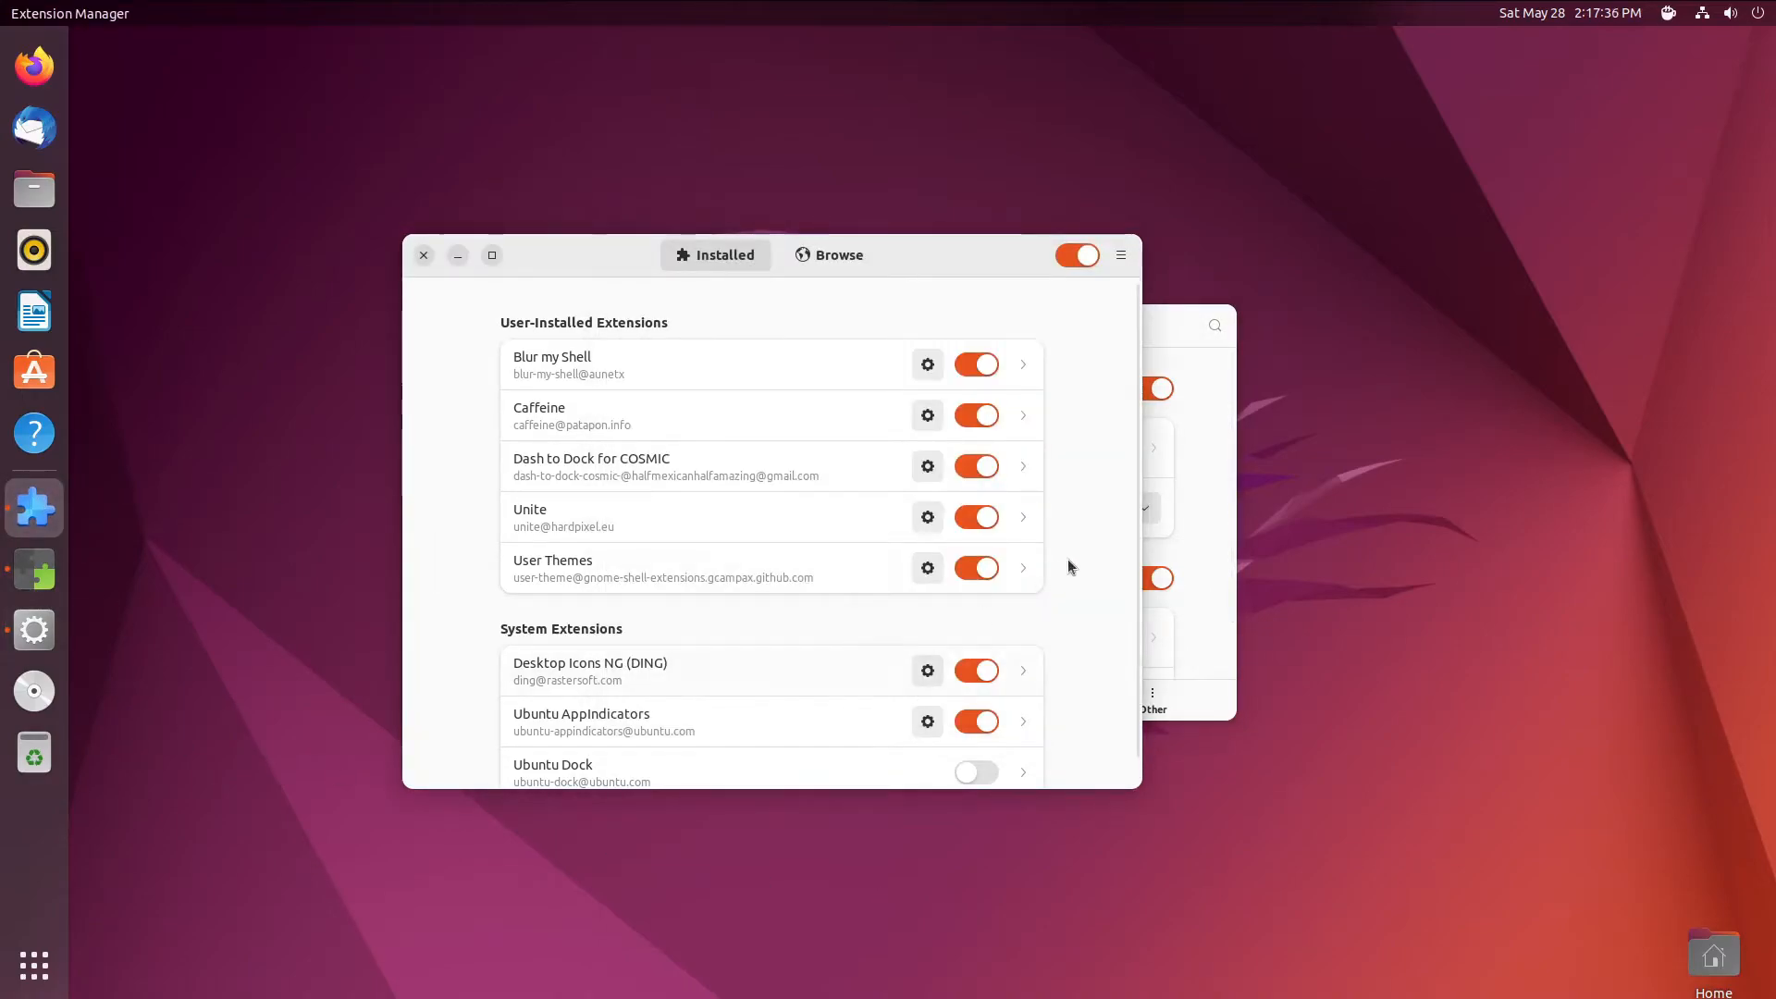
{"action": "left_click", "coordinate": [1167, 335]}
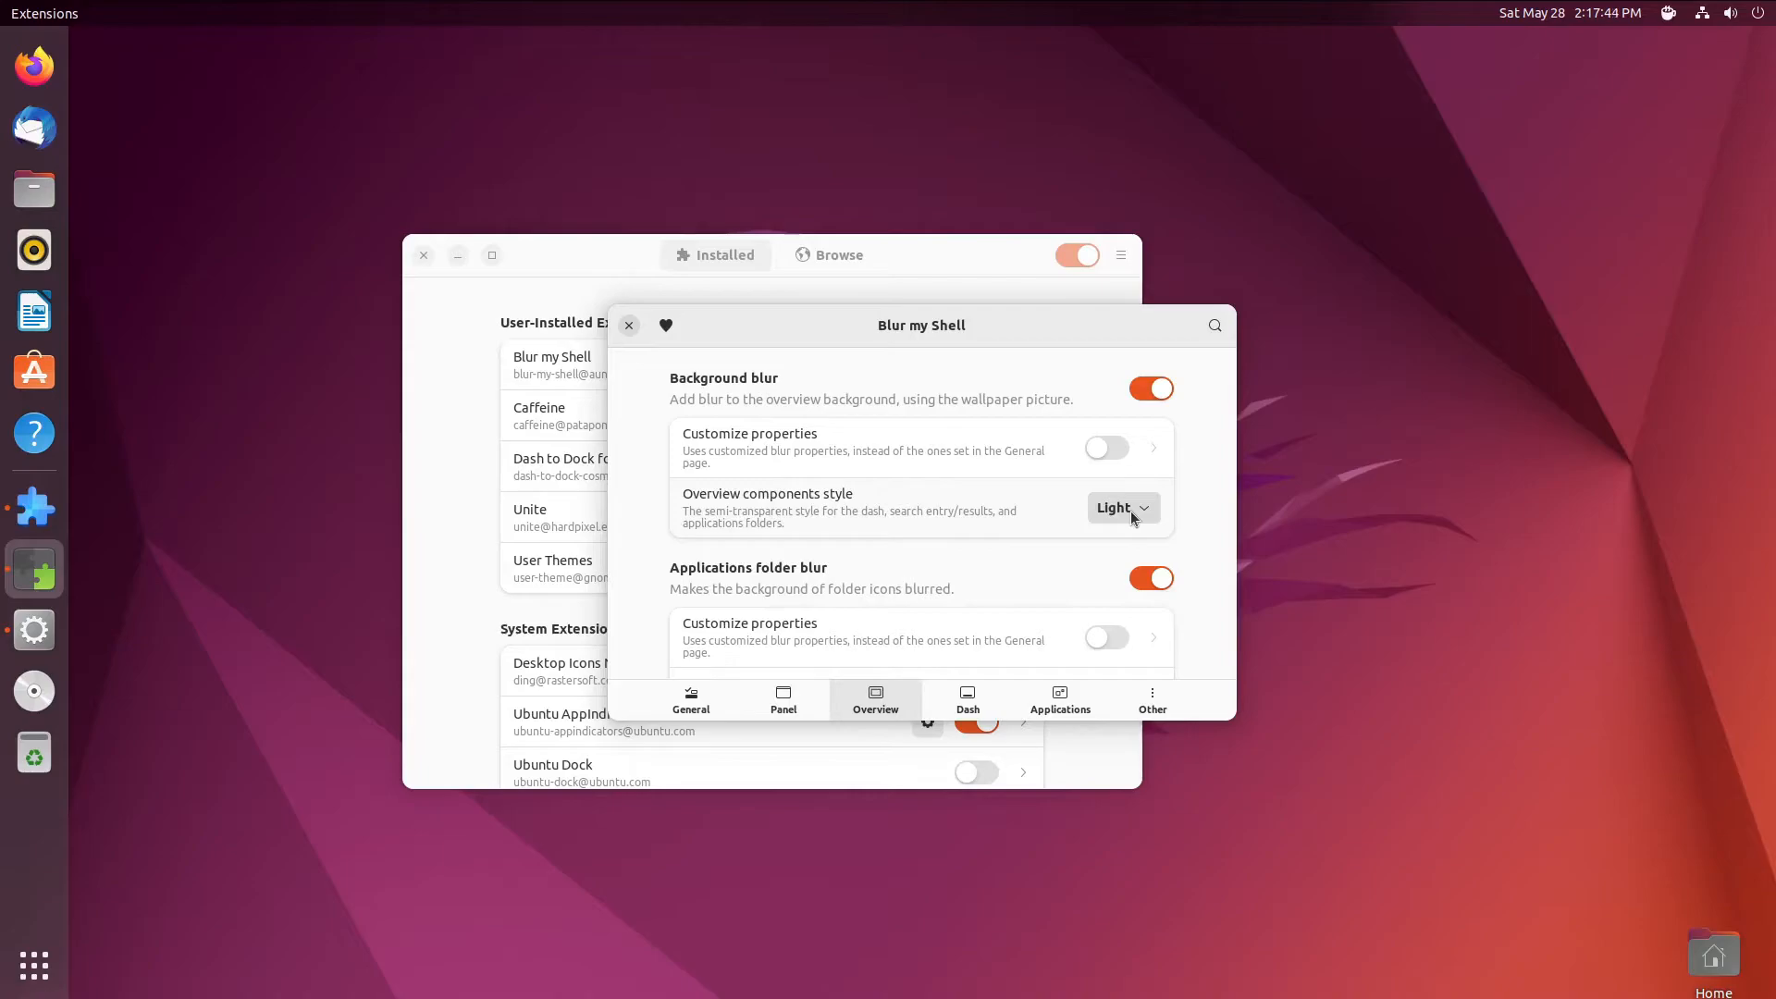
- Turn off Panel blur and Dash to Dock blur, then close the Blur my Shell preferences
{"action": "scroll", "coordinate": [1029, 606], "scroll_direction": "down", "scroll_amount": 3}
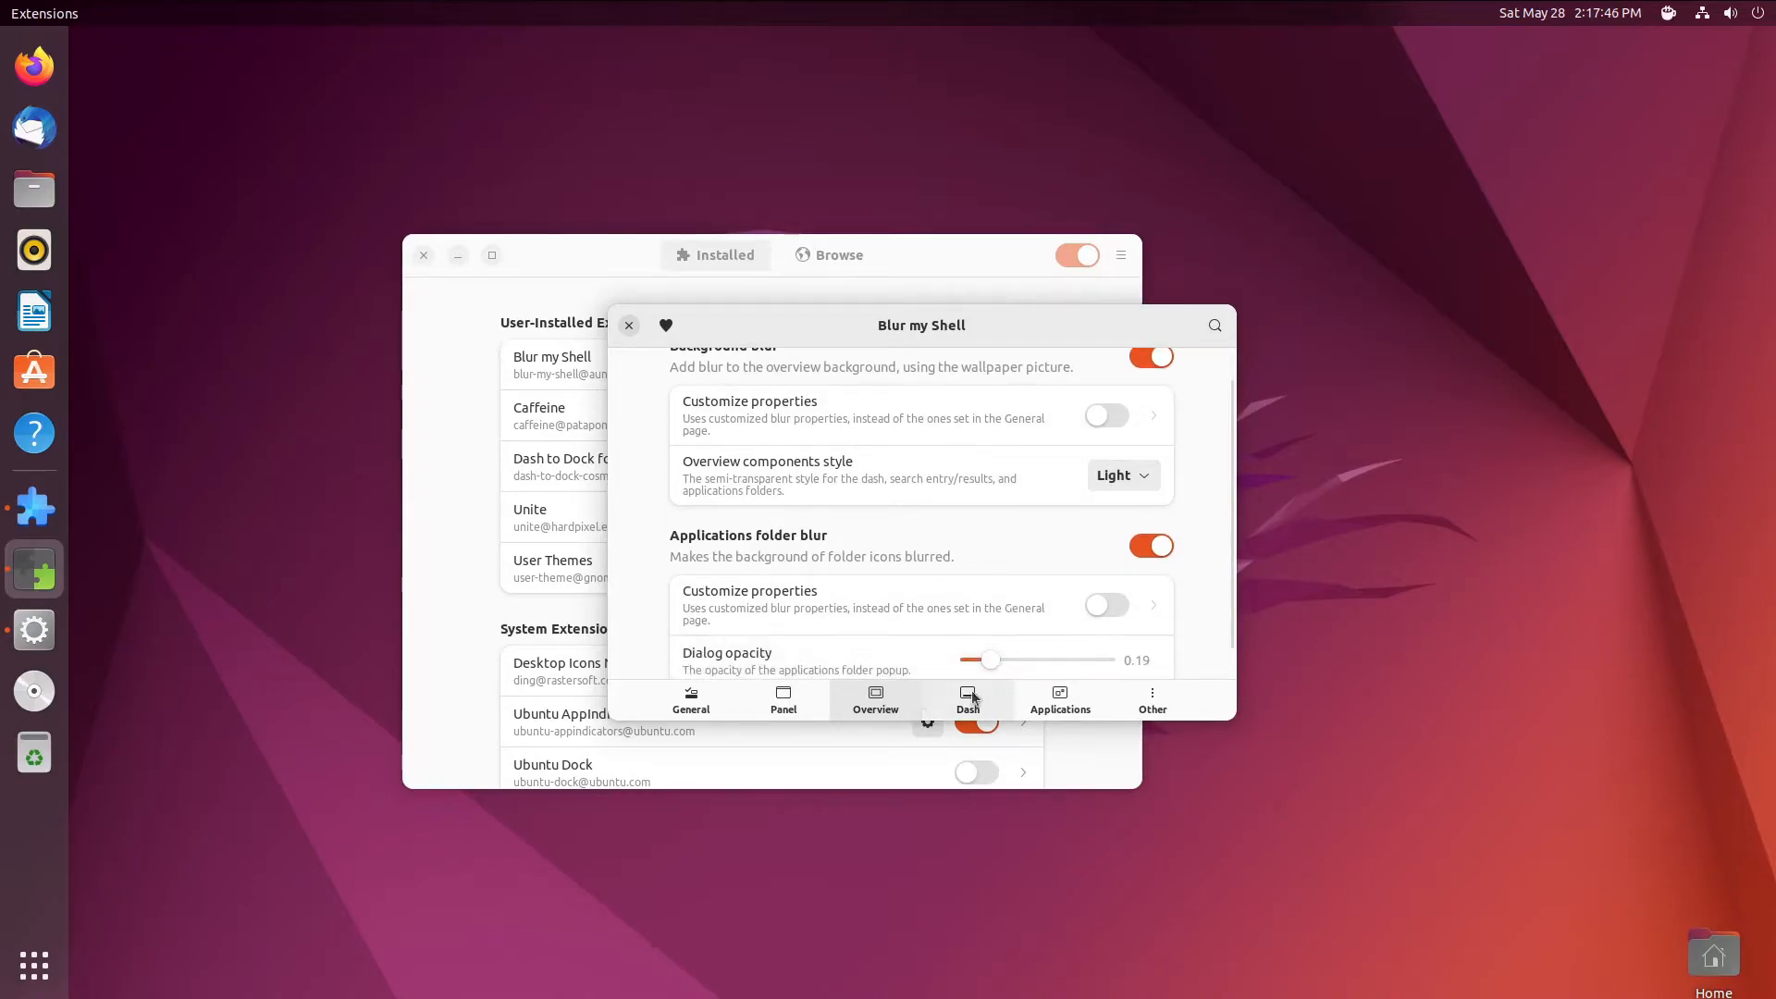
{"action": "left_click", "coordinate": [783, 703]}
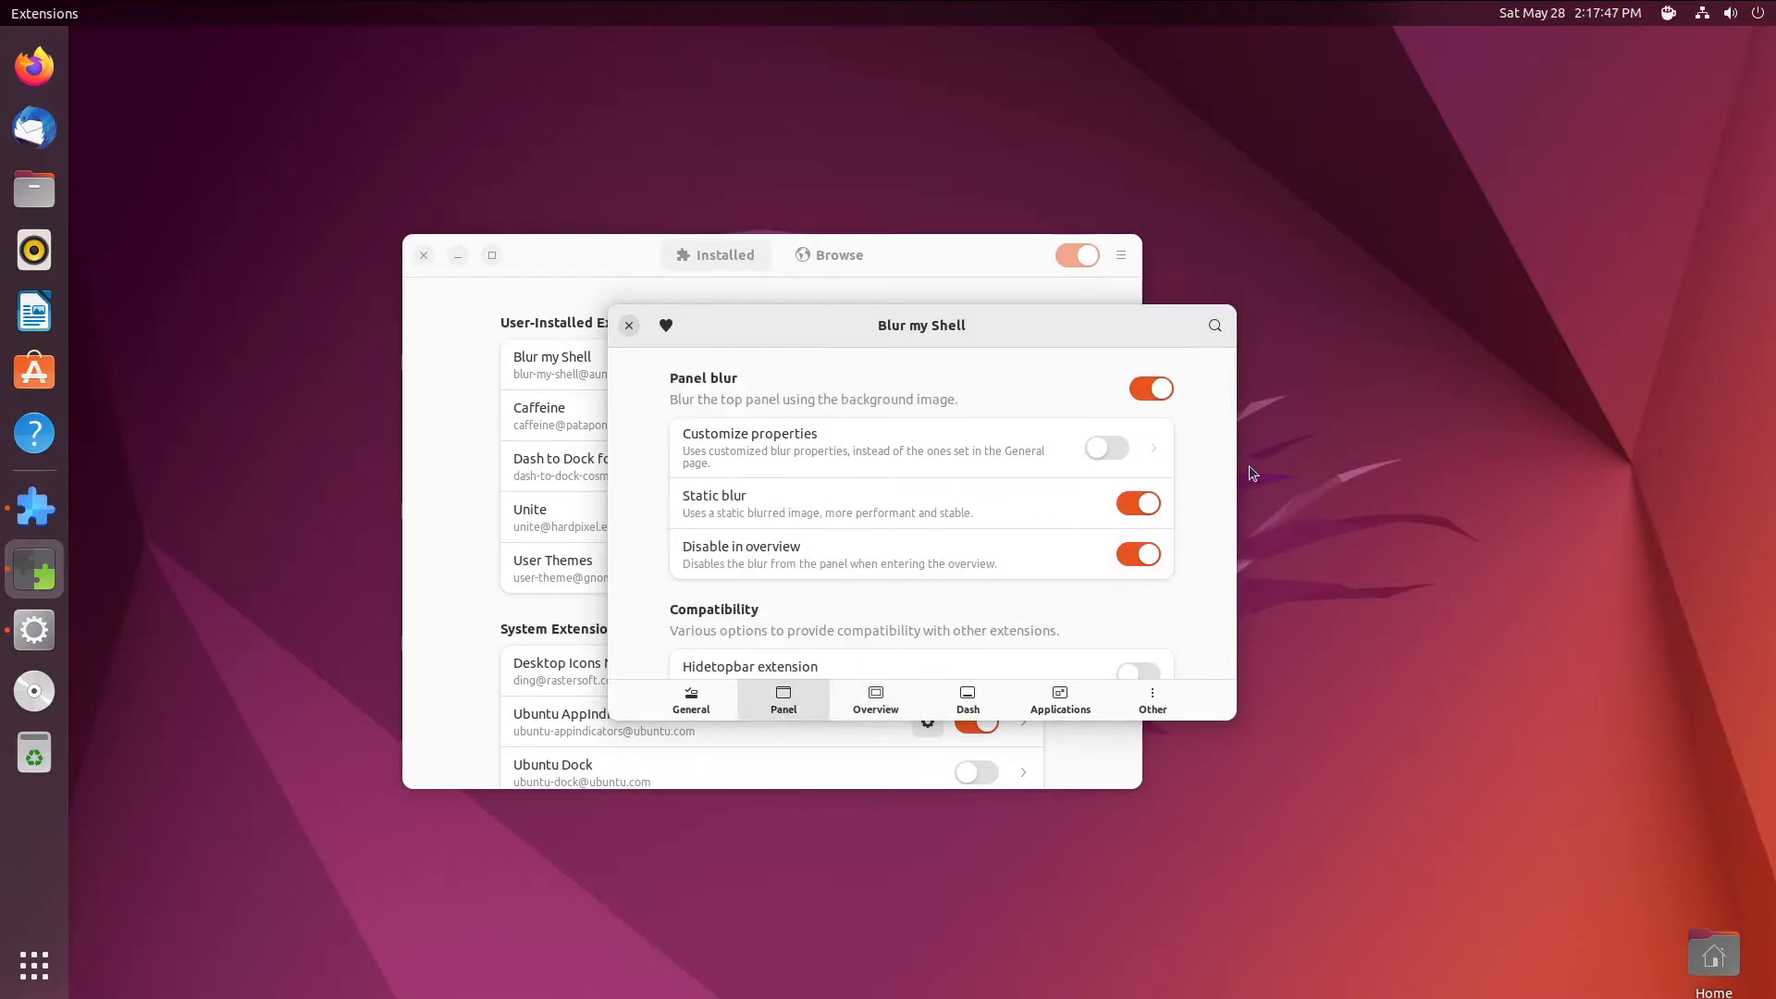
{"action": "left_click", "coordinate": [1147, 385]}
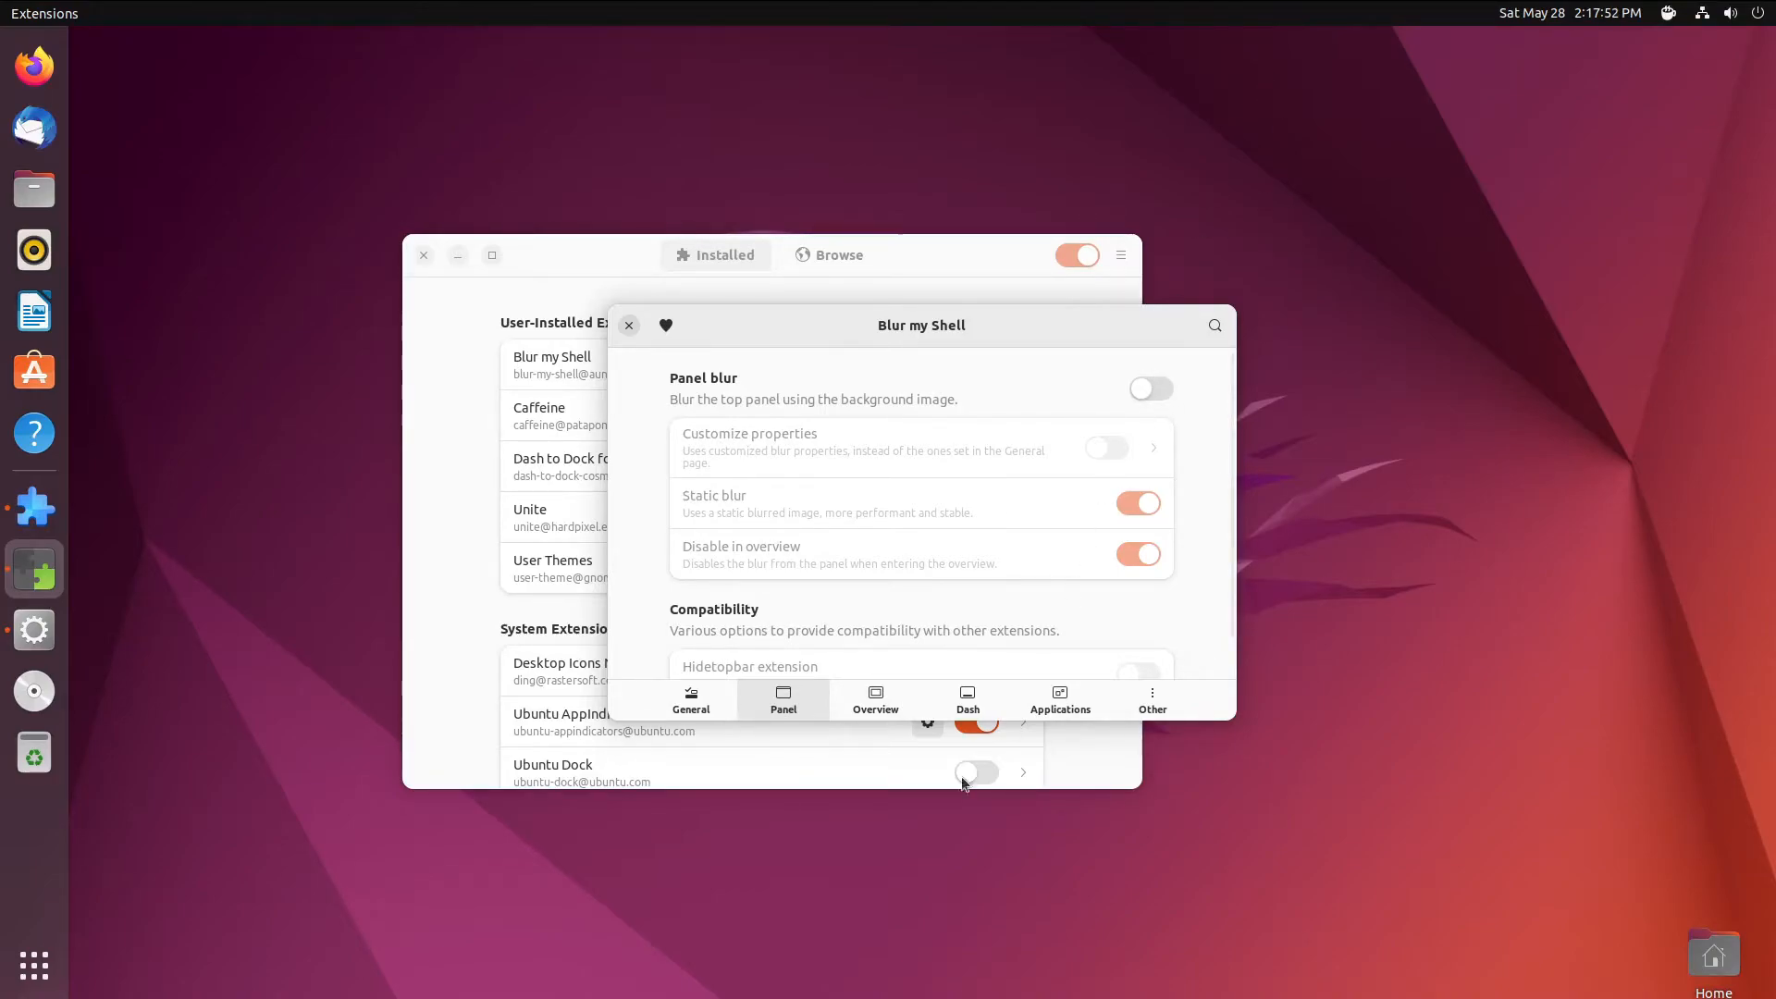
{"action": "left_click", "coordinate": [967, 700]}
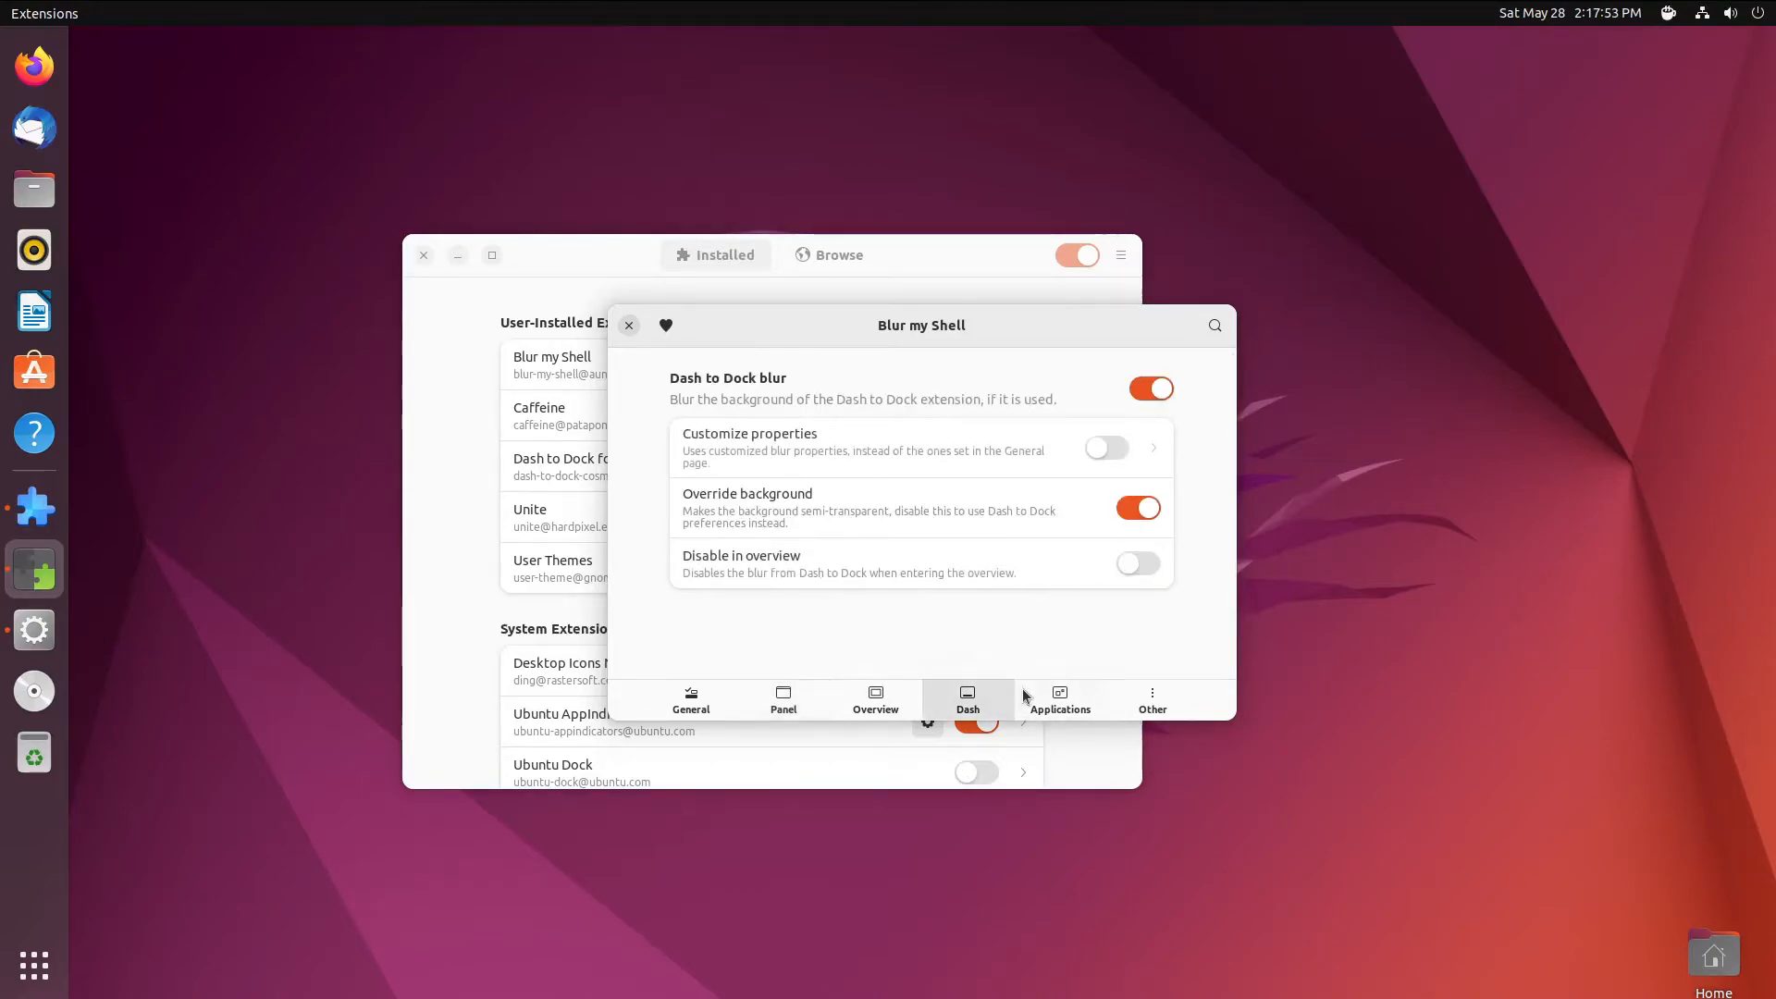
{"action": "left_click", "coordinate": [1145, 390]}
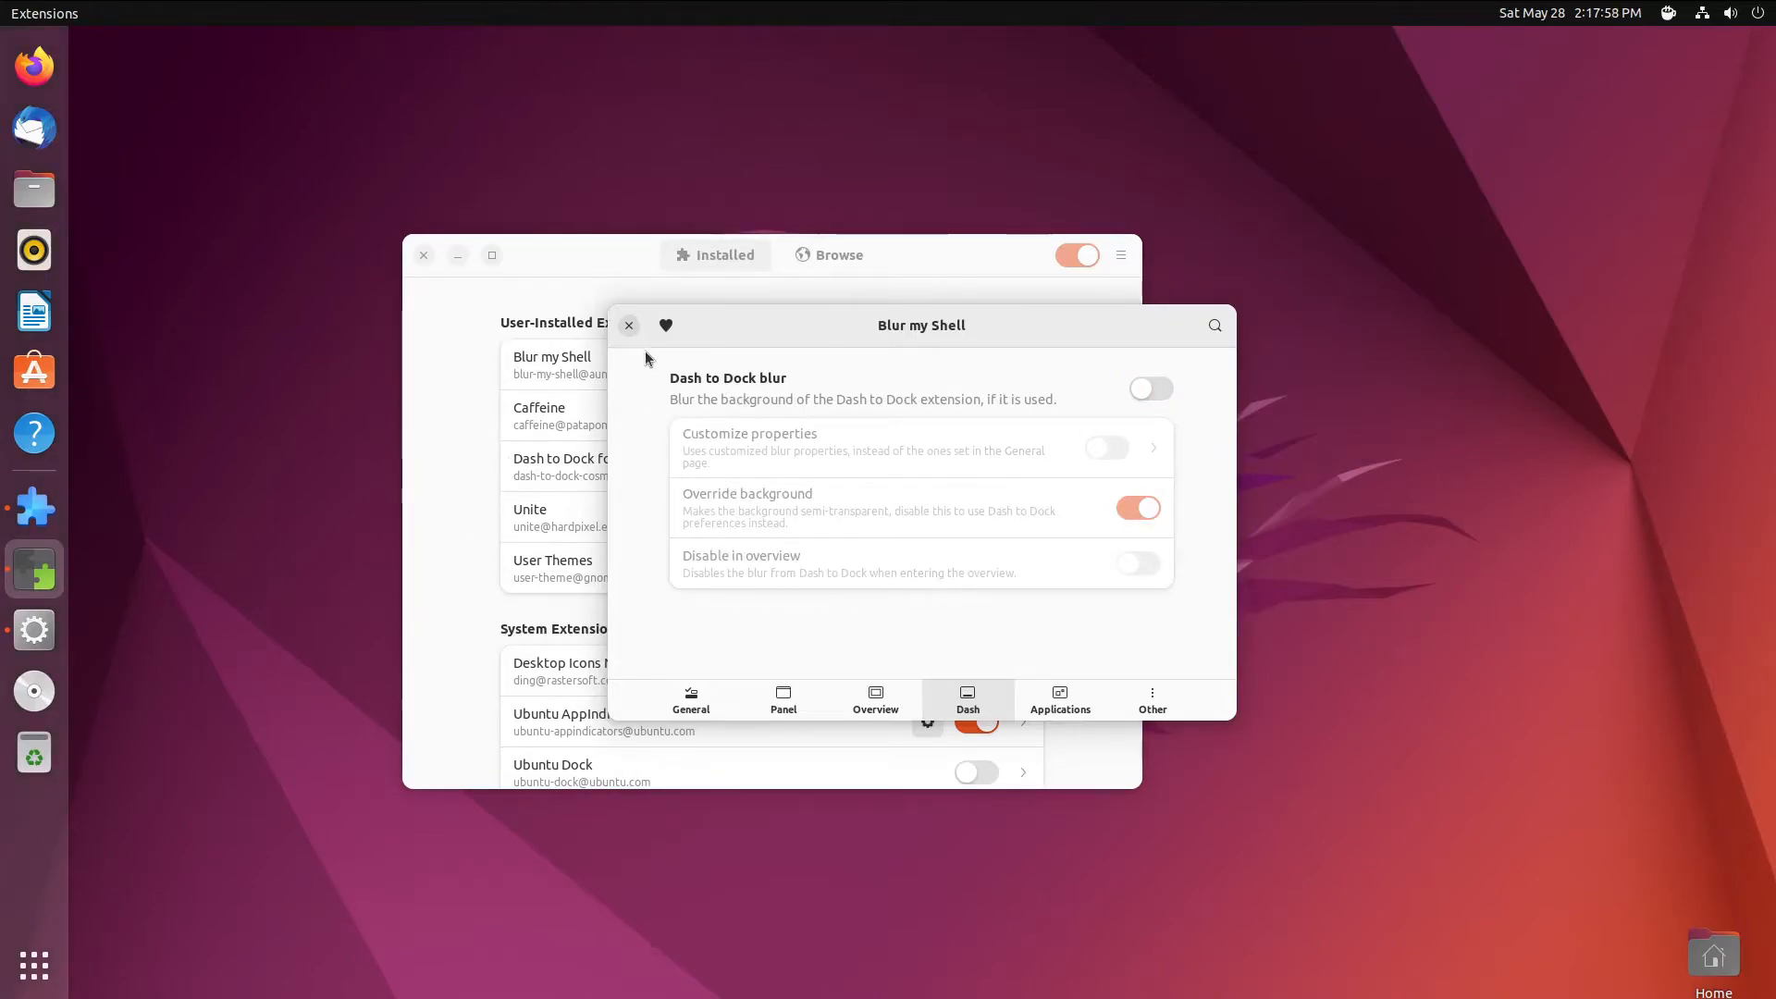
{"action": "left_click", "coordinate": [629, 325]}
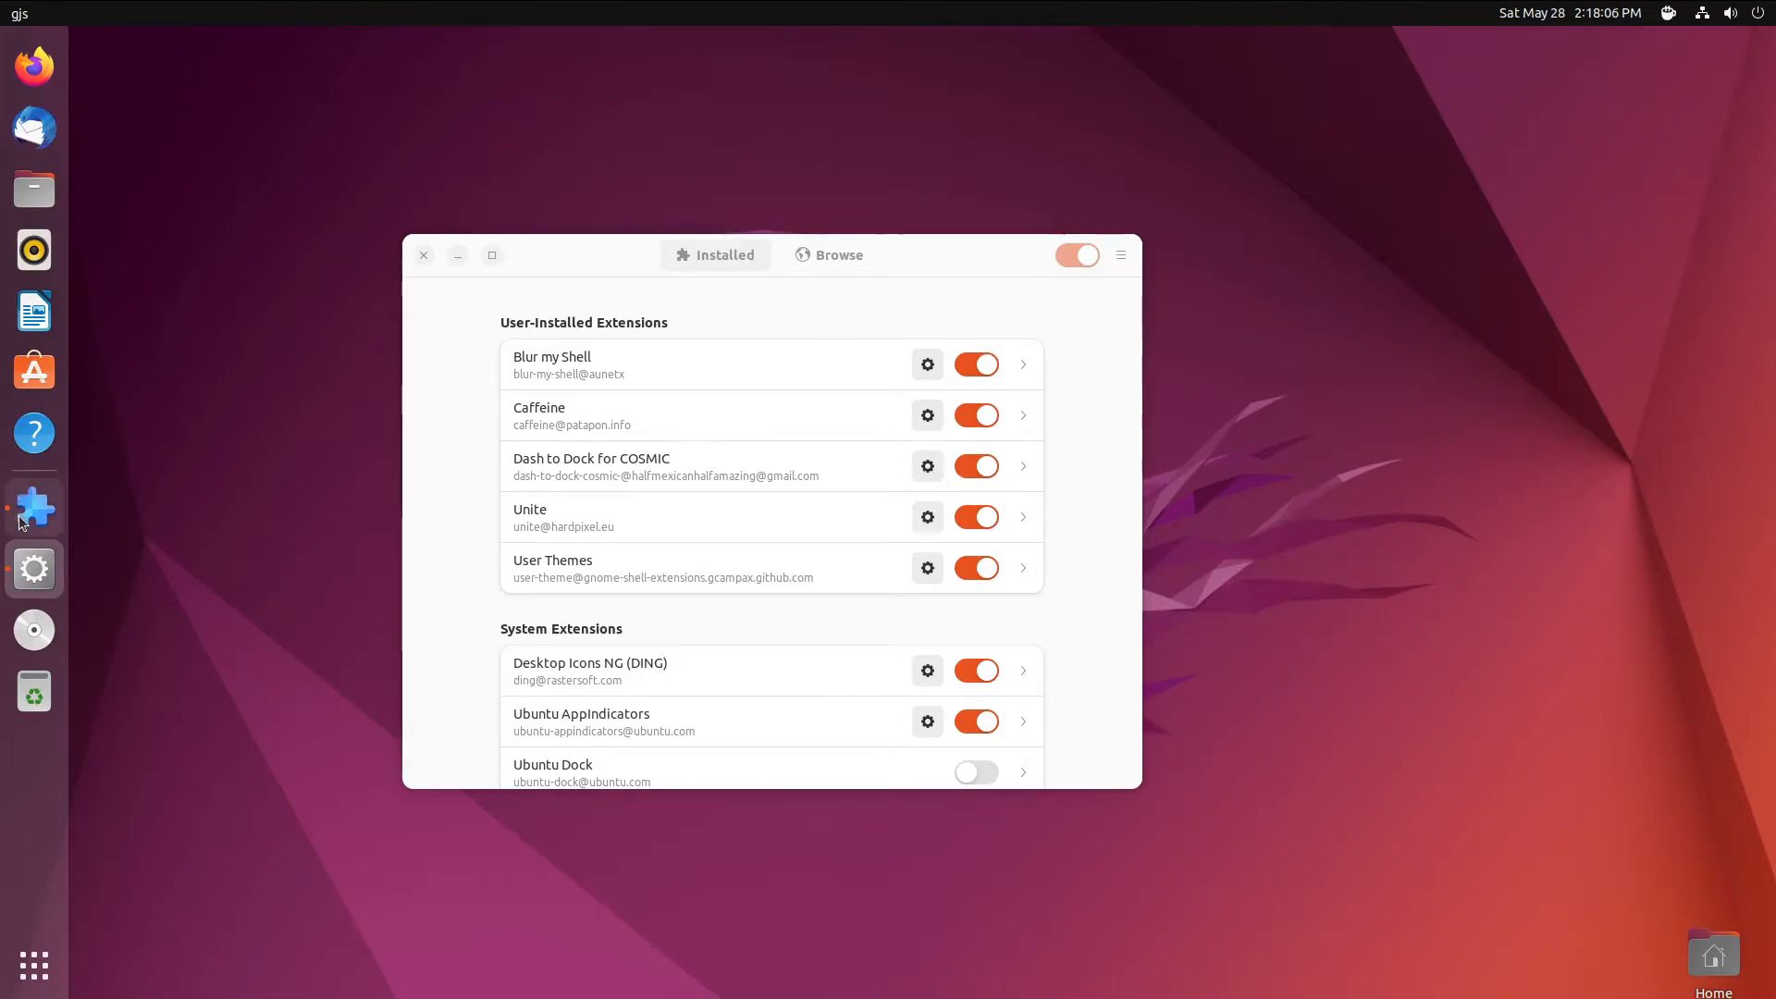
- In Dash to Dock for COSMIC settings, move the dock to the bottom and check the app grid
{"action": "left_click", "coordinate": [51, 509]}
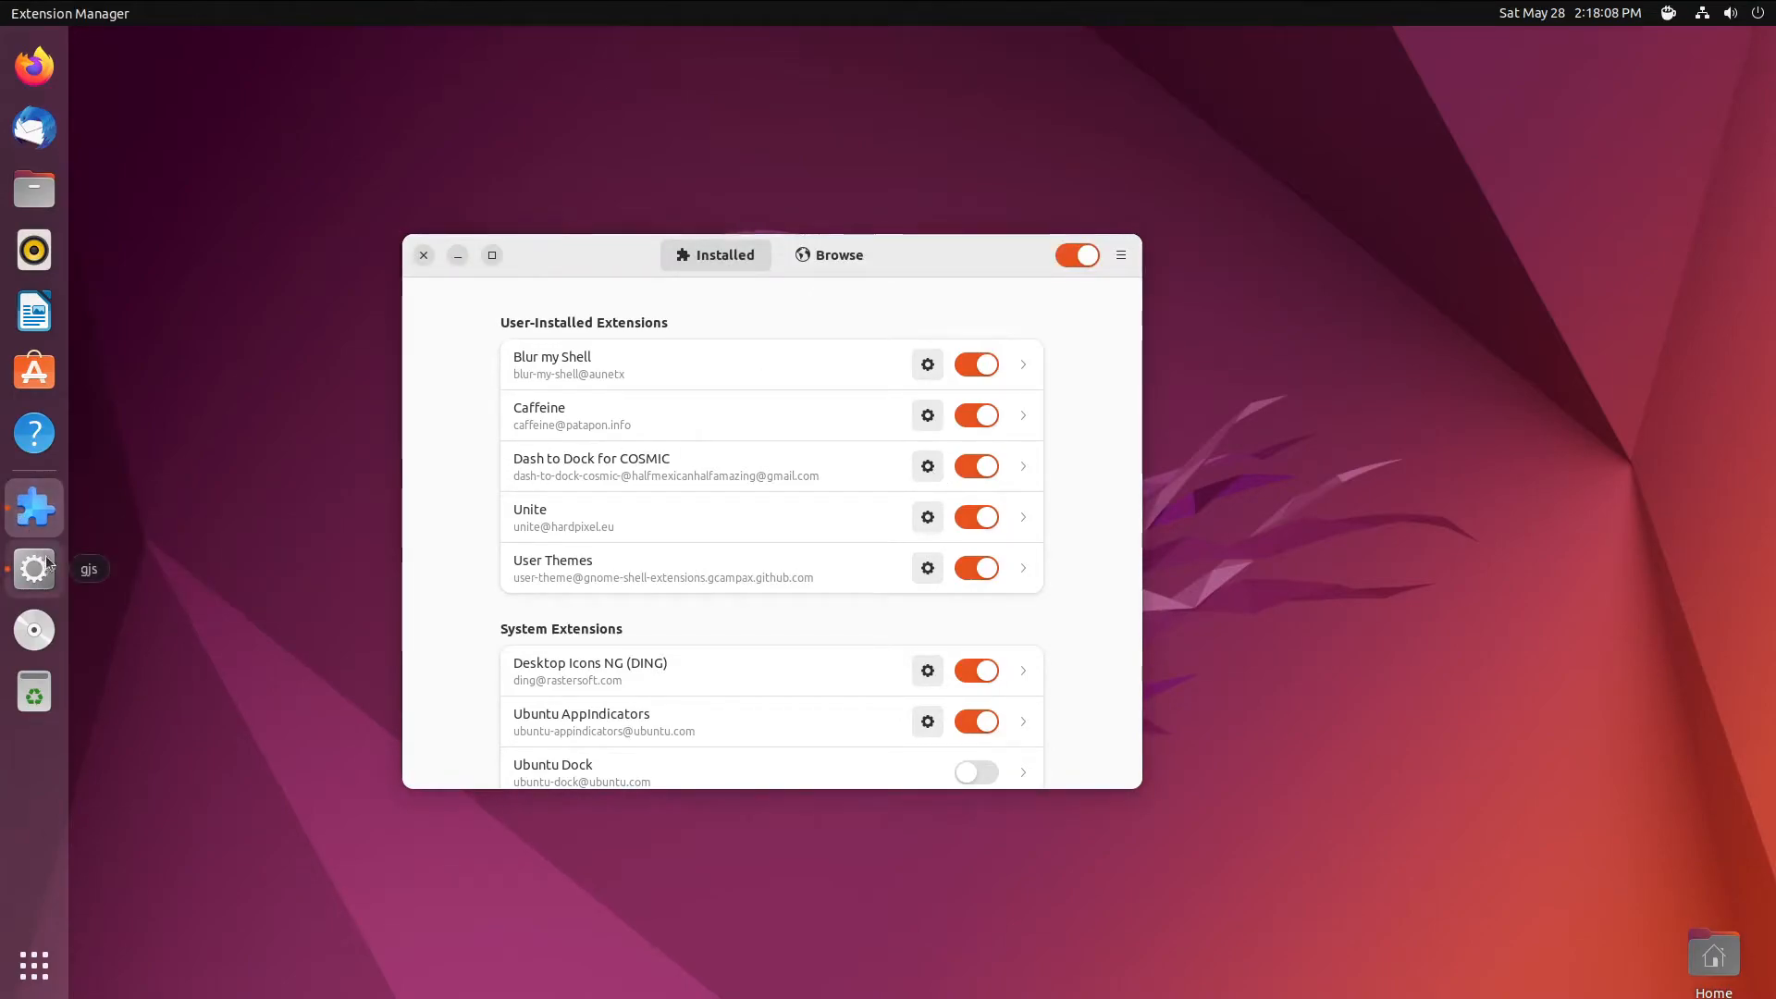
{"action": "left_click", "coordinate": [928, 466]}
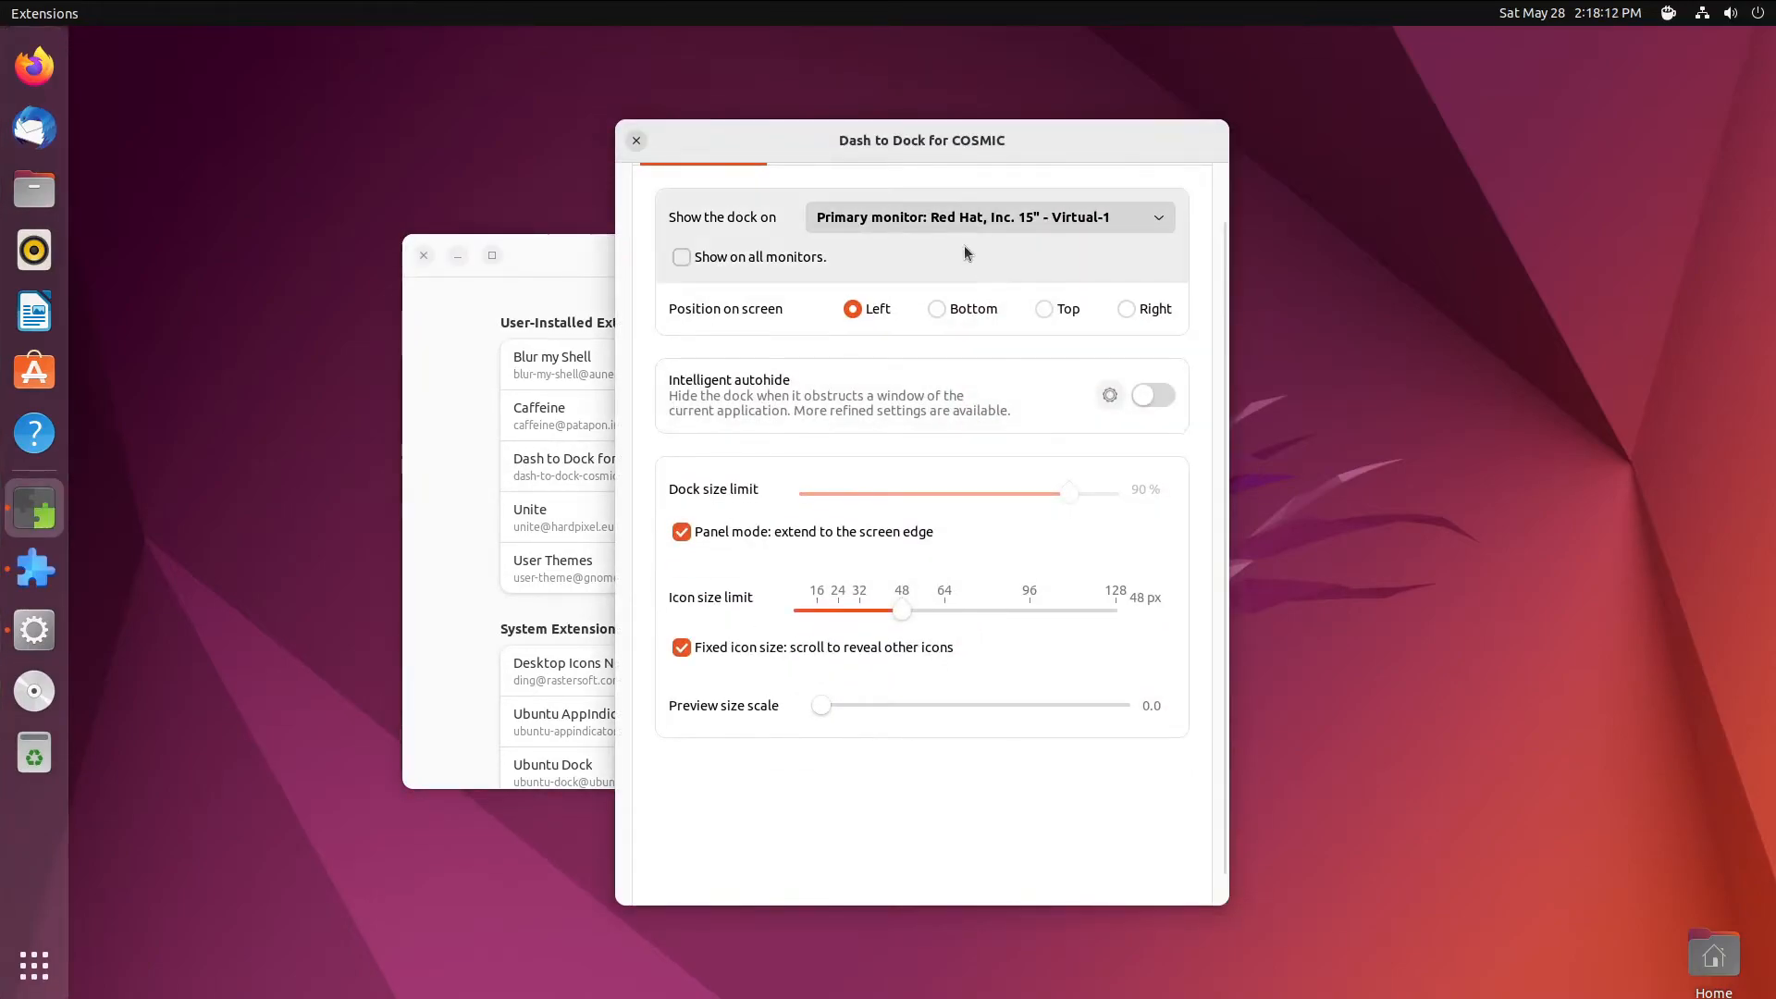
{"action": "left_click", "coordinate": [941, 310]}
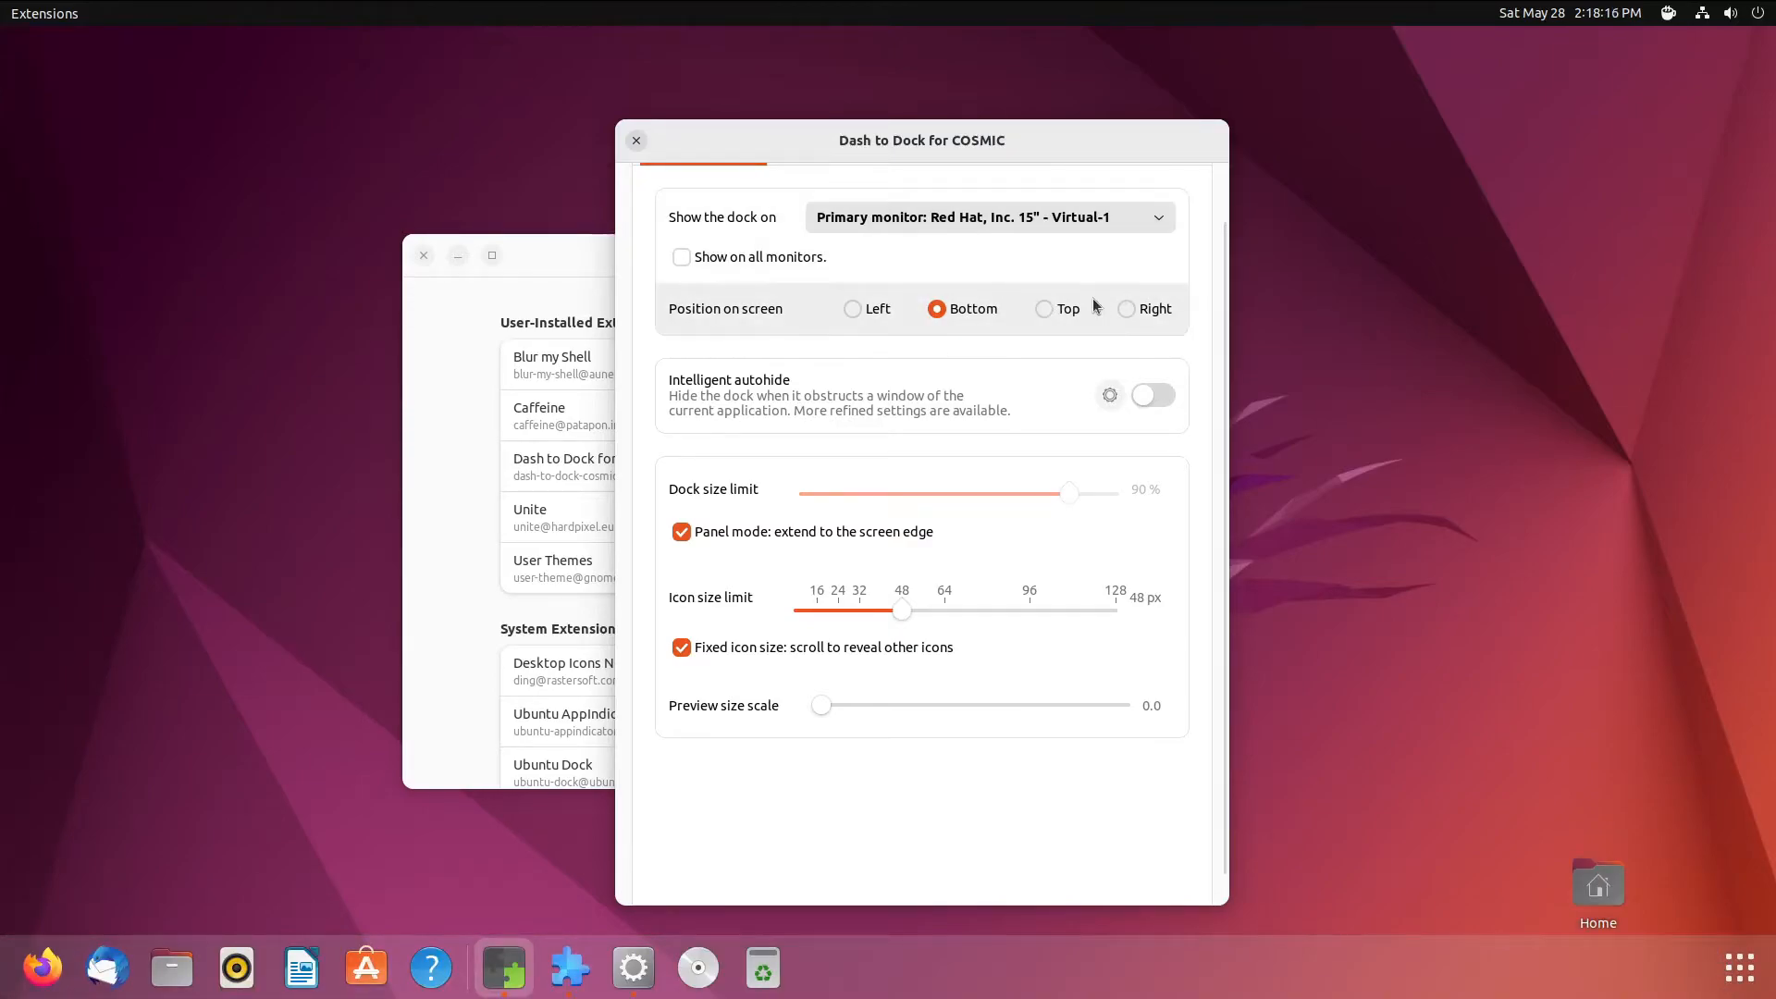
{"action": "left_click", "coordinate": [1739, 969]}
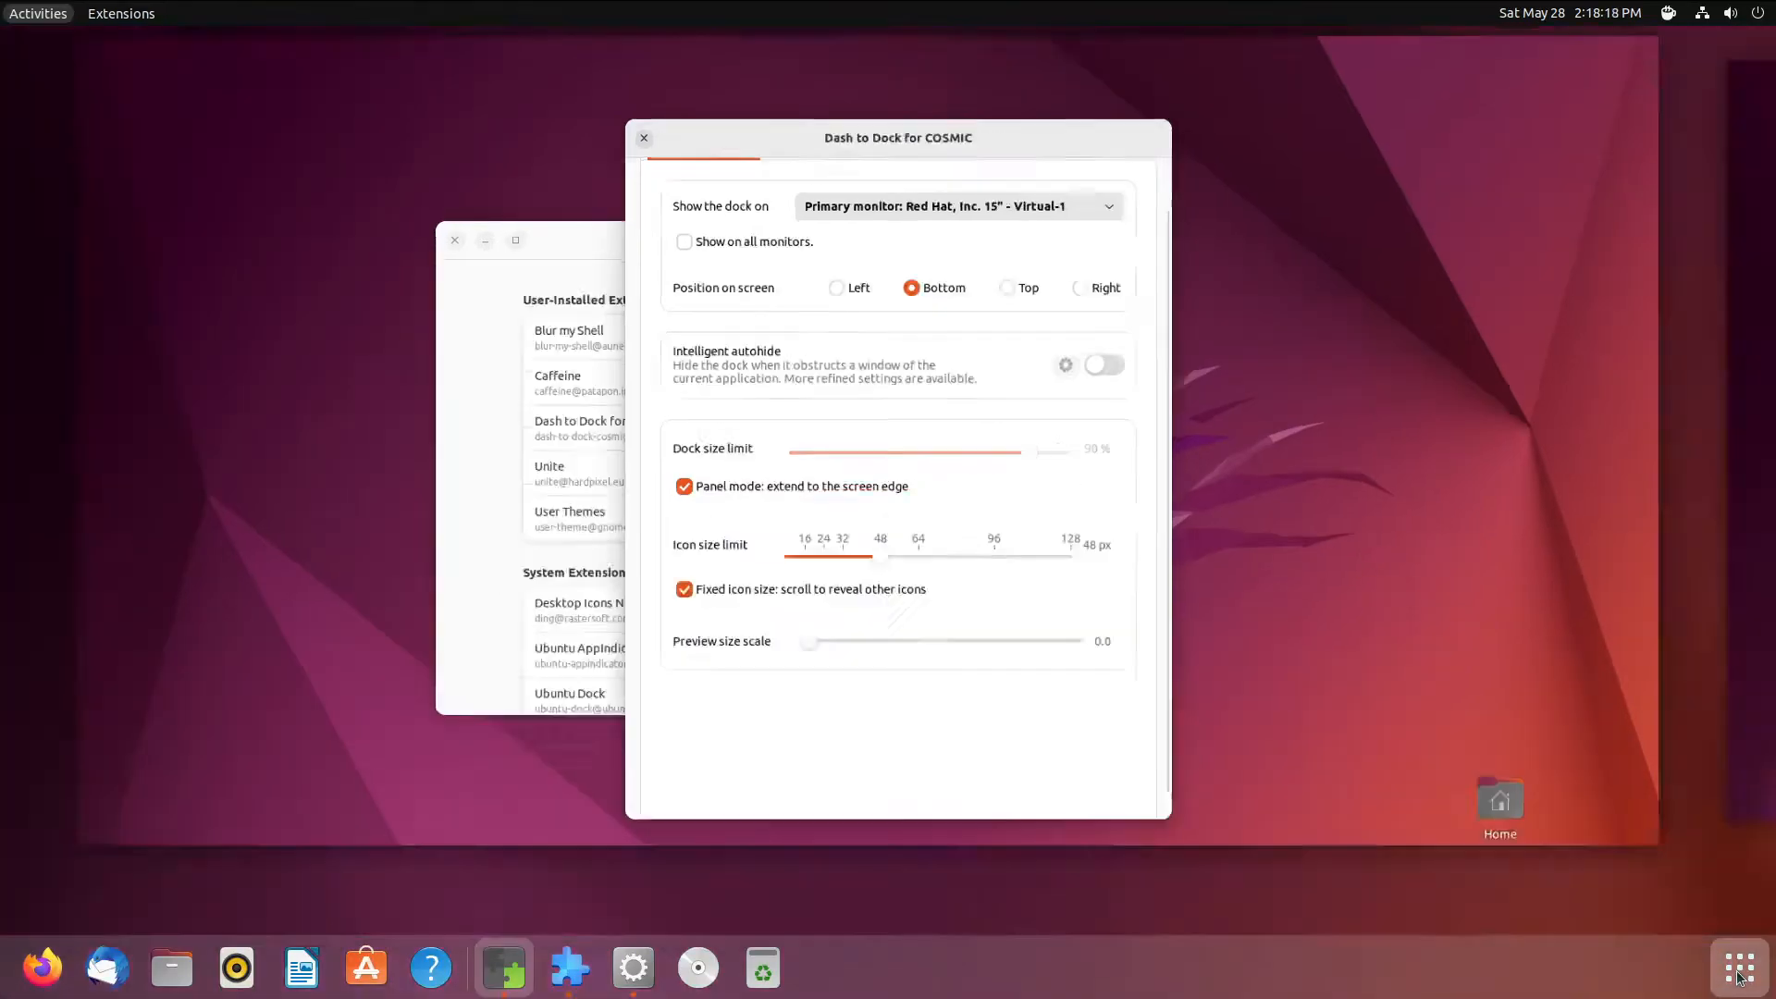
{"action": "left_click", "coordinate": [1738, 969]}
{"action": "left_click", "coordinate": [1739, 970]}
{"action": "left_click", "coordinate": [1740, 979]}
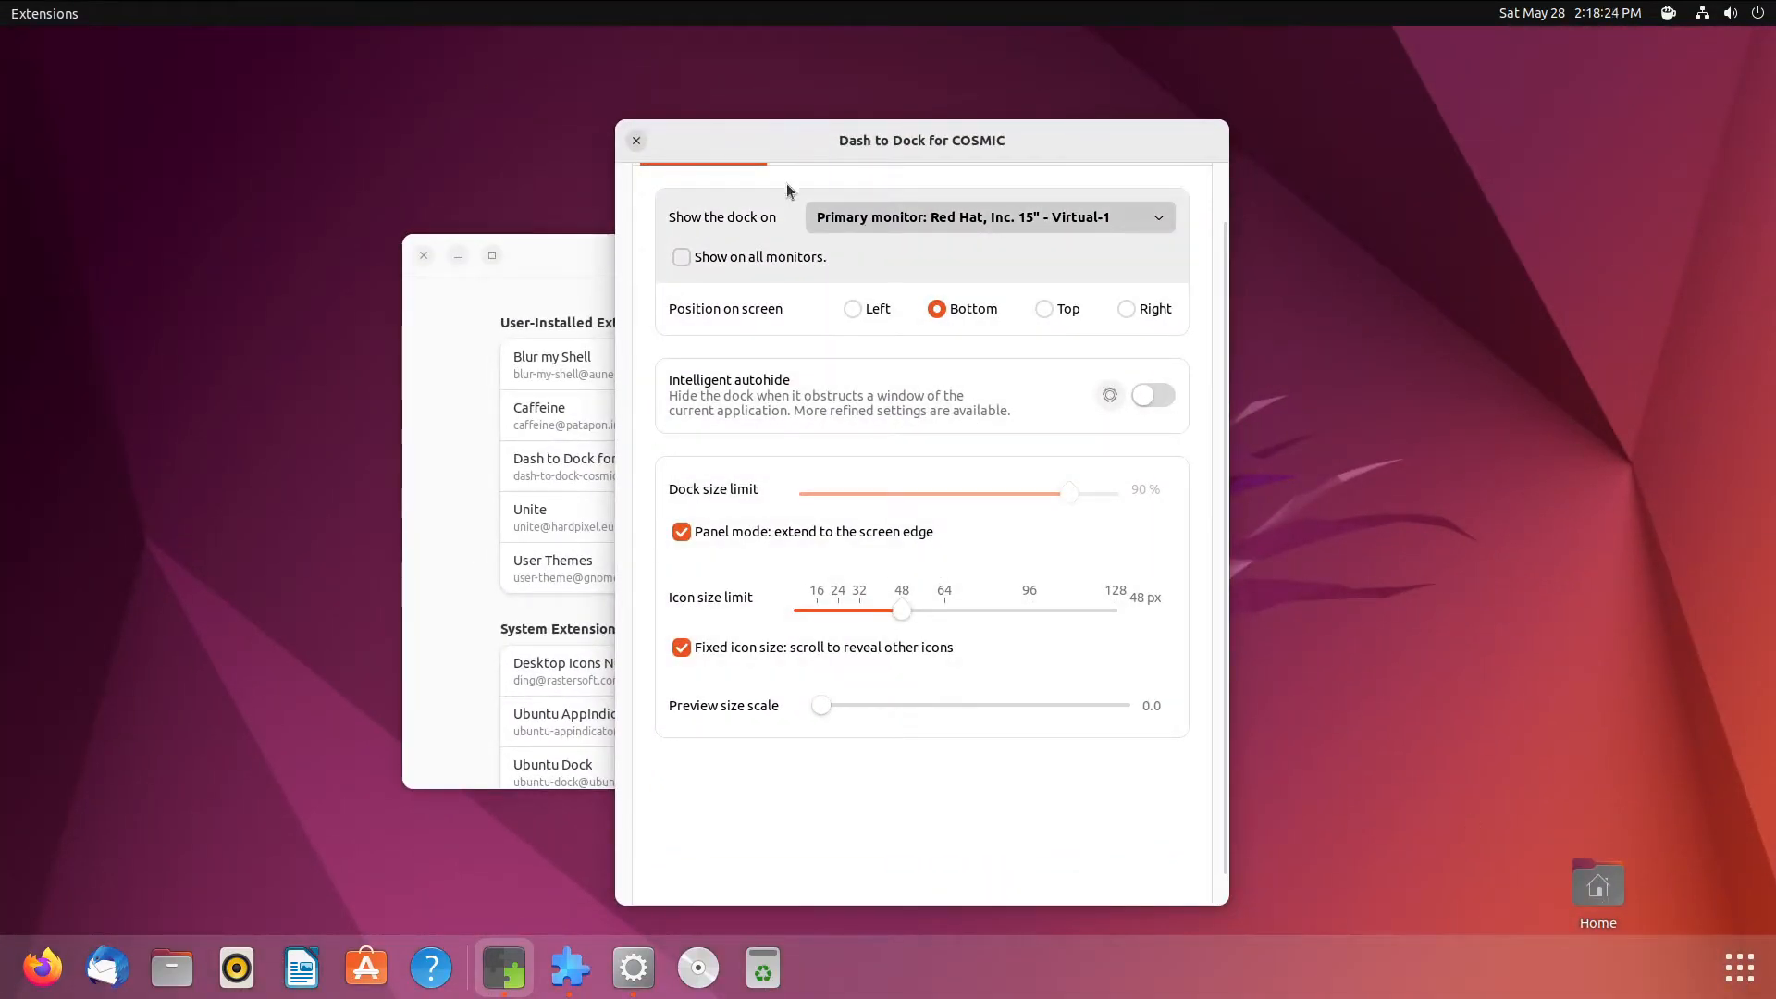
- Put the applications button at the dock's start and test the app grid from there
{"action": "left_click_drag", "start_coordinate": [861, 121], "coordinate": [846, 58]}
{"action": "left_click", "coordinate": [818, 114]}
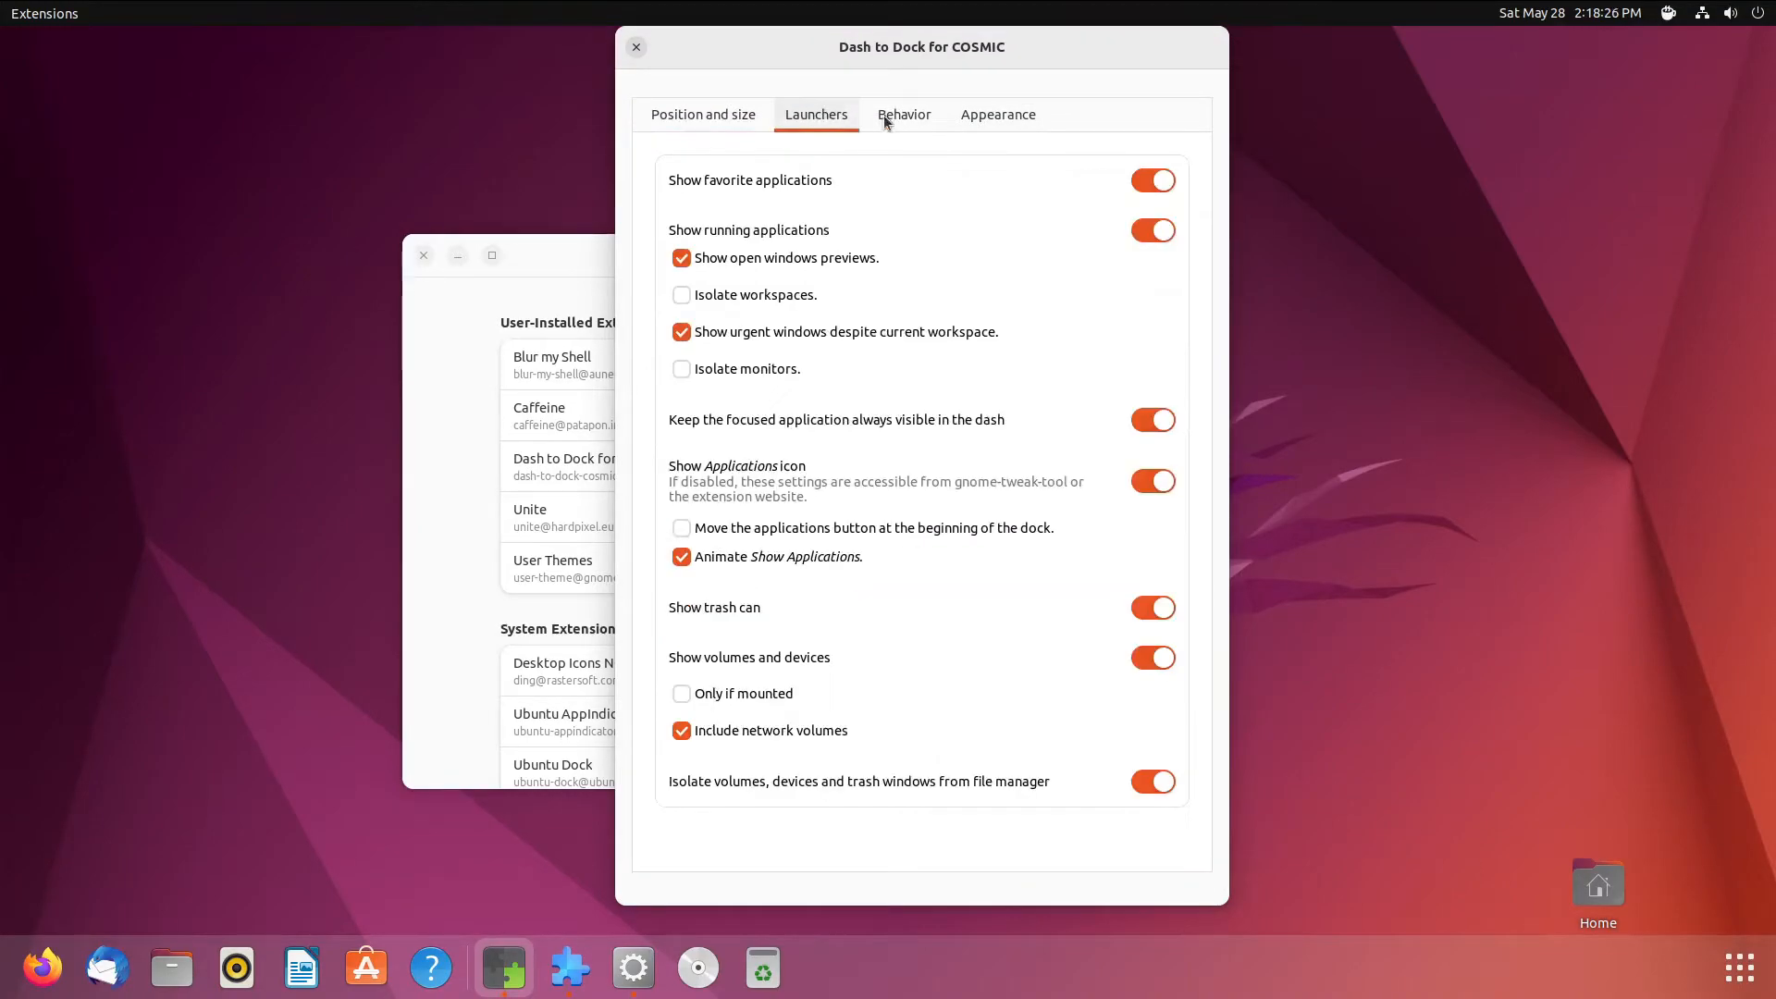
{"action": "left_click", "coordinate": [740, 528]}
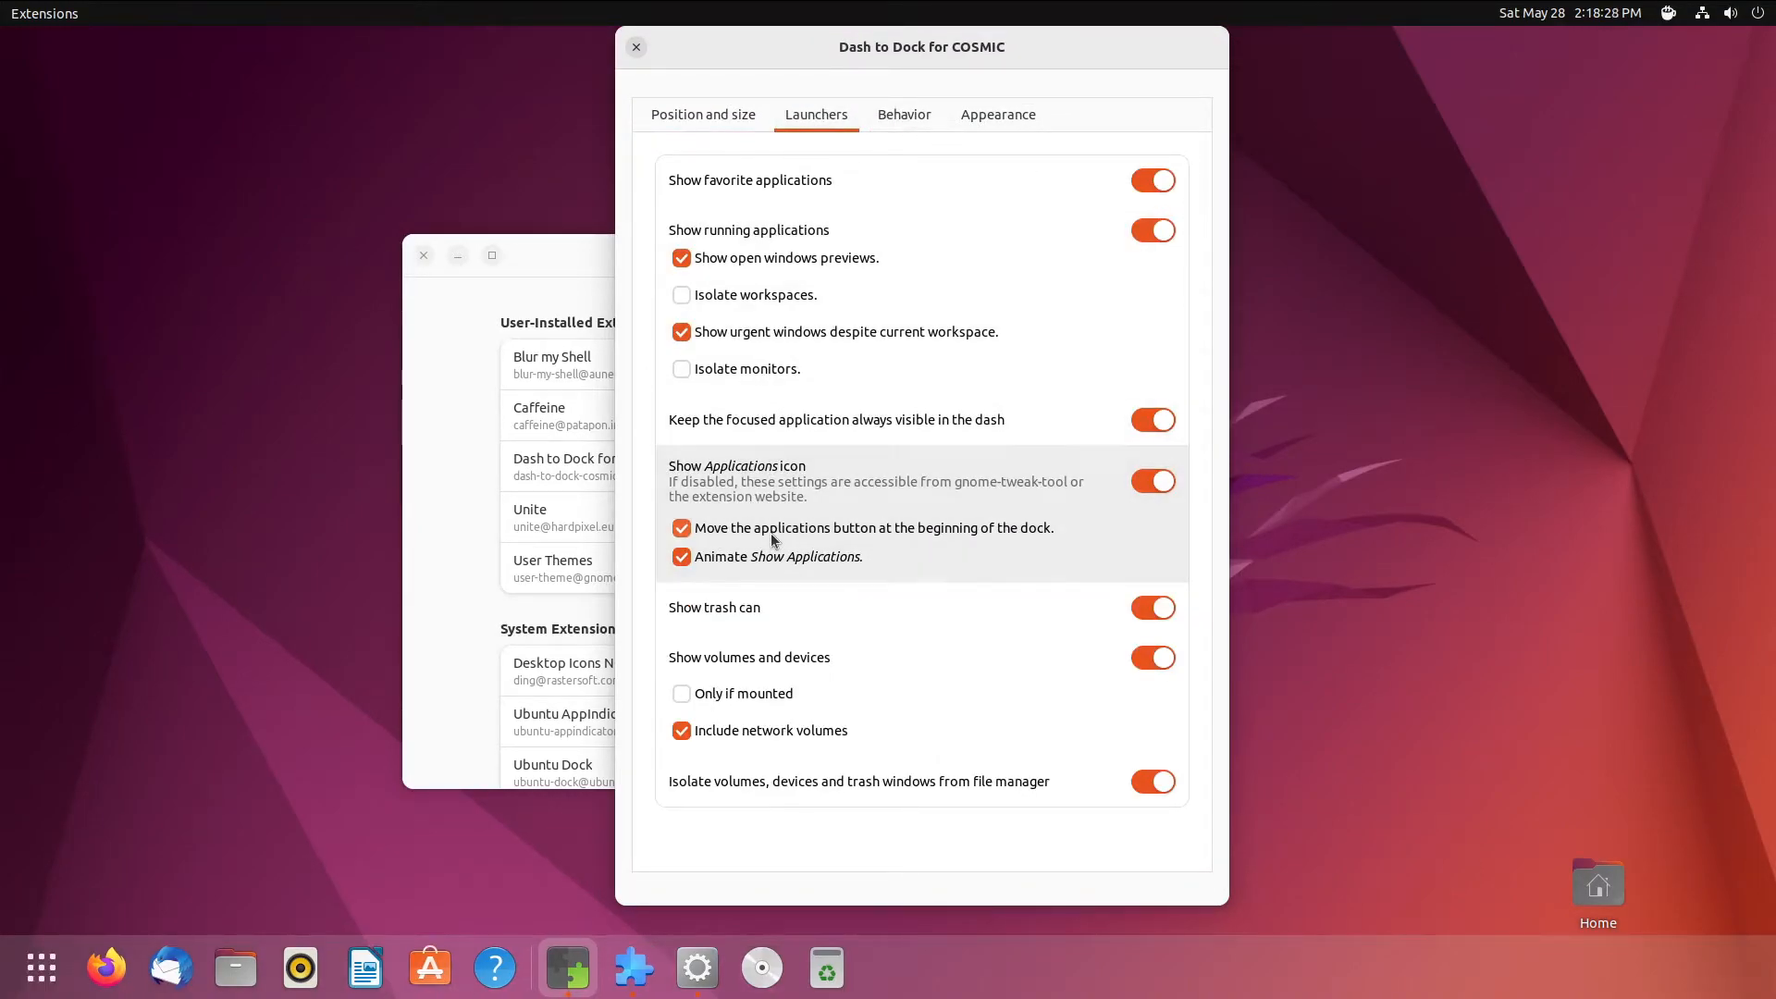
{"action": "left_click", "coordinate": [57, 990]}
{"action": "left_click", "coordinate": [57, 990]}
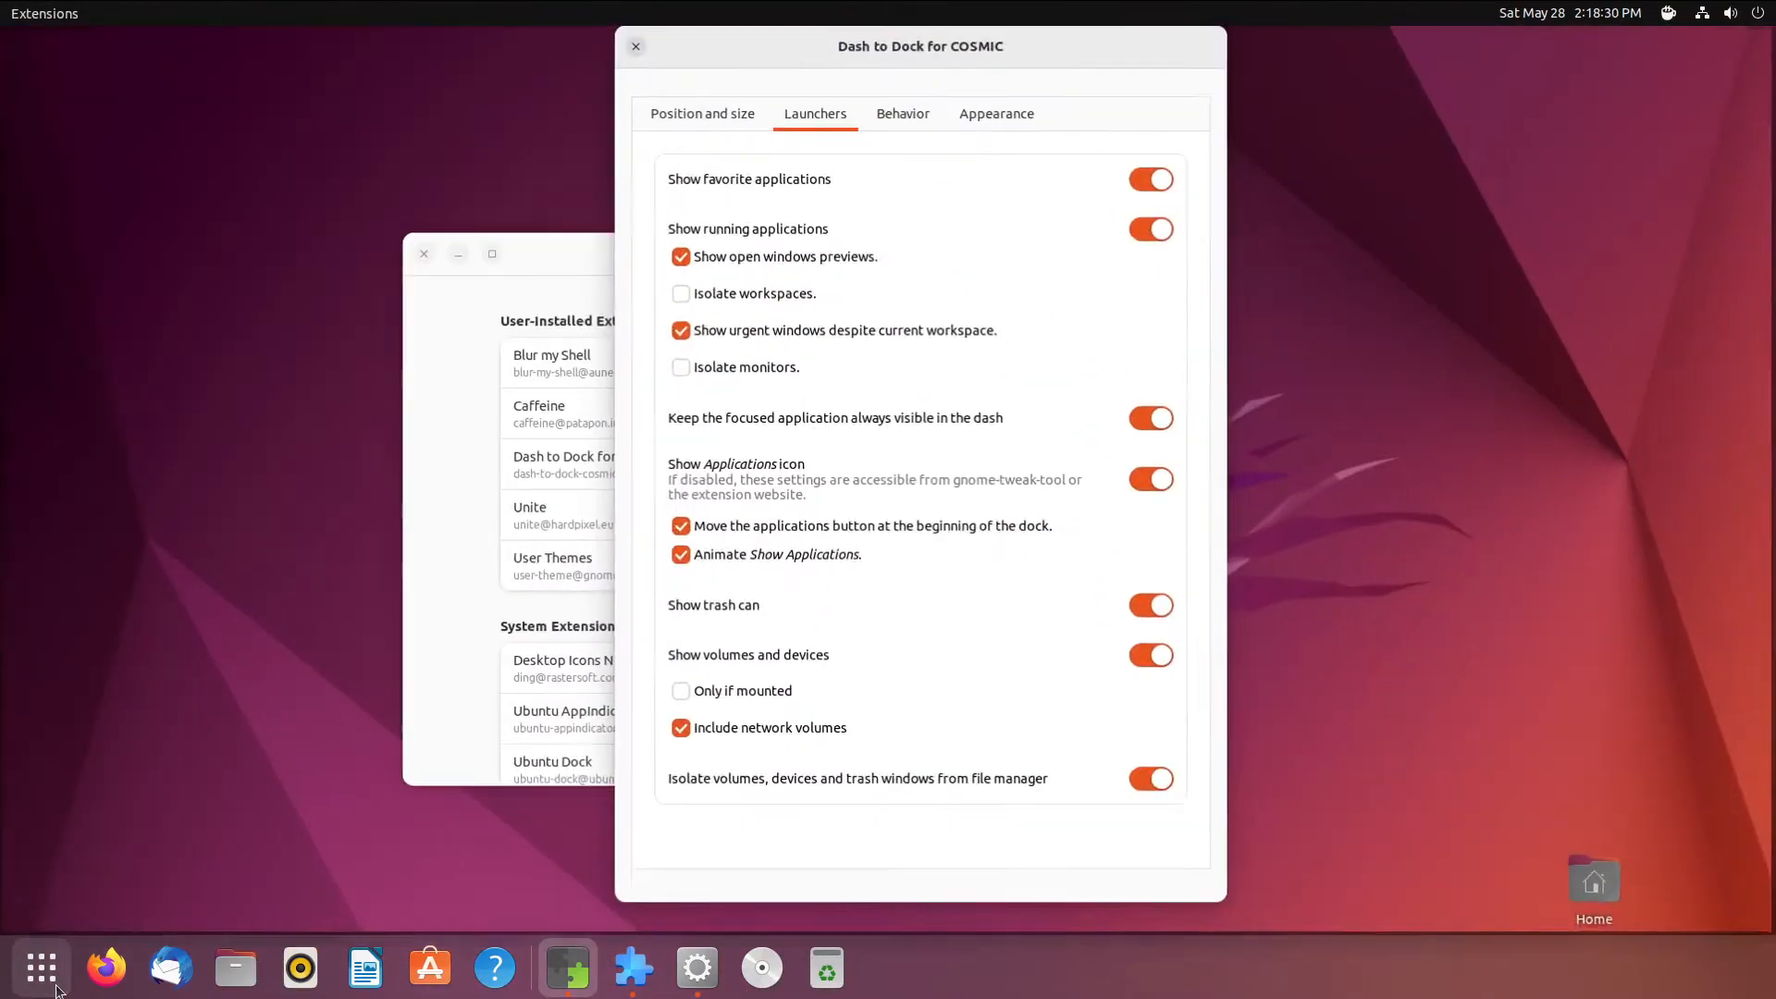
{"action": "left_click", "coordinate": [56, 989]}
{"action": "left_click", "coordinate": [56, 991]}
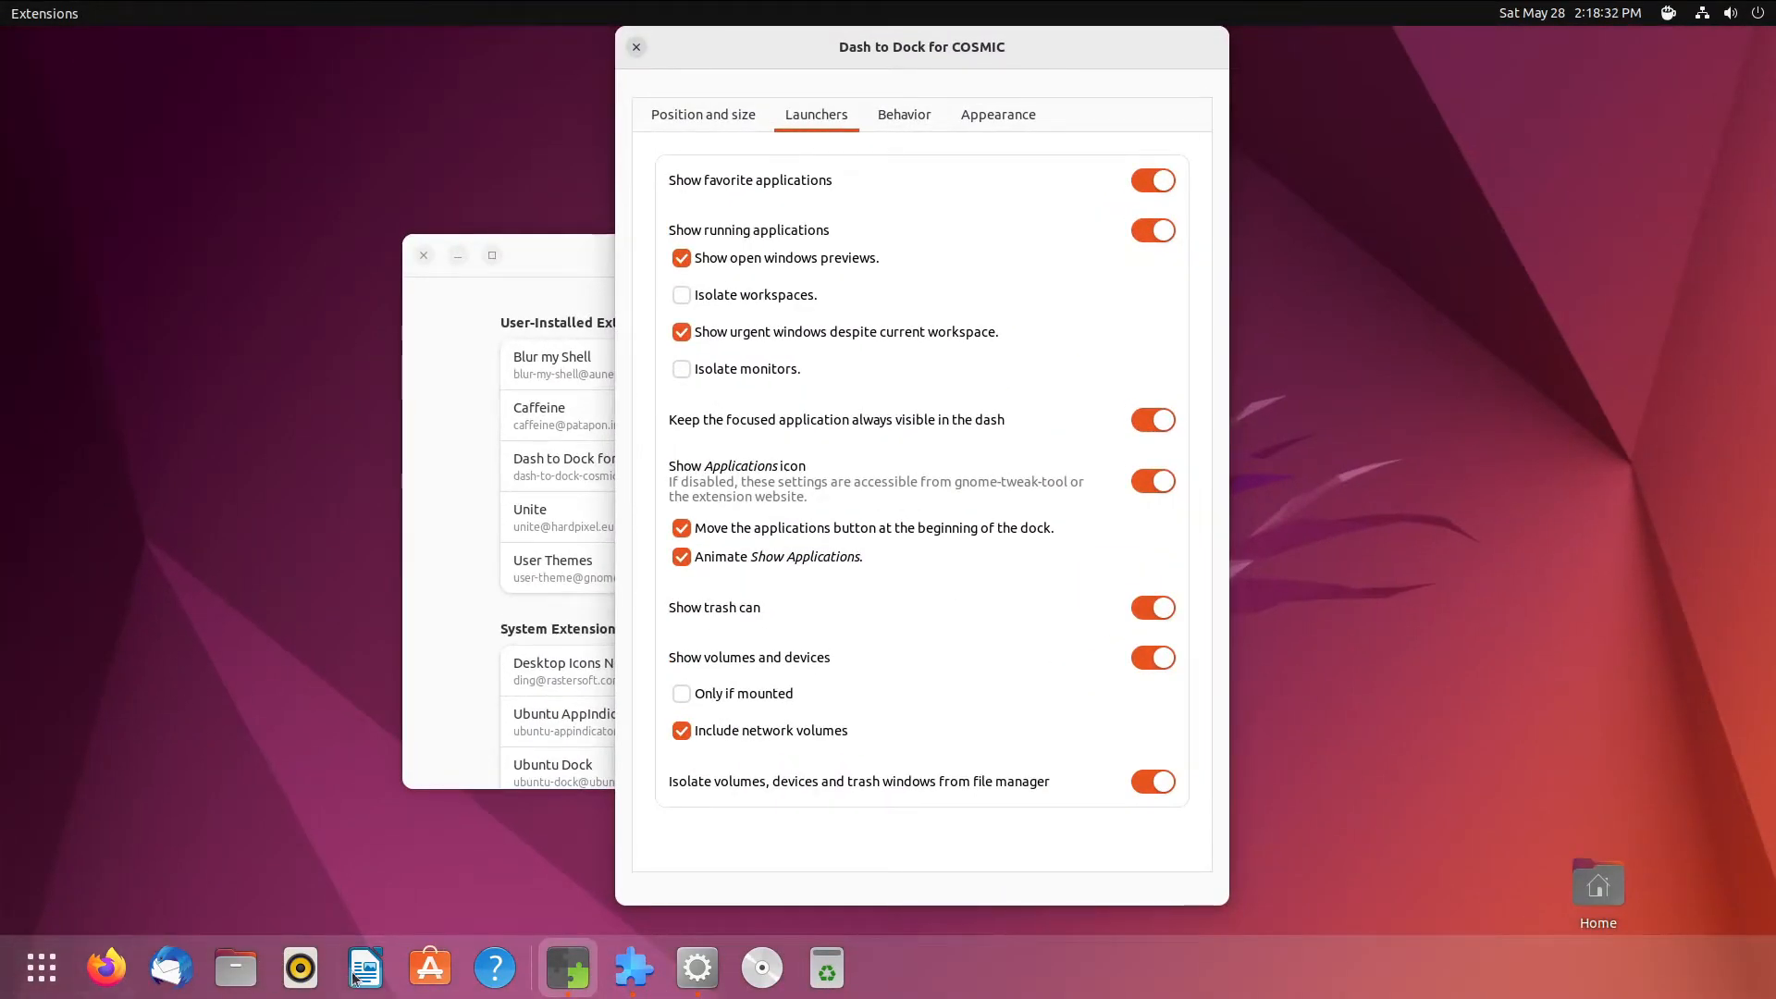
{"action": "left_click", "coordinate": [33, 984]}
{"action": "left_click", "coordinate": [33, 984]}
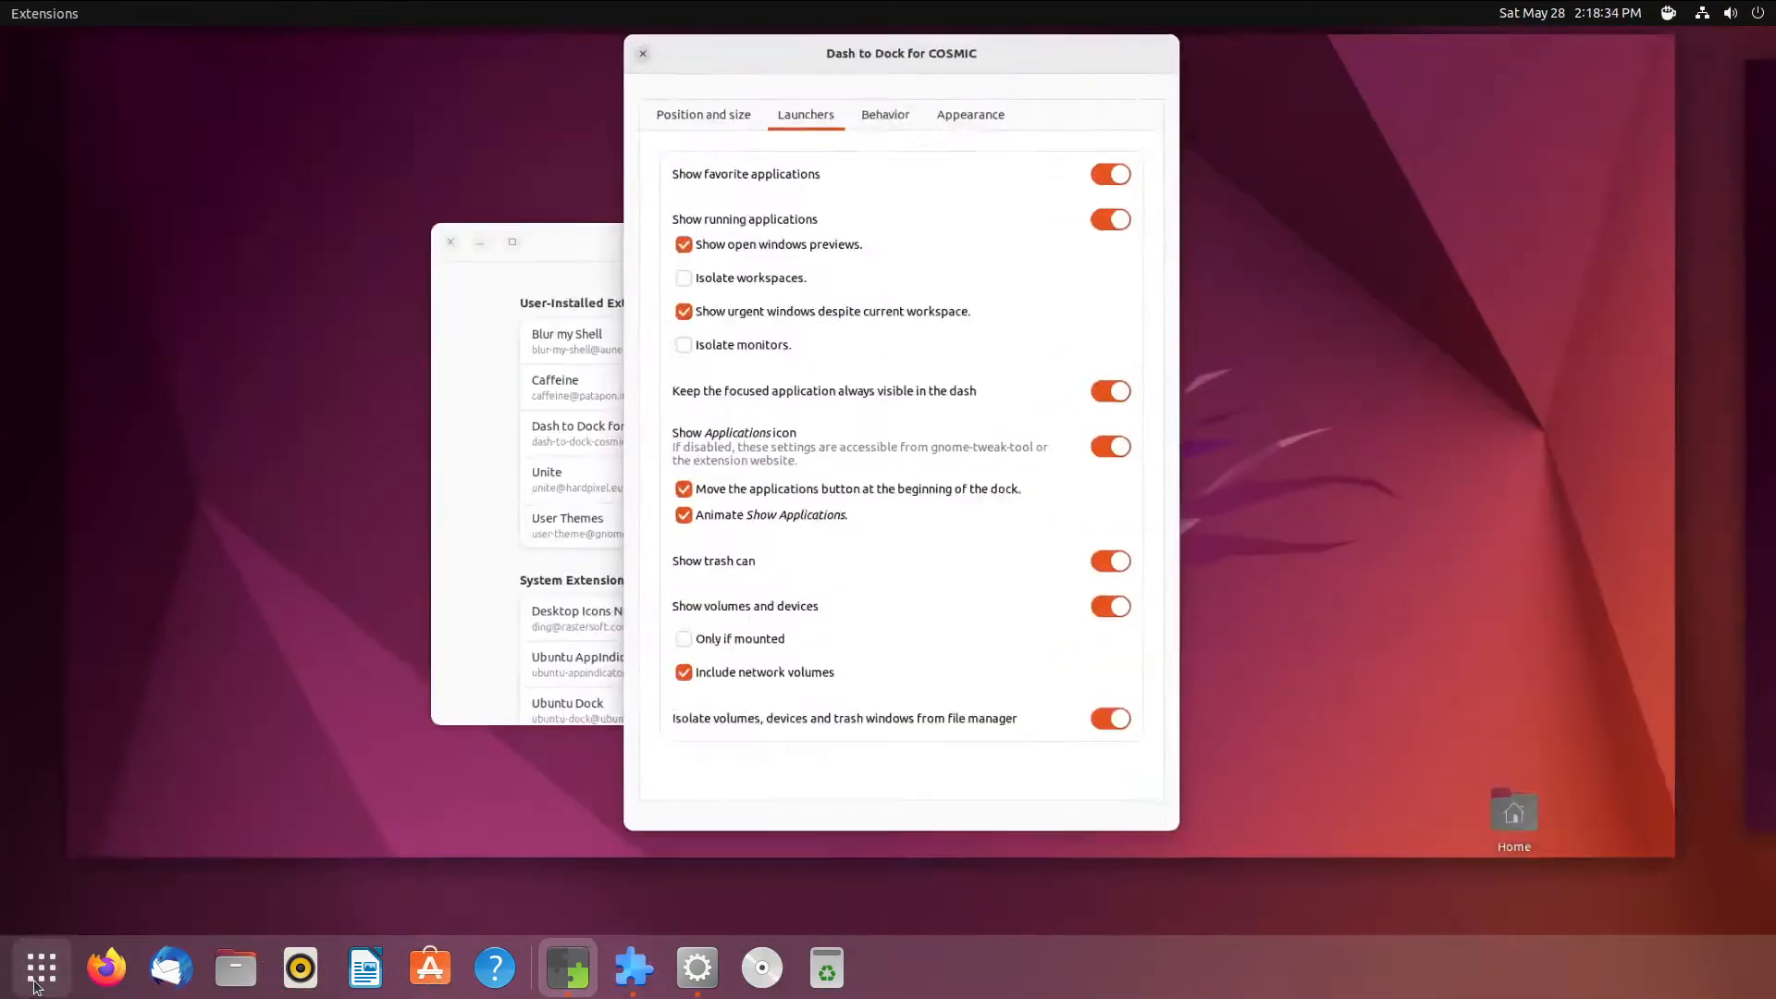
{"action": "left_click", "coordinate": [33, 983]}
{"action": "left_click", "coordinate": [34, 984]}
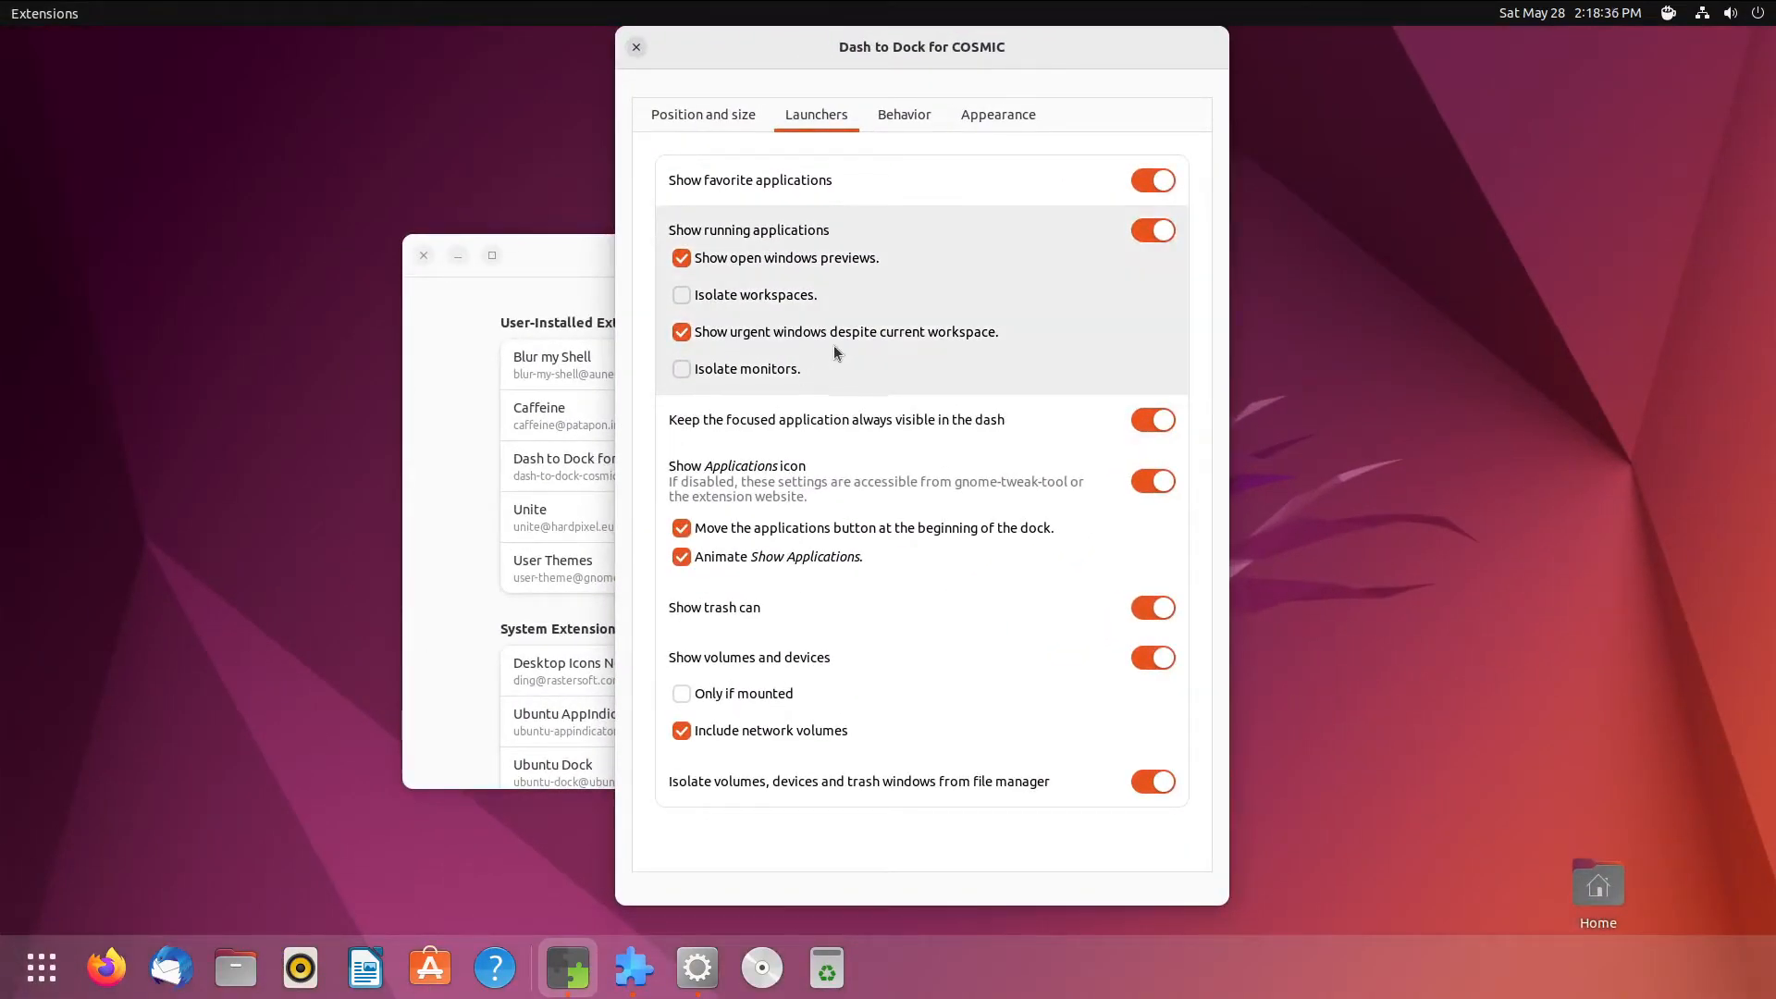
- Set Position on screen to Left, test the overview, and move the settings window aside
{"action": "left_click", "coordinate": [719, 118]}
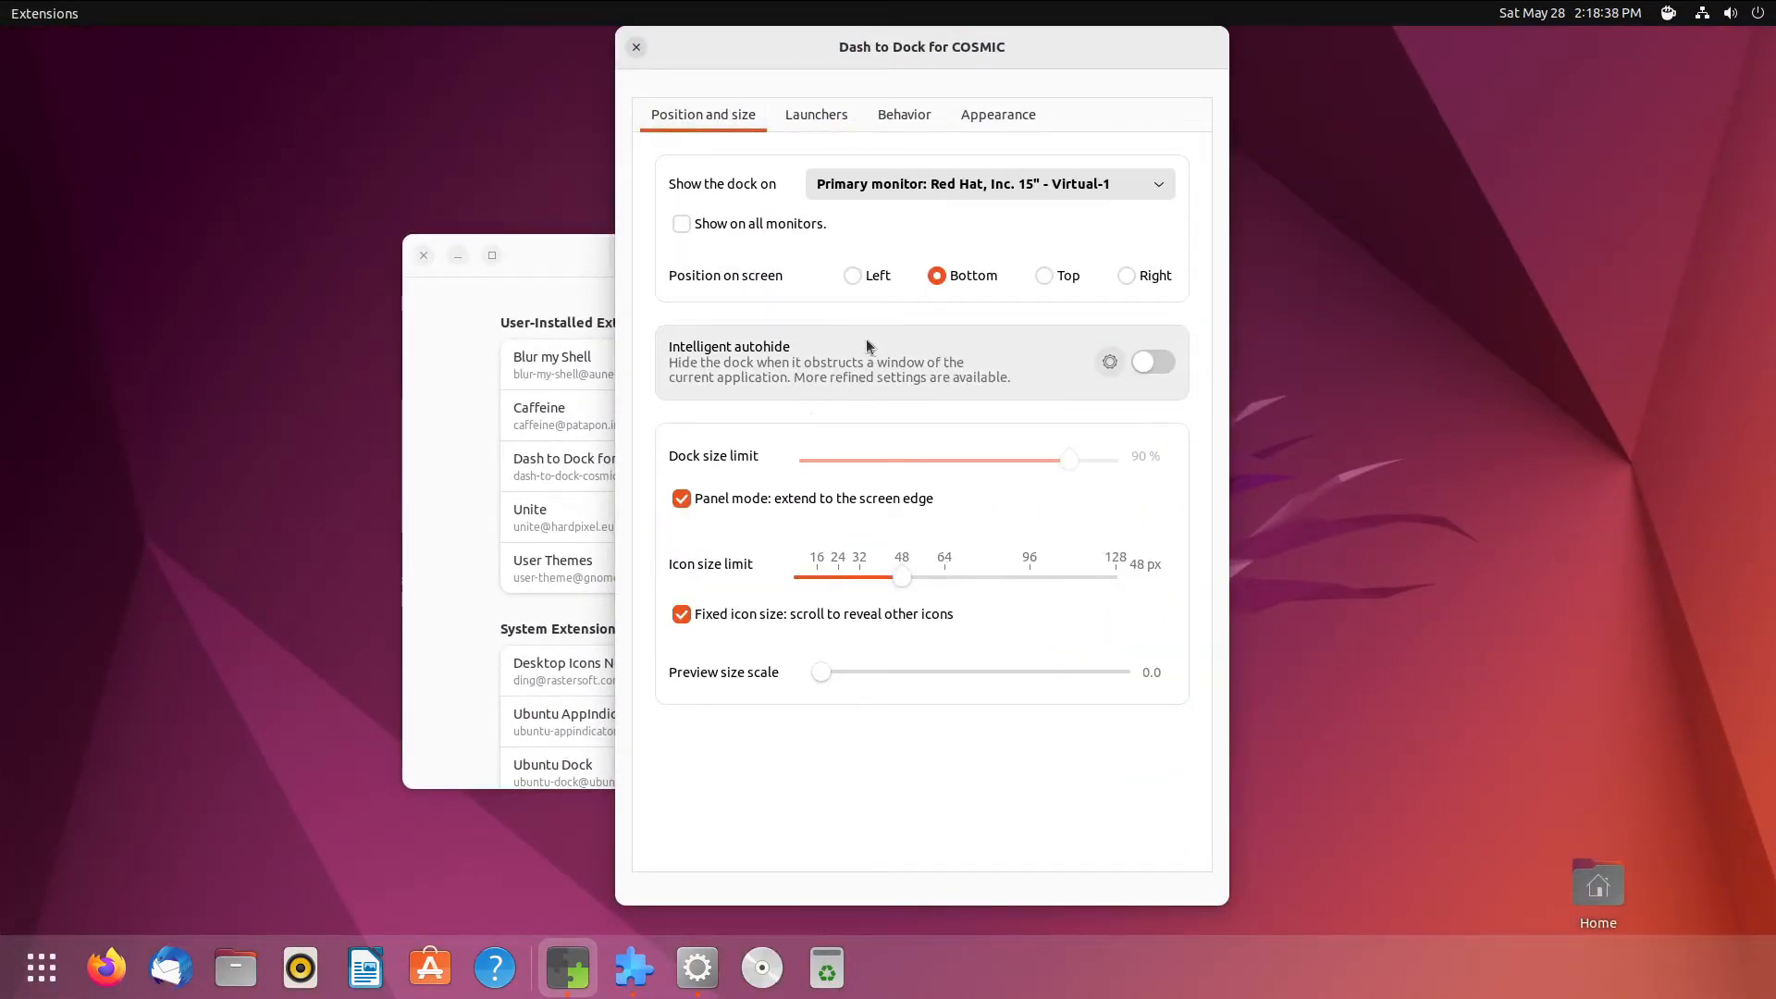
{"action": "left_click", "coordinate": [852, 279]}
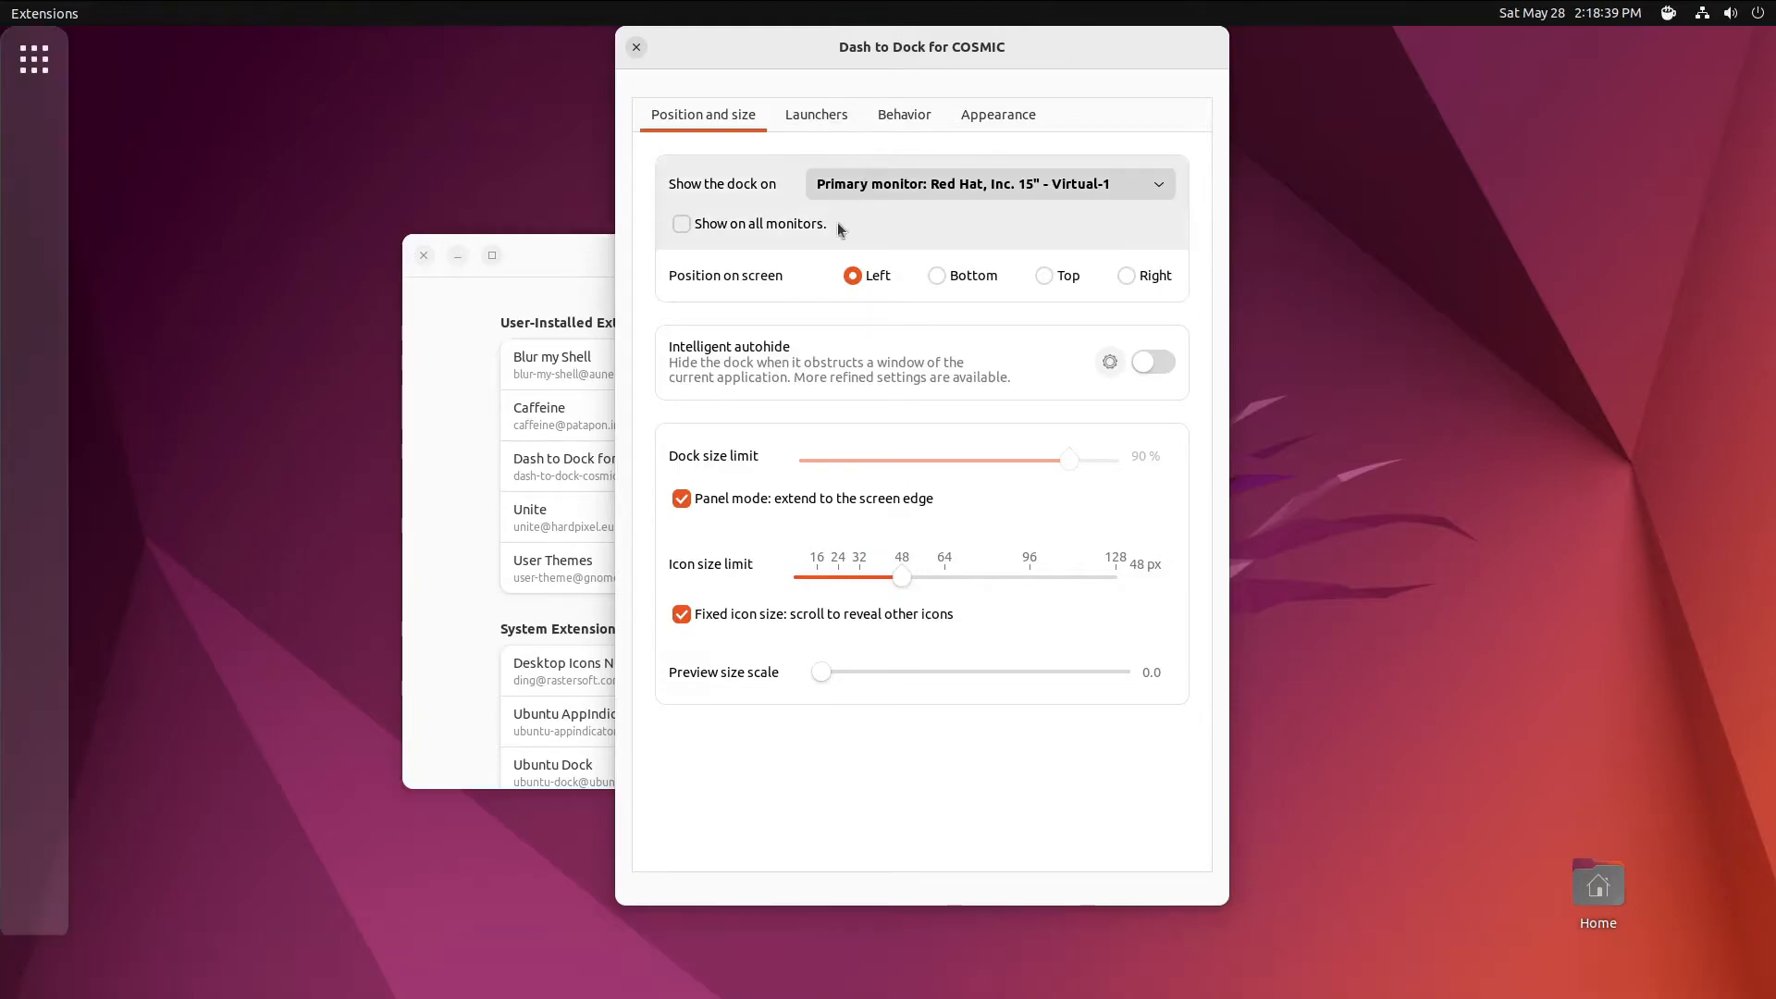
{"action": "left_click", "coordinate": [52, 61]}
{"action": "left_click", "coordinate": [51, 61]}
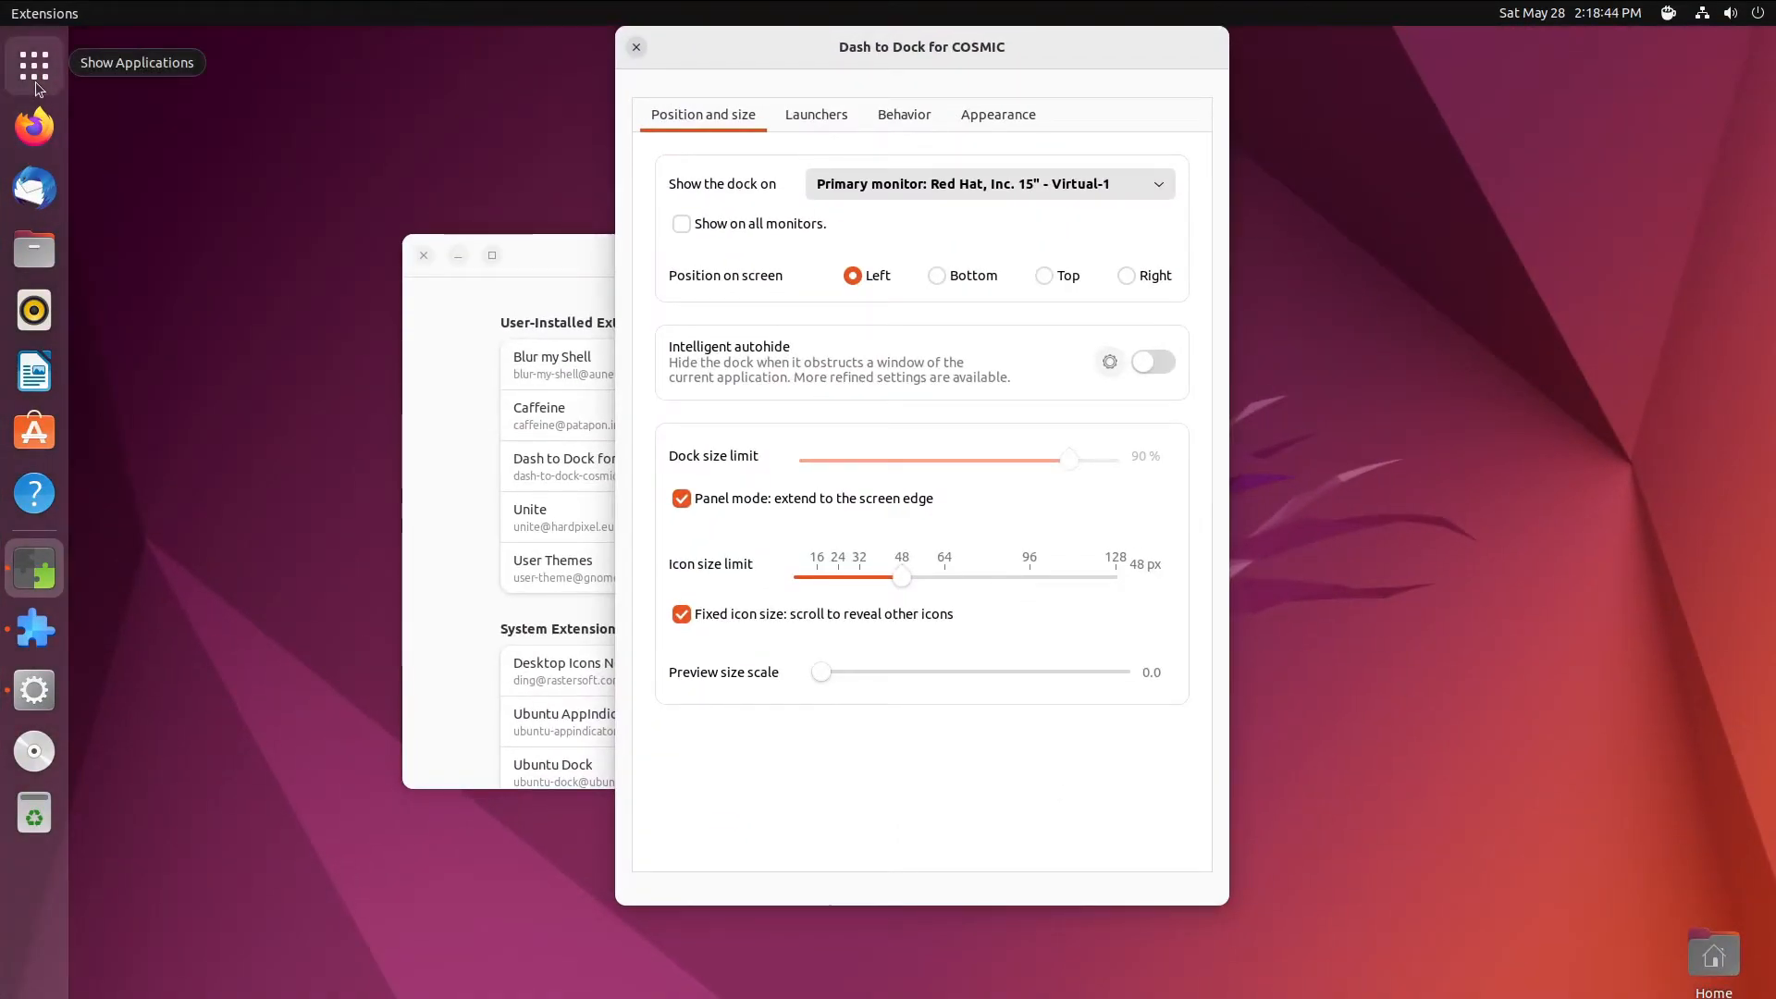
{"action": "left_click", "coordinate": [36, 84]}
{"action": "left_click", "coordinate": [36, 83]}
{"action": "left_click_drag", "start_coordinate": [912, 66], "coordinate": [788, 111]}
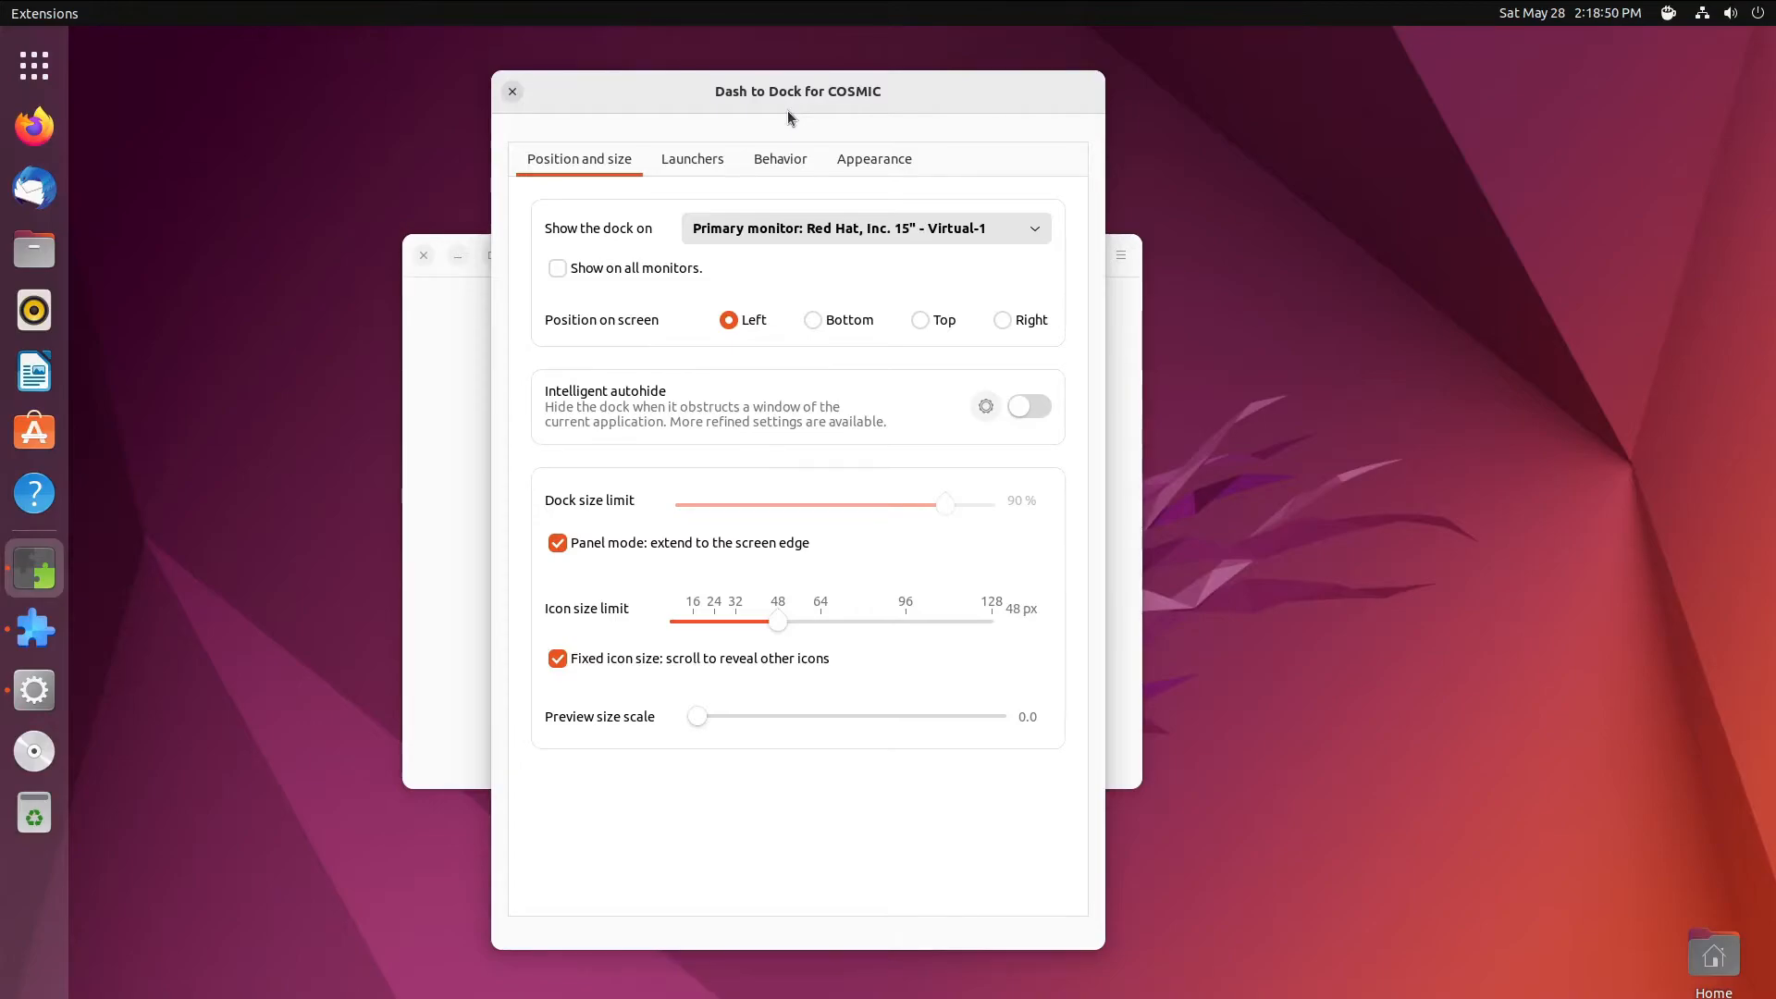
- On the Appearance tab, enable Customize the dash color and pick a dark grey
{"action": "left_click", "coordinate": [695, 155]}
{"action": "left_click", "coordinate": [780, 159]}
{"action": "left_click", "coordinate": [877, 163]}
{"action": "left_click", "coordinate": [1031, 439]}
{"action": "left_click", "coordinate": [986, 442]}
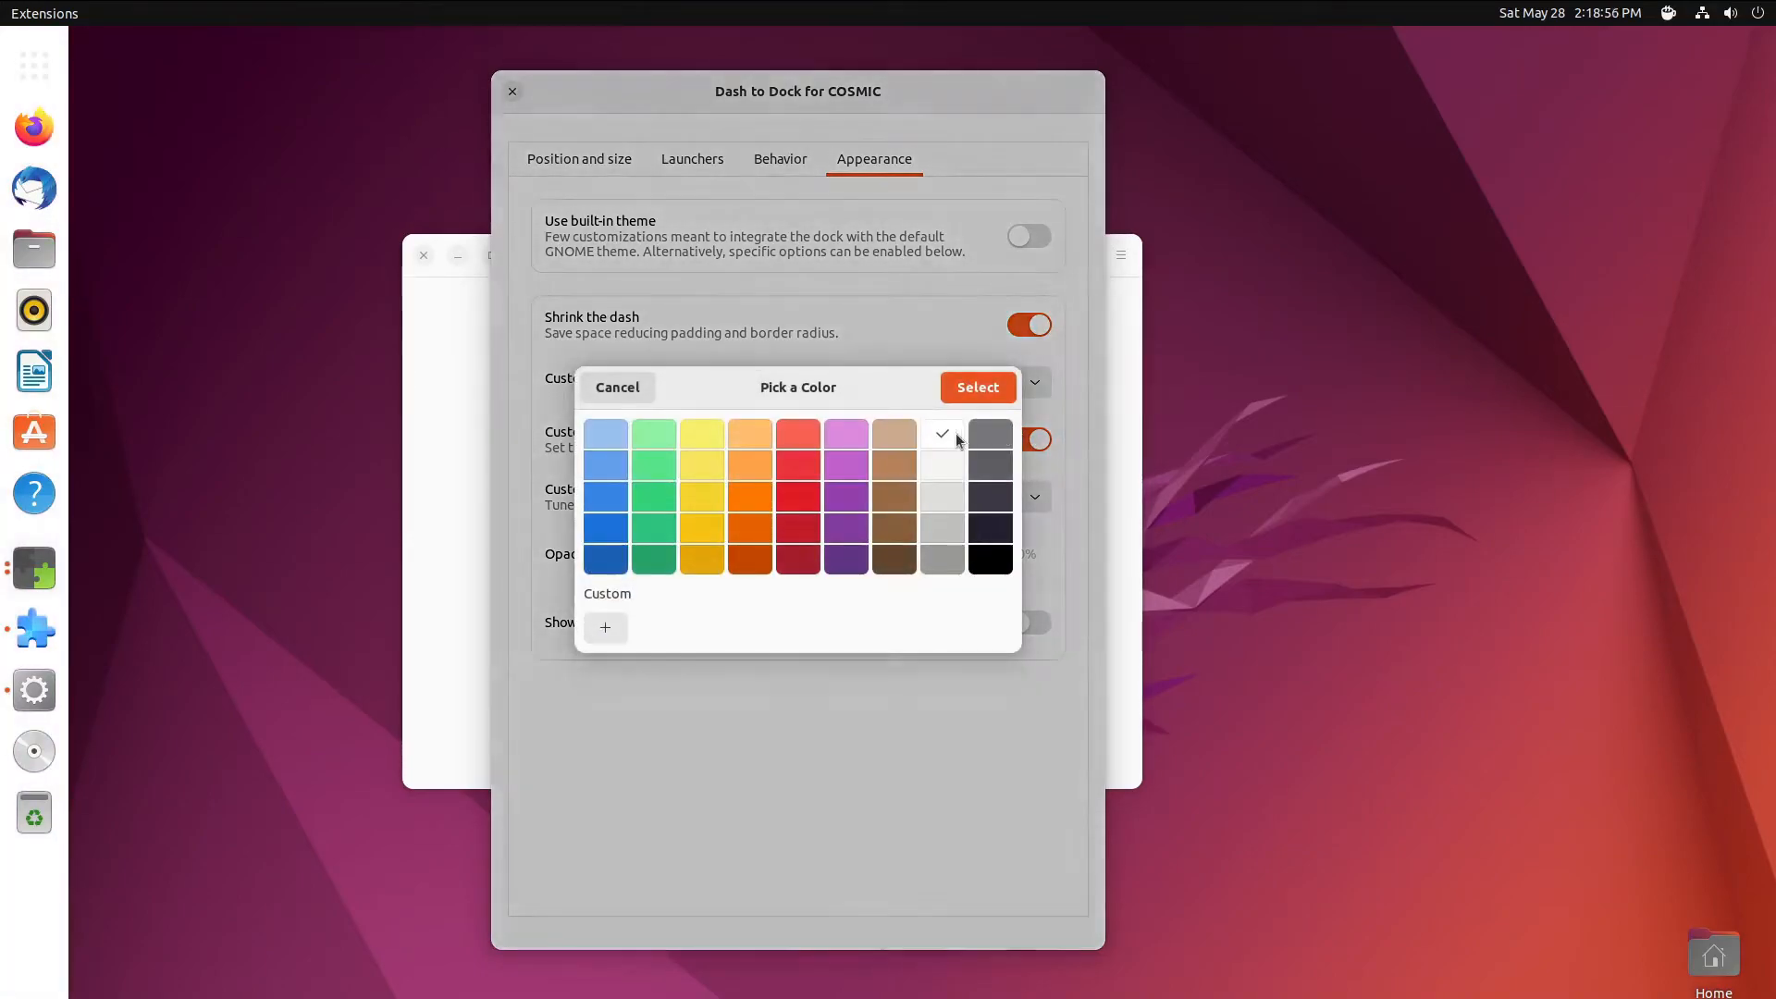
{"action": "left_click", "coordinate": [994, 539]}
{"action": "left_click", "coordinate": [972, 386]}
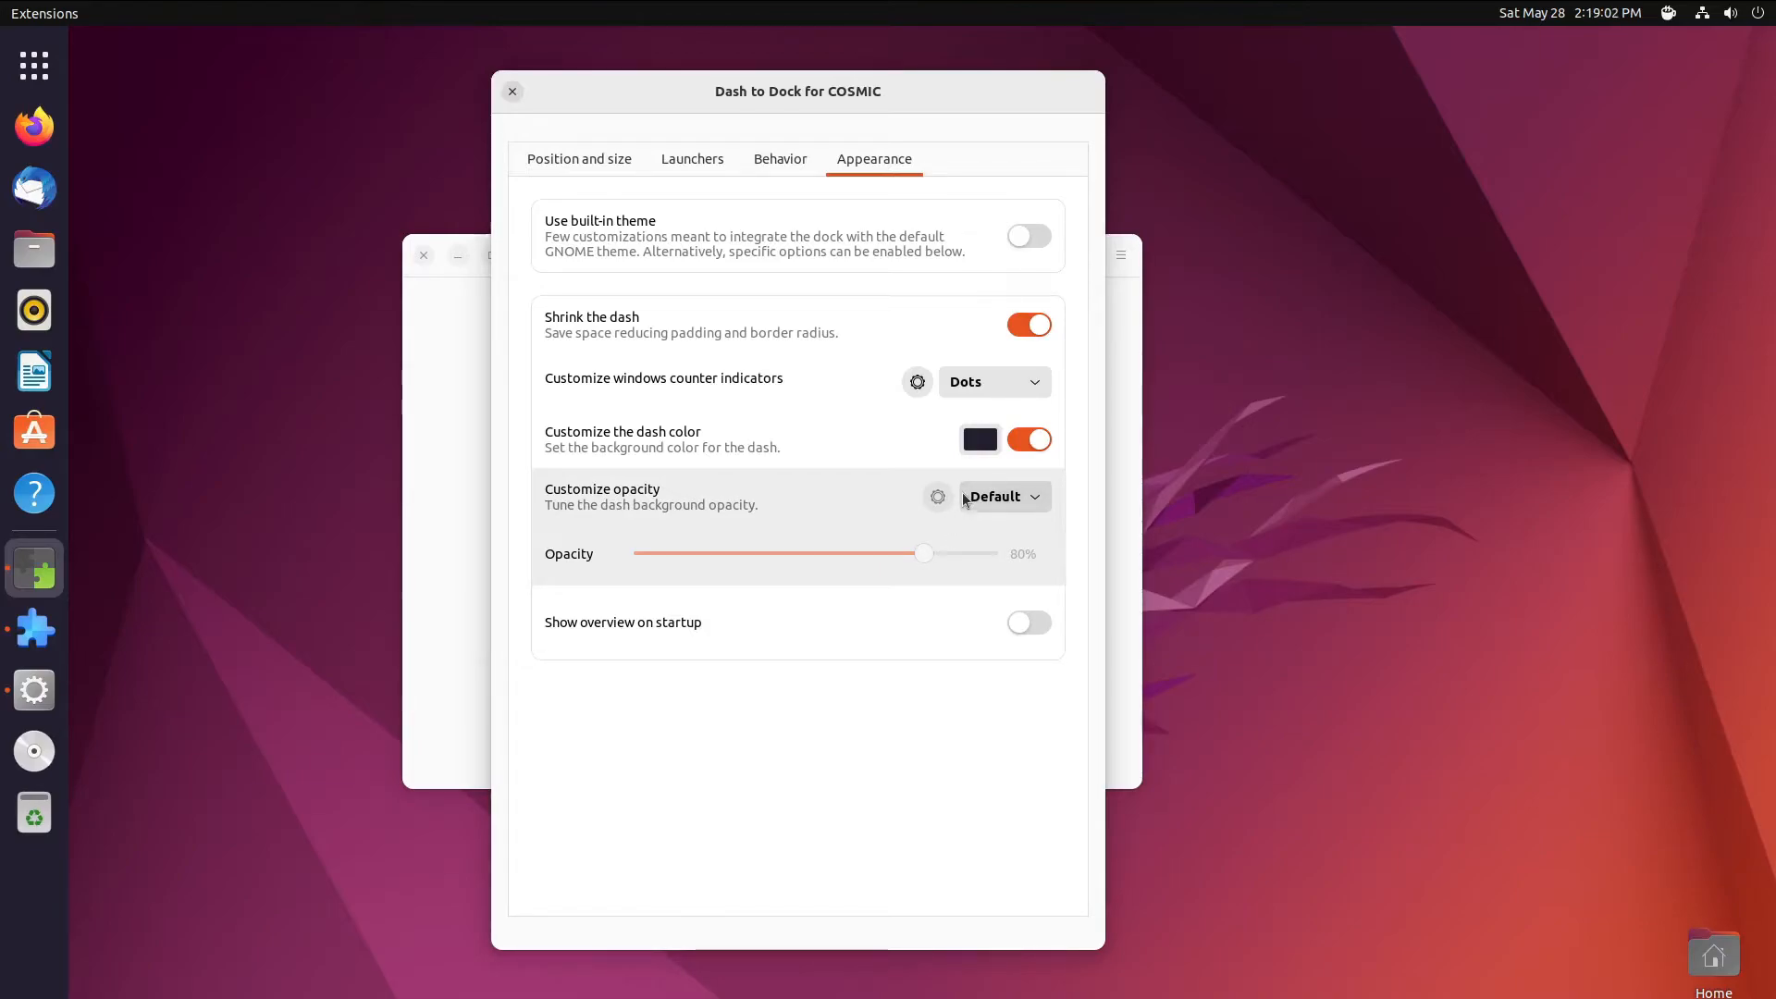
- Set dash opacity to Fixed at 44% and change the dash color to black
{"action": "left_click", "coordinate": [984, 502]}
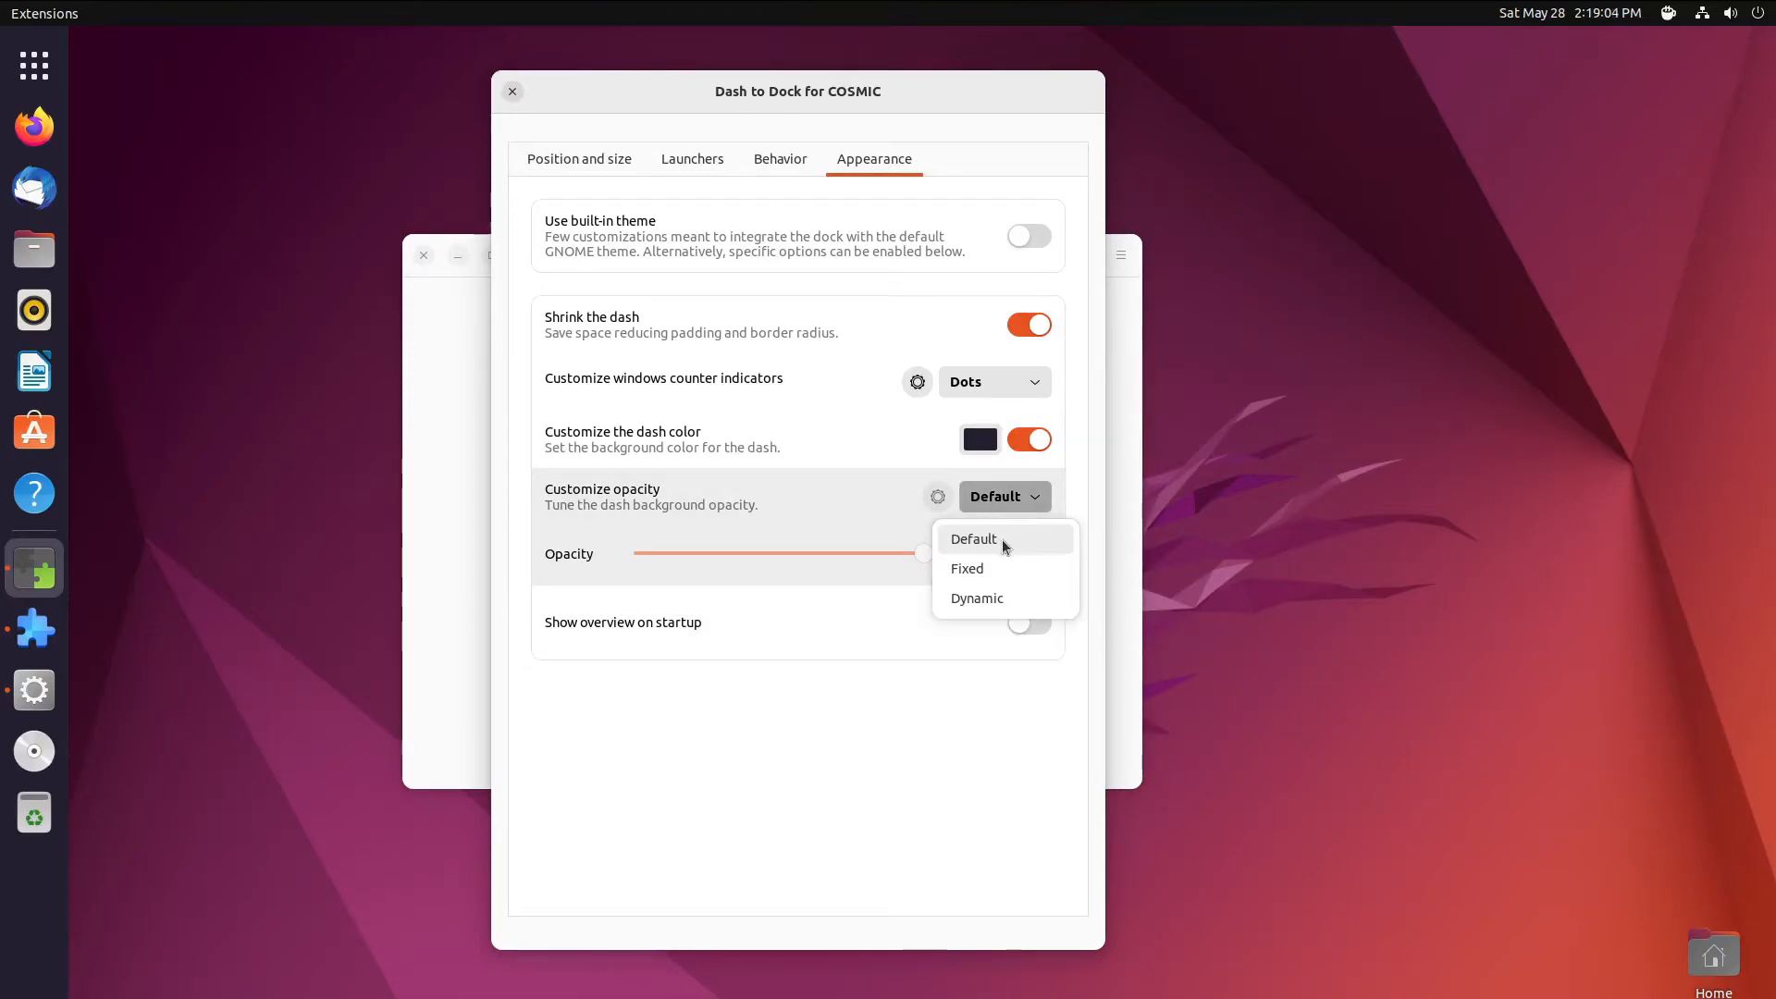
{"action": "left_click", "coordinate": [992, 569]}
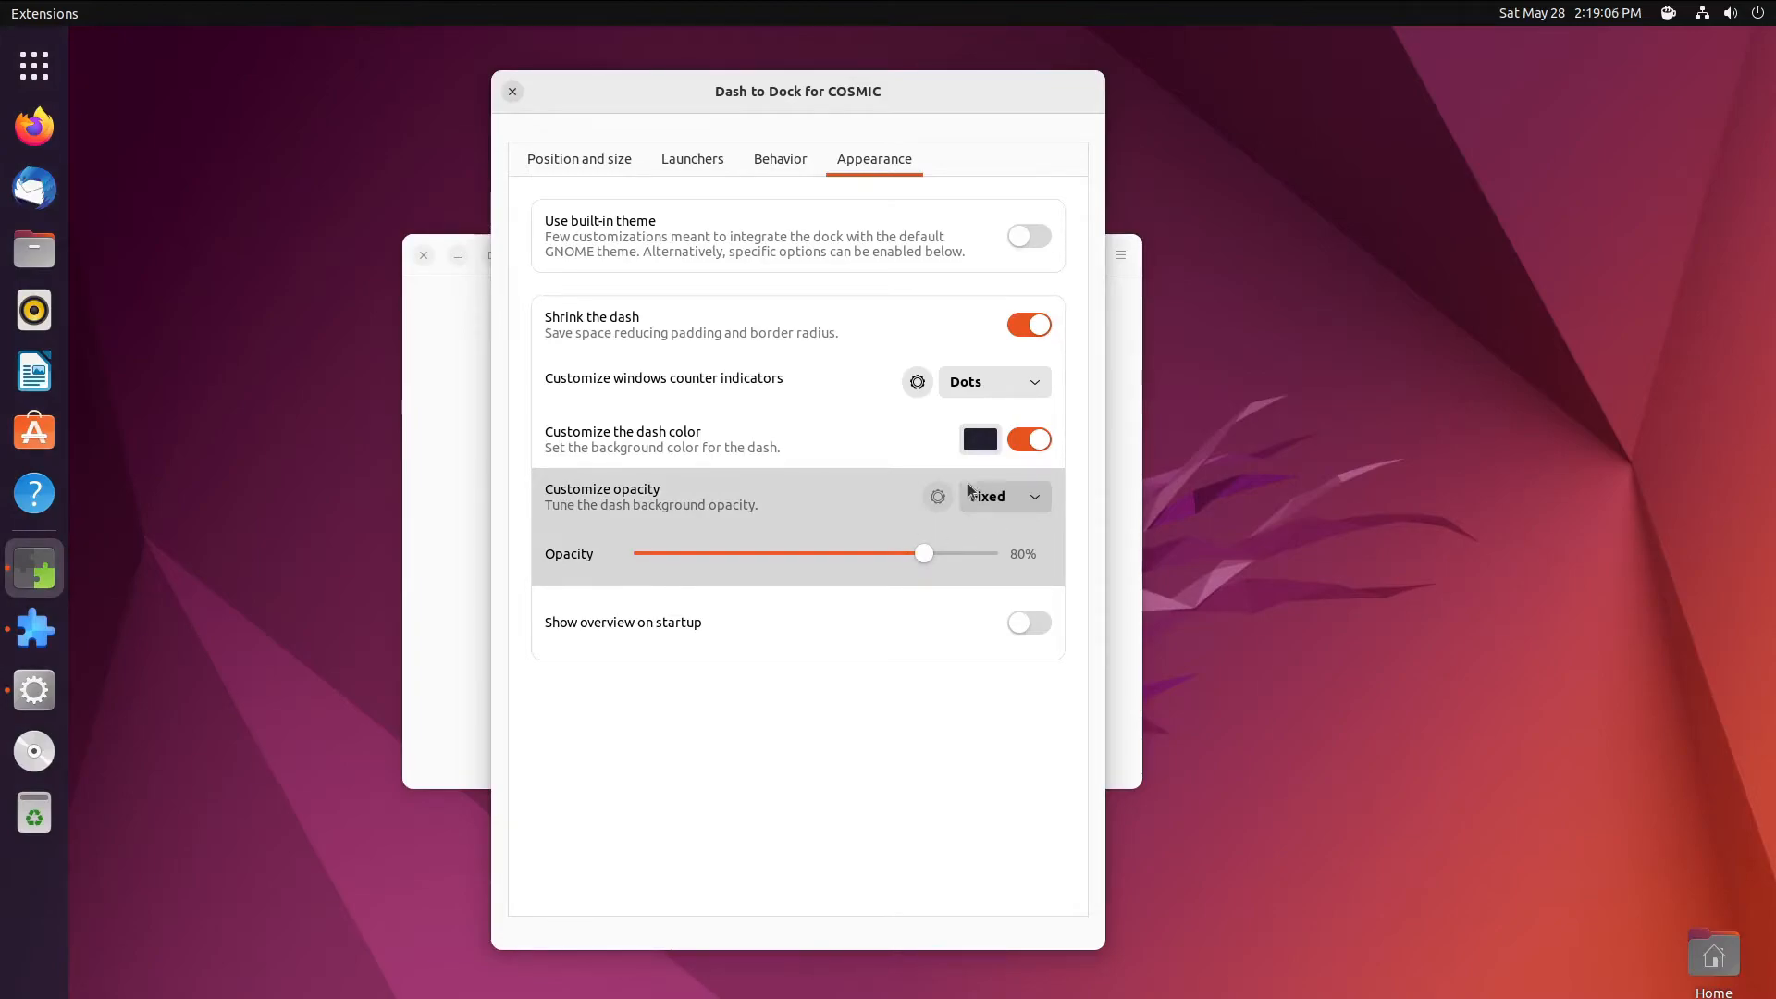
{"action": "left_click", "coordinate": [980, 439]}
{"action": "left_click", "coordinate": [993, 422]}
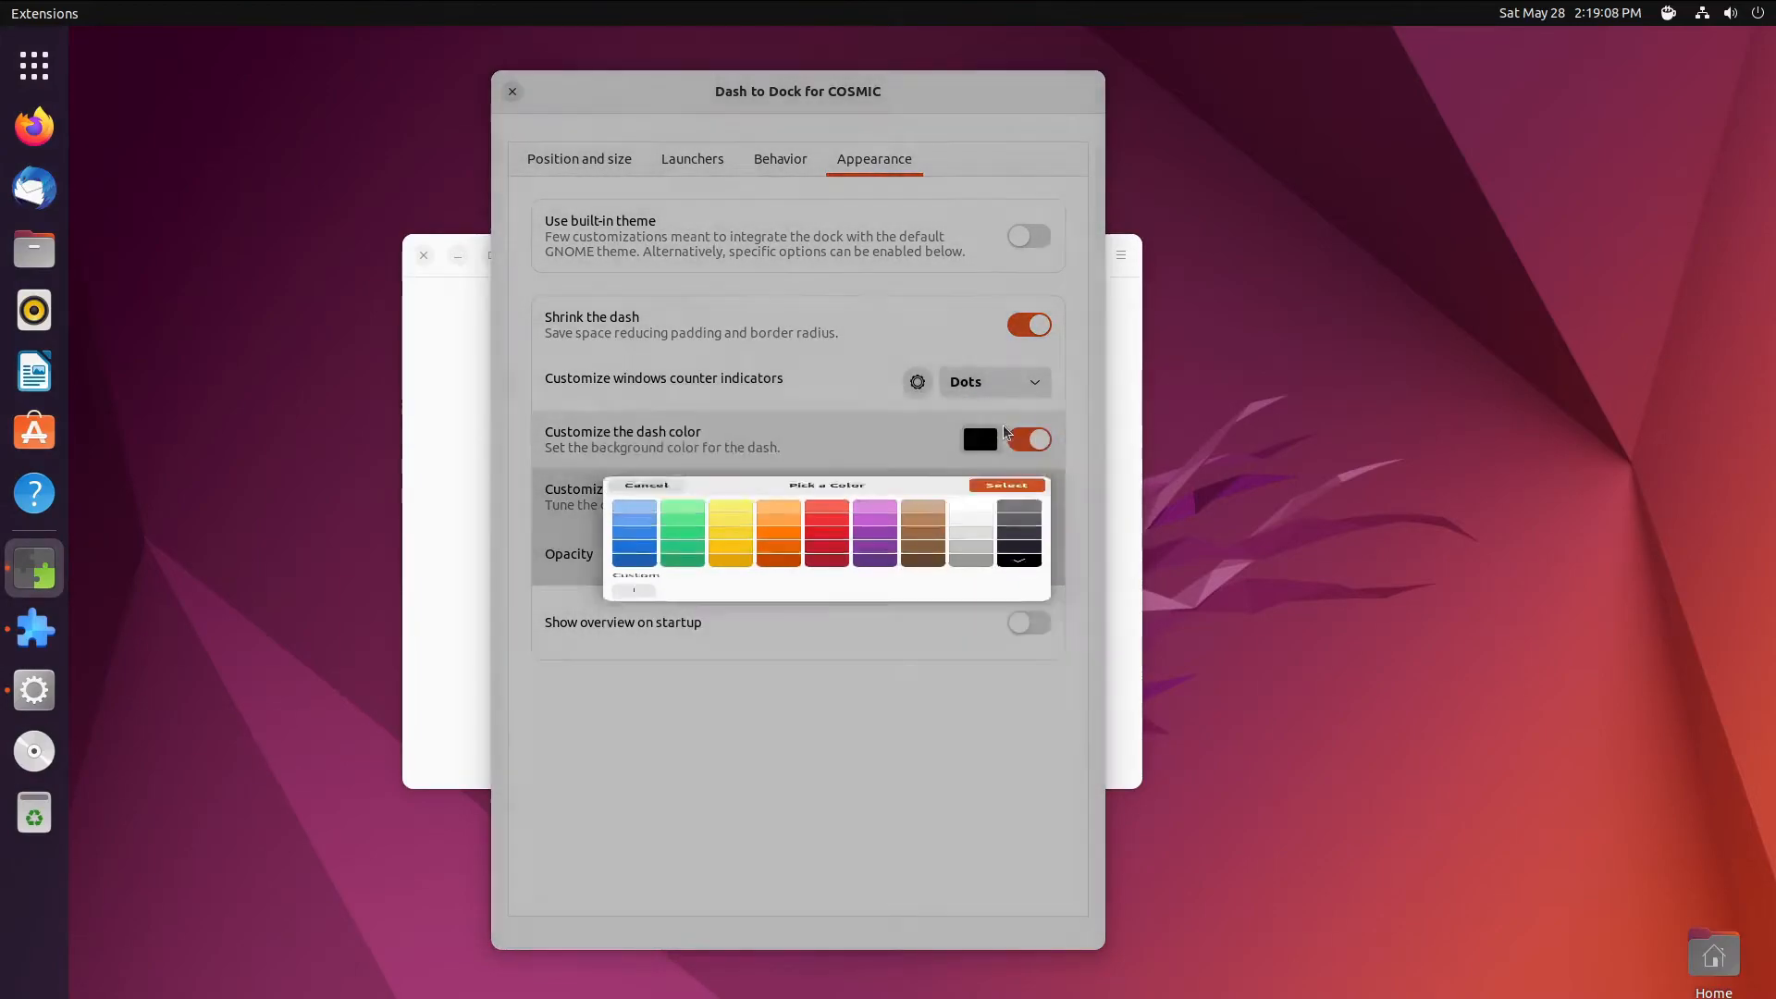
{"action": "left_click_drag", "start_coordinate": [919, 557], "coordinate": [774, 572]}
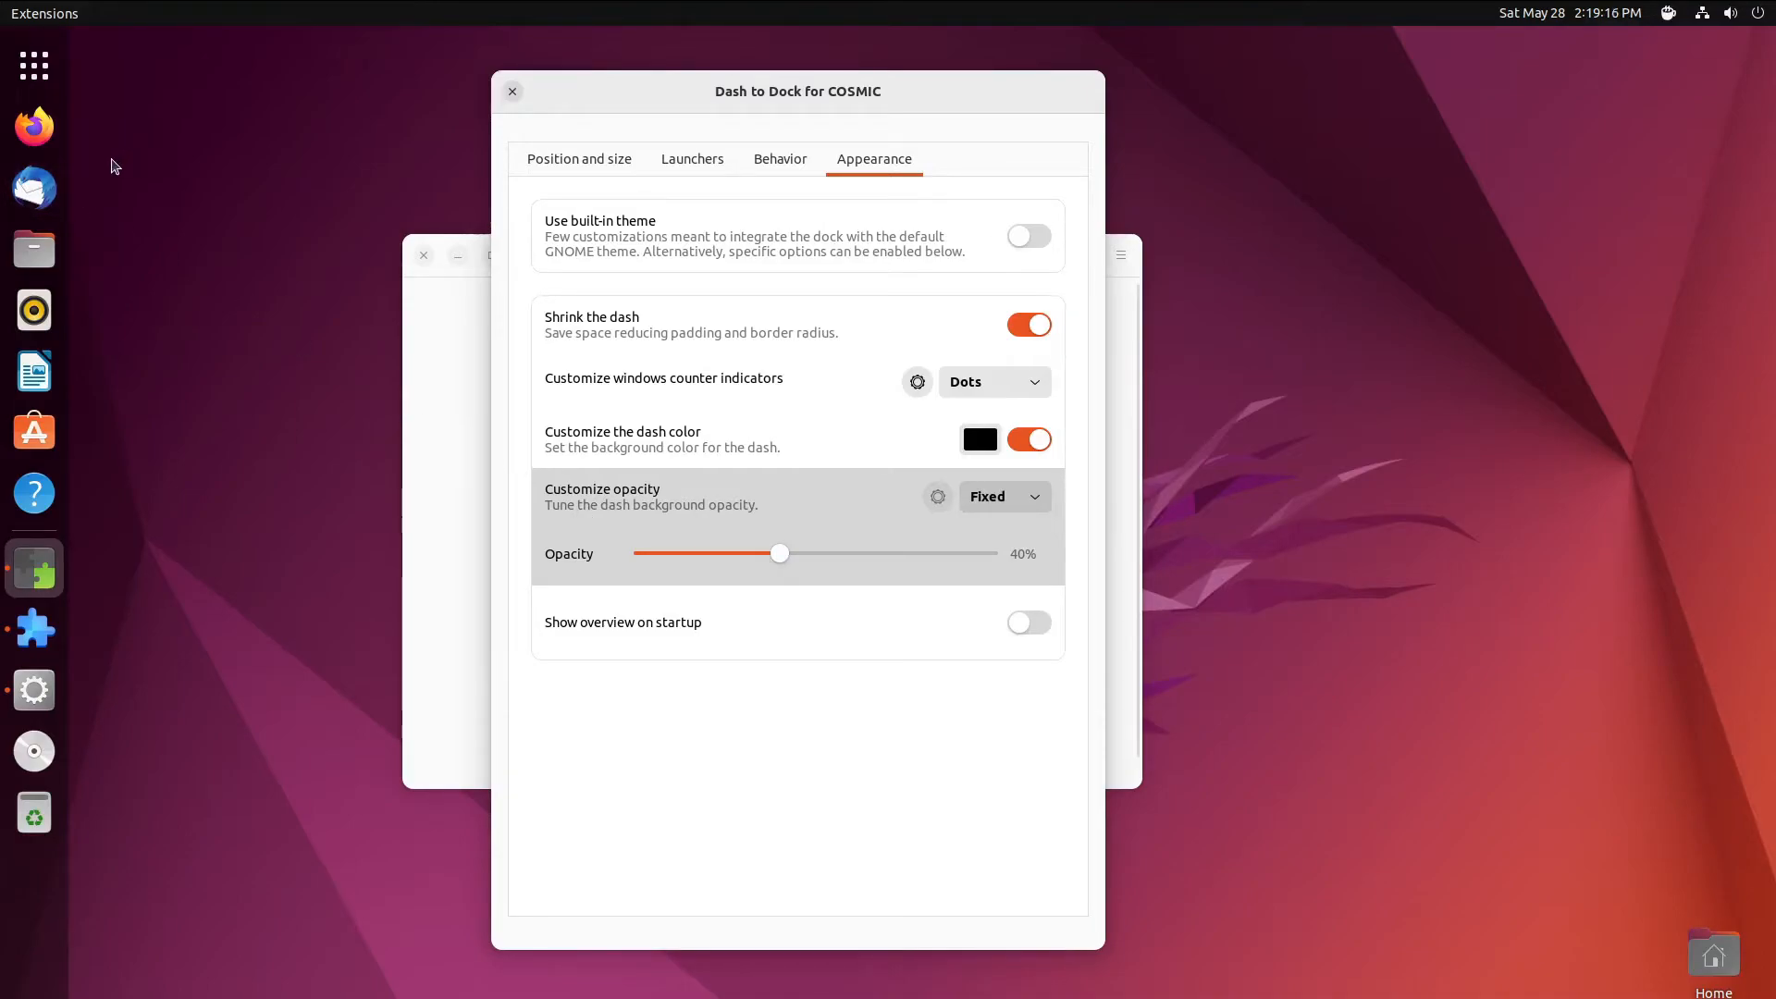
{"action": "left_click", "coordinate": [34, 64]}
{"action": "left_click", "coordinate": [34, 65]}
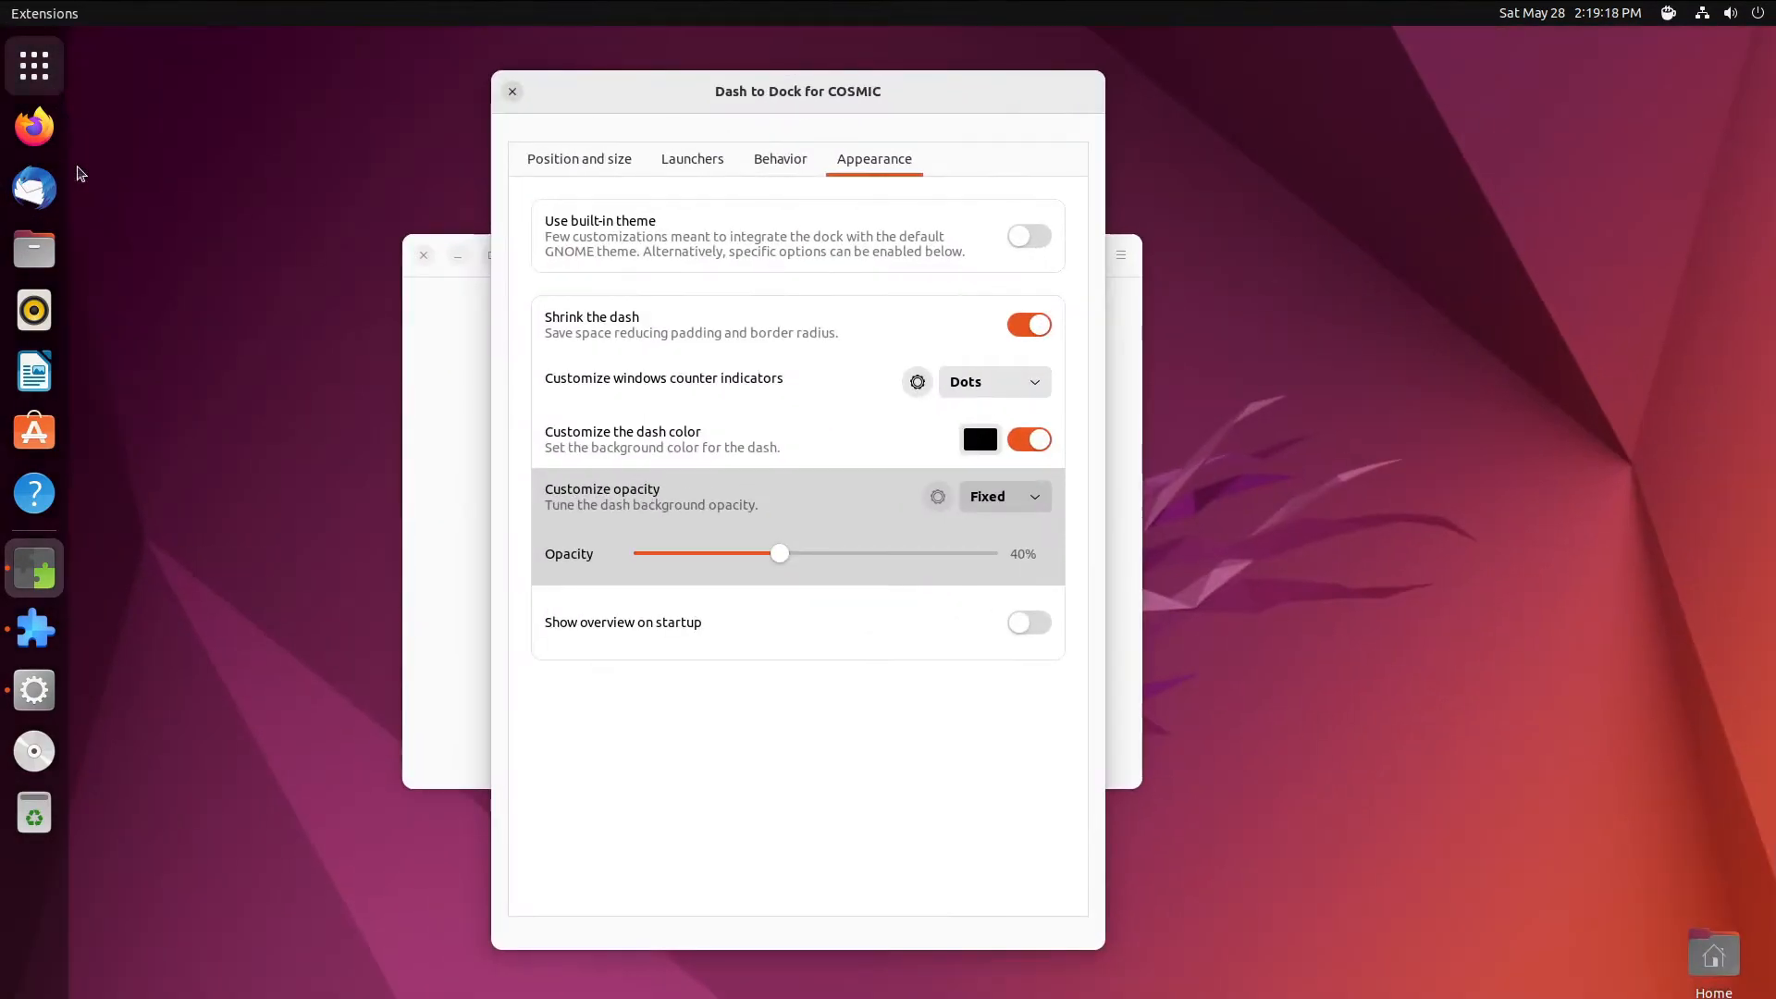
{"action": "left_click", "coordinate": [796, 552]}
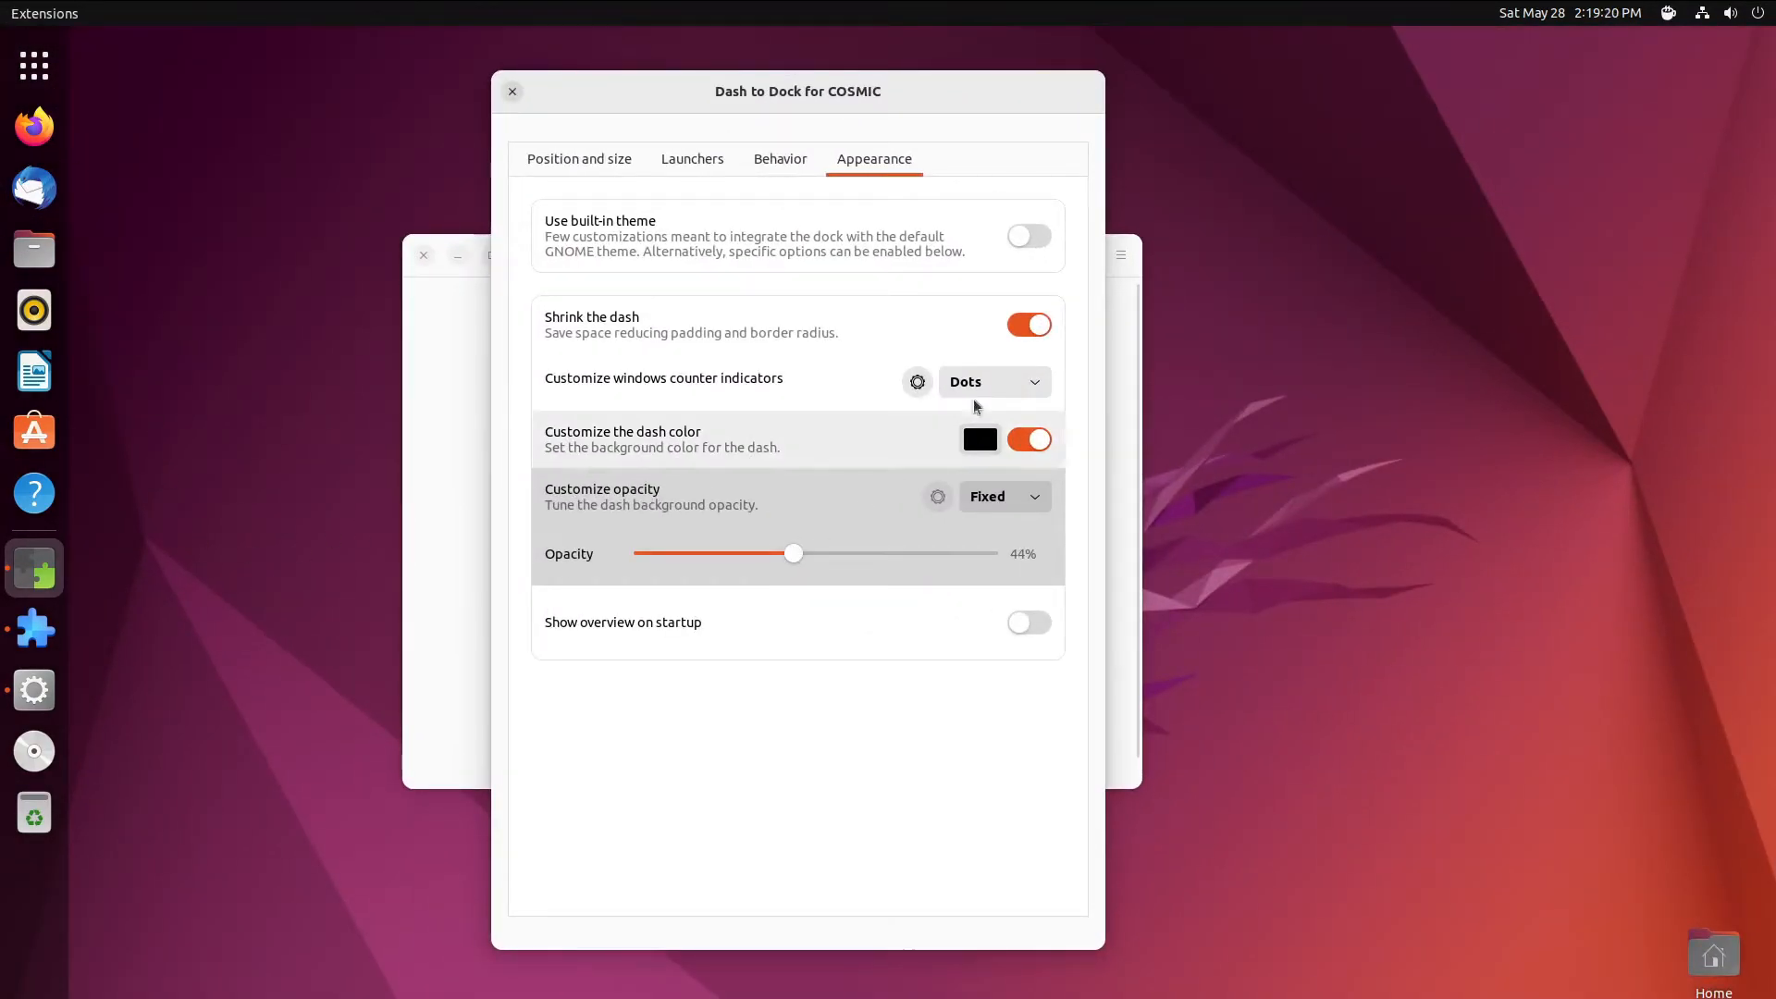
- Open the running indicators customization and try Unity7-style glossy backlit icons
{"action": "left_click", "coordinate": [997, 386]}
{"action": "left_click", "coordinate": [999, 387]}
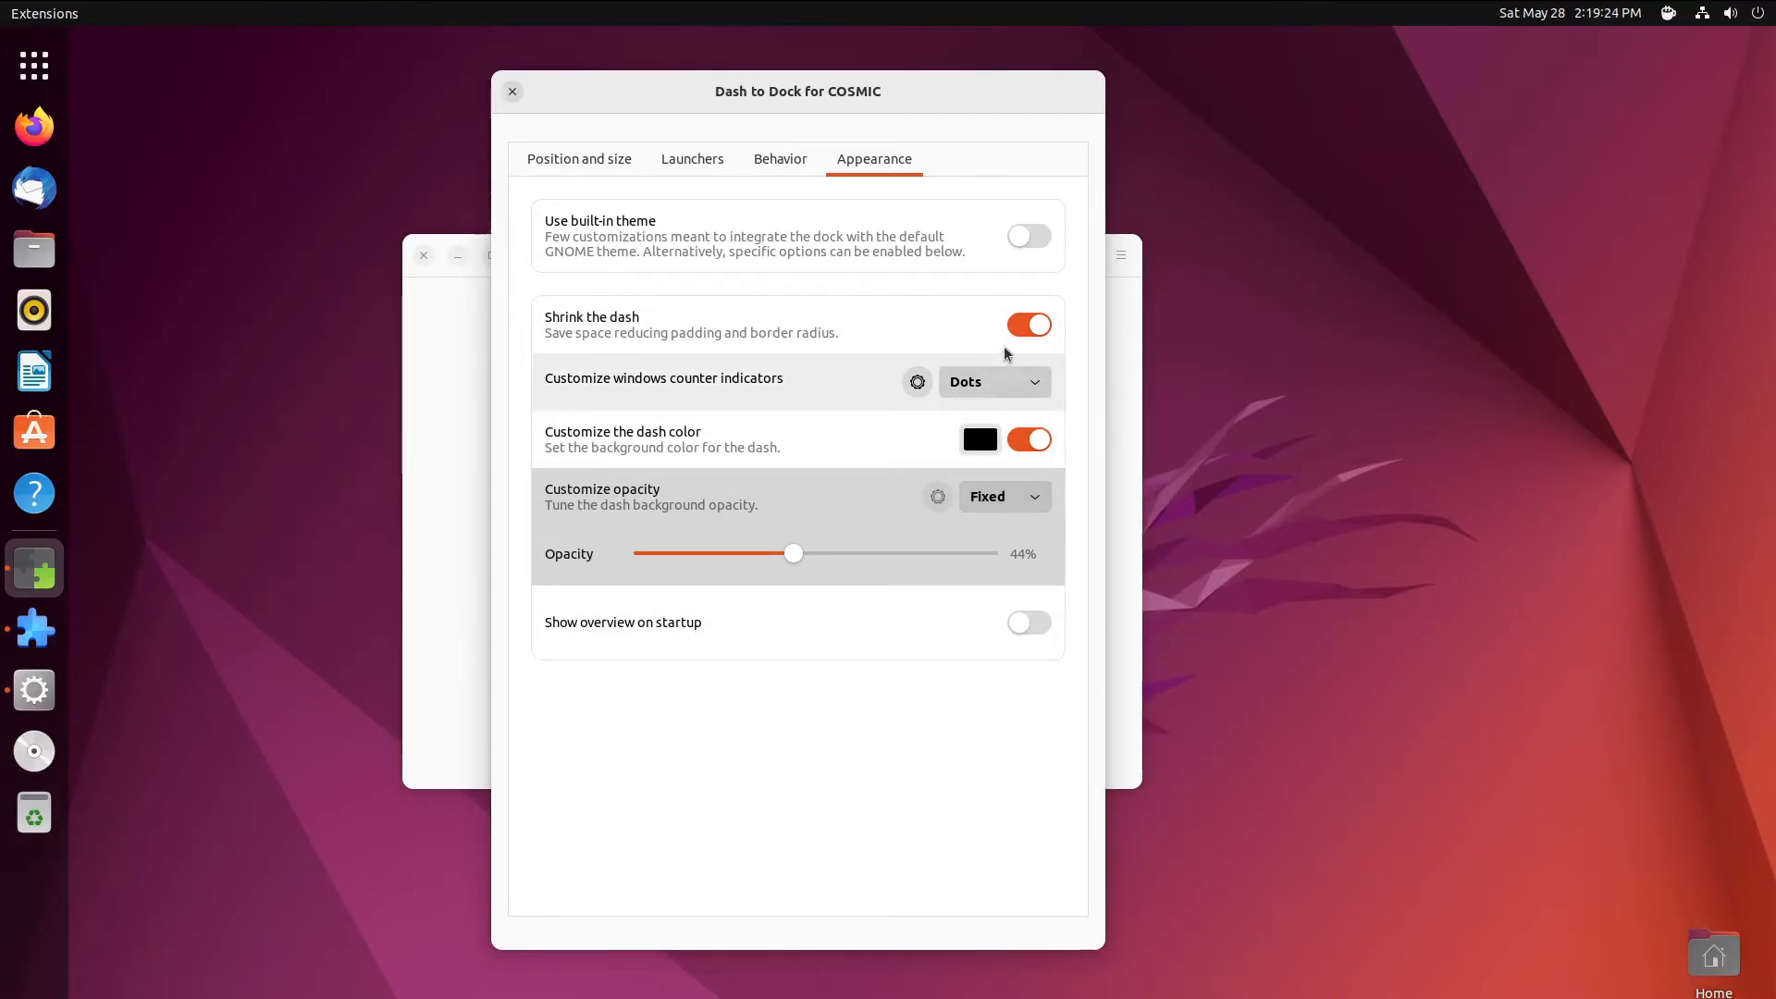
{"action": "left_click", "coordinate": [966, 388]}
{"action": "left_click", "coordinate": [918, 382]}
{"action": "left_click", "coordinate": [917, 382]}
{"action": "left_click", "coordinate": [928, 416]}
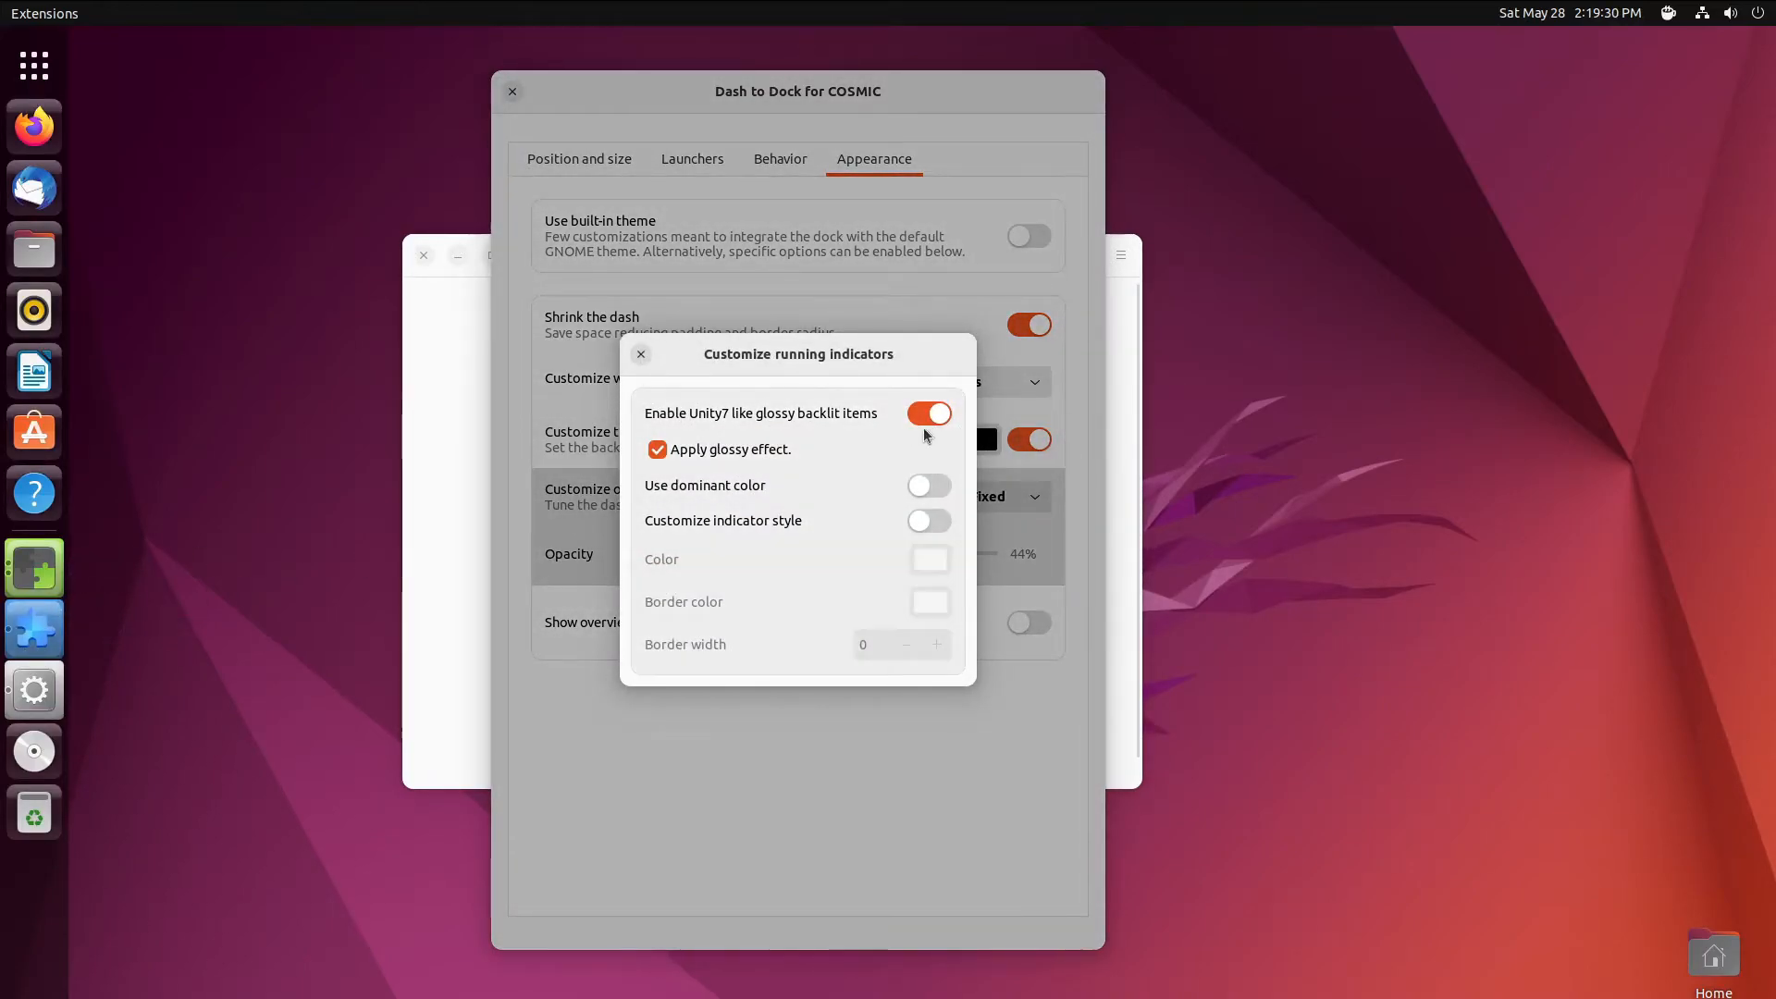
{"action": "left_click", "coordinate": [927, 418]}
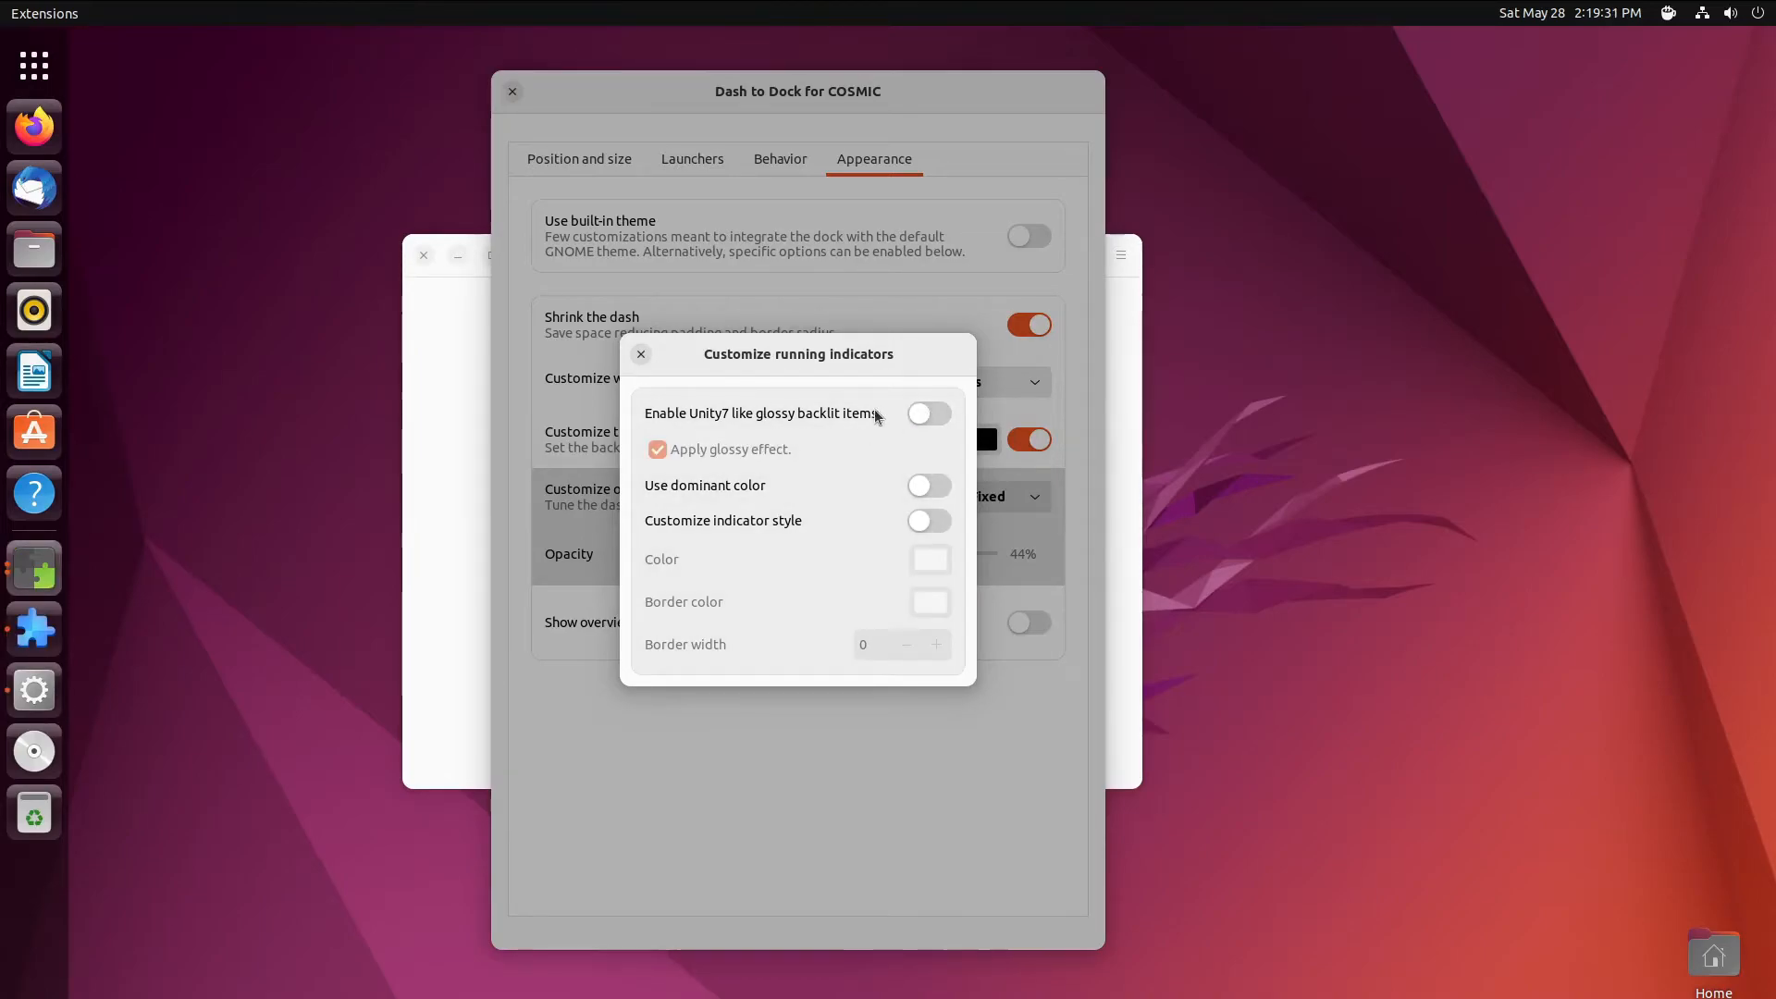
{"action": "left_click", "coordinate": [927, 413]}
- Try glossy and dominant-colour indicator options, leave both off, and close the customization
{"action": "left_click", "coordinate": [722, 457]}
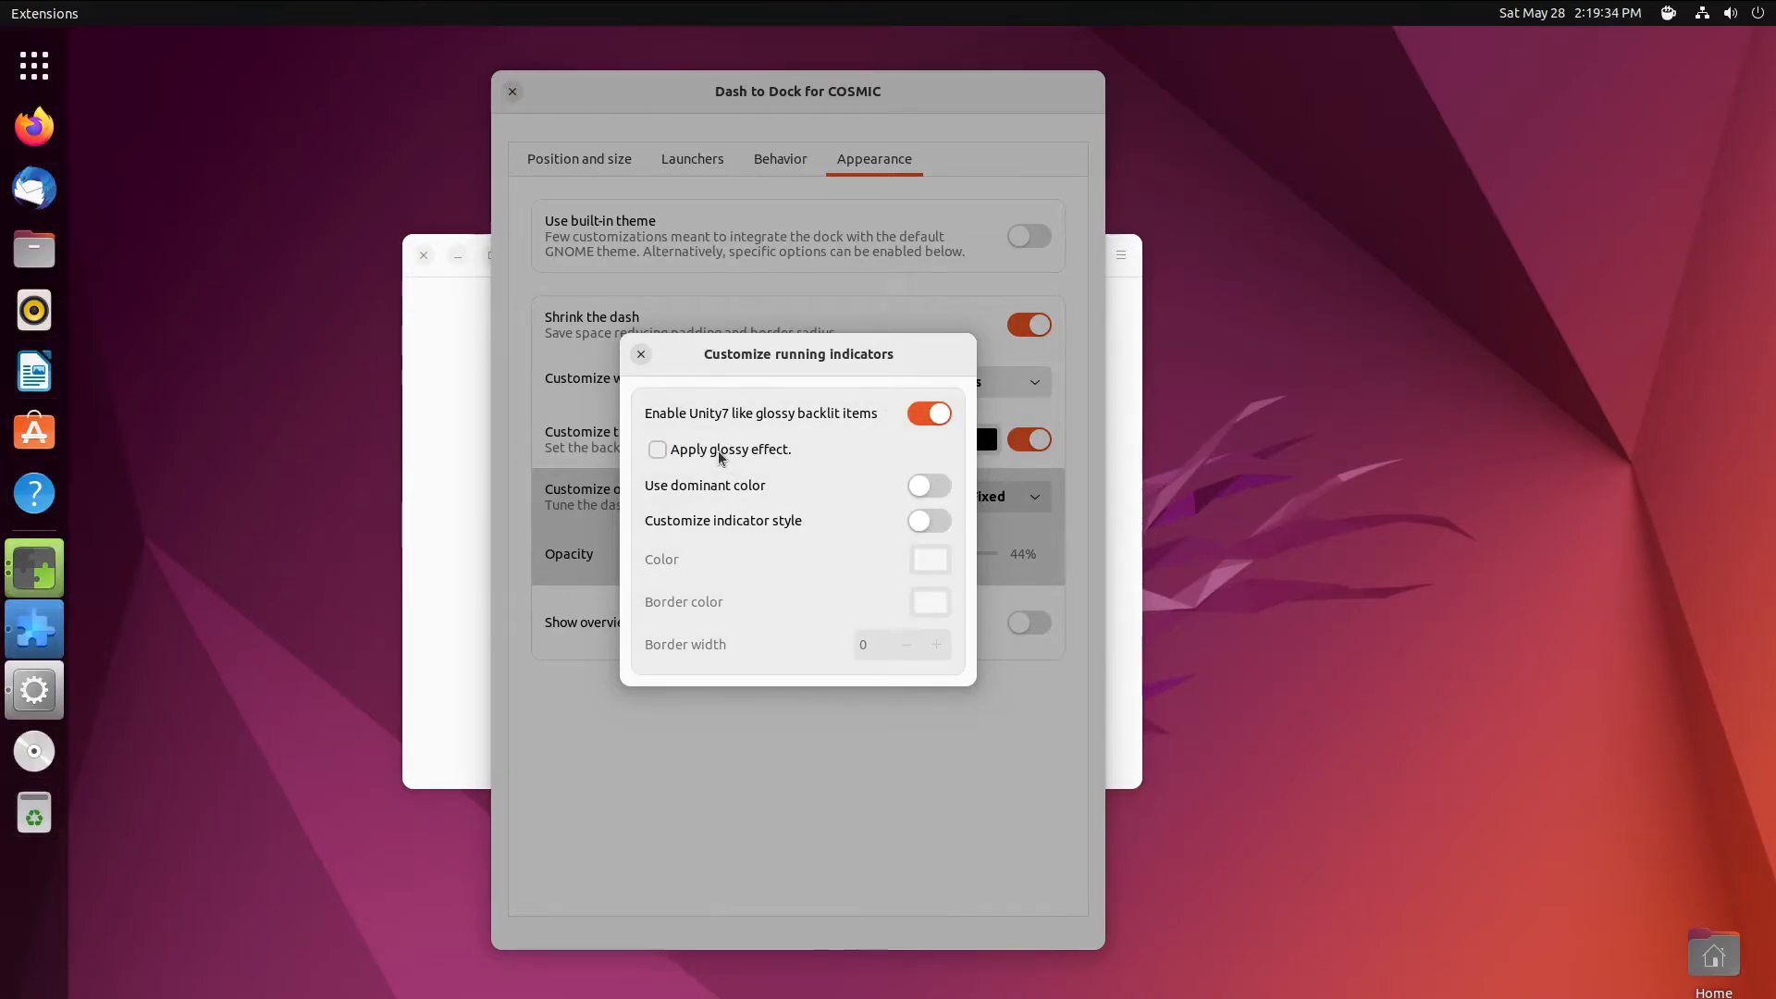
{"action": "left_click", "coordinate": [719, 456]}
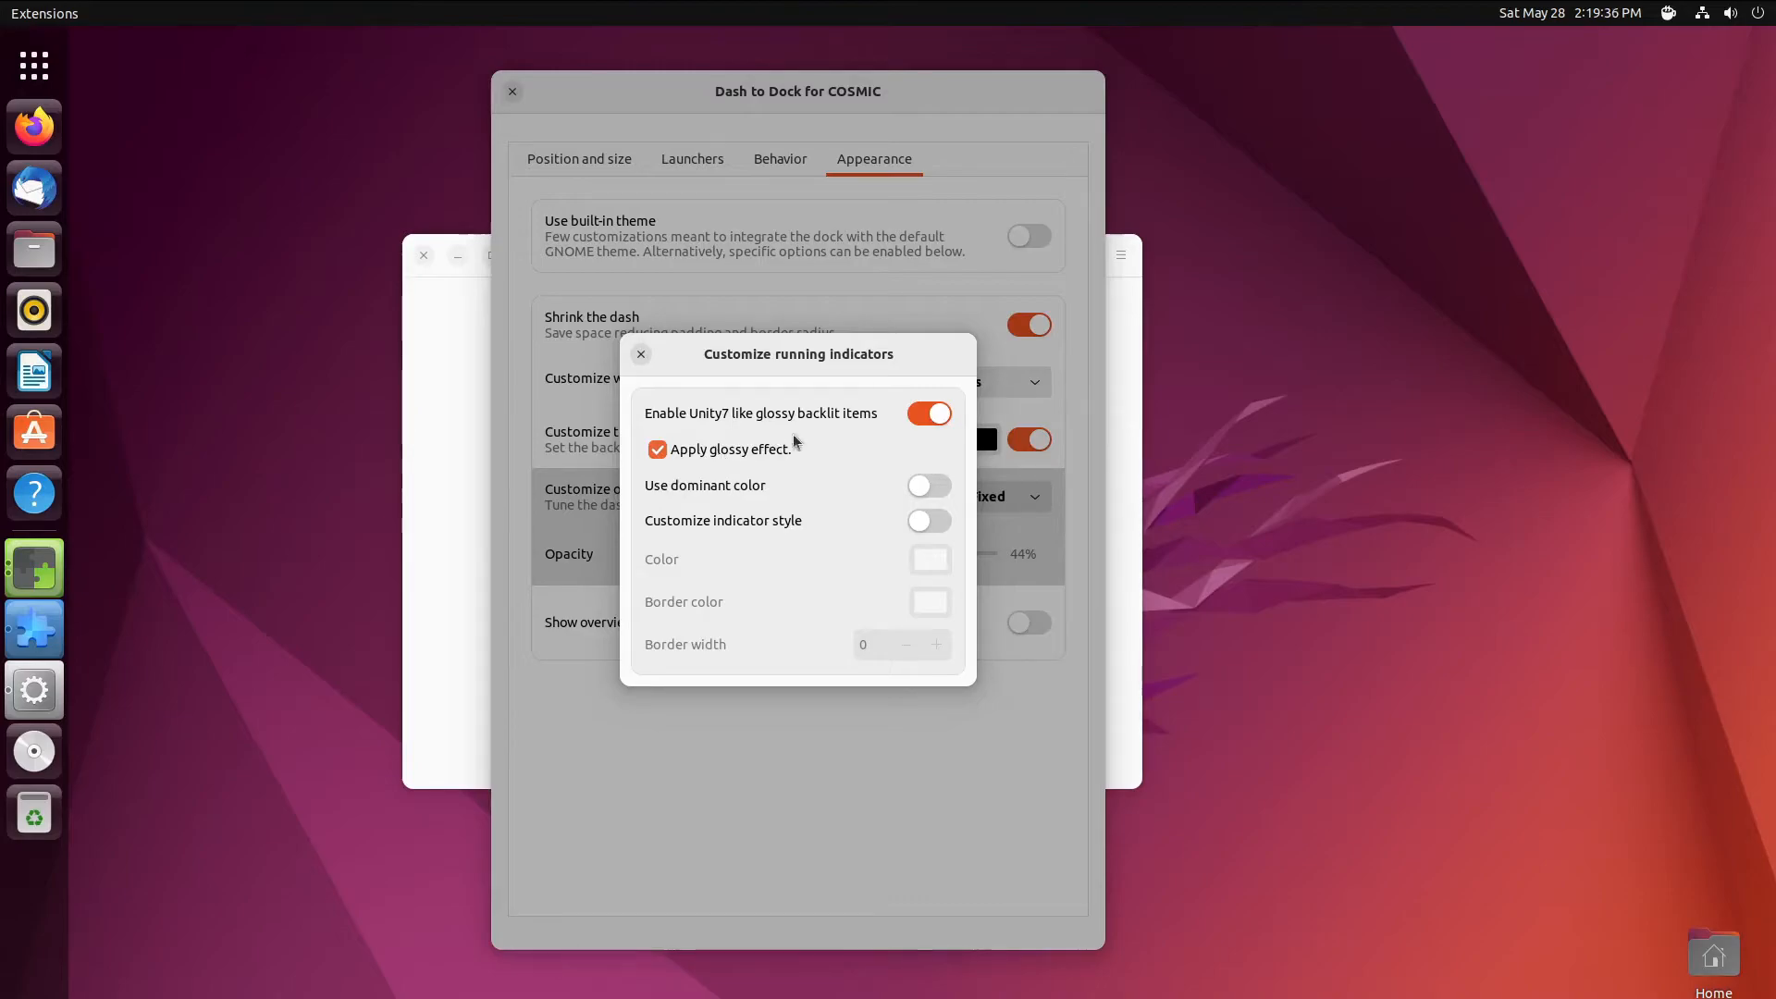
{"action": "left_click", "coordinate": [927, 414]}
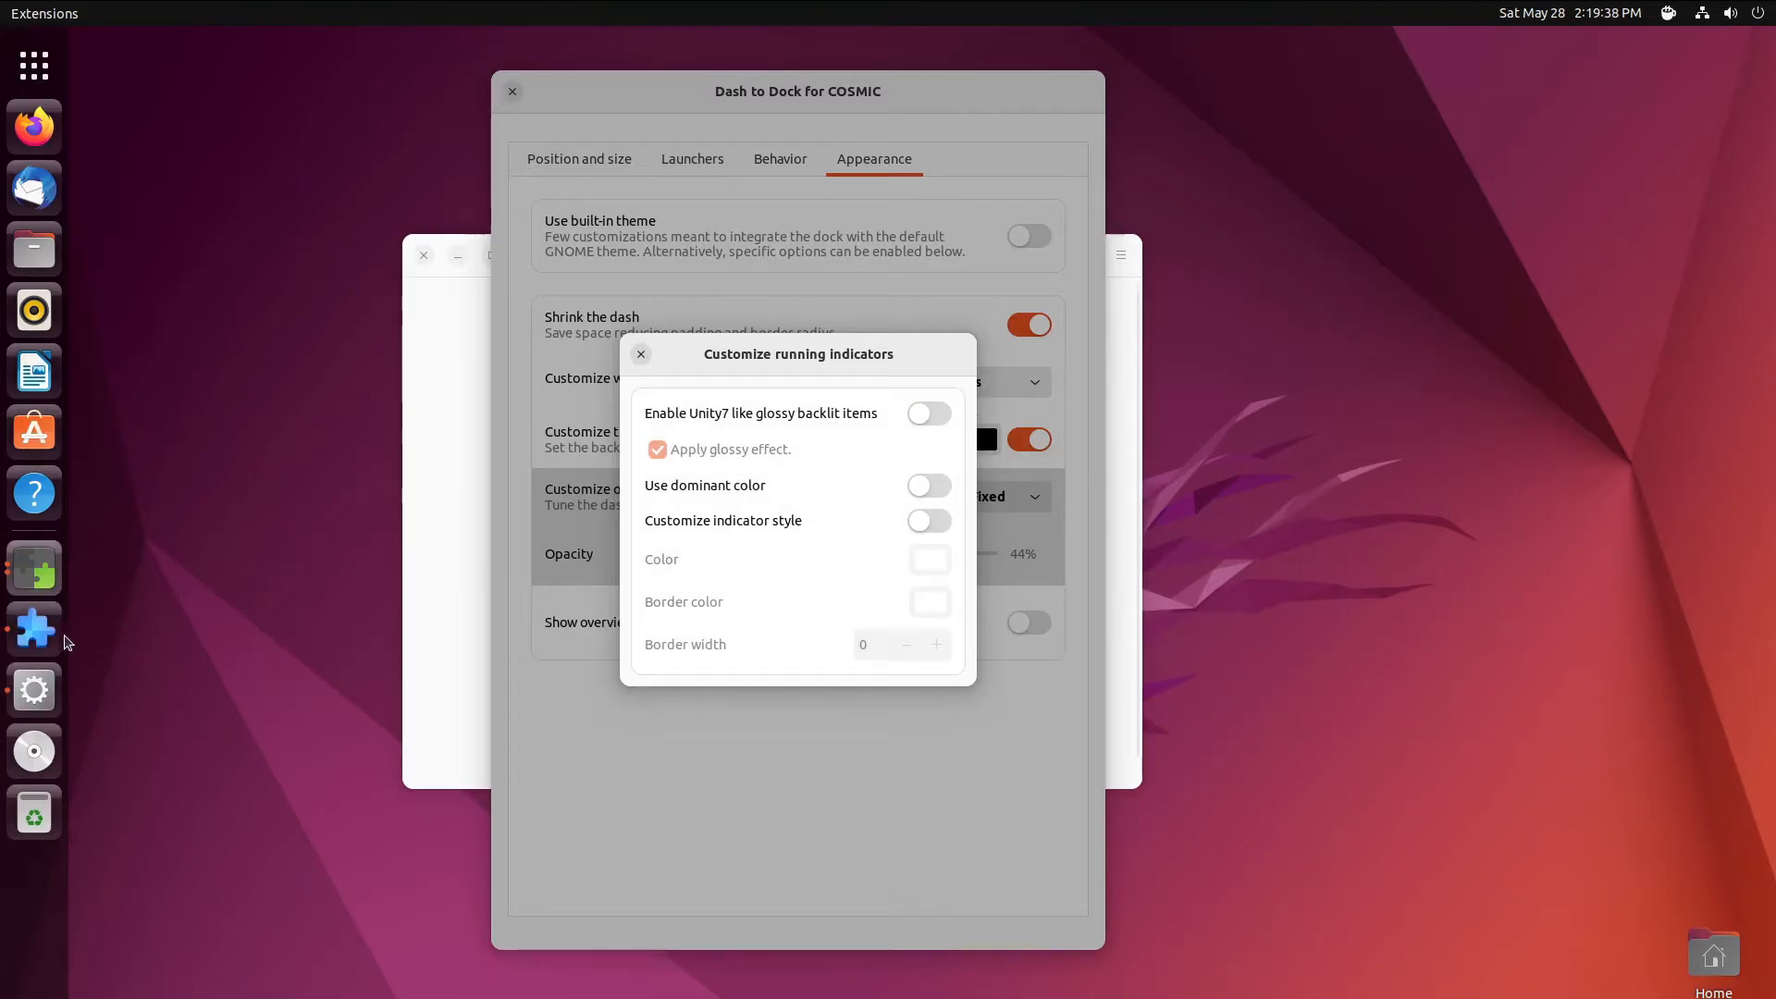
{"action": "left_click", "coordinate": [930, 412]}
{"action": "left_click", "coordinate": [750, 455]}
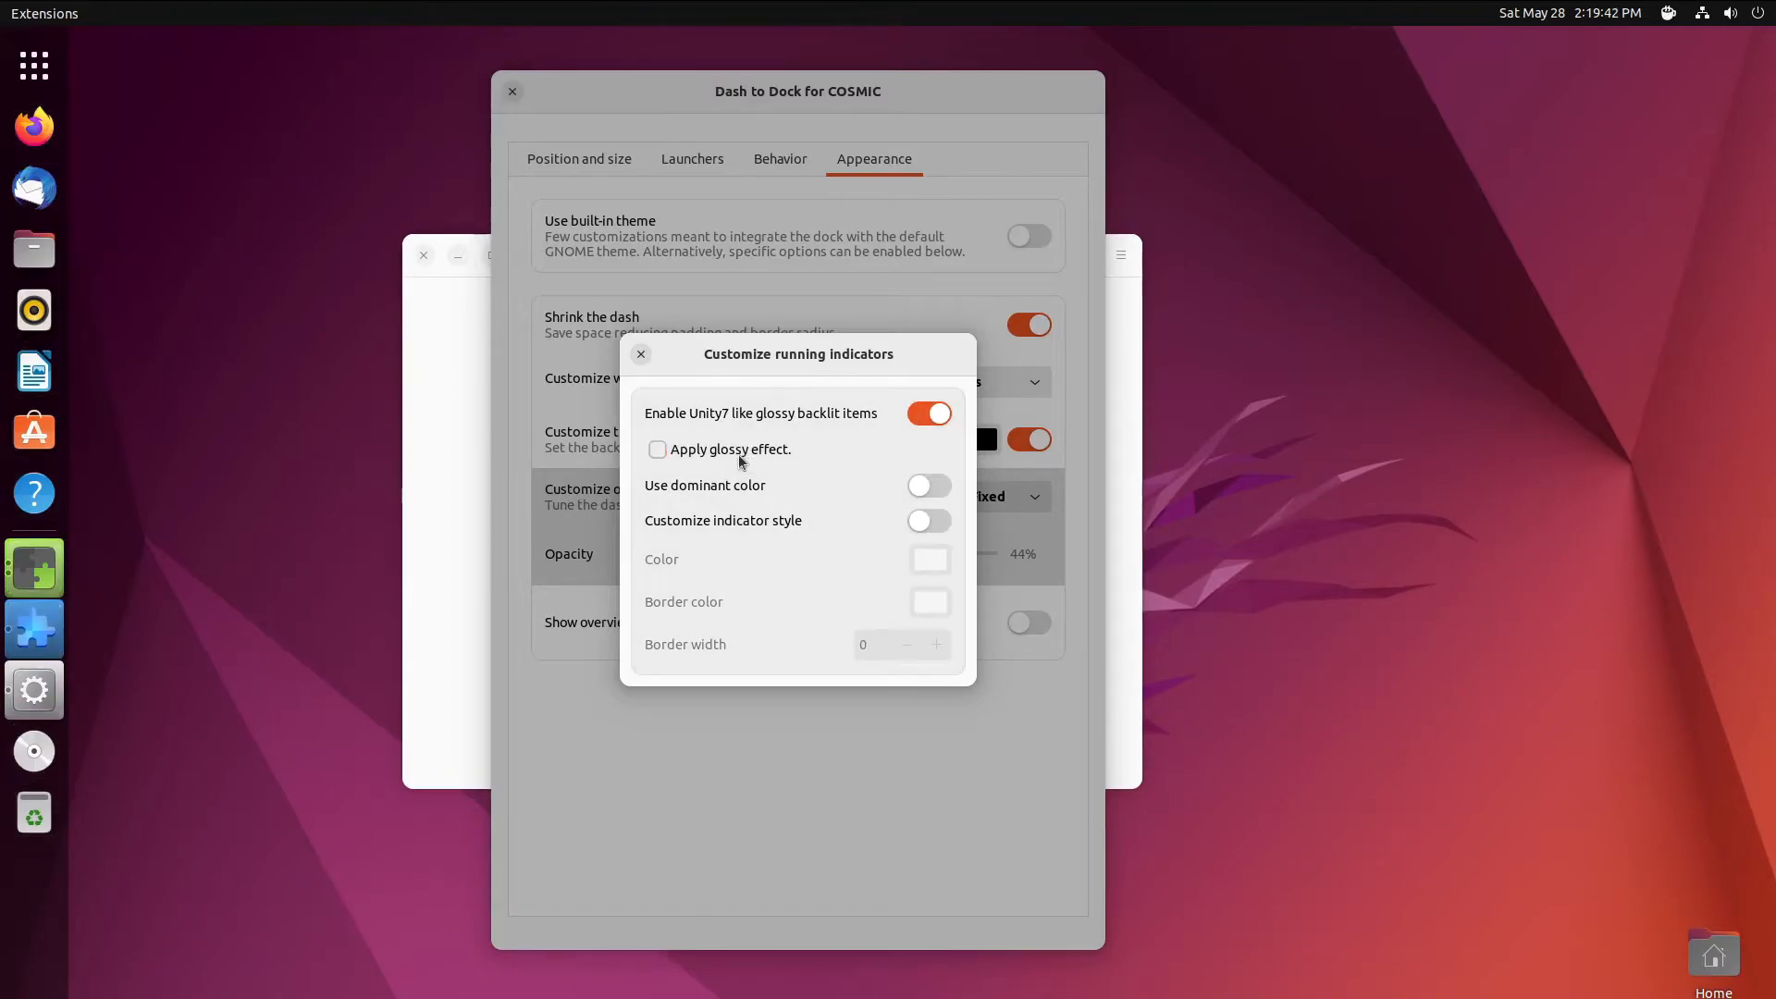
{"action": "left_click", "coordinate": [936, 482]}
{"action": "left_click", "coordinate": [928, 490]}
{"action": "left_click", "coordinate": [929, 490]}
{"action": "left_click", "coordinate": [929, 490]}
{"action": "left_click", "coordinate": [930, 414]}
{"action": "left_click", "coordinate": [640, 358]}
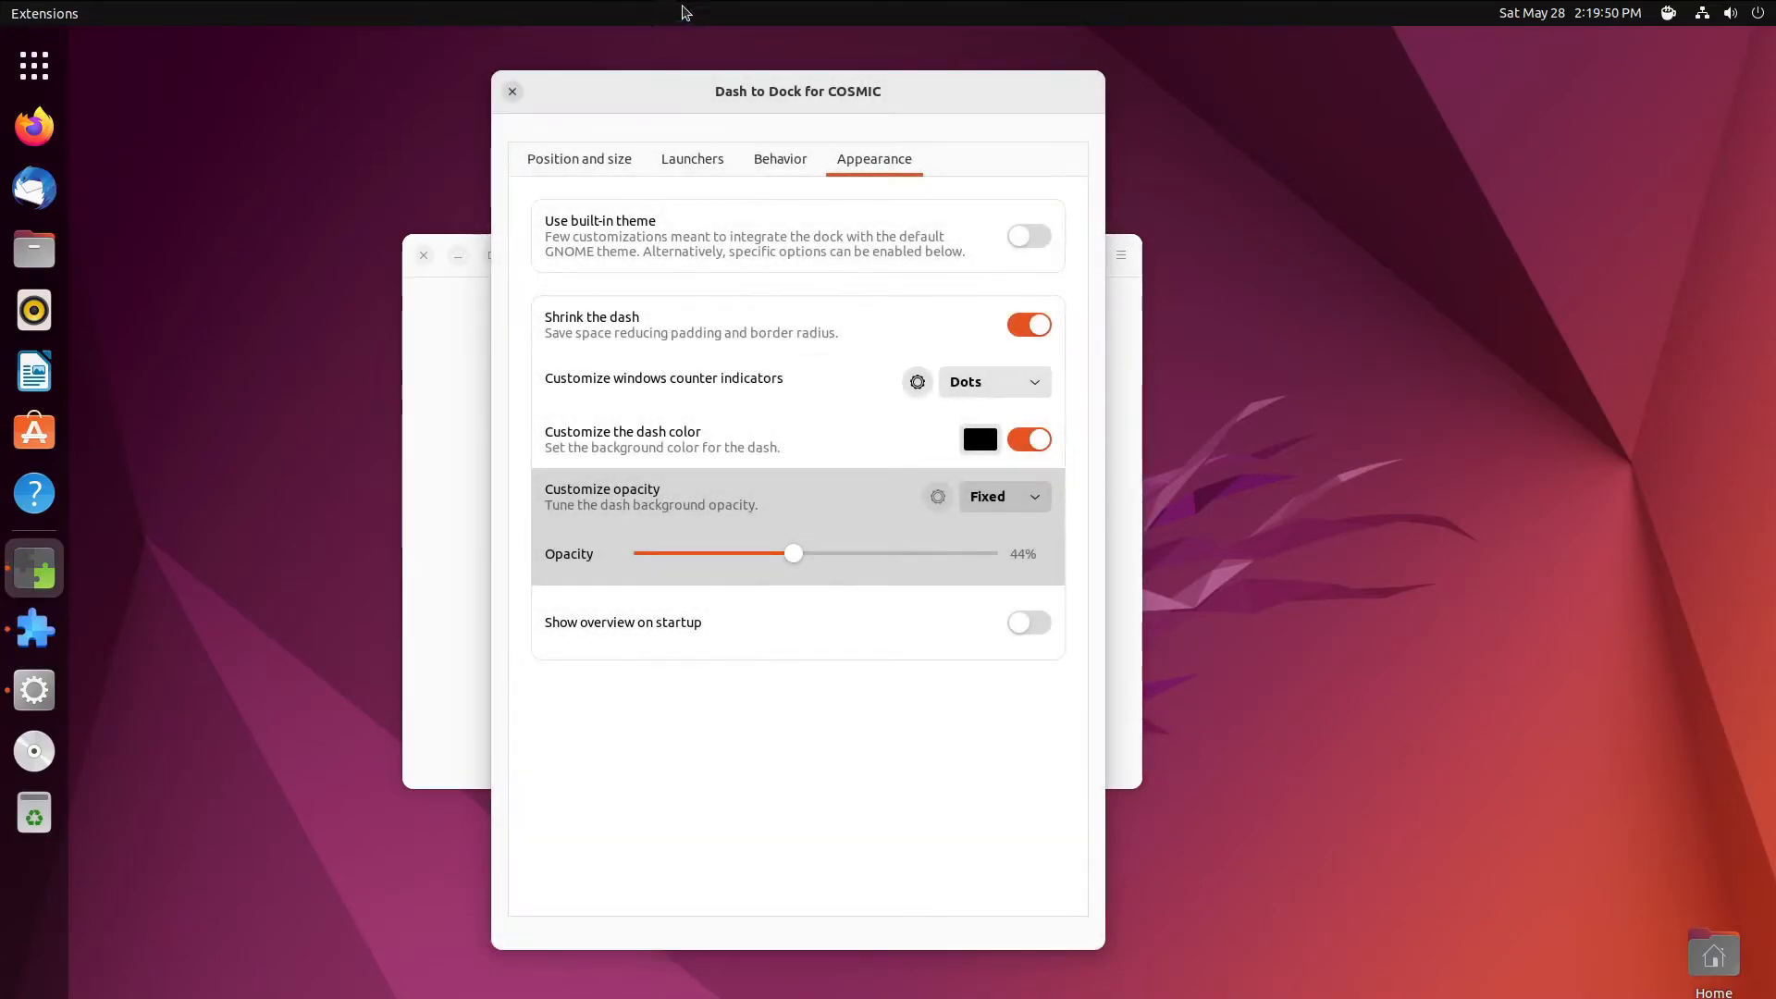
- Send the error report, remembering the choice and authenticating with the password, then re-enable all extensions
{"action": "left_click", "coordinate": [513, 91]}
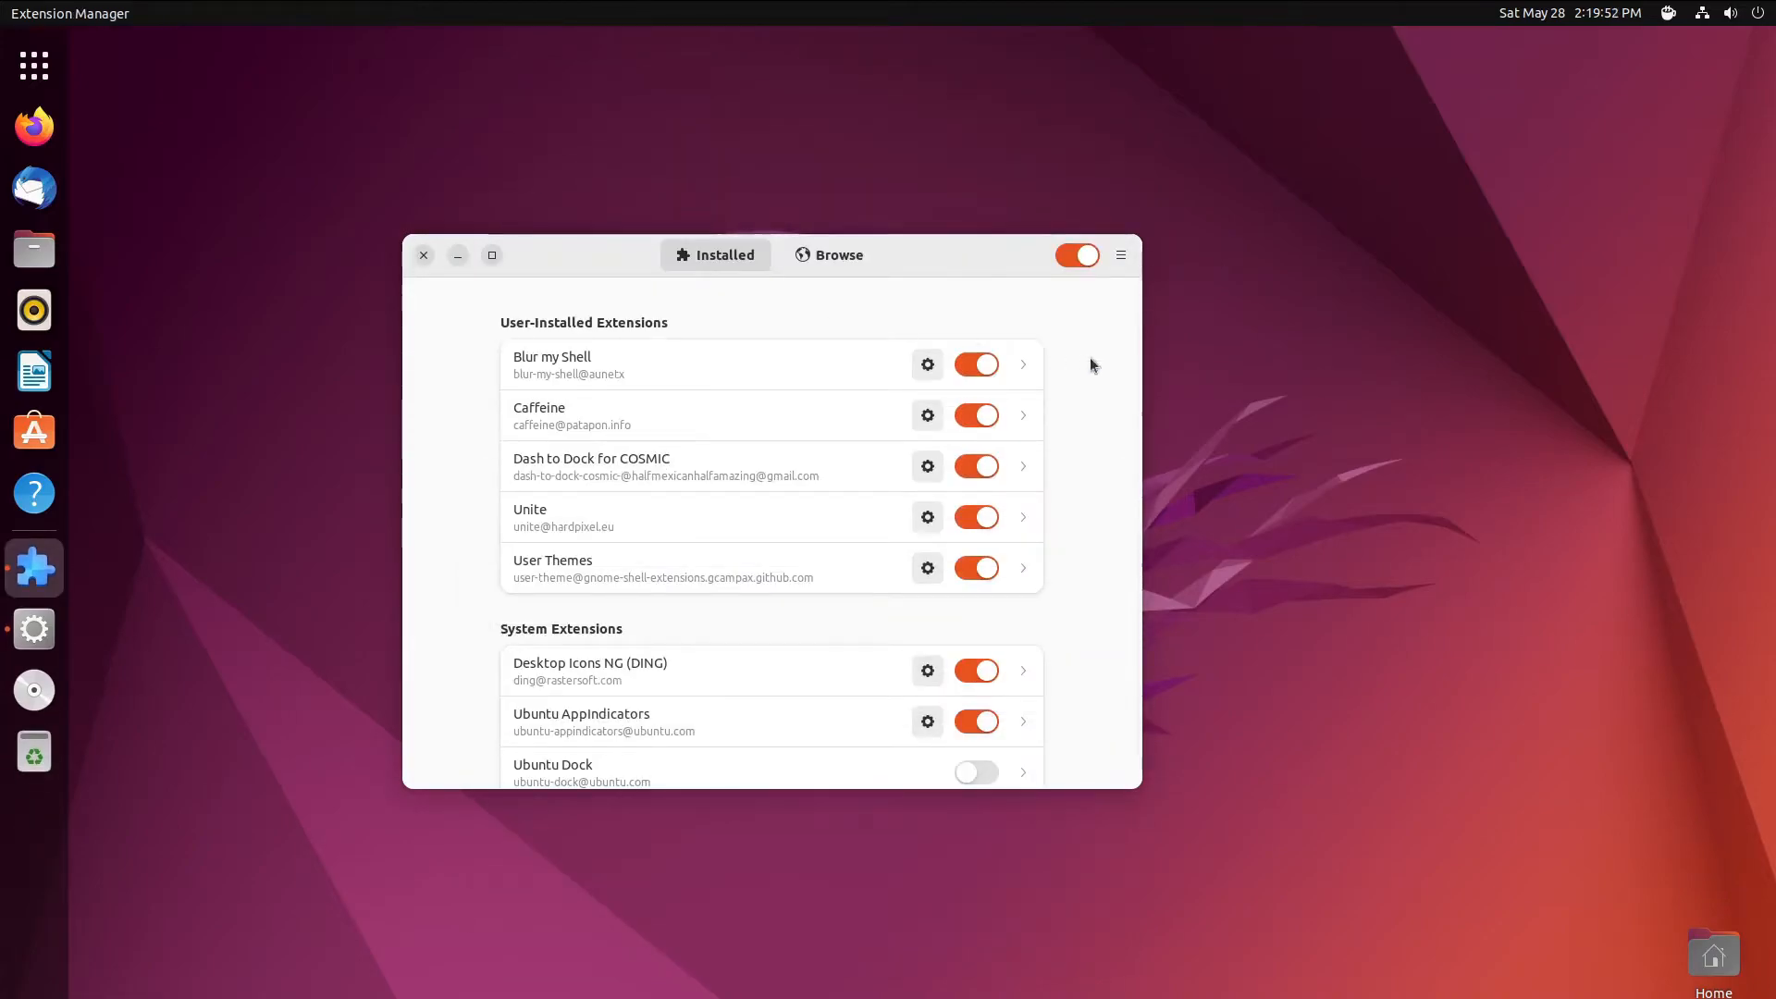
{"action": "left_click", "coordinate": [926, 472]}
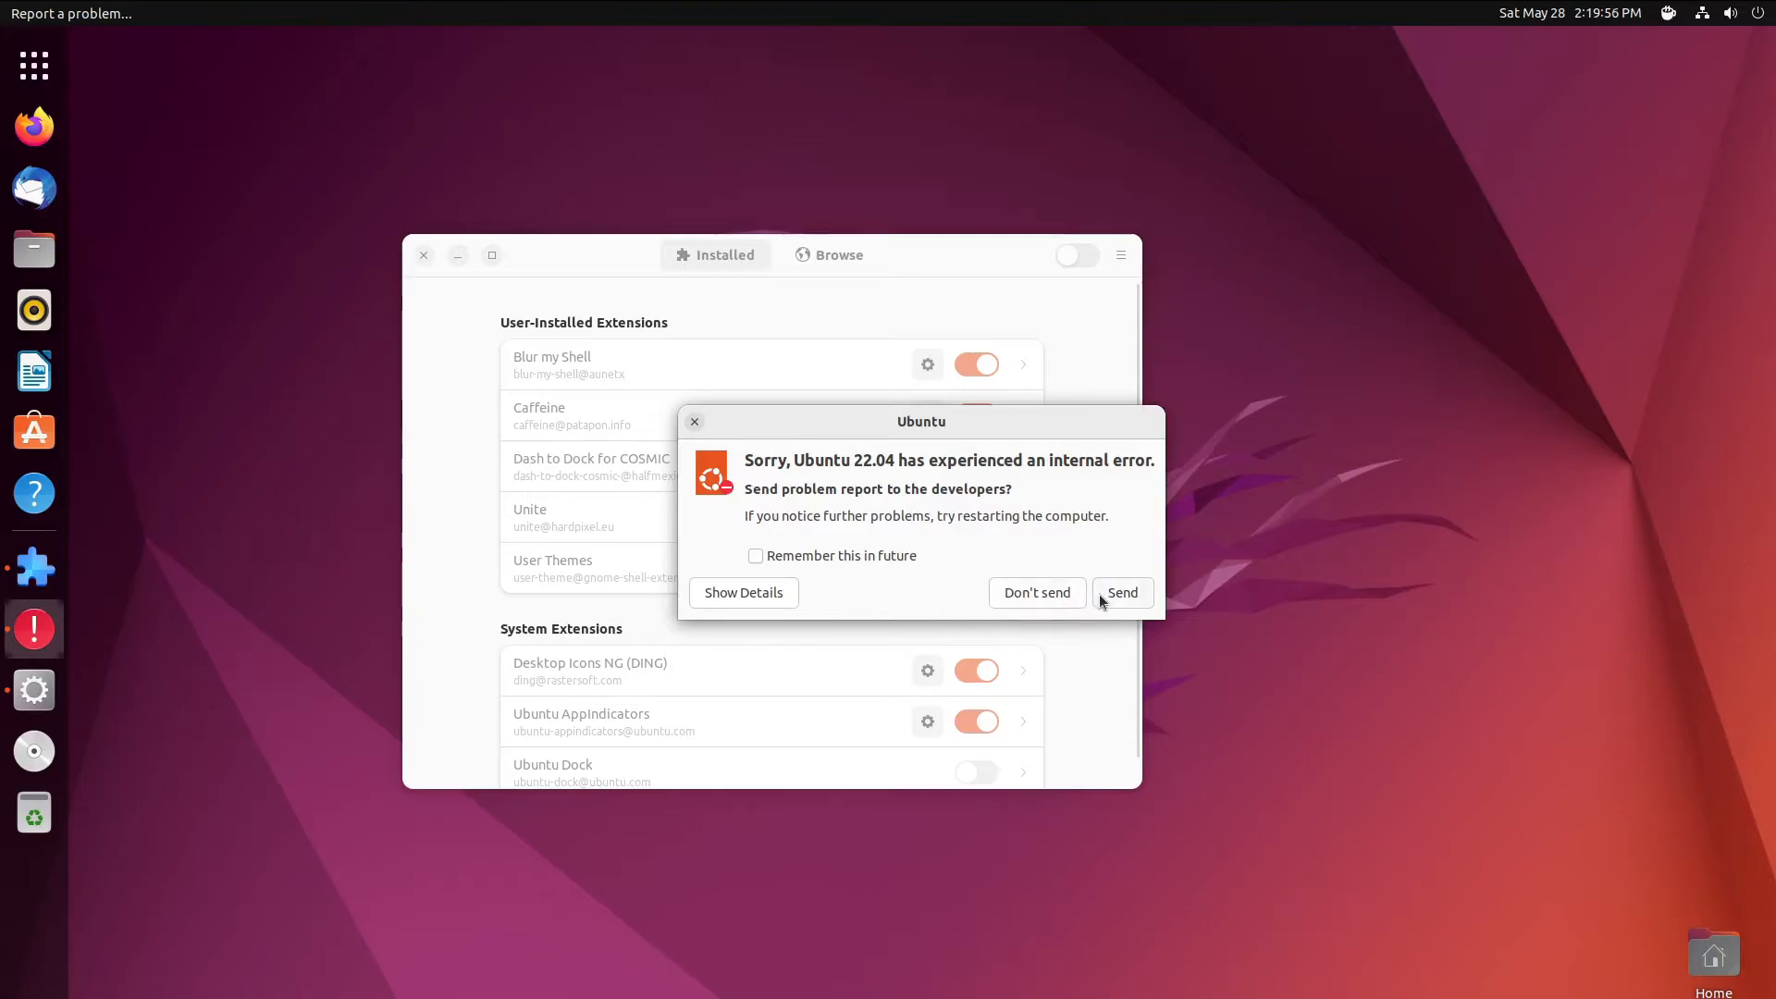
{"action": "left_click", "coordinate": [843, 557]}
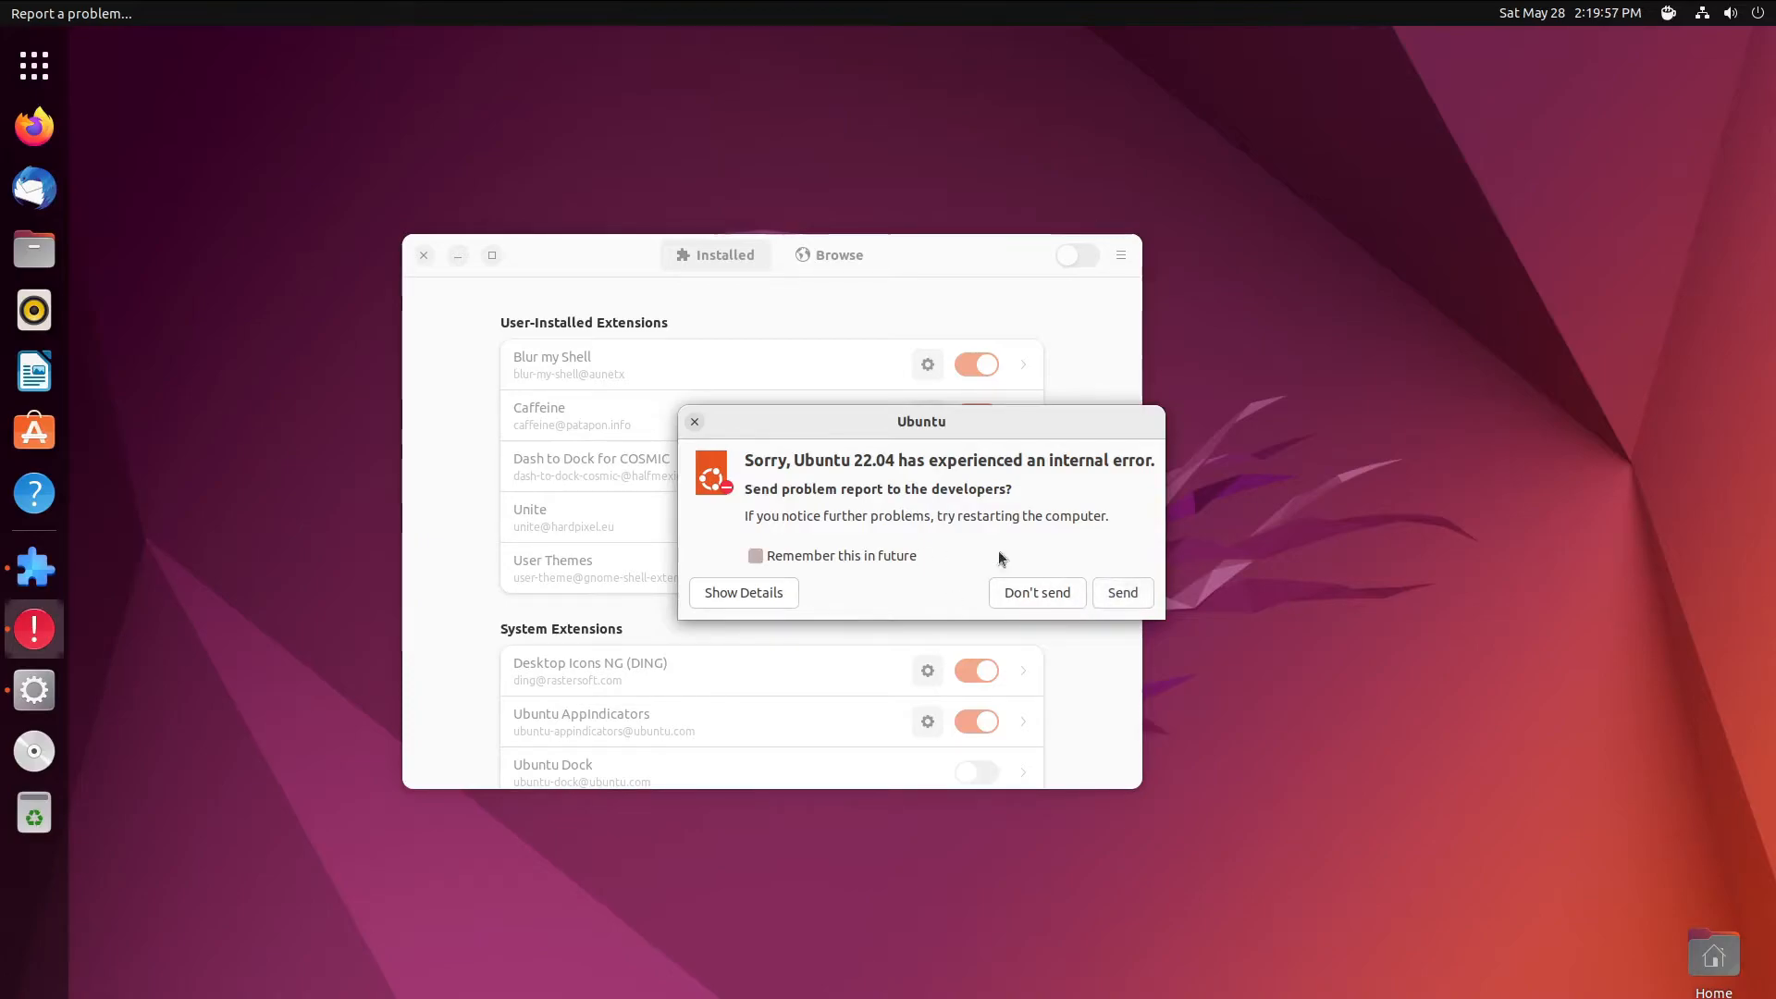
{"action": "left_click", "coordinate": [1122, 592]}
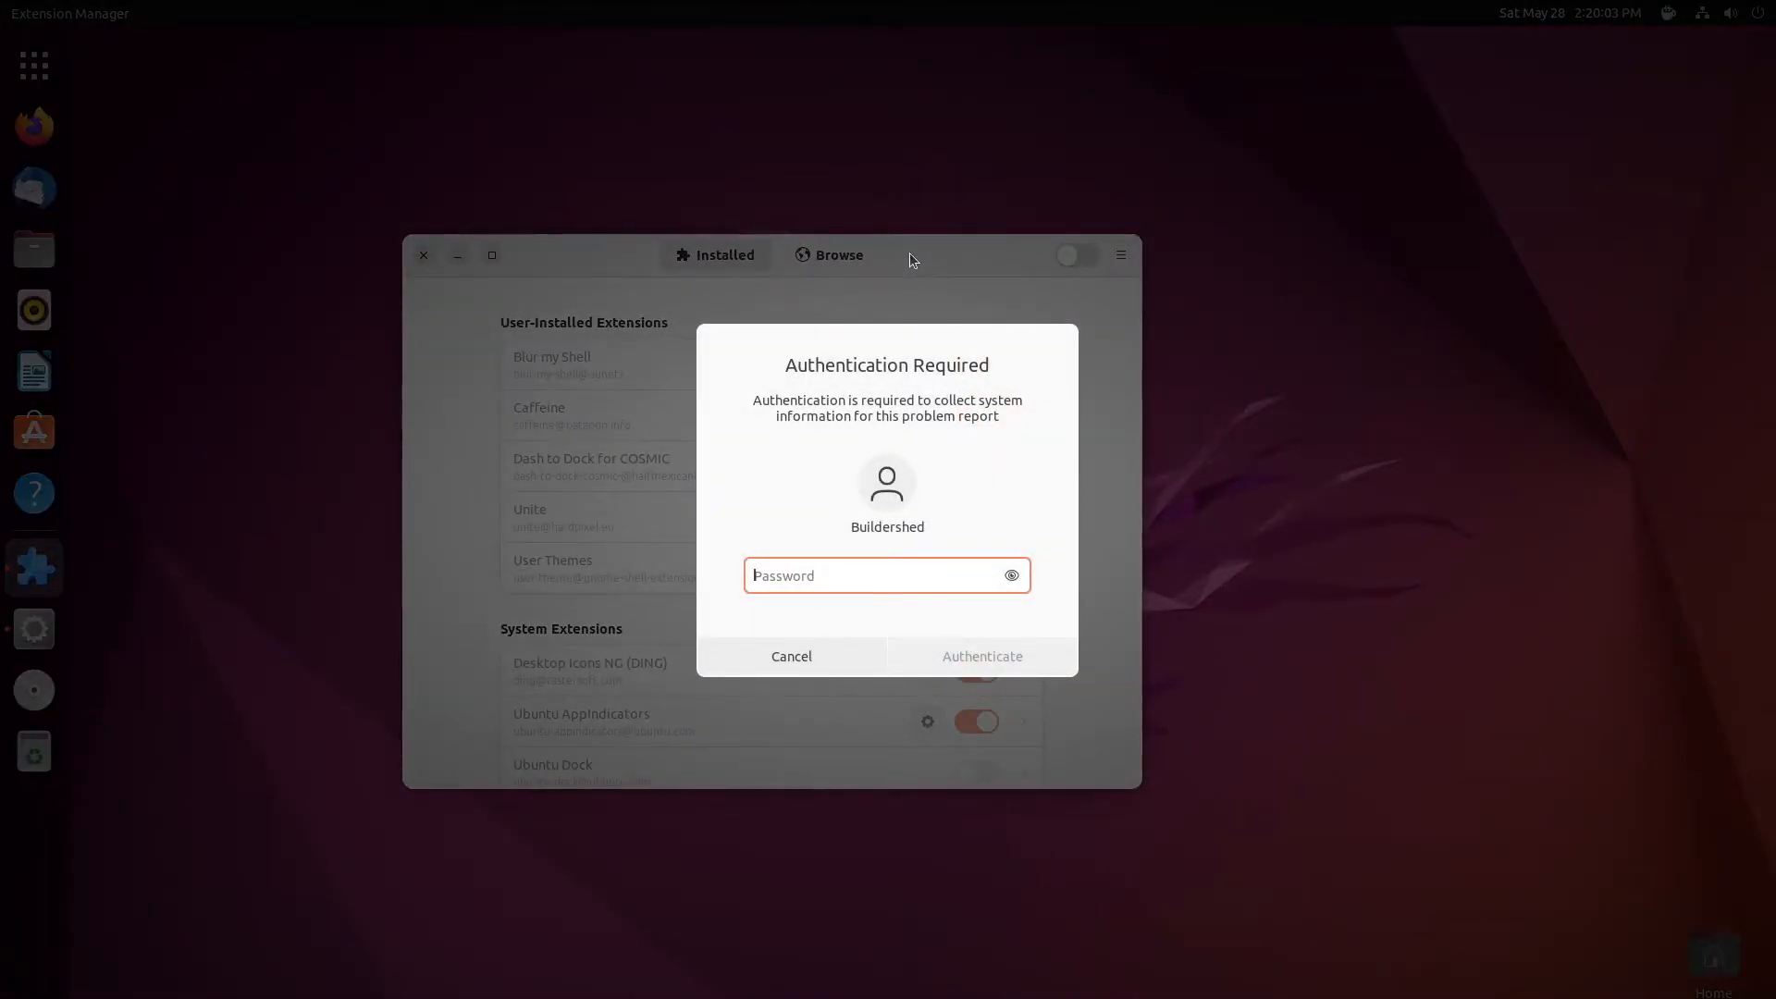
{"action": "type", "text": "••••••••••"}
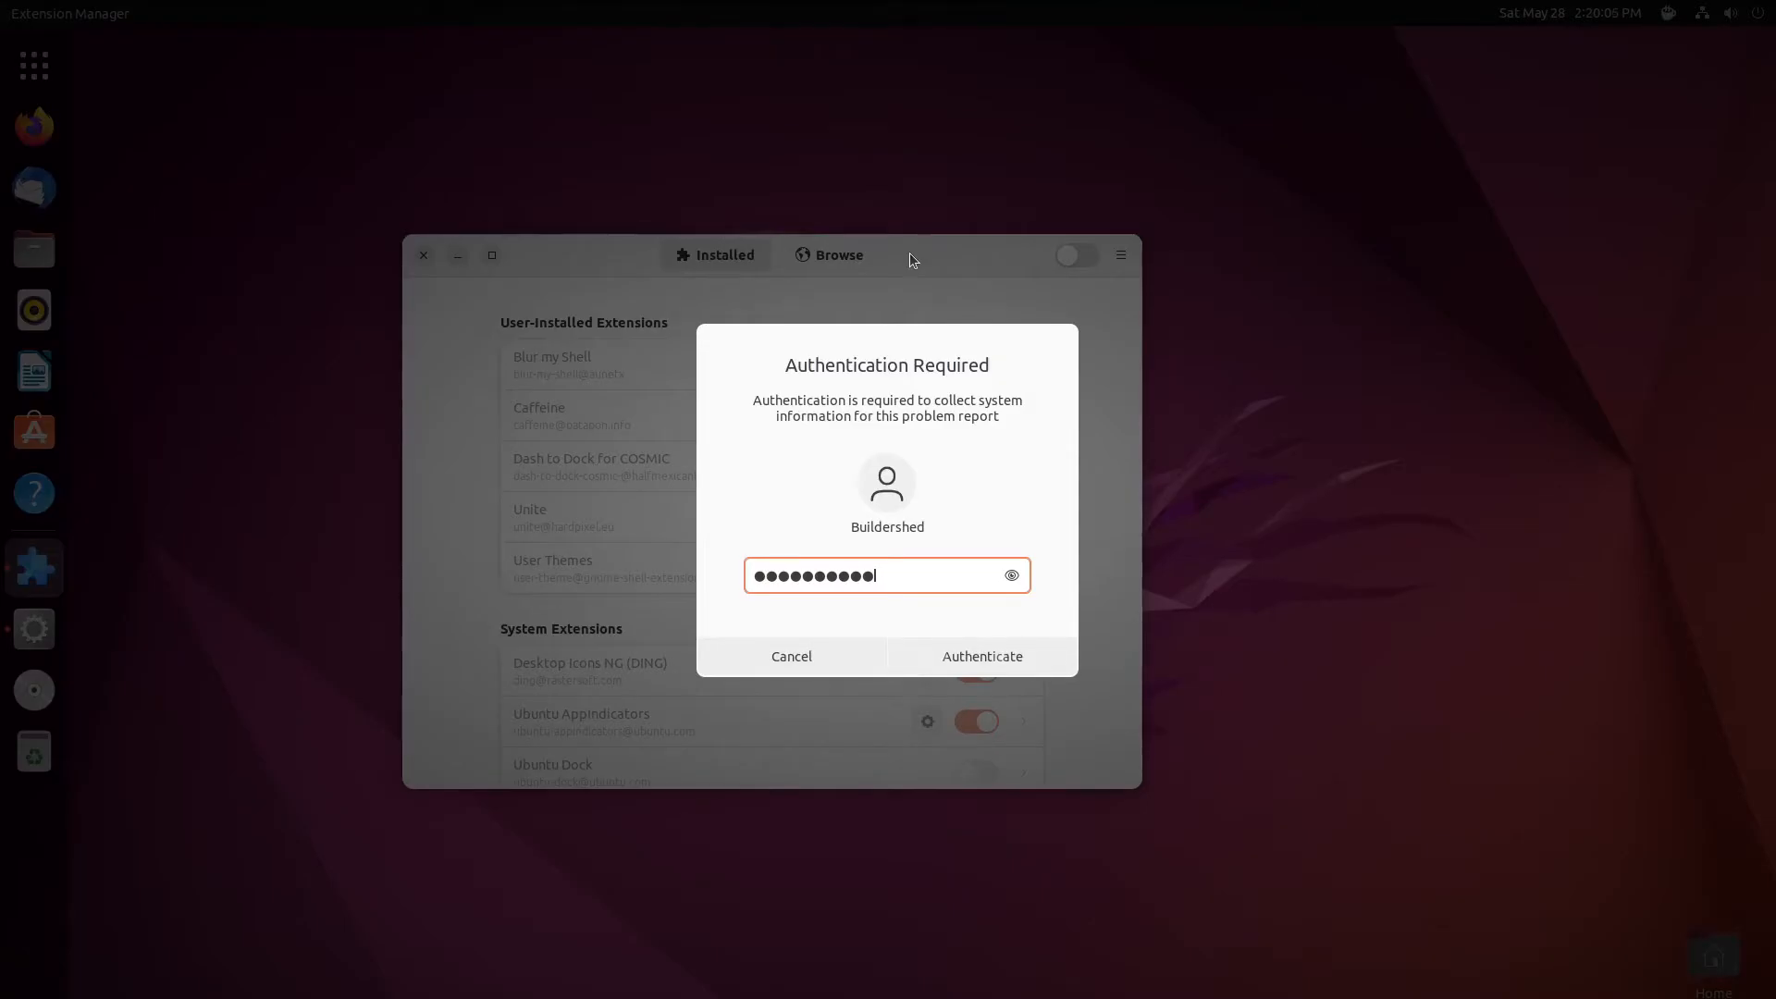
{"action": "key", "text": "Return"}
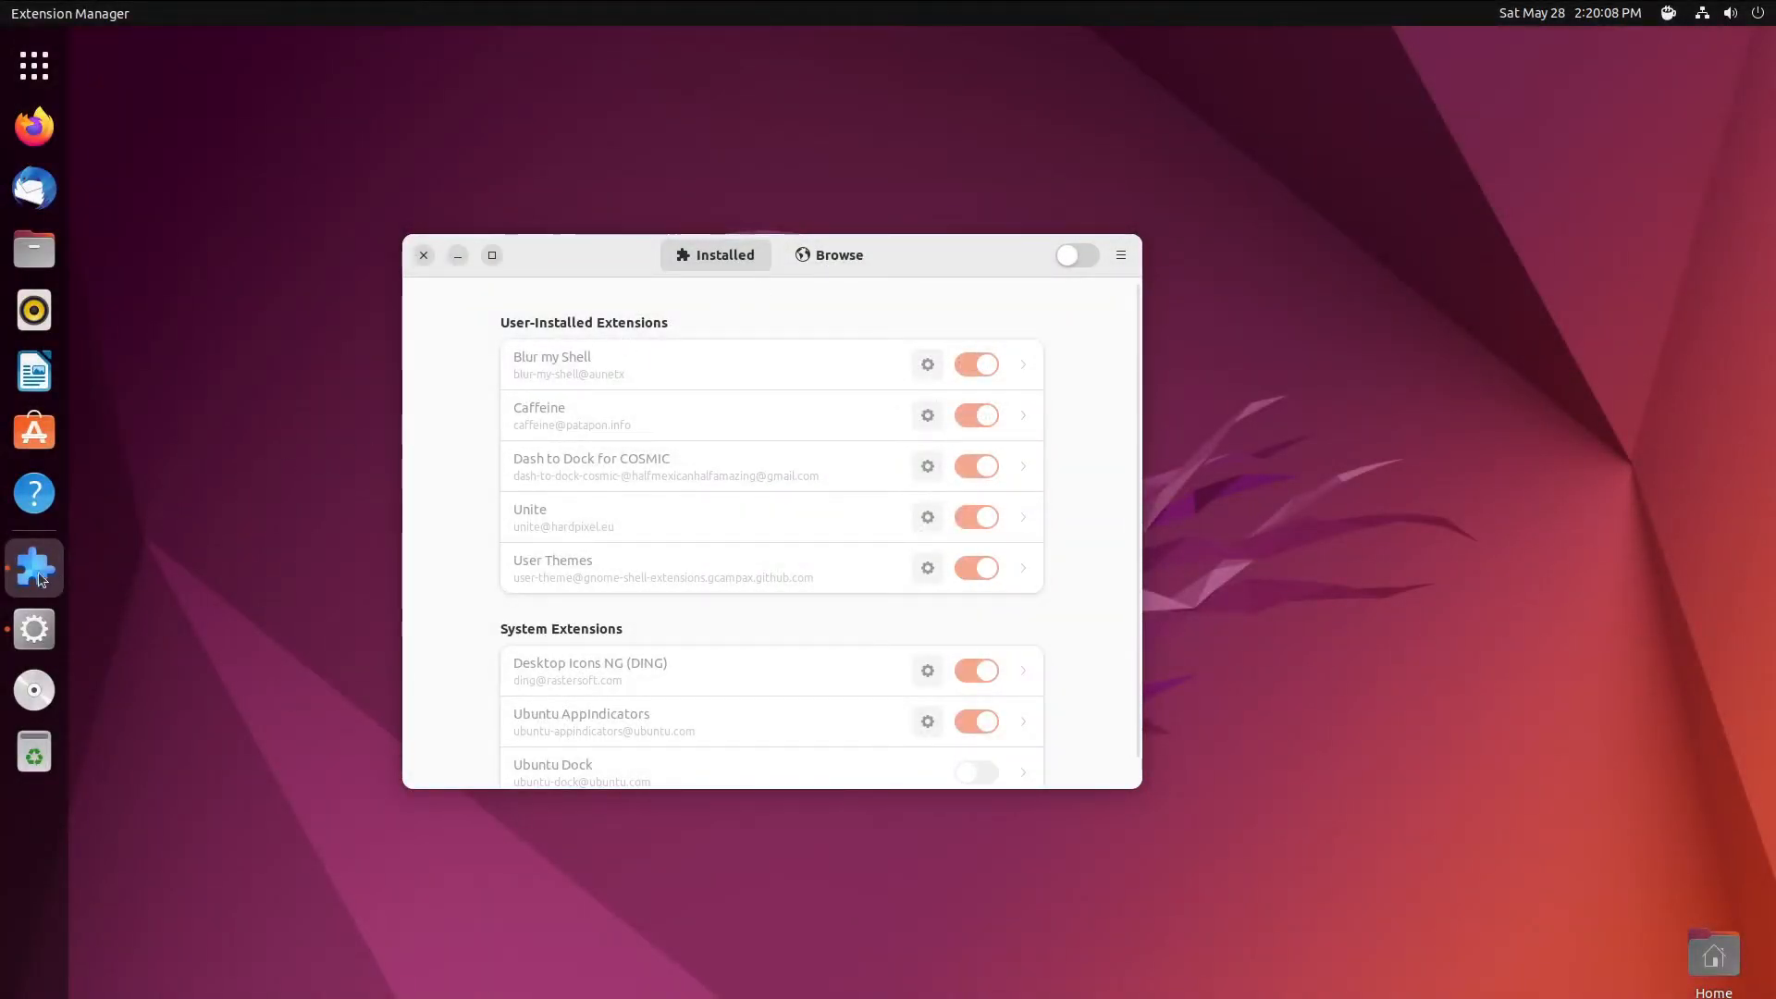
{"action": "left_click", "coordinate": [1072, 256]}
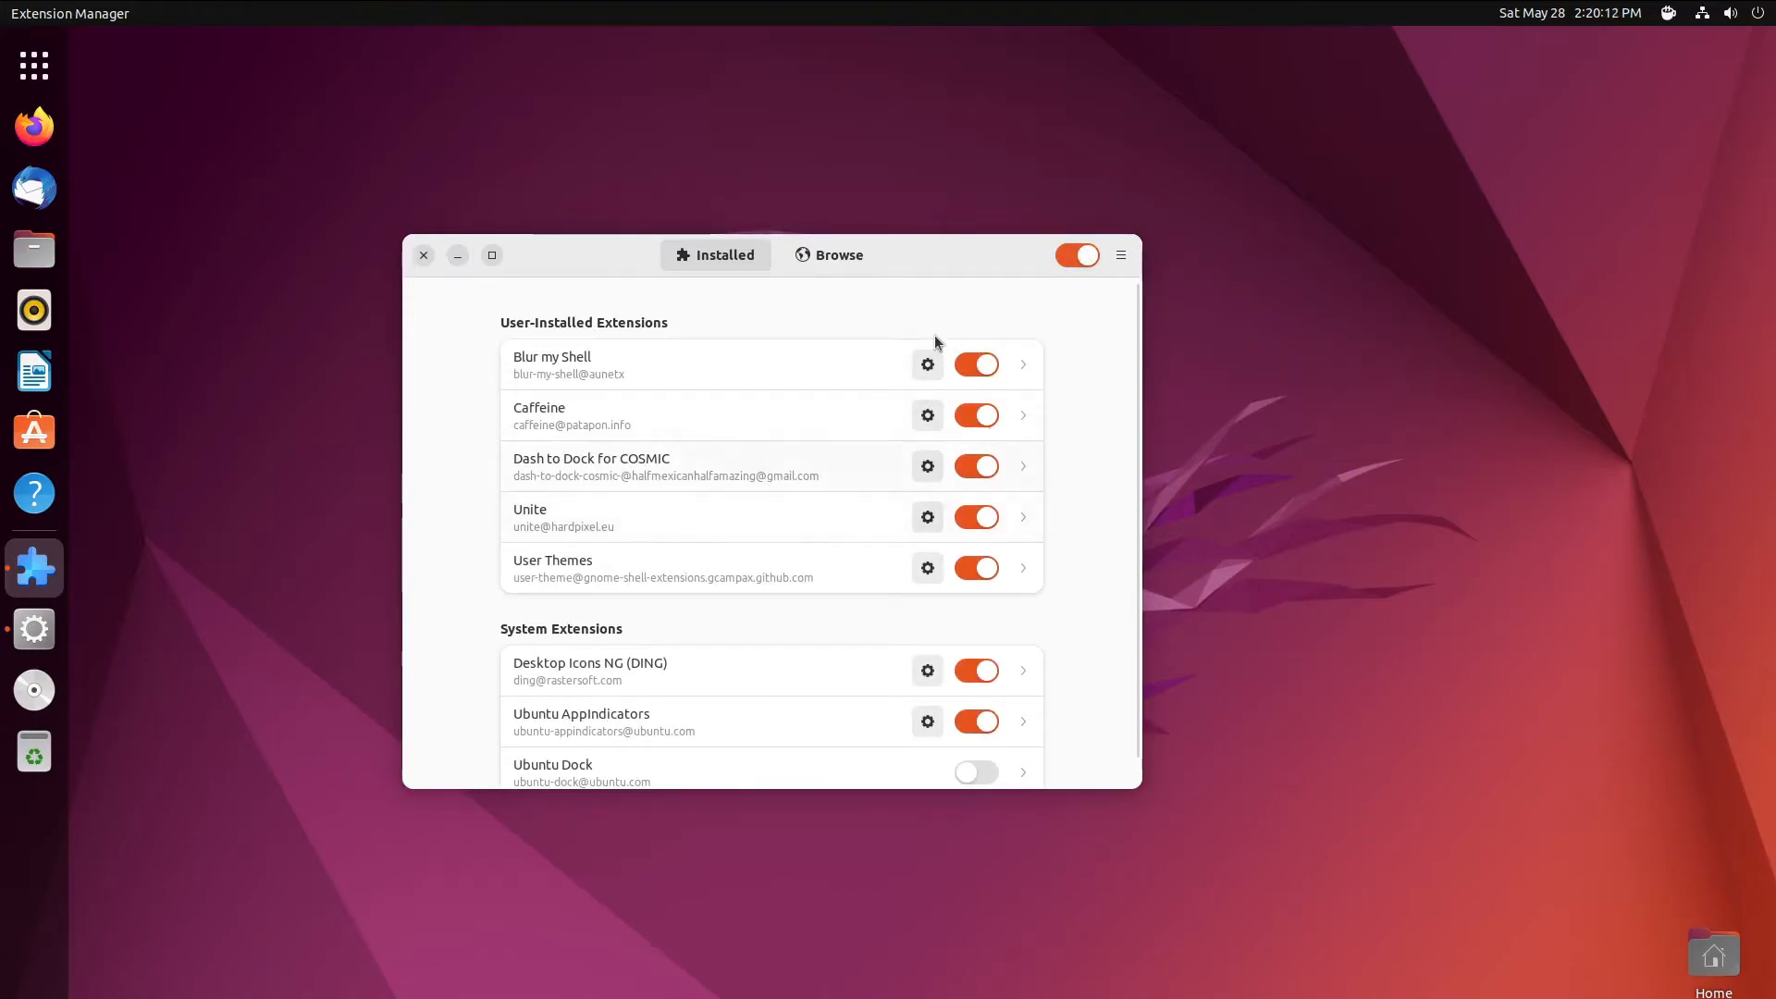
- Set Dash to Dock's Behavior Click action to Minimize, test it on the dock, and close settings
{"action": "left_click", "coordinate": [928, 465]}
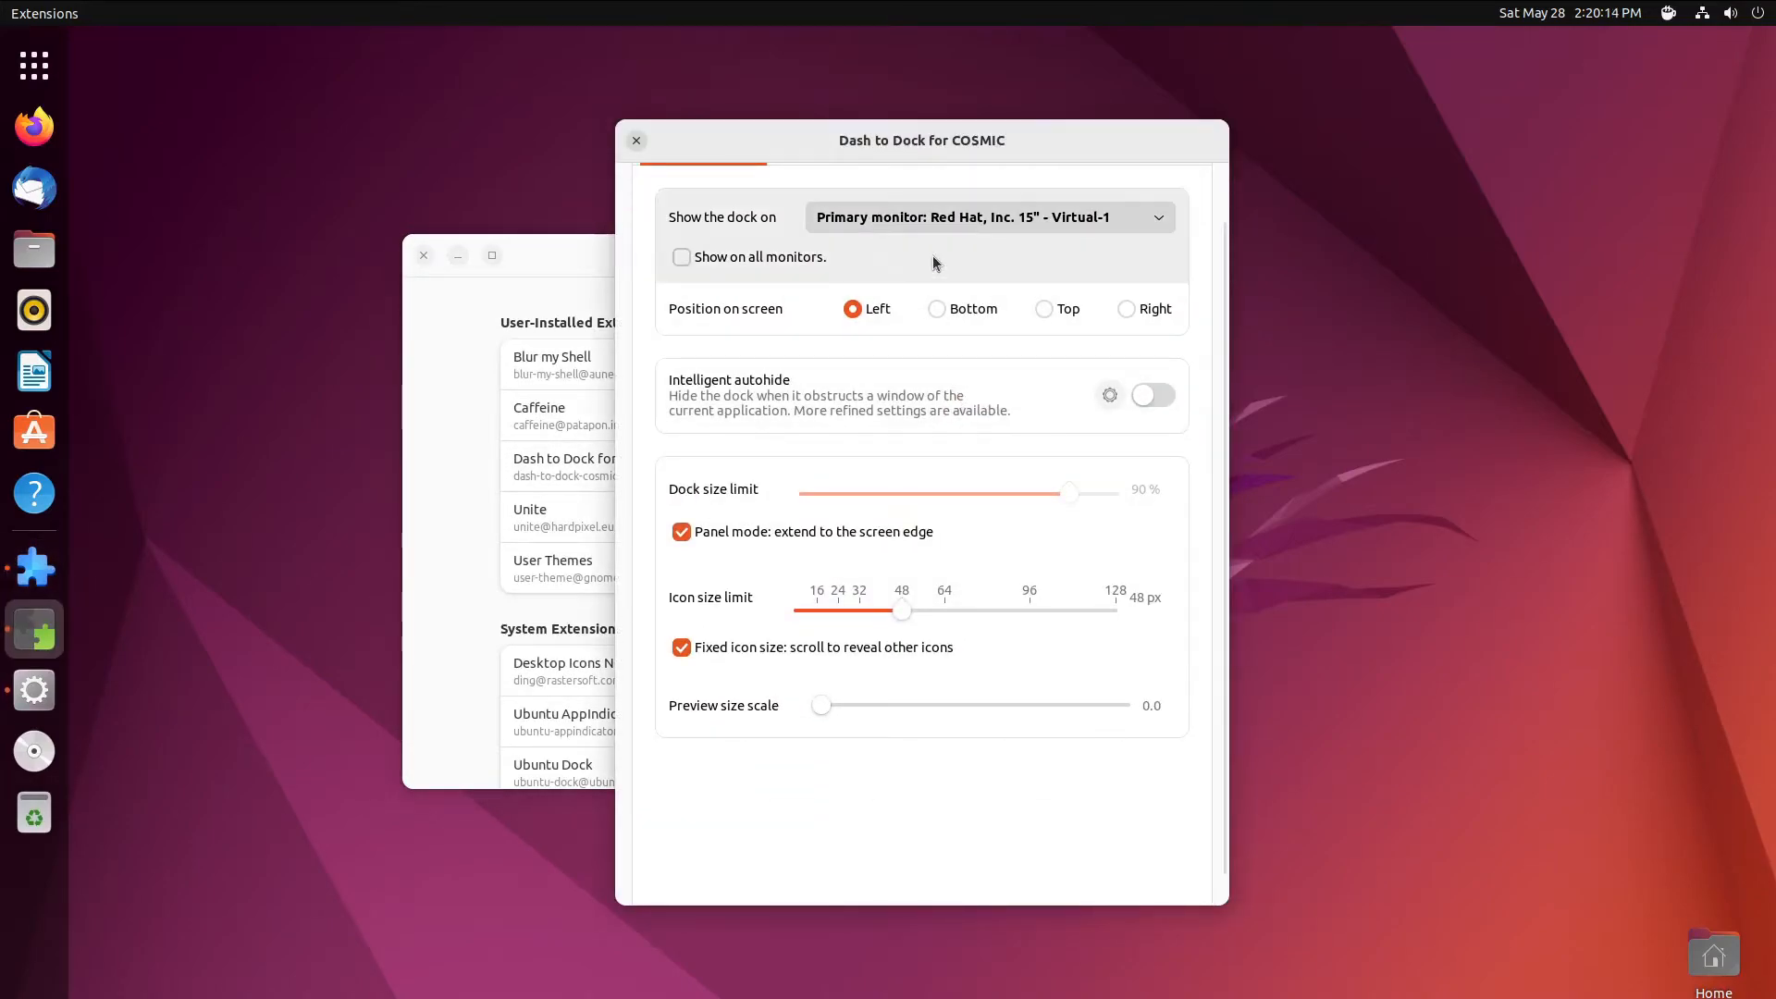
{"action": "left_click_drag", "start_coordinate": [897, 118], "coordinate": [890, 26]}
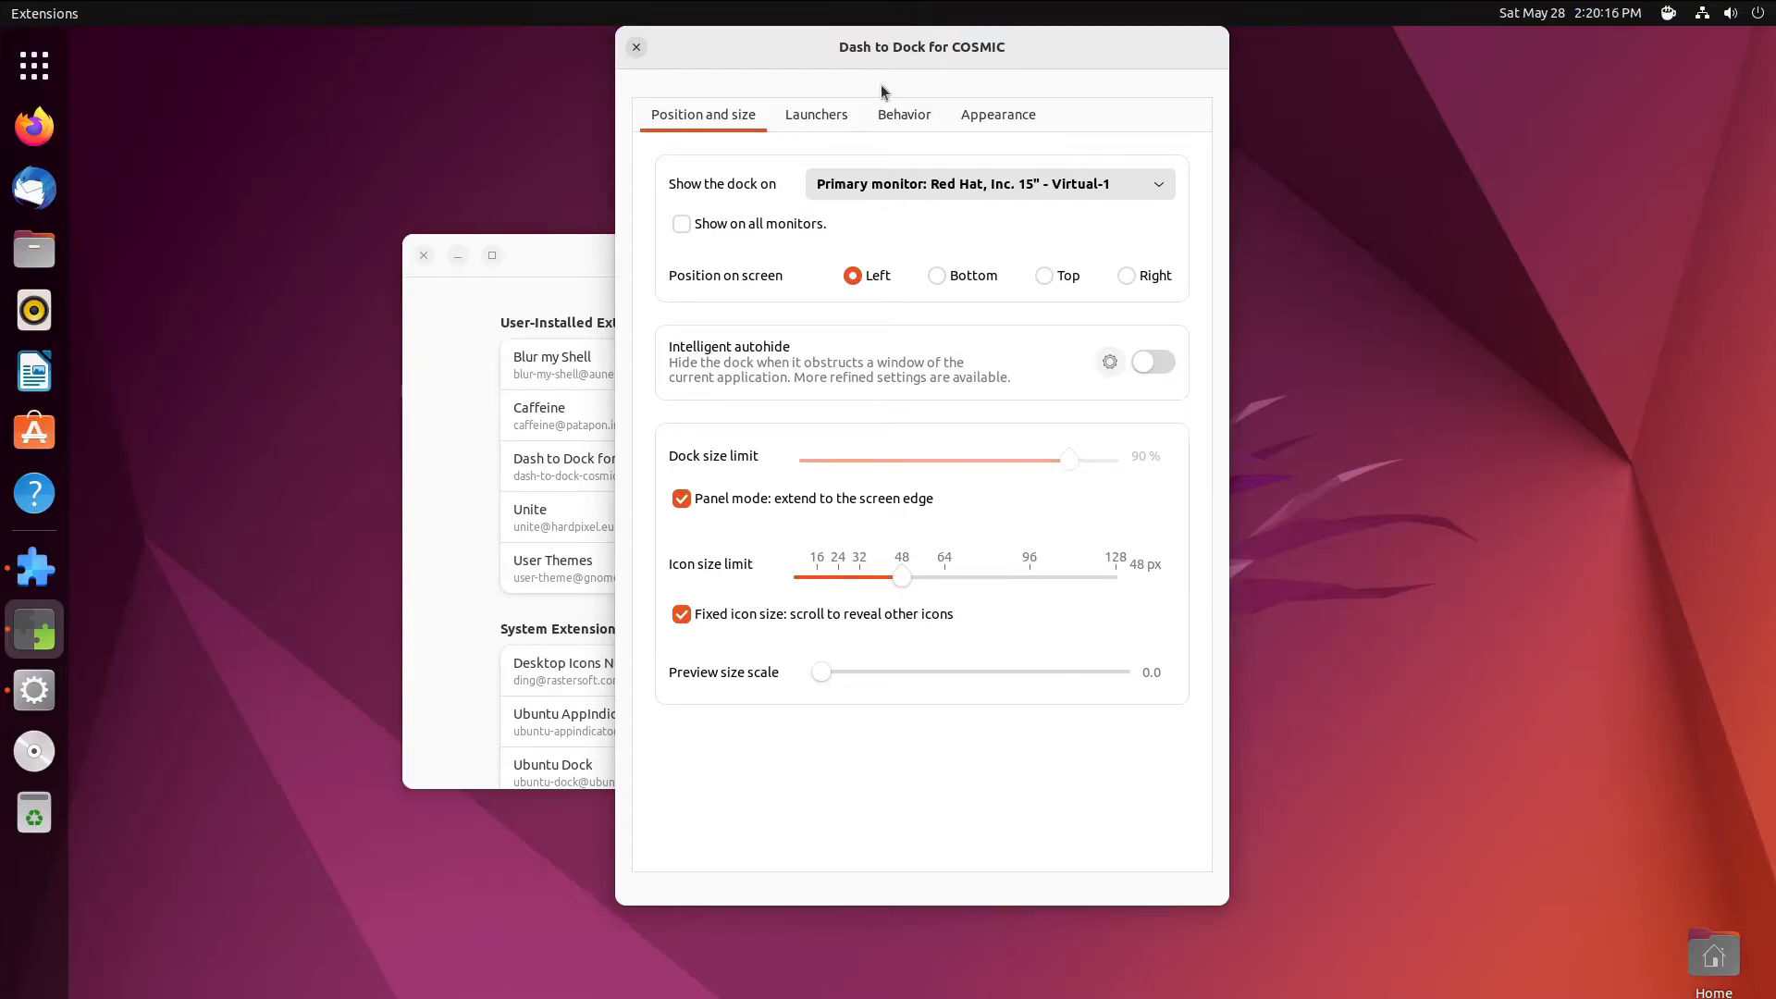
{"action": "left_click", "coordinate": [964, 107]}
{"action": "left_click", "coordinate": [926, 116]}
{"action": "left_click", "coordinate": [825, 117]}
{"action": "left_click", "coordinate": [906, 118]}
{"action": "left_click", "coordinate": [1026, 296]}
{"action": "left_click", "coordinate": [1003, 368]}
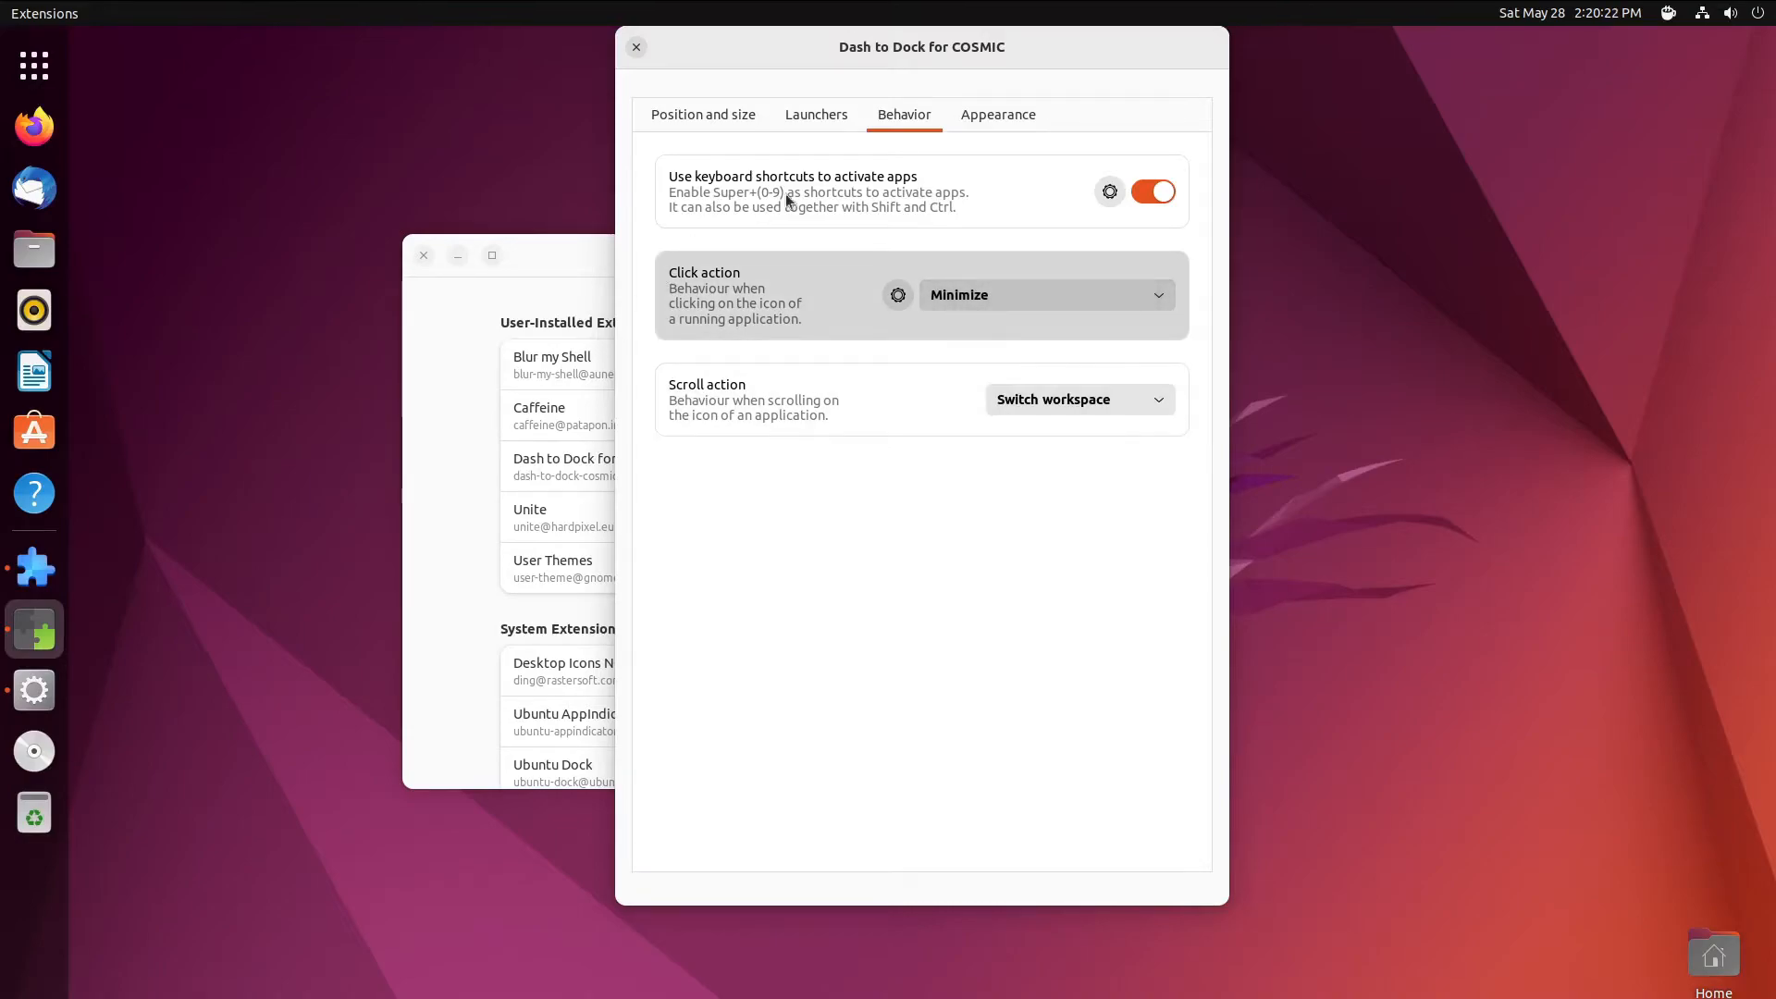
{"action": "left_click", "coordinate": [34, 645]}
{"action": "left_click", "coordinate": [35, 641]}
{"action": "left_click", "coordinate": [637, 48]}
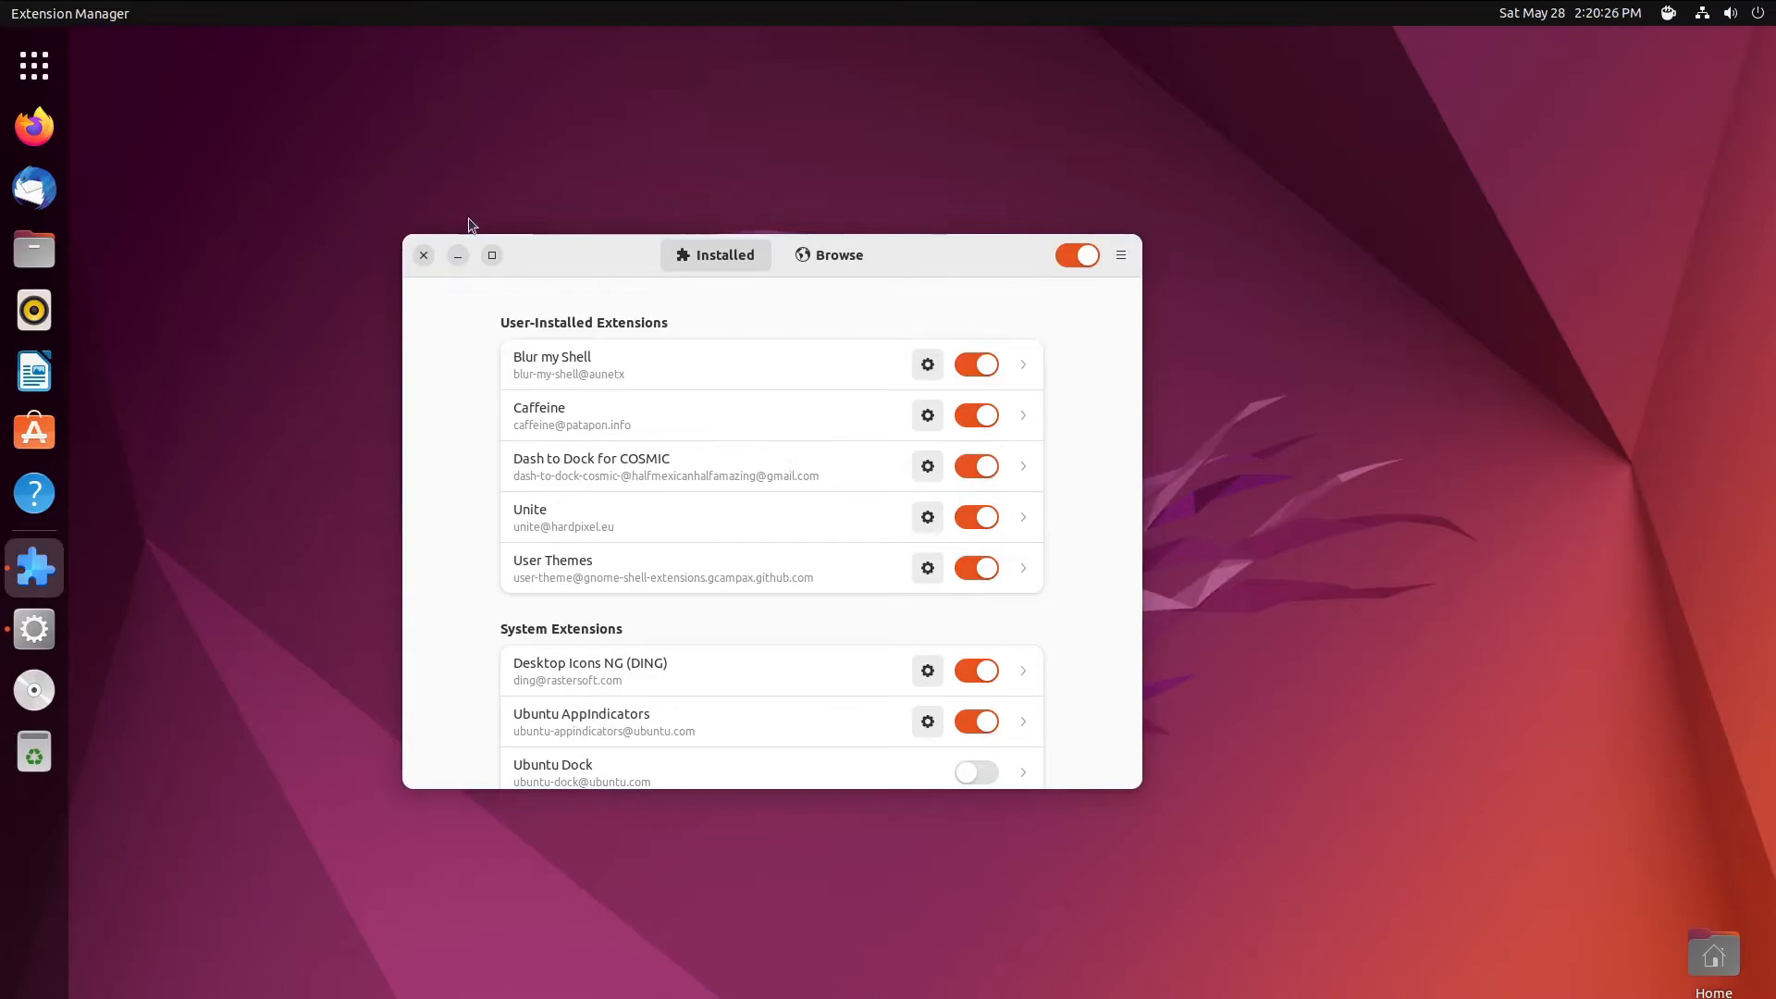
- Close Extension Manager and briefly toggle the applications overview
{"action": "left_click", "coordinate": [424, 255]}
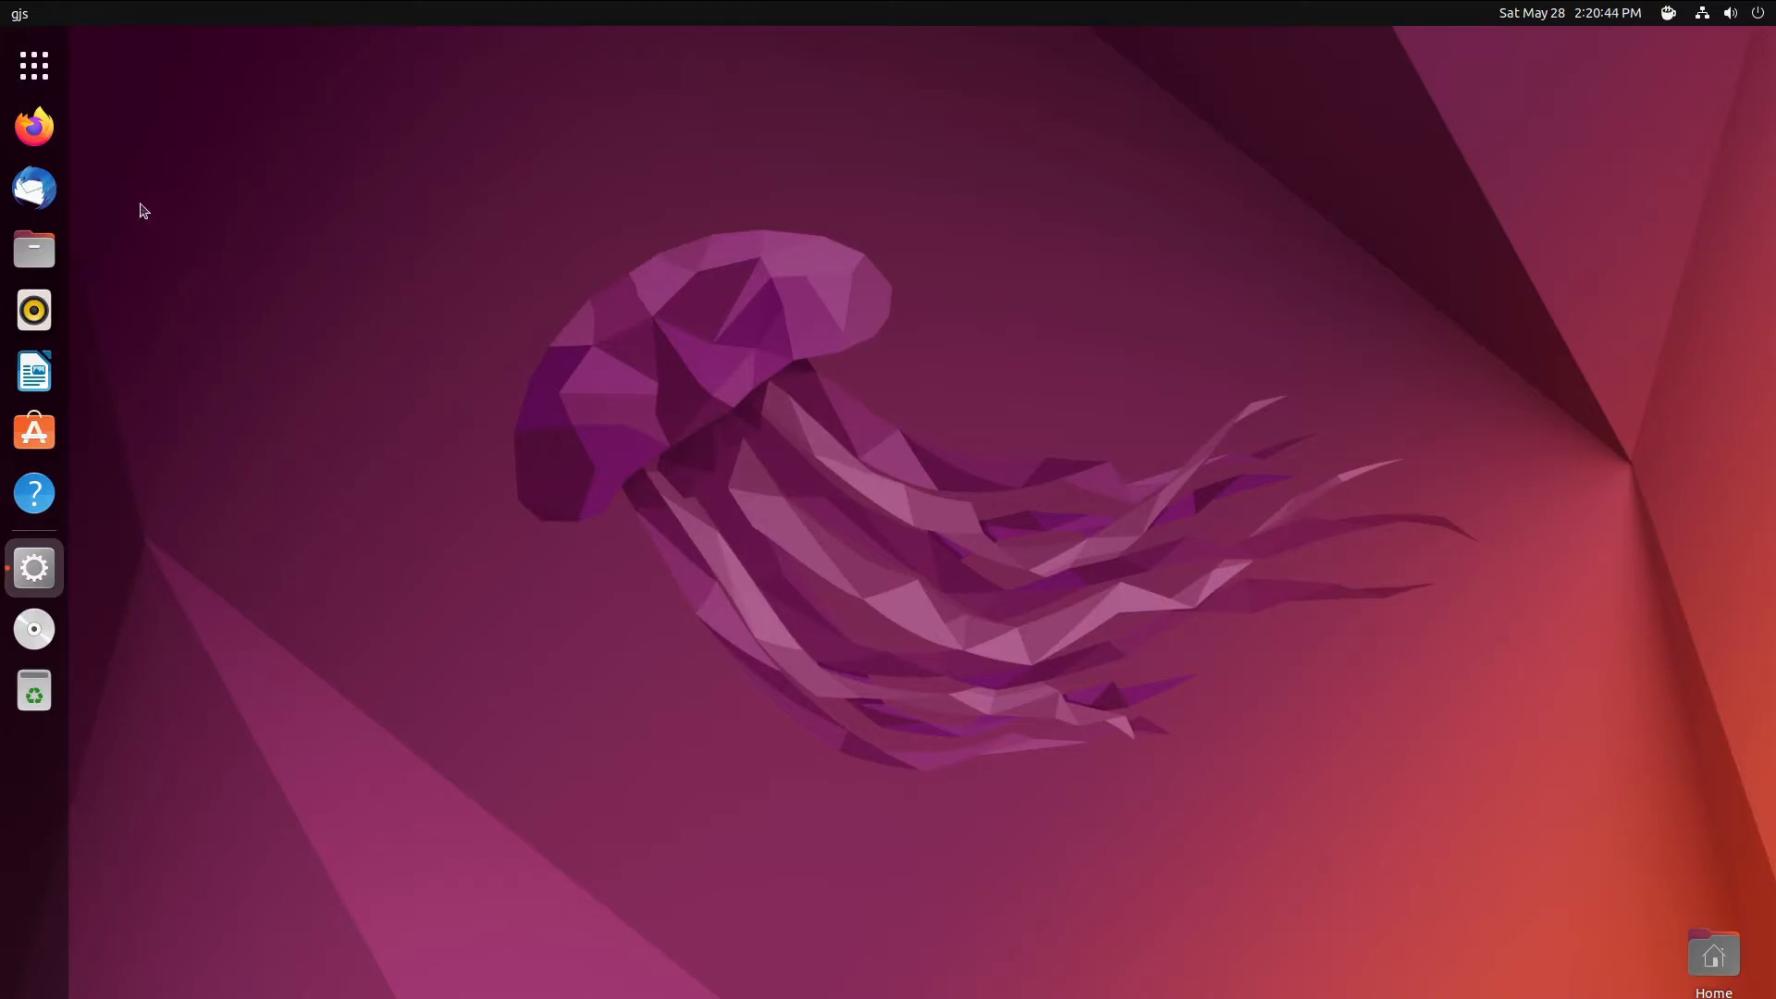
{"action": "left_click", "coordinate": [34, 65]}
{"action": "left_click", "coordinate": [34, 64]}
- Close the leftover blank gjs window via All Windows, then scroll the app grid to page 2
{"action": "right_click", "coordinate": [44, 571]}
{"action": "left_click", "coordinate": [83, 588]}
{"action": "right_click", "coordinate": [35, 580]}
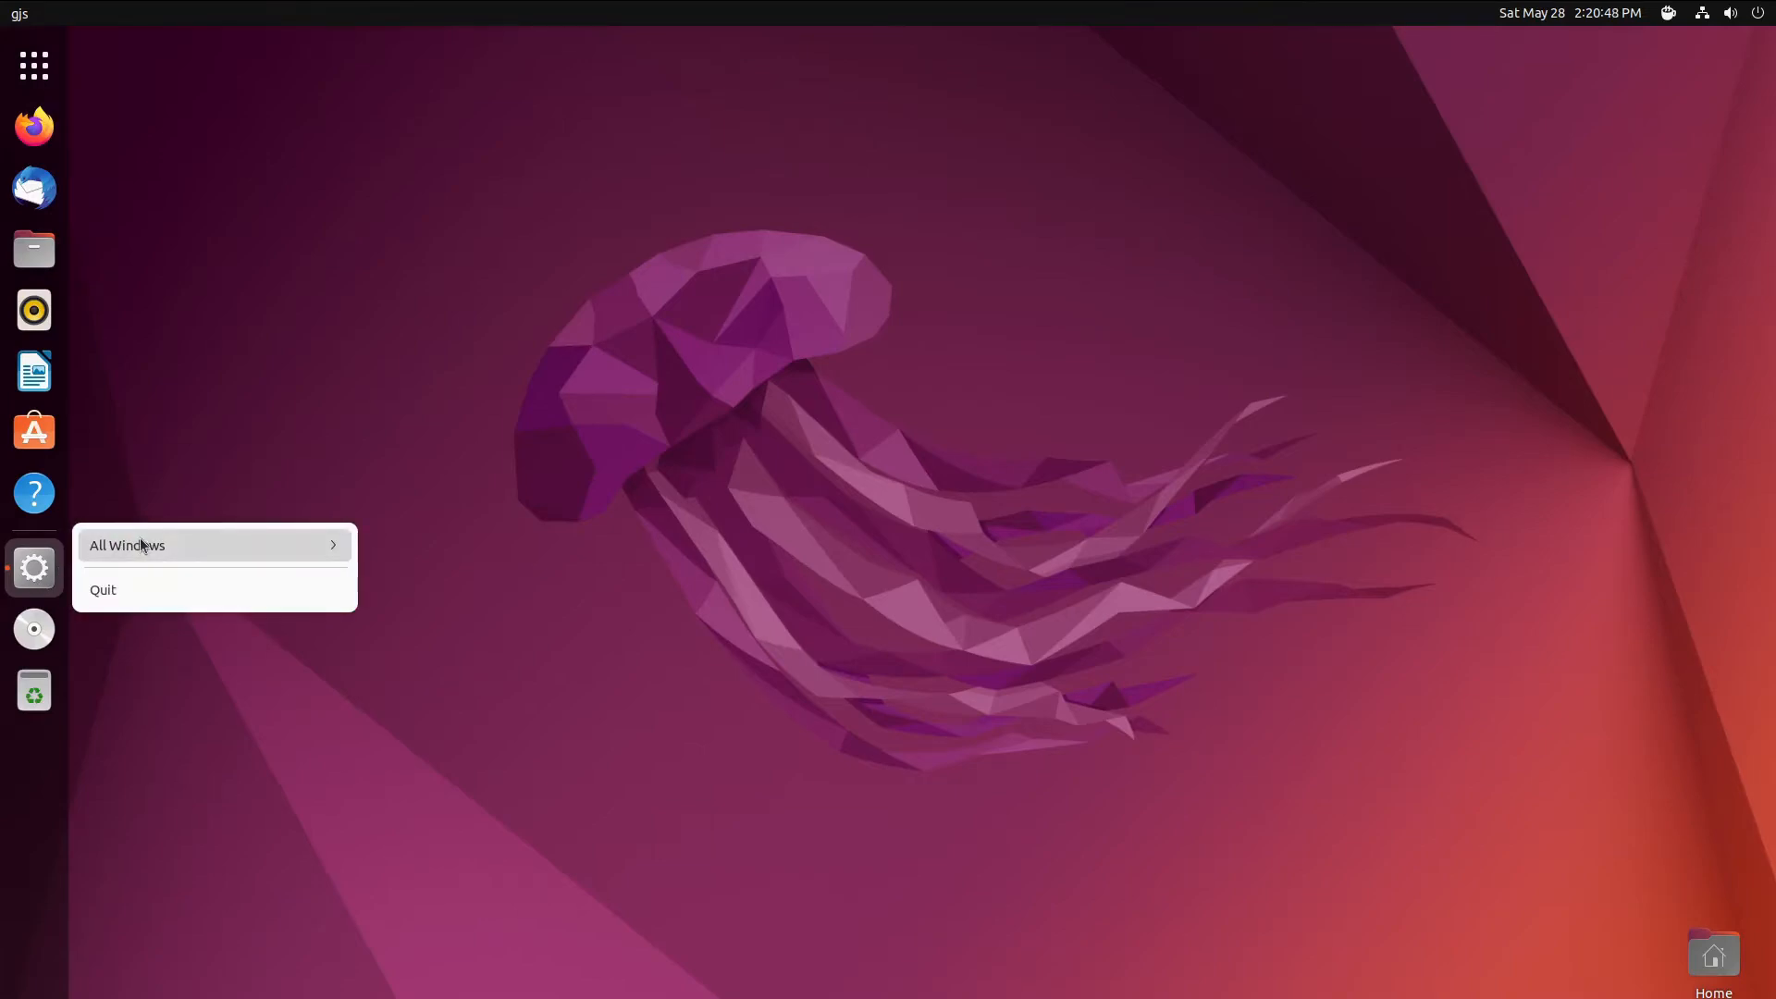
{"action": "left_click", "coordinate": [141, 545]}
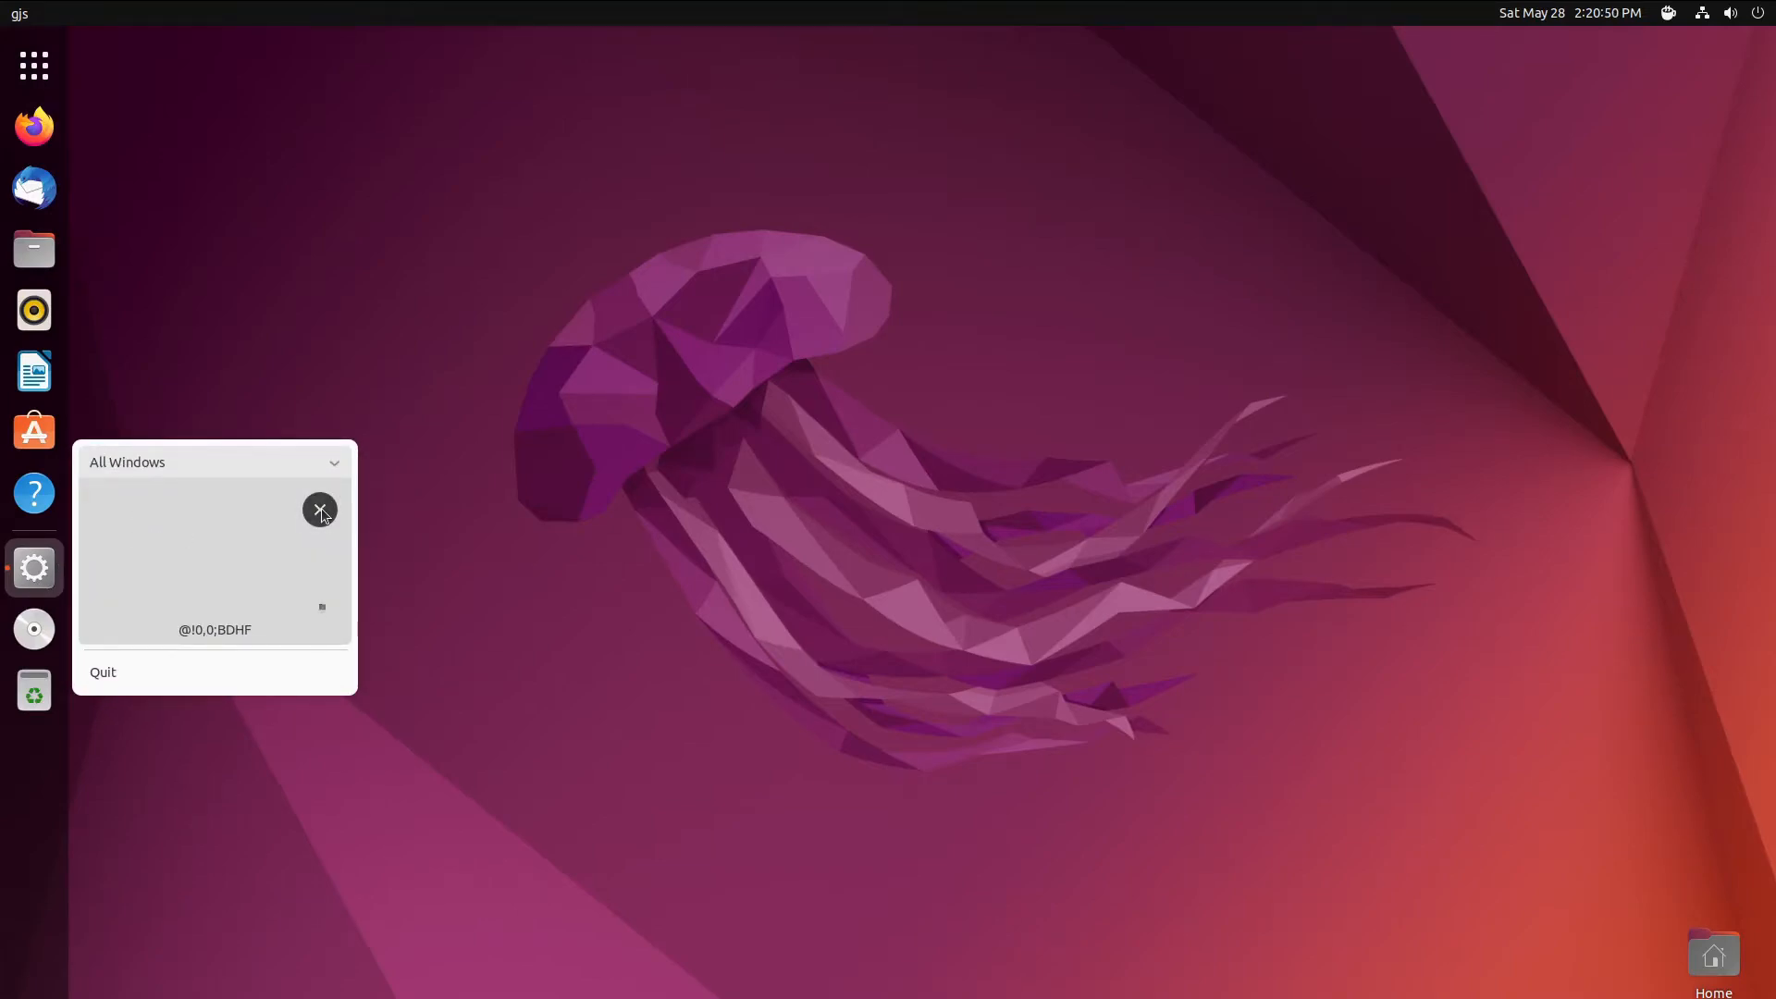
{"action": "left_click", "coordinate": [30, 63]}
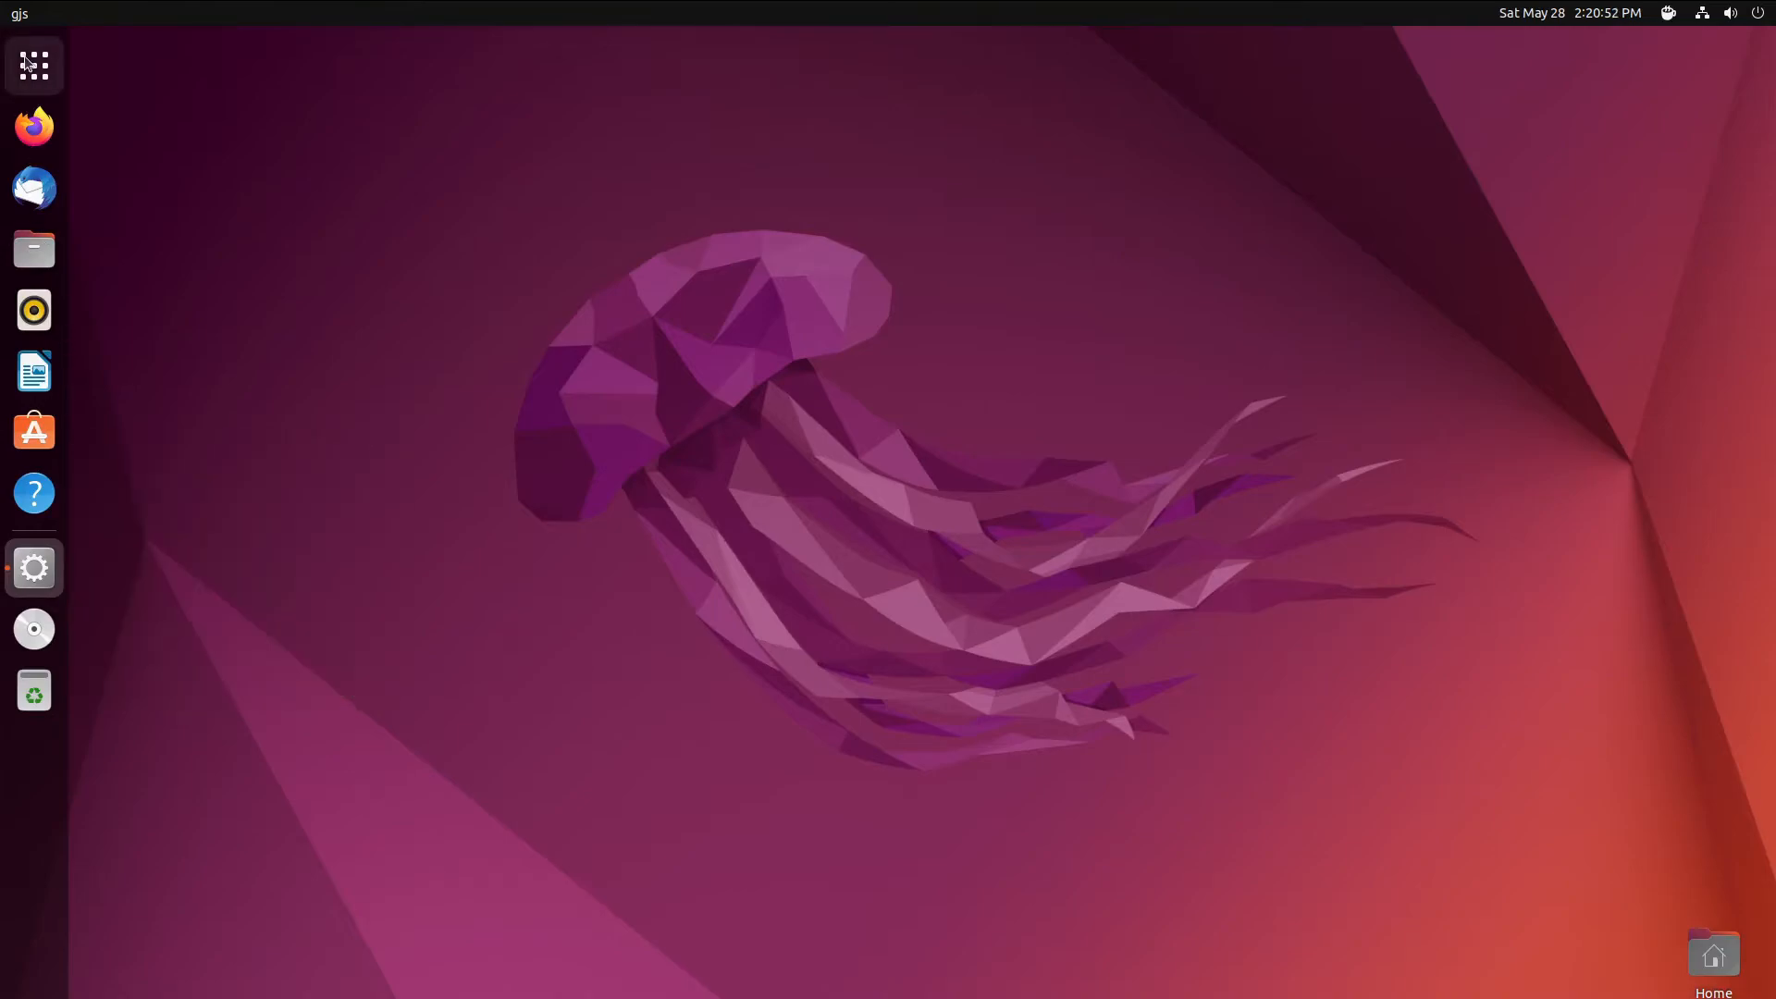
{"action": "scroll", "coordinate": [905, 652], "scroll_direction": "down", "scroll_amount": 1}
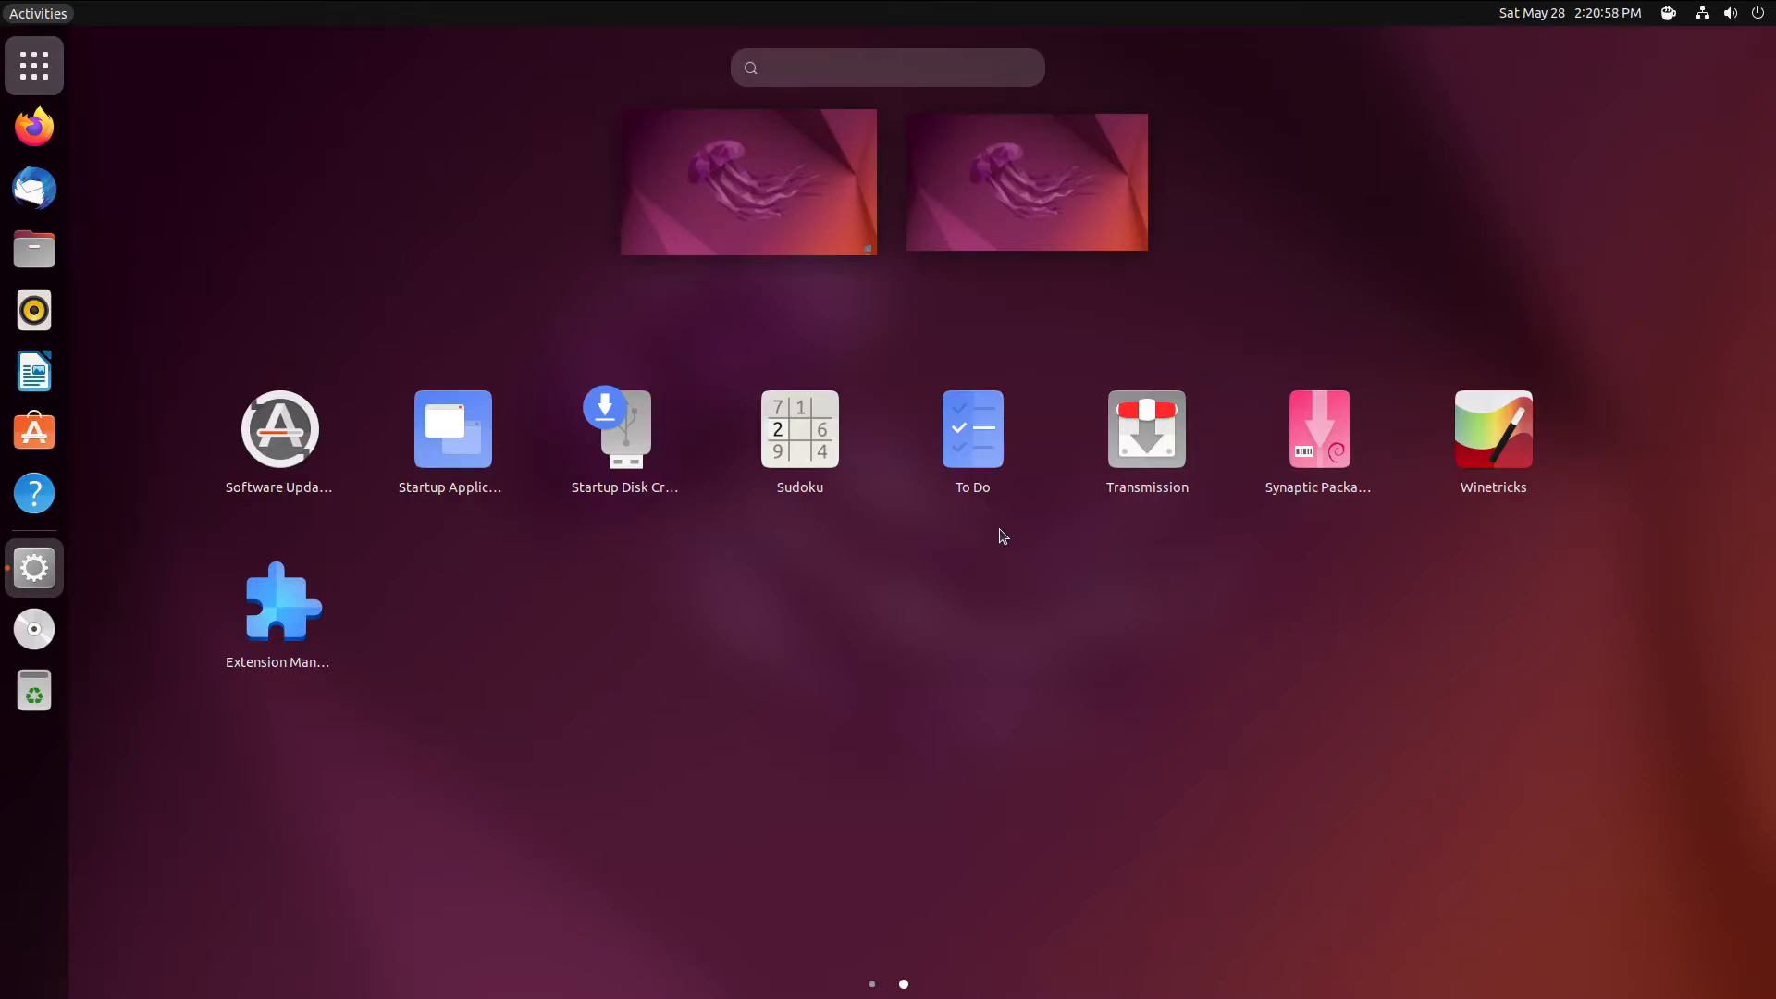
- Install Kvantum Manager from Ubuntu Software with the account password, then start searching 'qt'
{"action": "left_click", "coordinate": [58, 433]}
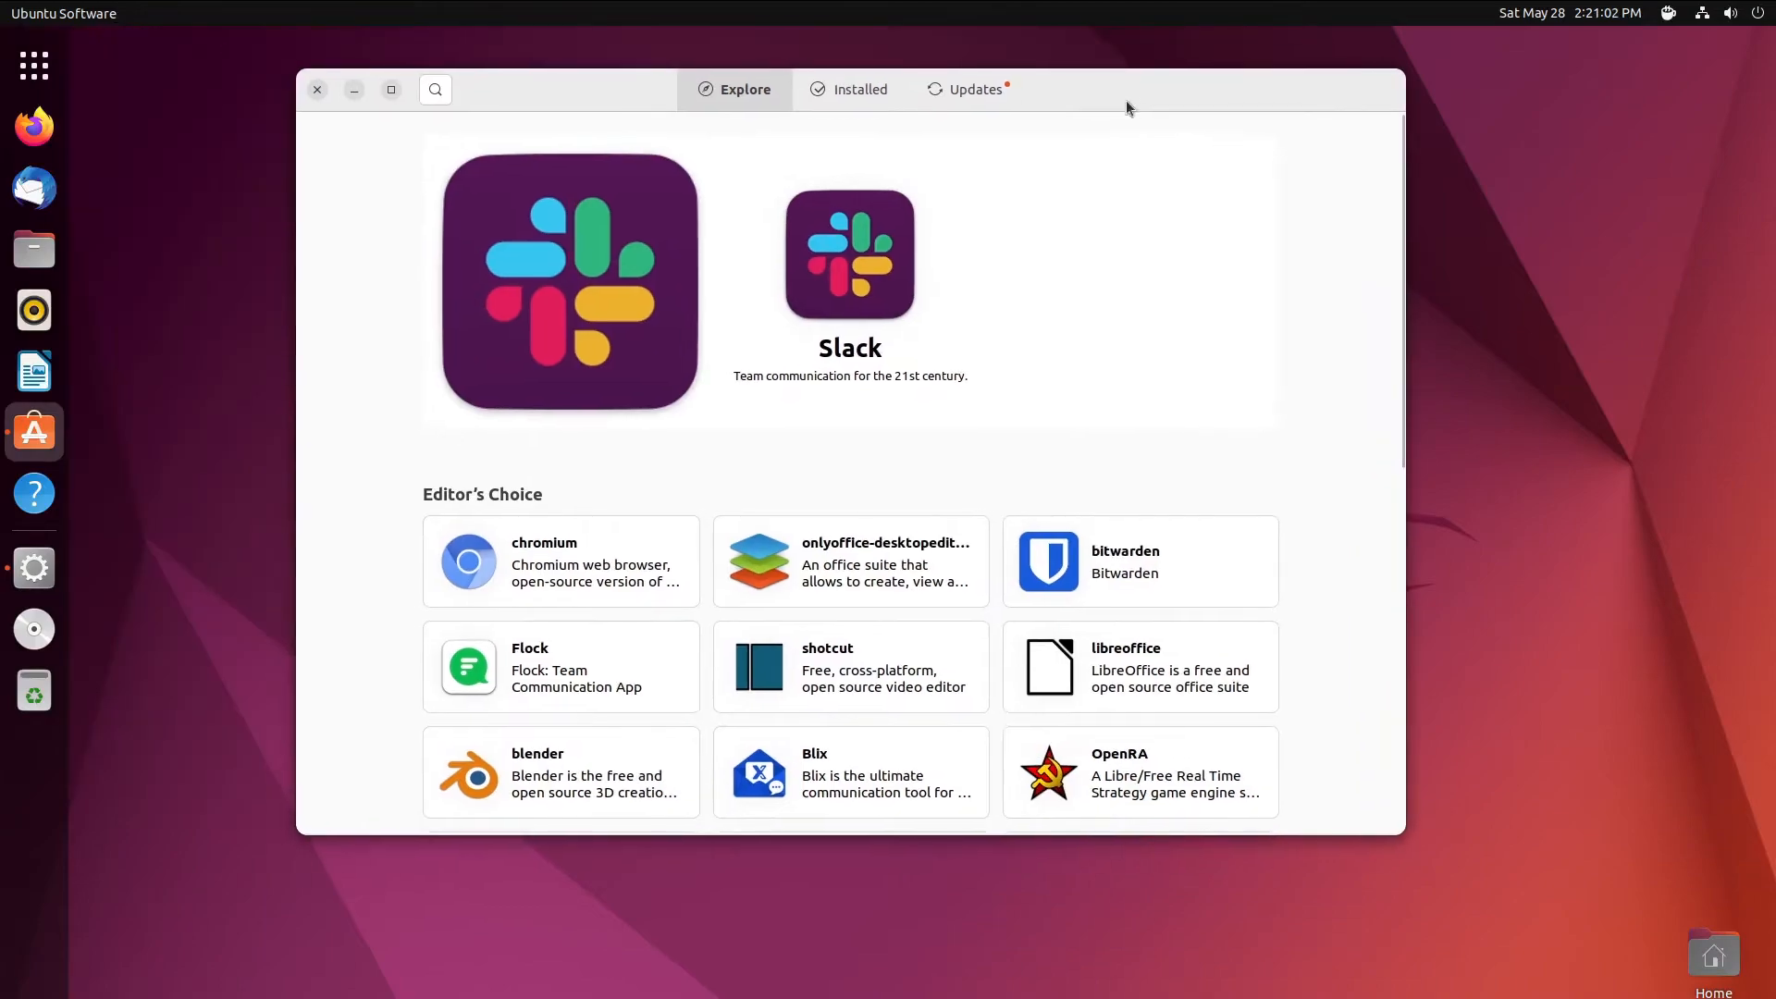
{"action": "left_click", "coordinate": [447, 95]}
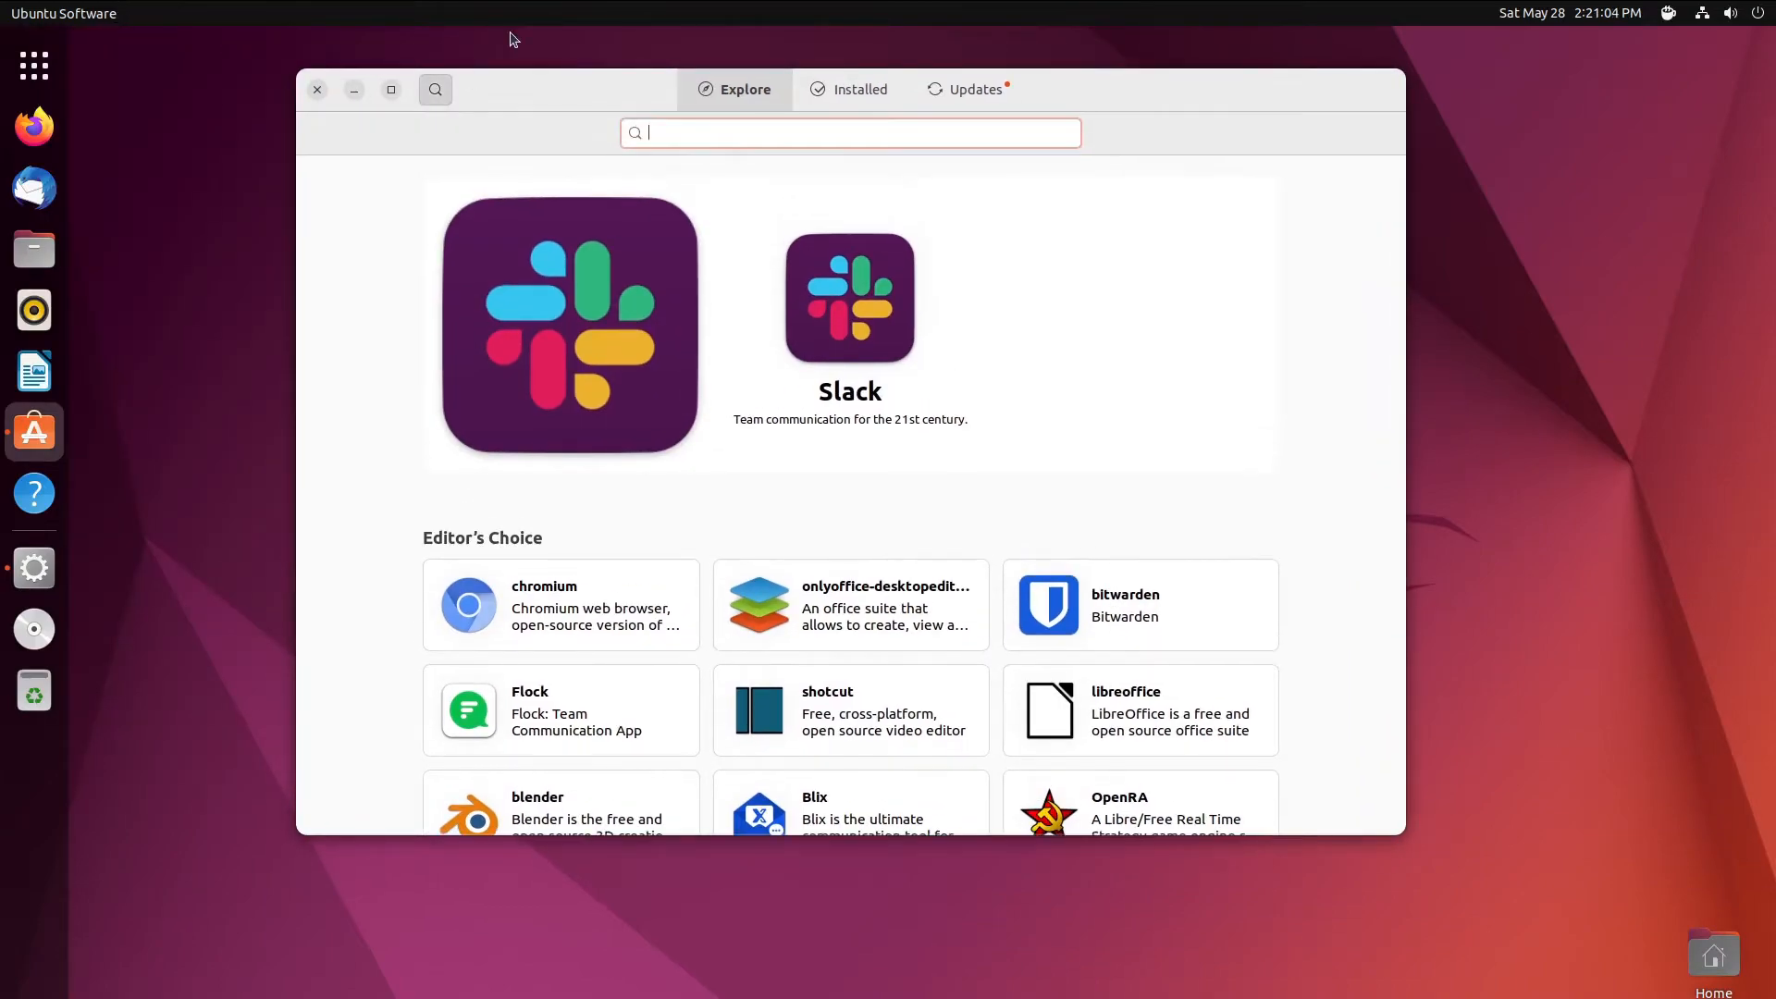
{"action": "type", "text": "kvantum"}
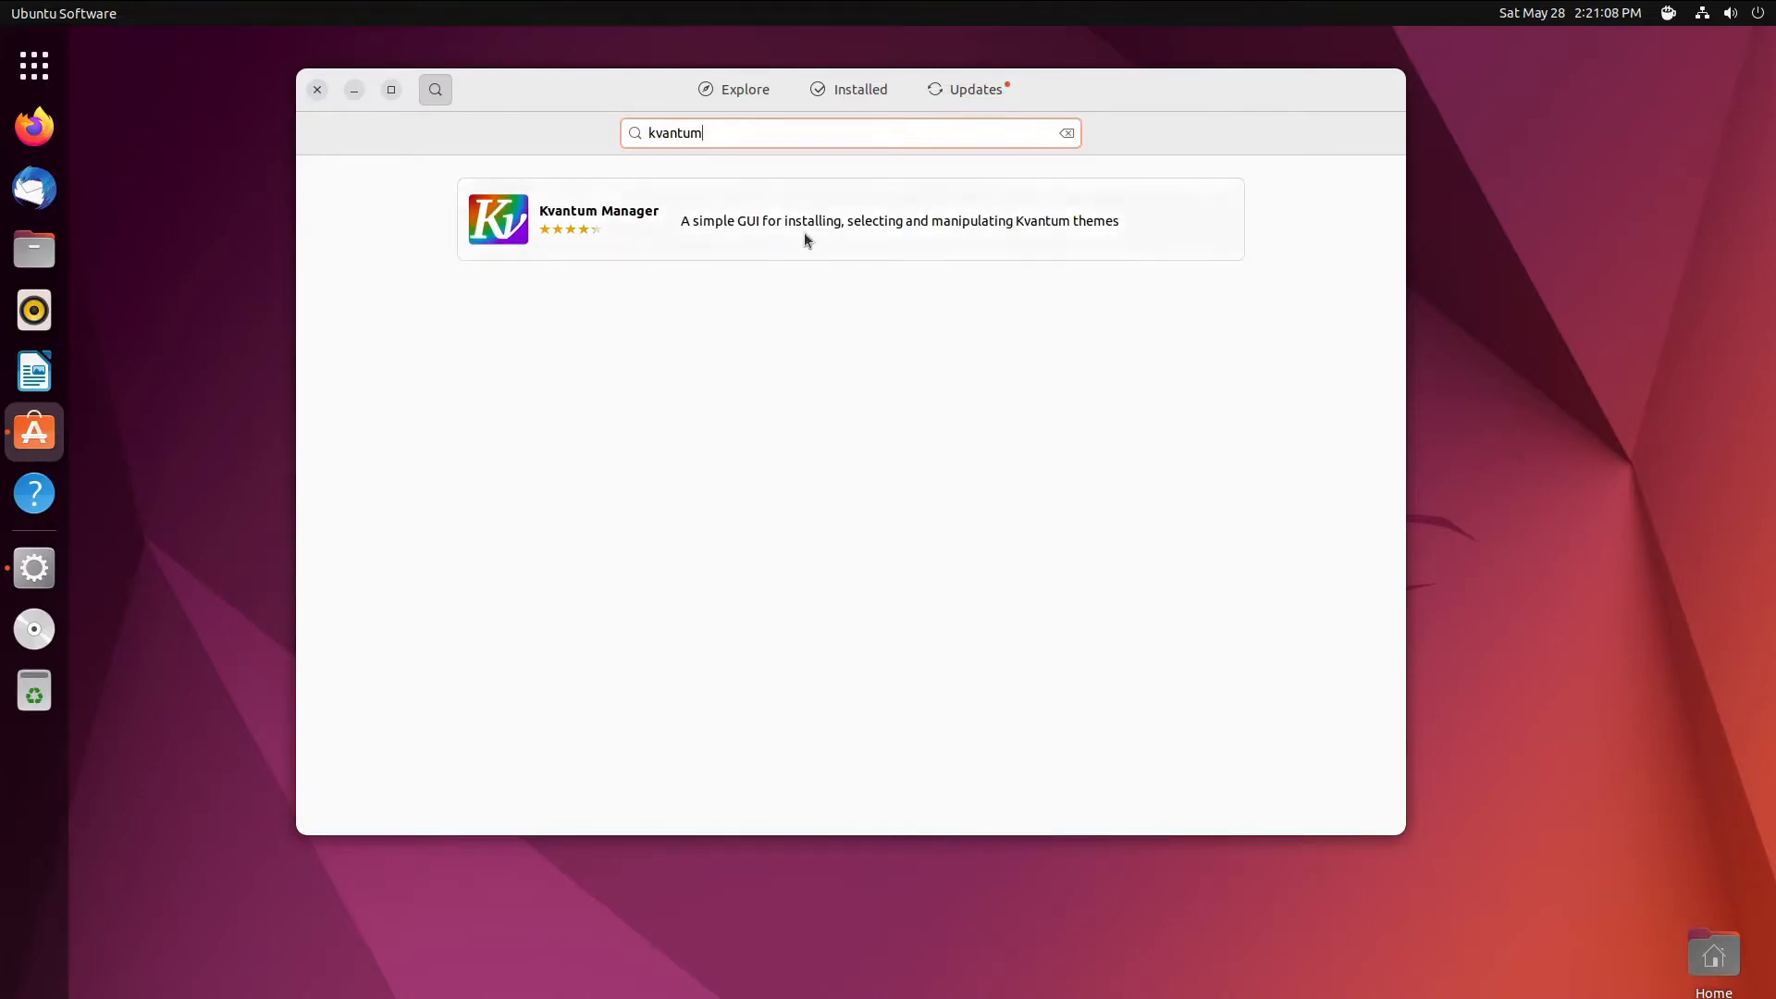
{"action": "left_click", "coordinate": [803, 231]}
{"action": "left_click", "coordinate": [1161, 199]}
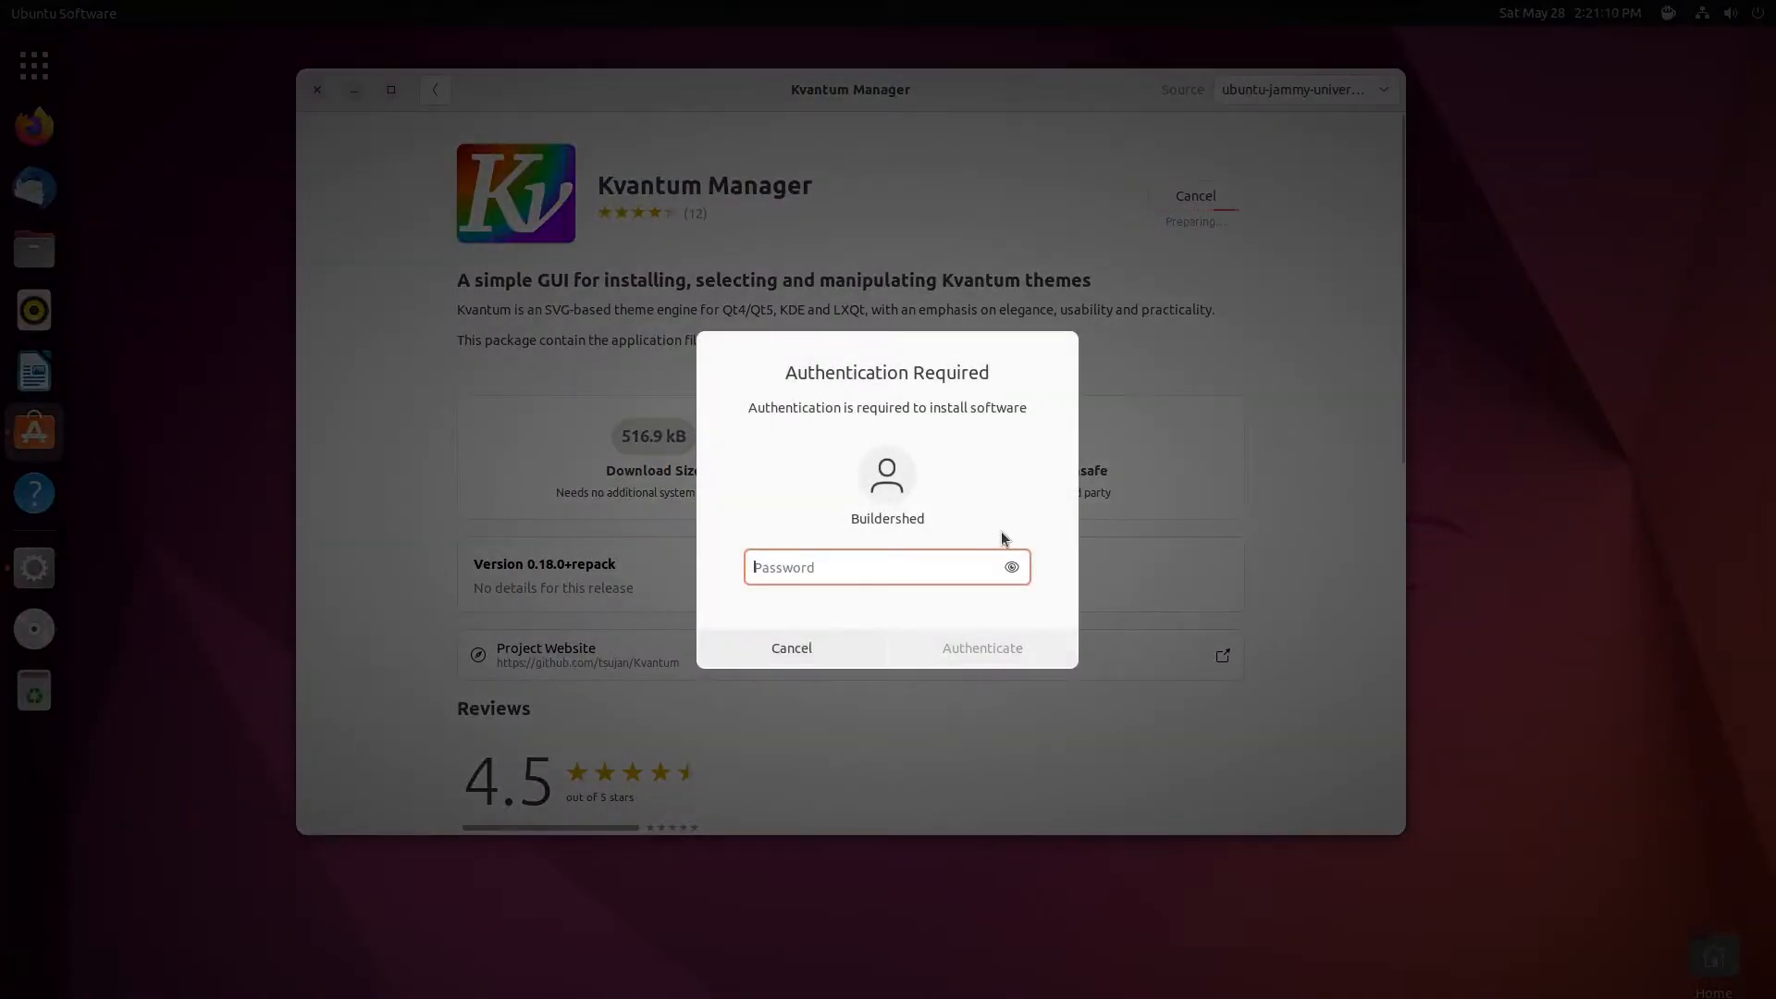
{"action": "type", "text": "**********"}
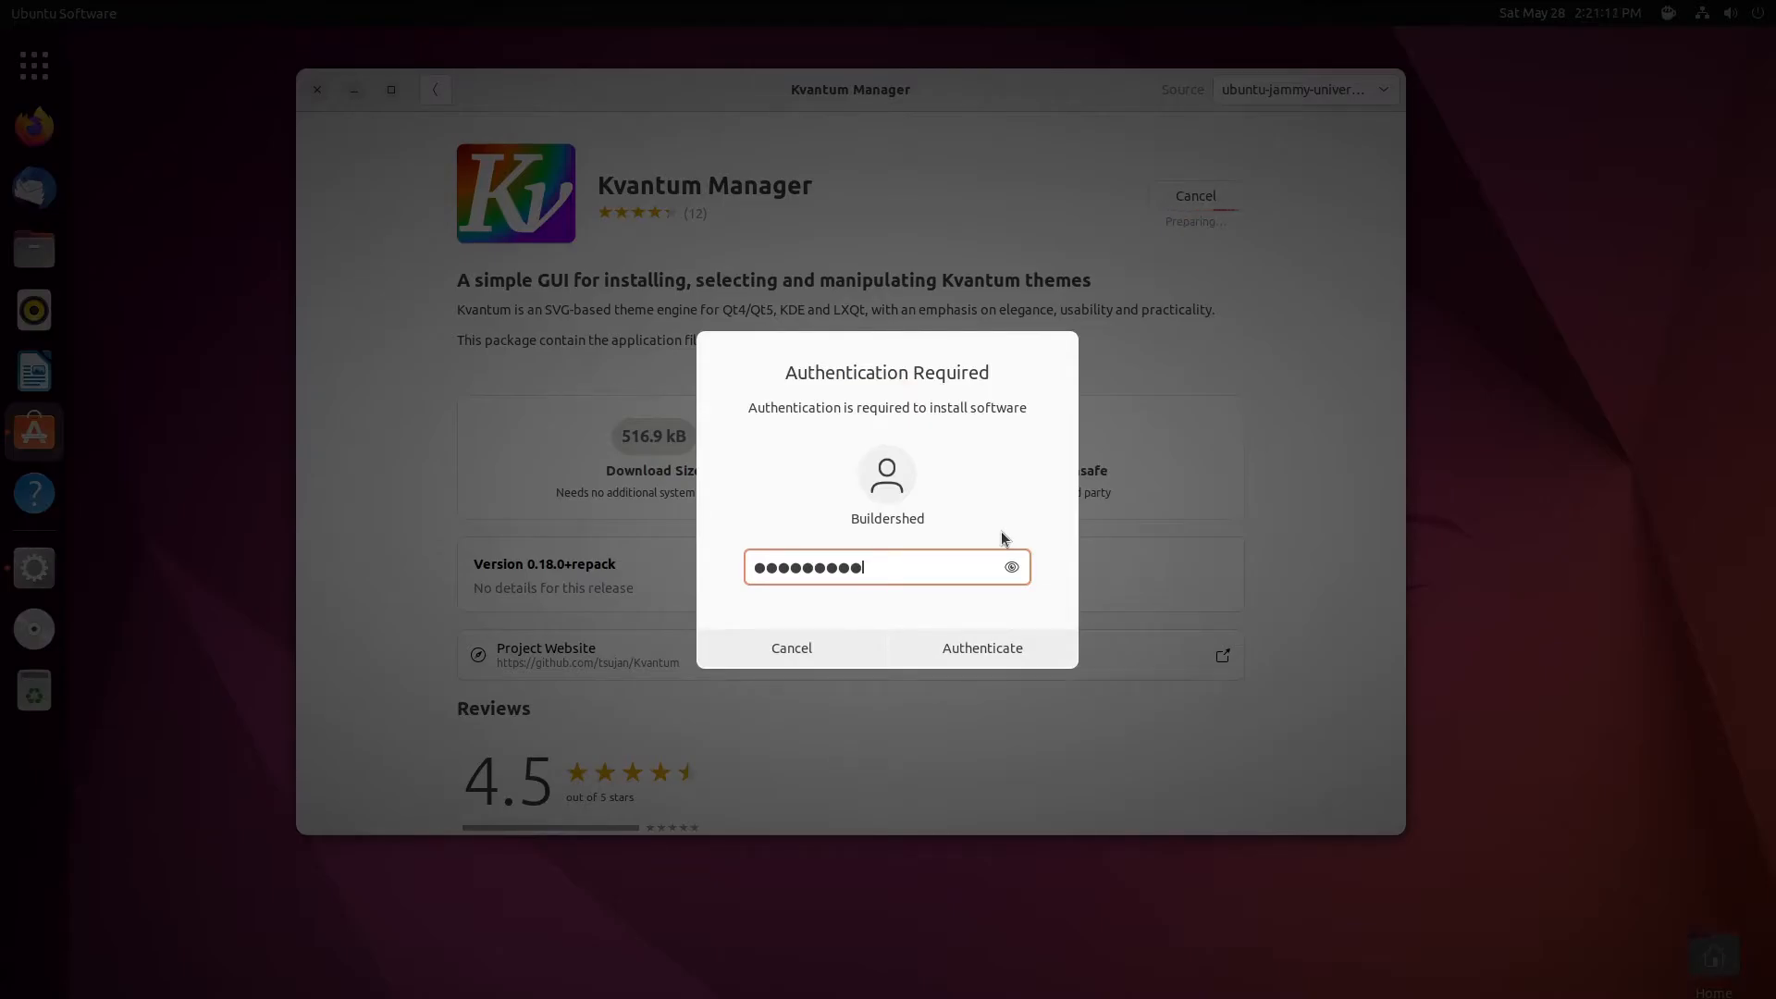
{"action": "key", "text": "Return"}
{"action": "left_click", "coordinate": [435, 89]}
{"action": "type", "text": "qt5ct"}
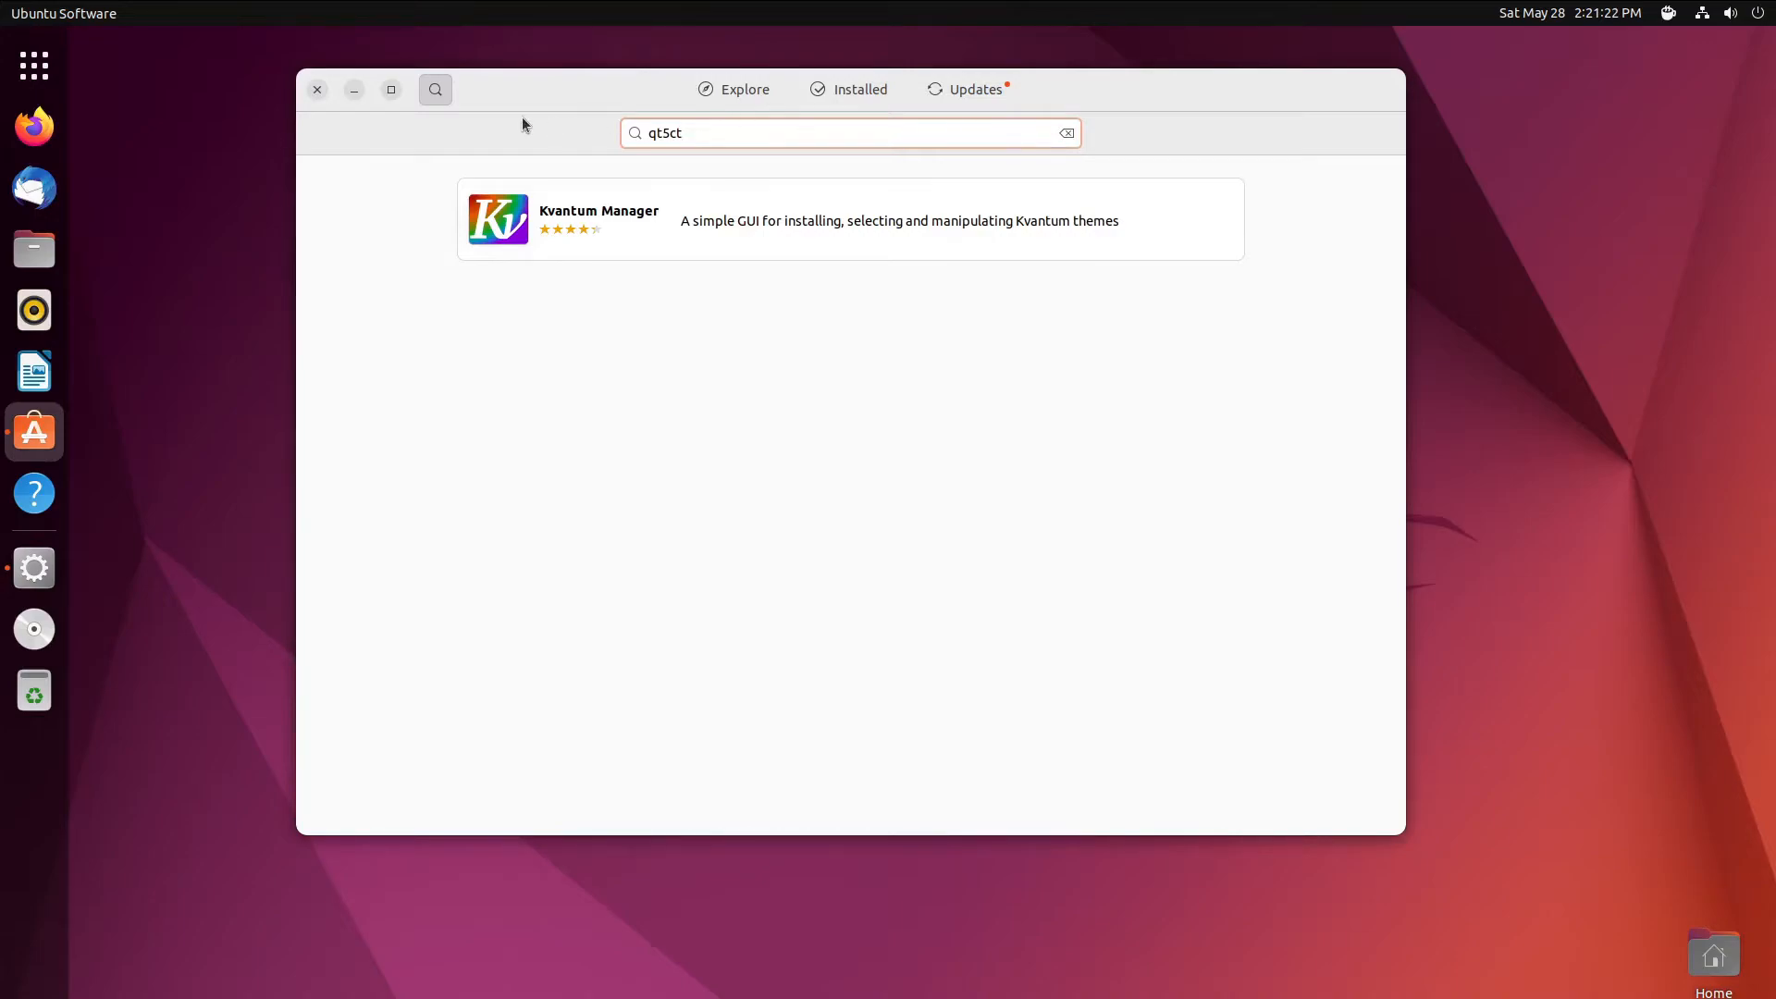
- Check install progress on the Installed tab and search again for 'qt5ct'
{"action": "left_click", "coordinate": [435, 85]}
{"action": "left_click", "coordinate": [435, 85]}
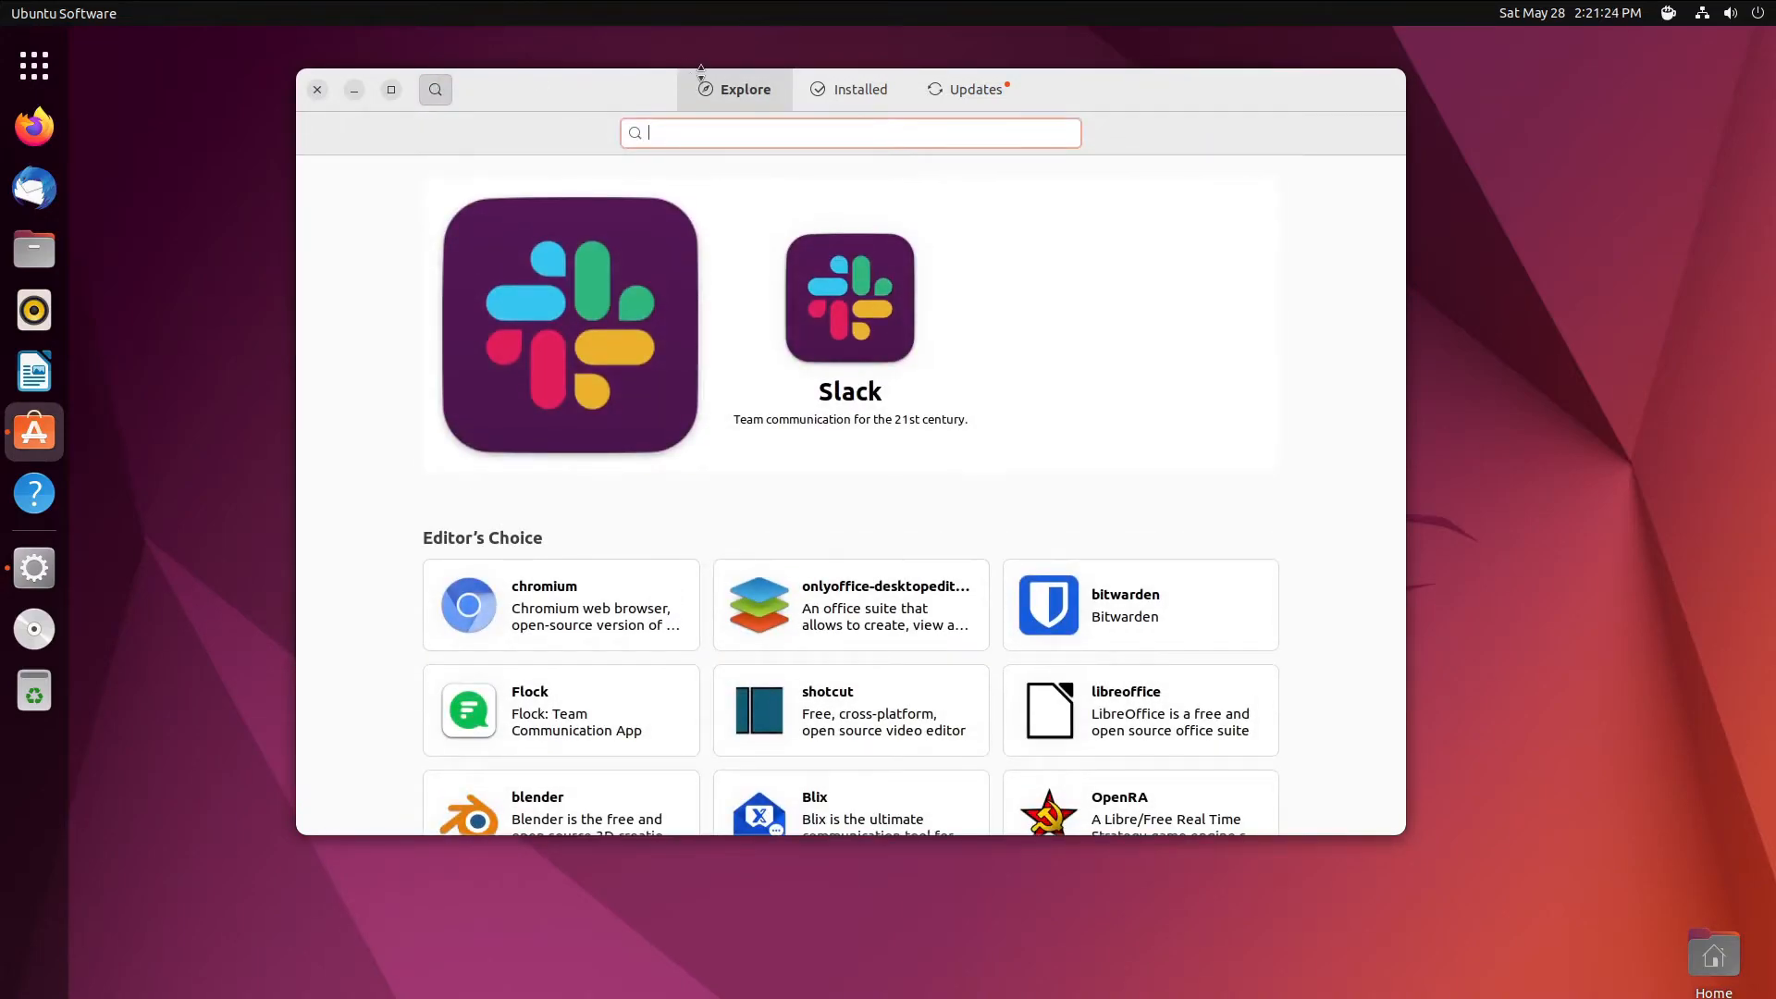
{"action": "type", "text": "qt5ct"}
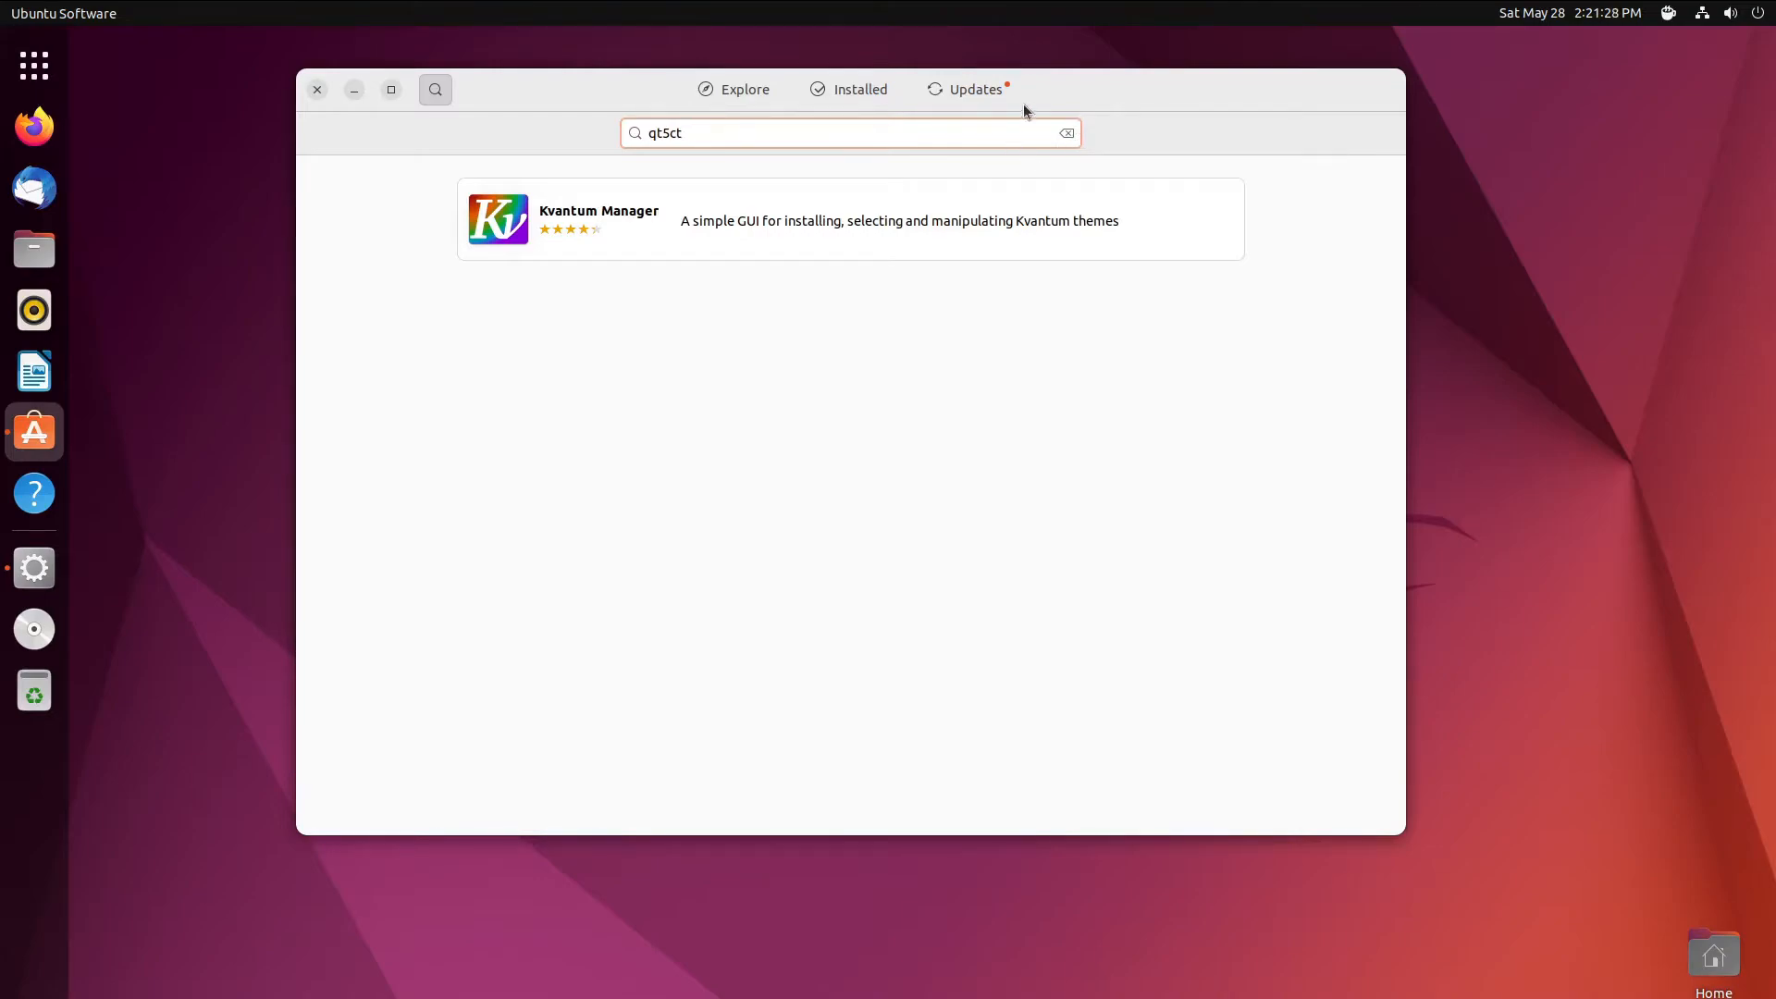
{"action": "left_click", "coordinate": [873, 98]}
{"action": "left_click_drag", "start_coordinate": [726, 89], "coordinate": [850, 108]}
{"action": "scroll", "coordinate": [552, 387], "scroll_direction": "up", "scroll_amount": 10}
{"action": "scroll", "coordinate": [557, 385], "scroll_direction": "up", "scroll_amount": 10}
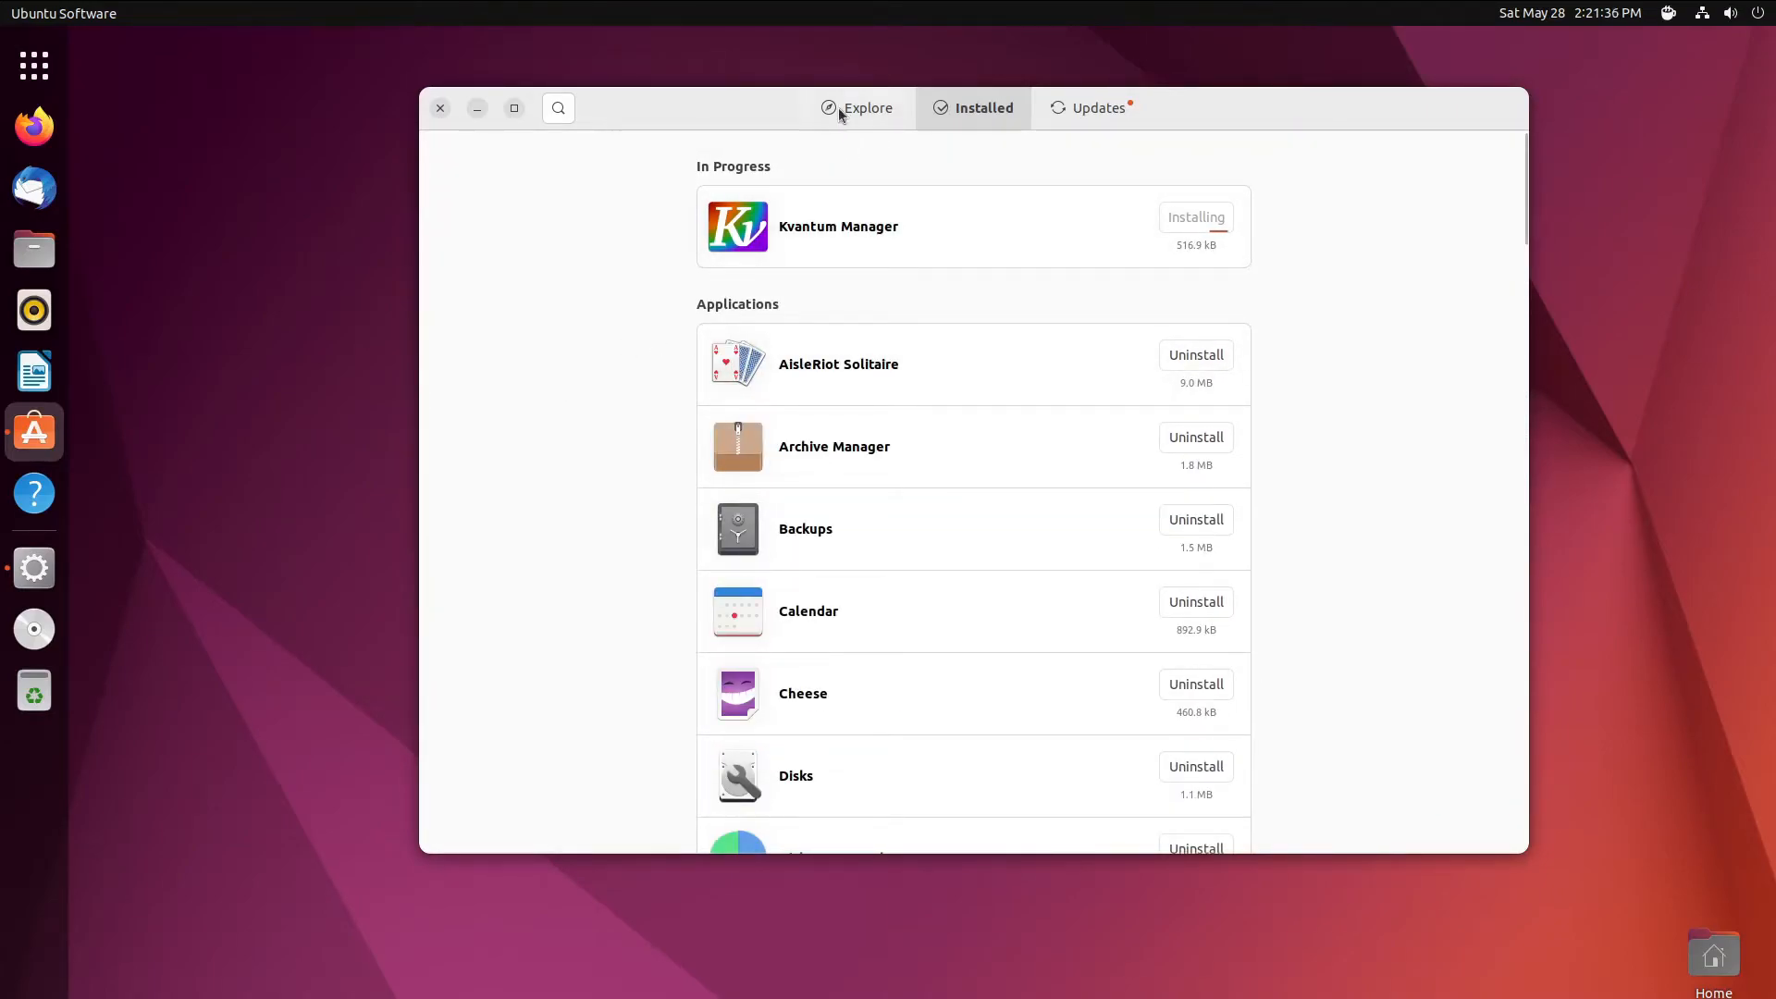
{"action": "left_click", "coordinate": [556, 108]}
{"action": "type", "text": "qt5ct"}
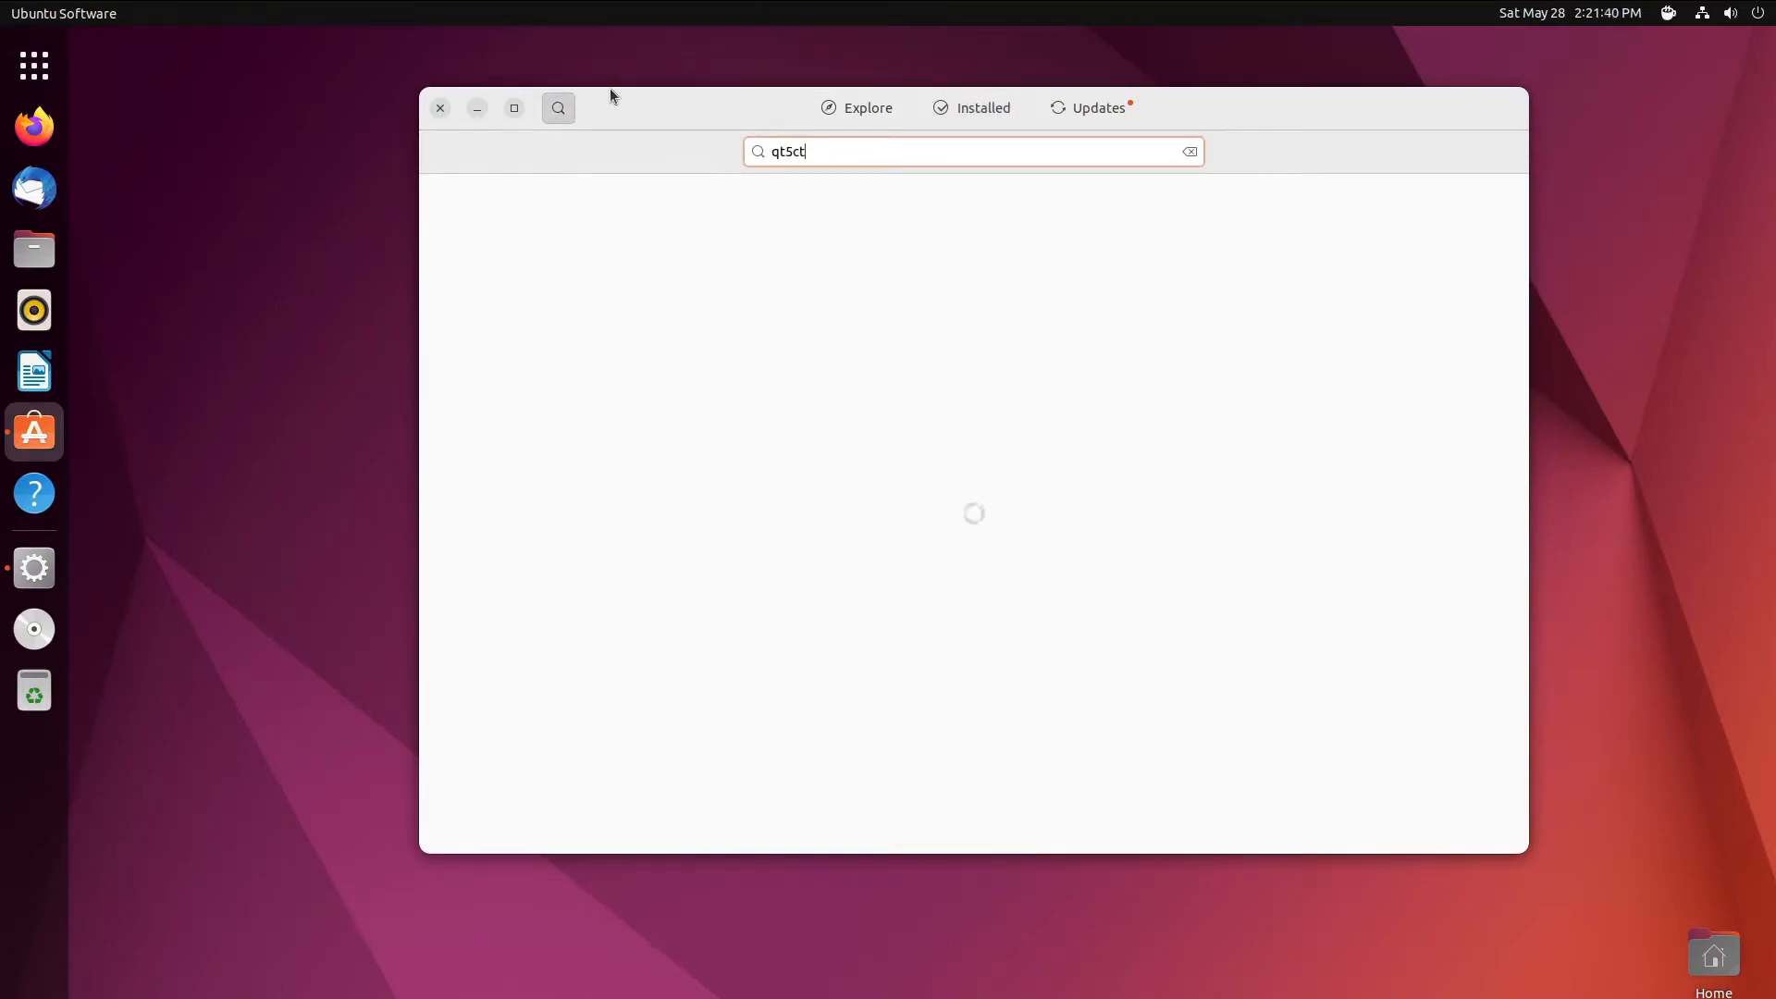
{"action": "left_click", "coordinate": [874, 115]}
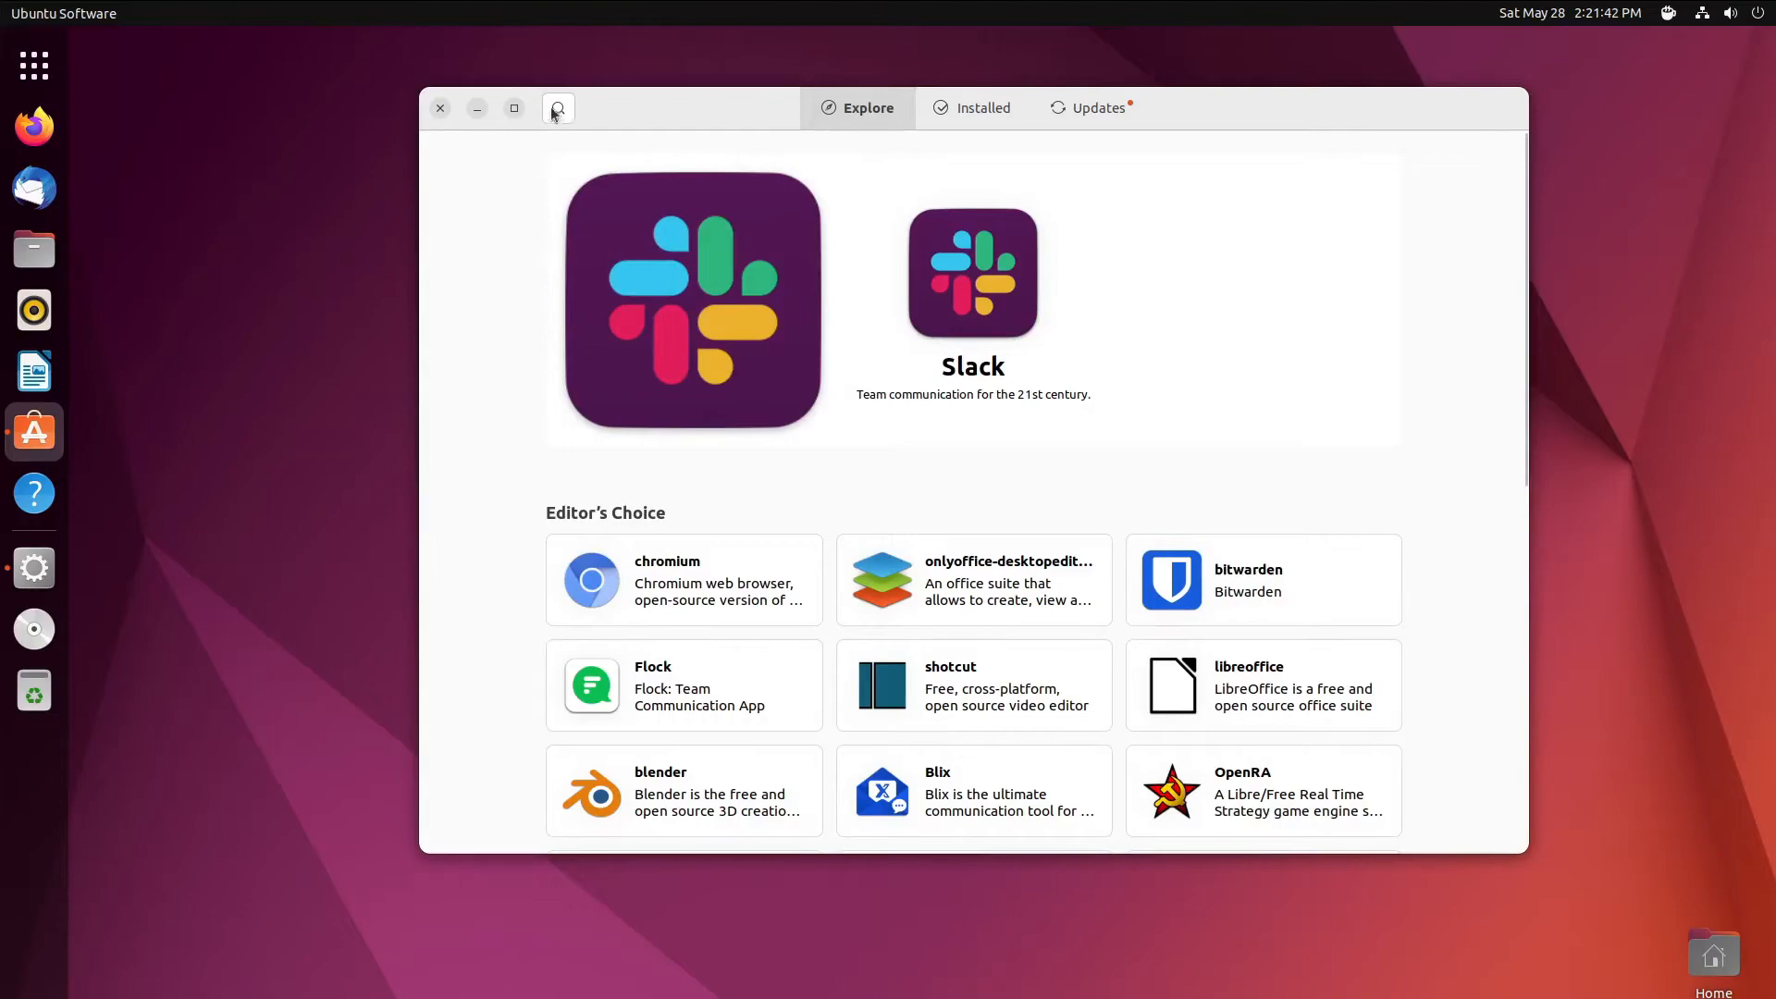
{"action": "left_click", "coordinate": [559, 109]}
{"action": "type", "text": "qt5ct"}
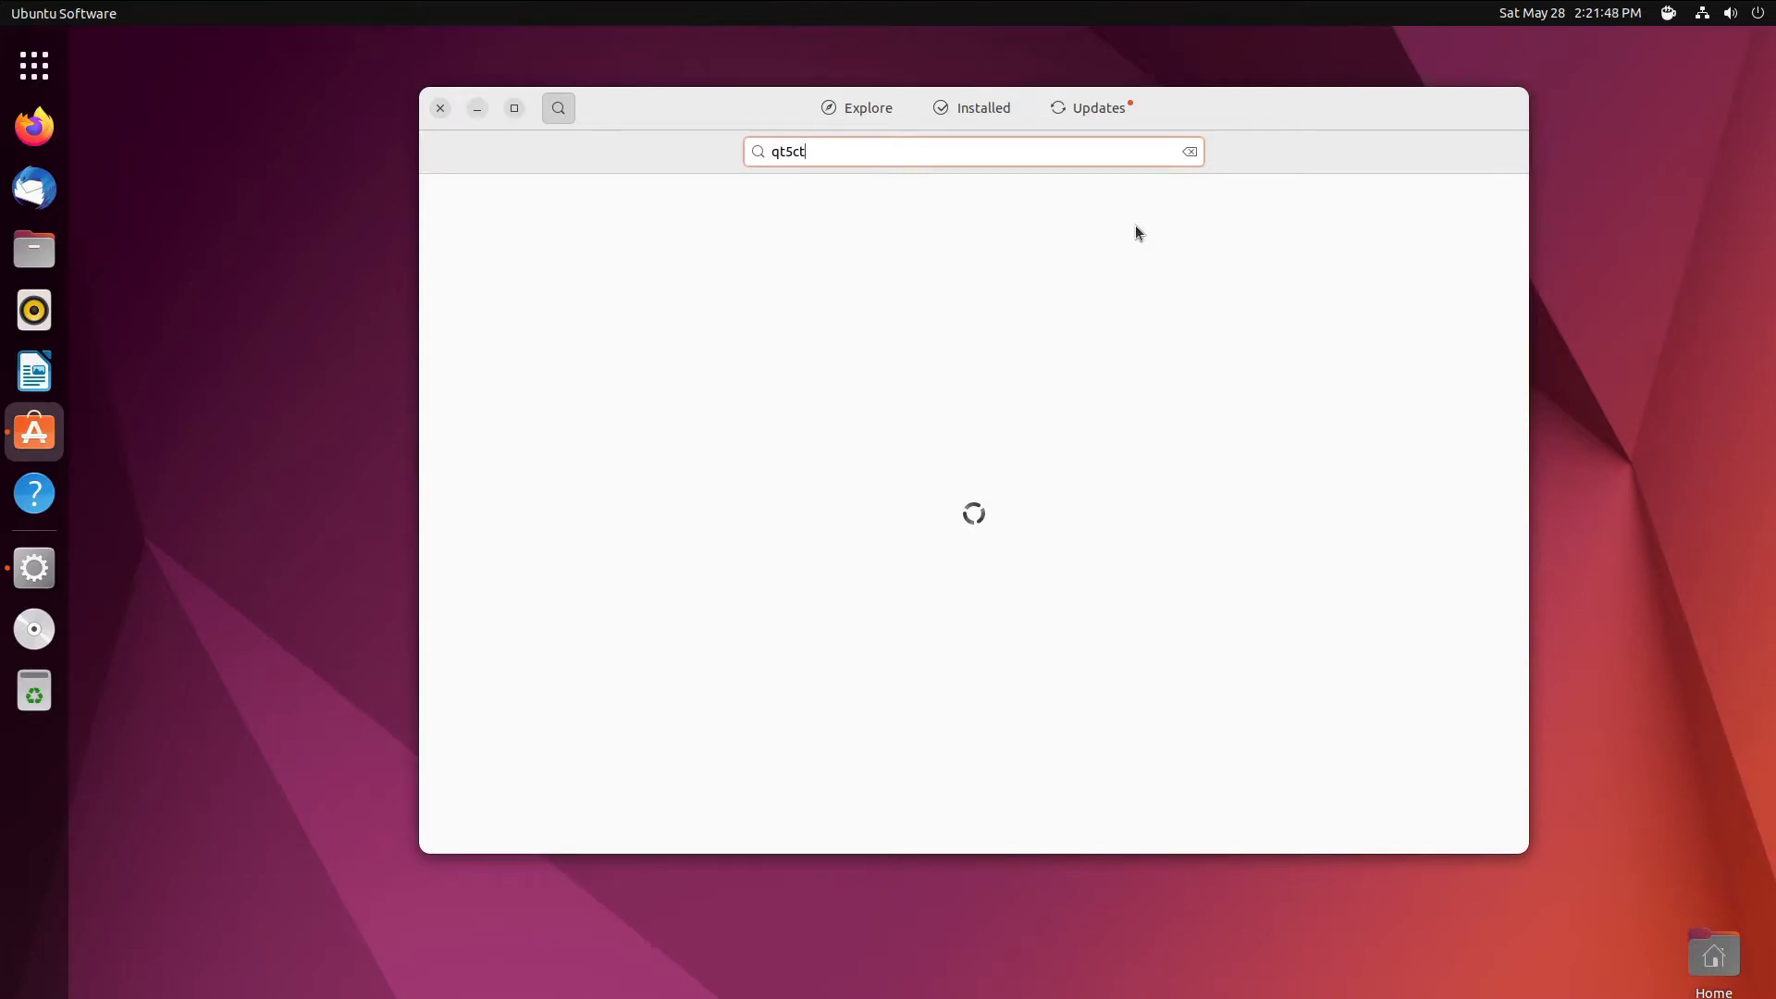
- Start installing Qt5 Settings from the search results, then open the app grid
{"action": "left_click_drag", "start_coordinate": [1336, 129], "coordinate": [1293, 146]}
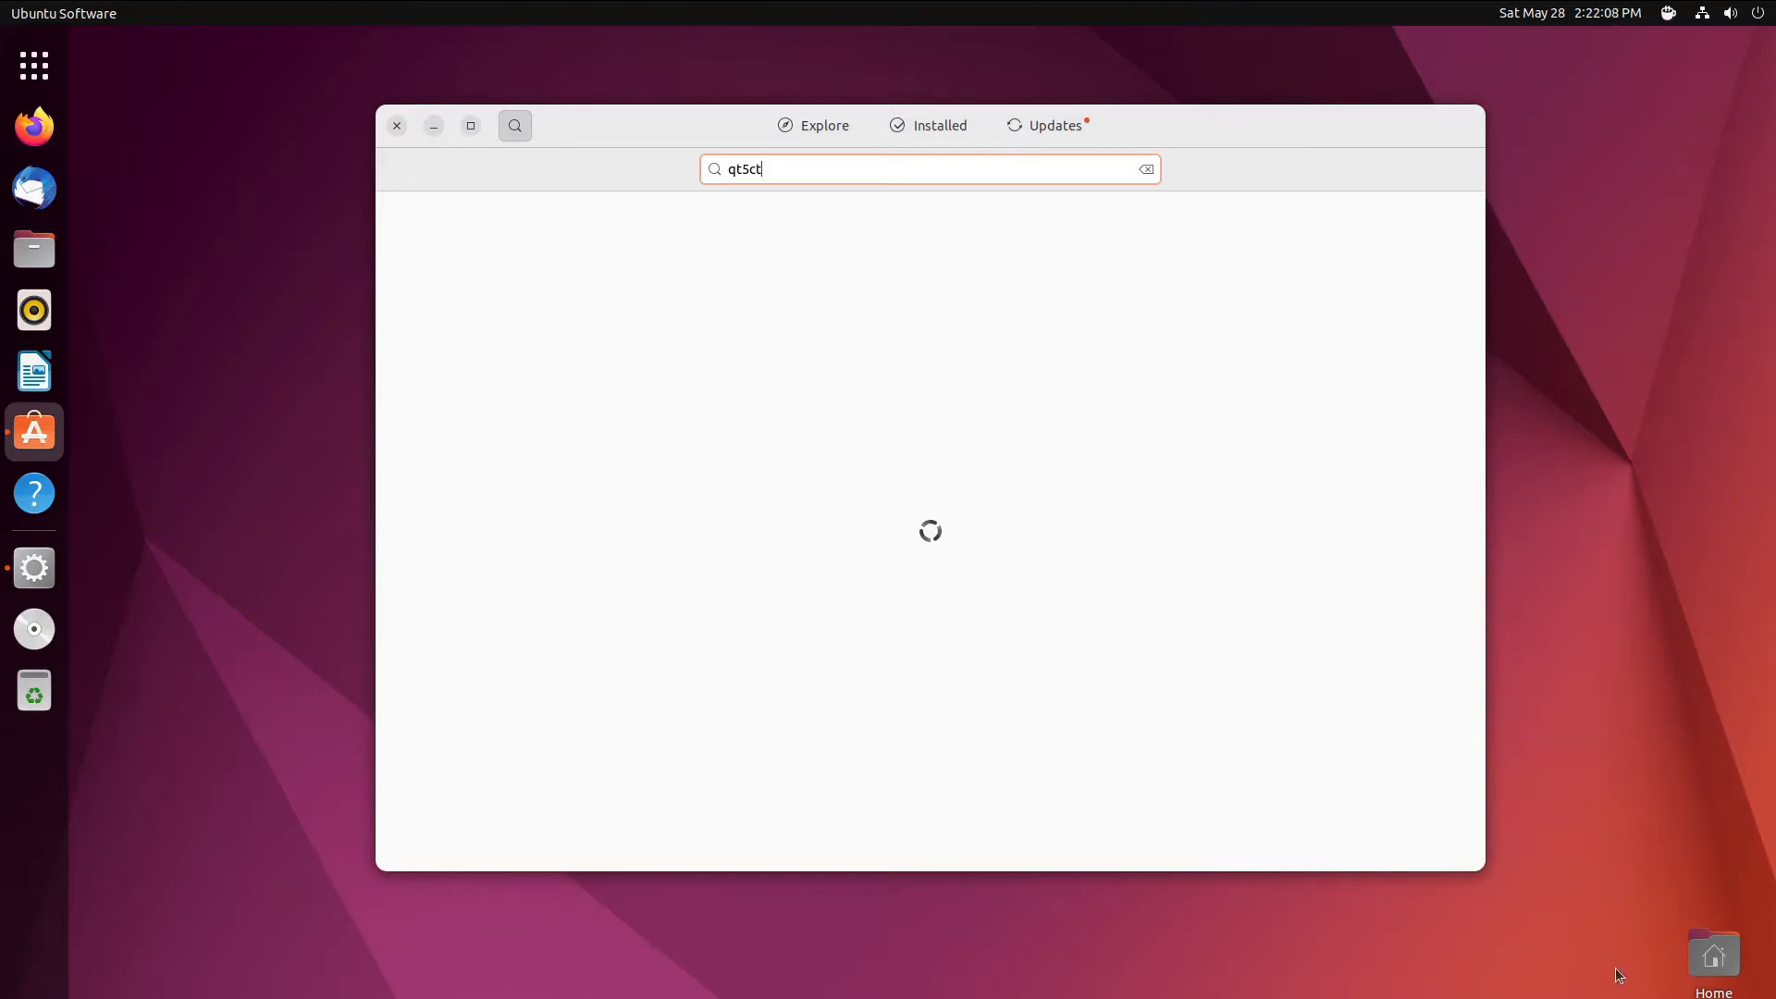
{"action": "left_click_drag", "start_coordinate": [1696, 960], "coordinate": [1691, 820]}
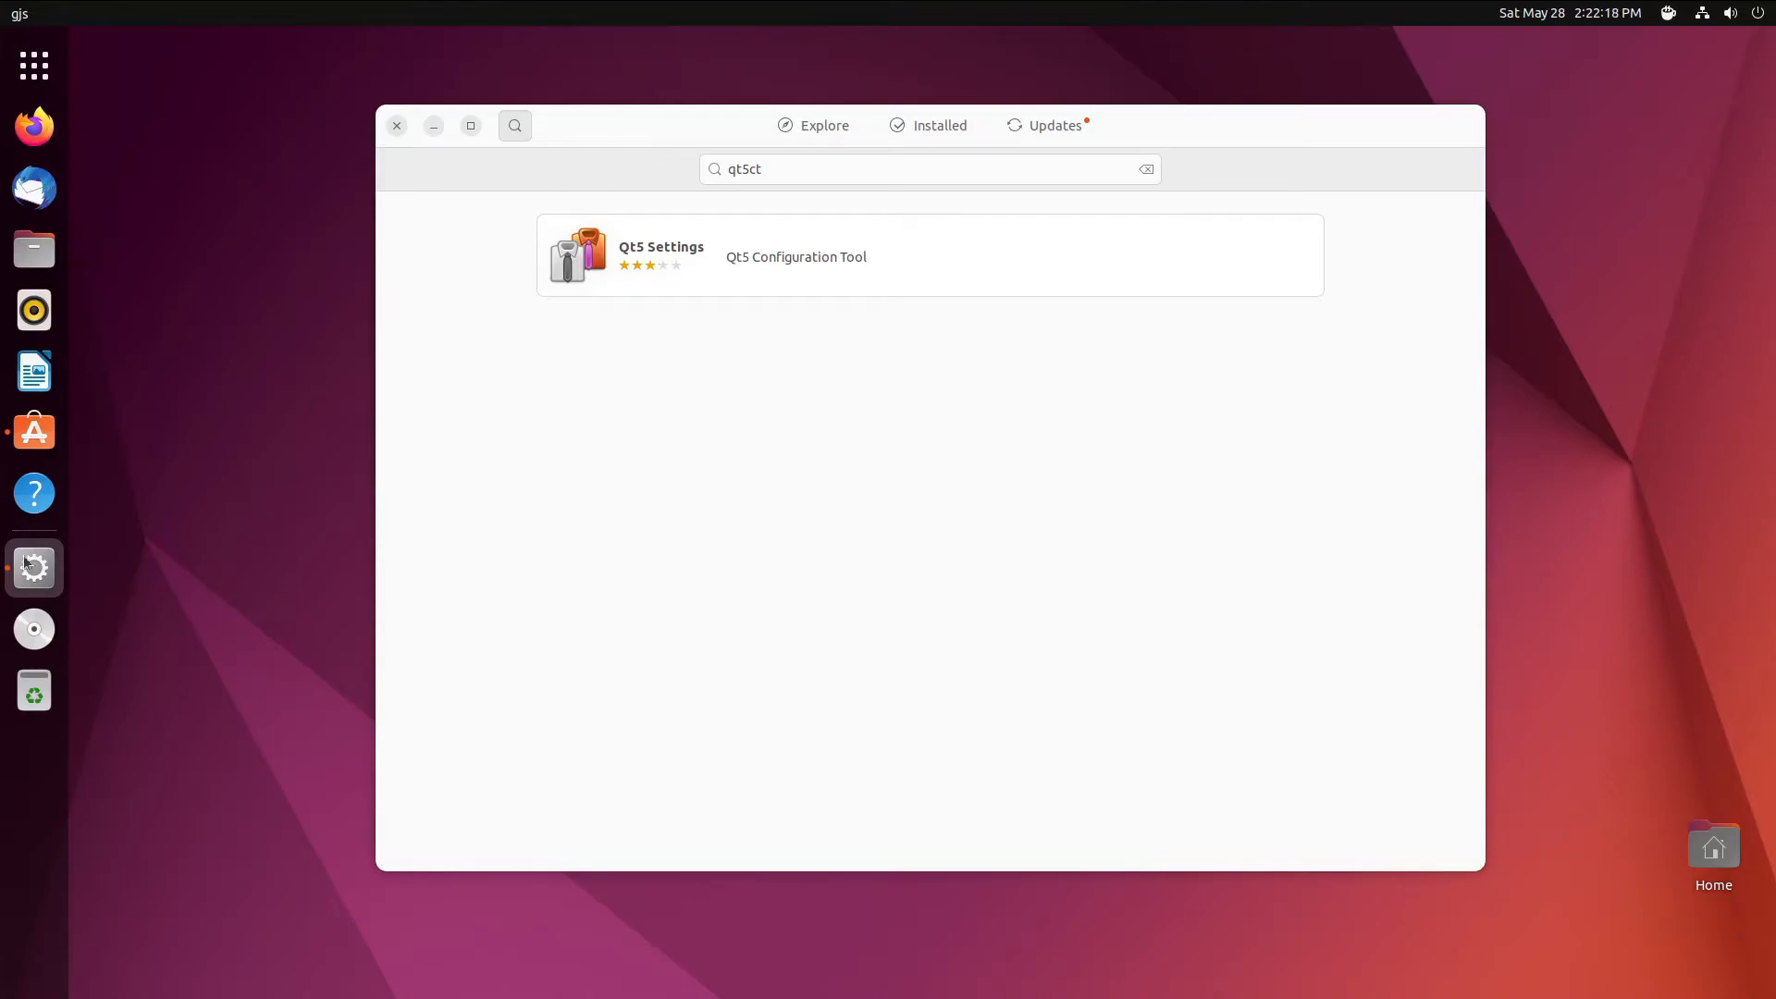
{"action": "left_click", "coordinate": [34, 431]}
{"action": "left_click", "coordinate": [680, 257]}
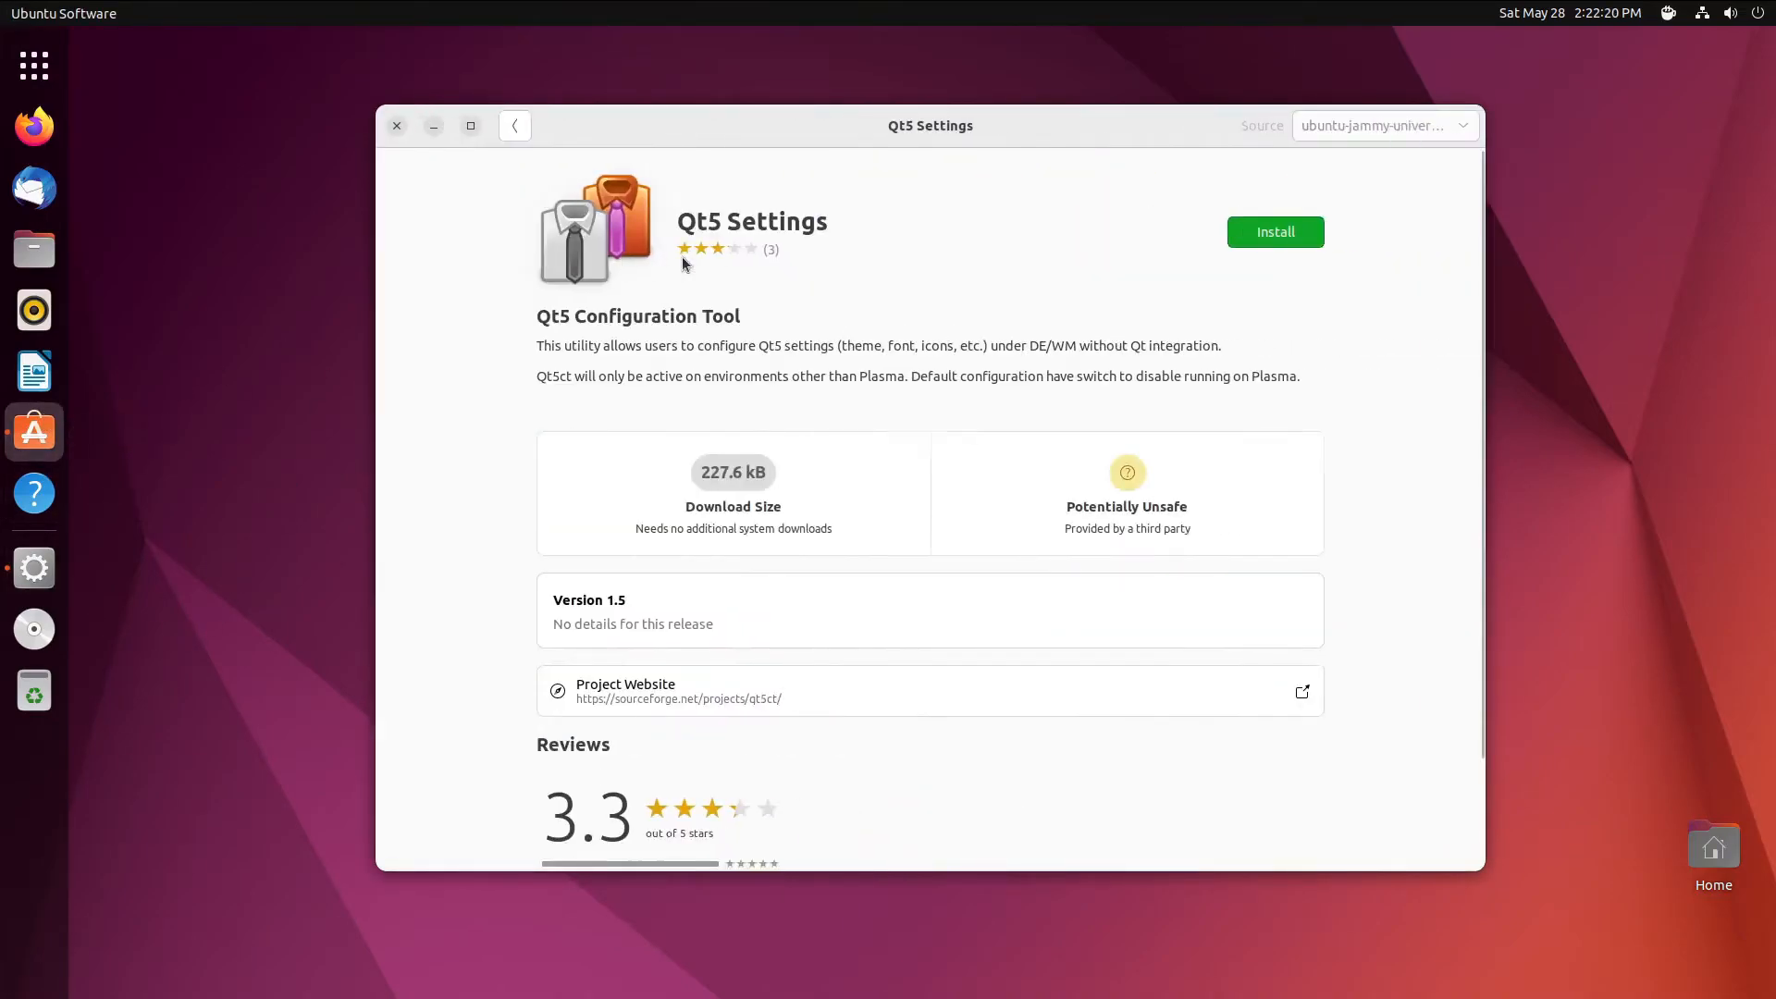
{"action": "left_click", "coordinate": [1288, 243]}
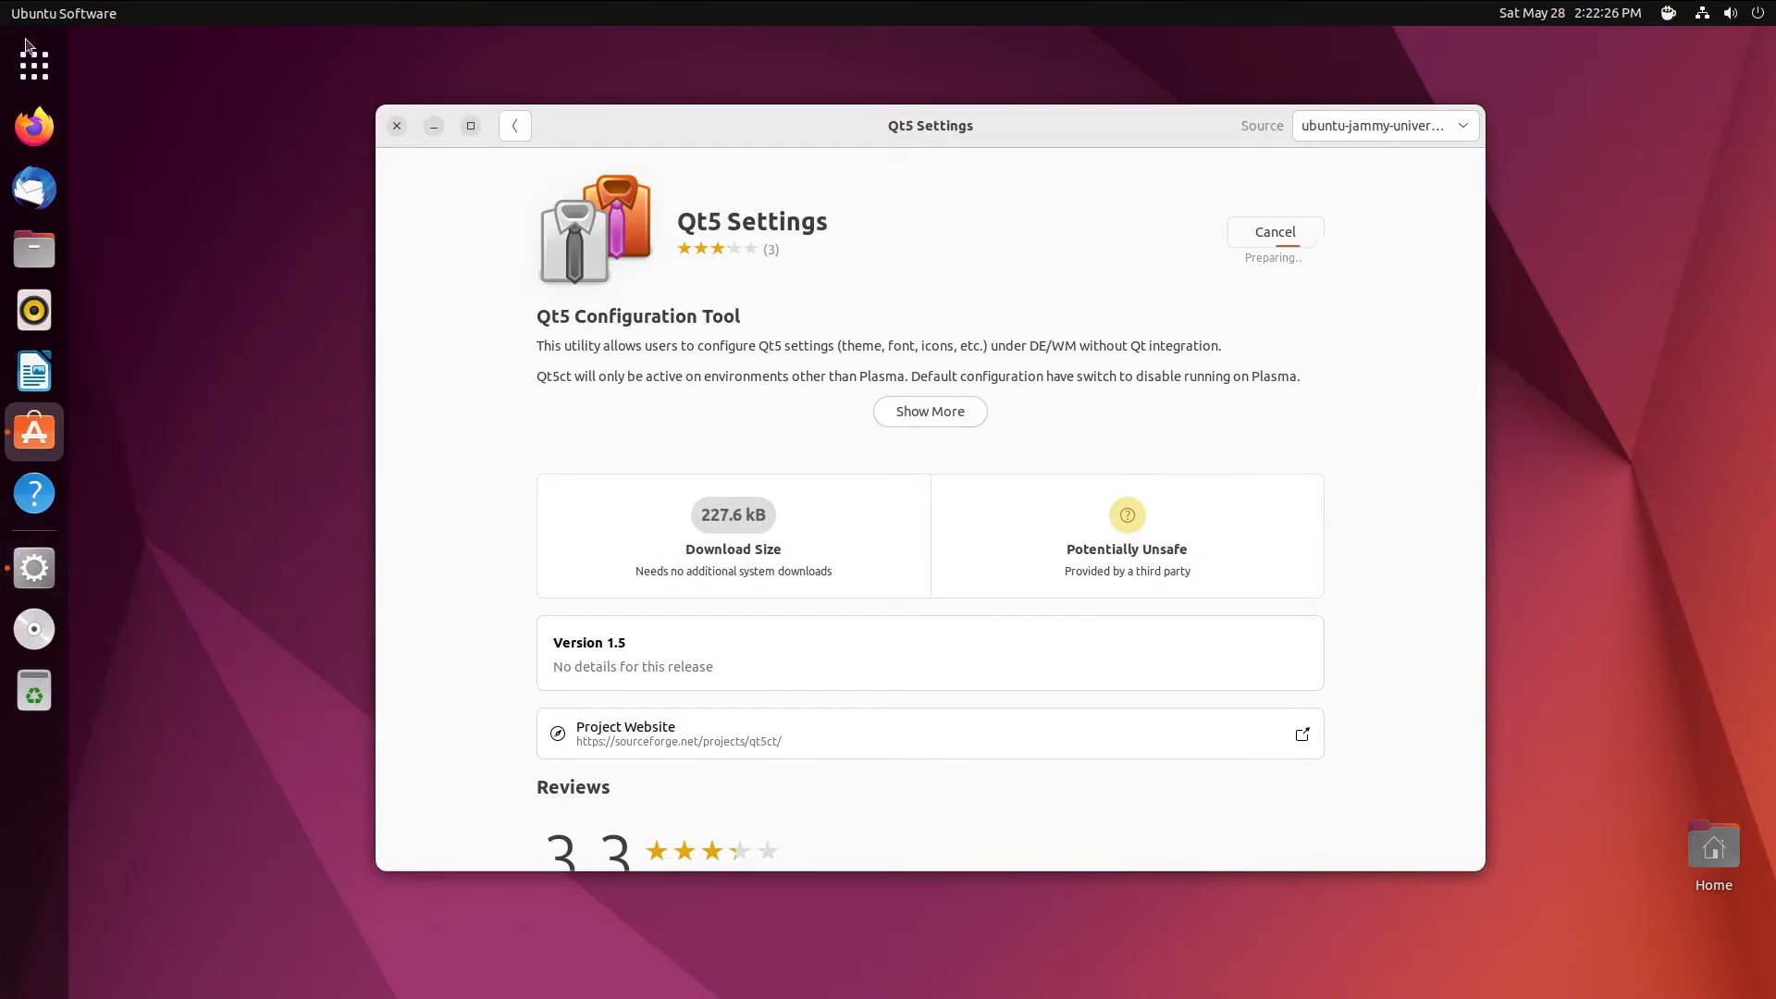
{"action": "left_click", "coordinate": [45, 71]}
{"action": "scroll", "coordinate": [1263, 615], "scroll_direction": "down", "scroll_amount": 1}
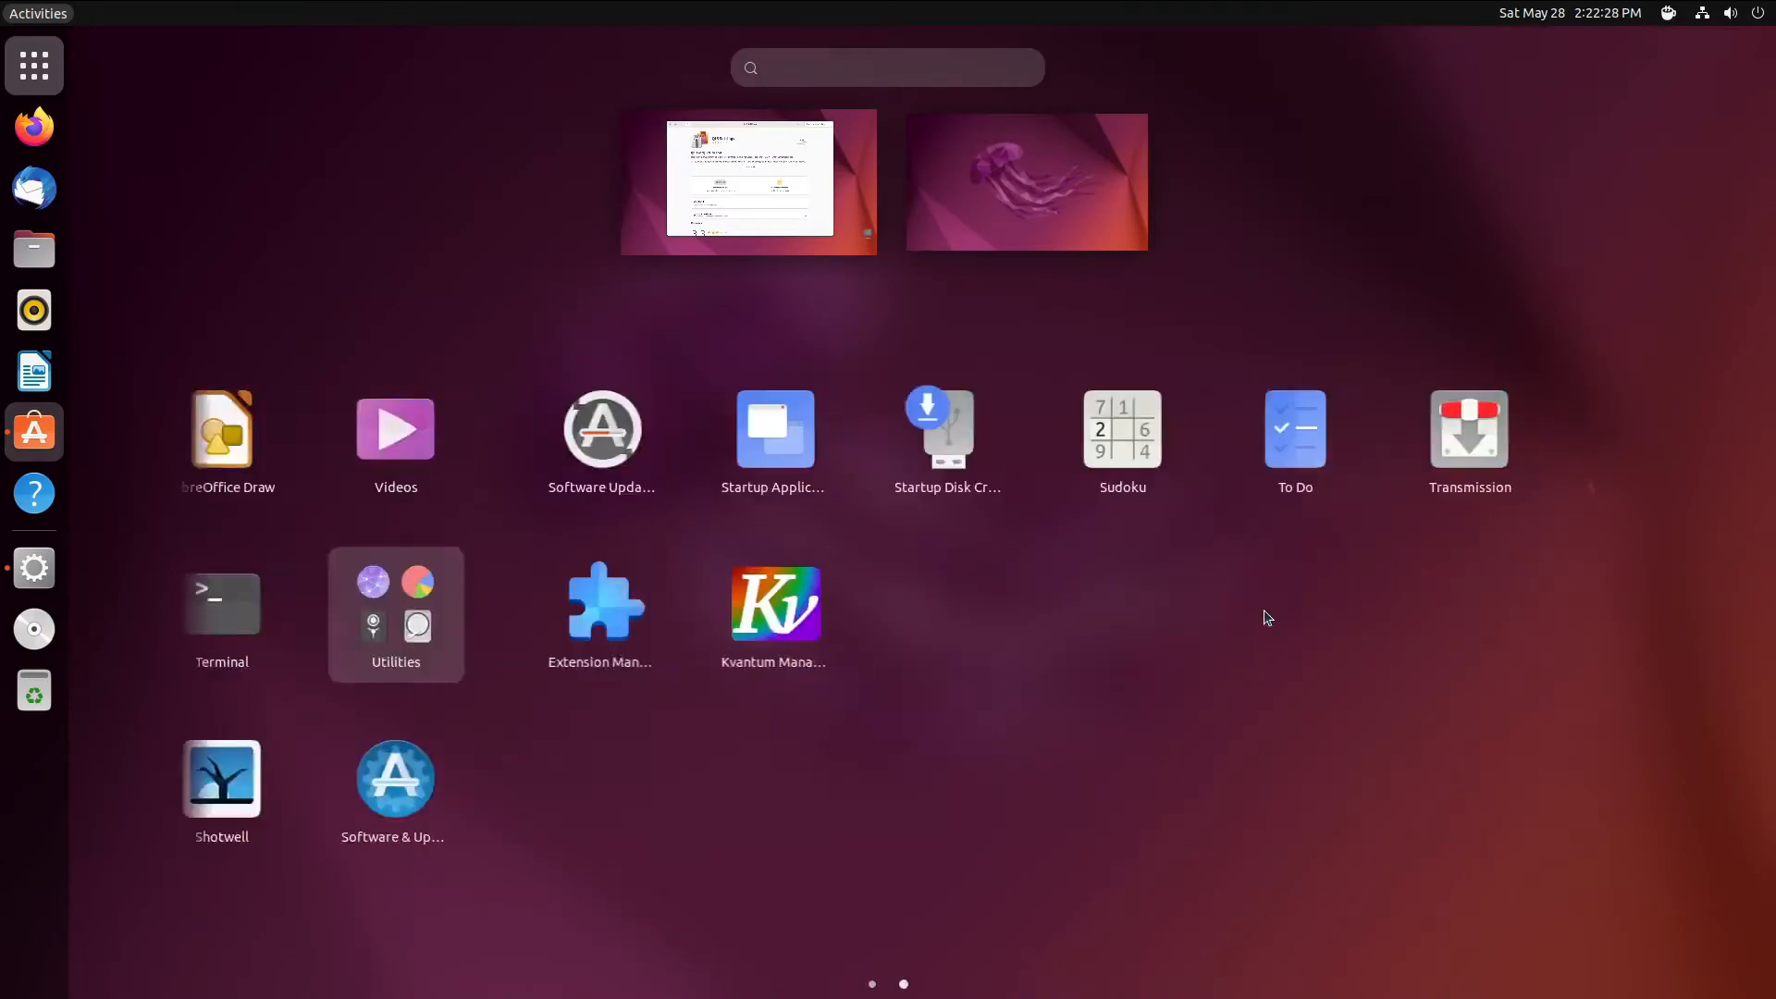
{"action": "scroll", "coordinate": [1252, 592], "scroll_direction": "up", "scroll_amount": 1}
- Run 'sudo killall -q gjs' in Terminal with the administrator password, then close Terminal
{"action": "left_click", "coordinate": [1269, 630]}
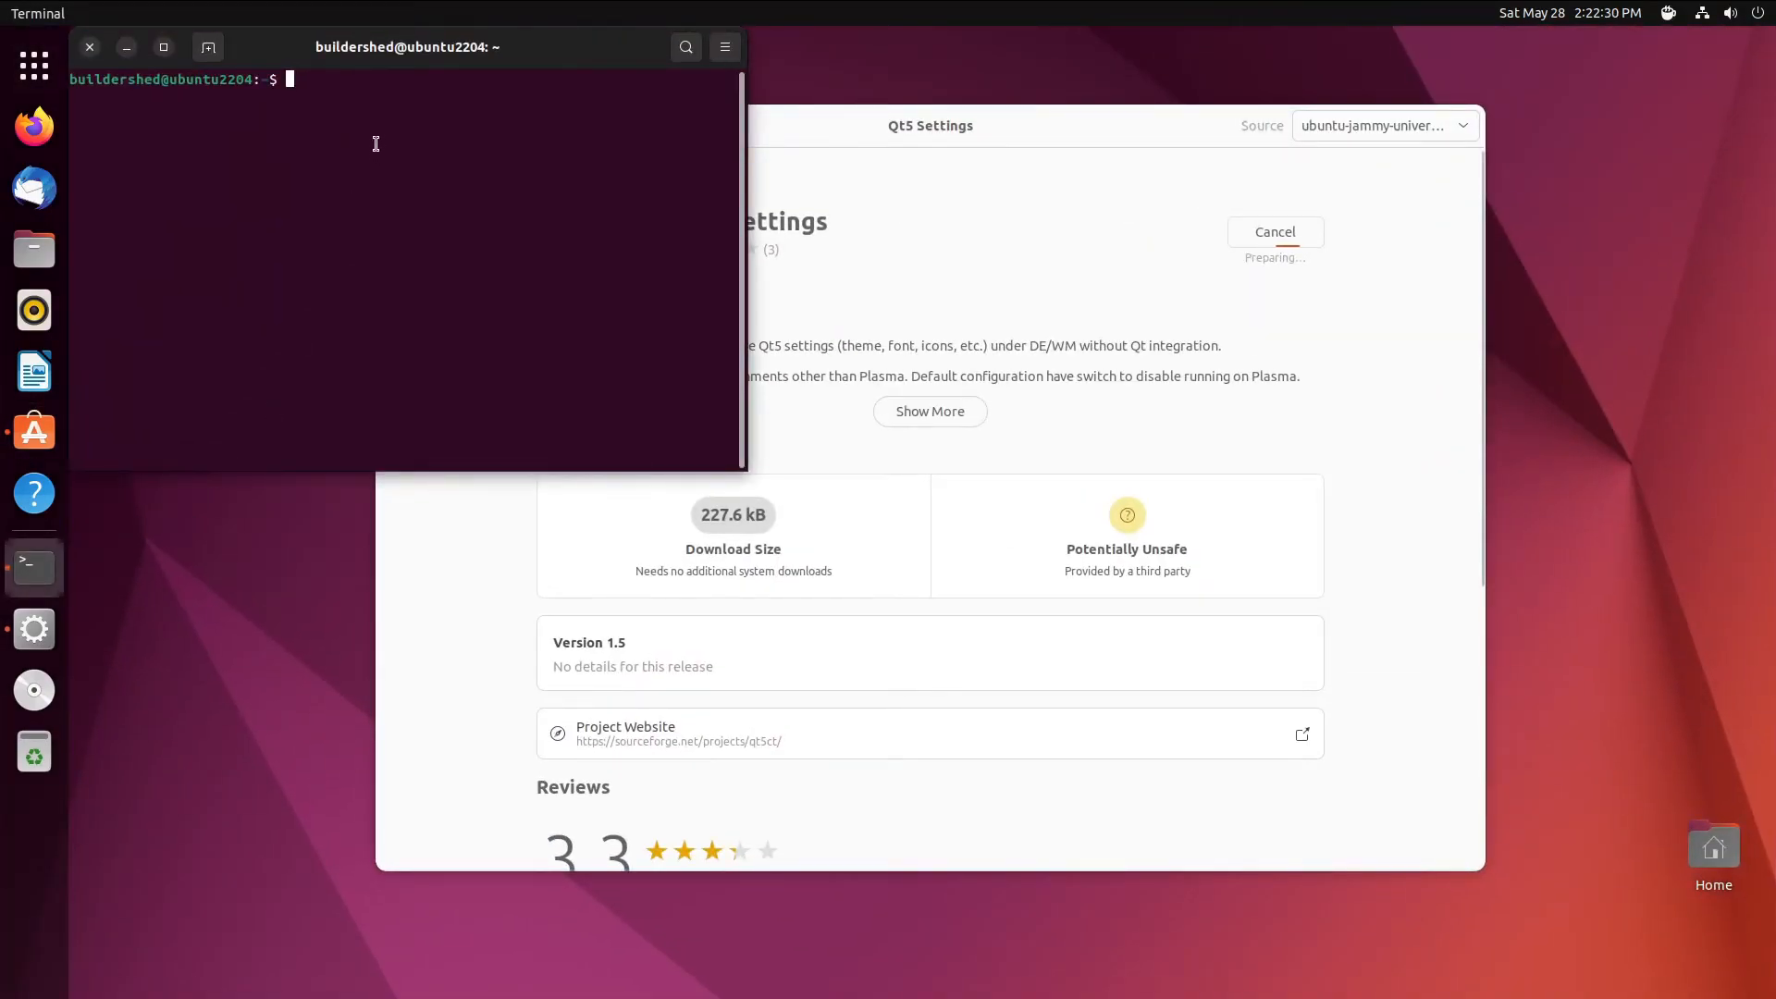
{"action": "type", "text": "sudo ki"}
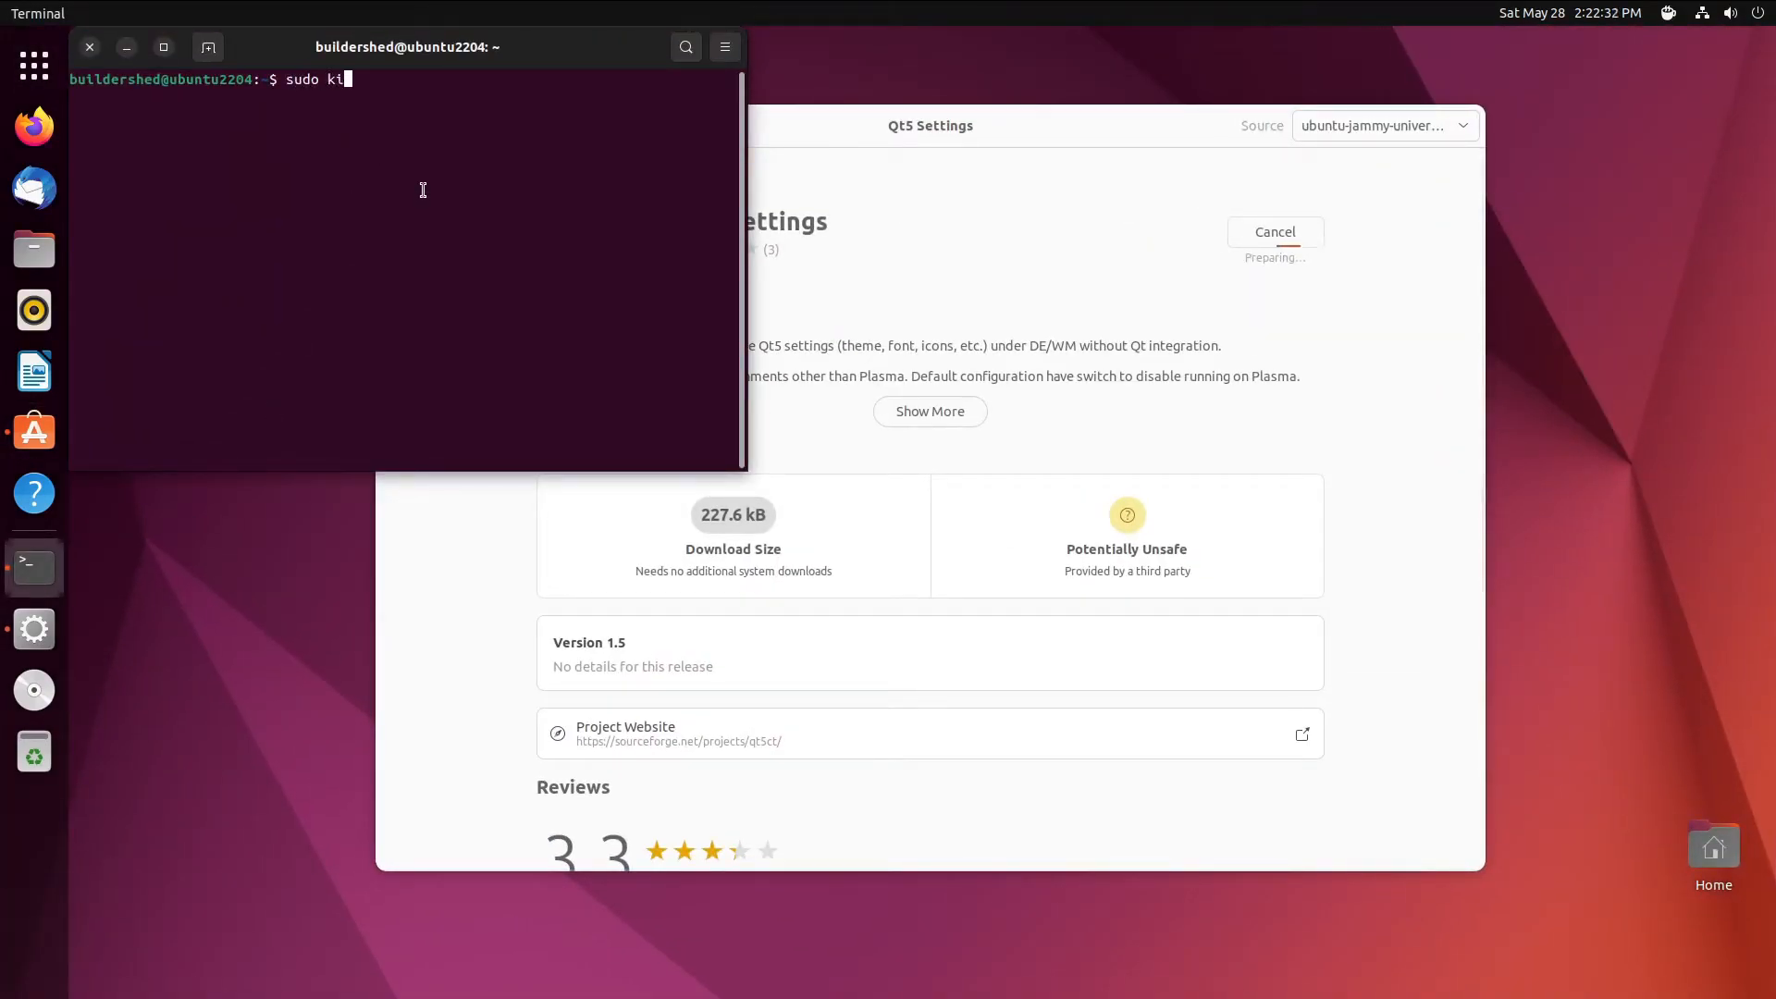
{"action": "type", "text": "llall -q gjs"}
{"action": "key", "text": "Return"}
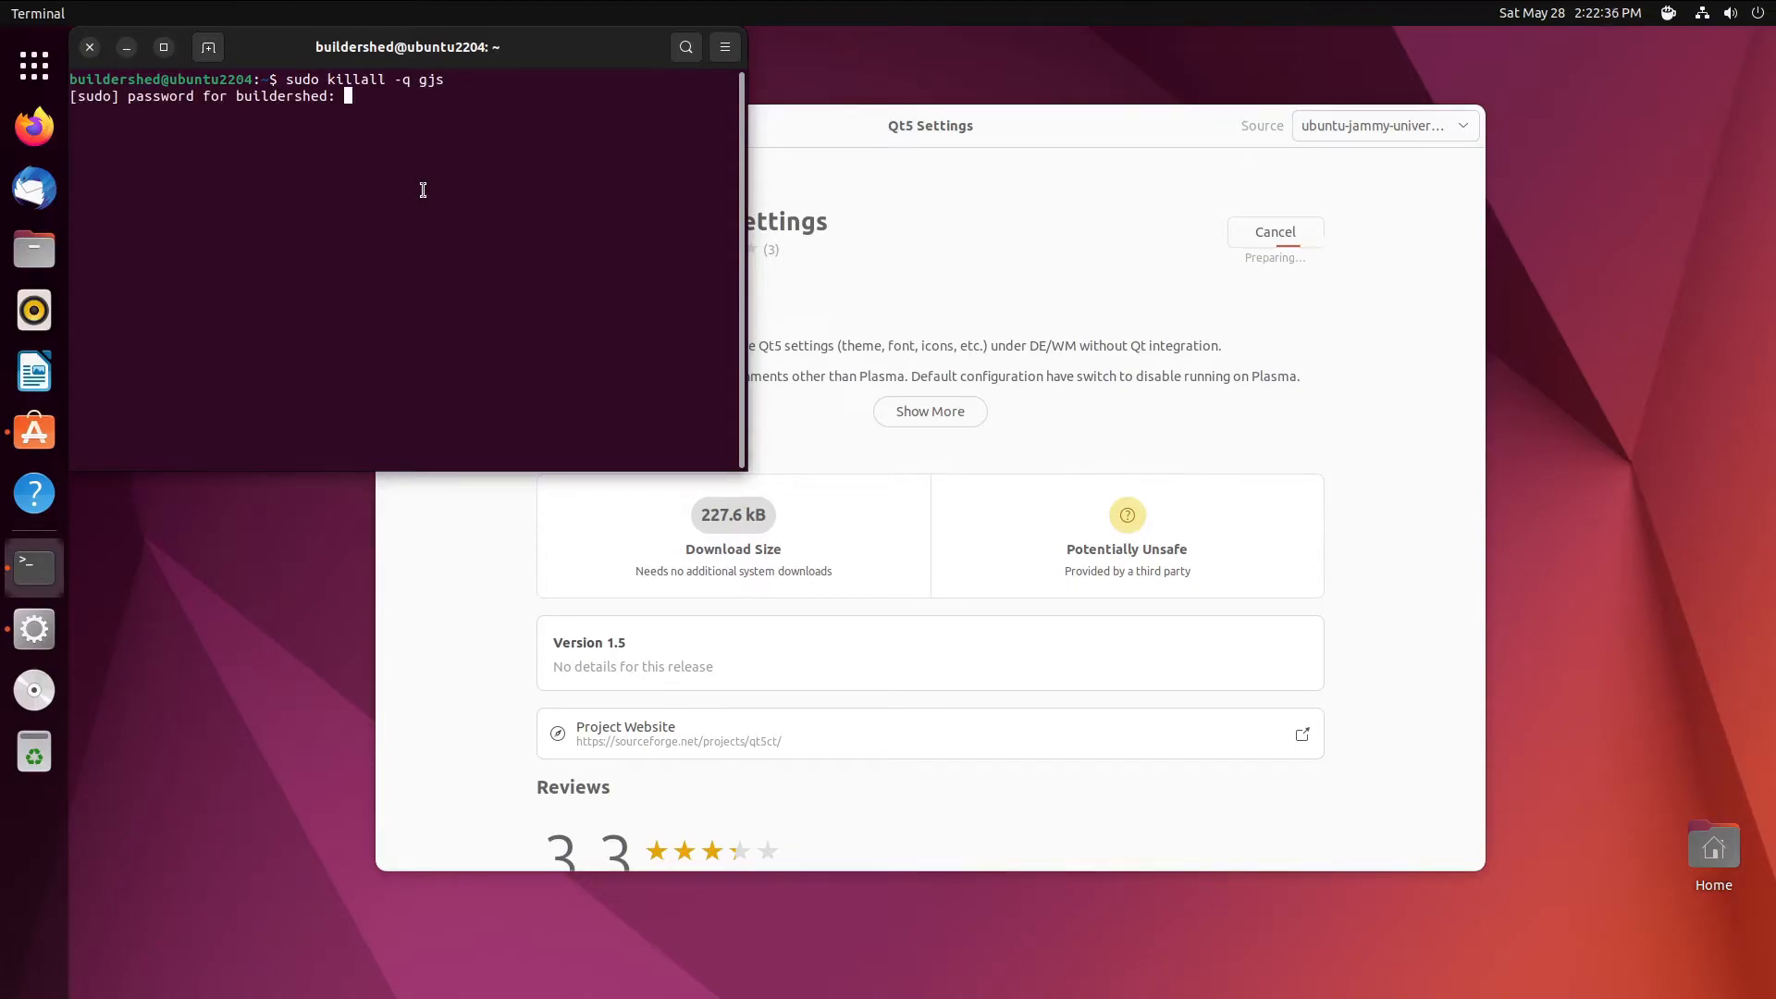
{"action": "key", "text": "Return"}
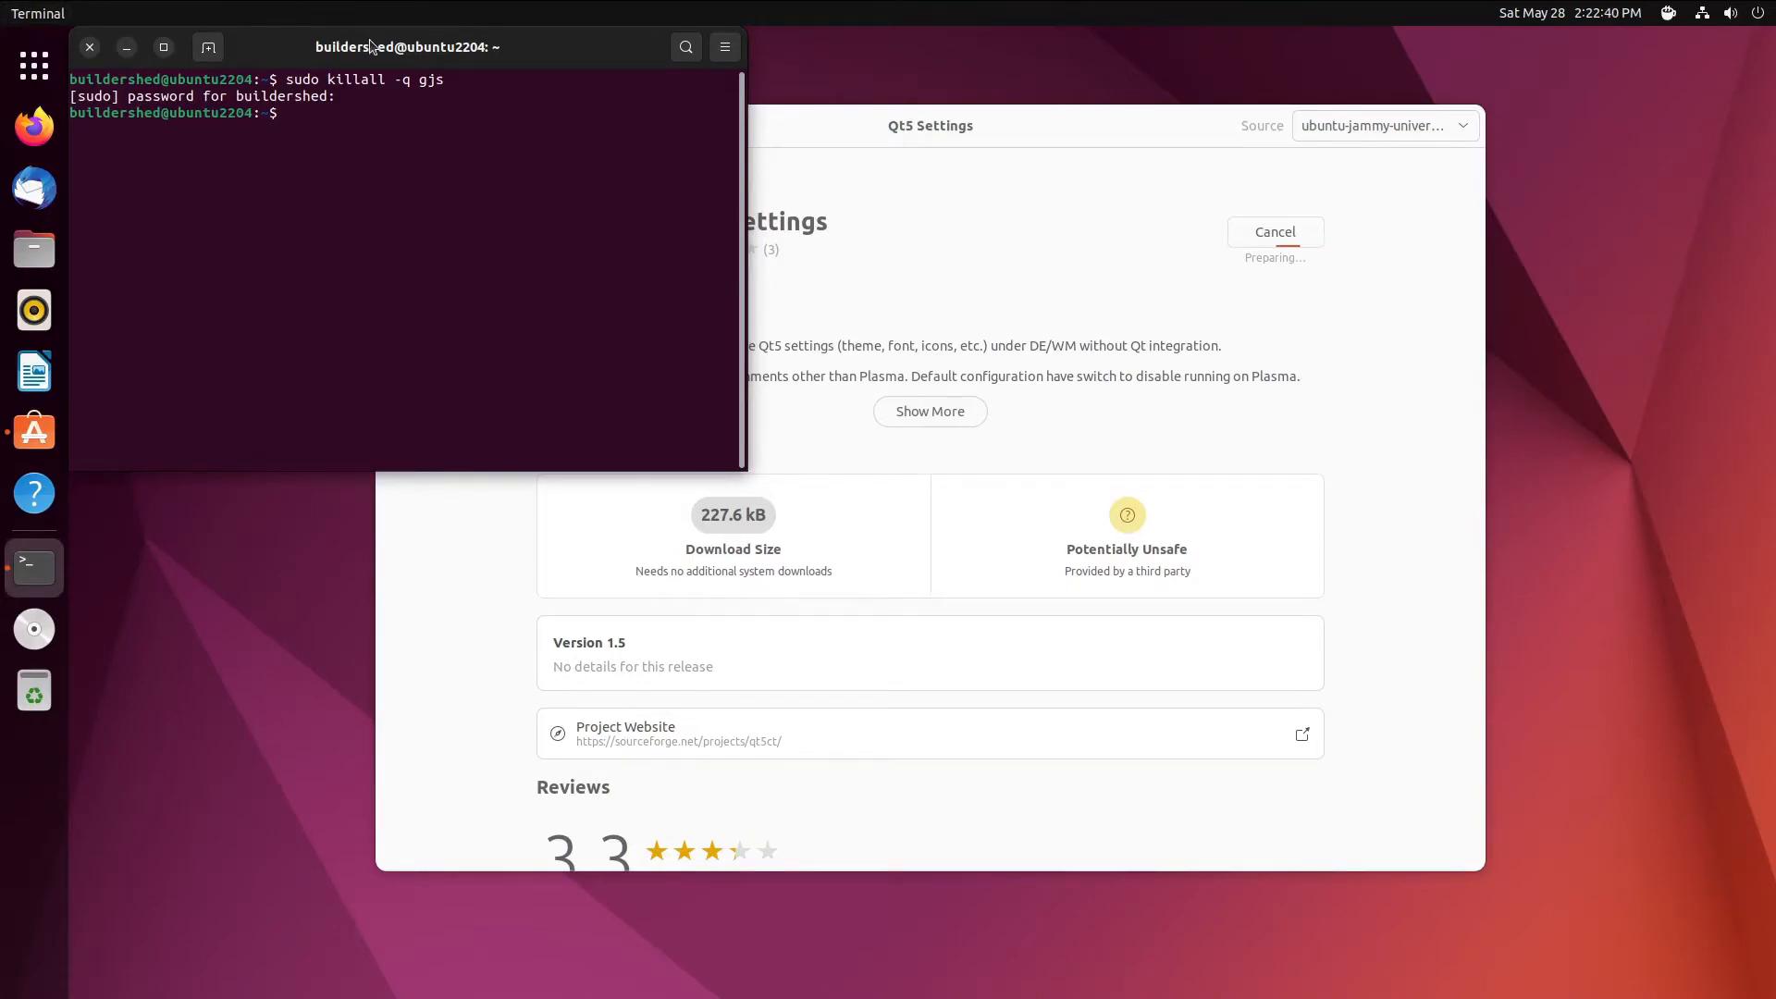
{"action": "left_click_drag", "start_coordinate": [80, 47], "coordinate": [491, 178]}
{"action": "left_click", "coordinate": [499, 180]}
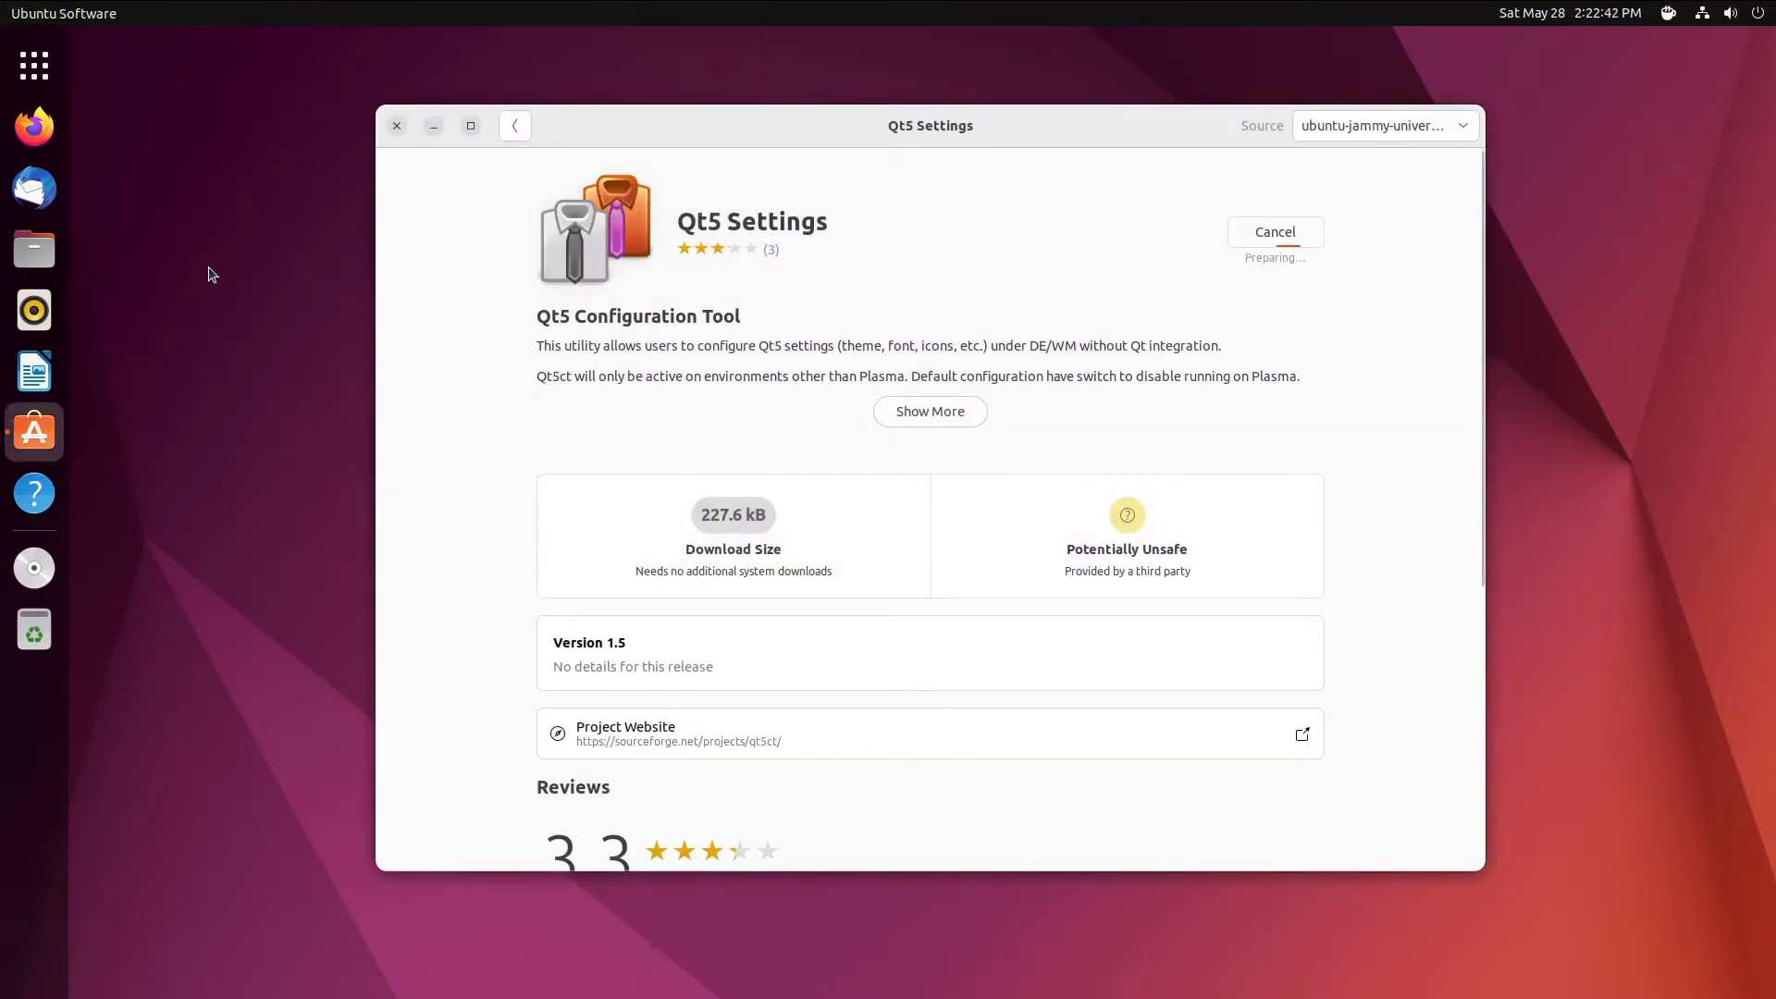
- Move the Qt5 Settings page window to the lower left and close Ubuntu Software
{"action": "left_click_drag", "start_coordinate": [932, 141], "coordinate": [888, 139]}
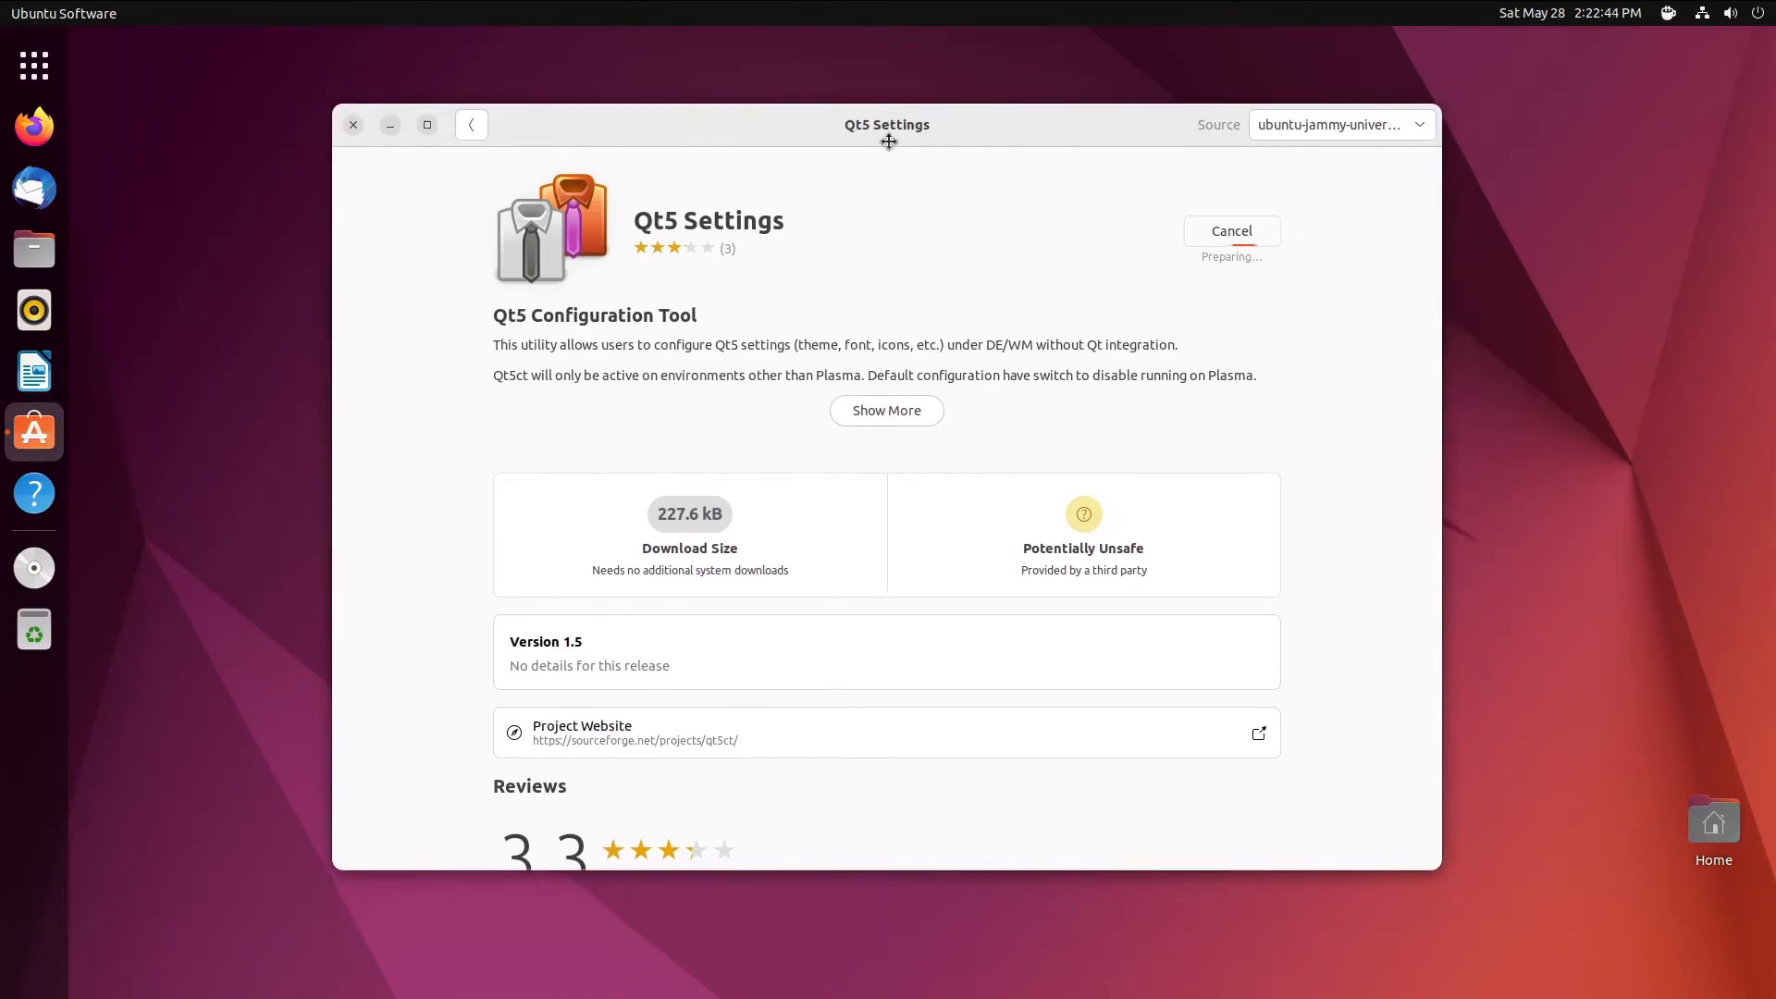
{"action": "left_click", "coordinate": [246, 210]}
{"action": "left_click_drag", "start_coordinate": [703, 141], "coordinate": [331, 49]}
{"action": "left_click", "coordinate": [227, 124]}
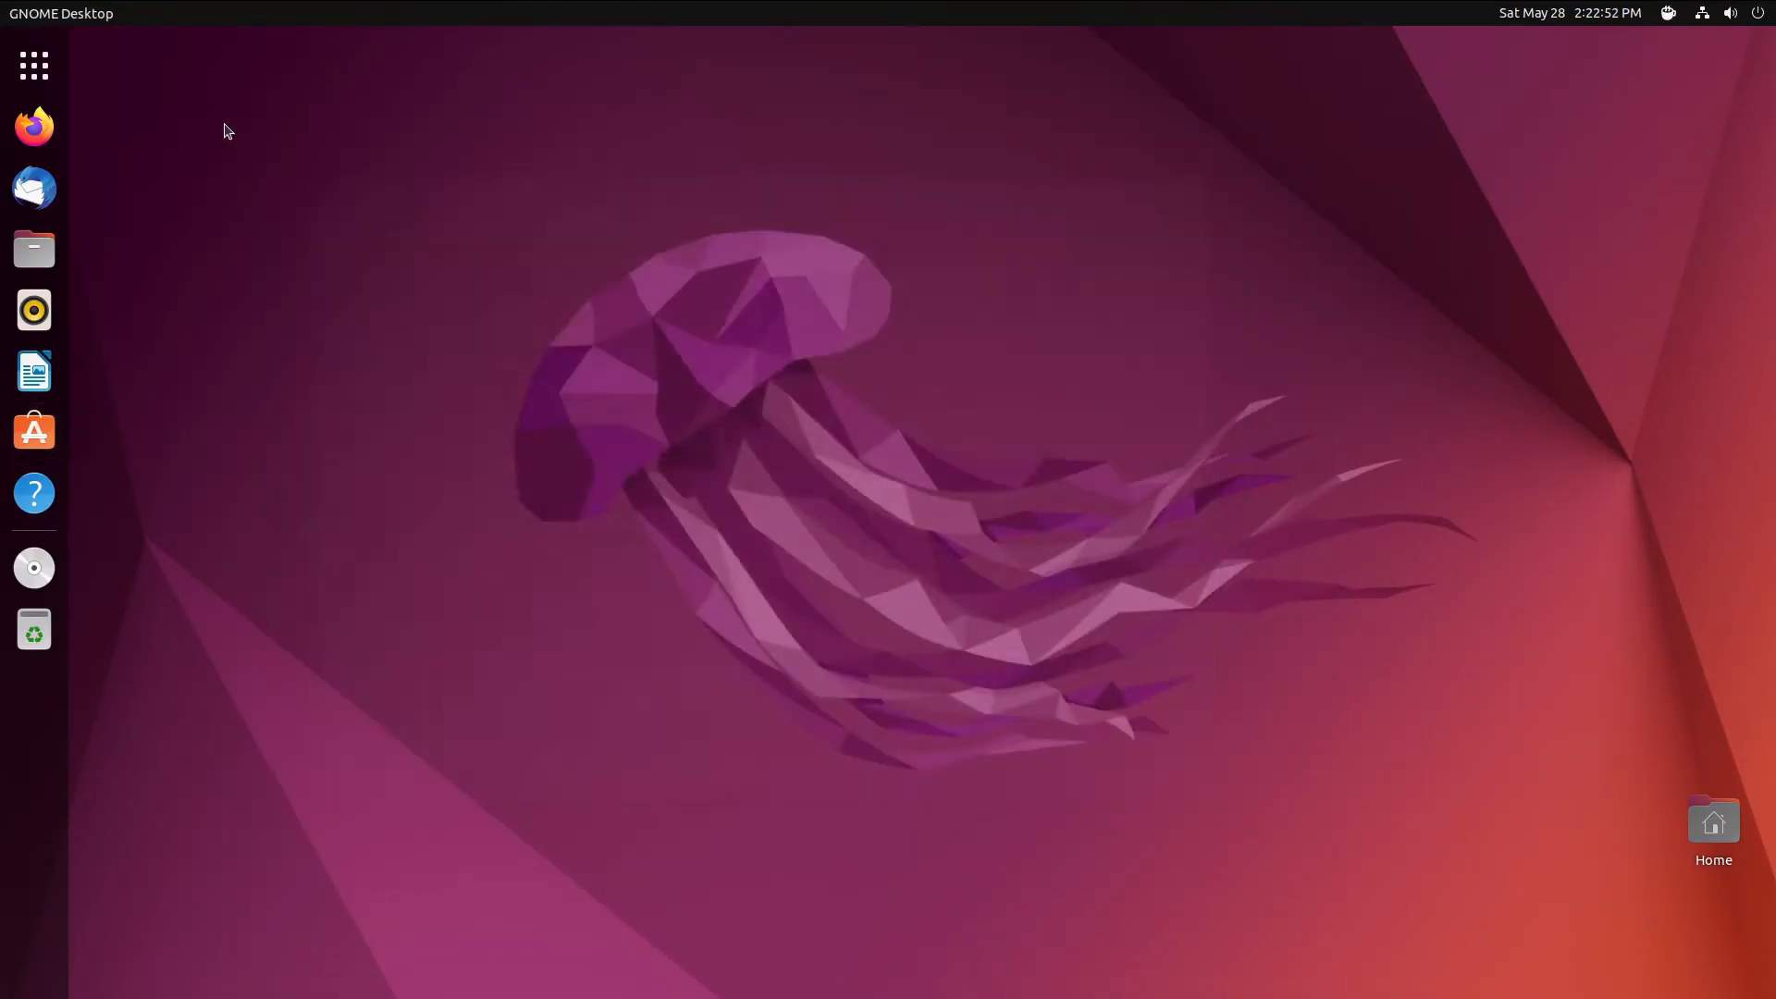
- Launch Qt5 Settings via 'qt5c', view its QT_QPA_PLATFORMTHEME warning, and open Home in Files
{"action": "left_click", "coordinate": [53, 61]}
{"action": "type", "text": "qt5"}
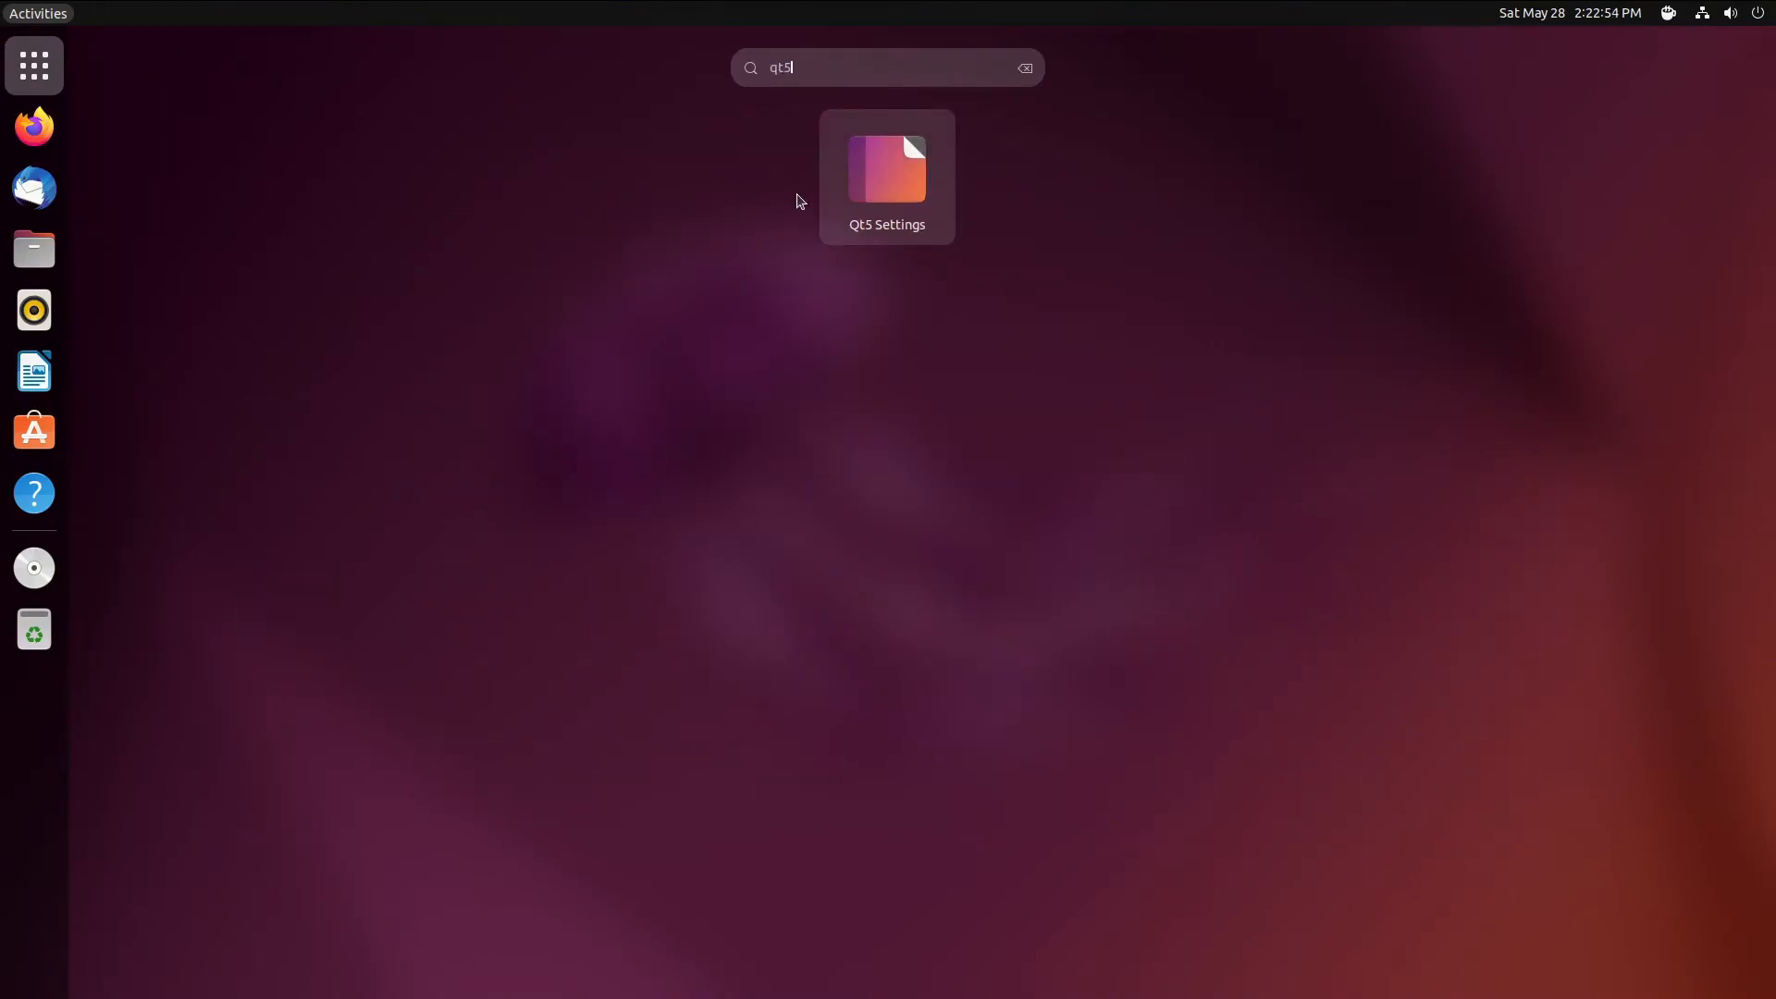
{"action": "type", "text": "c"}
{"action": "left_click", "coordinate": [873, 176]}
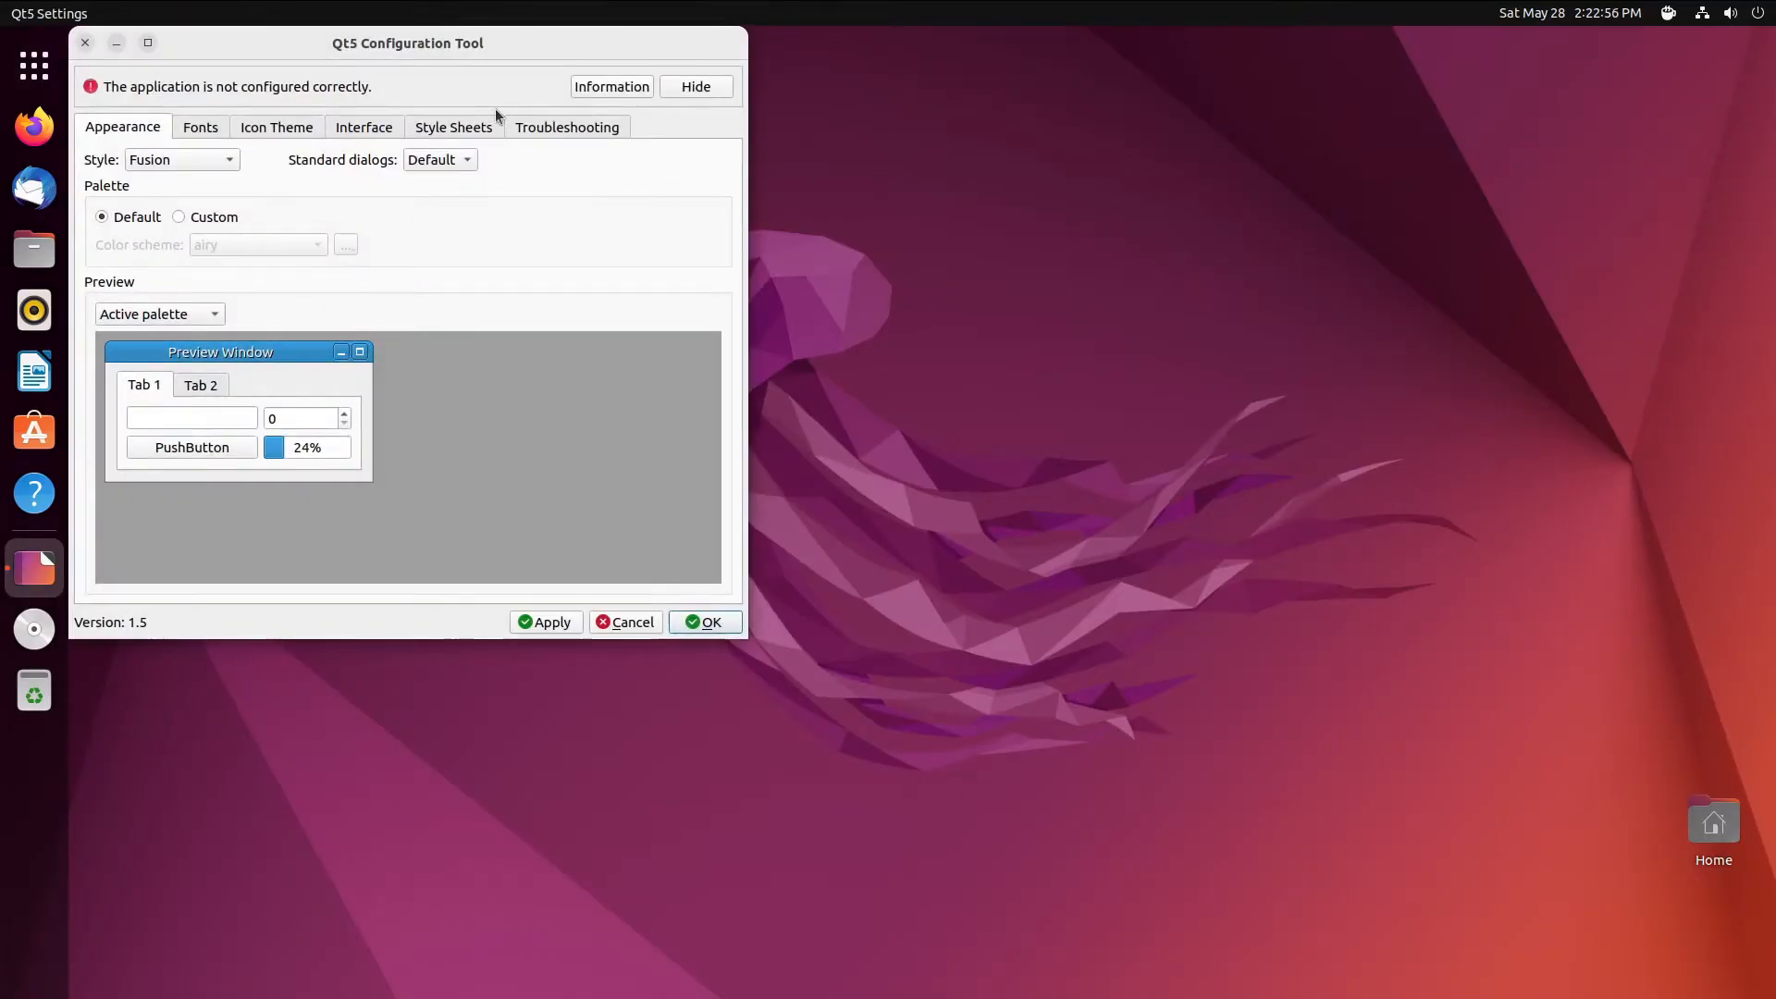
{"action": "left_click", "coordinate": [606, 88]}
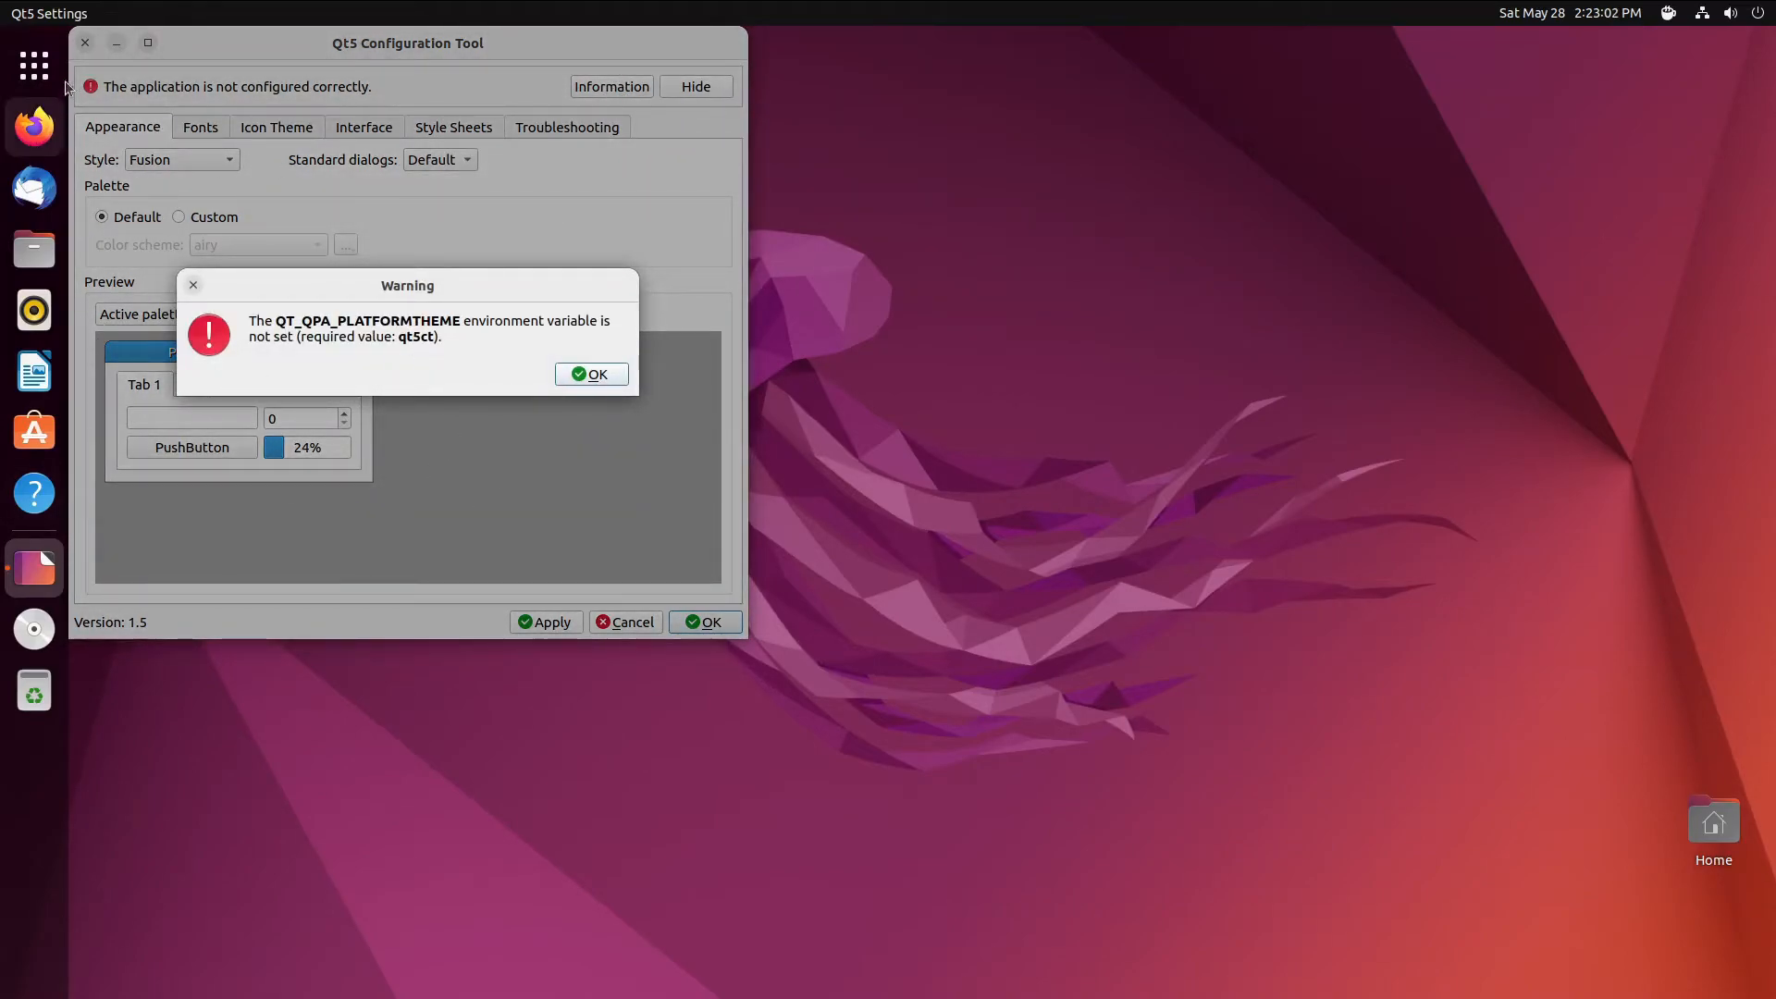
{"action": "left_click", "coordinate": [62, 252]}
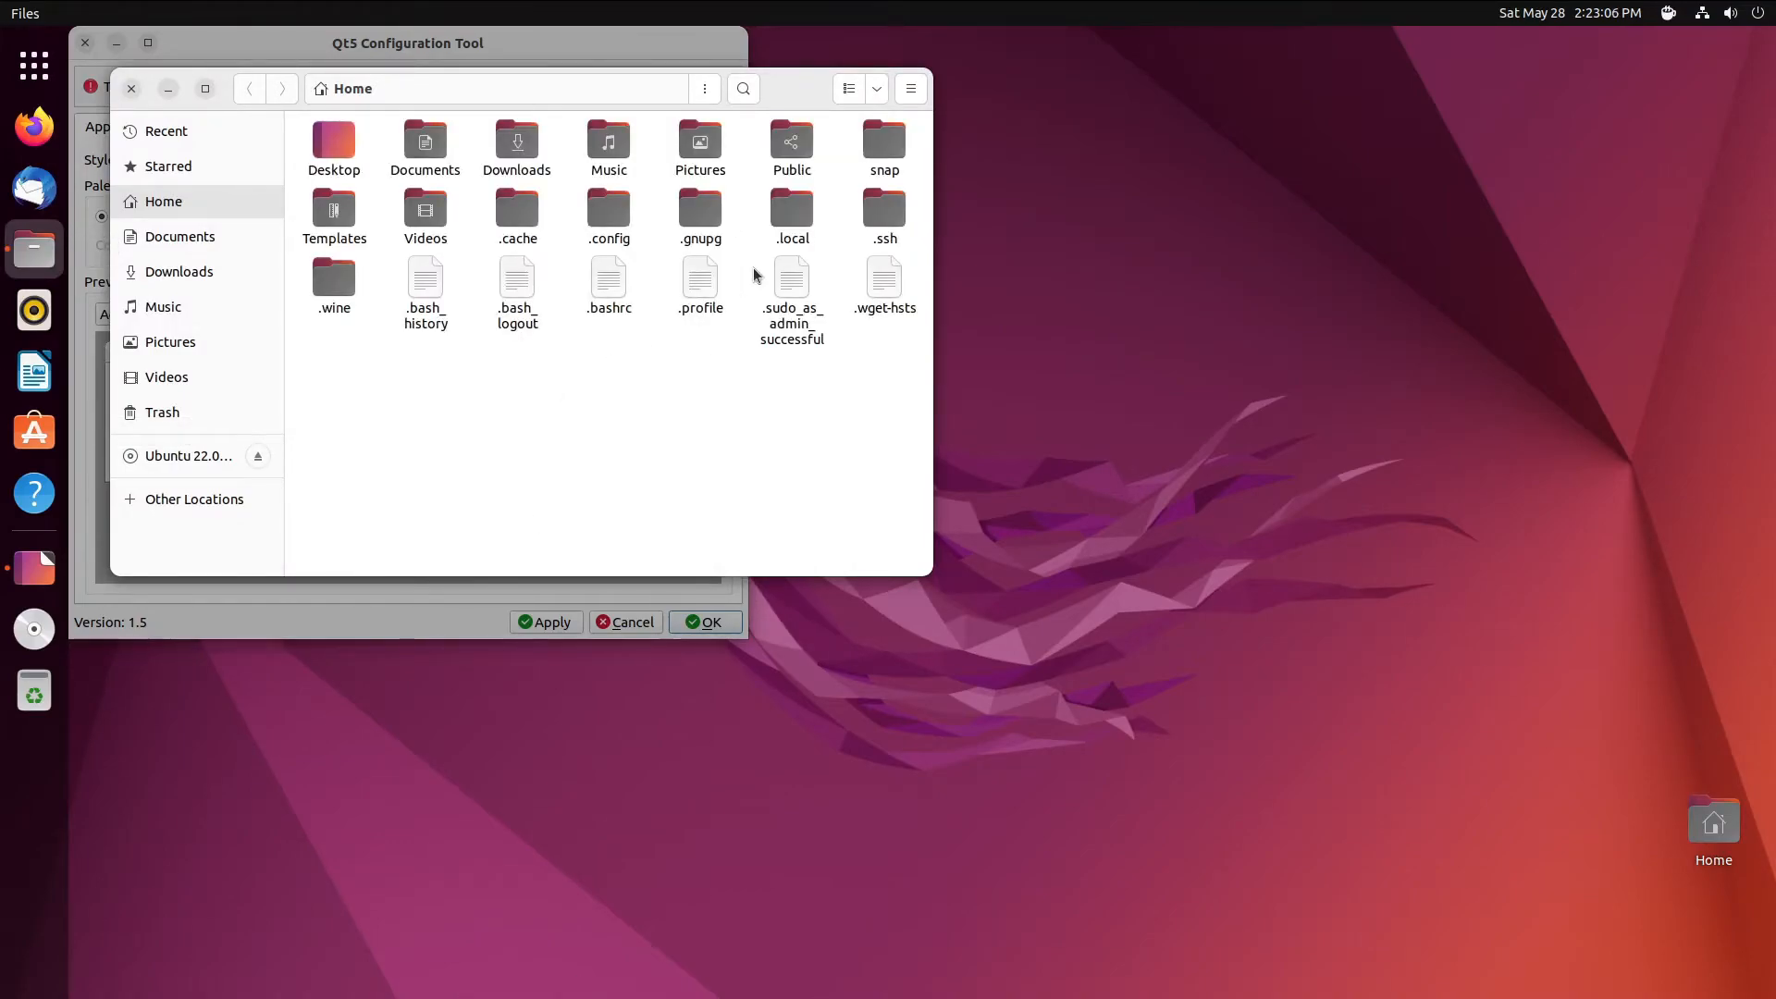
- Open .bashrc in Text Editor and start a new 'export' line after the final fi
{"action": "right_click", "coordinate": [625, 290]}
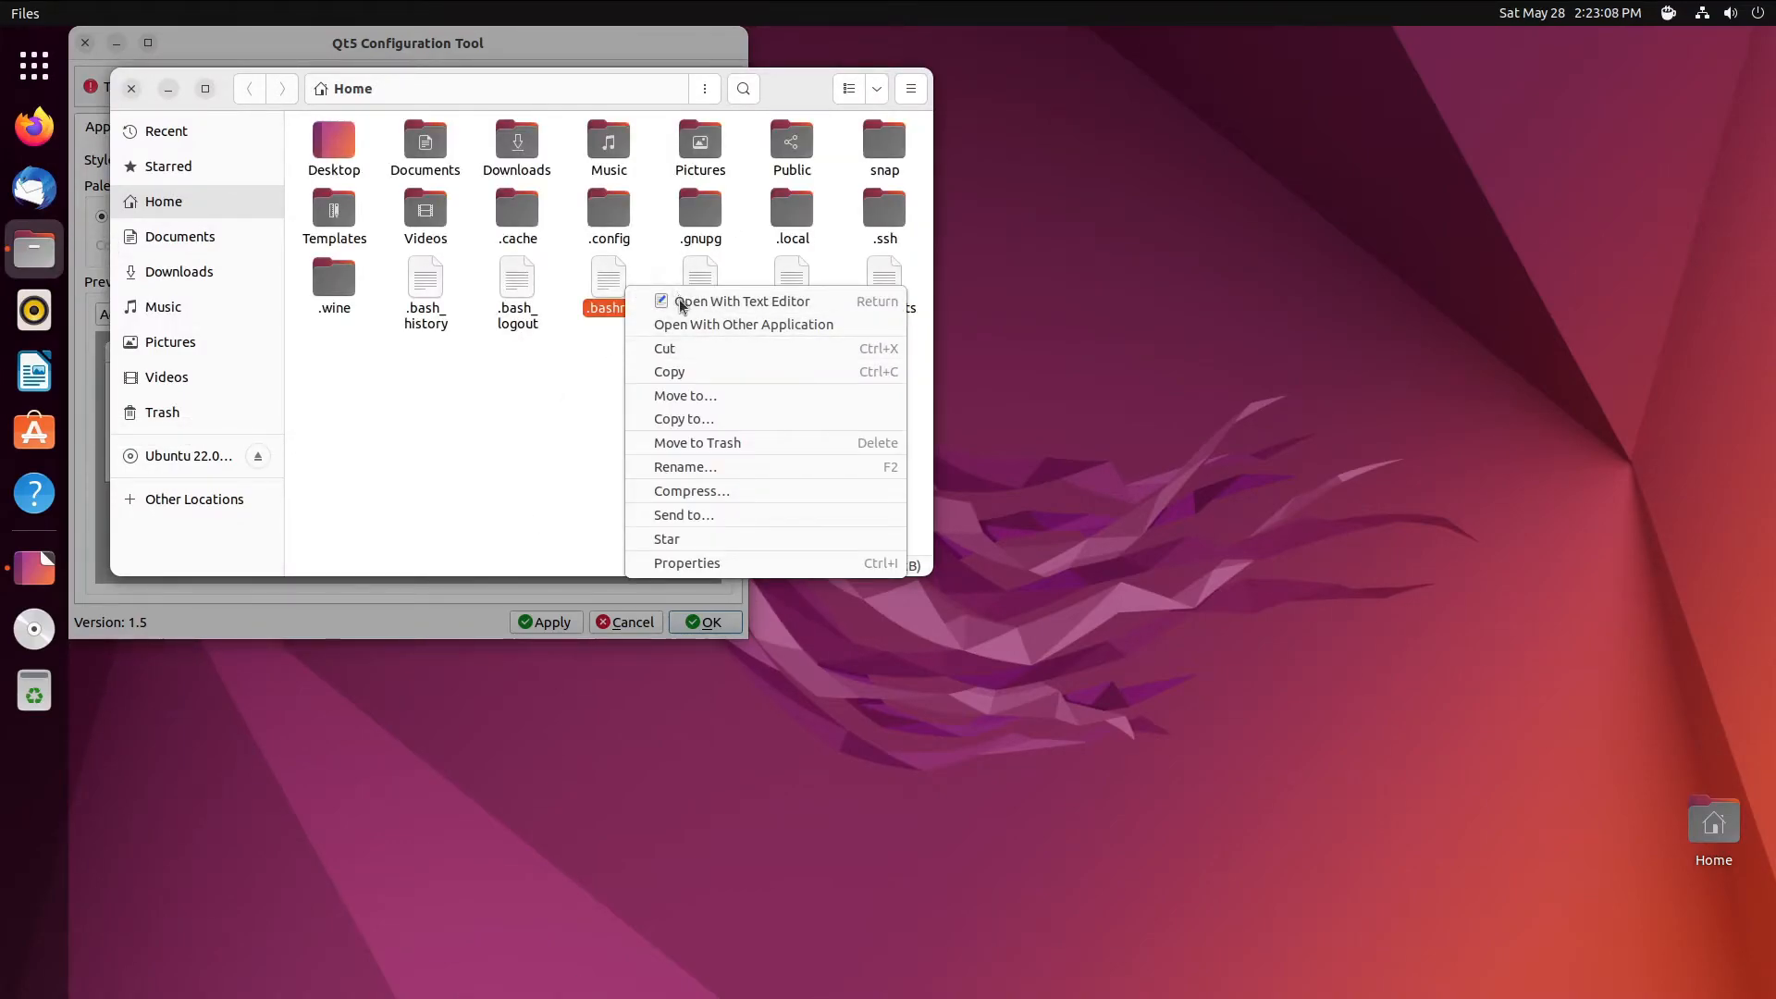
{"action": "left_click", "coordinate": [683, 296]}
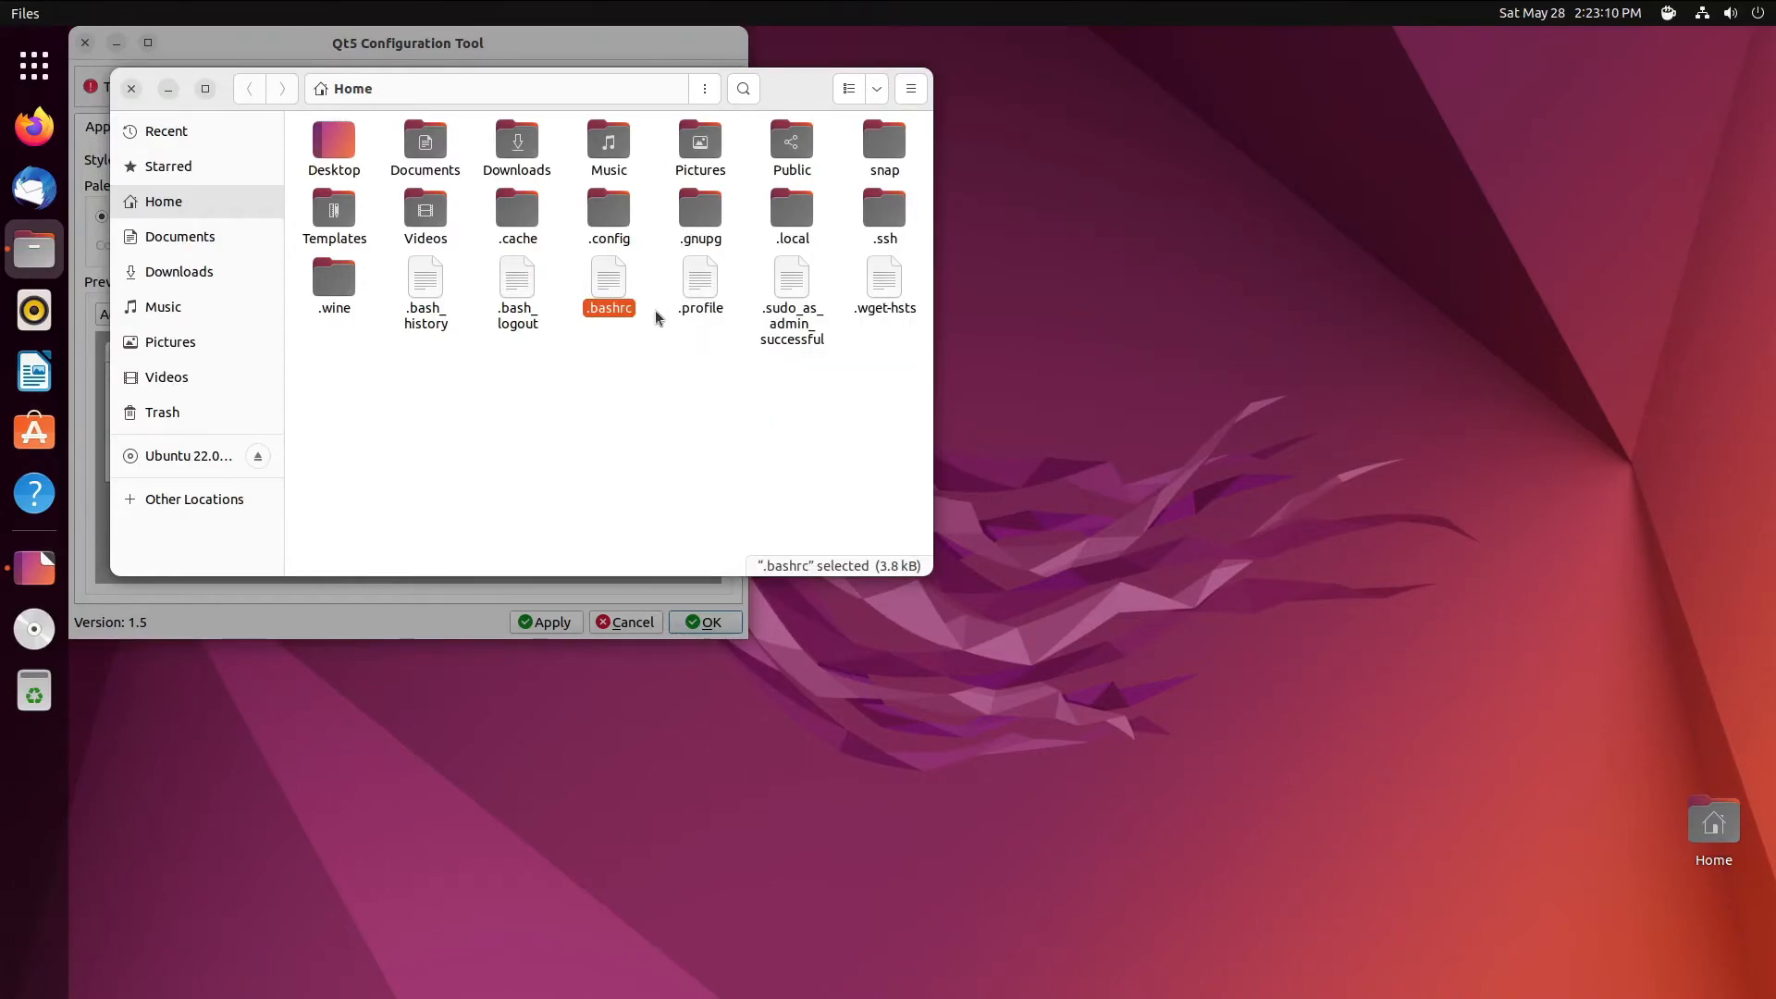
{"action": "left_click_drag", "start_coordinate": [597, 143], "coordinate": [1133, 165]}
{"action": "scroll", "coordinate": [1259, 592], "scroll_direction": "down", "scroll_amount": 18}
{"action": "scroll", "coordinate": [1258, 591], "scroll_direction": "down", "scroll_amount": 2}
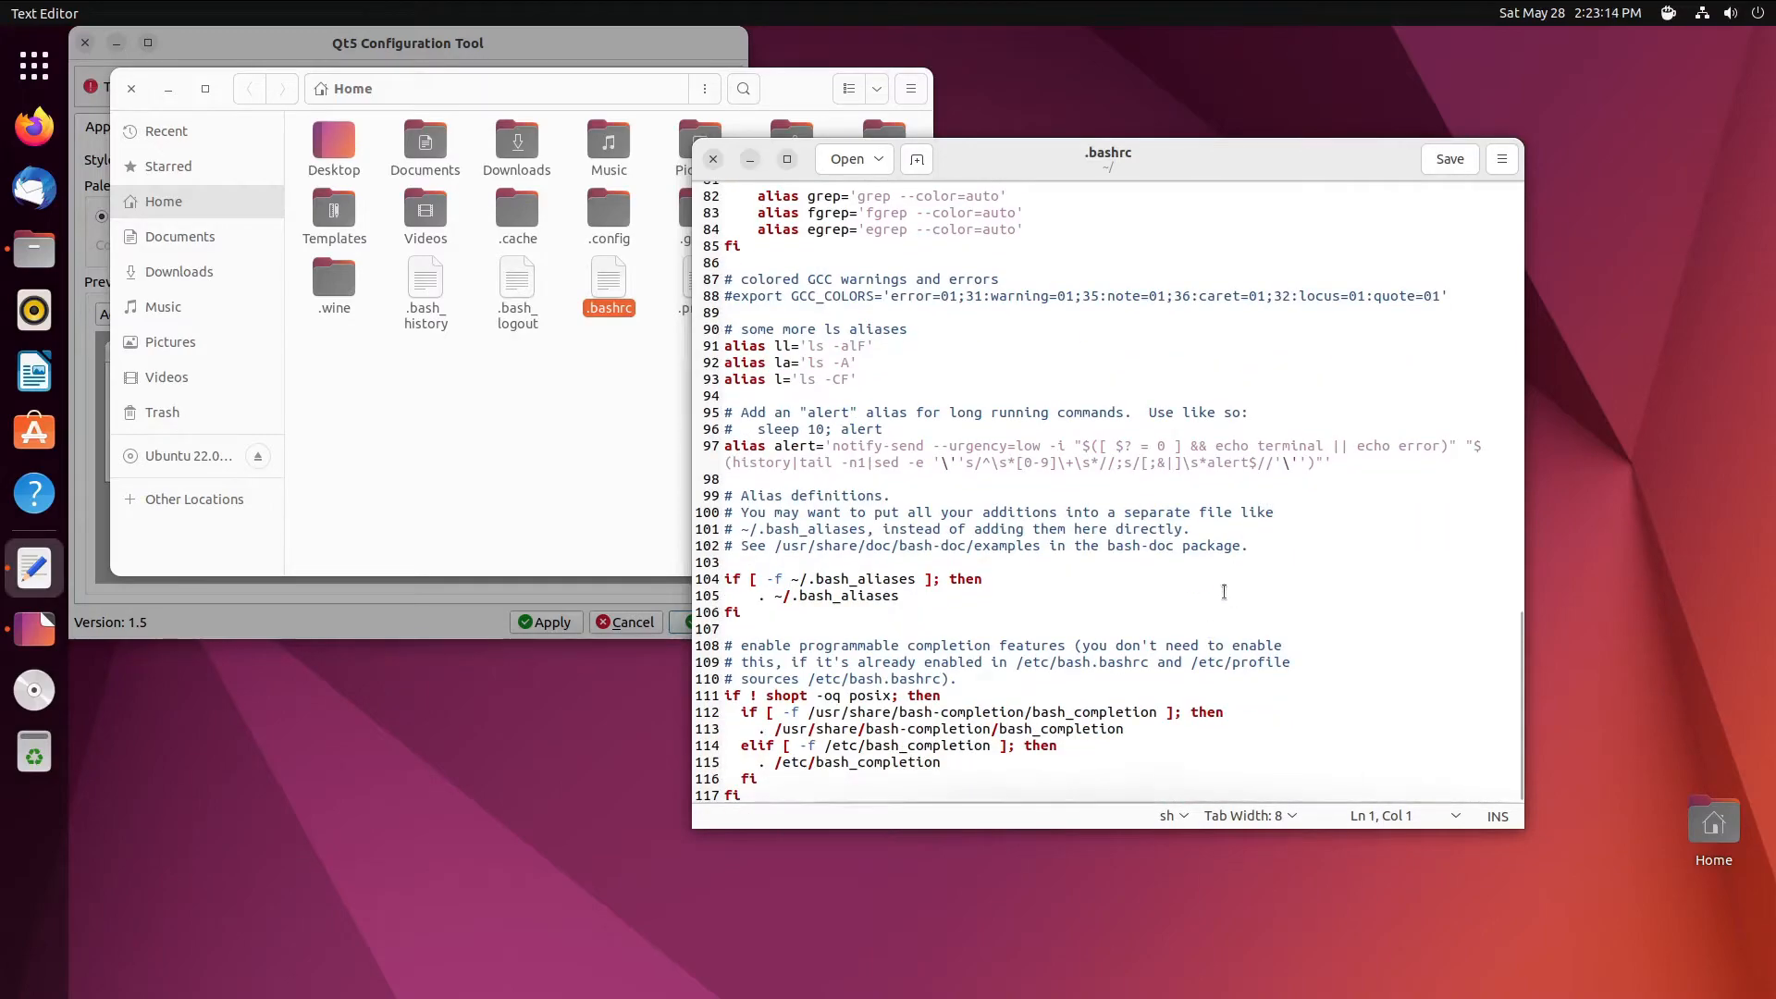
{"action": "left_click", "coordinate": [795, 797]}
{"action": "key", "text": "Return"}
{"action": "key", "text": "Return"}
{"action": "type", "text": "export"}
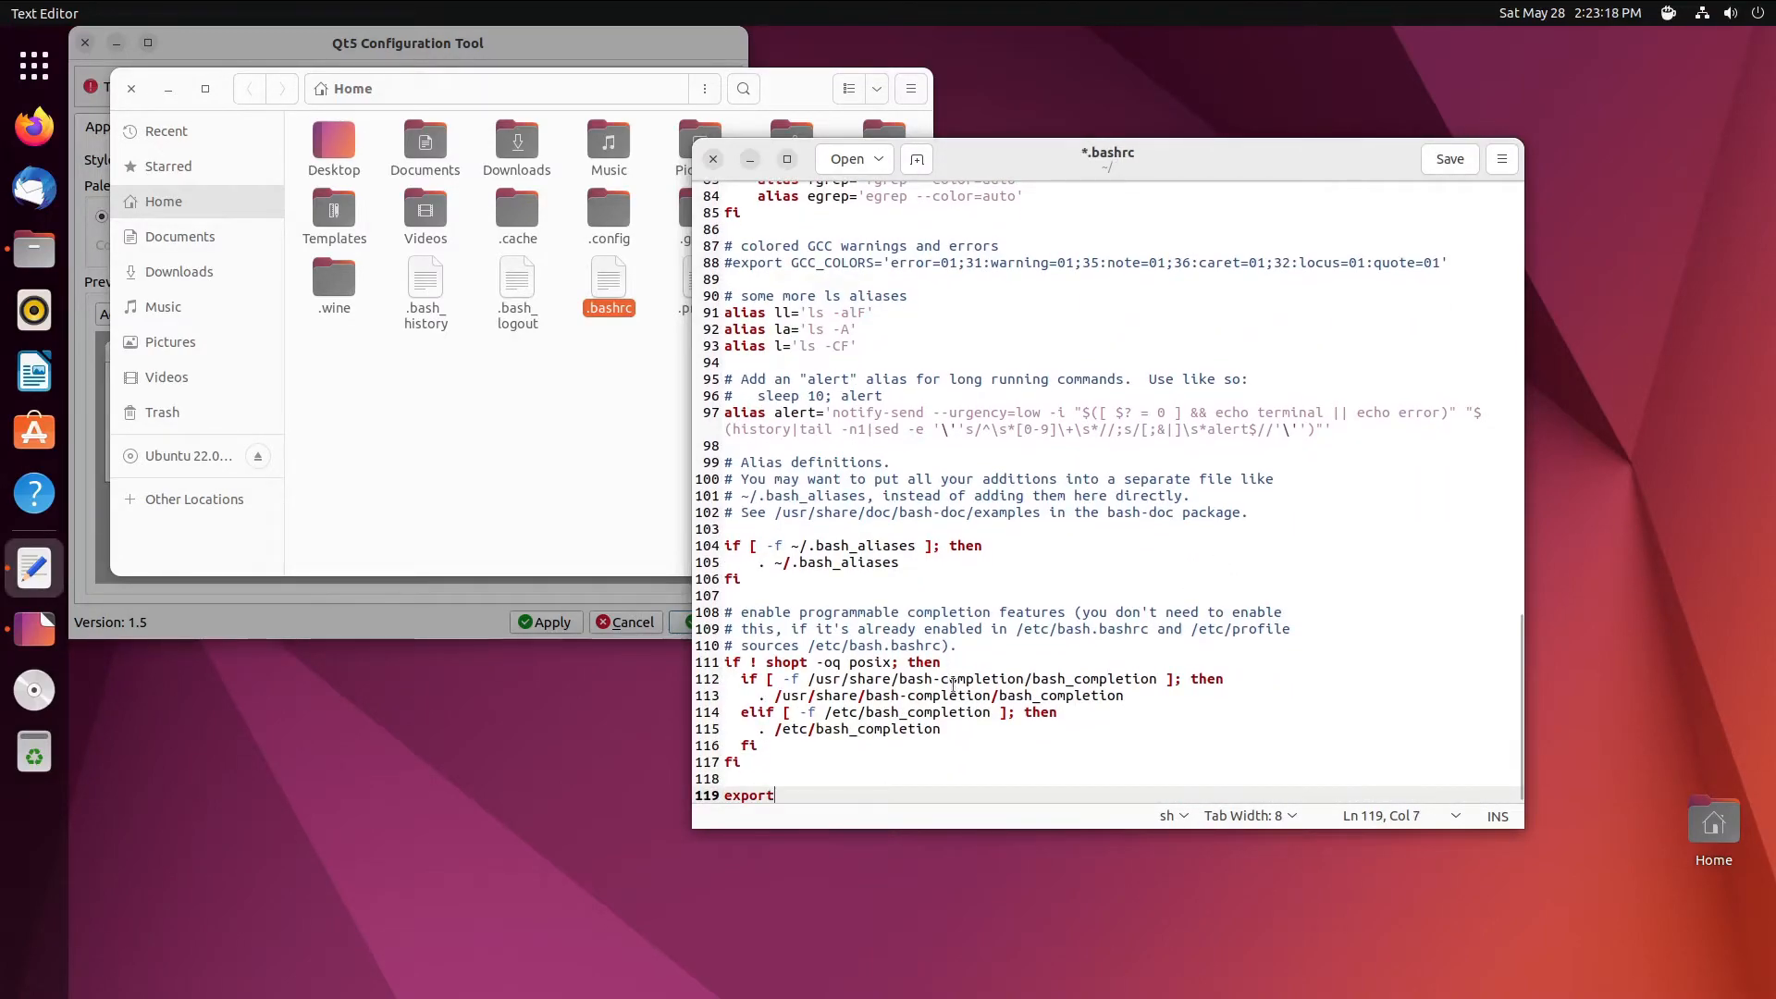
- Complete export QT_QPA_PLATFORMTHEME=qt5ct in .bashrc, copy the line, and save the file
{"action": "left_click", "coordinate": [794, 70]}
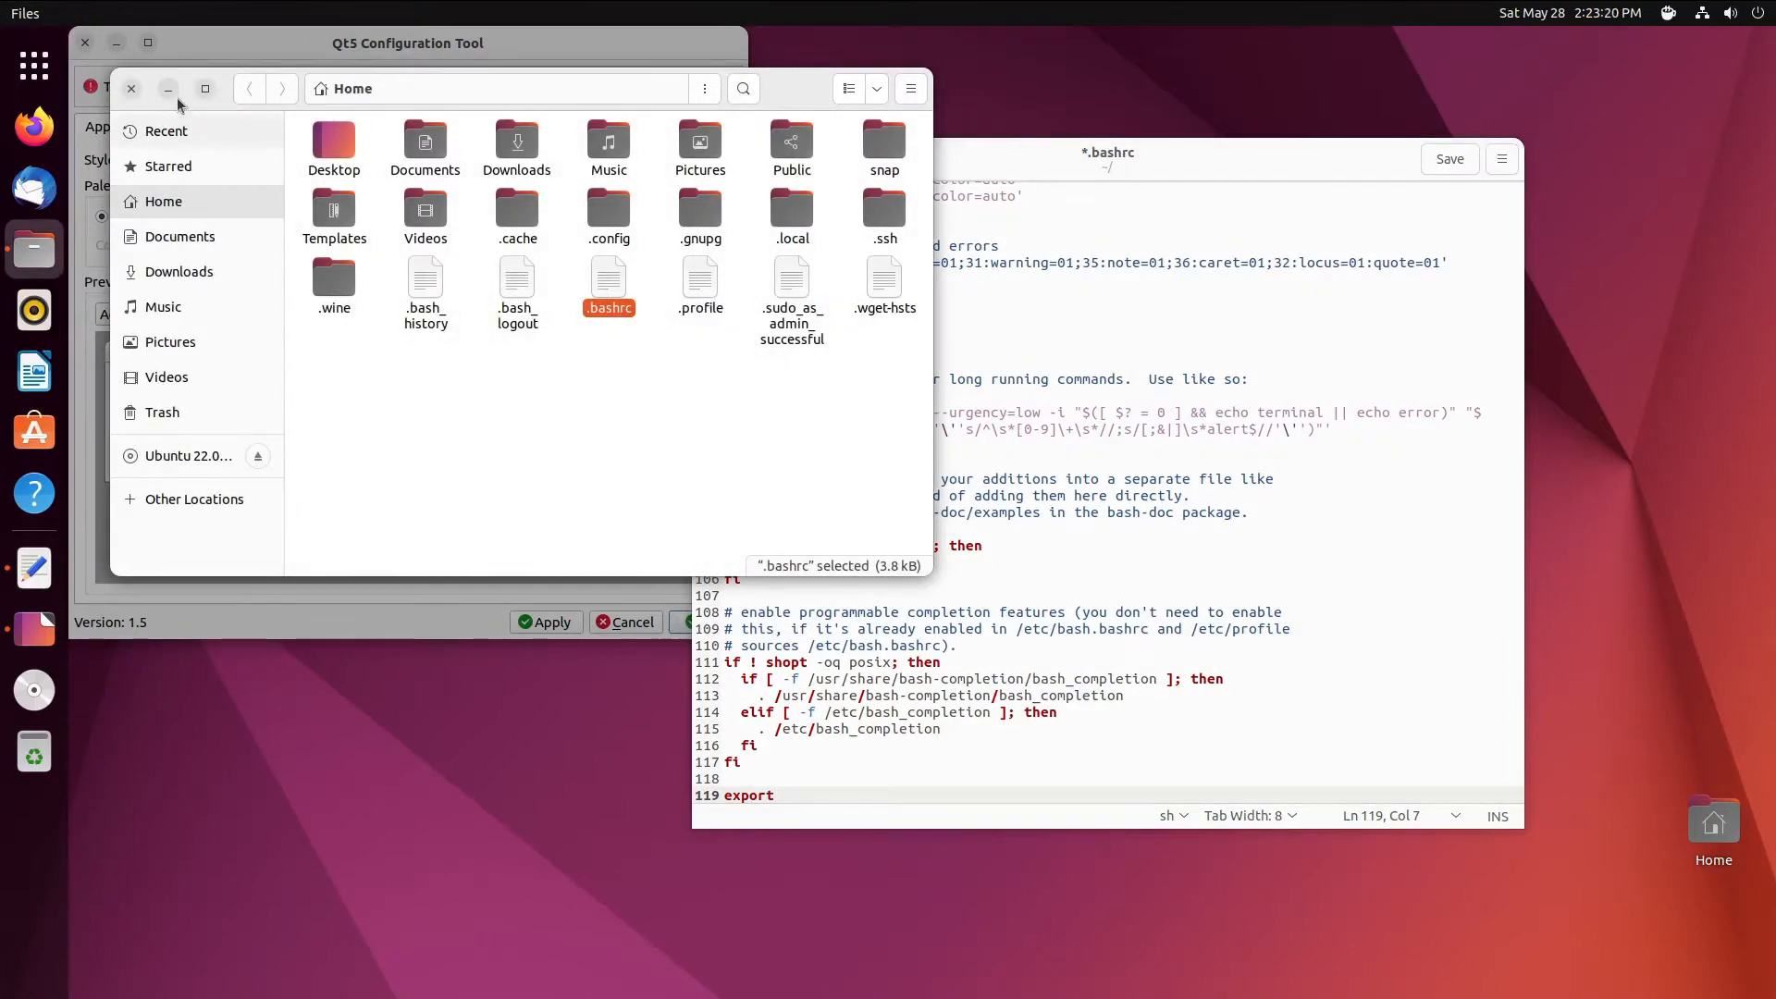
{"action": "left_click", "coordinate": [170, 90]}
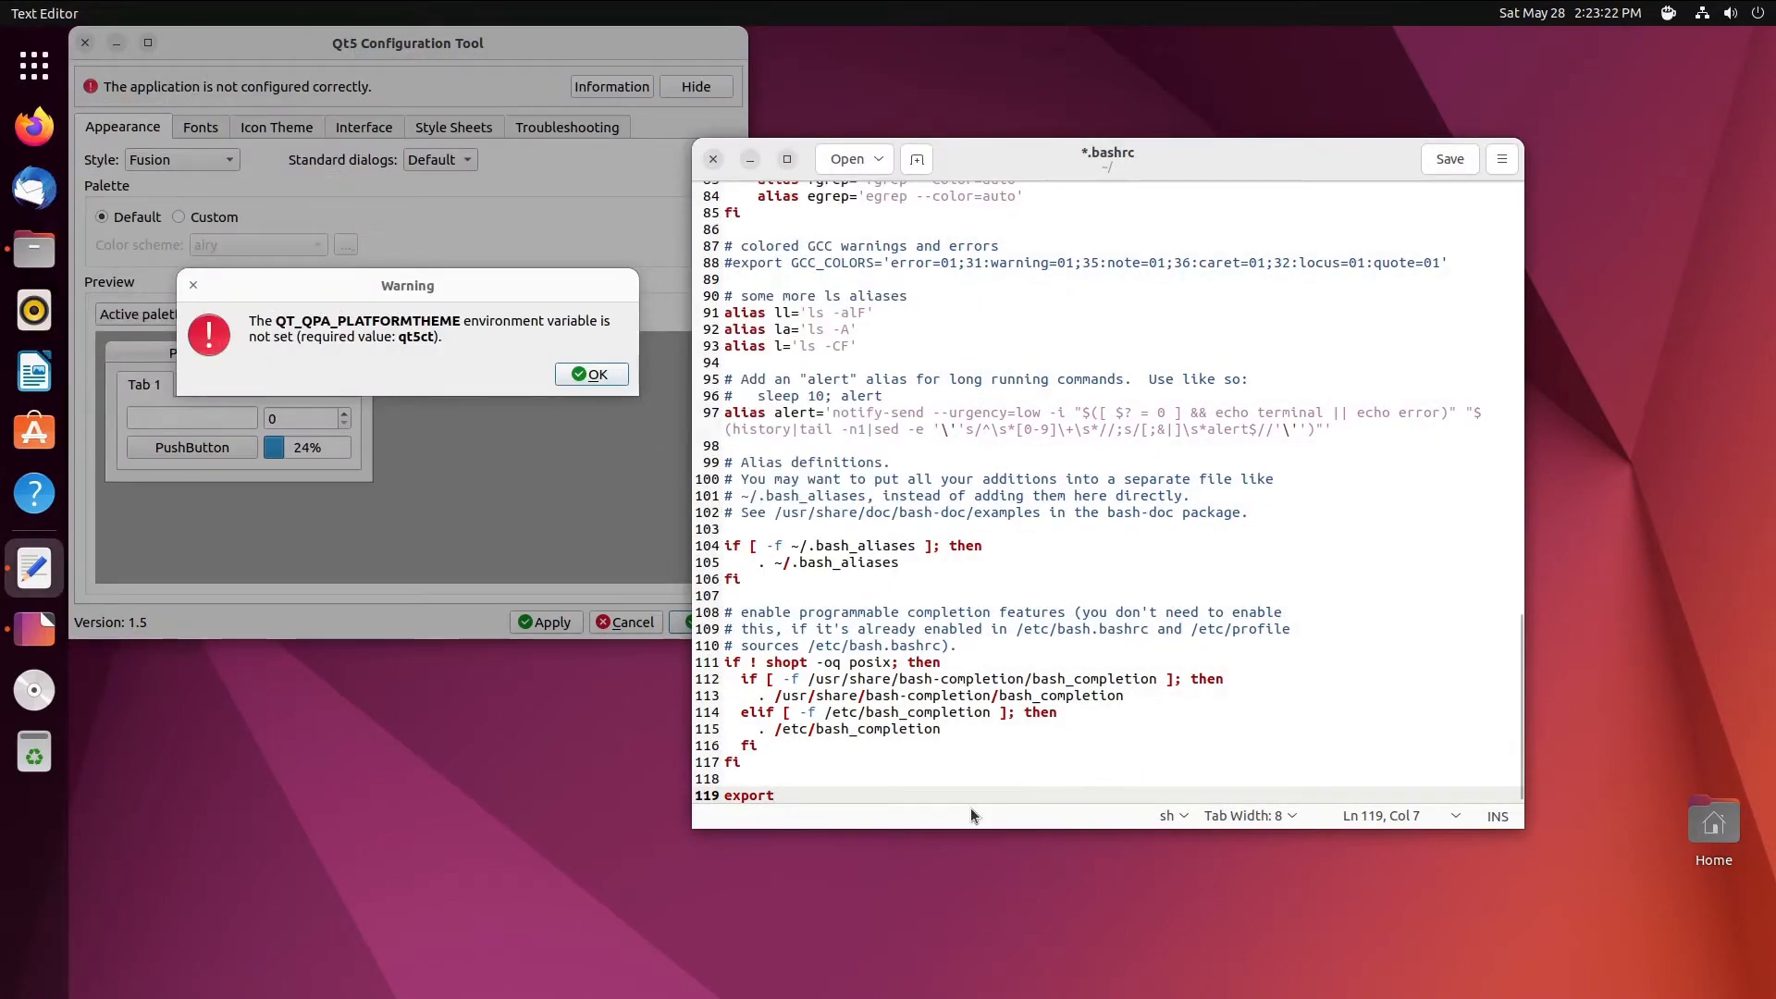
{"action": "type", "text": "QT_QPA_PLATFORMTHEME=qt5ct"}
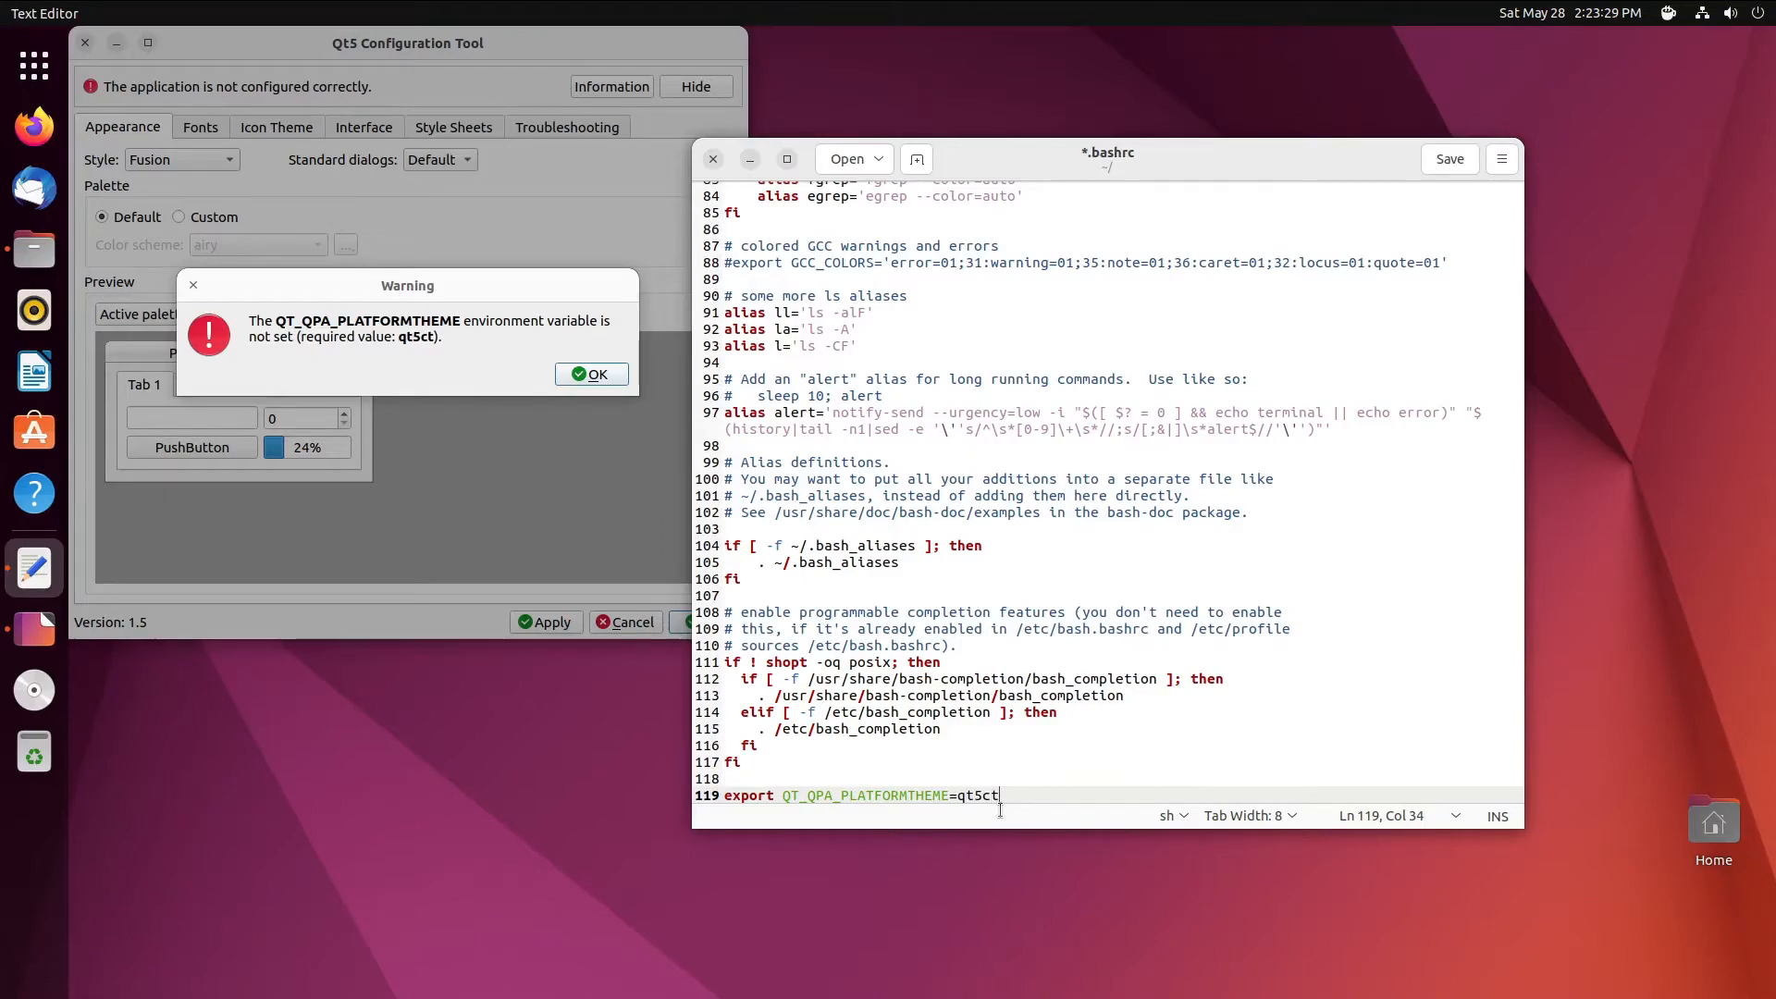
{"action": "left_click_drag", "start_coordinate": [1008, 793], "coordinate": [726, 798]}
{"action": "right_click", "coordinate": [746, 793]}
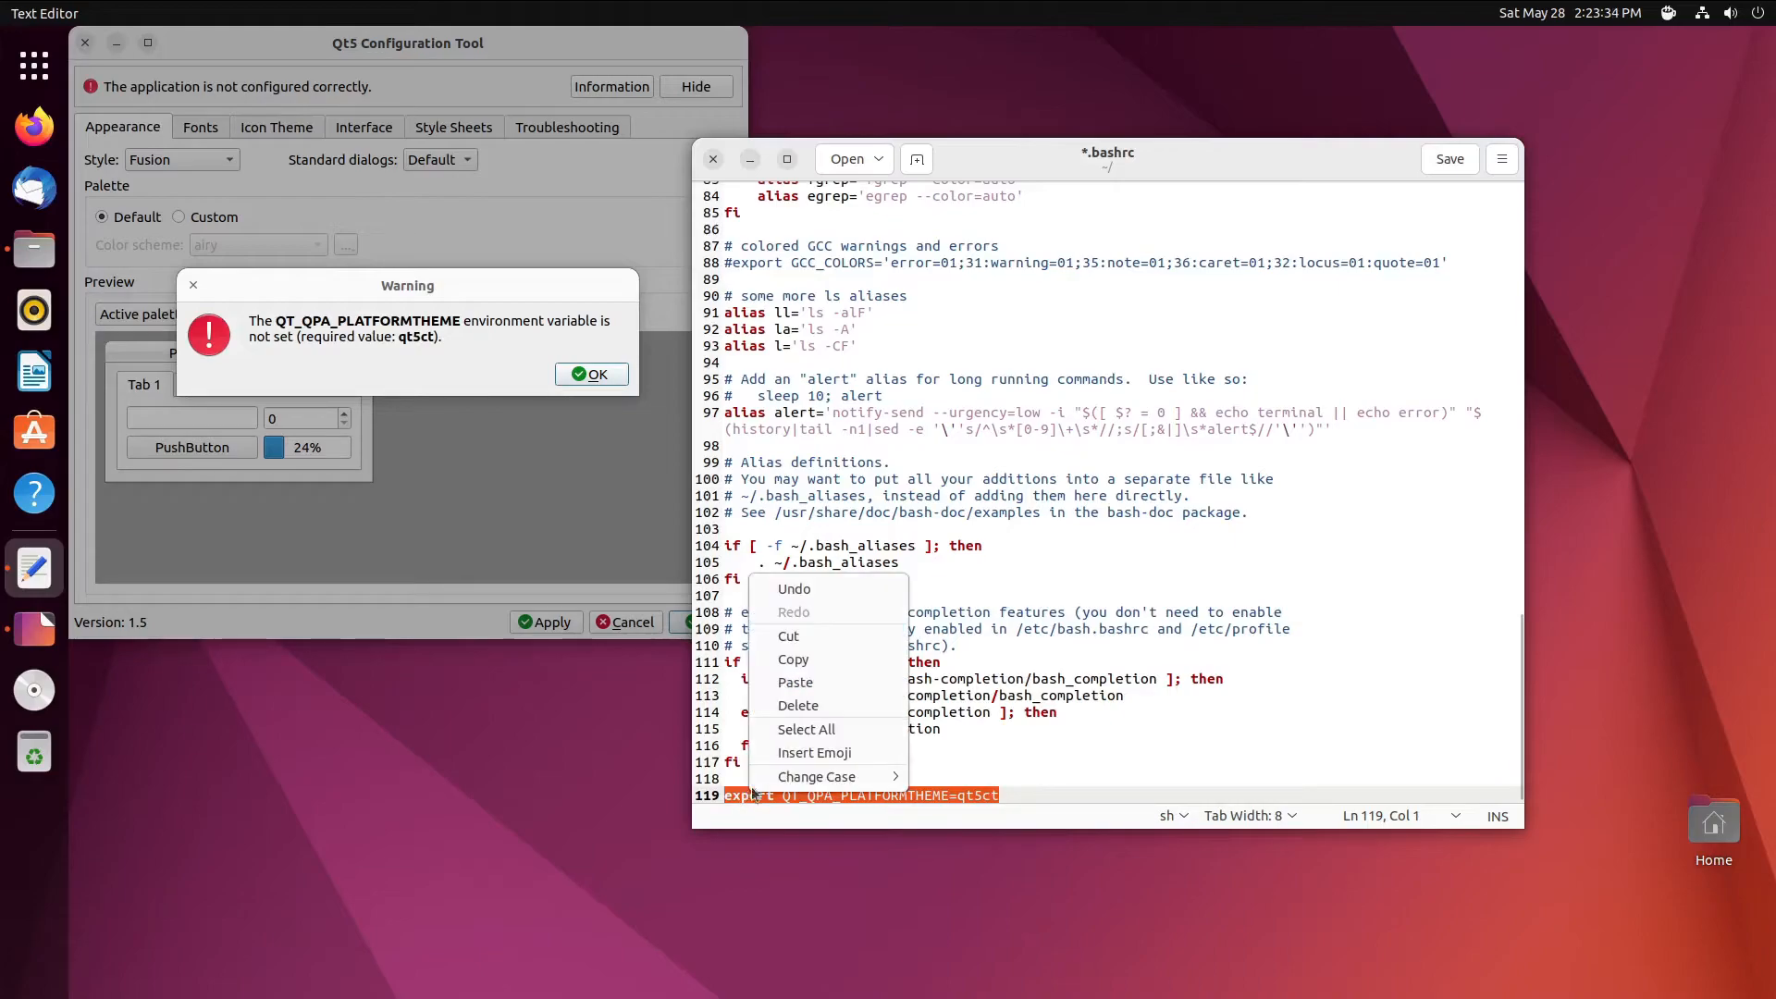
{"action": "left_click", "coordinate": [786, 666]}
{"action": "left_click", "coordinate": [1449, 157]}
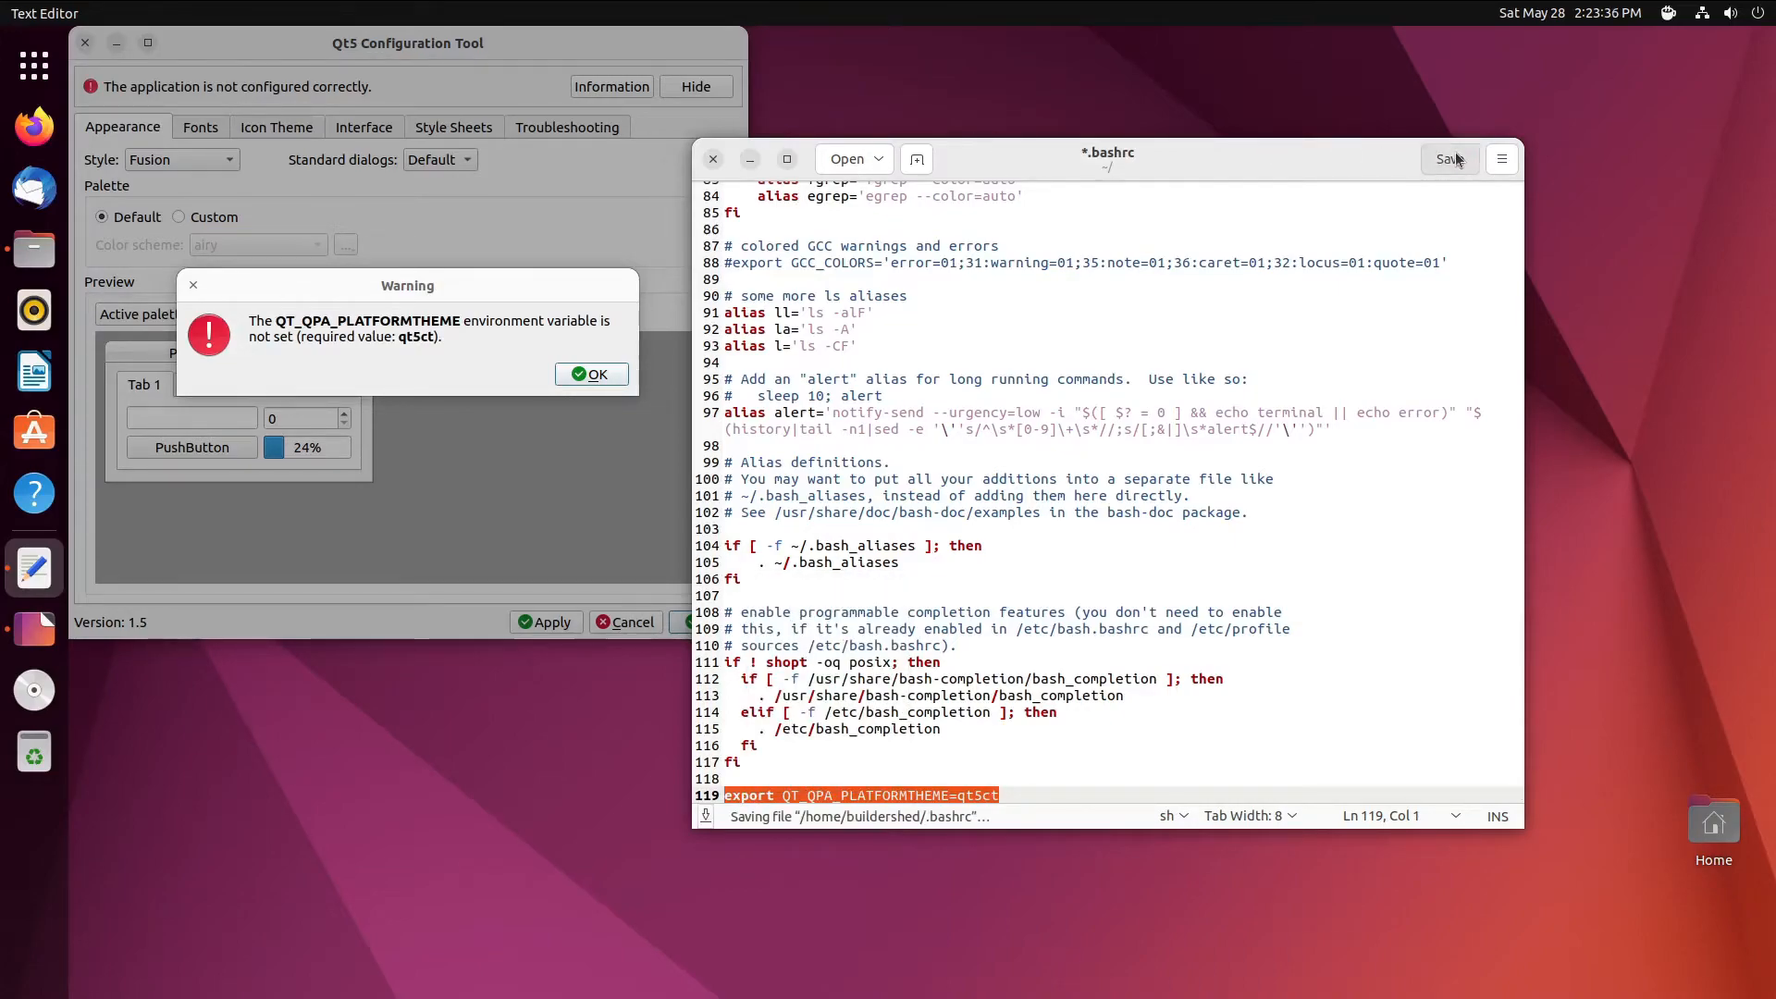
{"action": "left_click", "coordinate": [713, 159]}
{"action": "left_click", "coordinate": [586, 374]}
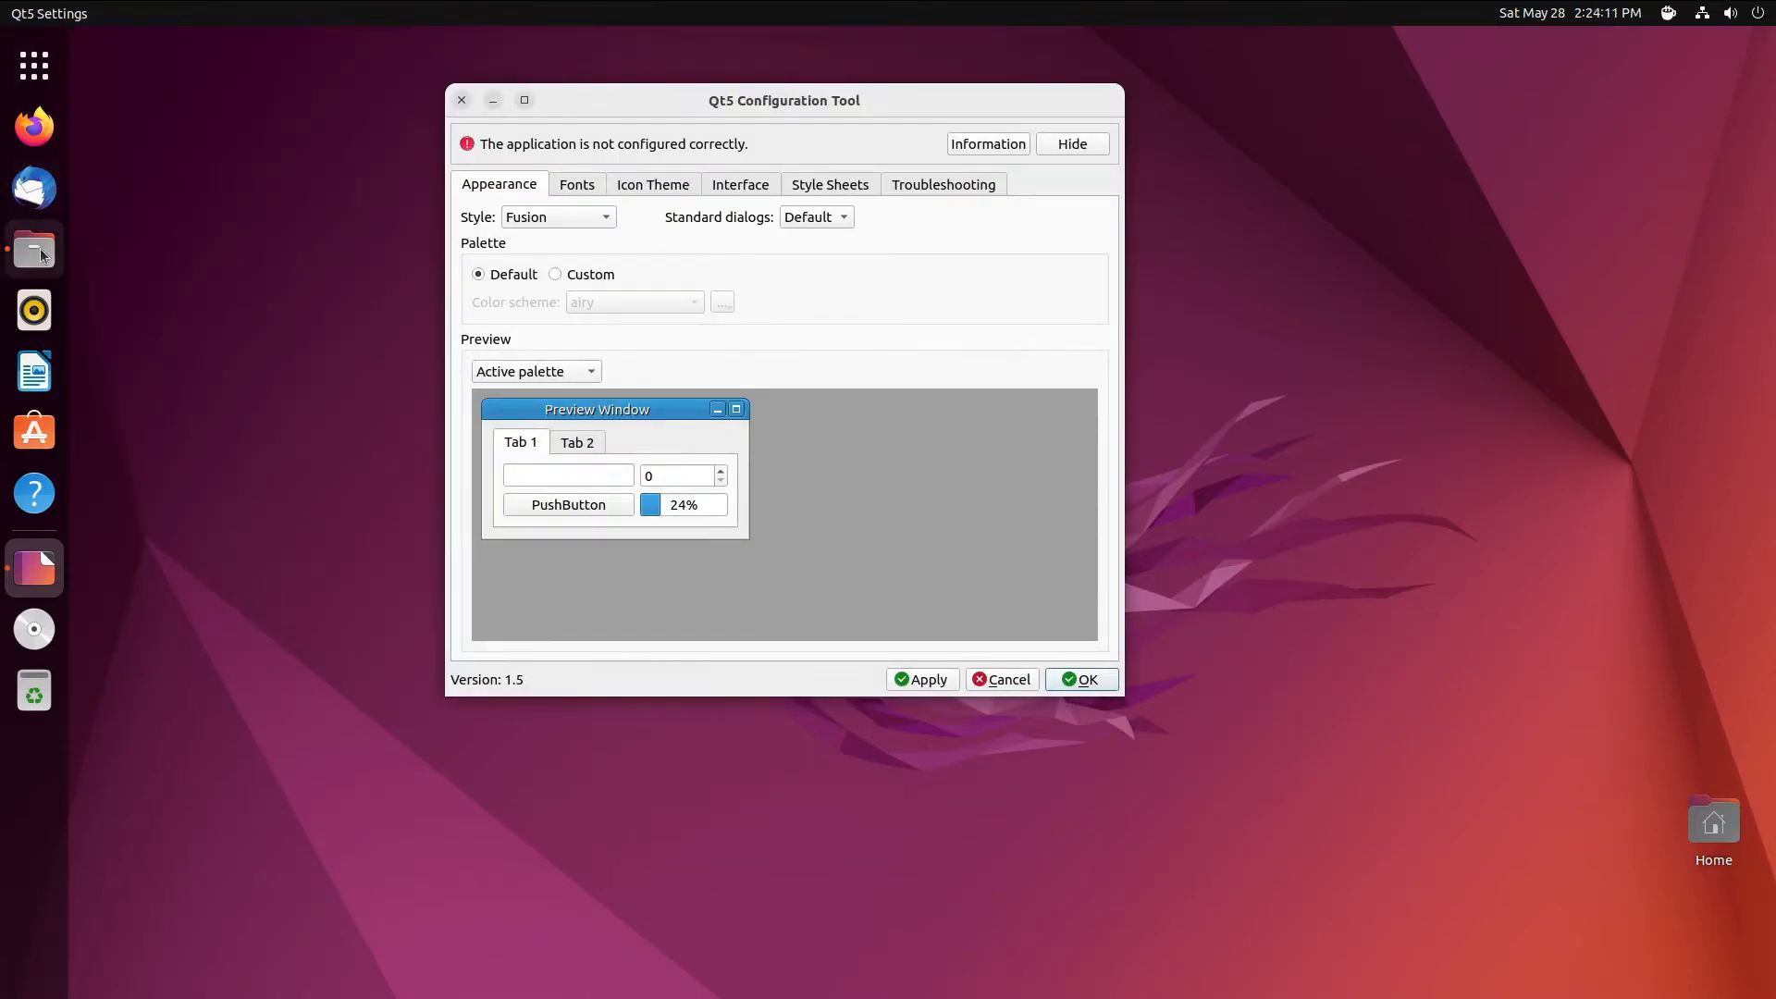
- Append export QT_QPA_PLATFORMTHEME=qt5ct to the end of .profile and save it
{"action": "left_click", "coordinate": [35, 249]}
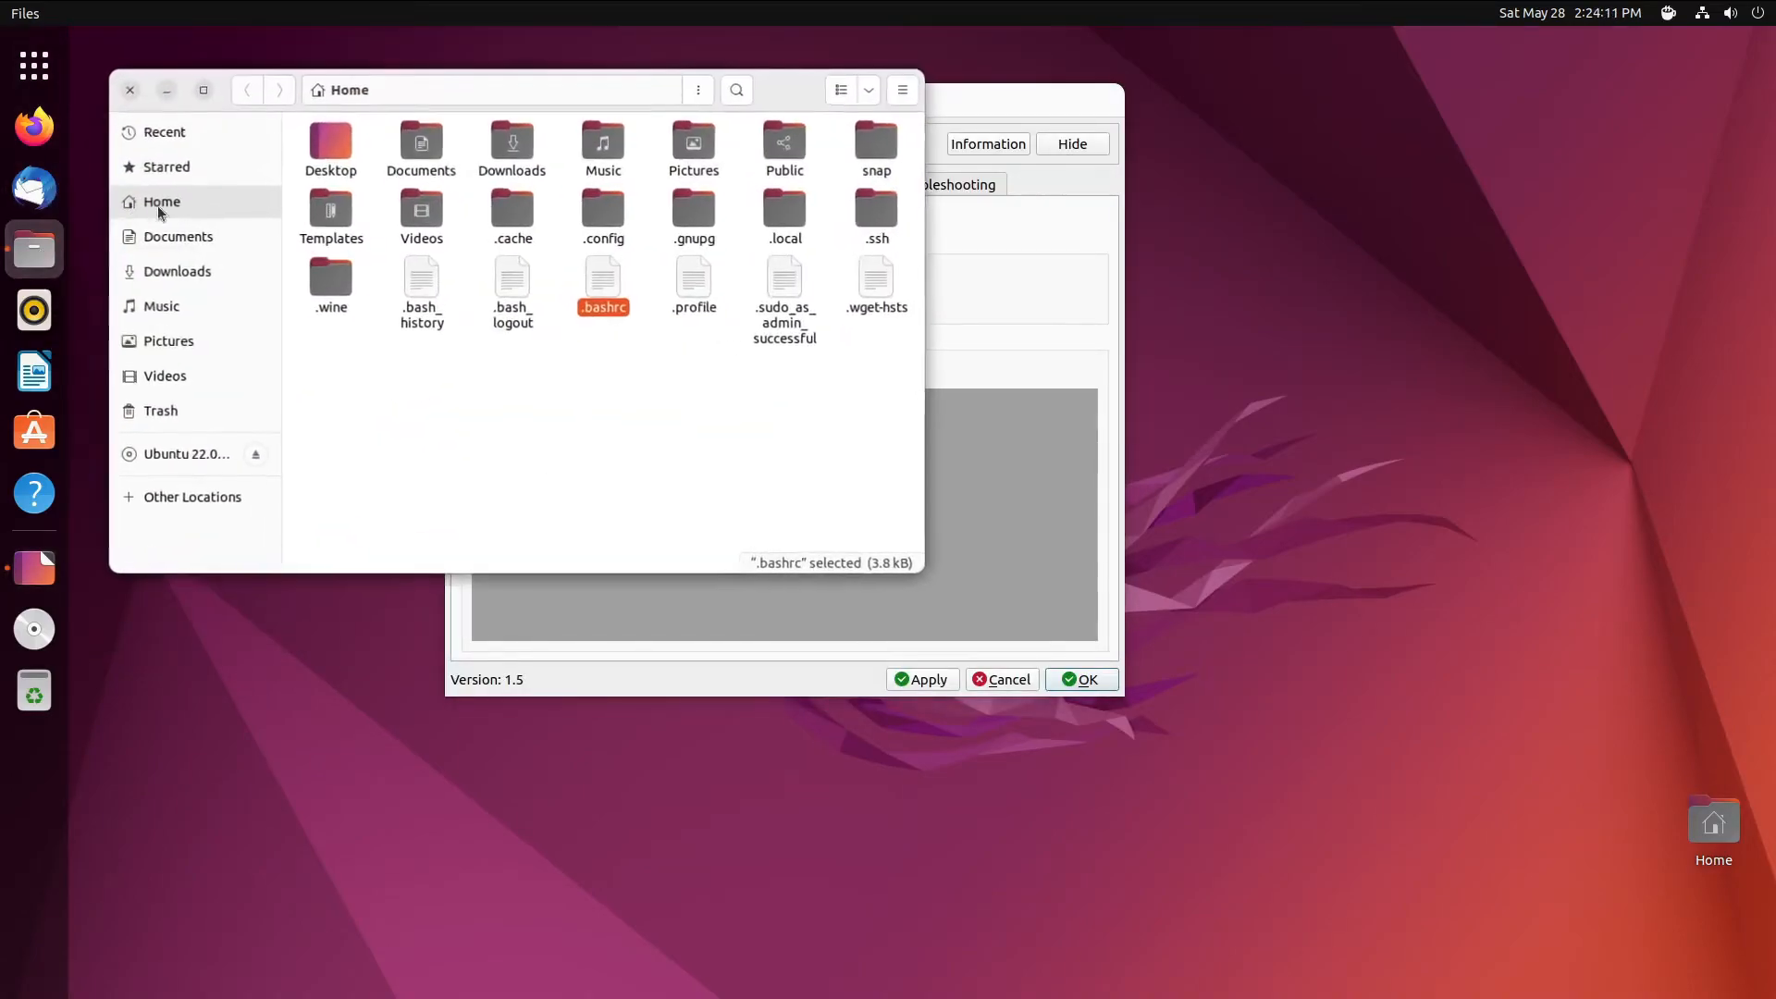
{"action": "right_click", "coordinate": [704, 301]}
{"action": "left_click", "coordinate": [750, 306]}
{"action": "left_click", "coordinate": [401, 548]}
{"action": "key", "text": "Return"}
{"action": "key", "text": "Return"}
{"action": "type", "text": "export QT_QPA_PLATFORMTHEME=qt5ct"}
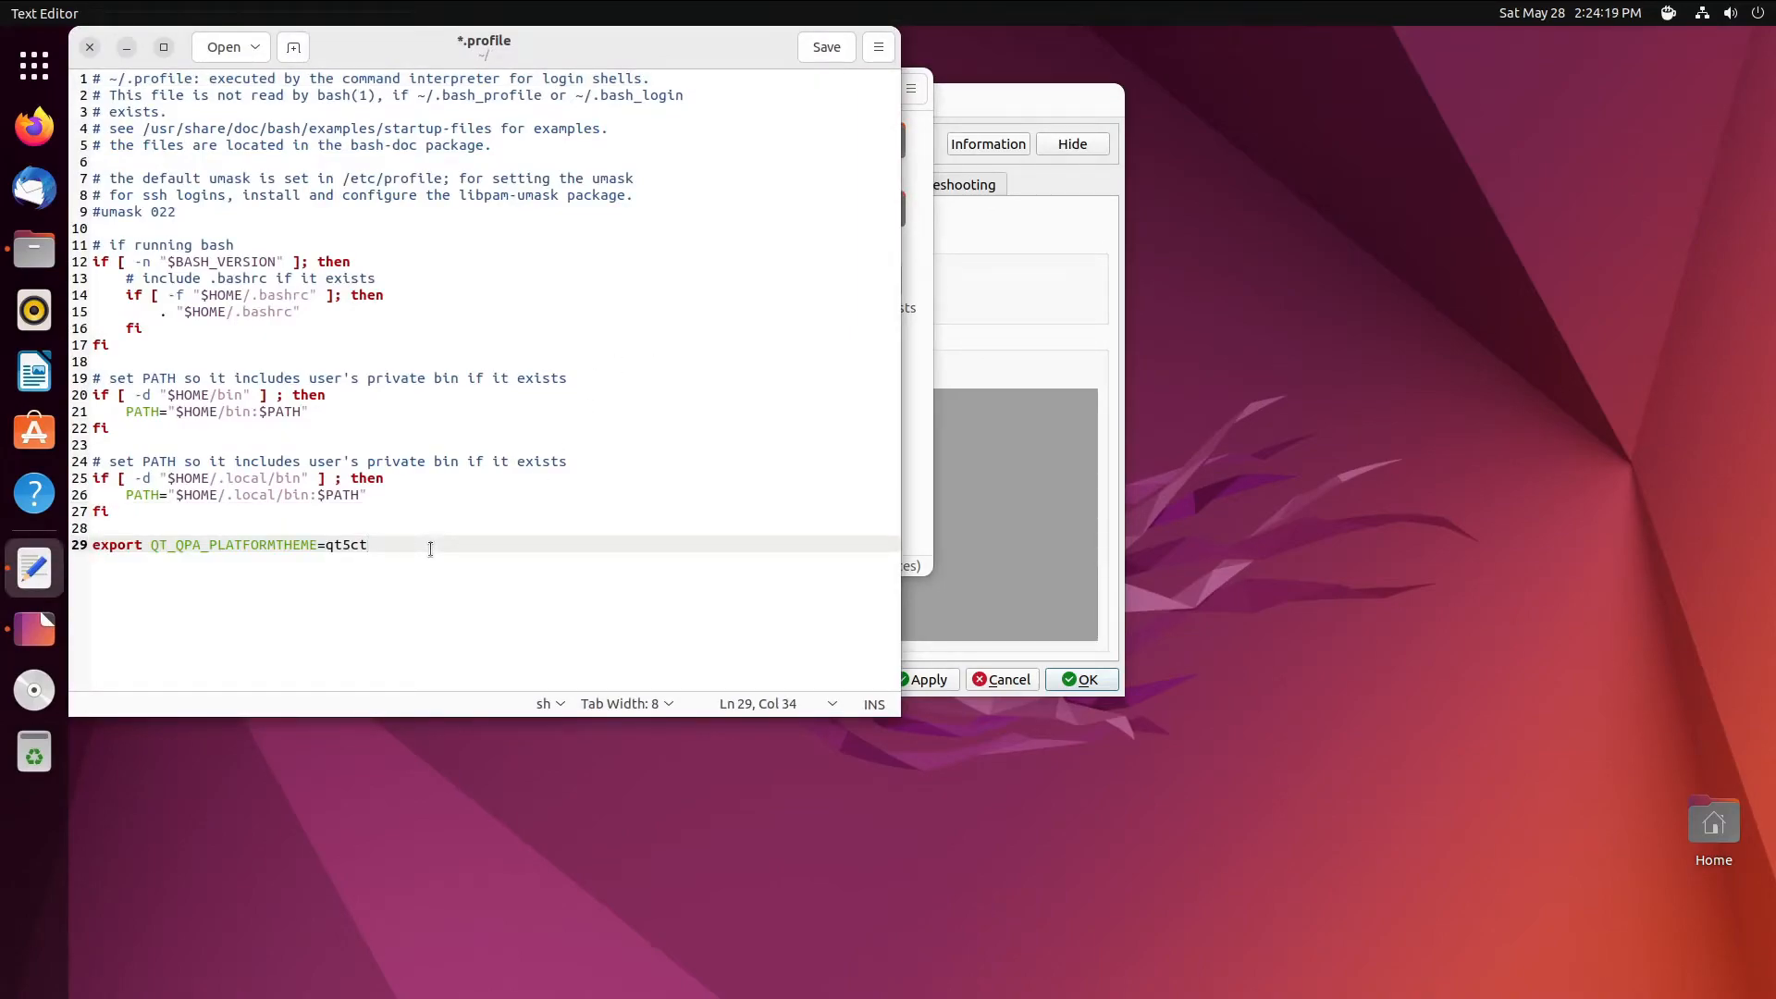
{"action": "key", "text": "ctrl+s"}
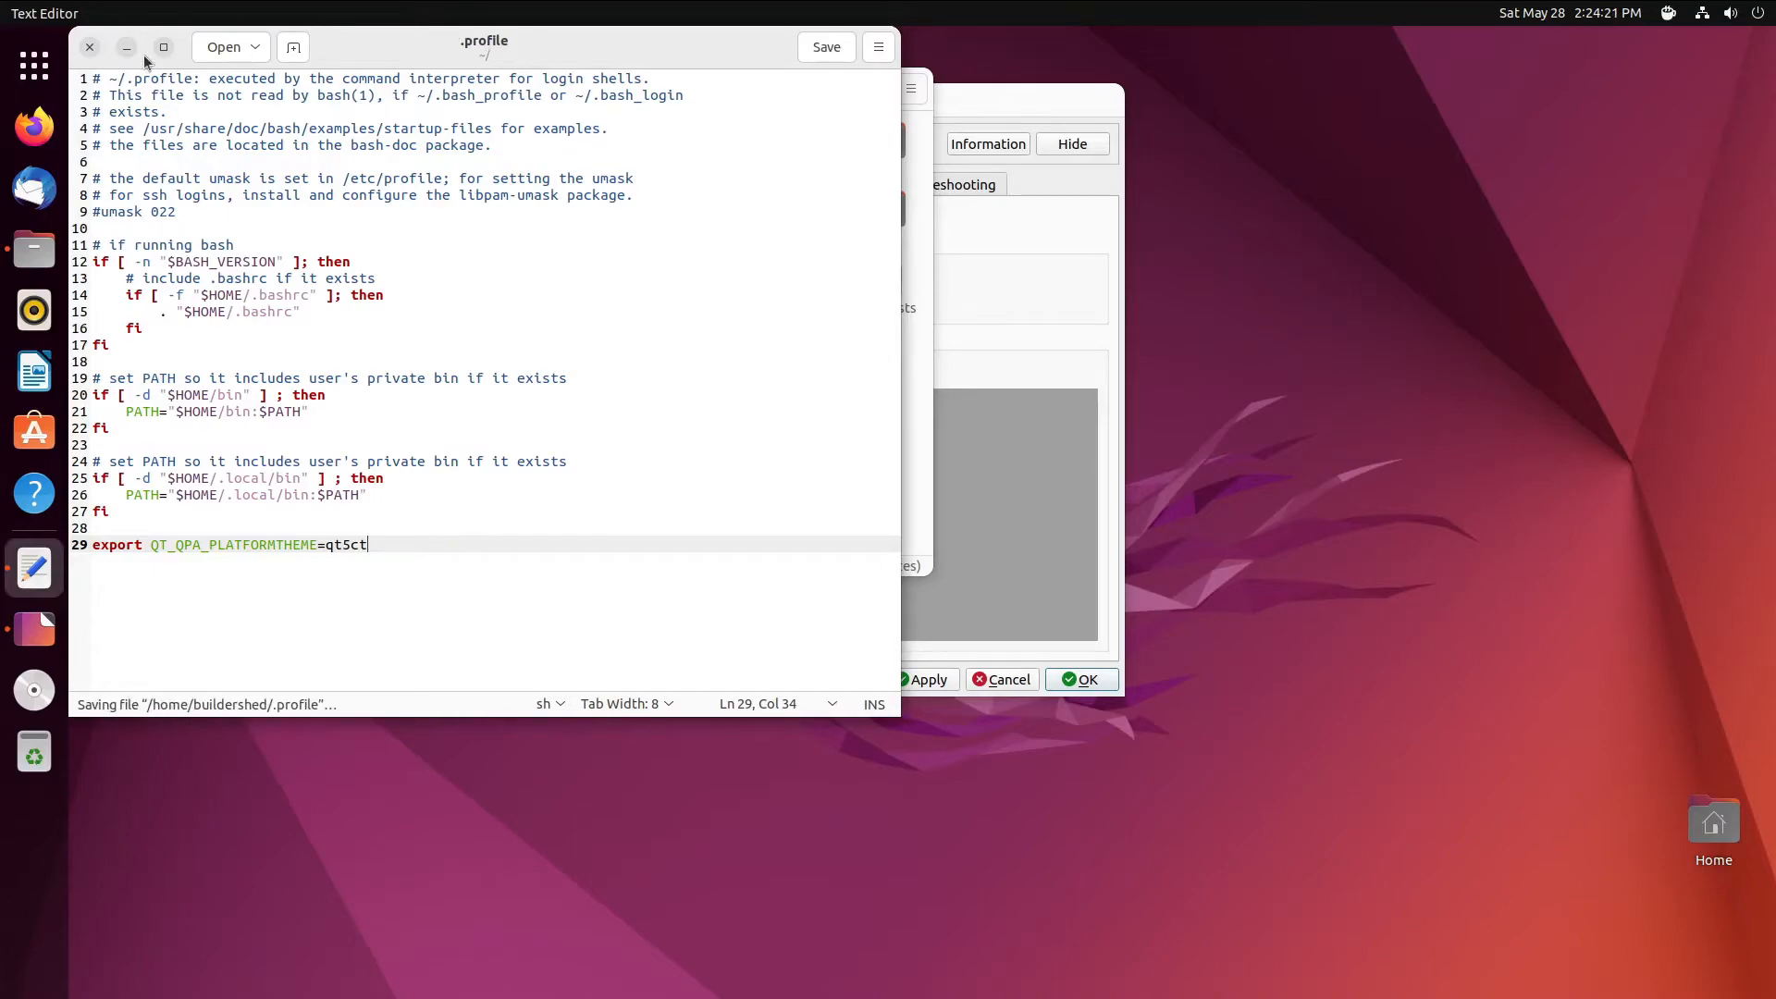
- Close the .profile editor, the Files window, and the Qt5 Configuration Tool
{"action": "left_click", "coordinate": [89, 47]}
{"action": "left_click_drag", "start_coordinate": [788, 92], "coordinate": [1206, 213]}
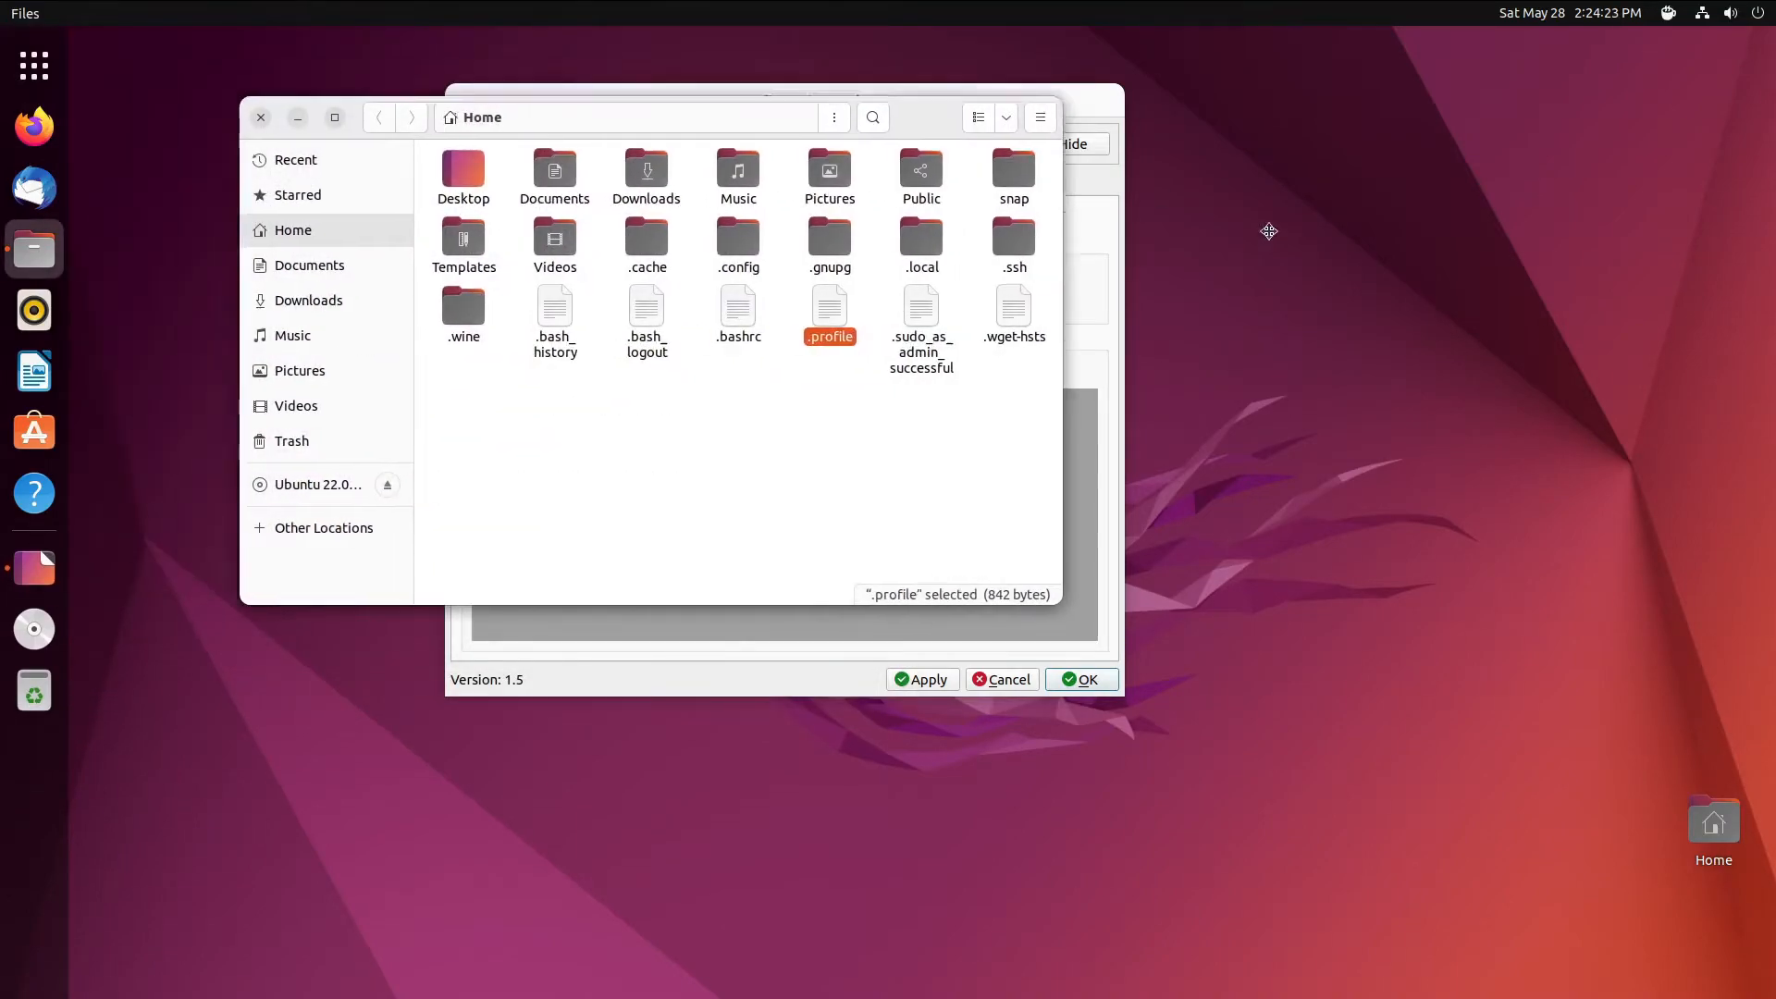
{"action": "left_click", "coordinate": [678, 261]}
{"action": "left_click", "coordinate": [464, 104]}
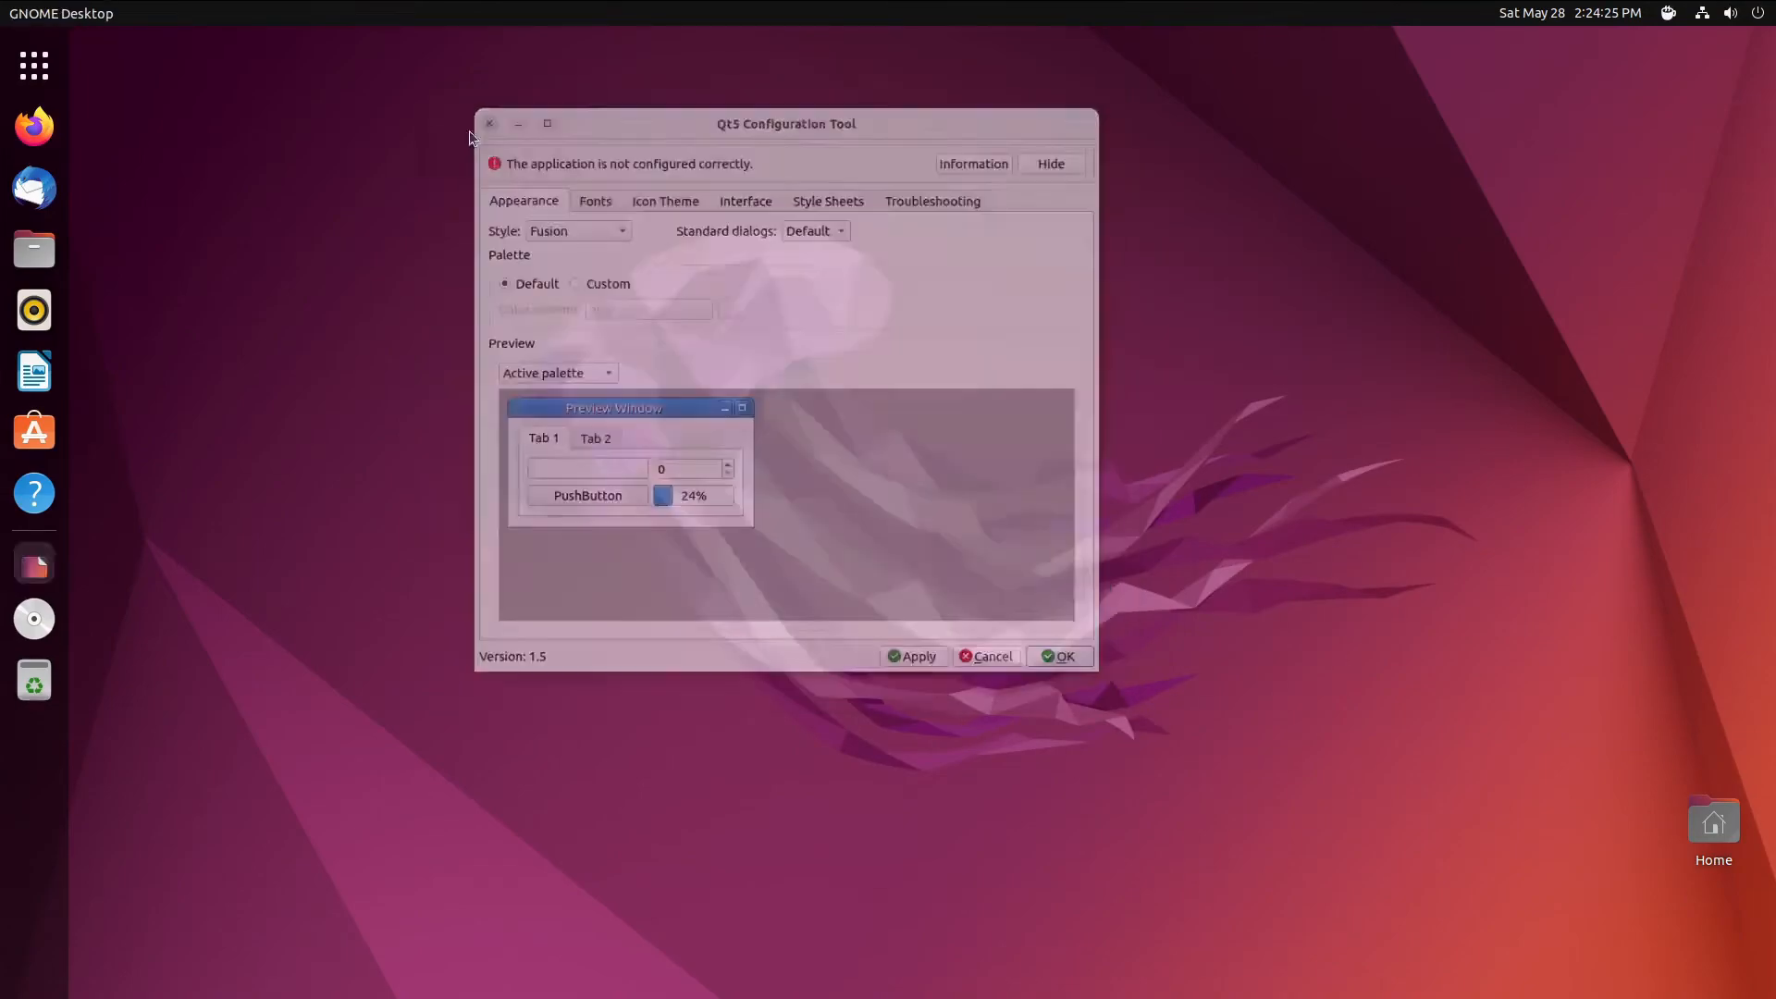
- Launch Kvantum Manager, pick KvYaru under Change/Delete Theme, use it, and quit
{"action": "left_click", "coordinate": [35, 65]}
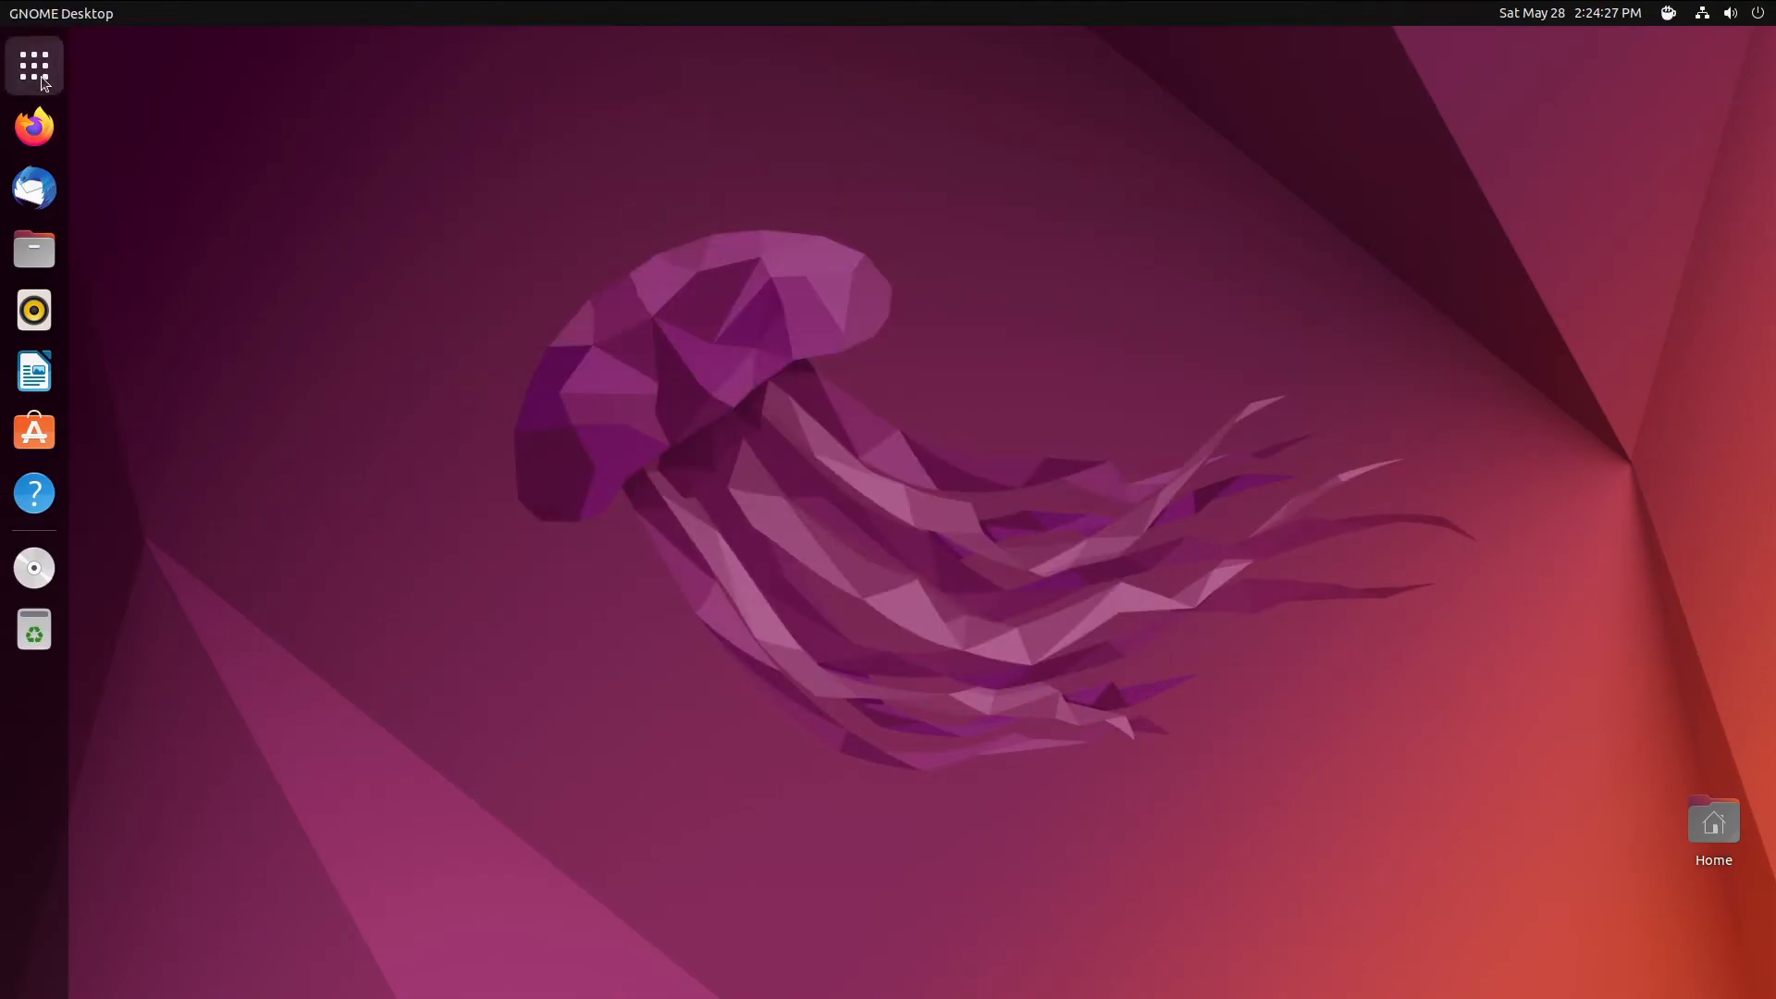
{"action": "type", "text": "kvantum"}
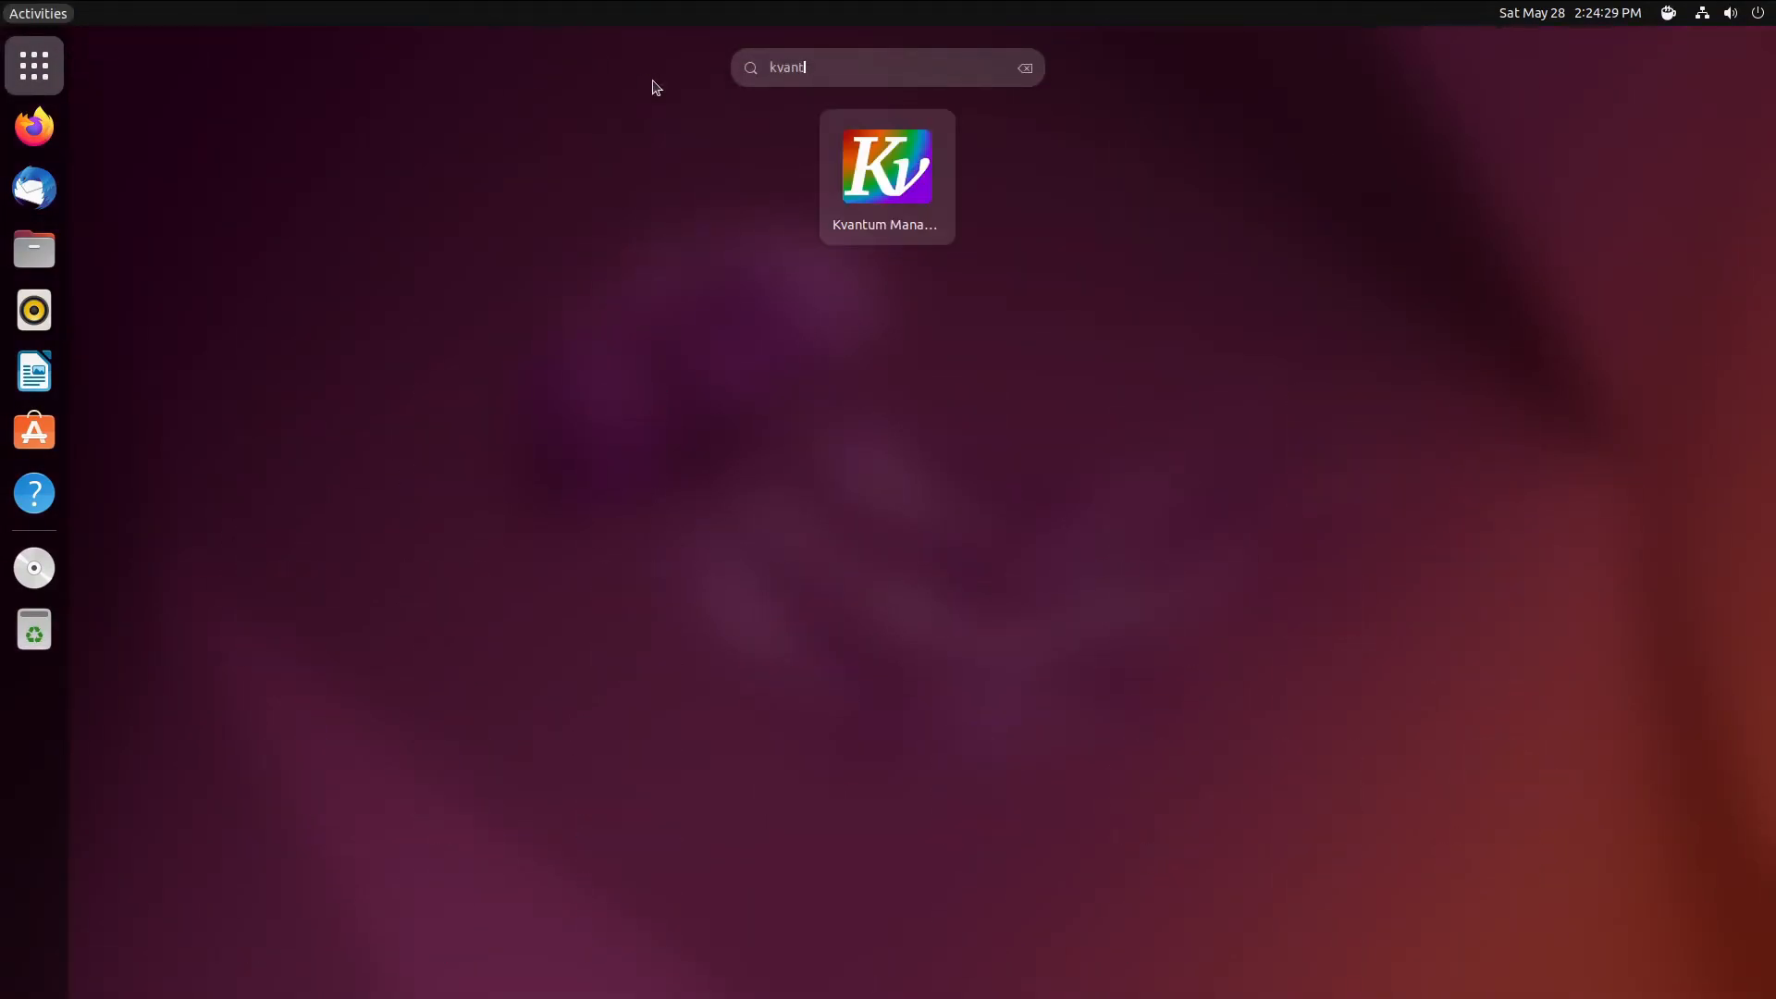
{"action": "key", "text": "Return"}
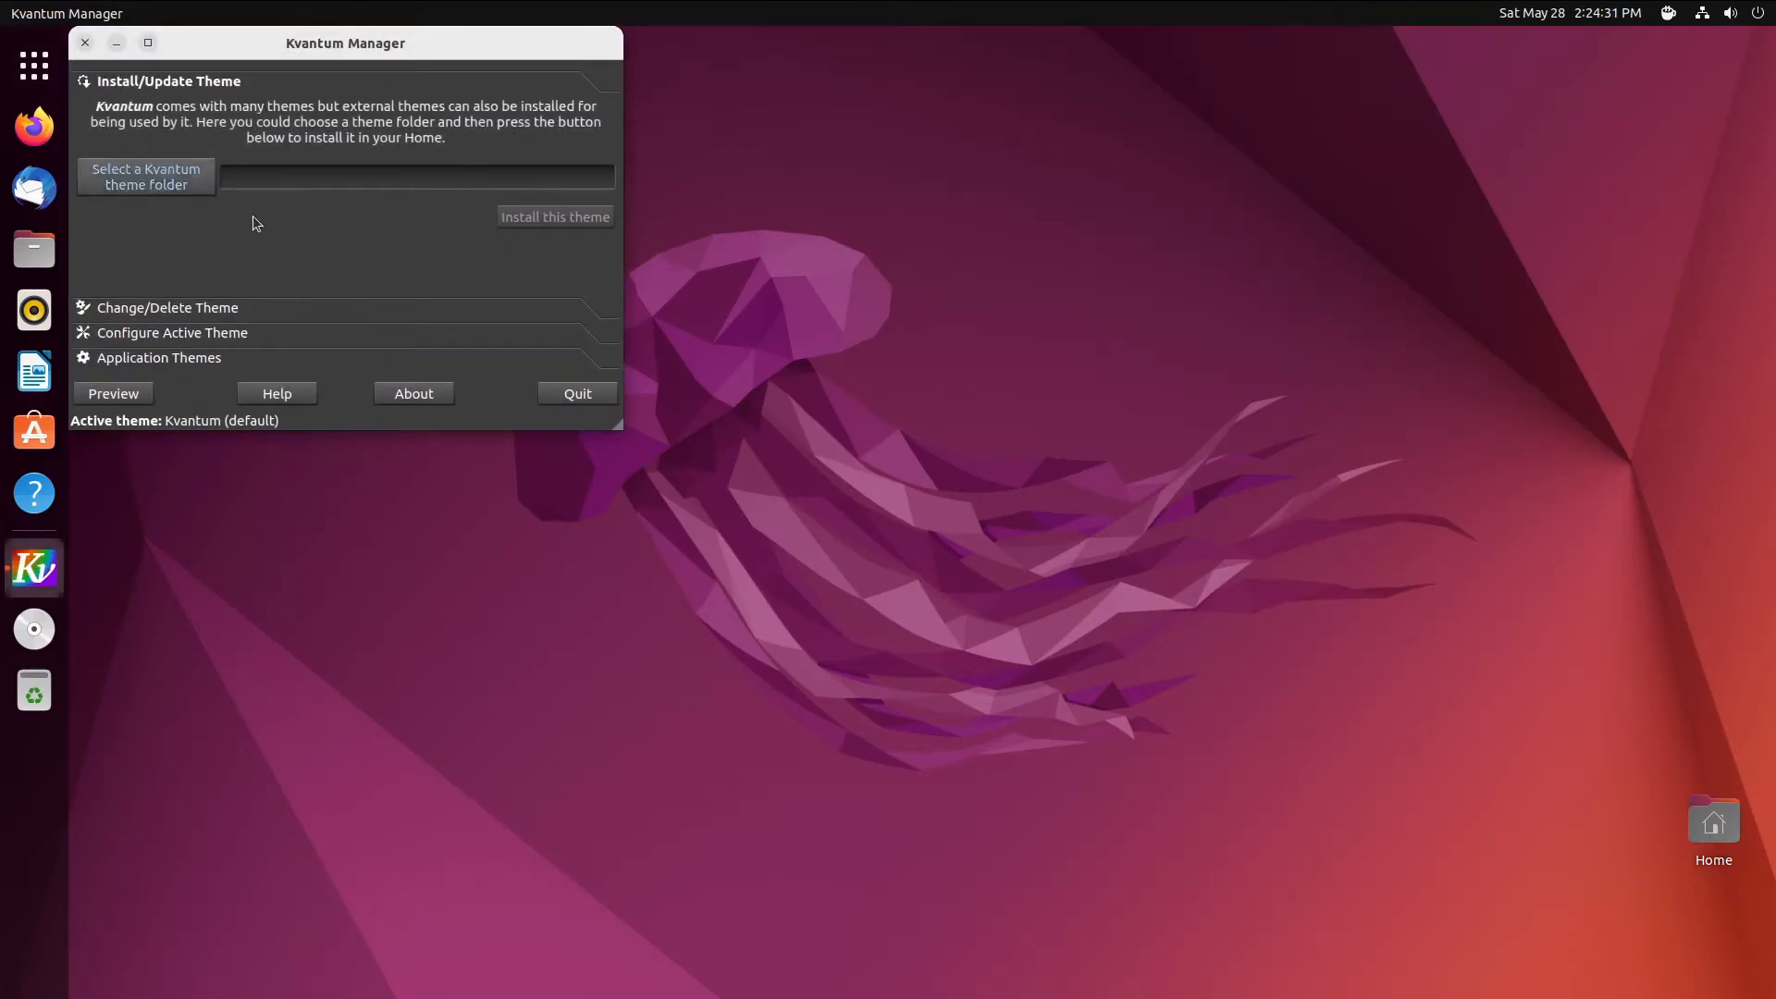
{"action": "left_click", "coordinate": [153, 308]}
{"action": "left_click", "coordinate": [604, 136]}
{"action": "scroll", "coordinate": [454, 286], "scroll_direction": "down", "scroll_amount": 6}
{"action": "left_click", "coordinate": [404, 312]}
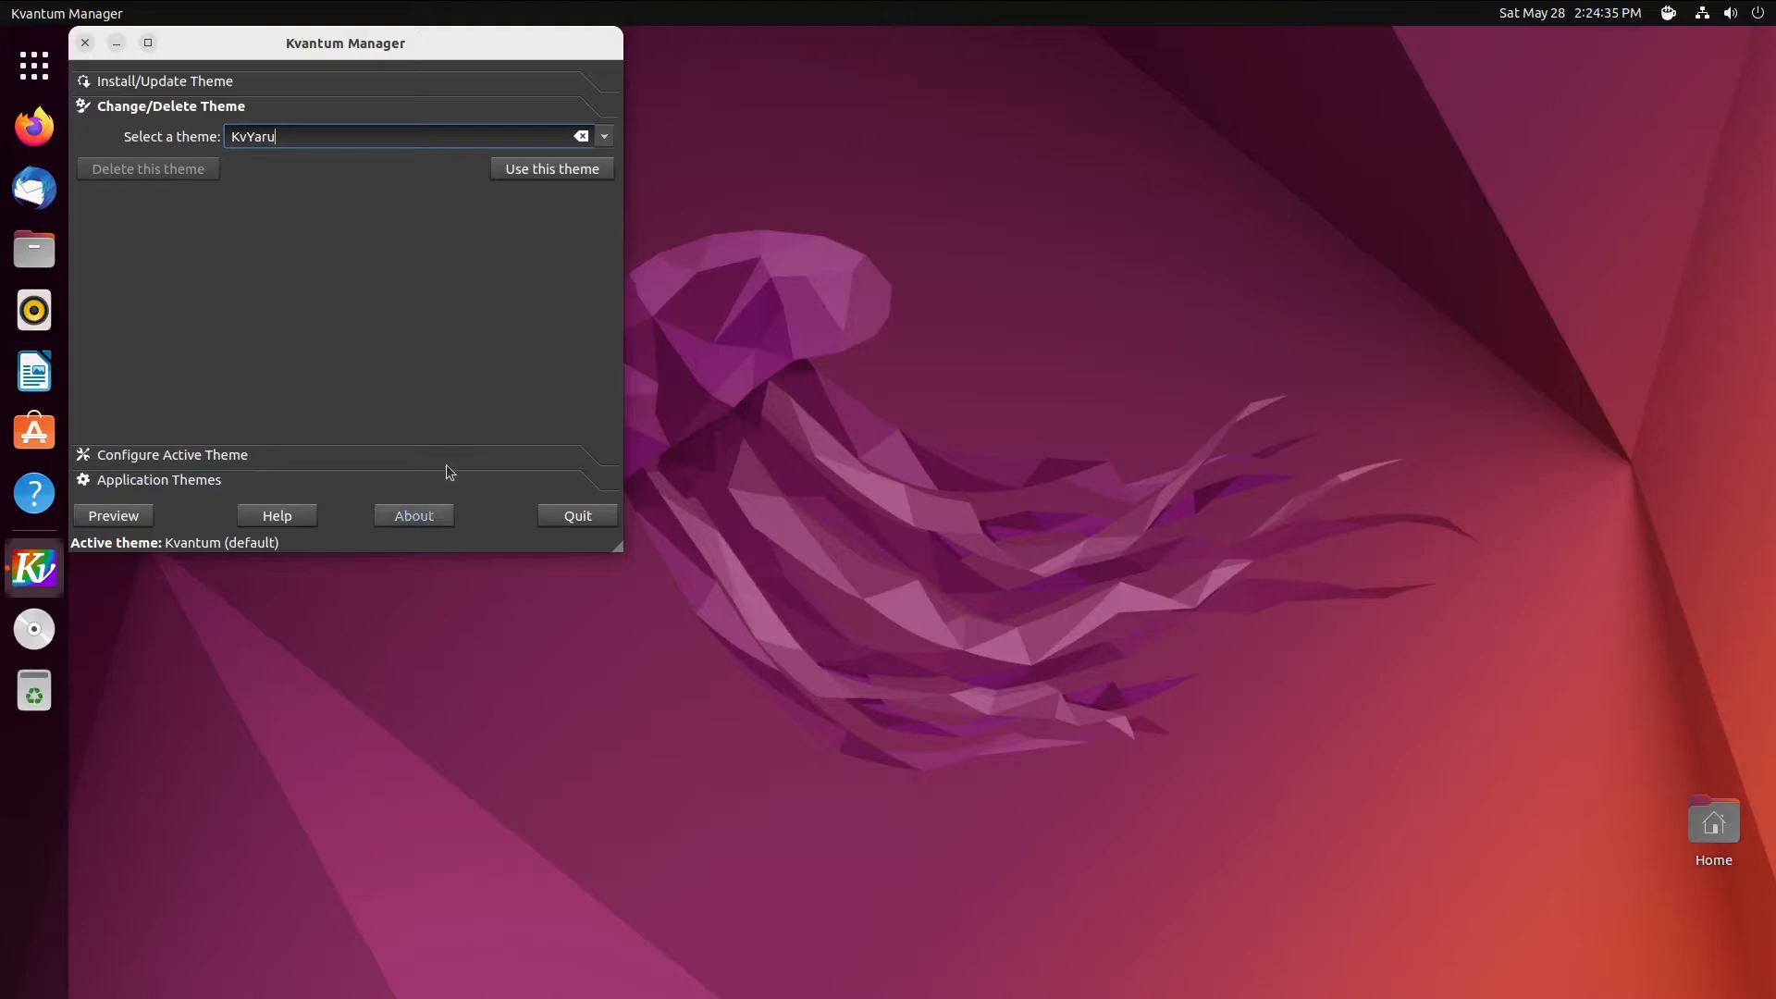
{"action": "left_click", "coordinate": [544, 175]}
{"action": "left_click_drag", "start_coordinate": [438, 38], "coordinate": [867, 108]}
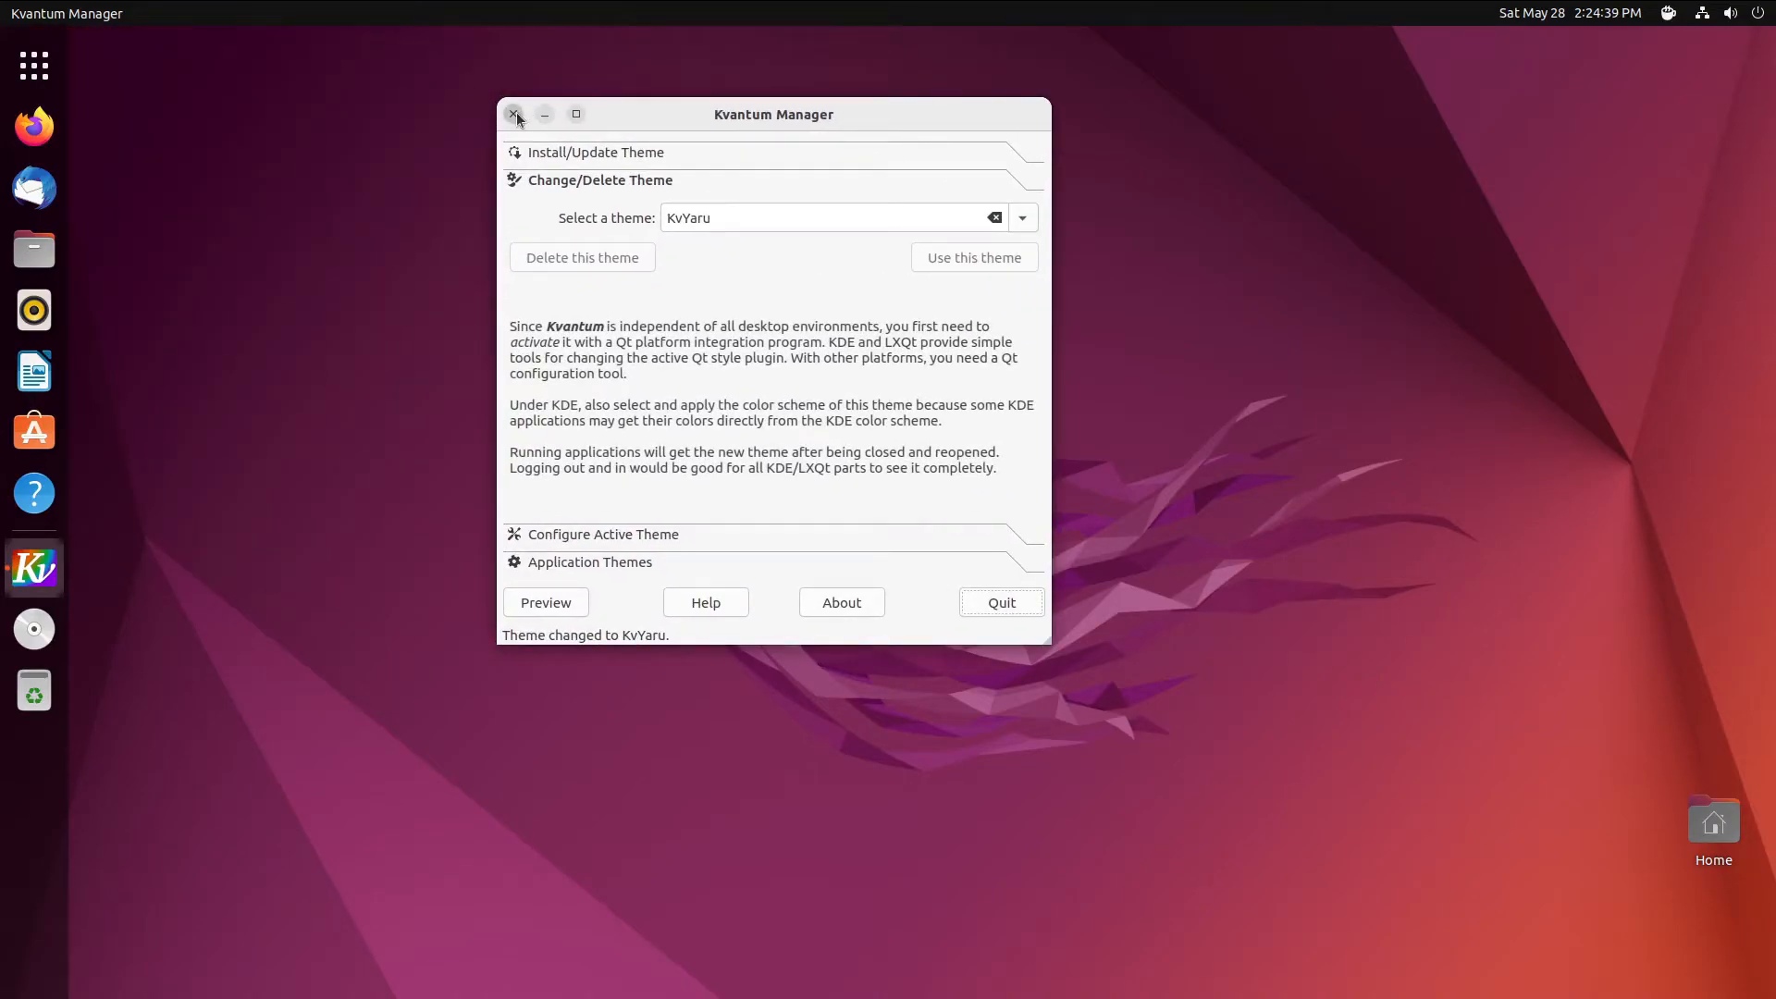
{"action": "left_click", "coordinate": [984, 605]}
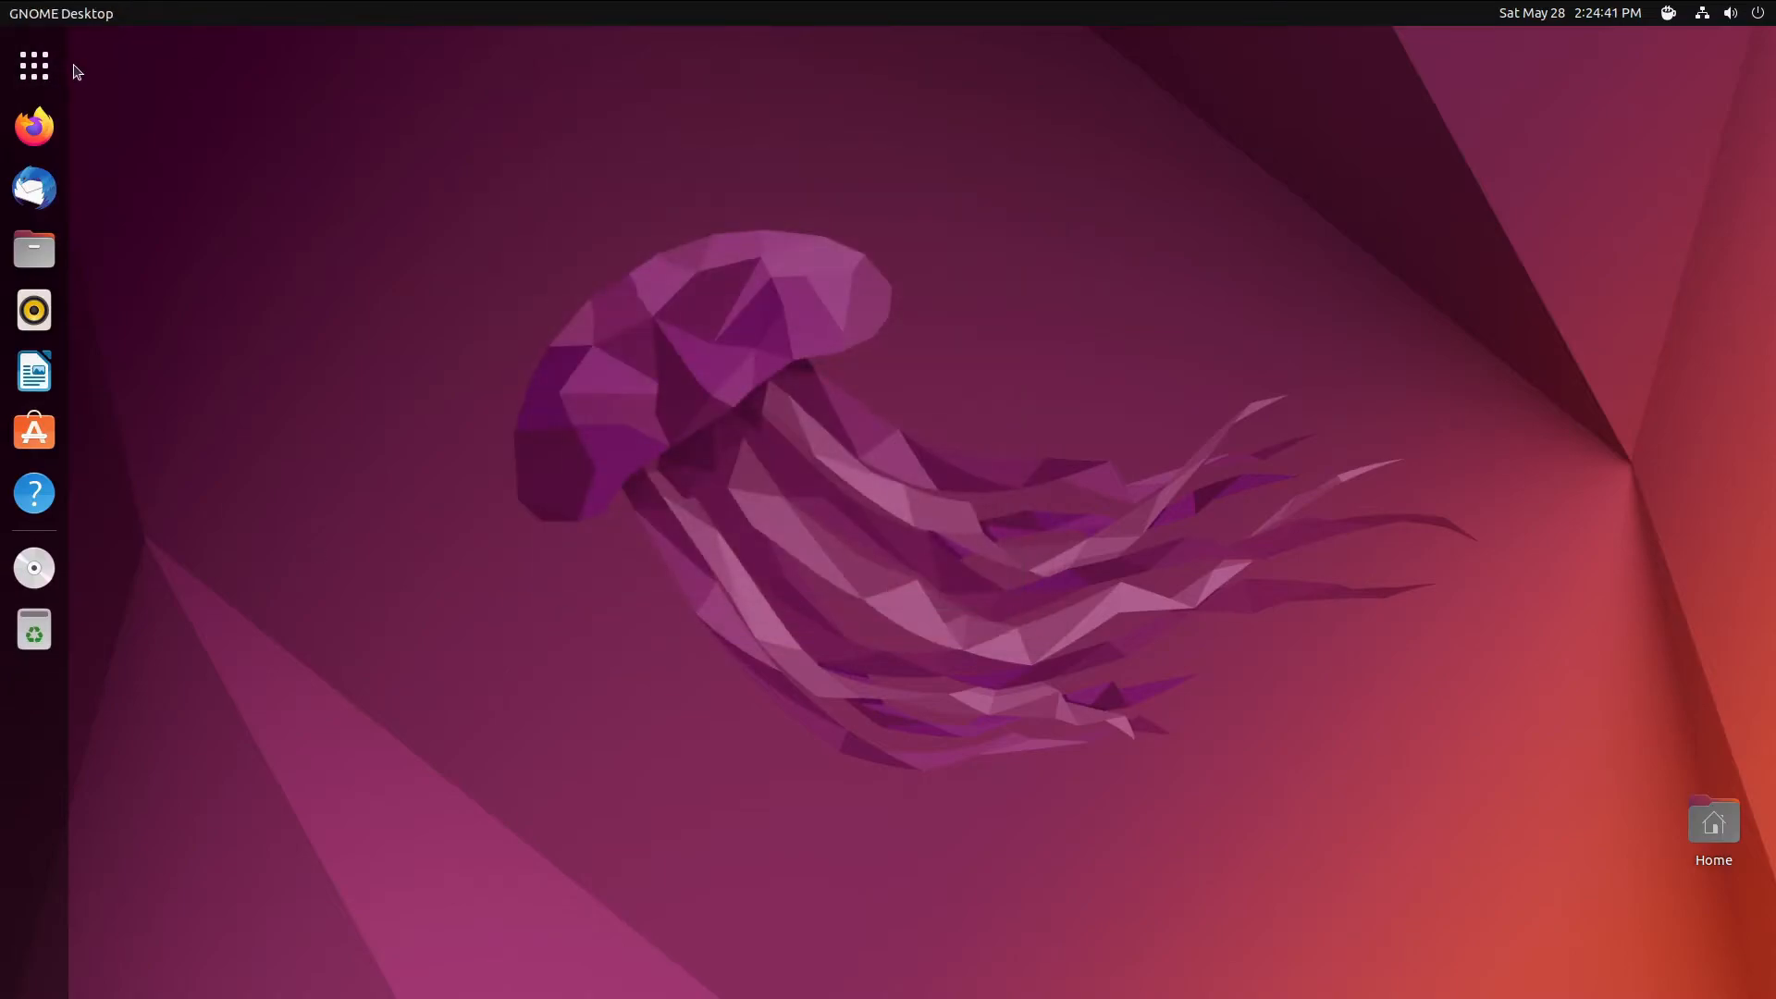
- Launch Qt5 Settings and set the Qt widget style to kvantum
{"action": "left_click", "coordinate": [35, 65]}
{"action": "scroll", "coordinate": [1070, 468], "scroll_direction": "down", "scroll_amount": 1}
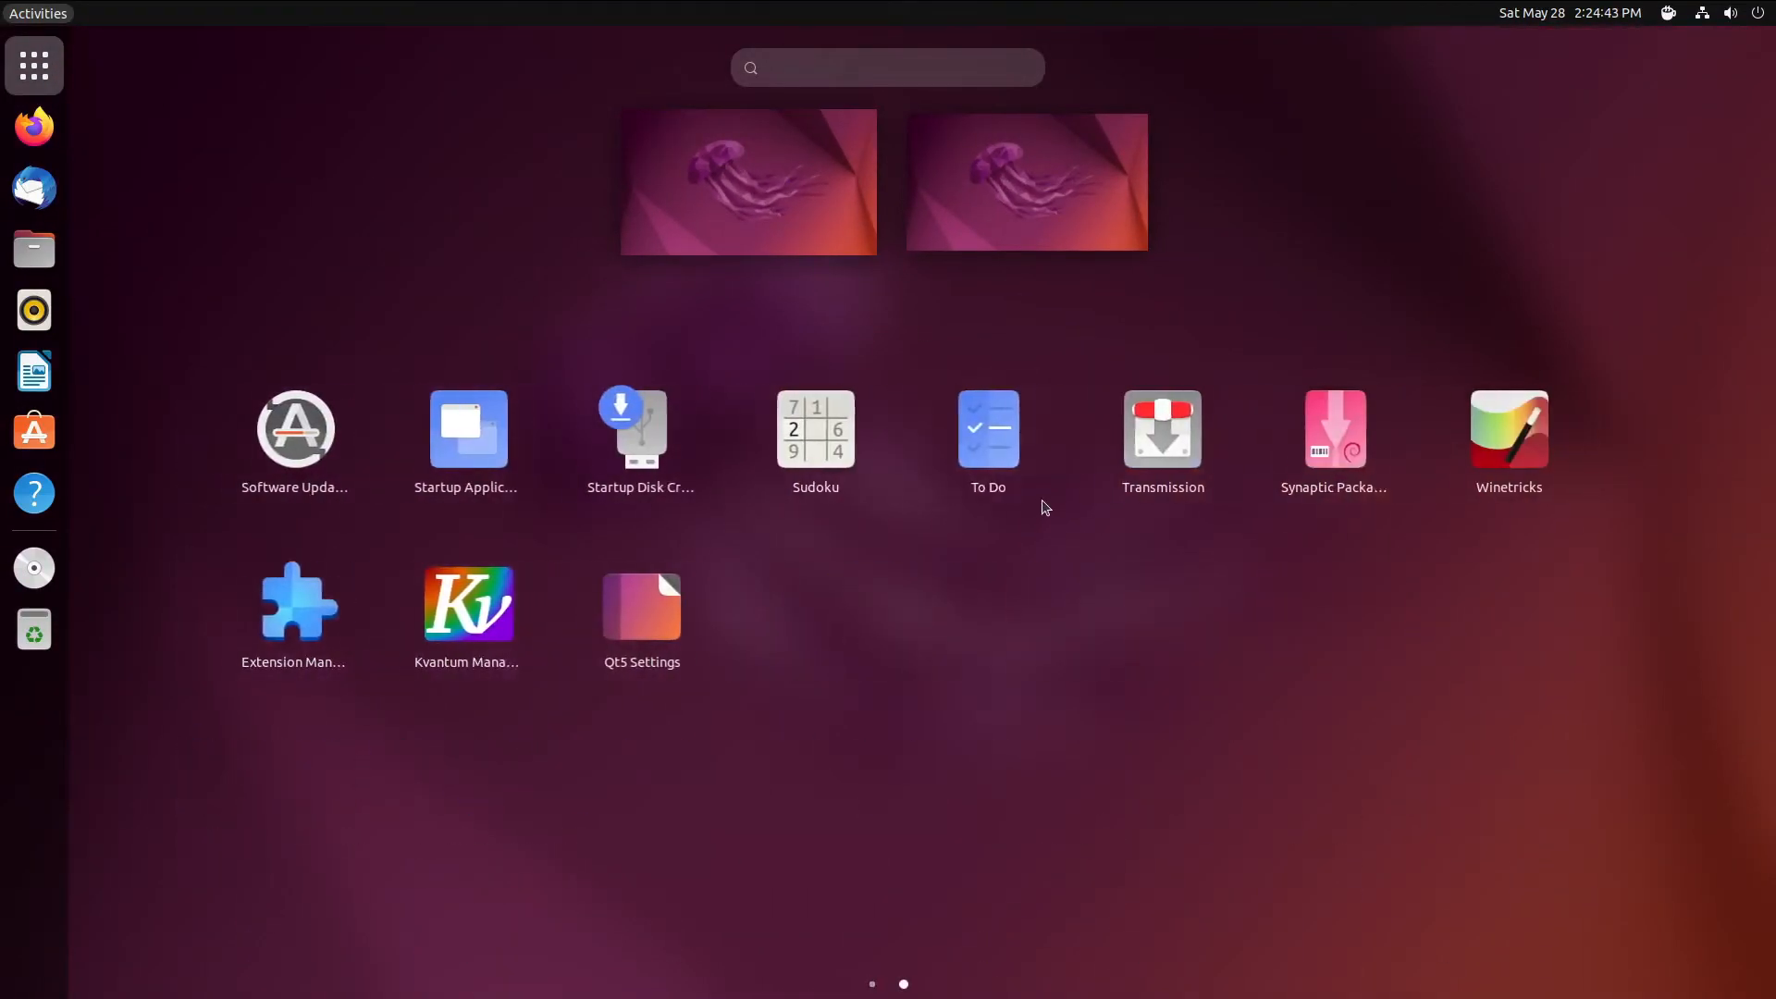
{"action": "left_click", "coordinate": [657, 608]}
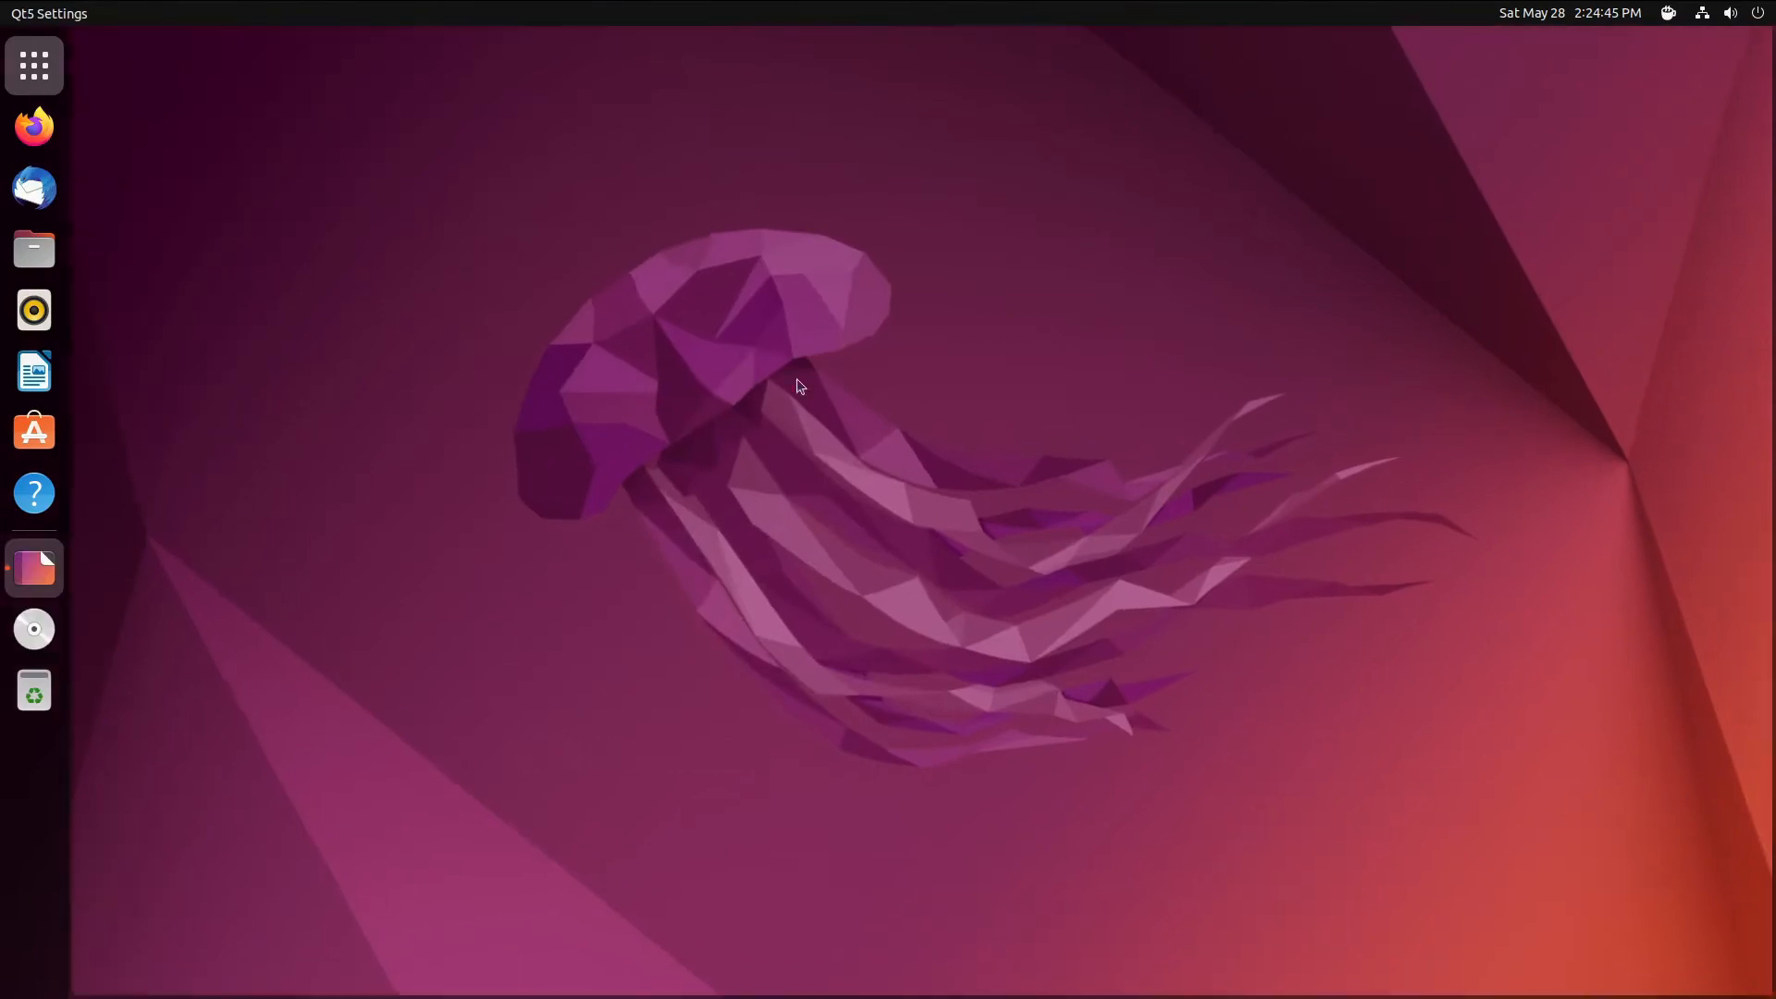
{"action": "left_click", "coordinate": [569, 215]}
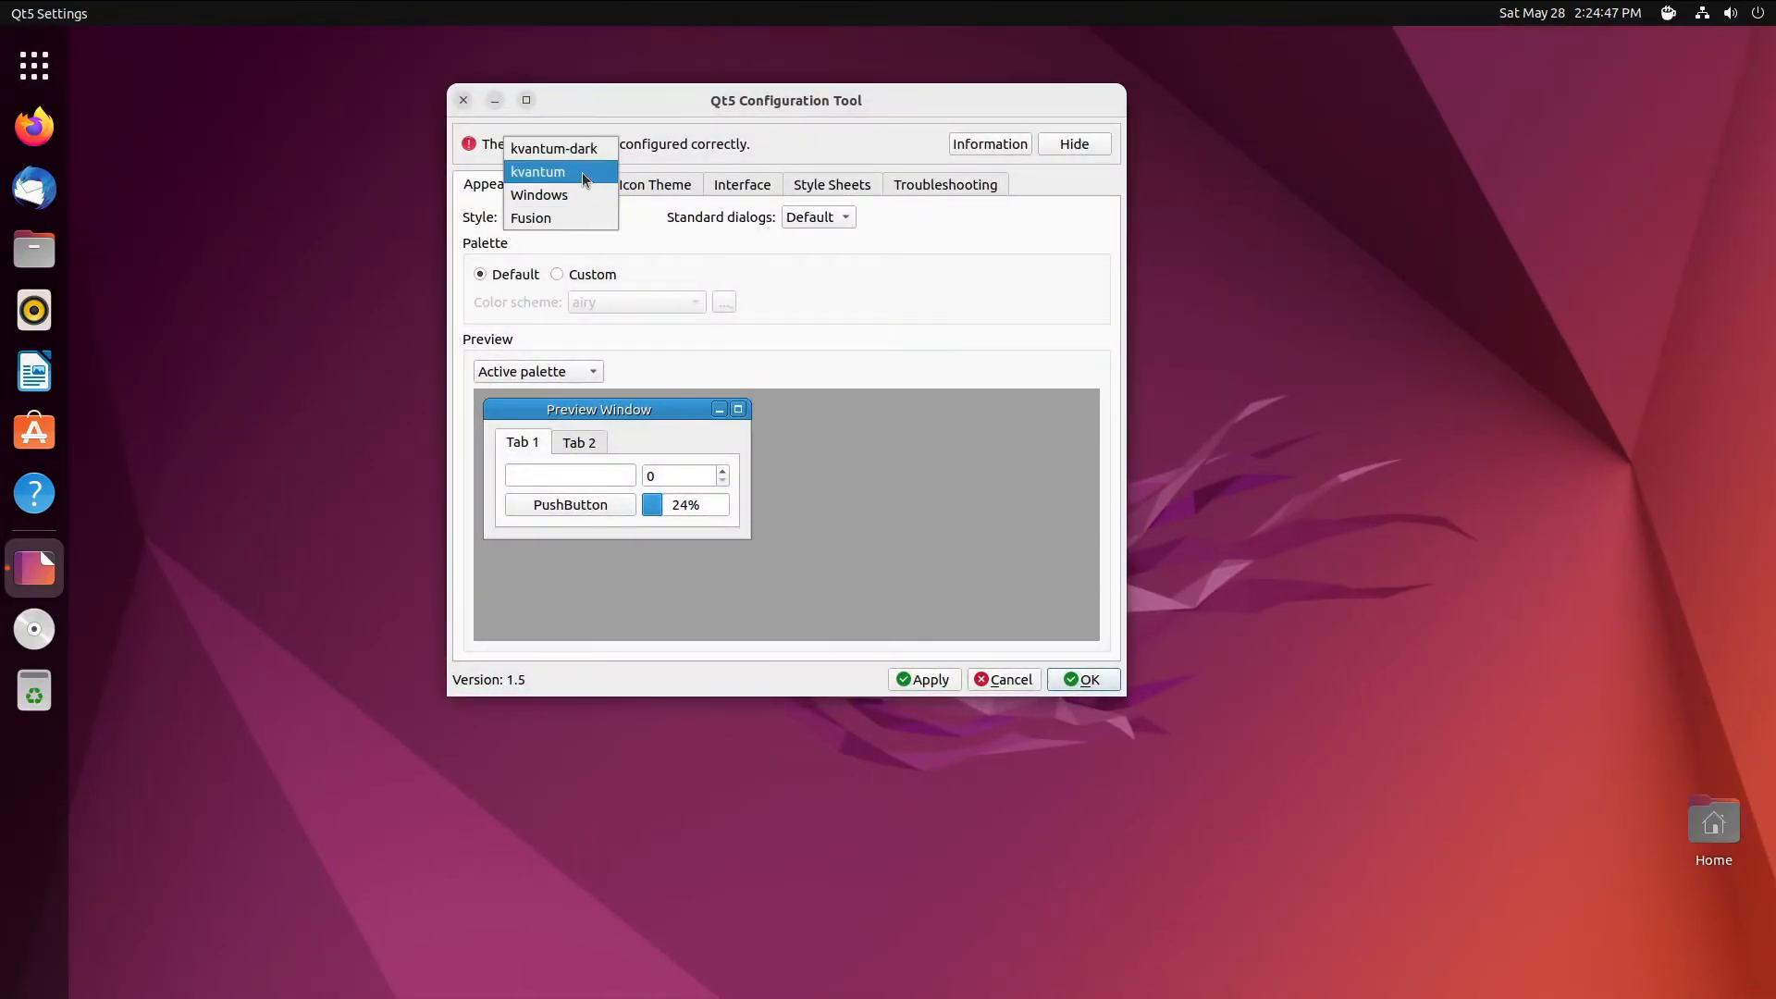
{"action": "left_click", "coordinate": [581, 170]}
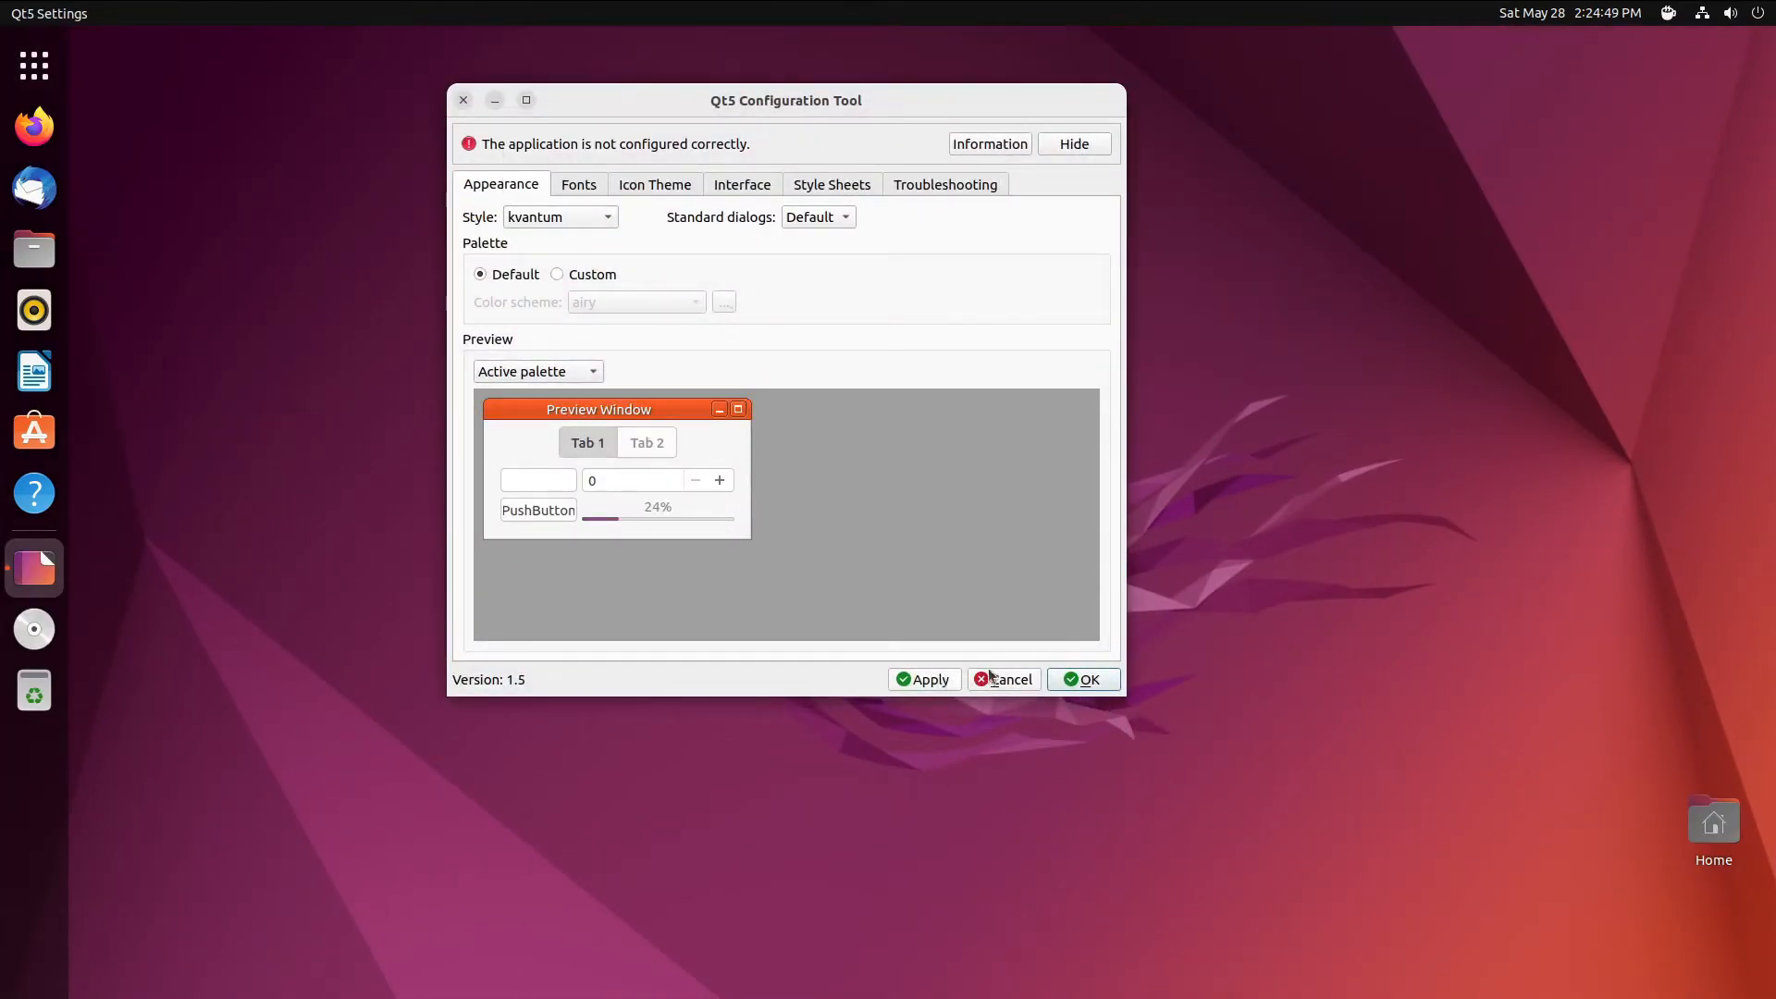
- Select the Yaru icon theme, review the Interface and Troubleshooting tabs, and save with OK
{"action": "left_click", "coordinate": [590, 196]}
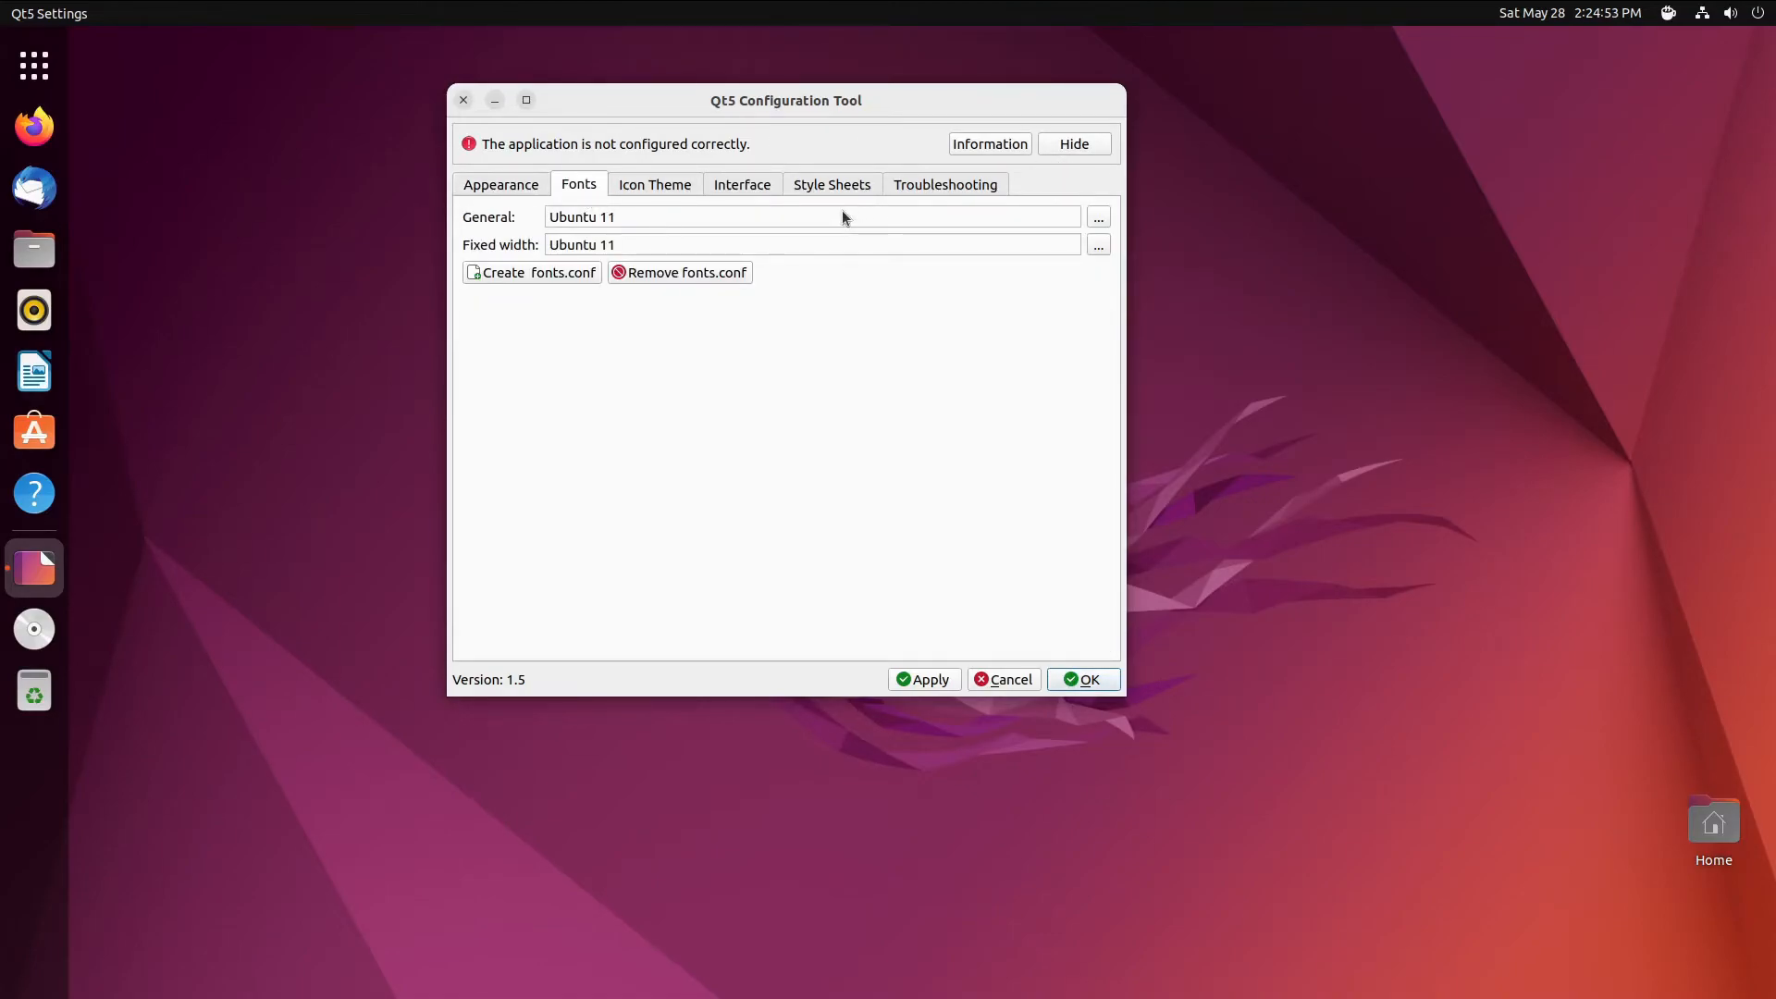
{"action": "left_click", "coordinate": [651, 189]}
{"action": "scroll", "coordinate": [787, 360], "scroll_direction": "down", "scroll_amount": 3}
{"action": "scroll", "coordinate": [705, 357], "scroll_direction": "up", "scroll_amount": 2}
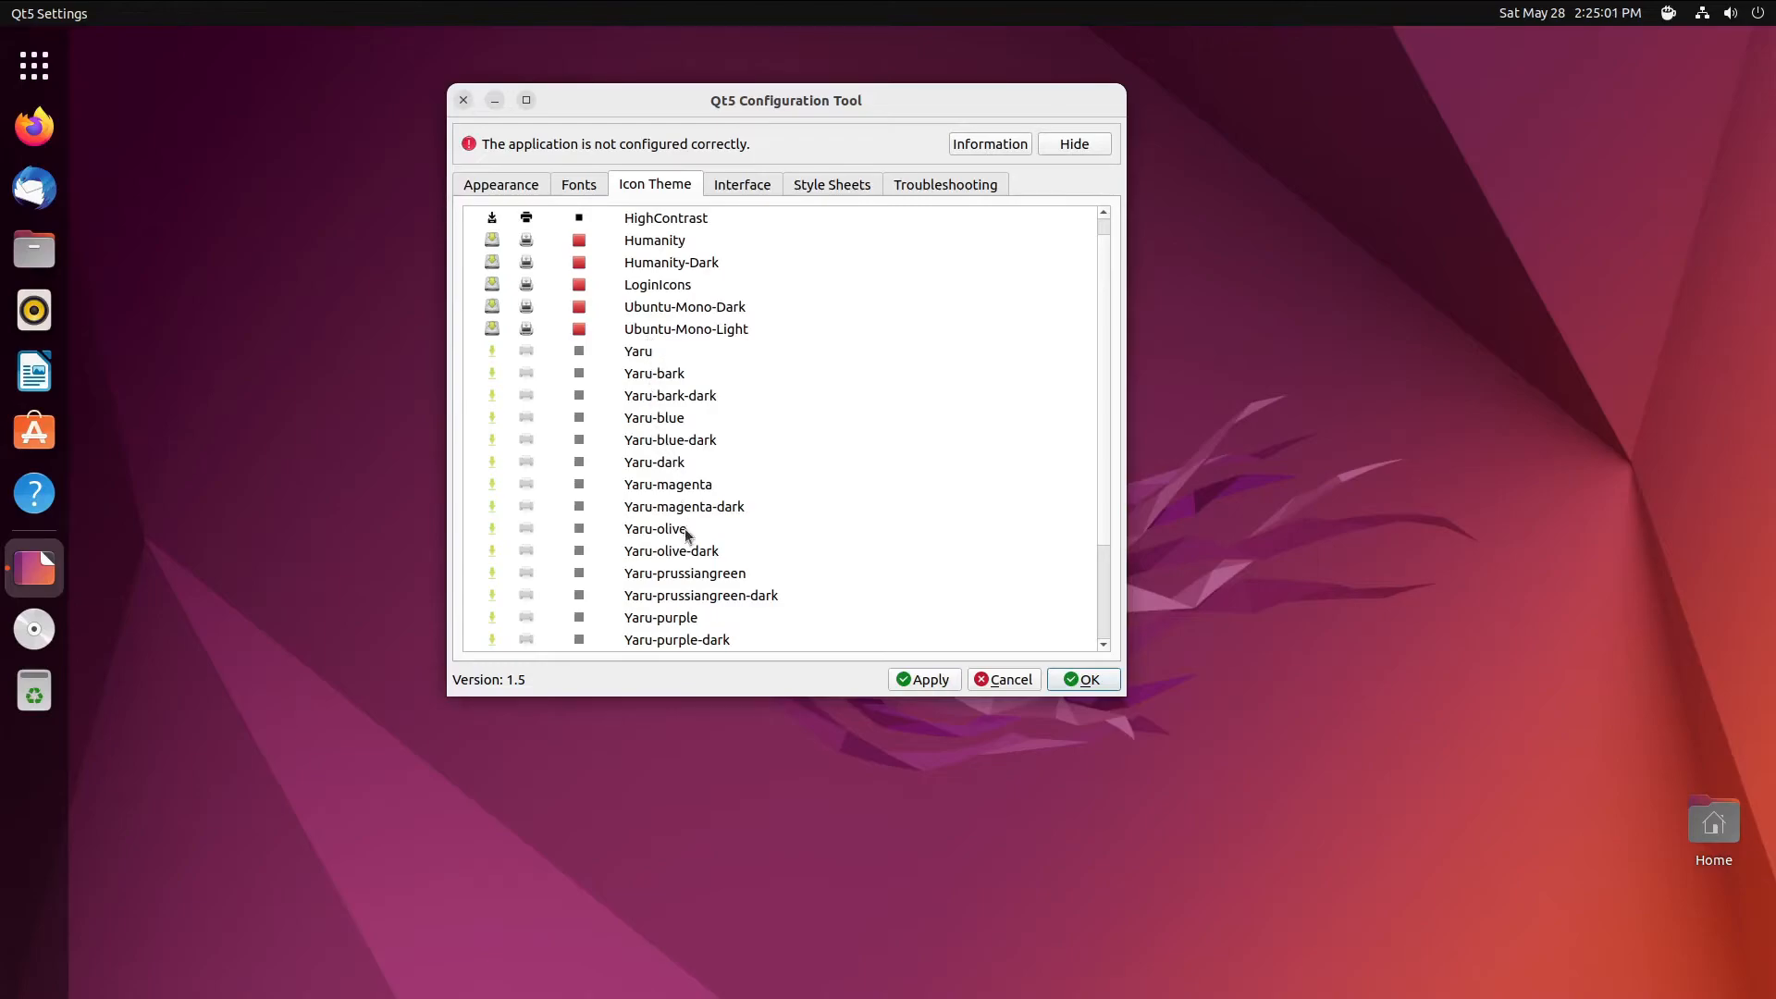
{"action": "left_click", "coordinate": [664, 357]}
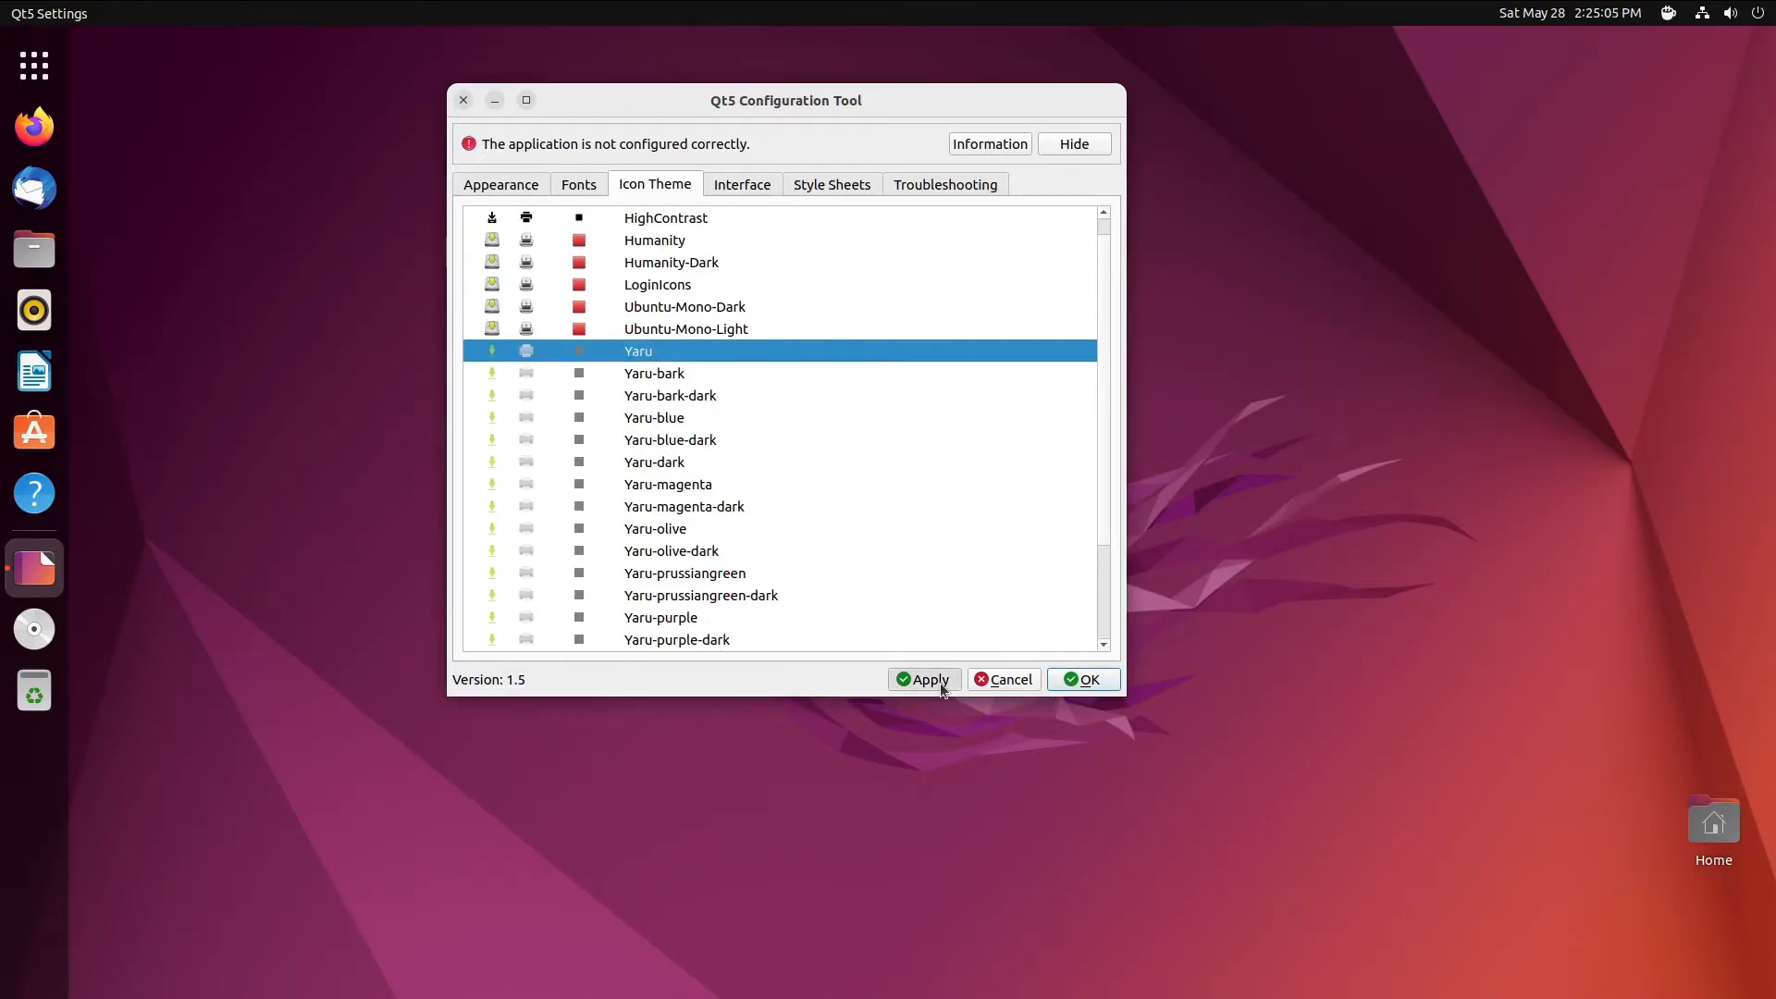
{"action": "left_click", "coordinate": [751, 184]}
{"action": "left_click", "coordinate": [923, 189]}
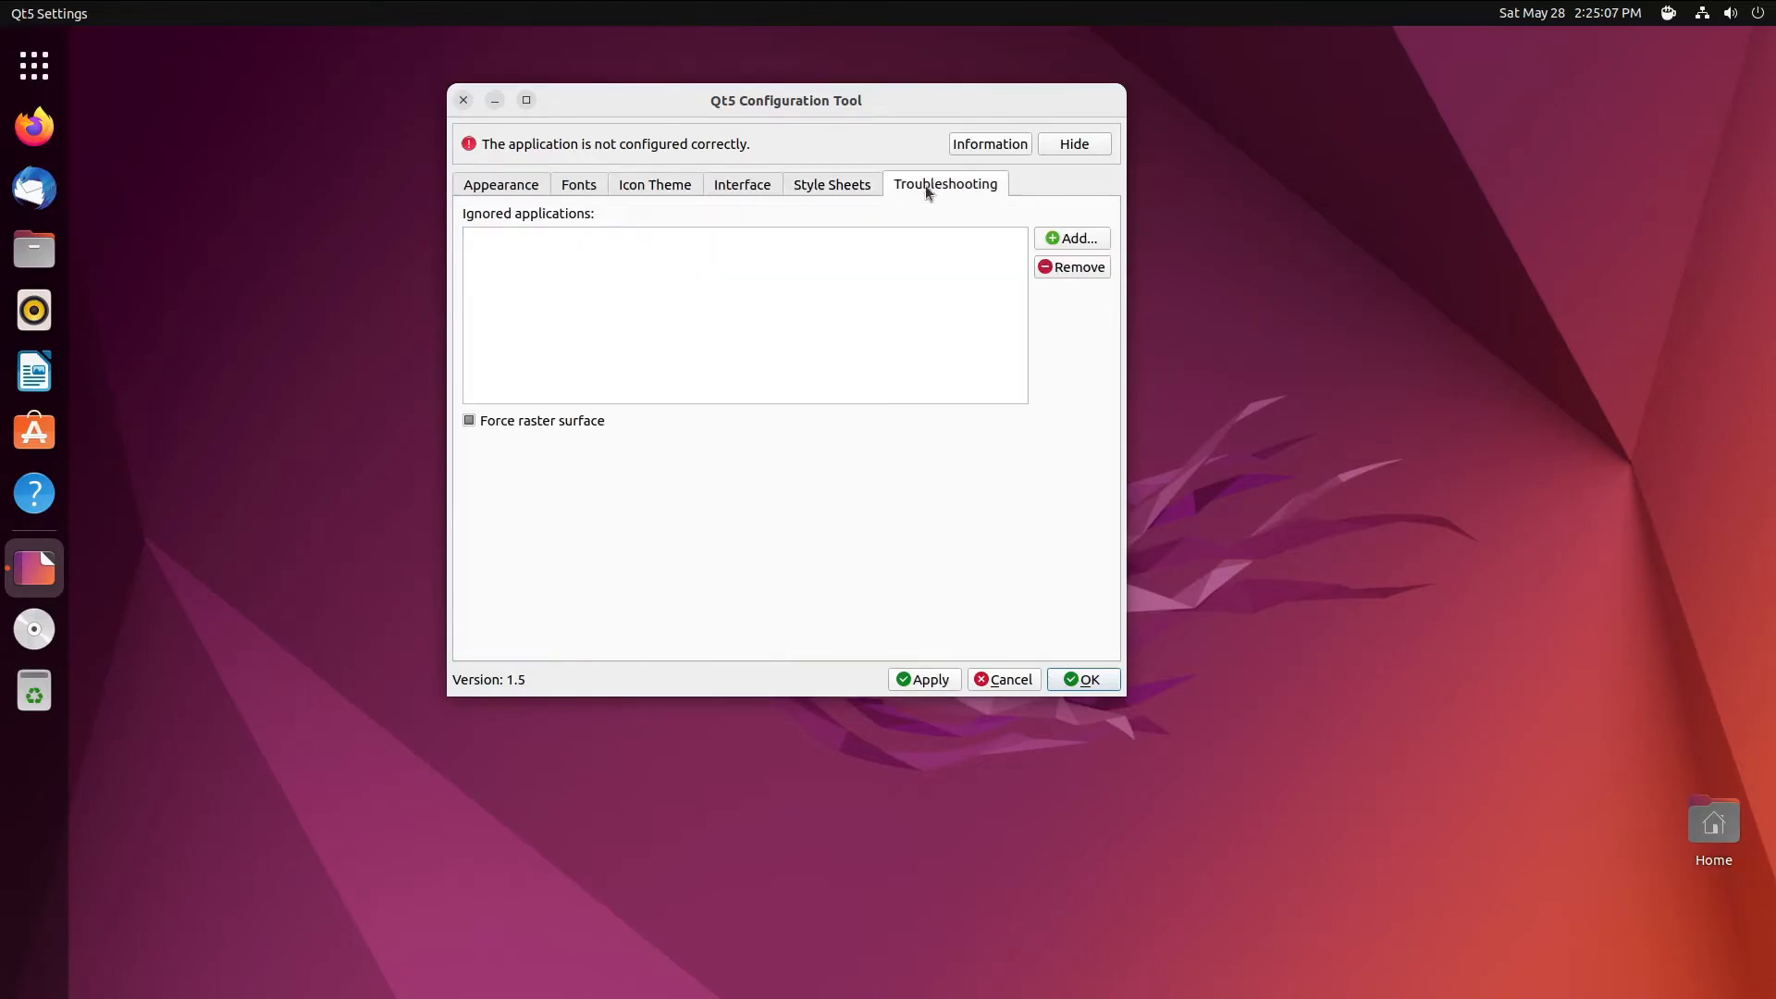
{"action": "left_click", "coordinate": [1085, 681]}
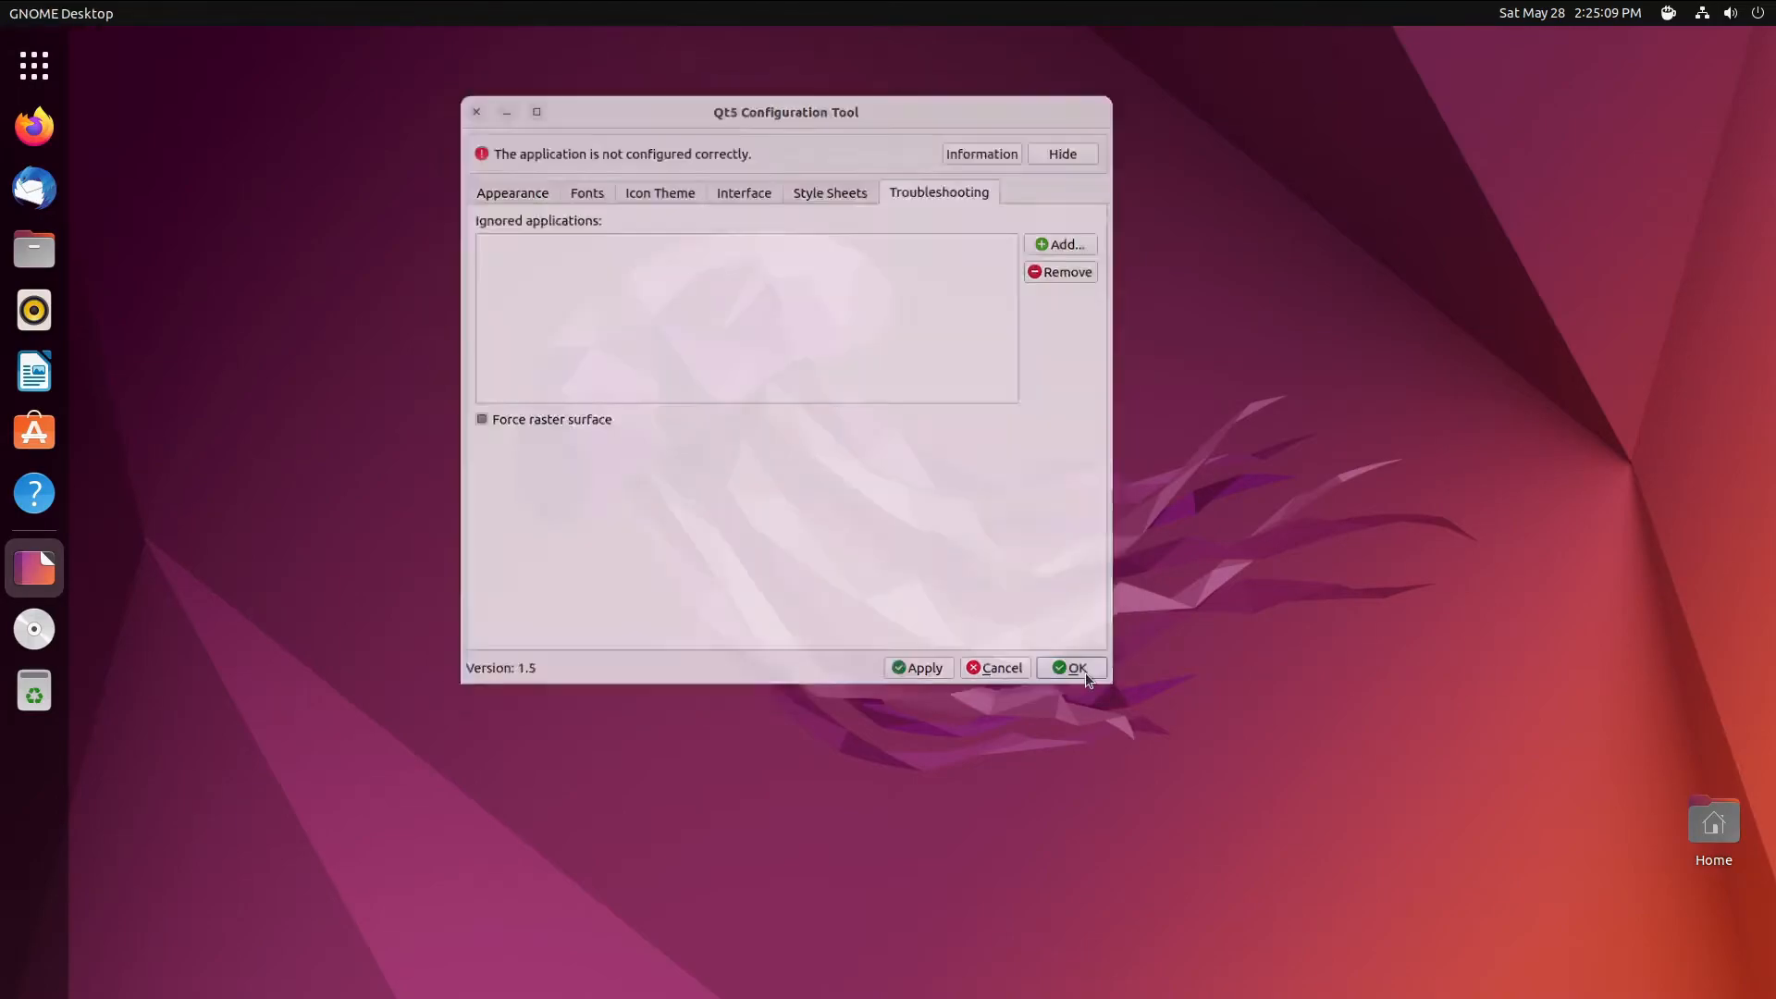
{"action": "left_click", "coordinate": [53, 70]}
{"action": "left_click", "coordinate": [63, 61]}
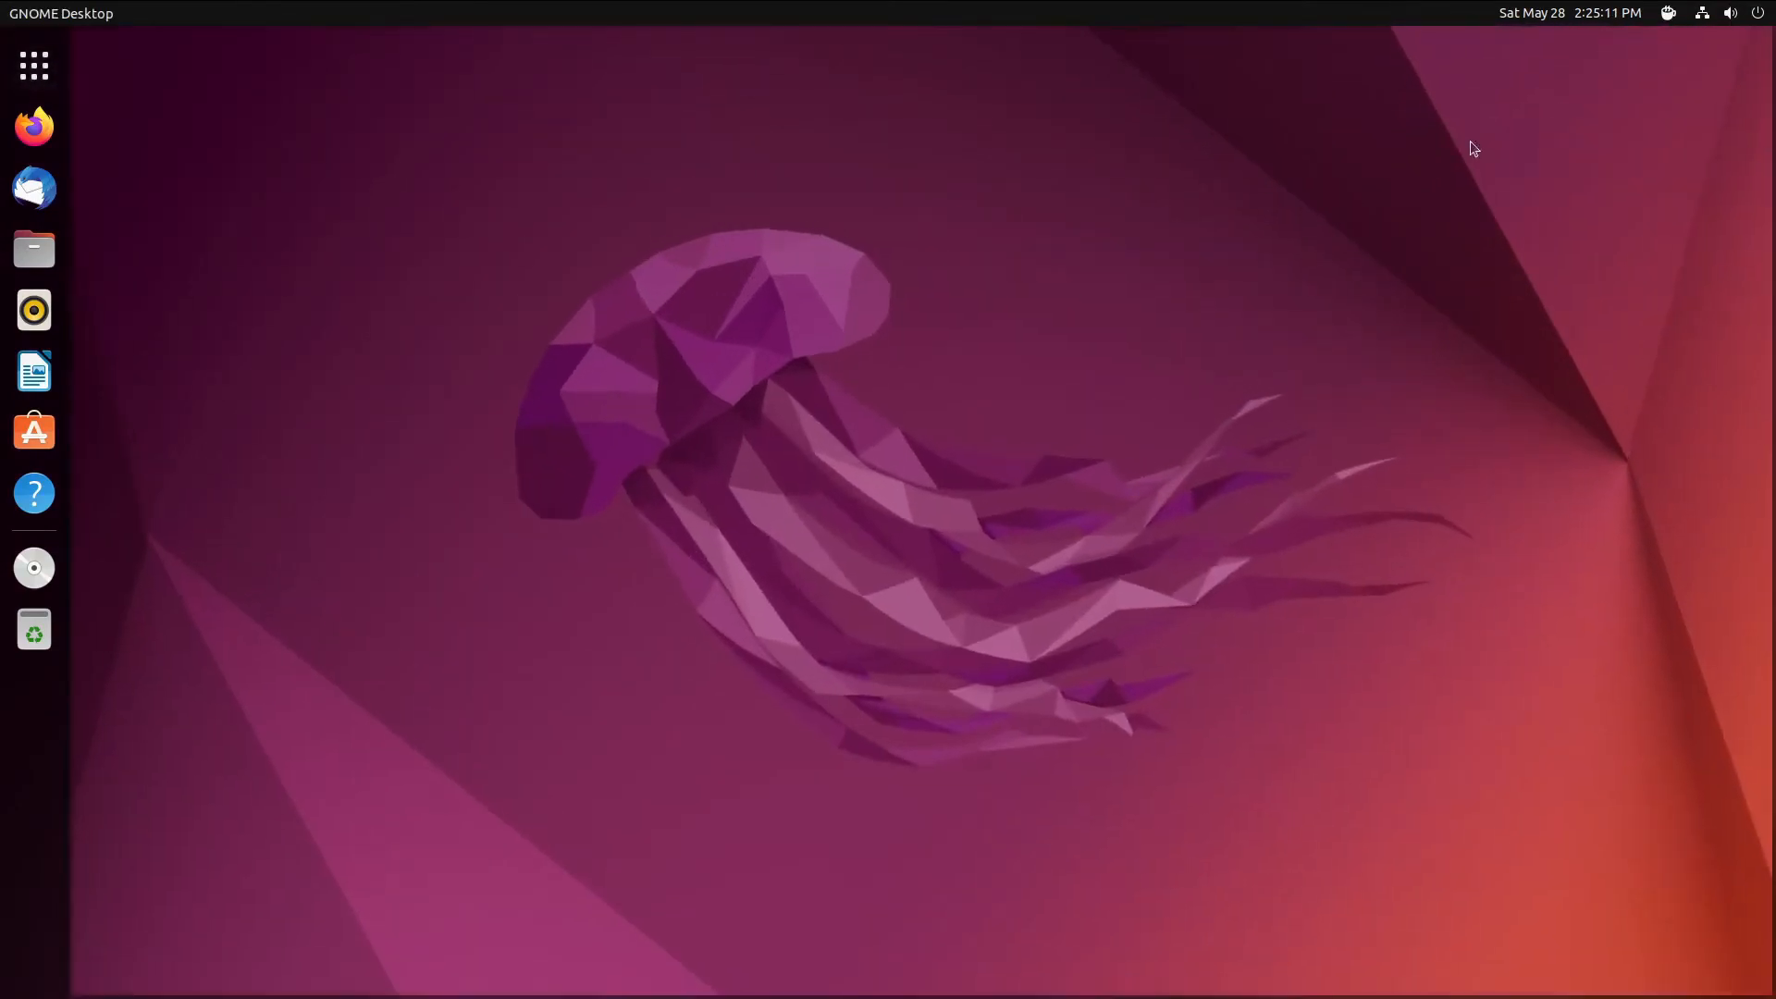
- Log out of the session from the system menu's Power Off / Log Out options
{"action": "left_click", "coordinate": [1673, 13]}
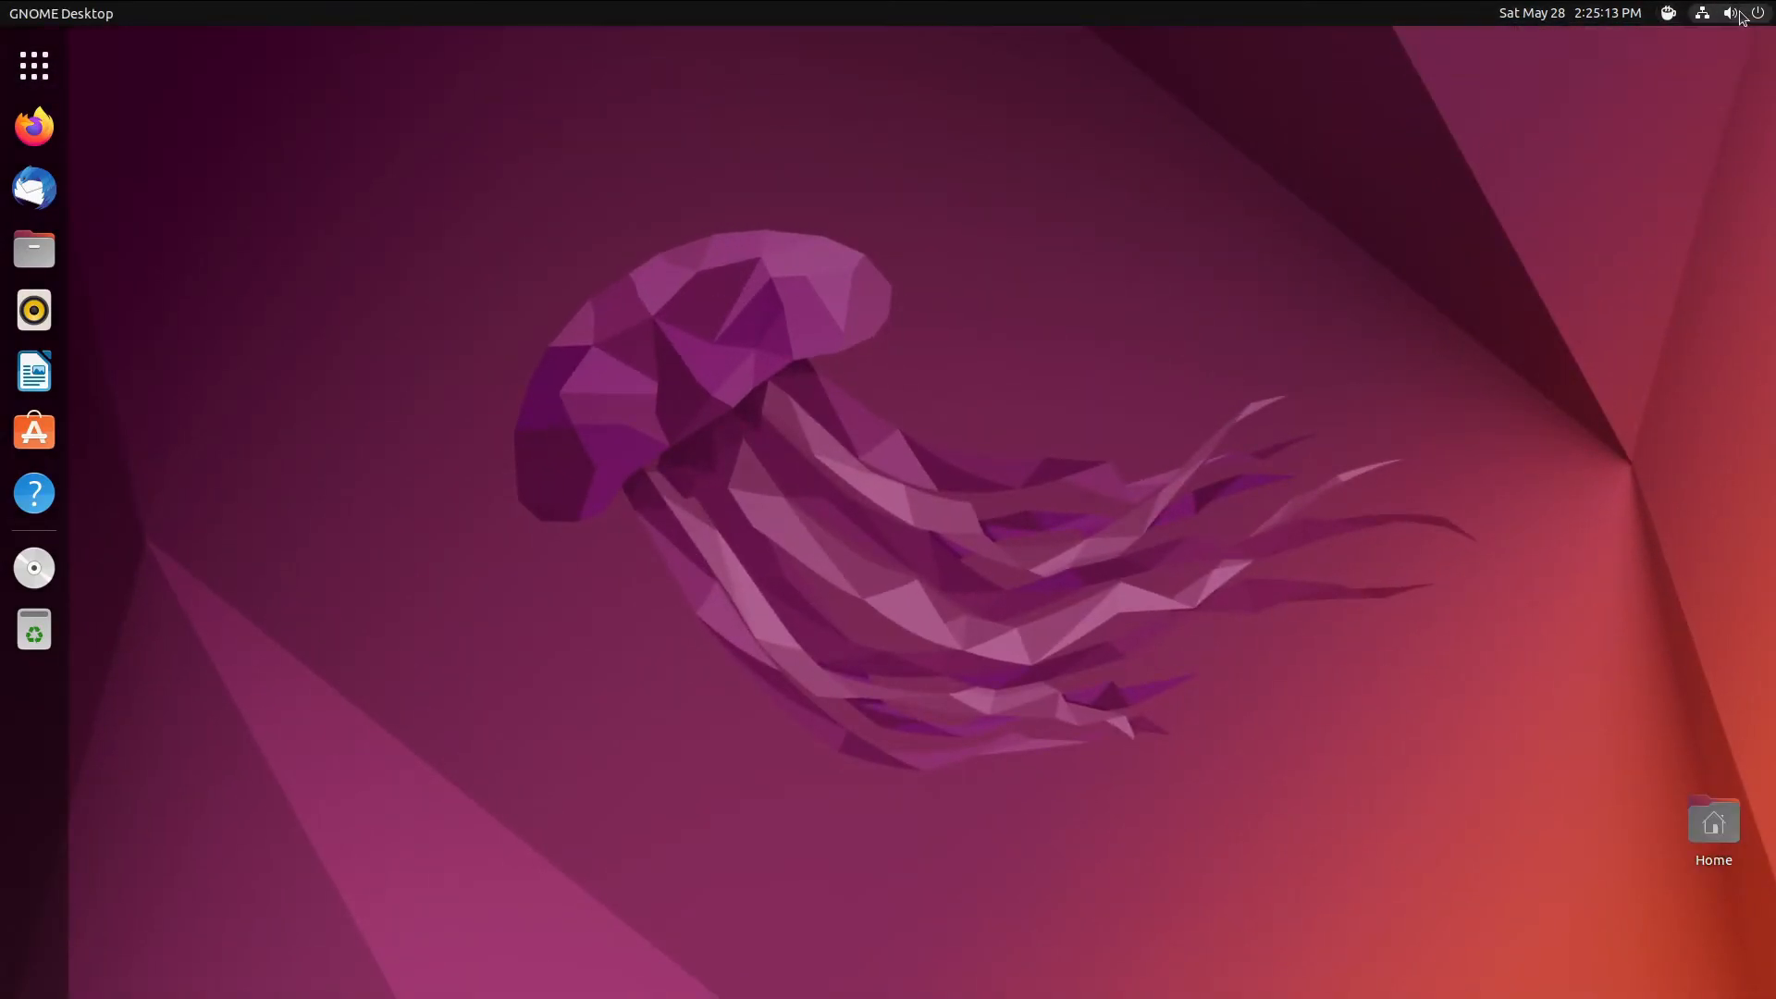
{"action": "left_click", "coordinate": [1704, 15]}
{"action": "left_click", "coordinate": [1629, 242]}
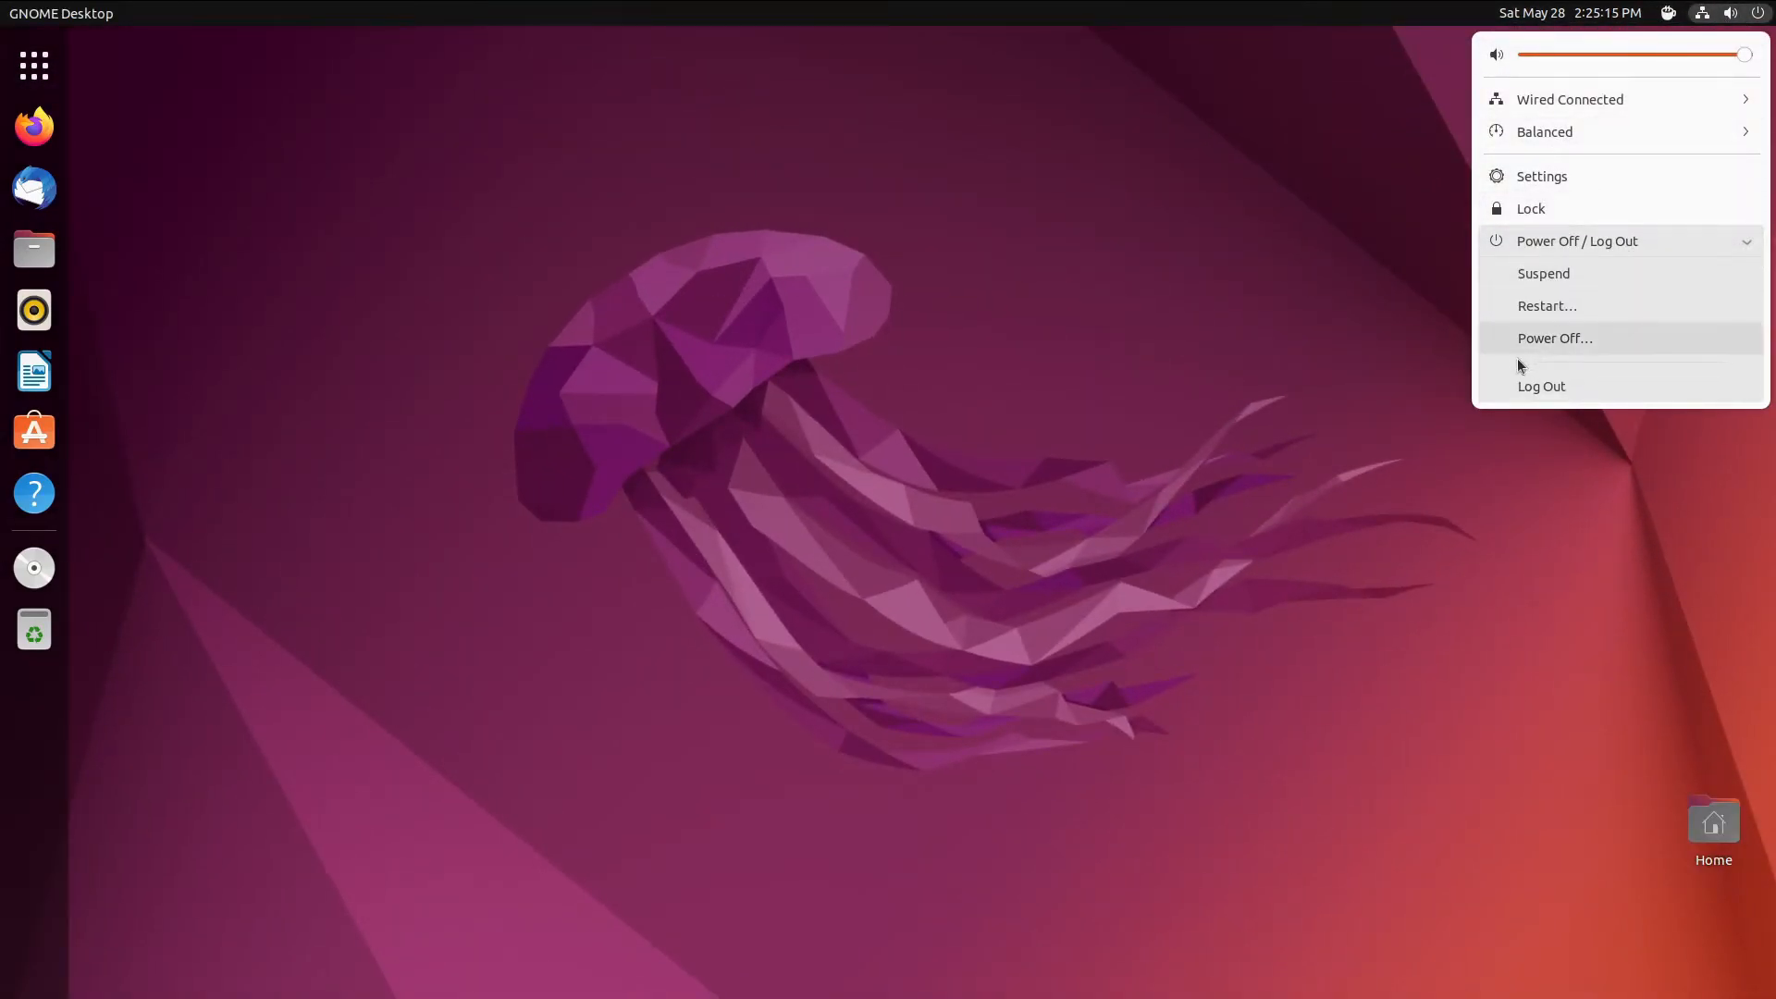
{"action": "left_click", "coordinate": [1570, 388]}
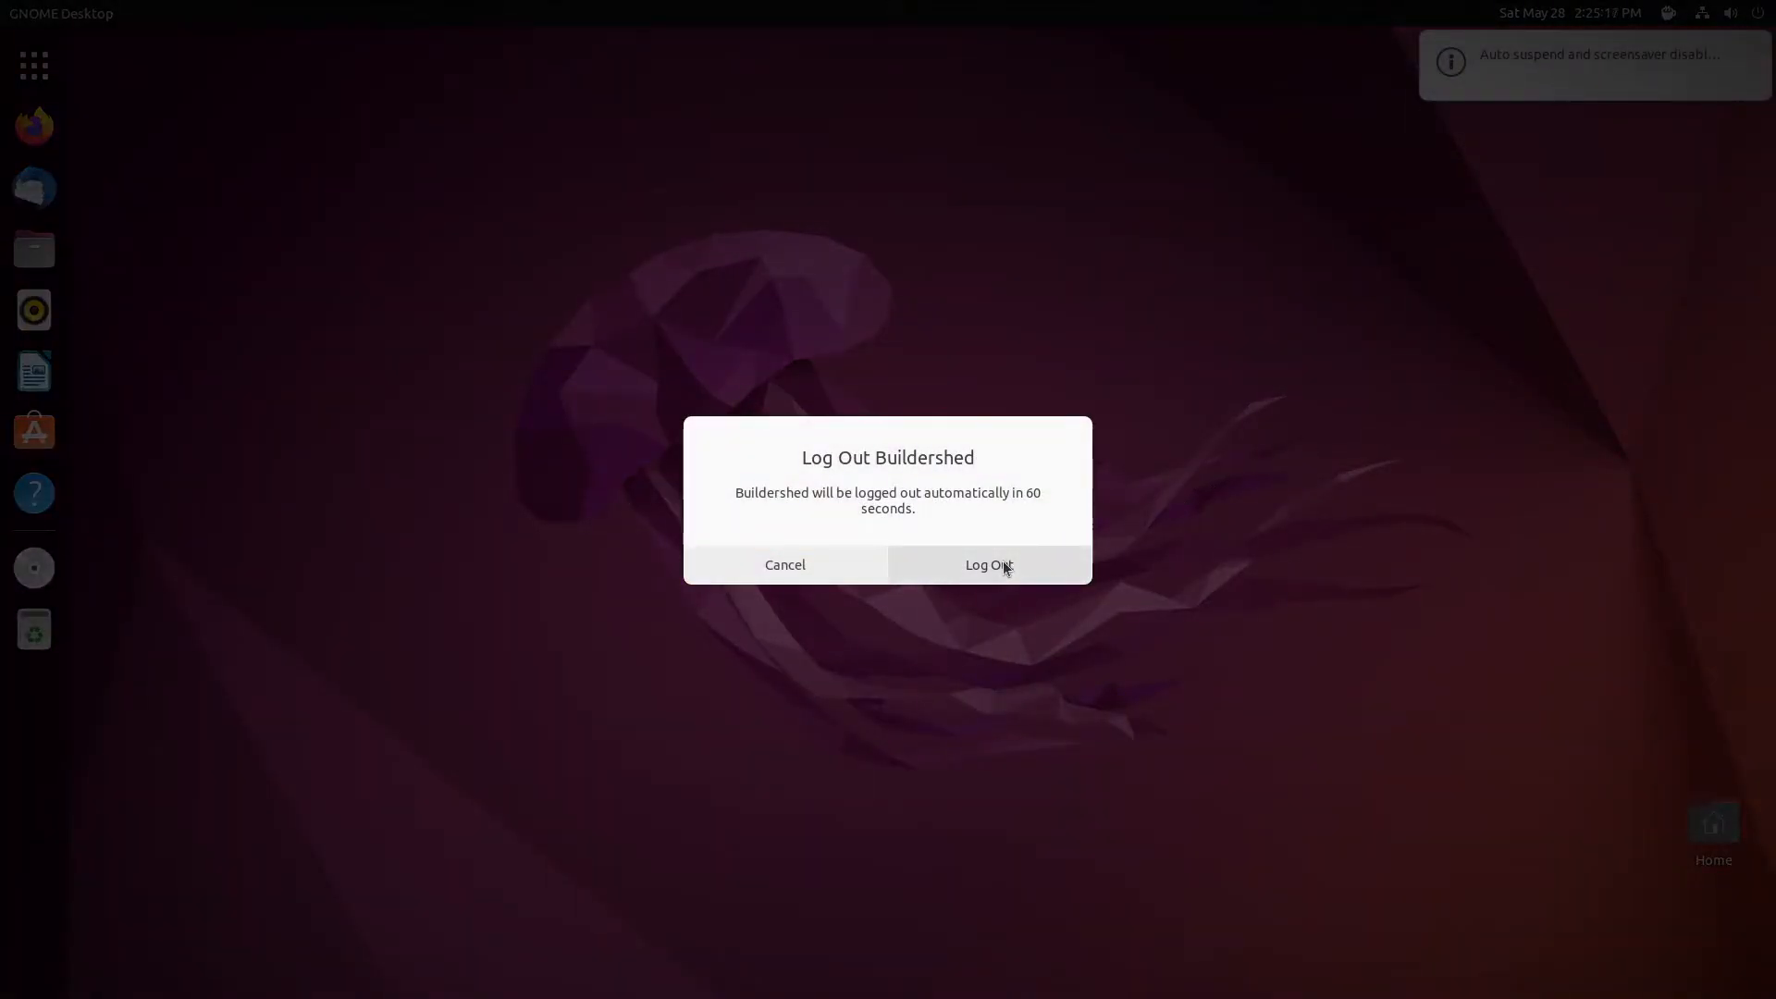
{"action": "left_click", "coordinate": [1003, 564]}
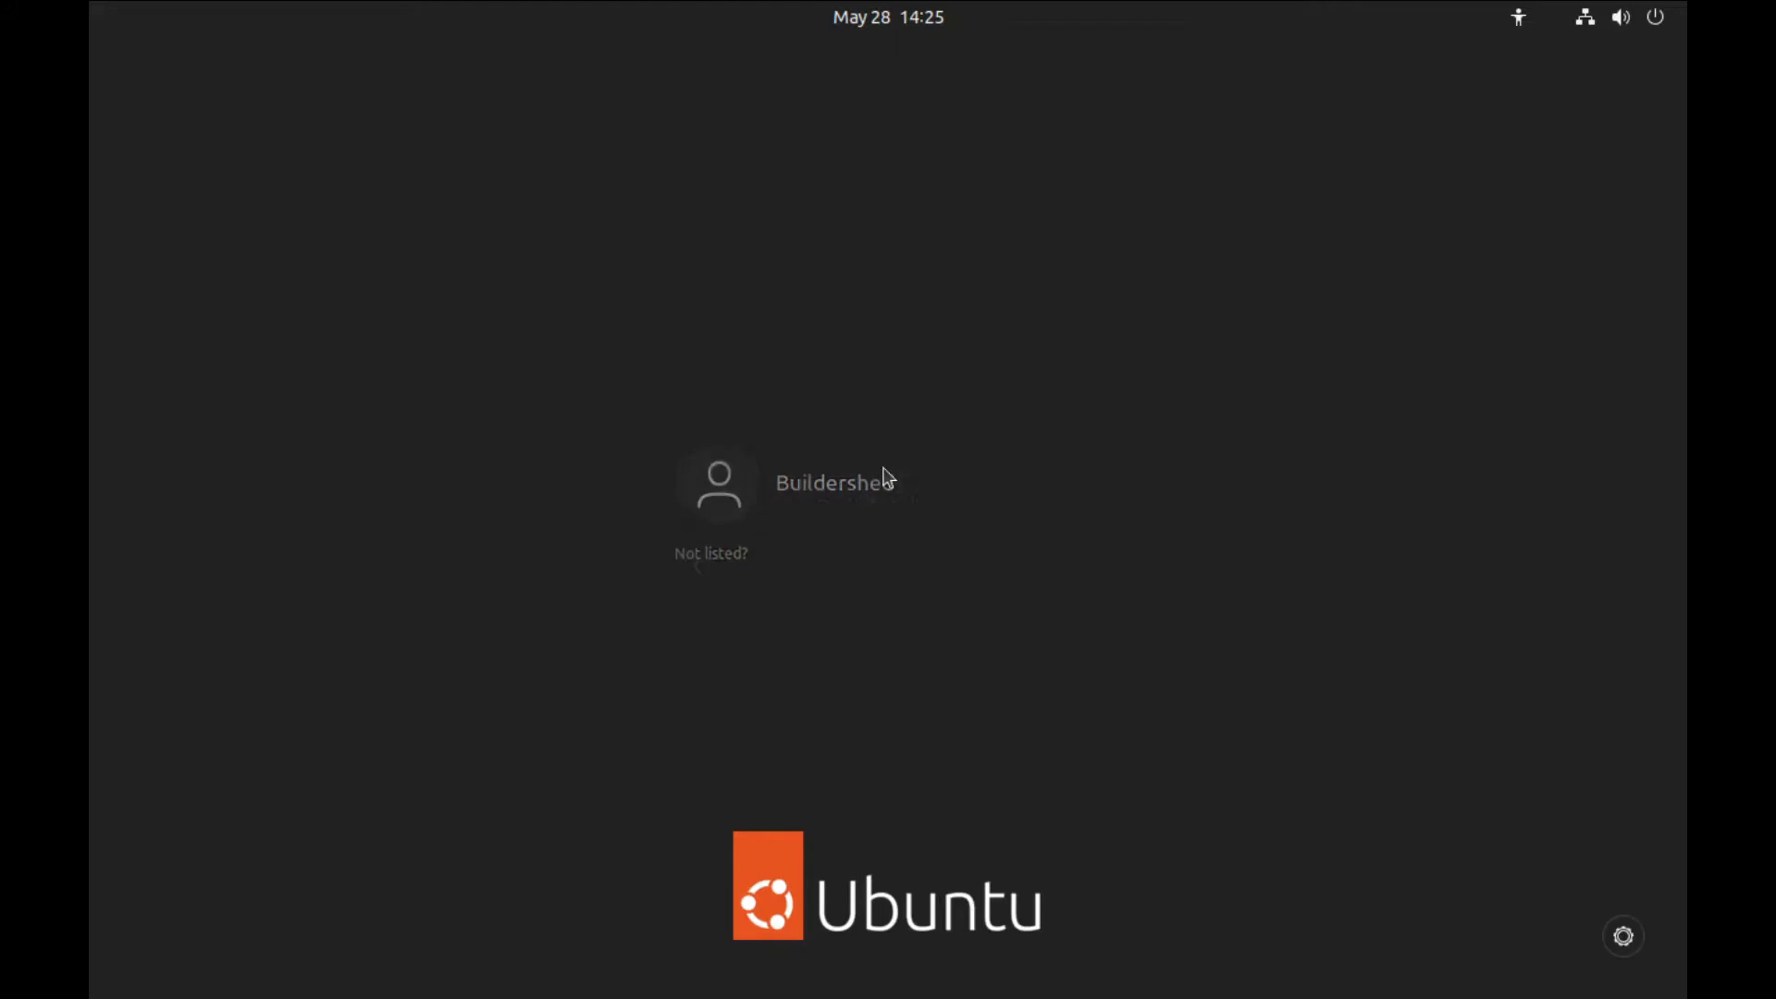
- Sign back in with the account password and relaunch Qt5 Settings from the app grid
{"action": "left_click", "coordinate": [886, 479]}
{"action": "type", "text": "**********"}
{"action": "key", "text": "Return"}
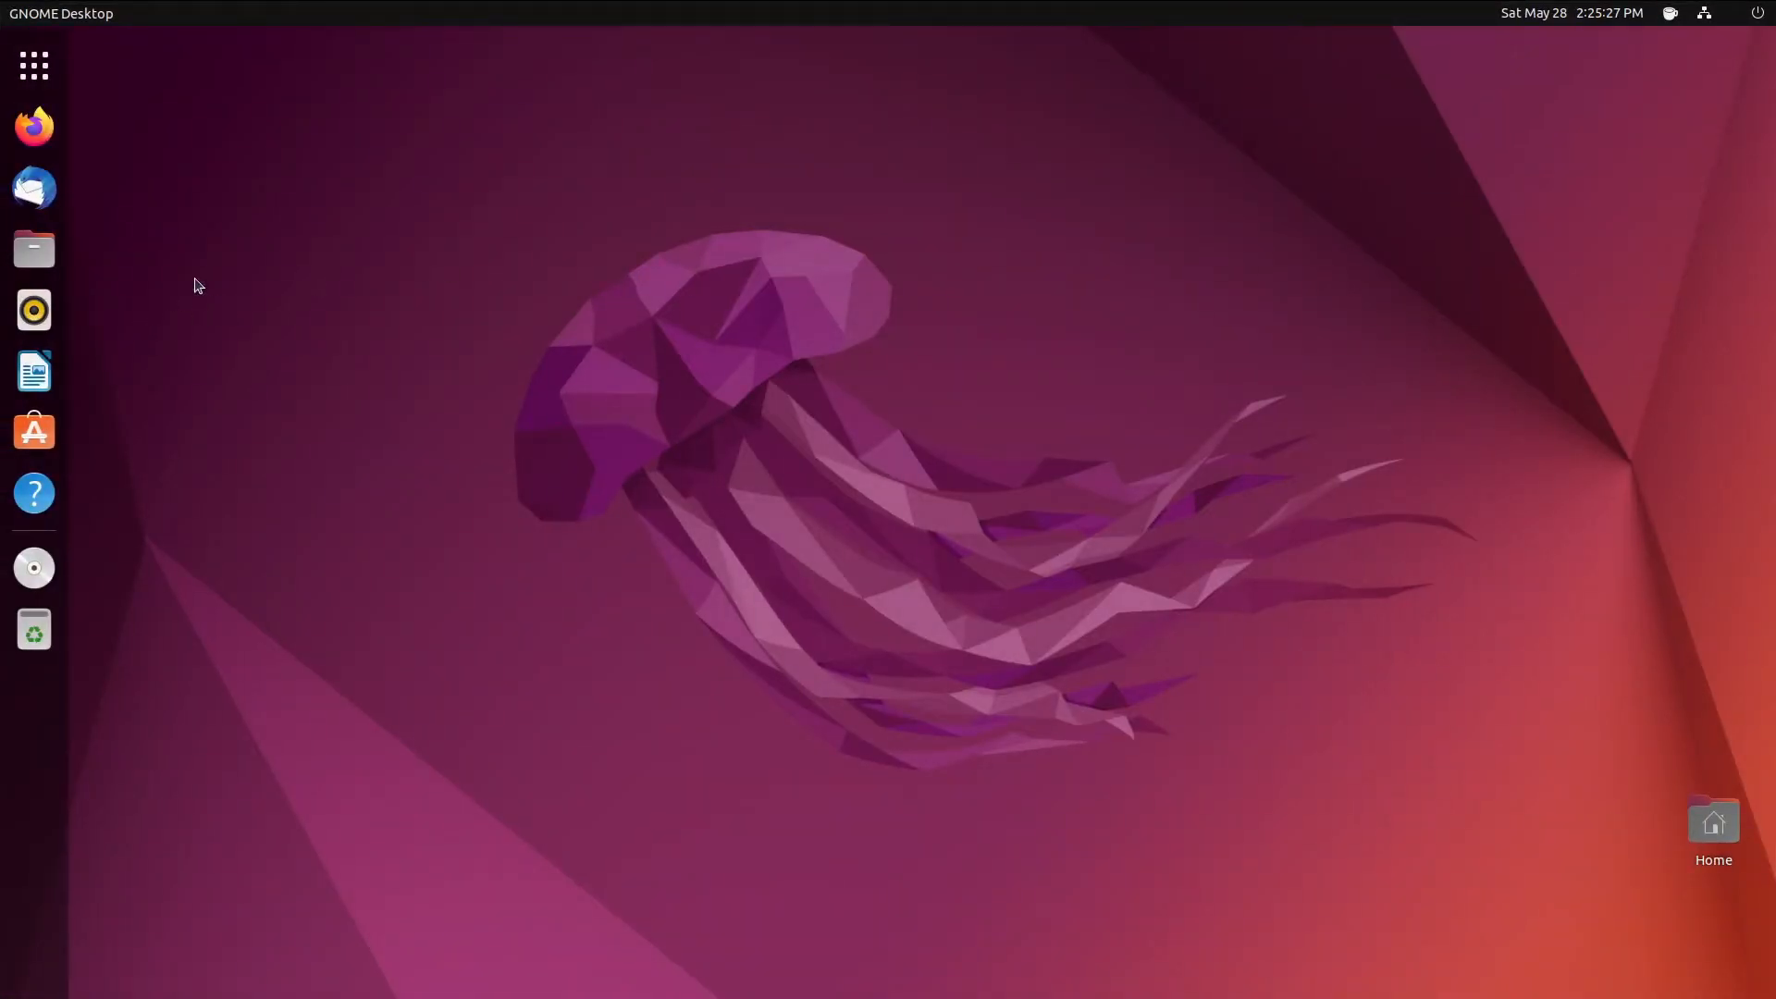
{"action": "left_click", "coordinate": [34, 65]}
{"action": "scroll", "coordinate": [832, 417], "scroll_direction": "down", "scroll_amount": 1}
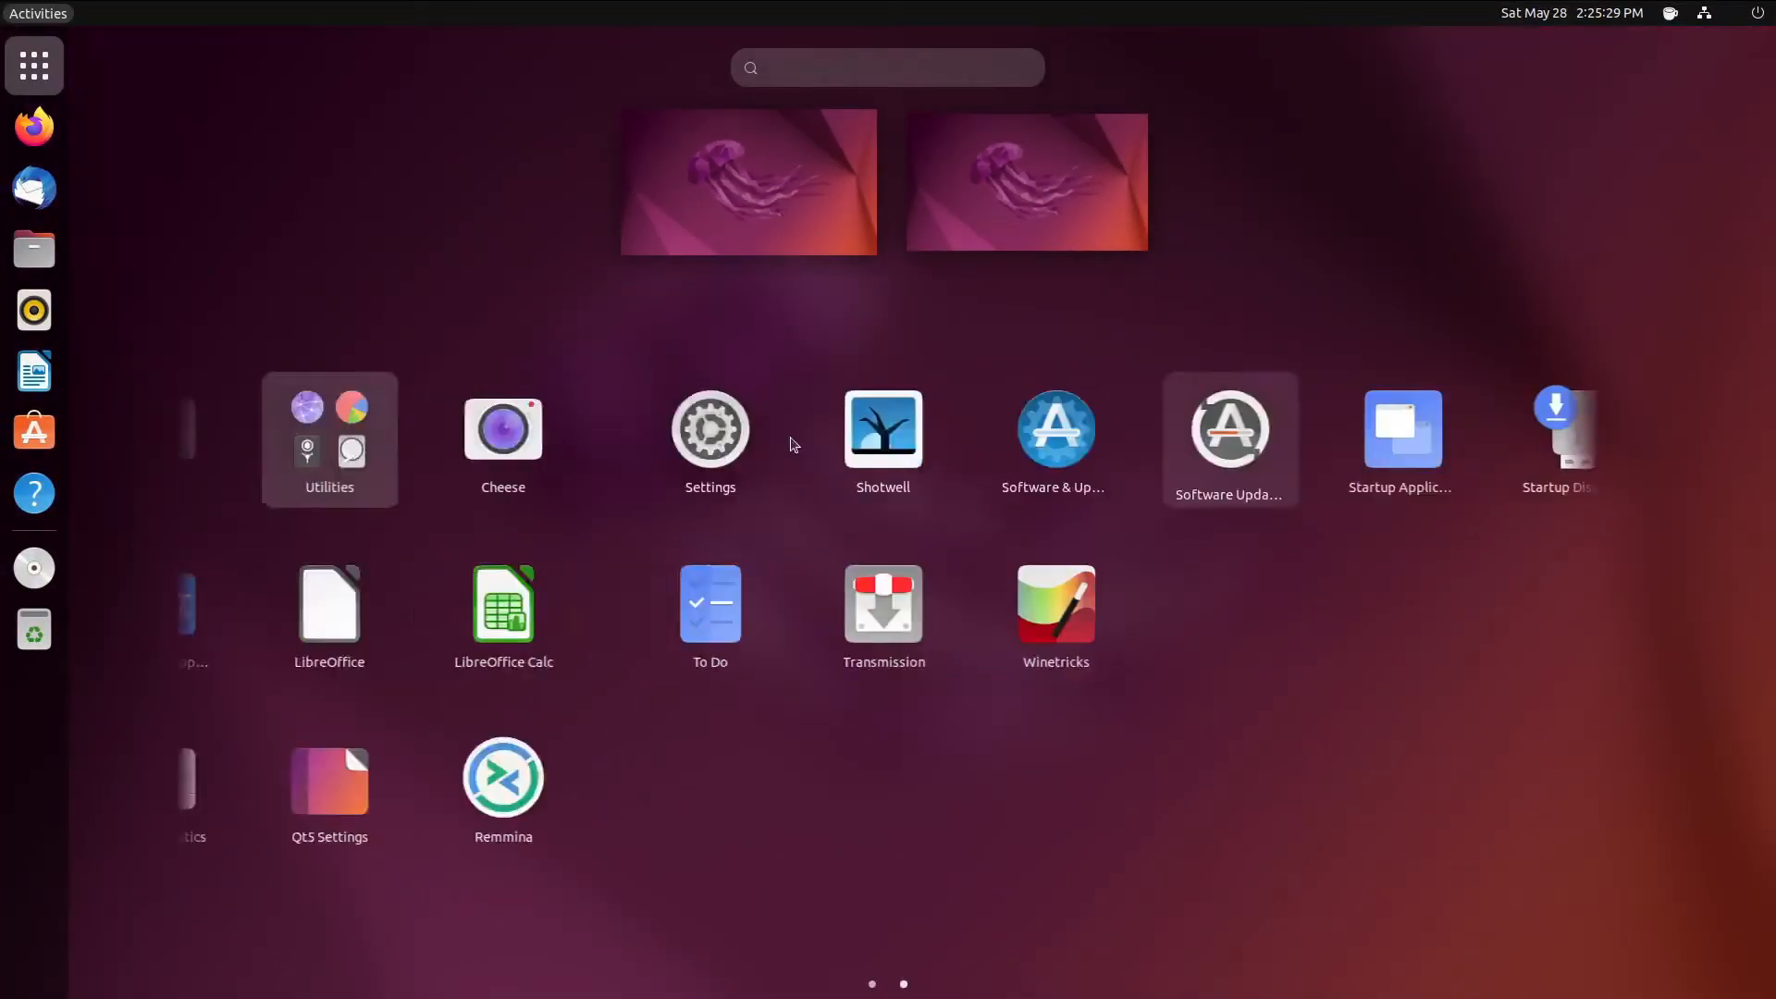
{"action": "scroll", "coordinate": [1001, 645], "scroll_direction": "up", "scroll_amount": 1}
{"action": "left_click", "coordinate": [1333, 742]}
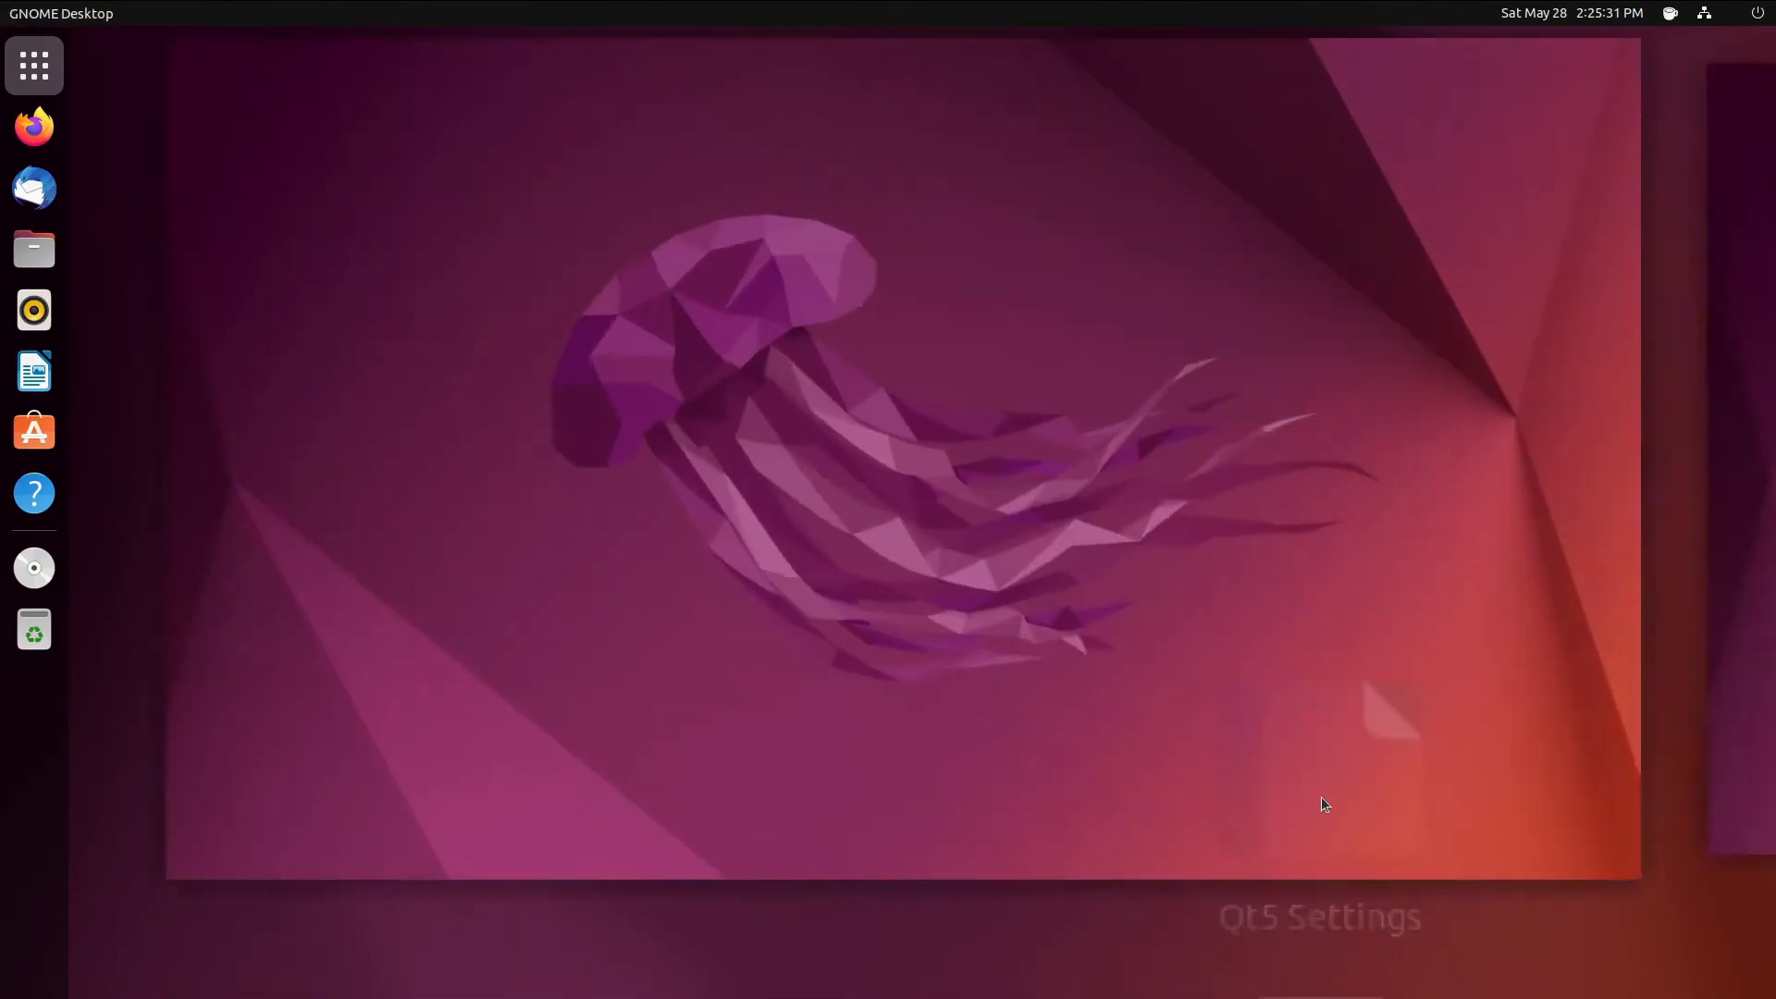
{"action": "left_click", "coordinate": [36, 72]}
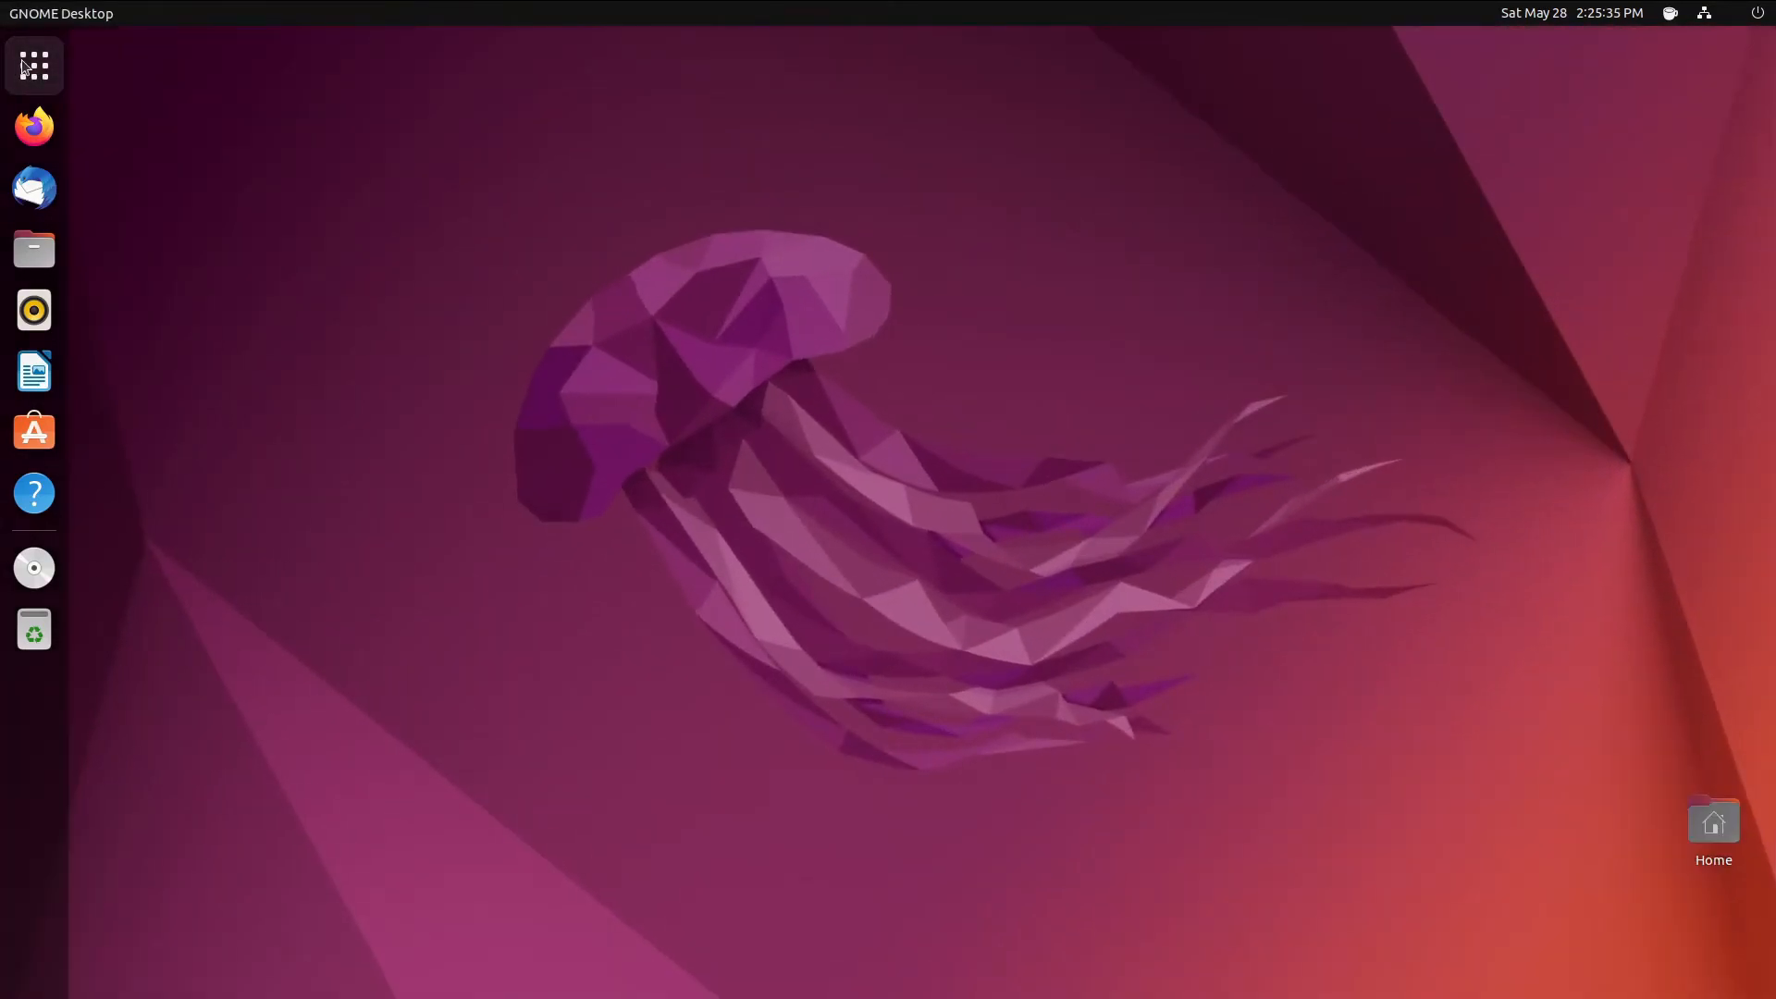
- Open Terminal, run qt5ct, and move the terminal window to the lower right
{"action": "left_click", "coordinate": [24, 67]}
{"action": "left_click", "coordinate": [1139, 430]}
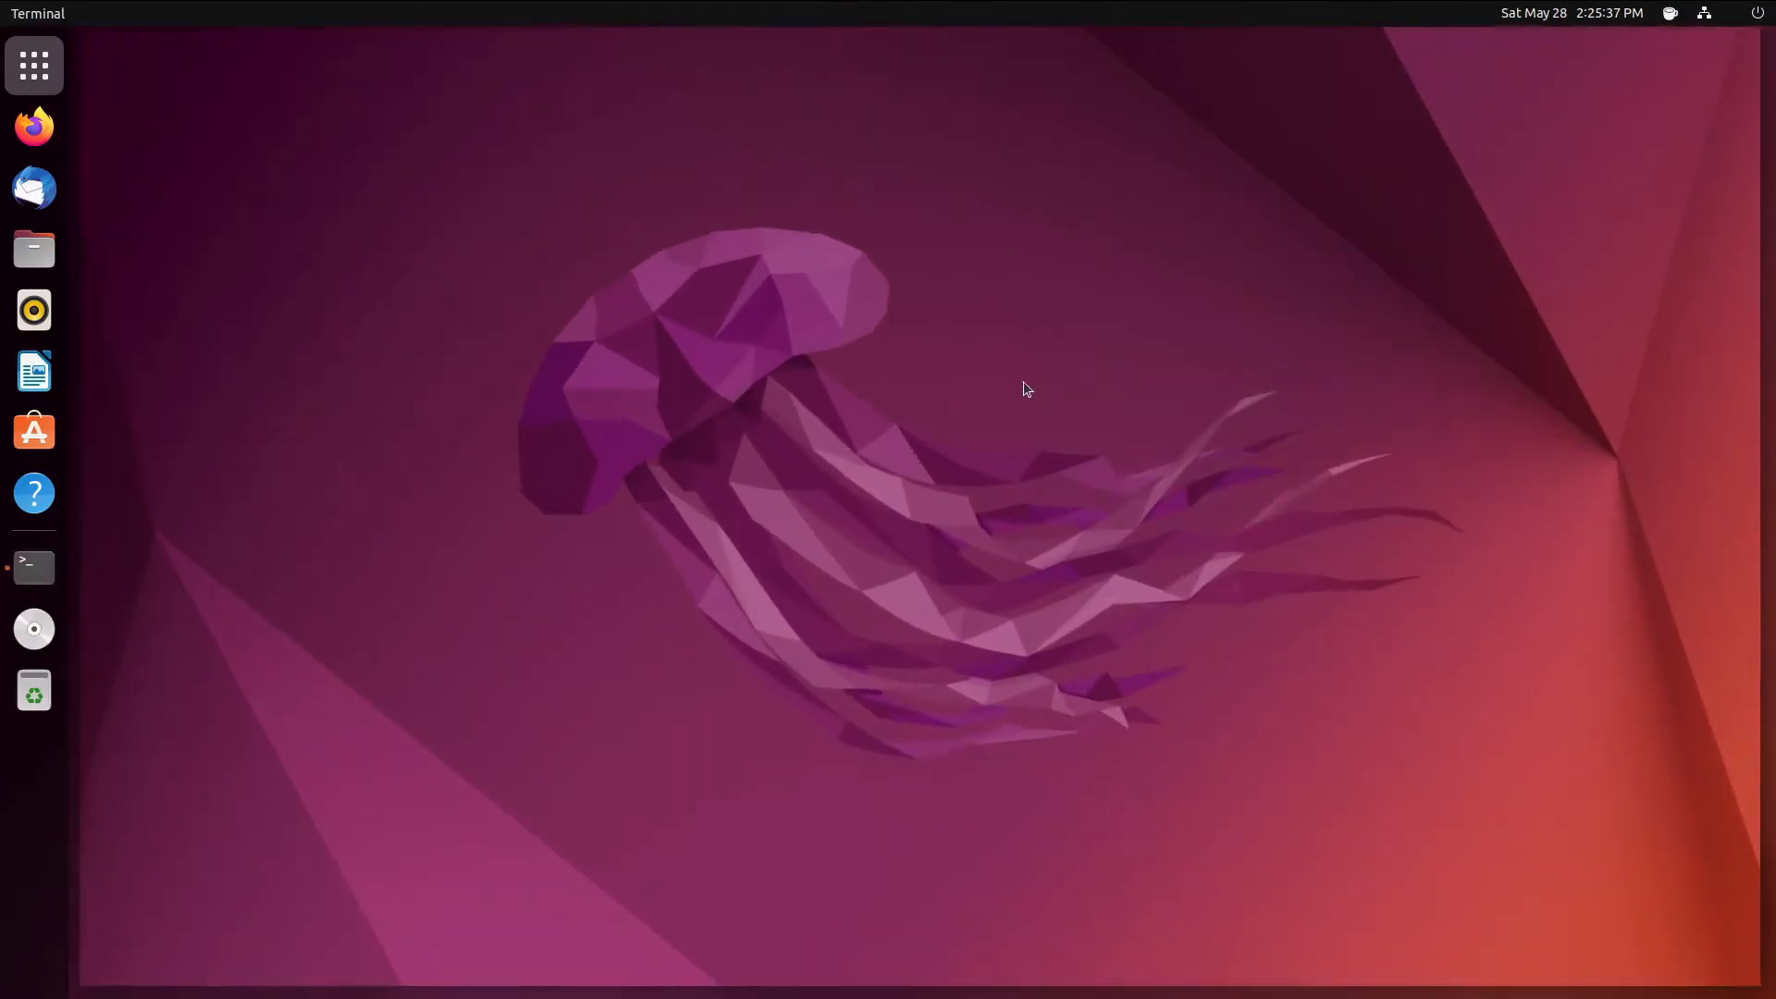
{"action": "type", "text": "qt5"}
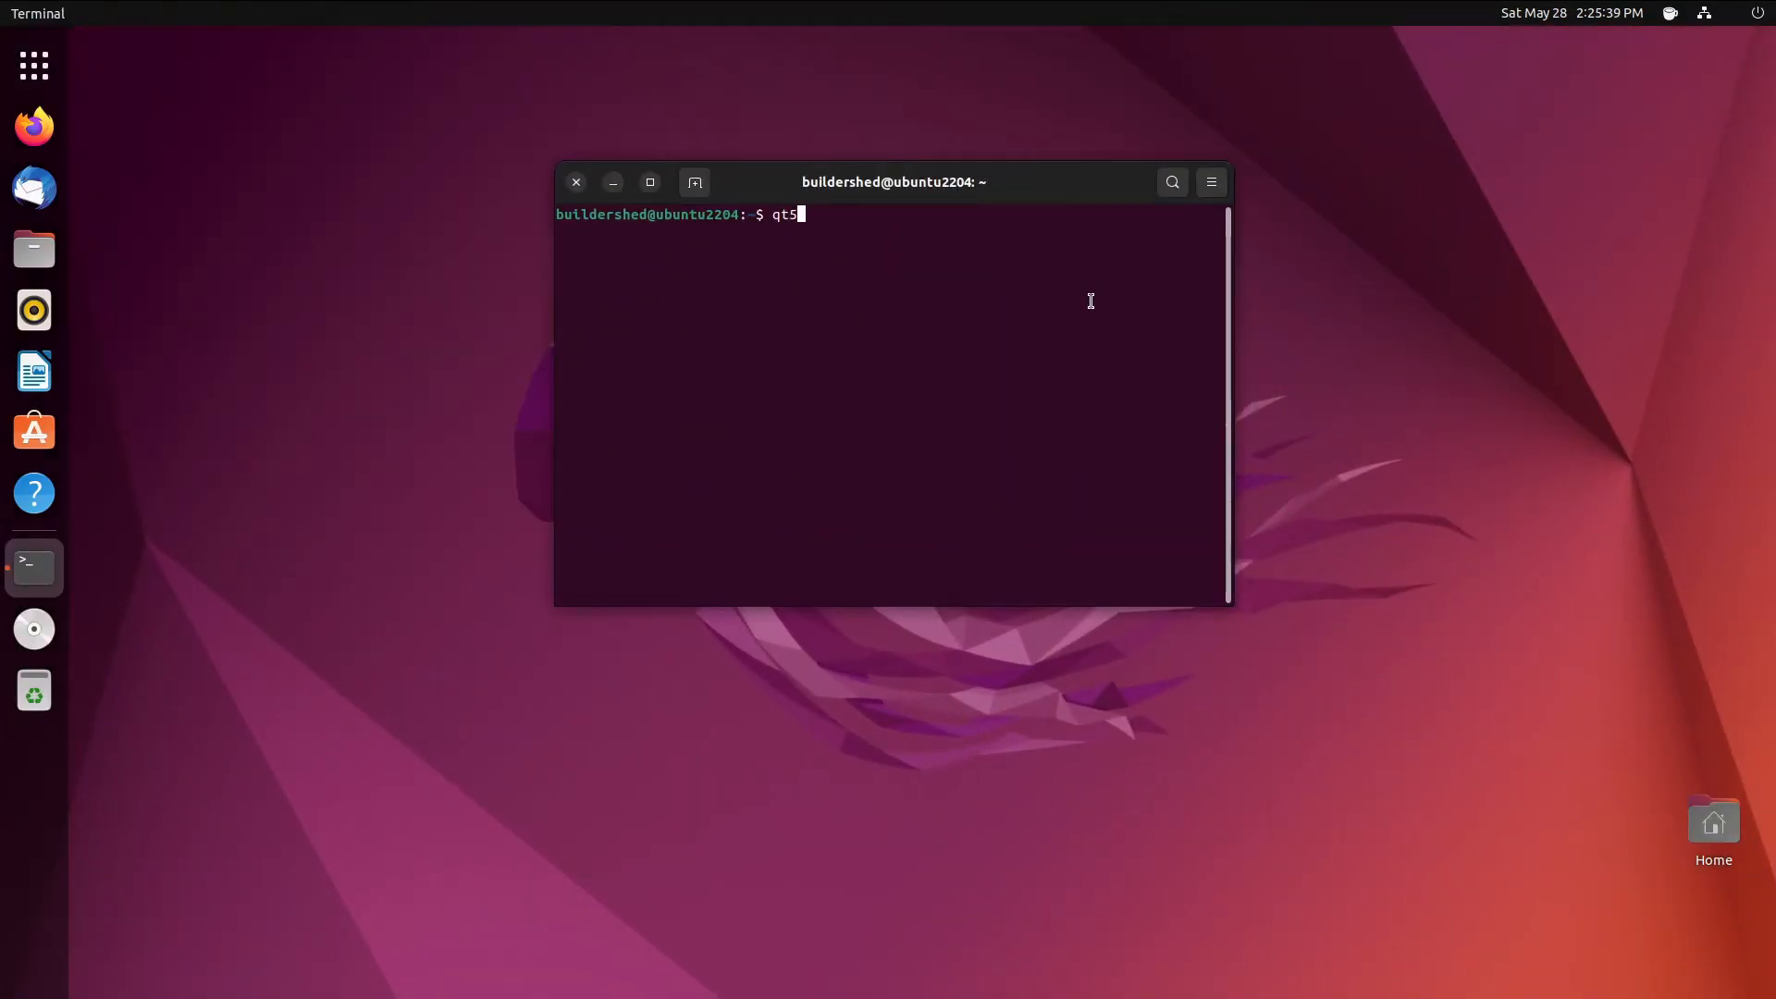
{"action": "type", "text": "ct"}
{"action": "key", "text": "Return"}
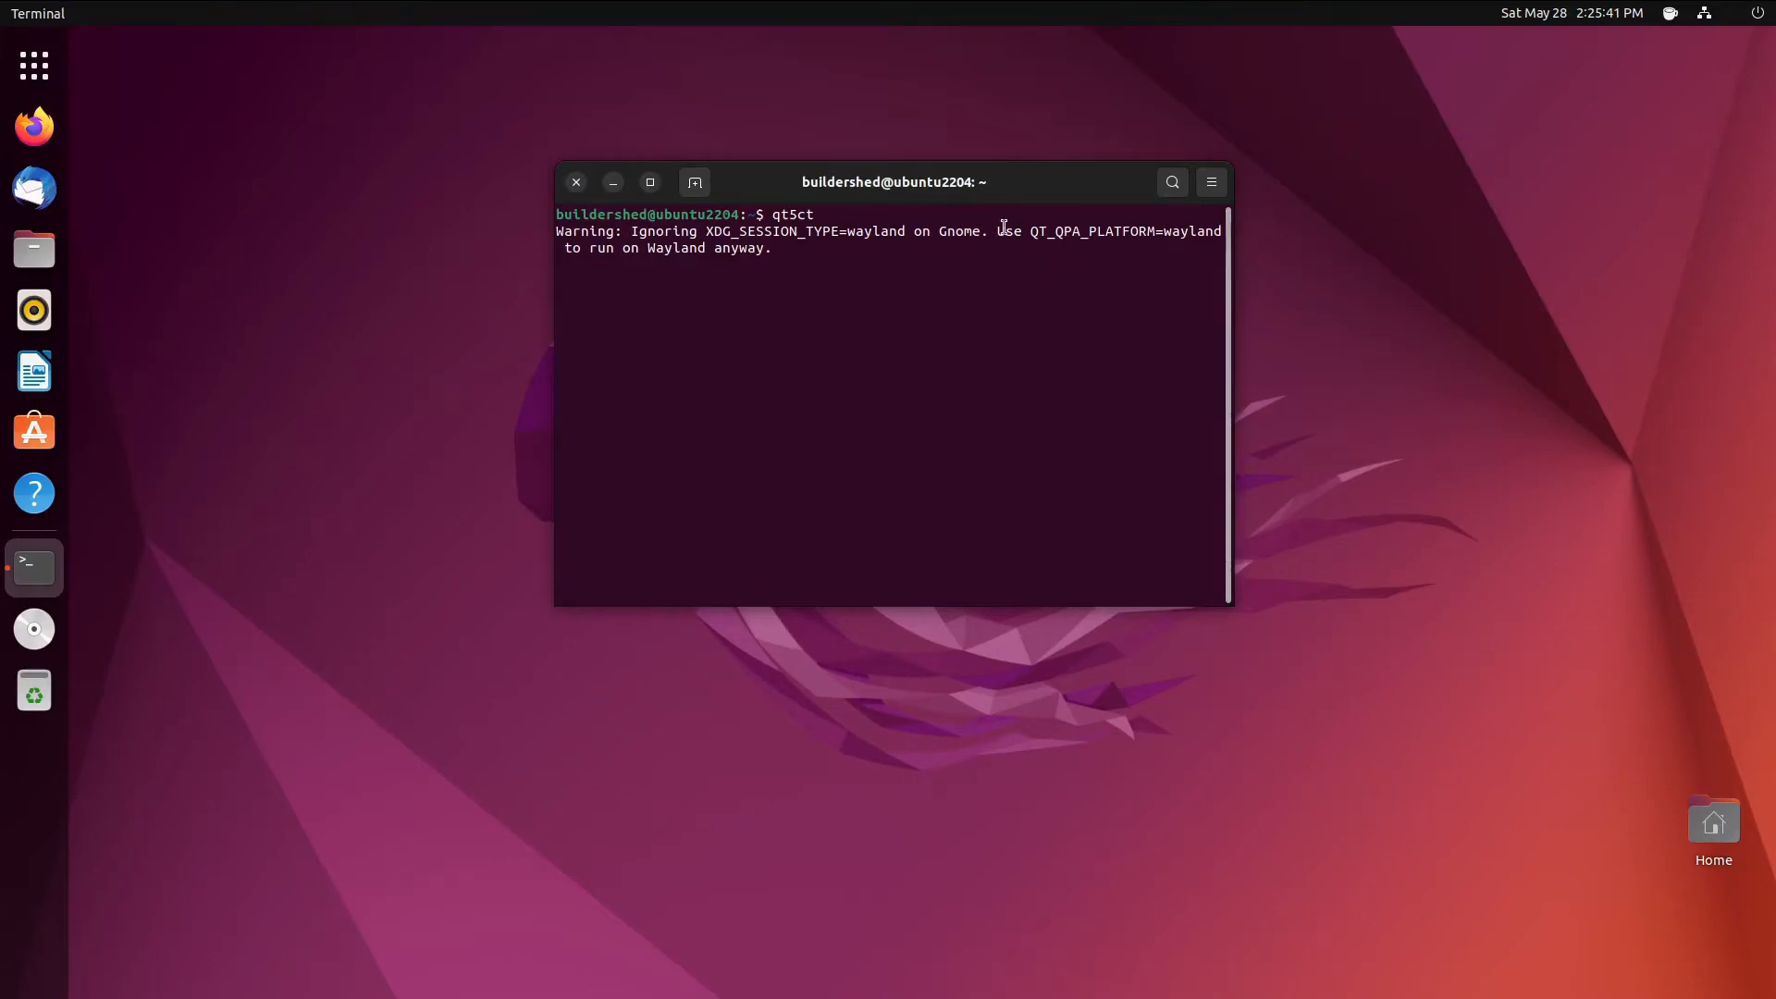
{"action": "left_click_drag", "start_coordinate": [919, 181], "coordinate": [825, 279]}
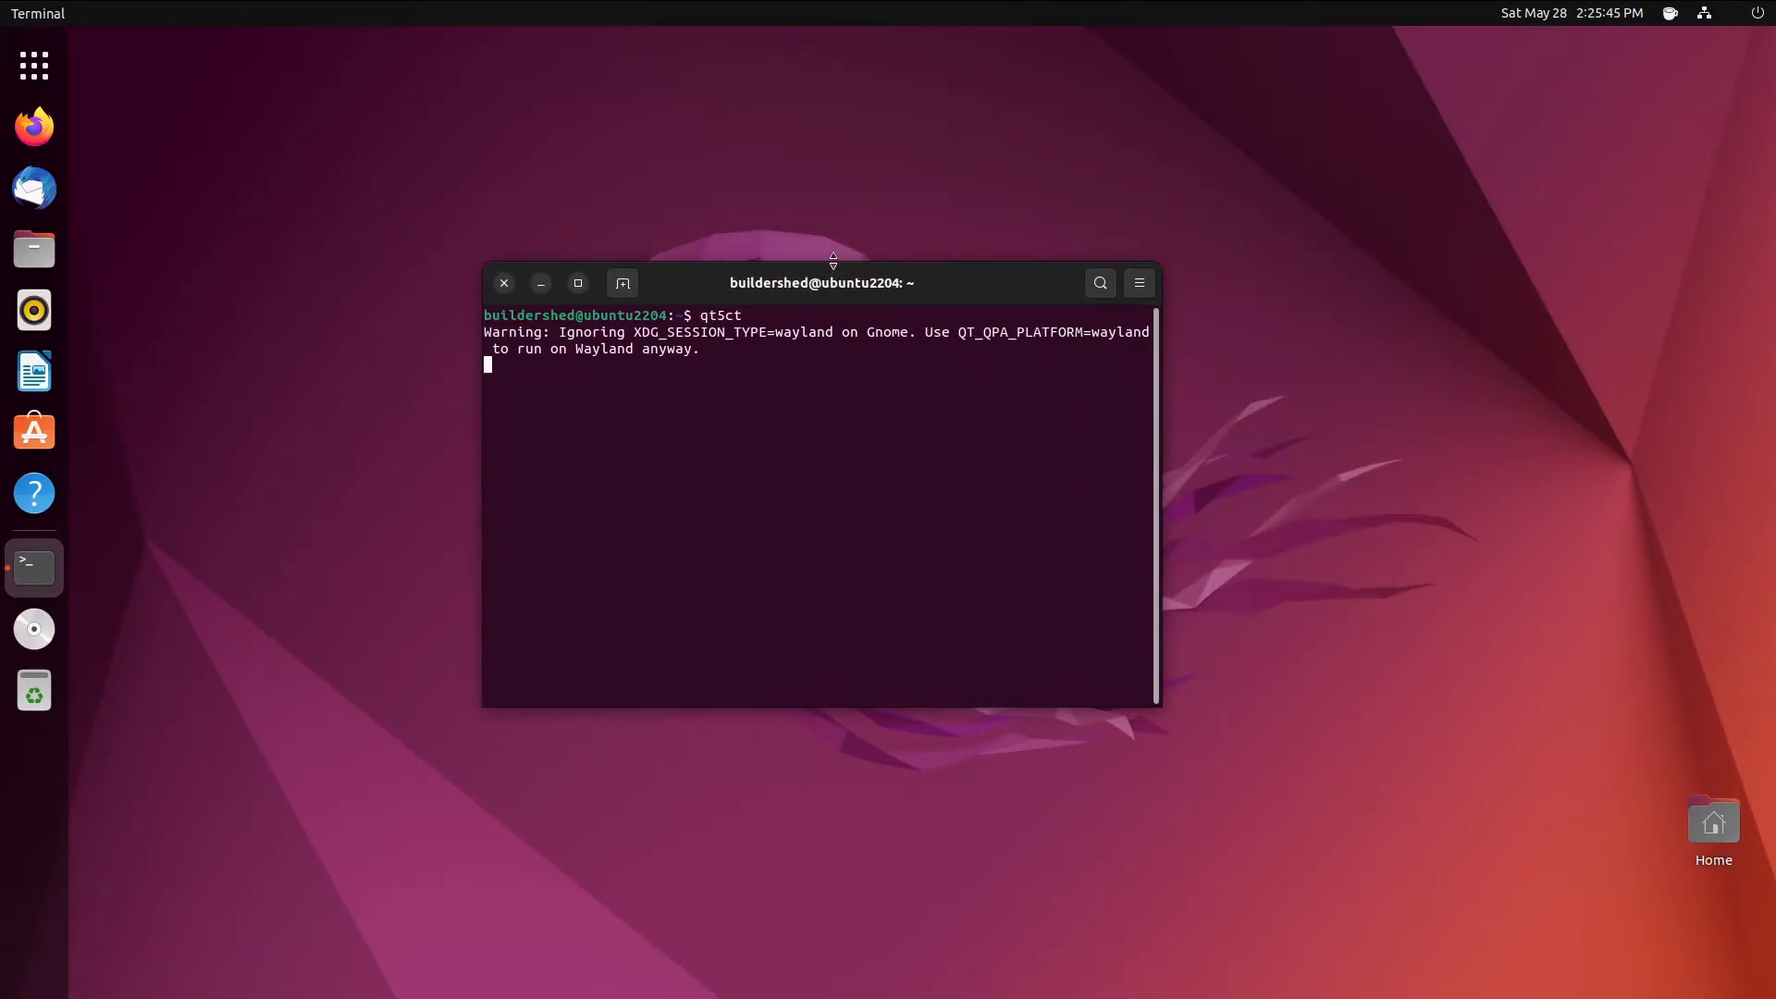
{"action": "left_click_drag", "start_coordinate": [763, 288], "coordinate": [1377, 424]}
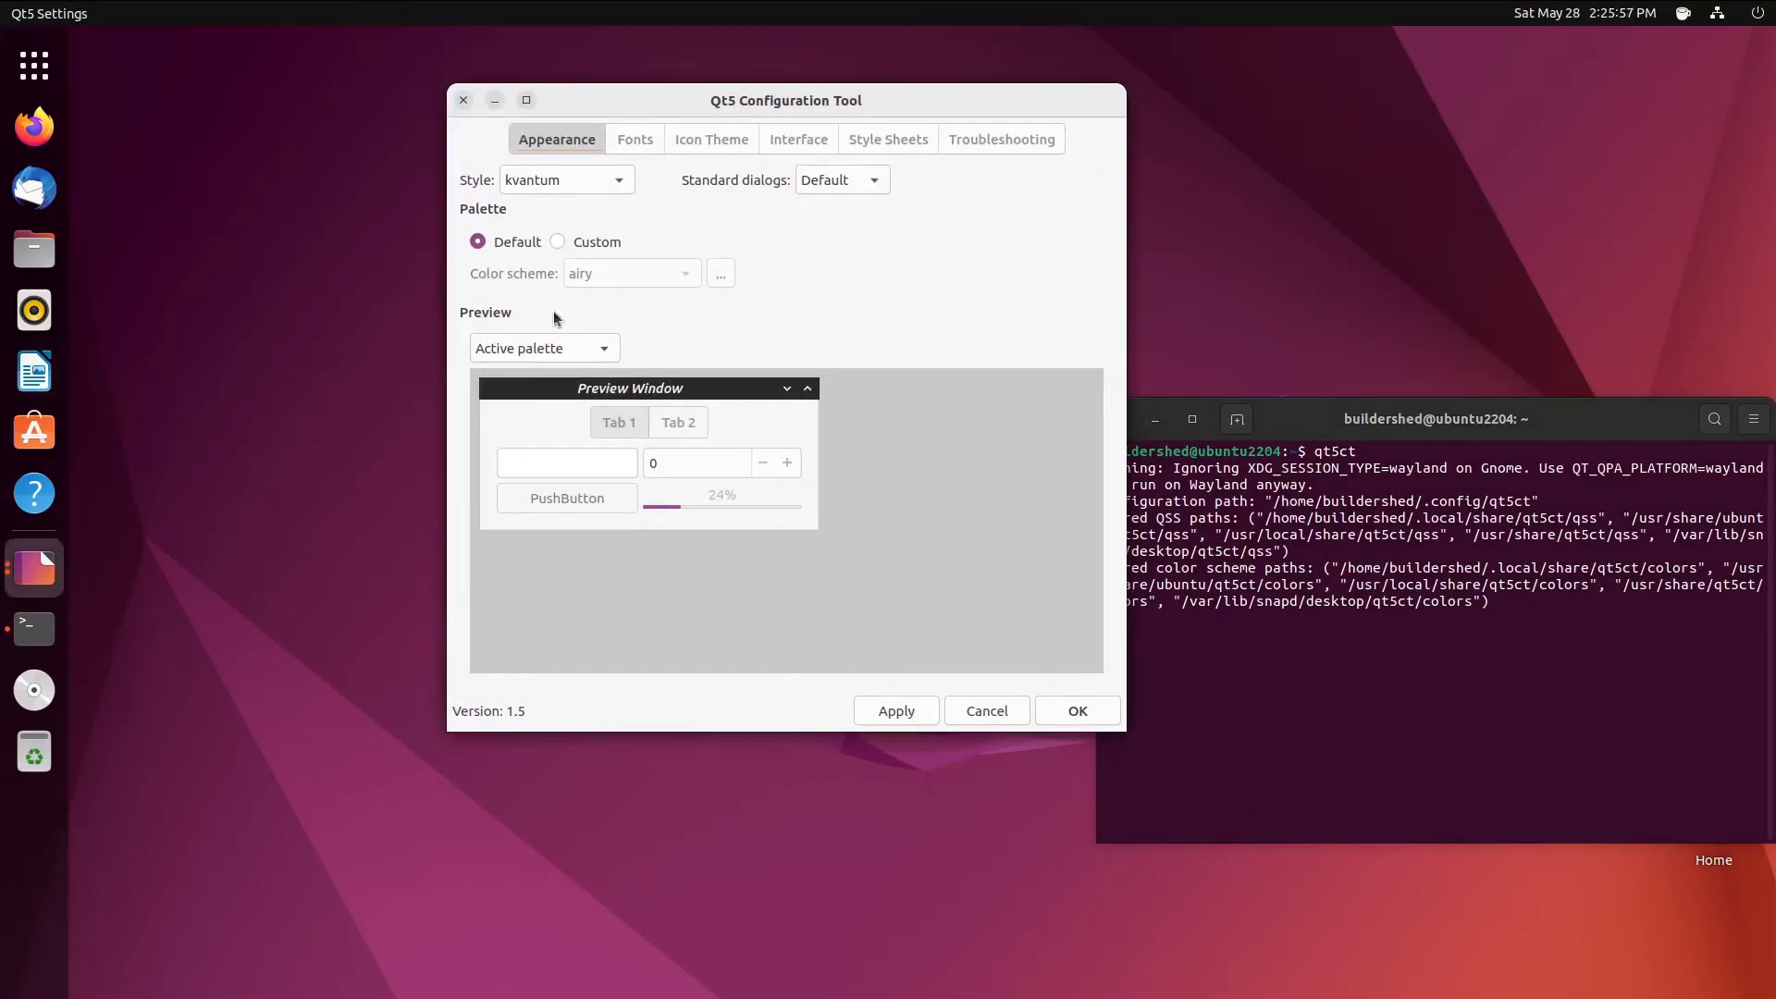
- Cancel the upper qt5ct window, check the Fonts settings, close the other copy, and reposition Terminal
{"action": "left_click_drag", "start_coordinate": [728, 94], "coordinate": [425, 398]}
{"action": "left_click", "coordinate": [496, 107]}
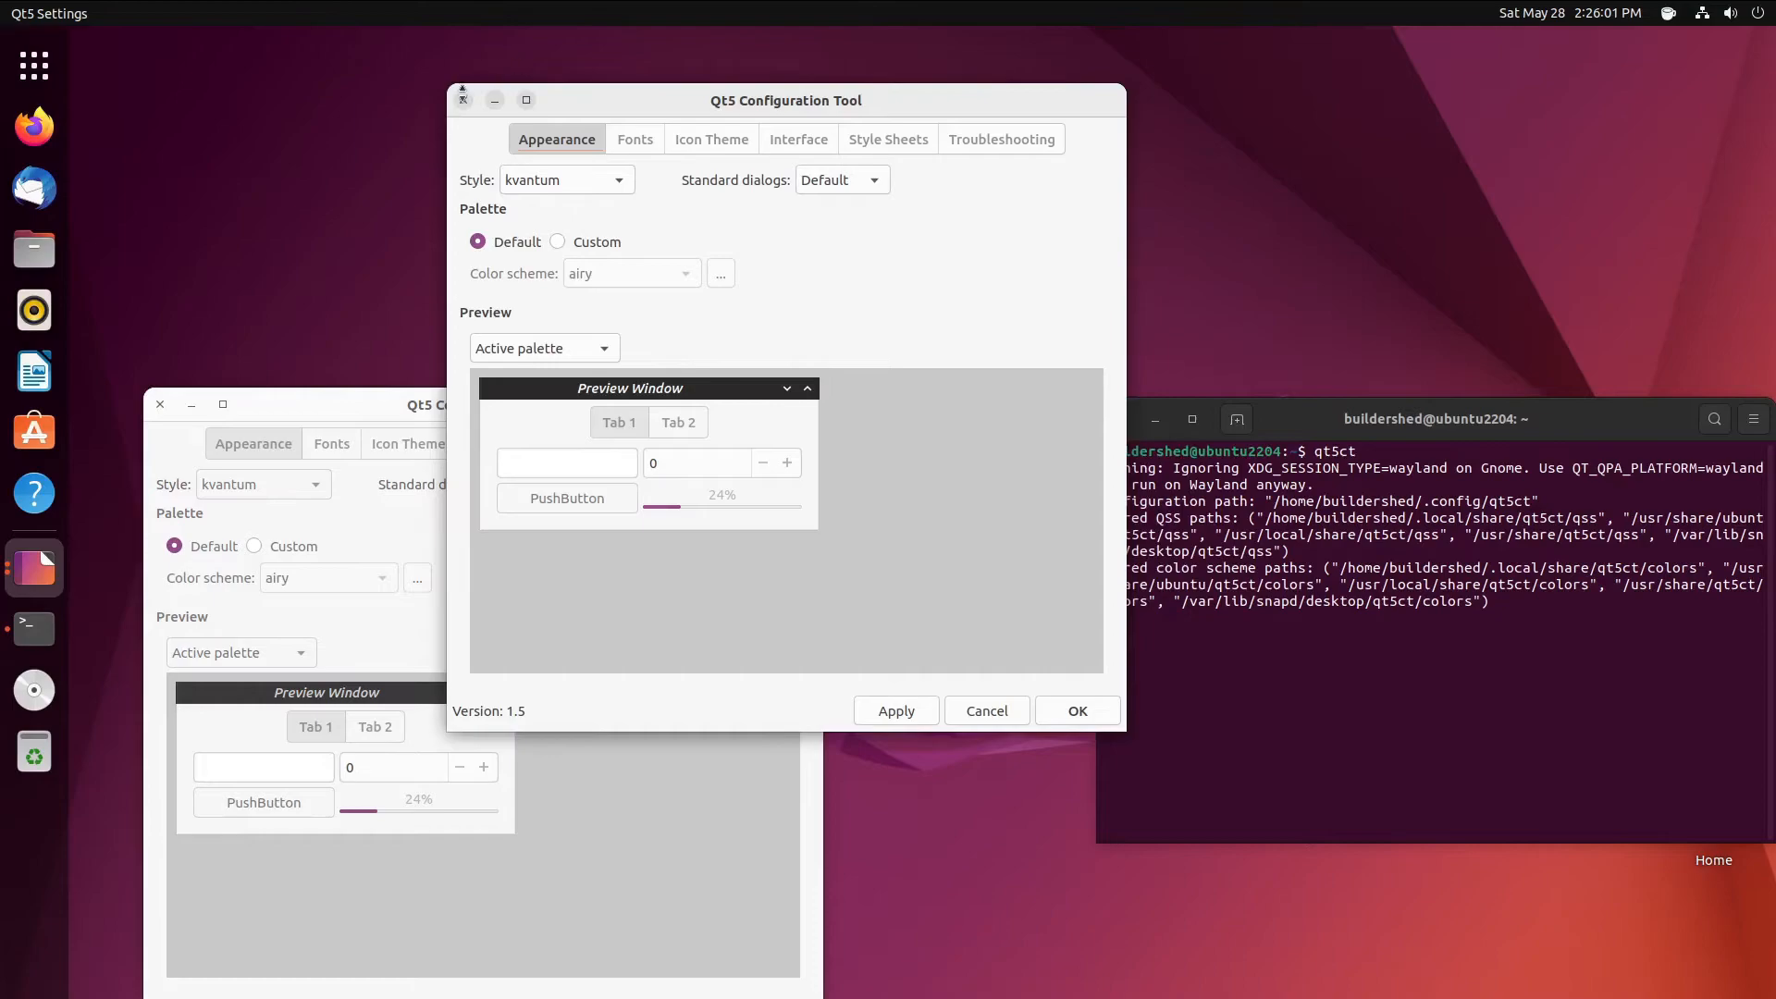
{"action": "left_click", "coordinate": [989, 712]}
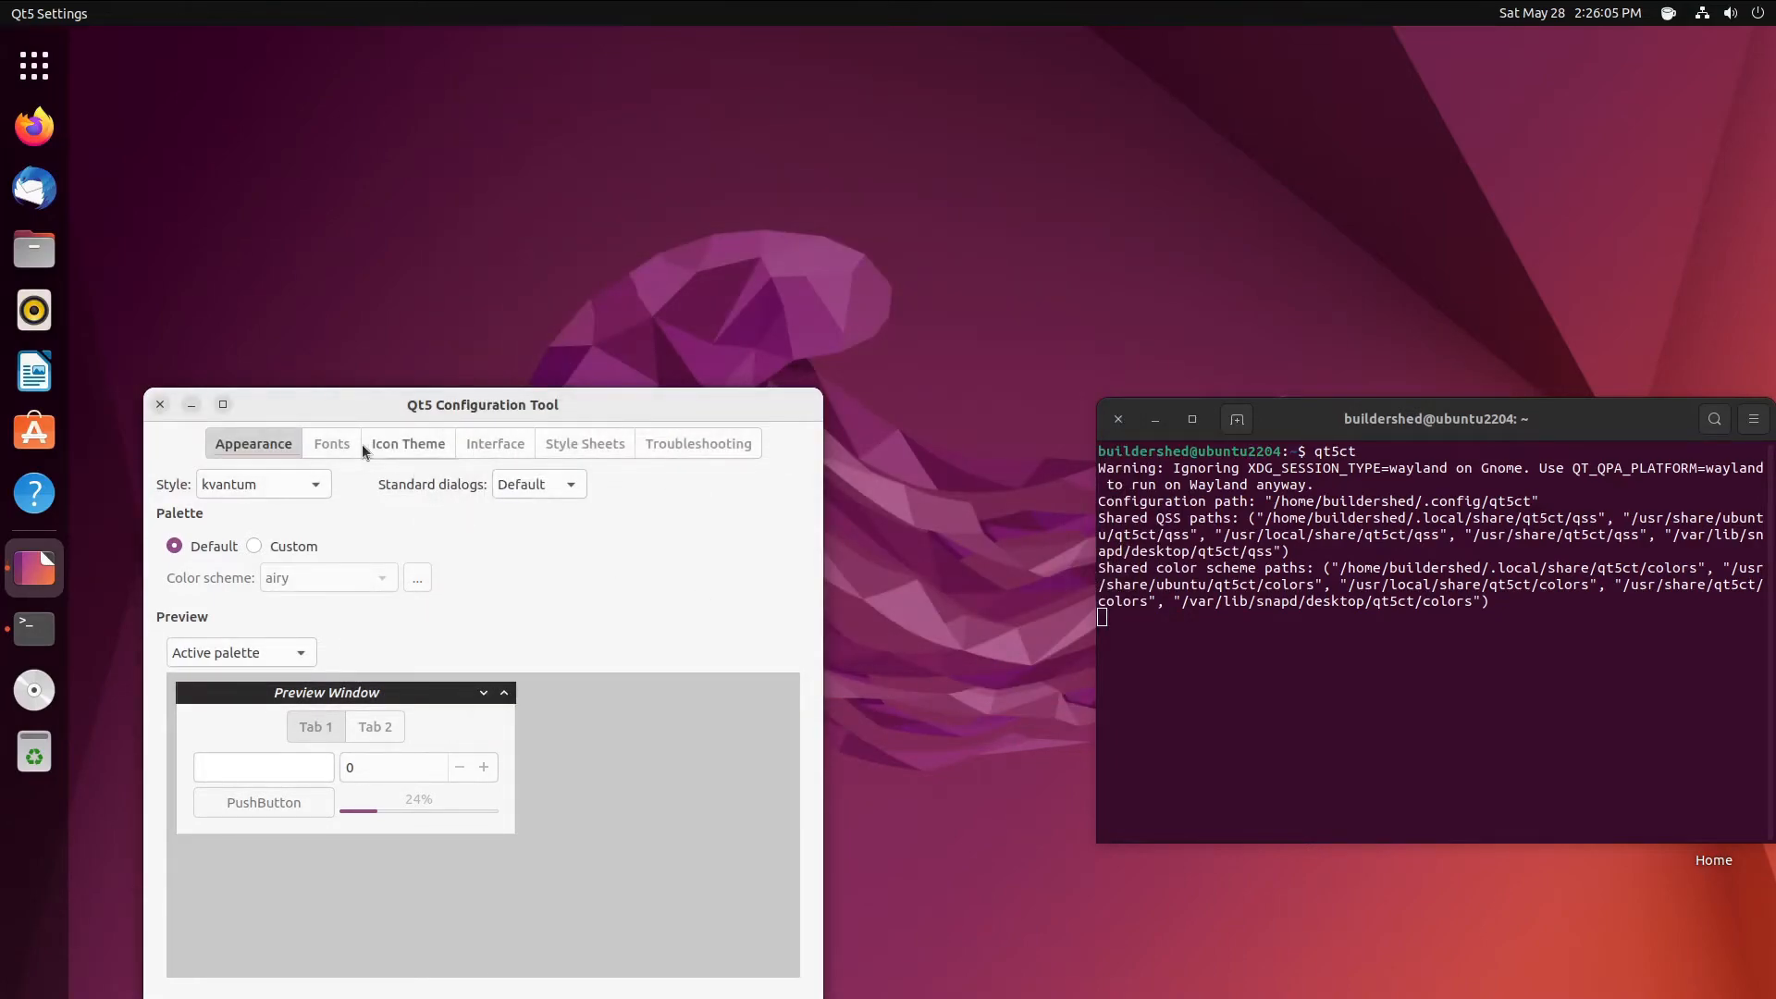
{"action": "left_click", "coordinate": [351, 445]}
{"action": "left_click_drag", "start_coordinate": [1340, 421], "coordinate": [1191, 121]}
{"action": "left_click", "coordinate": [160, 405]}
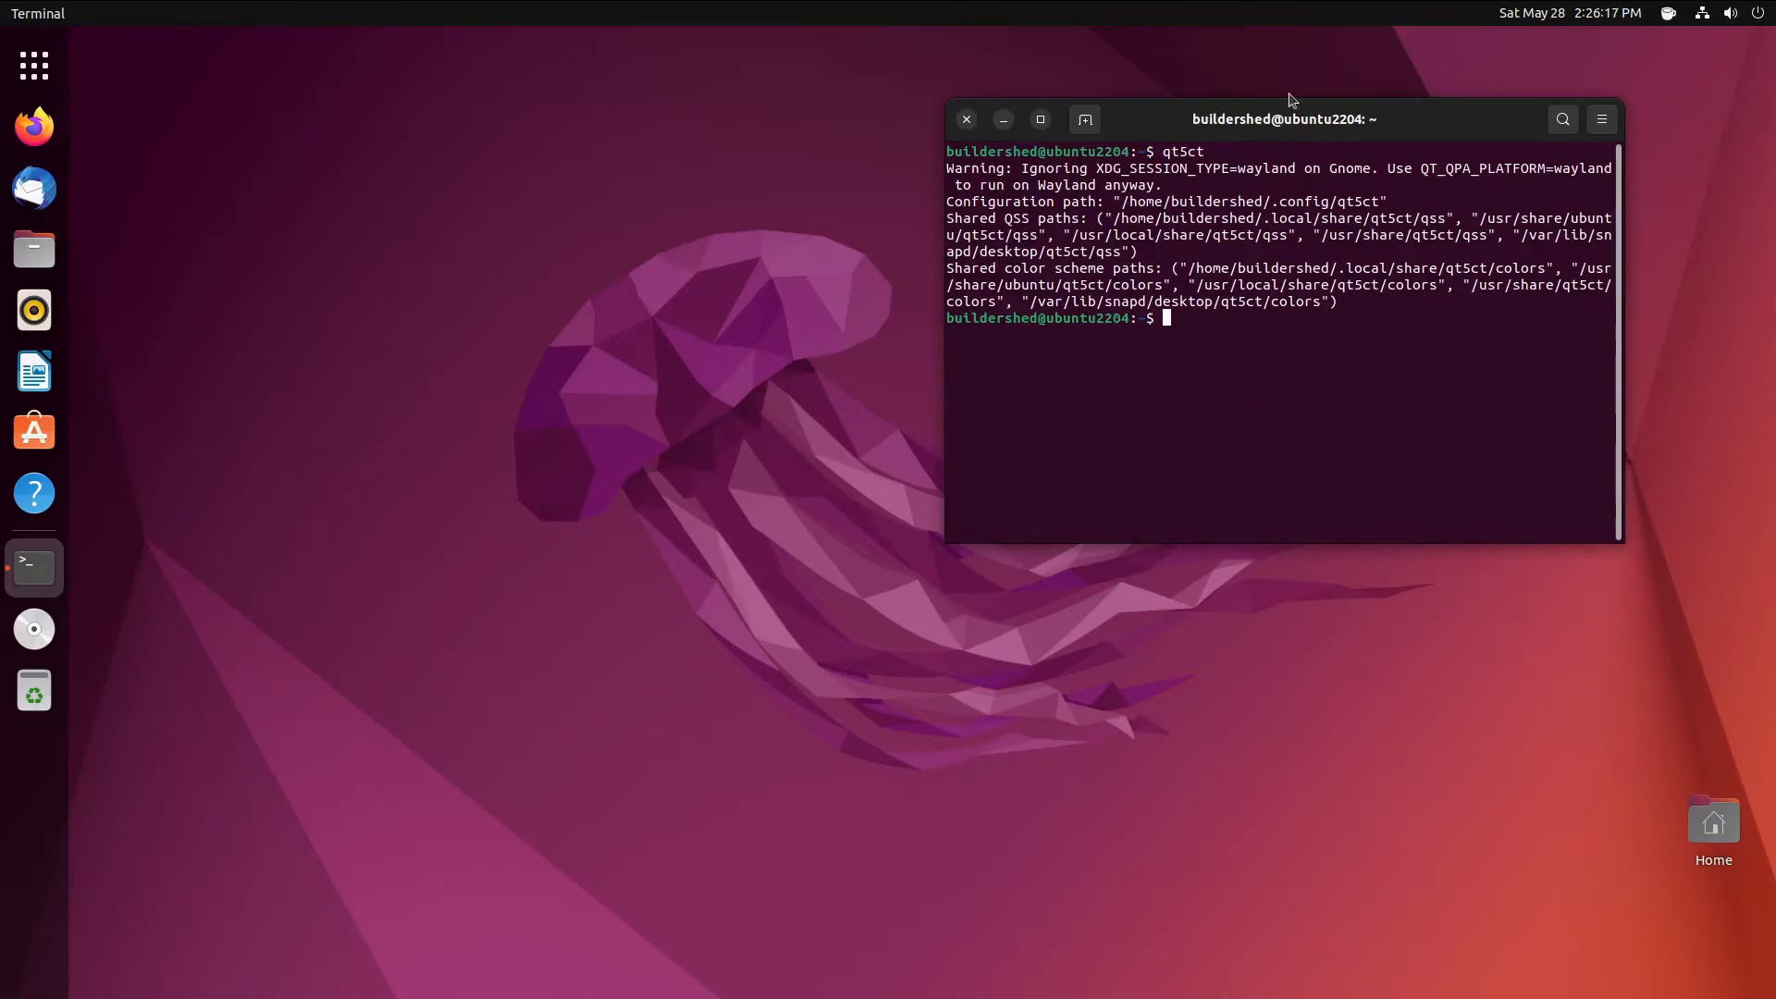
{"action": "left_click_drag", "start_coordinate": [1189, 131], "coordinate": [1247, 319]}
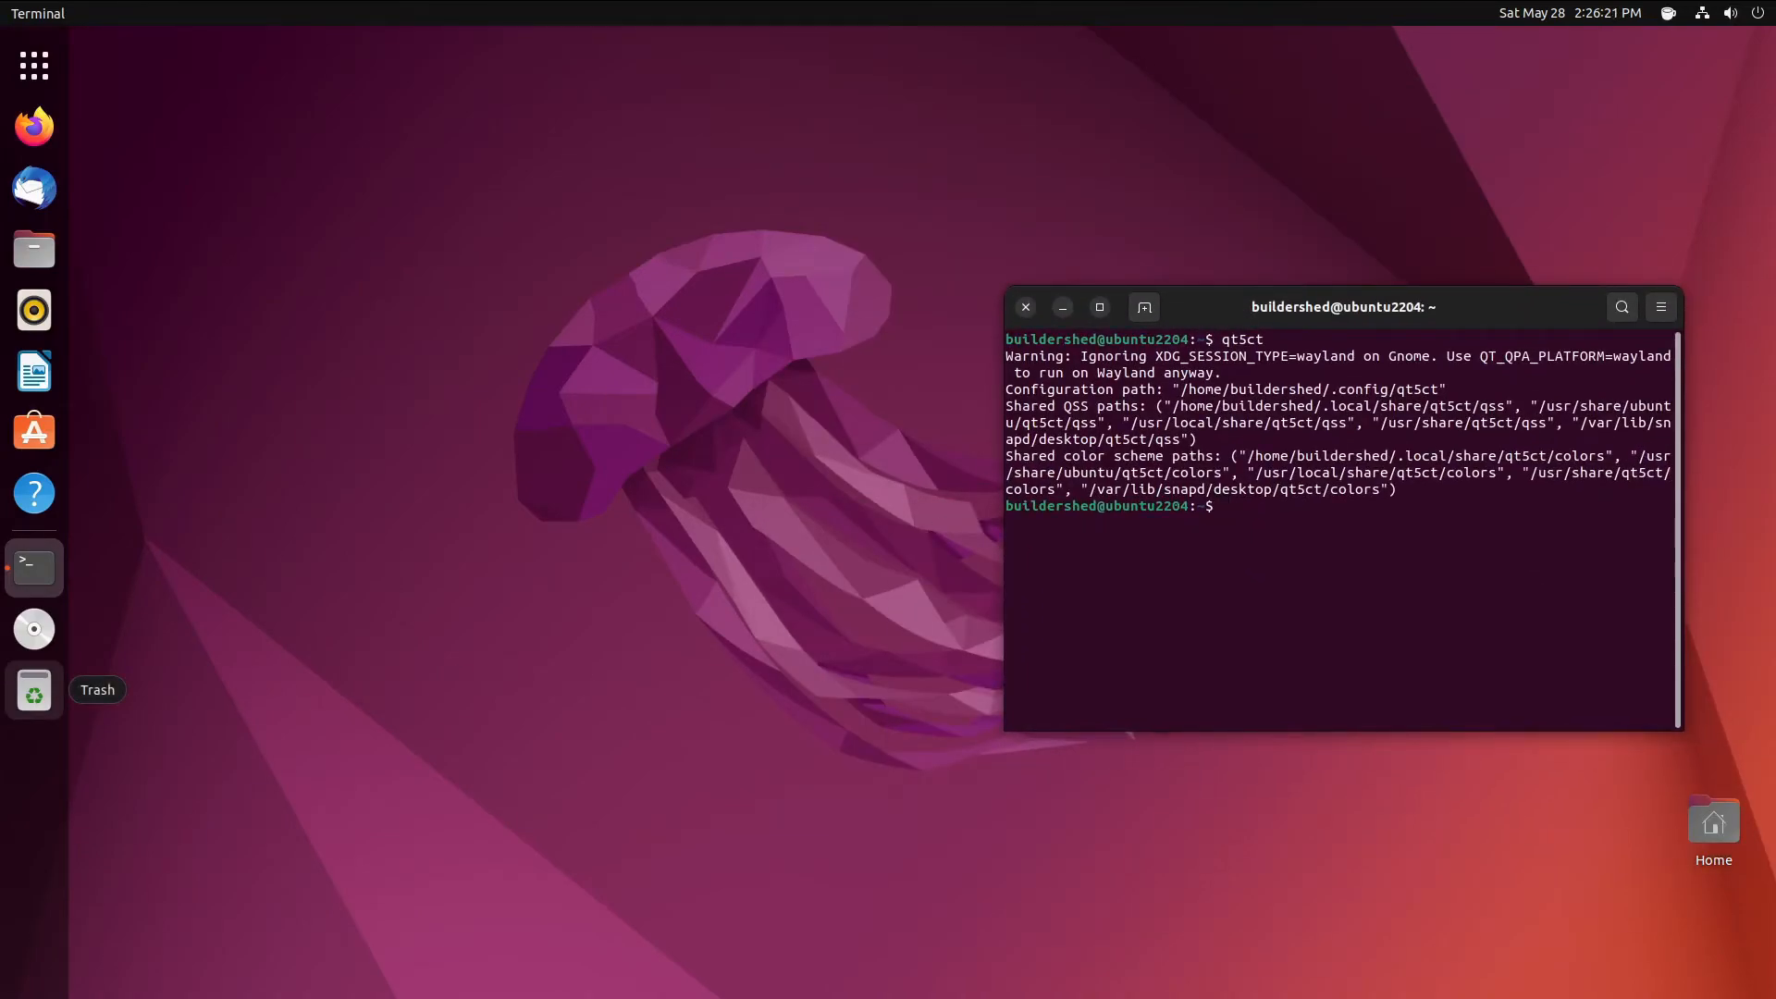
- Close Terminal, open Settings > Background, and choose the sunset valley wallpaper
{"action": "left_click", "coordinate": [1024, 307]}
{"action": "left_click", "coordinate": [34, 65]}
{"action": "scroll", "coordinate": [920, 400], "scroll_direction": "down", "scroll_amount": 1}
{"action": "scroll", "coordinate": [1026, 507], "scroll_direction": "up", "scroll_amount": 1}
{"action": "scroll", "coordinate": [888, 502], "scroll_direction": "down", "scroll_amount": 1}
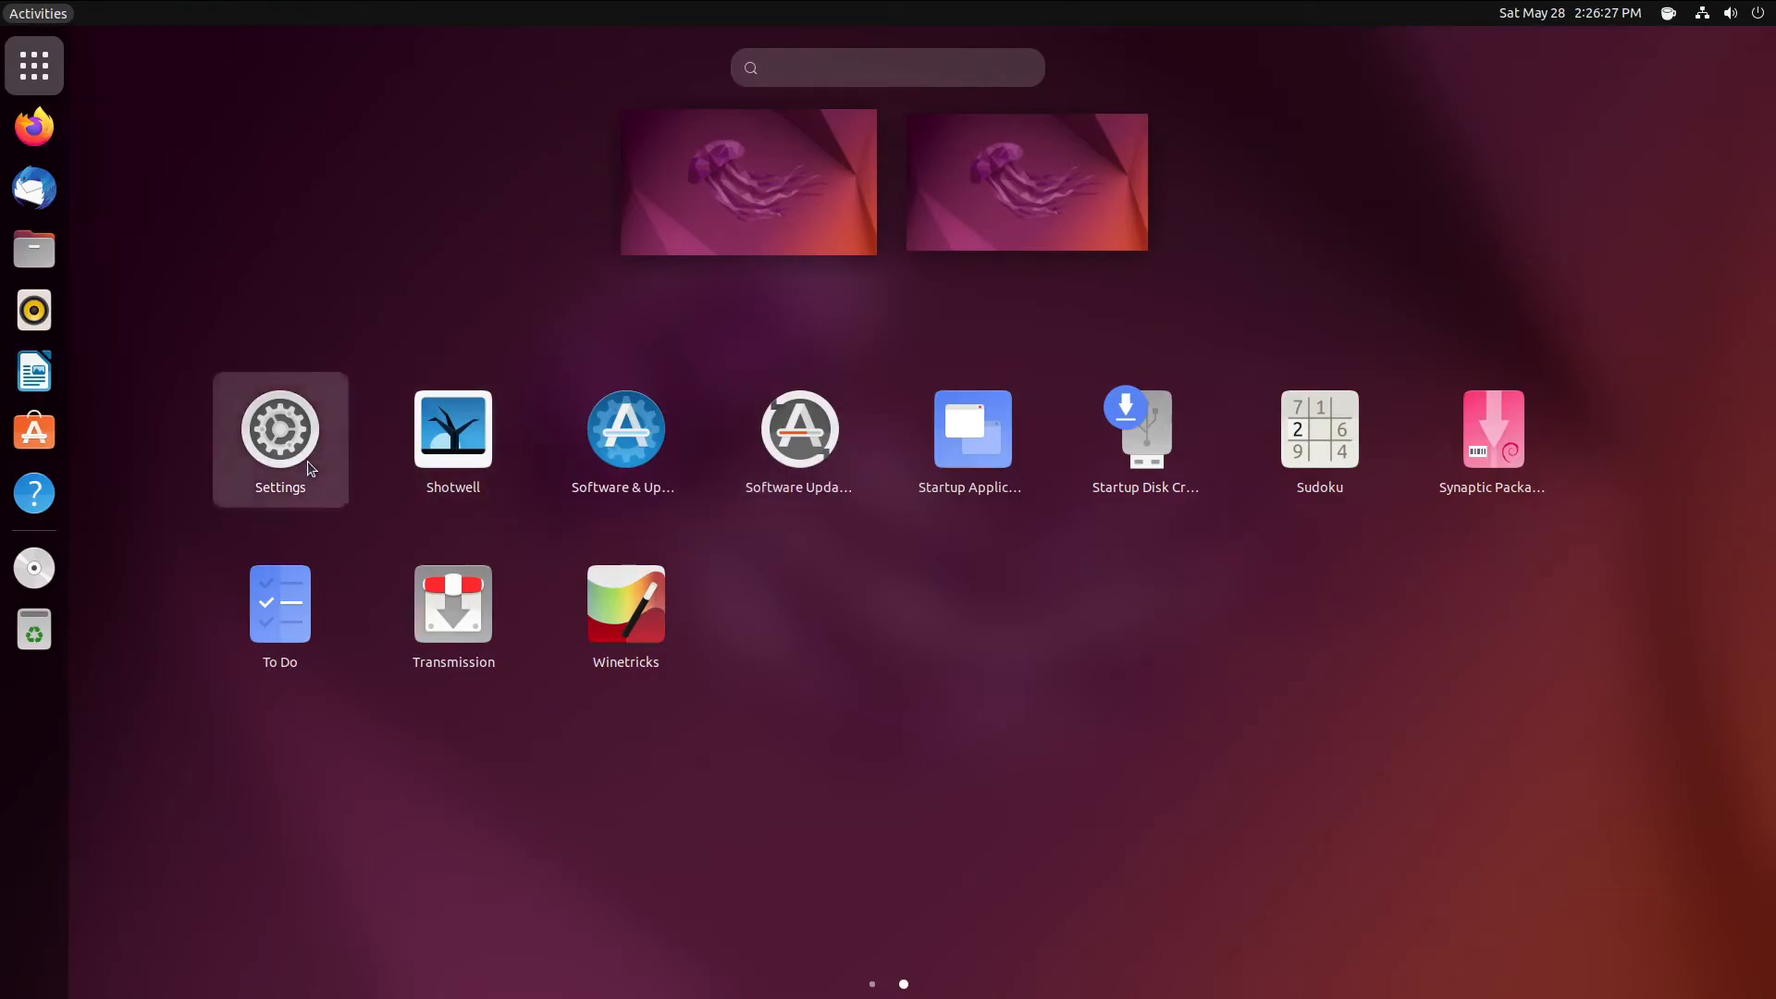
{"action": "left_click", "coordinate": [308, 464]}
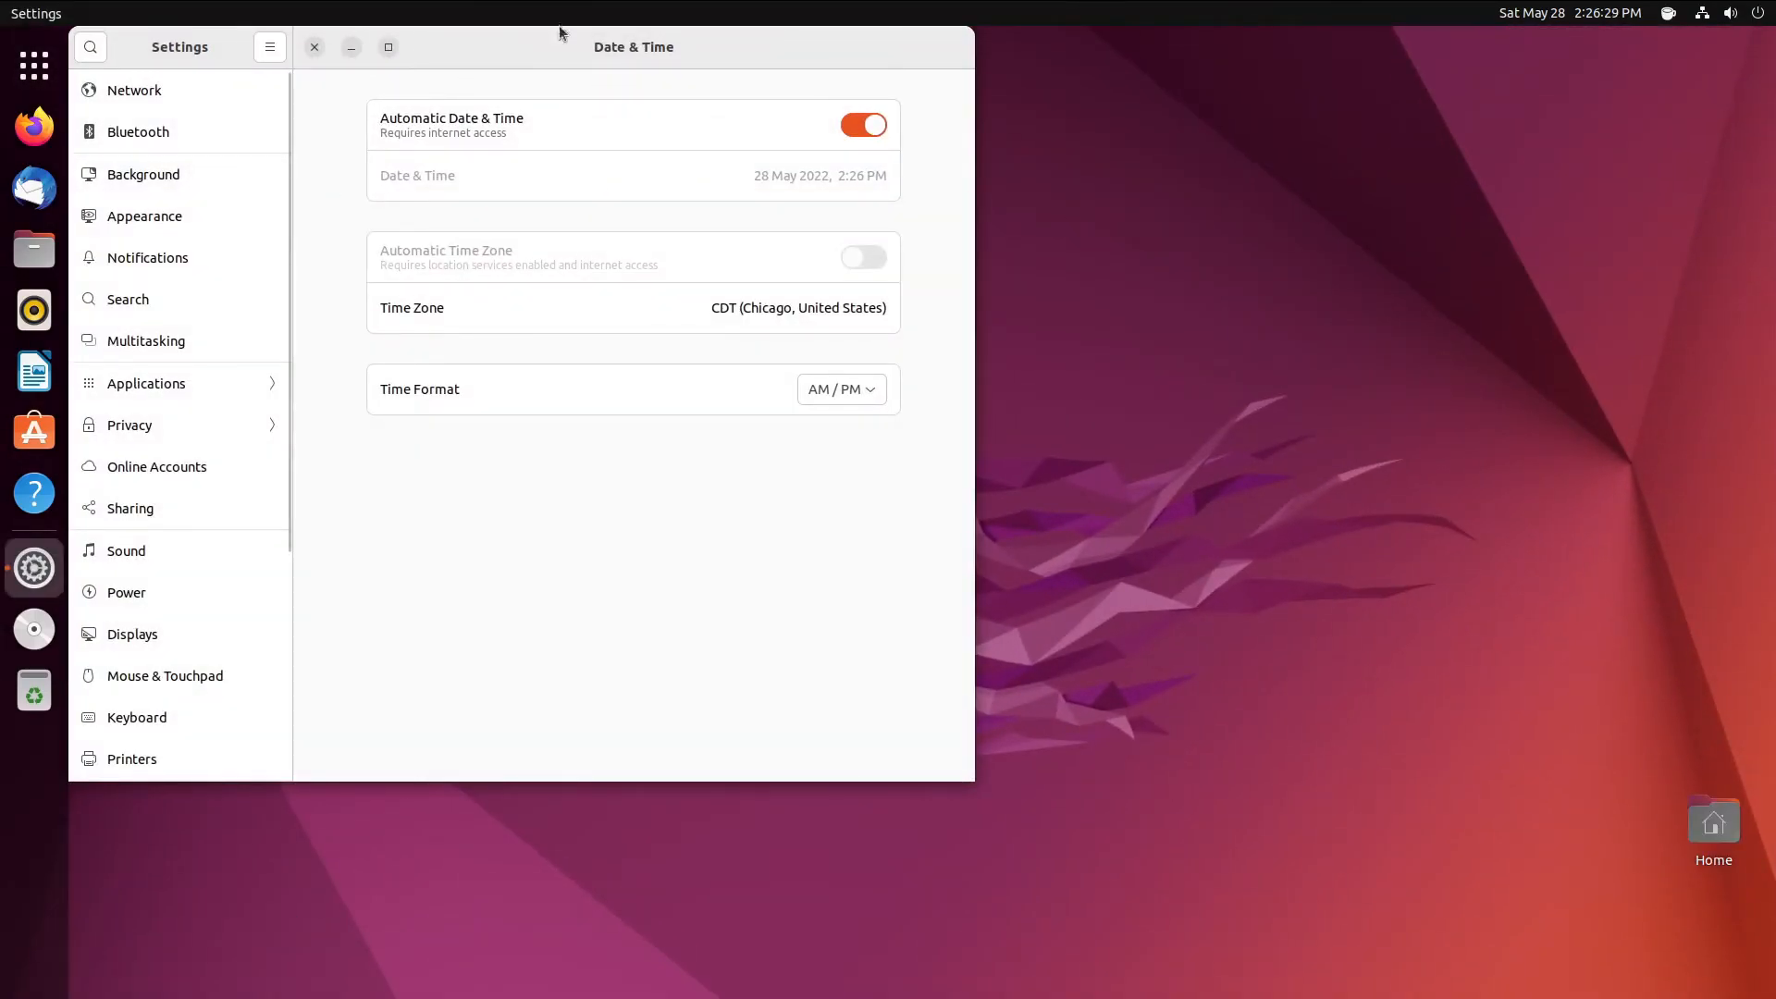
{"action": "left_click_drag", "start_coordinate": [531, 58], "coordinate": [912, 223]}
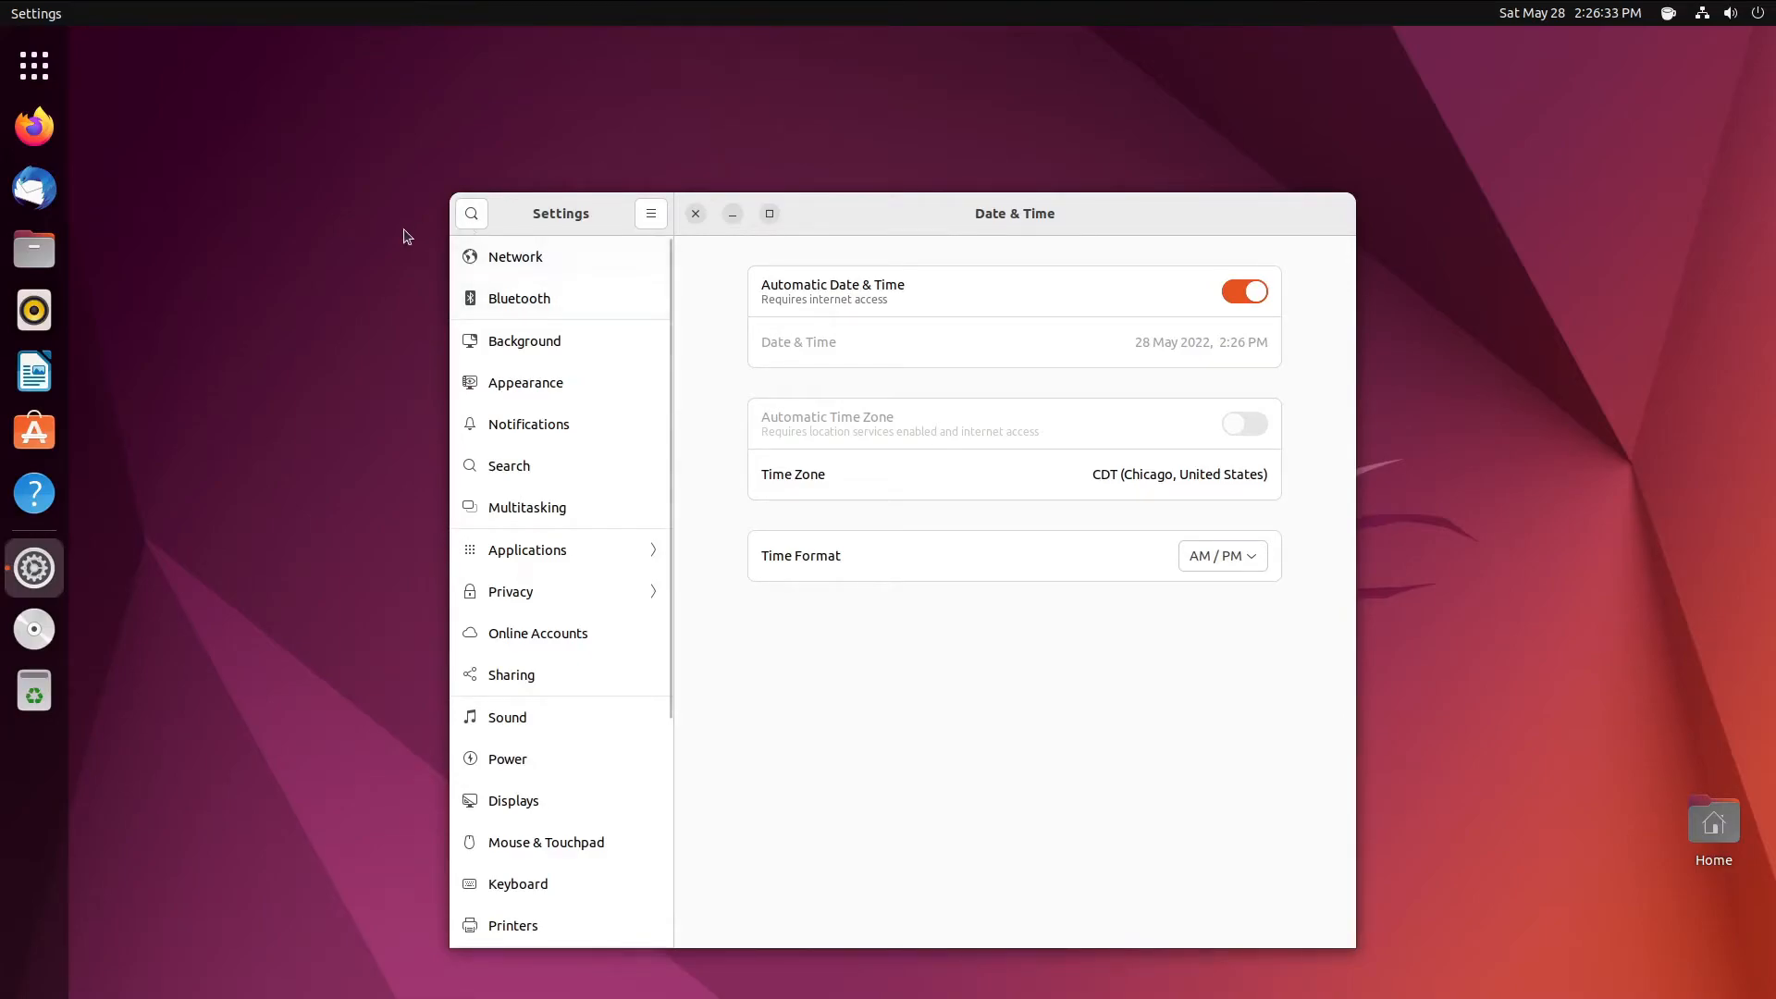
{"action": "left_click", "coordinate": [583, 338]}
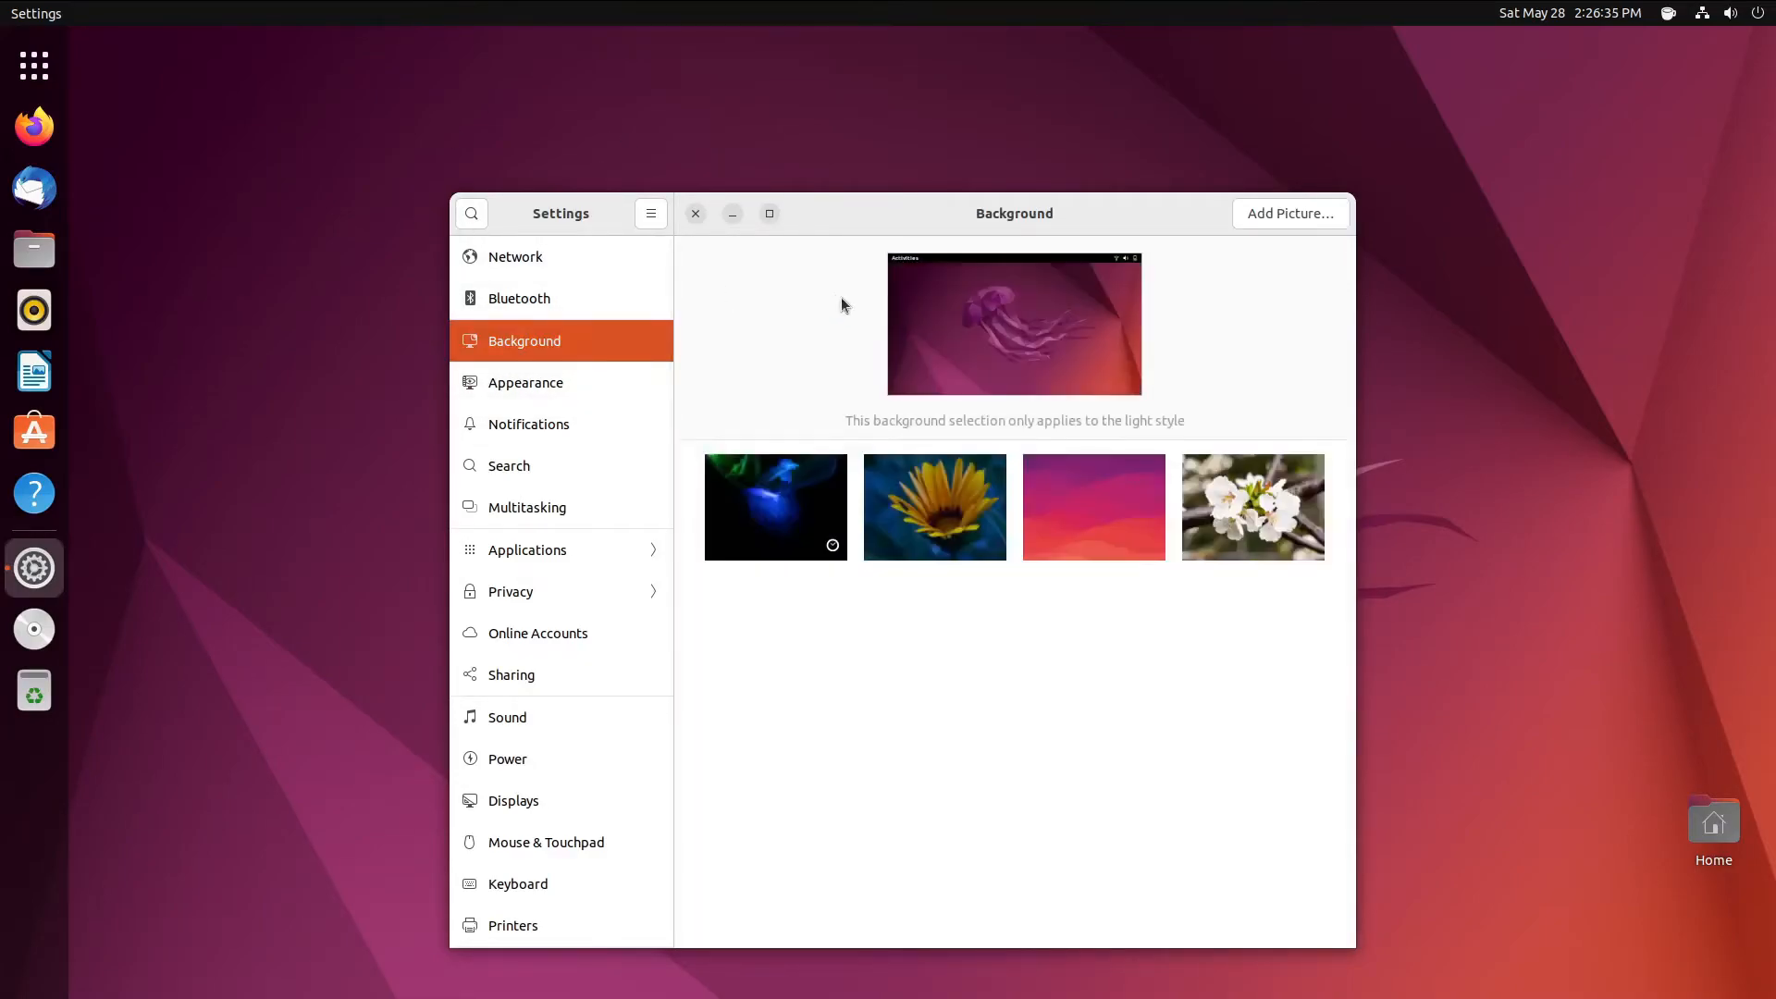
{"action": "left_click", "coordinate": [925, 767]}
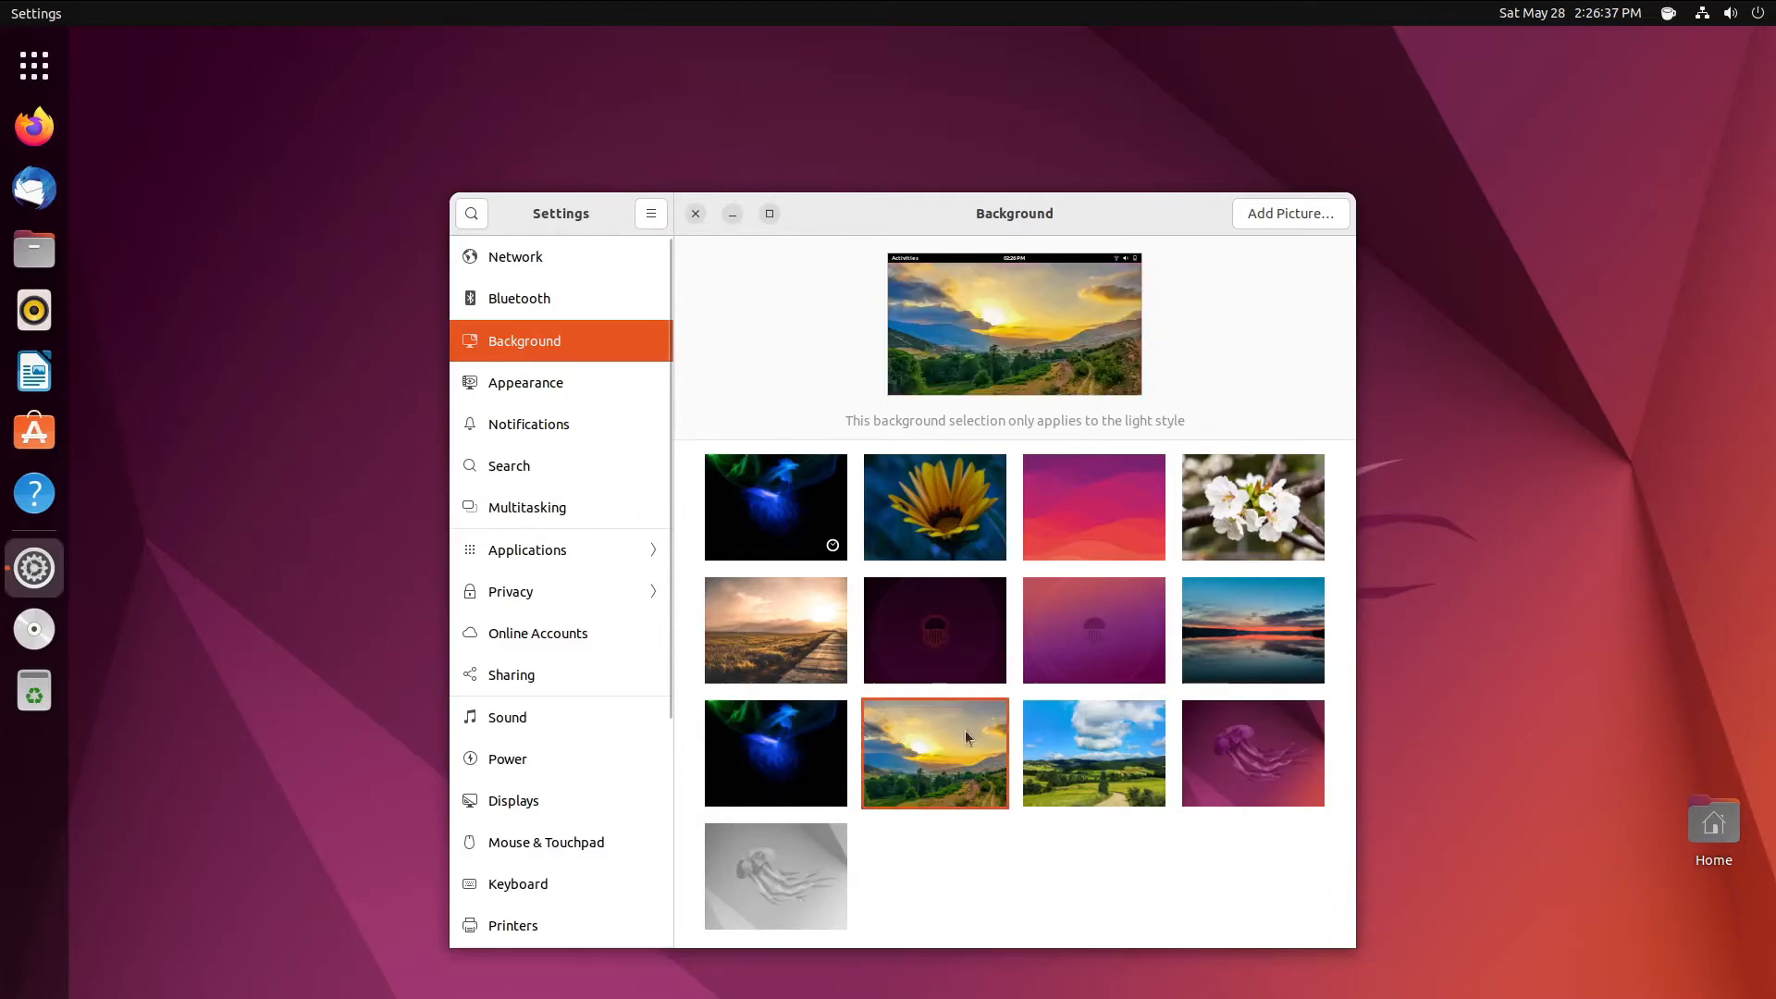
{"action": "left_click_drag", "start_coordinate": [1063, 219], "coordinate": [1219, 121]}
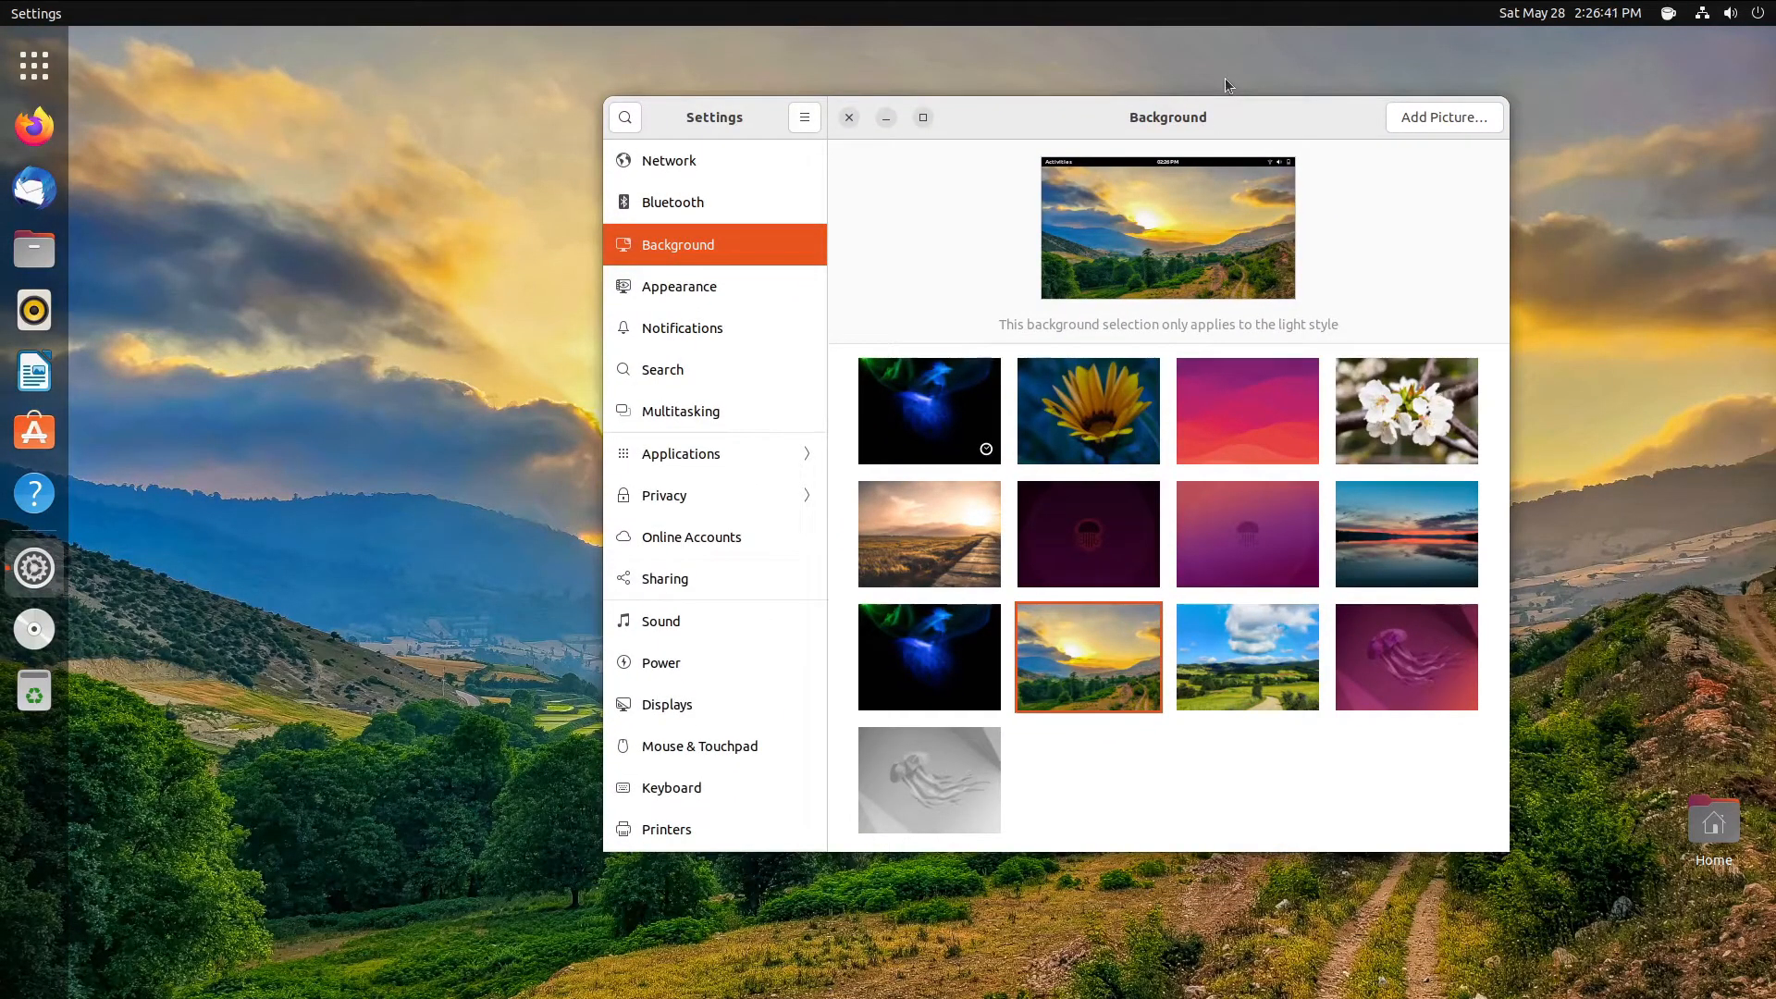
- Set the accent colour to Prussian Green and move the dock to the bottom edge
{"action": "left_click", "coordinate": [701, 286]}
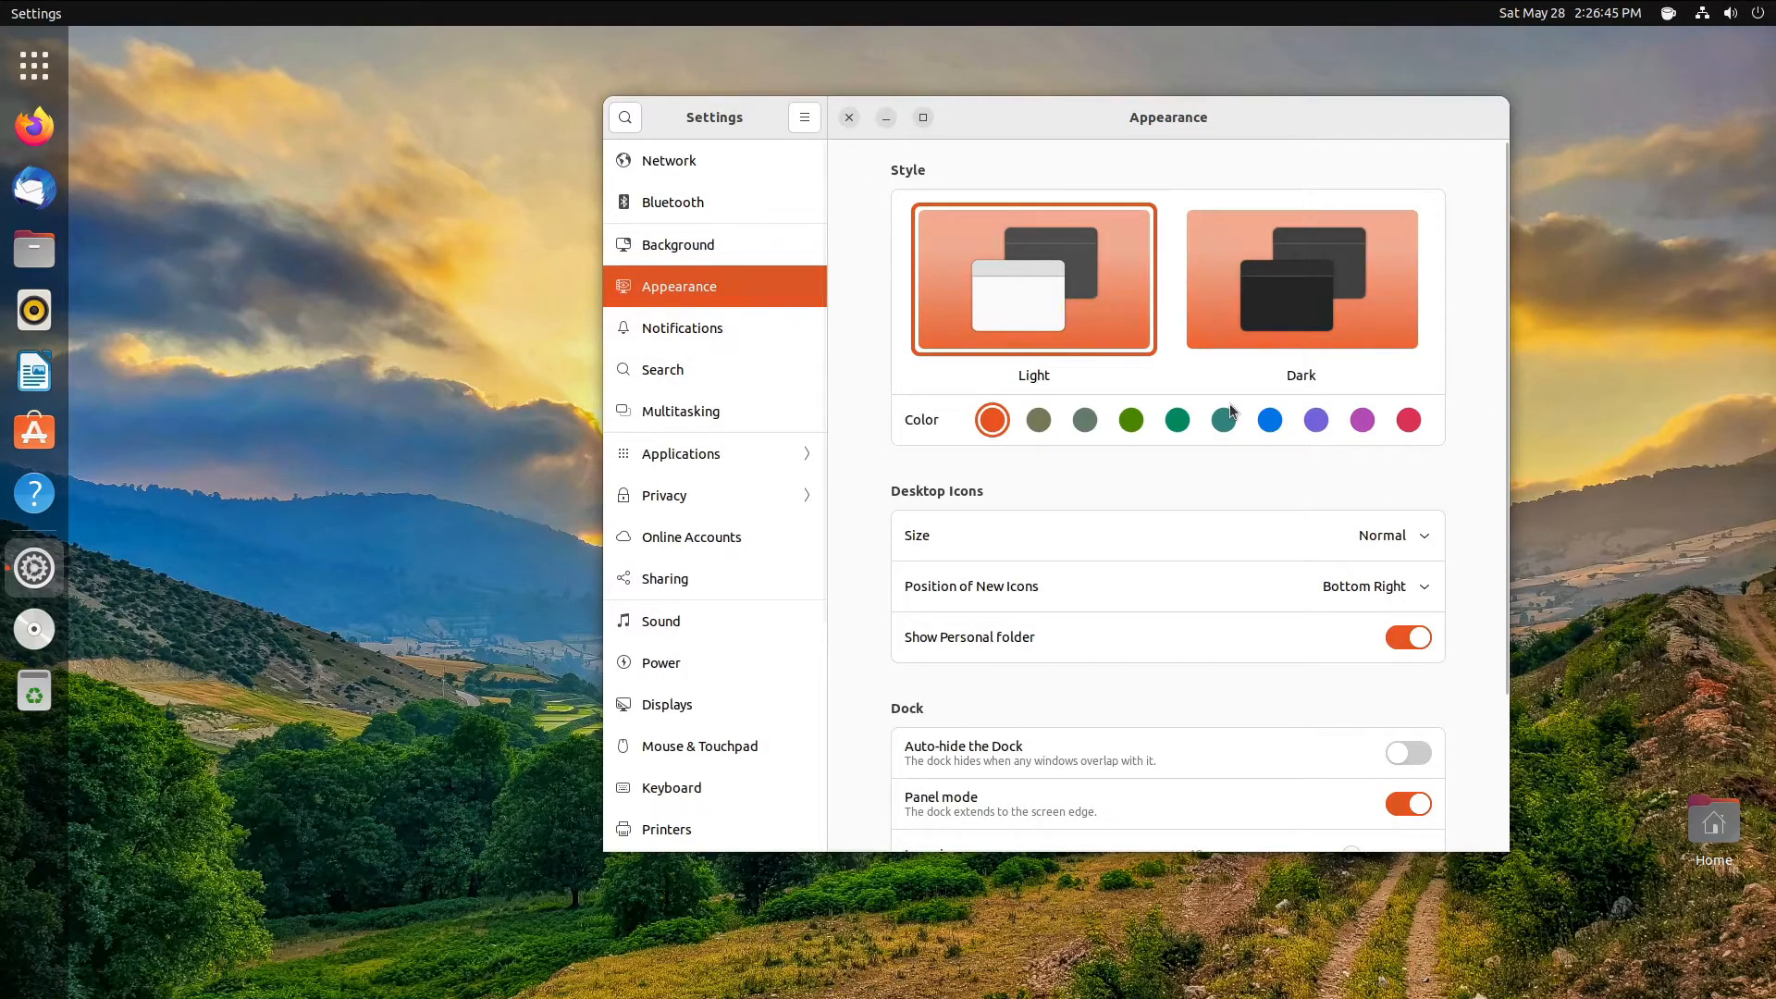
{"action": "left_click", "coordinate": [1226, 421]}
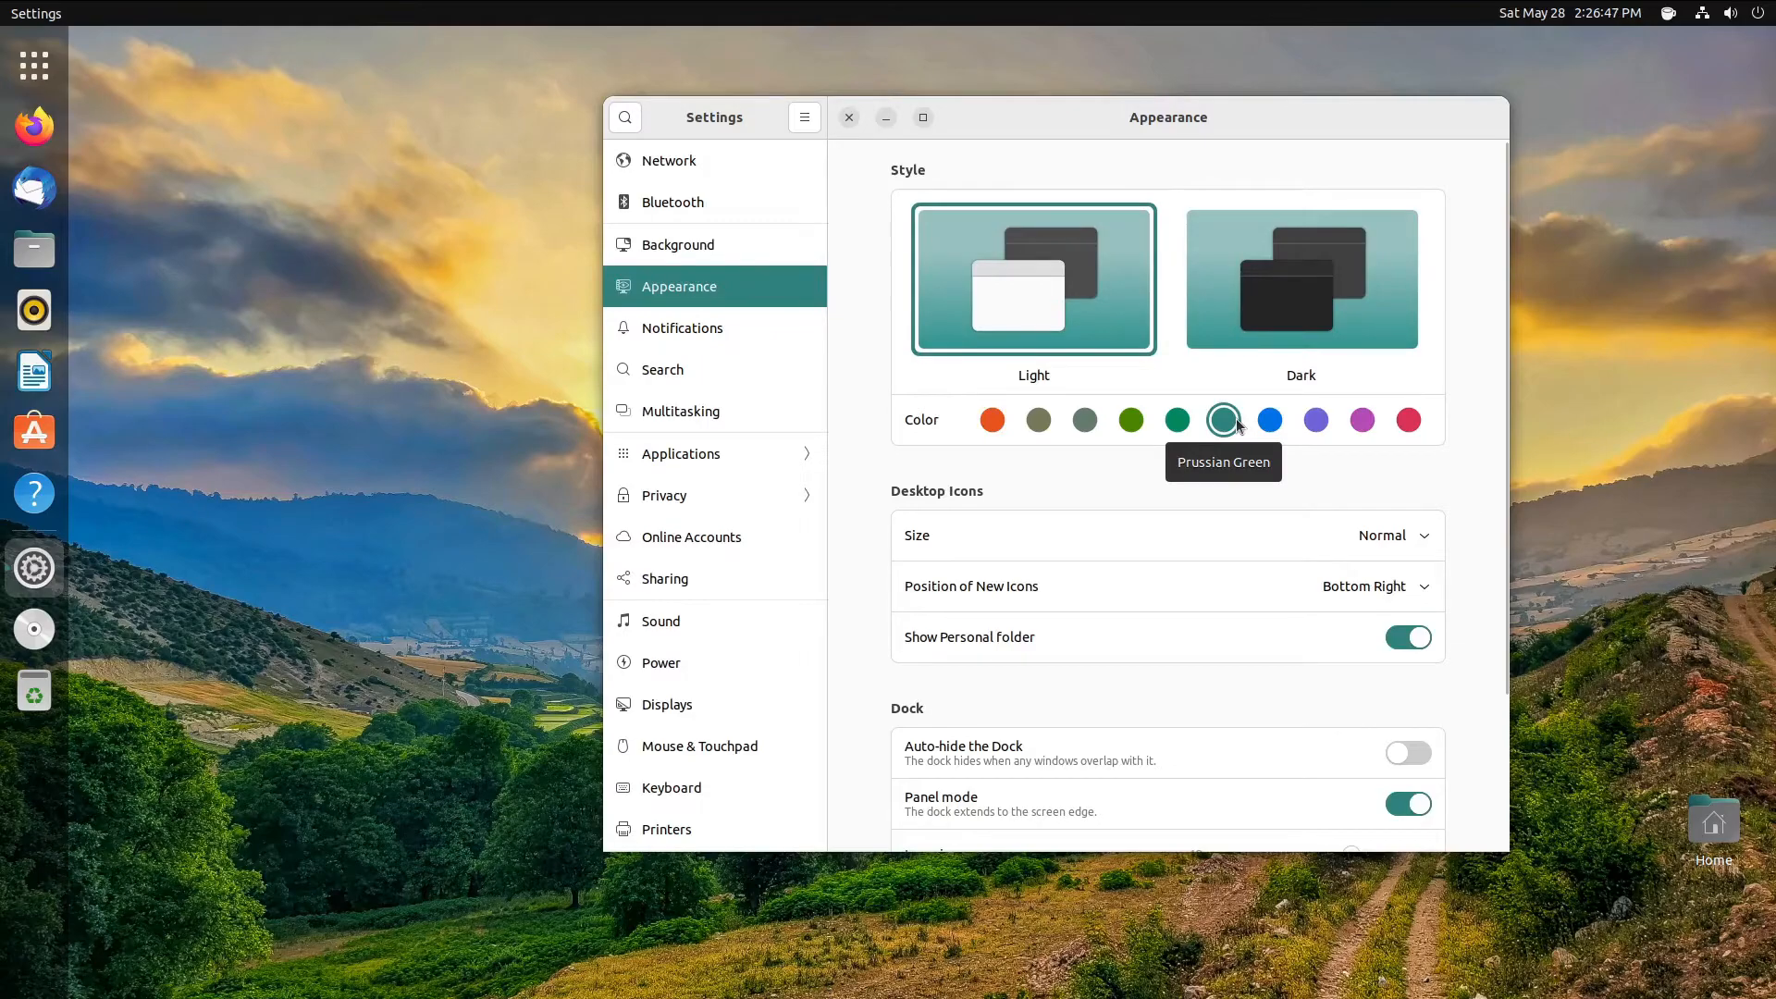
{"action": "scroll", "coordinate": [995, 683], "scroll_direction": "down", "scroll_amount": 4}
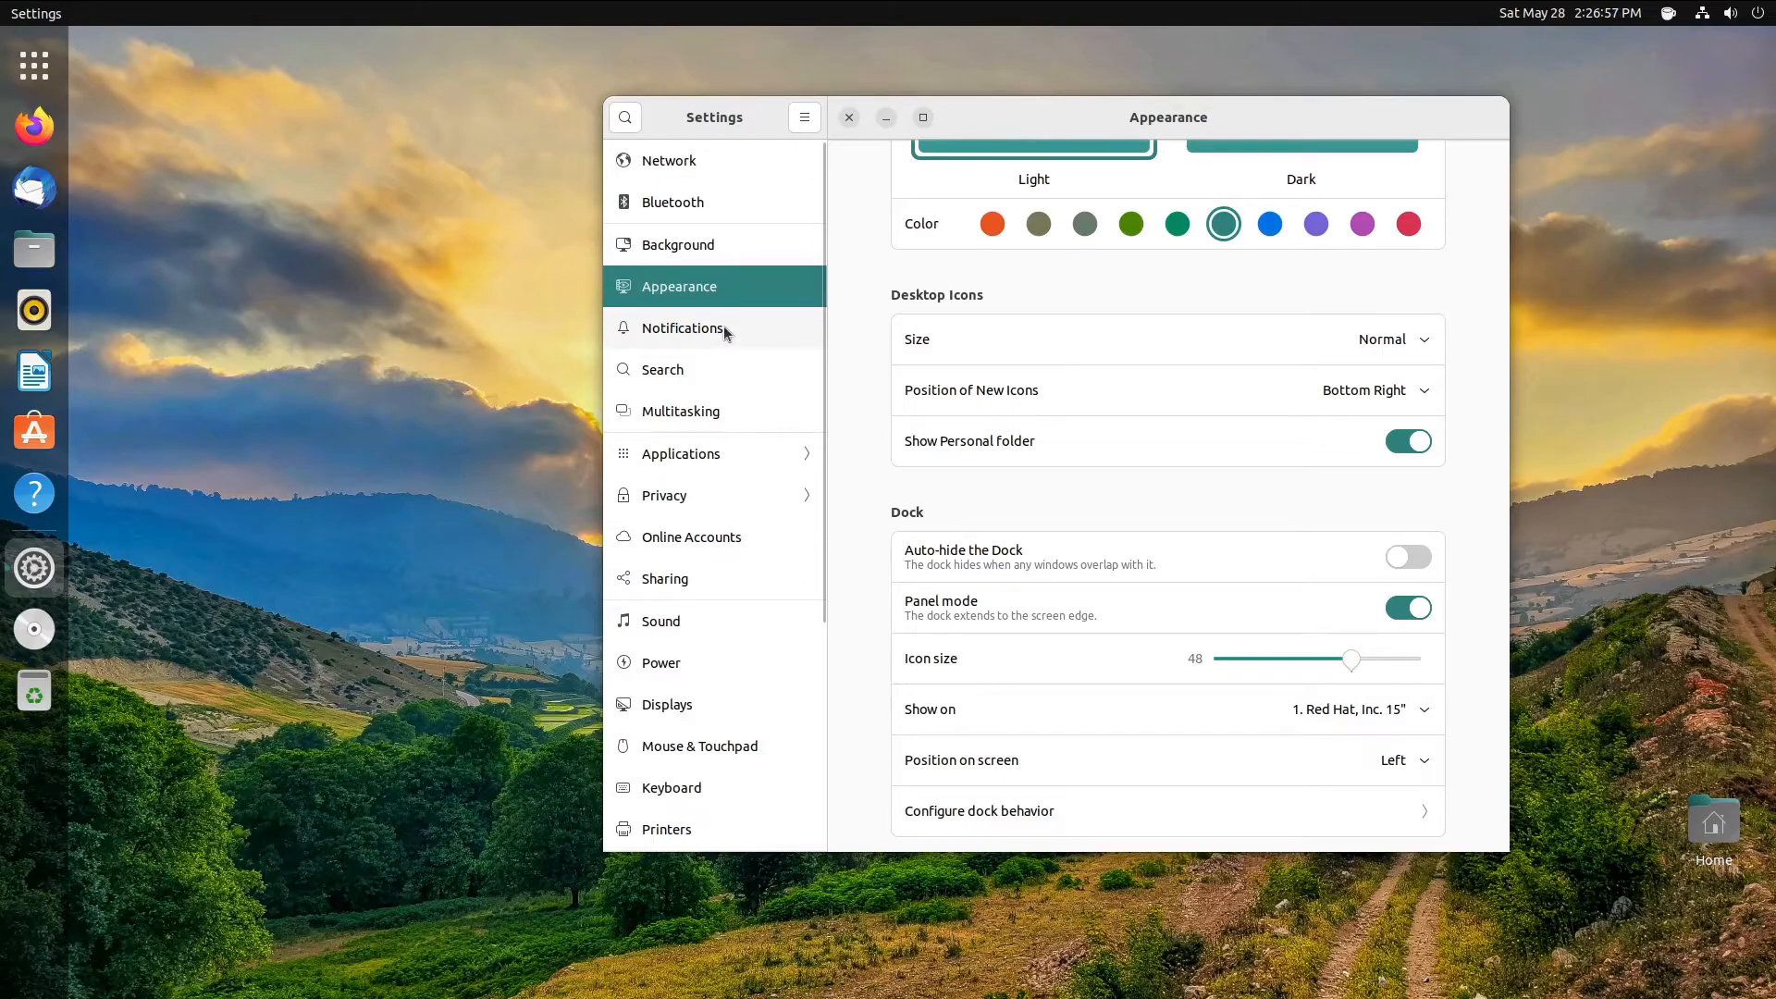
{"action": "left_click", "coordinate": [1239, 761]}
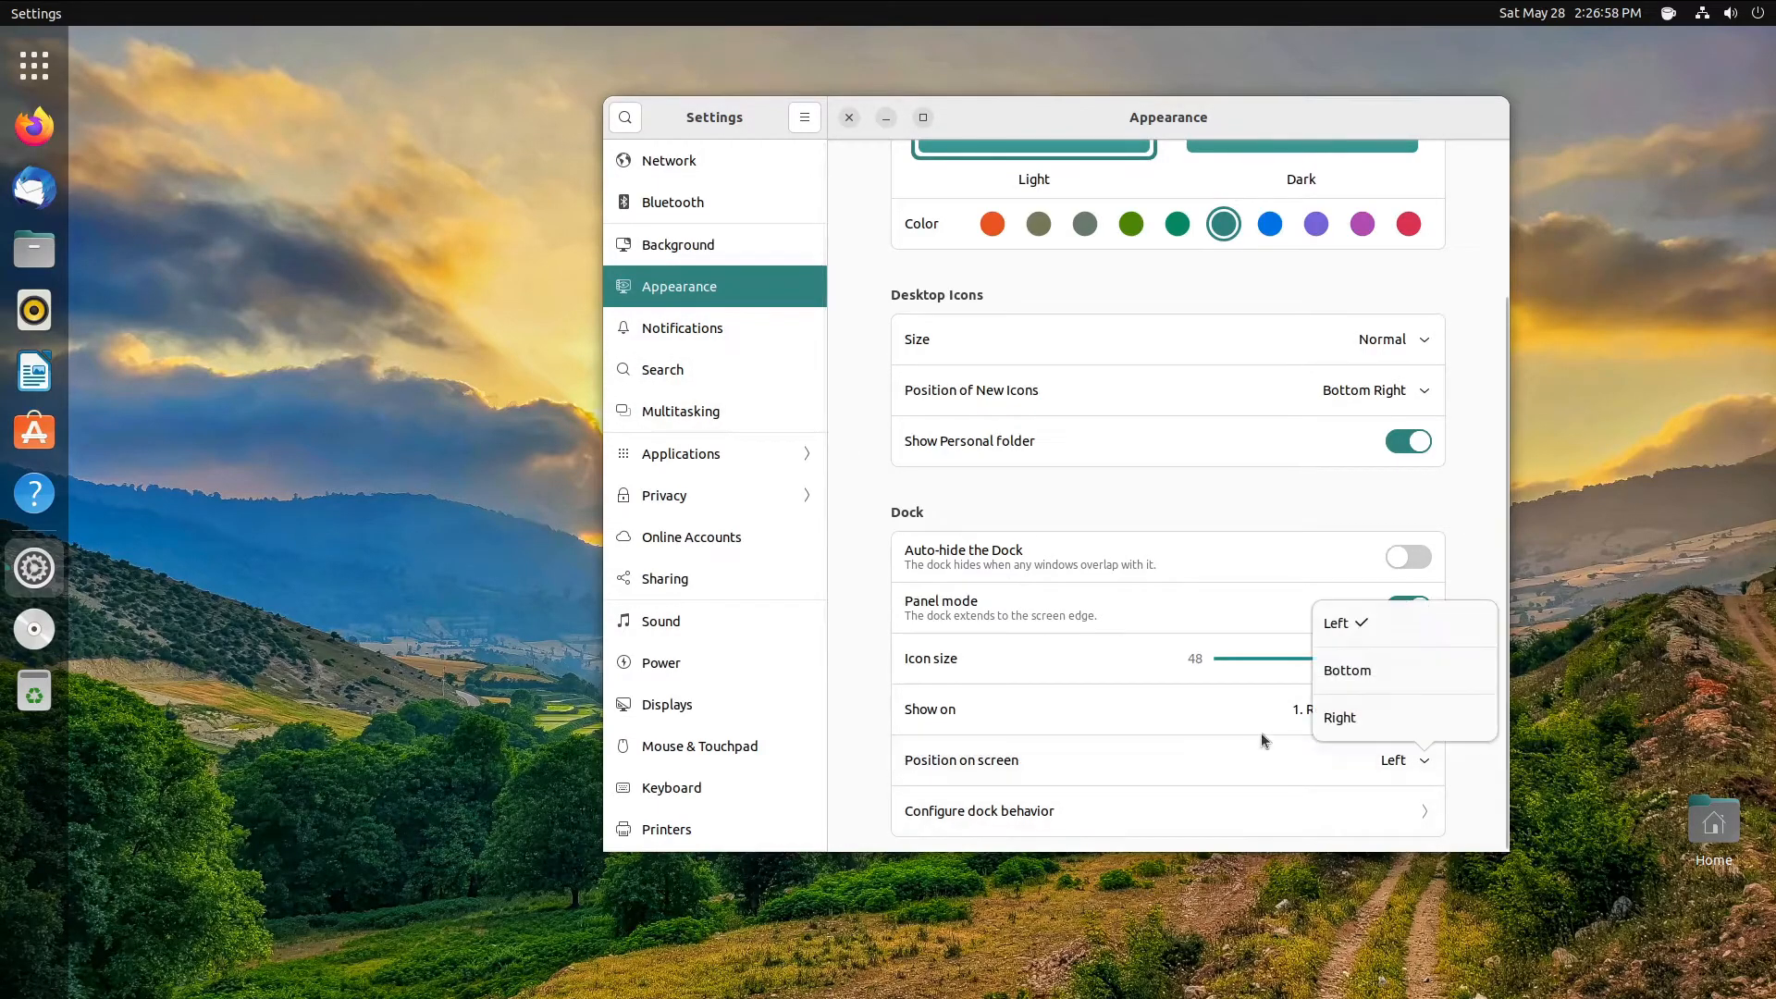
{"action": "left_click", "coordinate": [1343, 672]}
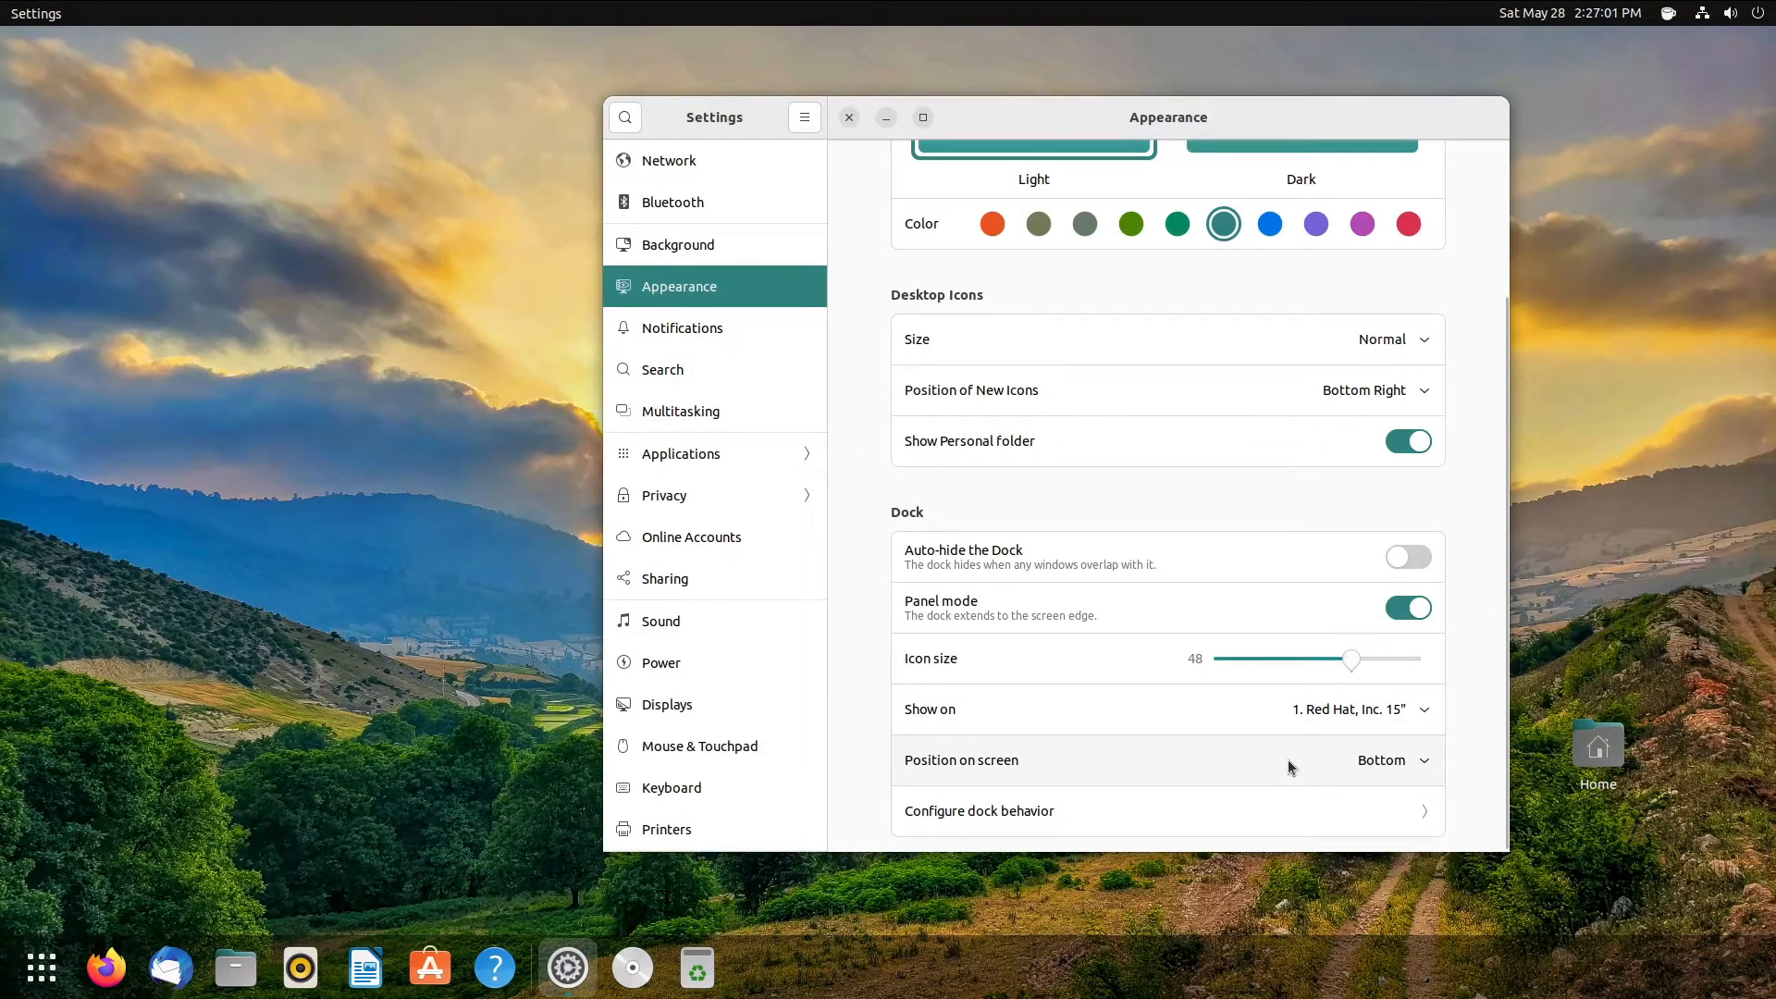
{"action": "left_click", "coordinate": [1328, 810]}
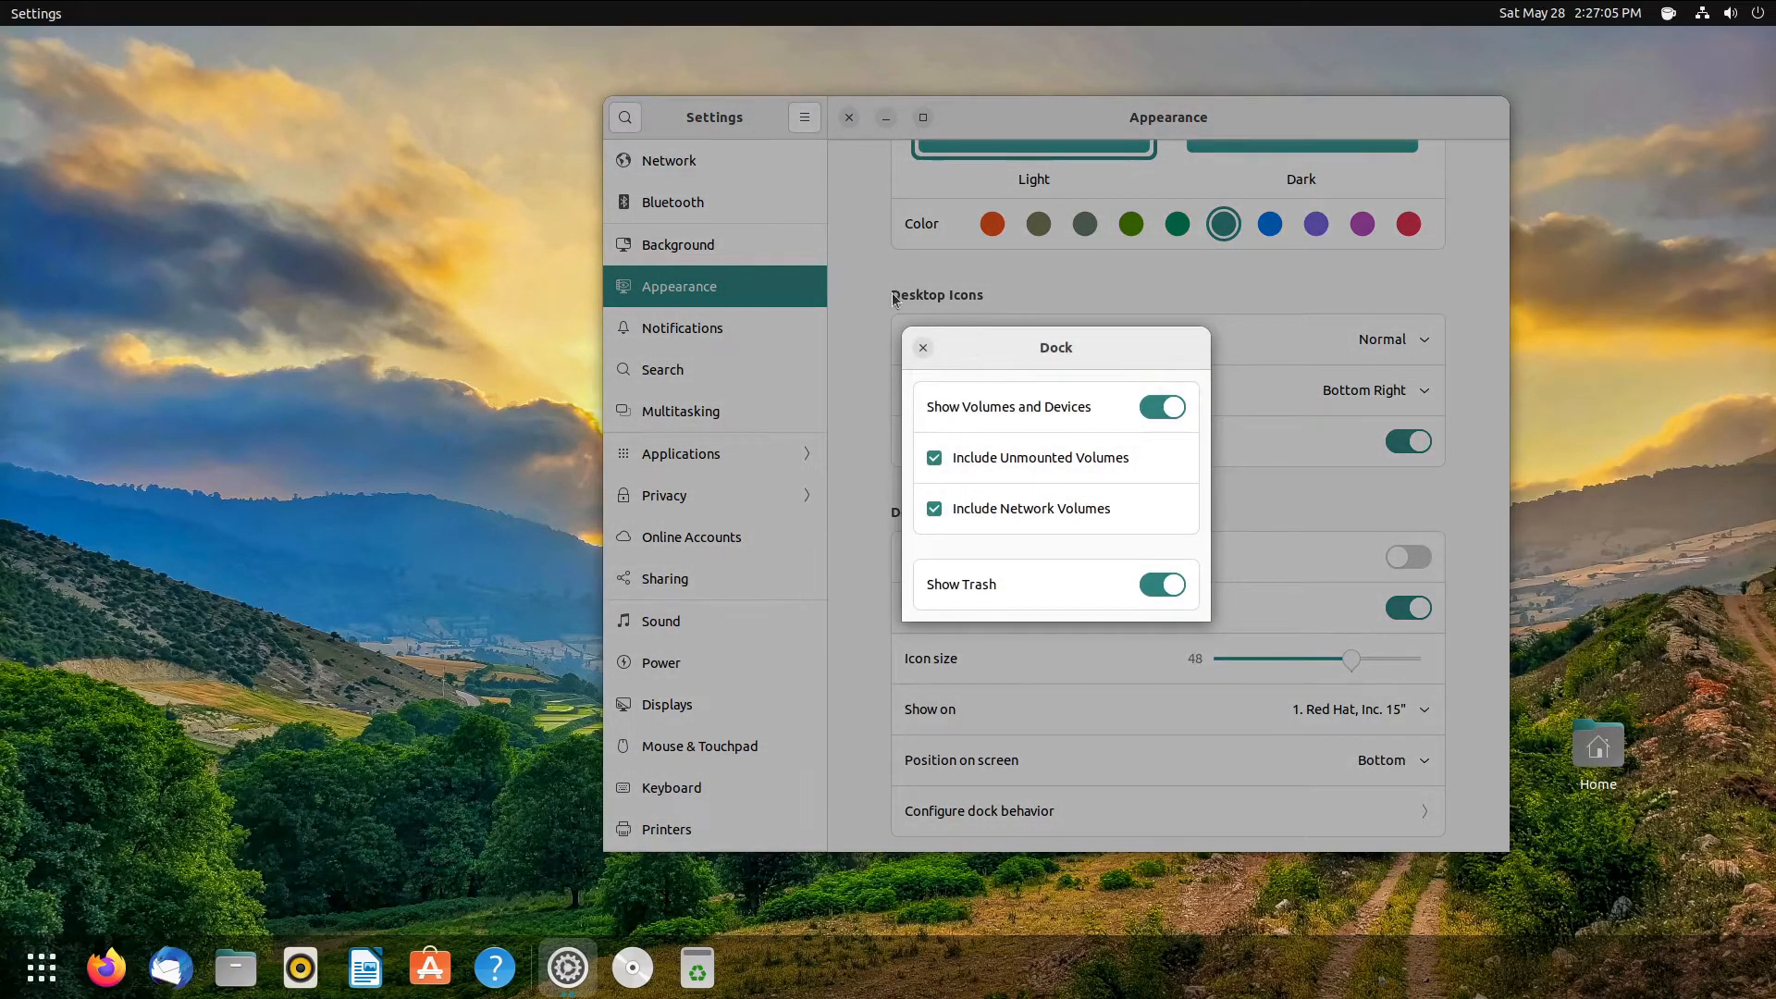
{"action": "left_click", "coordinate": [921, 346]}
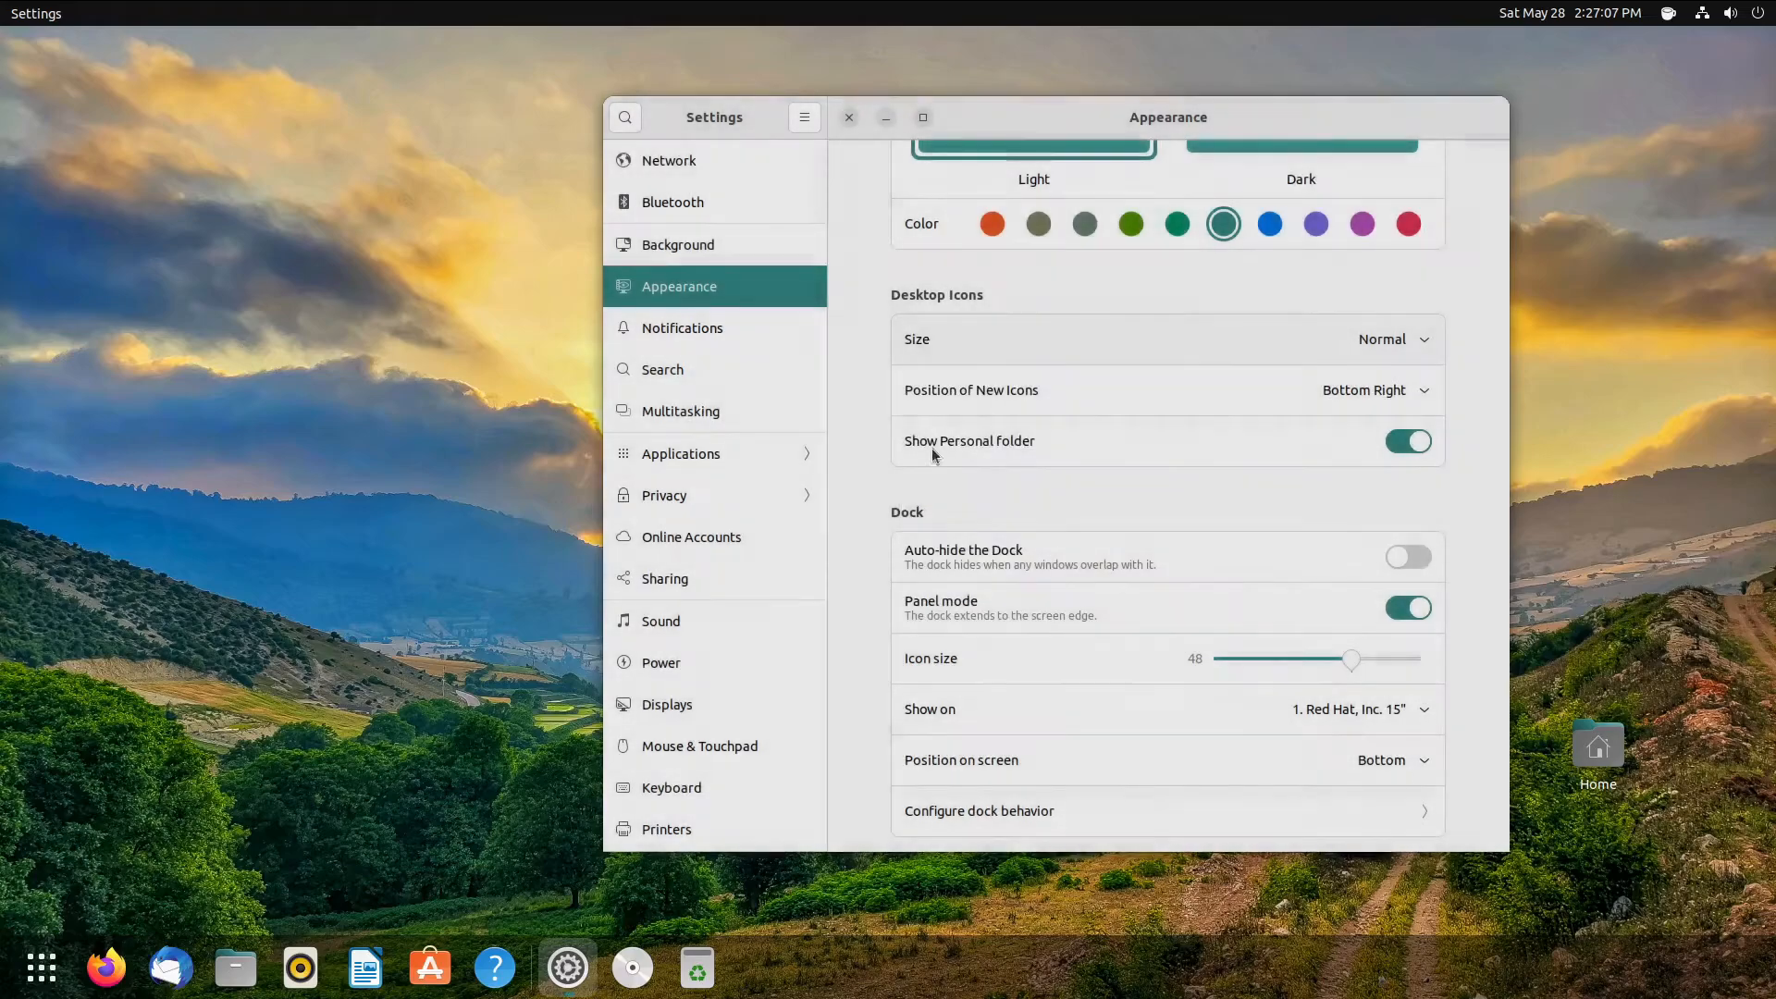
- Try the dock on the left, bottom and right edges, finally leaving it on Left
{"action": "left_click", "coordinate": [1137, 782]}
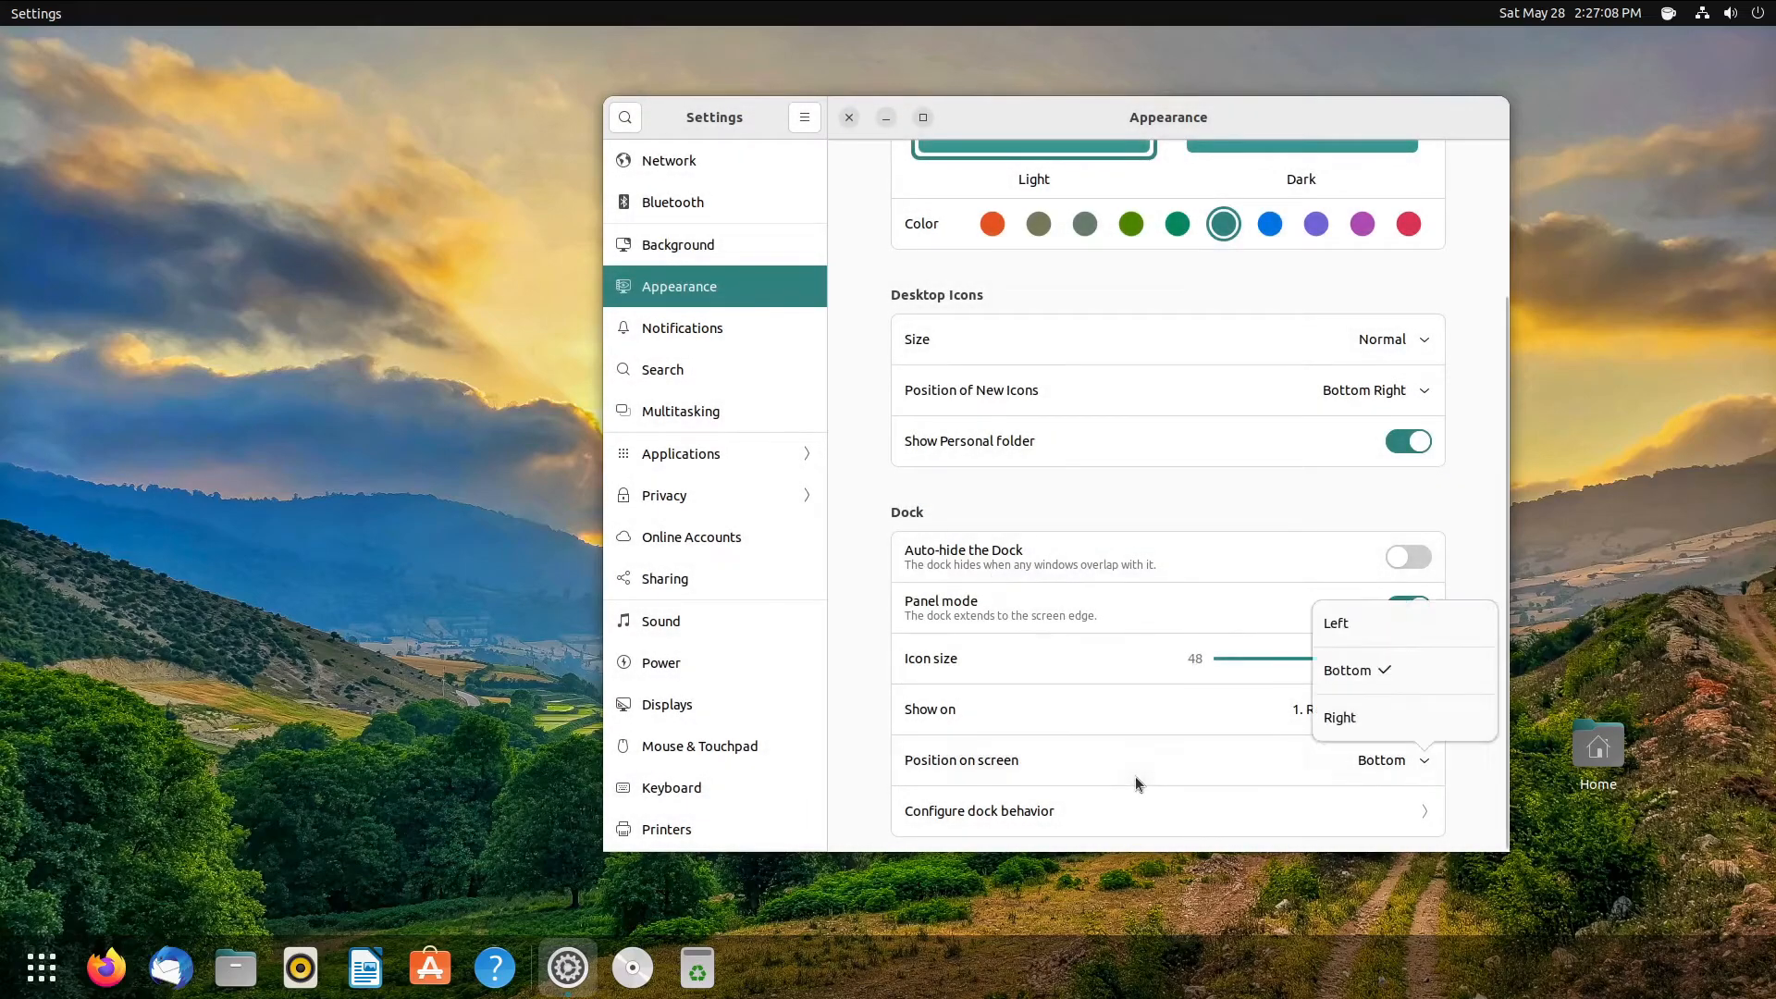
{"action": "left_click", "coordinate": [1448, 619]}
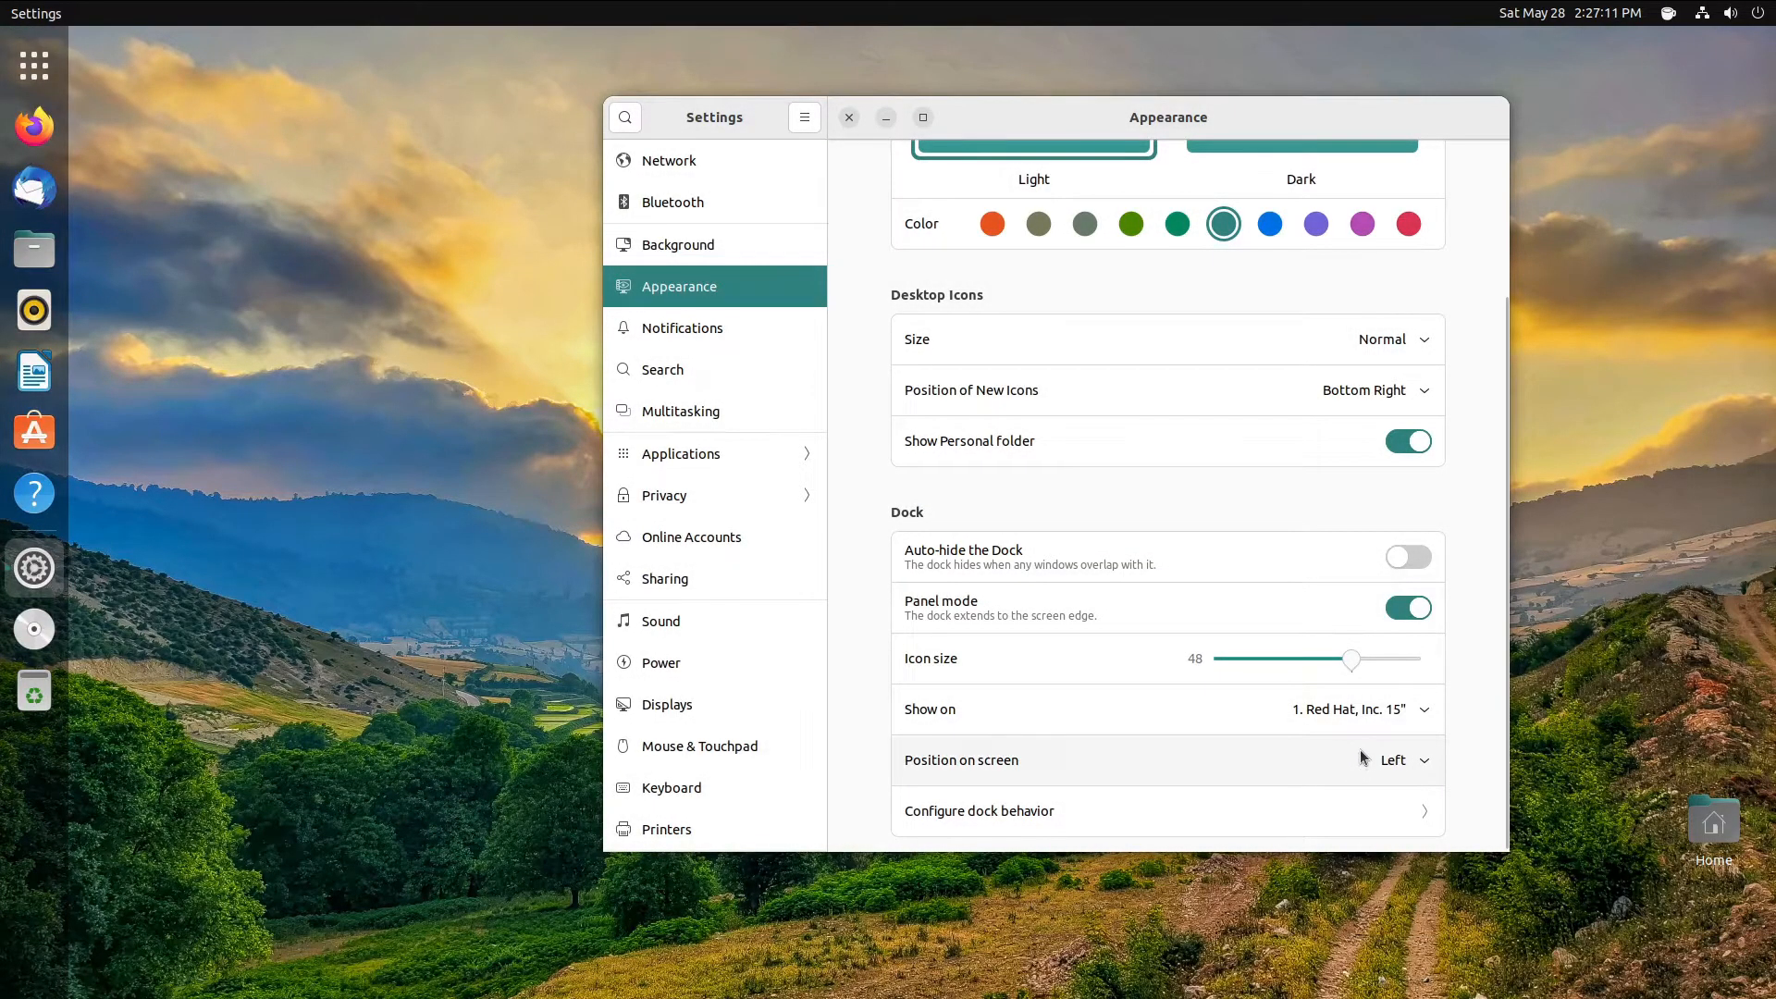
{"action": "left_click", "coordinate": [1360, 757]}
{"action": "left_click", "coordinate": [1391, 666]}
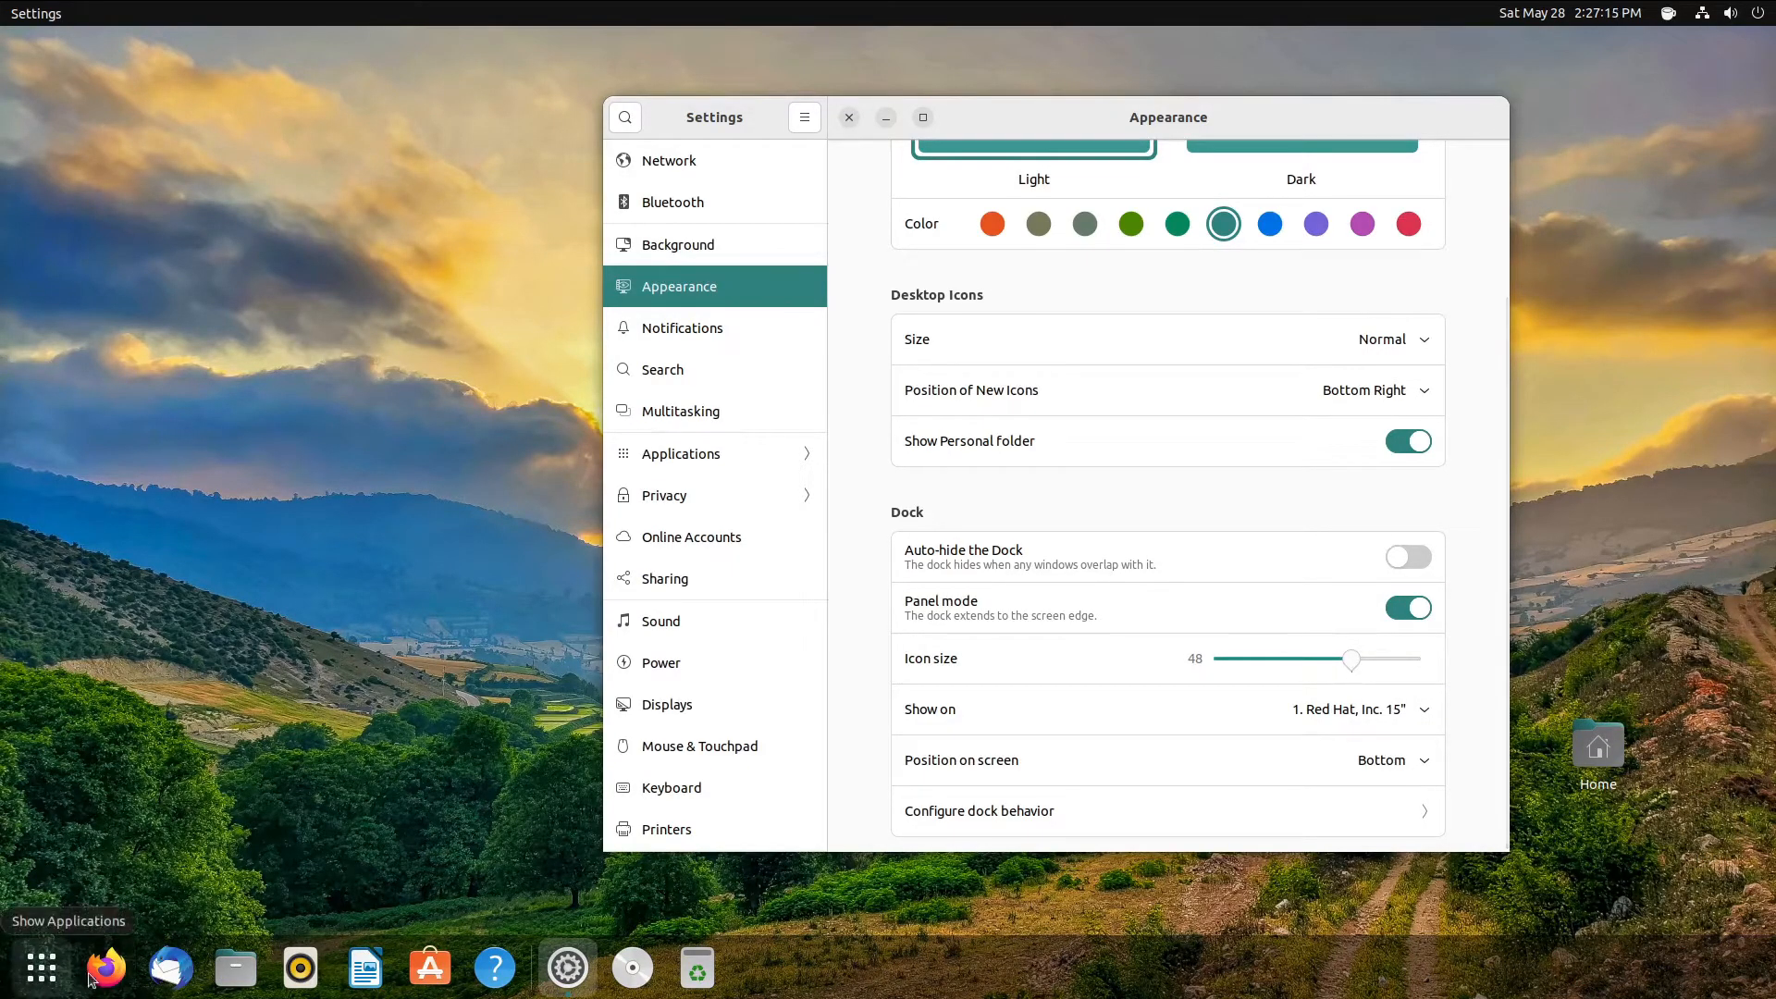
{"action": "left_click", "coordinate": [1306, 763]}
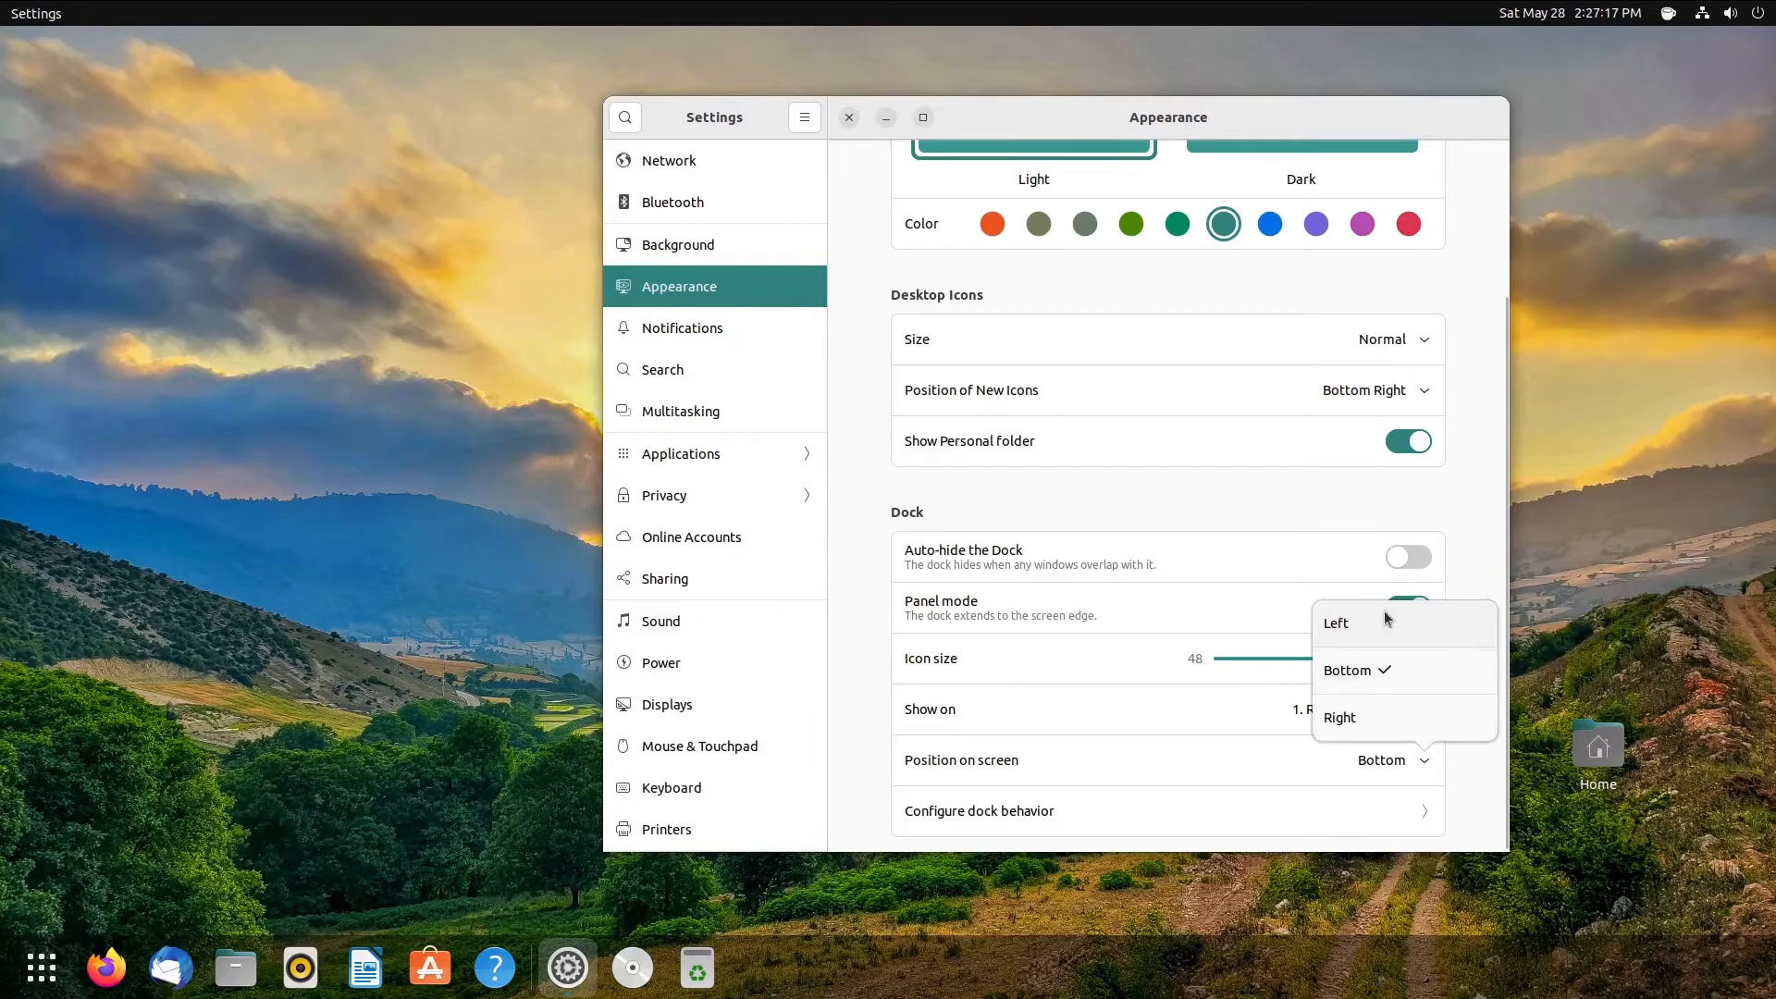
{"action": "left_click", "coordinate": [1365, 727]}
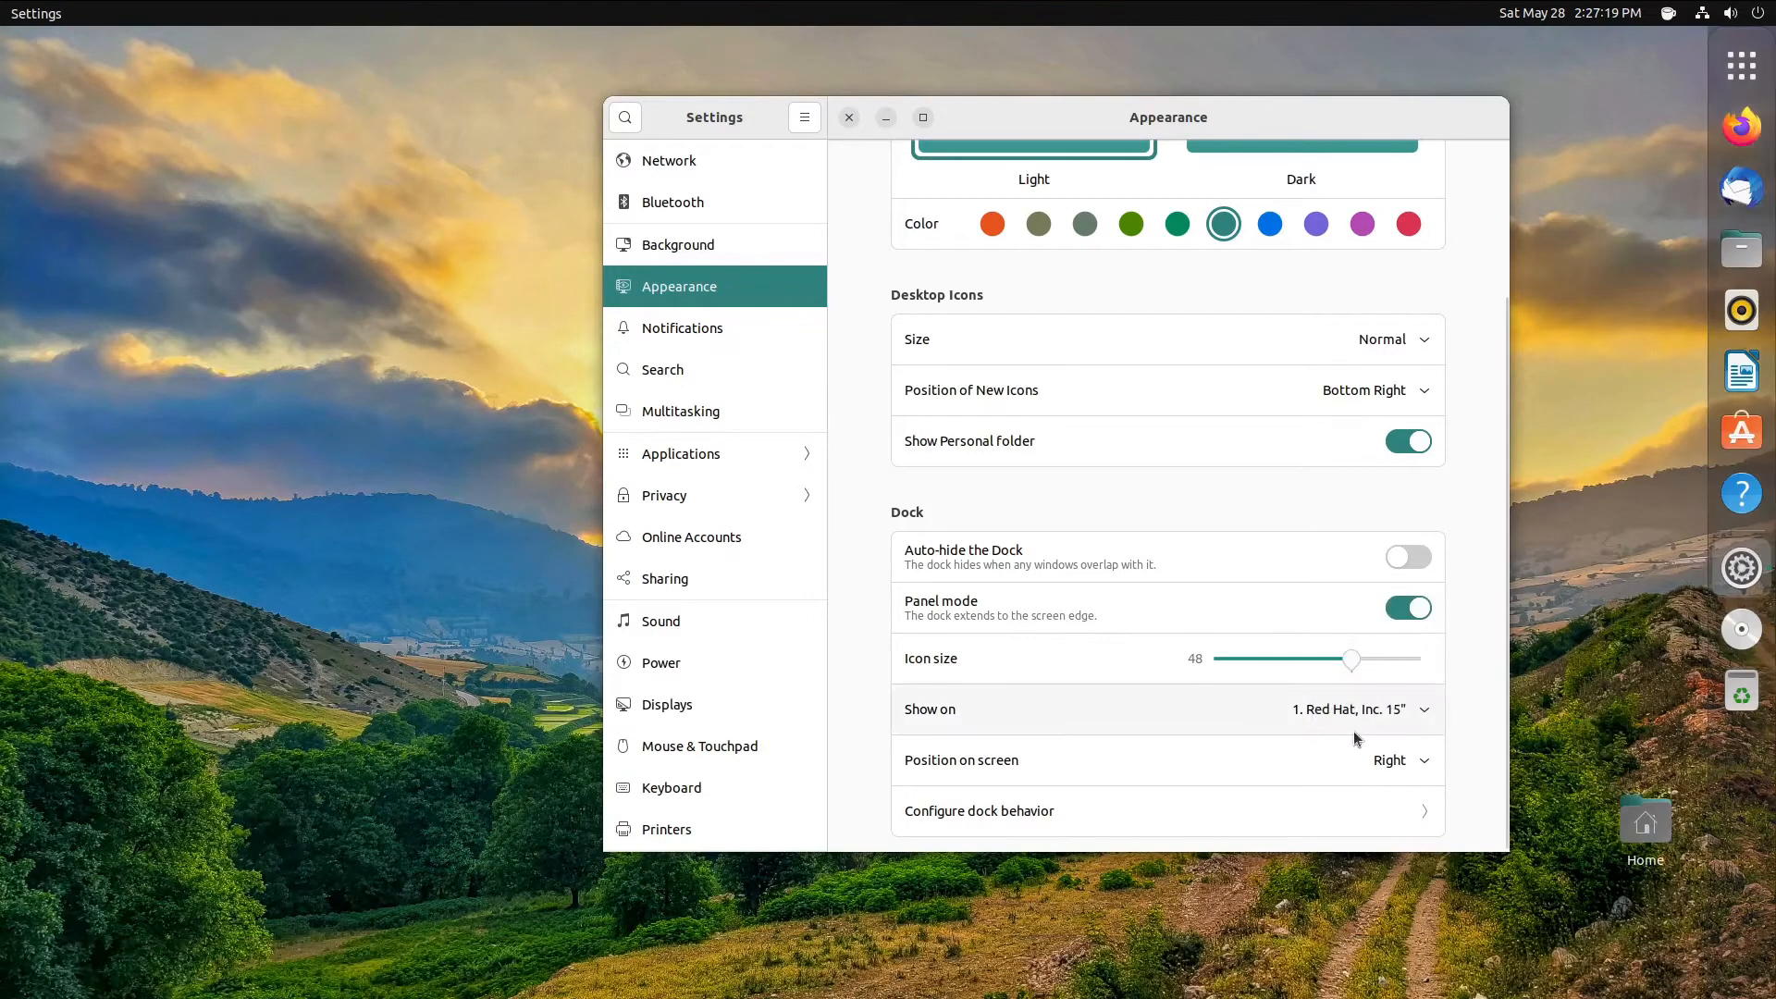
{"action": "left_click", "coordinate": [1344, 738]}
{"action": "left_click", "coordinate": [1355, 636]}
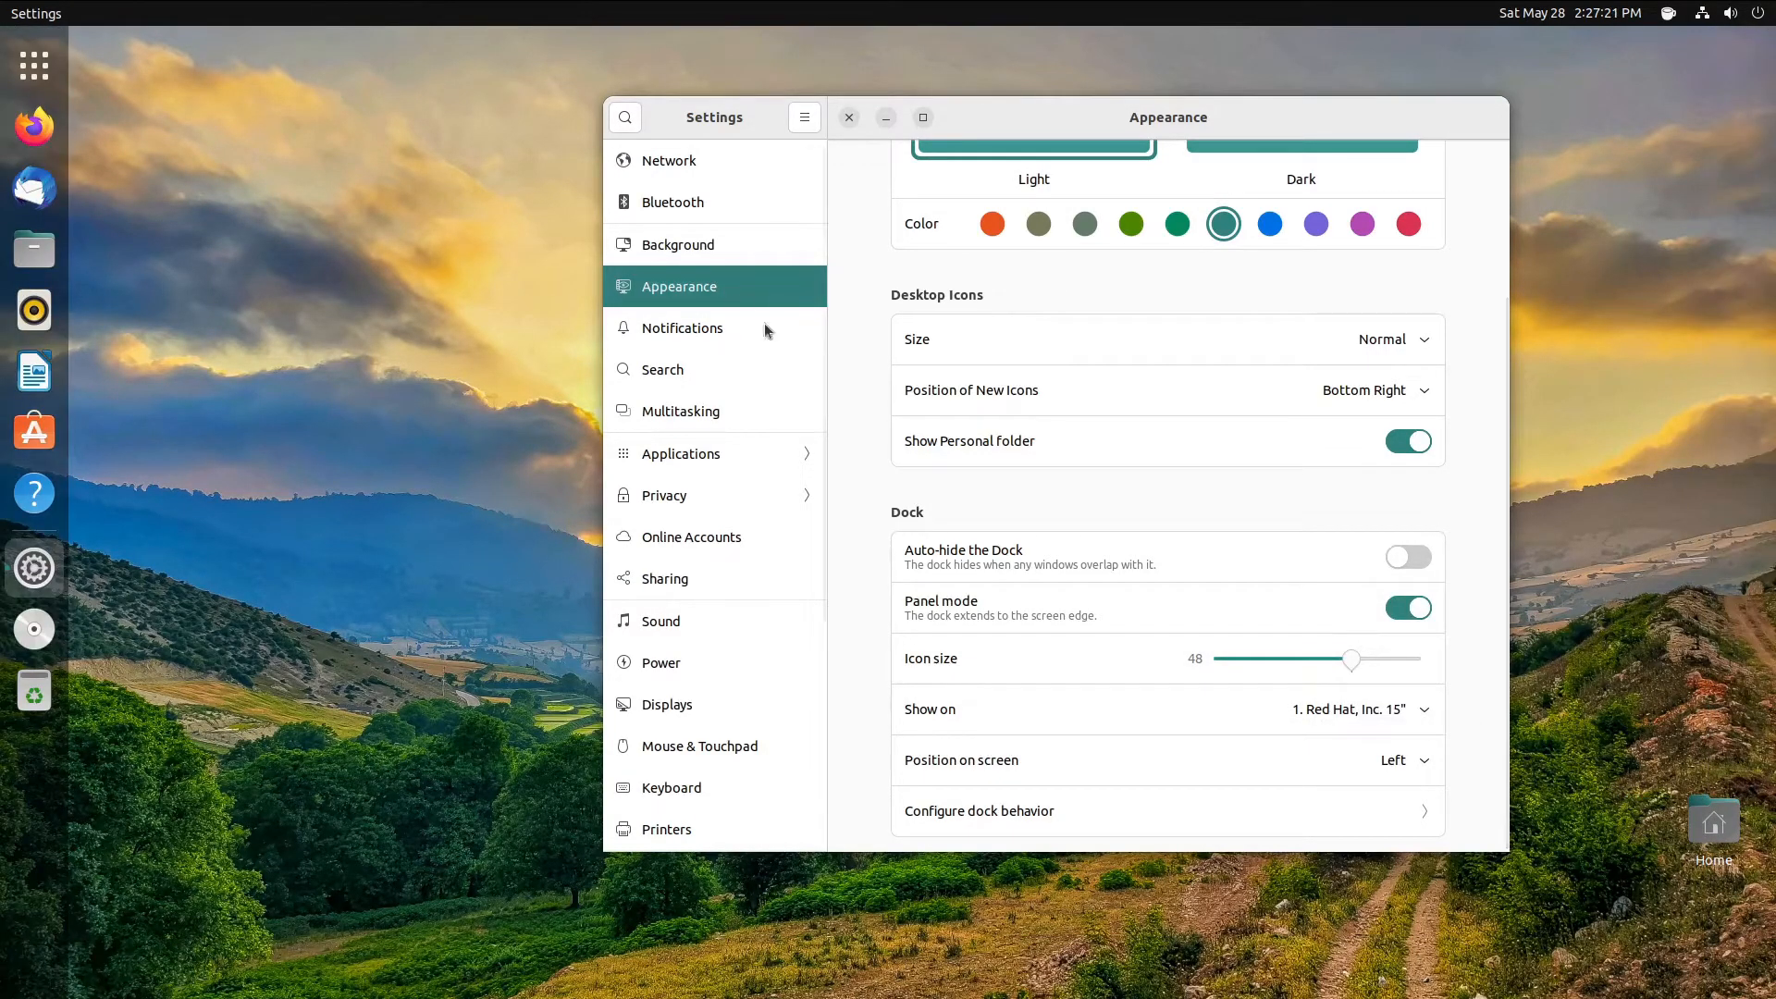
- Turn off Show Personal folder, leaving new icon position at Bottom Right
{"action": "left_click", "coordinate": [679, 333]}
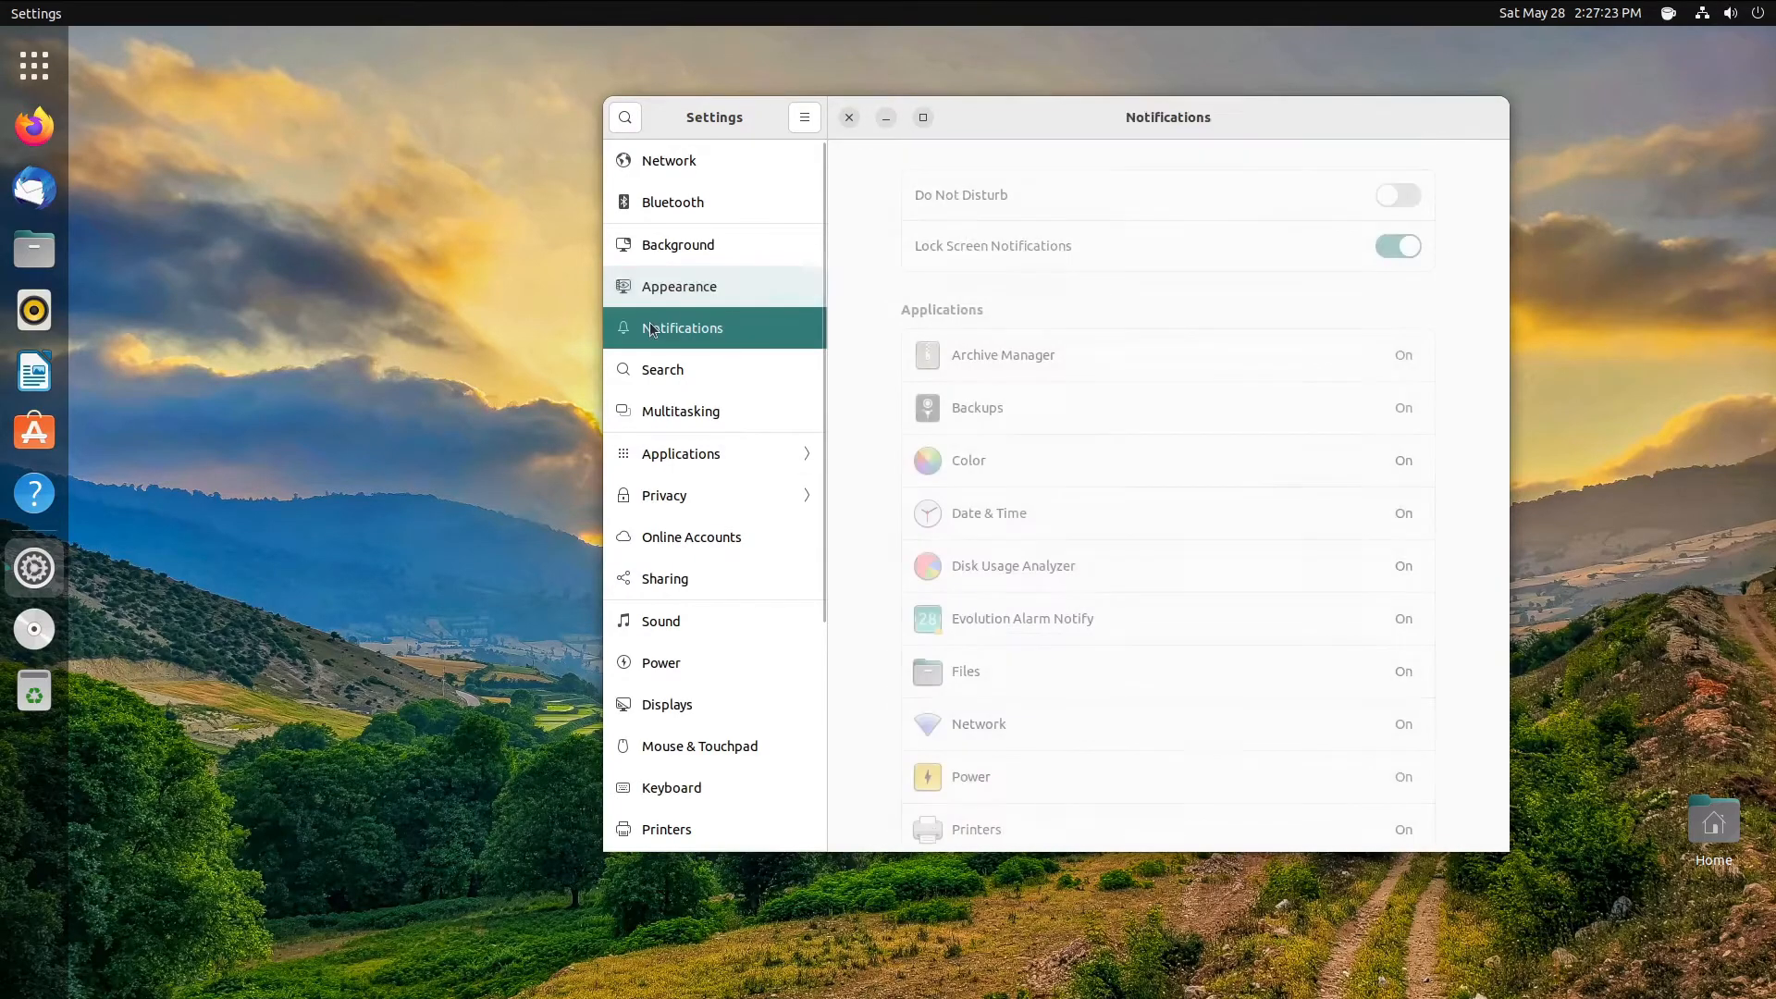
{"action": "left_click", "coordinate": [722, 294]}
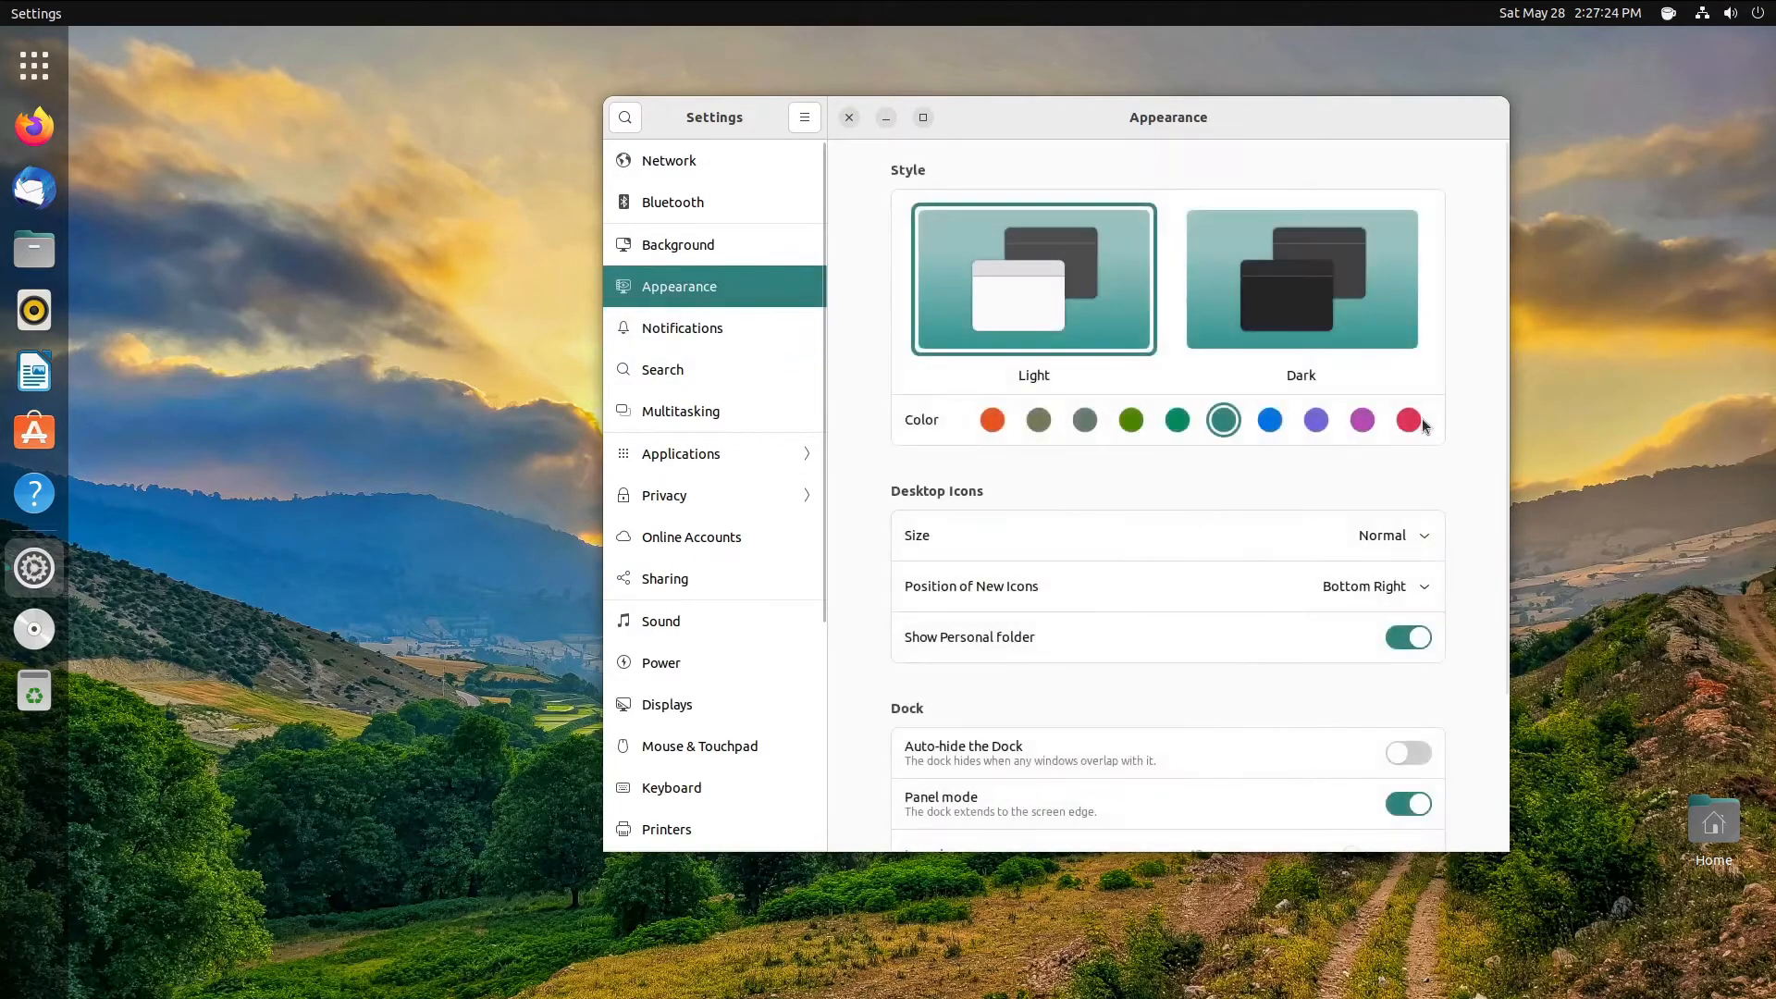
{"action": "left_click", "coordinate": [1395, 655]}
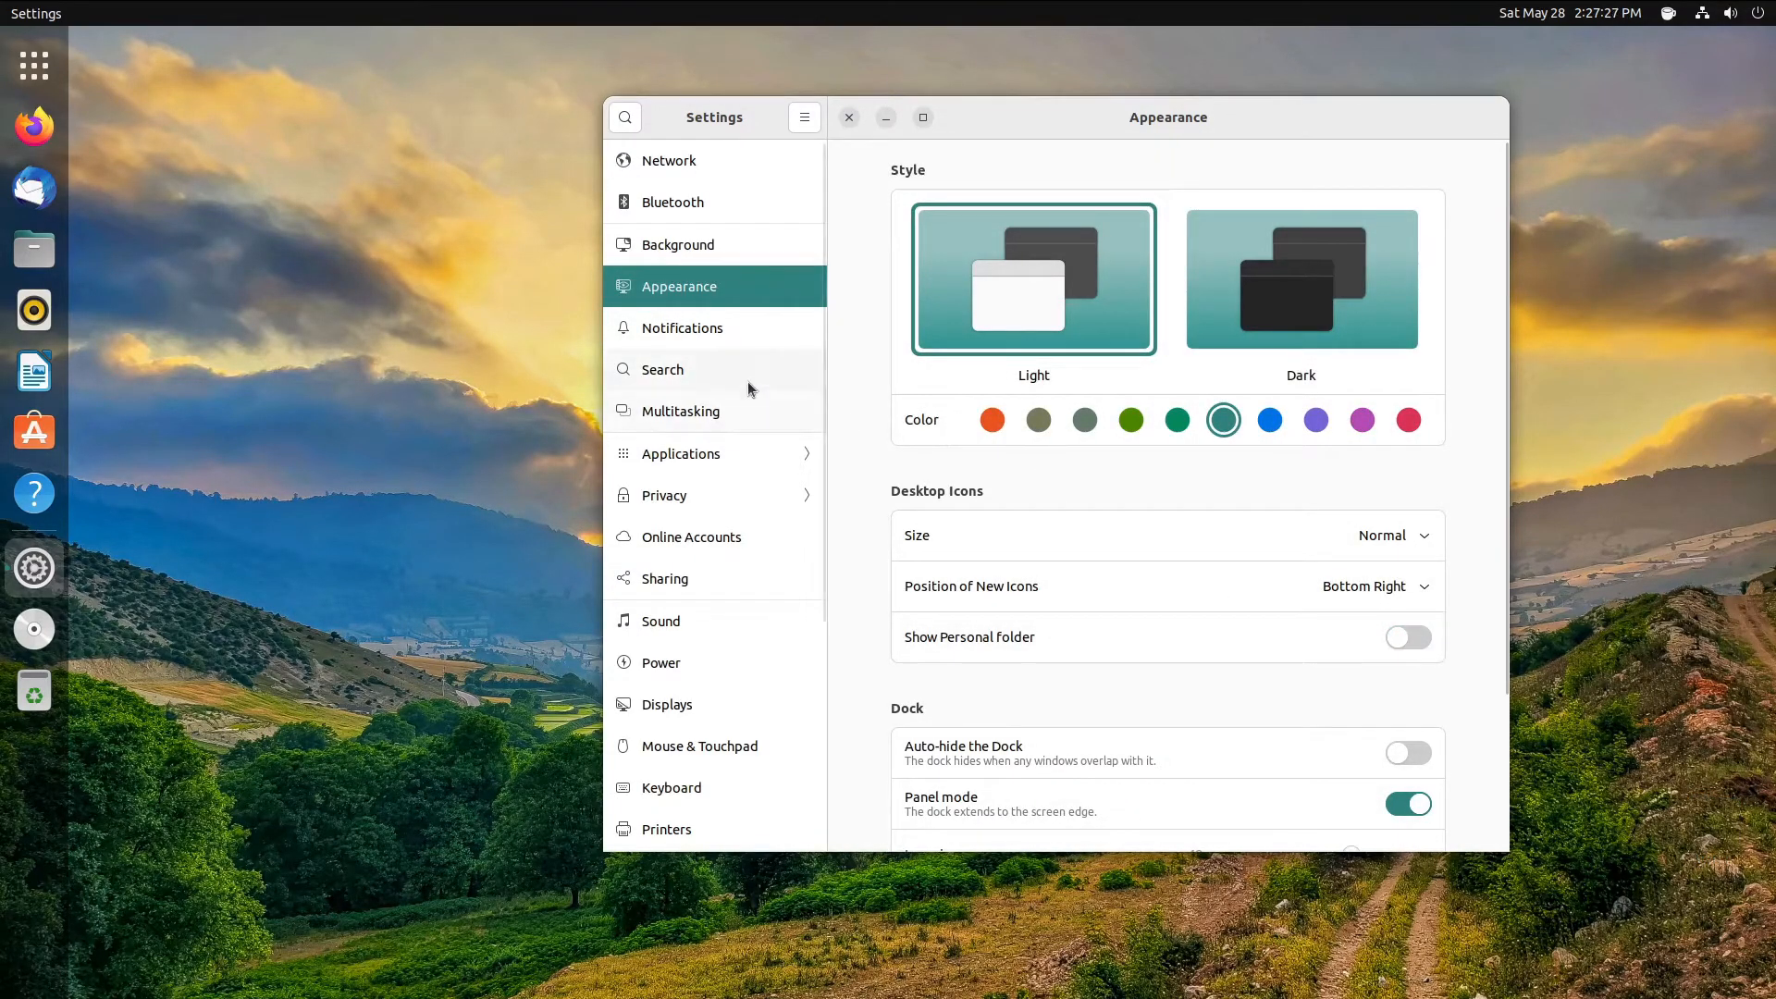
{"action": "left_click", "coordinate": [1367, 586]}
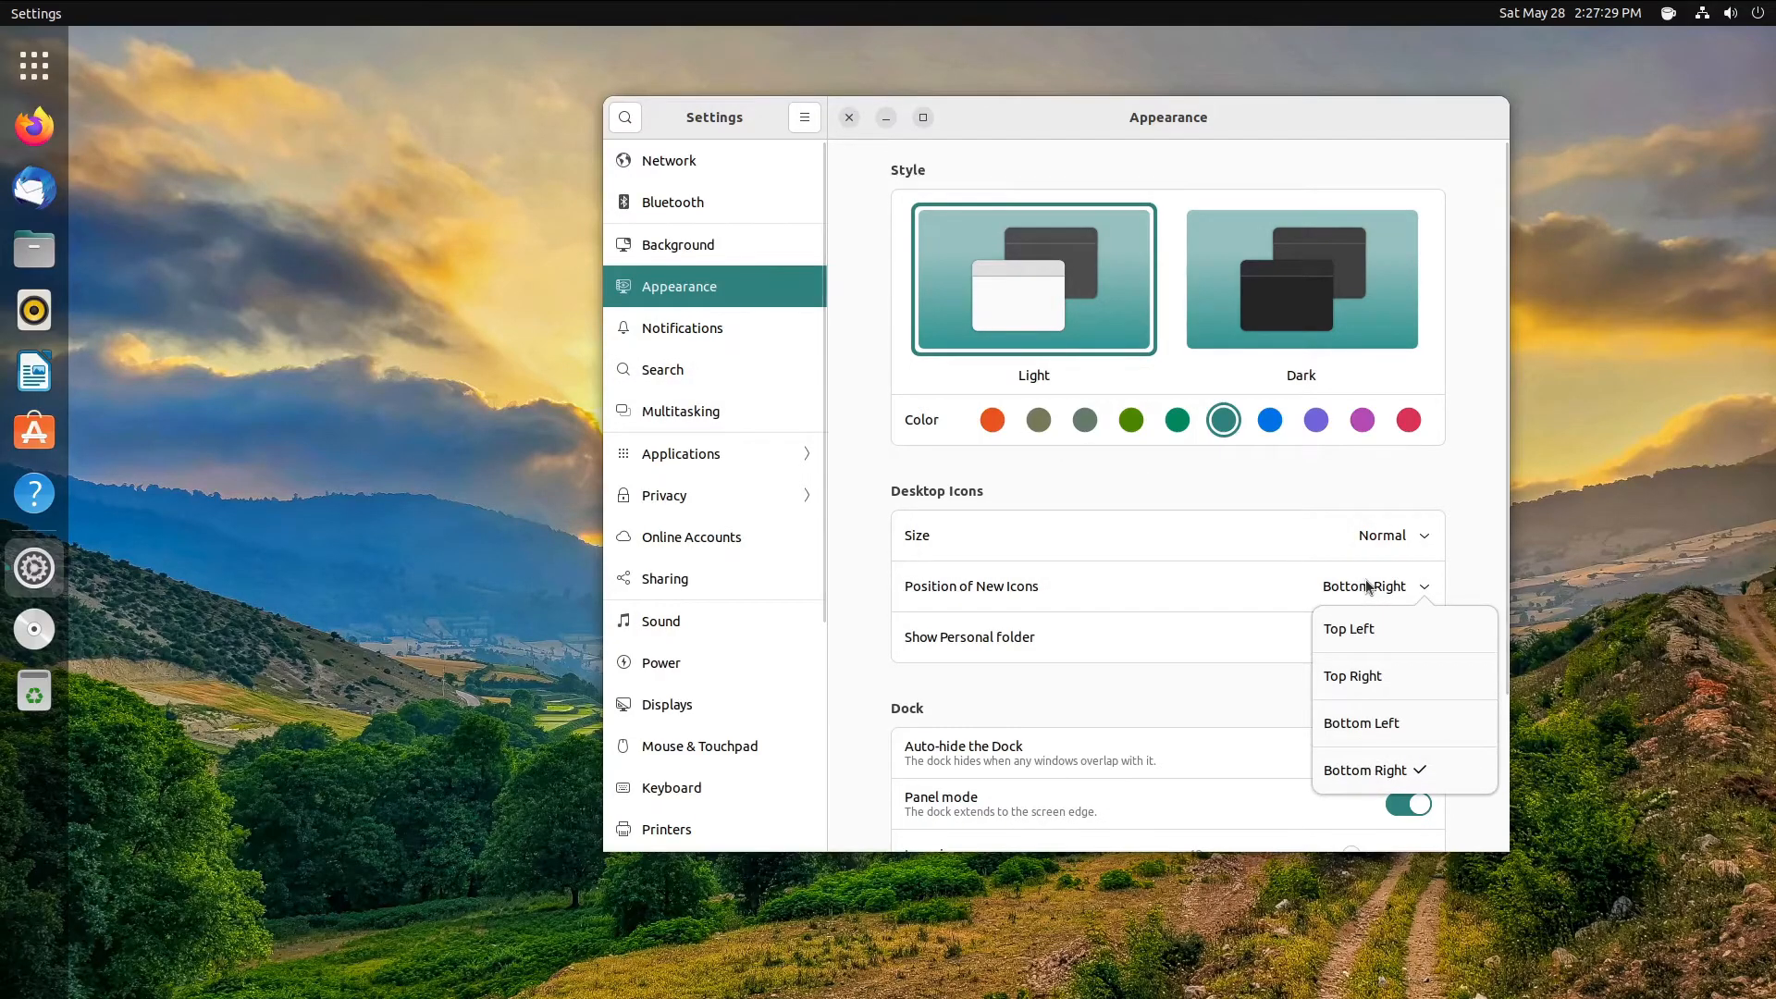
{"action": "left_click", "coordinate": [1367, 586]}
- Set the Desktop Icons Size to Small
{"action": "left_click", "coordinate": [1366, 534]}
{"action": "left_click", "coordinate": [1365, 533]}
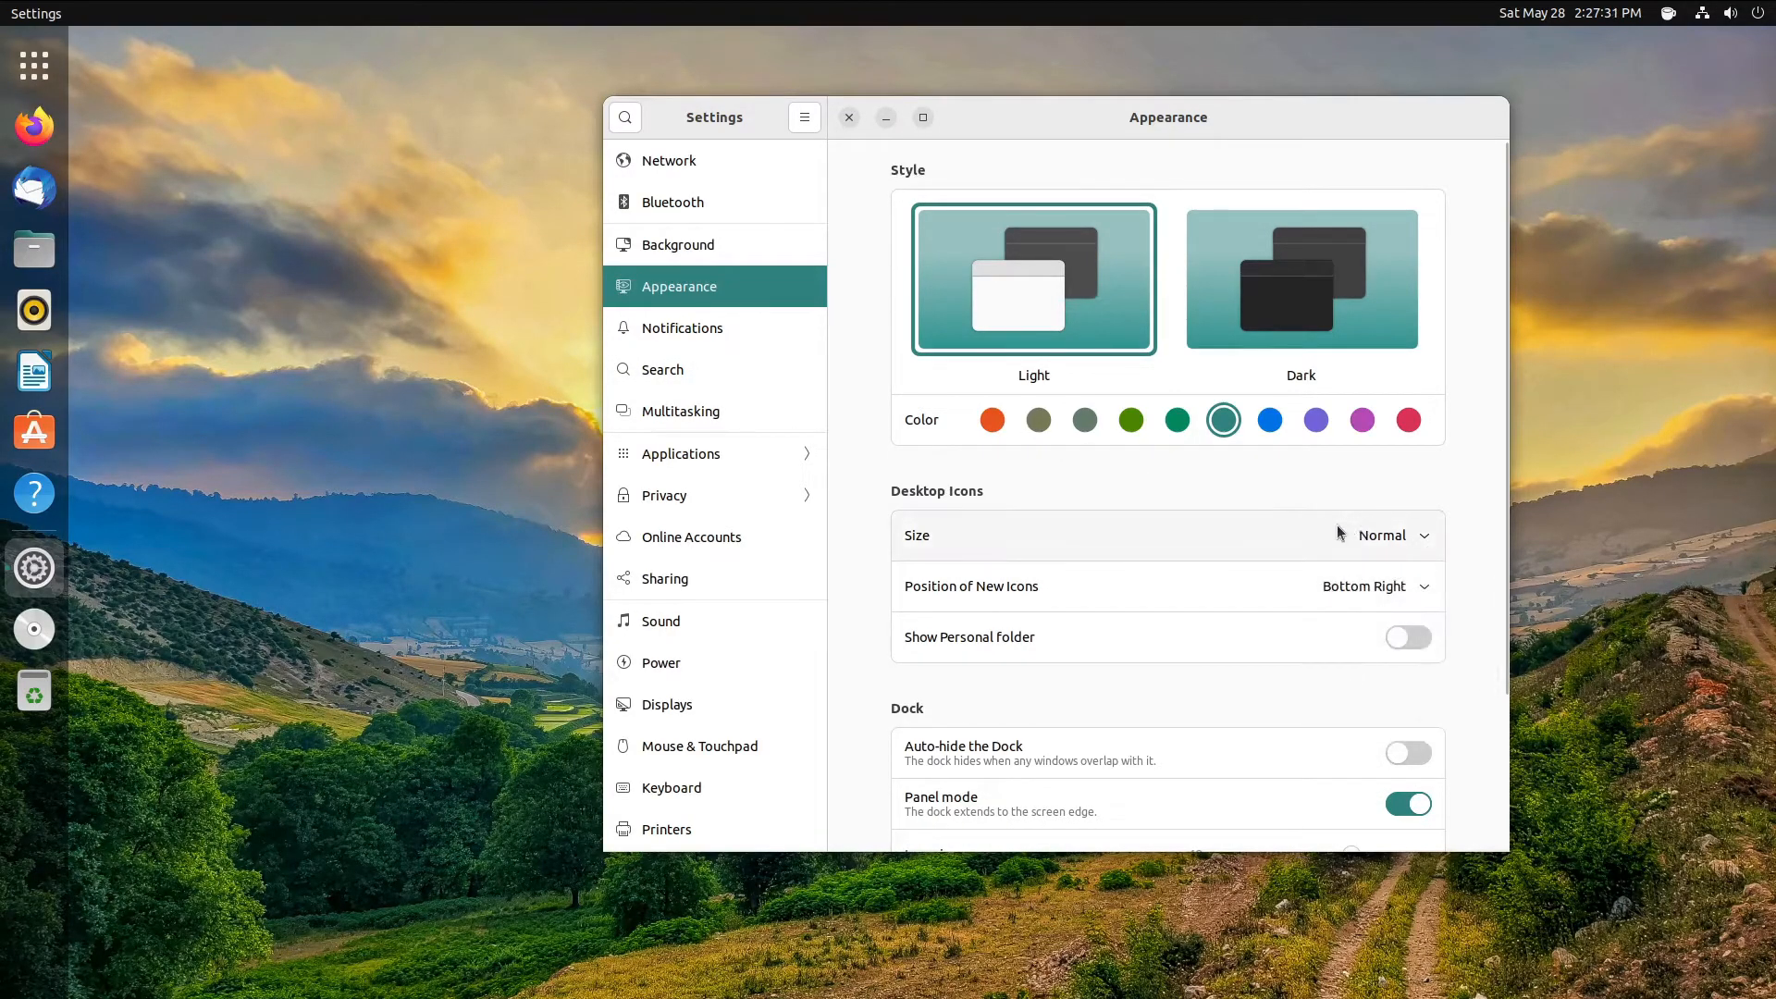
{"action": "left_click", "coordinate": [1322, 532]}
{"action": "left_click", "coordinate": [1381, 613]}
{"action": "left_click", "coordinate": [1400, 546]}
{"action": "left_click", "coordinate": [1382, 568]}
{"action": "left_click", "coordinate": [740, 331]}
{"action": "left_click", "coordinate": [759, 296]}
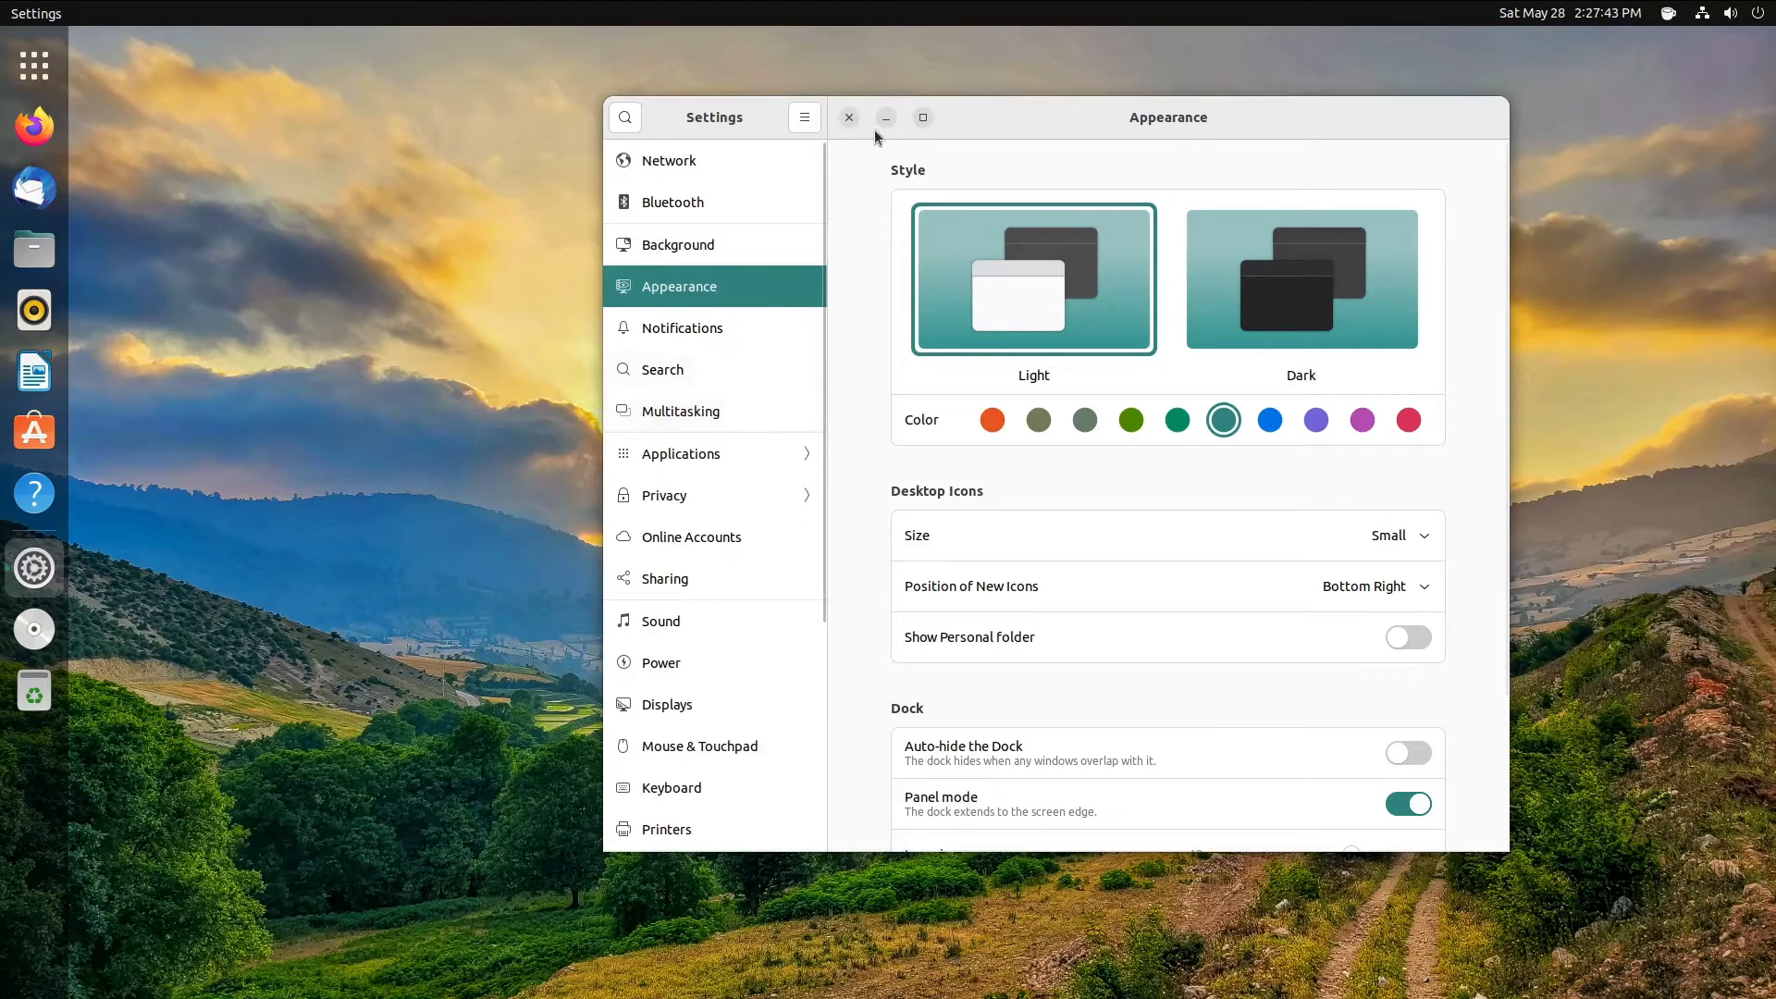
- Replace the letter avatar on the Users page with the sunset mountain picture
{"action": "scroll", "coordinate": [693, 758], "scroll_direction": "down", "scroll_amount": 5}
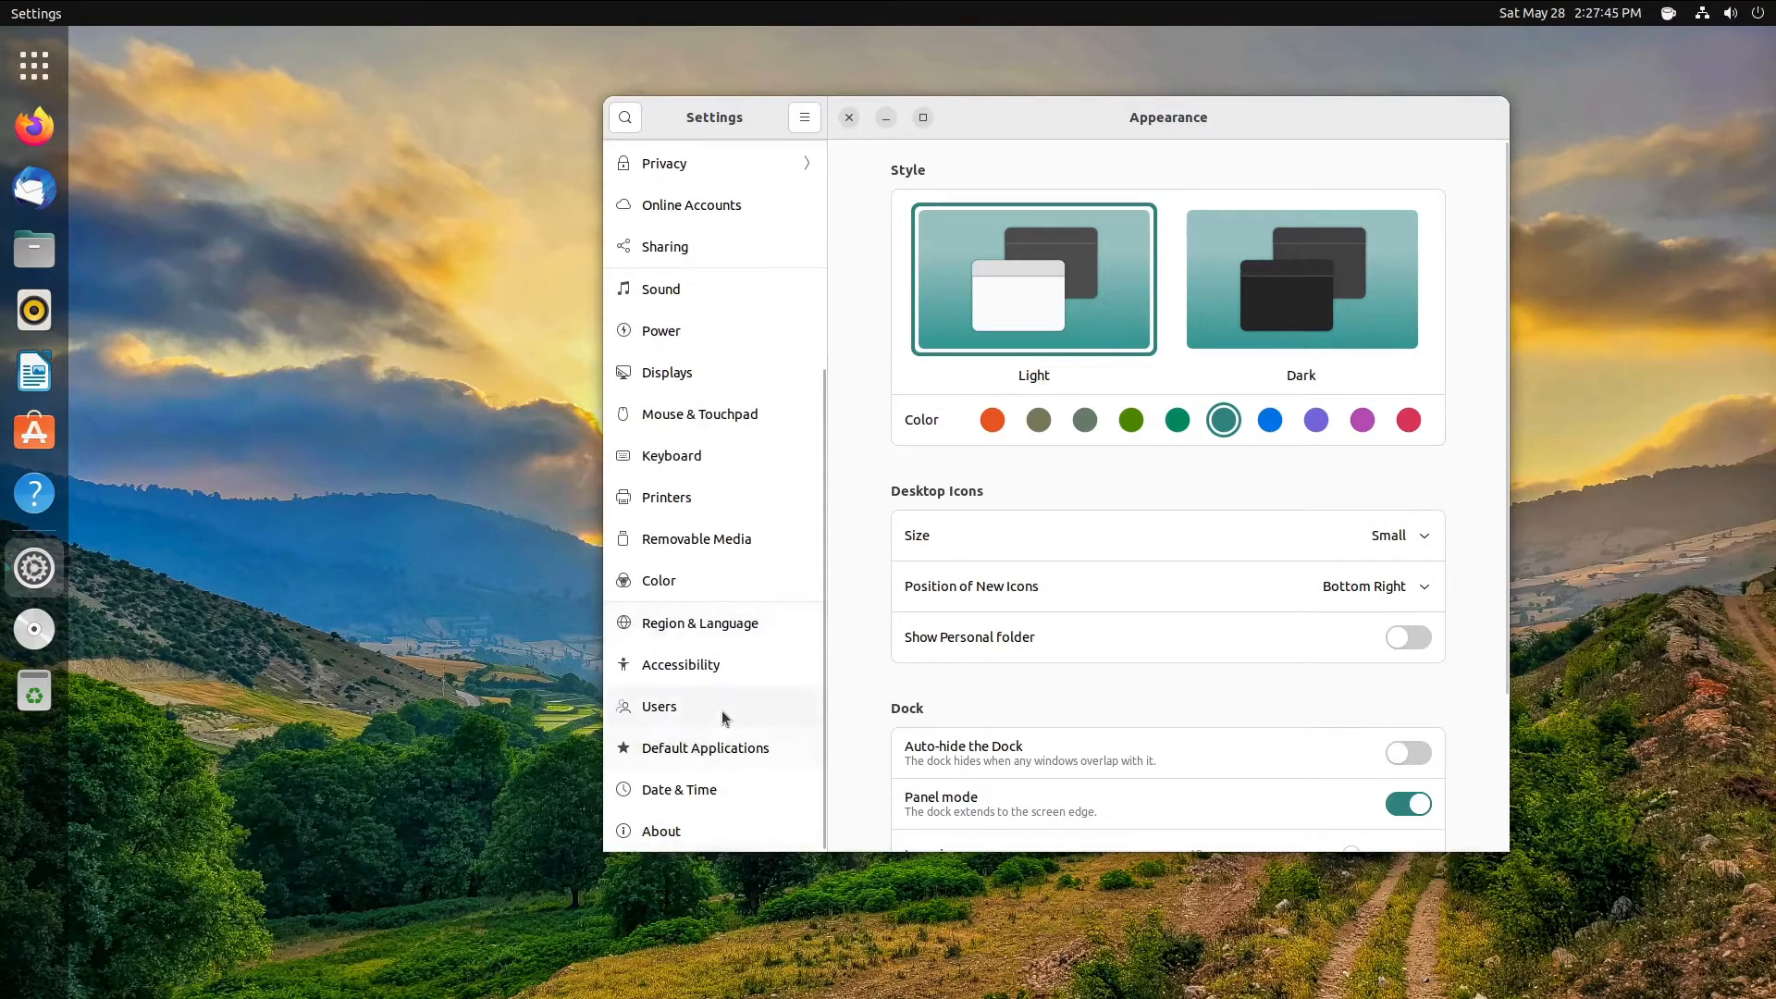
{"action": "left_click", "coordinate": [724, 717]}
{"action": "left_click", "coordinate": [1003, 291]}
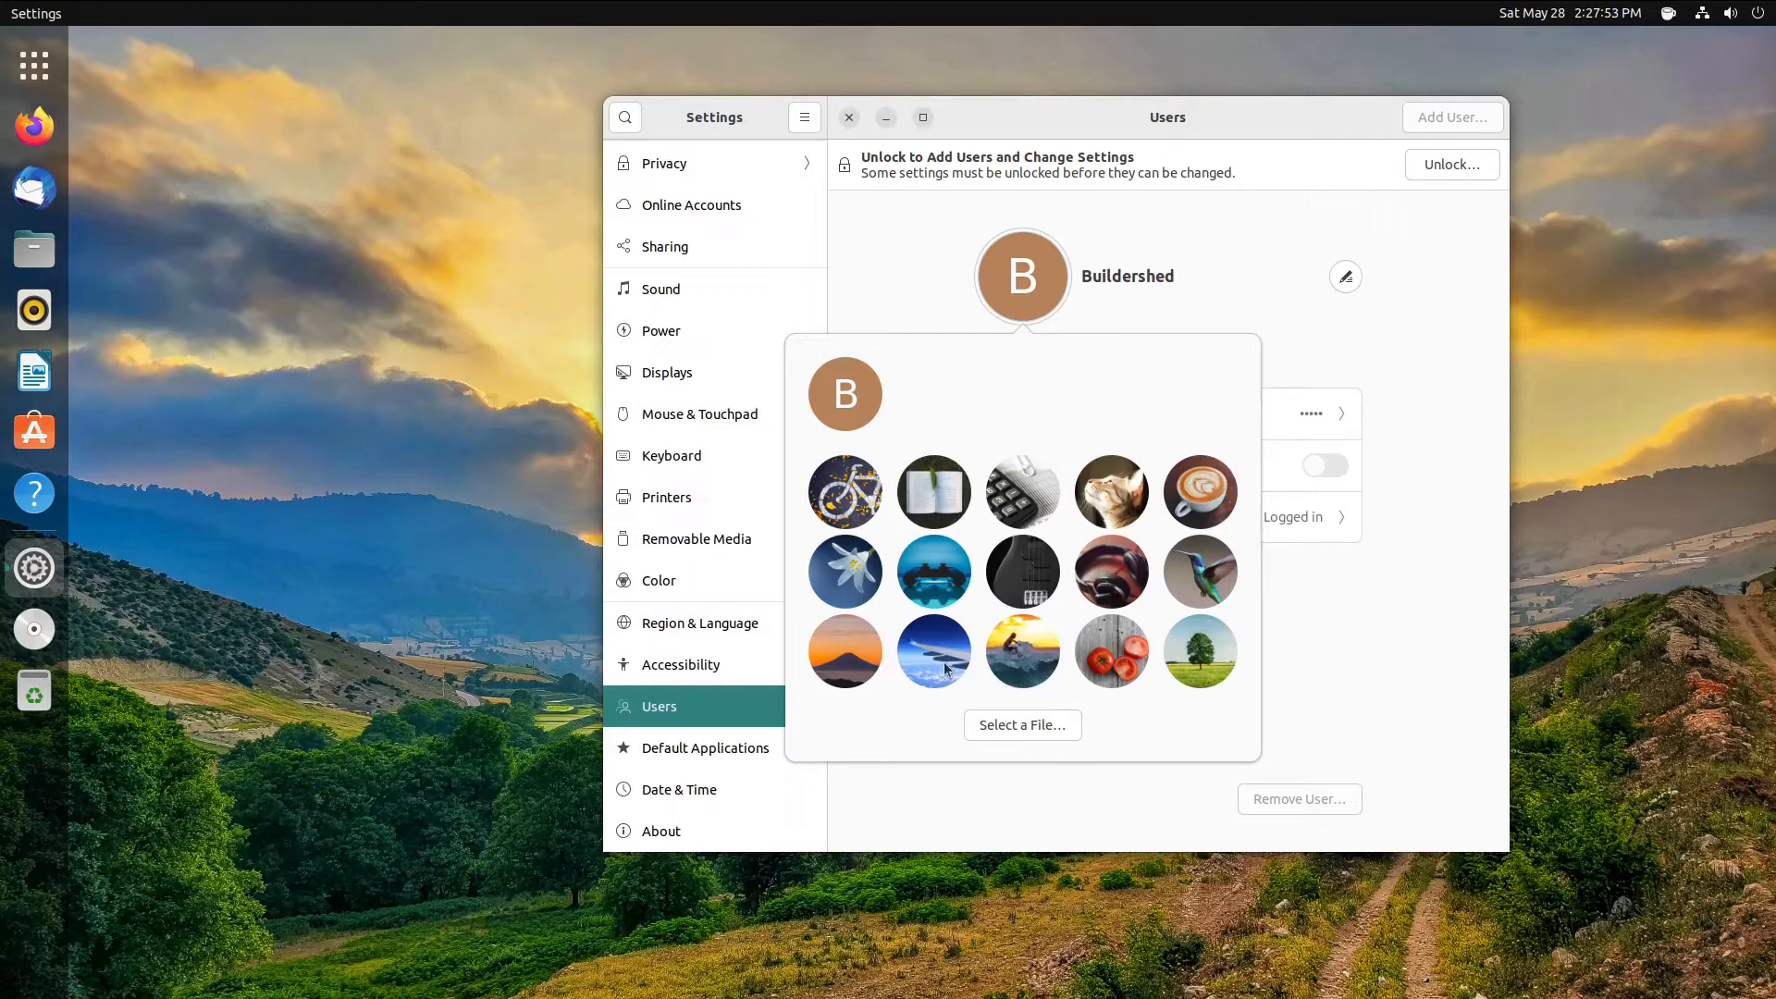
{"action": "left_click", "coordinate": [862, 652]}
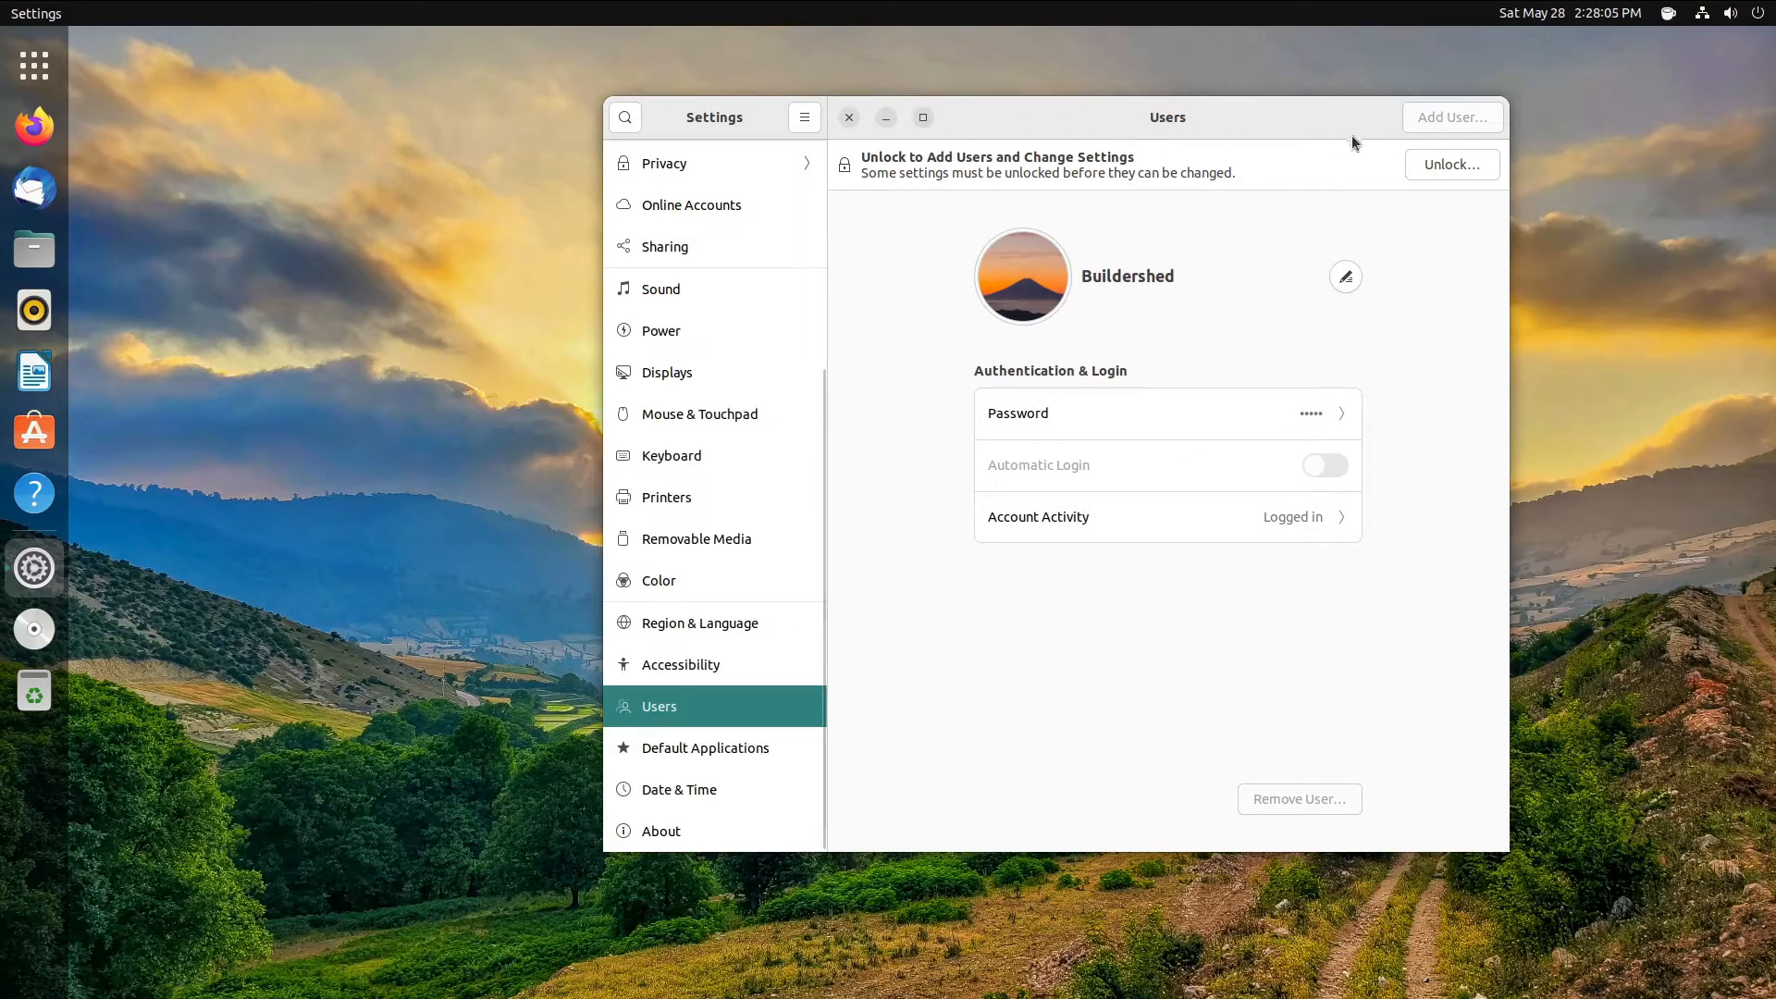
{"action": "left_click", "coordinate": [848, 117]}
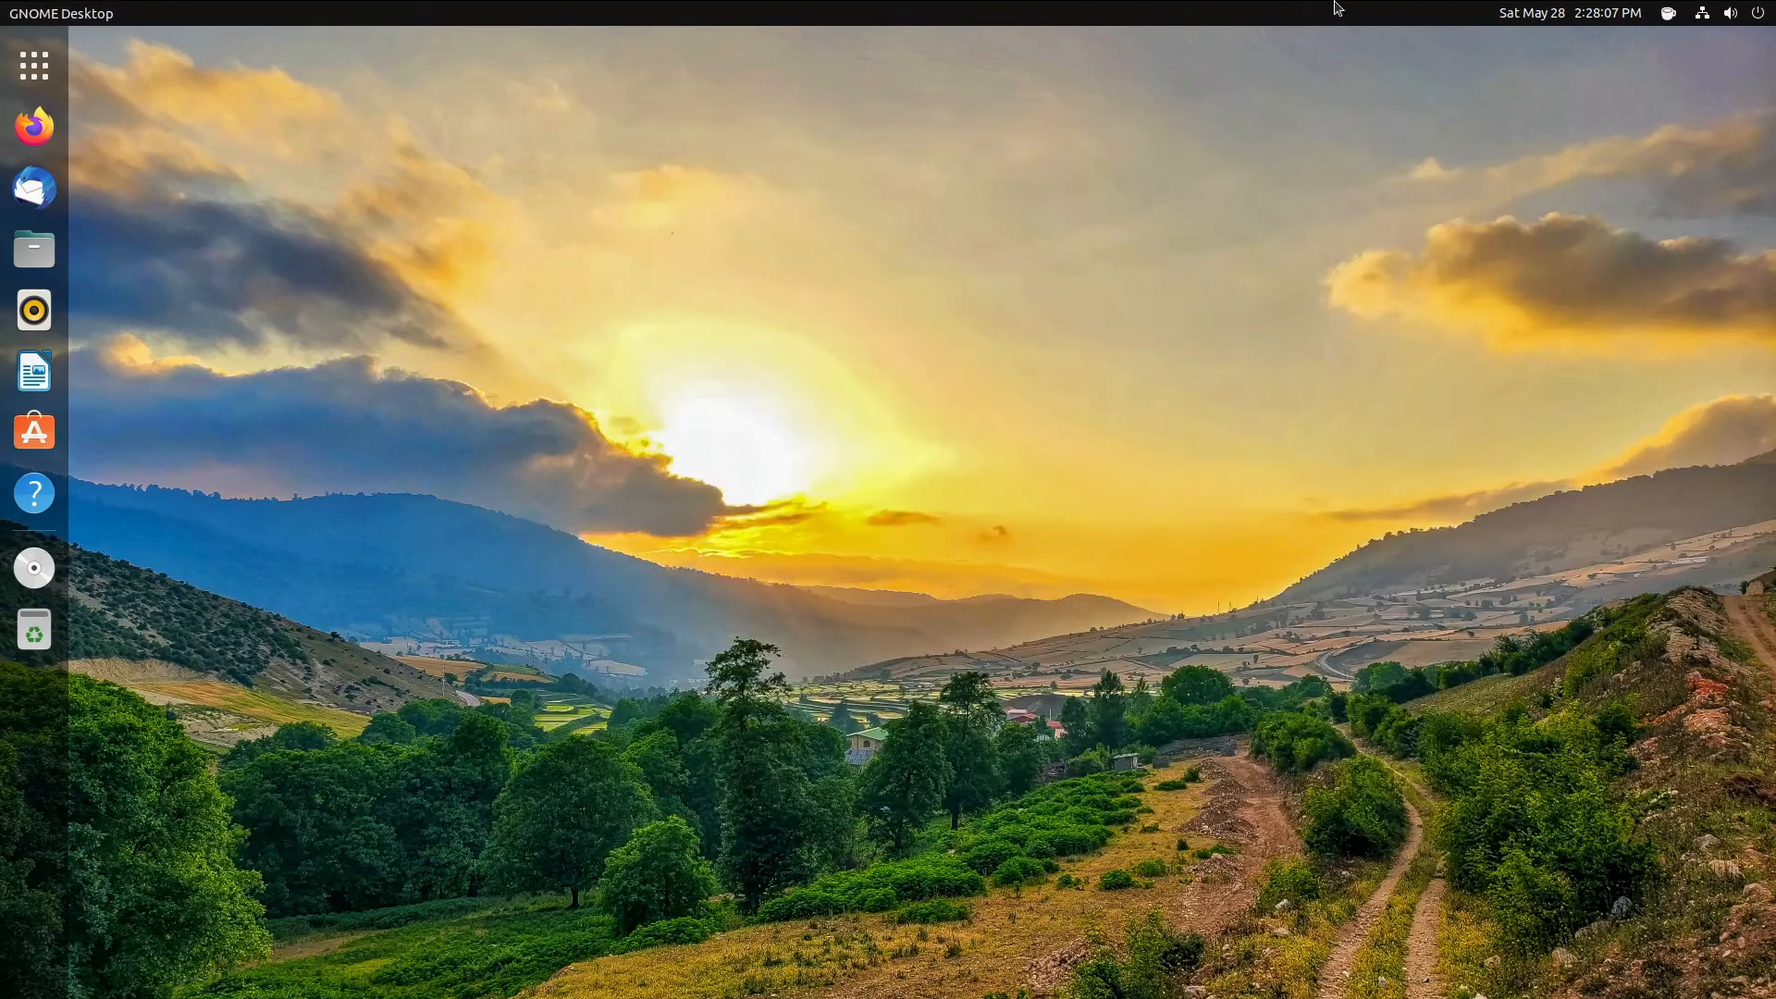
{"action": "left_click", "coordinate": [1709, 11]}
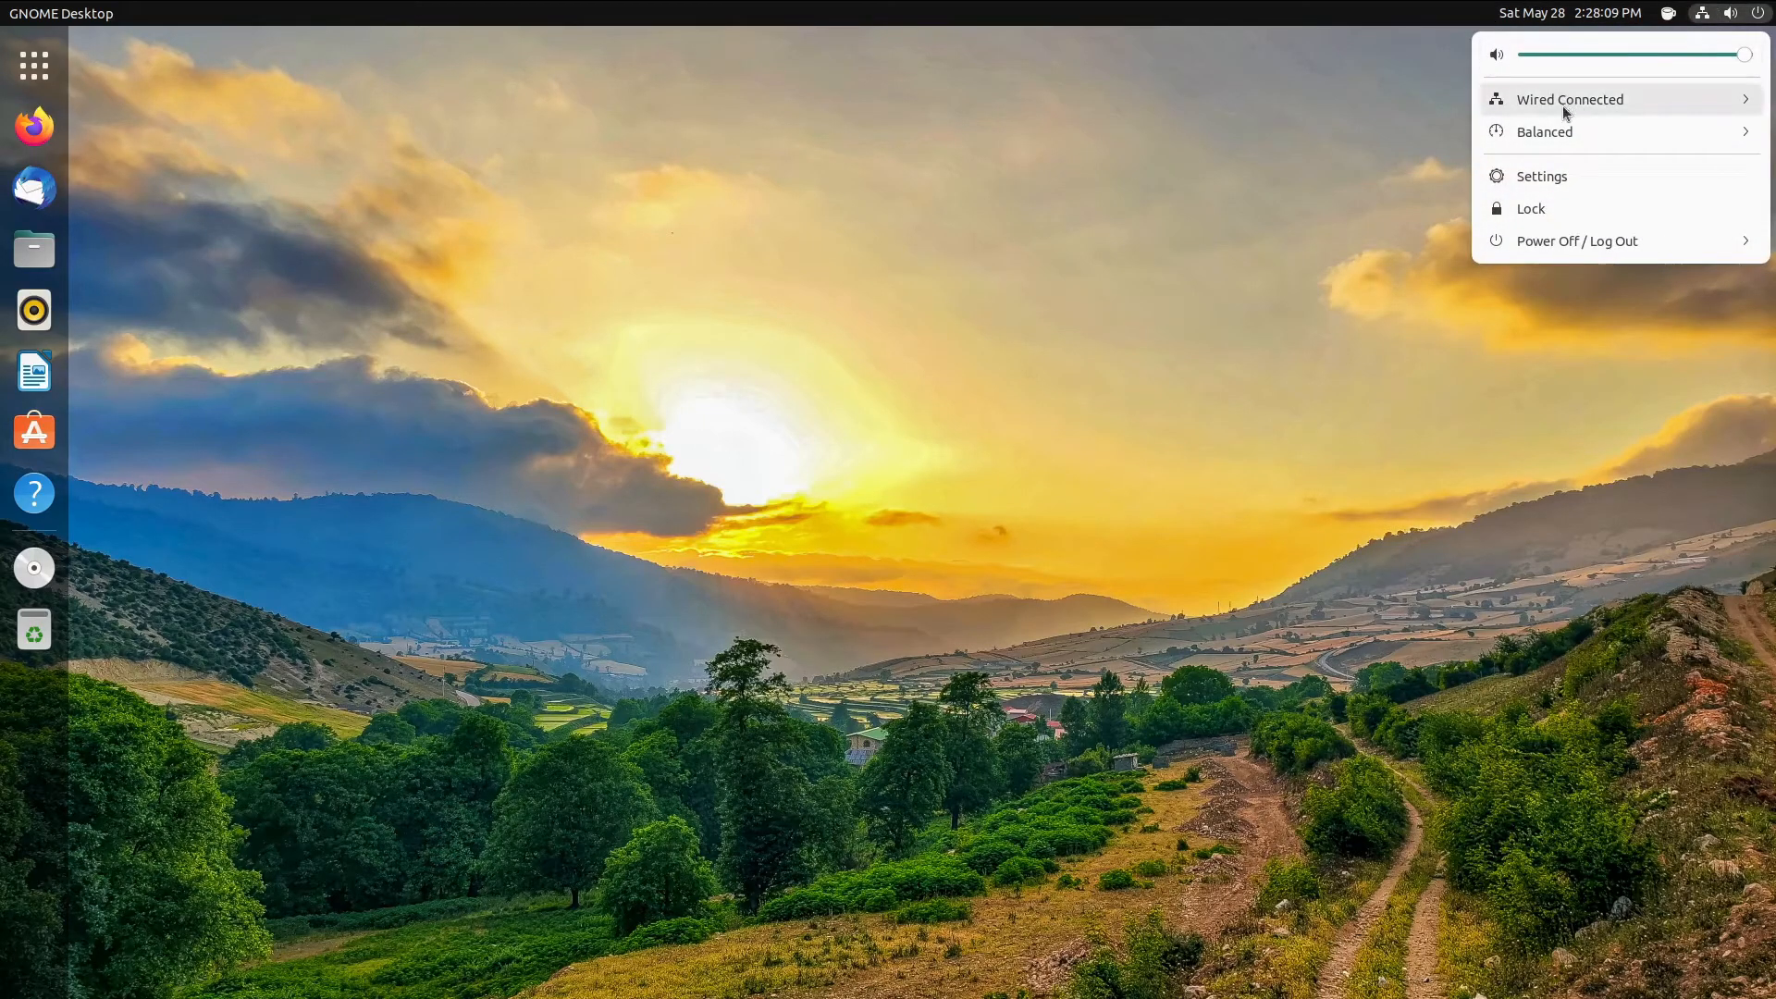
{"action": "left_click", "coordinate": [1670, 132]}
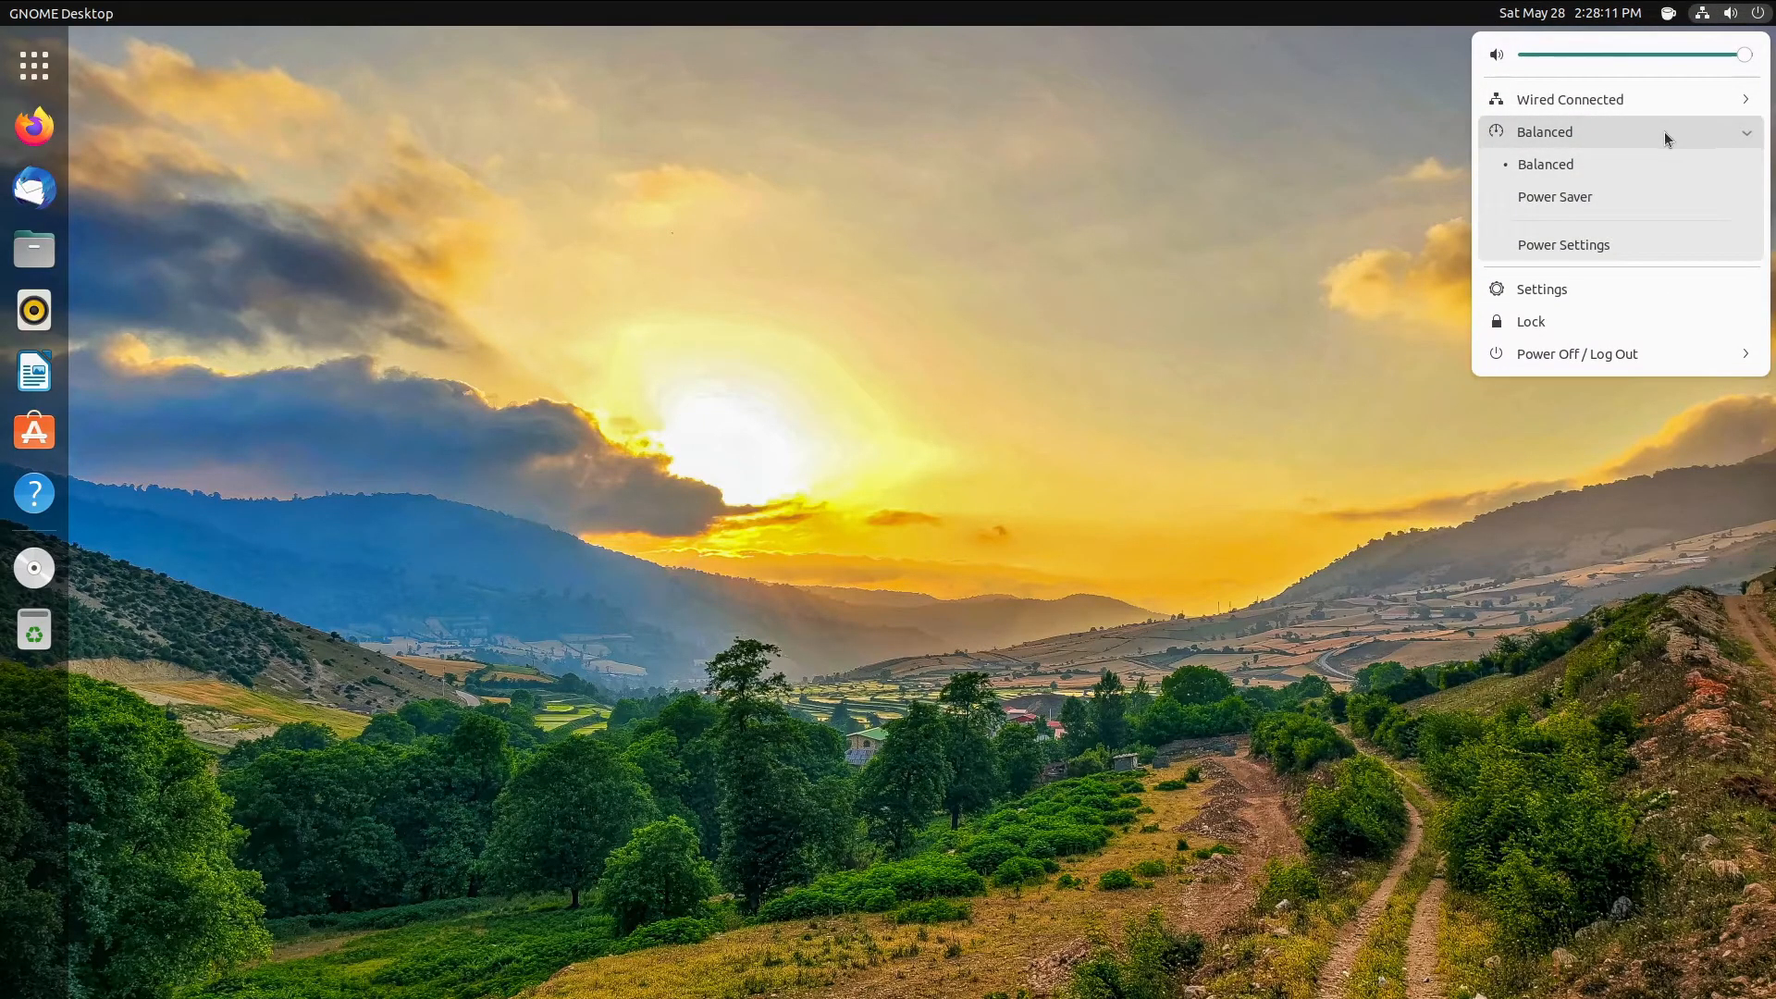
{"action": "left_click", "coordinate": [1662, 131]}
{"action": "left_click", "coordinate": [1726, 7]}
{"action": "left_click_drag", "start_coordinate": [891, 463], "coordinate": [860, 490]}
{"action": "left_click_drag", "start_coordinate": [813, 197], "coordinate": [454, 611]}
{"action": "right_click", "coordinate": [1036, 514]}
{"action": "left_click", "coordinate": [901, 476]}
{"action": "right_click", "coordinate": [653, 449]}
{"action": "left_click", "coordinate": [386, 342]}
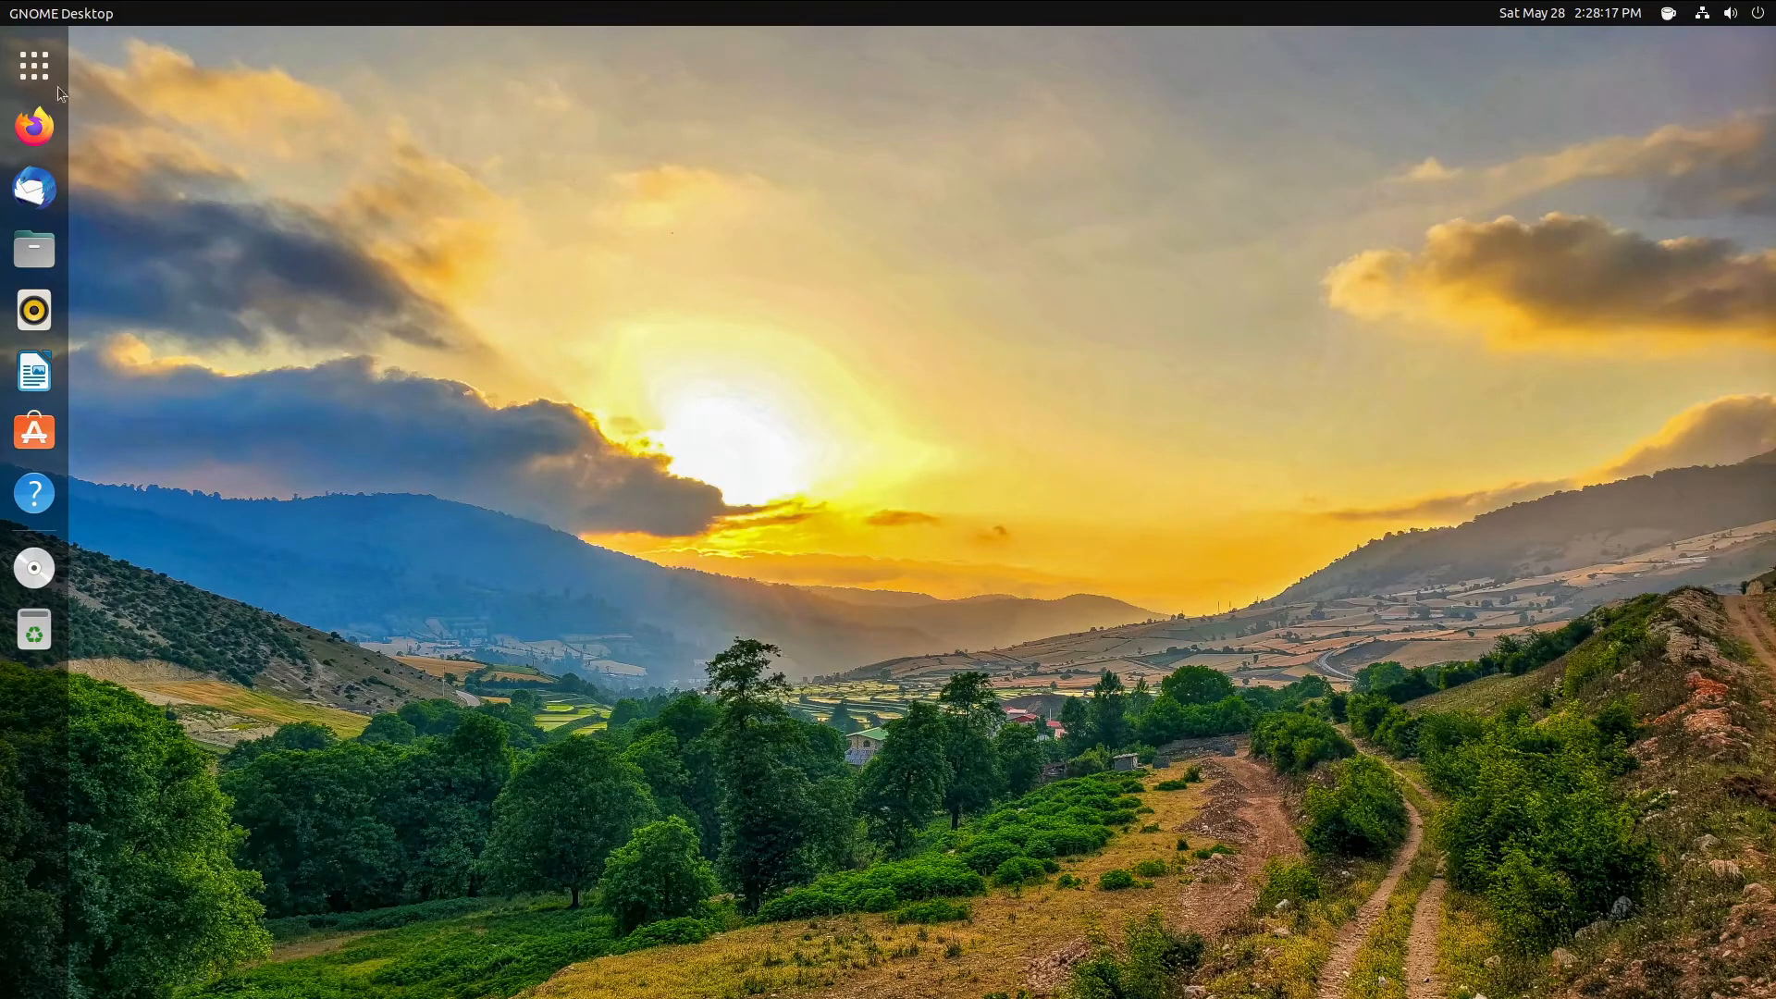
{"action": "left_click", "coordinate": [35, 65]}
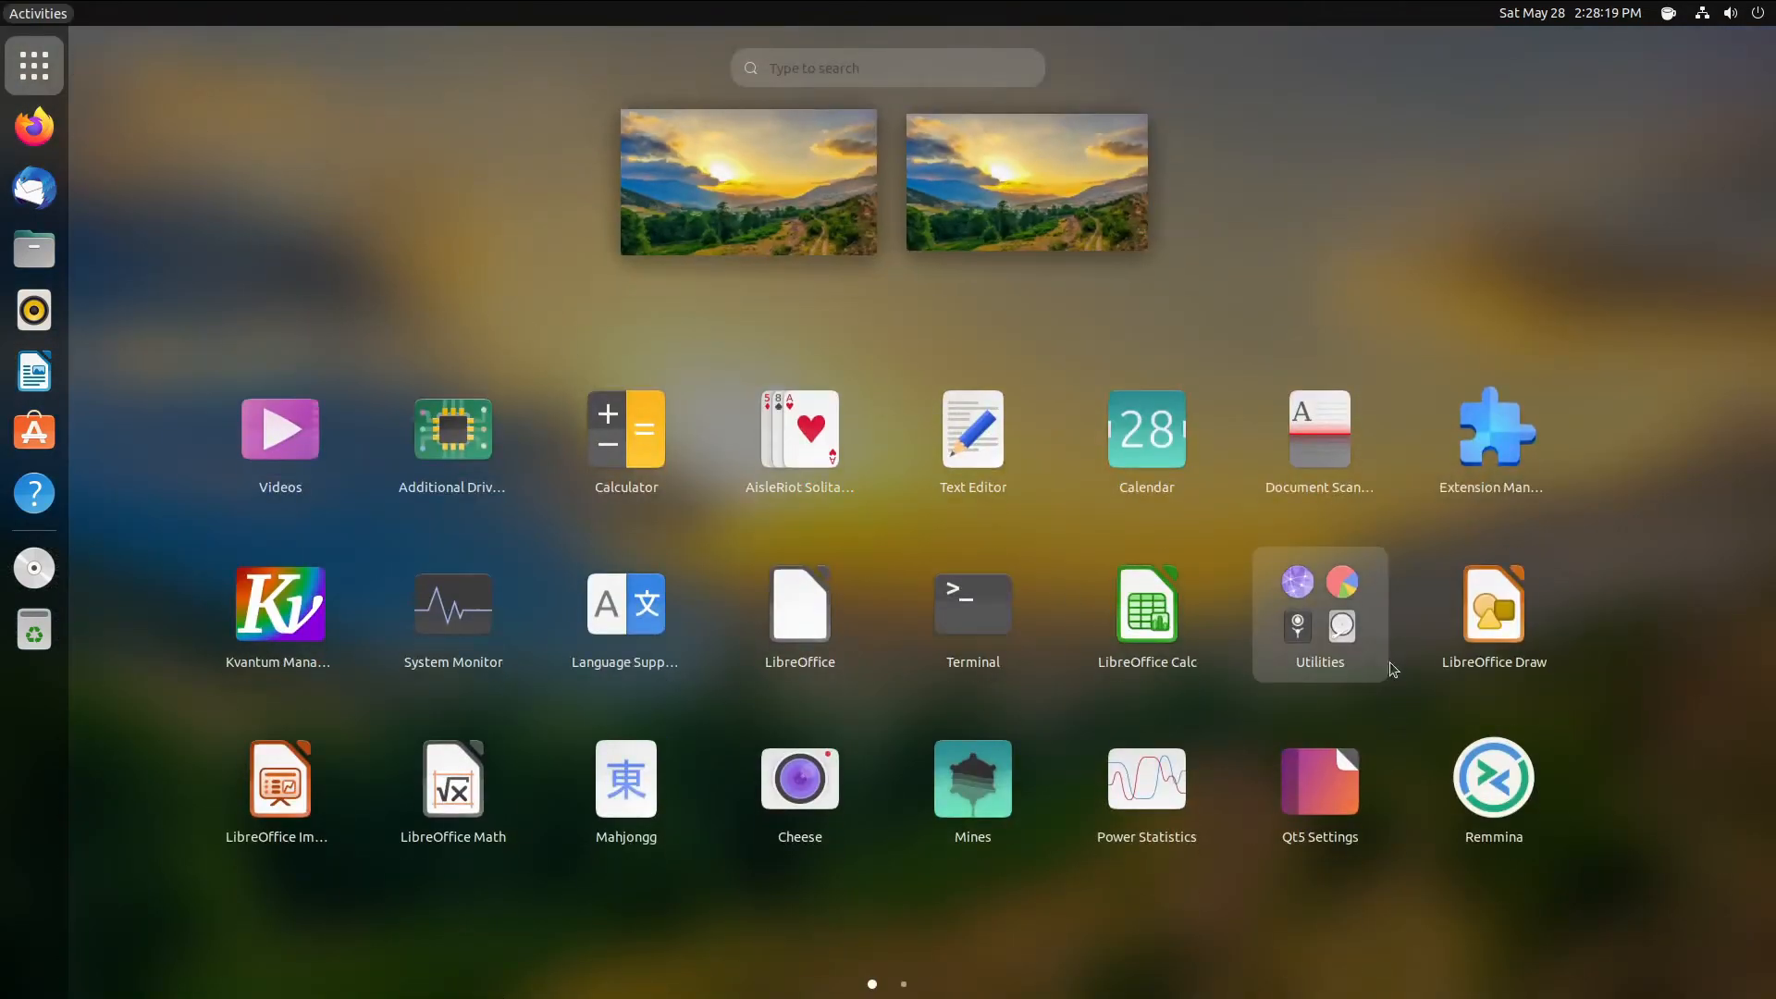
{"action": "type", "text": "sett"}
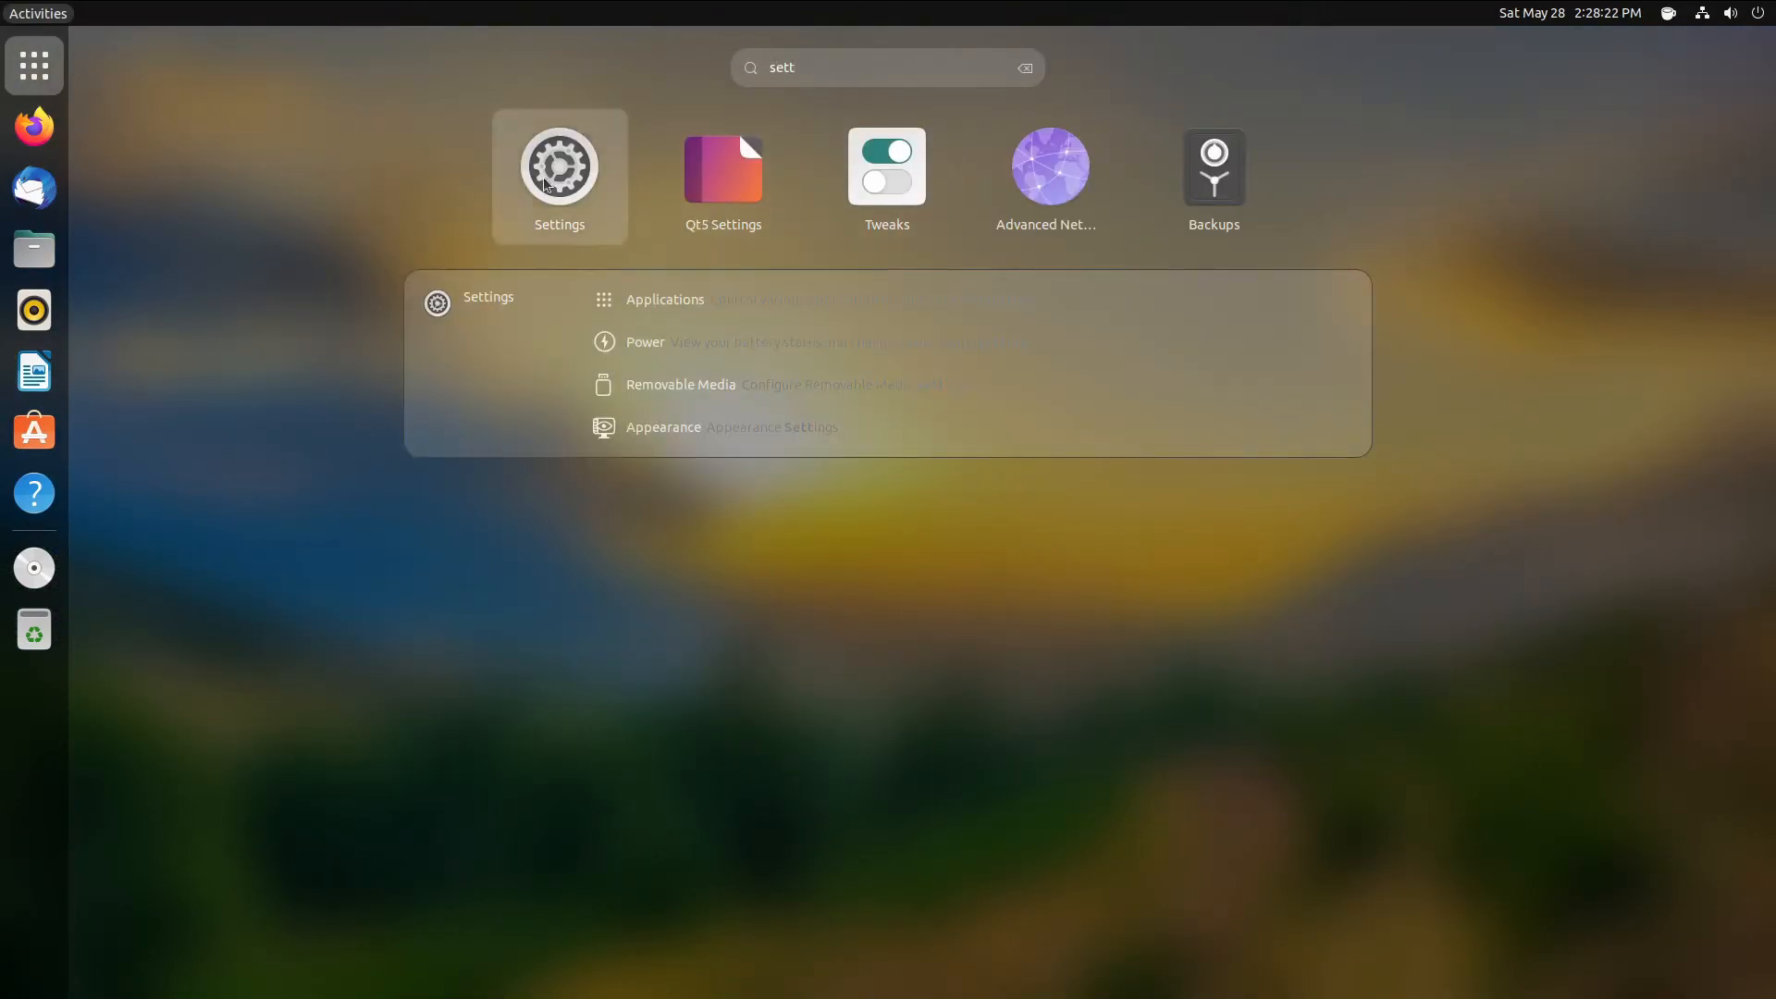
{"action": "left_click", "coordinate": [504, 180]}
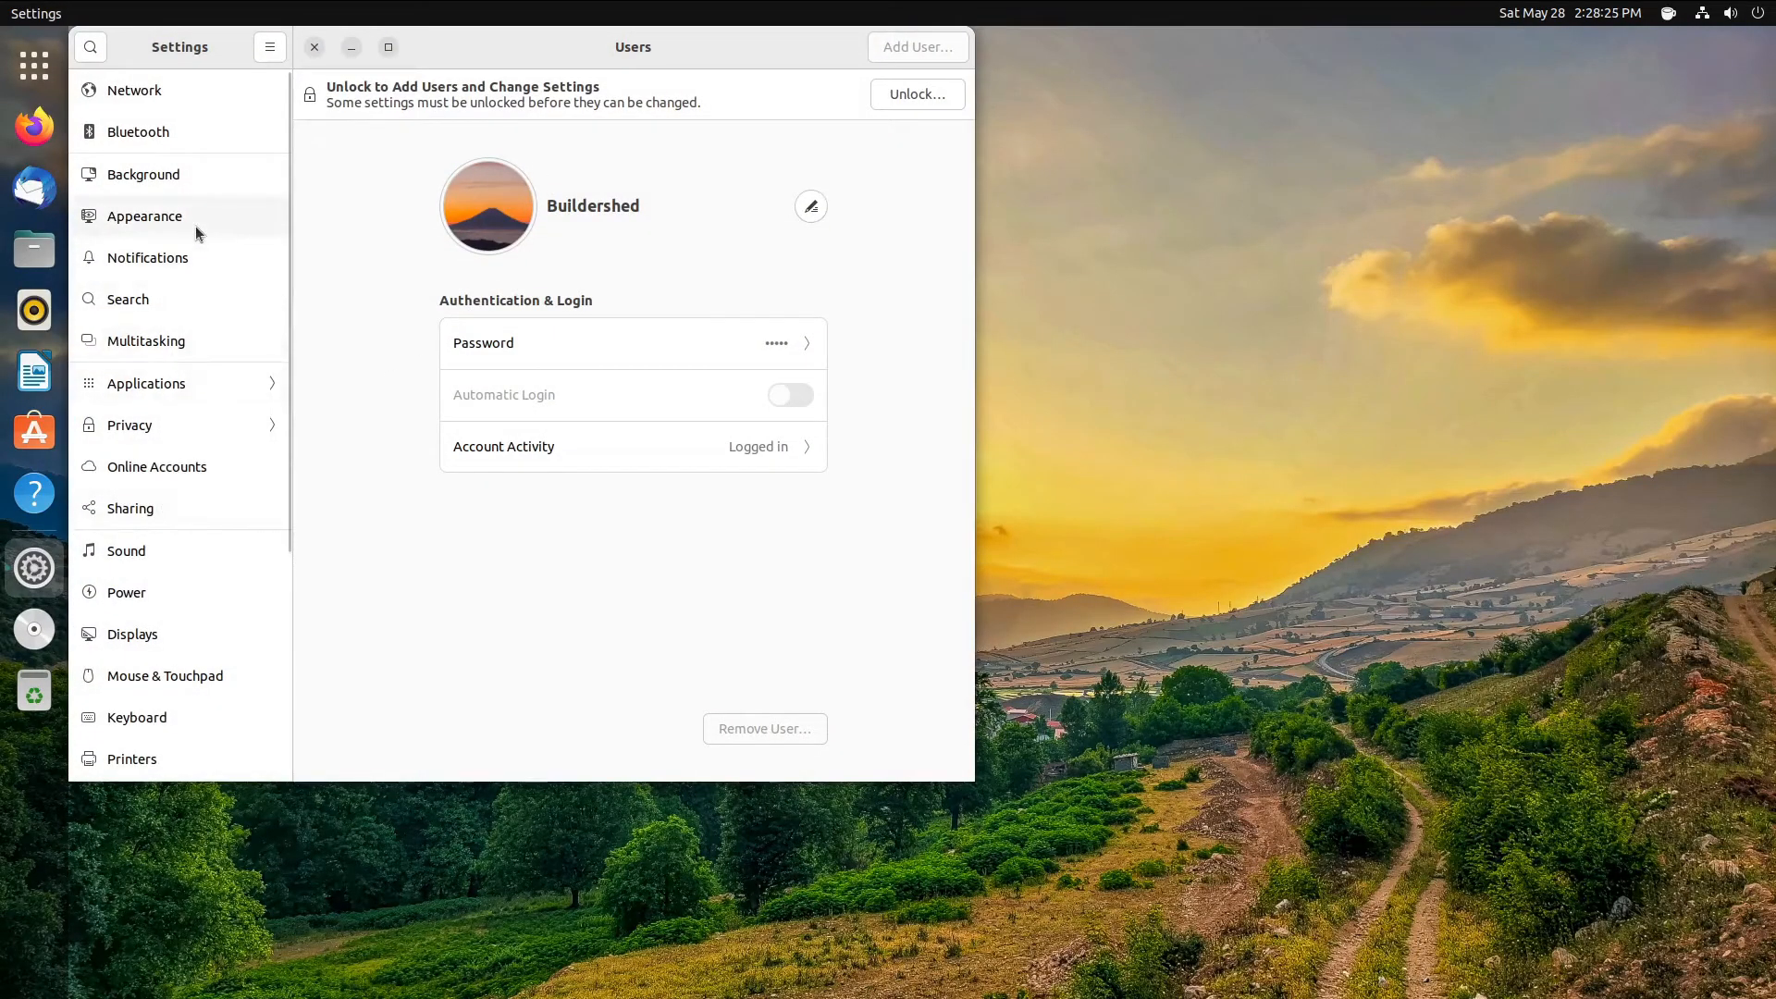
{"action": "left_click", "coordinate": [197, 192]}
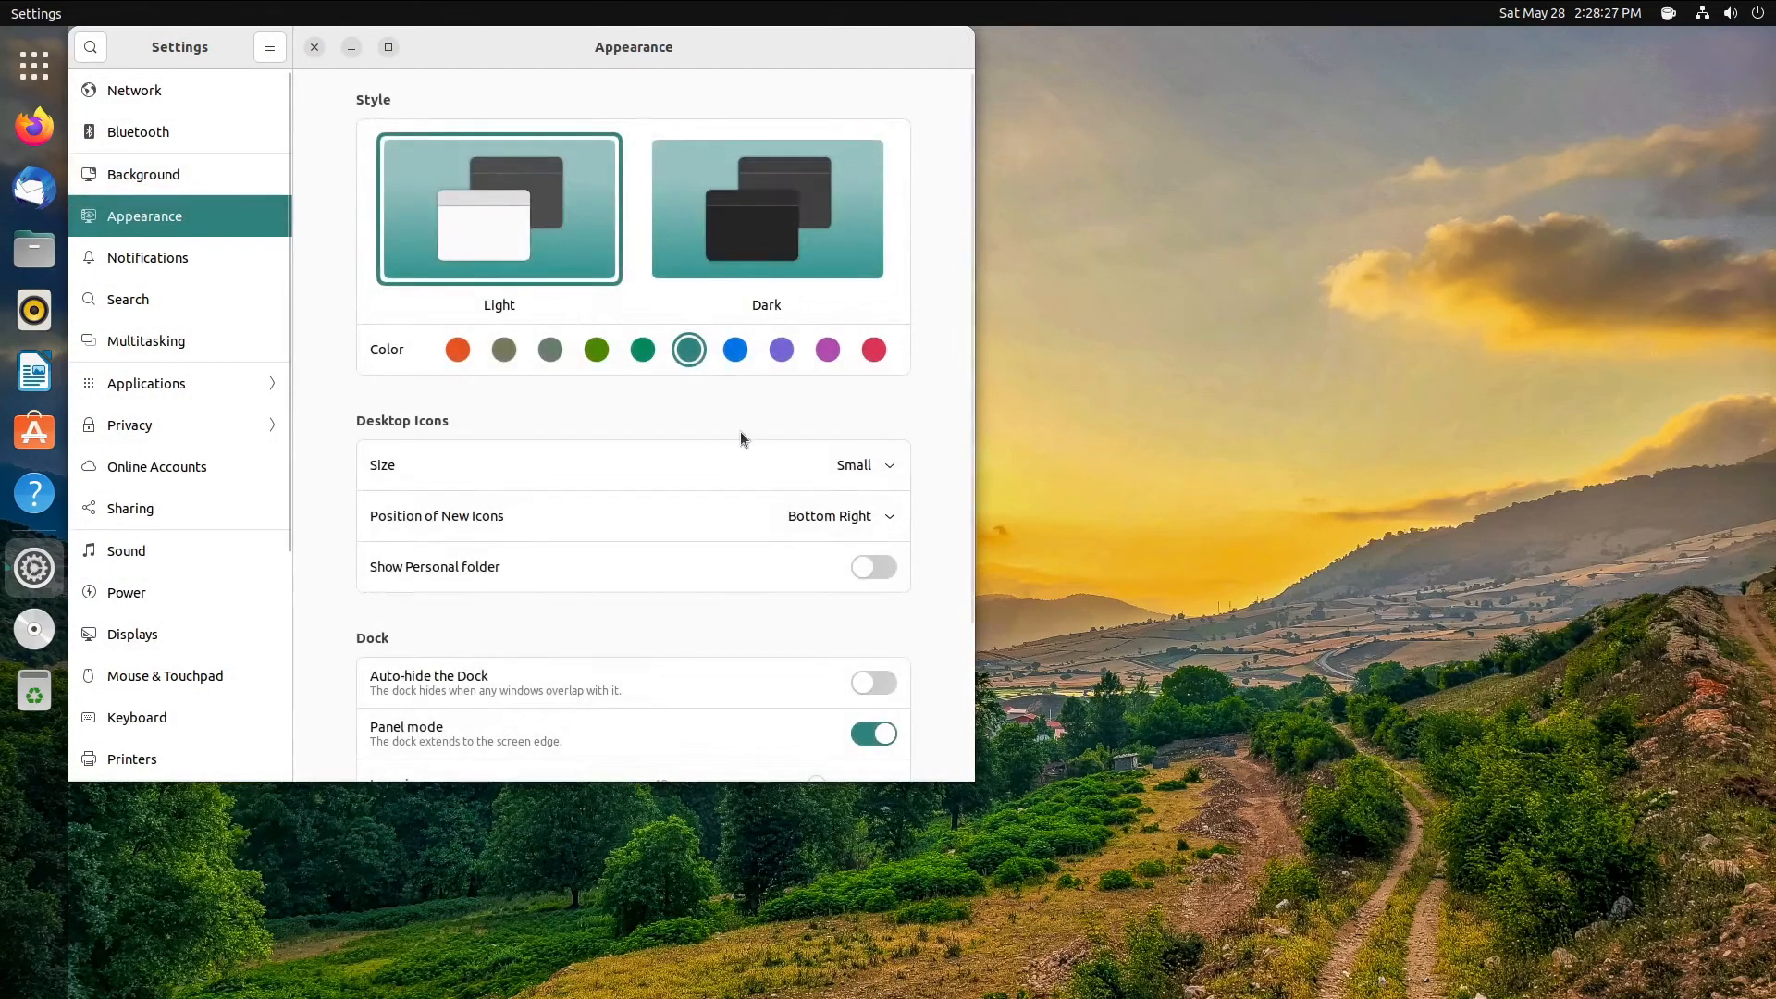
- Choose the Dark style in Appearance and the mountain sunset thumbnail in Background
{"action": "left_click", "coordinate": [674, 226]}
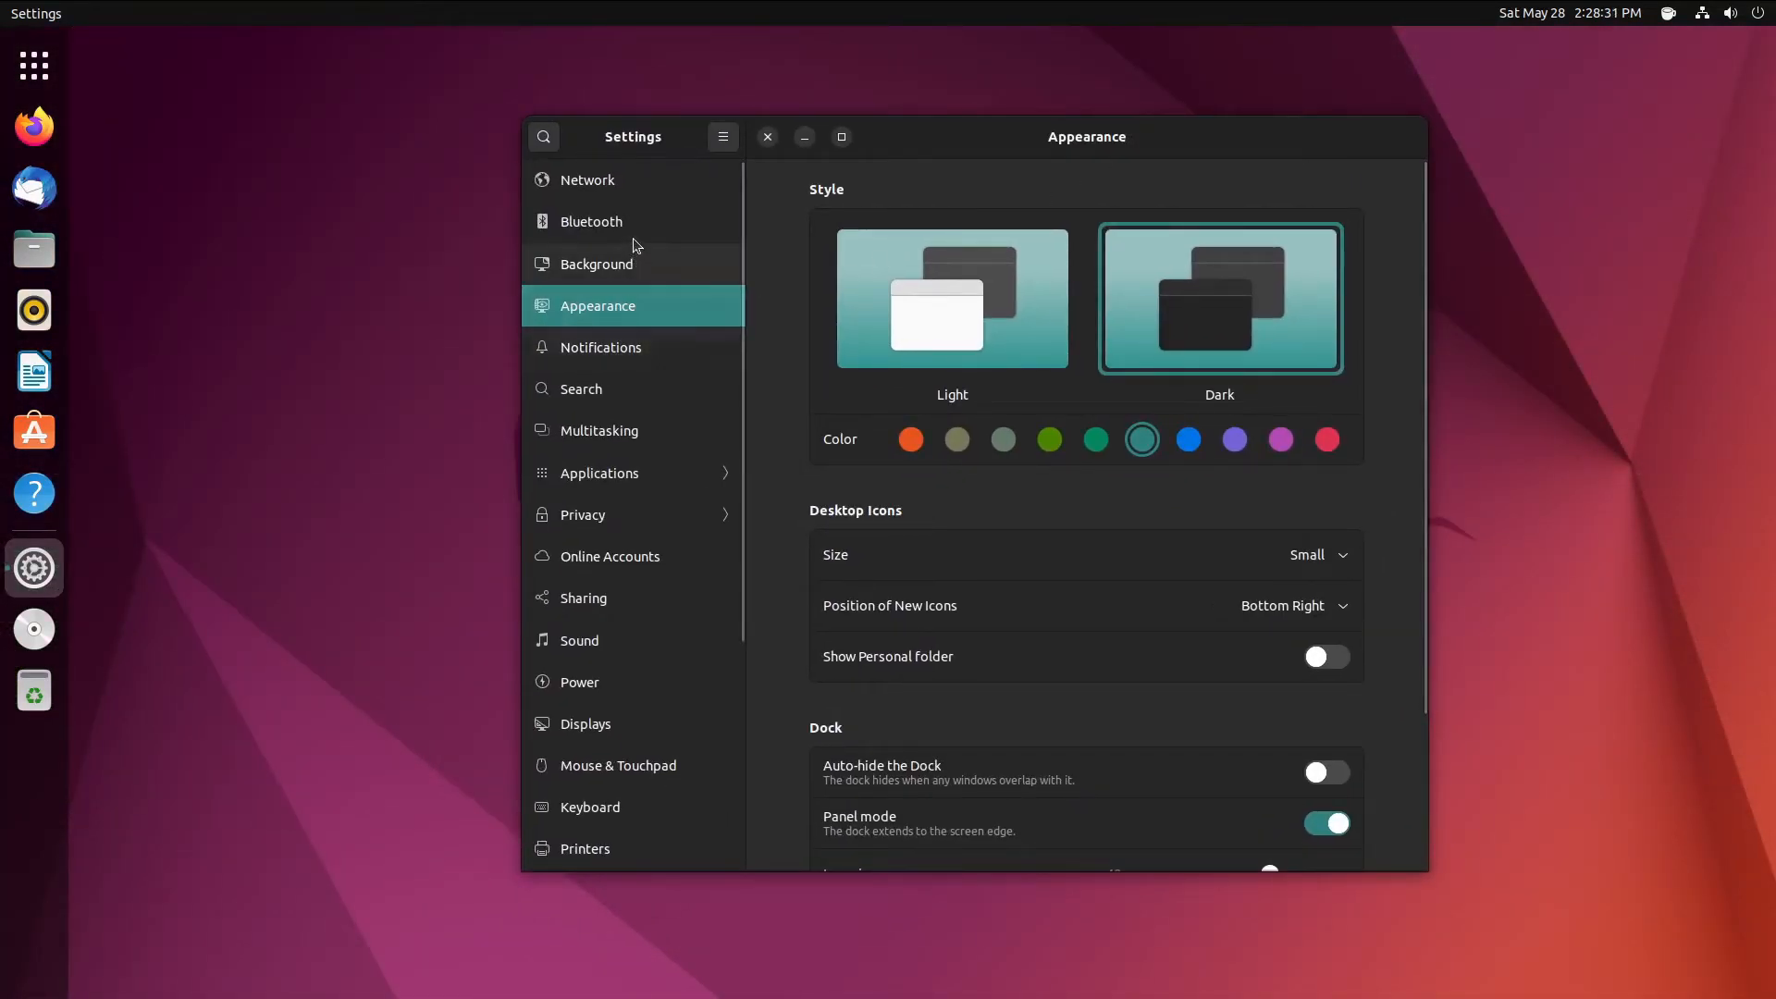
{"action": "left_click", "coordinate": [601, 222]}
{"action": "left_click", "coordinate": [632, 264]}
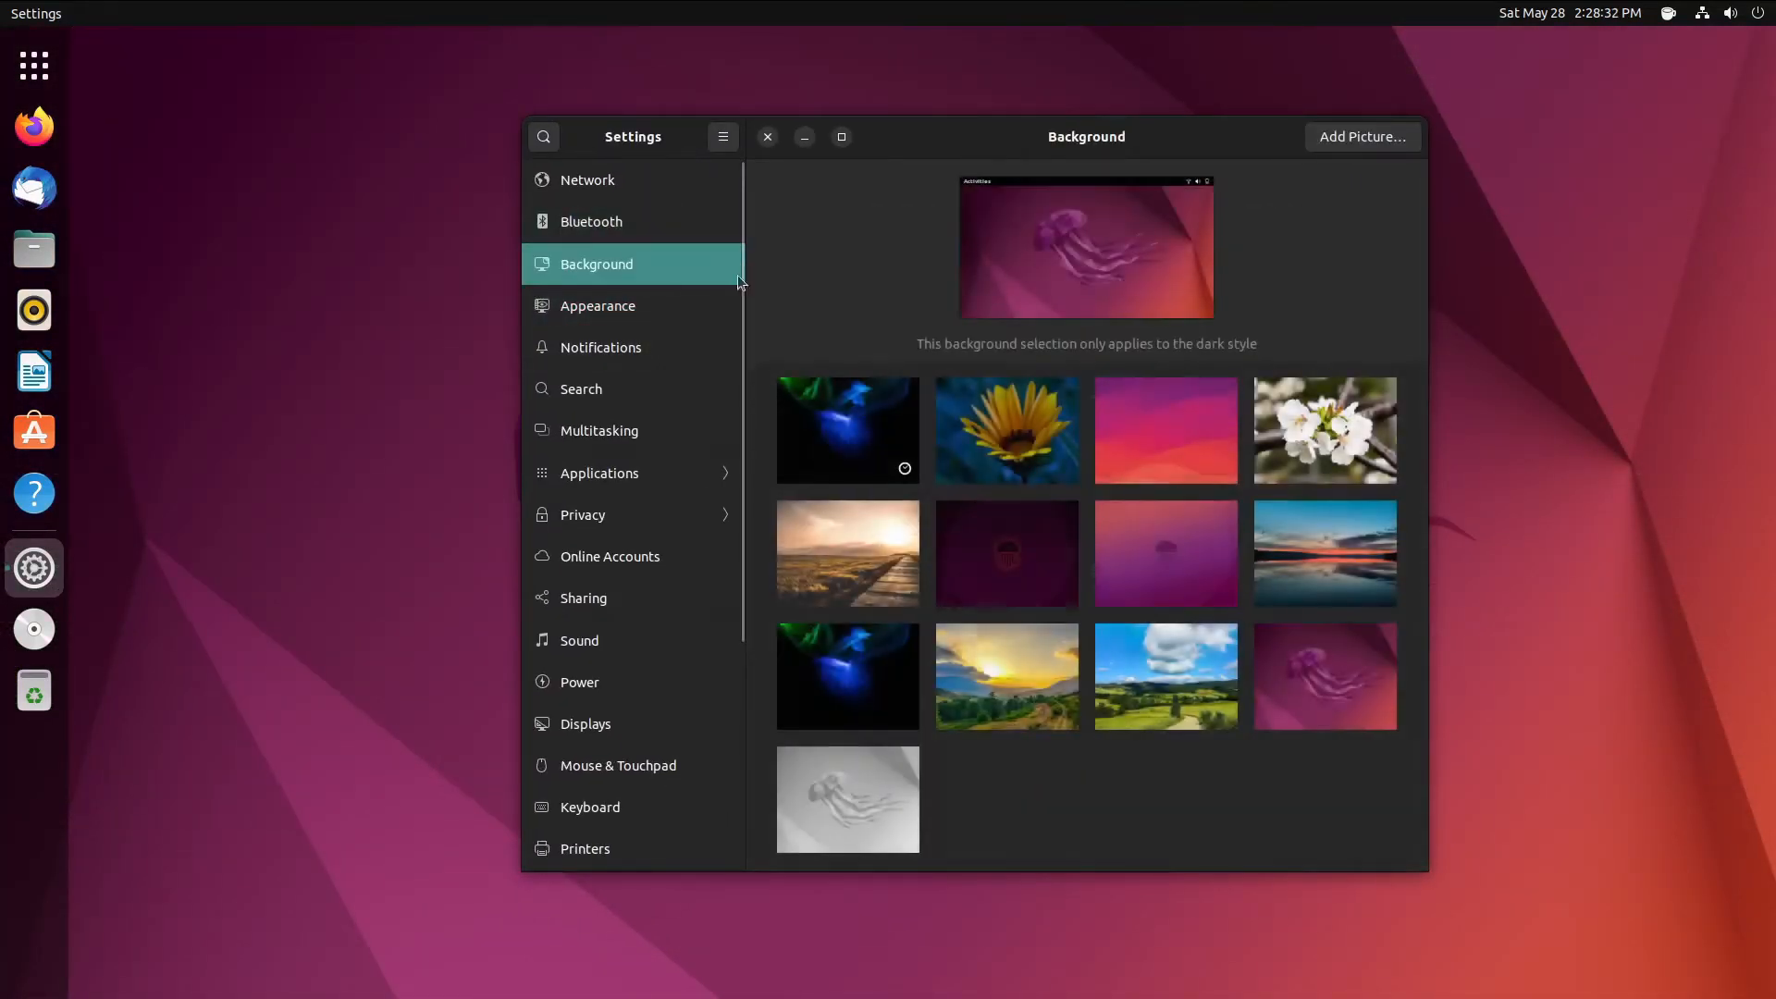
{"action": "left_click", "coordinate": [1043, 686]}
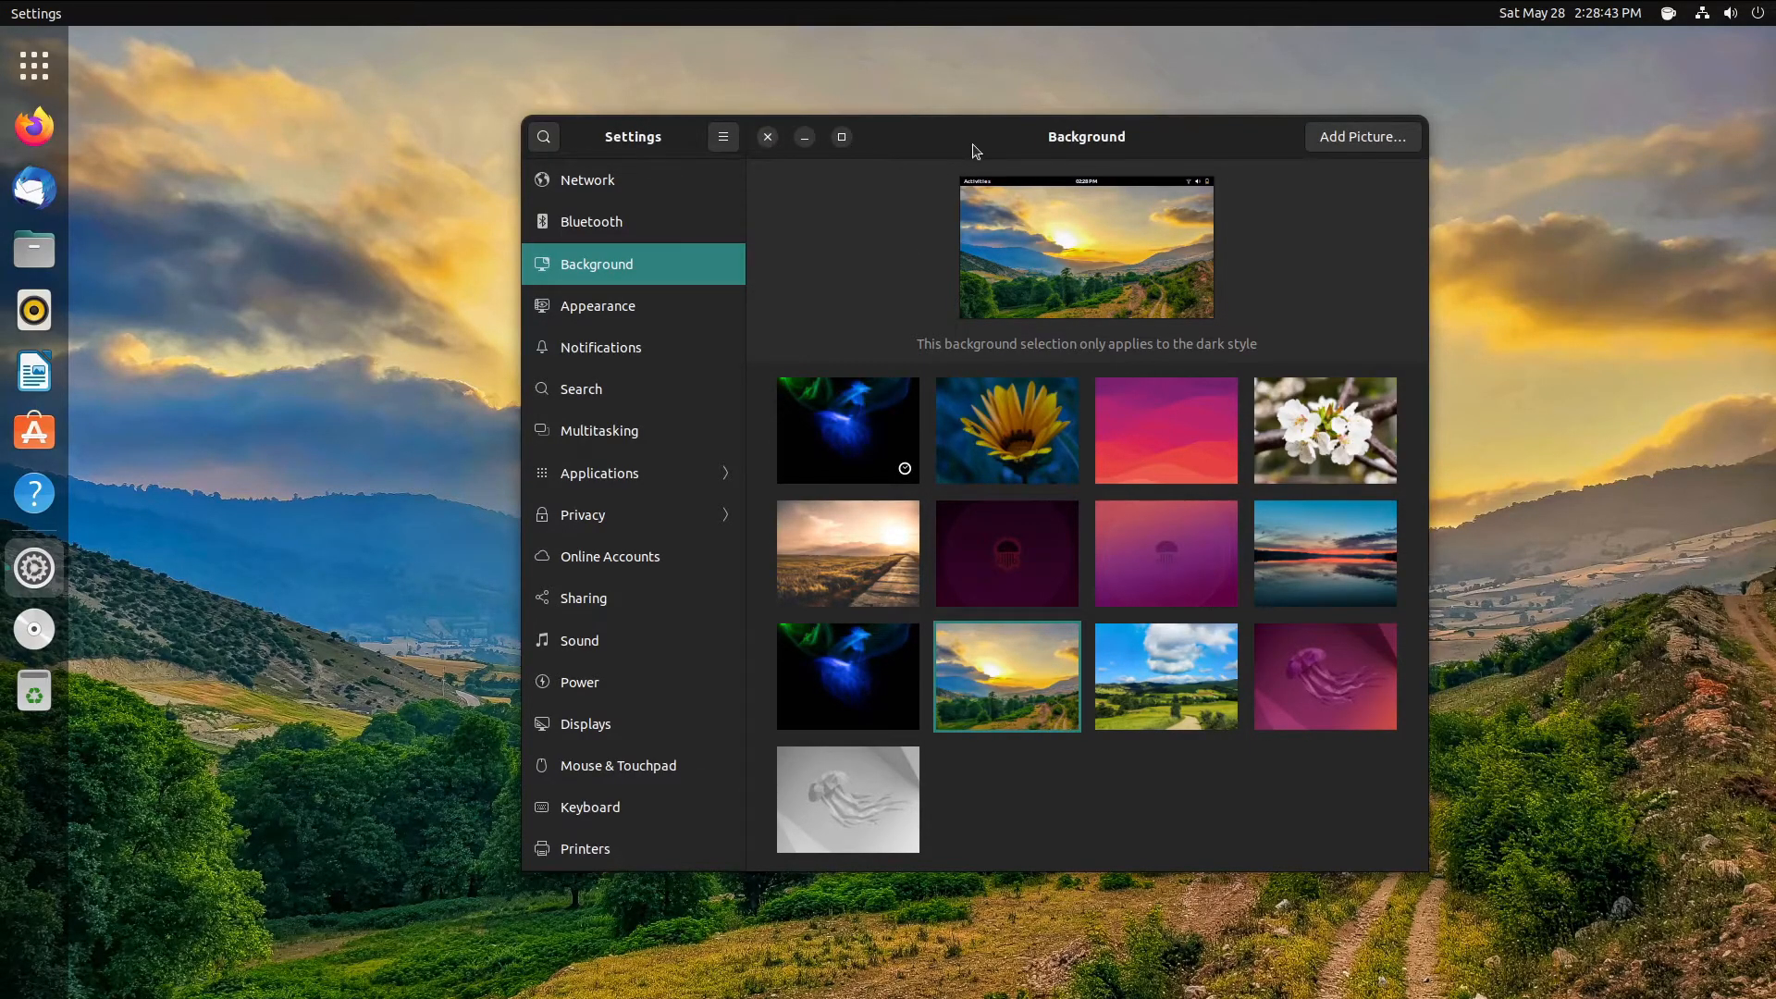
{"action": "left_click_drag", "start_coordinate": [971, 149], "coordinate": [903, 156]}
{"action": "left_click", "coordinate": [701, 143]}
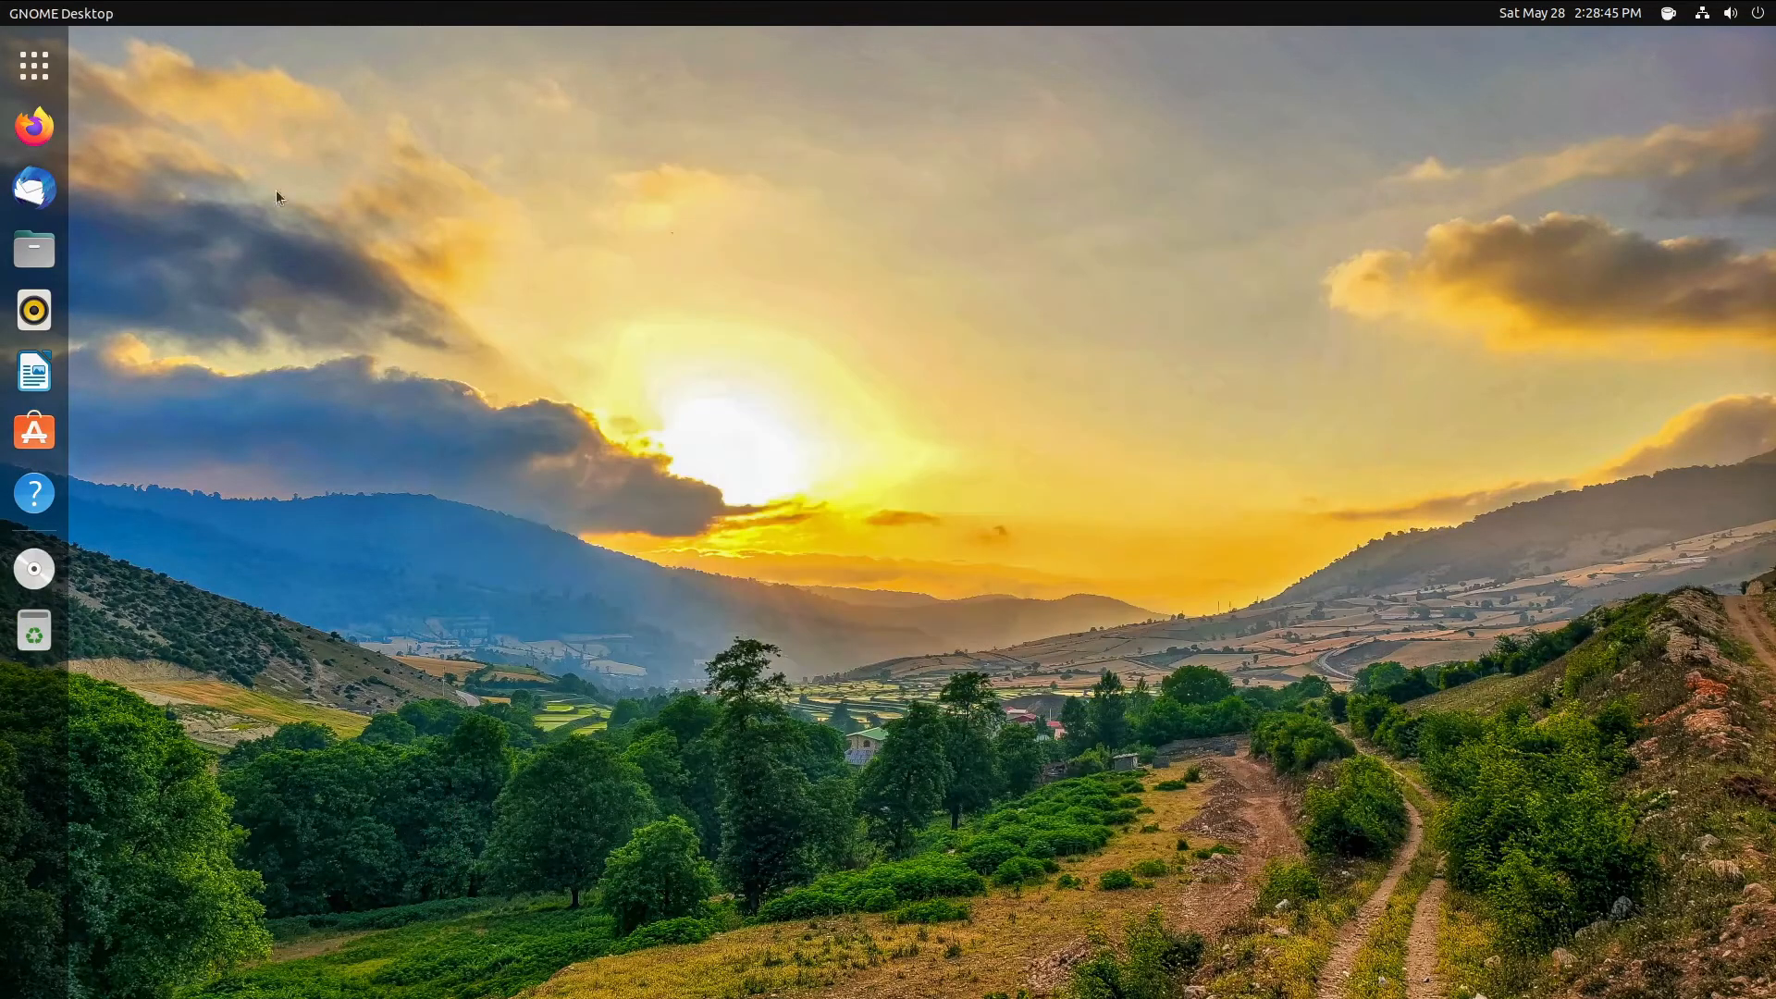
- Set the Qt widget style to kvantum-dark in Qt5 Settings, apply it and confirm
{"action": "left_click", "coordinate": [34, 65]}
{"action": "scroll", "coordinate": [1327, 787], "scroll_direction": "down", "scroll_amount": 1}
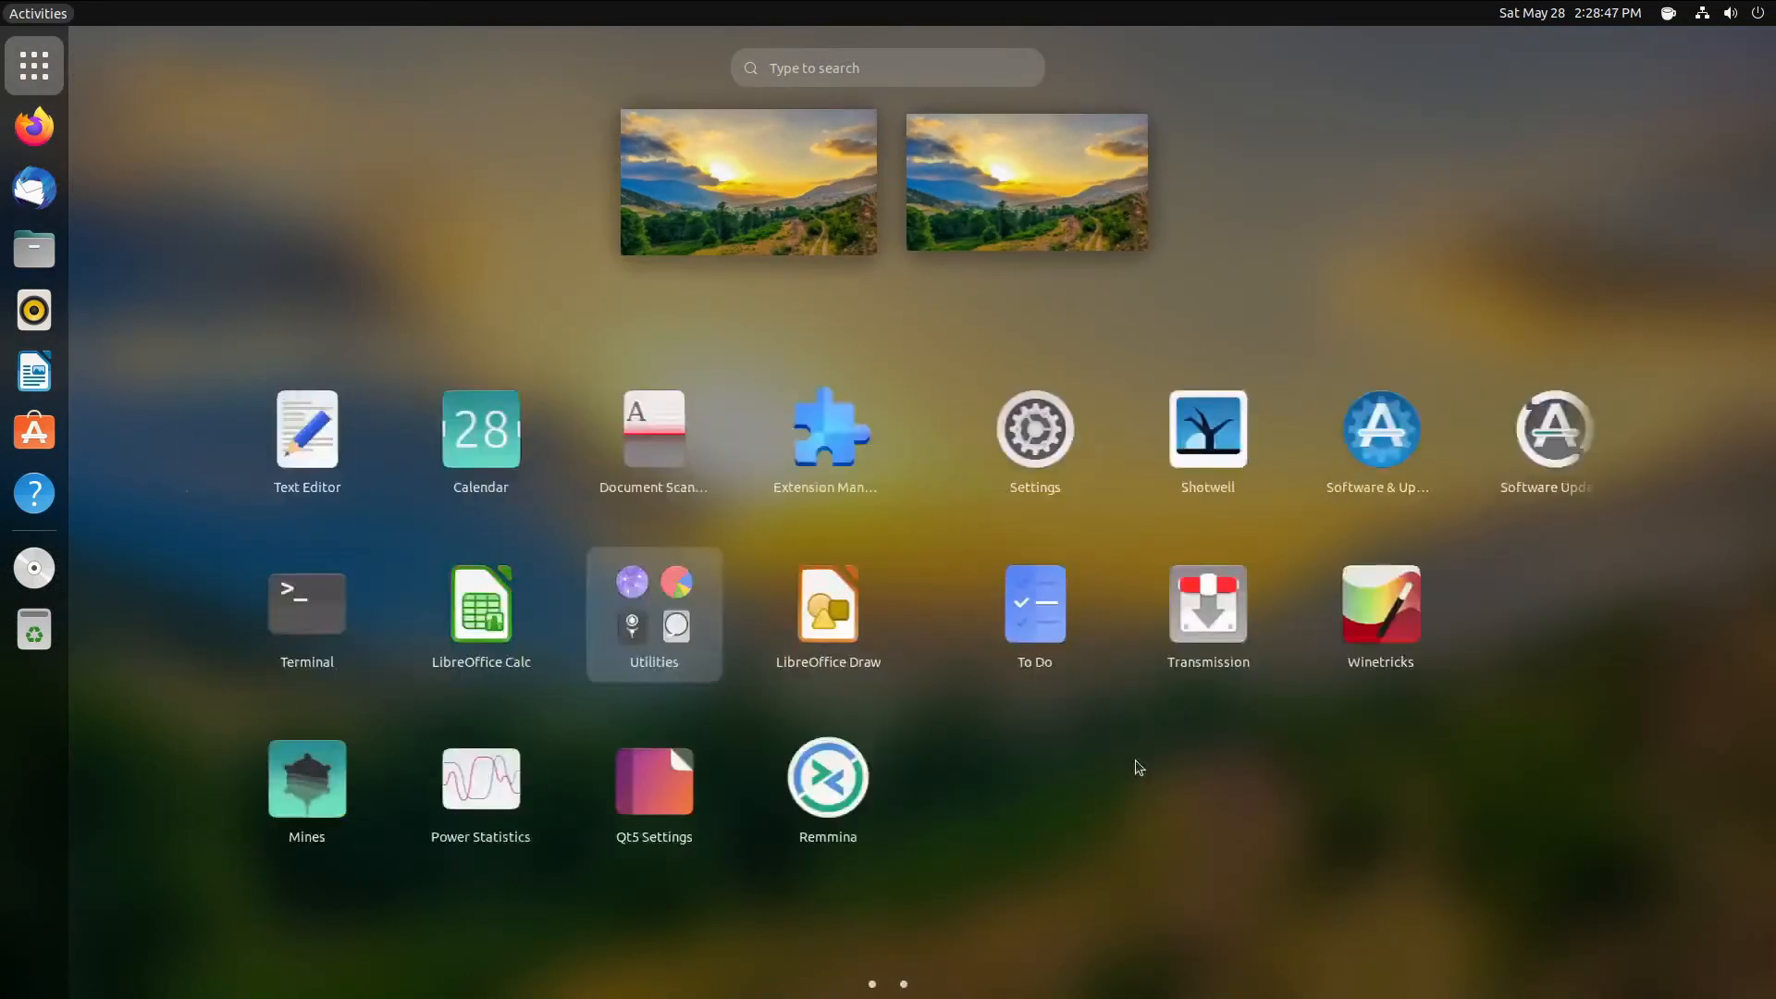
{"action": "scroll", "coordinate": [1333, 749], "scroll_direction": "up", "scroll_amount": 1}
{"action": "left_click", "coordinate": [1326, 777]}
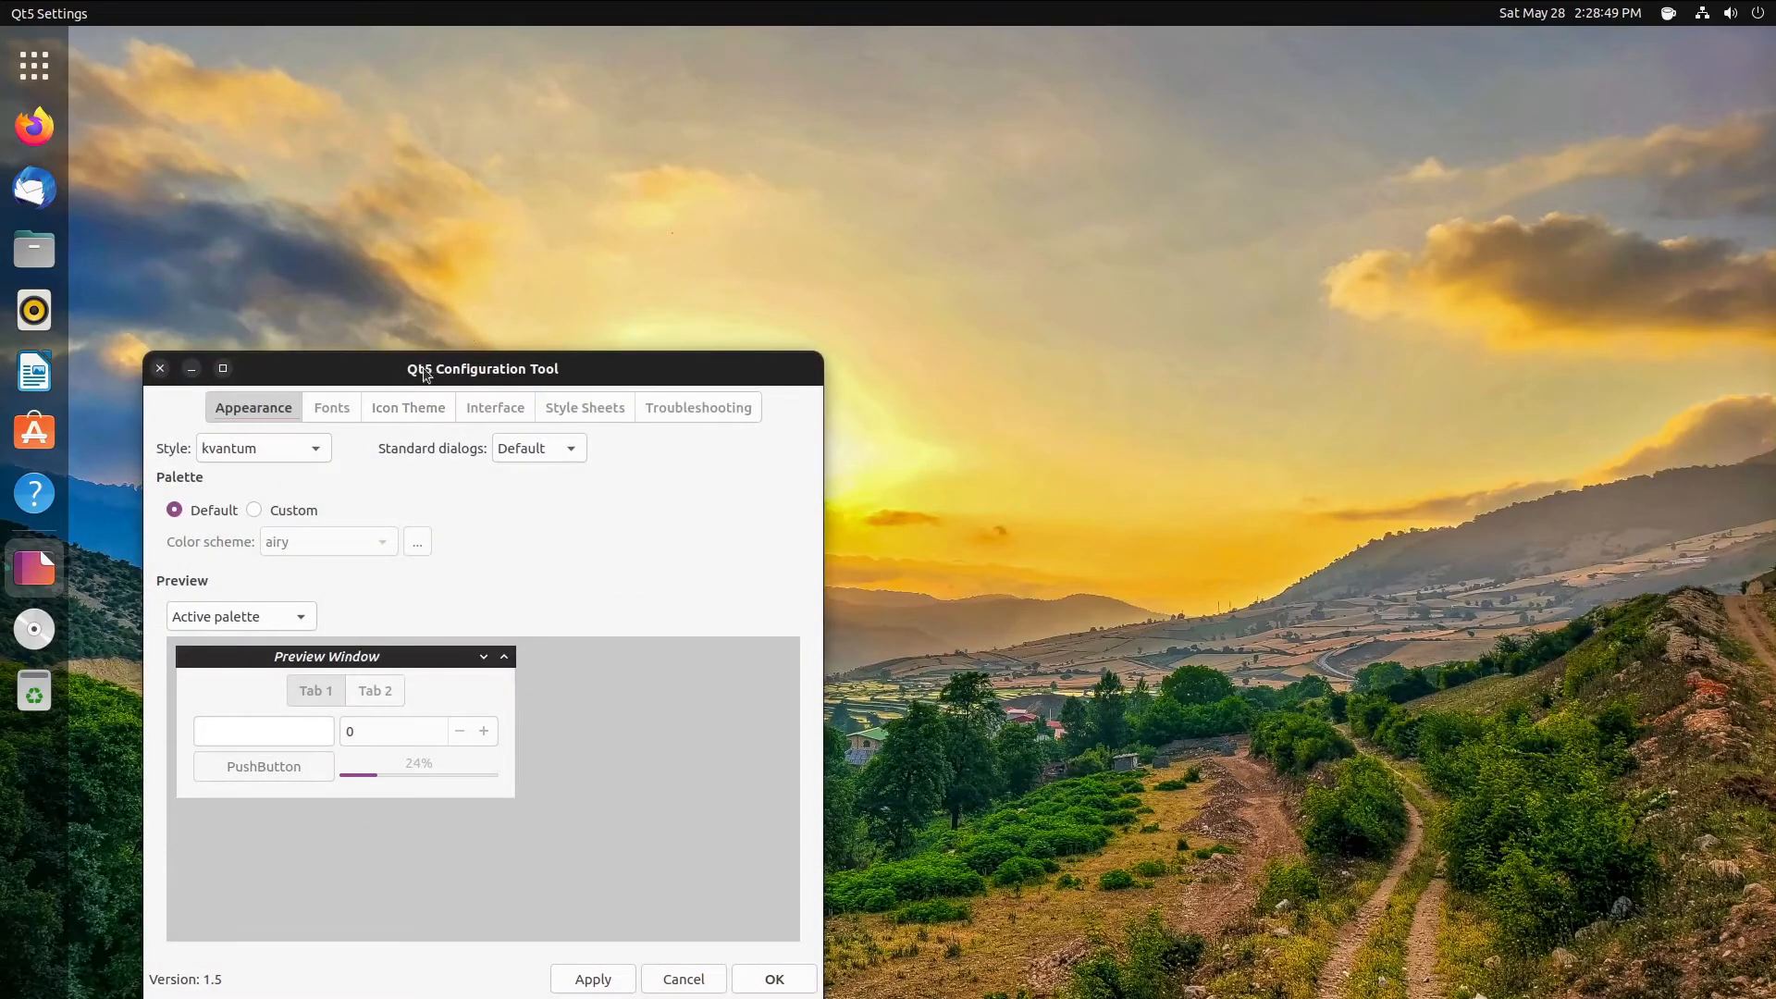
{"action": "left_click_drag", "start_coordinate": [422, 368], "coordinate": [541, 197]}
{"action": "left_click", "coordinate": [408, 273]}
{"action": "left_click", "coordinate": [407, 262]}
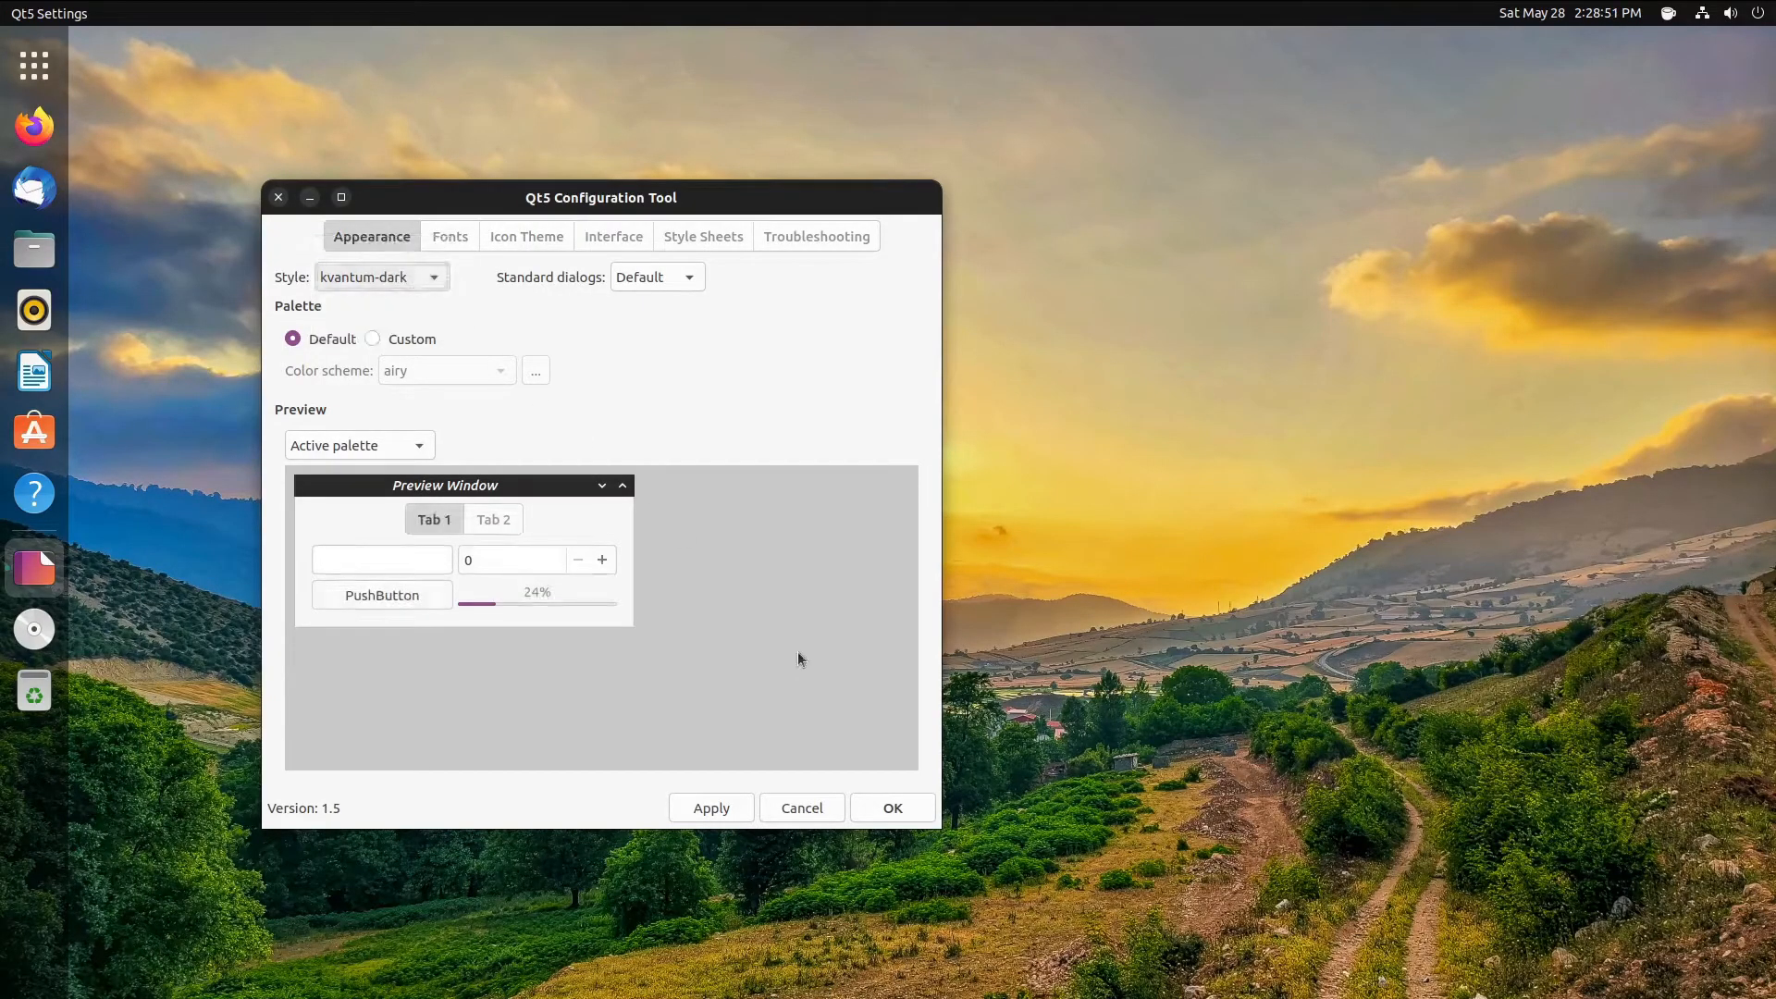
{"action": "left_click", "coordinate": [707, 810]}
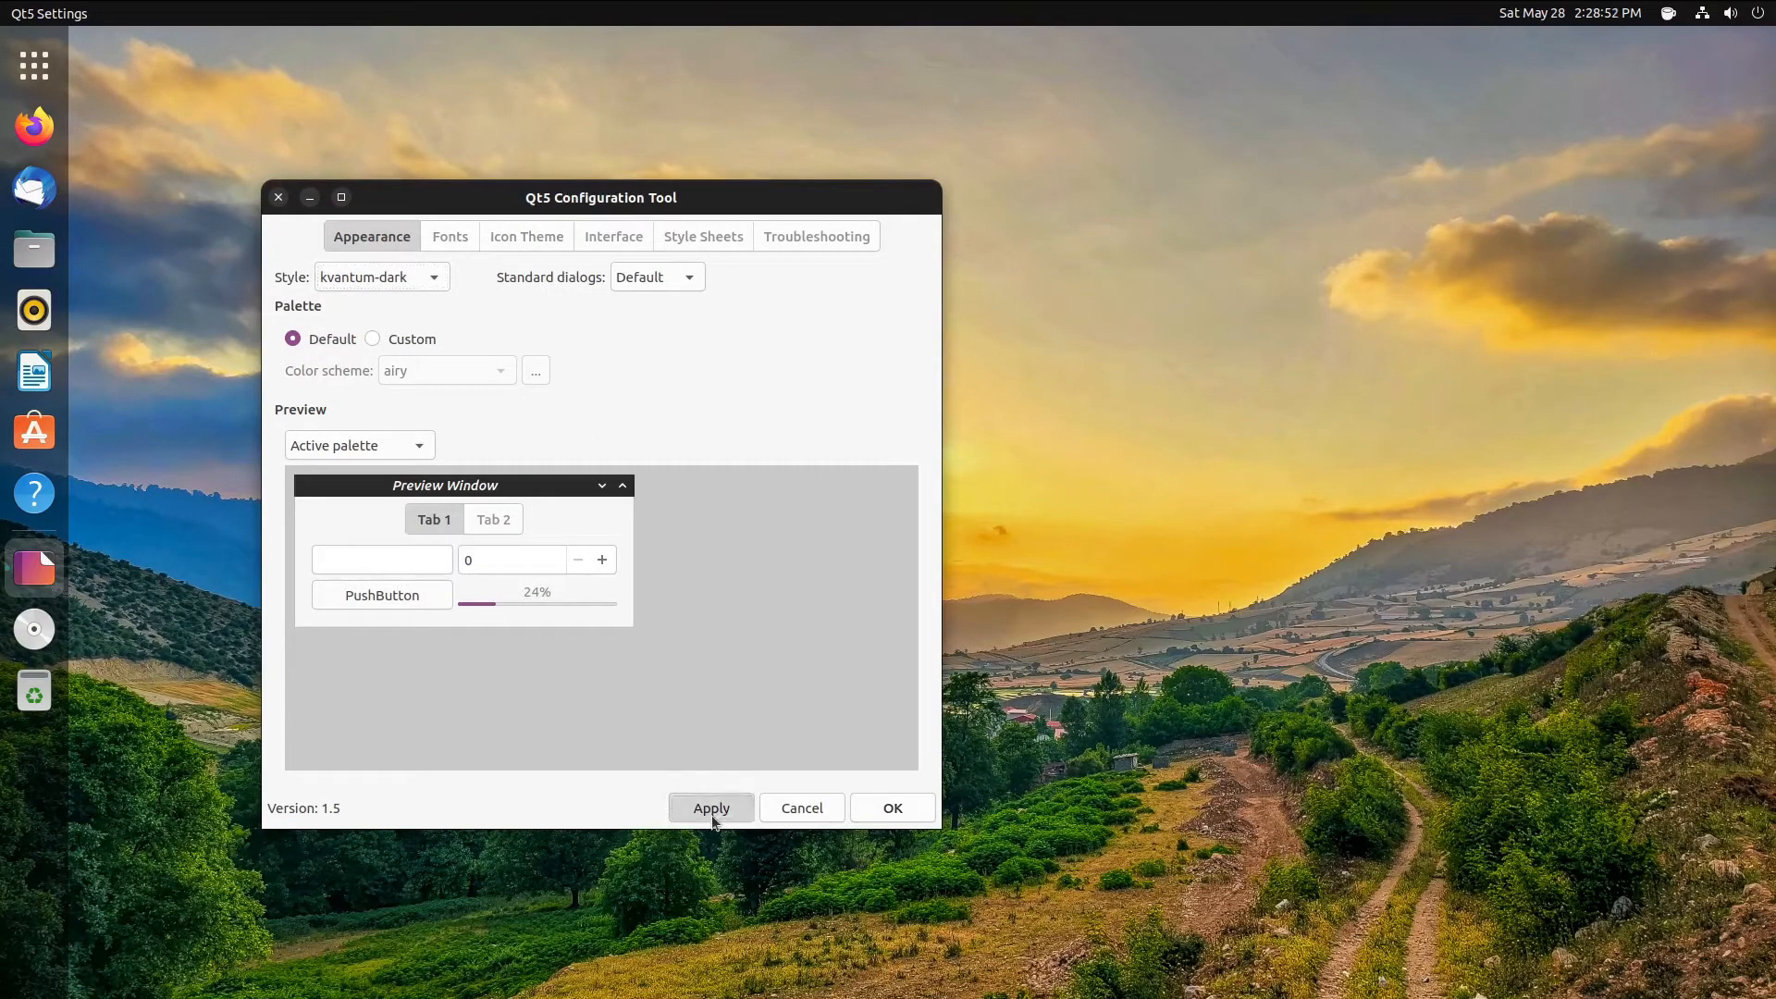
{"action": "left_click", "coordinate": [871, 815]}
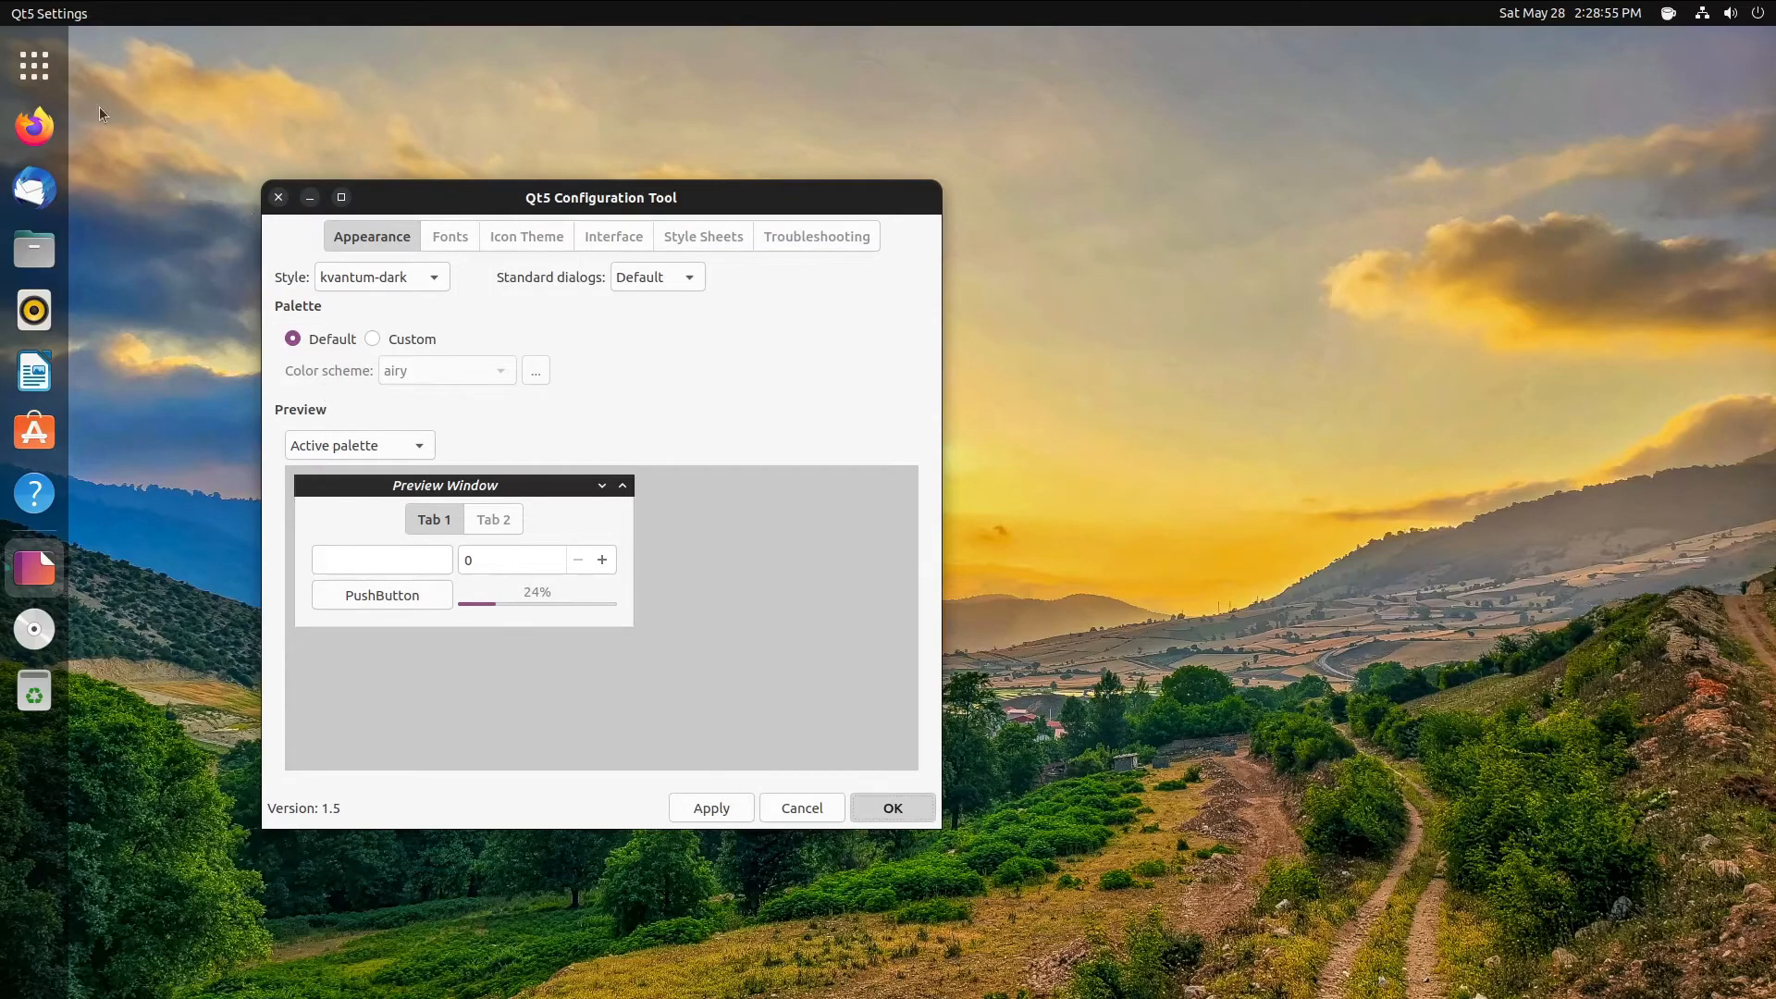
- Reopen Qt5 Settings to review the icon theme and font settings, then close it
{"action": "left_click", "coordinate": [41, 80]}
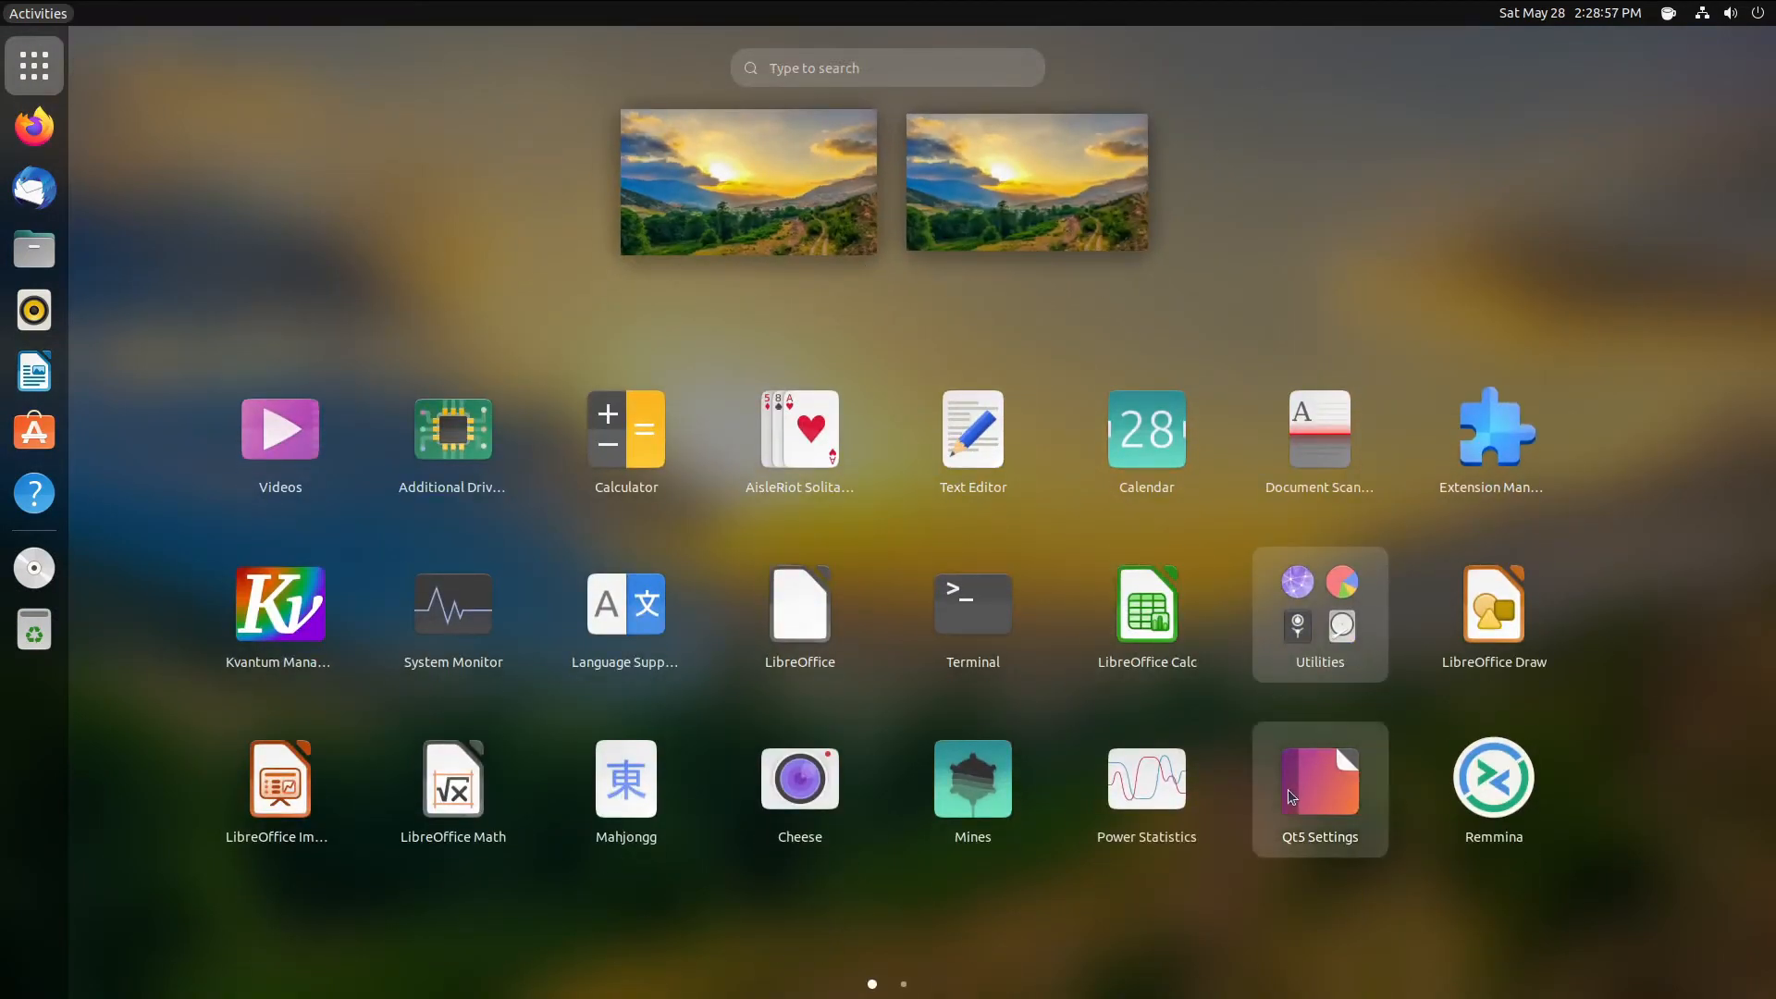
{"action": "left_click", "coordinate": [1287, 767]}
{"action": "left_click", "coordinate": [518, 237]}
{"action": "left_click", "coordinate": [450, 236]}
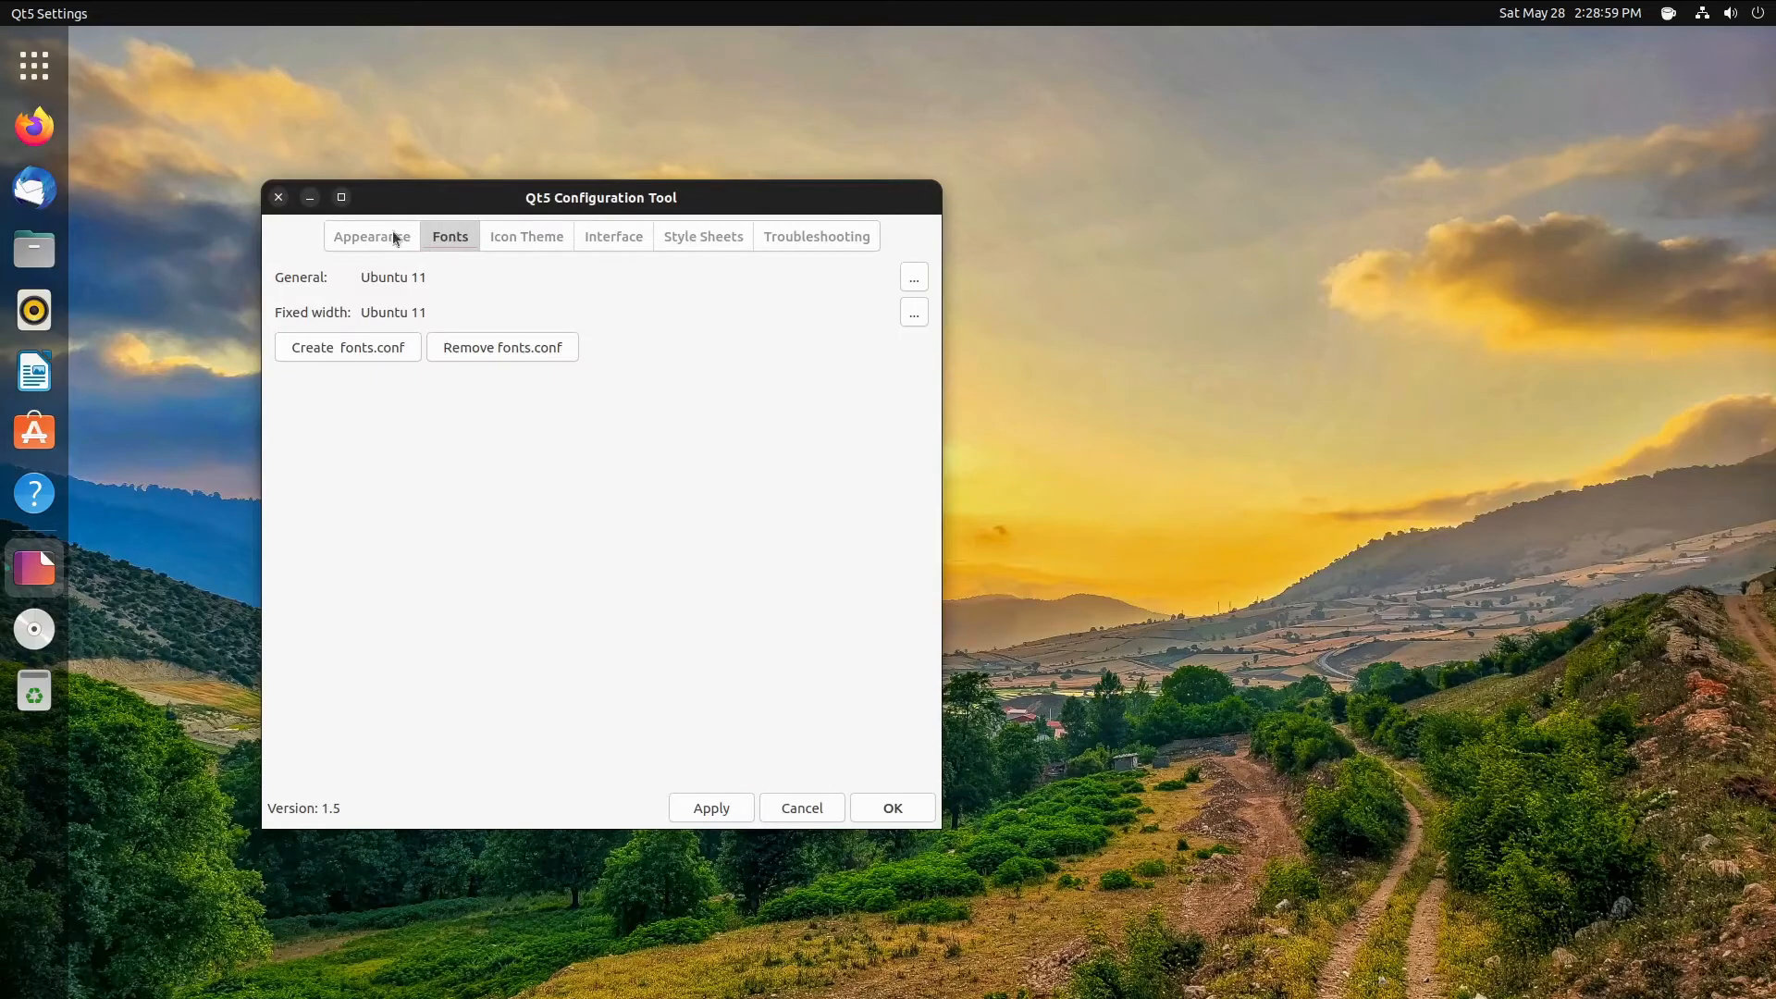
{"action": "left_click", "coordinate": [278, 197]}
- Launch Kvantum Manager, confirm KvYaru is the active theme, and quit it
{"action": "left_click", "coordinate": [55, 82]}
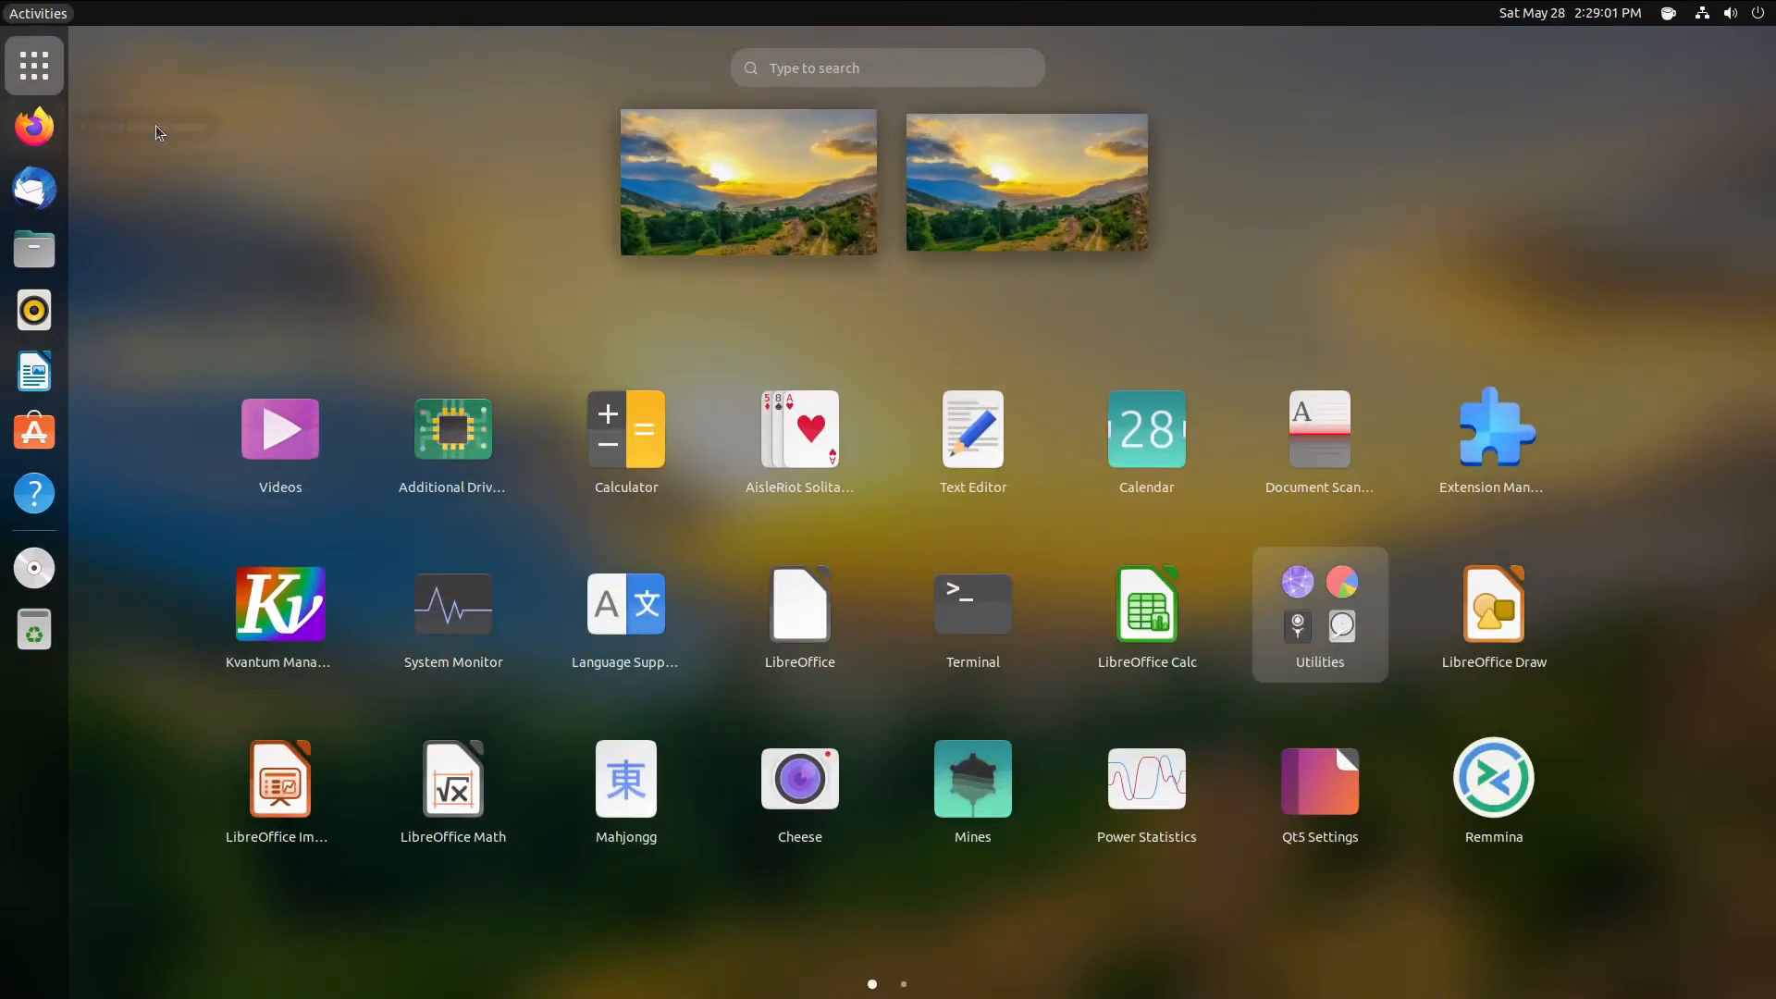
{"action": "type", "text": "kvantum"}
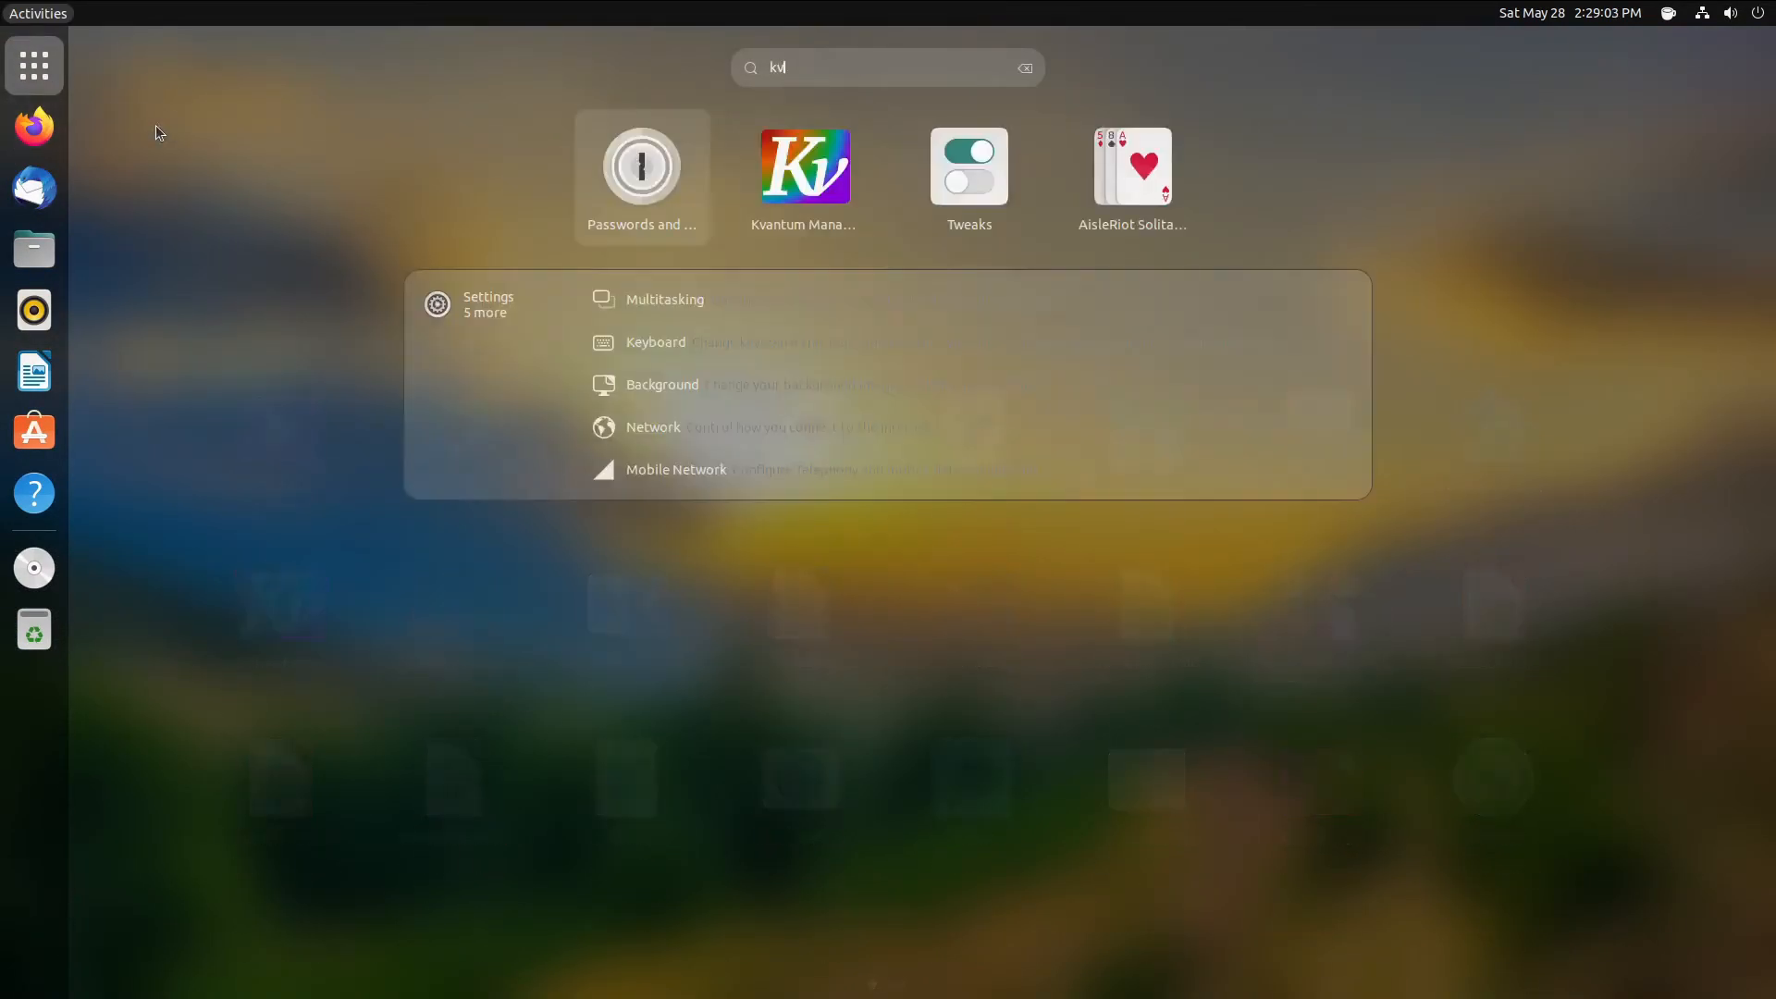
{"action": "key", "text": "Return"}
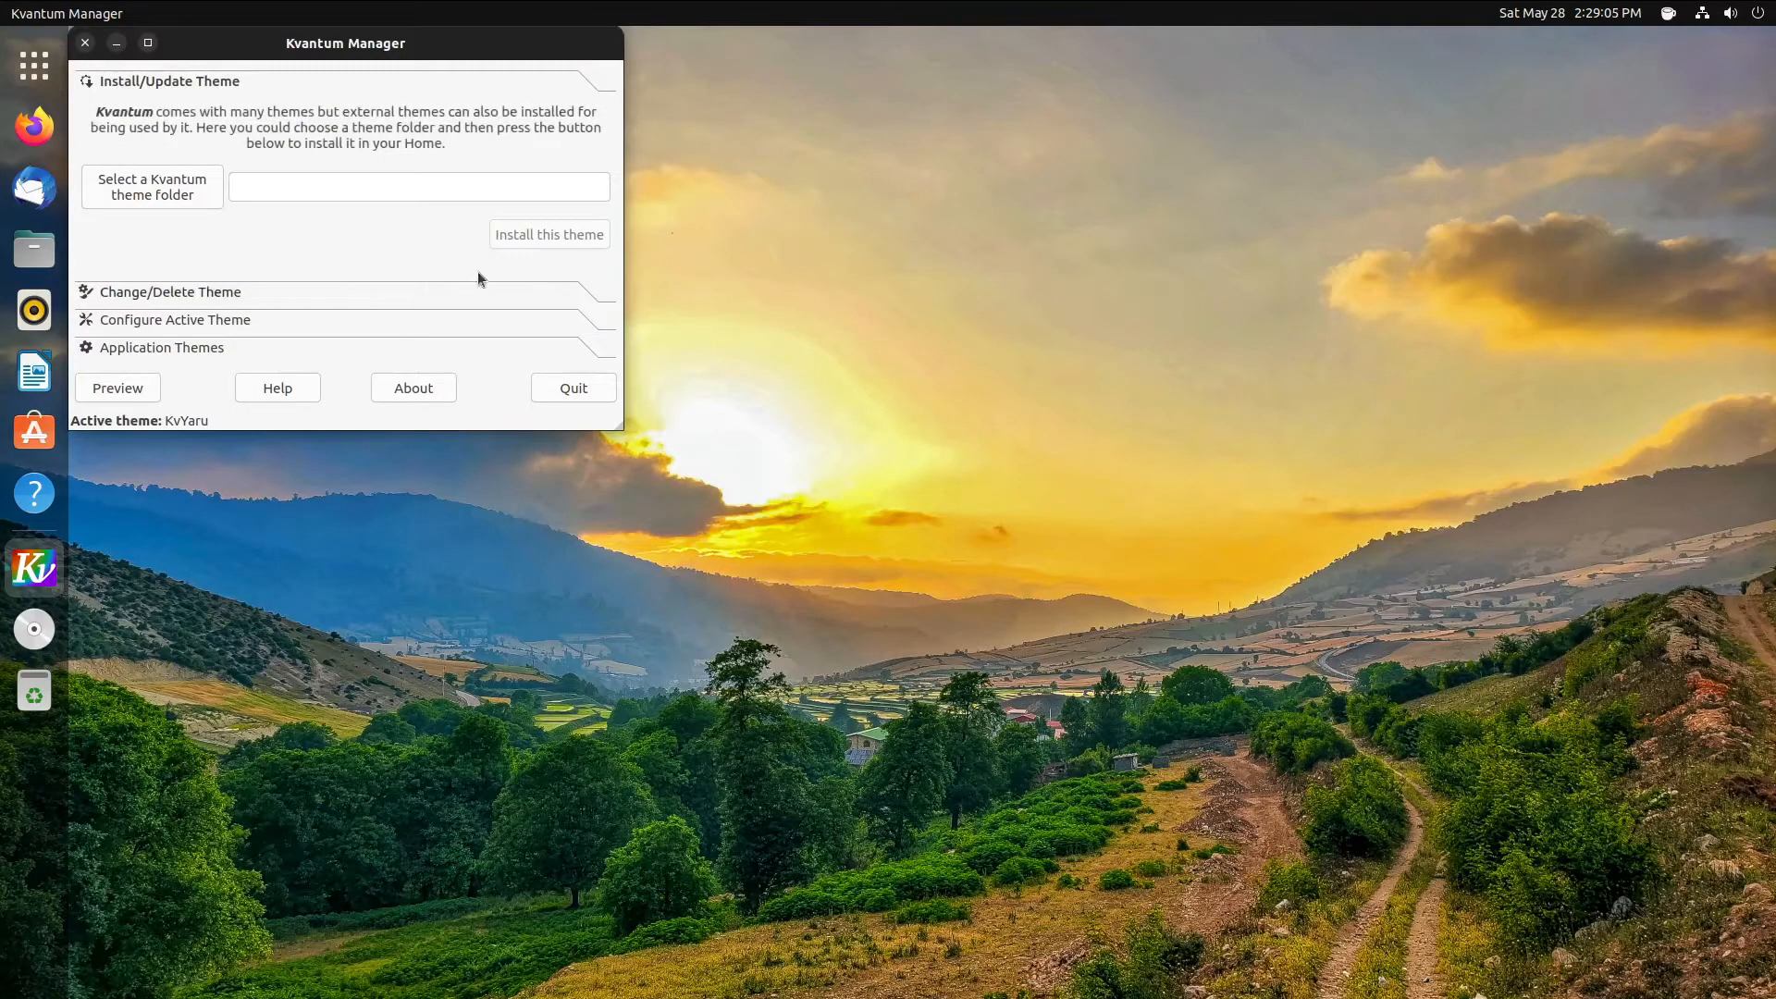
{"action": "left_click", "coordinate": [189, 291]}
{"action": "left_click", "coordinate": [595, 146]}
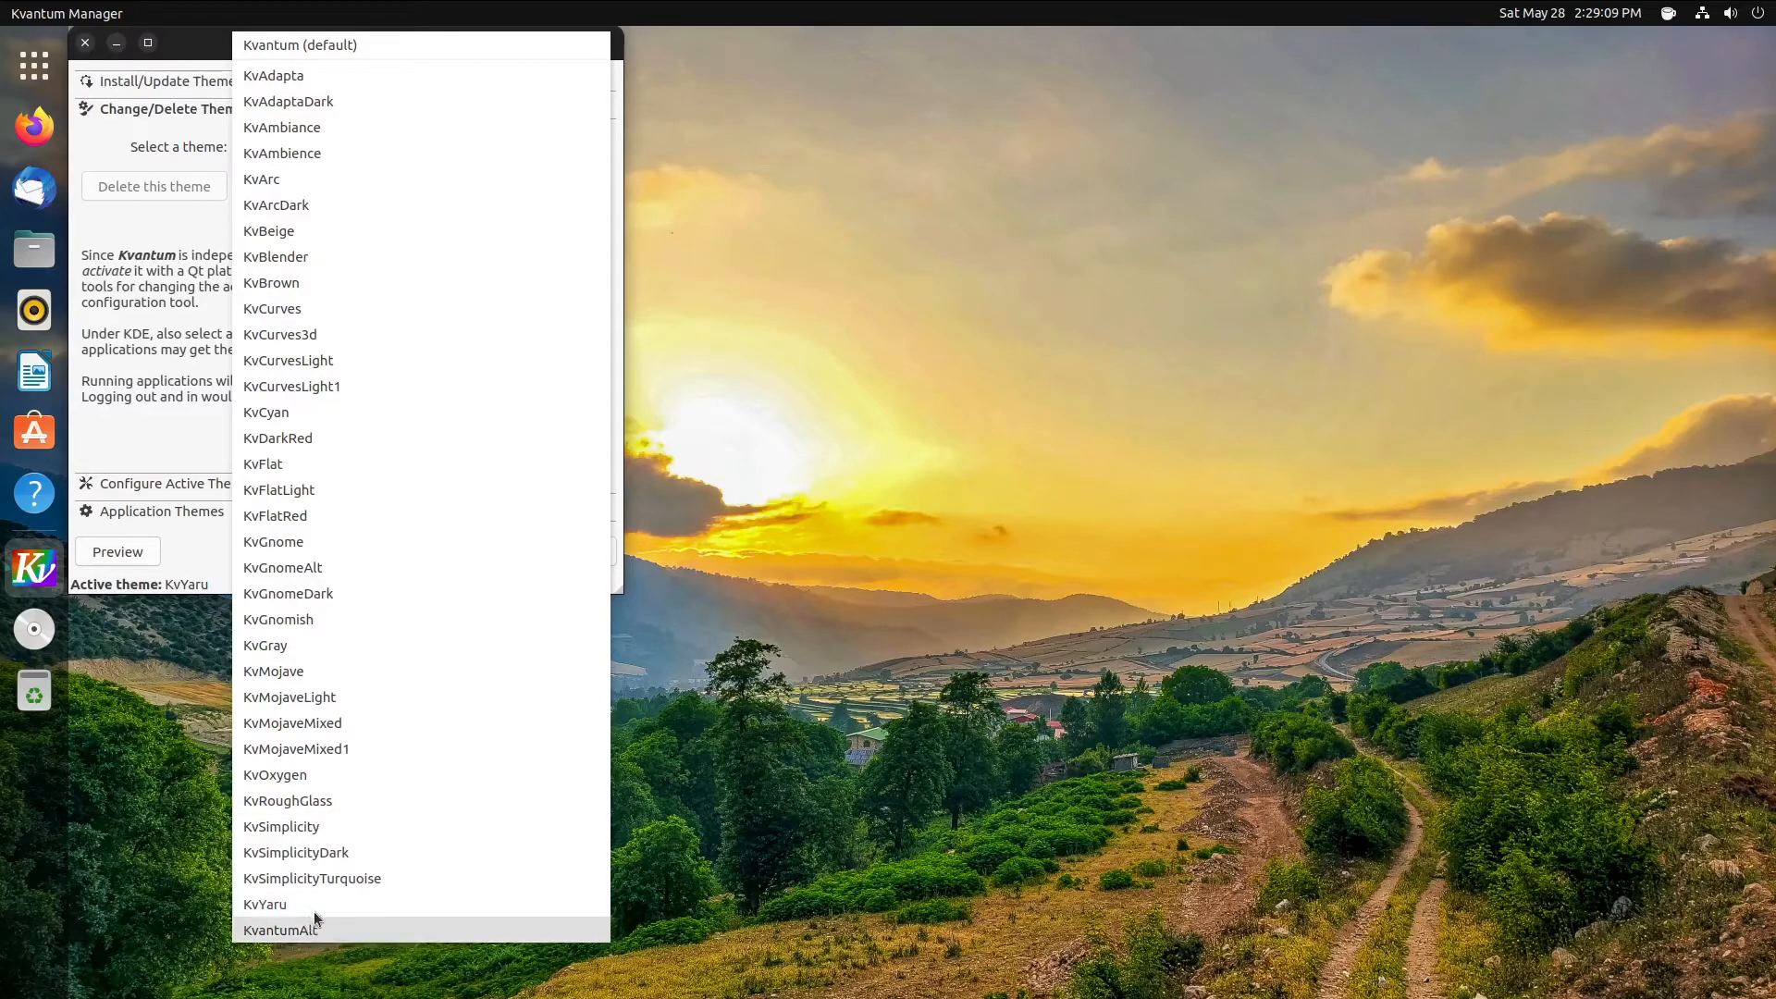
{"action": "left_click", "coordinate": [134, 265]}
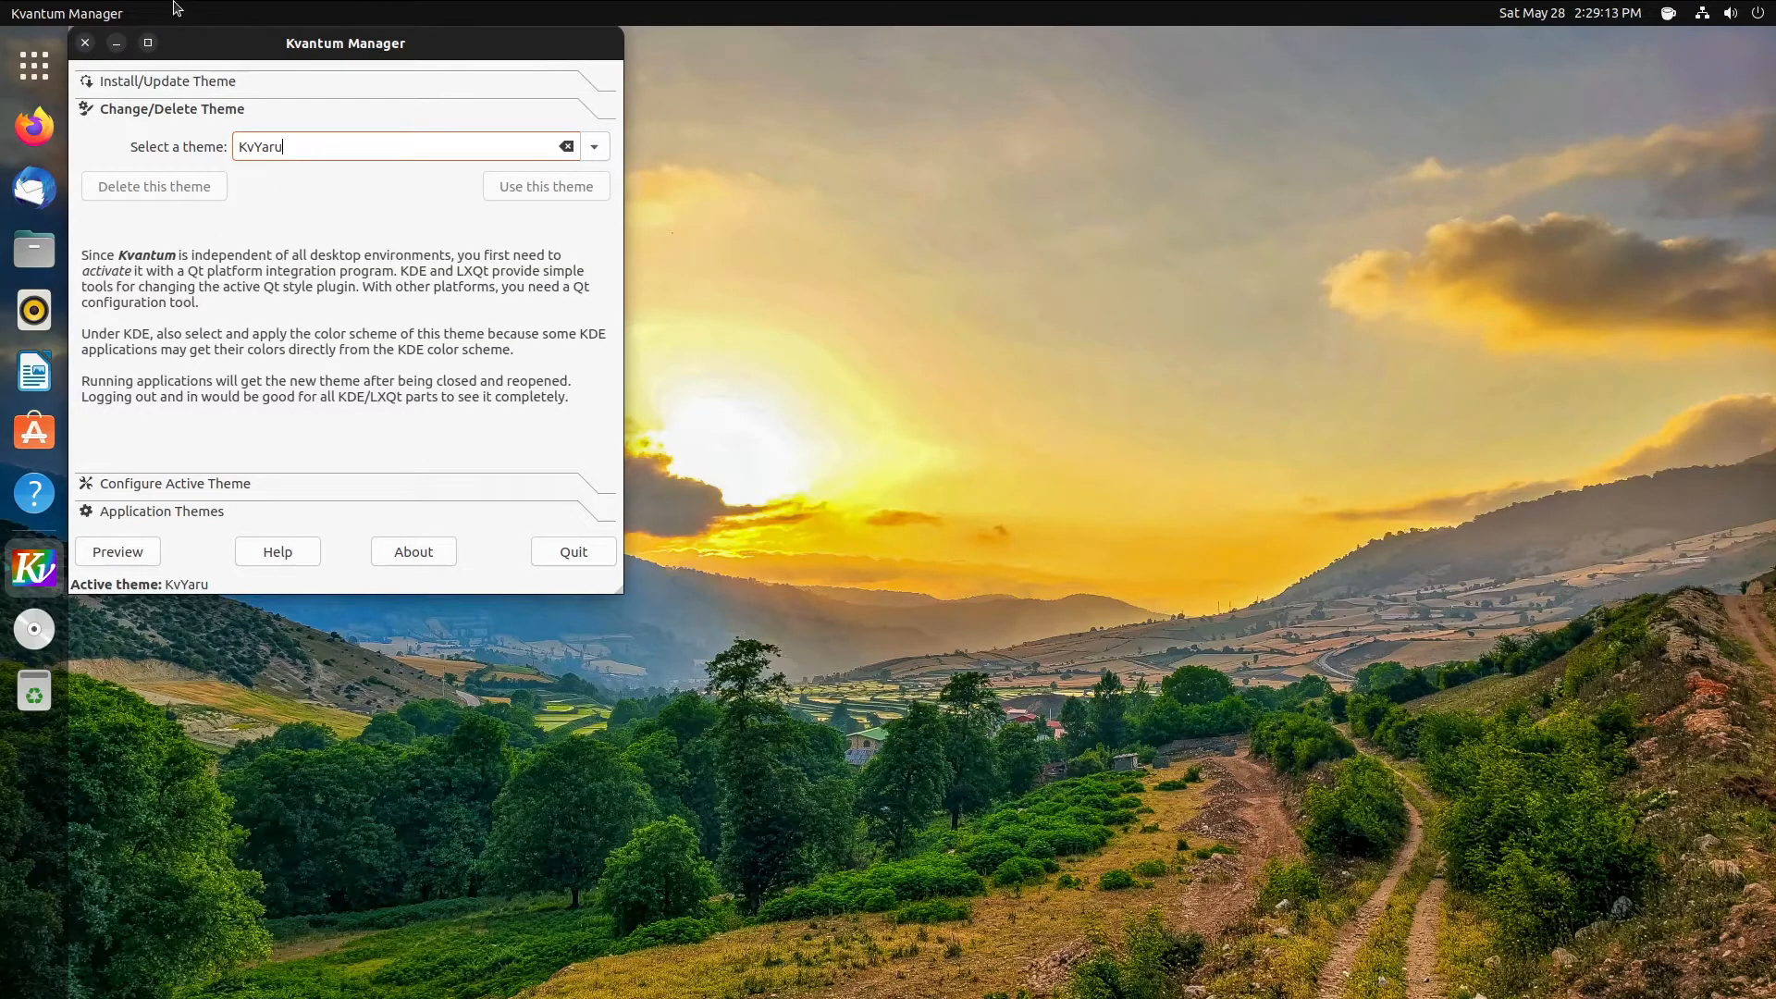
{"action": "left_click_drag", "start_coordinate": [337, 67], "coordinate": [857, 302]}
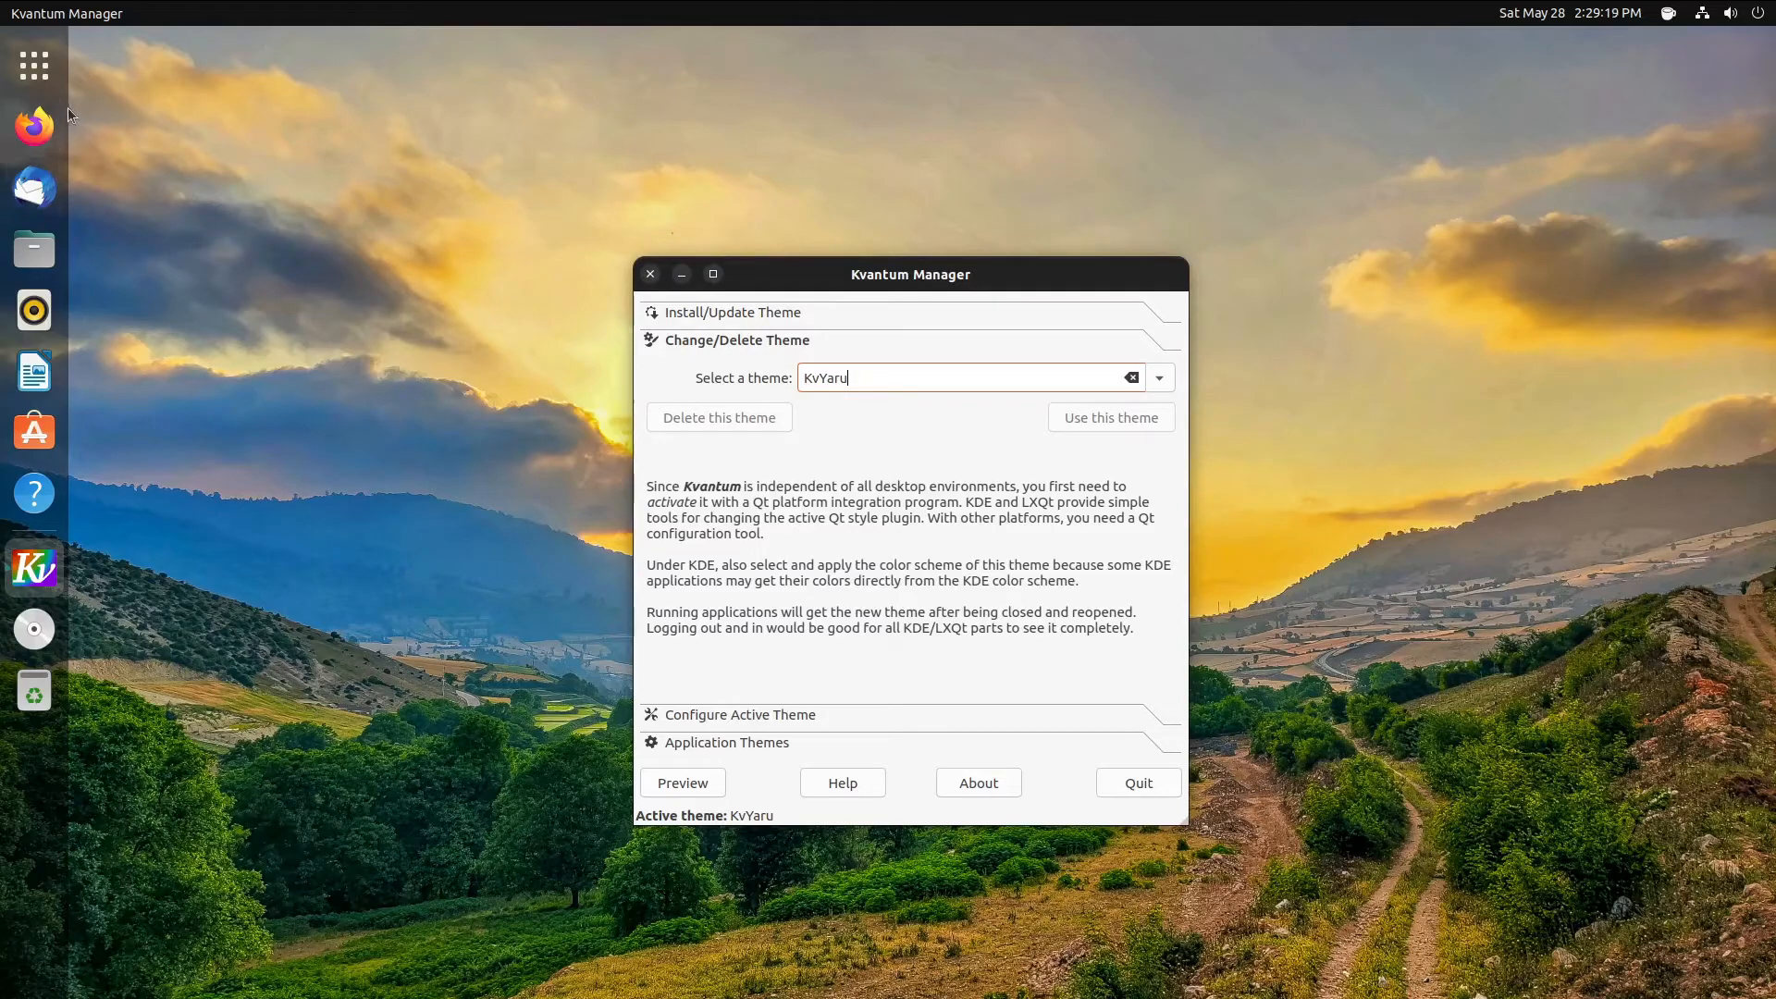
{"action": "left_click_drag", "start_coordinate": [860, 277], "coordinate": [812, 160]}
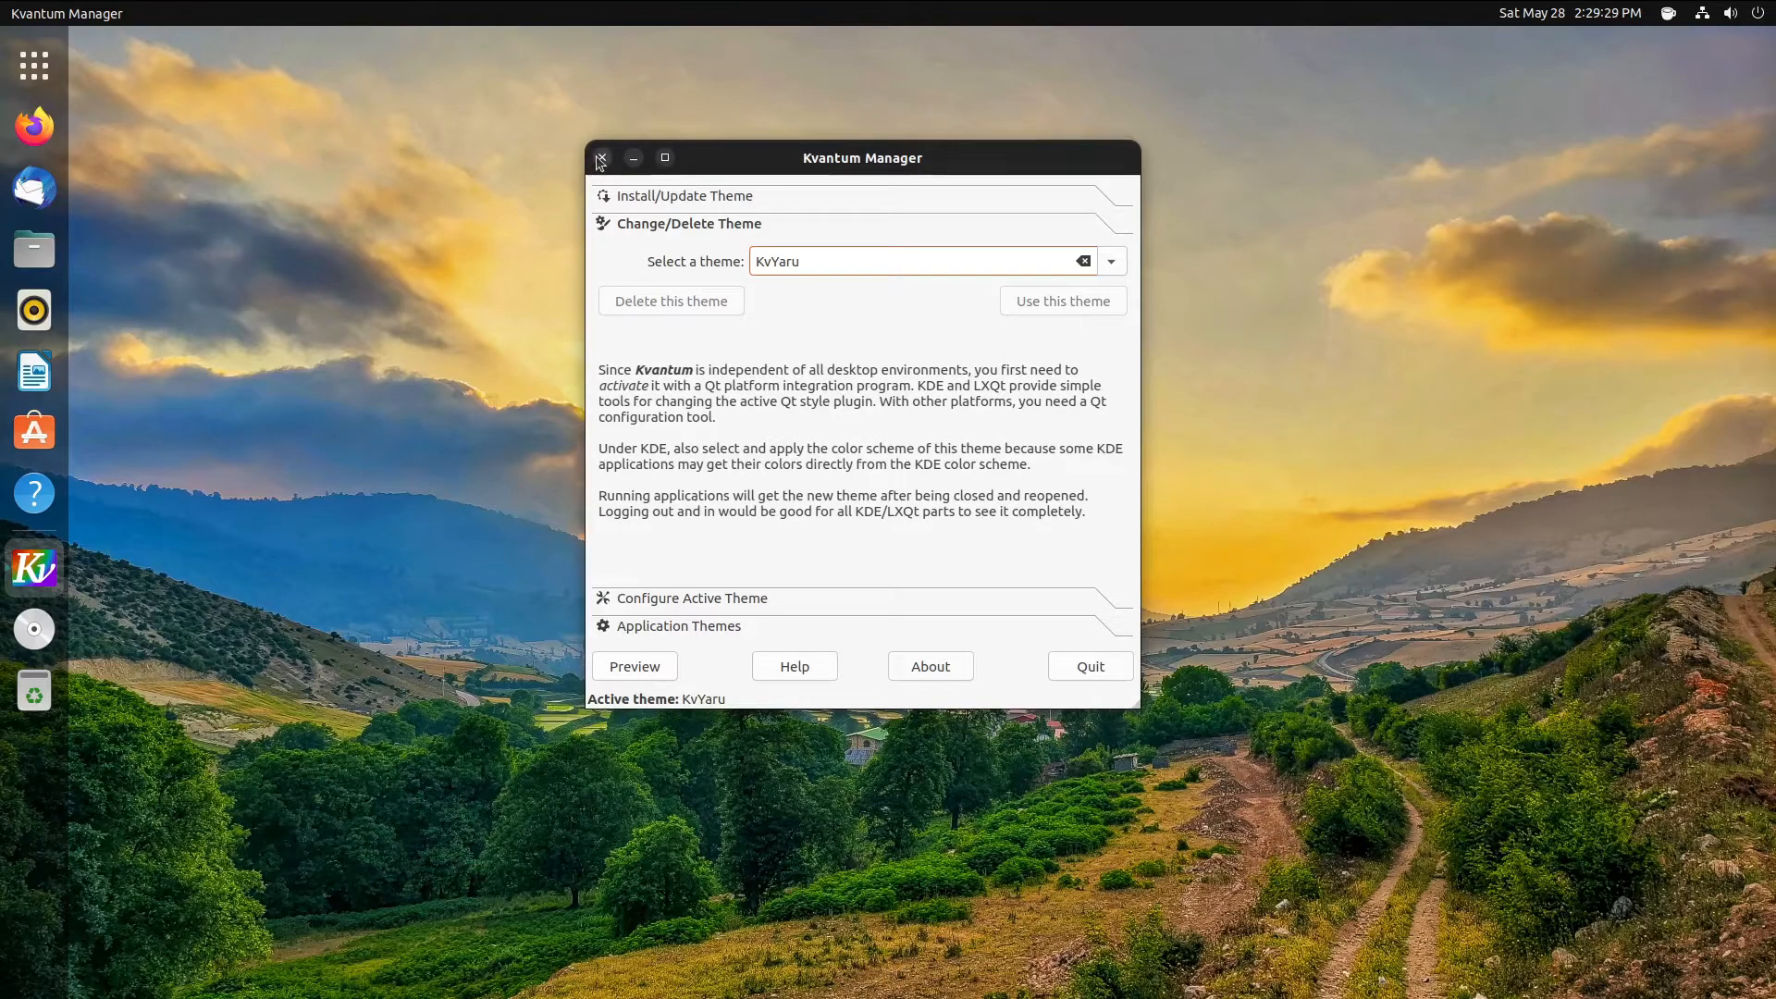
{"action": "left_click", "coordinate": [1079, 665]}
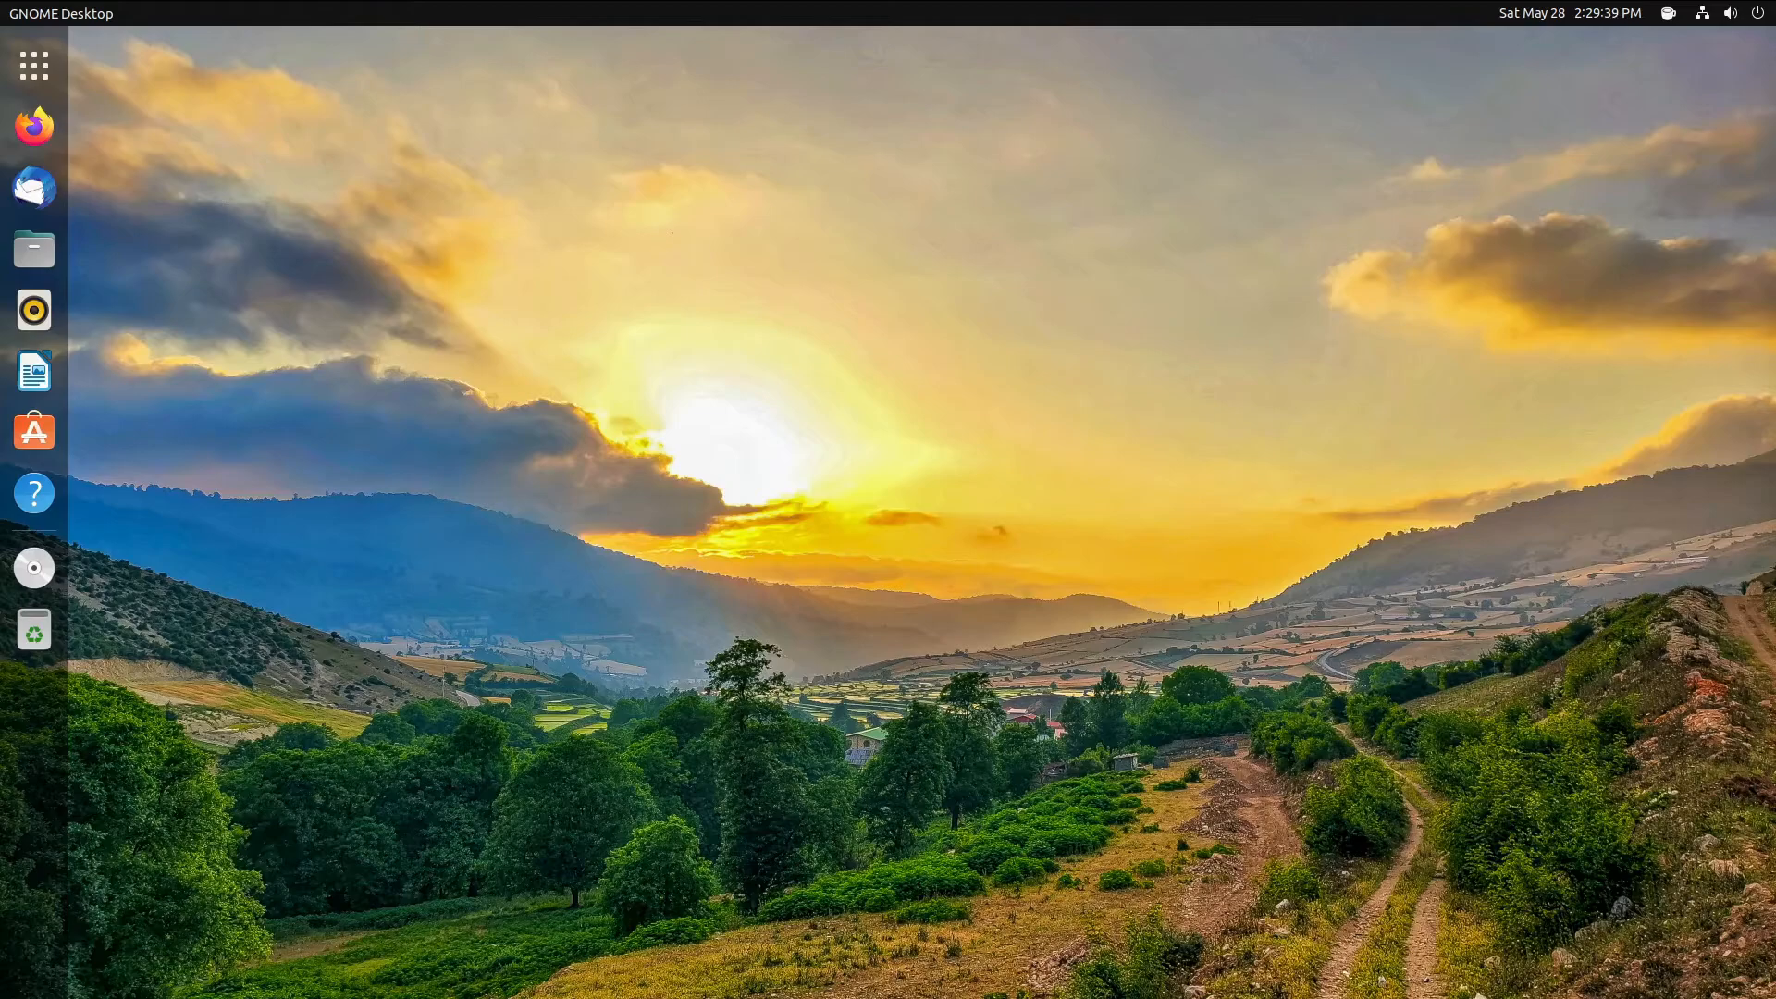
- Open a Terminal, try a few stray commands such as cp, and clear the screen
{"action": "left_click", "coordinate": [35, 74]}
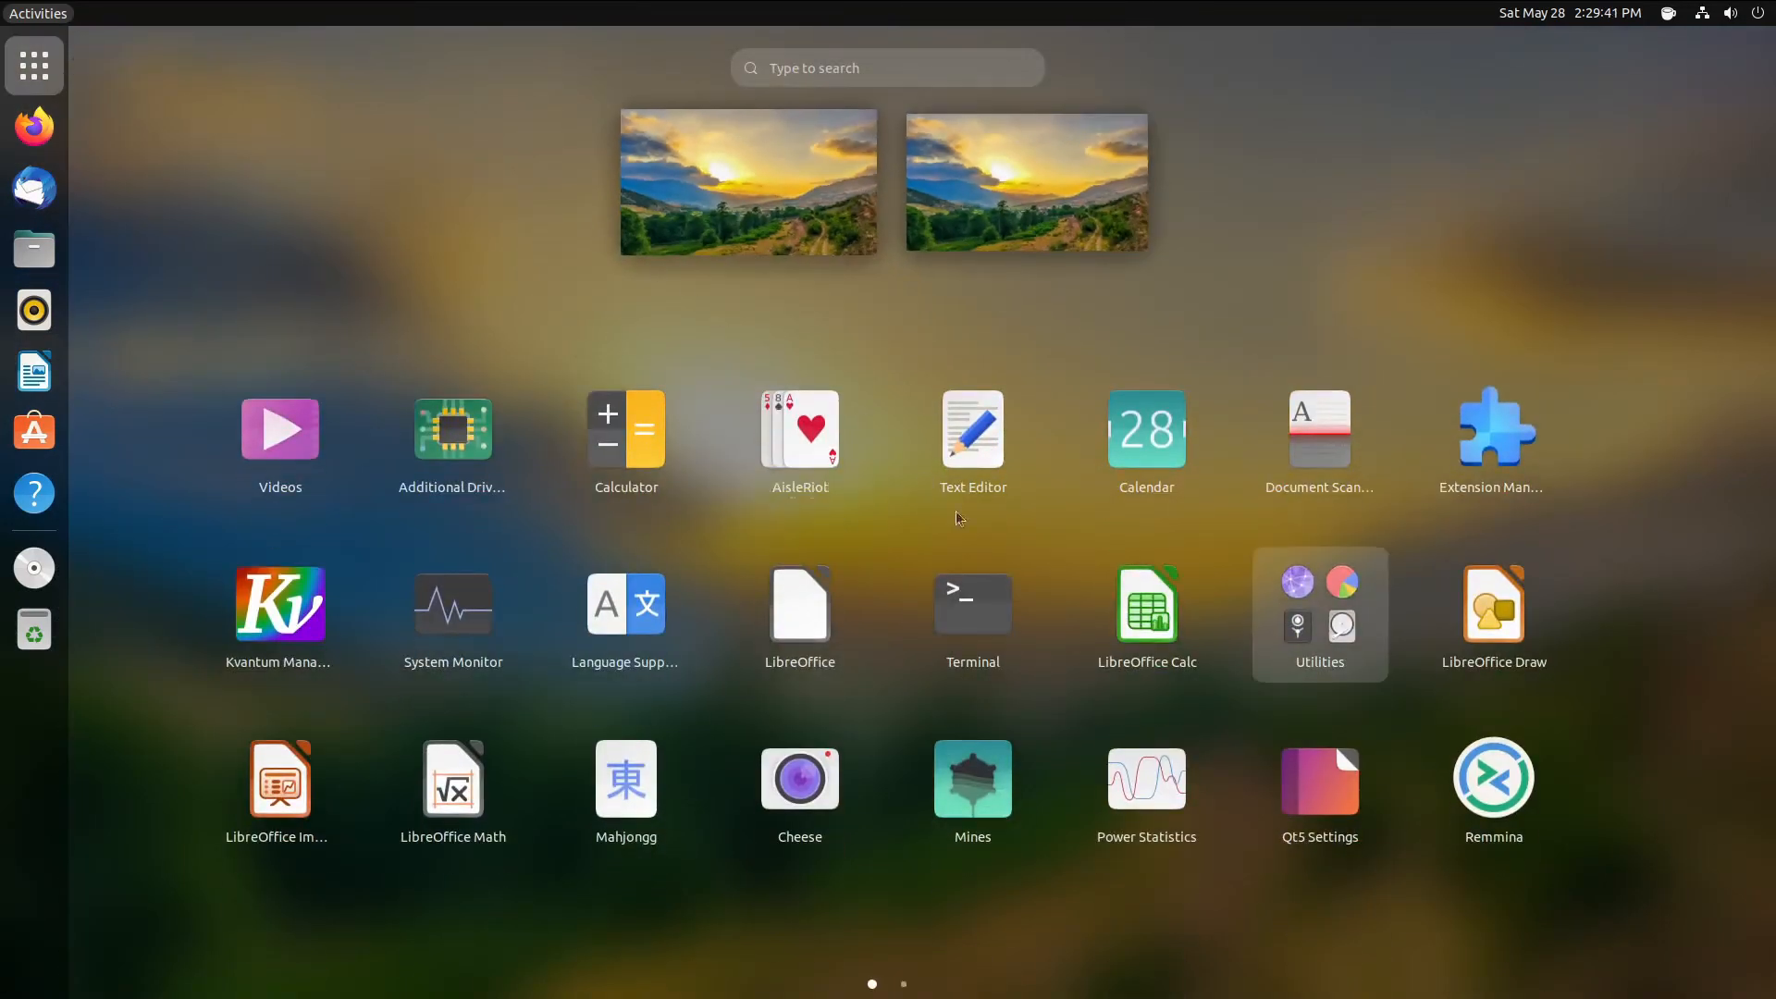
{"action": "left_click", "coordinate": [973, 610]}
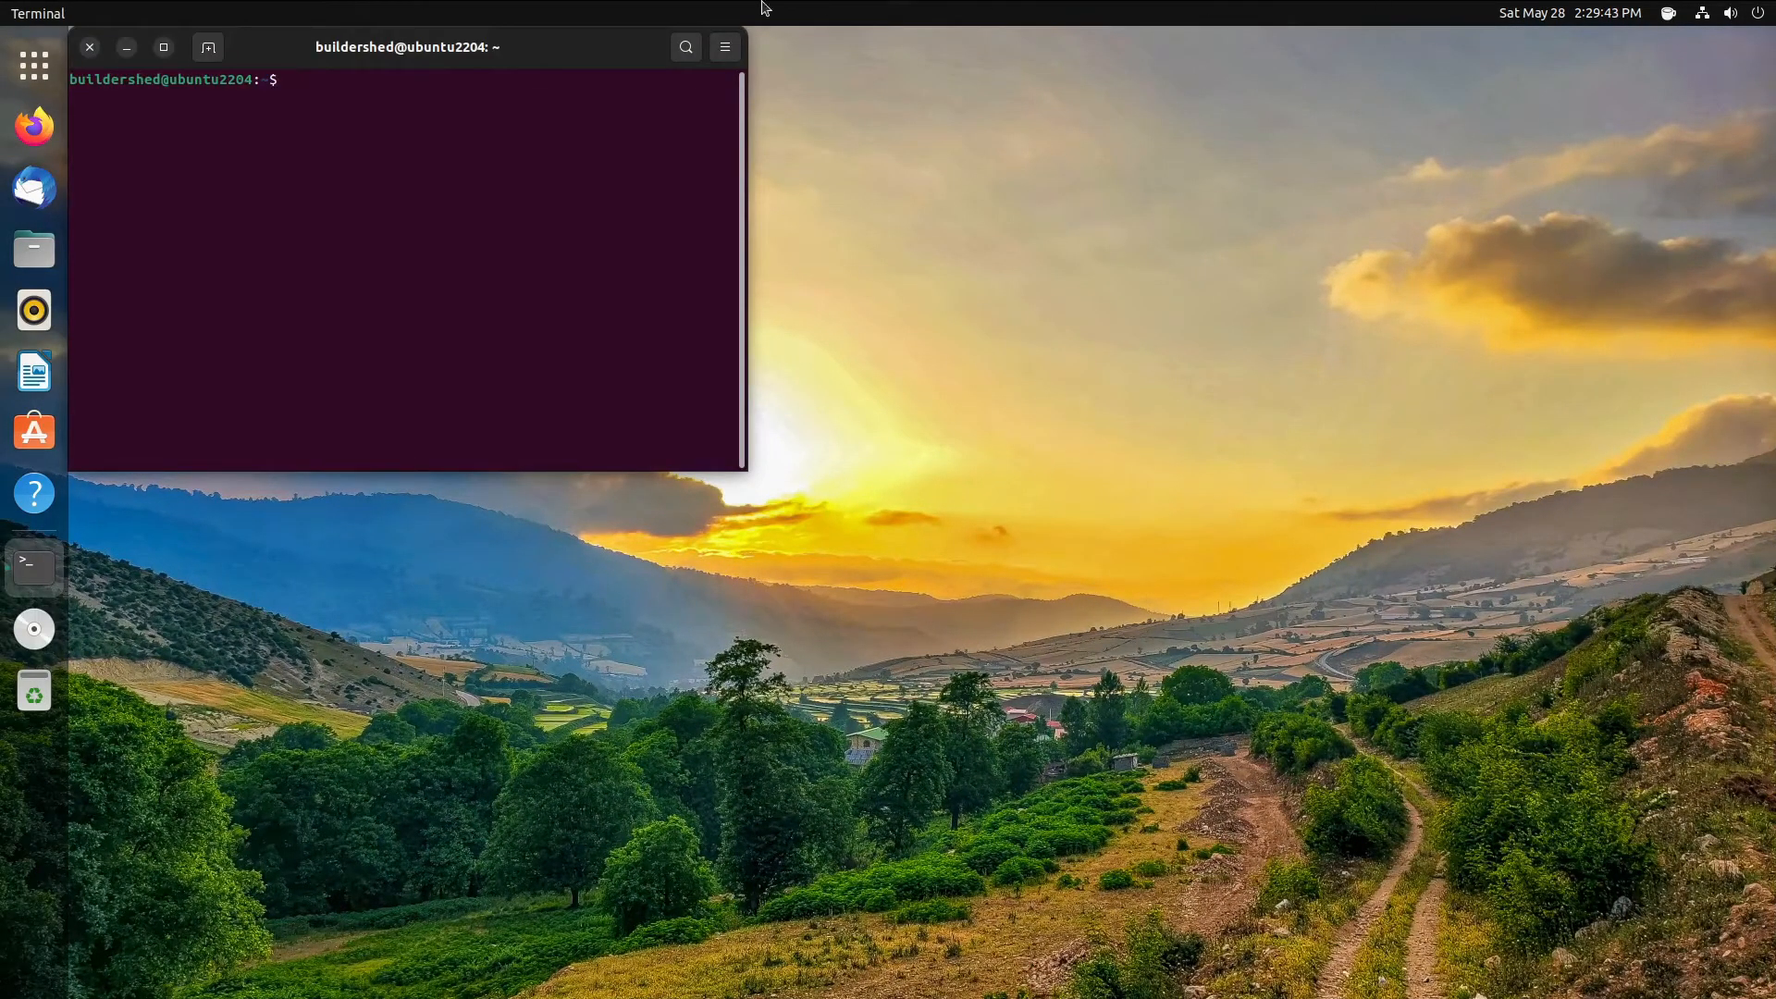
{"action": "left_click_drag", "start_coordinate": [480, 47], "coordinate": [1023, 301]}
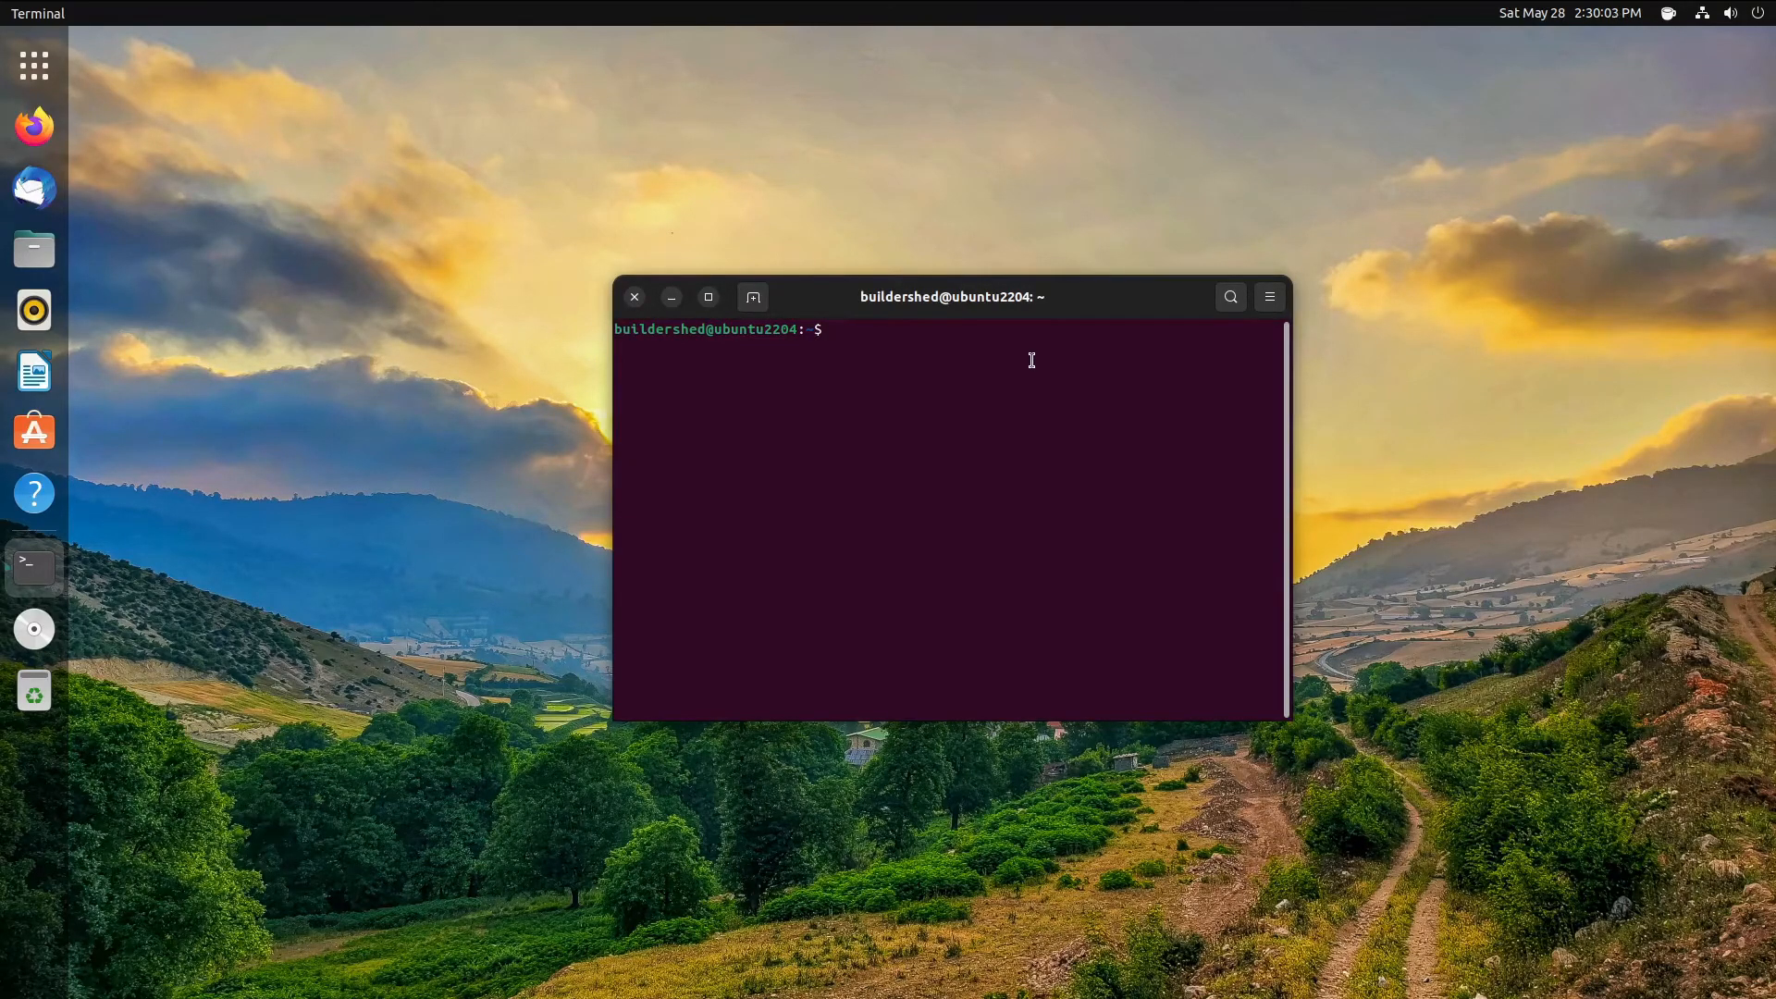
{"action": "type", "text": "ssdfjasd"}
{"action": "key", "text": "BackSpace"}
{"action": "key", "text": "BackSpace"}
{"action": "key", "text": "BackSpace"}
{"action": "key", "text": "BackSpace"}
{"action": "key", "text": "BackSpace"}
{"action": "key", "text": "BackSpace"}
{"action": "key", "text": "BackSpace"}
{"action": "type", "text": "sdfja"}
{"action": "key", "text": "BackSpace"}
{"action": "key", "text": "BackSpace"}
{"action": "key", "text": "BackSpace"}
{"action": "key", "text": "BackSpace"}
{"action": "key", "text": "BackSpace"}
{"action": "type", "text": "cp"}
{"action": "type", "text": "py"}
{"action": "key", "text": "Return"}
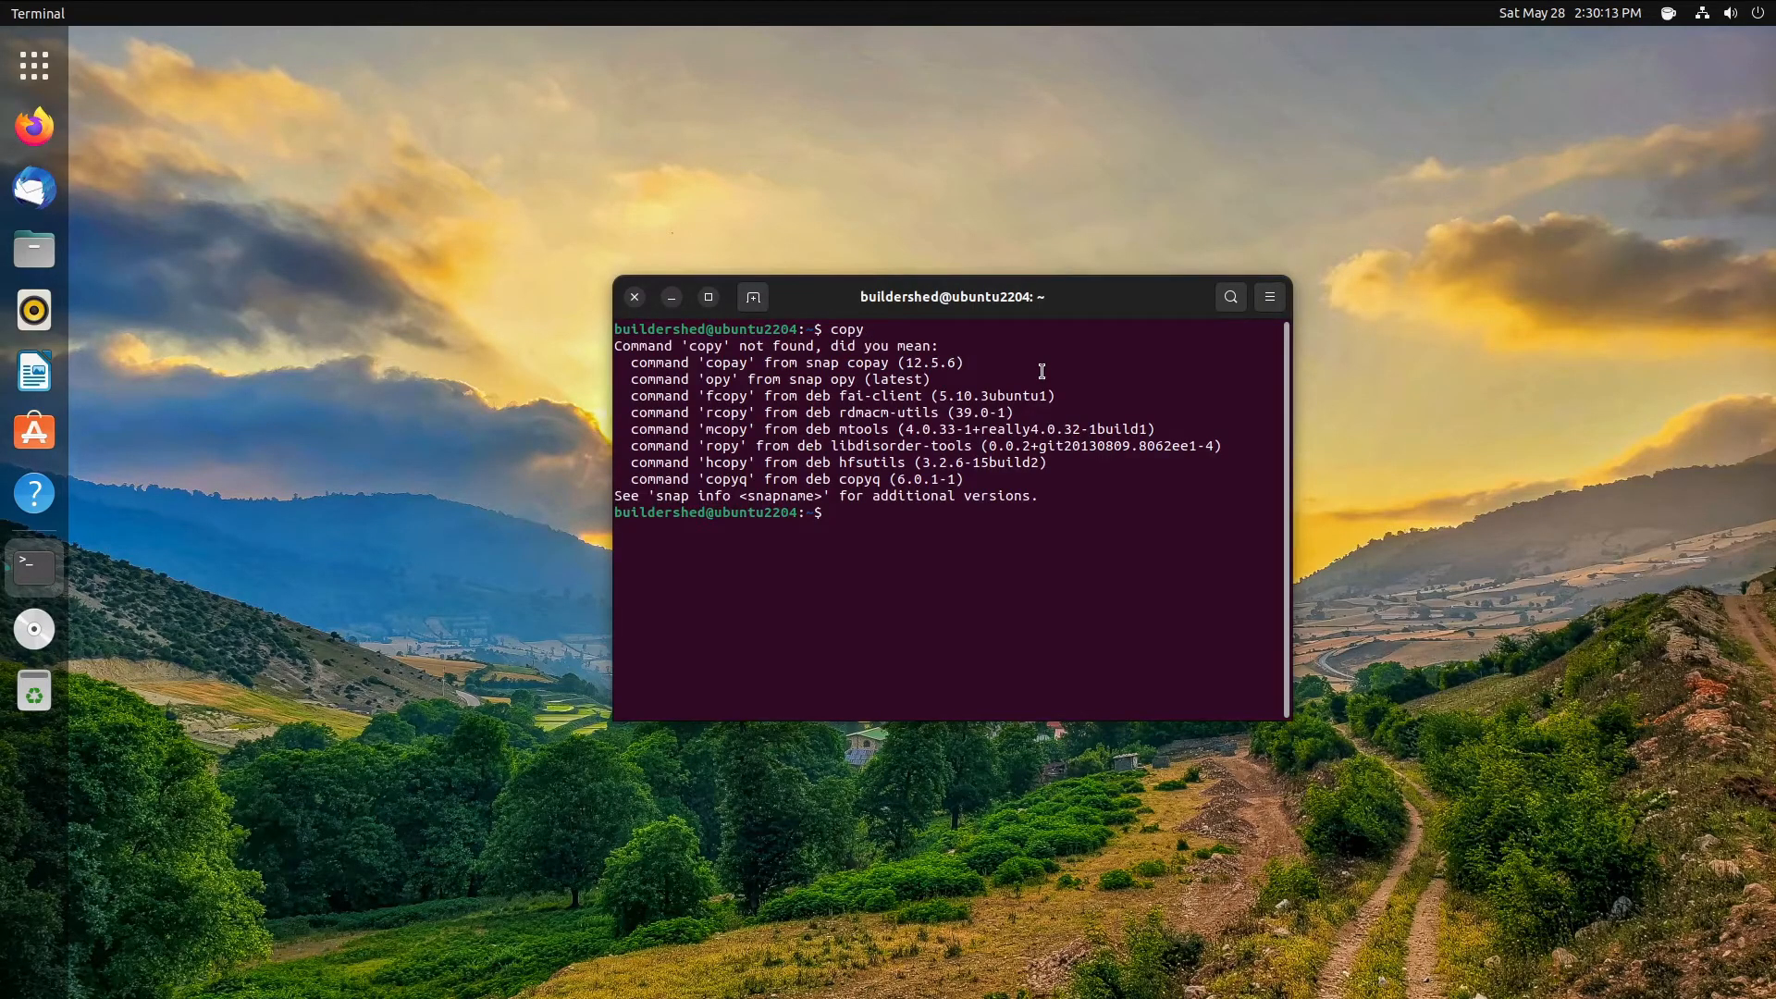
{"action": "type", "text": "cp"}
{"action": "key", "text": "Return"}
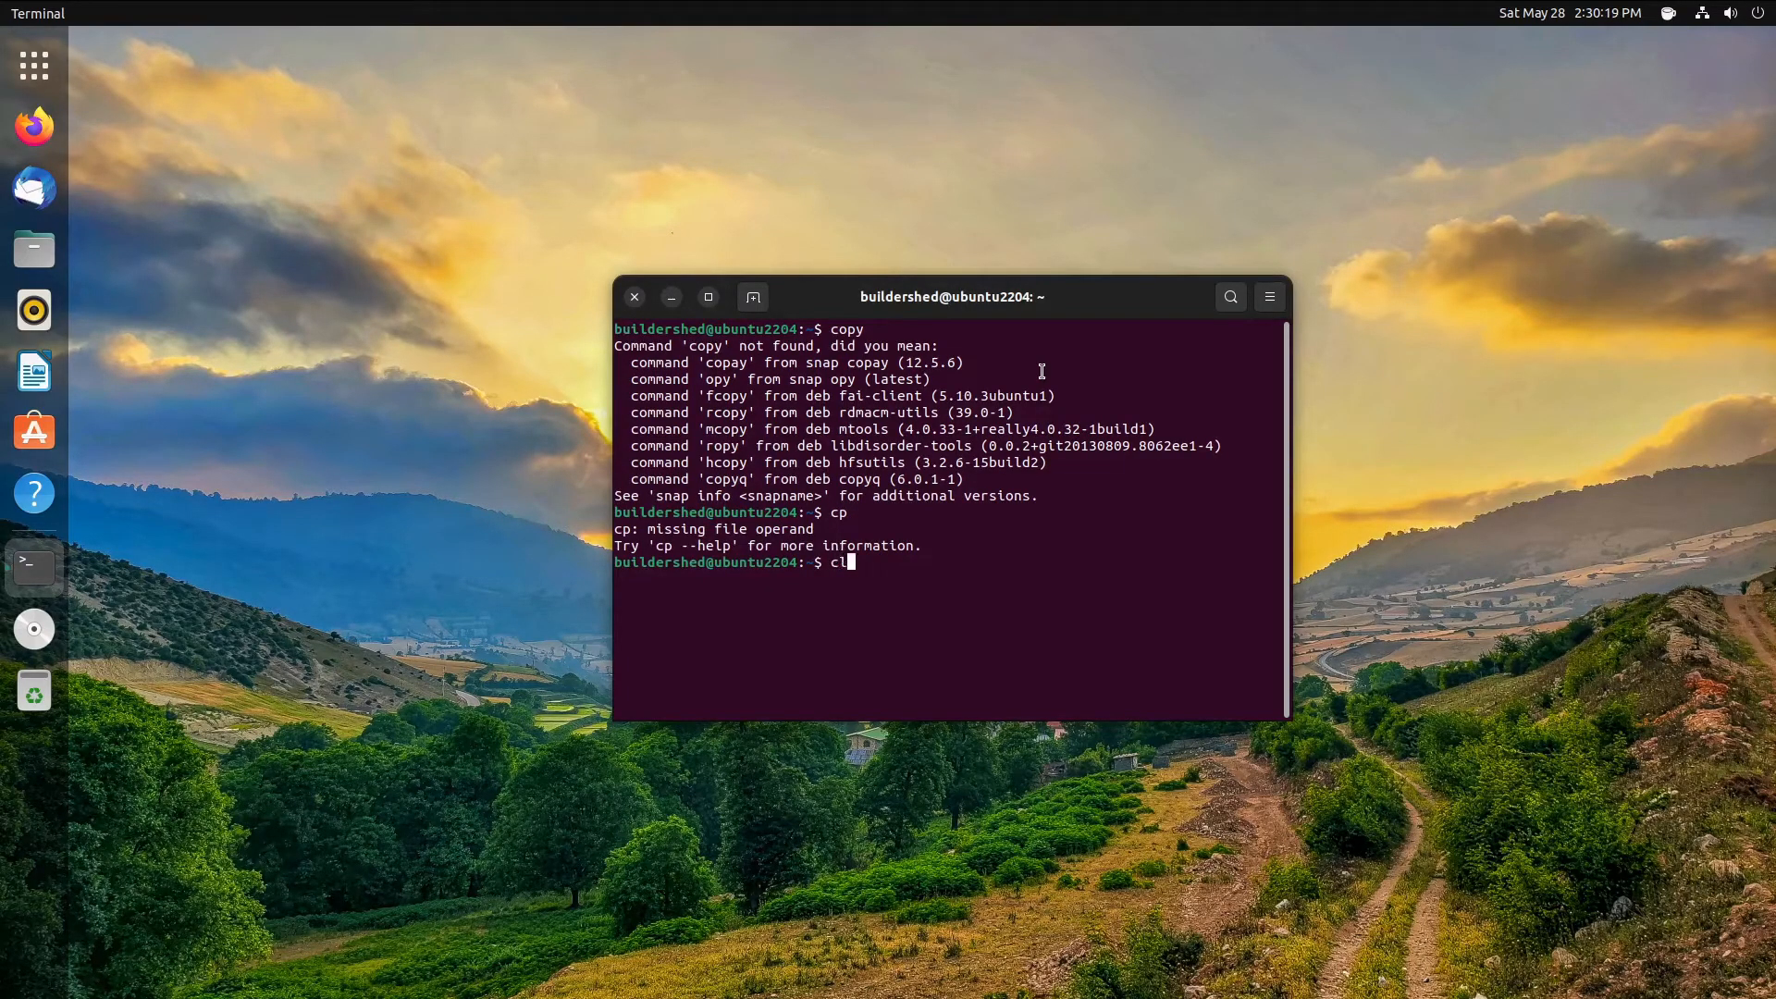
{"action": "key", "text": "ctrl+l"}
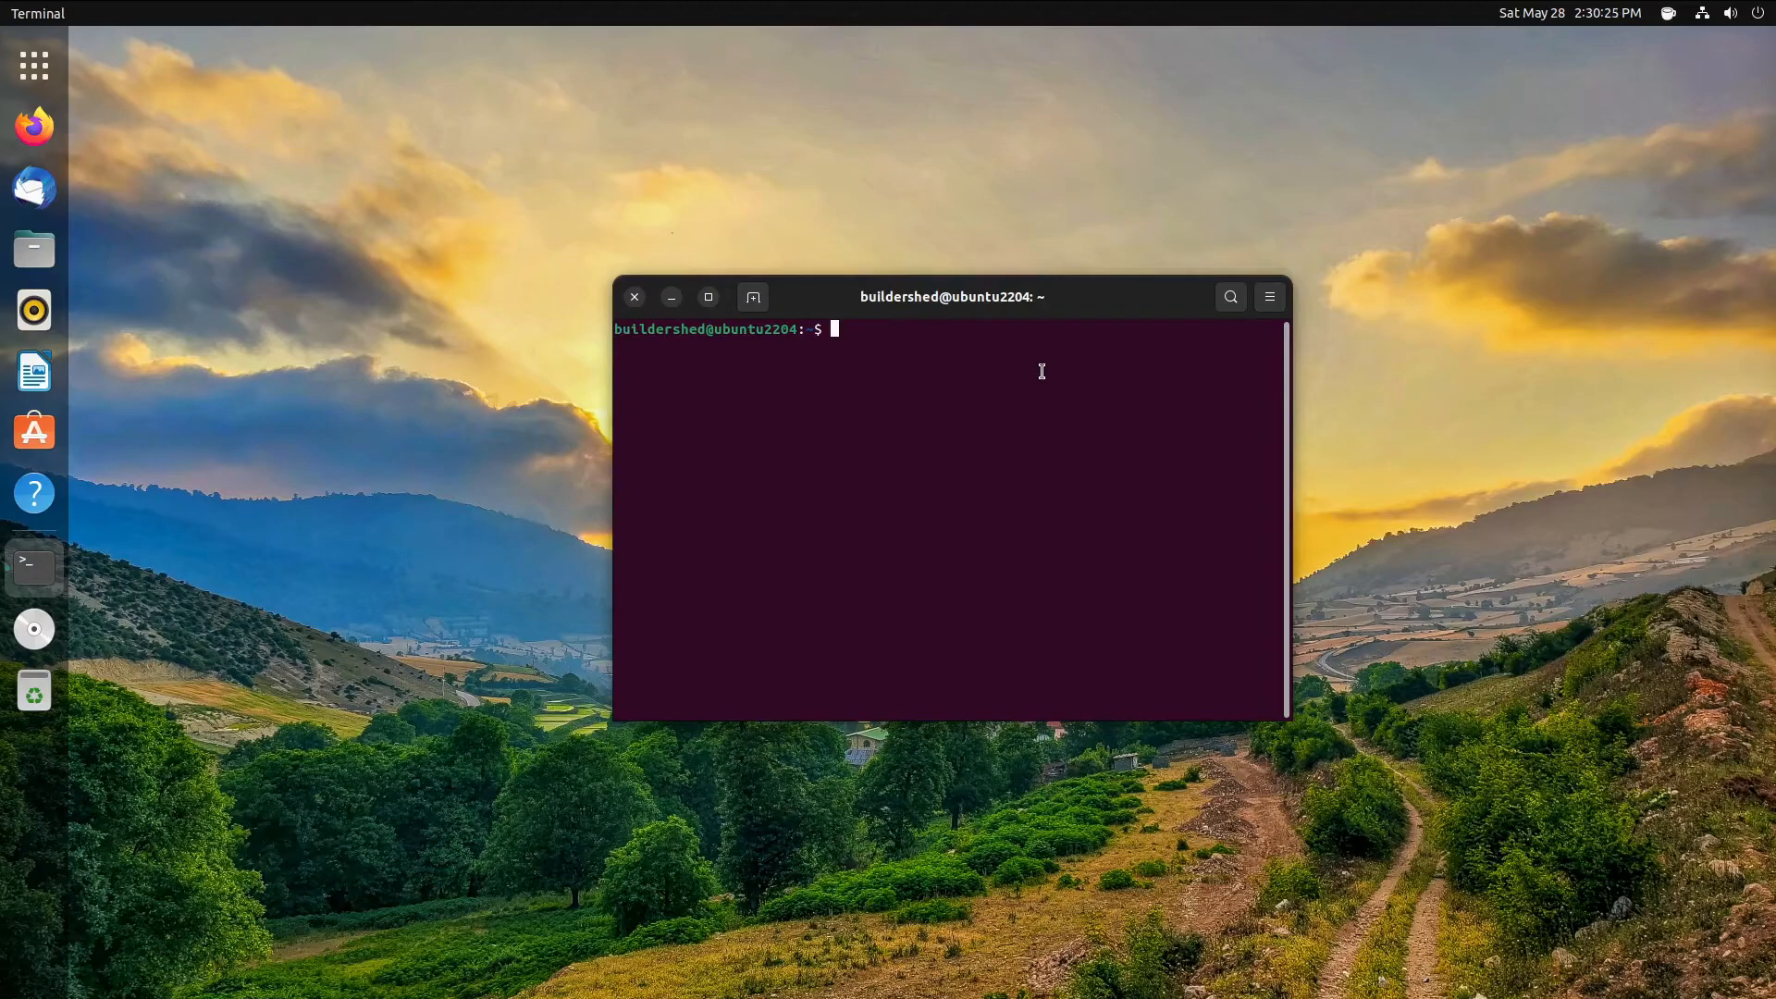
- Run 'sudo apt install zsh', enter the sudo password and confirm with y
{"action": "type", "text": "sudo apt install zsh"}
{"action": "key", "text": "Return"}
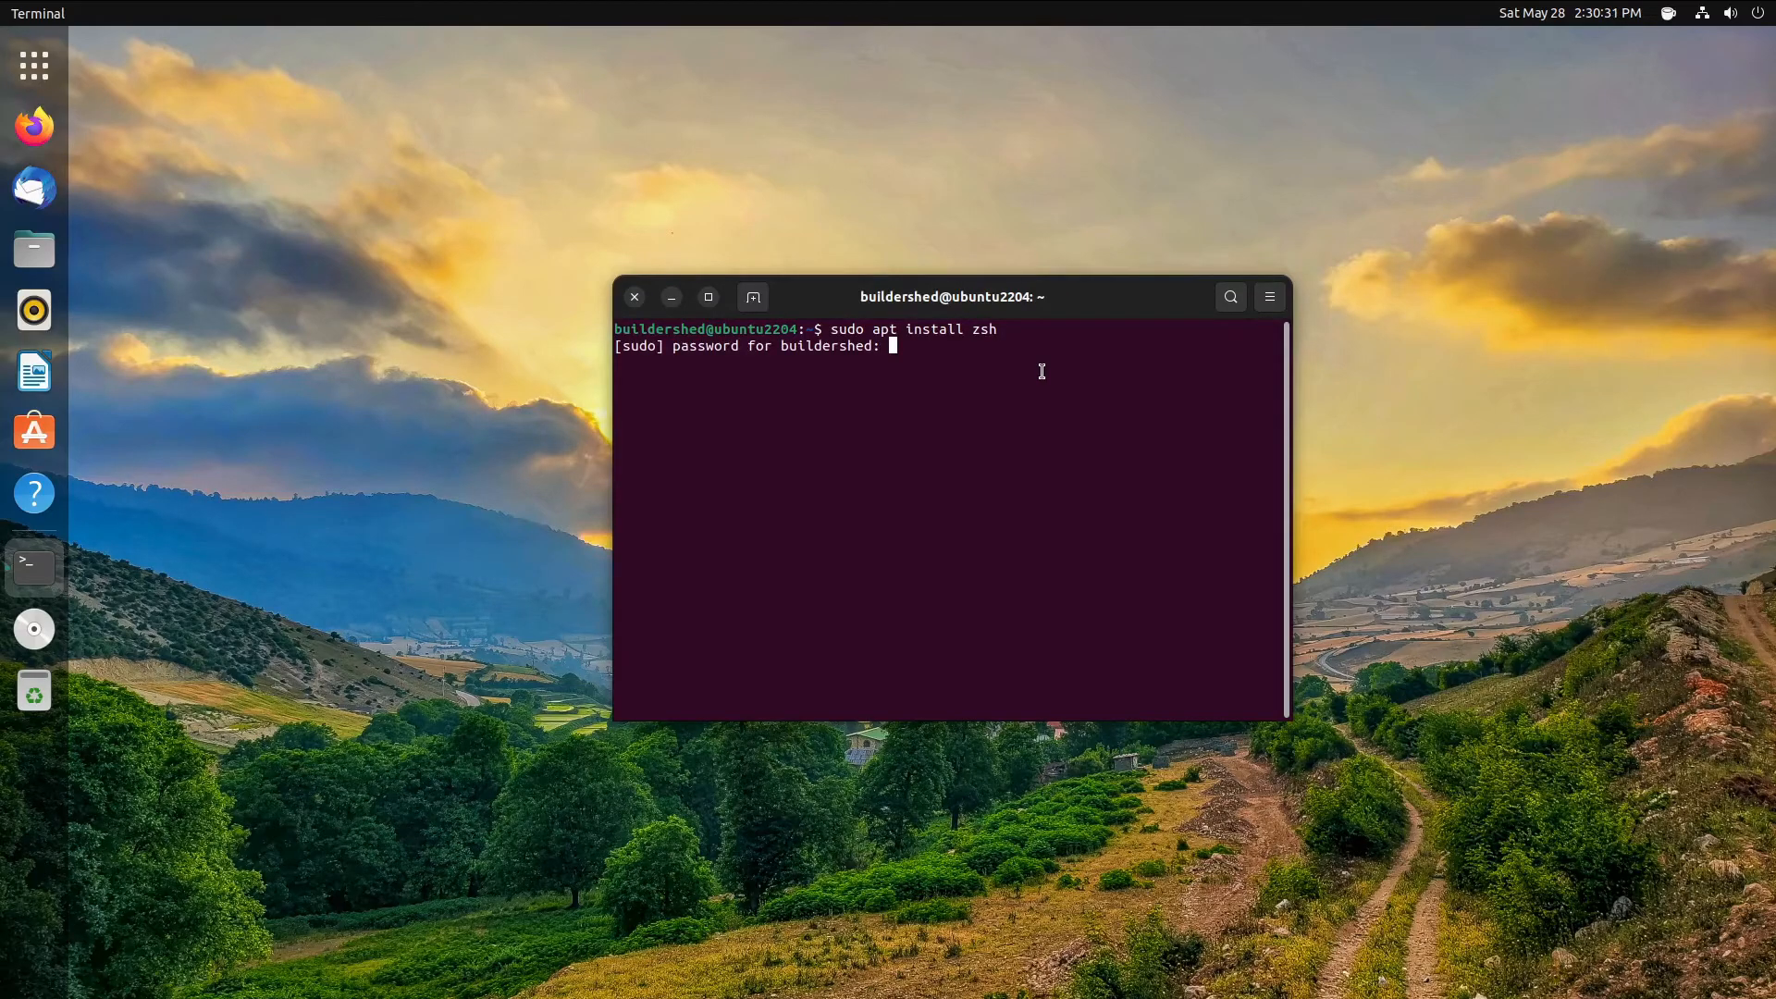
{"action": "key", "text": "Return"}
{"action": "type", "text": "y"}
{"action": "key", "text": "Return"}
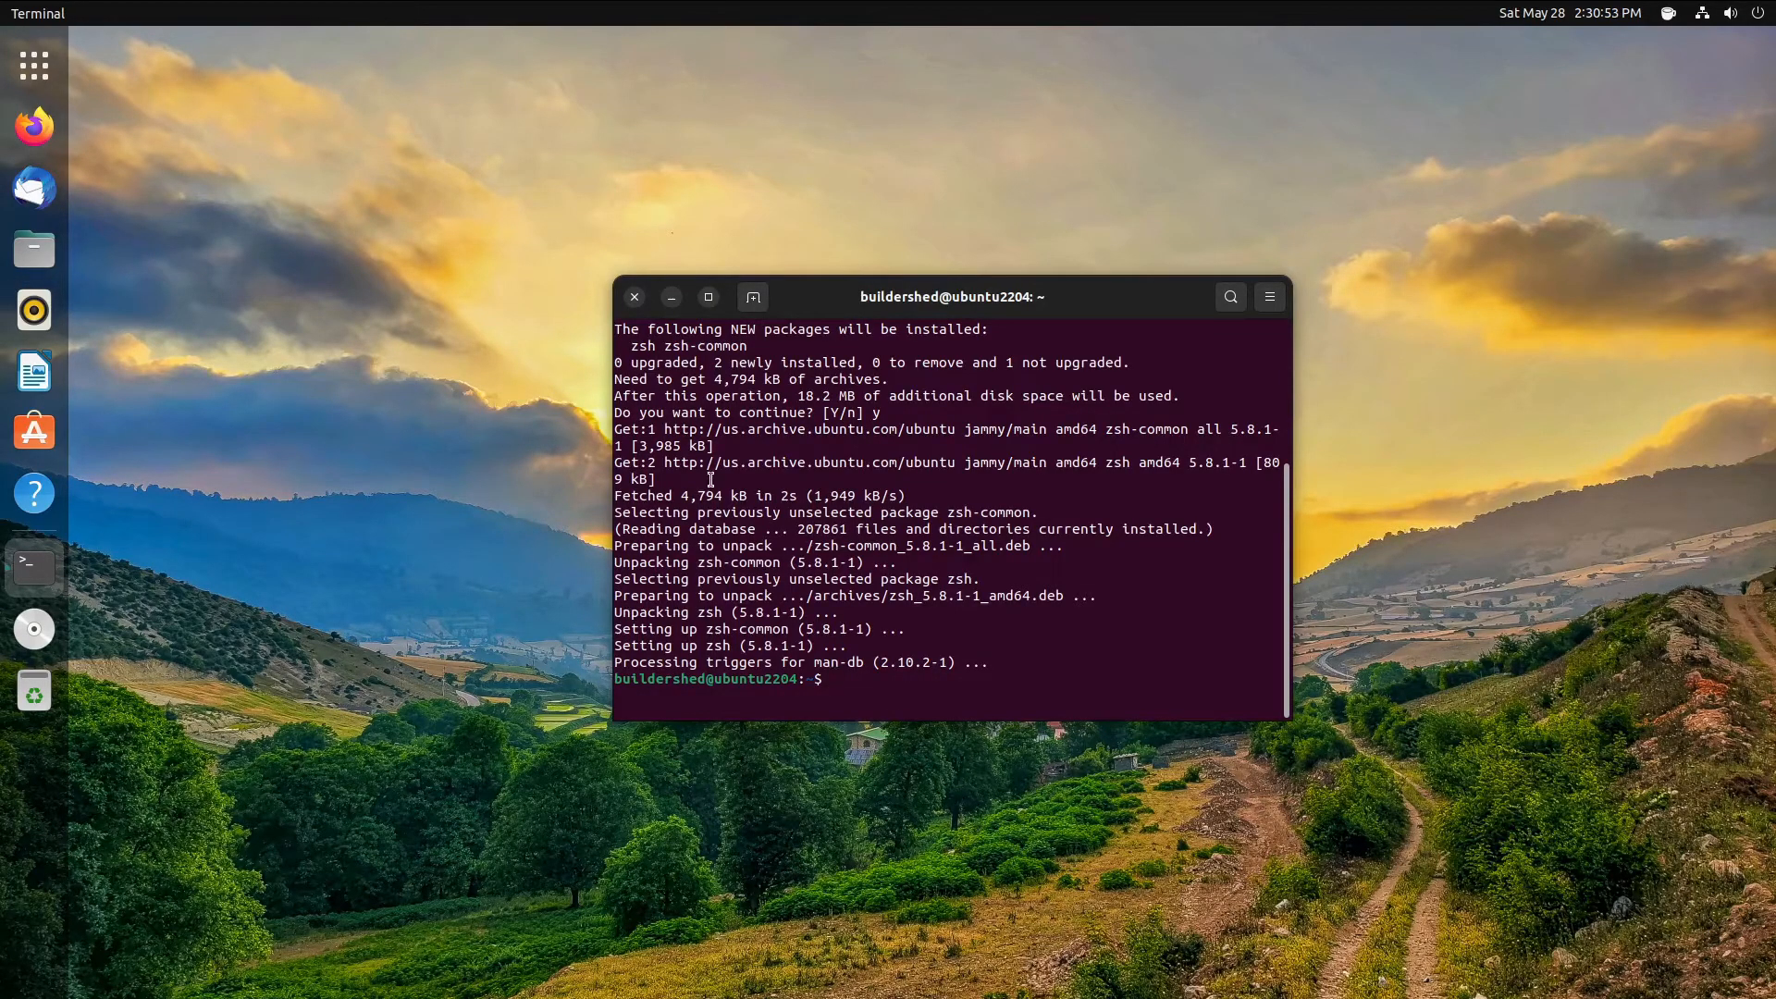
- Search 'nerd font' in Firefox and go to the Nerd Fonts downloads page
{"action": "left_click", "coordinate": [54, 141]}
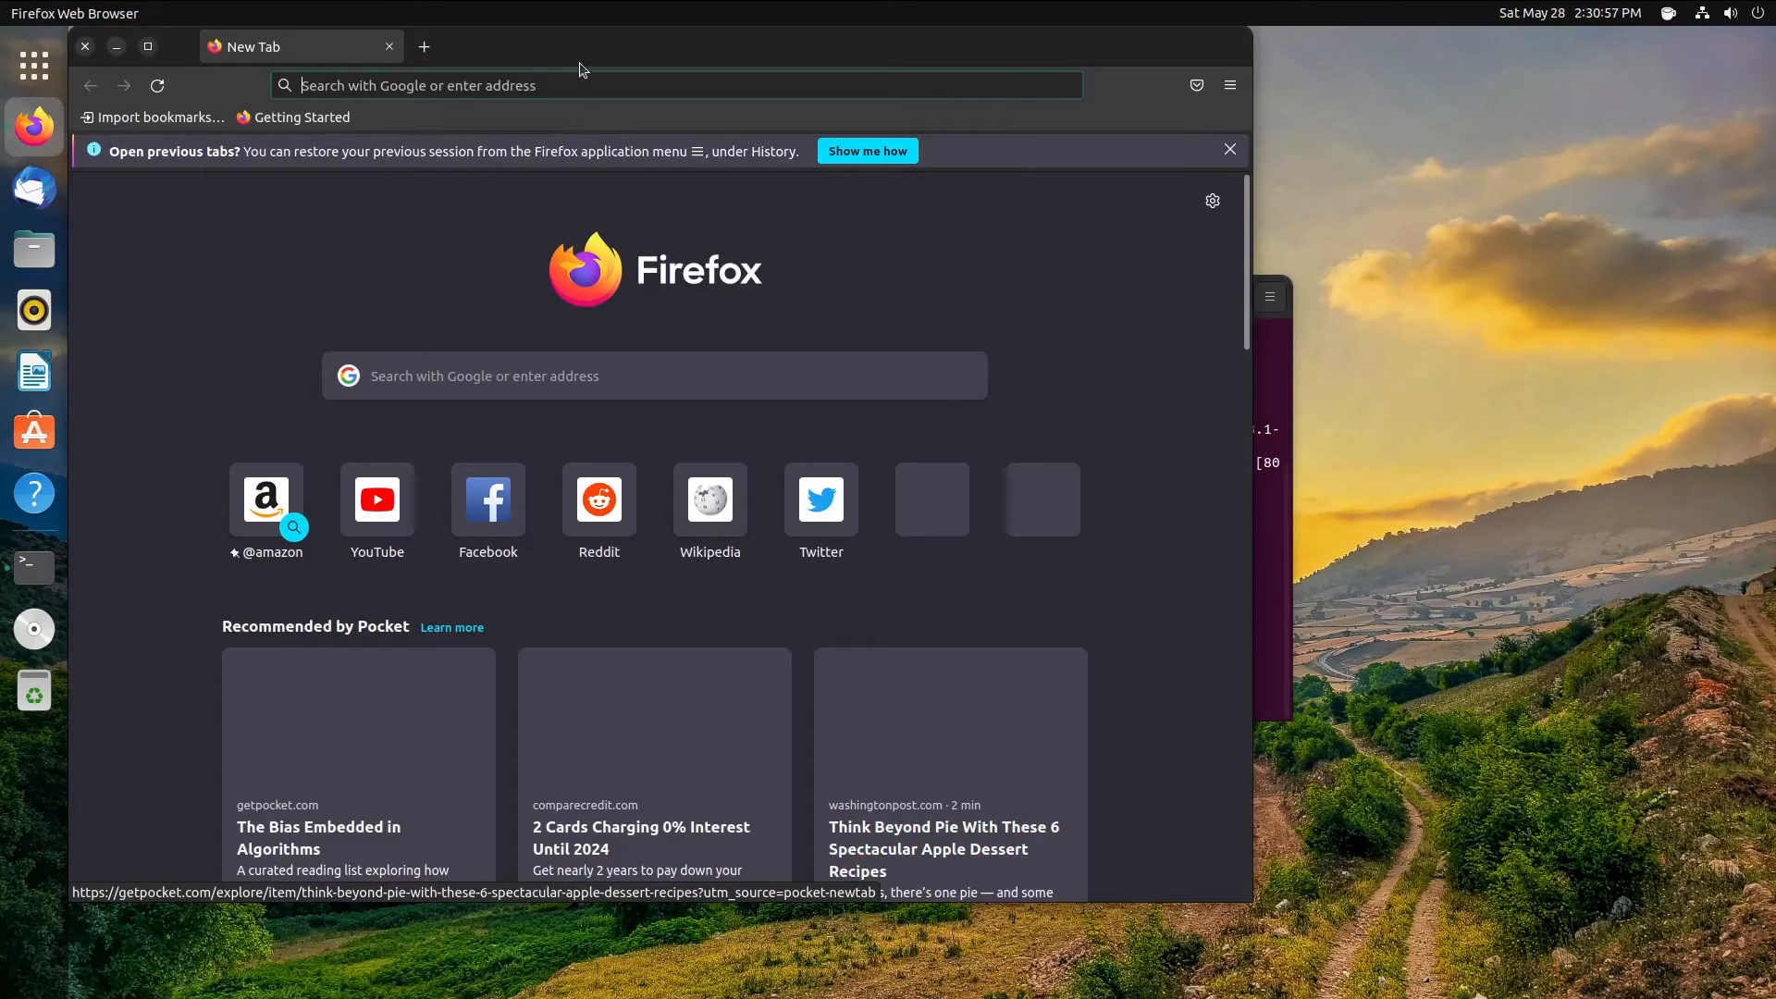
{"action": "left_click_drag", "start_coordinate": [803, 37], "coordinate": [1115, 148]}
{"action": "left_click", "coordinate": [1113, 177]}
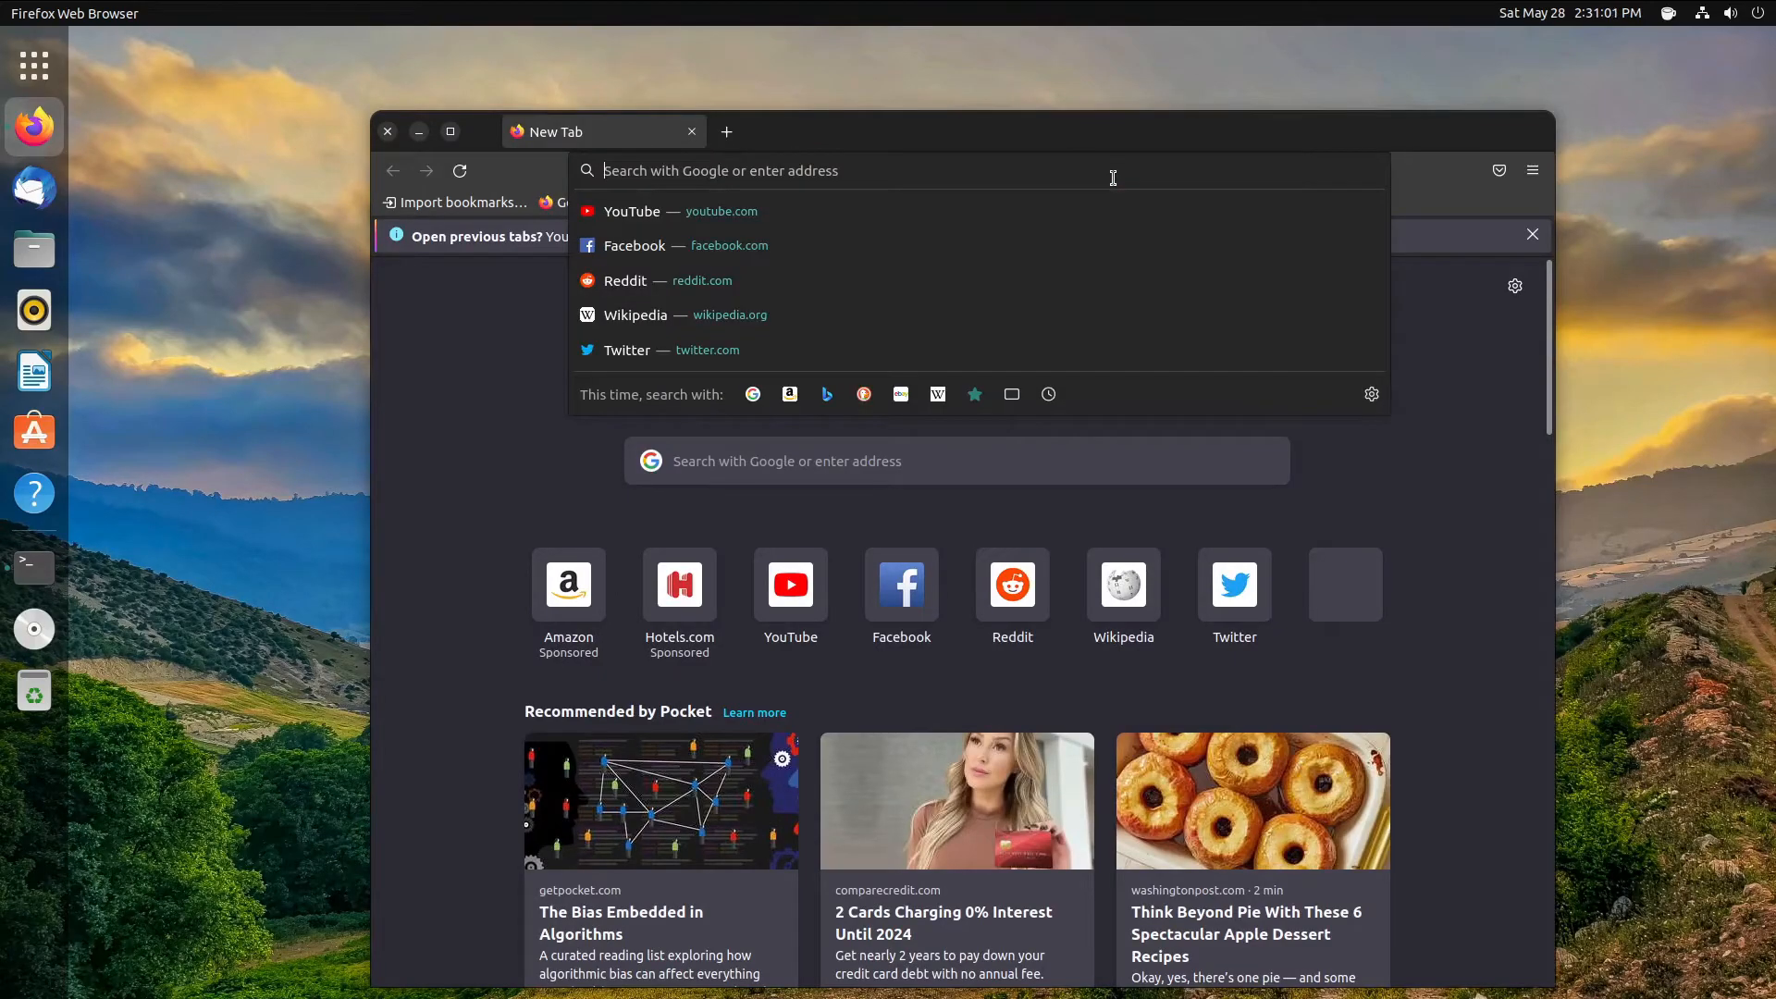
{"action": "type", "text": "nerd font"}
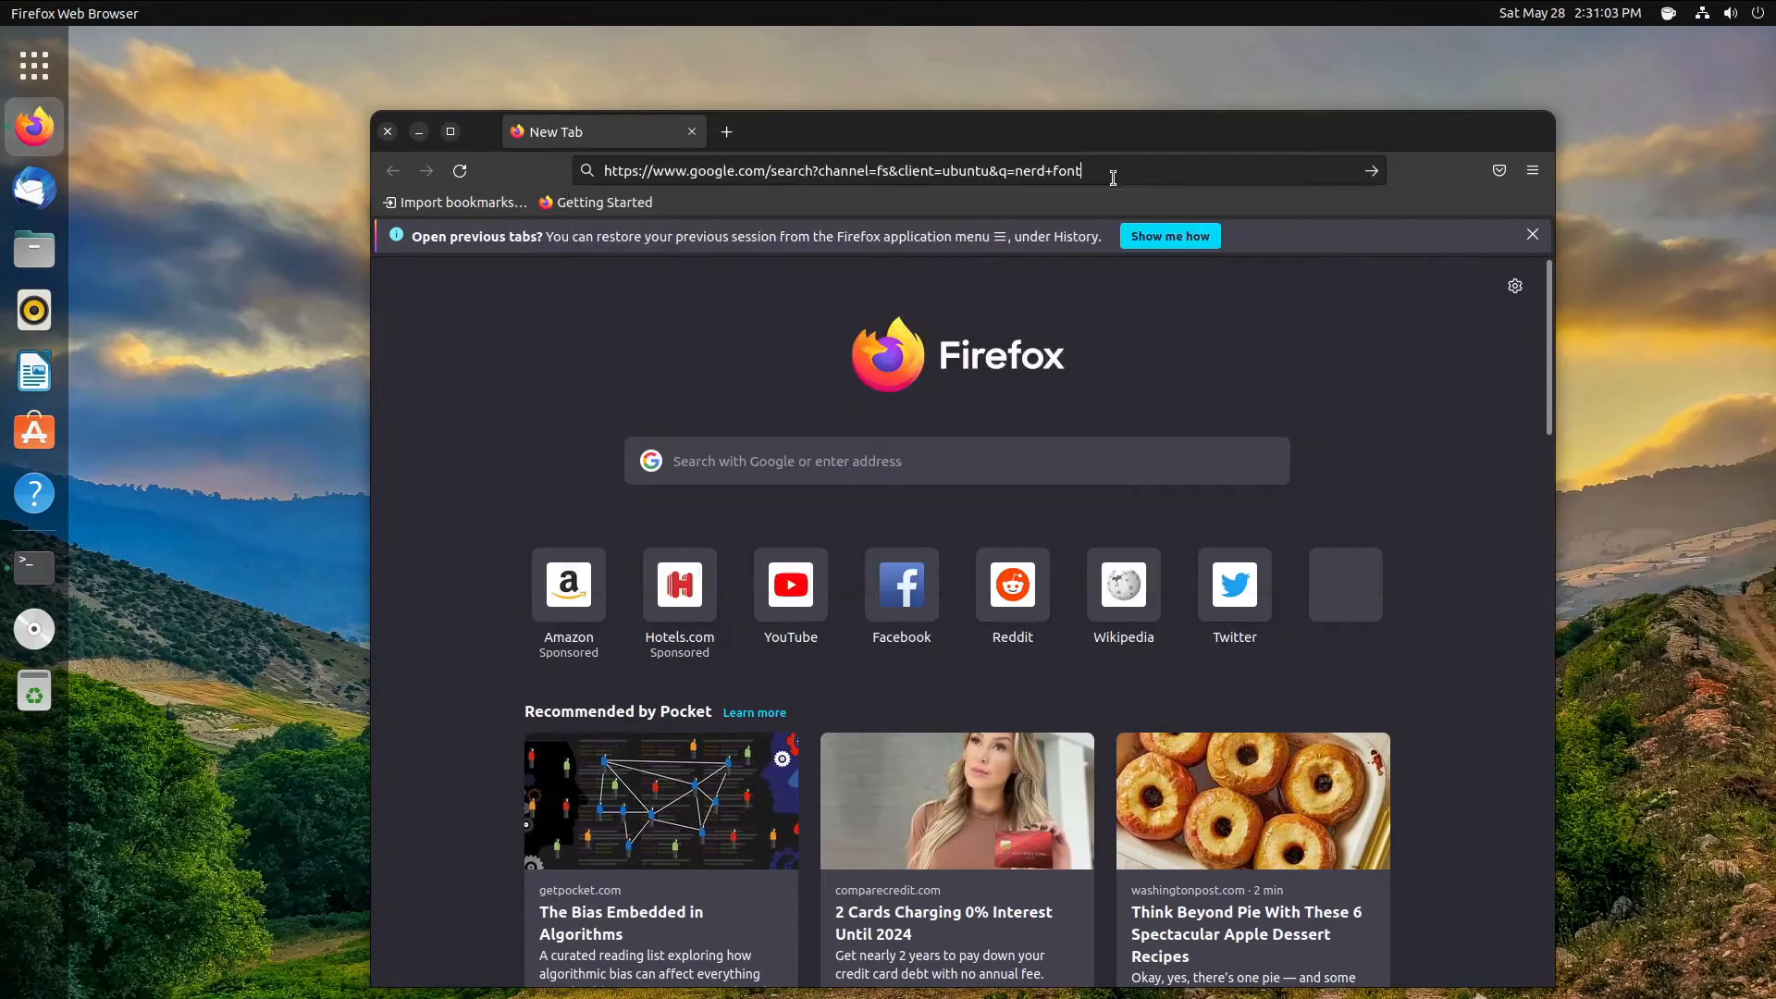
{"action": "key", "text": "Return"}
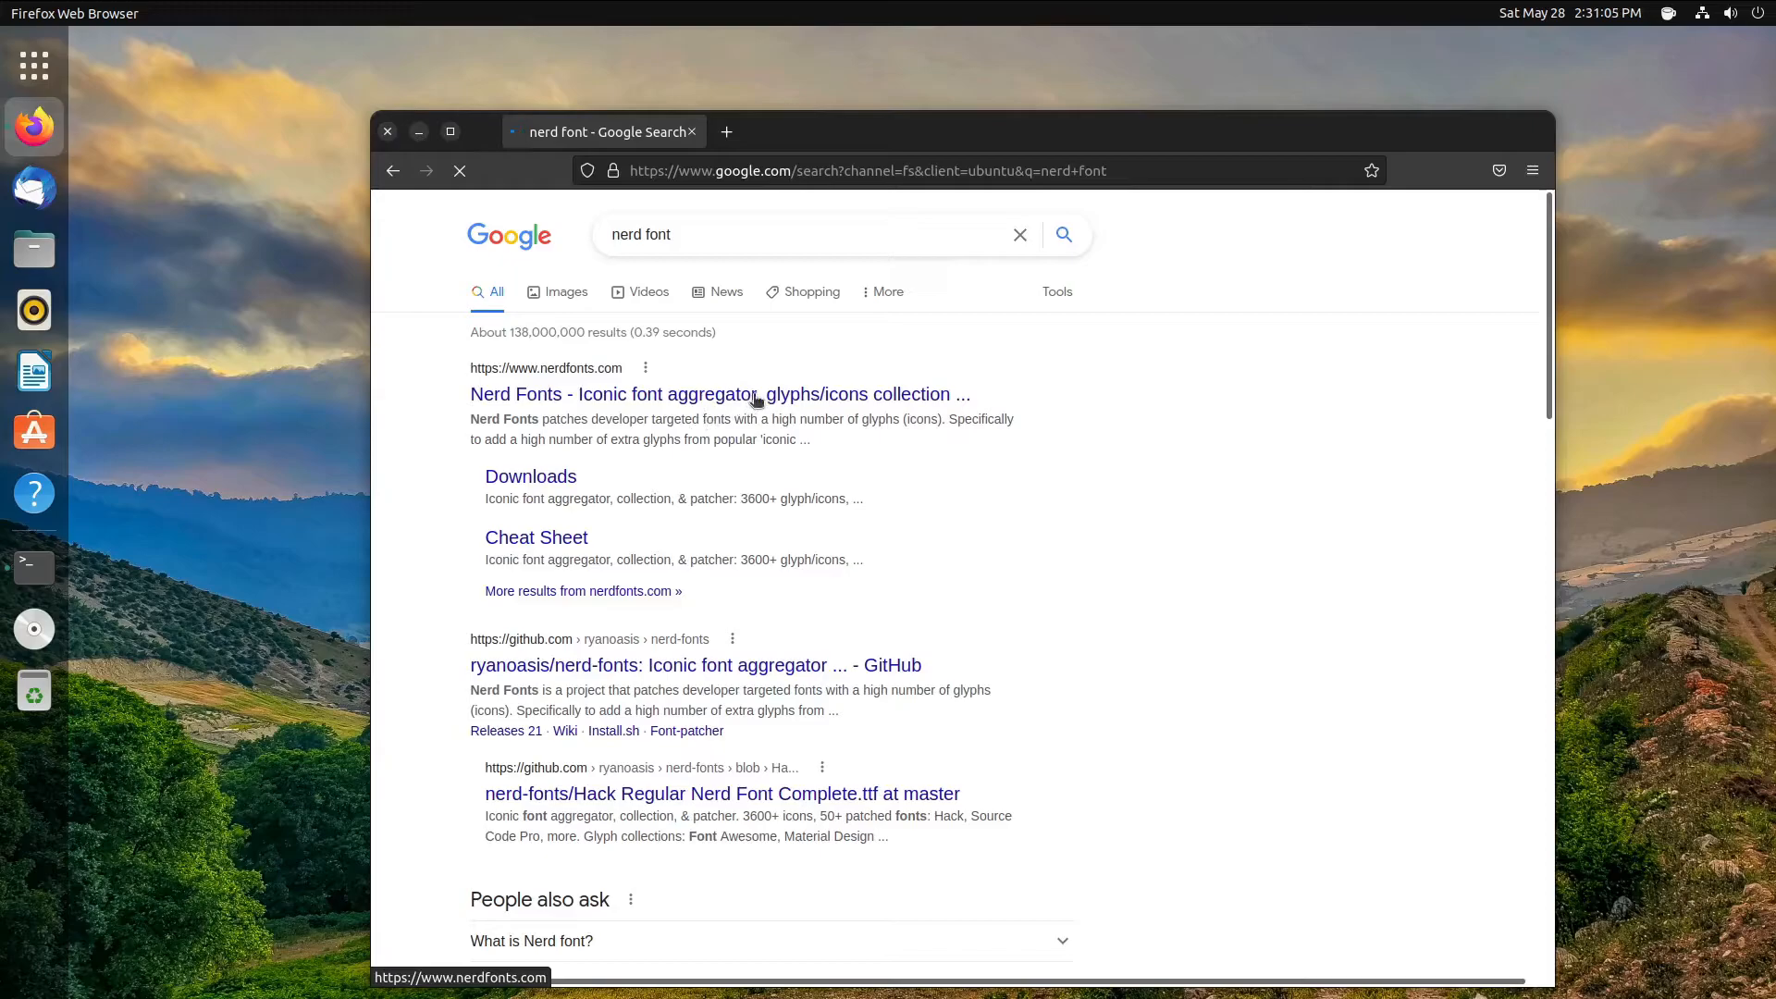
{"action": "left_click", "coordinate": [573, 392]}
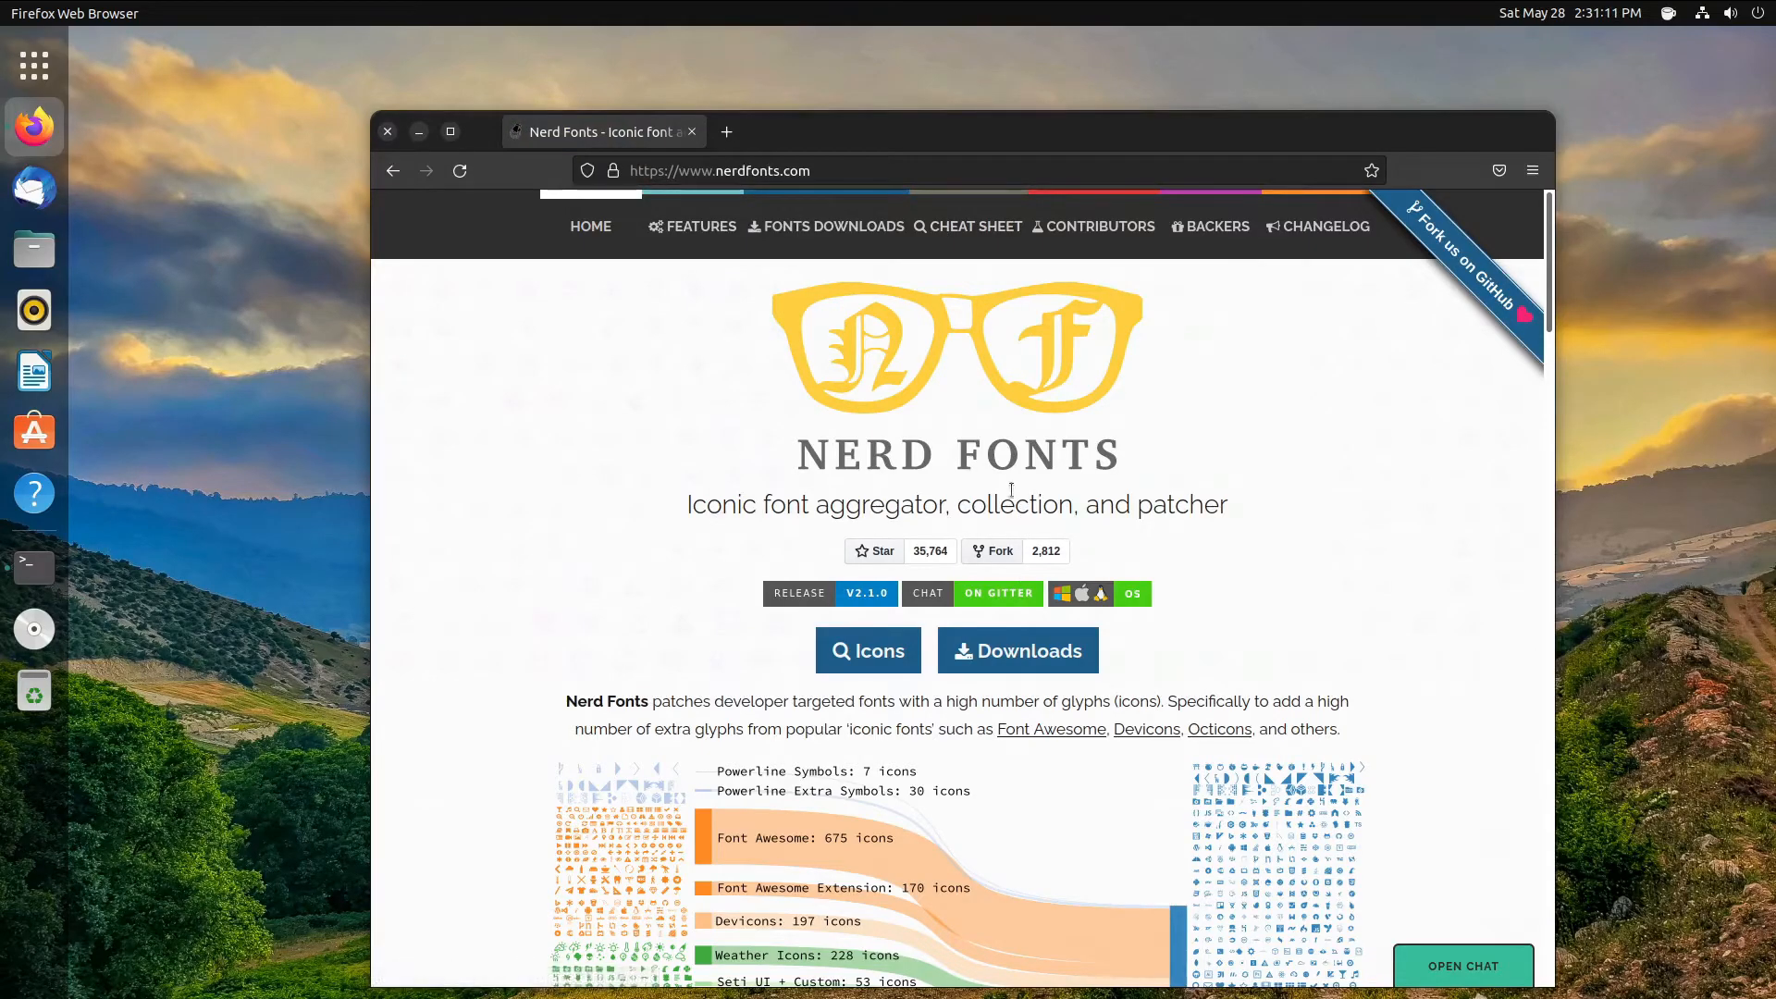
{"action": "left_click", "coordinate": [1020, 662]}
- Download the UbuntuMono Nerd Font archive and open UbuntuMono.zip from the downloads
{"action": "scroll", "coordinate": [1020, 662], "scroll_direction": "down", "scroll_amount": 20}
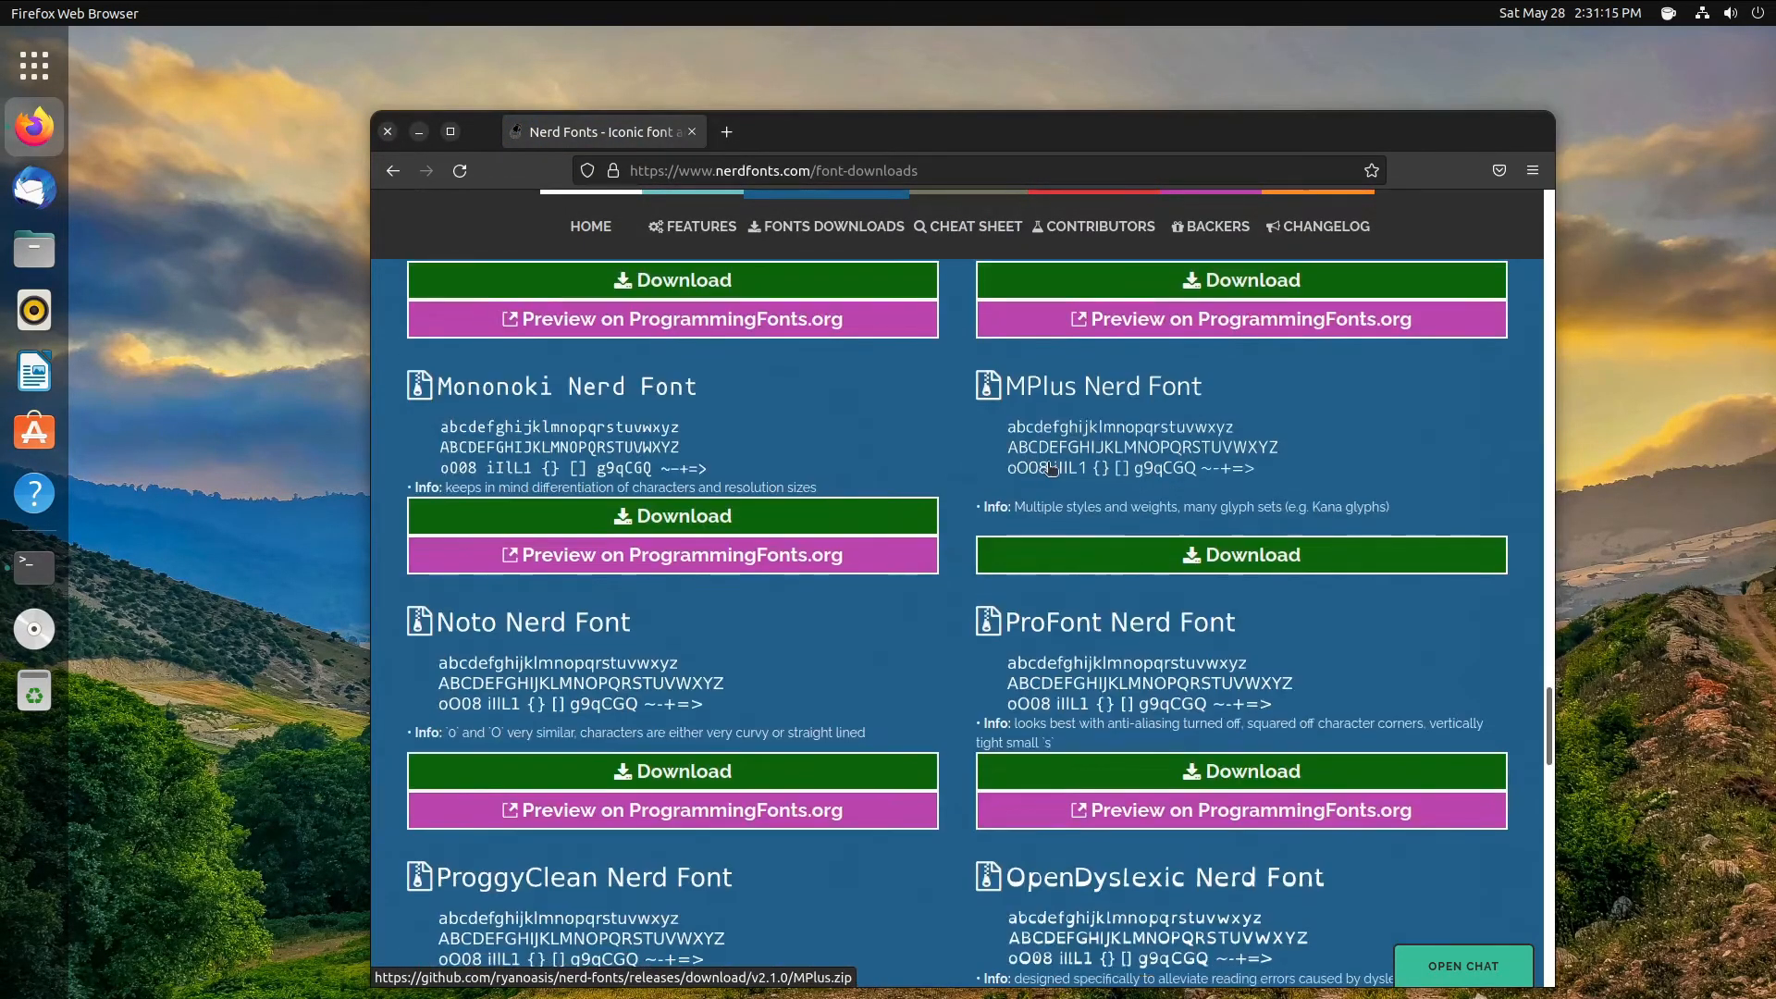
{"action": "scroll", "coordinate": [994, 482], "scroll_direction": "down", "scroll_amount": 3}
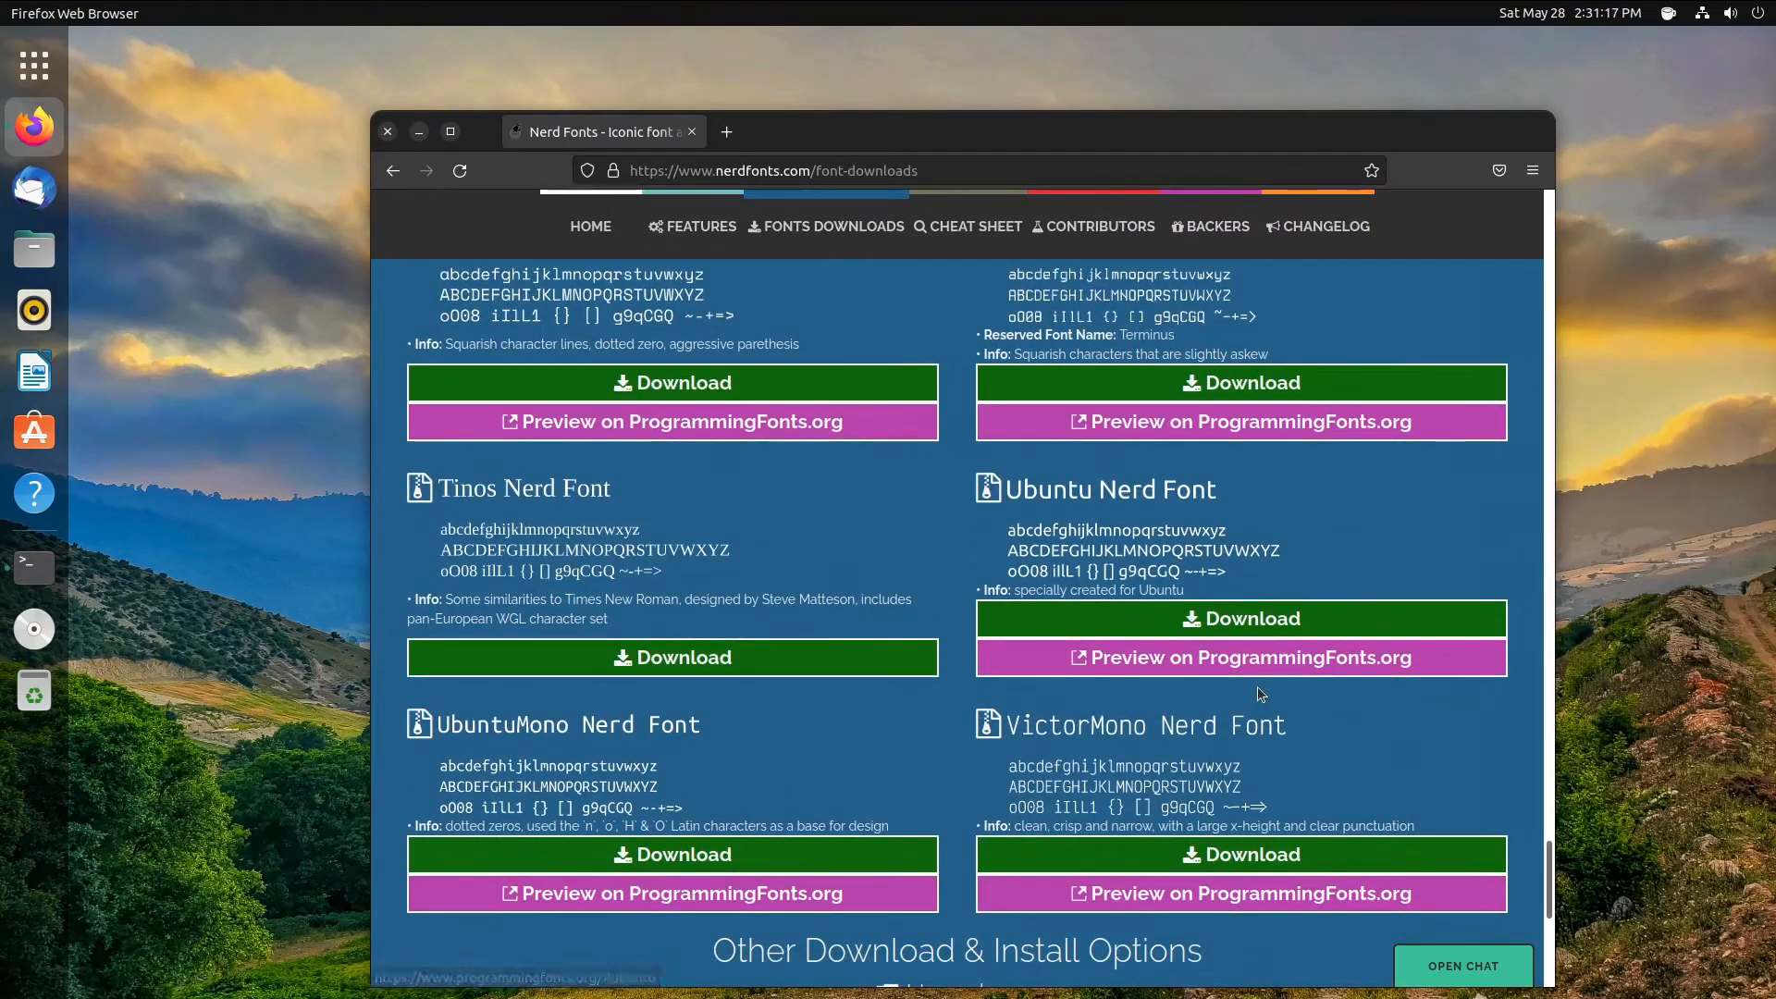
{"action": "scroll", "coordinate": [976, 756], "scroll_direction": "down", "scroll_amount": 2}
{"action": "left_click", "coordinate": [824, 647]}
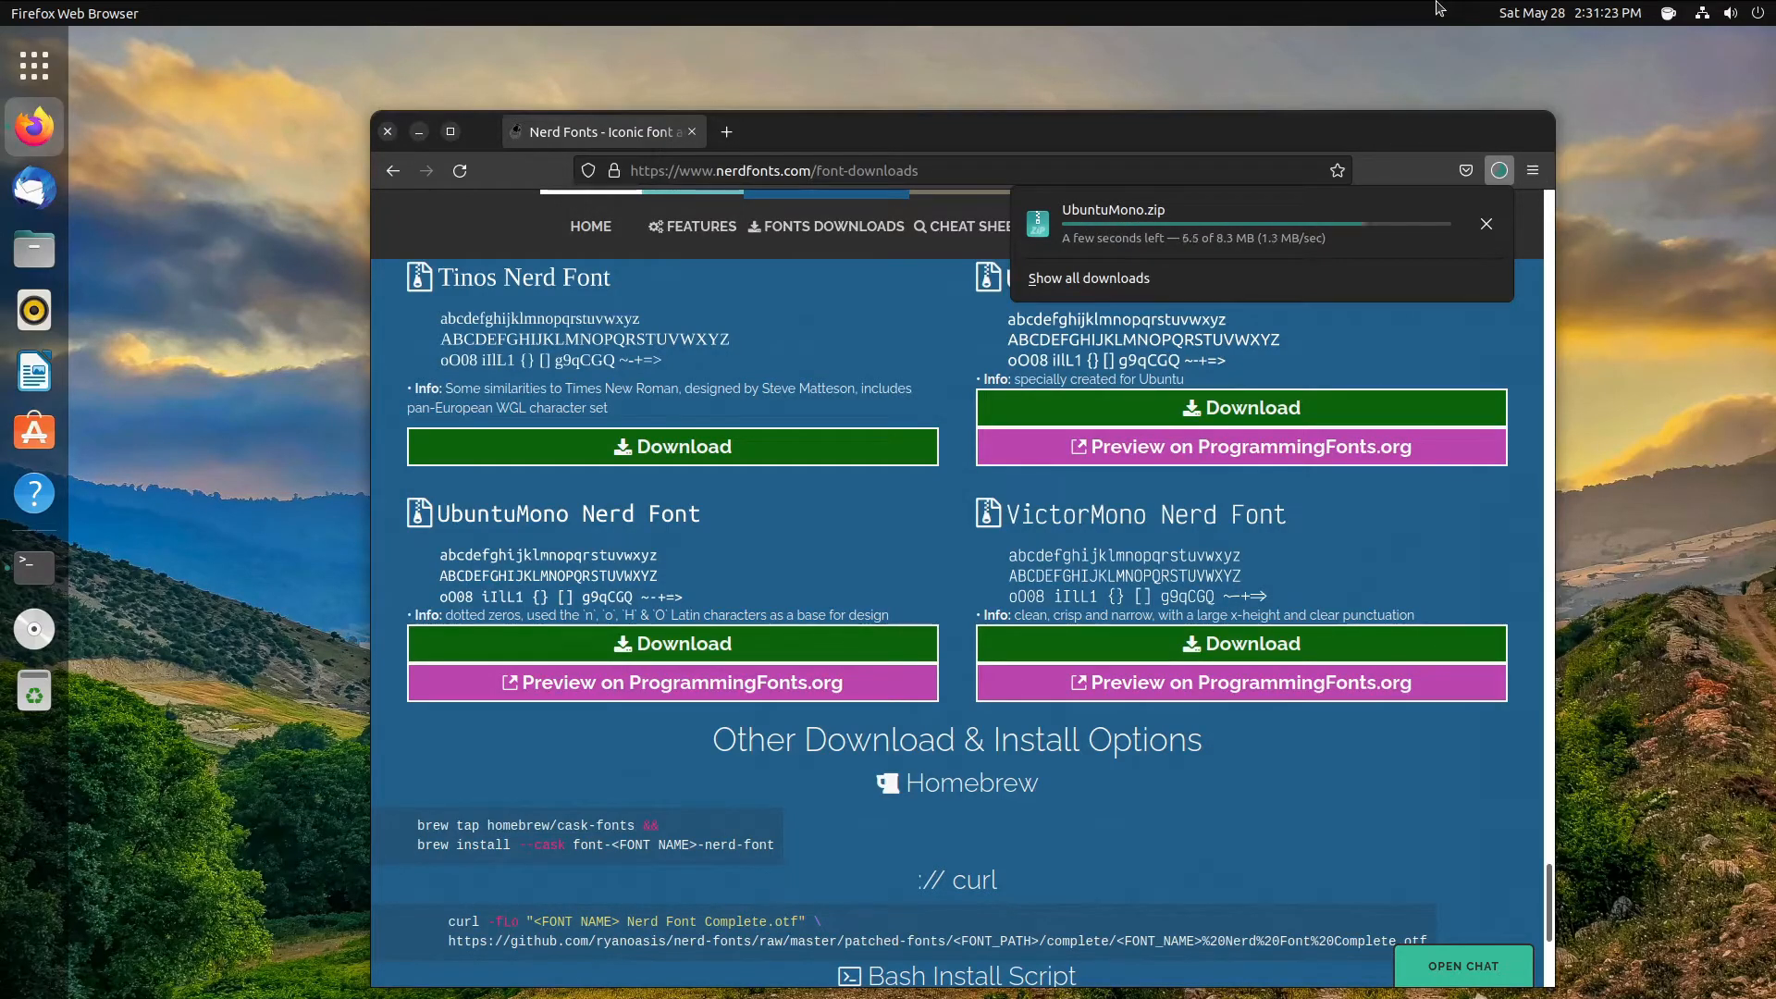
{"action": "left_click", "coordinate": [1202, 236]}
{"action": "left_click", "coordinate": [419, 131]}
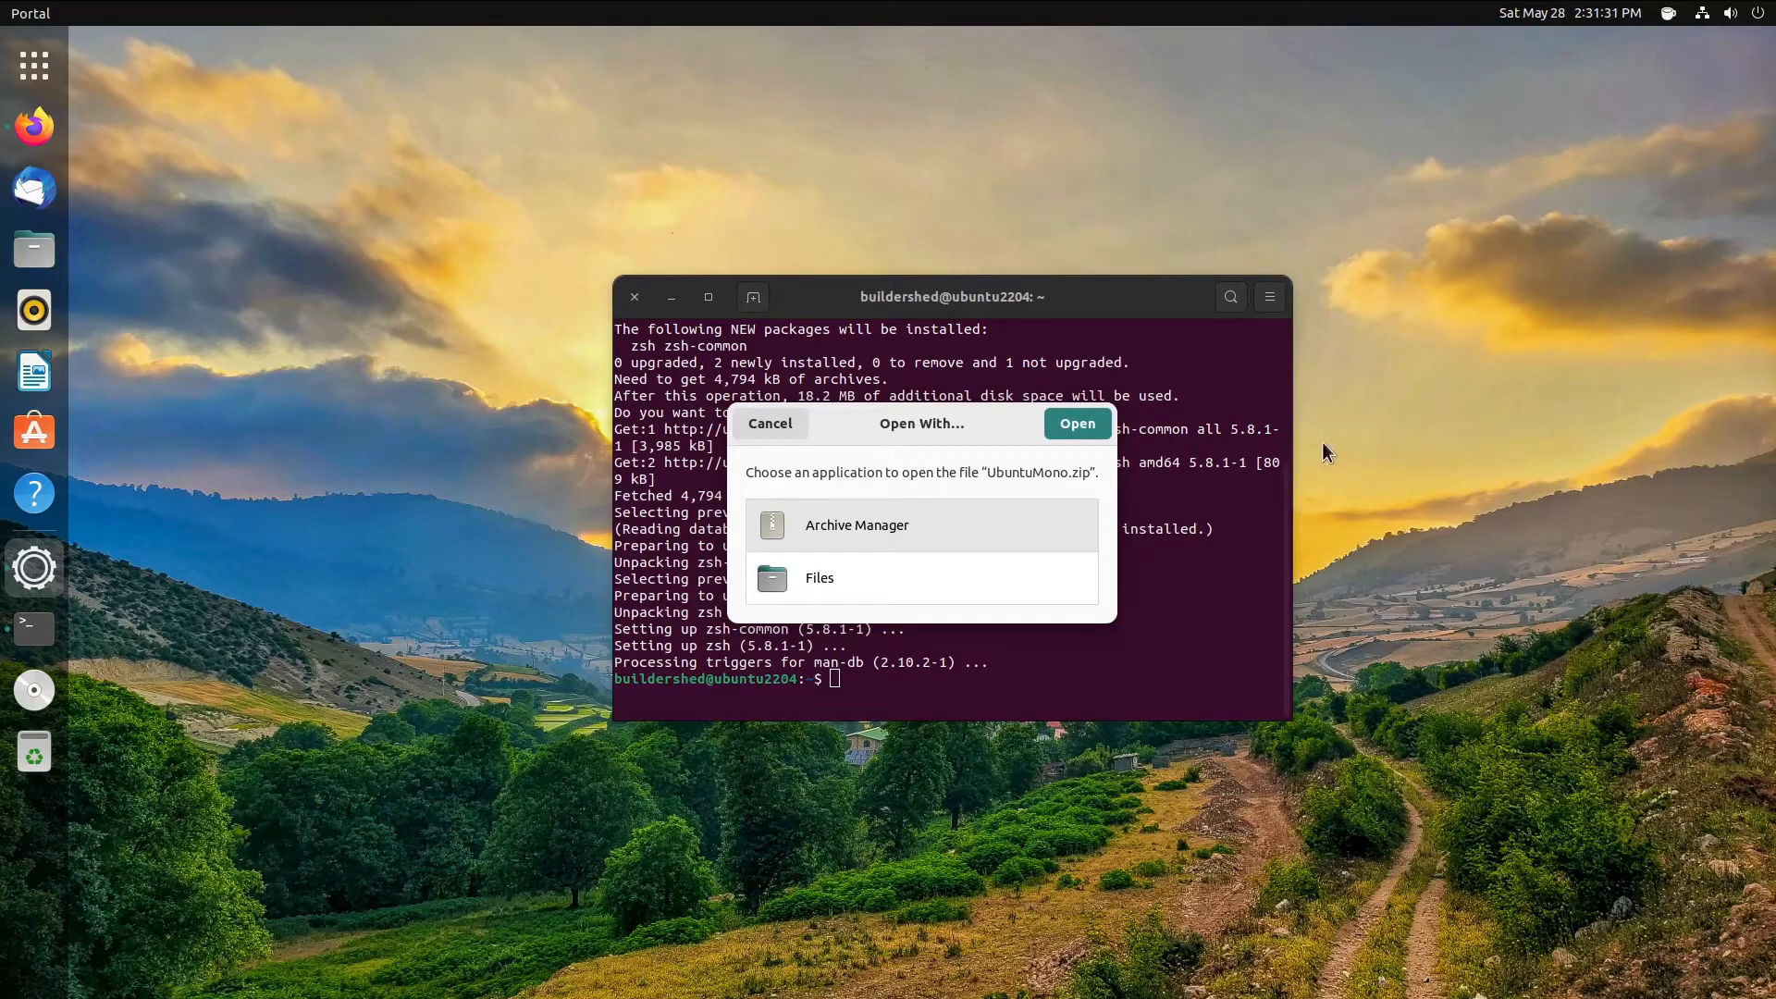
- Open UbuntuMono.zip with Archive Manager from the application chooser
{"action": "right_click", "coordinate": [962, 422]}
{"action": "left_click", "coordinate": [946, 430]}
{"action": "left_click_drag", "start_coordinate": [913, 438], "coordinate": [663, 523]}
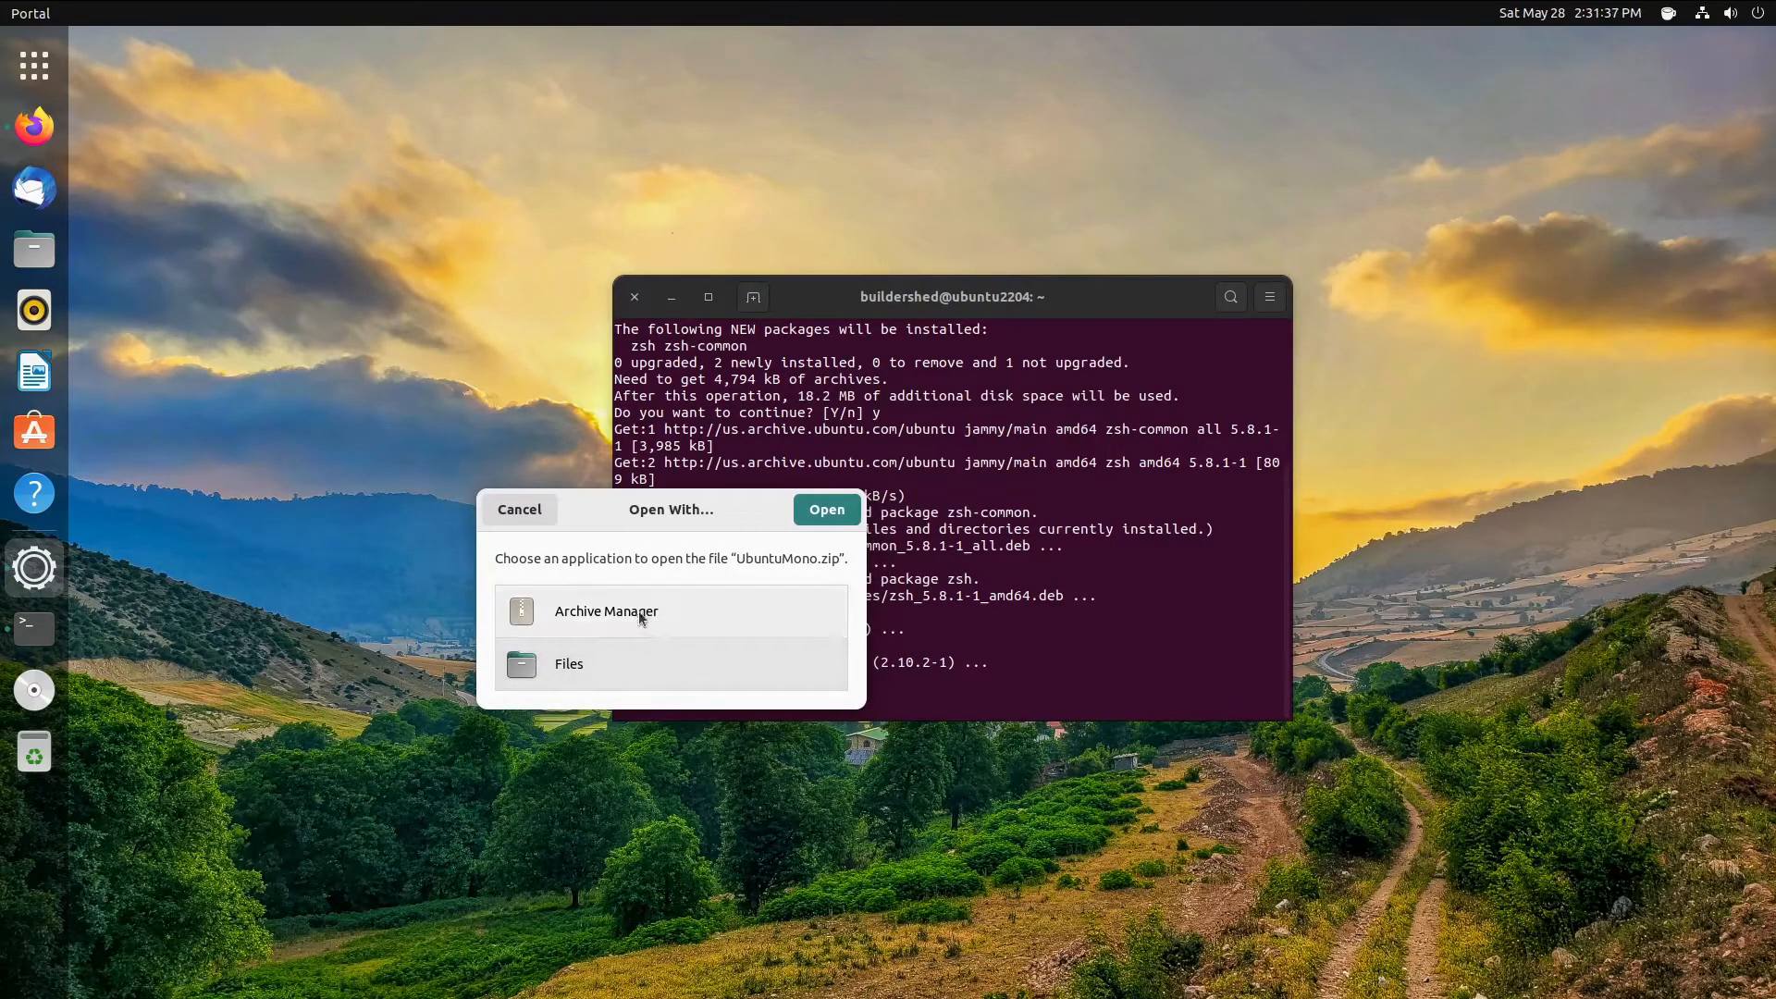
{"action": "left_click_drag", "start_coordinate": [786, 507], "coordinate": [636, 560]}
{"action": "left_click", "coordinate": [532, 689]}
{"action": "left_click", "coordinate": [657, 589]}
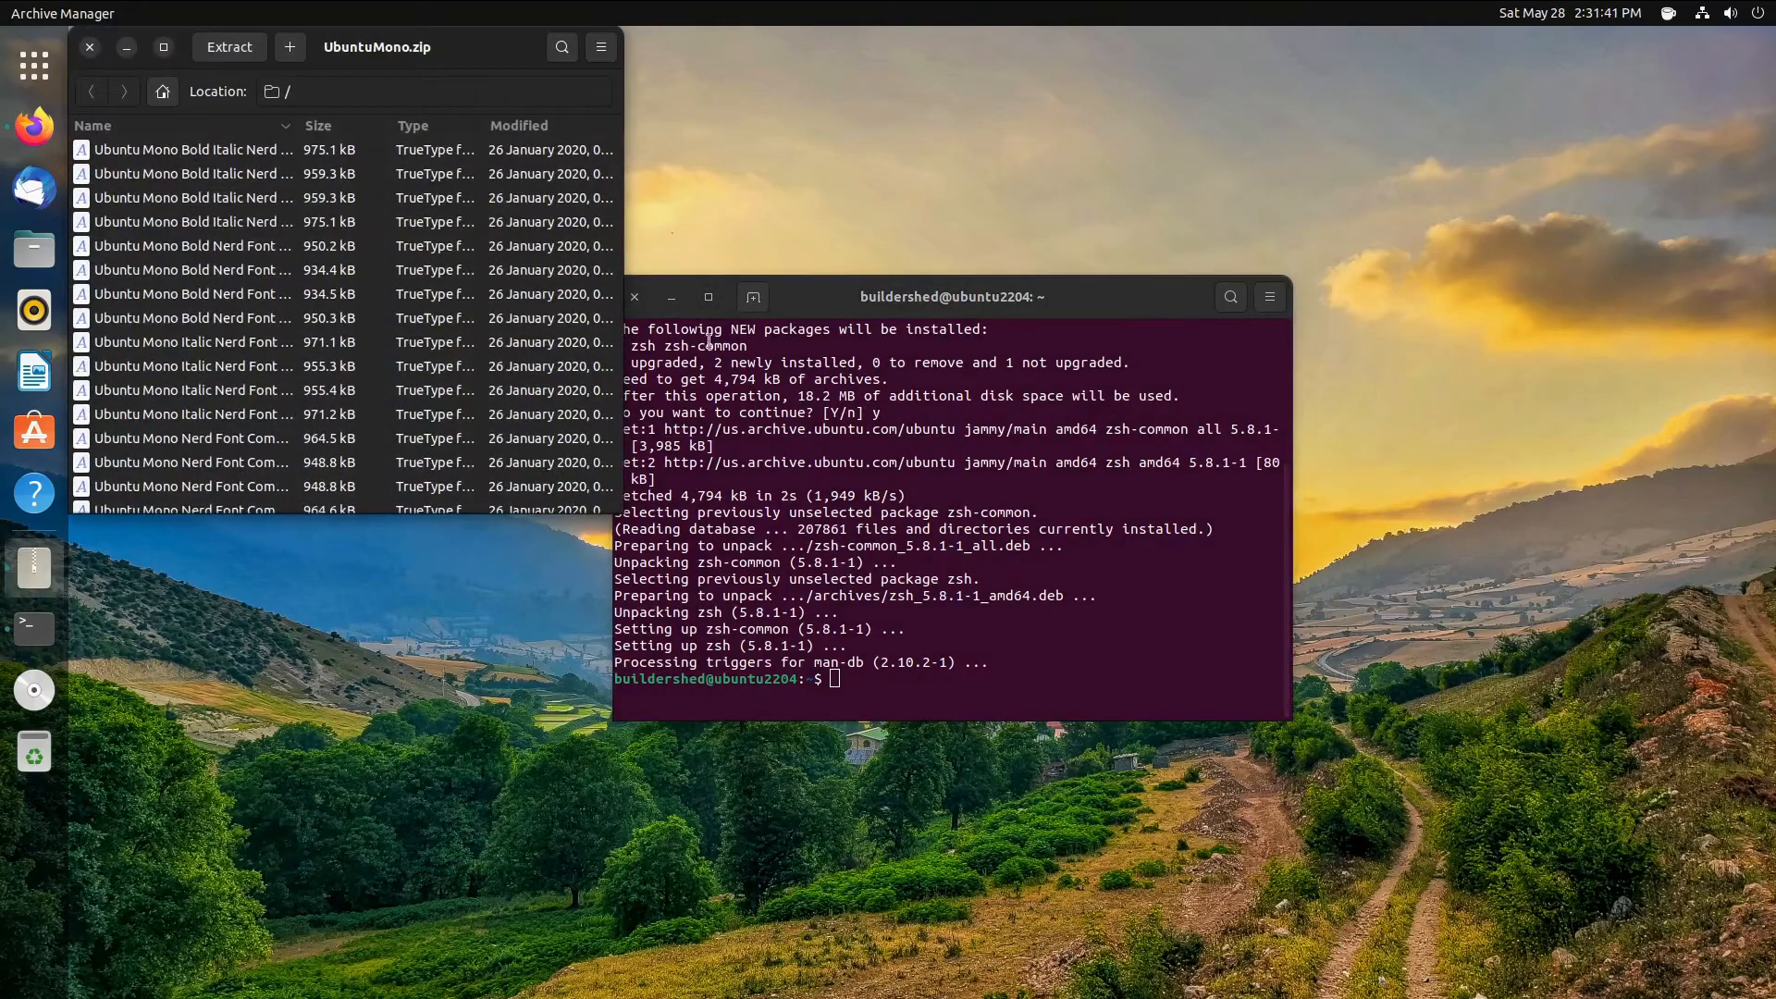
- Extract the font files into a new 'fonts' folder under Home/.local/share
{"action": "left_click", "coordinate": [228, 46]}
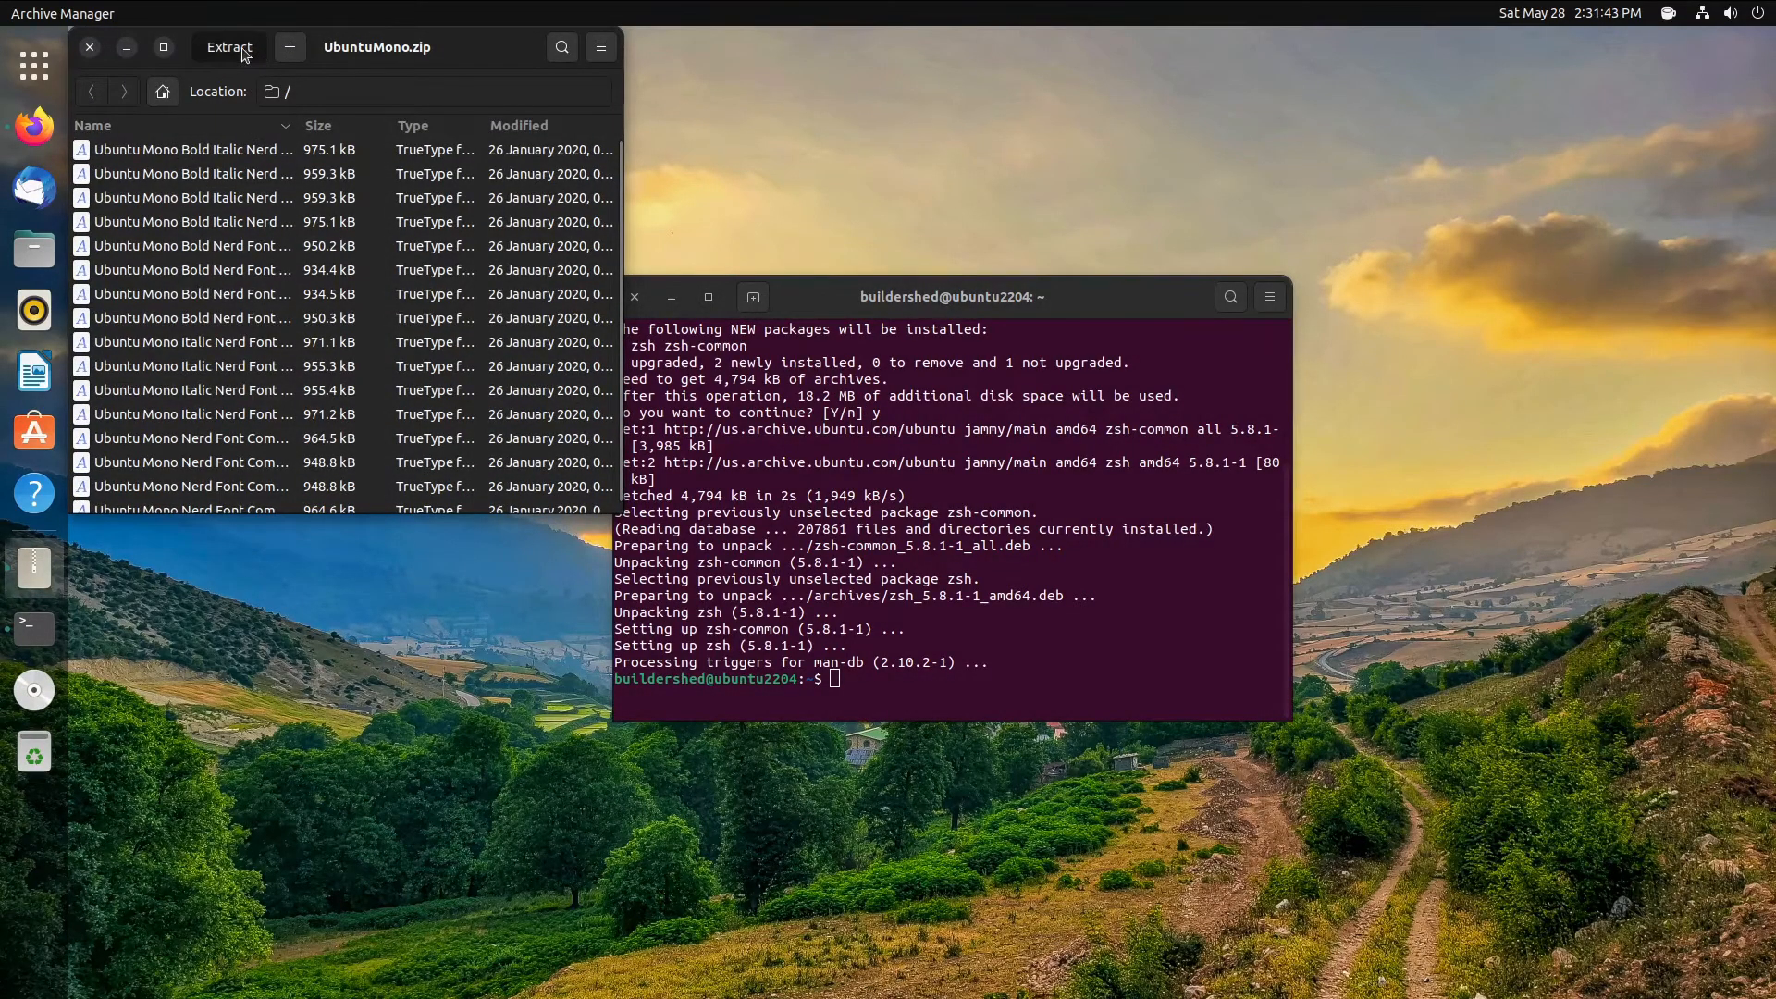
{"action": "left_click", "coordinate": [314, 101]}
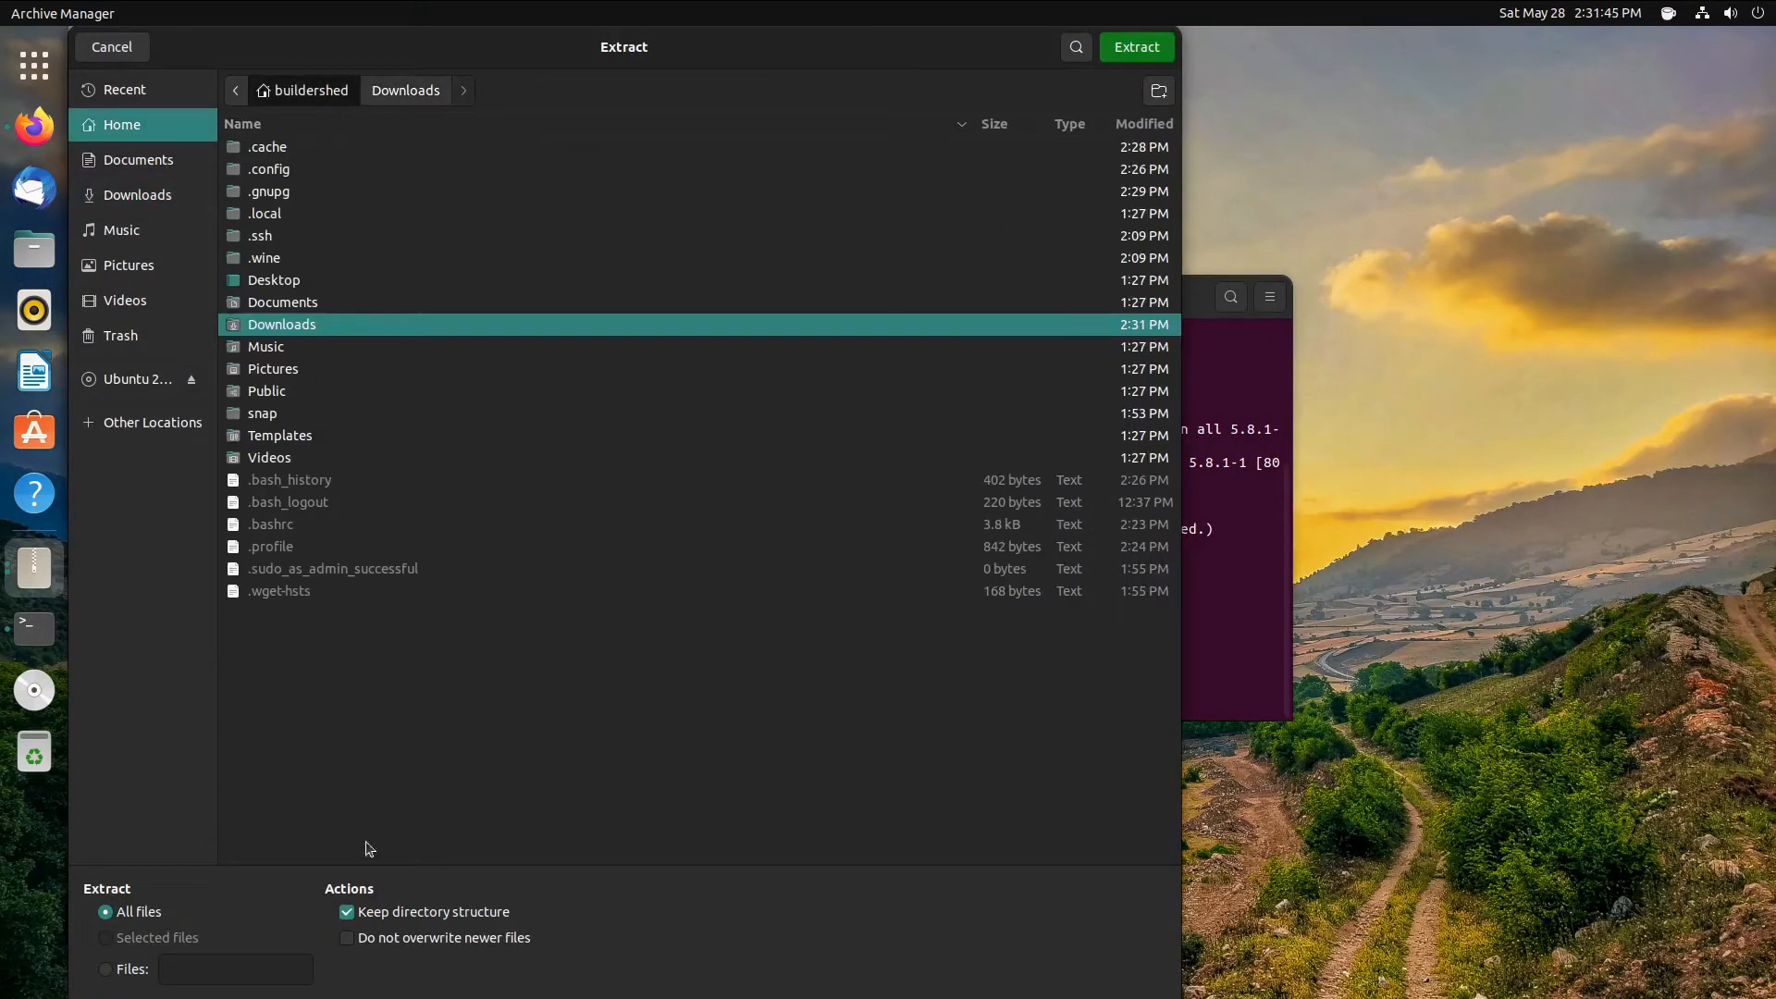
{"action": "double_click", "coordinate": [302, 213]}
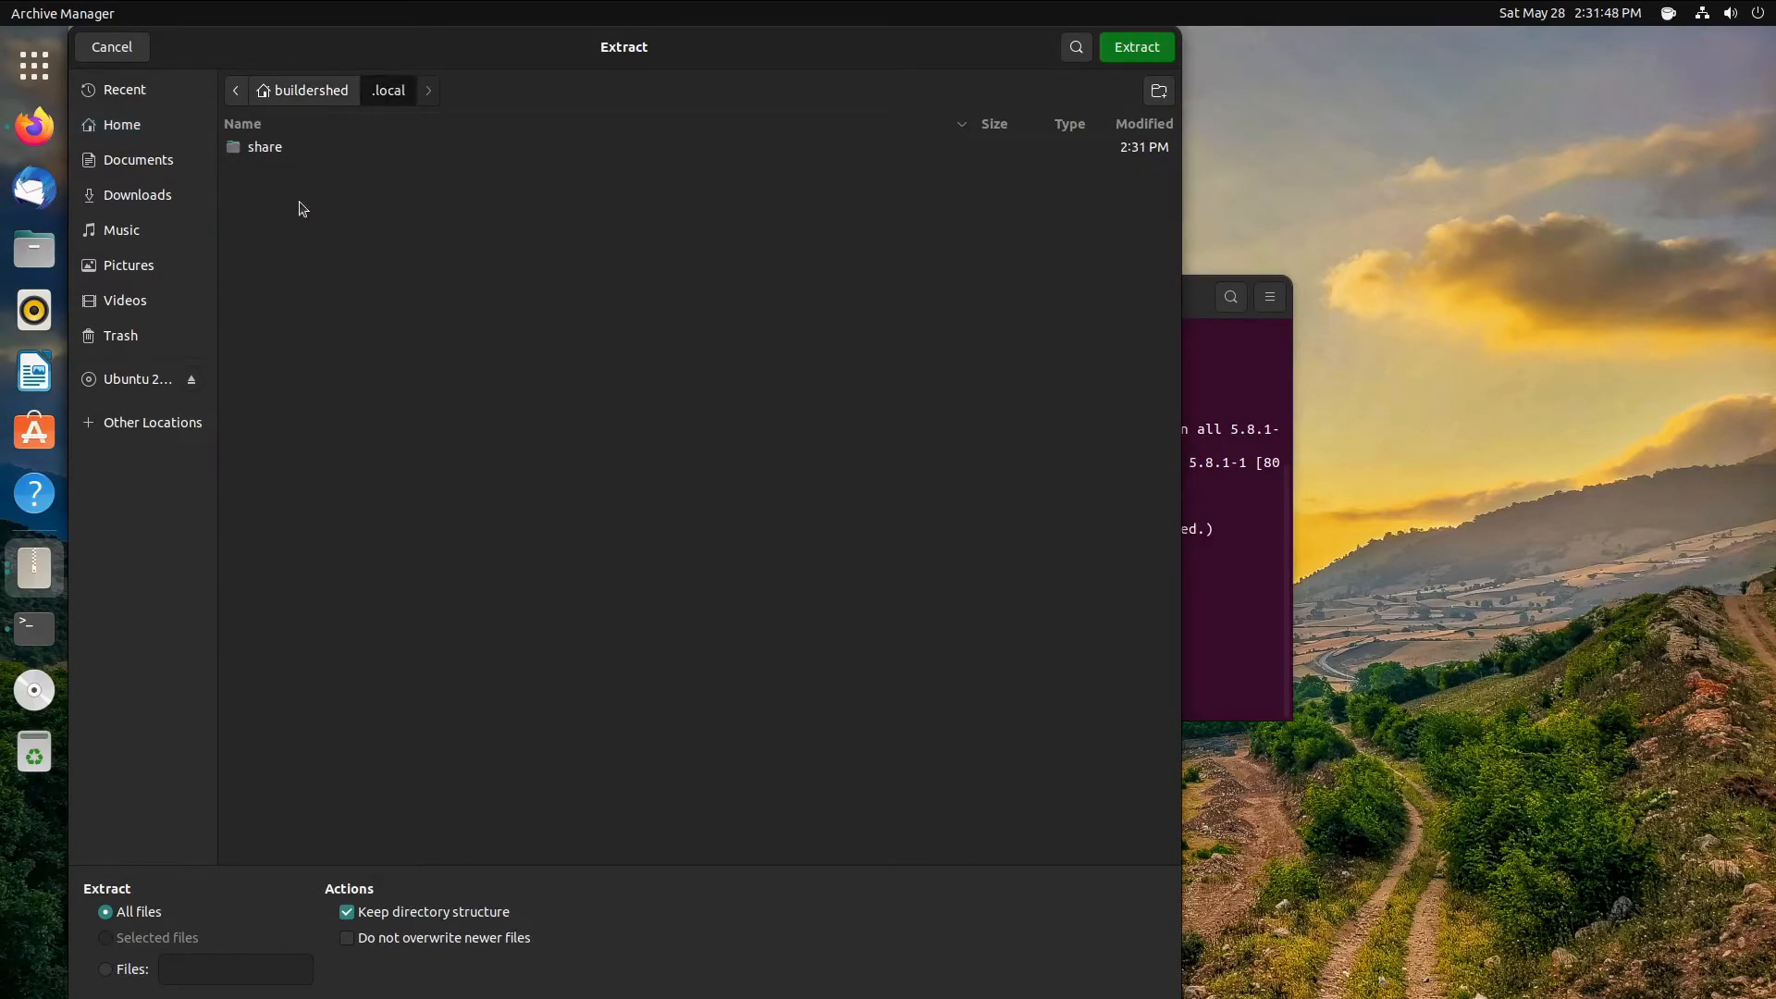
{"action": "double_click", "coordinate": [298, 153]}
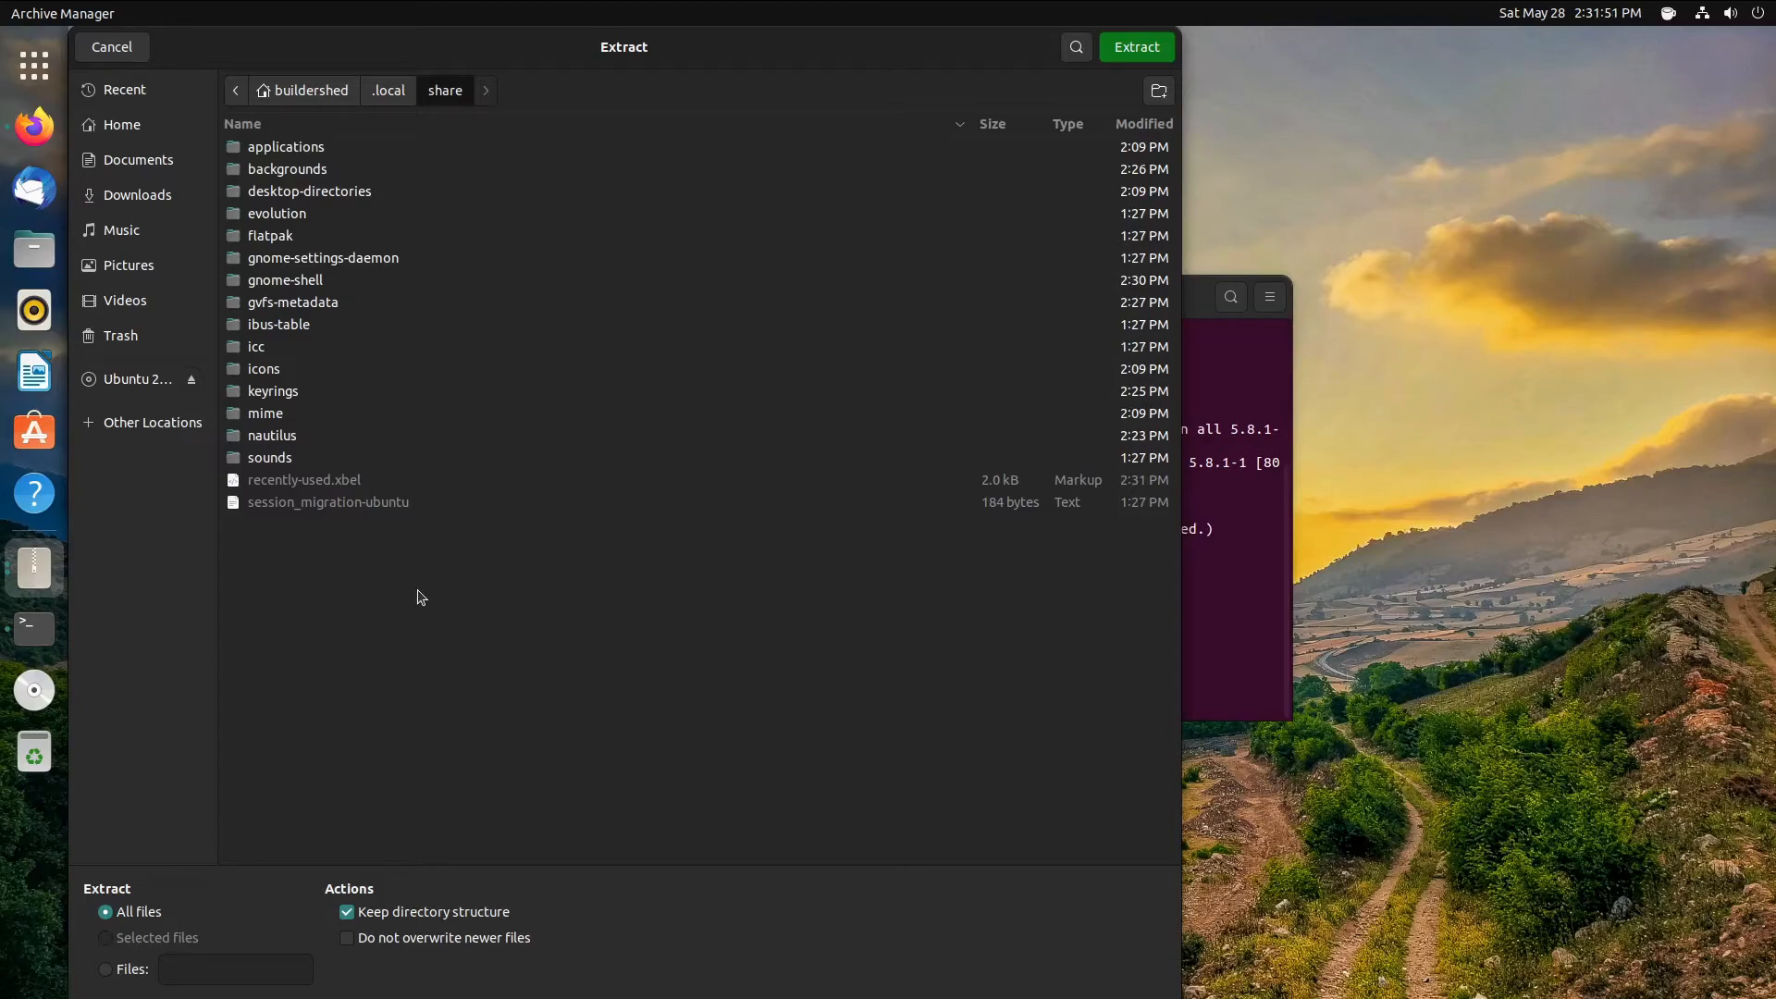
{"action": "left_click", "coordinate": [1159, 90]}
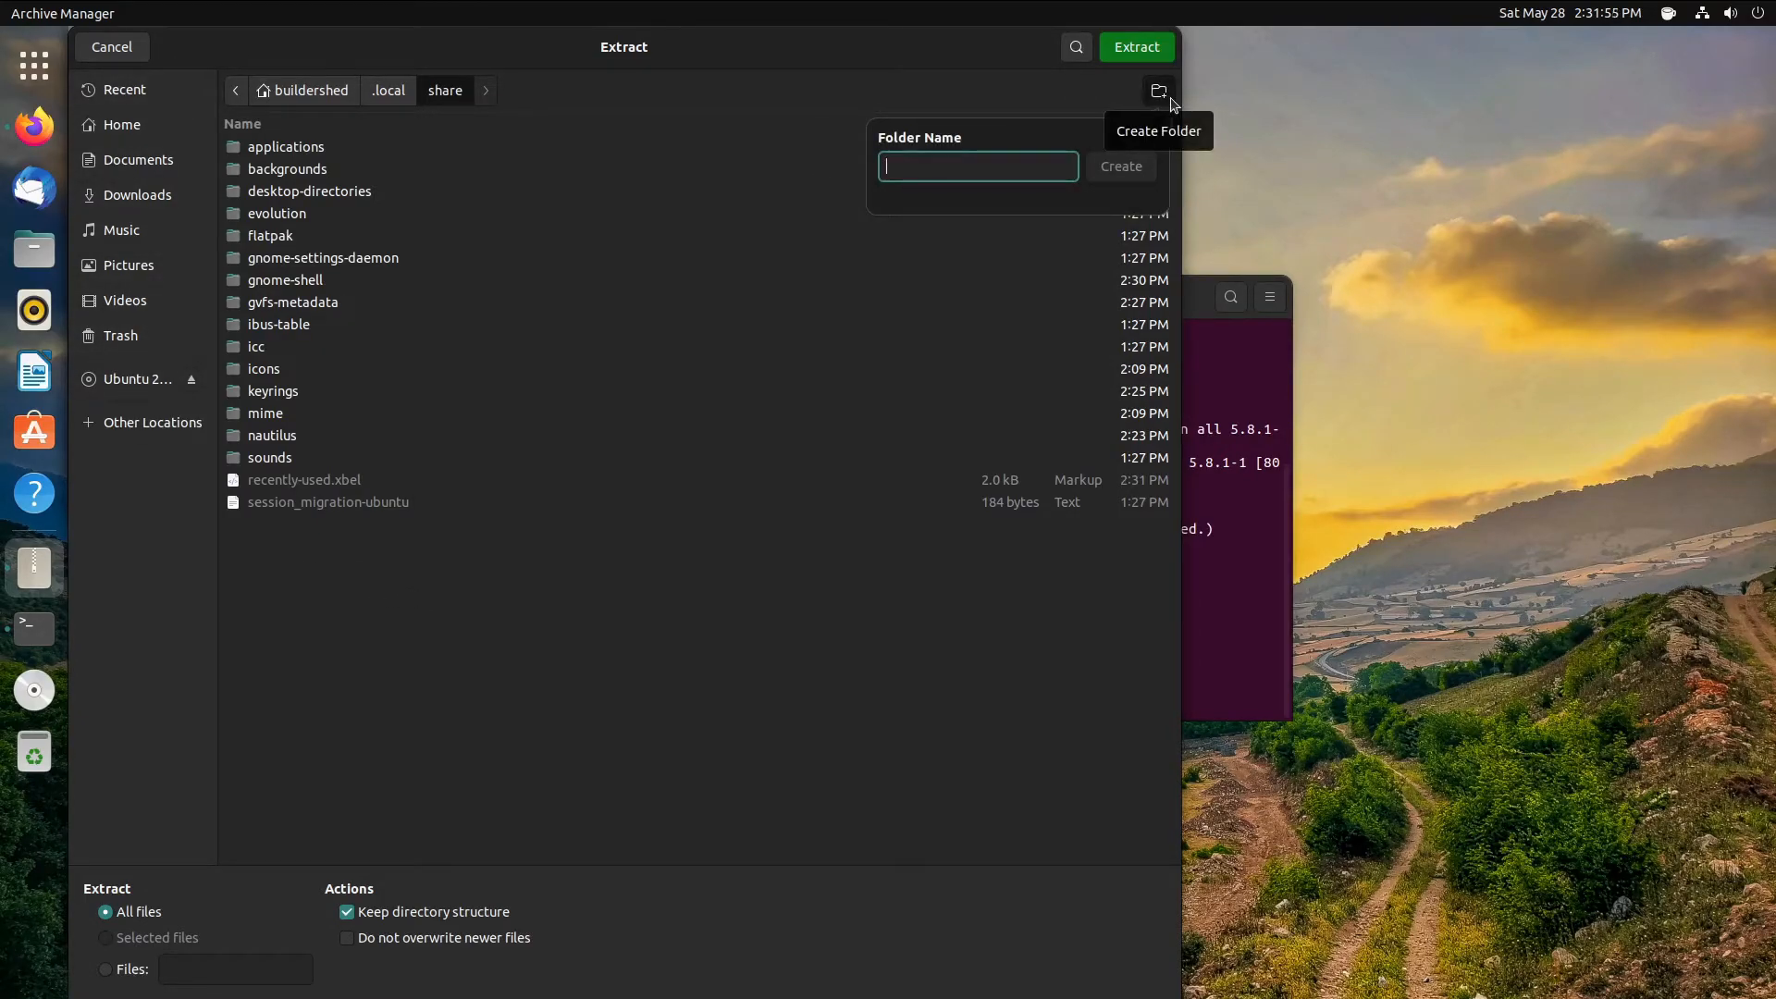
{"action": "type", "text": "fonts"}
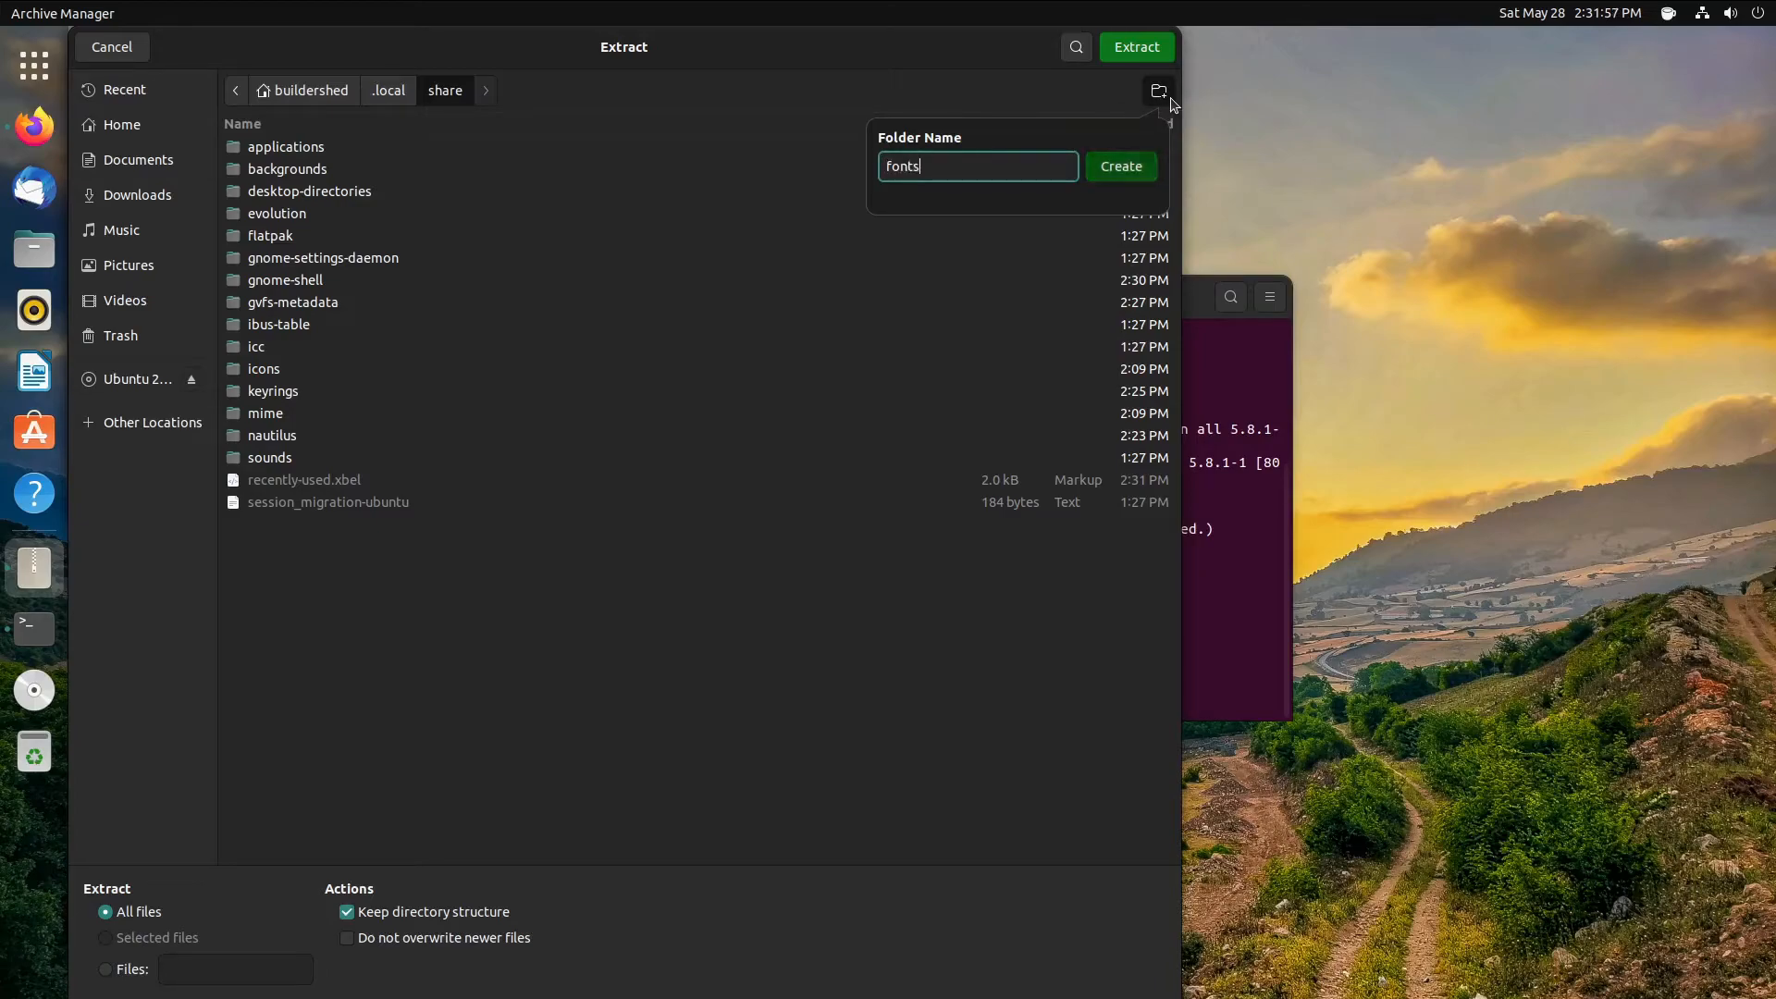
{"action": "key", "text": "Return"}
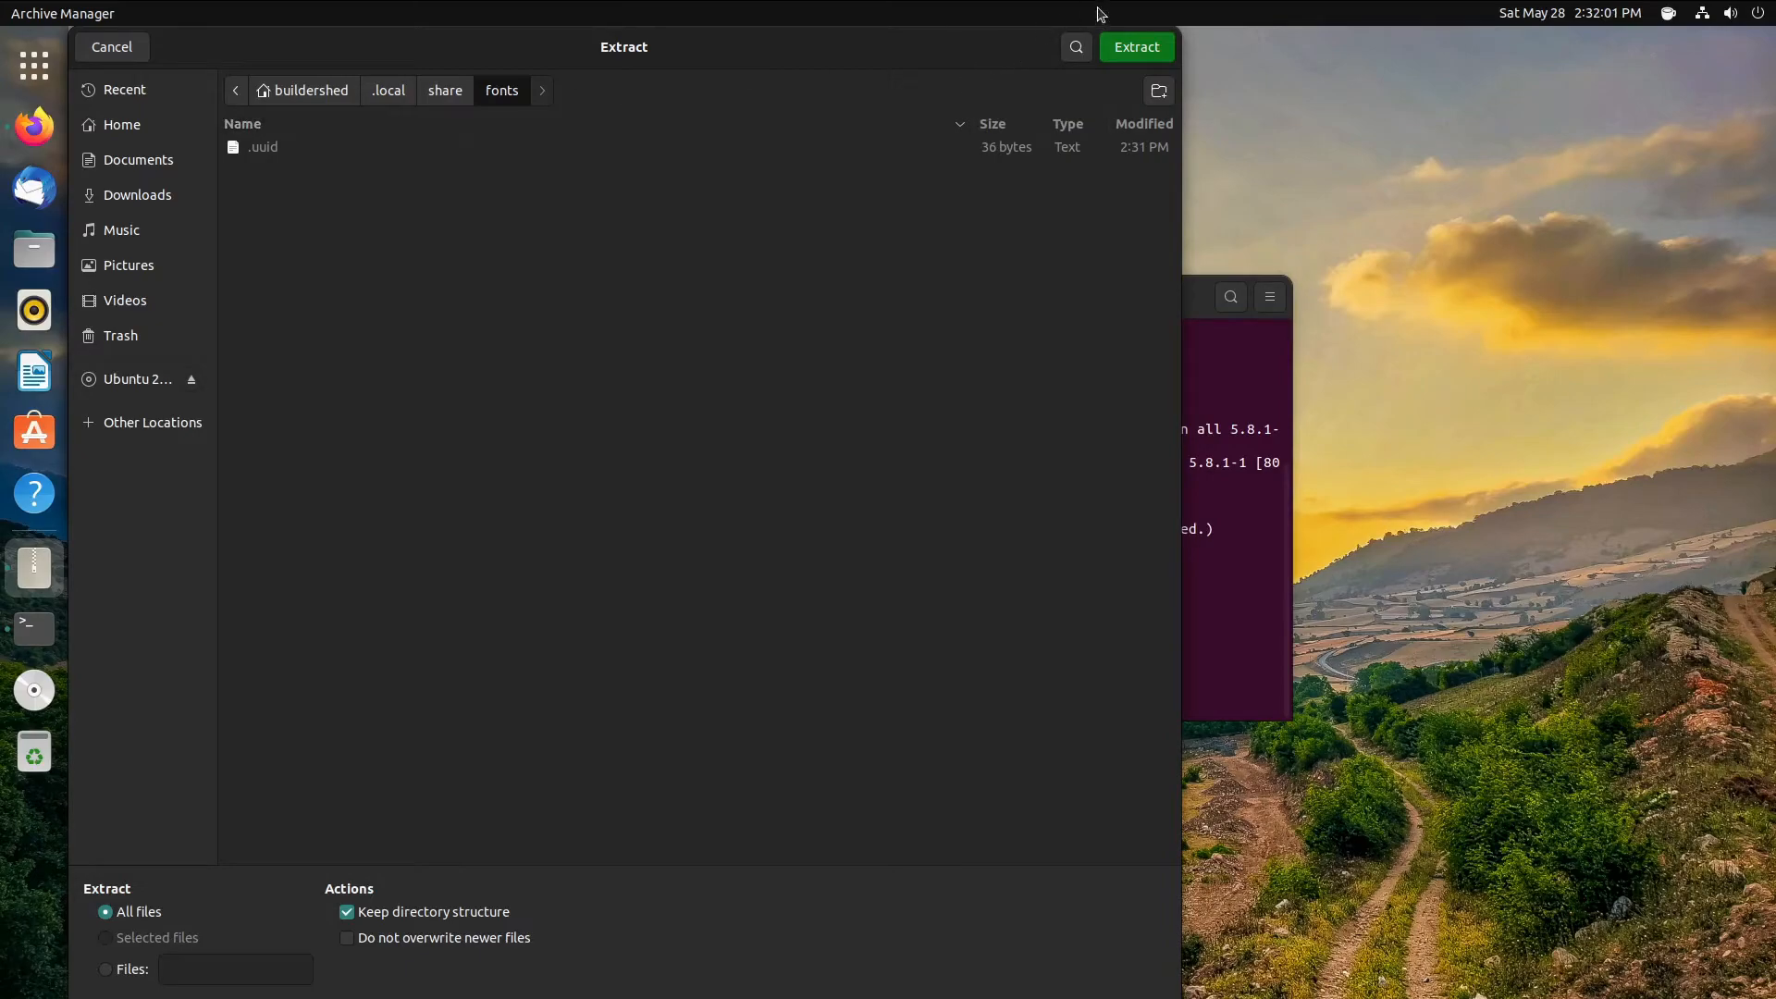
{"action": "left_click", "coordinate": [1128, 47]}
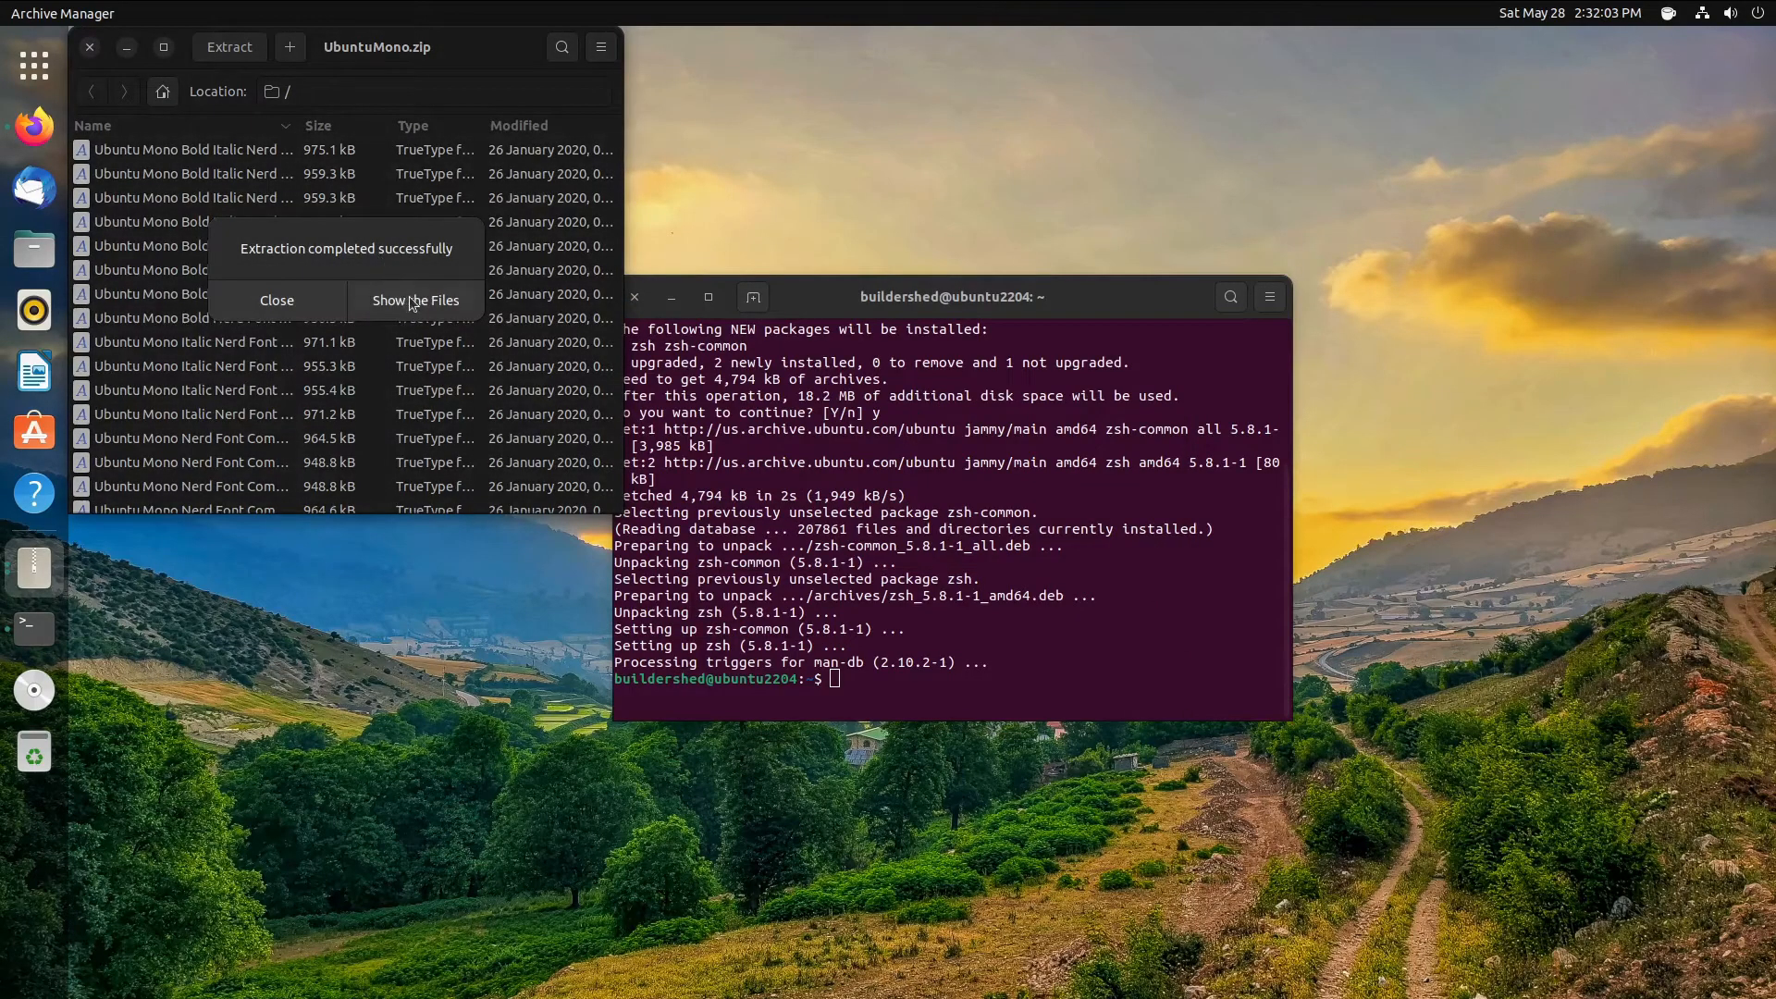
{"action": "left_click", "coordinate": [408, 300]}
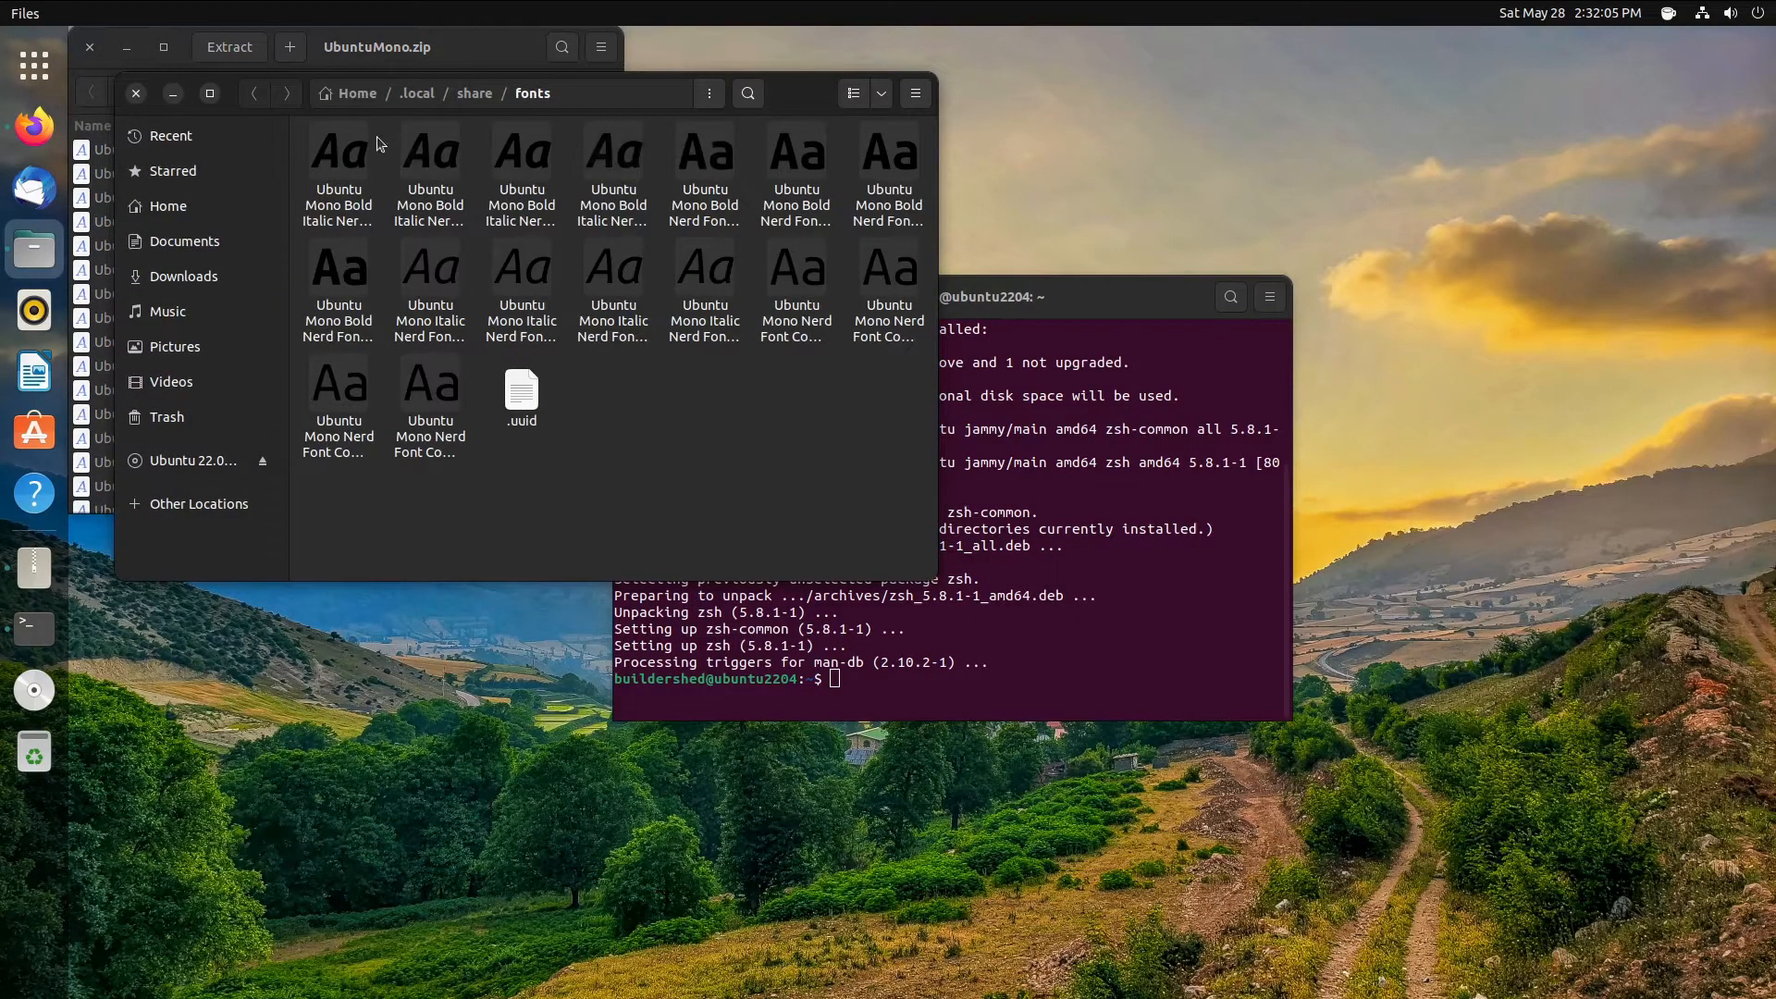
- Close the fonts, archive and old terminal windows, then launch a fresh Terminal
{"action": "left_click", "coordinate": [136, 93]}
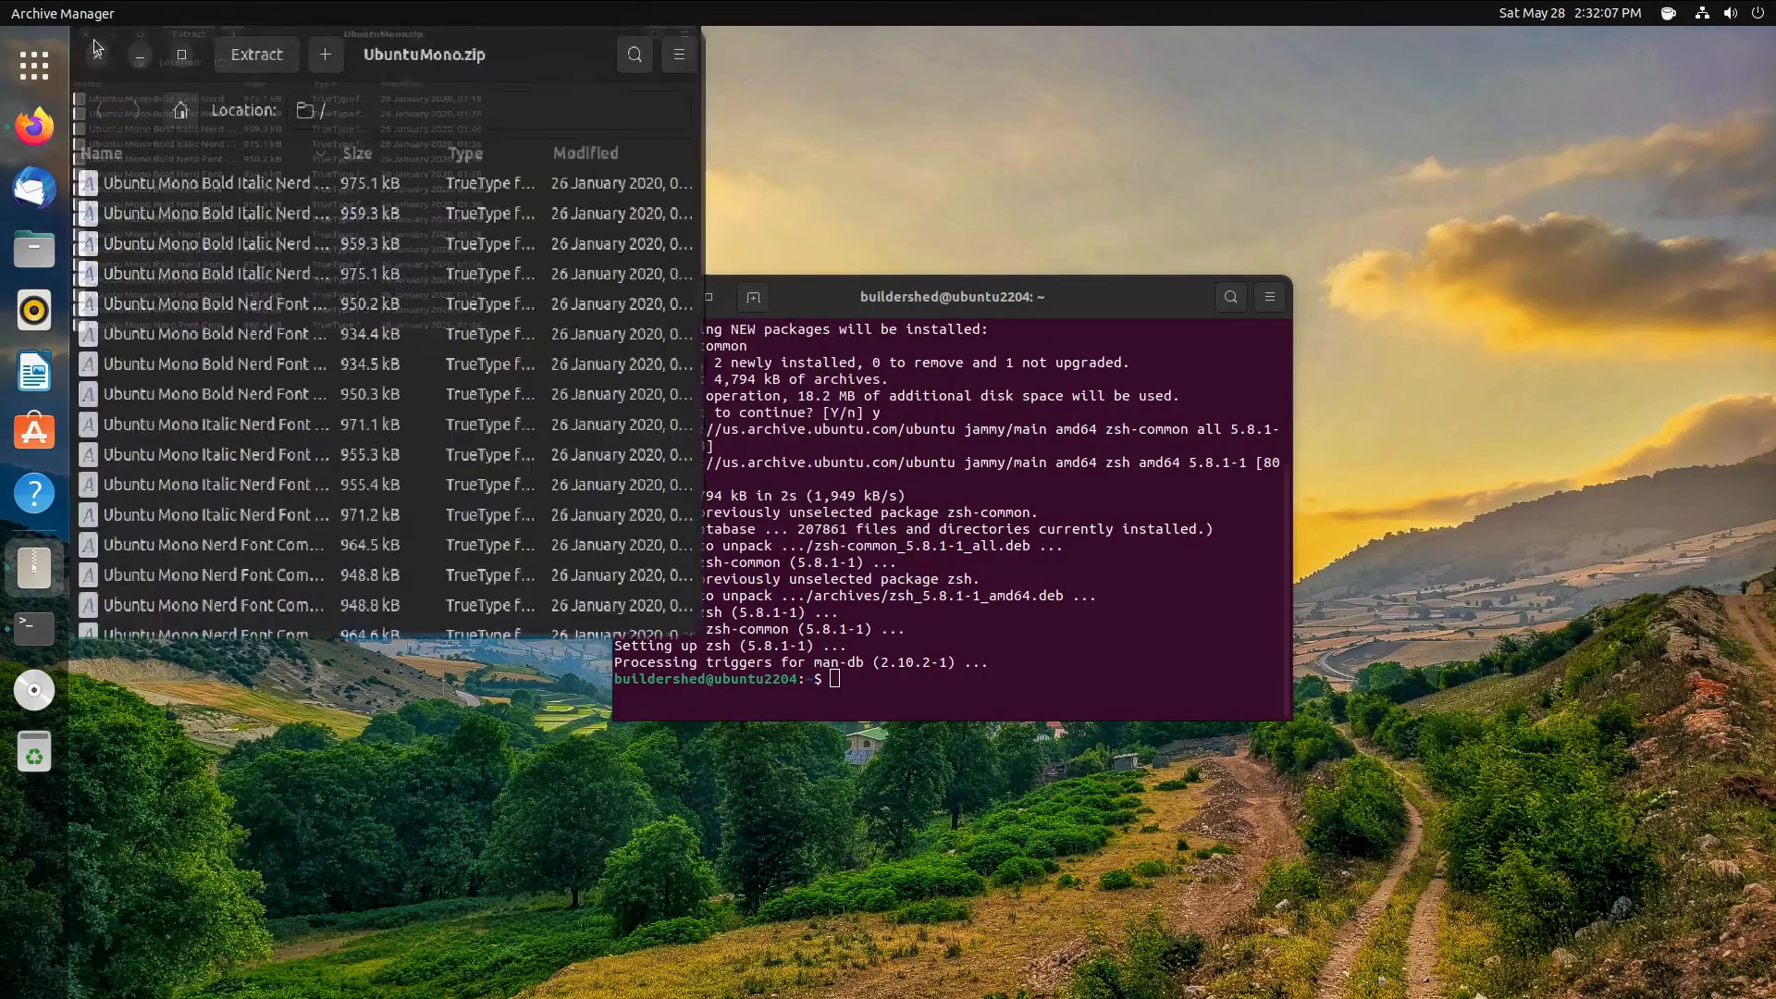
{"action": "key", "text": "super+Left"}
{"action": "left_click", "coordinate": [124, 49]}
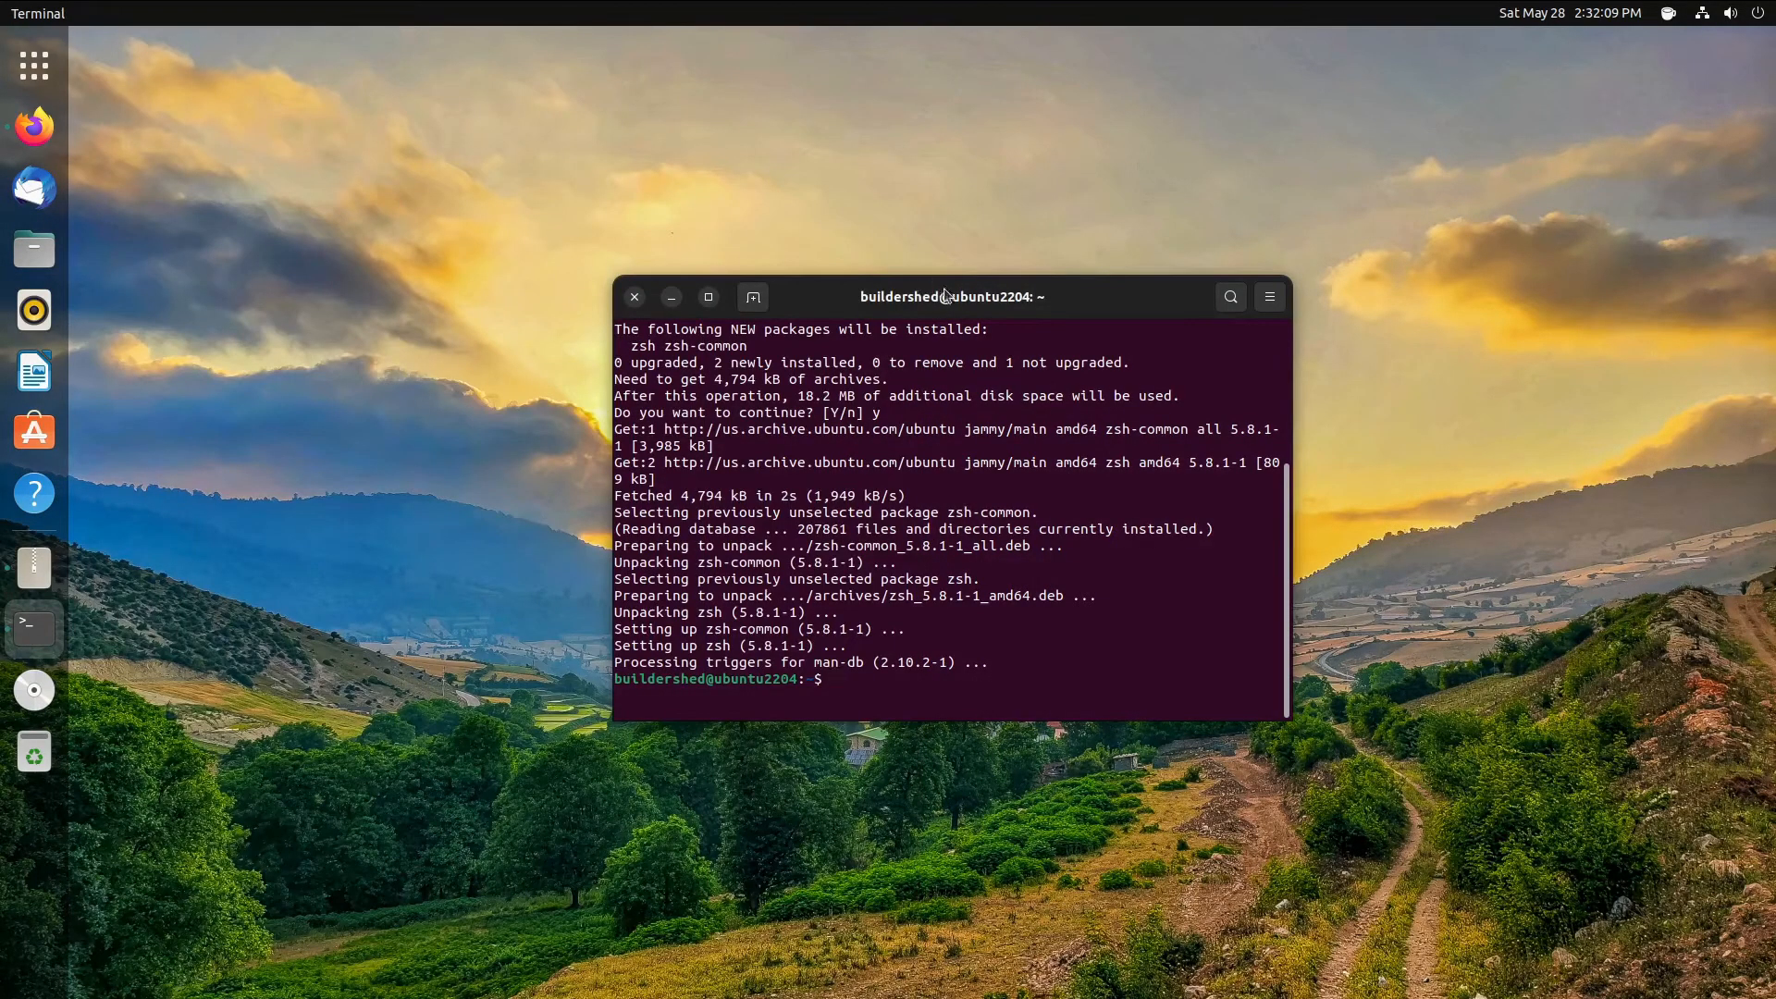
{"action": "left_click_drag", "start_coordinate": [644, 303], "coordinate": [684, 295]}
{"action": "left_click", "coordinate": [675, 288]}
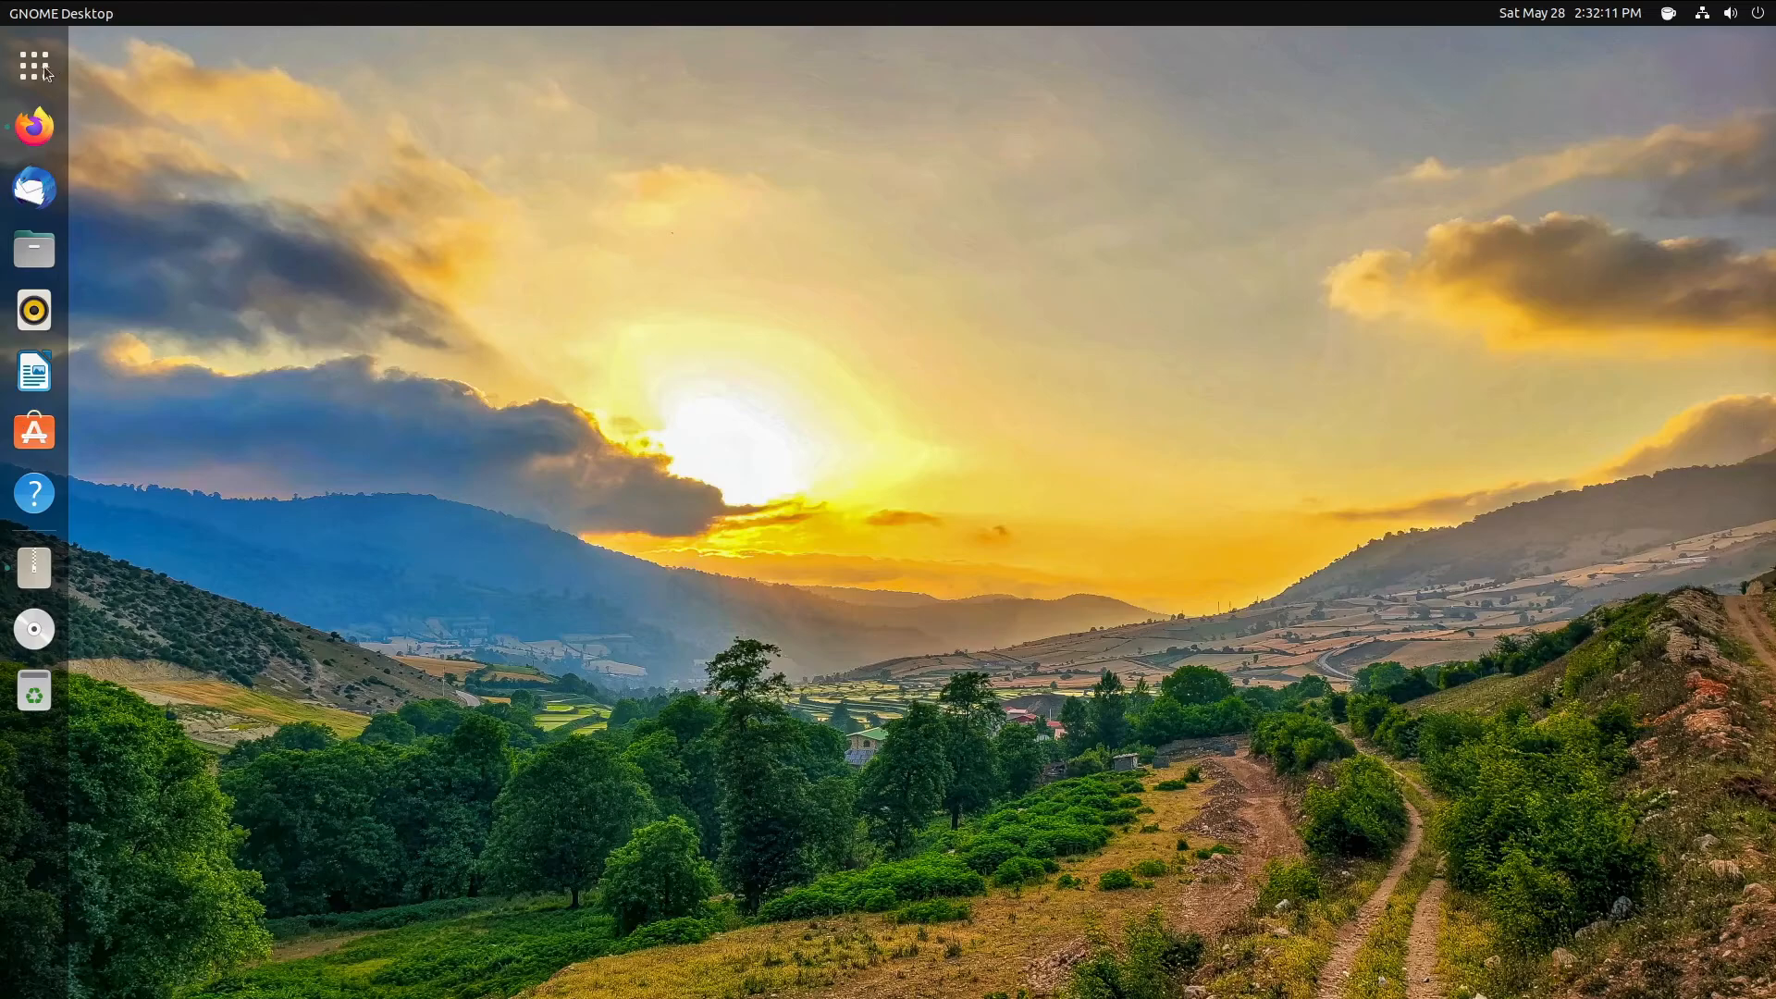
{"action": "left_click", "coordinate": [34, 65]}
{"action": "left_click", "coordinate": [972, 605]}
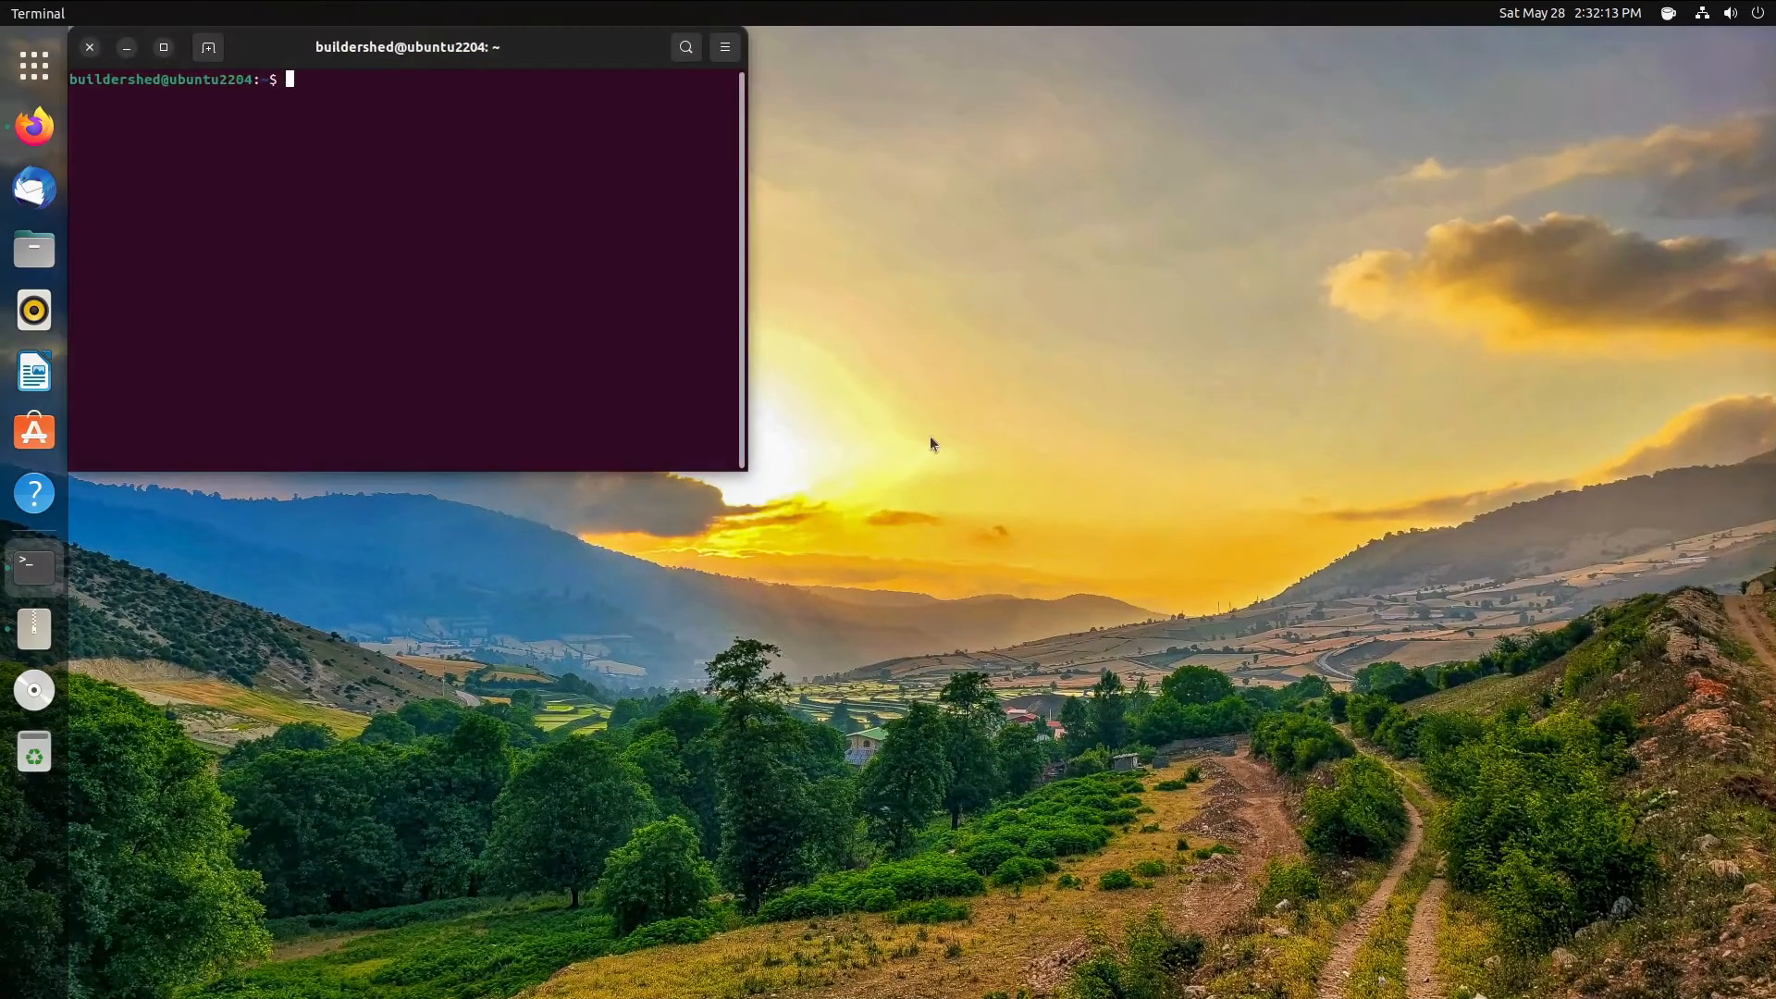
{"action": "left_click_drag", "start_coordinate": [553, 122], "coordinate": [978, 277]}
- Enable a custom font for the Unnamed profile in Terminal Preferences
{"action": "left_click", "coordinate": [1151, 203]}
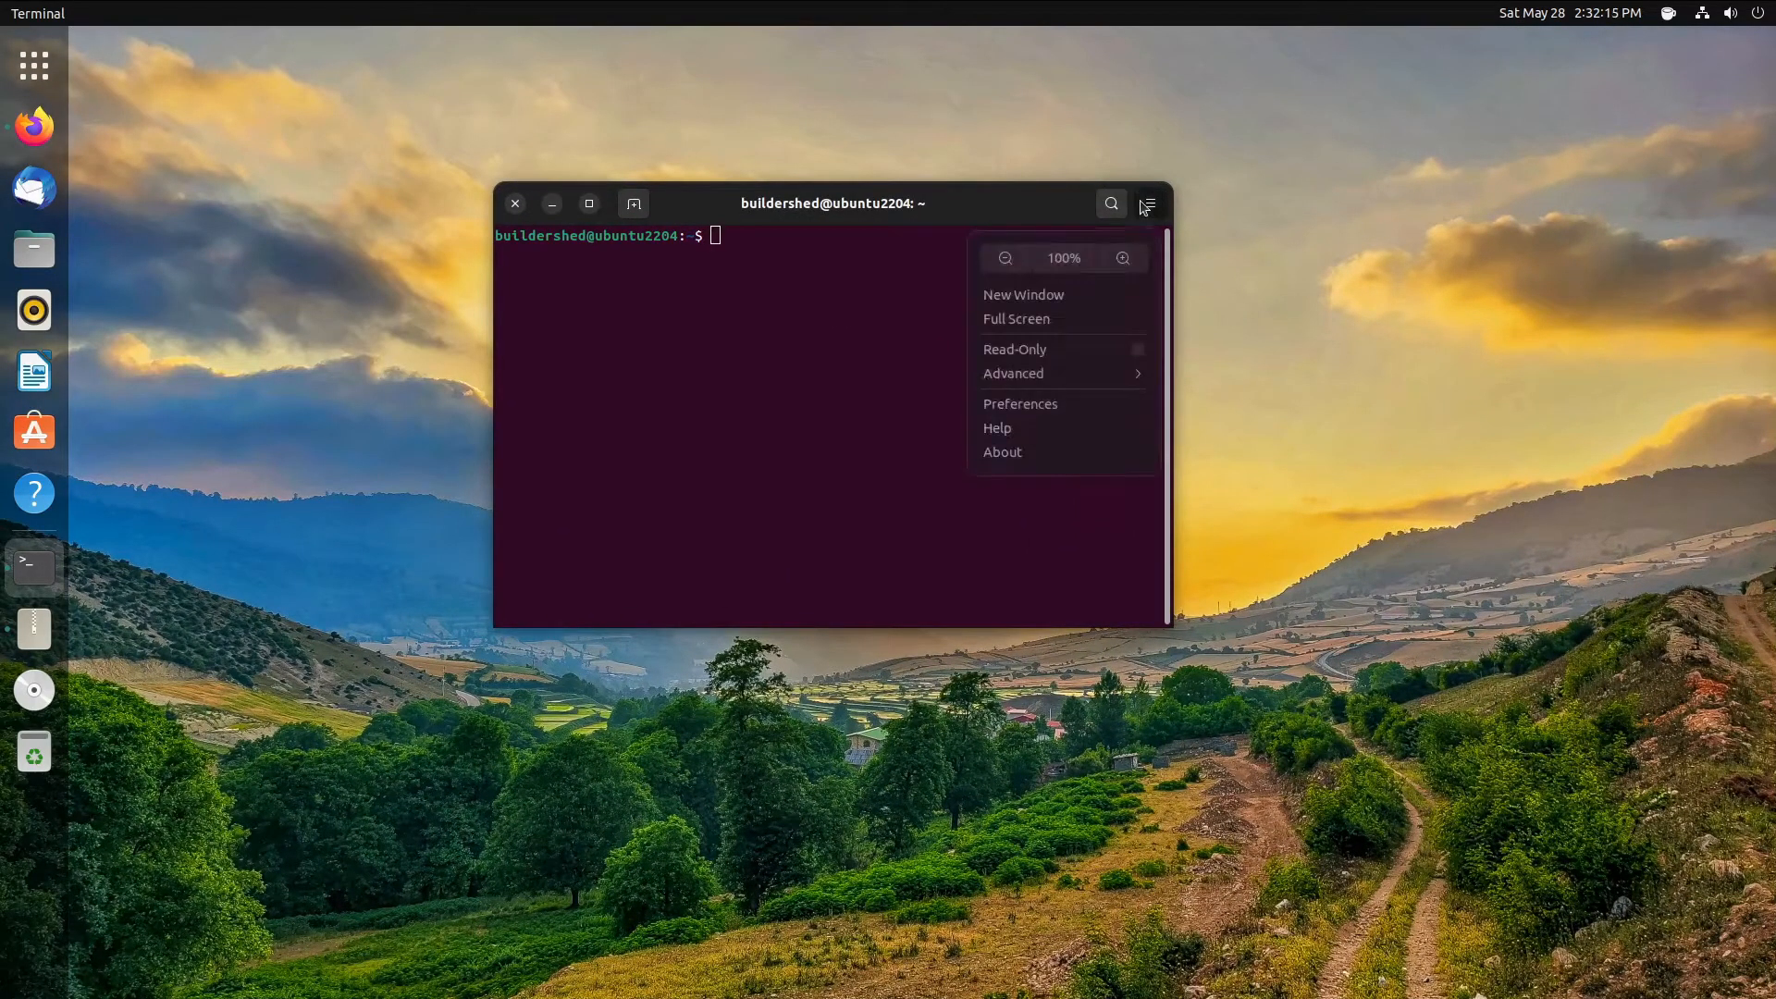
{"action": "left_click", "coordinate": [1049, 405]}
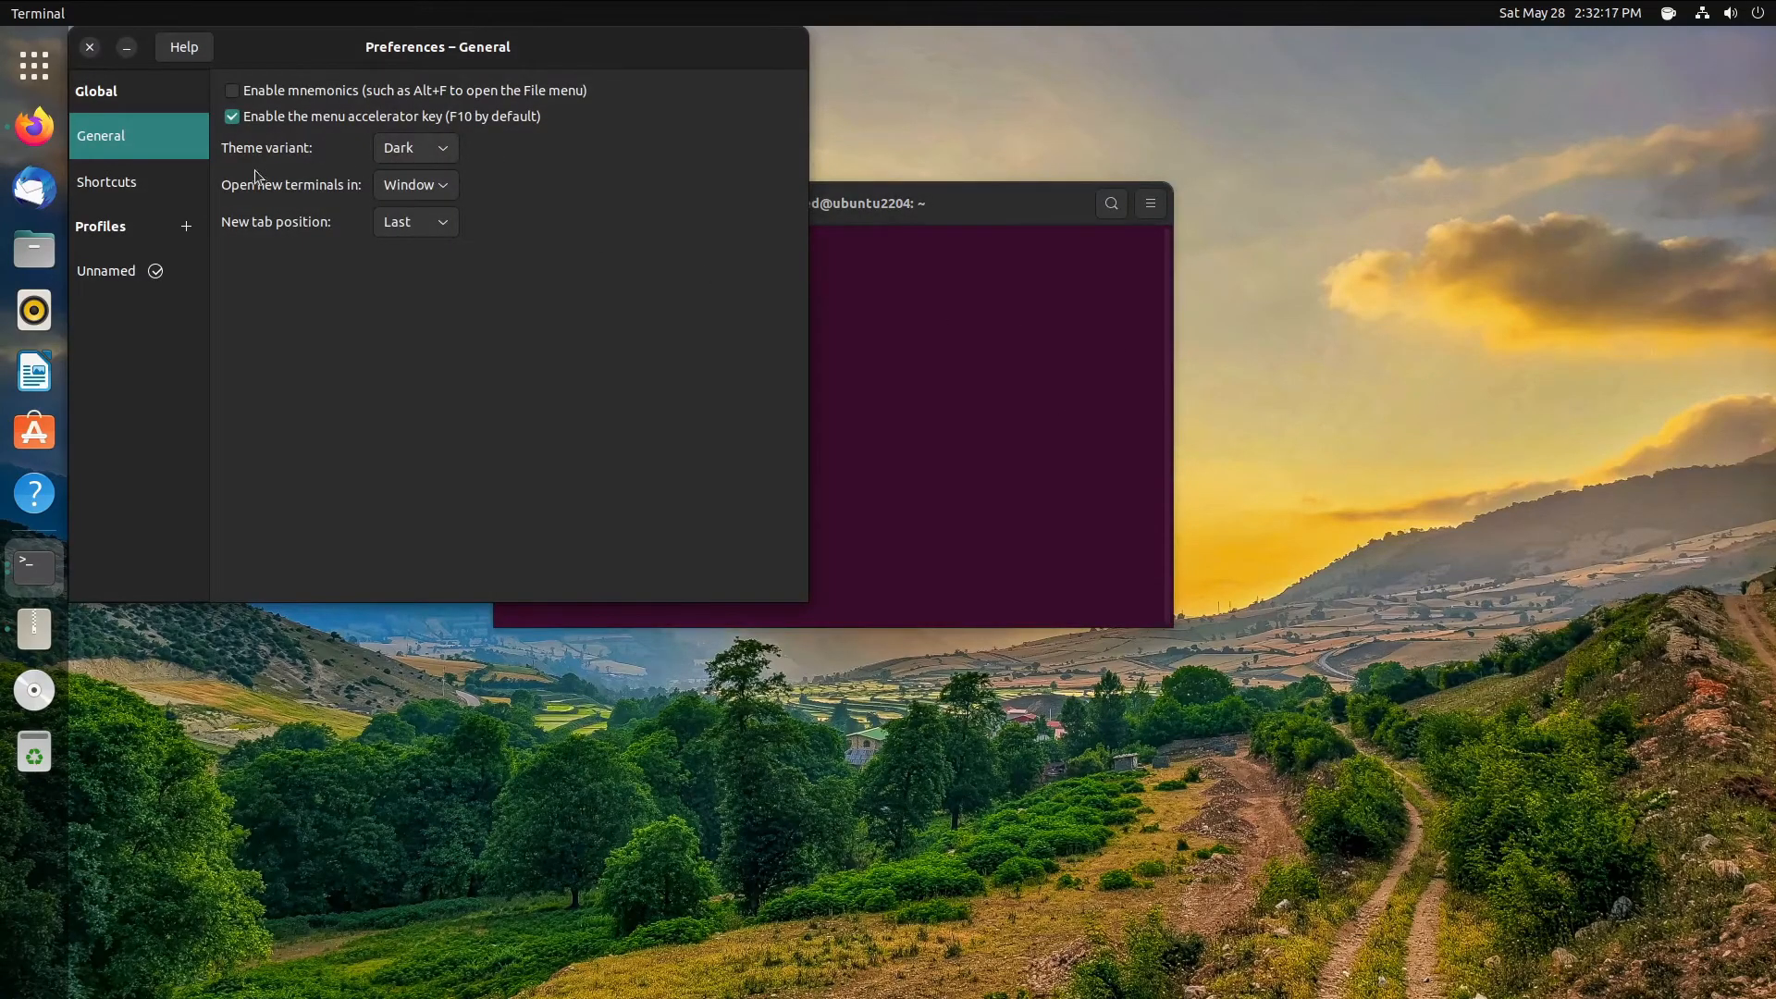
{"action": "left_click", "coordinate": [135, 263]}
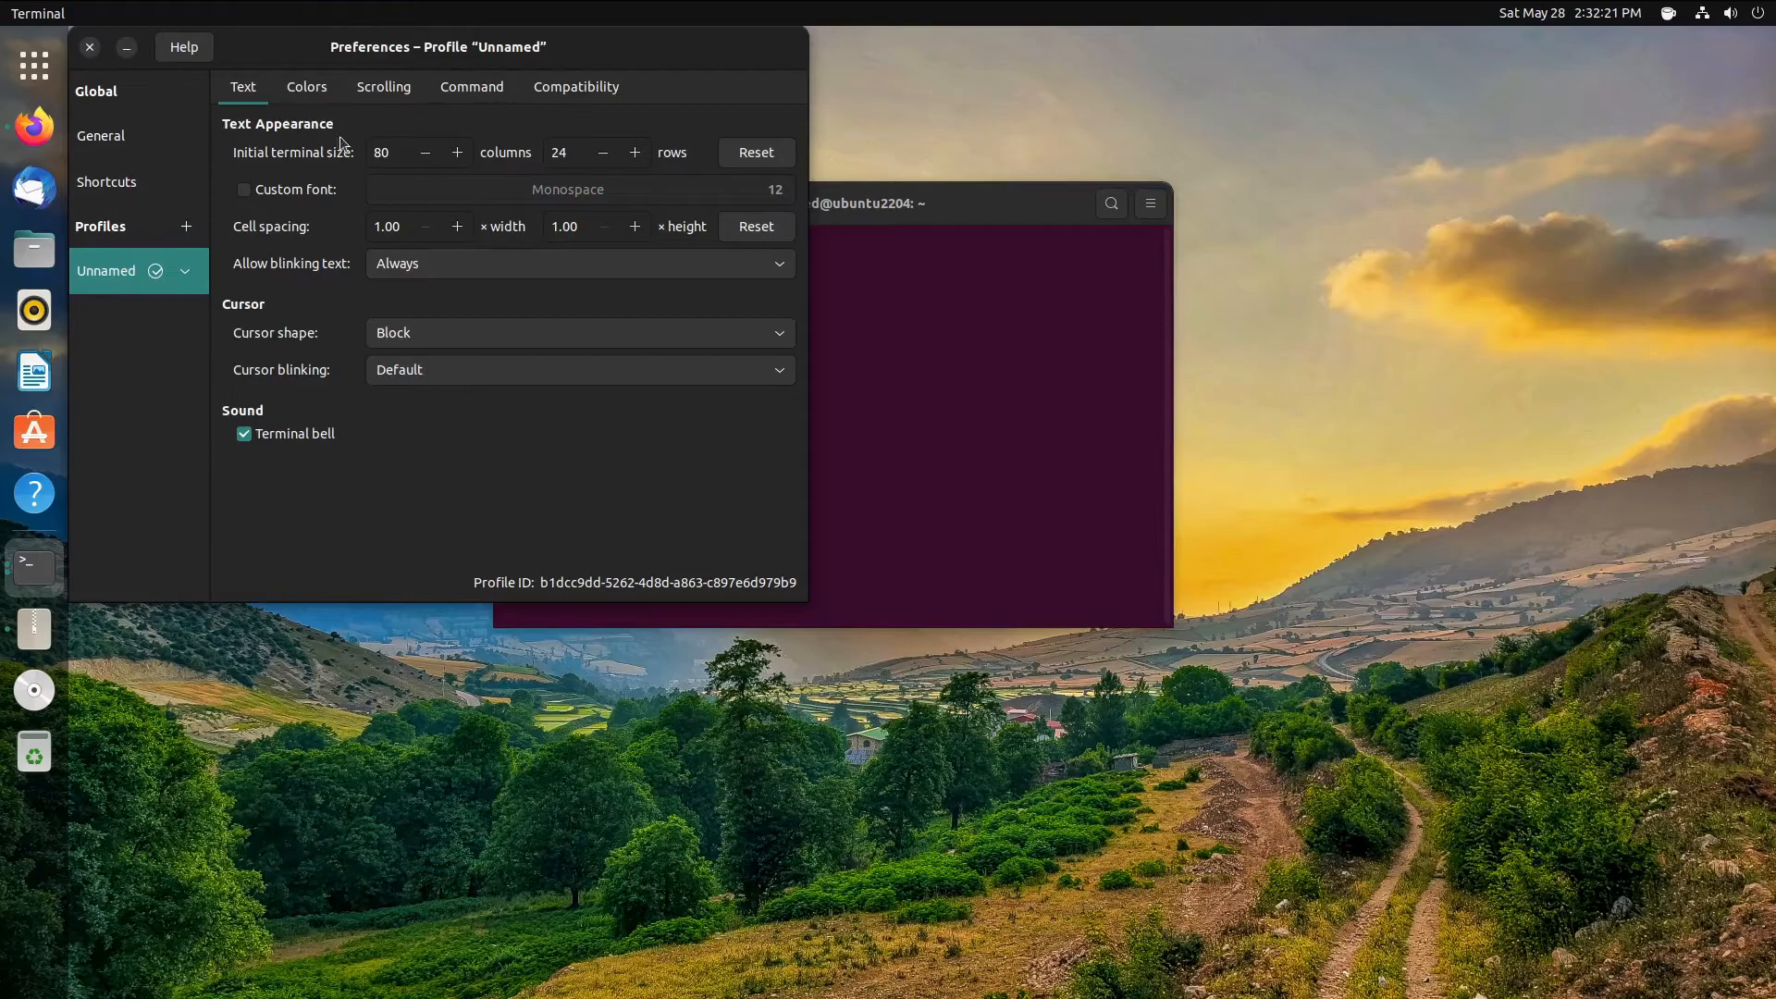
{"action": "left_click", "coordinate": [282, 190]}
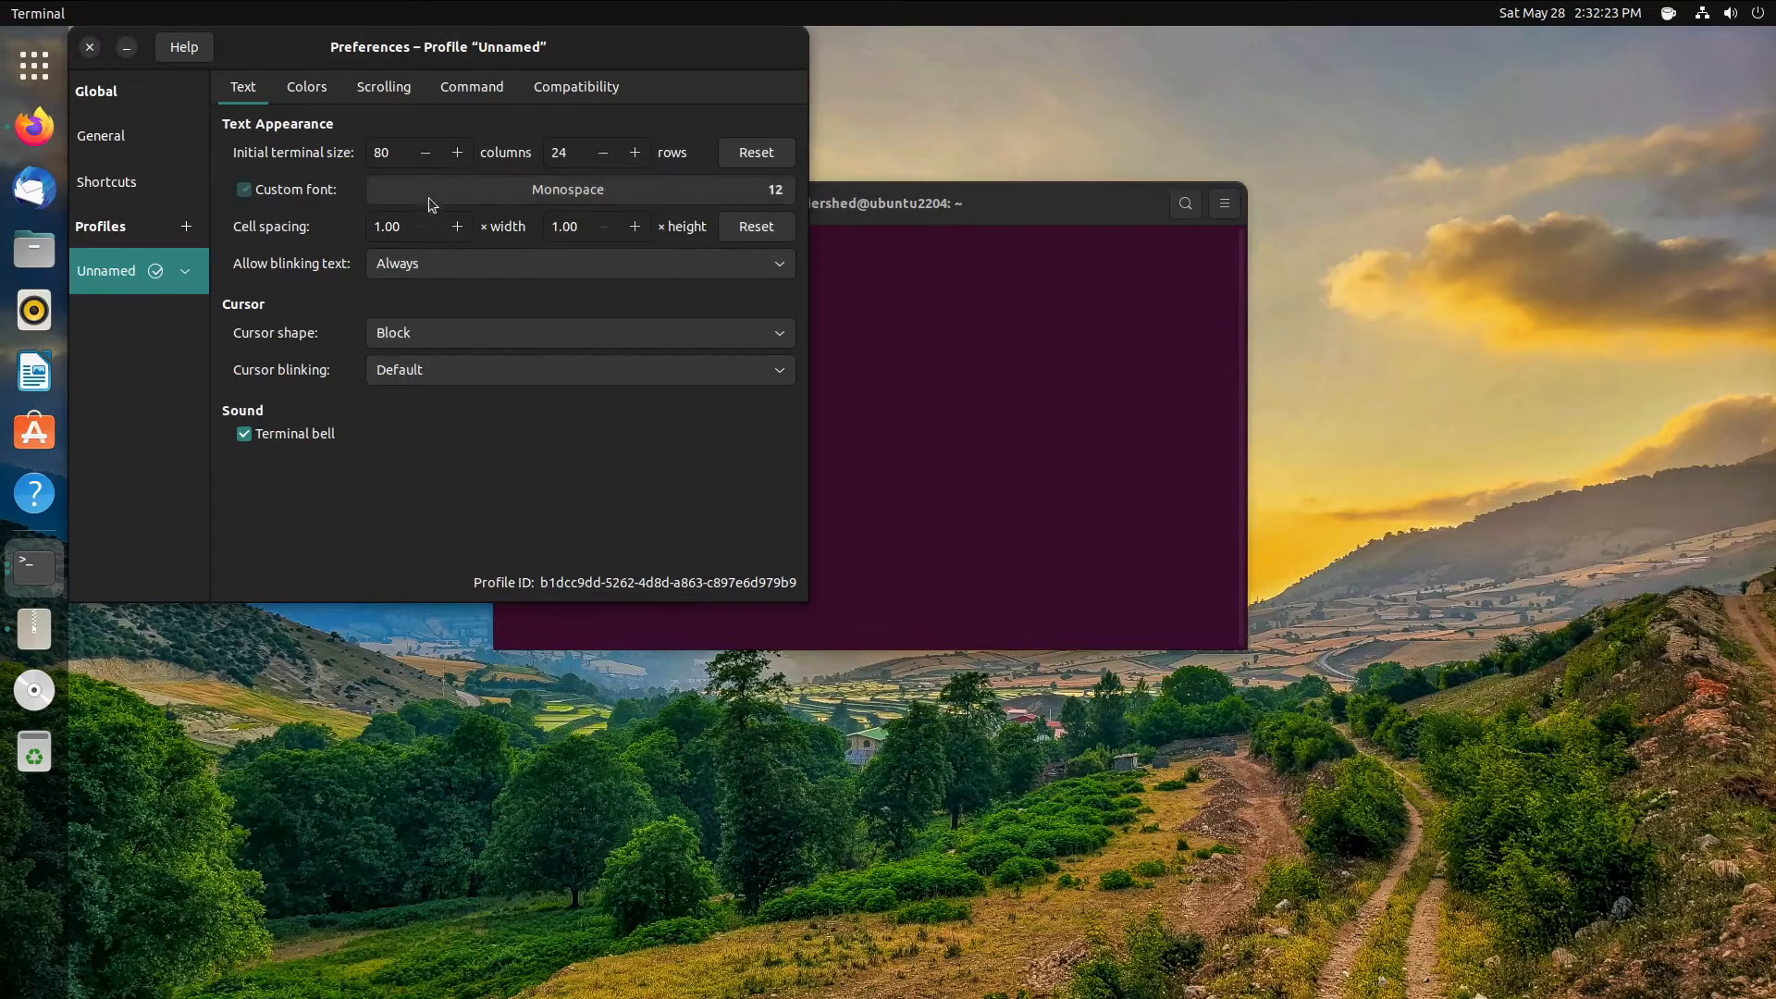
- Search 'ubuntu' in the font chooser and select UbuntuMono Nerd Font
{"action": "left_click", "coordinate": [568, 188]}
{"action": "left_click", "coordinate": [990, 228]}
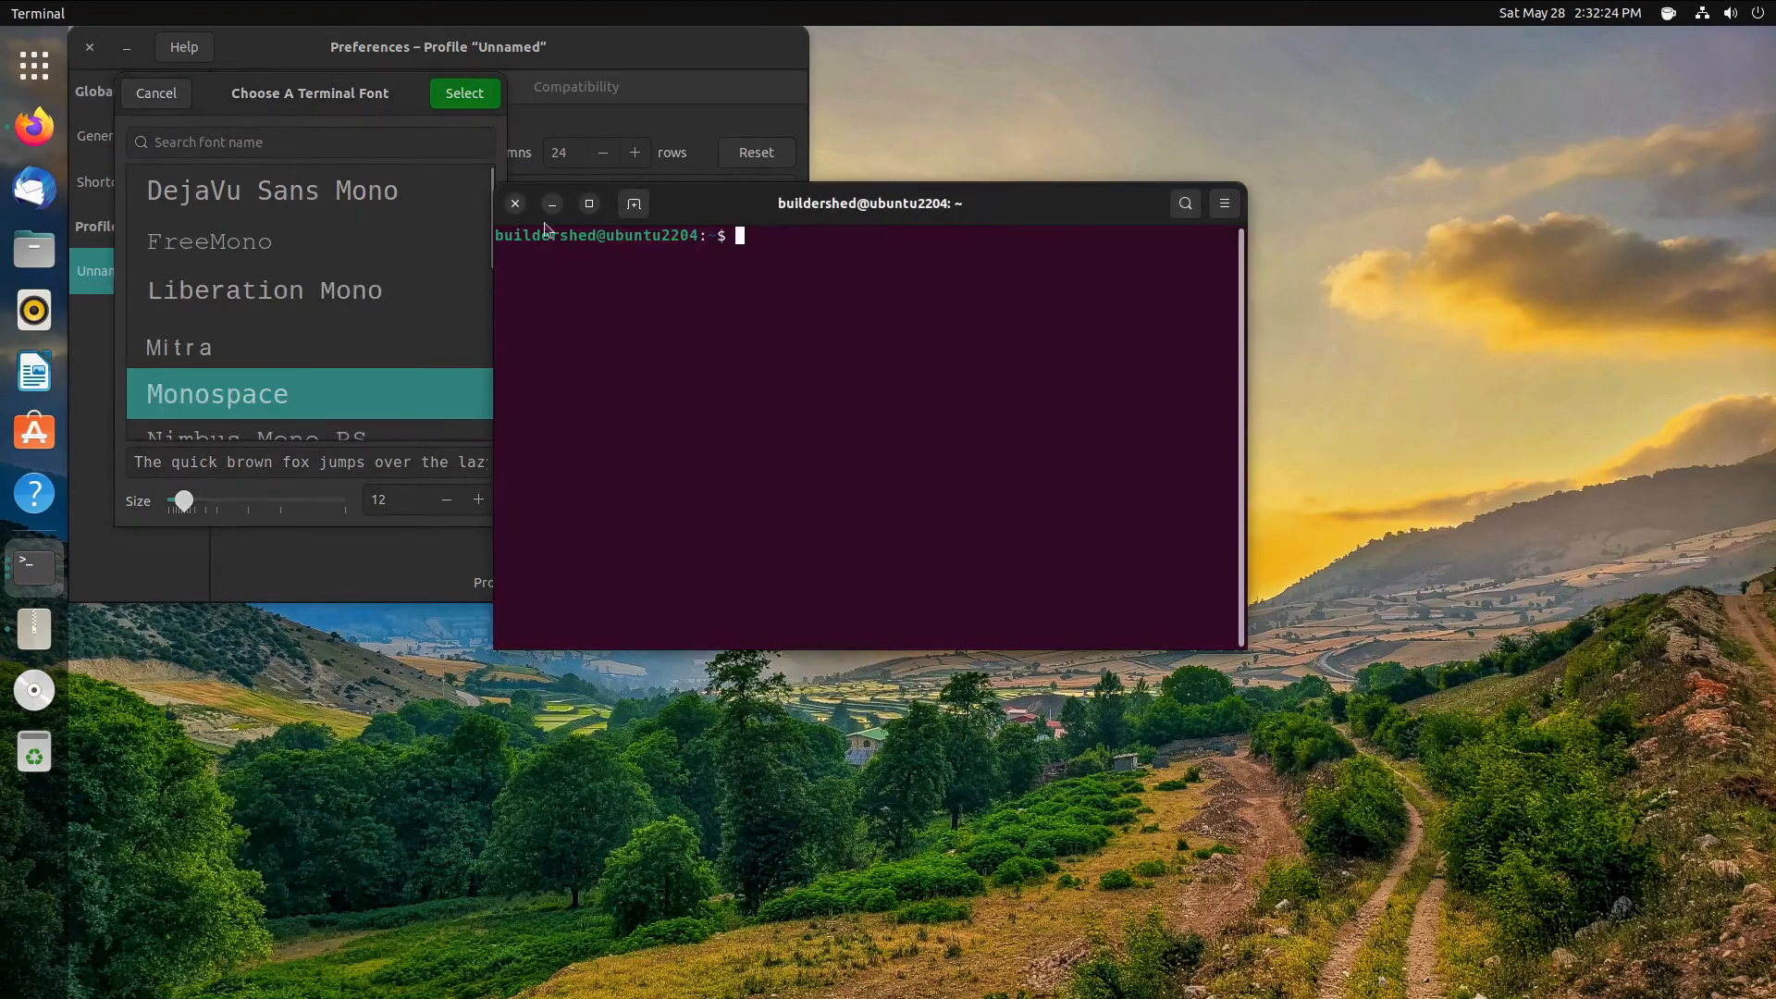
{"action": "left_click", "coordinate": [284, 146]}
{"action": "type", "text": "ubuntu"}
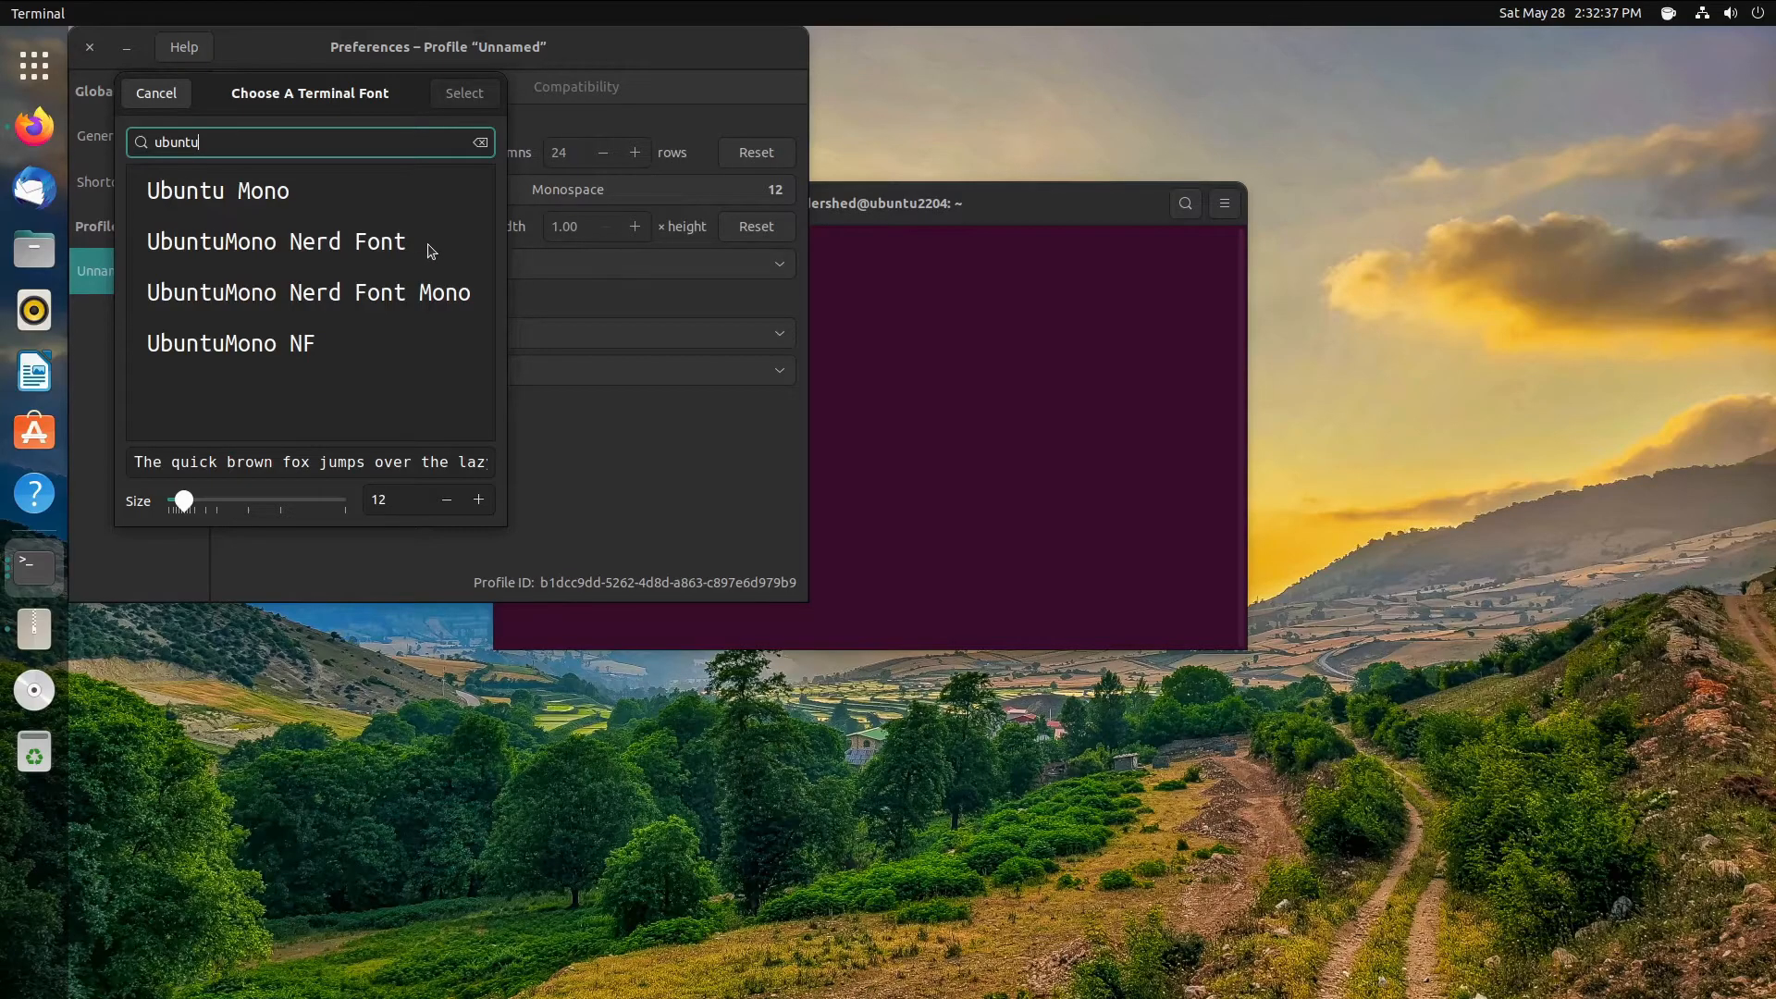
{"action": "left_click", "coordinate": [428, 244]}
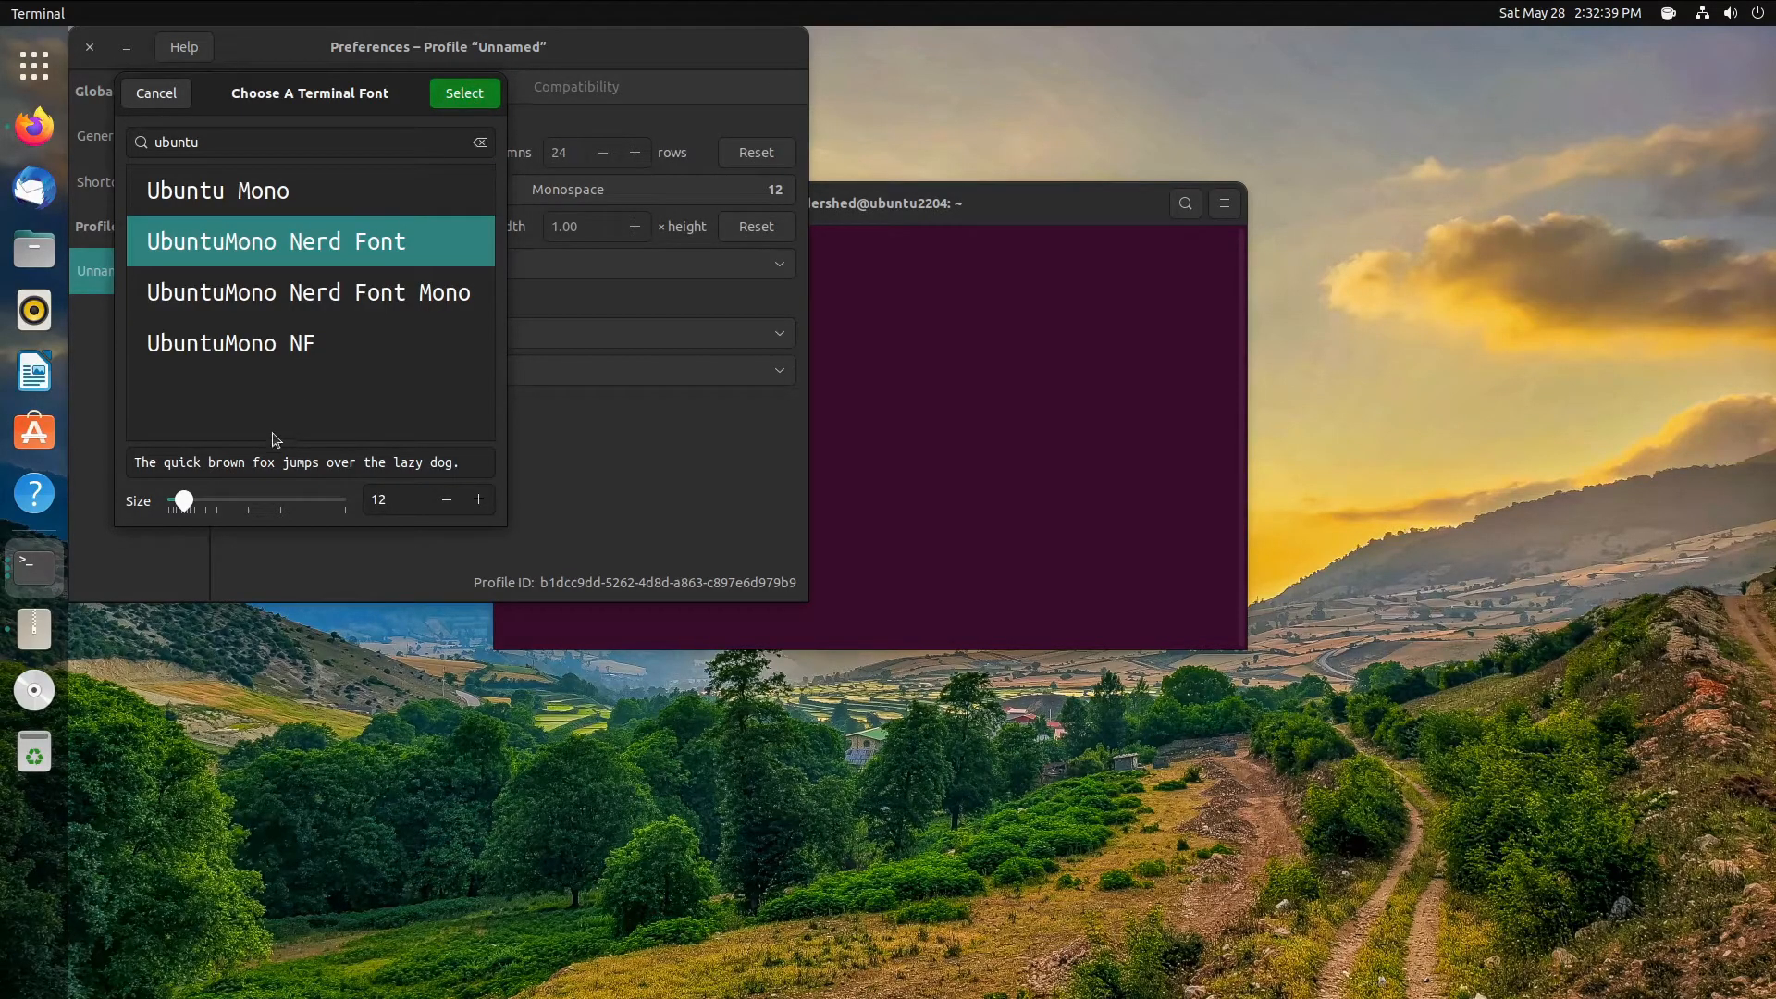
{"action": "left_click", "coordinate": [335, 200]}
{"action": "left_click", "coordinate": [291, 253]}
{"action": "left_click", "coordinate": [464, 94]}
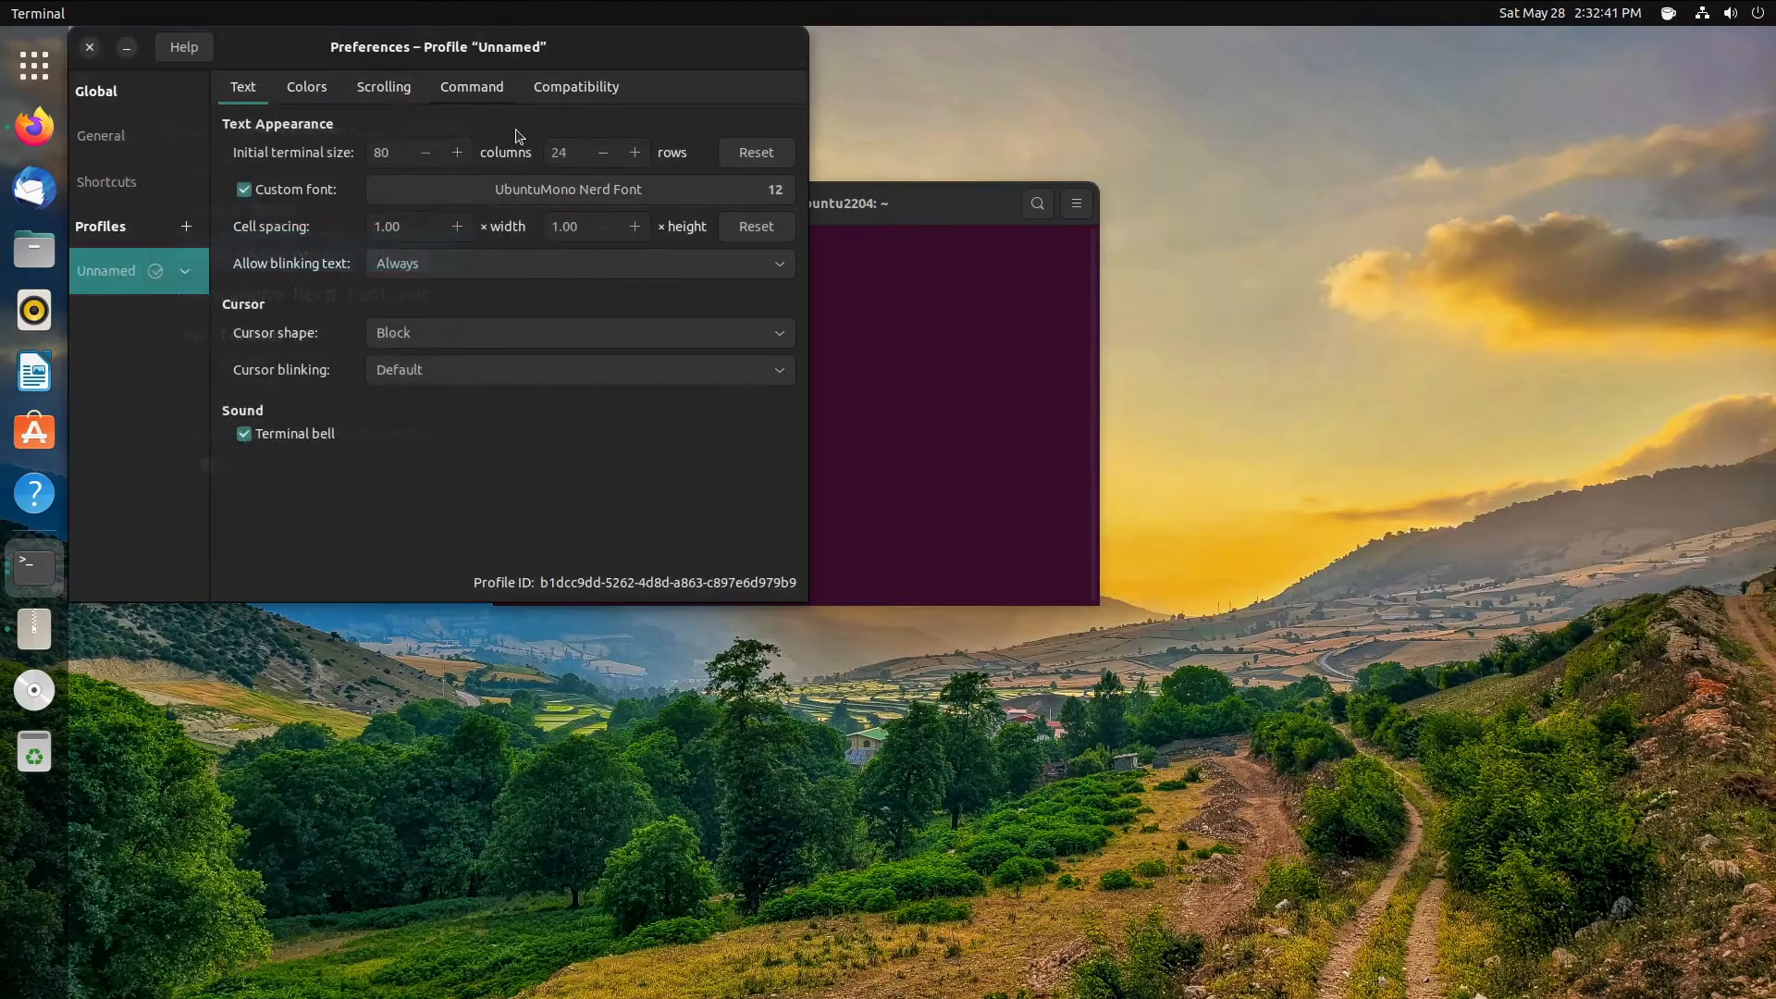
- Turn off the terminal bell in the profile preferences
{"action": "left_click_drag", "start_coordinate": [853, 207], "coordinate": [1211, 200]}
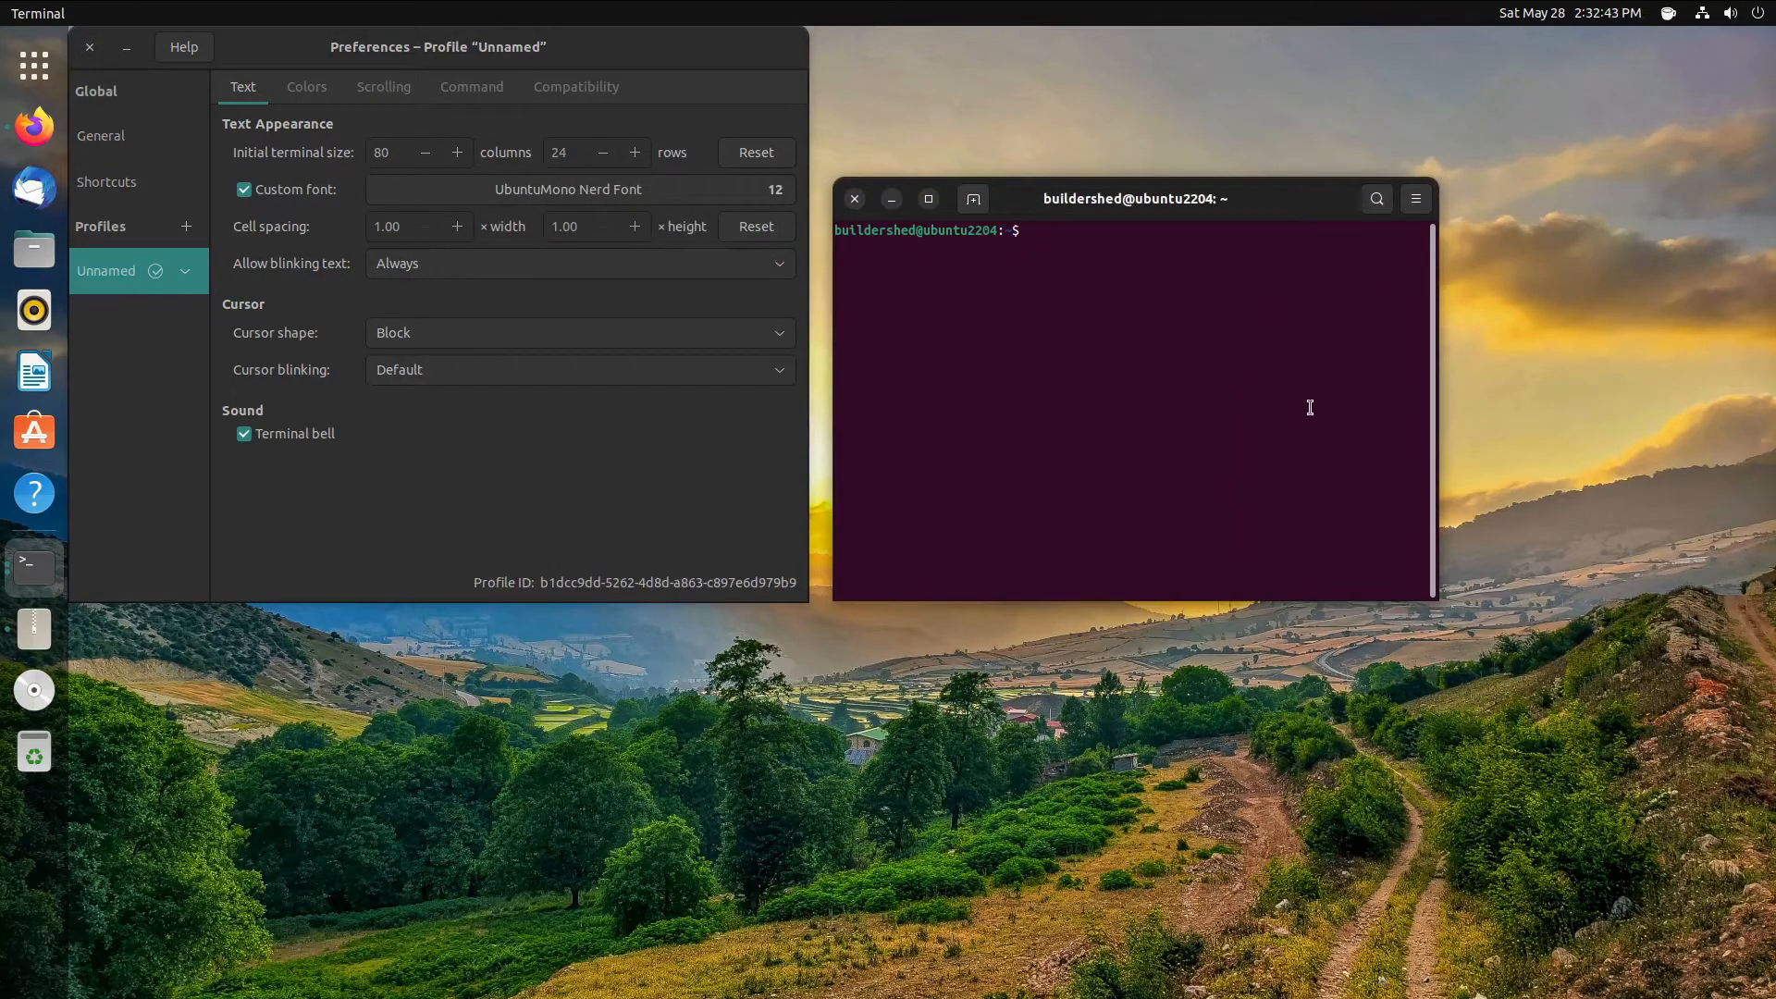
{"action": "left_click_drag", "start_coordinate": [1048, 214], "coordinate": [962, 335]}
{"action": "left_click", "coordinate": [519, 435]}
{"action": "left_click", "coordinate": [1234, 515]}
- Zoom the terminal text larger with Ctrl+plus to inspect the new font
{"action": "type", "text": "="}
{"action": "key", "text": "BackSpace"}
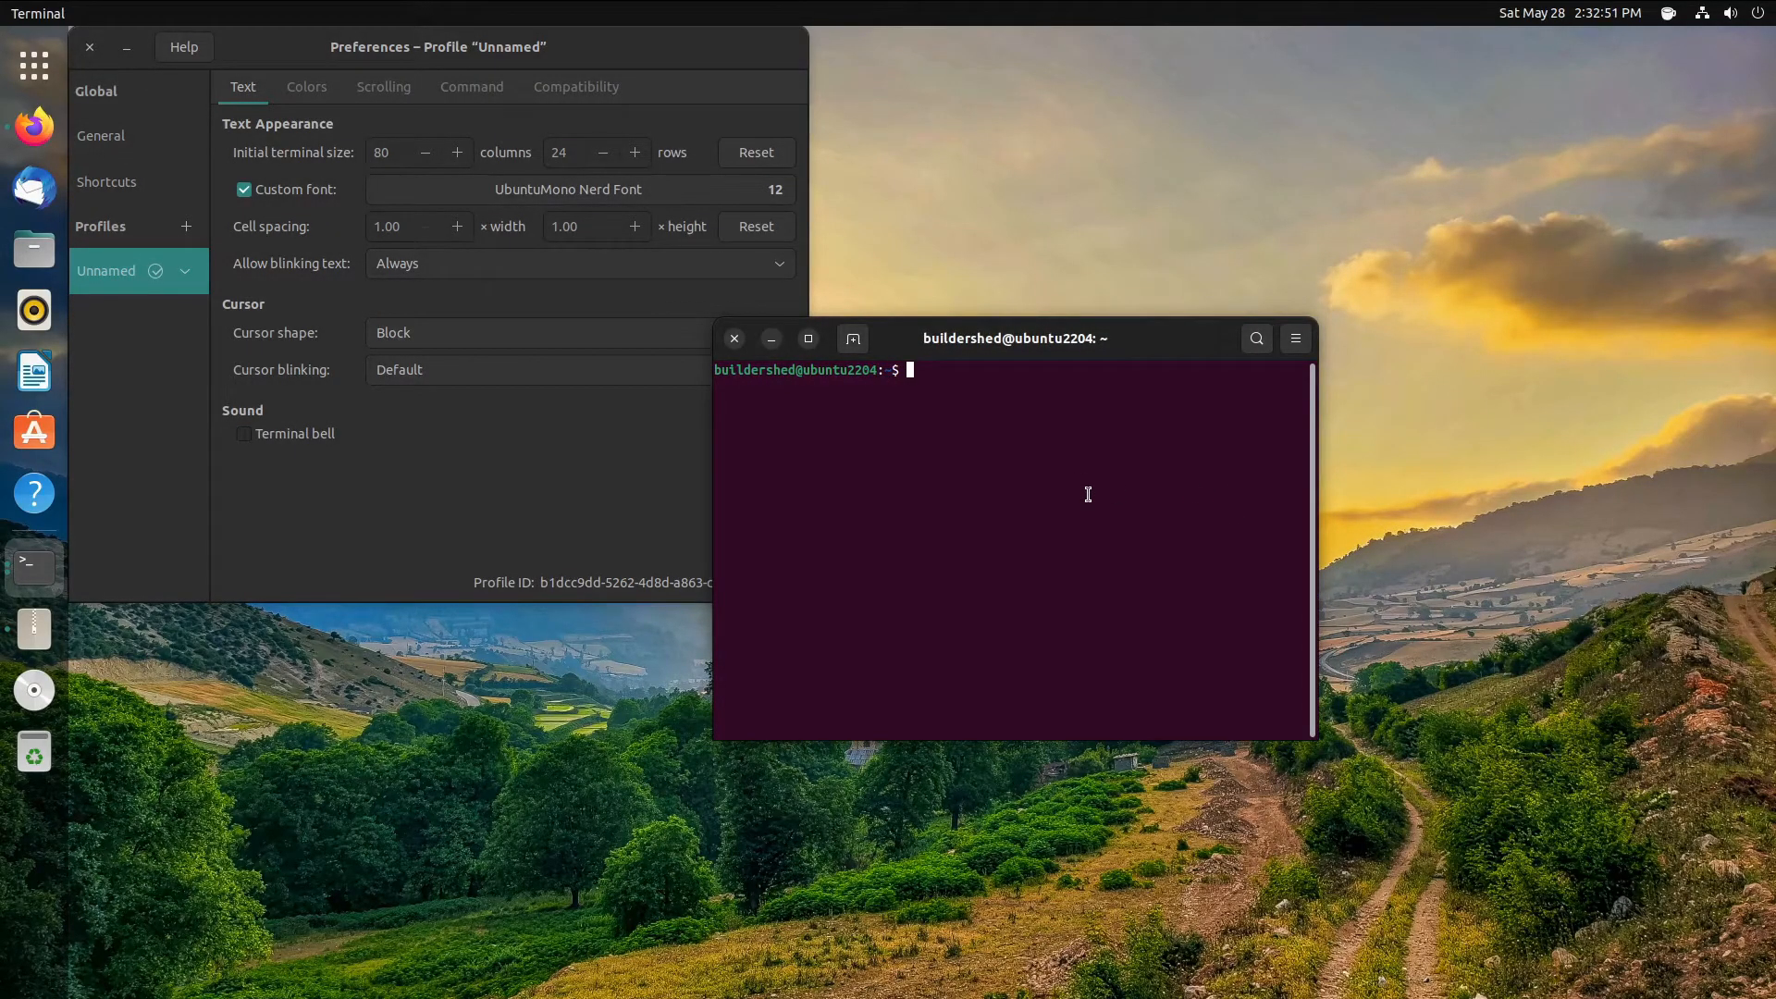
{"action": "key", "text": "ctrl+plus"}
{"action": "key", "text": "ctrl+plus"}
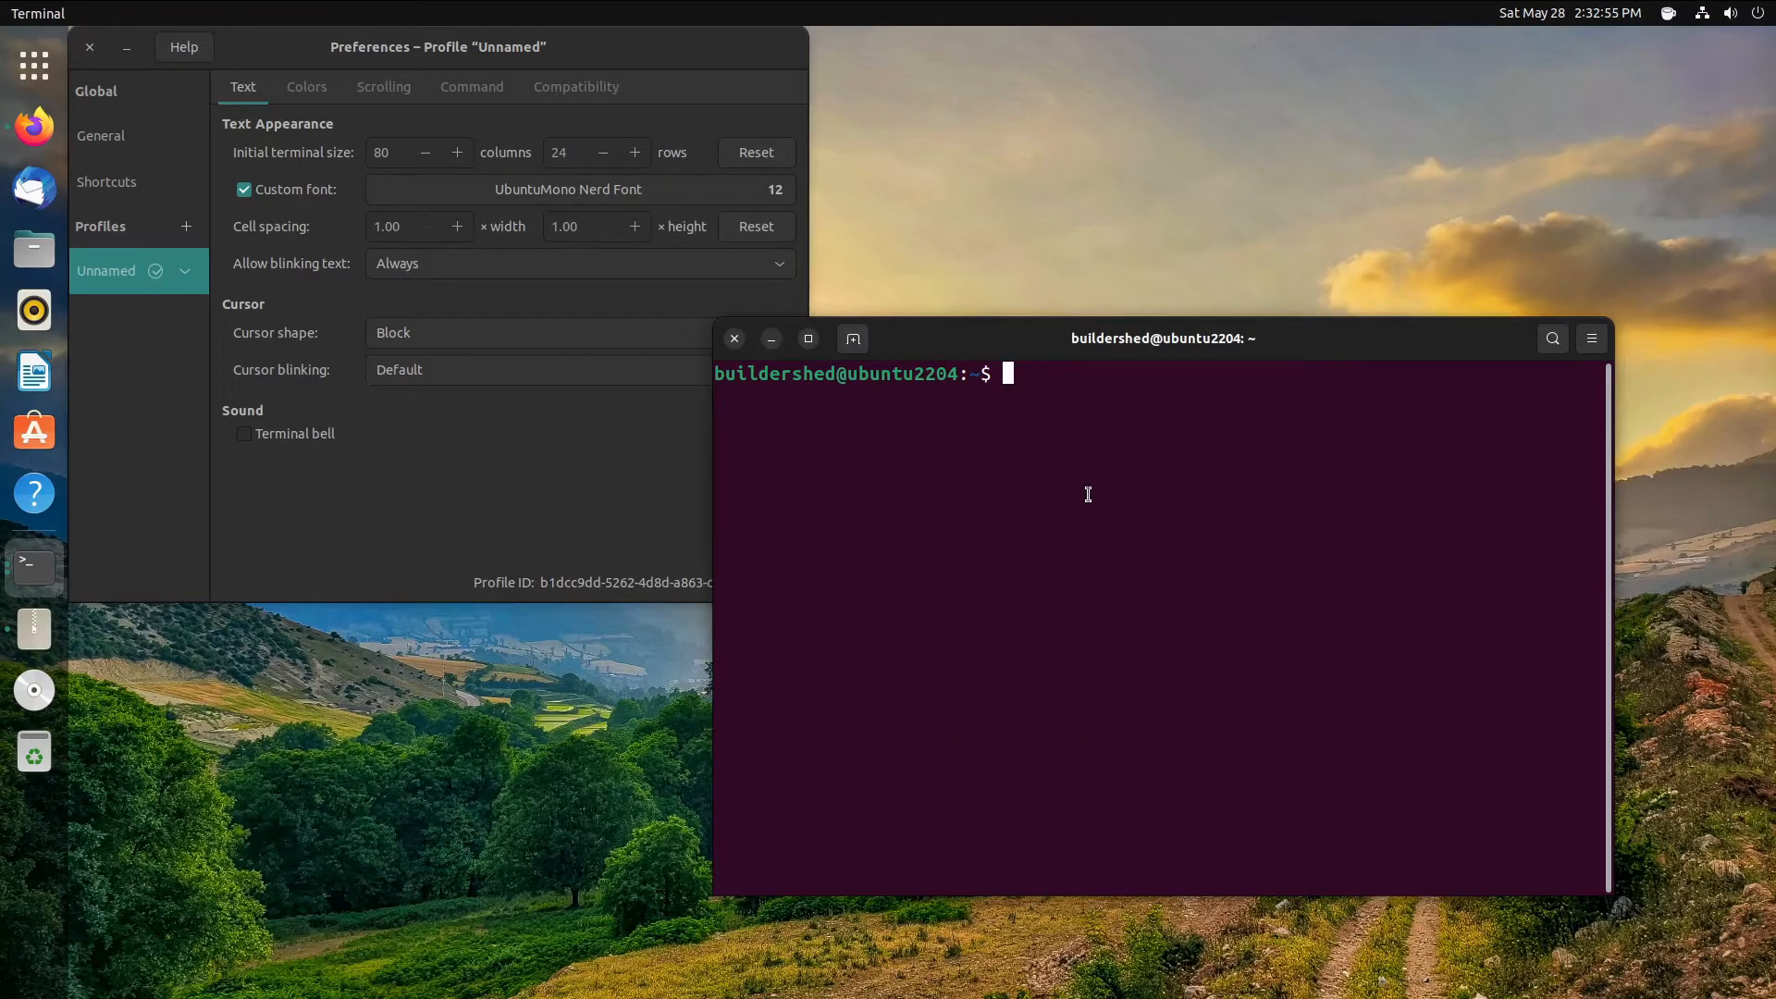
{"action": "type", "text": "="}
{"action": "key", "text": "BackSpace"}
{"action": "type", "text": "="}
{"action": "key", "text": "ctrl+plus"}
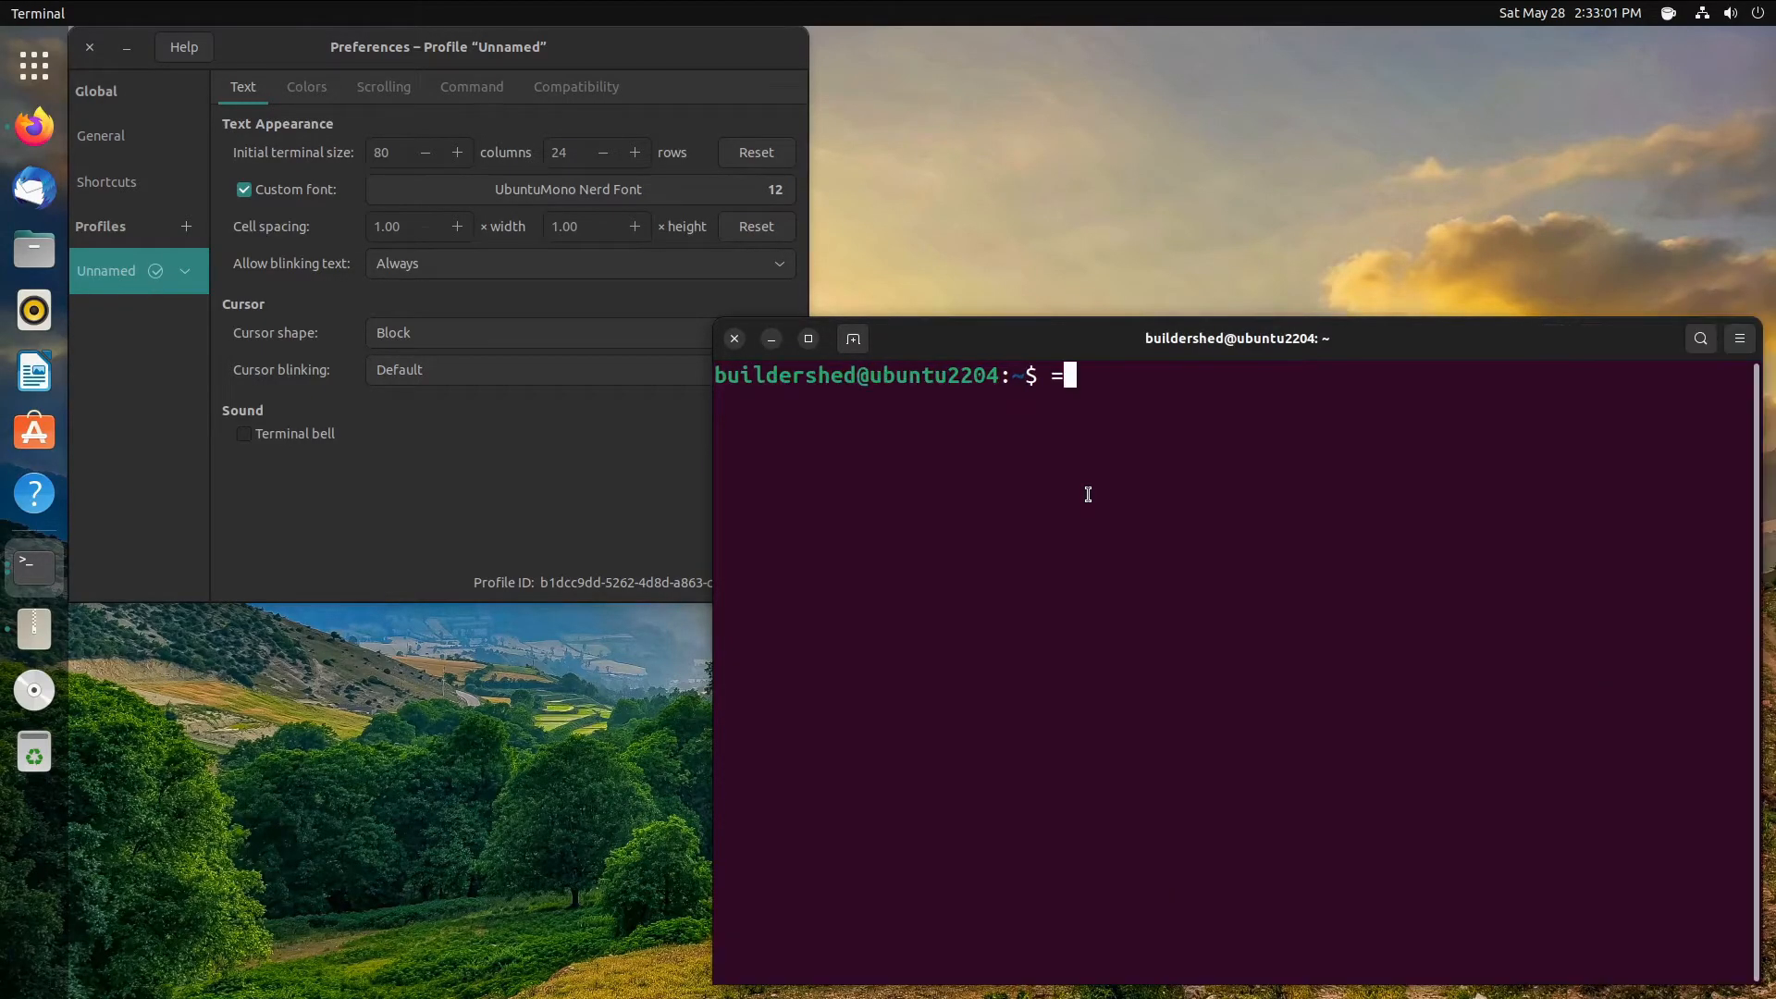
{"action": "key", "text": "ctrl+plus"}
{"action": "key", "text": "ctrl+plus"}
{"action": "key", "text": "BackSpace"}
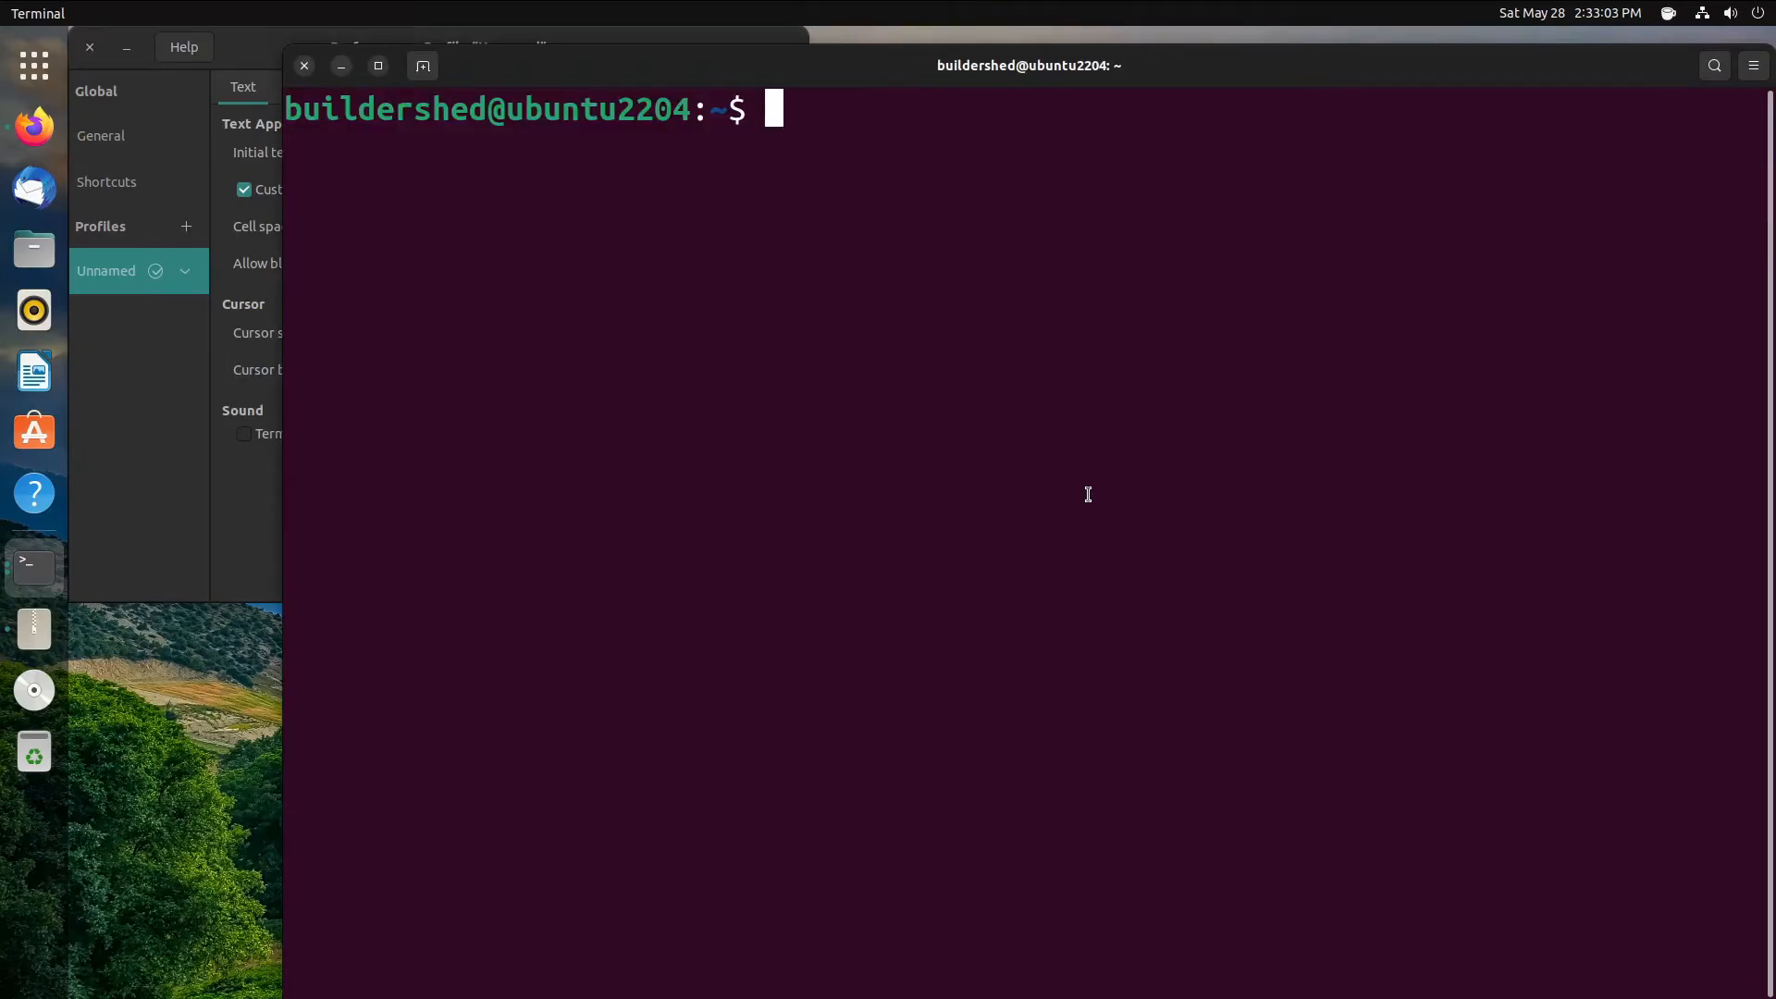
{"action": "type", "text": "="}
{"action": "key", "text": "ctrl+plus"}
{"action": "key", "text": "ctrl+plus"}
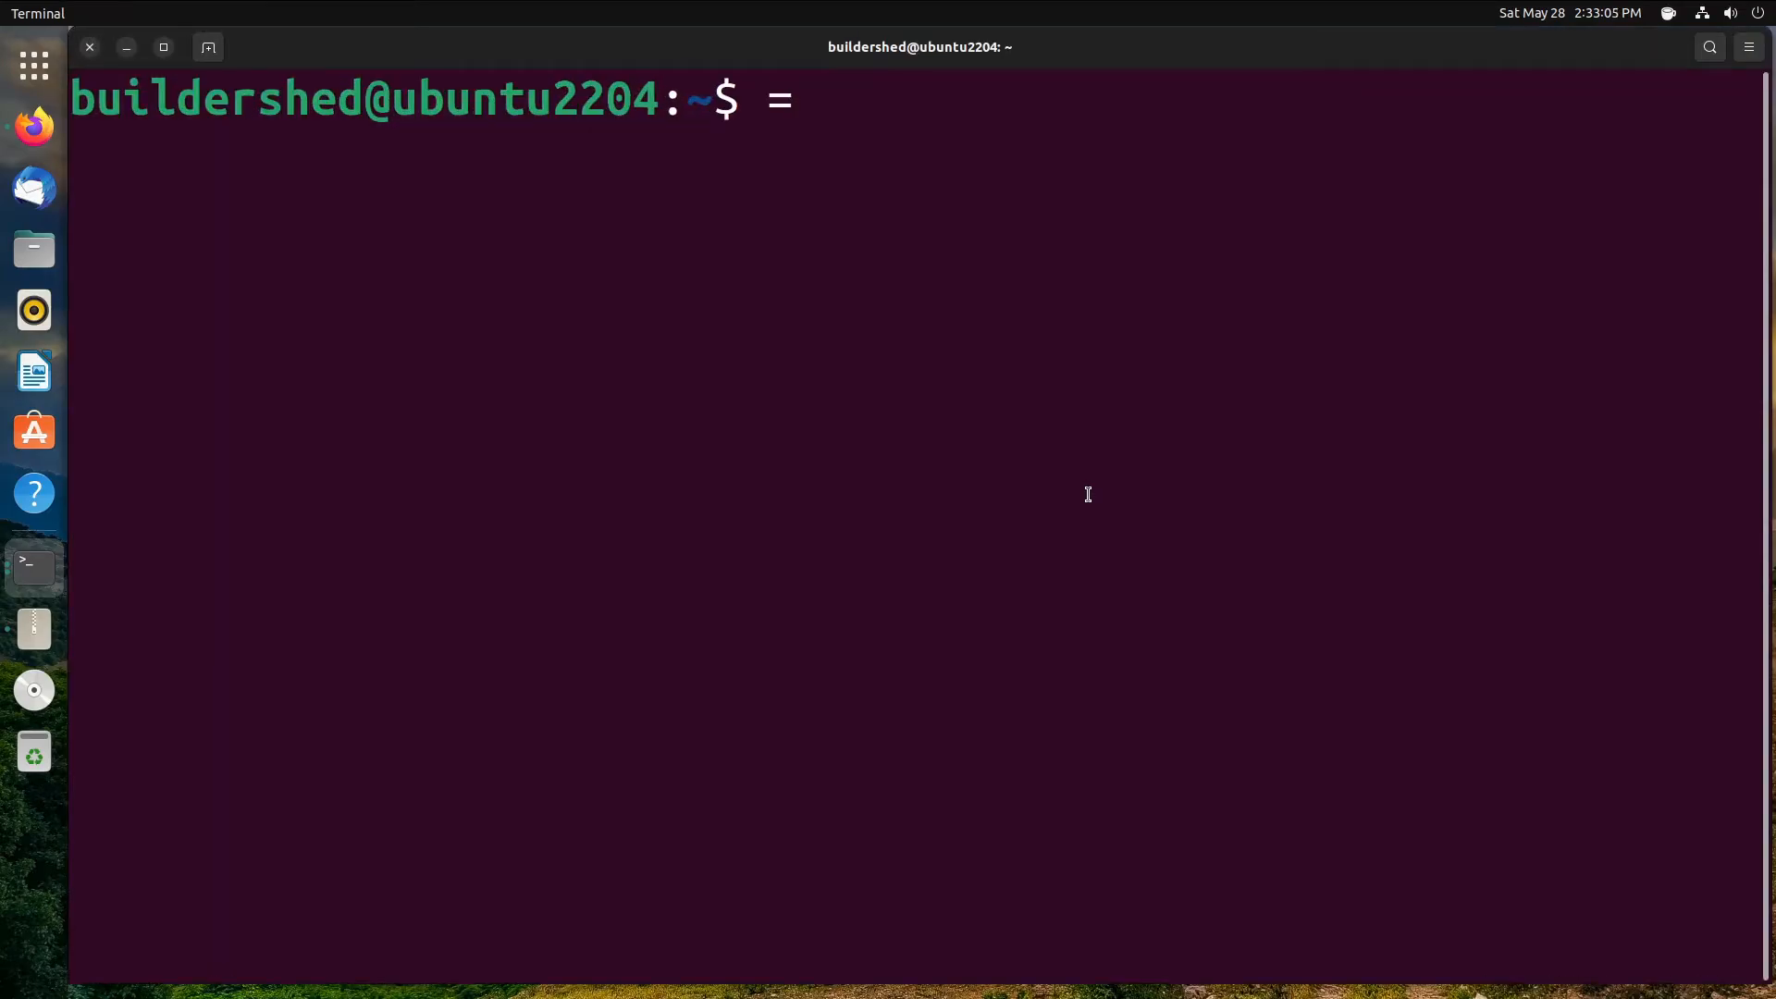
- Shrink and reposition the terminal, then reopen the profile preferences
{"action": "left_click_drag", "start_coordinate": [1129, 57], "coordinate": [1395, 241]}
{"action": "left_click_drag", "start_coordinate": [331, 208], "coordinate": [1299, 694]}
{"action": "left_click_drag", "start_coordinate": [1555, 730], "coordinate": [669, 268]}
{"action": "right_click", "coordinate": [696, 345]}
{"action": "left_click", "coordinate": [701, 455]}
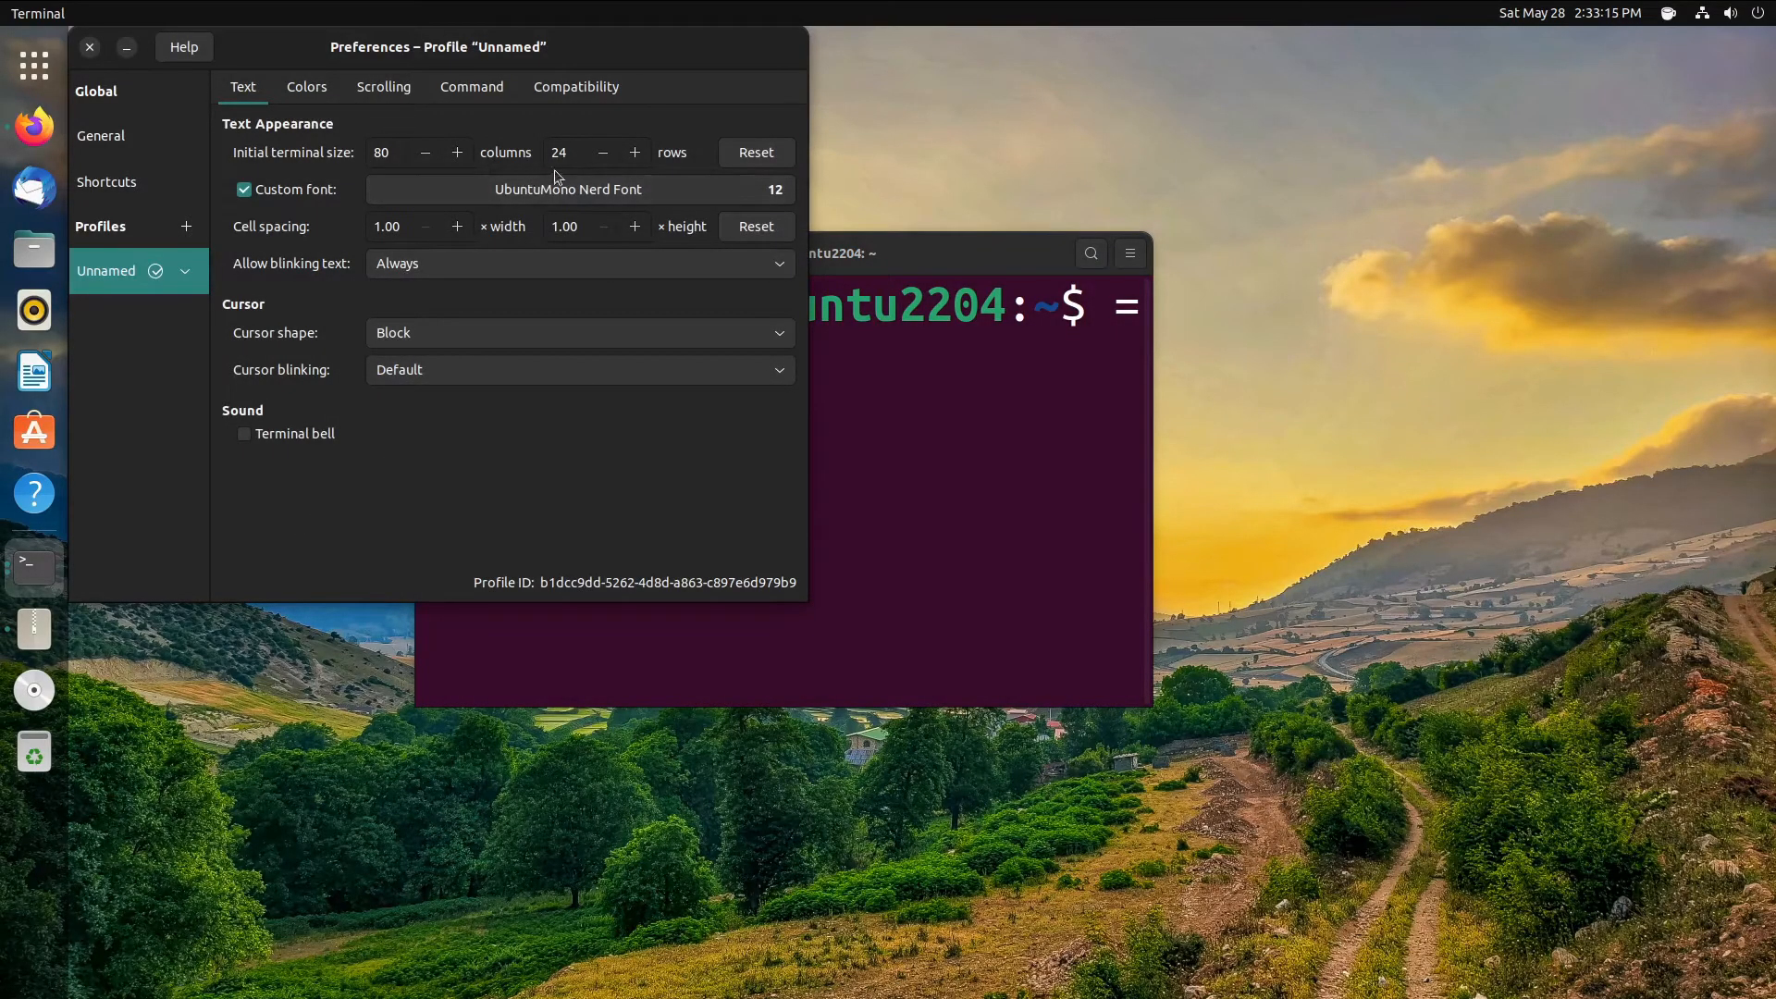
{"action": "left_click_drag", "start_coordinate": [1022, 259], "coordinate": [1440, 417]}
{"action": "left_click_drag", "start_coordinate": [860, 403], "coordinate": [853, 407]}
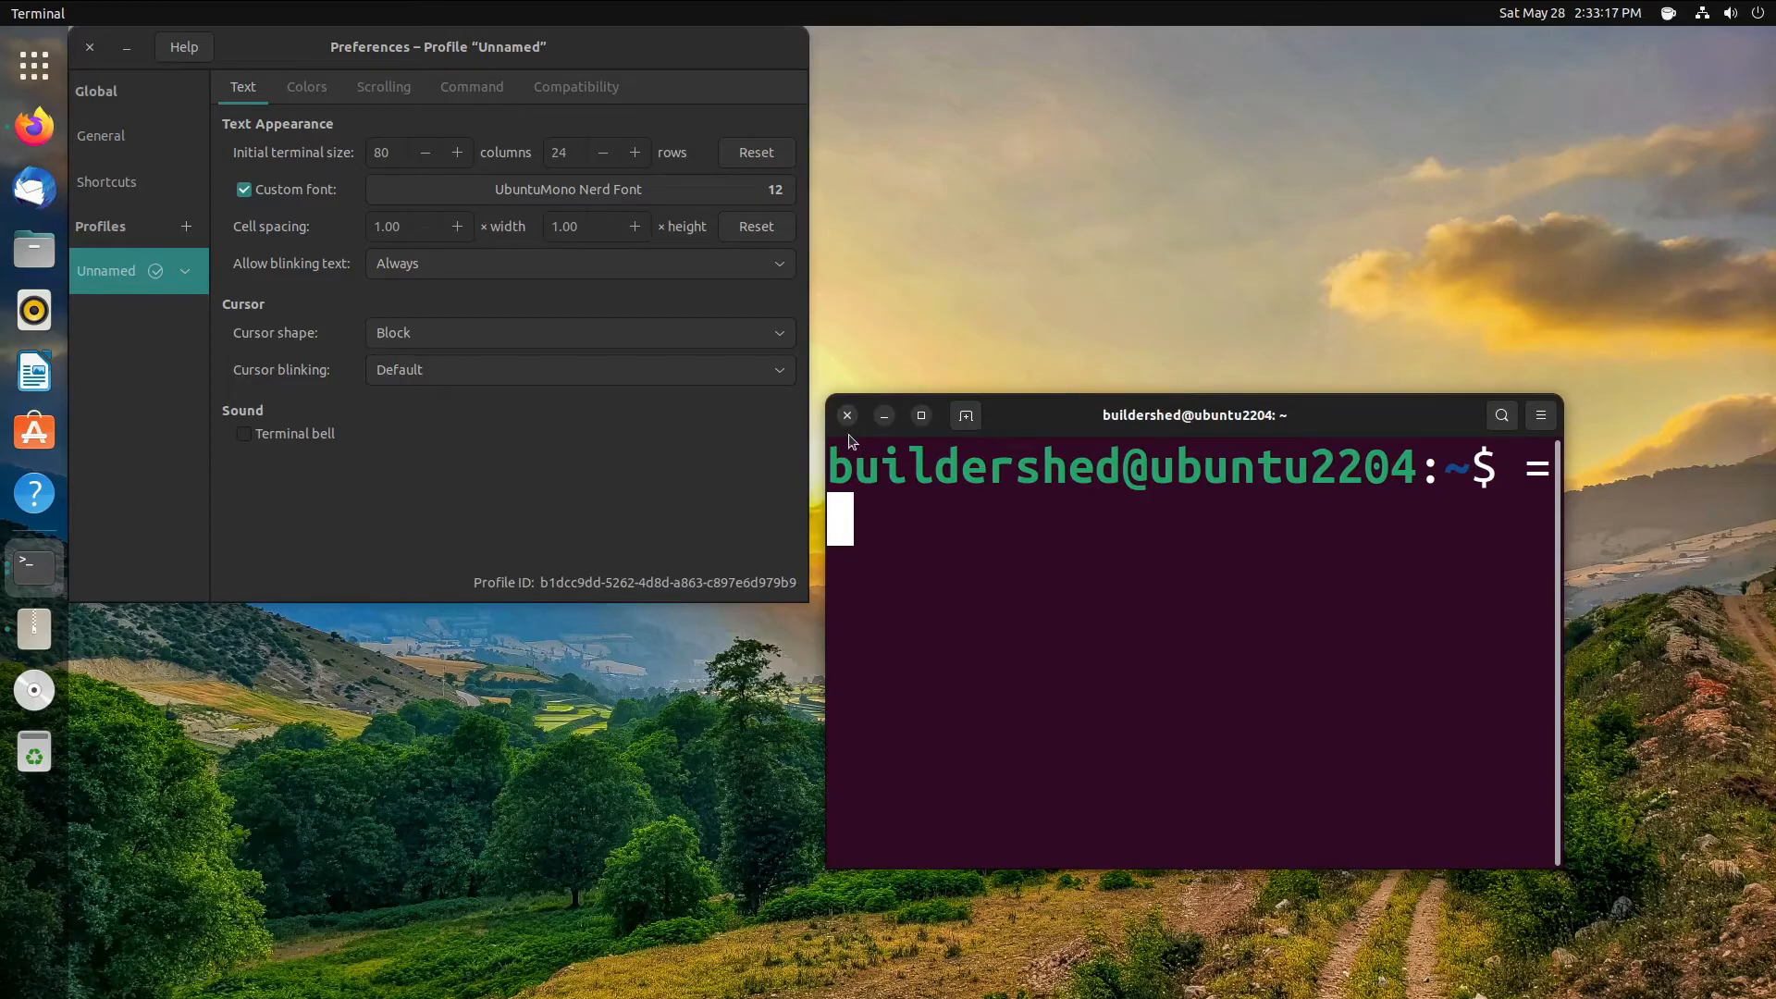
- Close the terminal and preferences, then launch a new Terminal from the app grid
{"action": "left_click", "coordinate": [846, 414]}
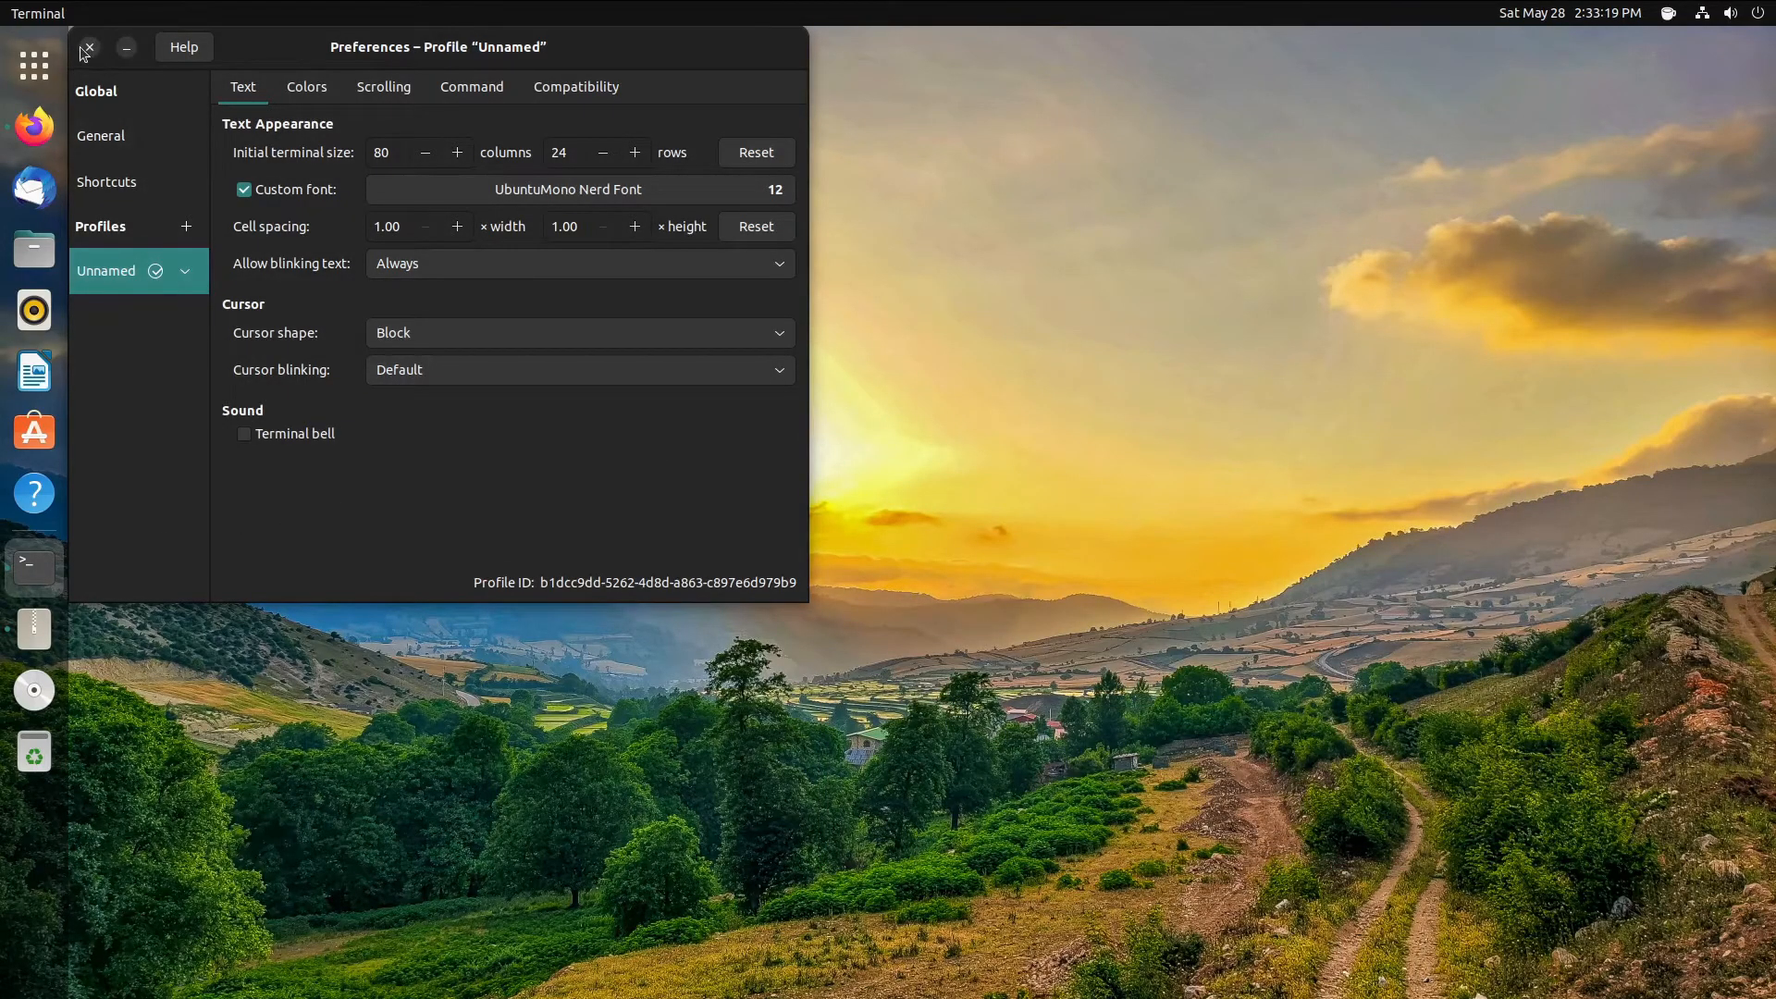
{"action": "left_click", "coordinate": [87, 48]}
{"action": "left_click", "coordinate": [35, 65]}
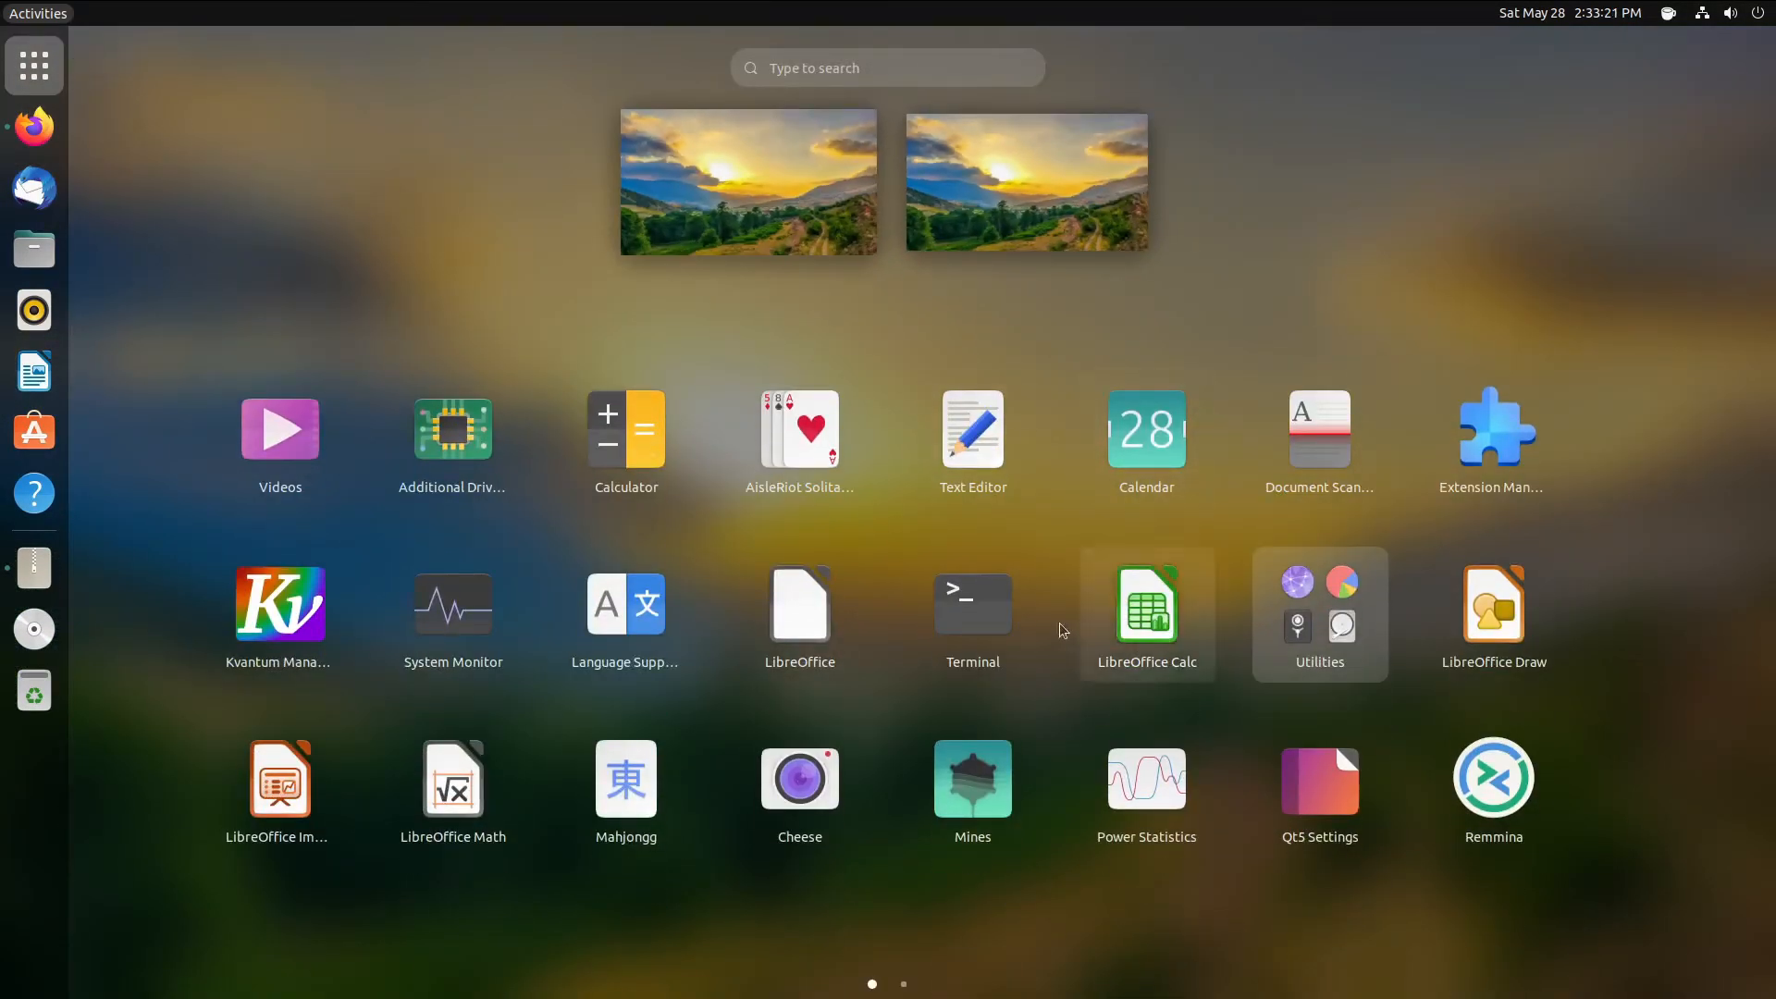
{"action": "left_click", "coordinate": [973, 606]}
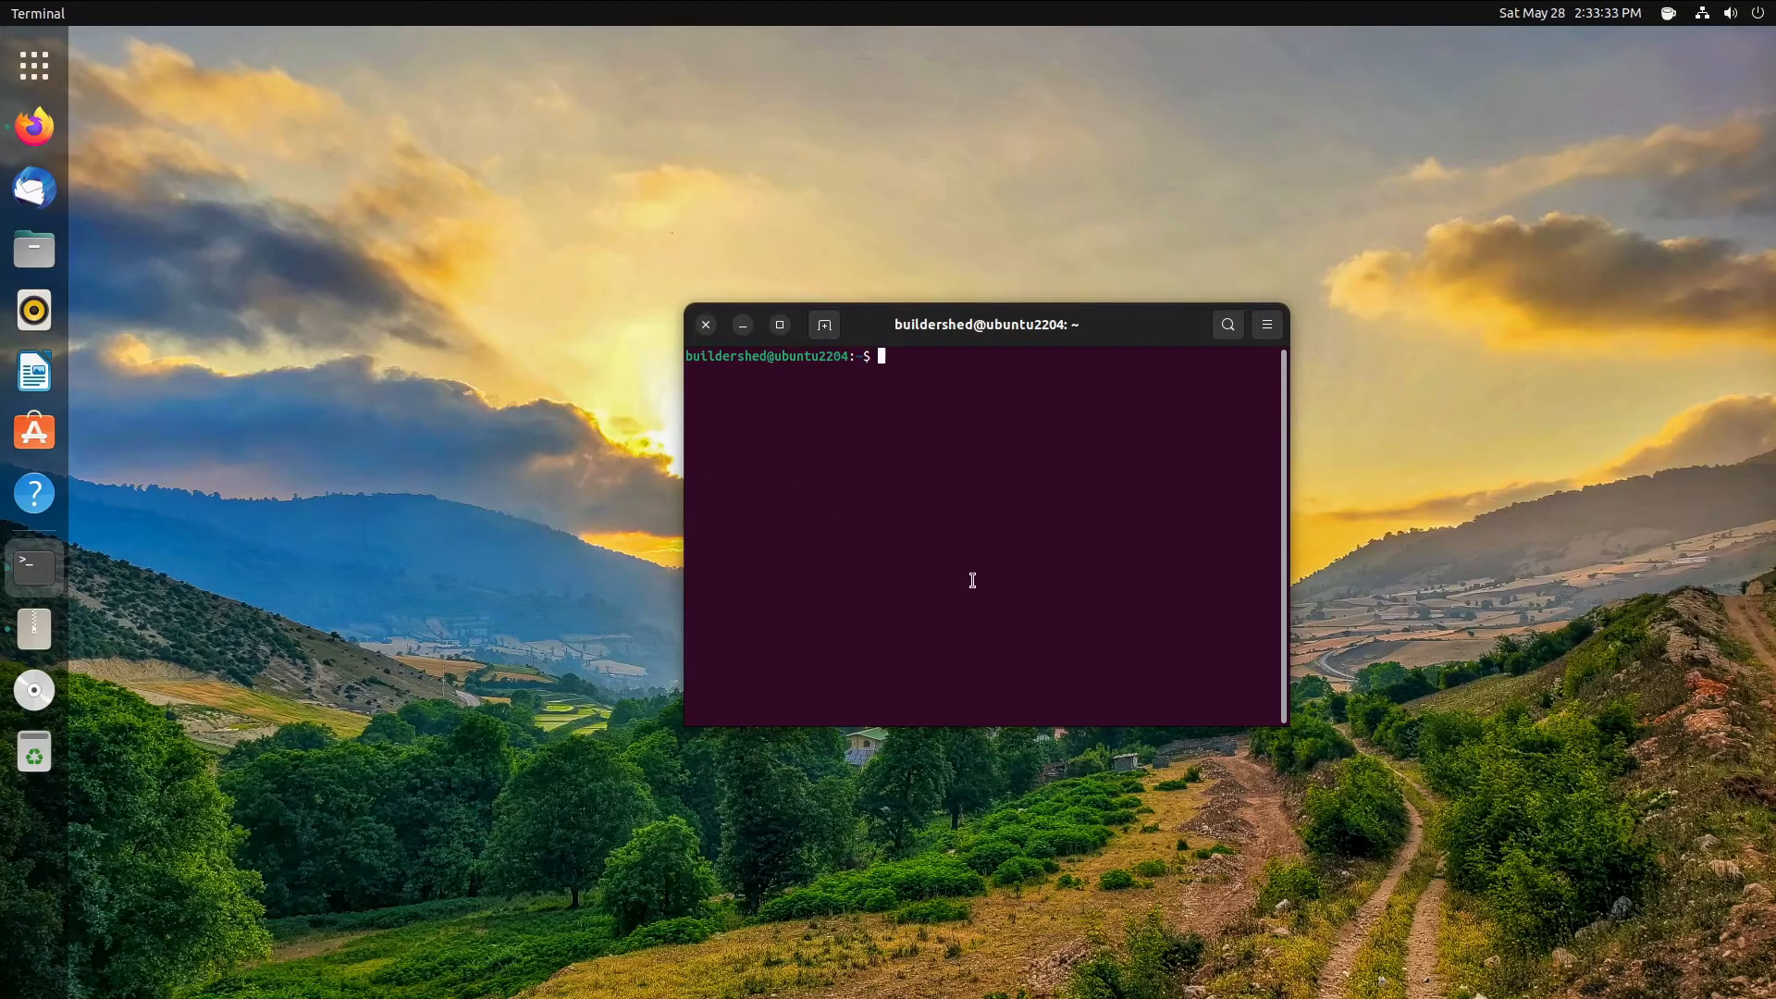
- Search 'zsh4humans' in a new Firefox tab and open its GitHub repository
{"action": "left_click", "coordinate": [37, 125]}
{"action": "left_click", "coordinate": [727, 131]}
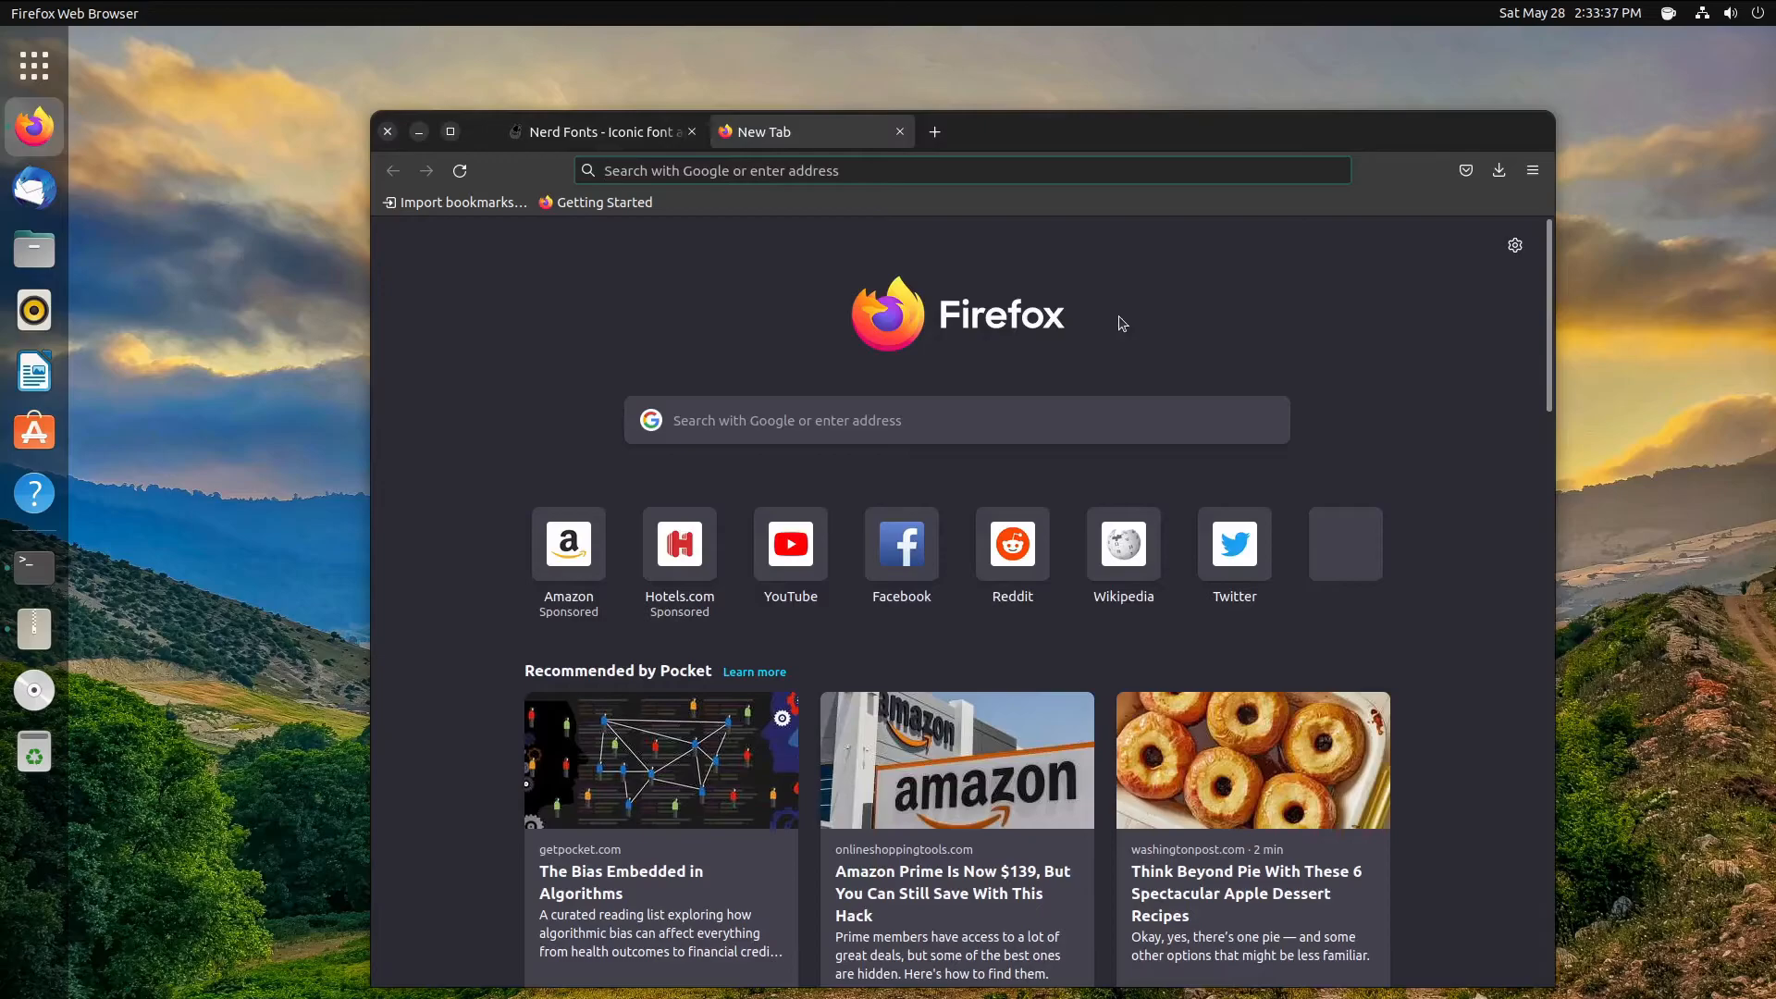
{"action": "type", "text": "zsh"}
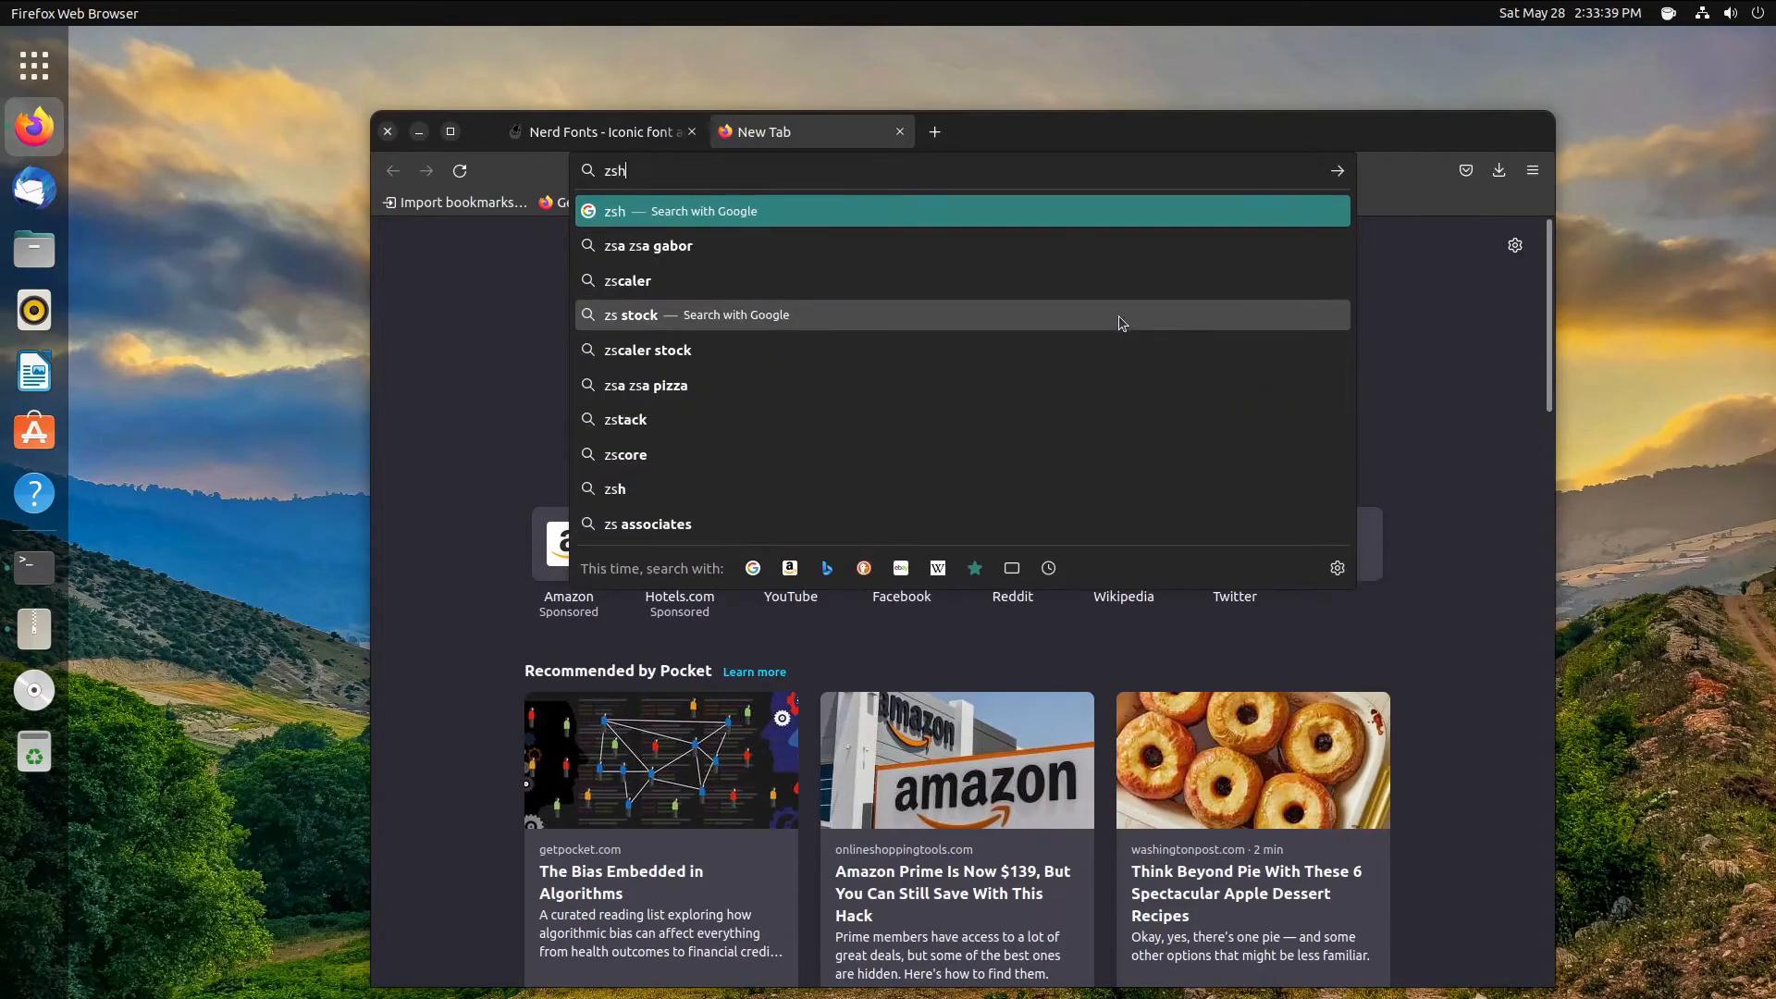
{"action": "type", "text": "4humans"}
{"action": "key", "text": "Return"}
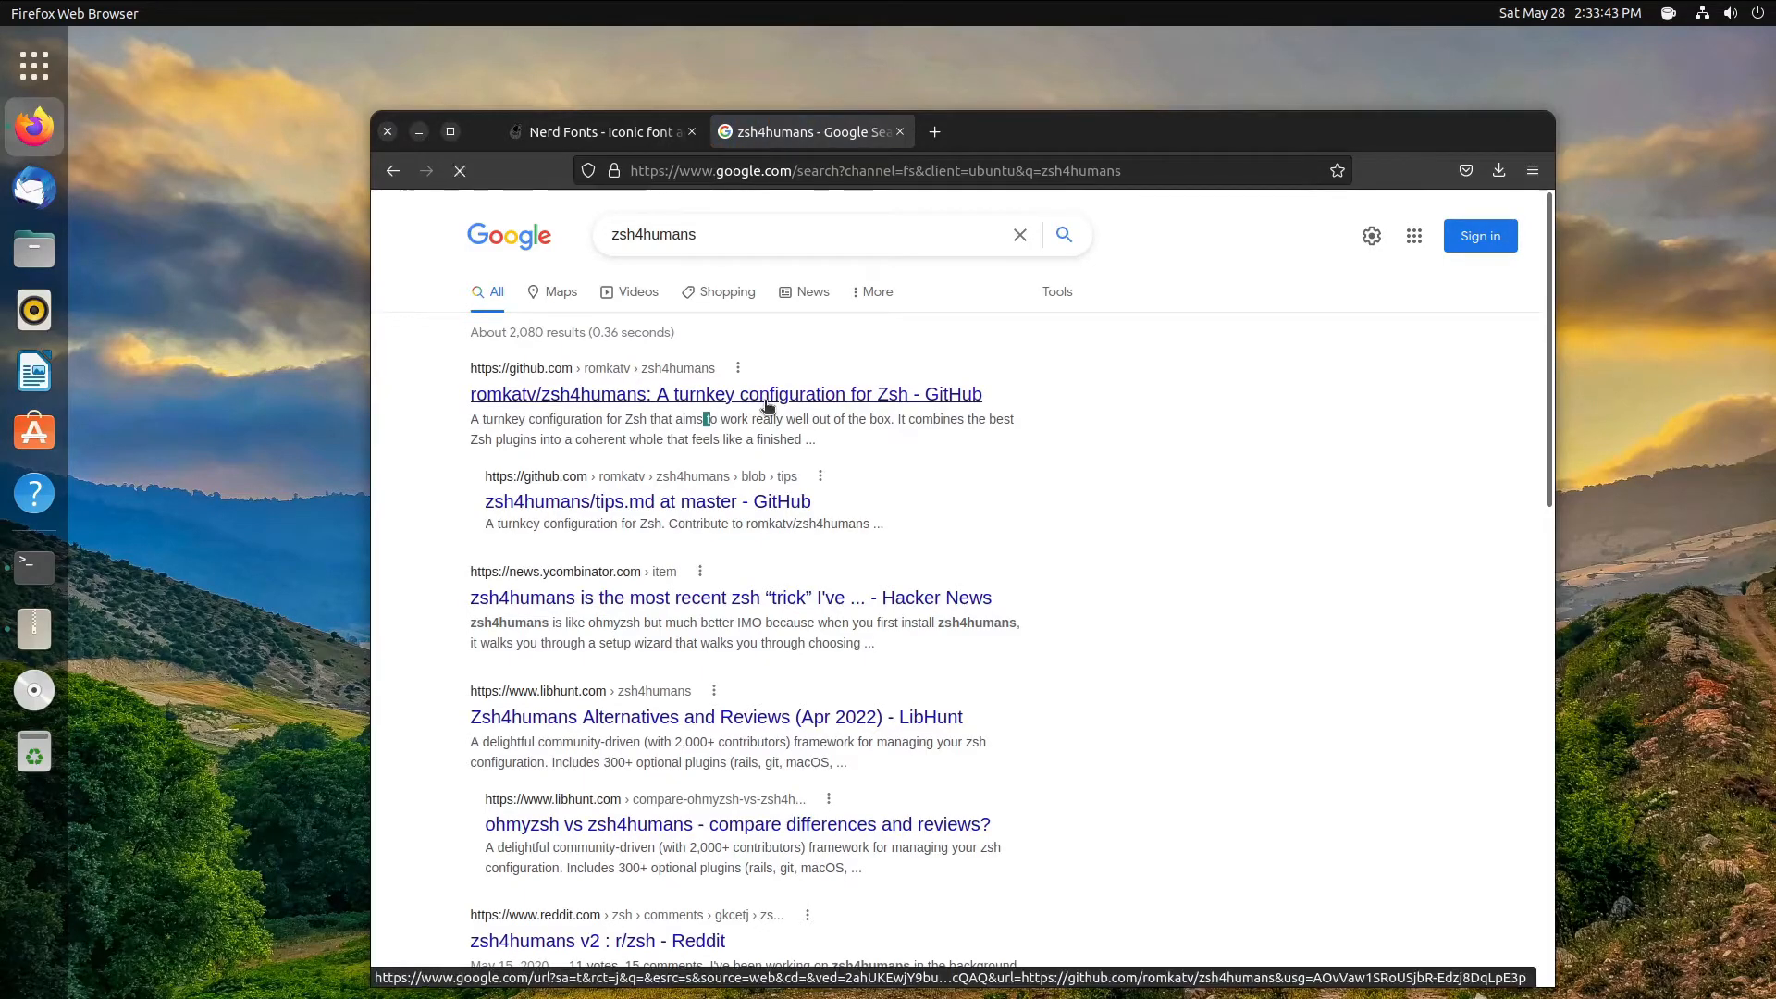
{"action": "left_click", "coordinate": [707, 398]}
- Select and copy the install command from the README's Installation section
{"action": "scroll", "coordinate": [1038, 773], "scroll_direction": "down", "scroll_amount": 4}
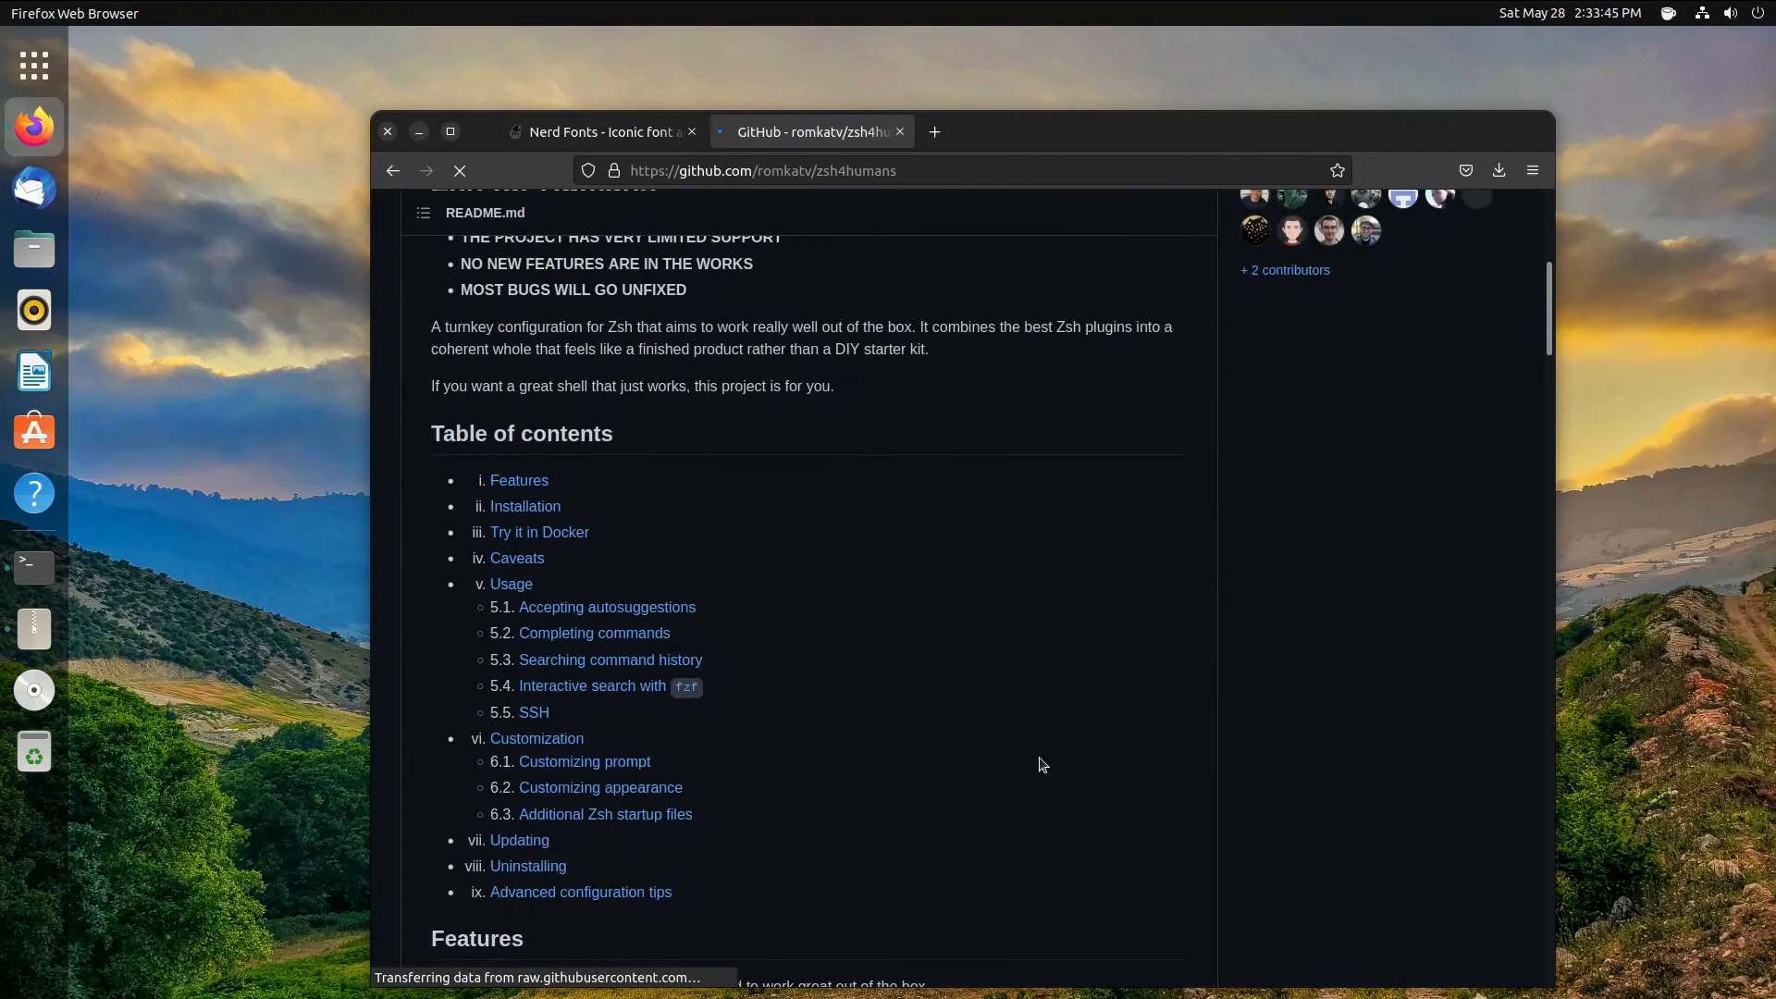
{"action": "scroll", "coordinate": [627, 353], "scroll_direction": "up", "scroll_amount": 2}
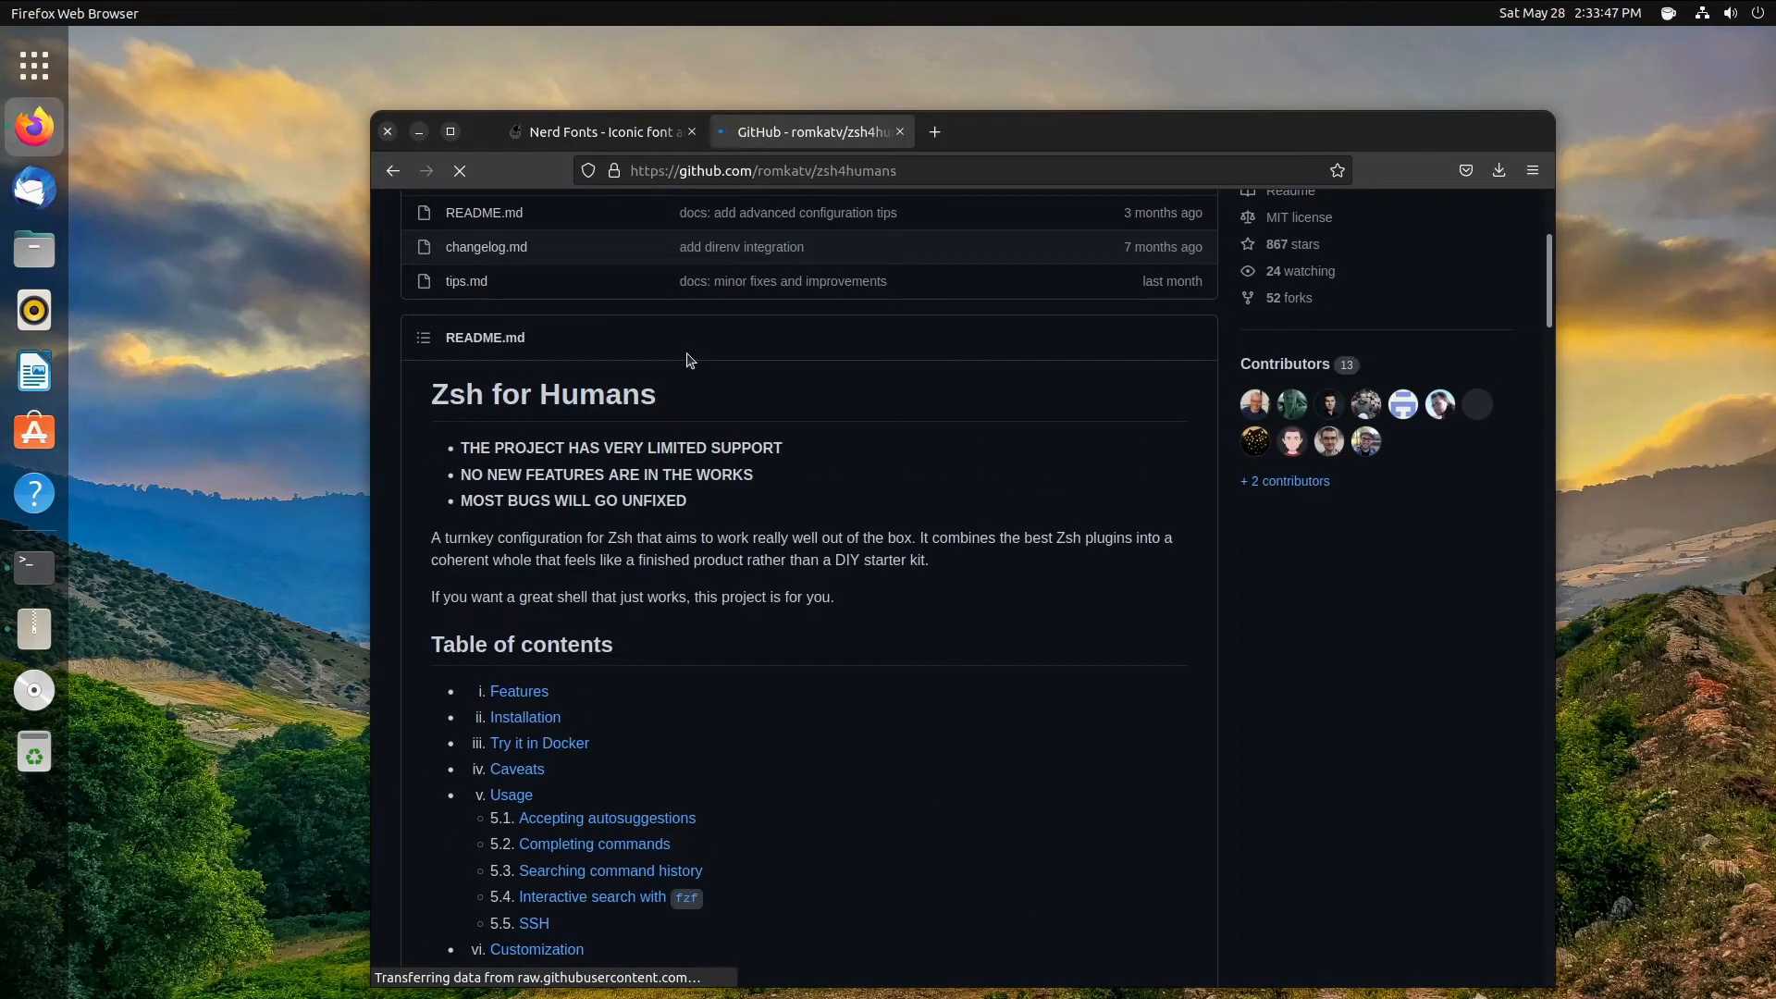
{"action": "scroll", "coordinate": [731, 435], "scroll_direction": "down", "scroll_amount": 7}
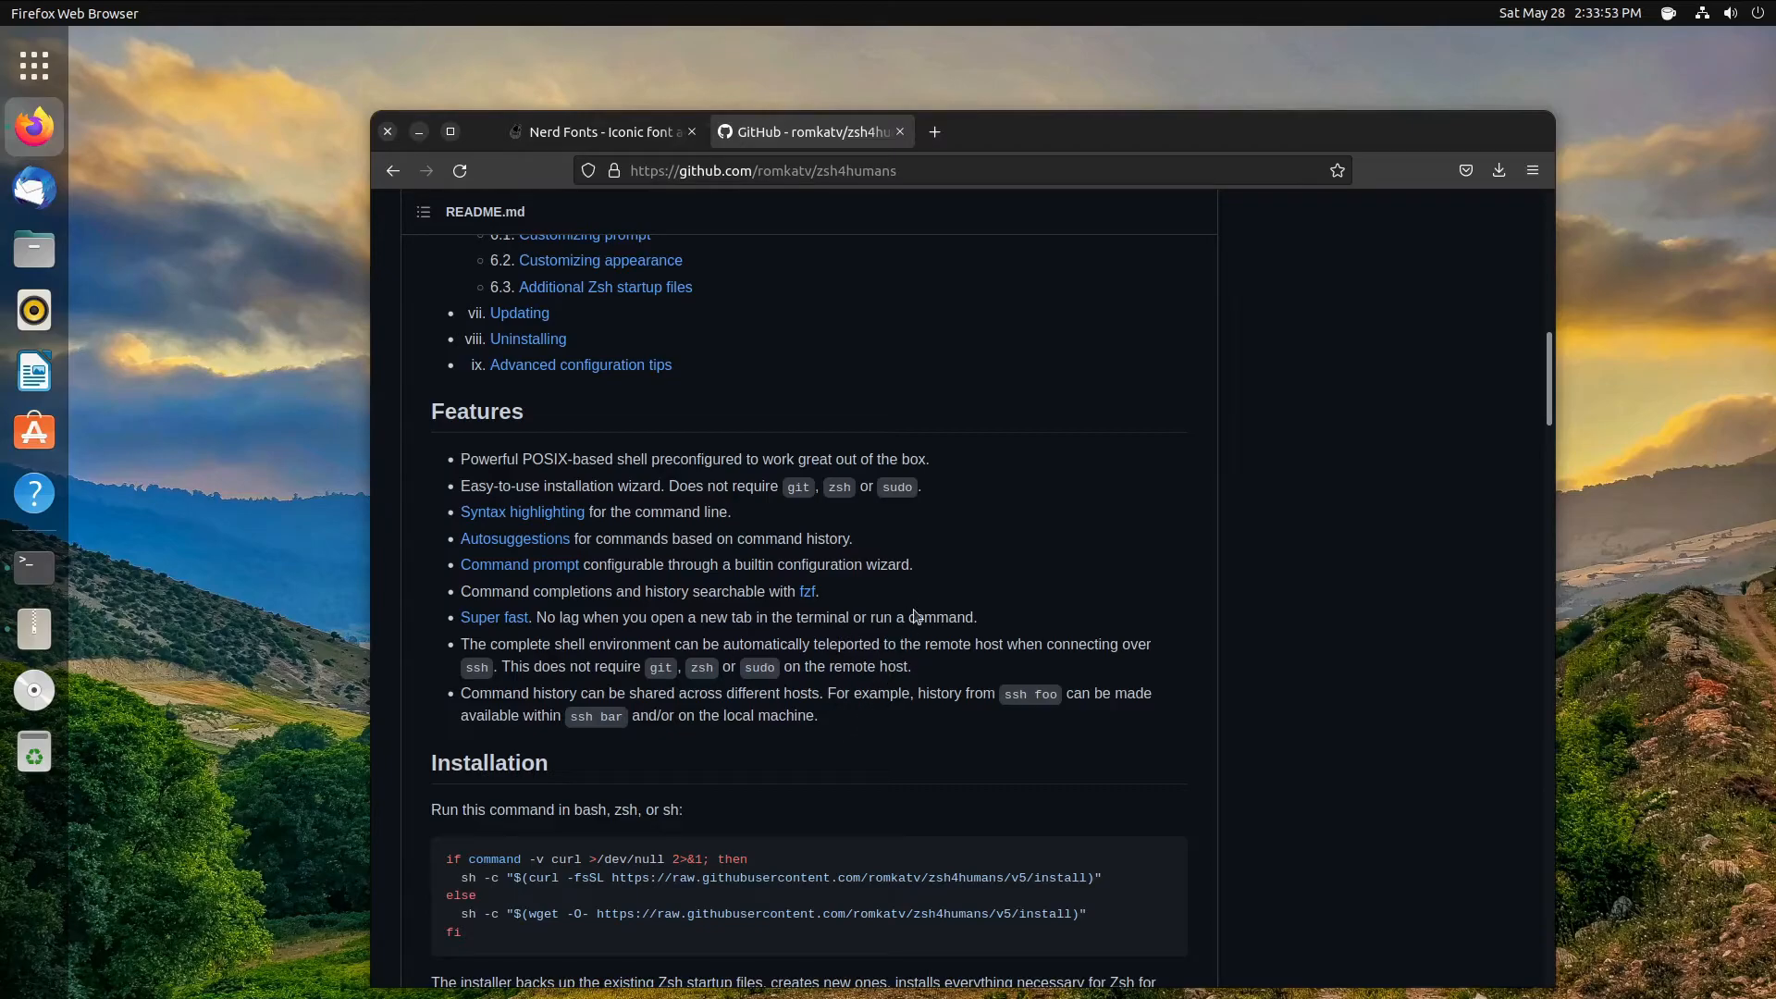
{"action": "scroll", "coordinate": [911, 617], "scroll_direction": "down", "scroll_amount": 8}
{"action": "scroll", "coordinate": [558, 429], "scroll_direction": "up", "scroll_amount": 3}
{"action": "left_click_drag", "start_coordinate": [558, 429], "coordinate": [425, 325]}
{"action": "key", "text": "ctrl+c"}
{"action": "right_click", "coordinate": [467, 346]}
{"action": "left_click", "coordinate": [508, 359]}
- Run the pasted zsh4humans install command, answering 2, 1, y, y, then authenticate with the account password
{"action": "key", "text": "ctrl+alt+t"}
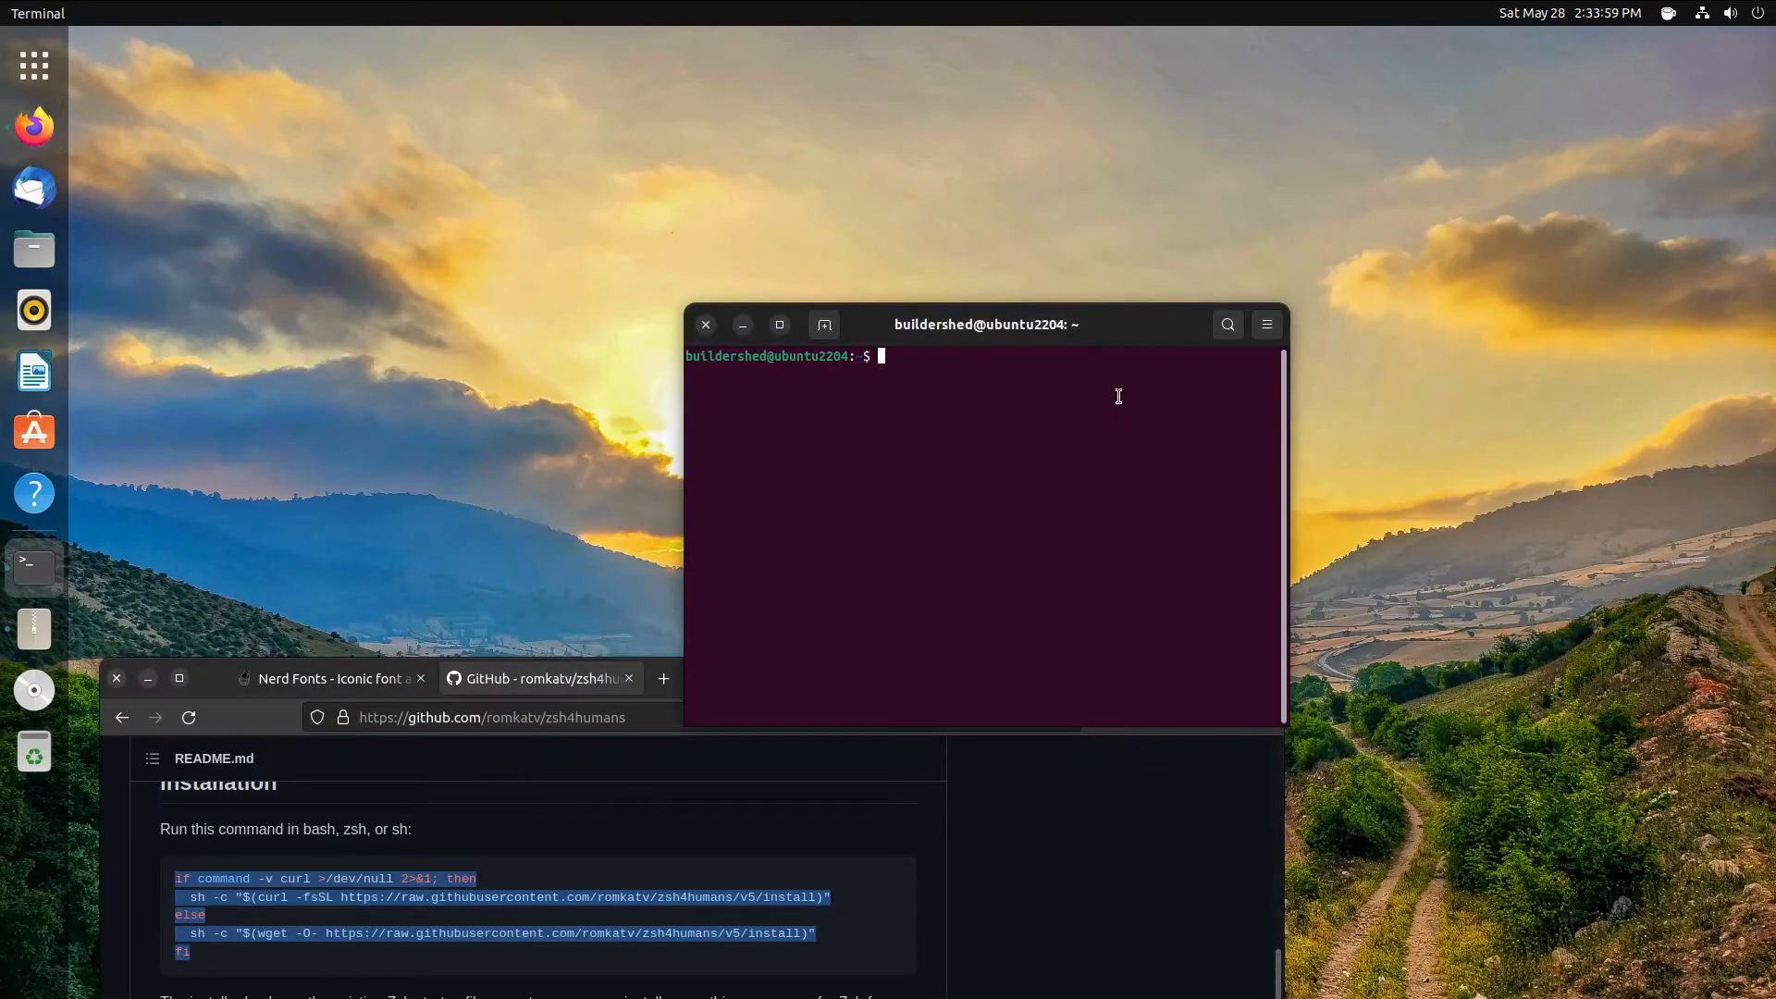
{"action": "key", "text": "ctrl+shift+v"}
{"action": "key", "text": "Return"}
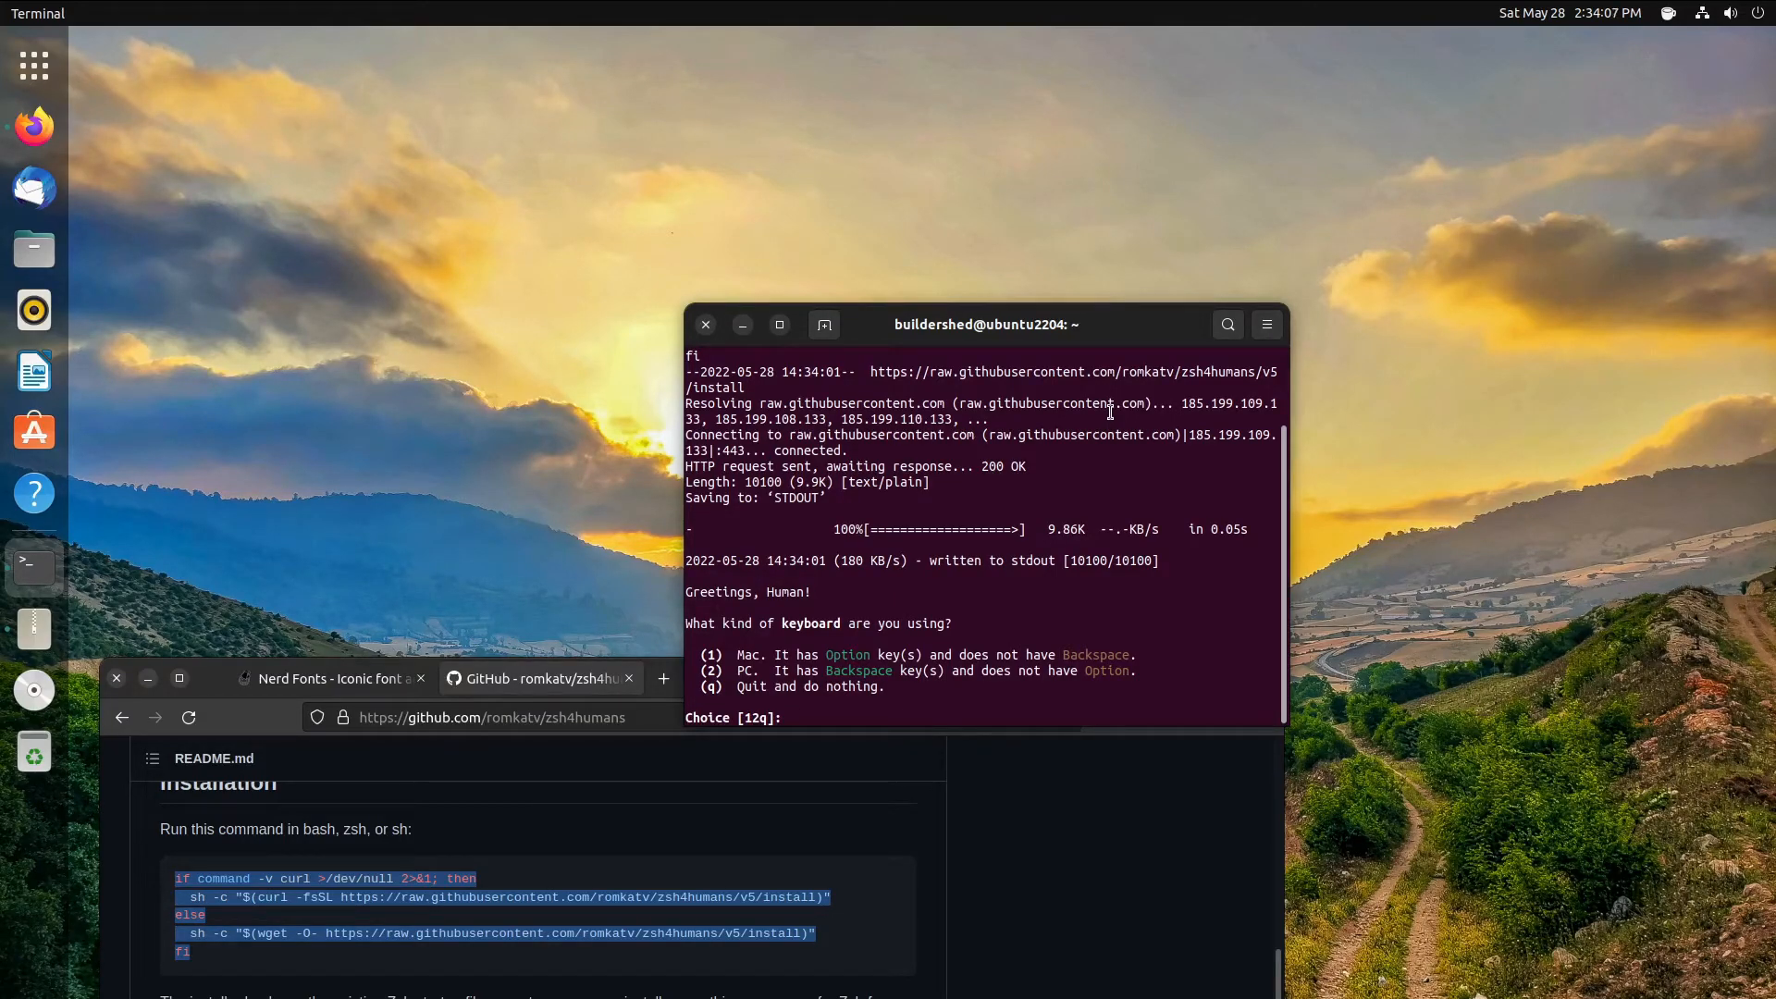
{"action": "type", "text": "2"}
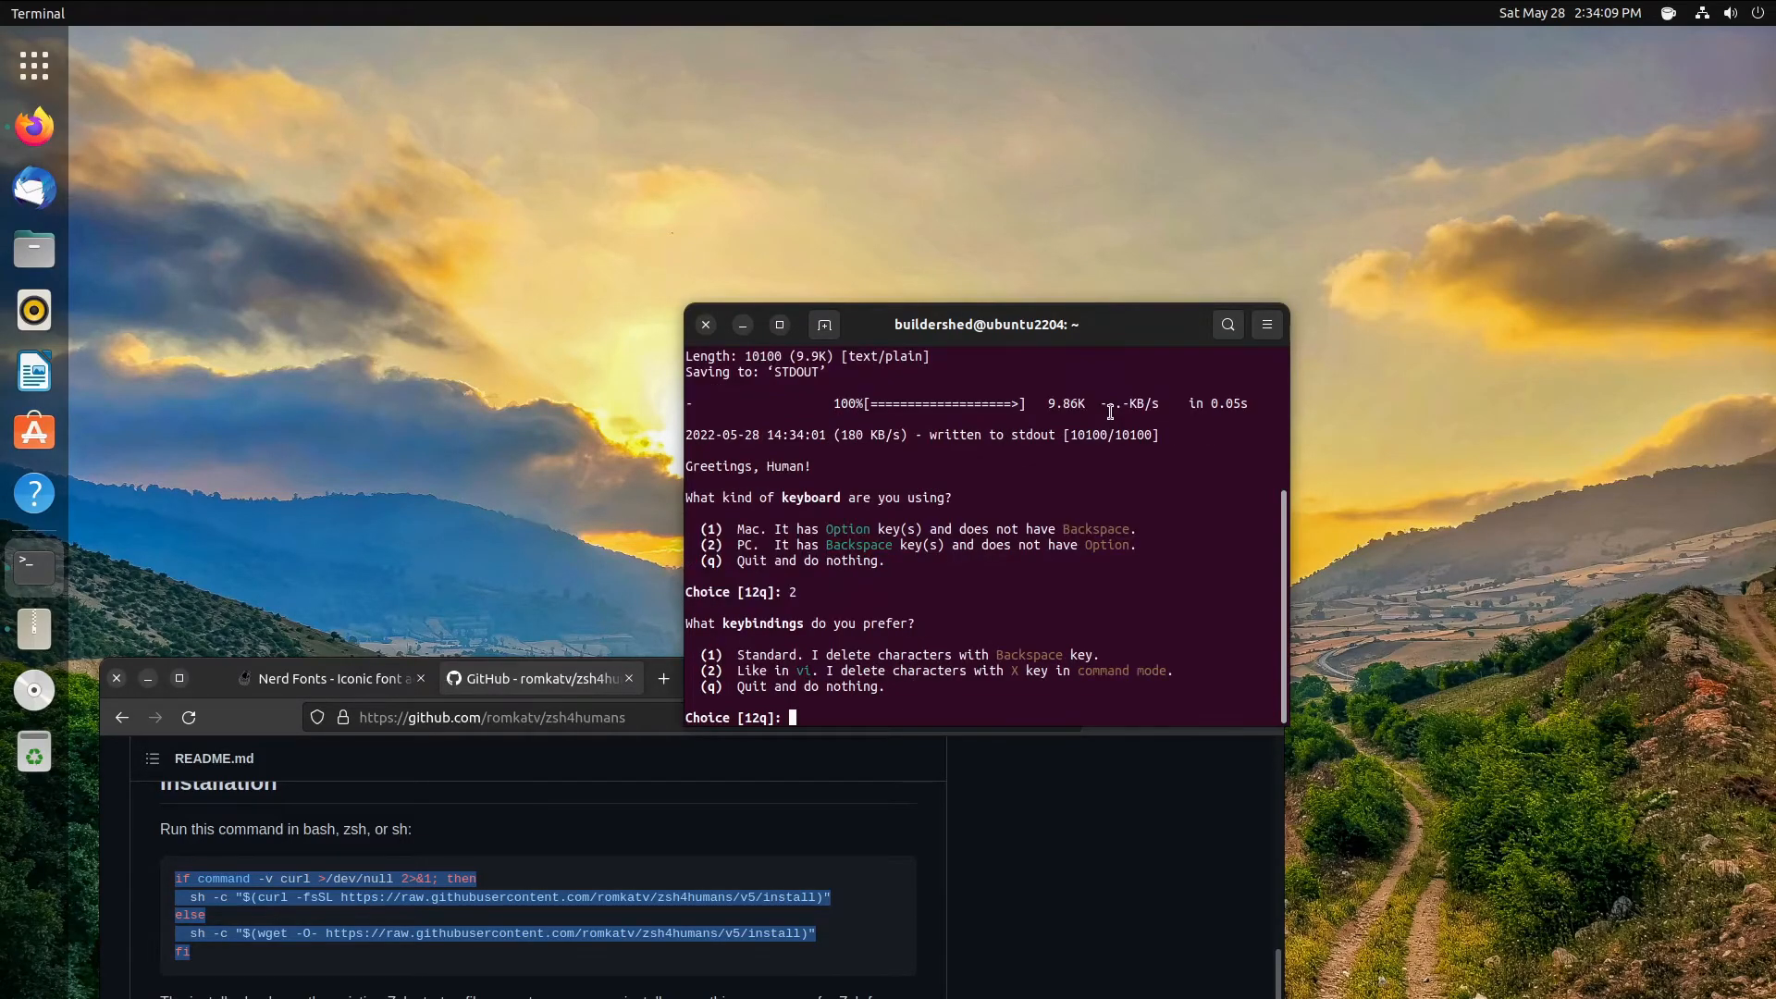
{"action": "type", "text": "1`"}
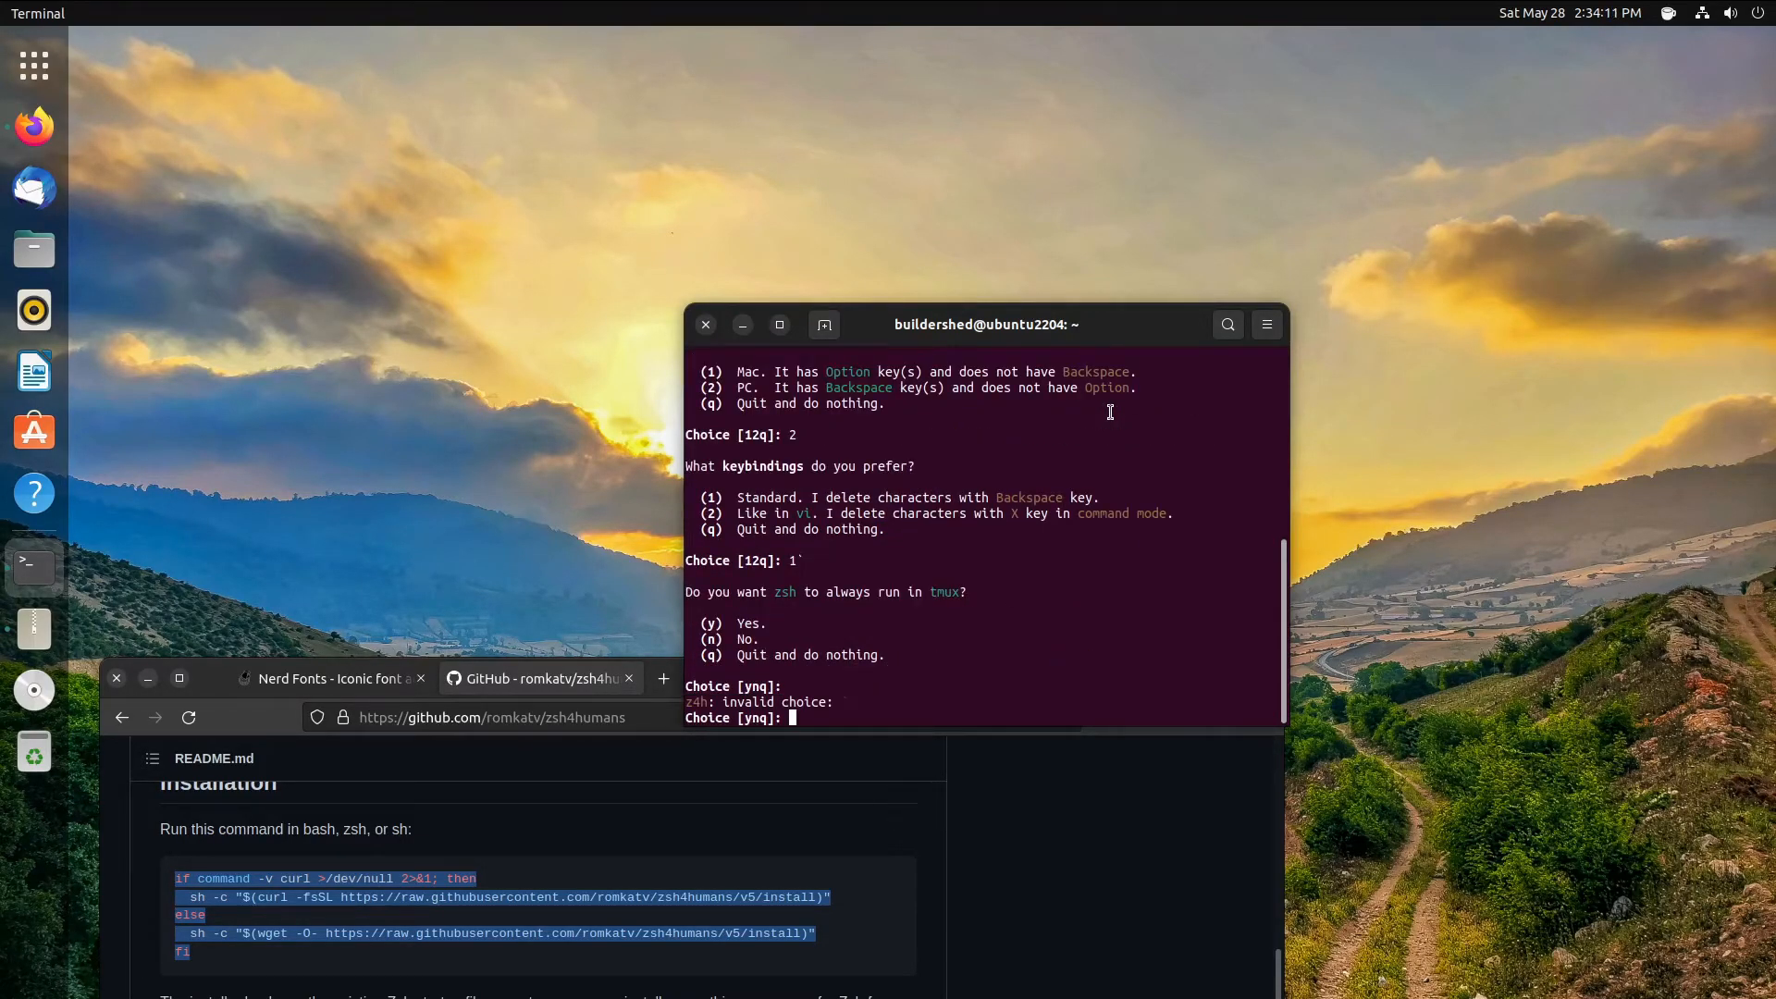
{"action": "type", "text": "1"}
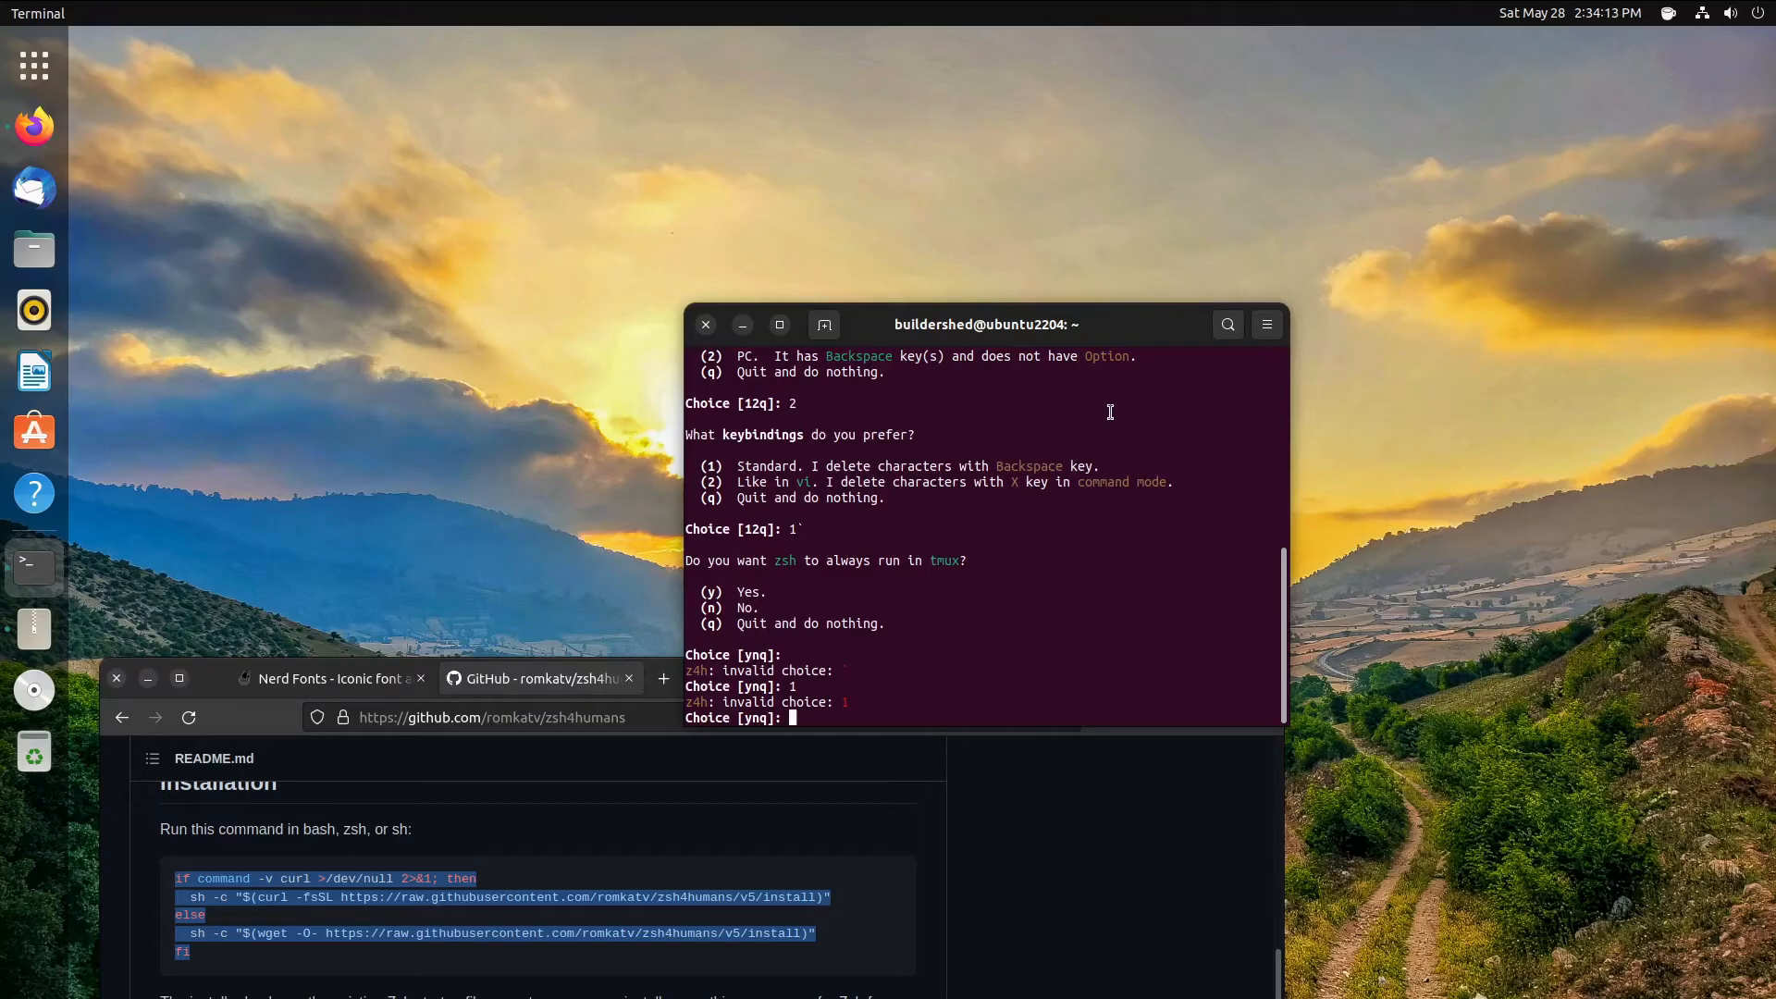
{"action": "type", "text": "1"}
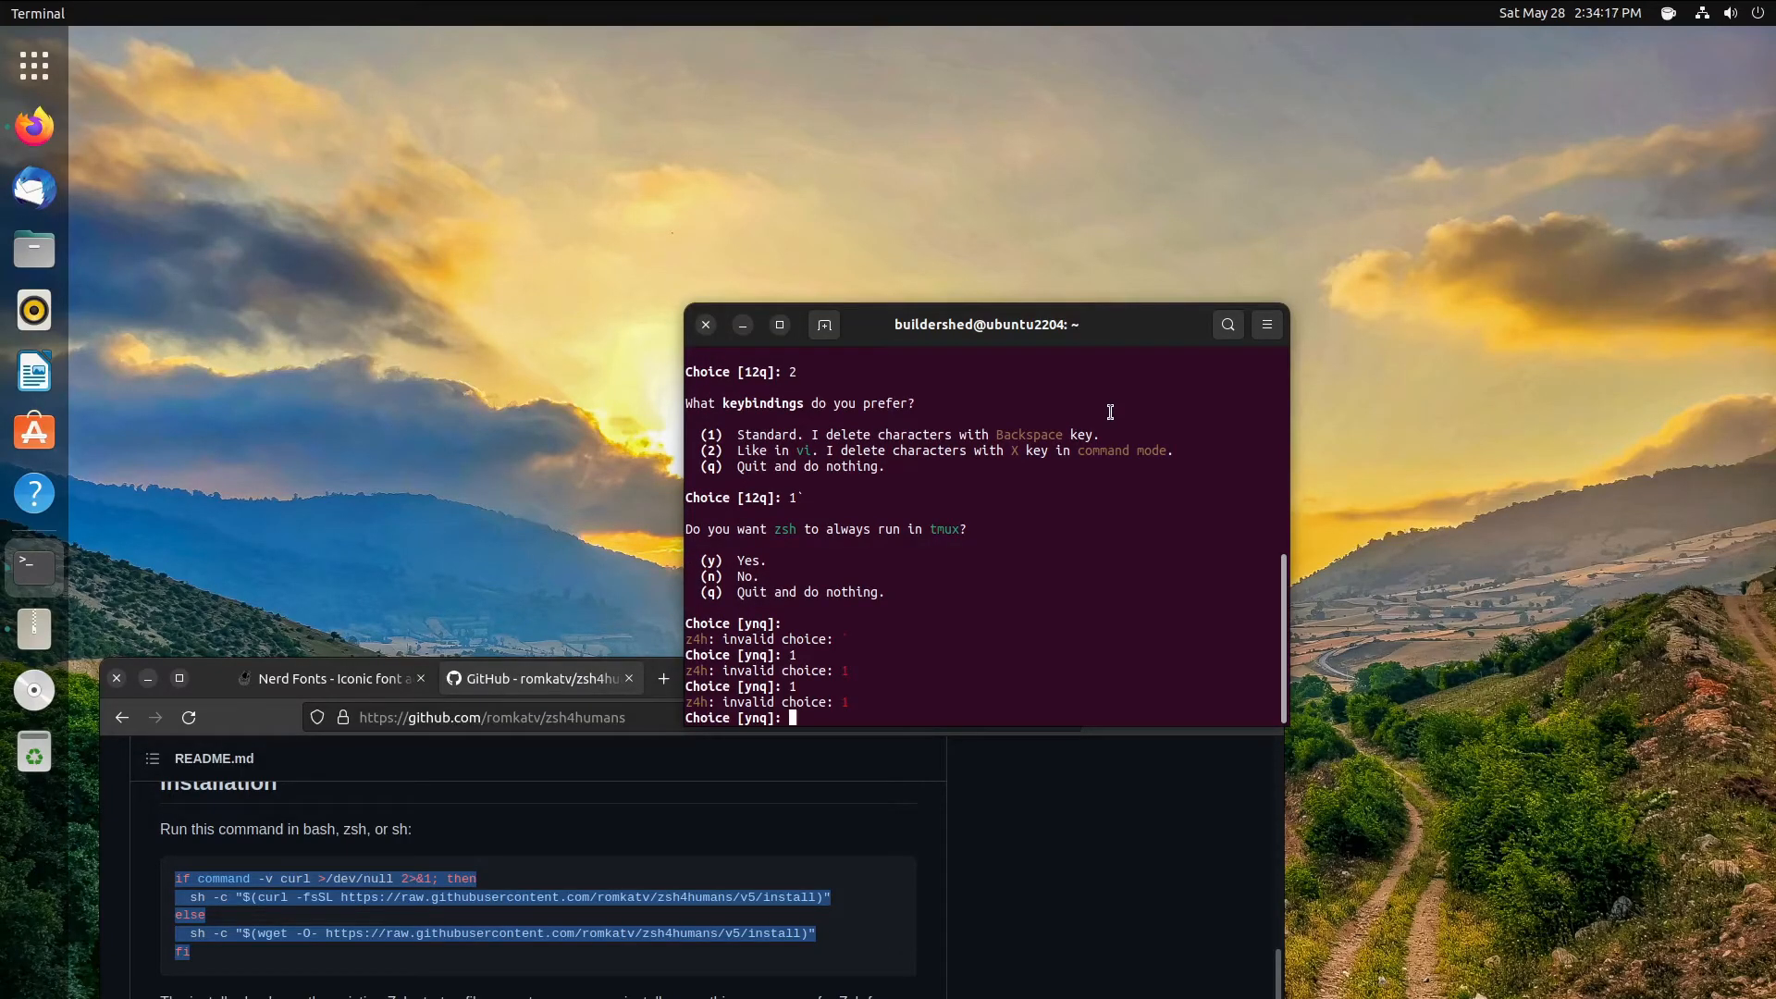
{"action": "type", "text": "y"}
{"action": "type", "text": "y"}
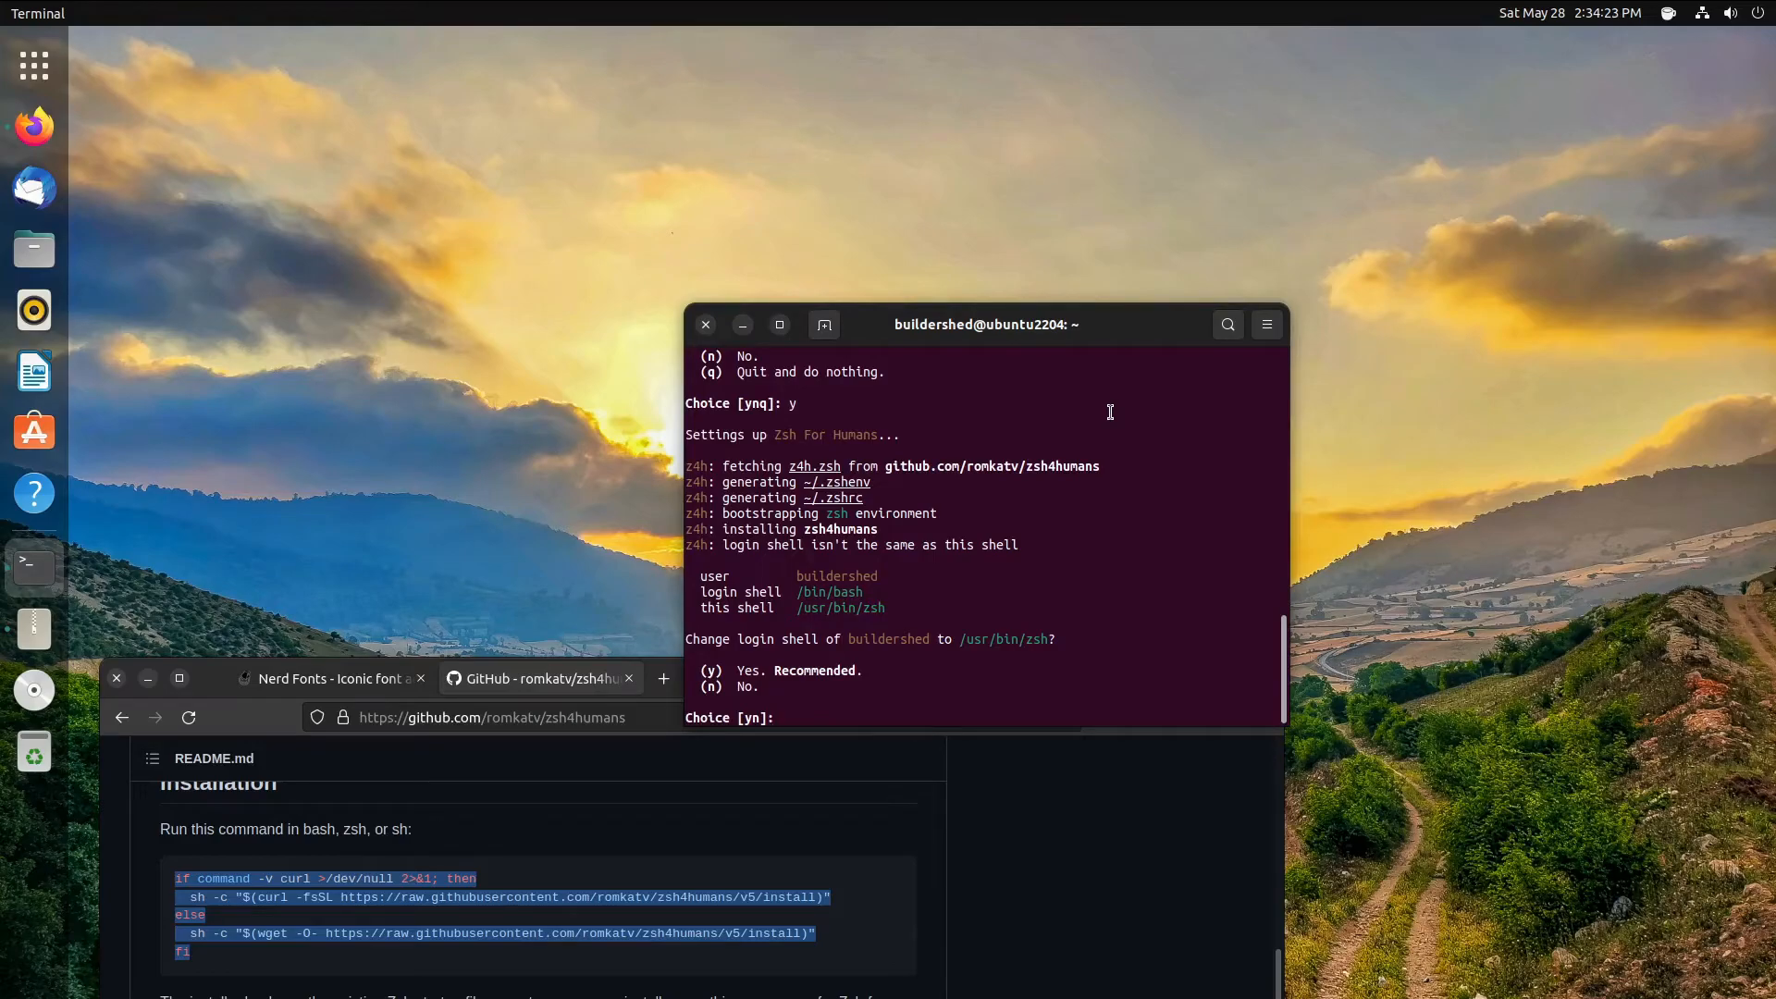
{"action": "type", "text": "y"}
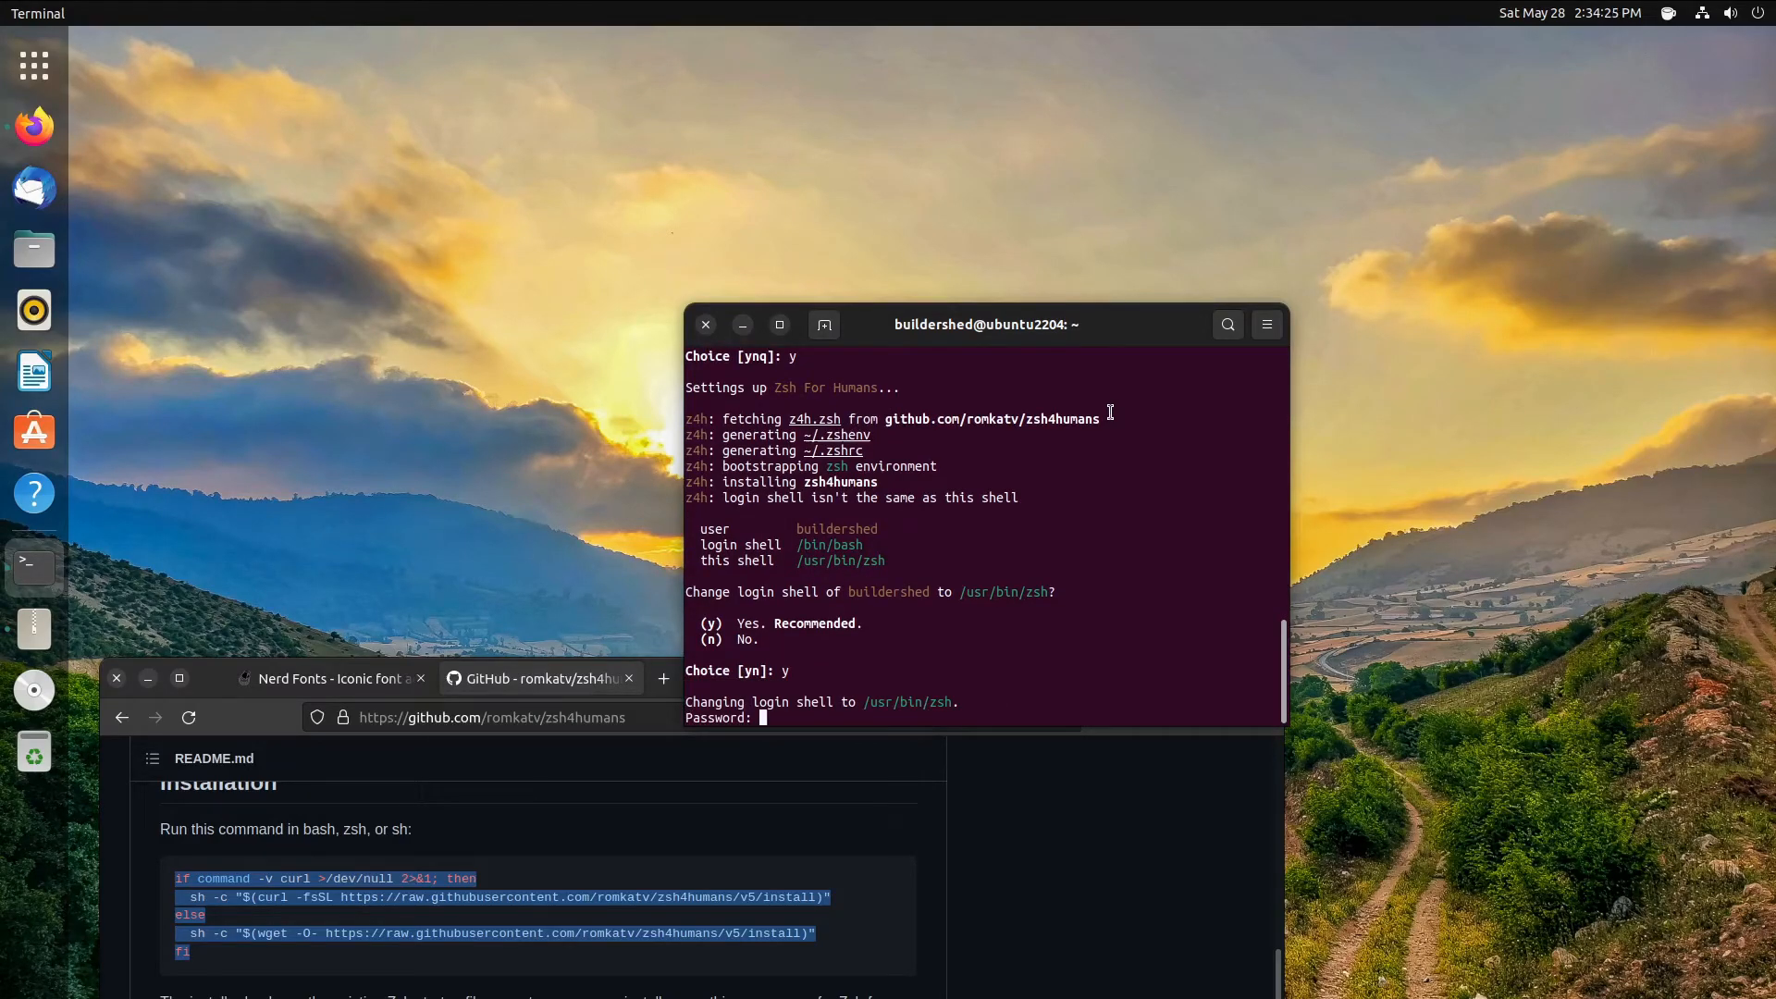
{"action": "key", "text": "Return"}
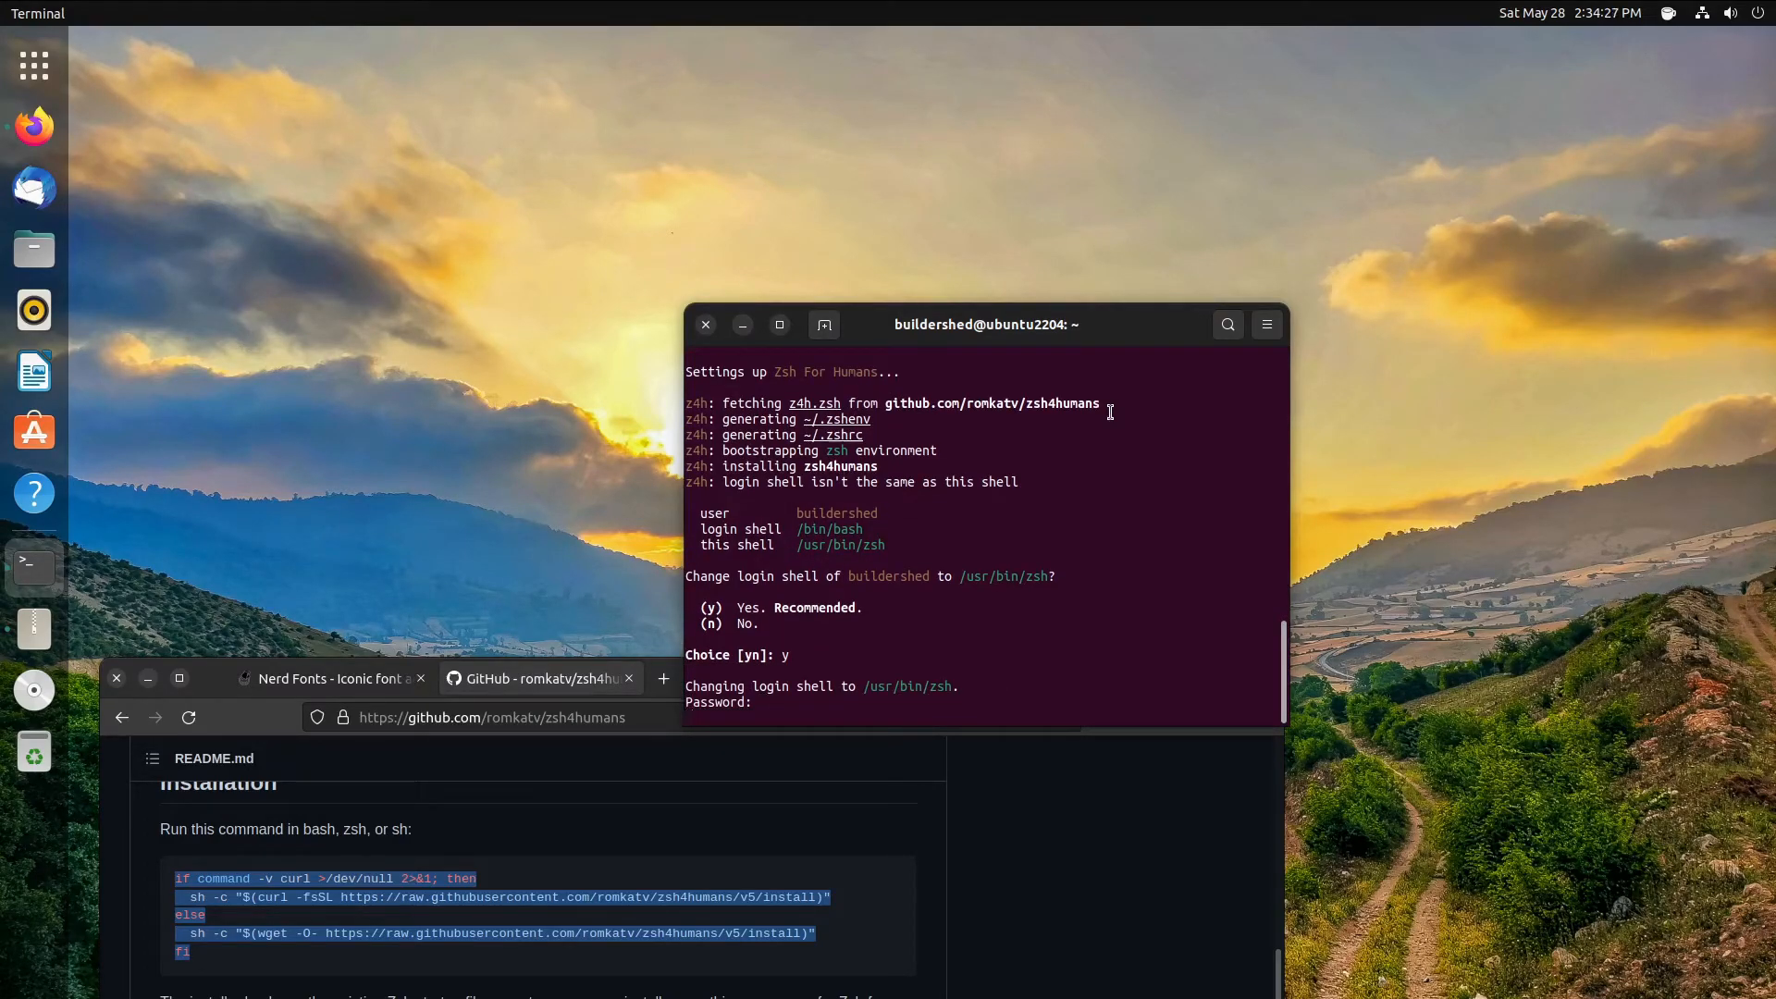
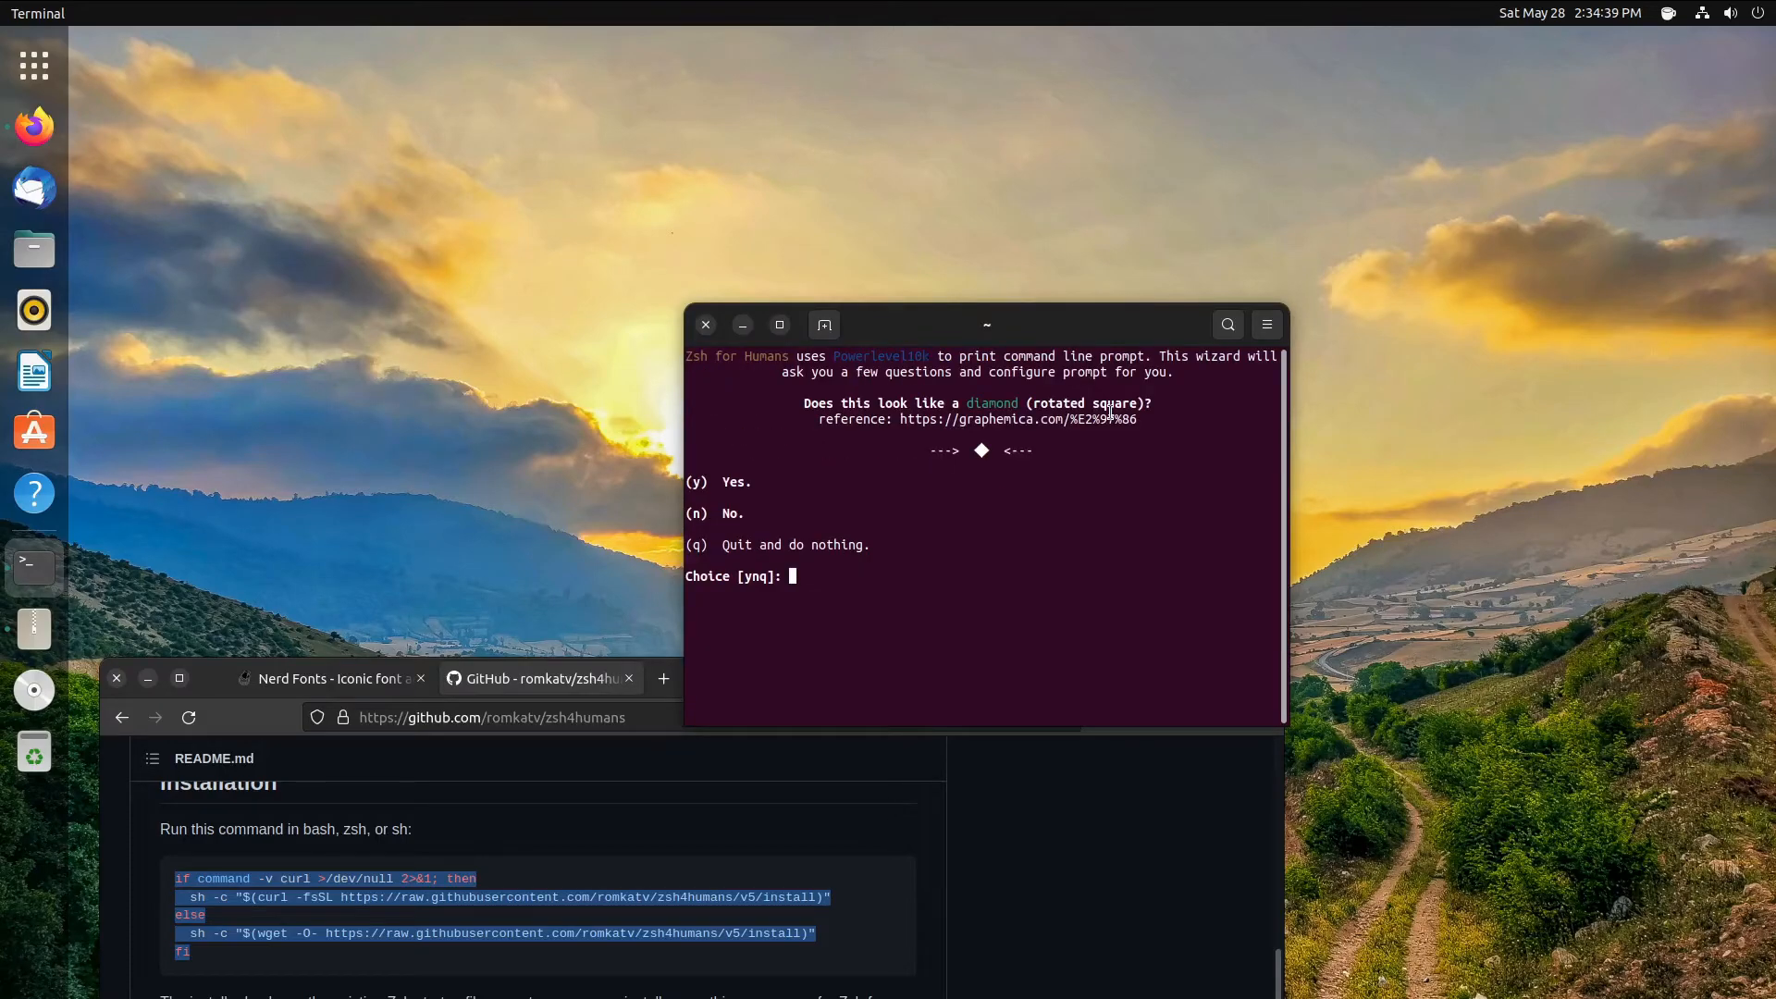
- Confirm the three glyph checks with y, then choose Lean style, ASCII characters and 256 colors
{"action": "key", "text": "y"}
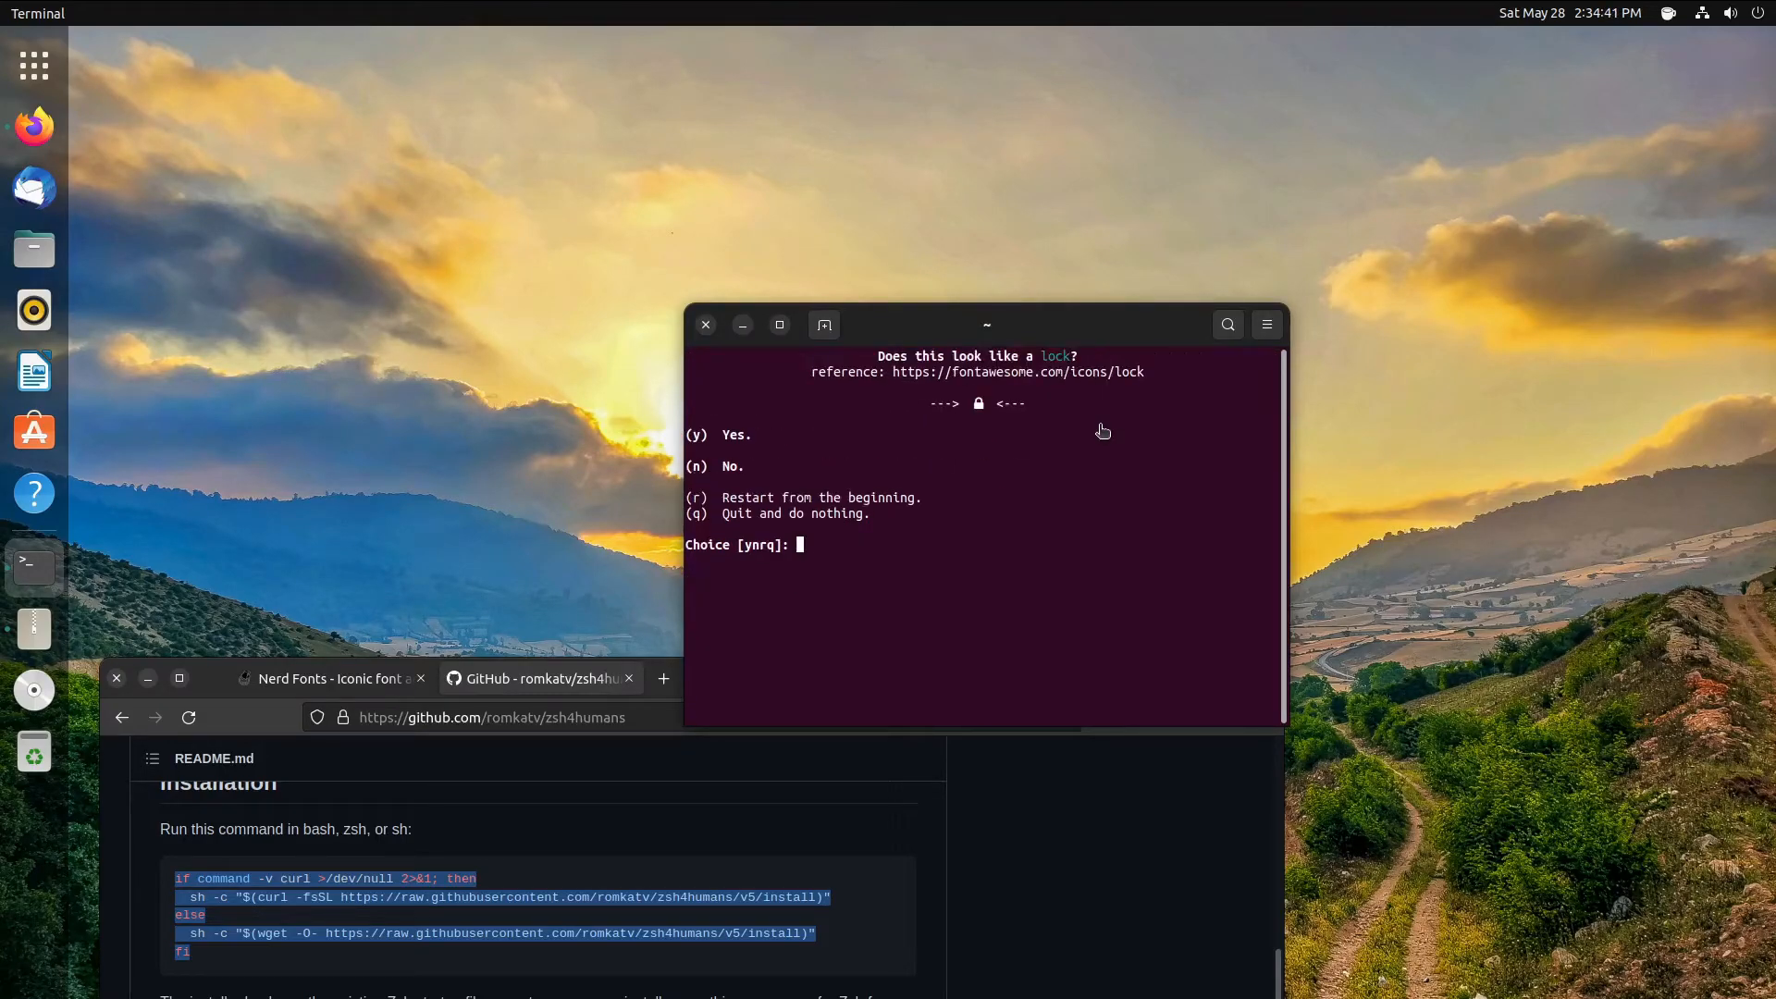
{"action": "key", "text": "y"}
{"action": "key", "text": "y"}
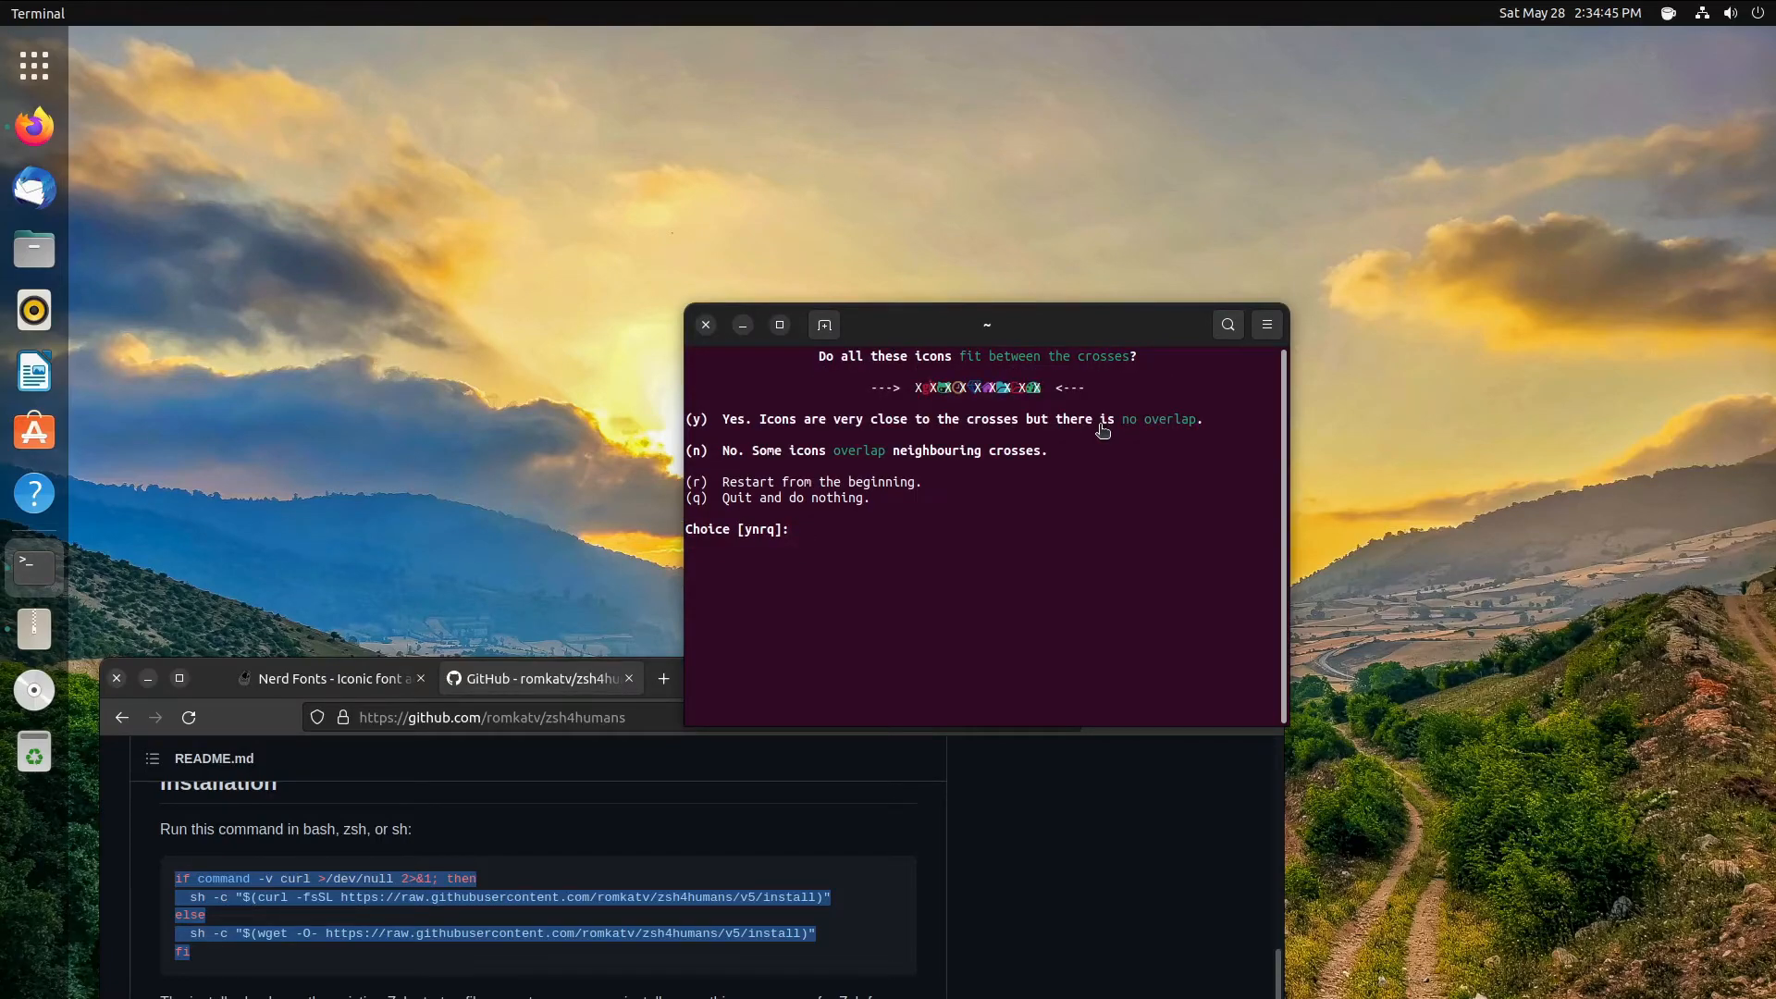
{"action": "key", "text": "y"}
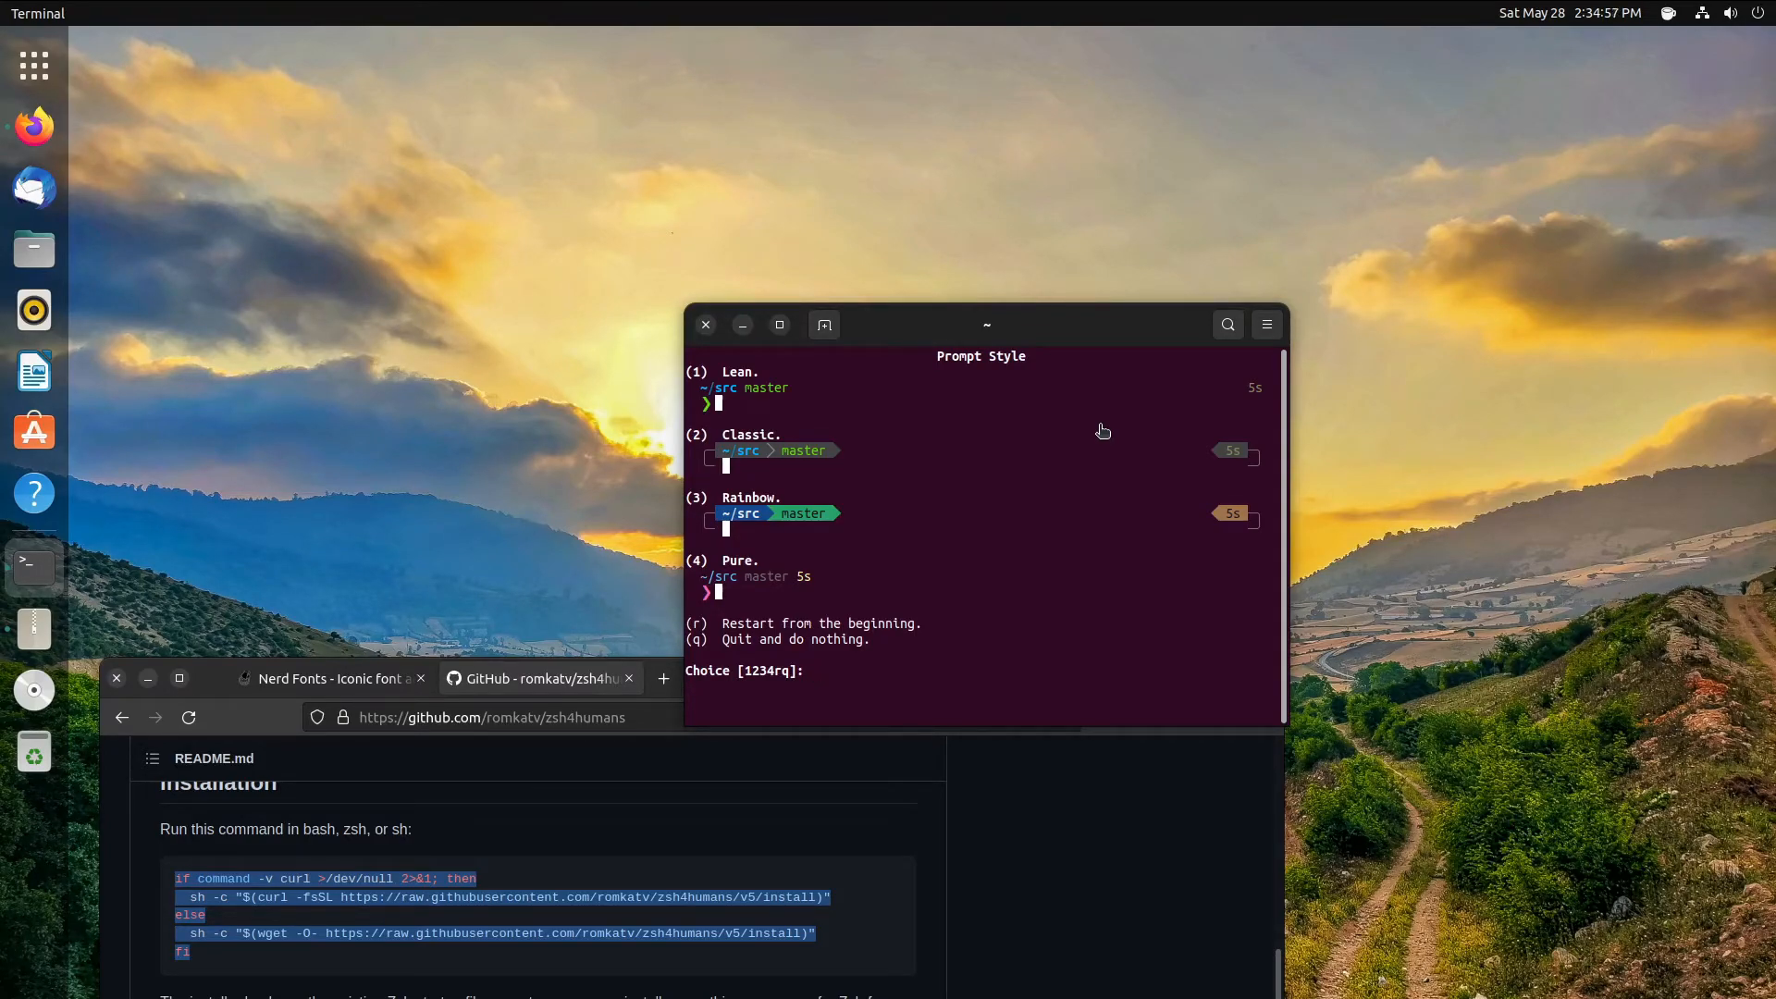
{"action": "key", "text": "1"}
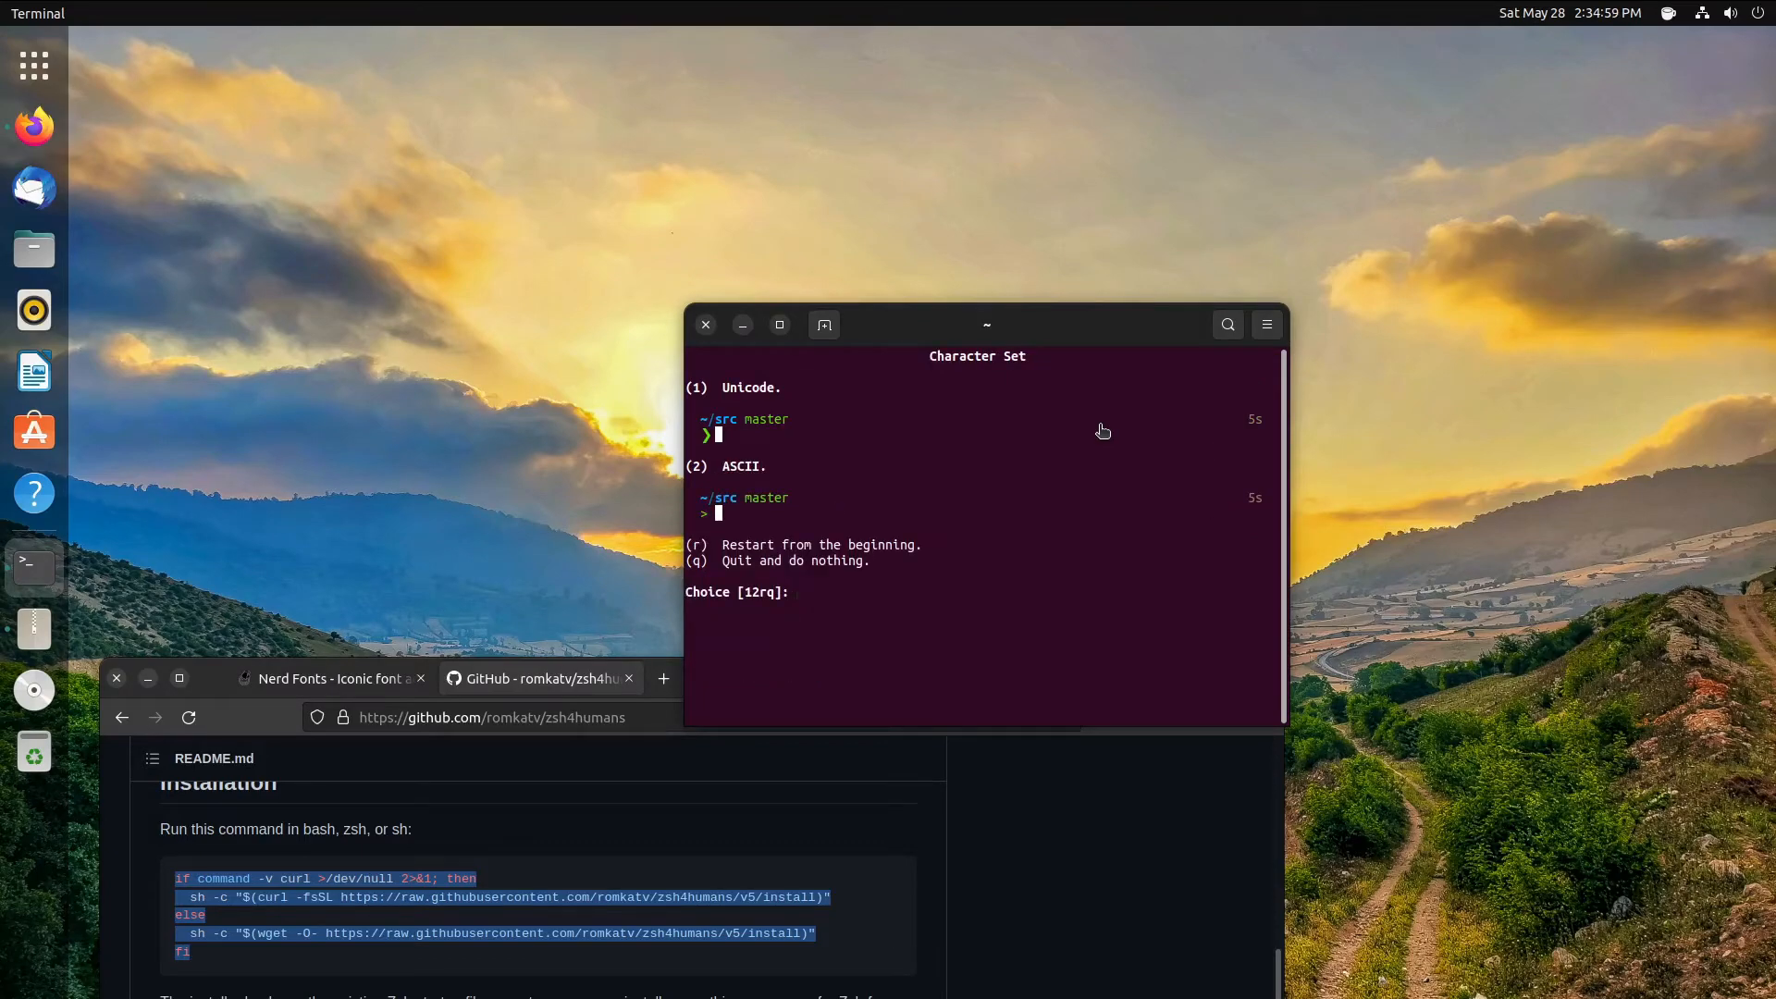
{"action": "key", "text": "2"}
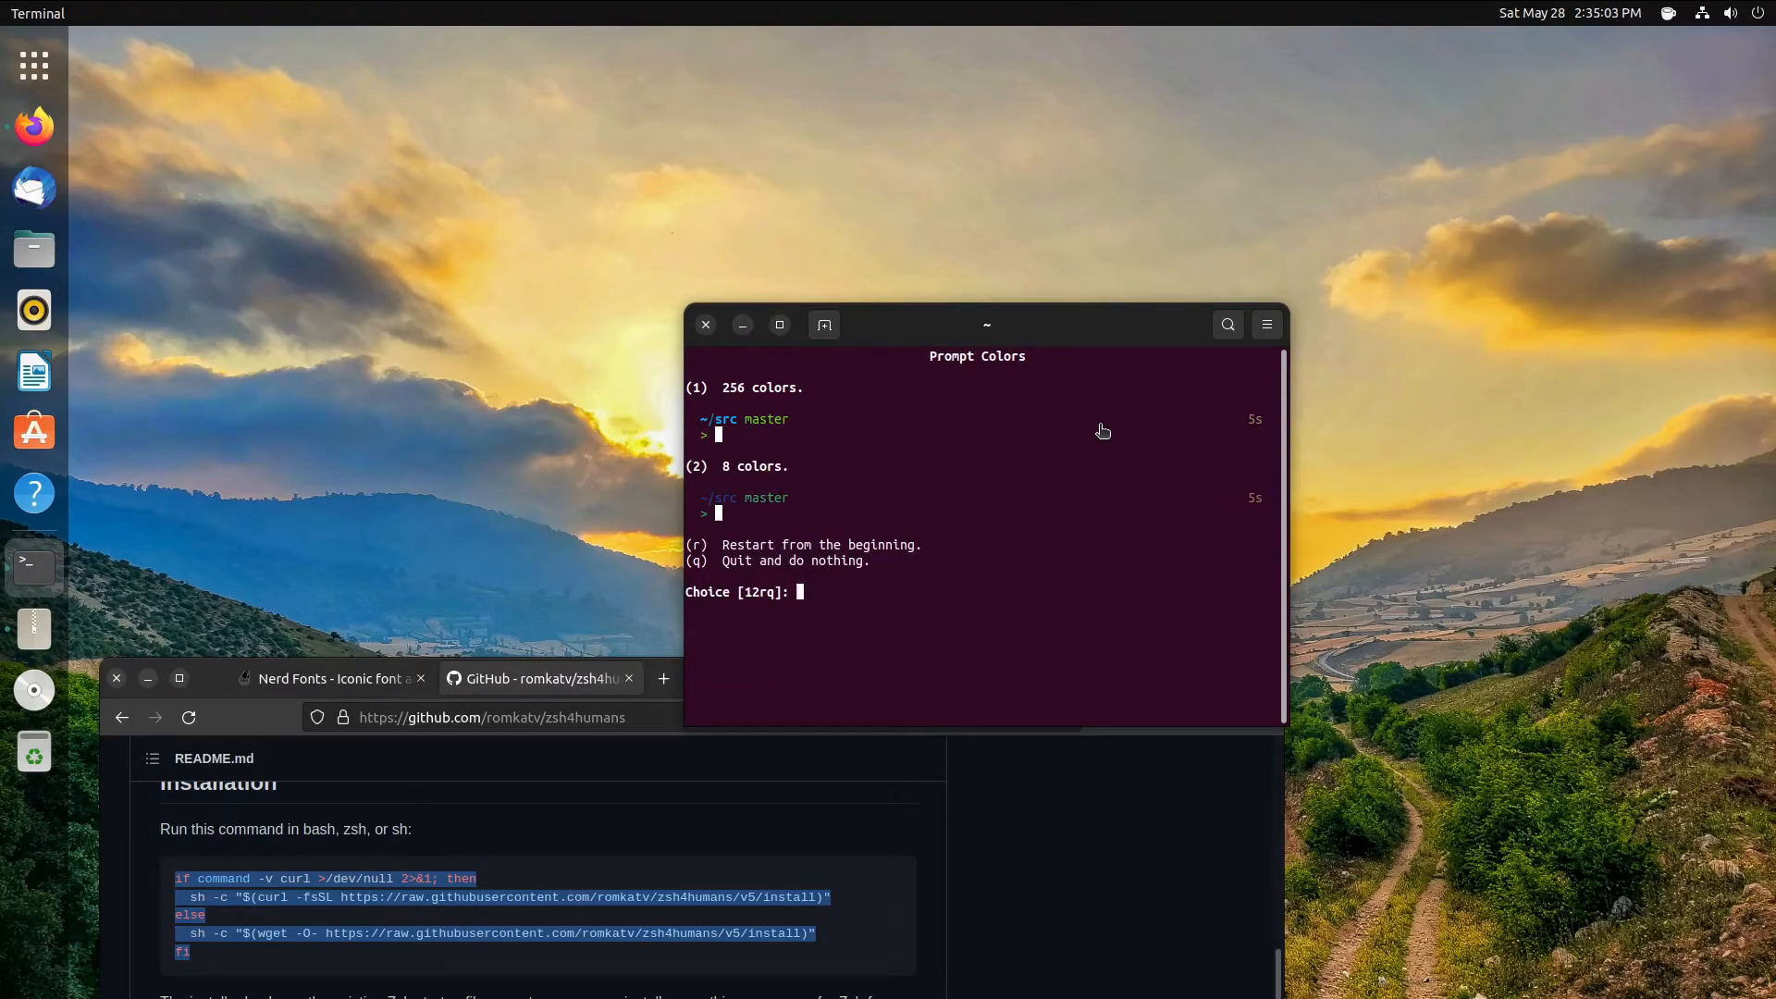
{"action": "key", "text": "1"}
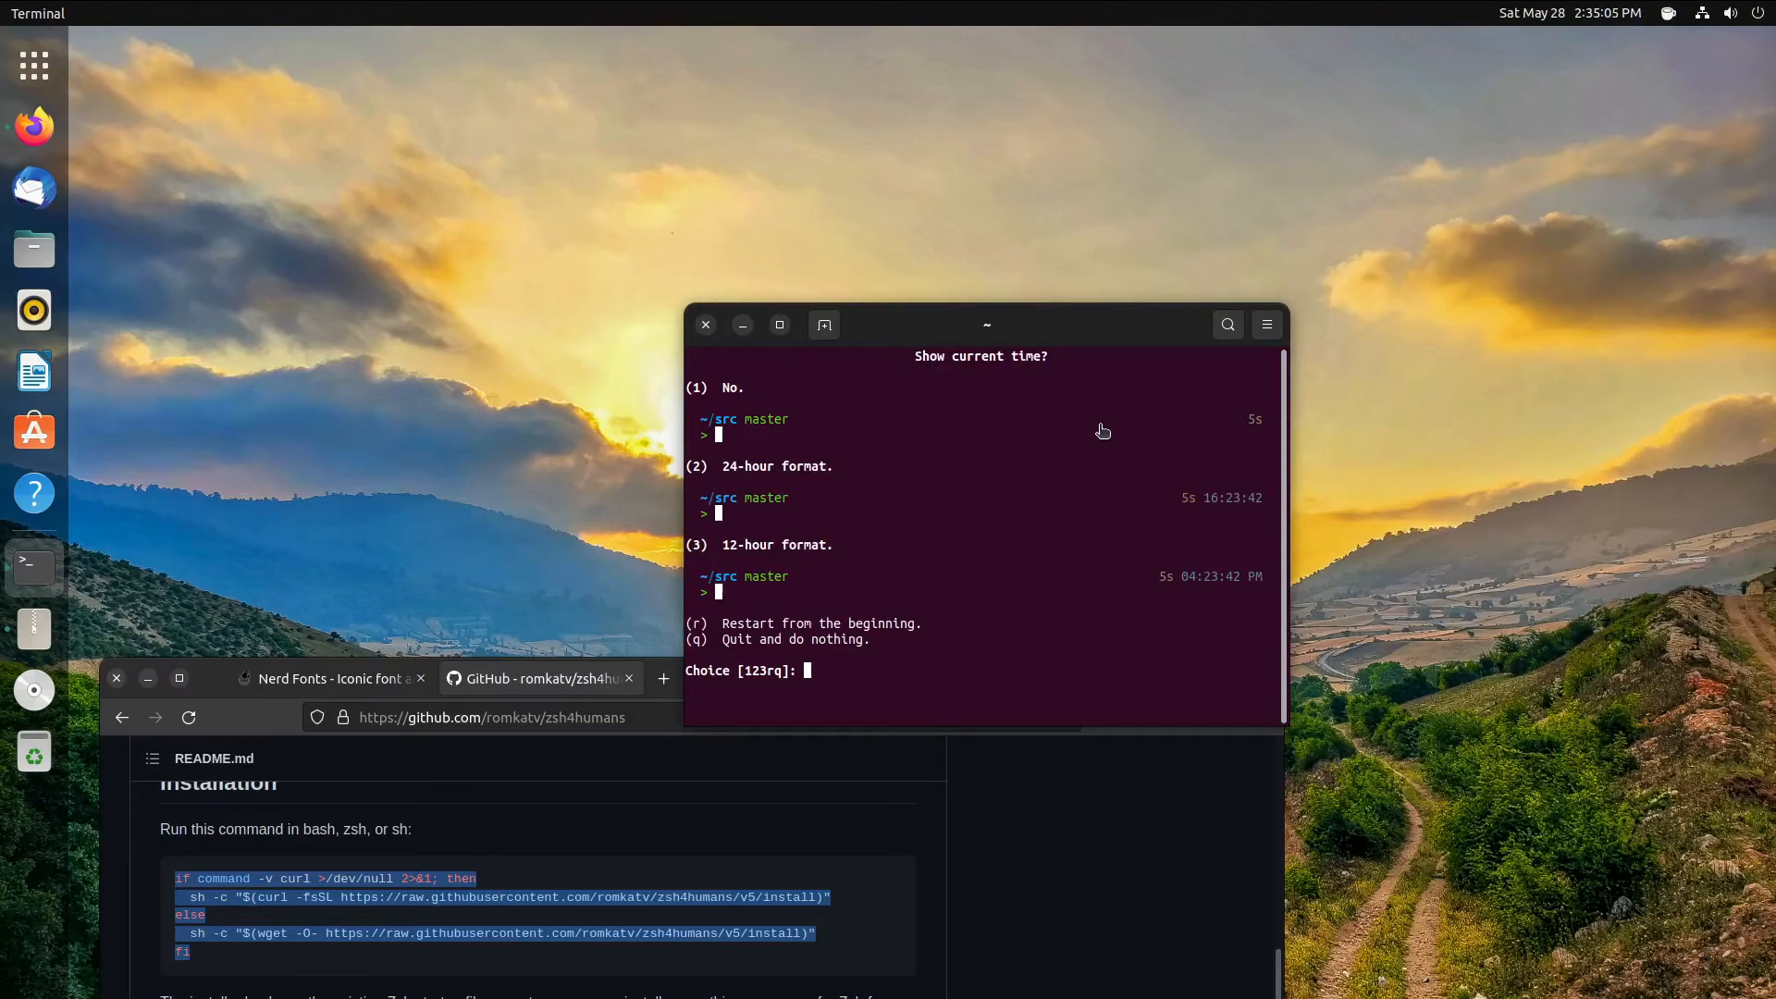
- Choose 12-hour time, a one-line prompt, spacing 1 and Fluent flow, then quit the wizard
{"action": "key", "text": "3"}
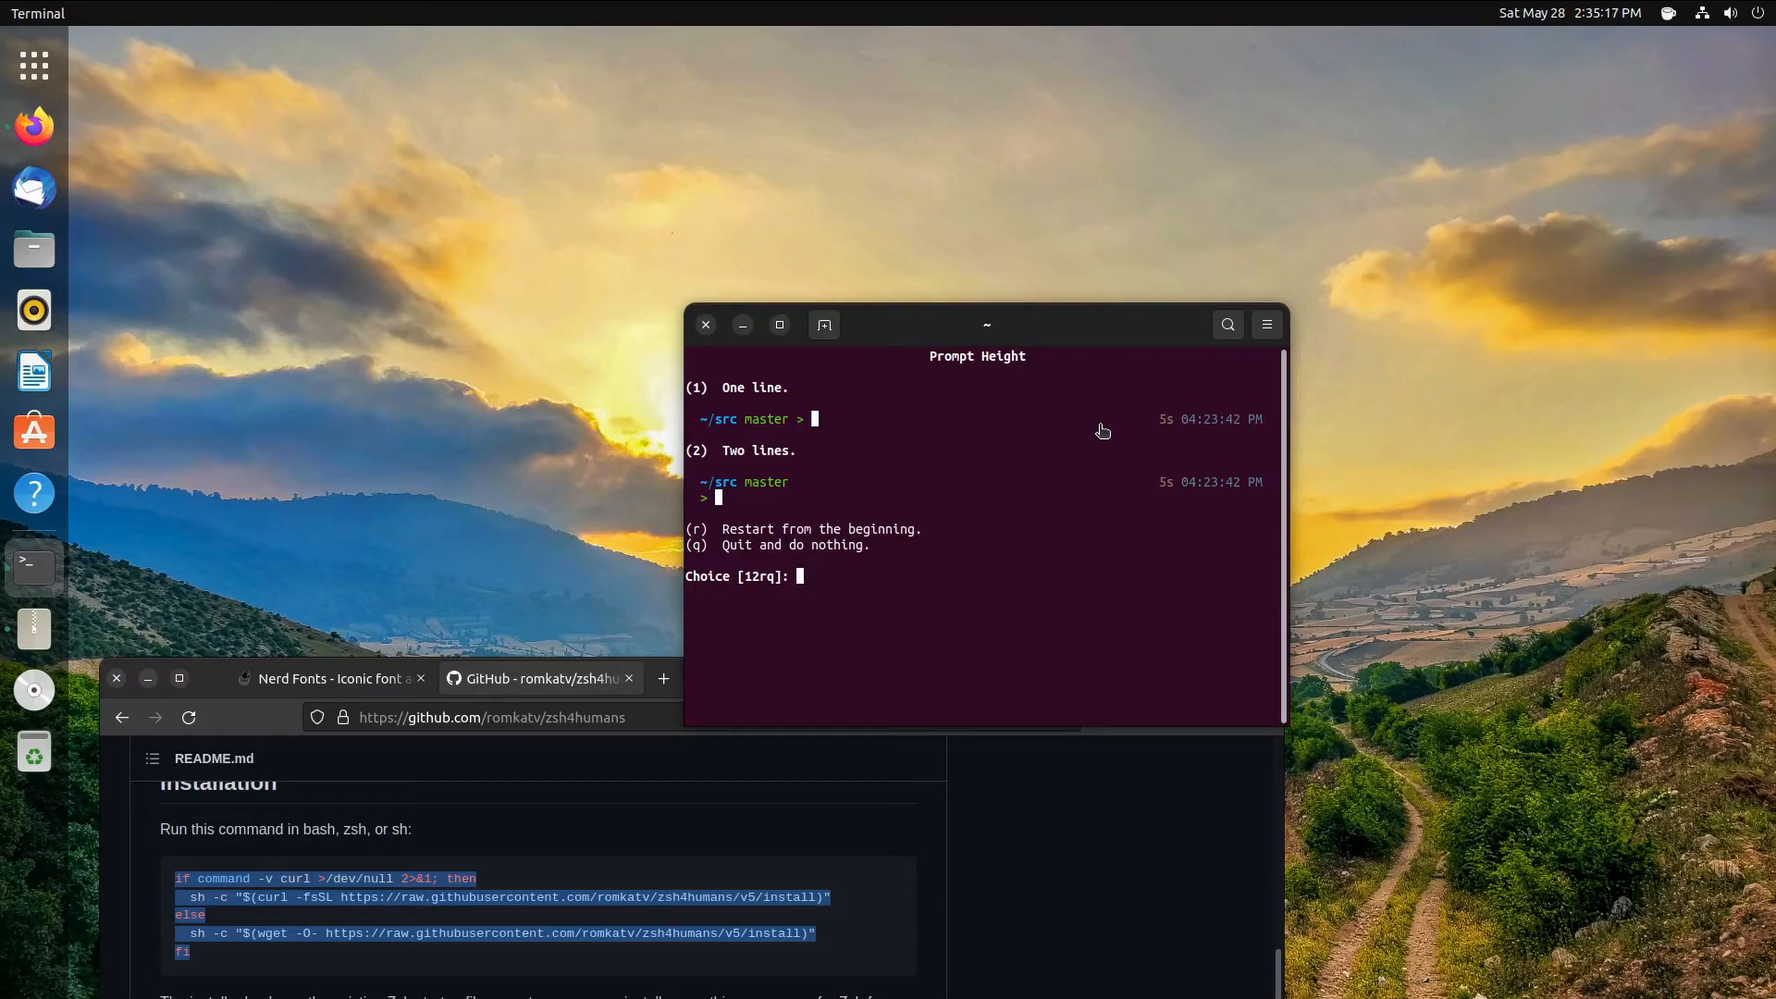
{"action": "key", "text": "1"}
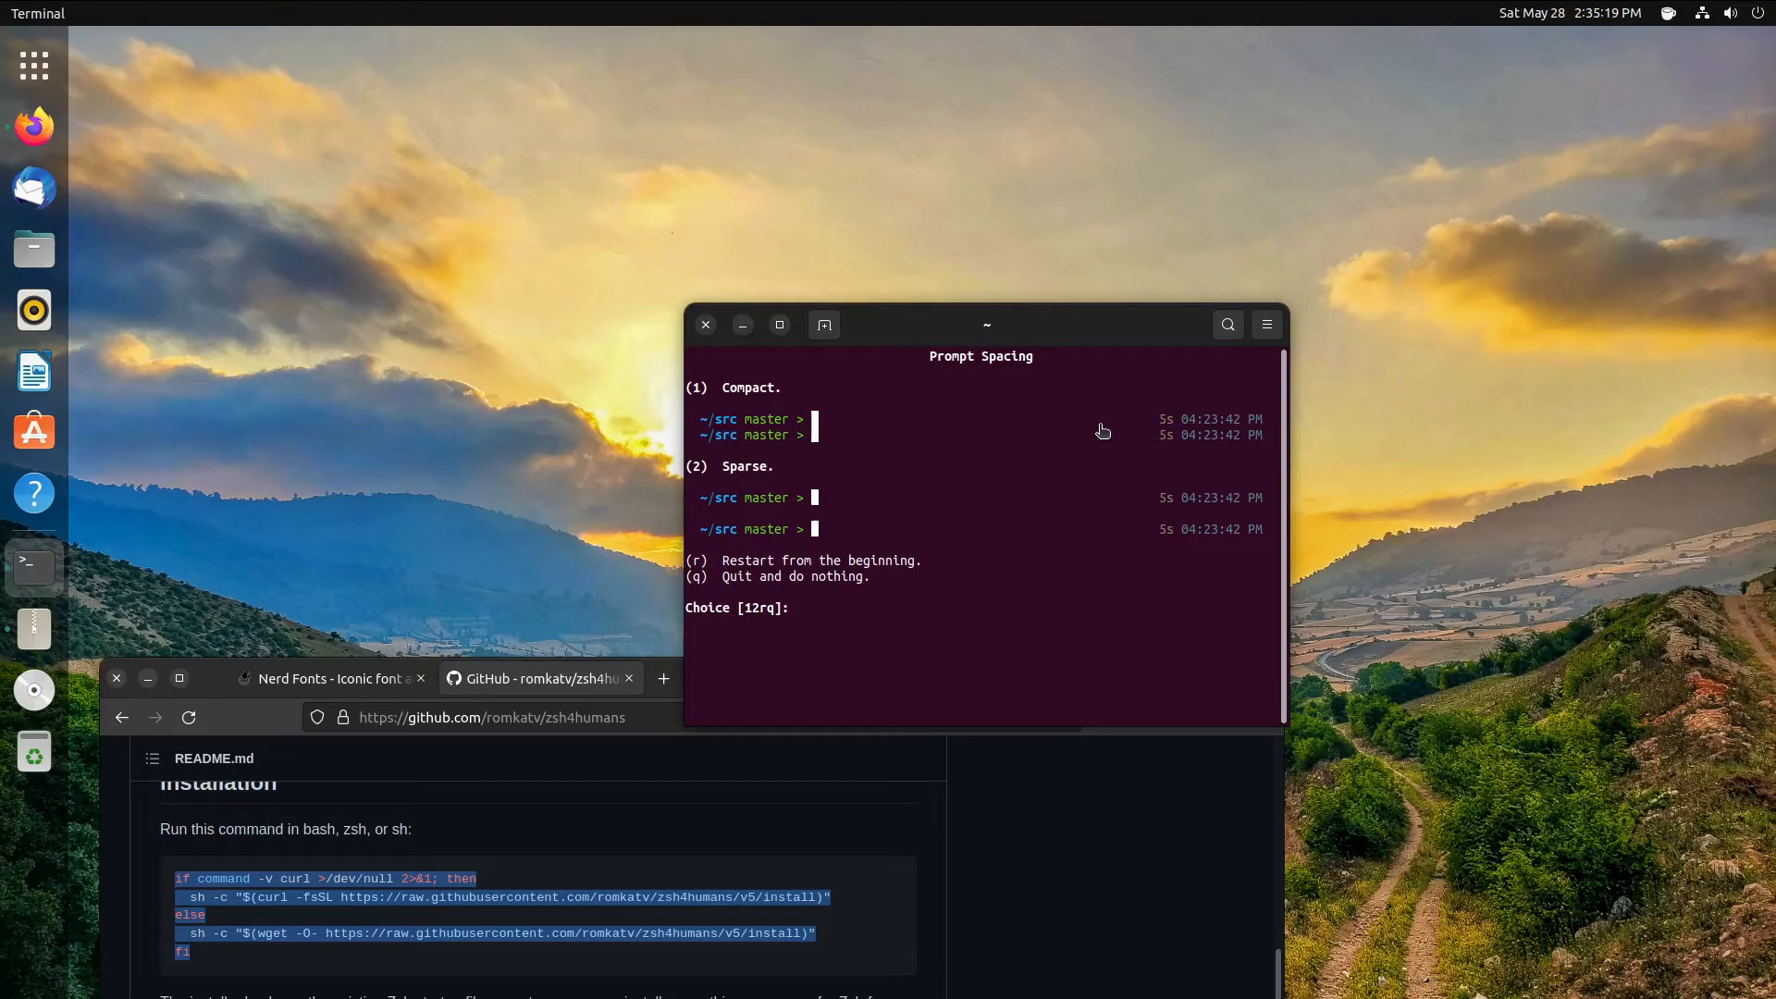
{"action": "key", "text": "1"}
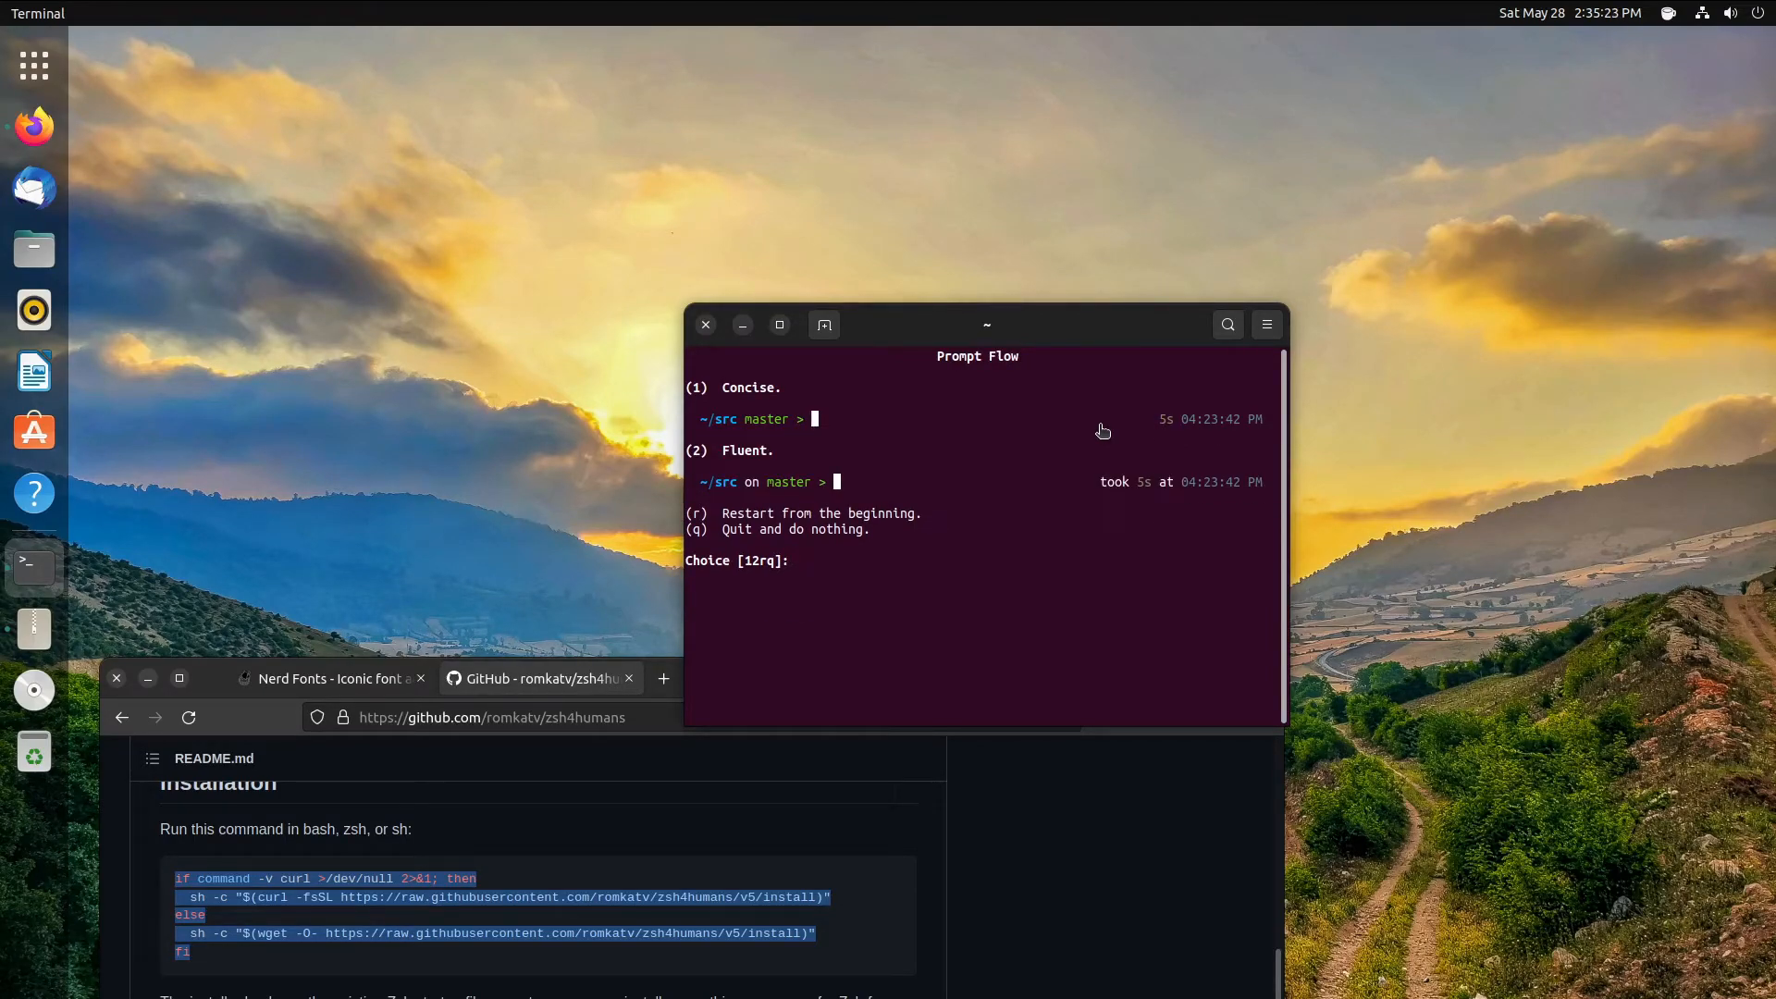
{"action": "key", "text": "2"}
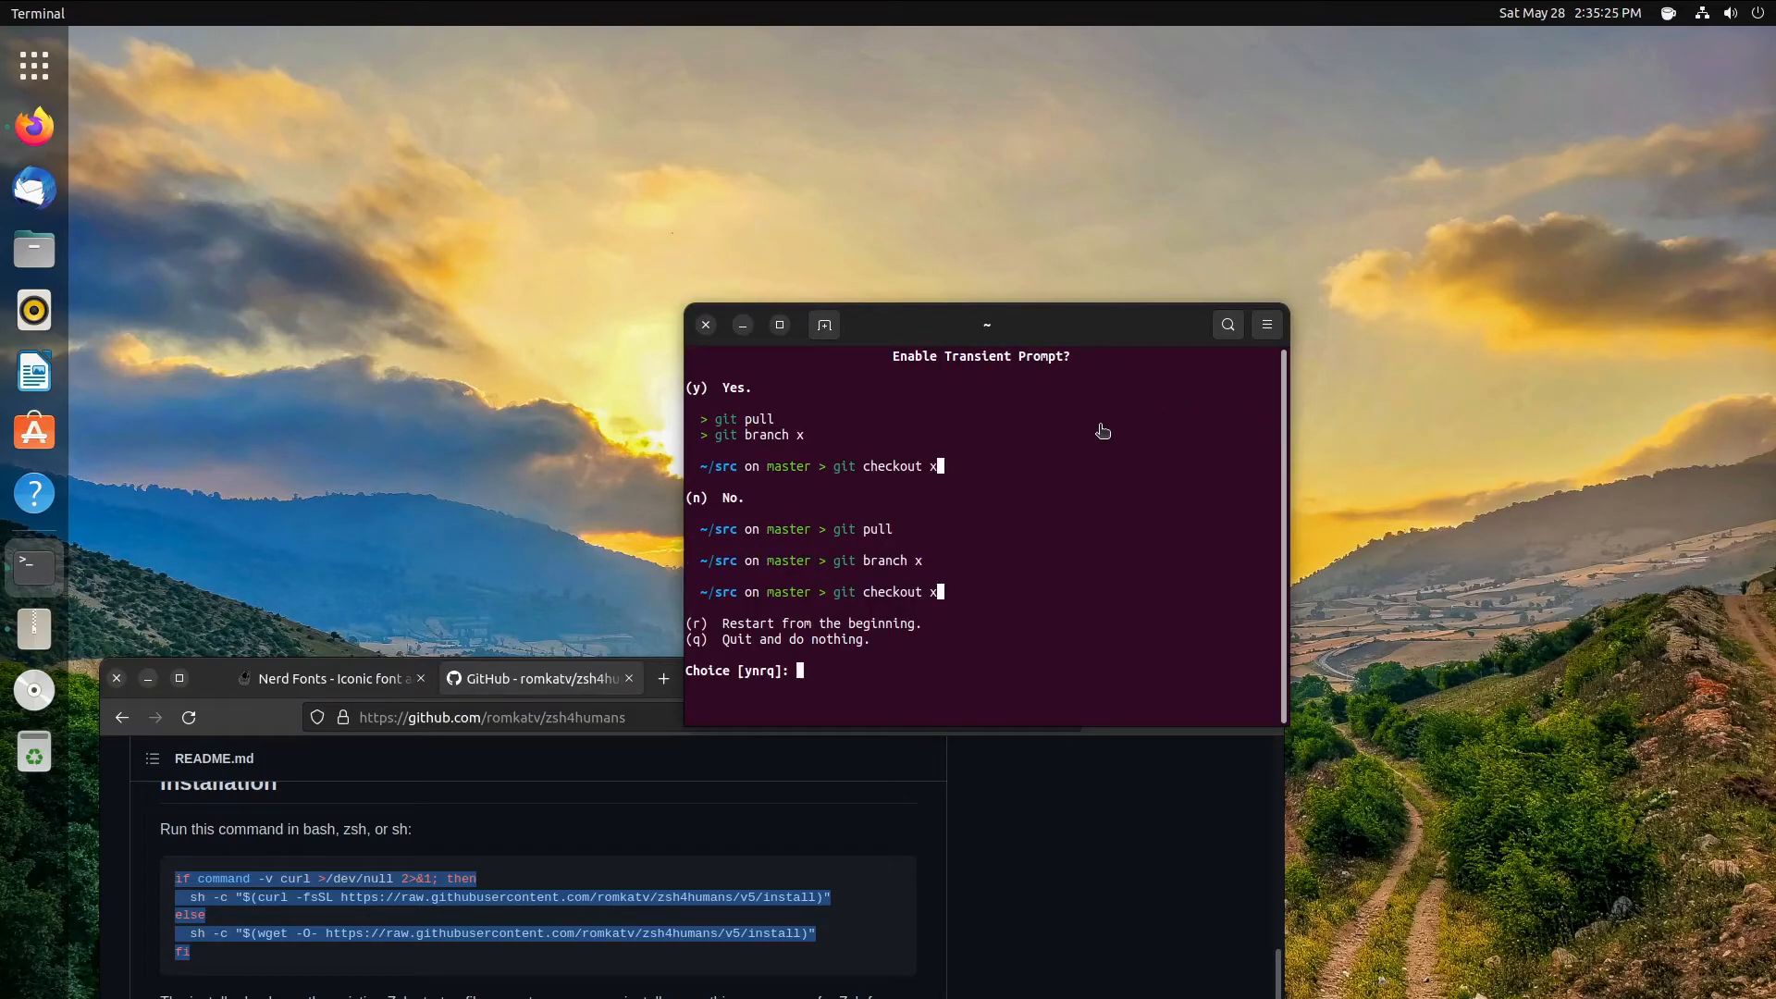
{"action": "key", "text": "q"}
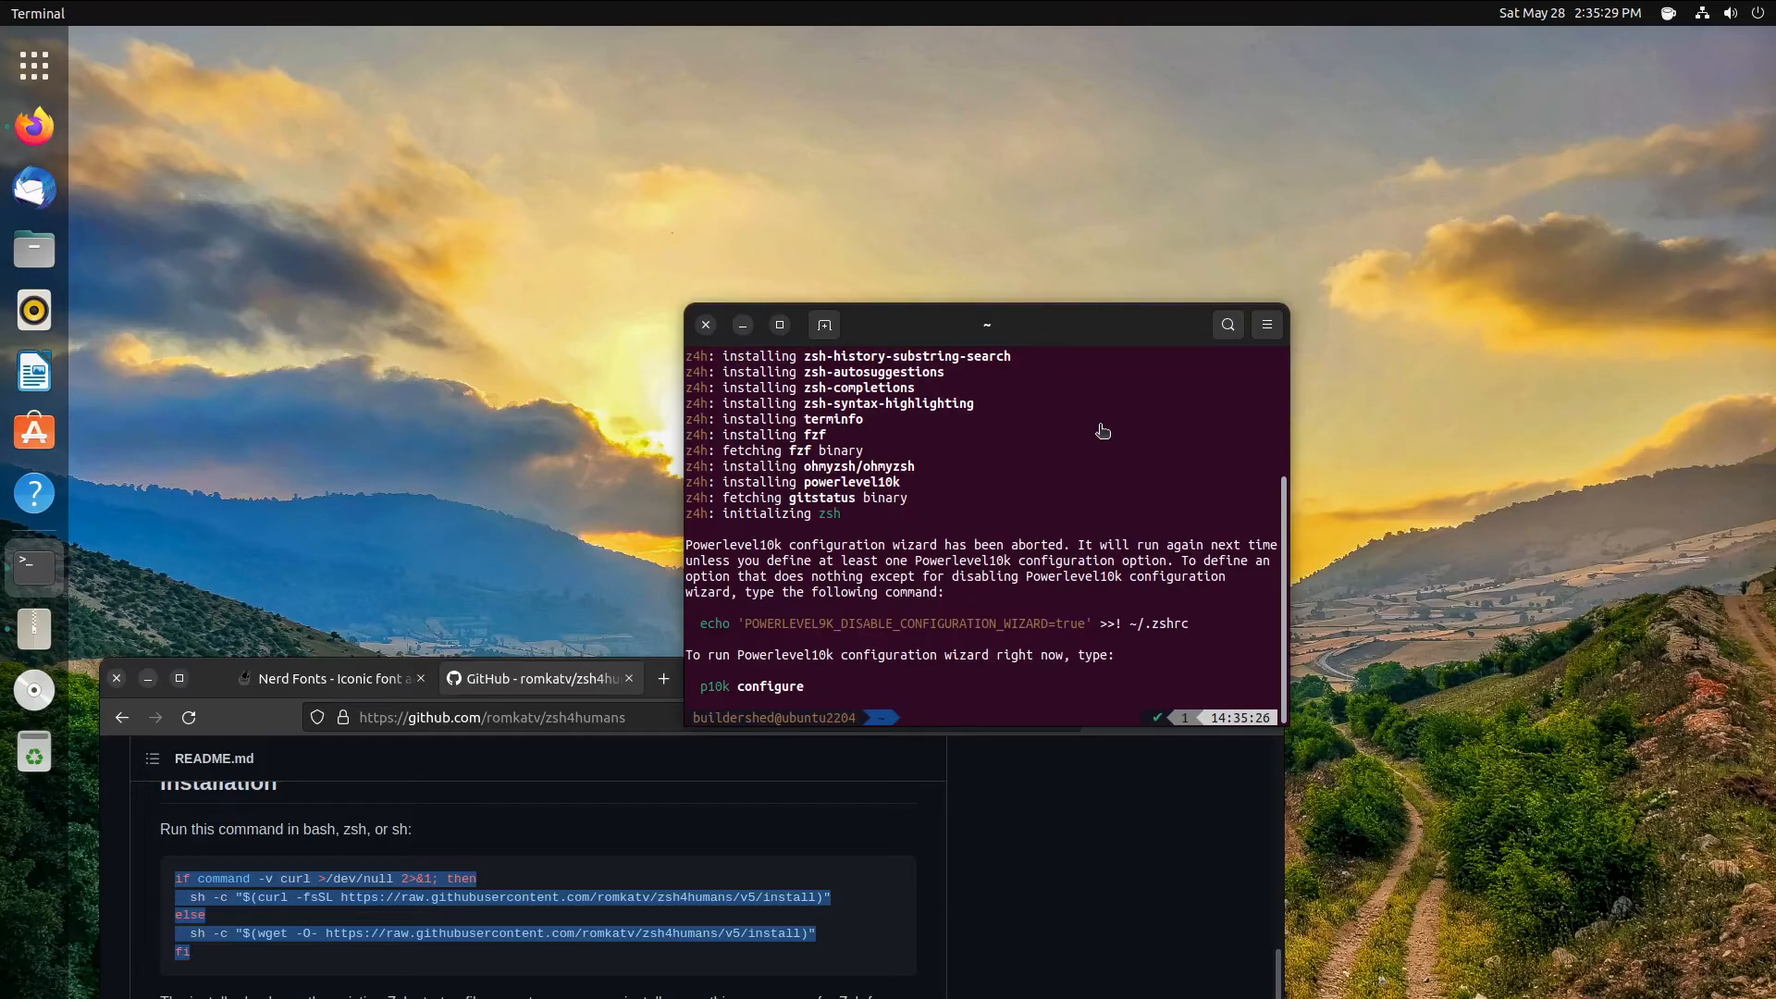
- Rerun p10k configure, confirm the glyphs, pick Classic style and ASCII, then restart the wizard and confirm the diamond glyph
{"action": "type", "text": "p10k configure"}
{"action": "key", "text": "Return"}
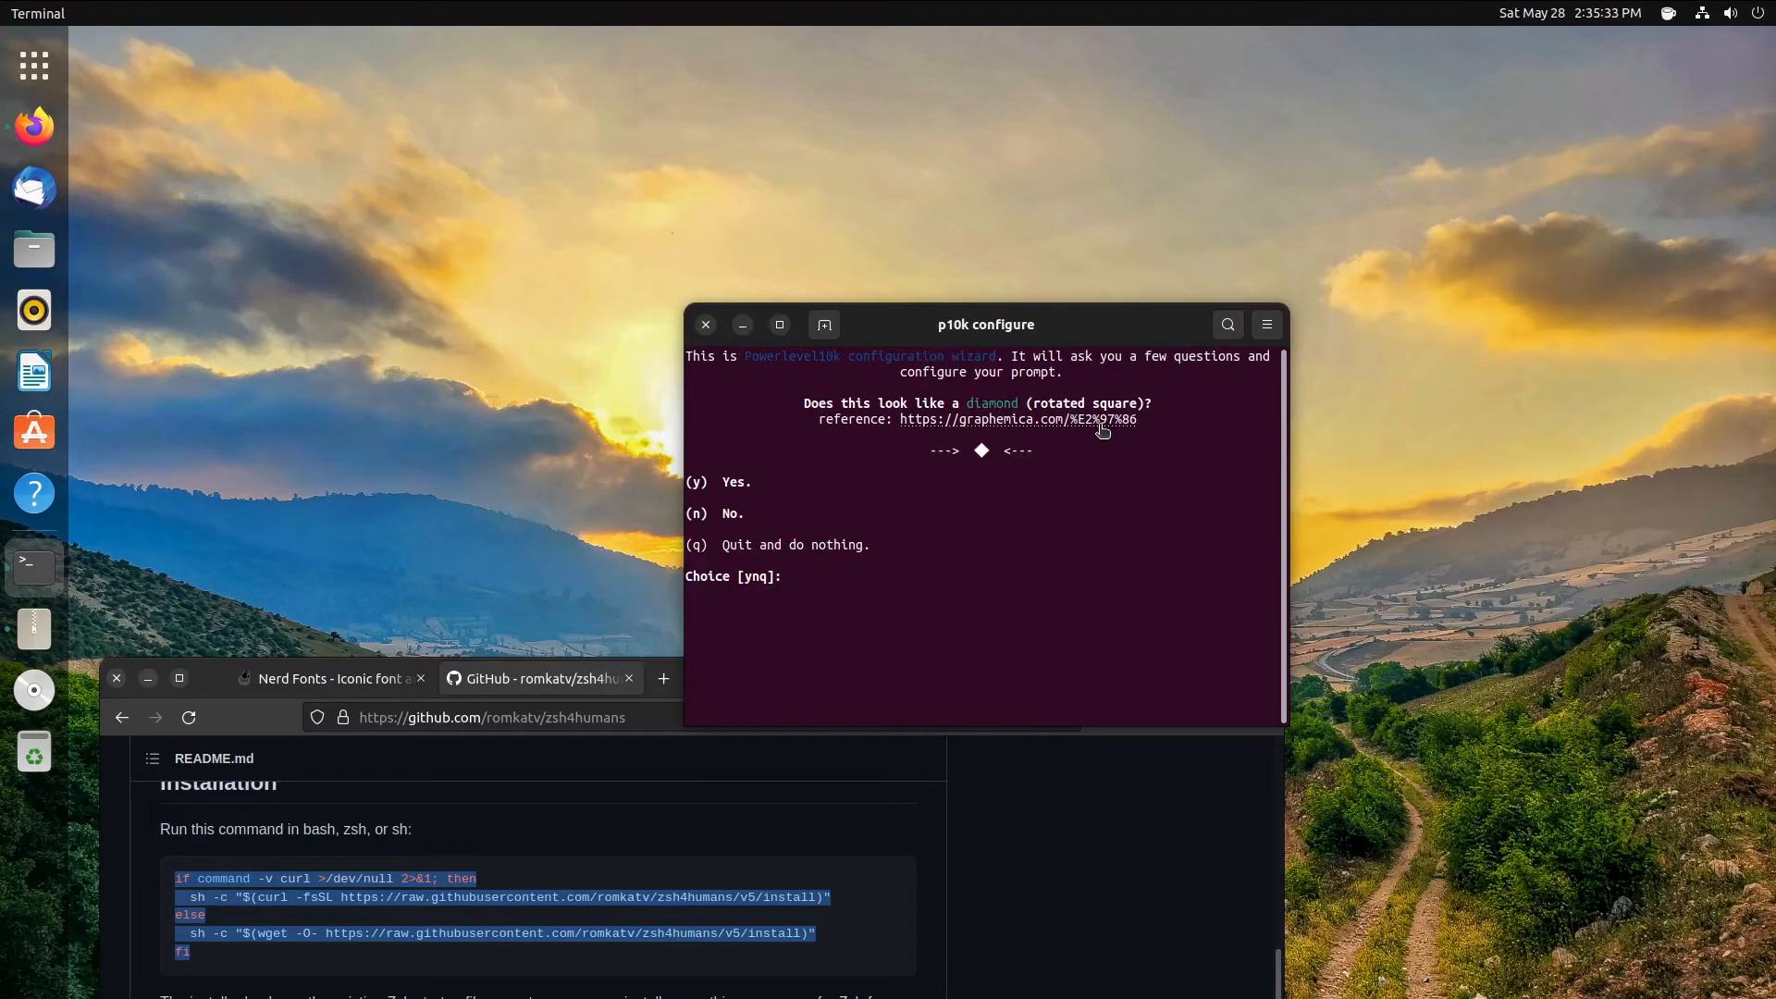
{"action": "key", "text": "y"}
{"action": "key", "text": "y"}
{"action": "key", "text": "y"}
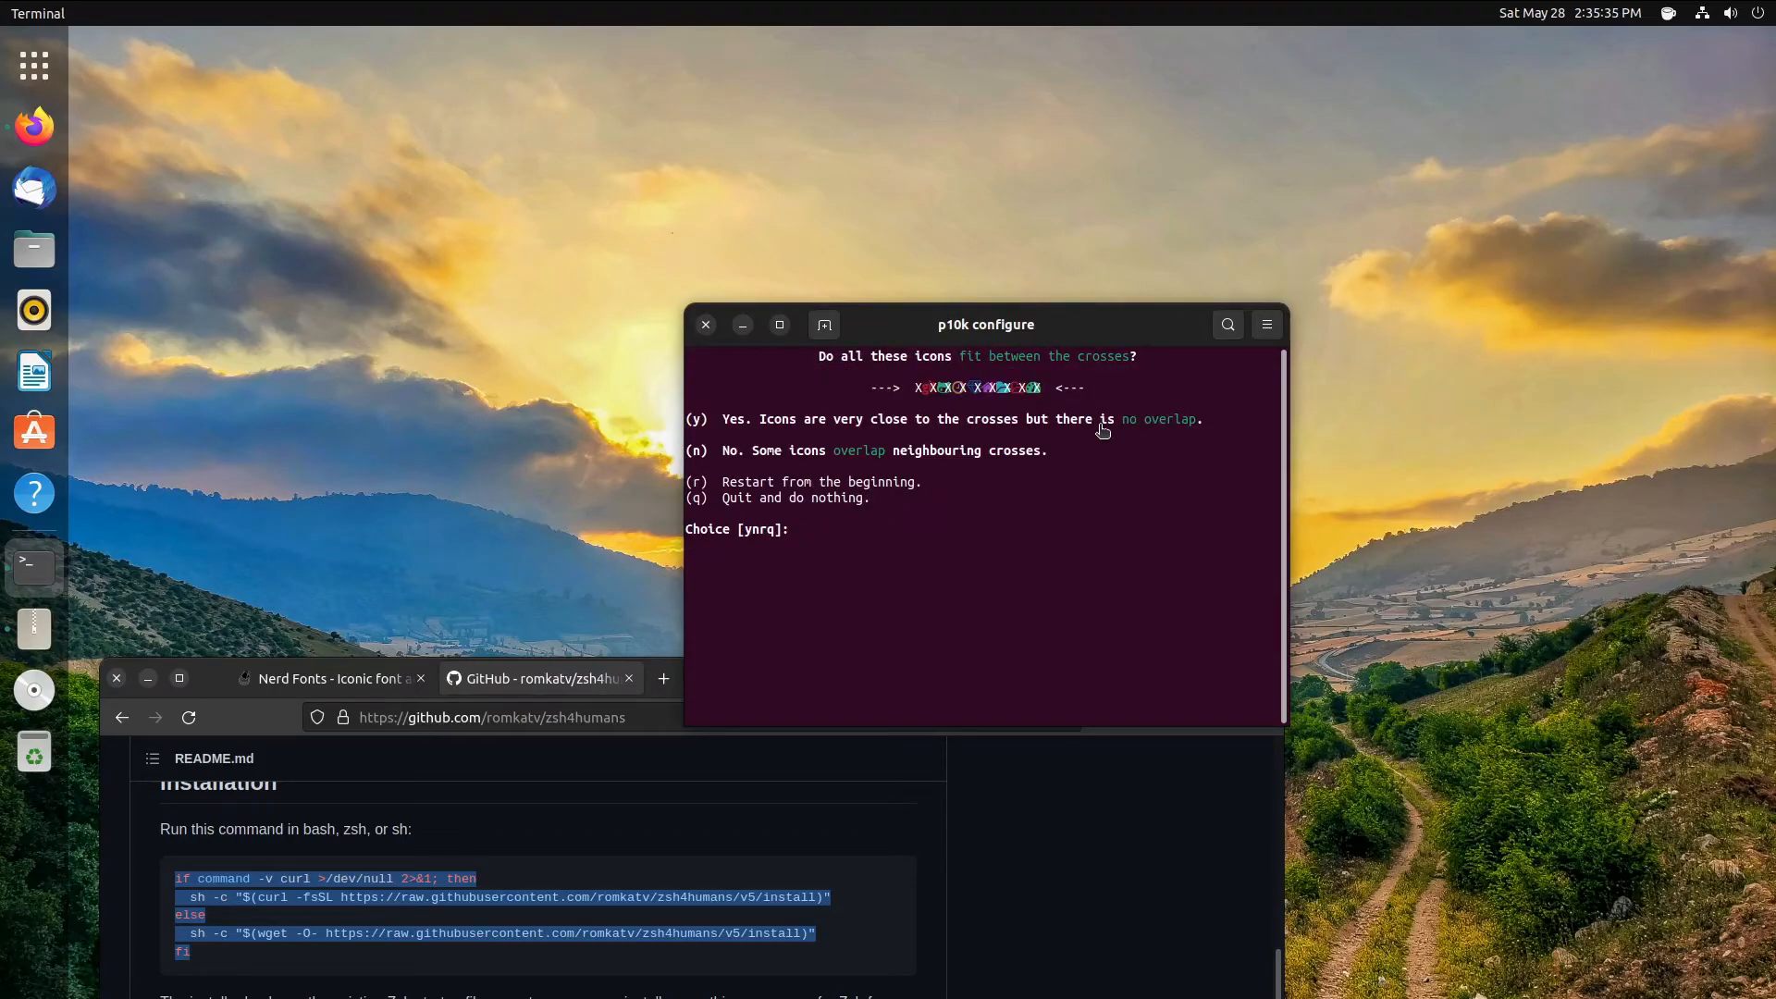
{"action": "key", "text": "y"}
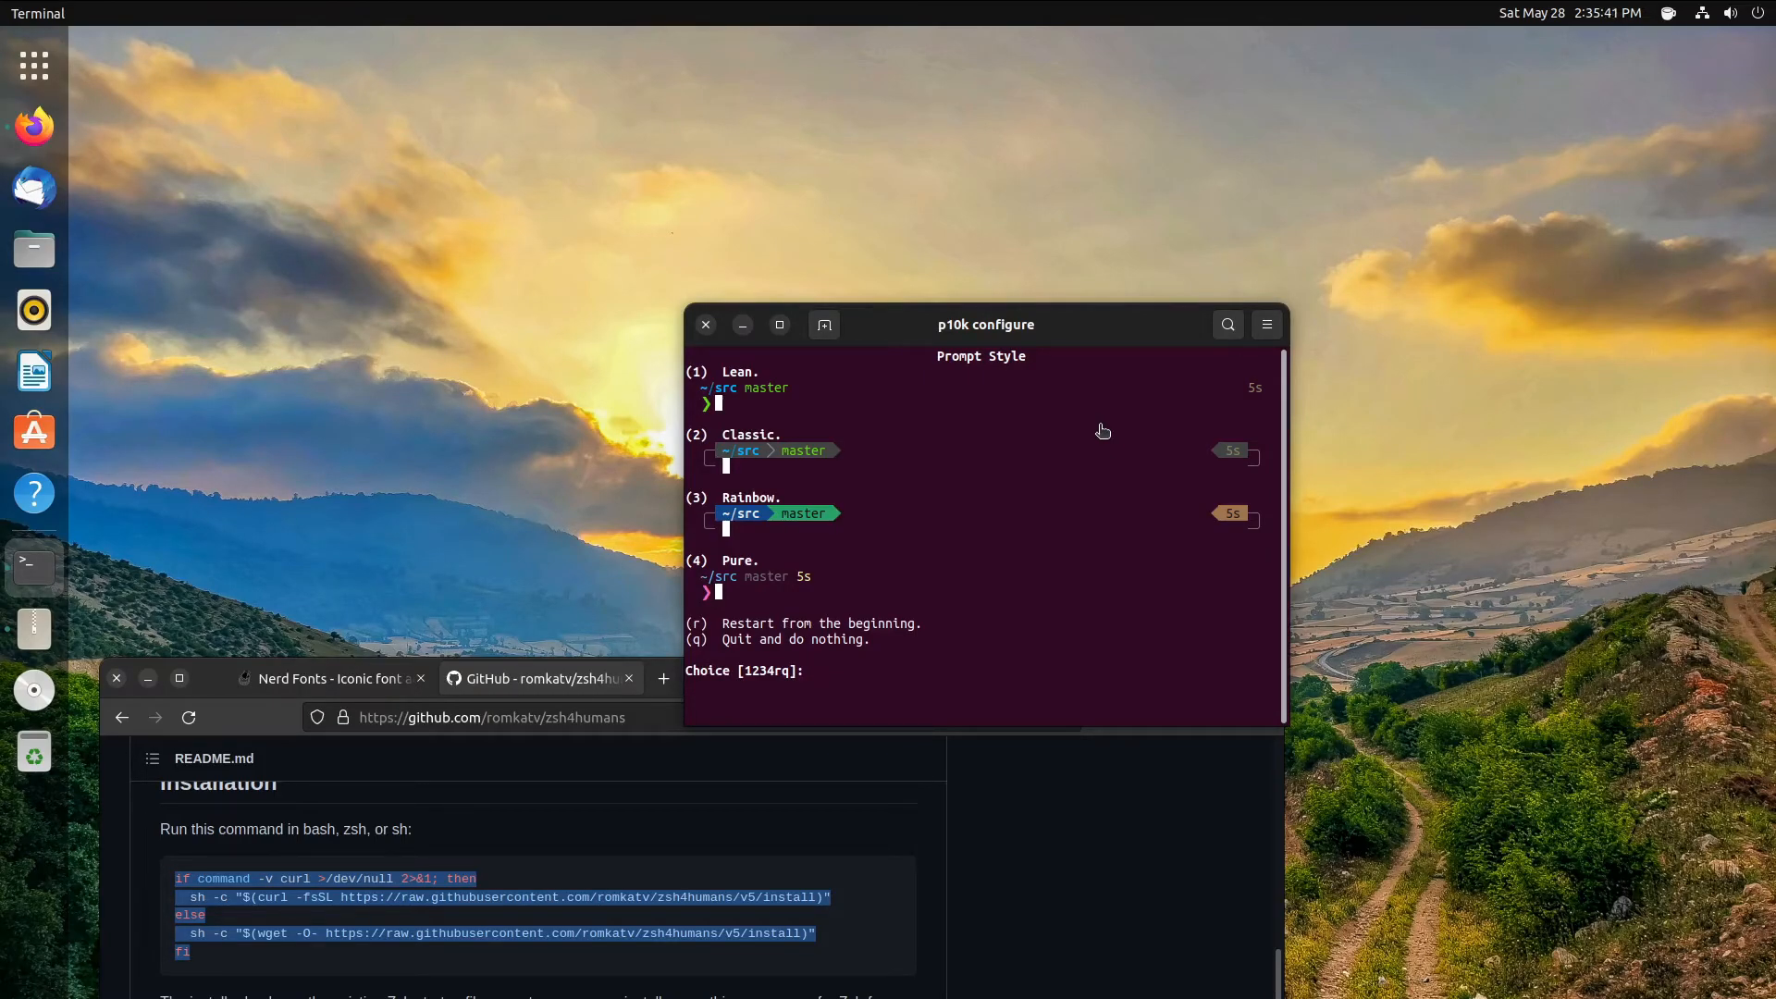
{"action": "key", "text": "2"}
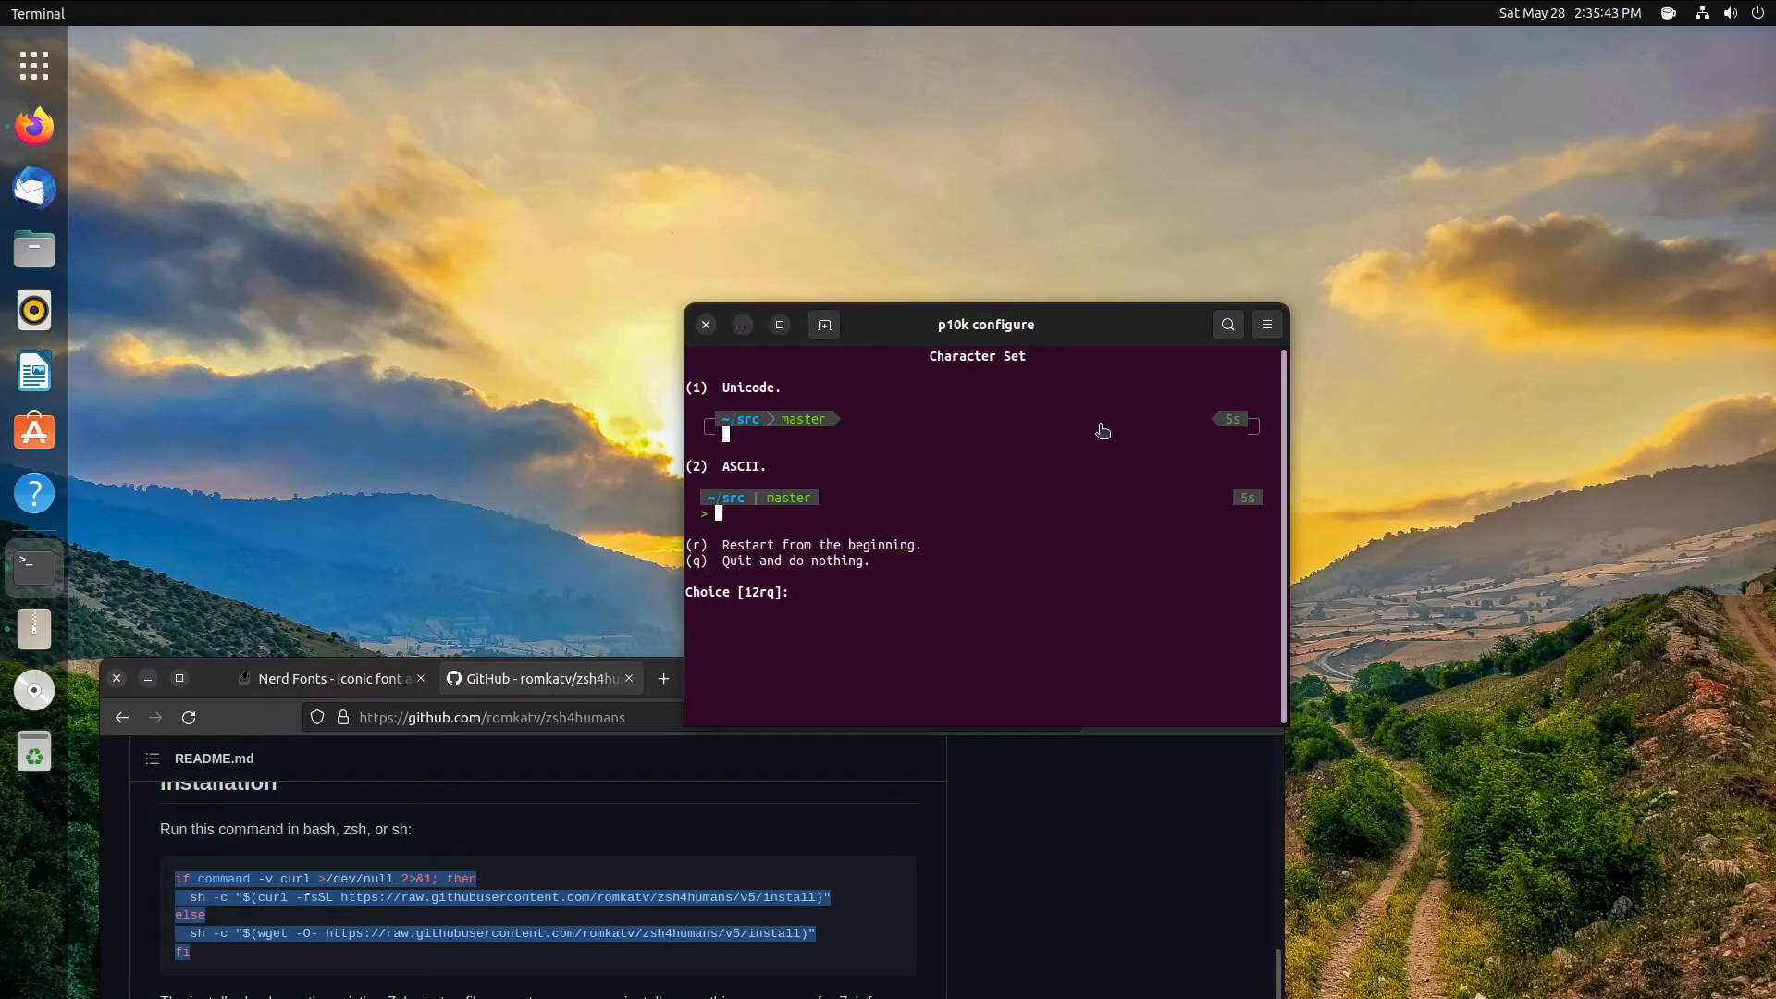
{"action": "key", "text": "2"}
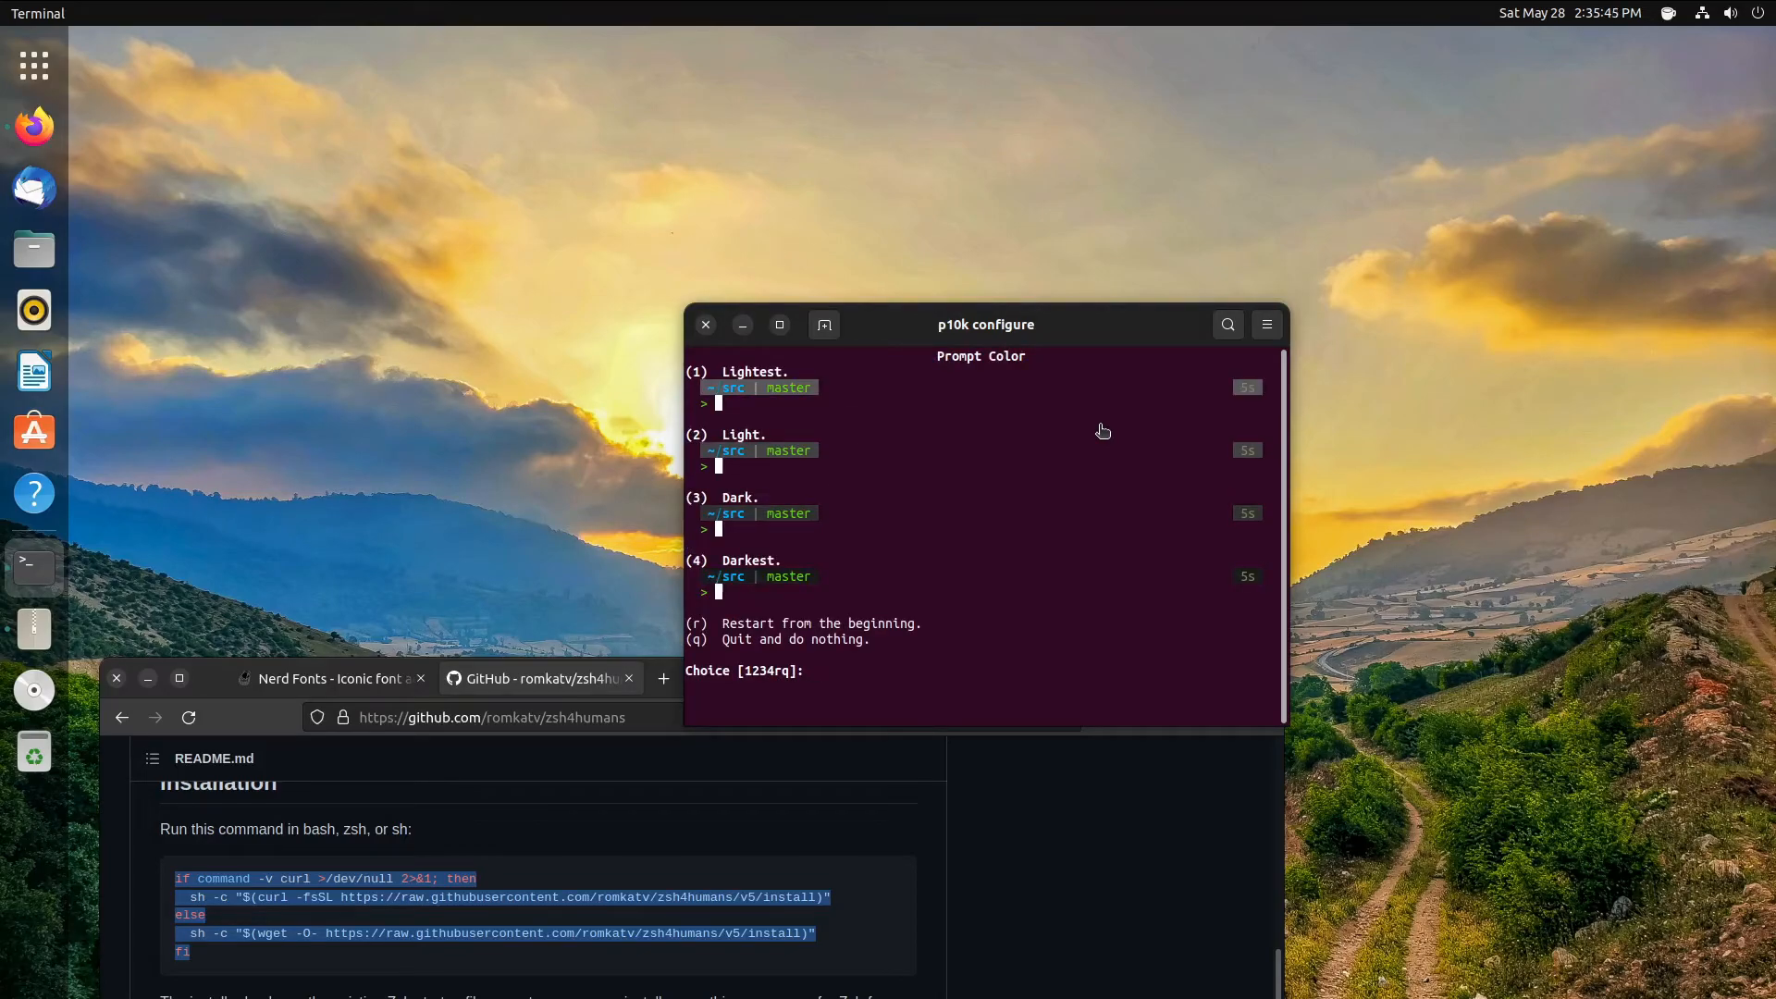
{"action": "key", "text": "r"}
{"action": "key", "text": "y"}
{"action": "key", "text": "y"}
{"action": "key", "text": "y"}
{"action": "key", "text": "y"}
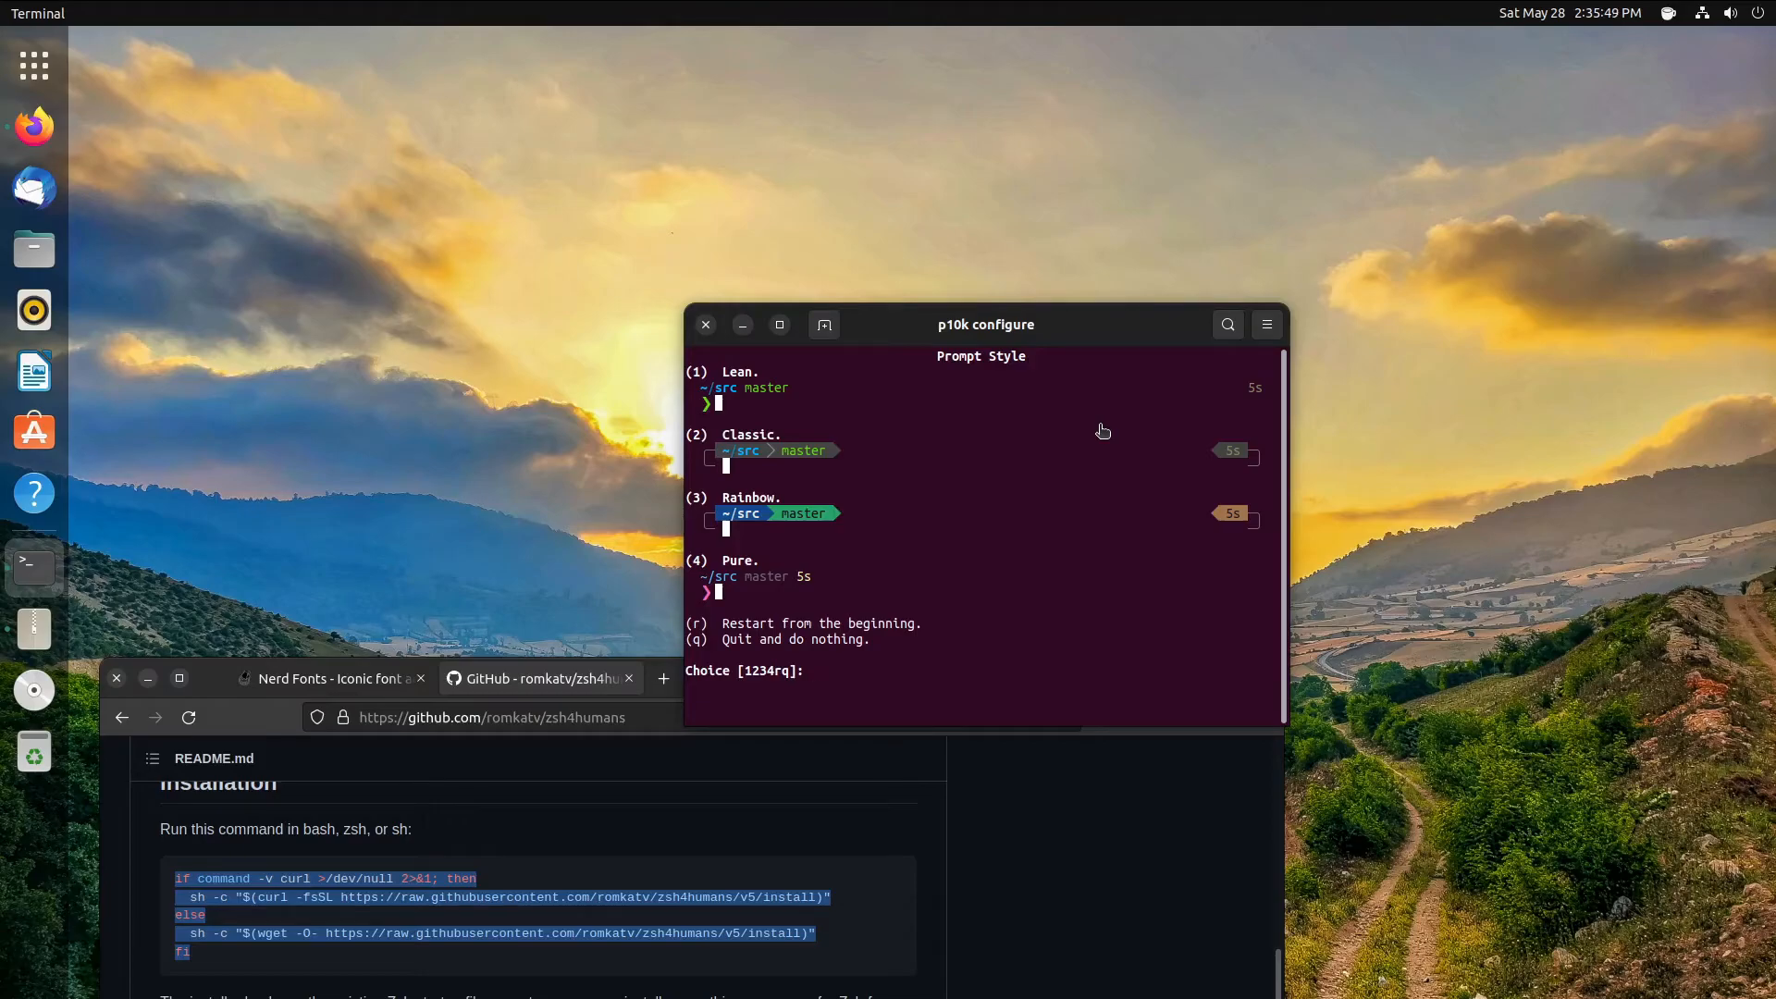
- Choose Classic style, Unicode, colour 3, 12-hour time, slanted separators, sharp heads and round tails
{"action": "key", "text": "2"}
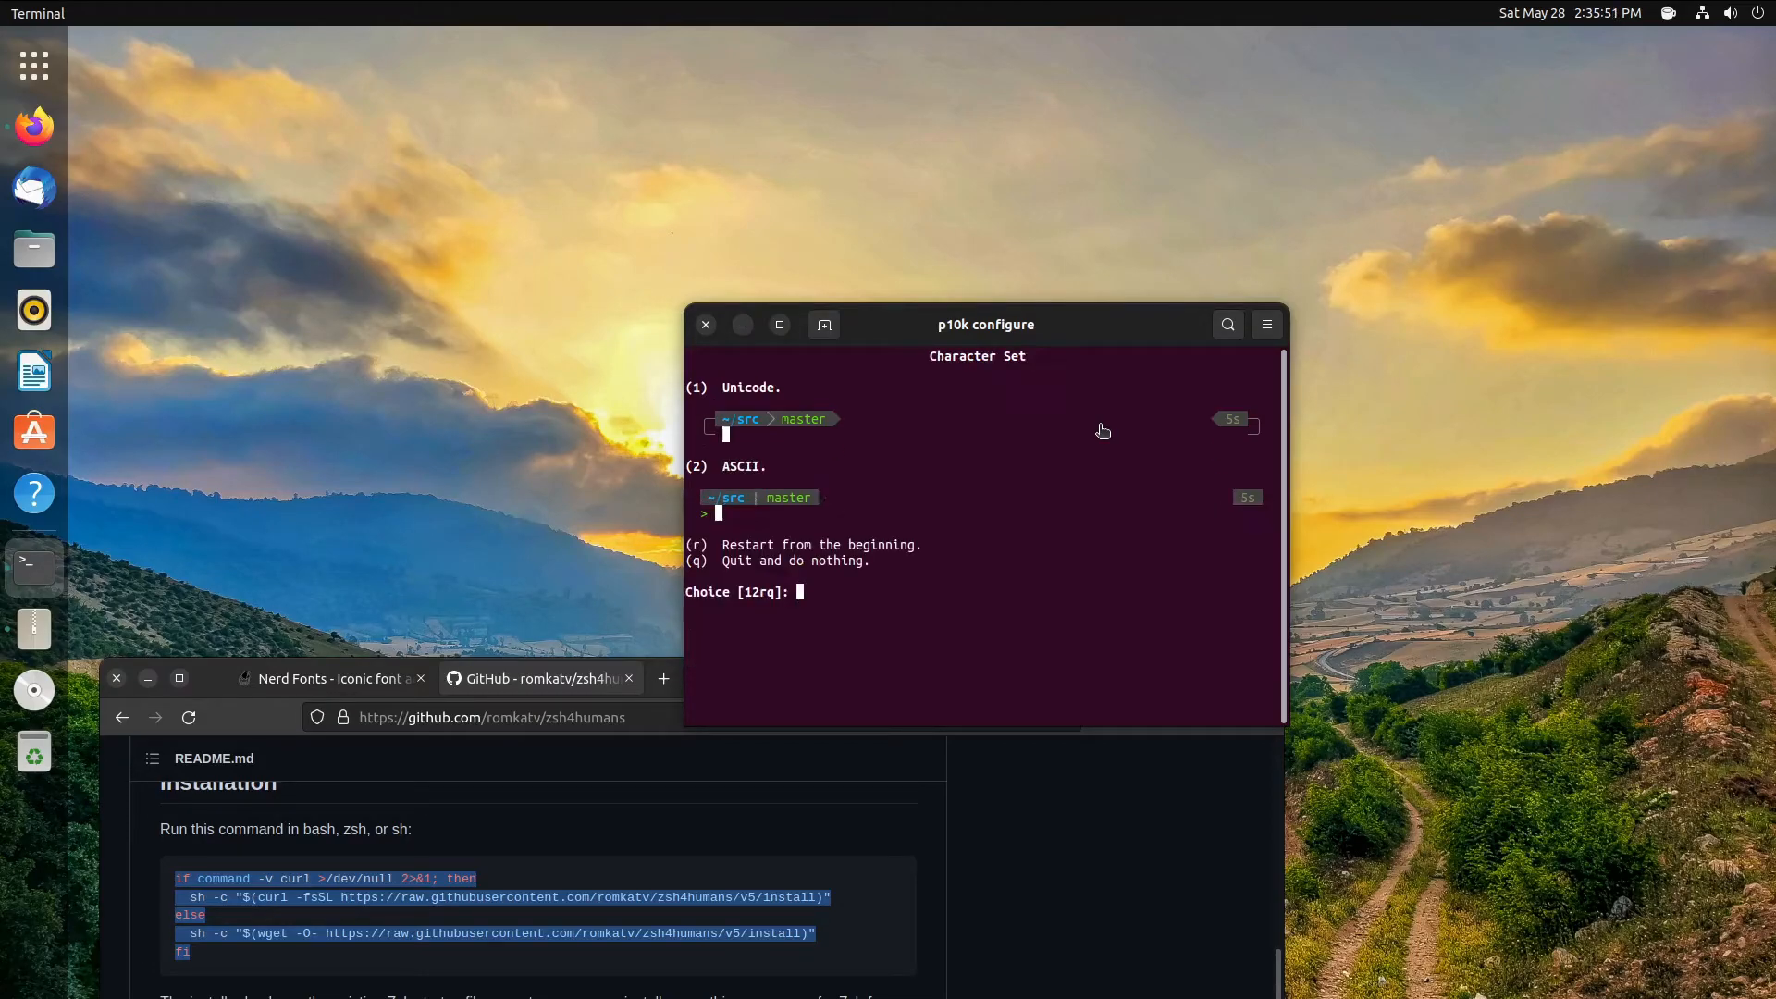
{"action": "key", "text": "1"}
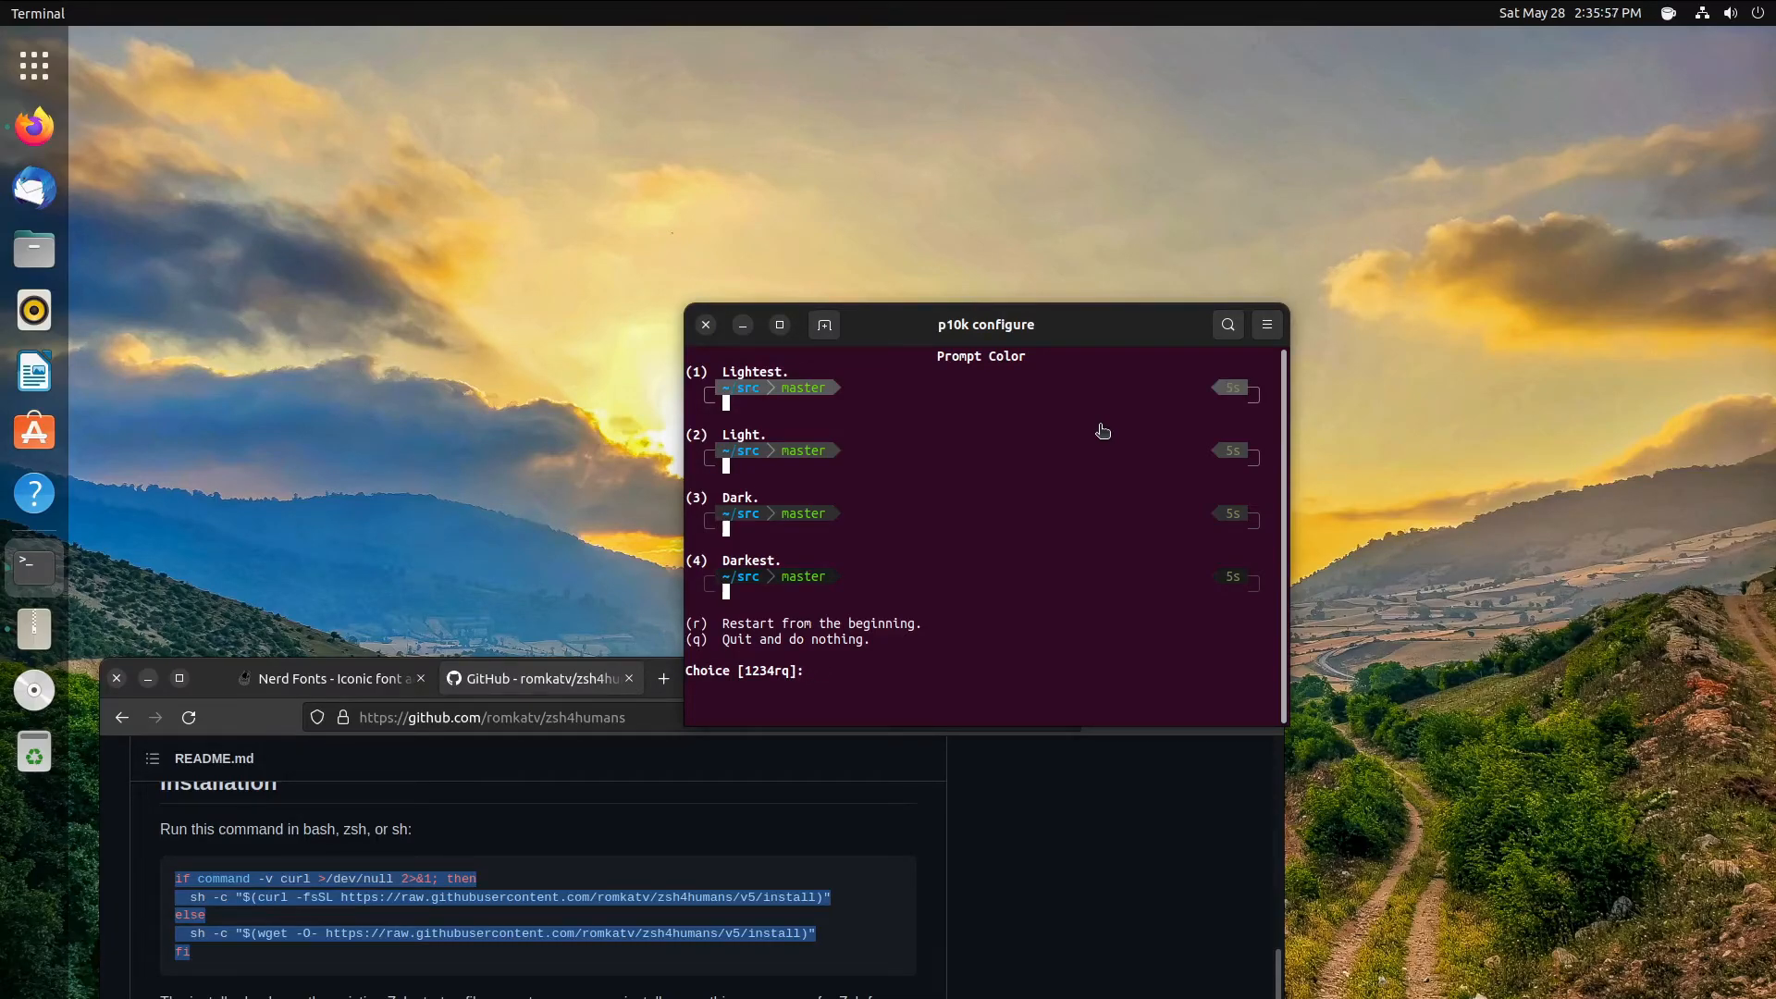
{"action": "key", "text": "3"}
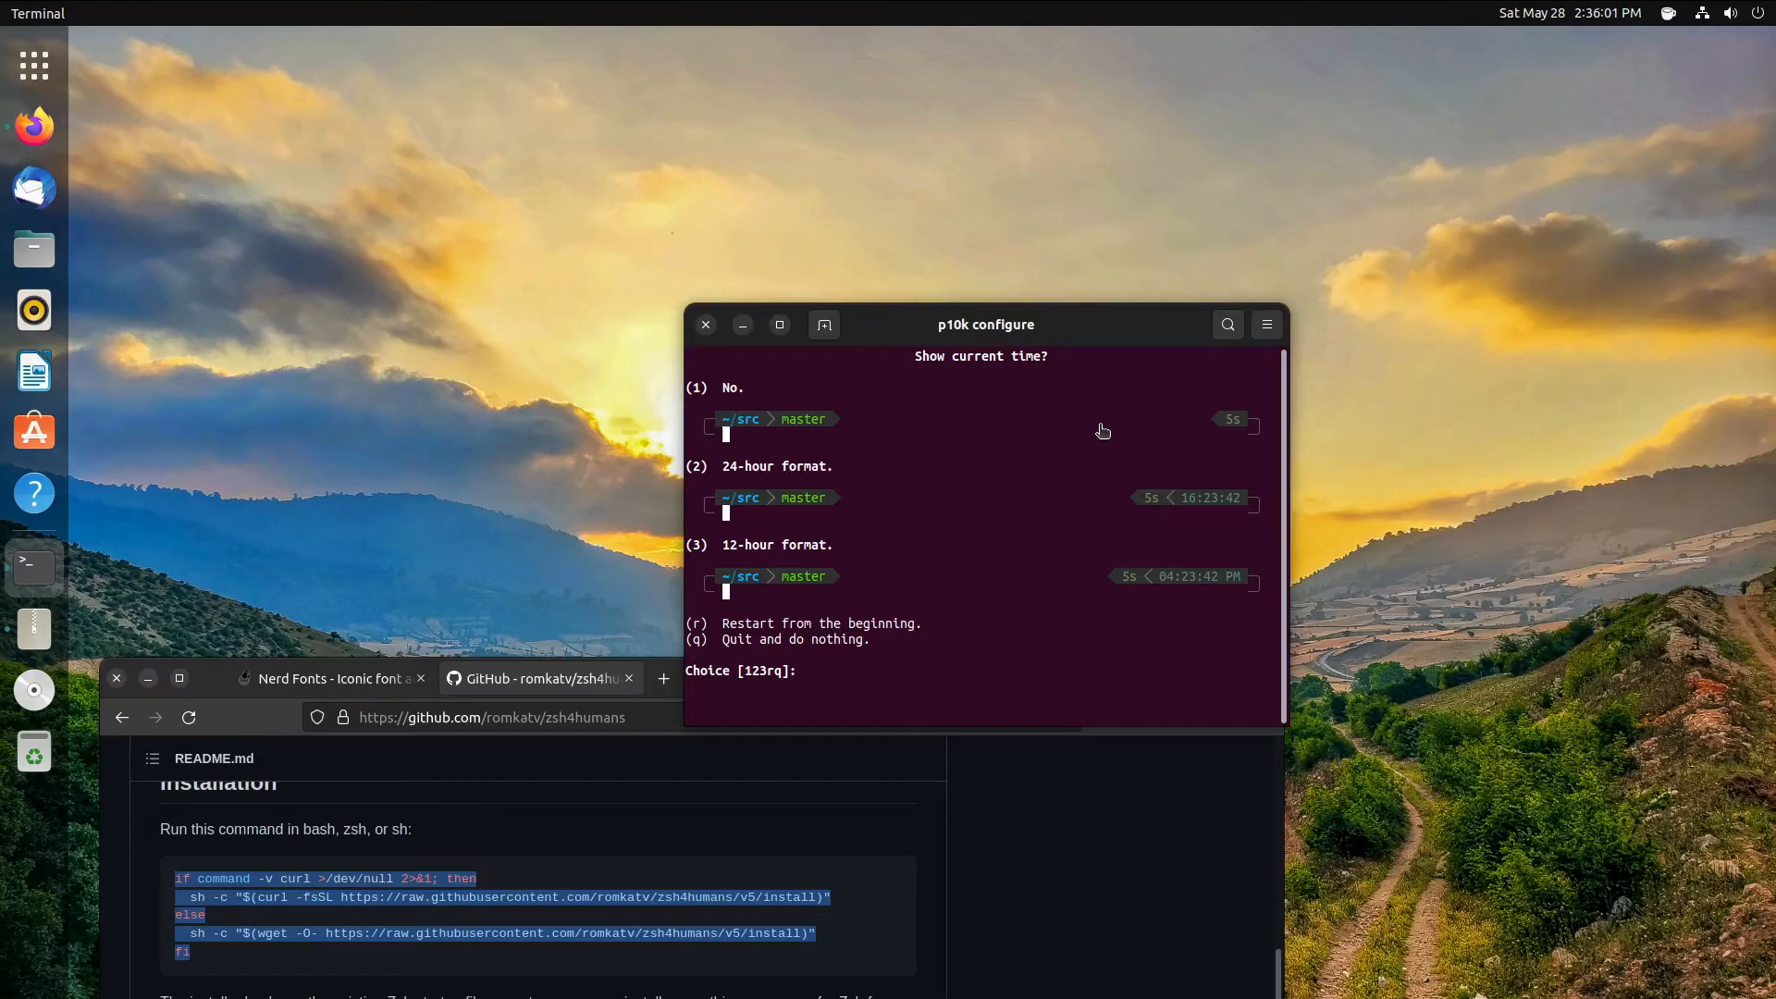
{"action": "key", "text": "3"}
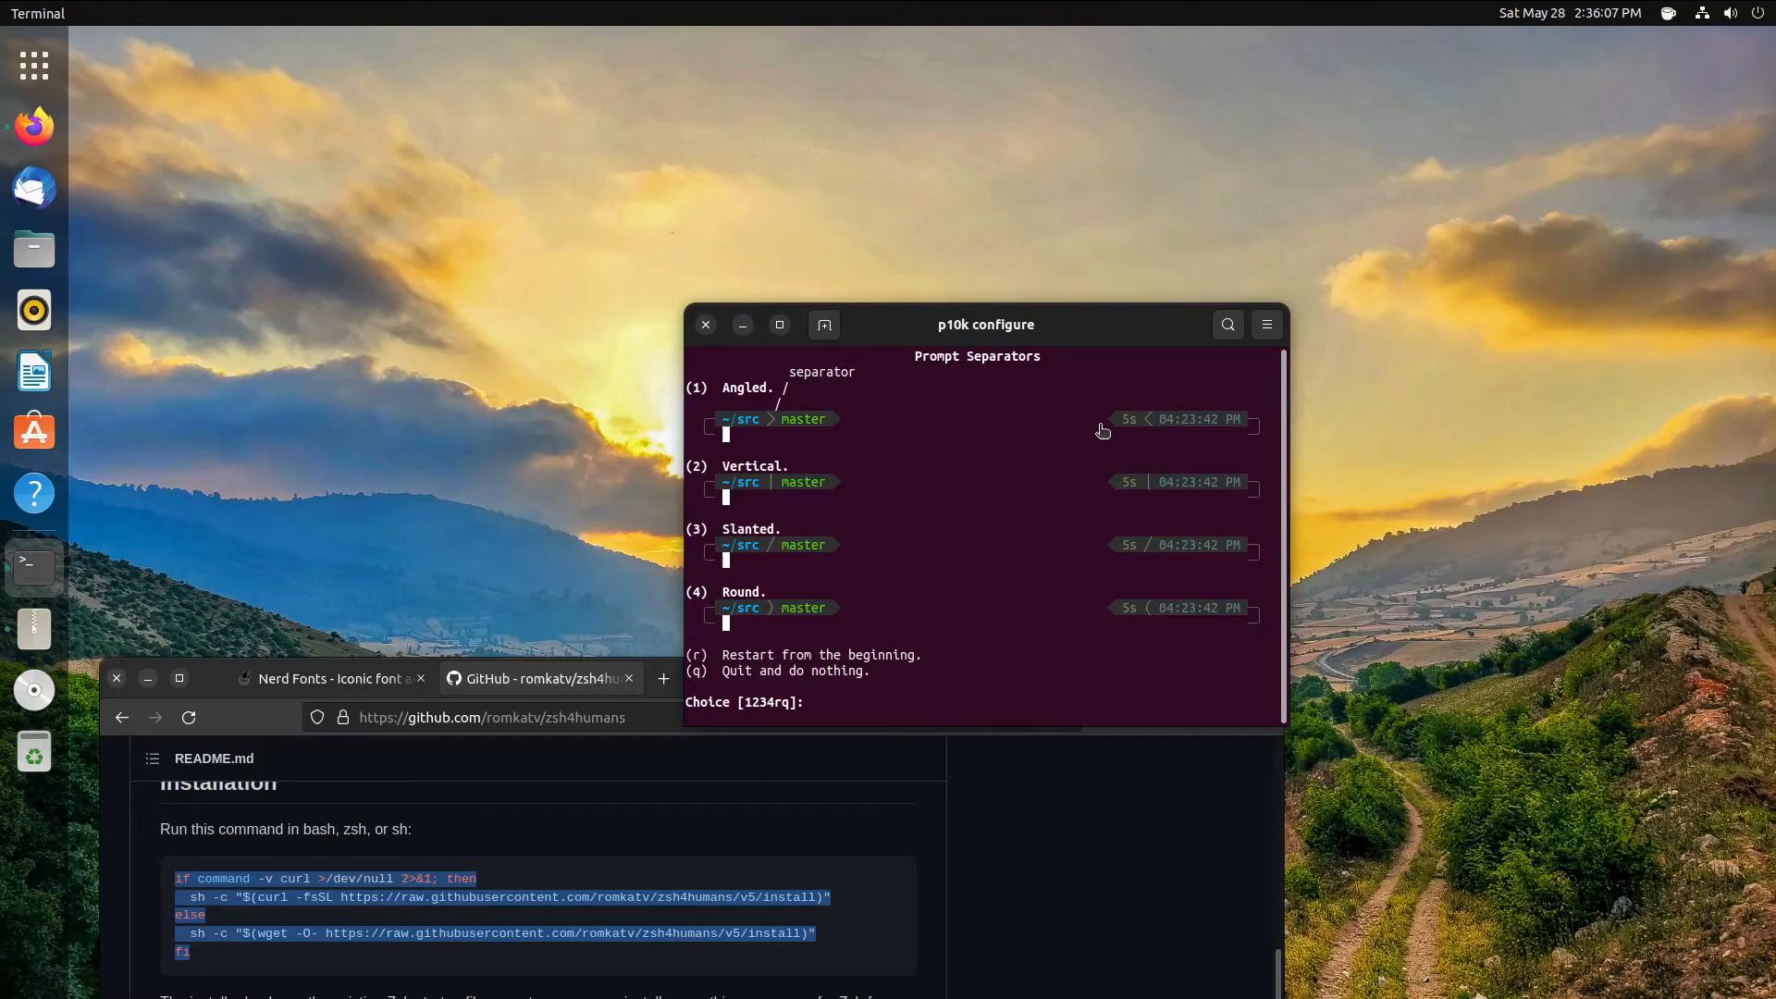
{"action": "key", "text": "3"}
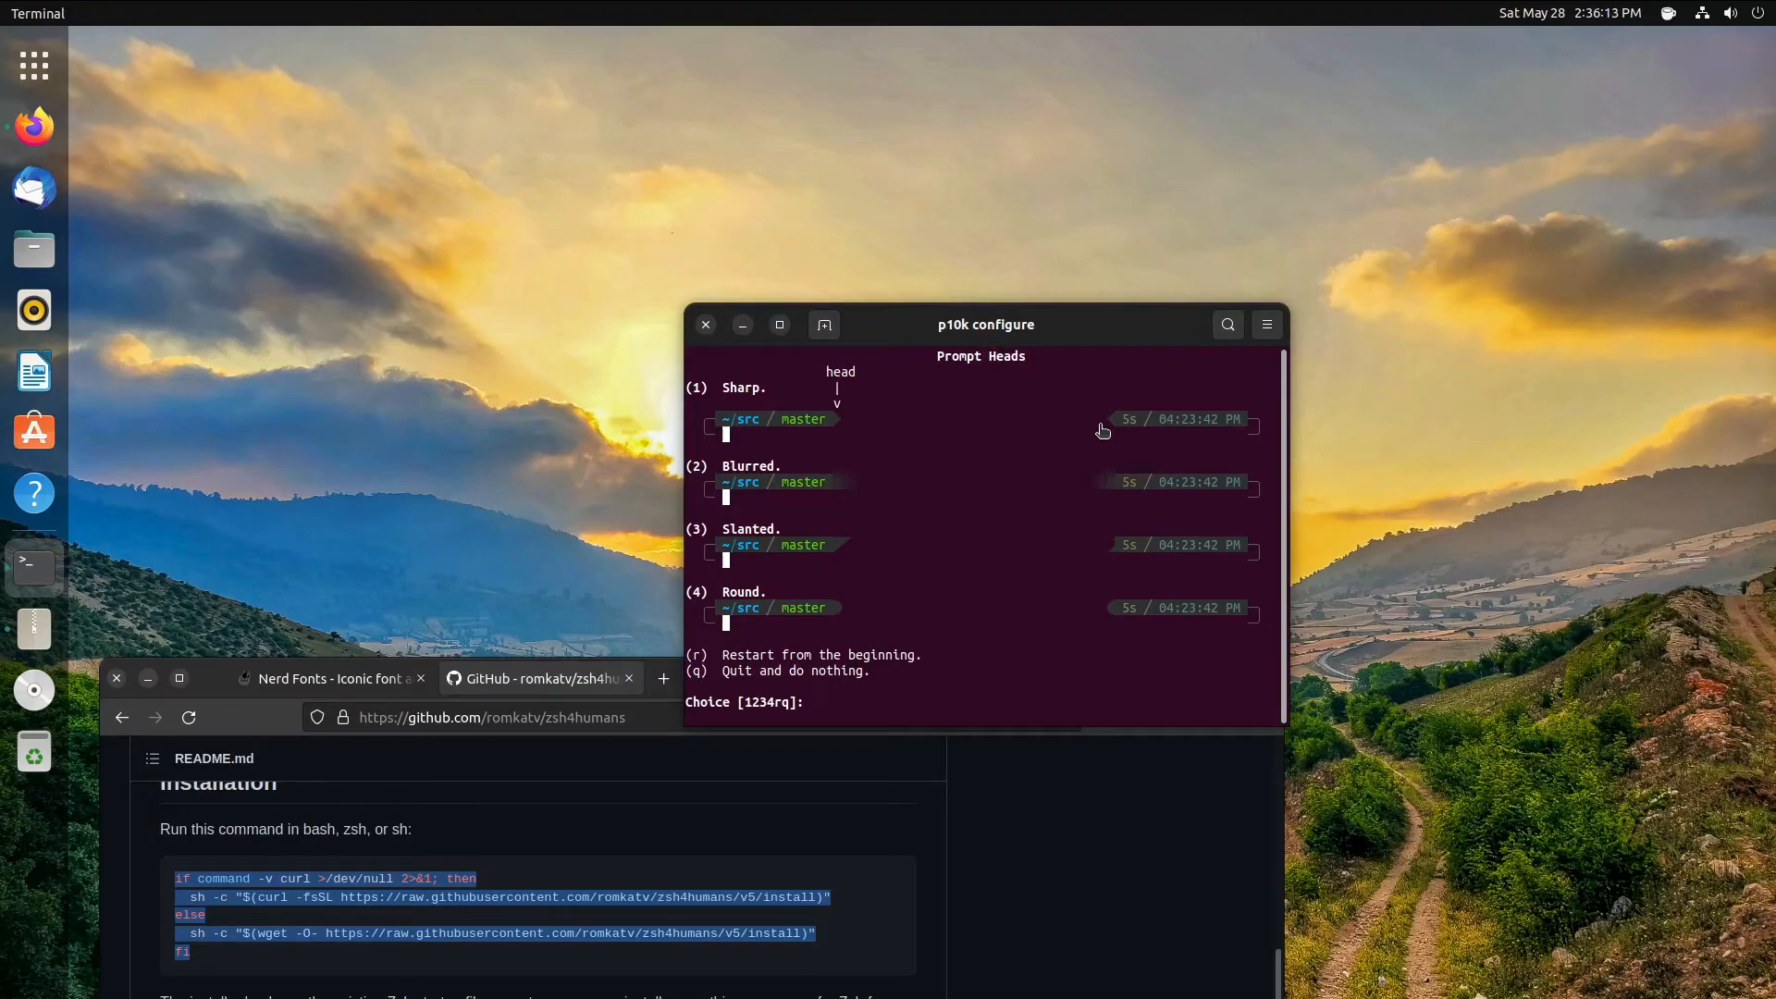
{"action": "key", "text": "1"}
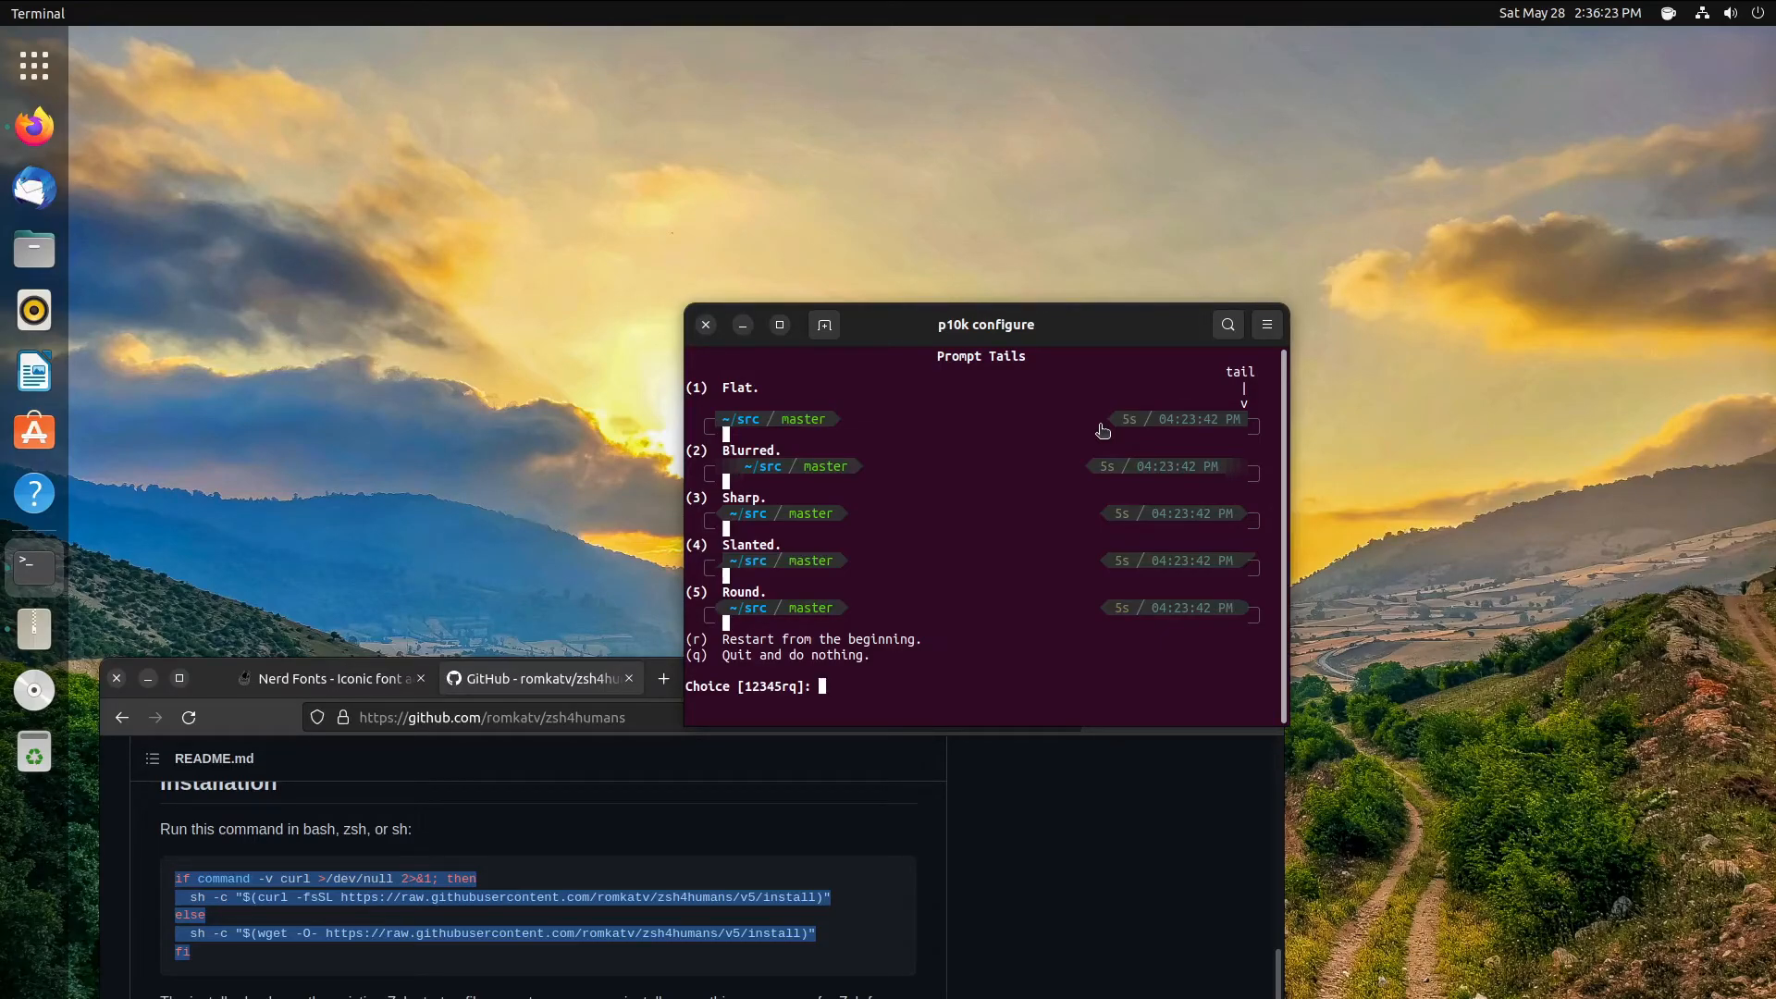
{"action": "key", "text": "5"}
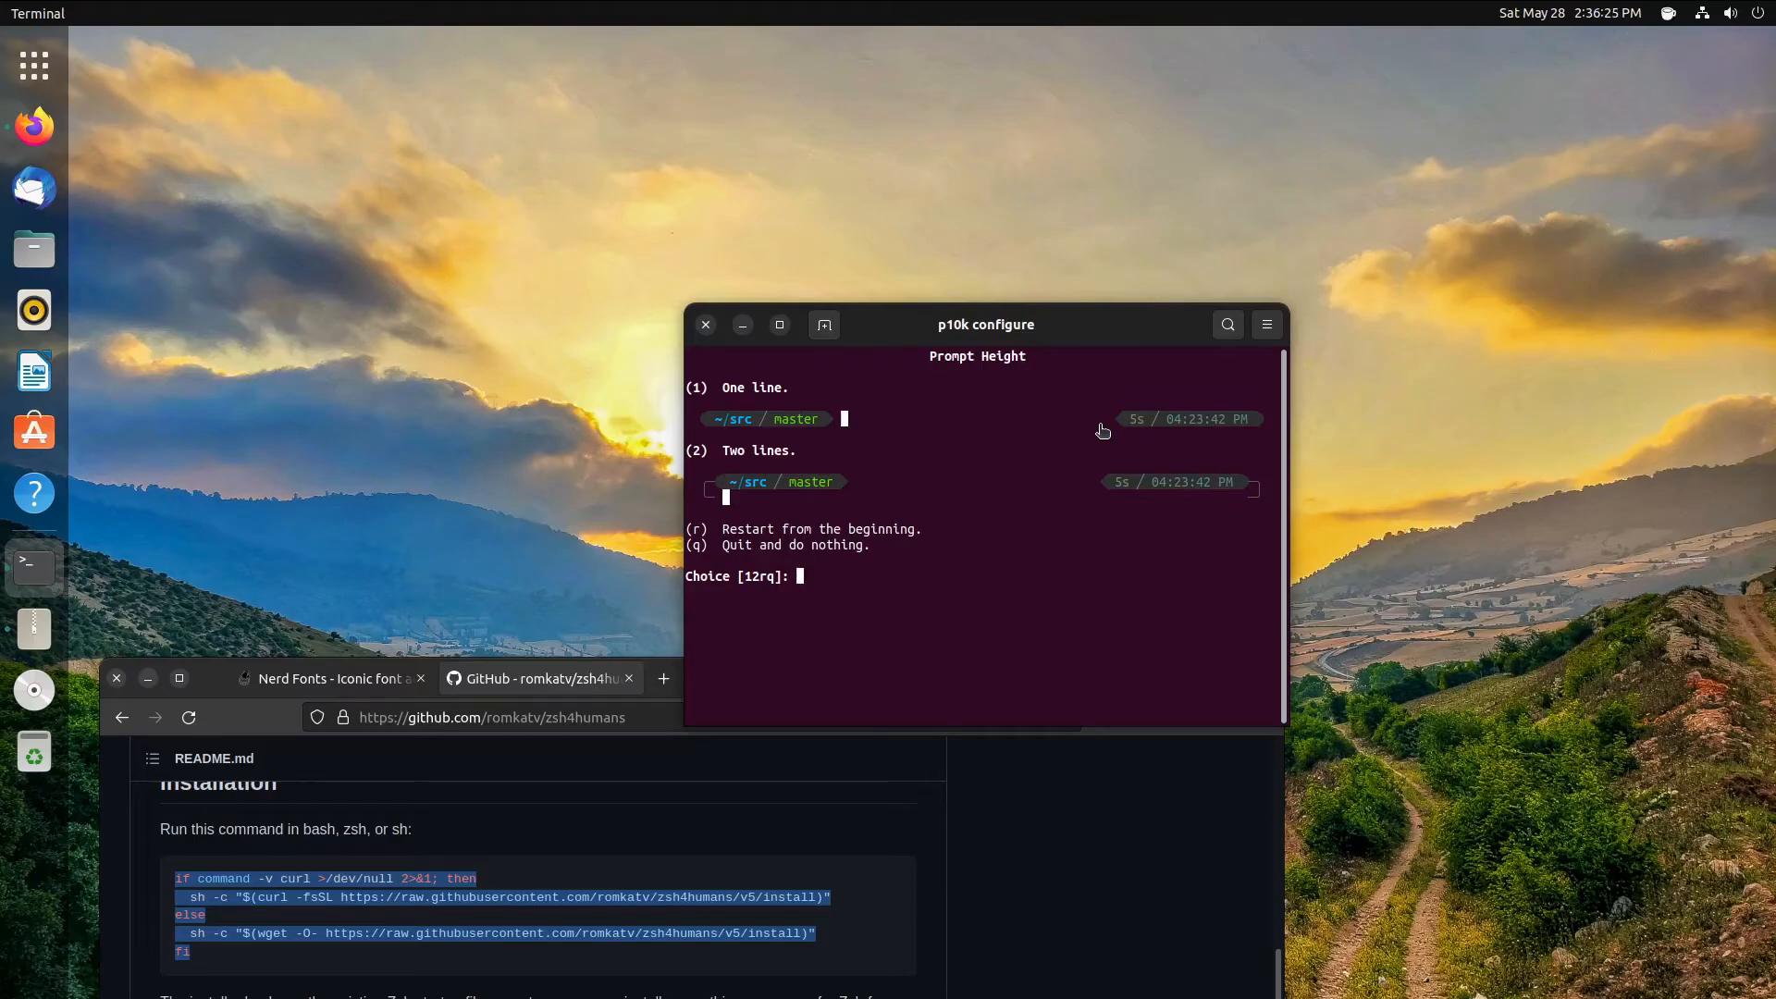
- Pick a two-line prompt, dotted connection, left frame, spacing 2, many icons, Fluent flow and transient prompt yes
{"action": "key", "text": "2"}
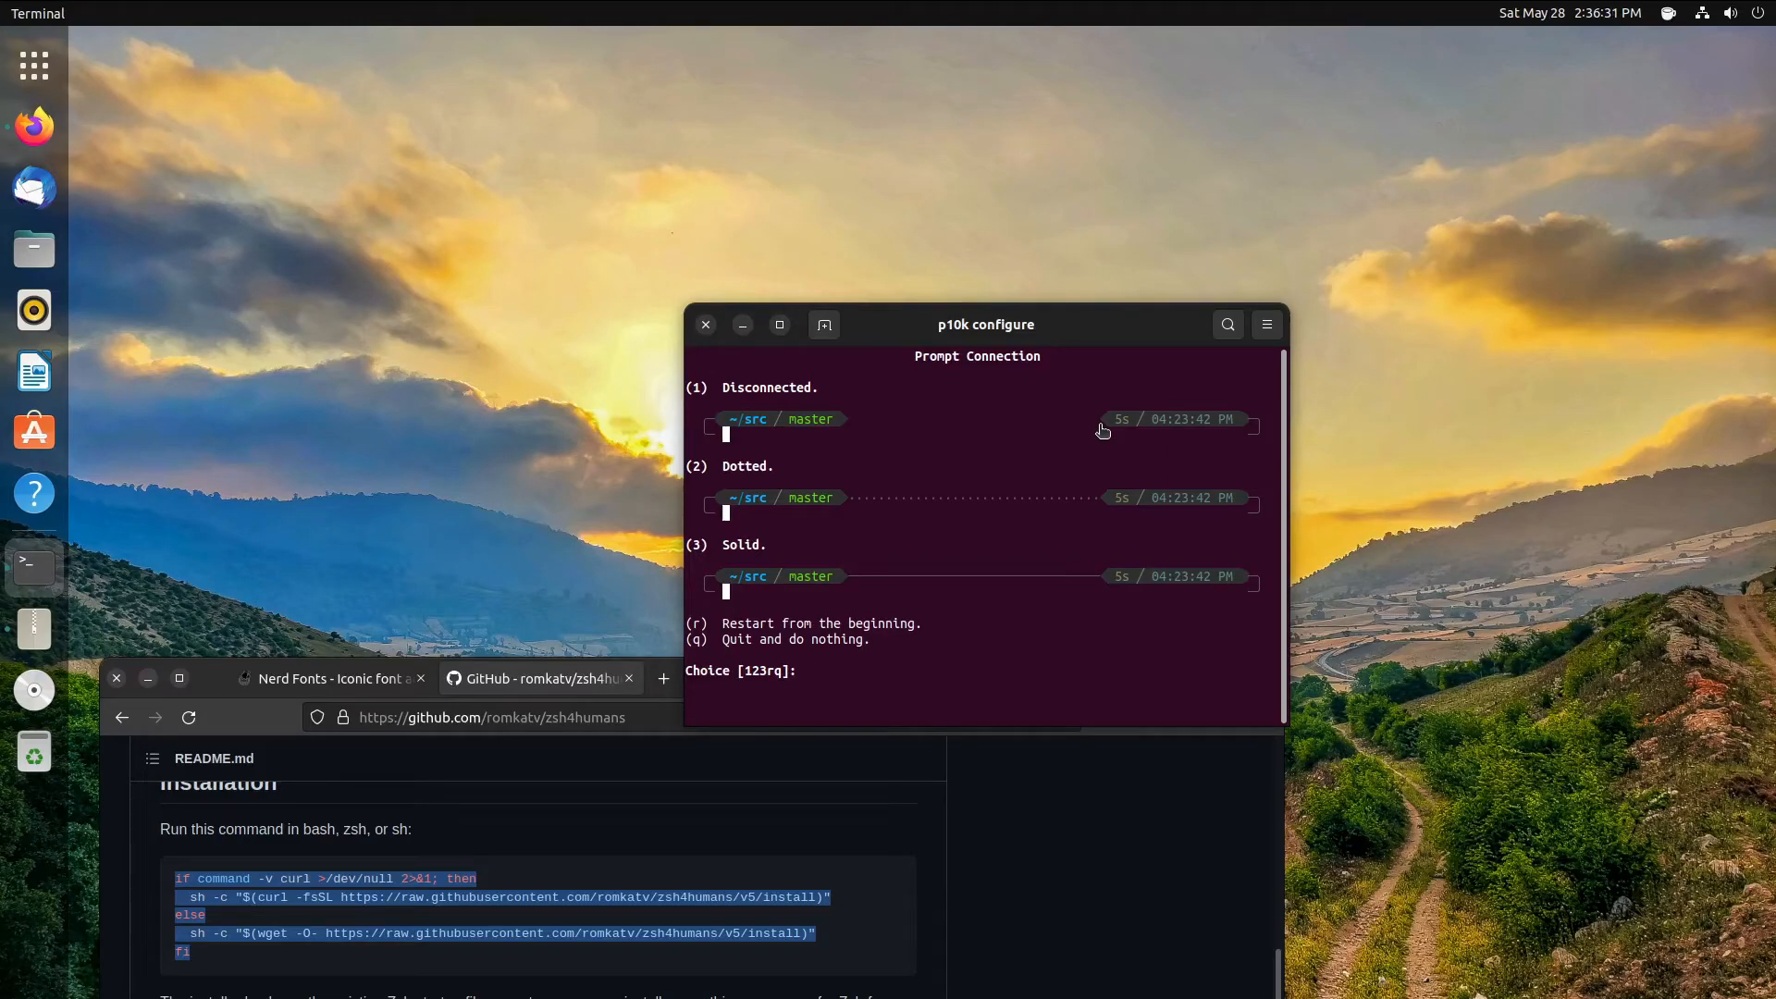
{"action": "key", "text": "2"}
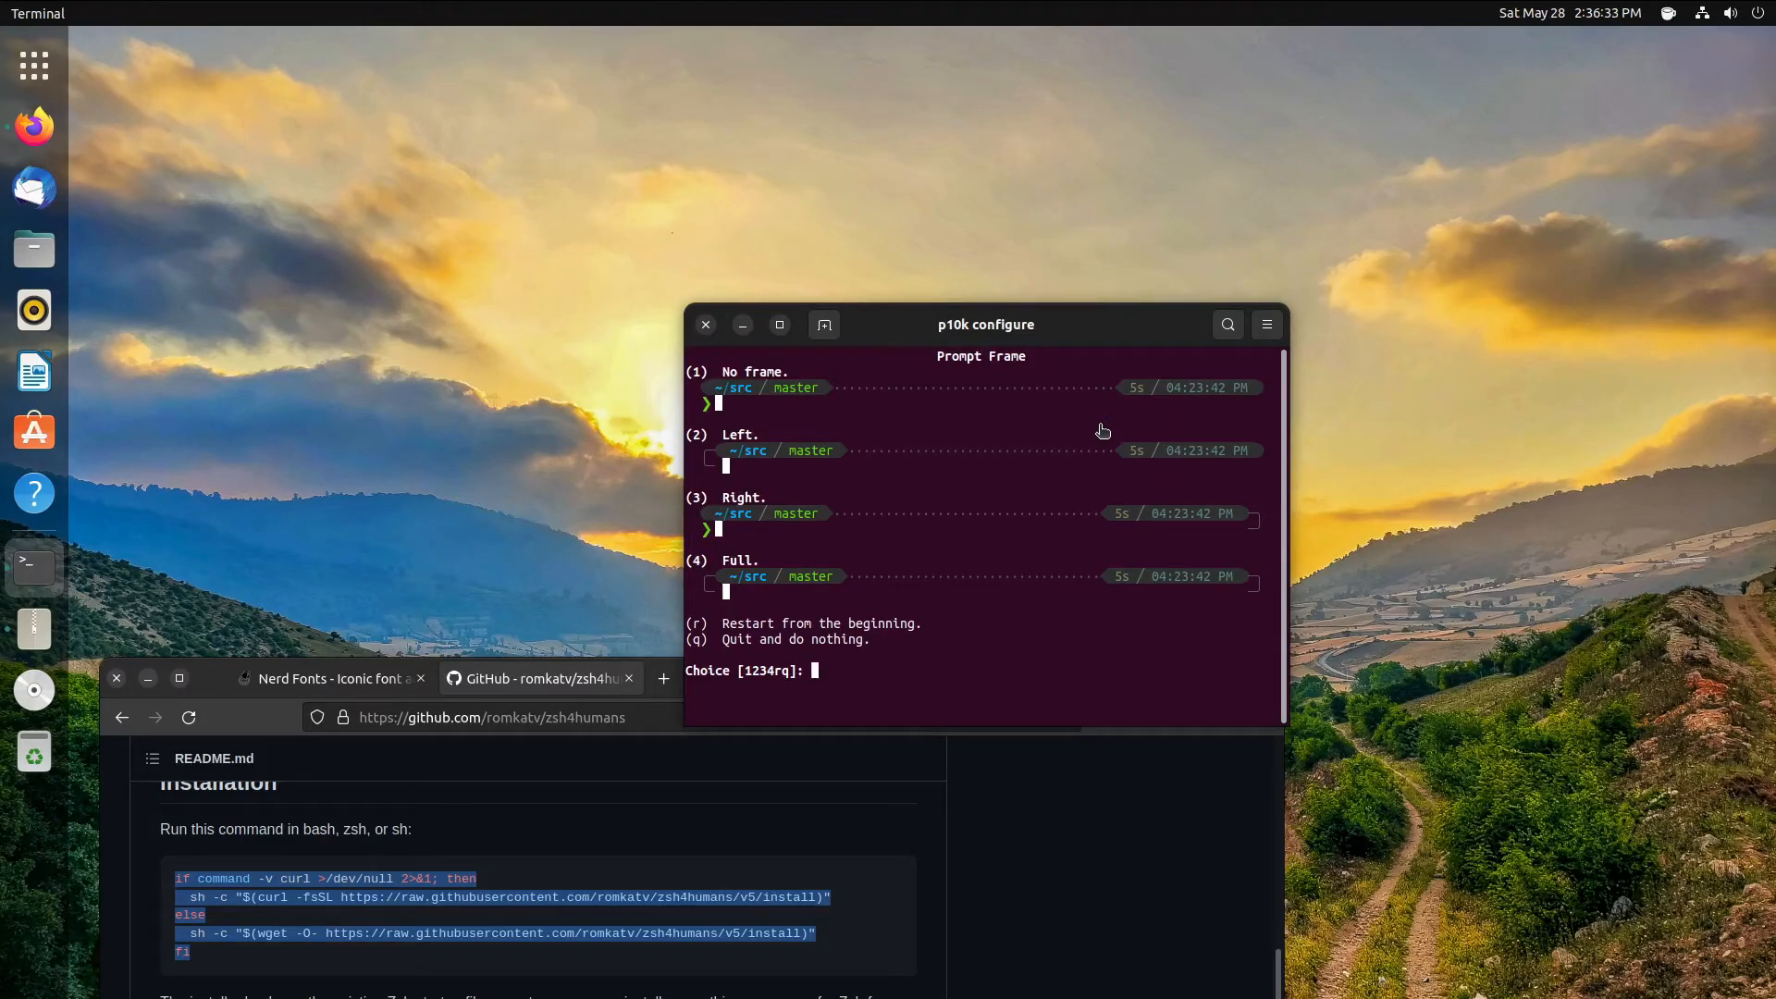
{"action": "key", "text": "2"}
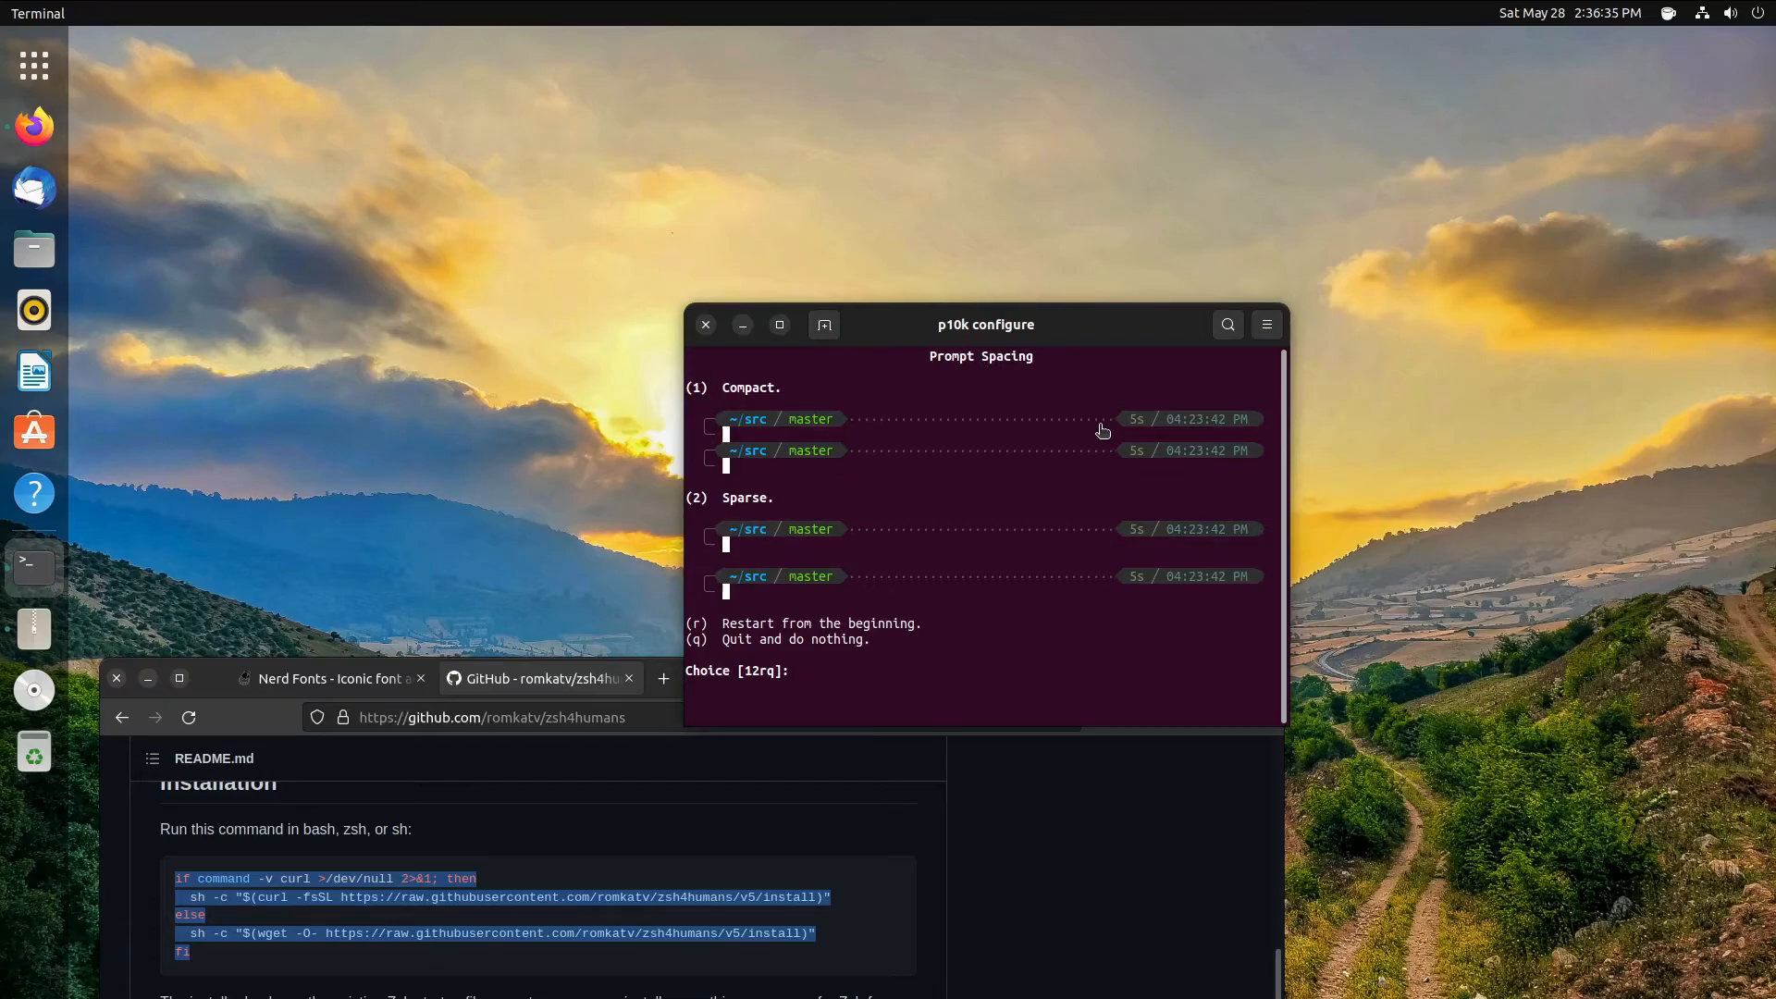
{"action": "key", "text": "2"}
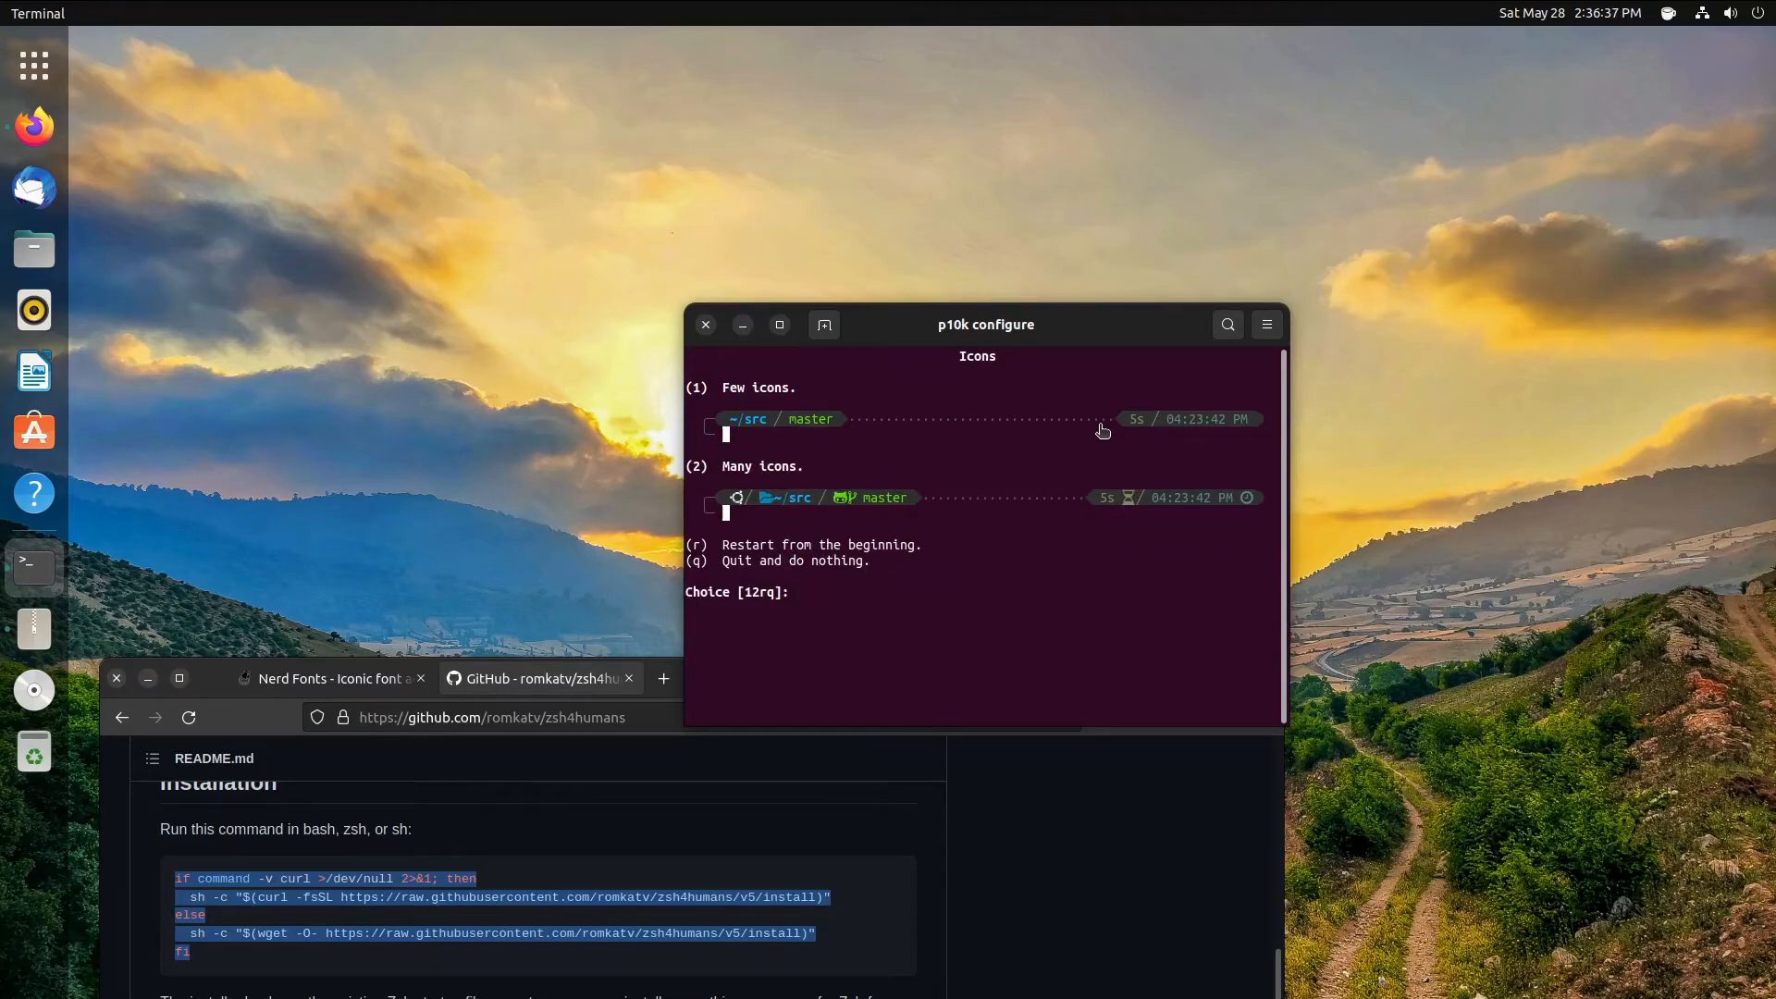
{"action": "key", "text": "2"}
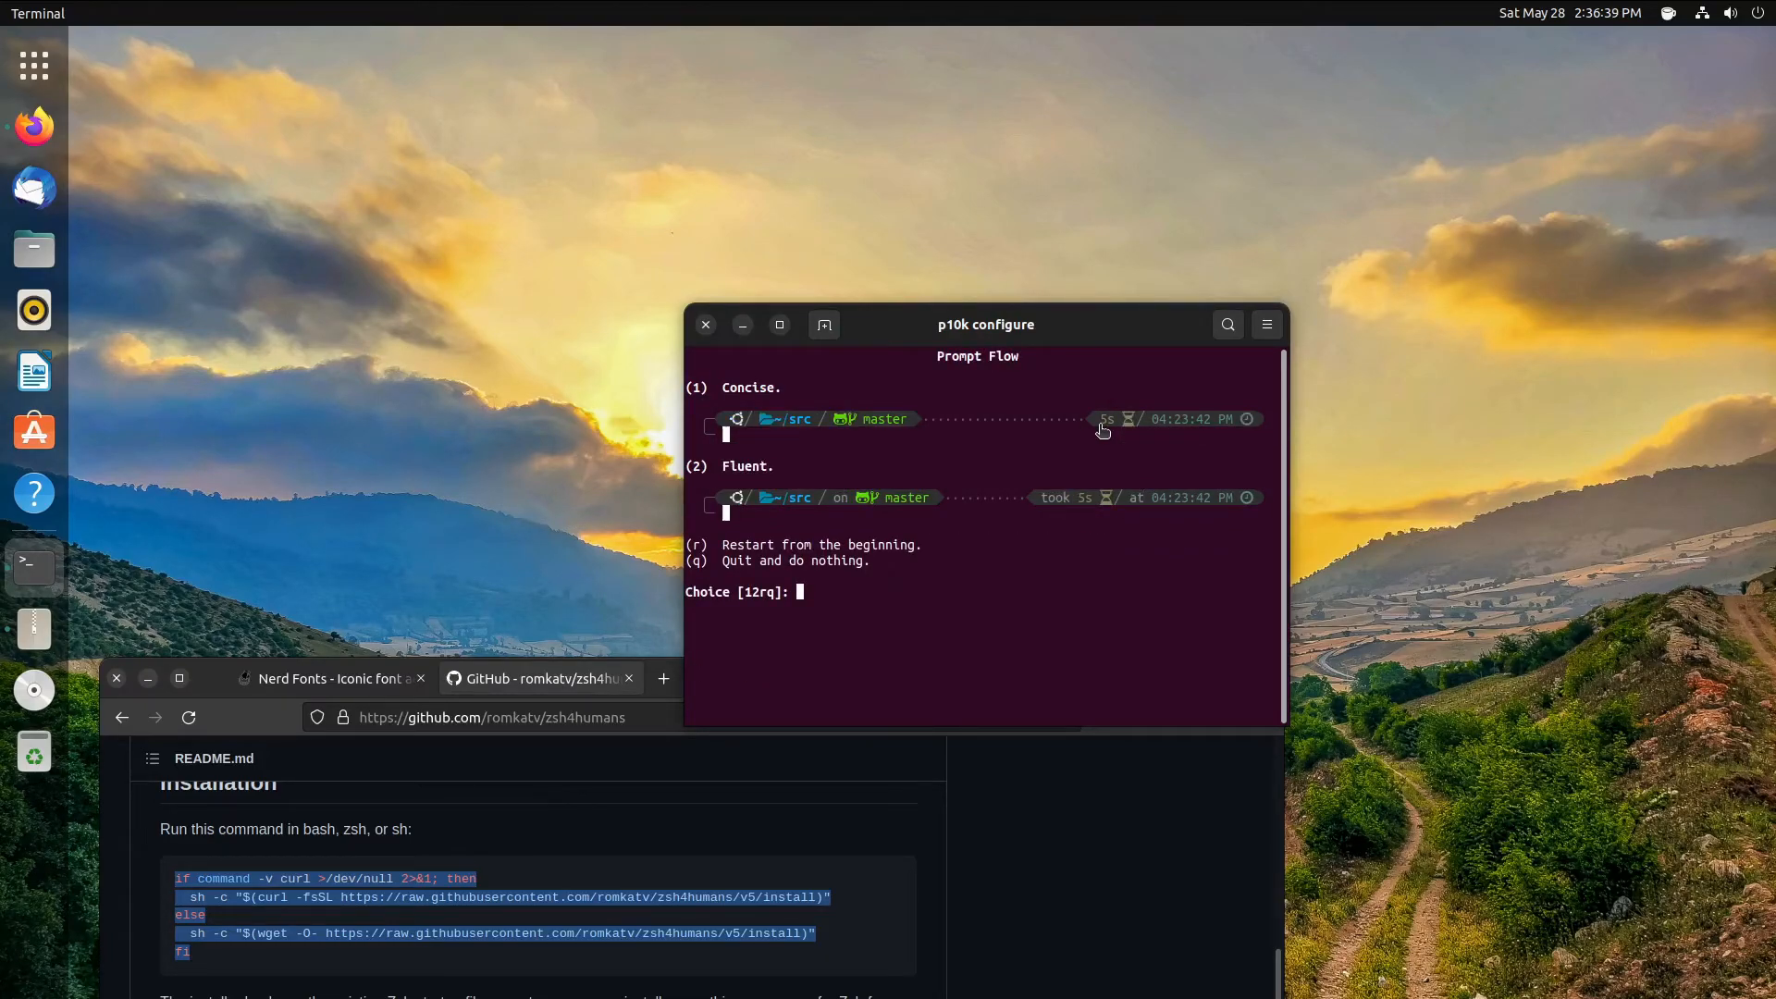
{"action": "key", "text": "2"}
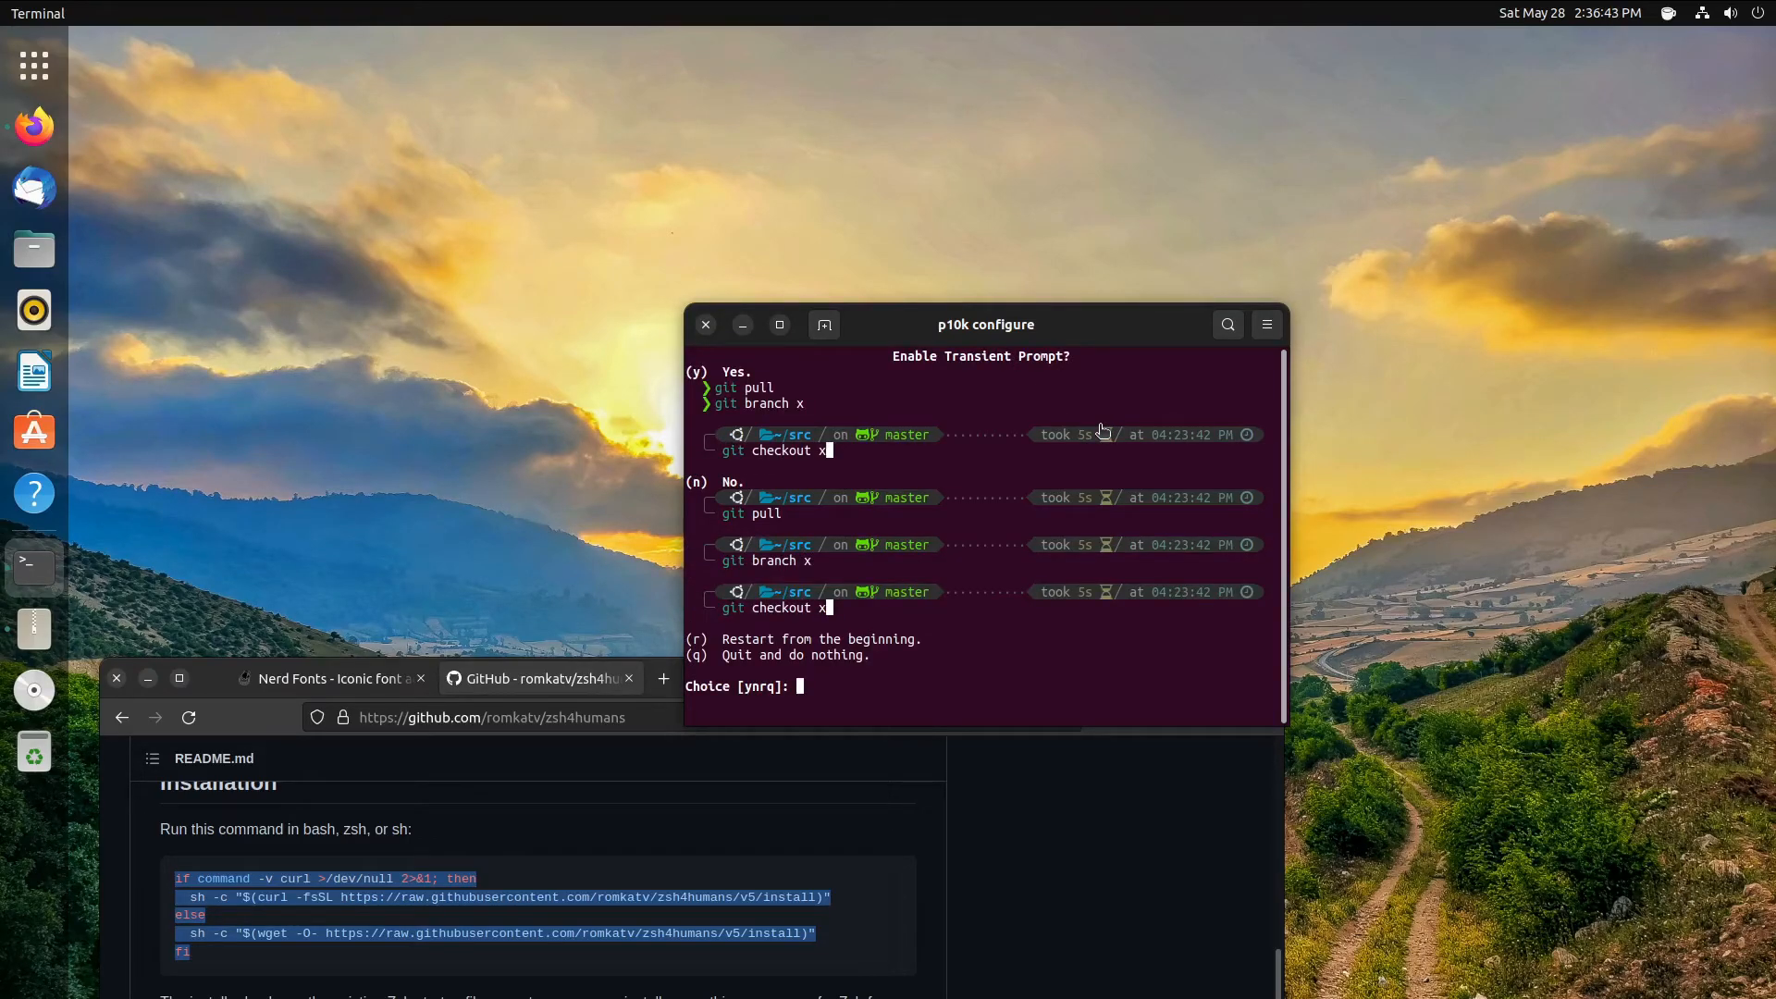
{"action": "key", "text": "y"}
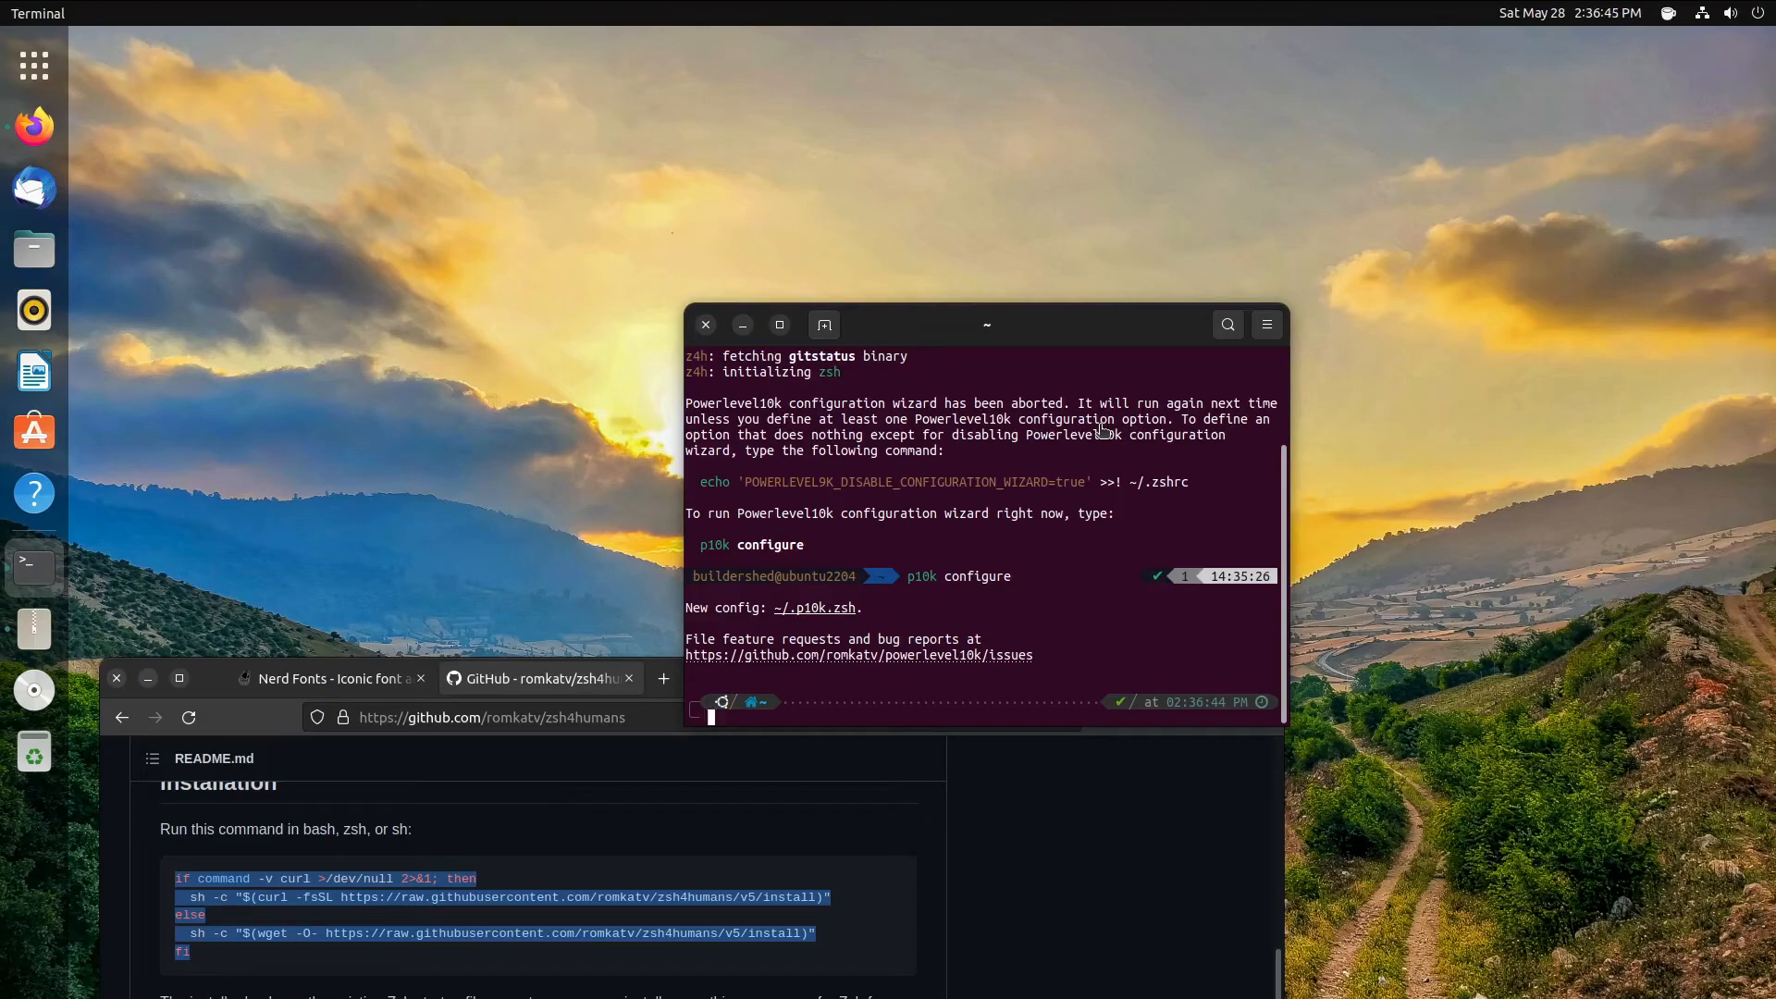
- Clear the terminal, then open .bashrc from the Home folder in Text Editor
{"action": "type", "text": "clear"}
{"action": "key", "text": "Return"}
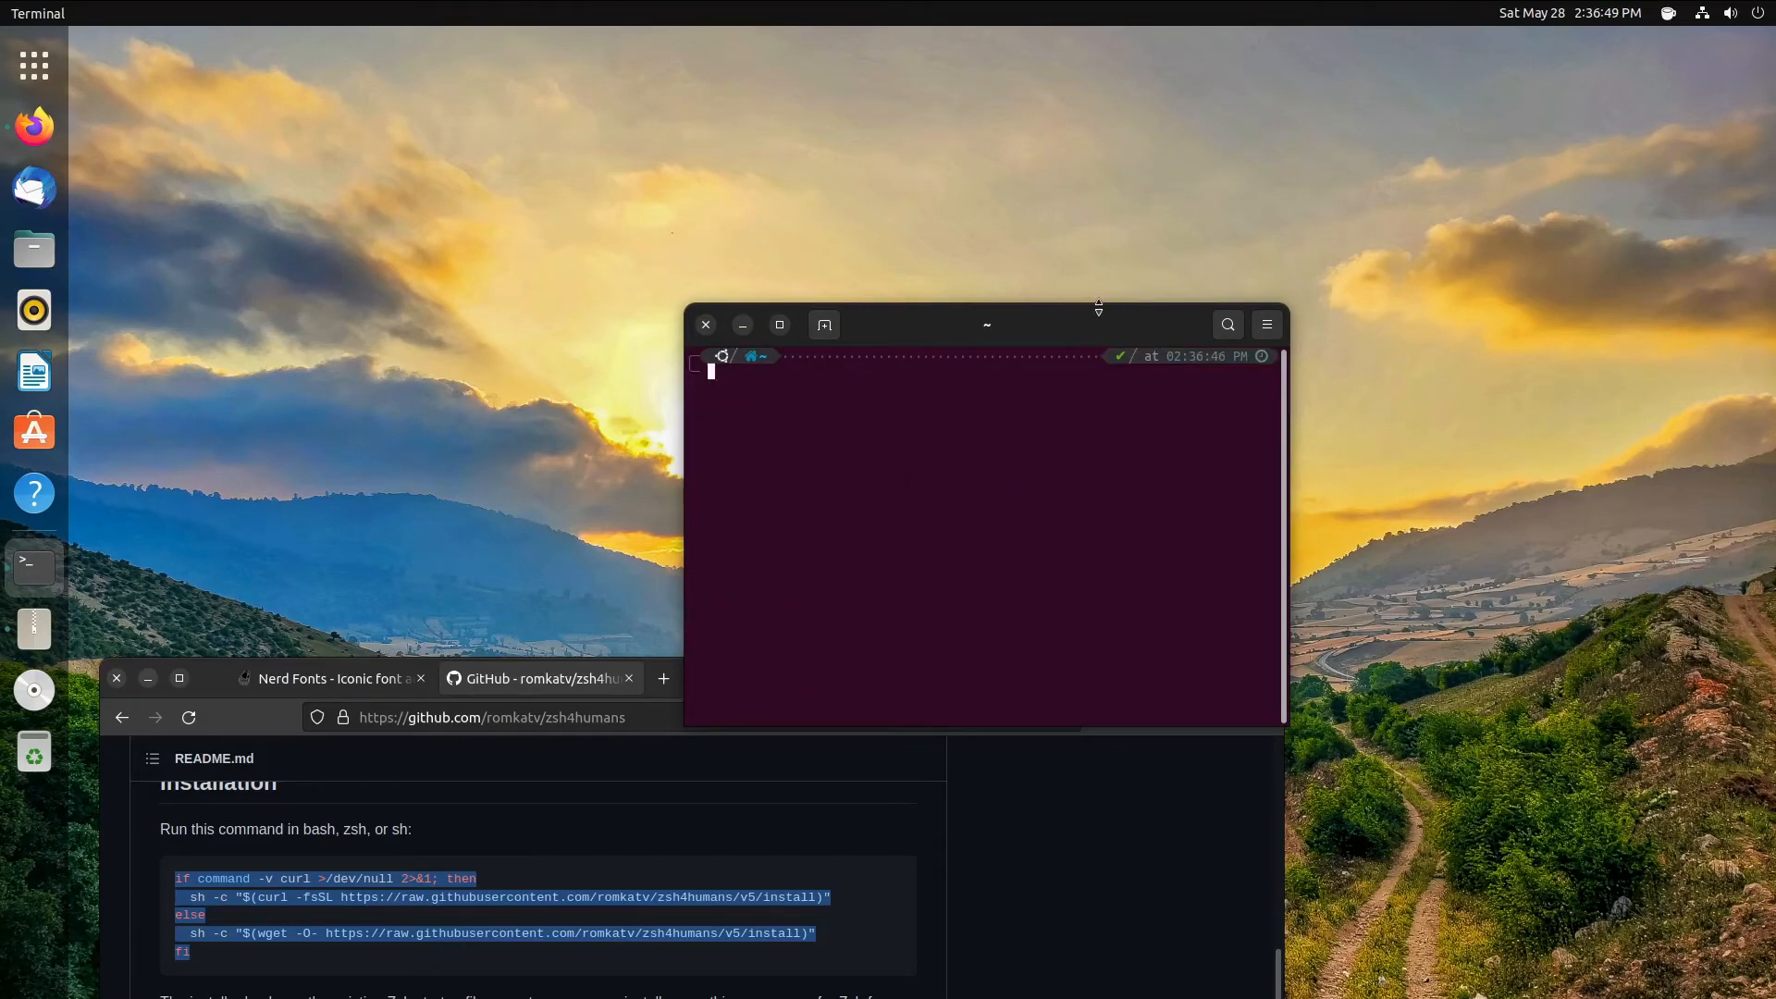
{"action": "left_click", "coordinate": [35, 249]}
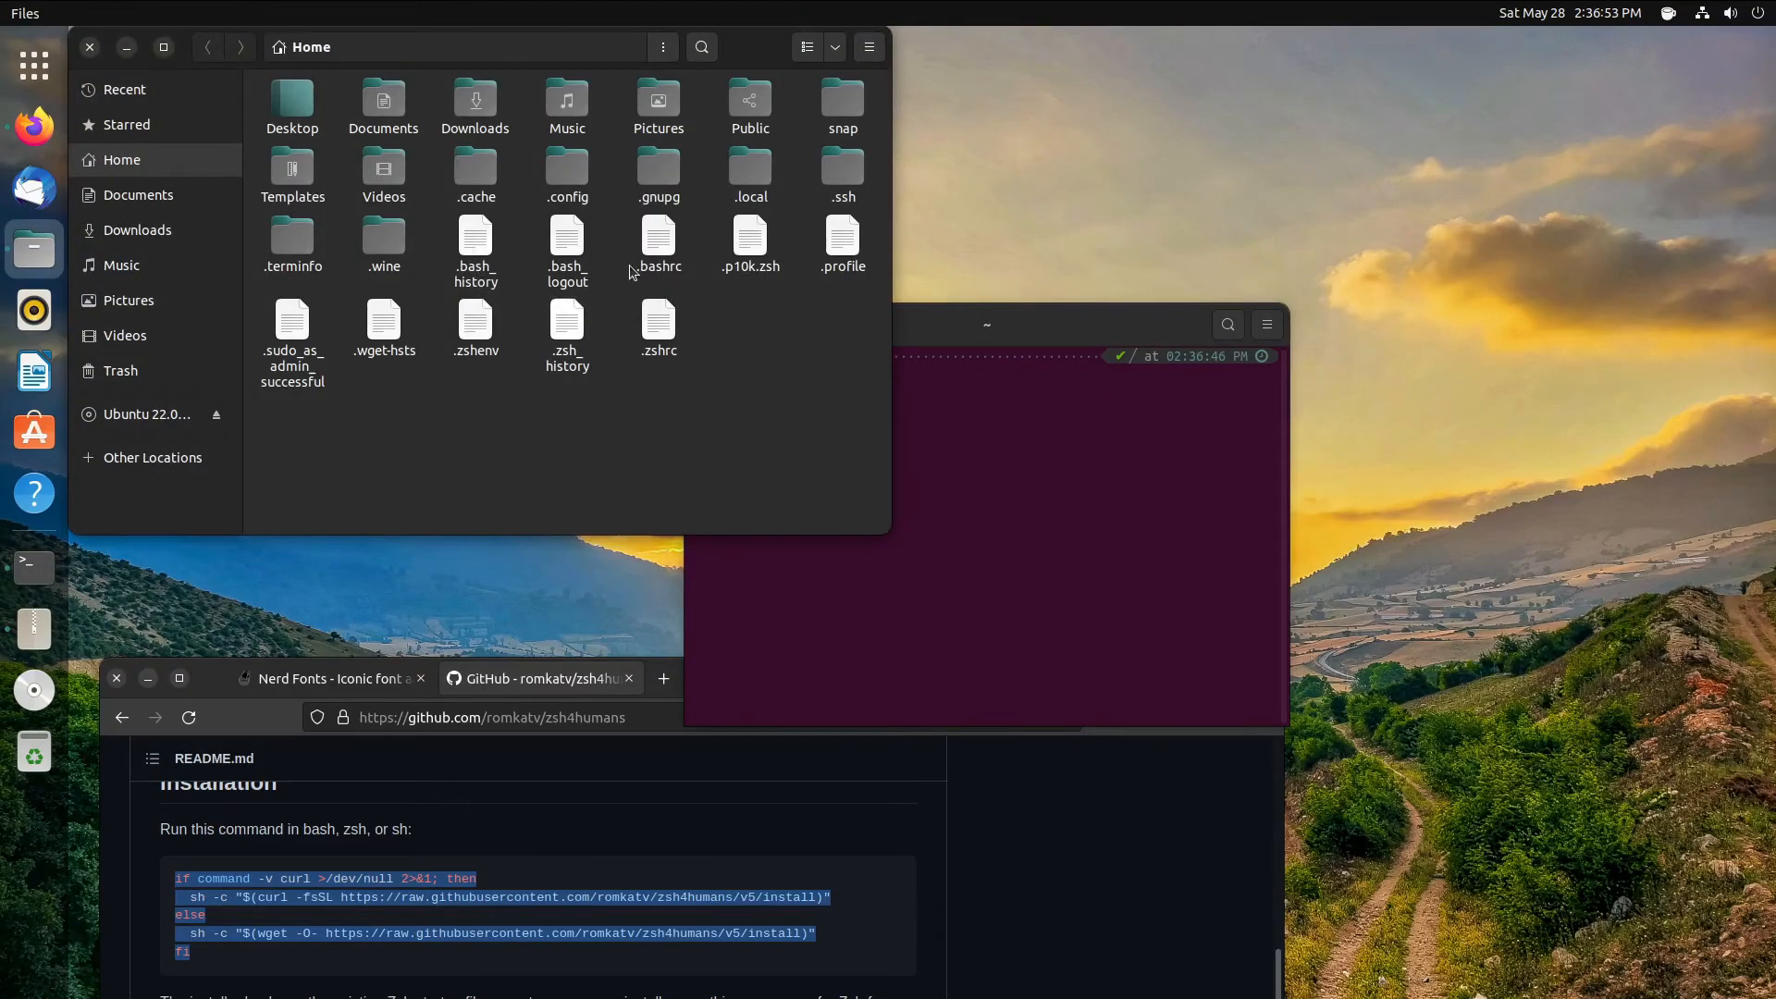
{"action": "right_click", "coordinate": [660, 233]}
{"action": "left_click", "coordinate": [740, 240]}
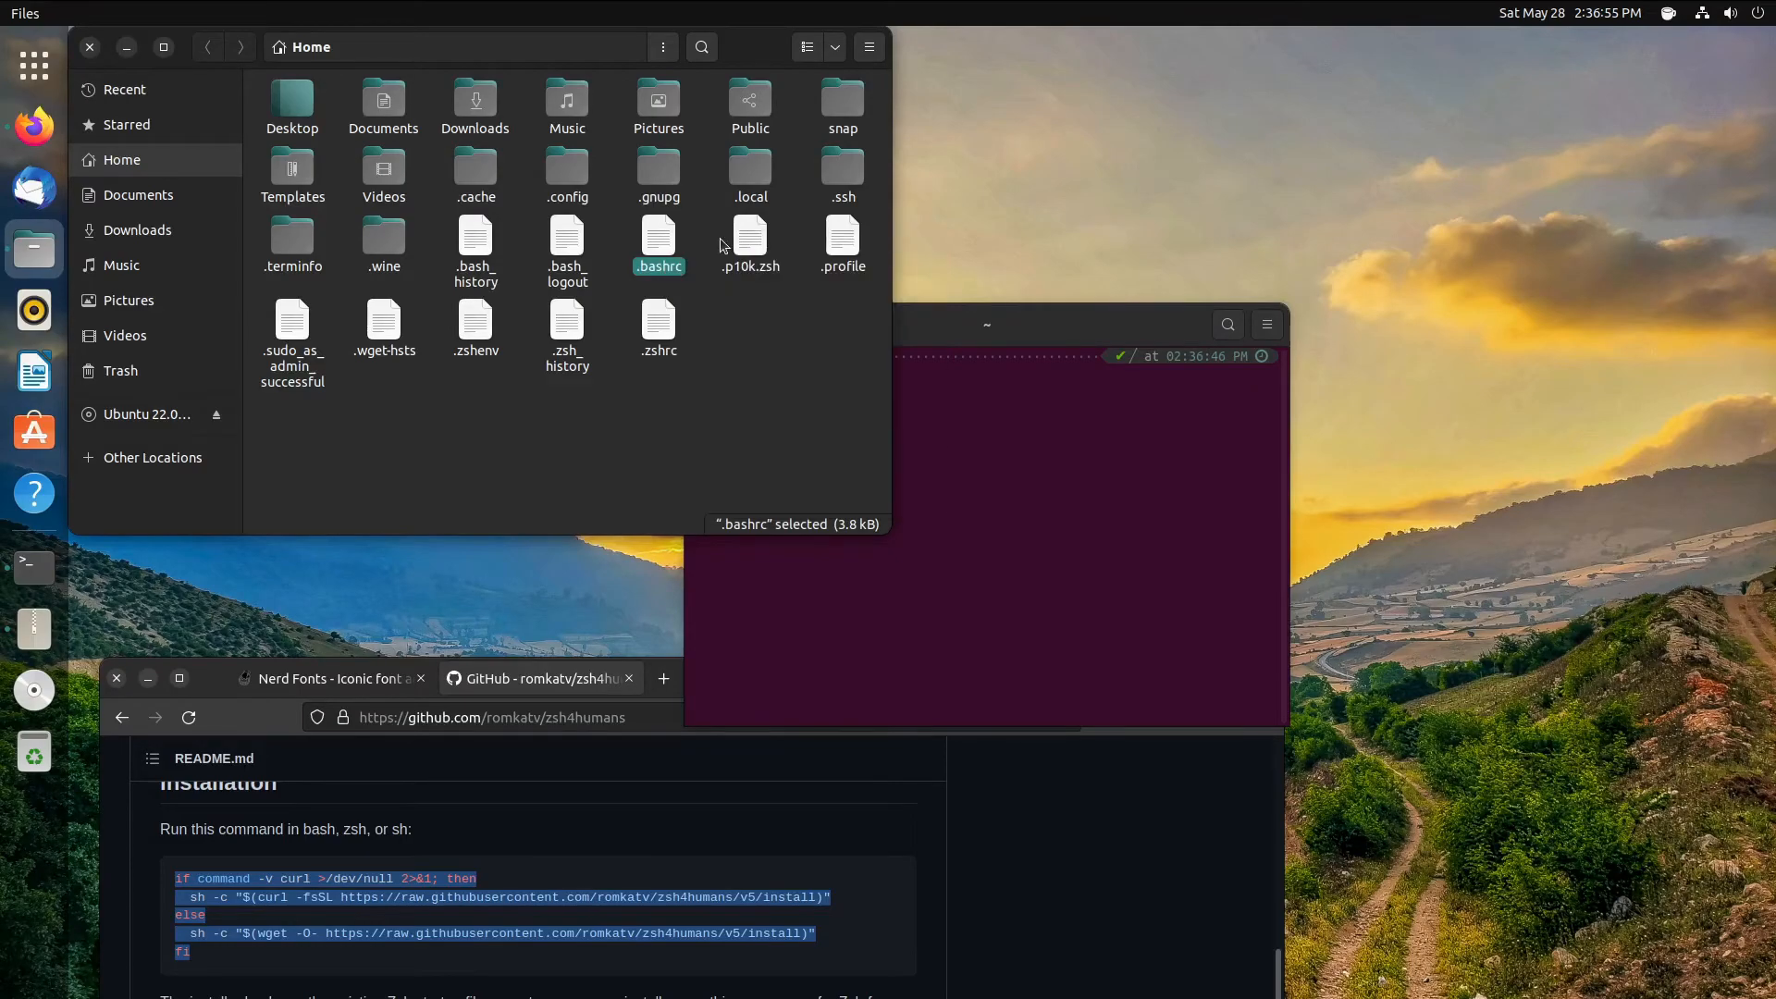
{"action": "scroll", "coordinate": [477, 553], "scroll_direction": "down", "scroll_amount": 10}
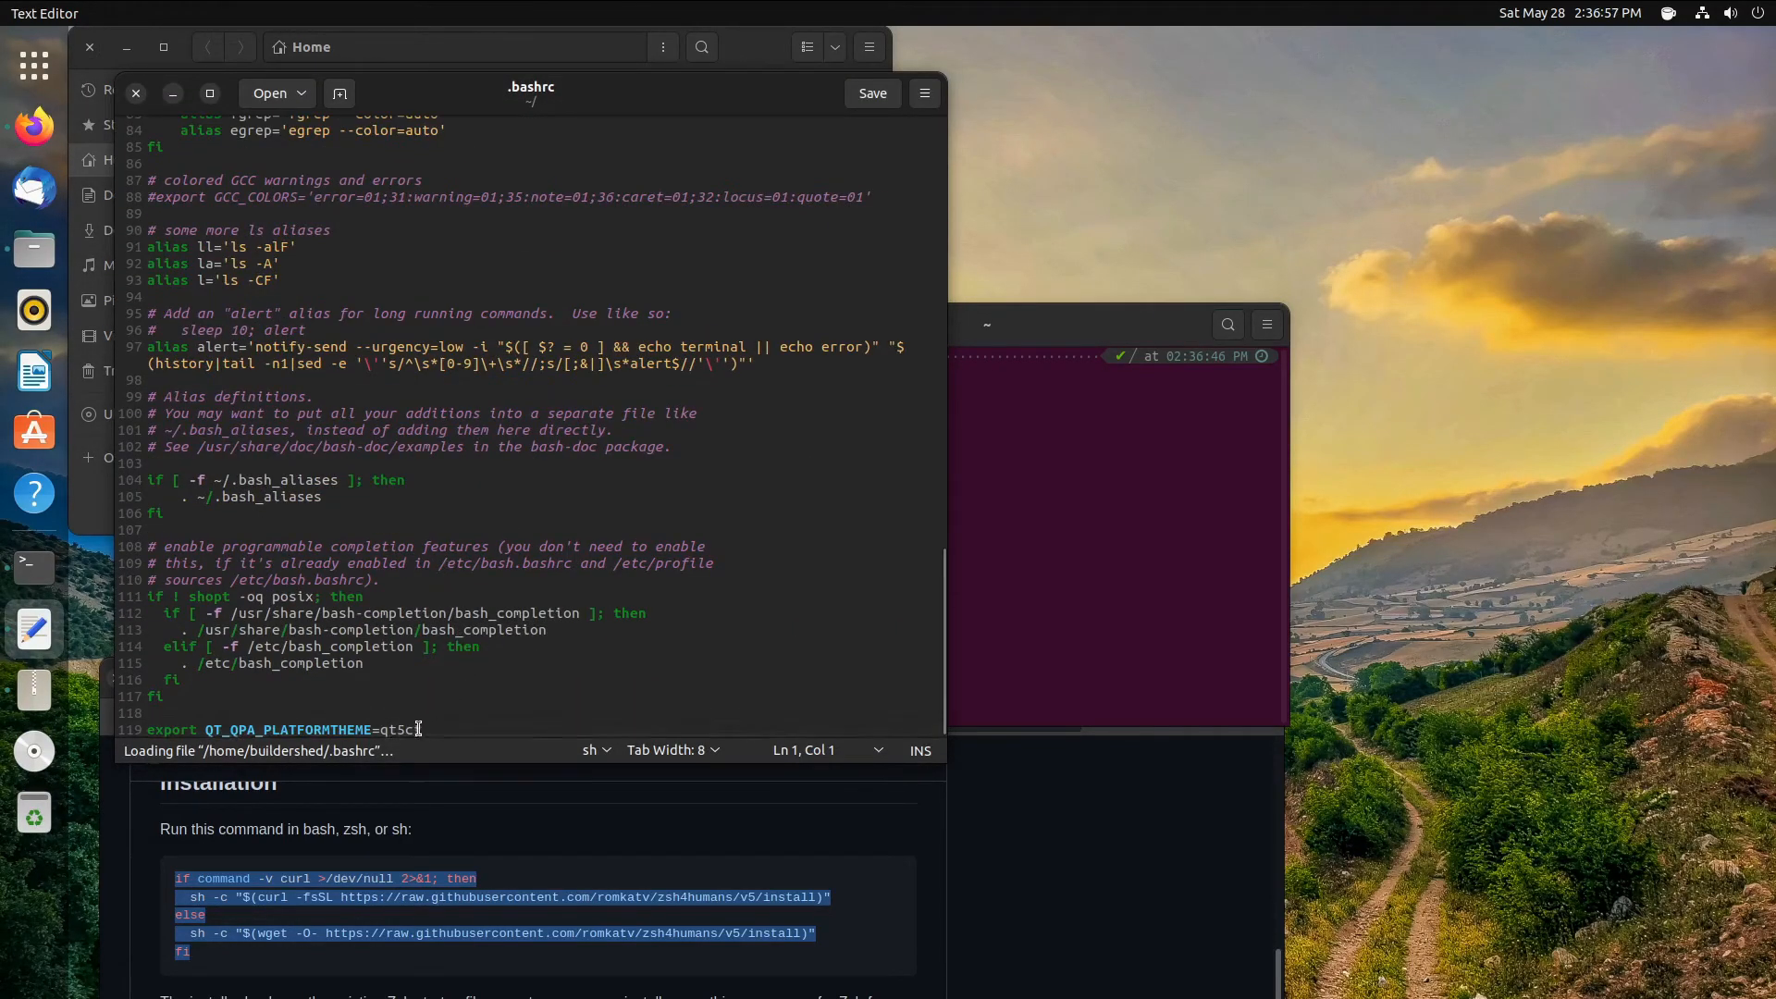
- Copy the export QT_QPA_PLATFORMTHEME=qt5ct line from .bashrc, then close .bashrc
{"action": "left_click_drag", "start_coordinate": [422, 730], "coordinate": [154, 730]}
{"action": "right_click", "coordinate": [154, 730]}
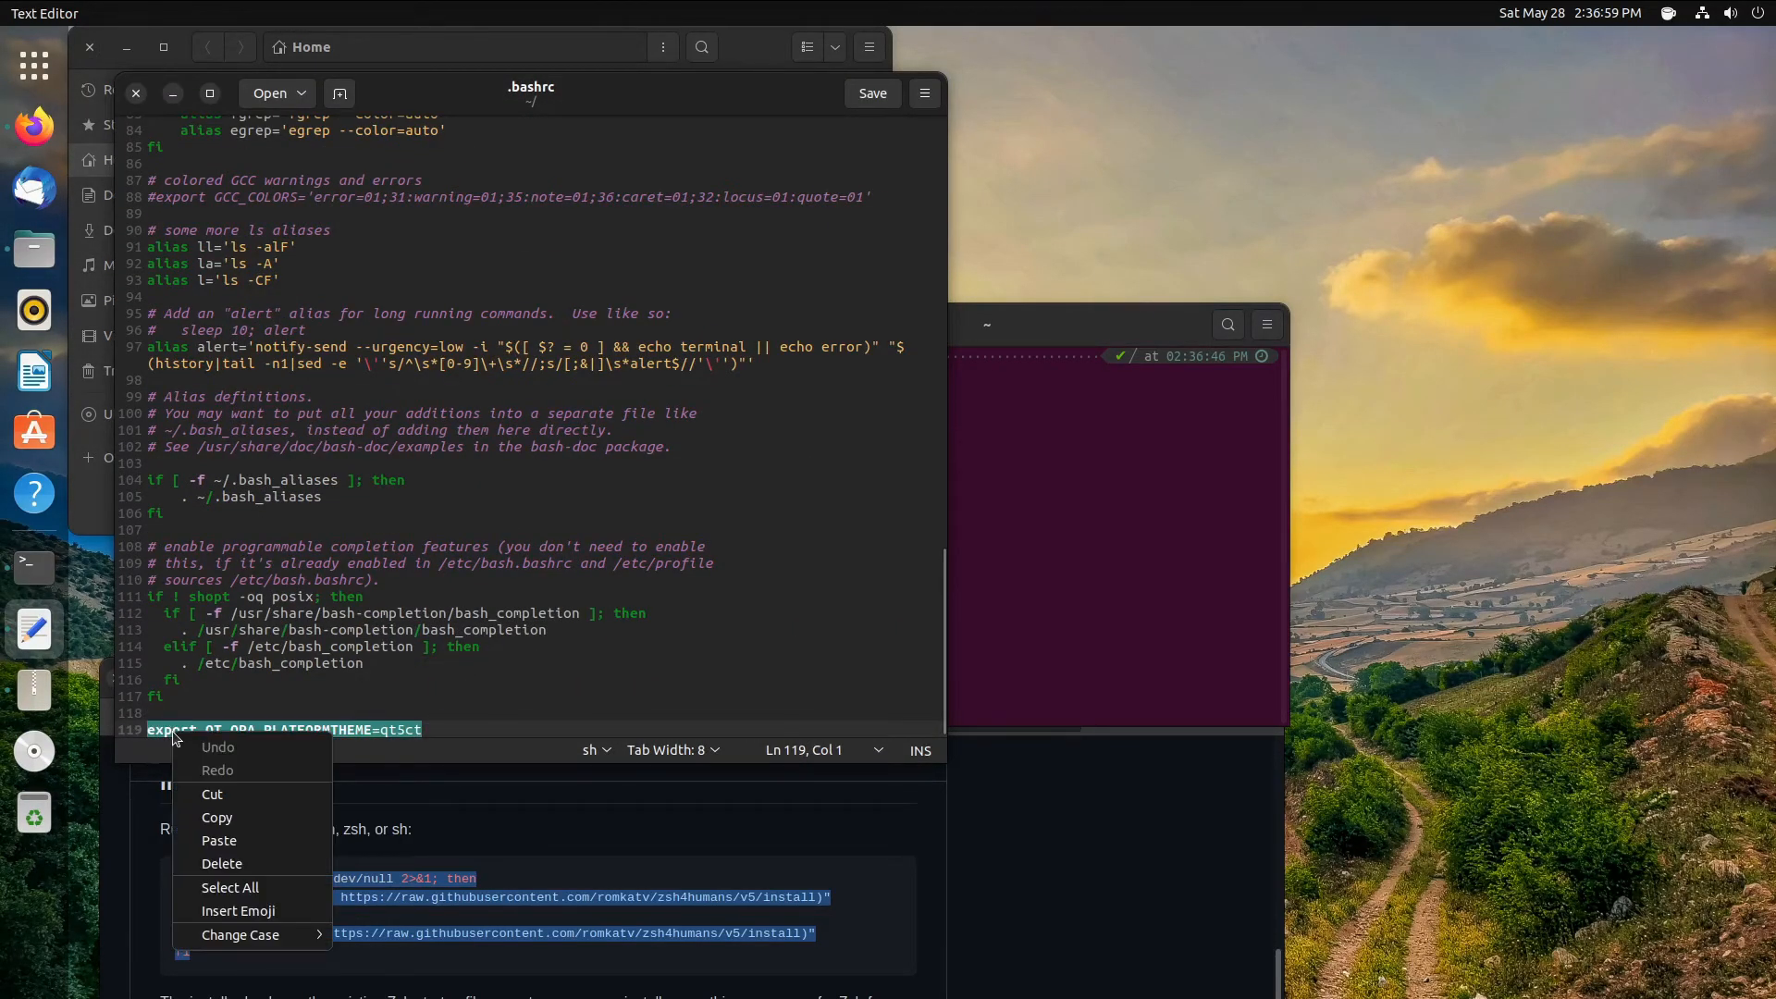
{"action": "left_click", "coordinate": [220, 803]}
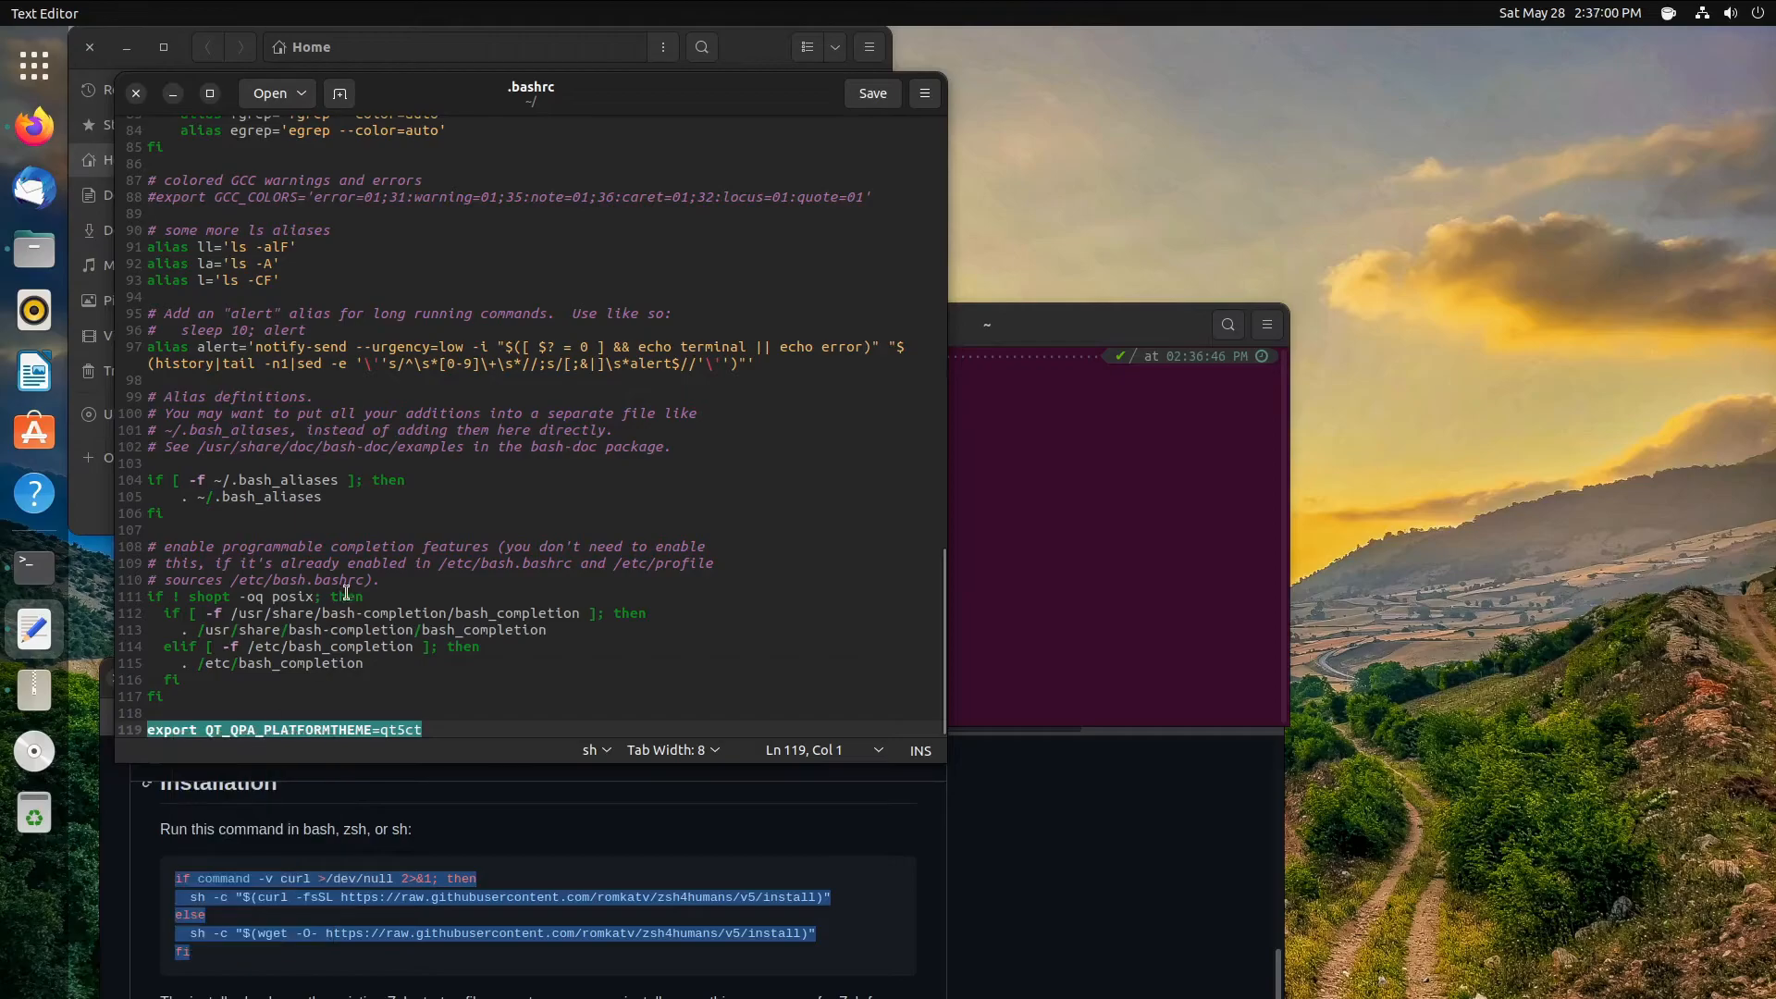
{"action": "left_click", "coordinate": [136, 93]}
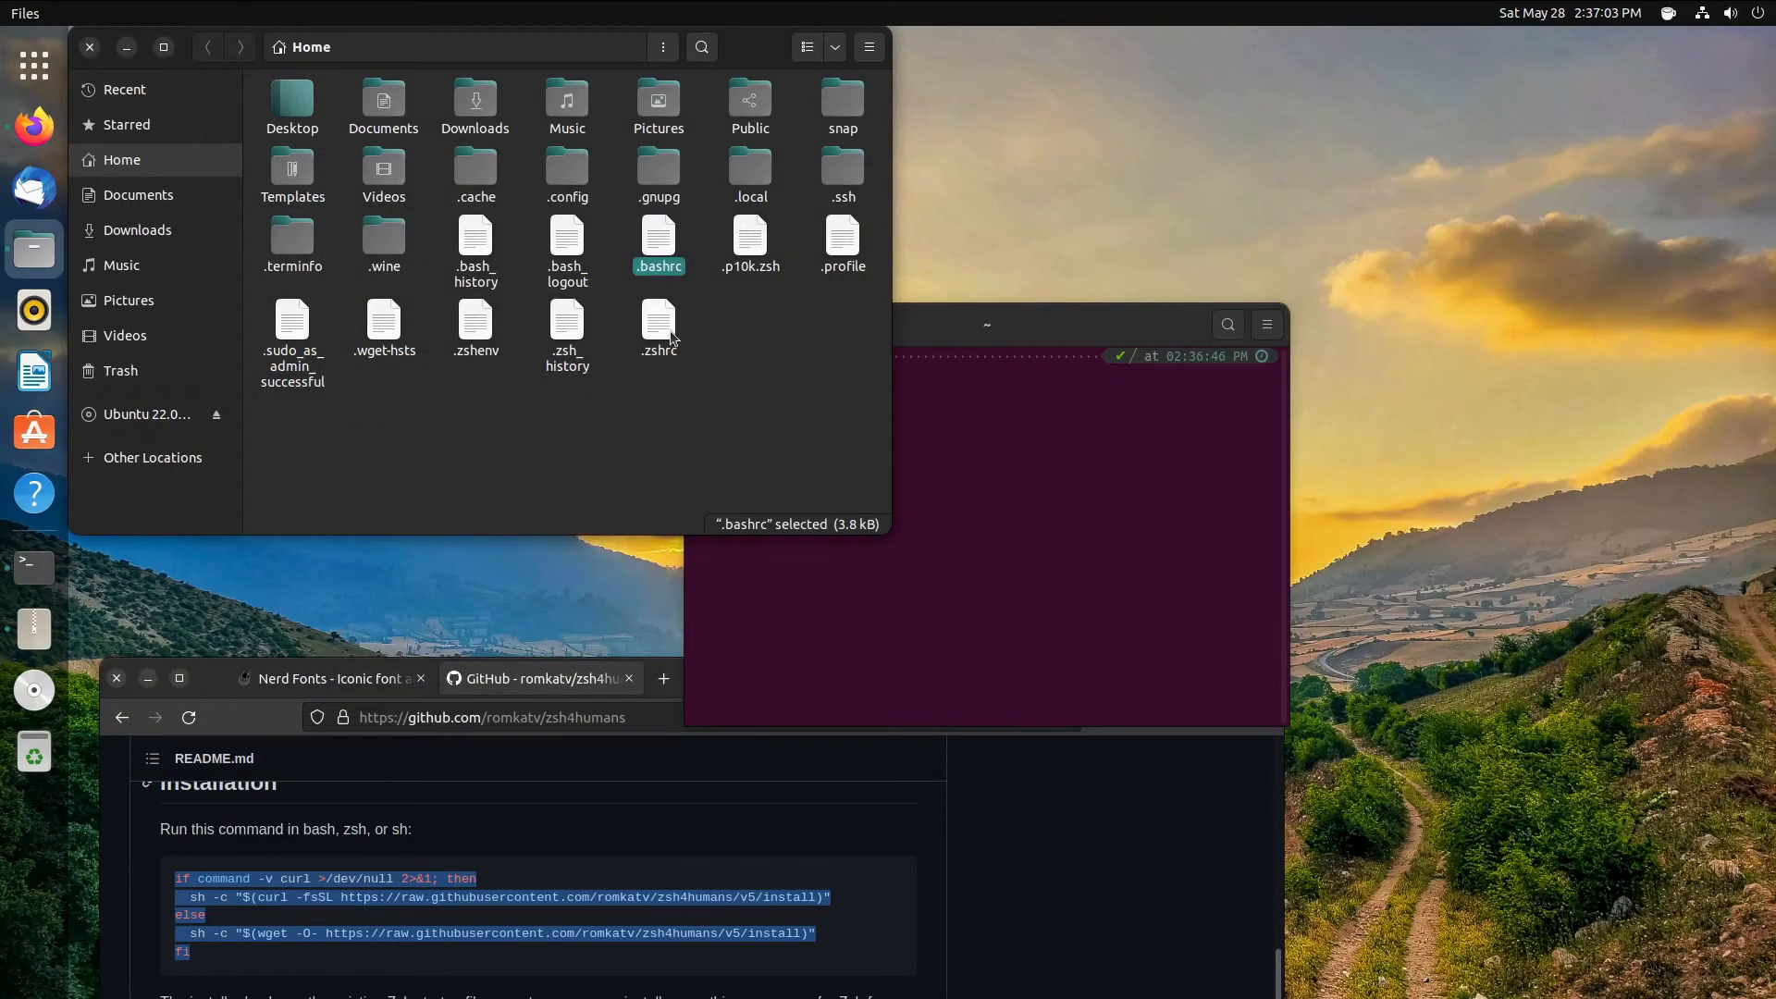
- Open .zshrc, paste the export line on a new line after line 103, and save
{"action": "right_click", "coordinate": [666, 326]}
{"action": "left_click", "coordinate": [708, 322]}
{"action": "scroll", "coordinate": [612, 322], "scroll_direction": "down", "scroll_amount": 15}
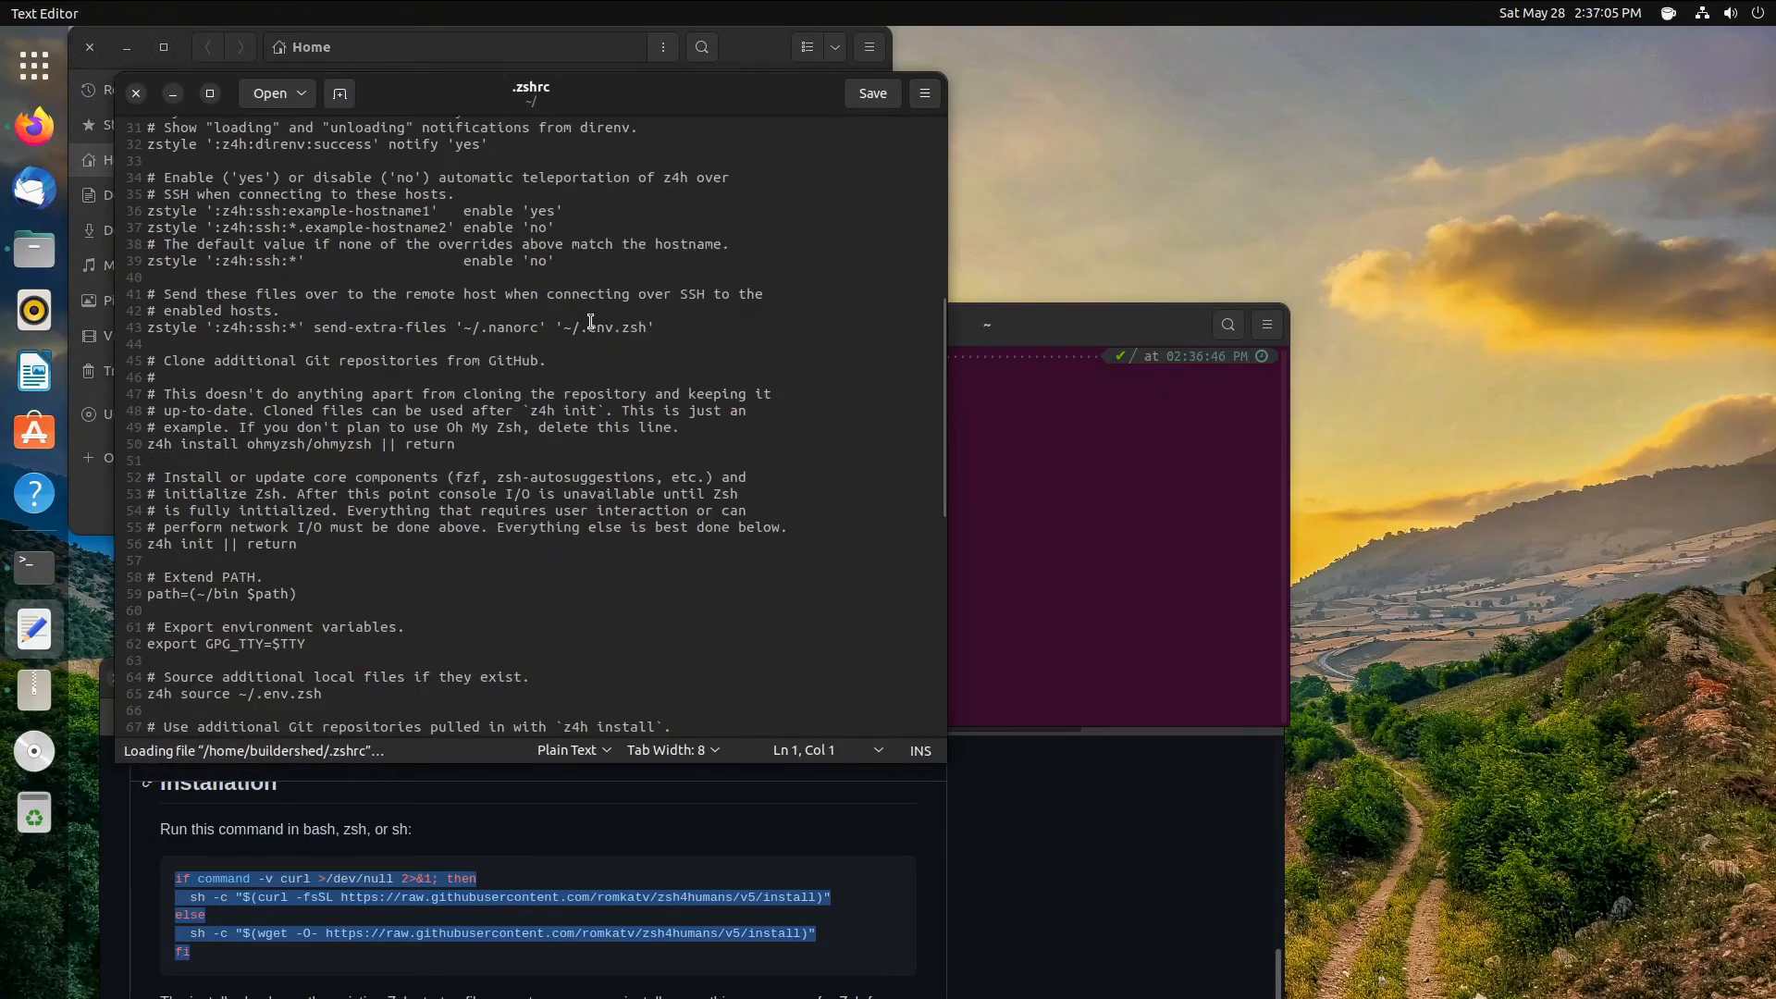
{"action": "left_click", "coordinate": [858, 729]}
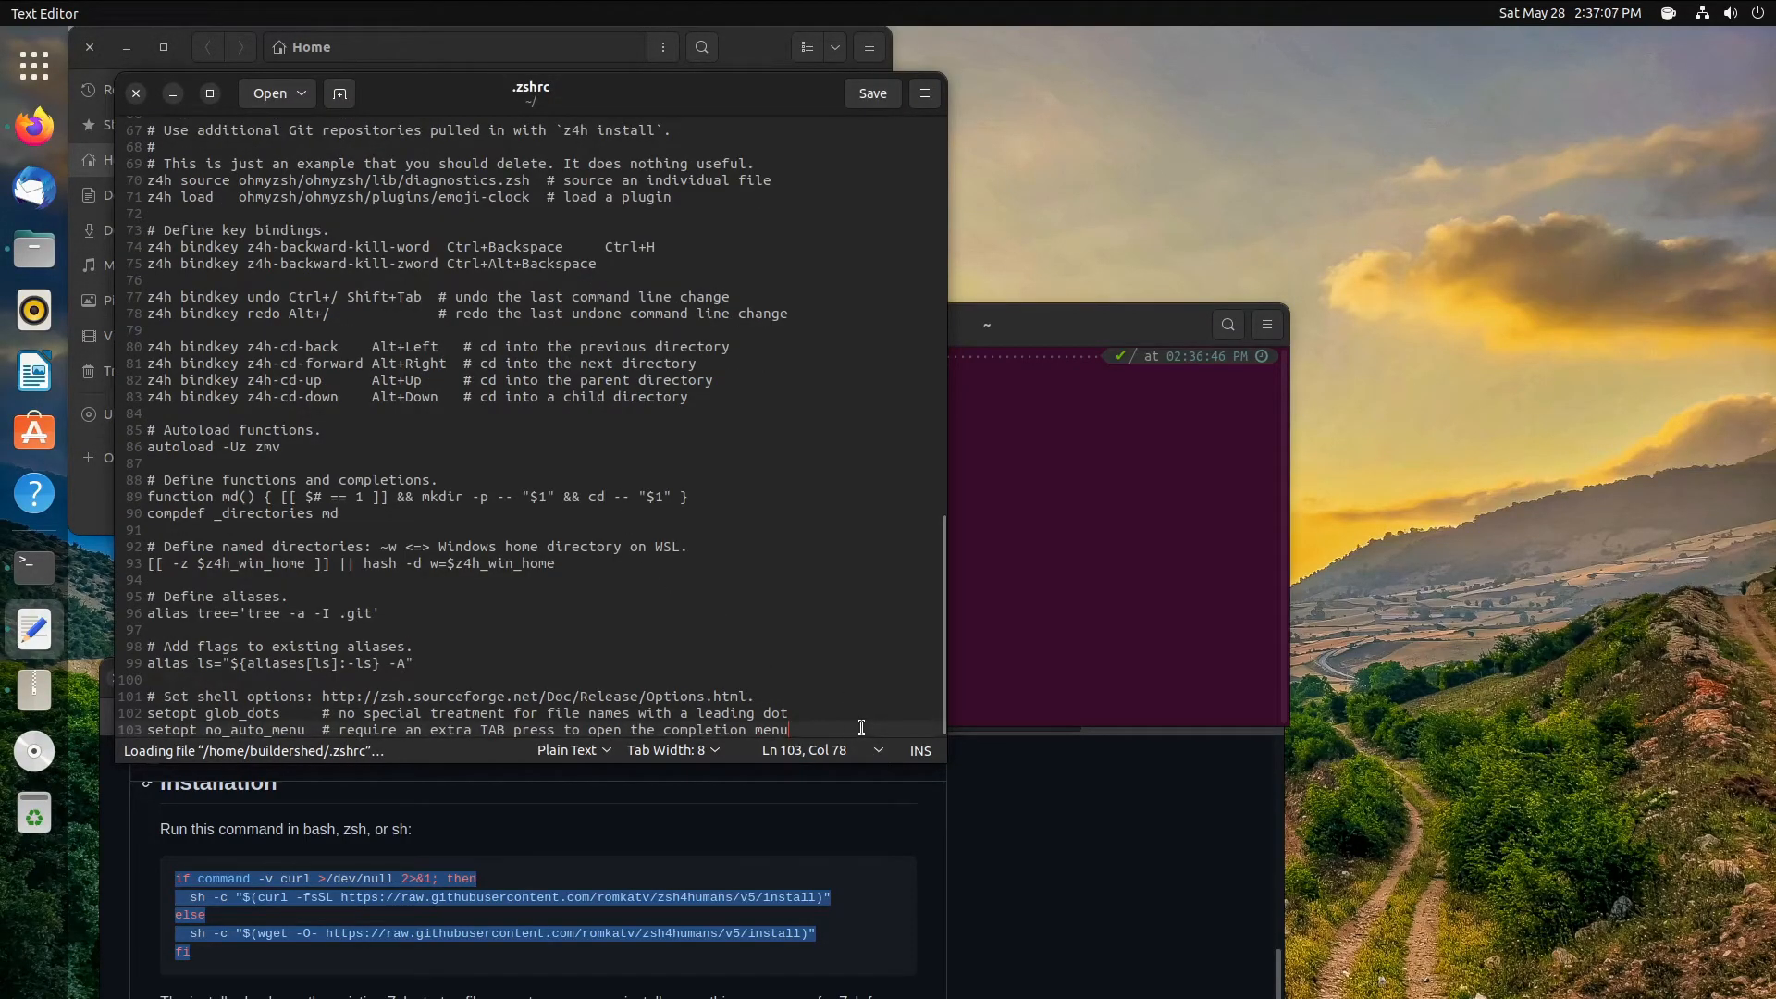
{"action": "key", "text": "Return"}
{"action": "key", "text": "Return"}
{"action": "key", "text": "ctrl+v"}
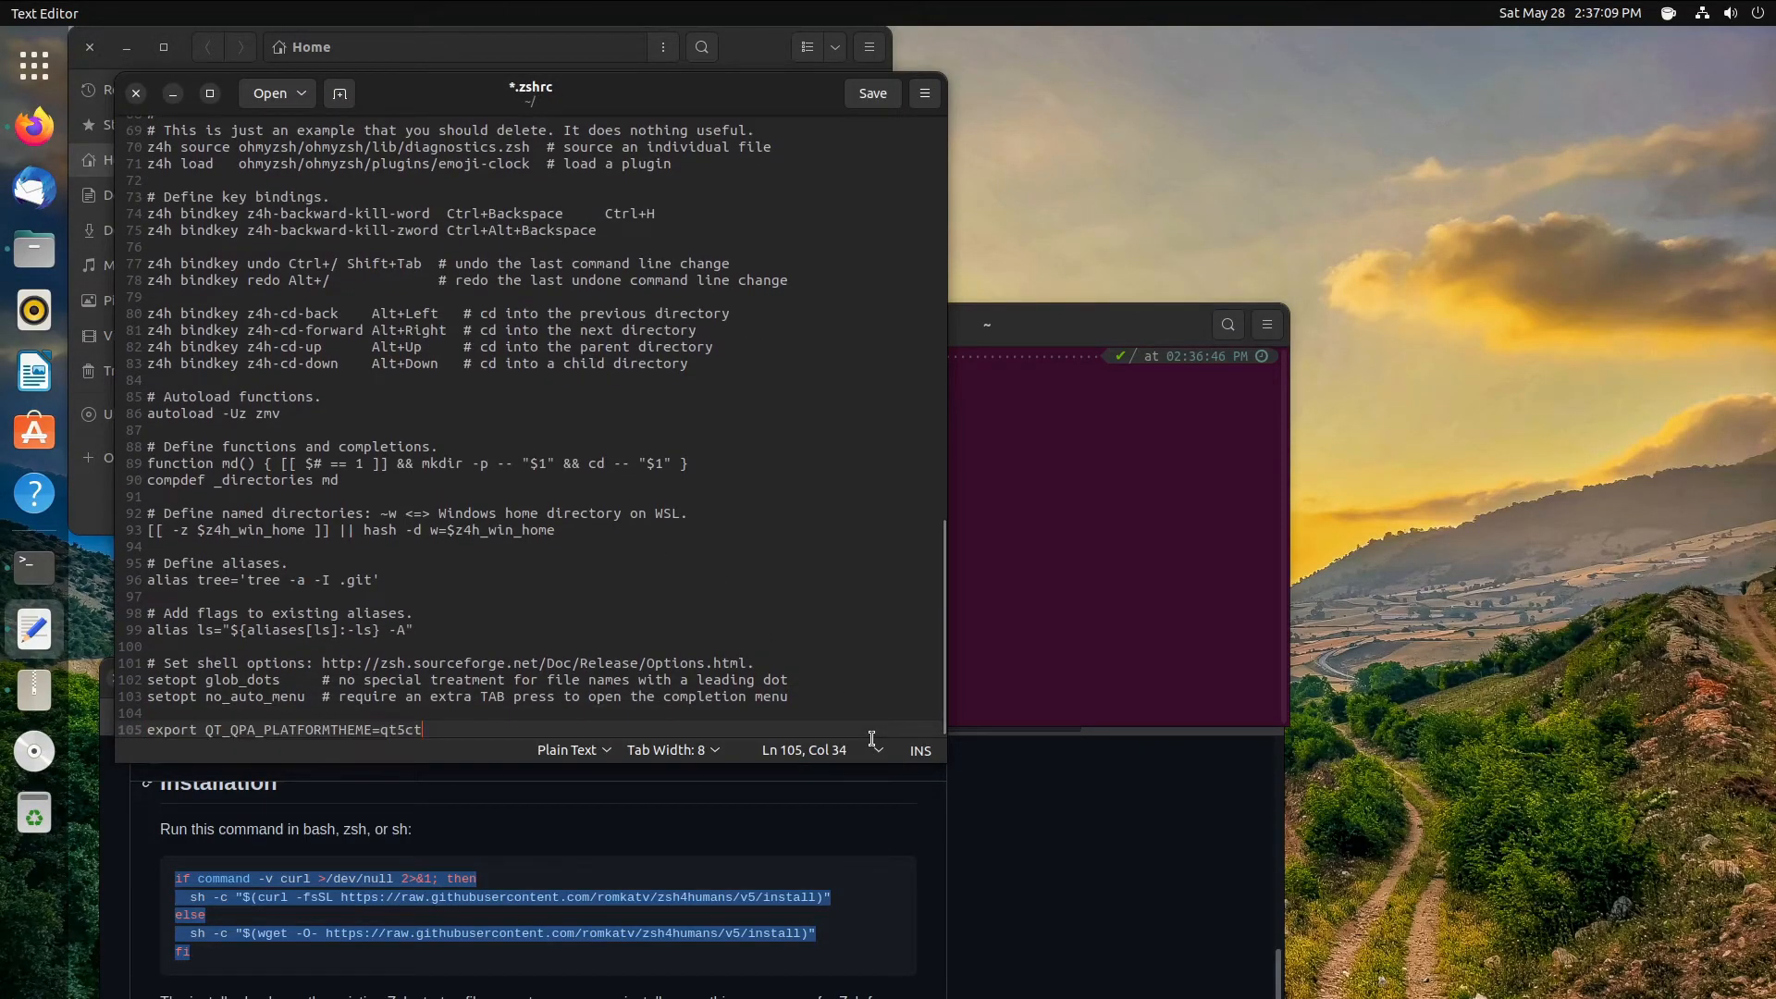
{"action": "key", "text": "ctrl+s"}
- Close the editor and Files, reposition the terminal, and cancel its close-confirmation dialog
{"action": "left_click", "coordinate": [136, 94]}
{"action": "left_click", "coordinate": [90, 46]}
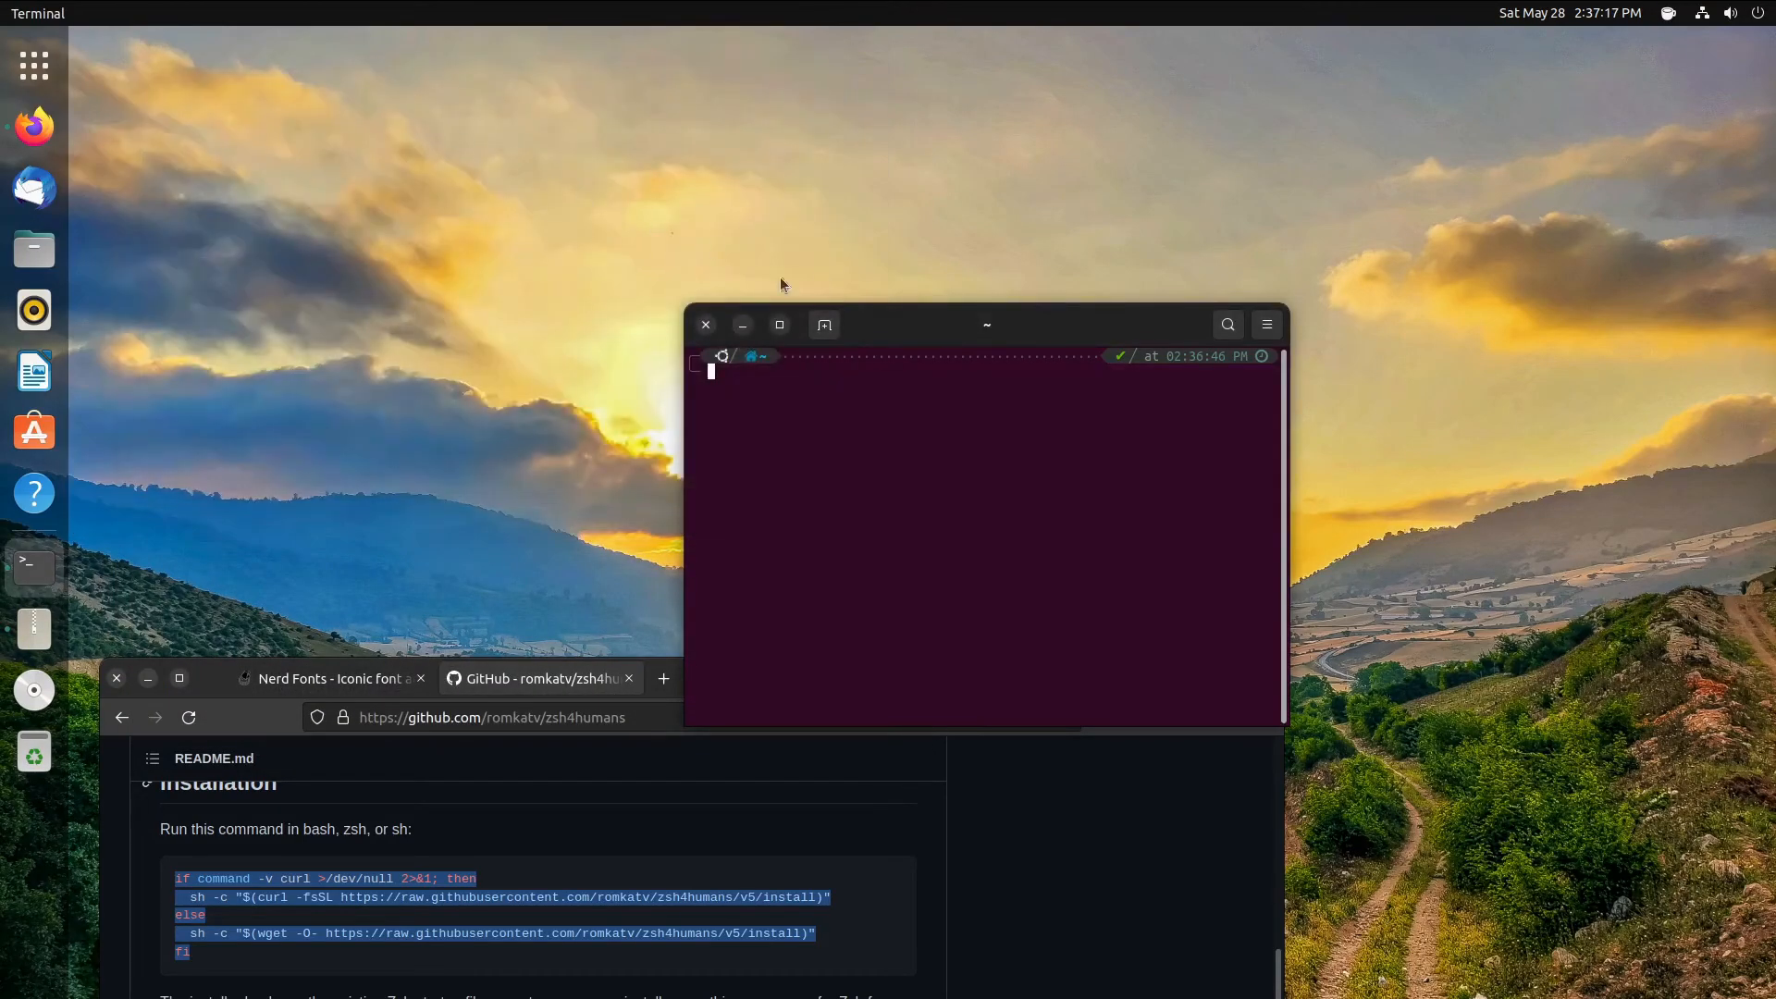
{"action": "left_click_drag", "start_coordinate": [940, 332], "coordinate": [834, 134]}
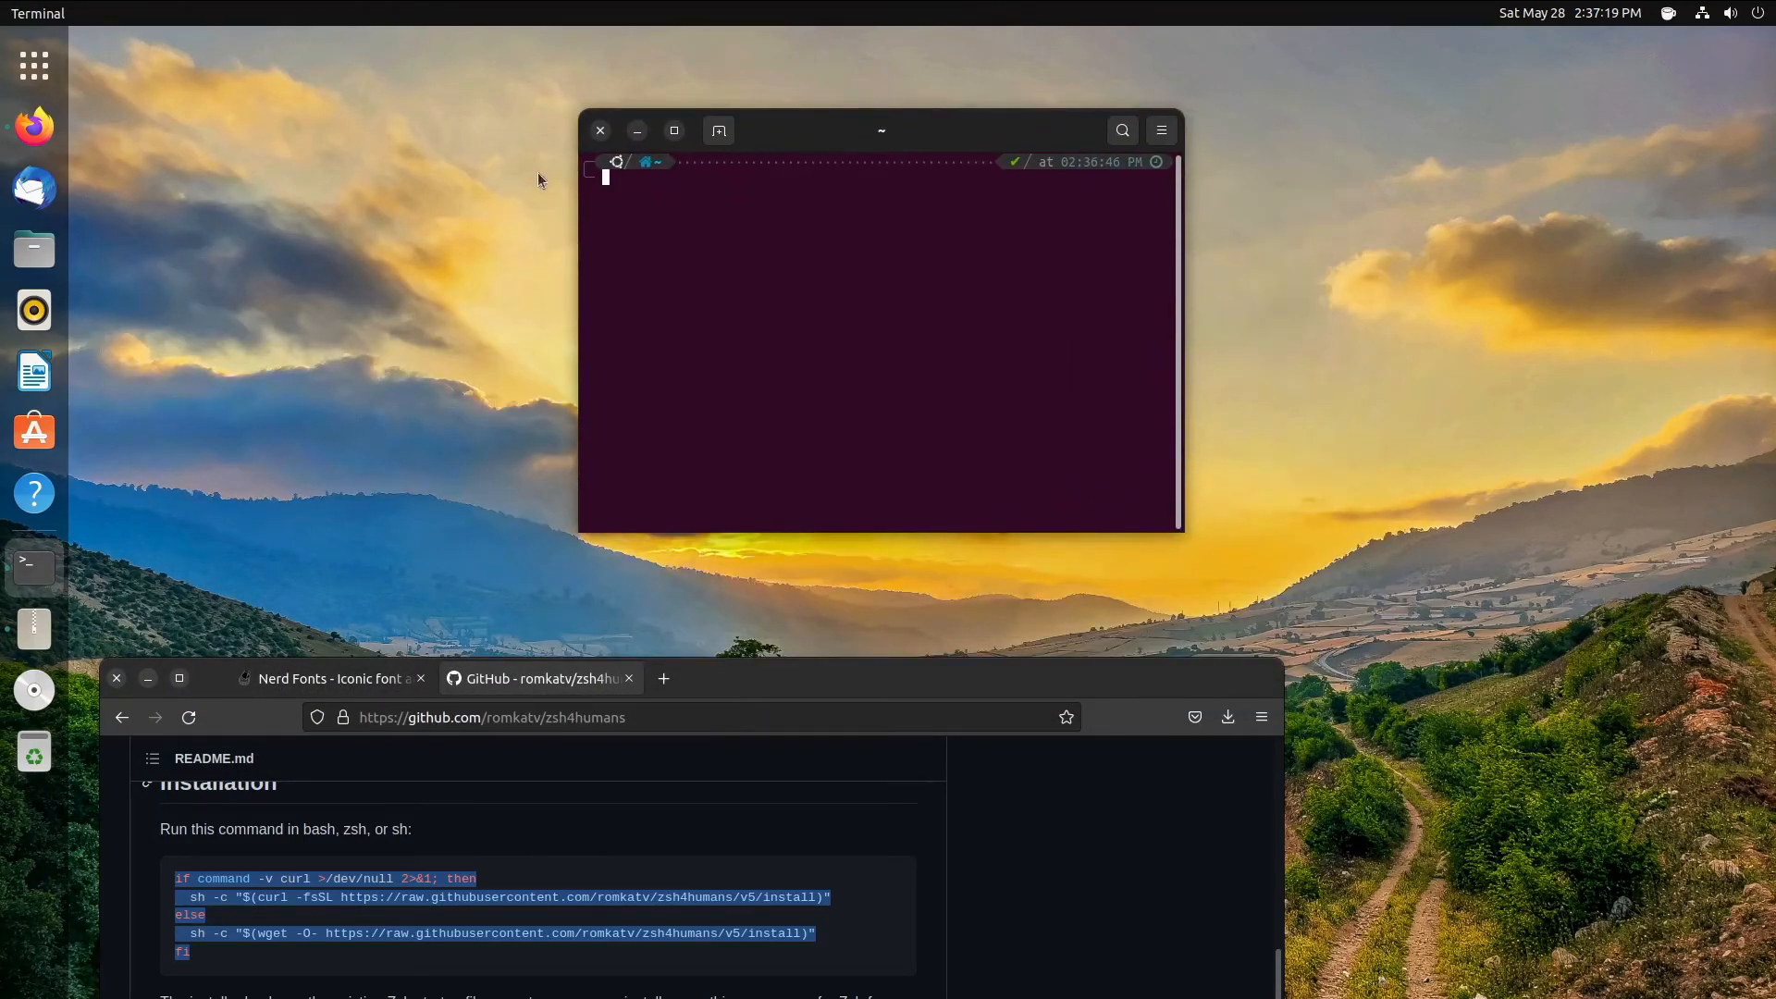
{"action": "left_click", "coordinate": [599, 131]}
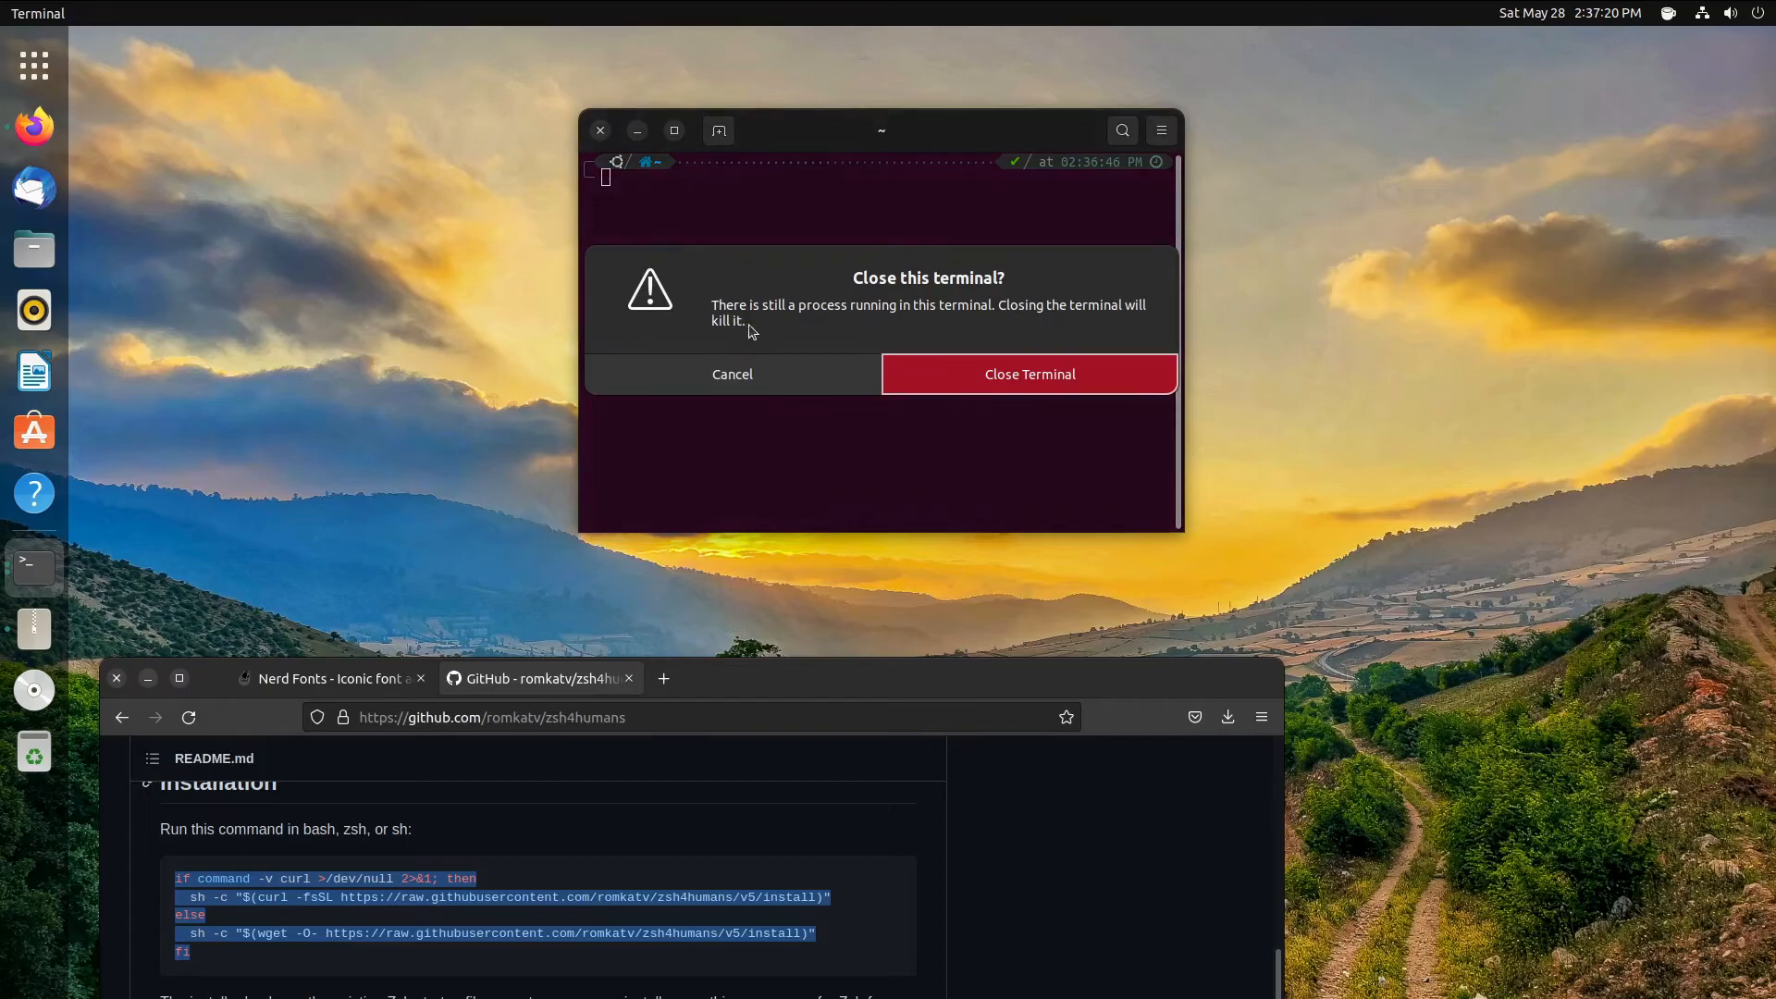
{"action": "left_click", "coordinate": [765, 370]}
- Run exit twice to leave zsh and bash, closing the terminal window
{"action": "type", "text": "exit"}
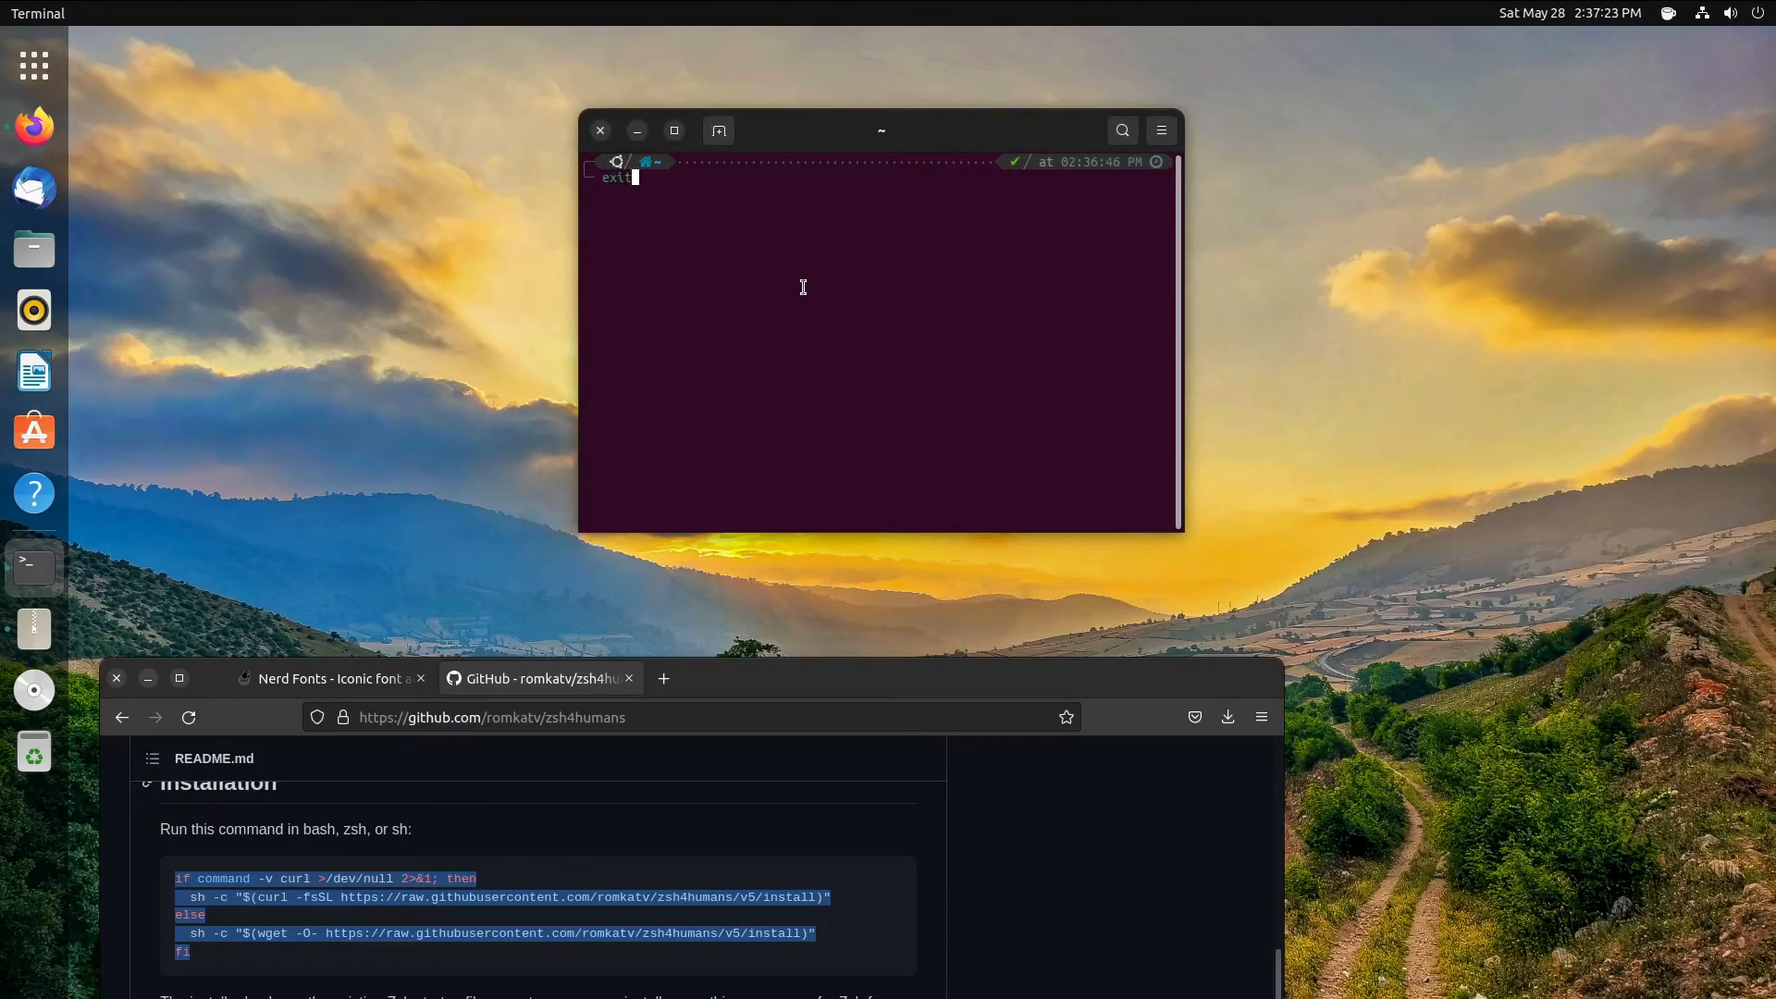
{"action": "key", "text": "Return"}
{"action": "type", "text": "exit"}
{"action": "key", "text": "Return"}
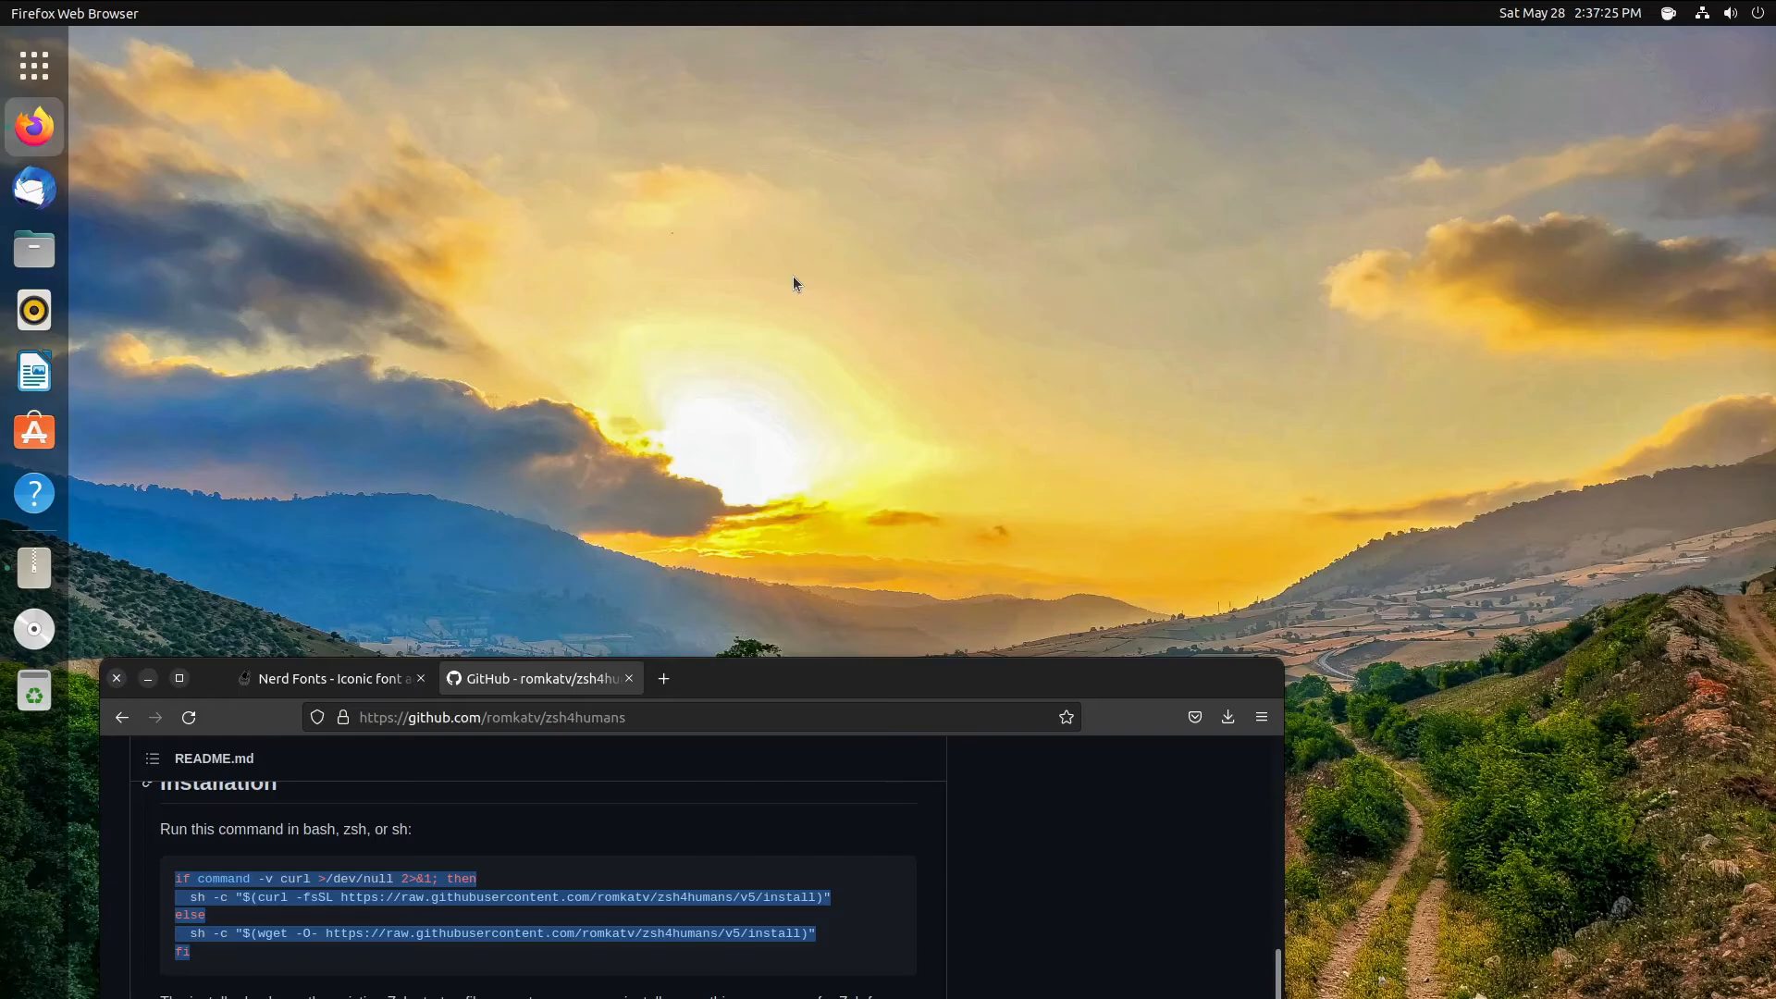
- Move the Firefox window up and right, then open the viewer's send-key menu
{"action": "left_click", "coordinate": [701, 708]}
{"action": "left_click_drag", "start_coordinate": [741, 675], "coordinate": [1039, 157]}
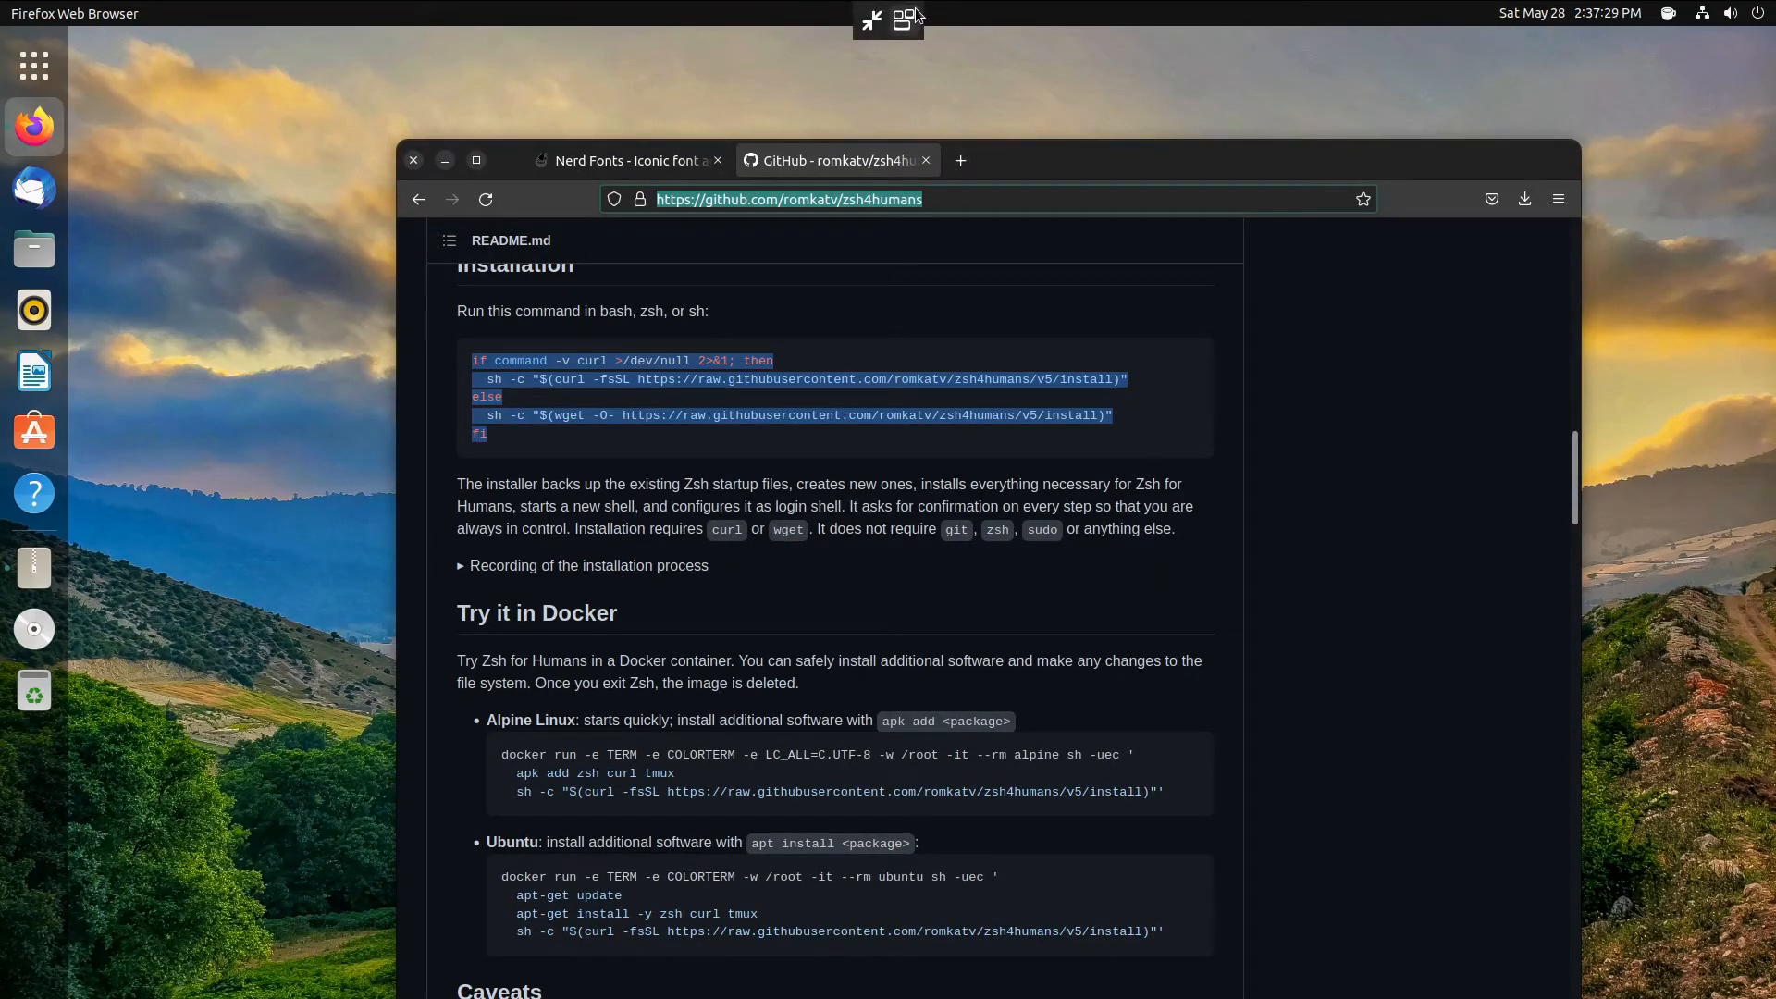
{"action": "left_click", "coordinate": [904, 18]}
- Switch to the tty3 console and log in with the account username and password
{"action": "left_click", "coordinate": [962, 157]}
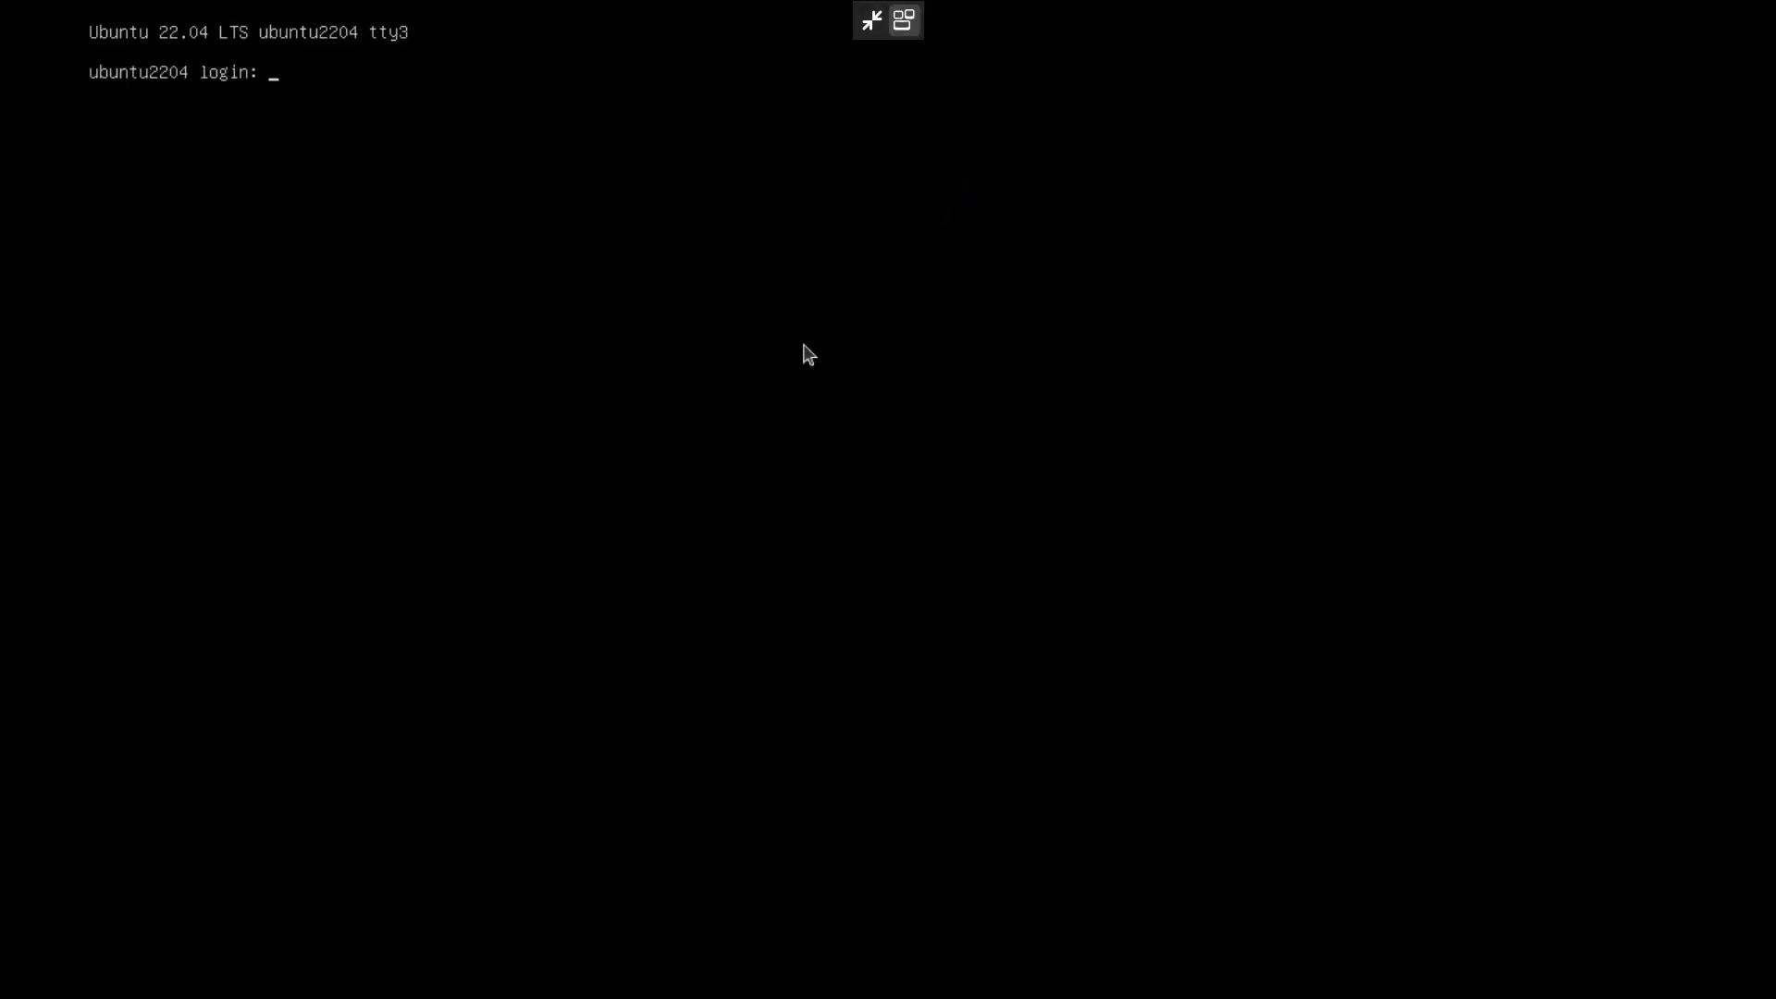
{"action": "type", "text": "buildershed"}
{"action": "key", "text": "Return"}
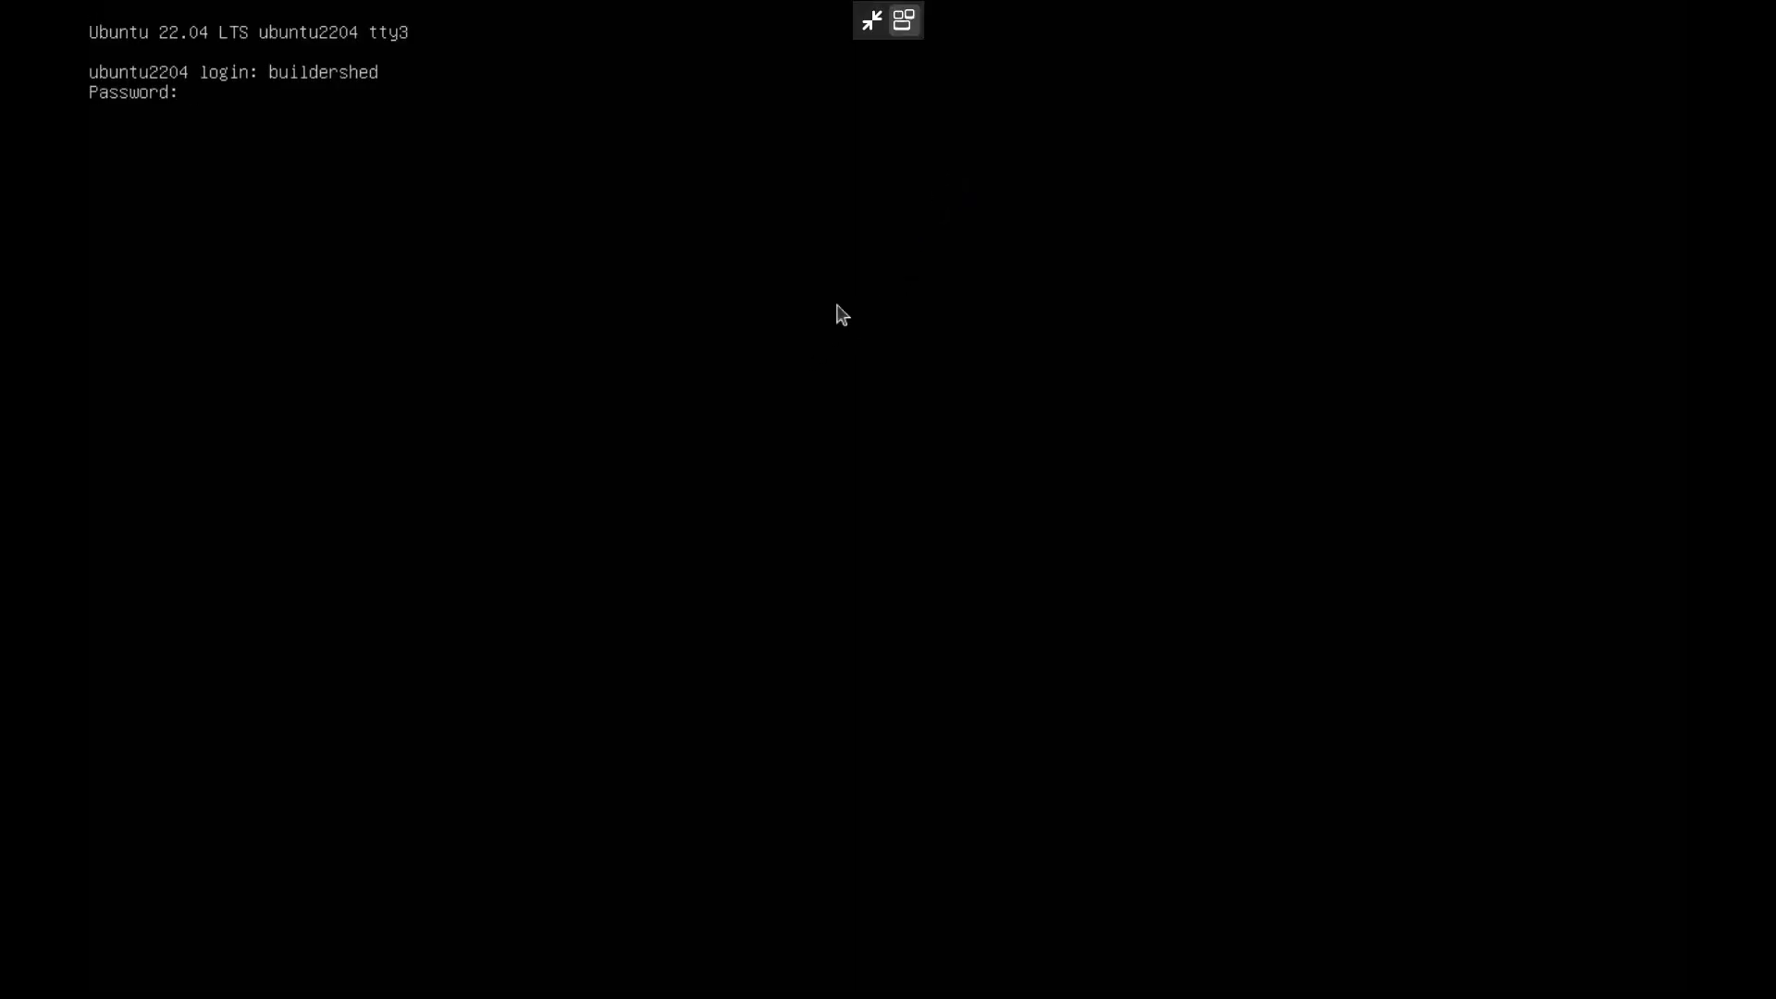
{"action": "key", "text": "Return"}
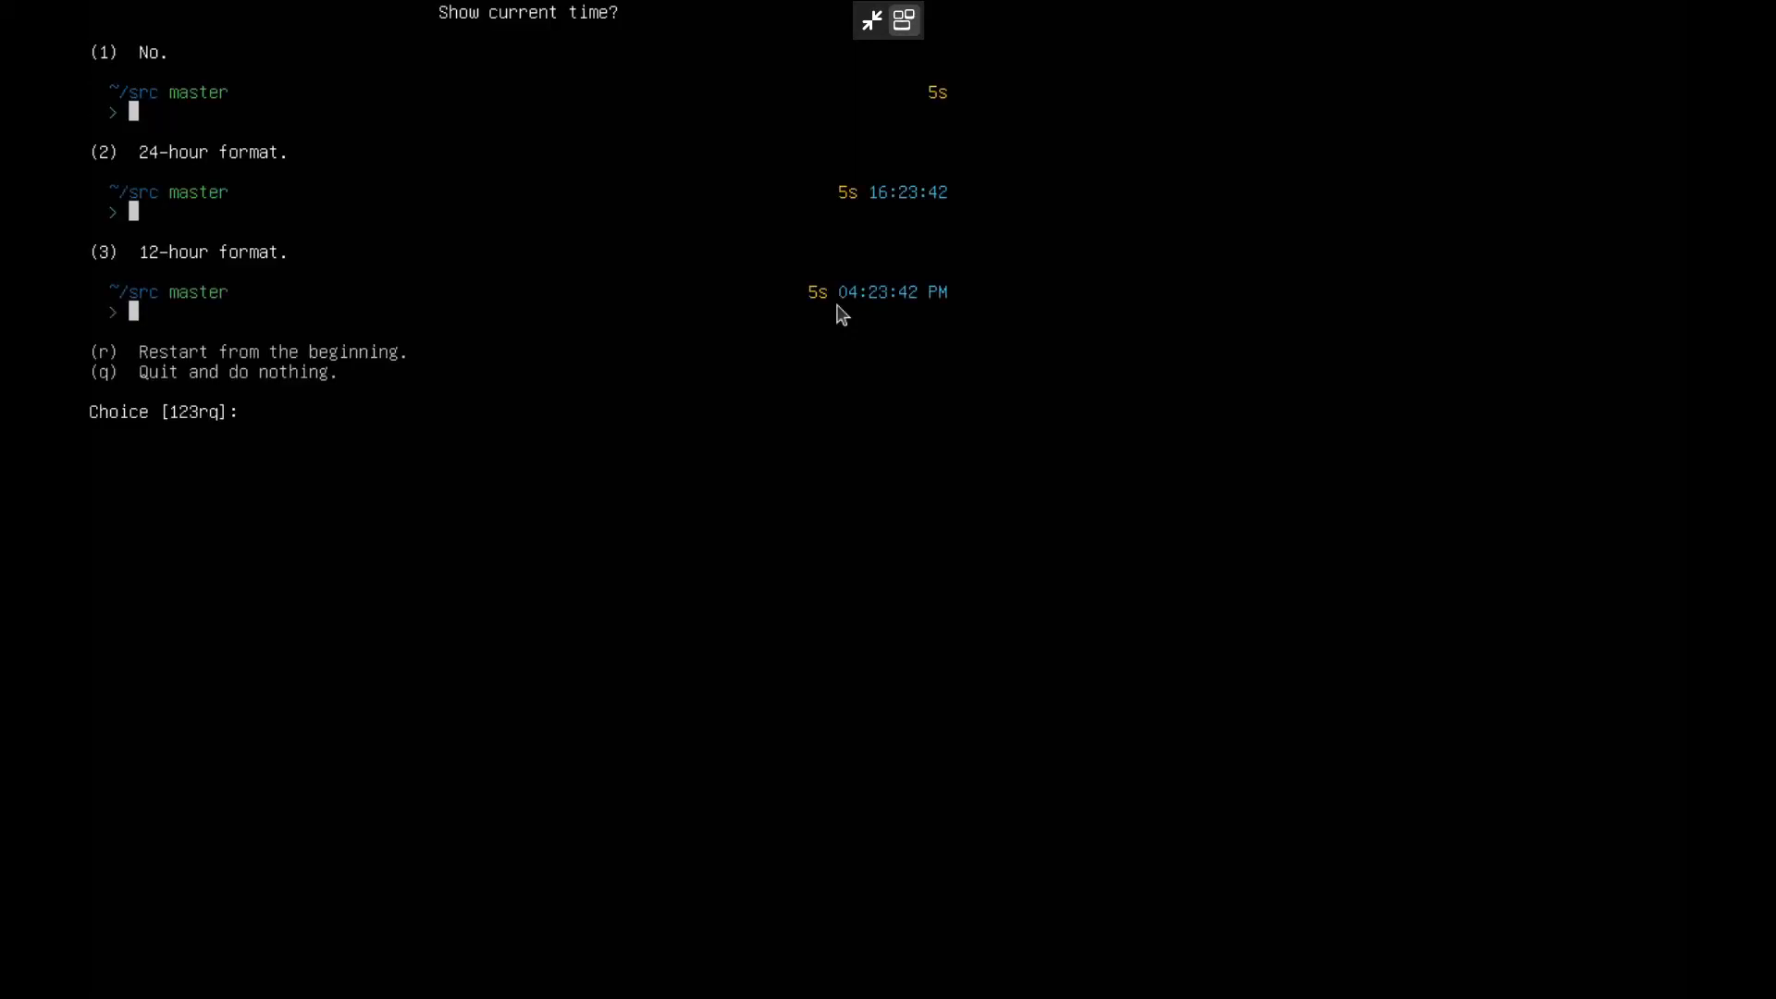
- Quit the p10k wizard, clear the leftover command, and exit the zsh session
{"action": "key", "text": "q"}
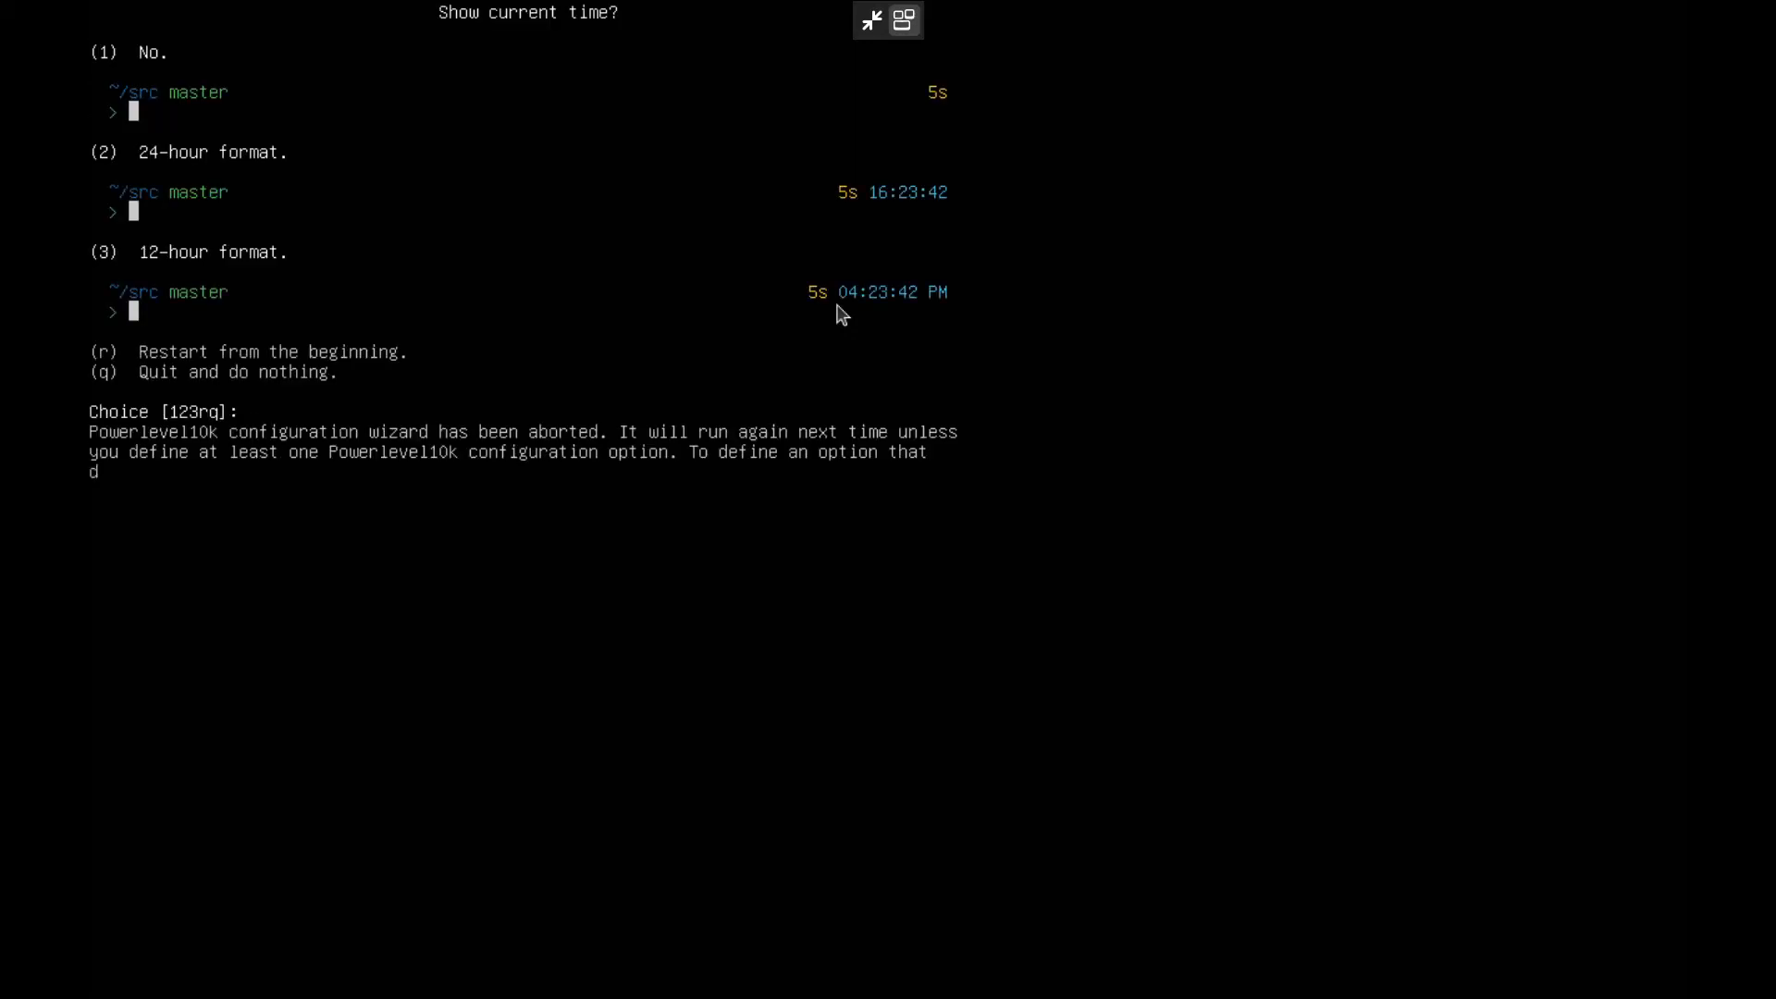
{"action": "type", "text": "clear"}
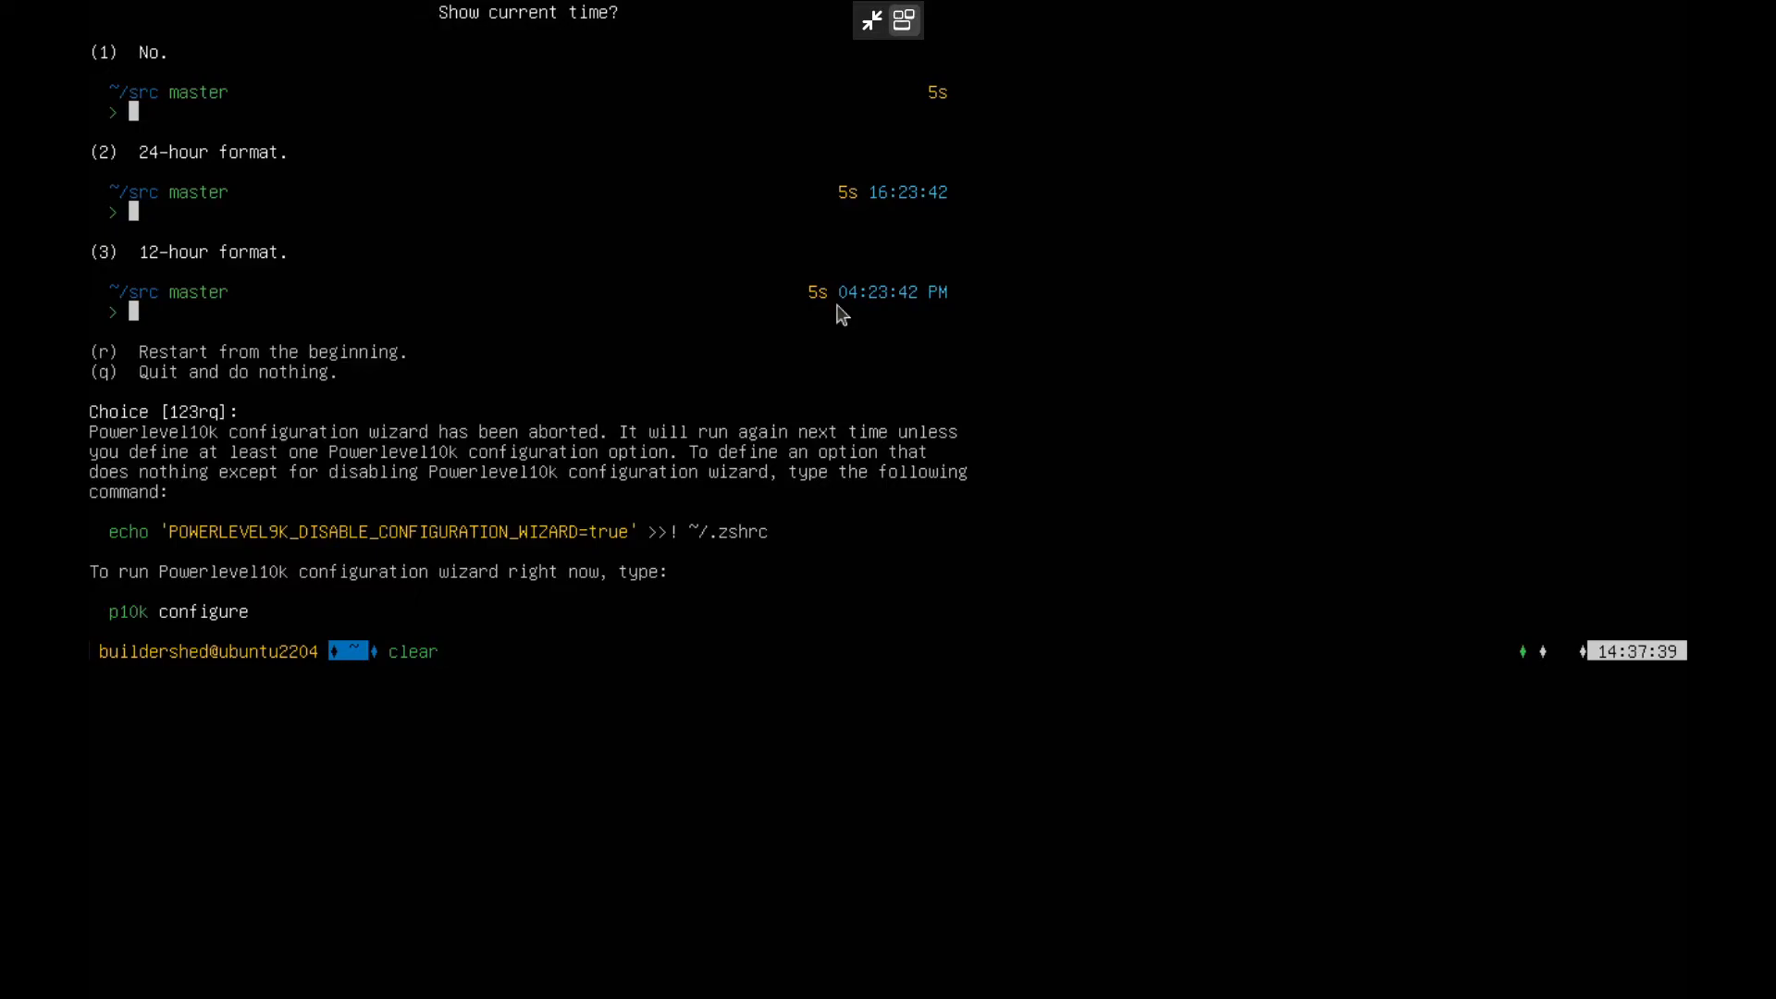
{"action": "key", "text": "BackSpace"}
{"action": "key", "text": "BackSpace"}
{"action": "key", "text": "BackSpace"}
{"action": "key", "text": "BackSpace"}
{"action": "key", "text": "BackSpace"}
{"action": "type", "text": "exit"}
{"action": "key", "text": "Return"}
{"action": "left_click", "coordinate": [903, 20]}
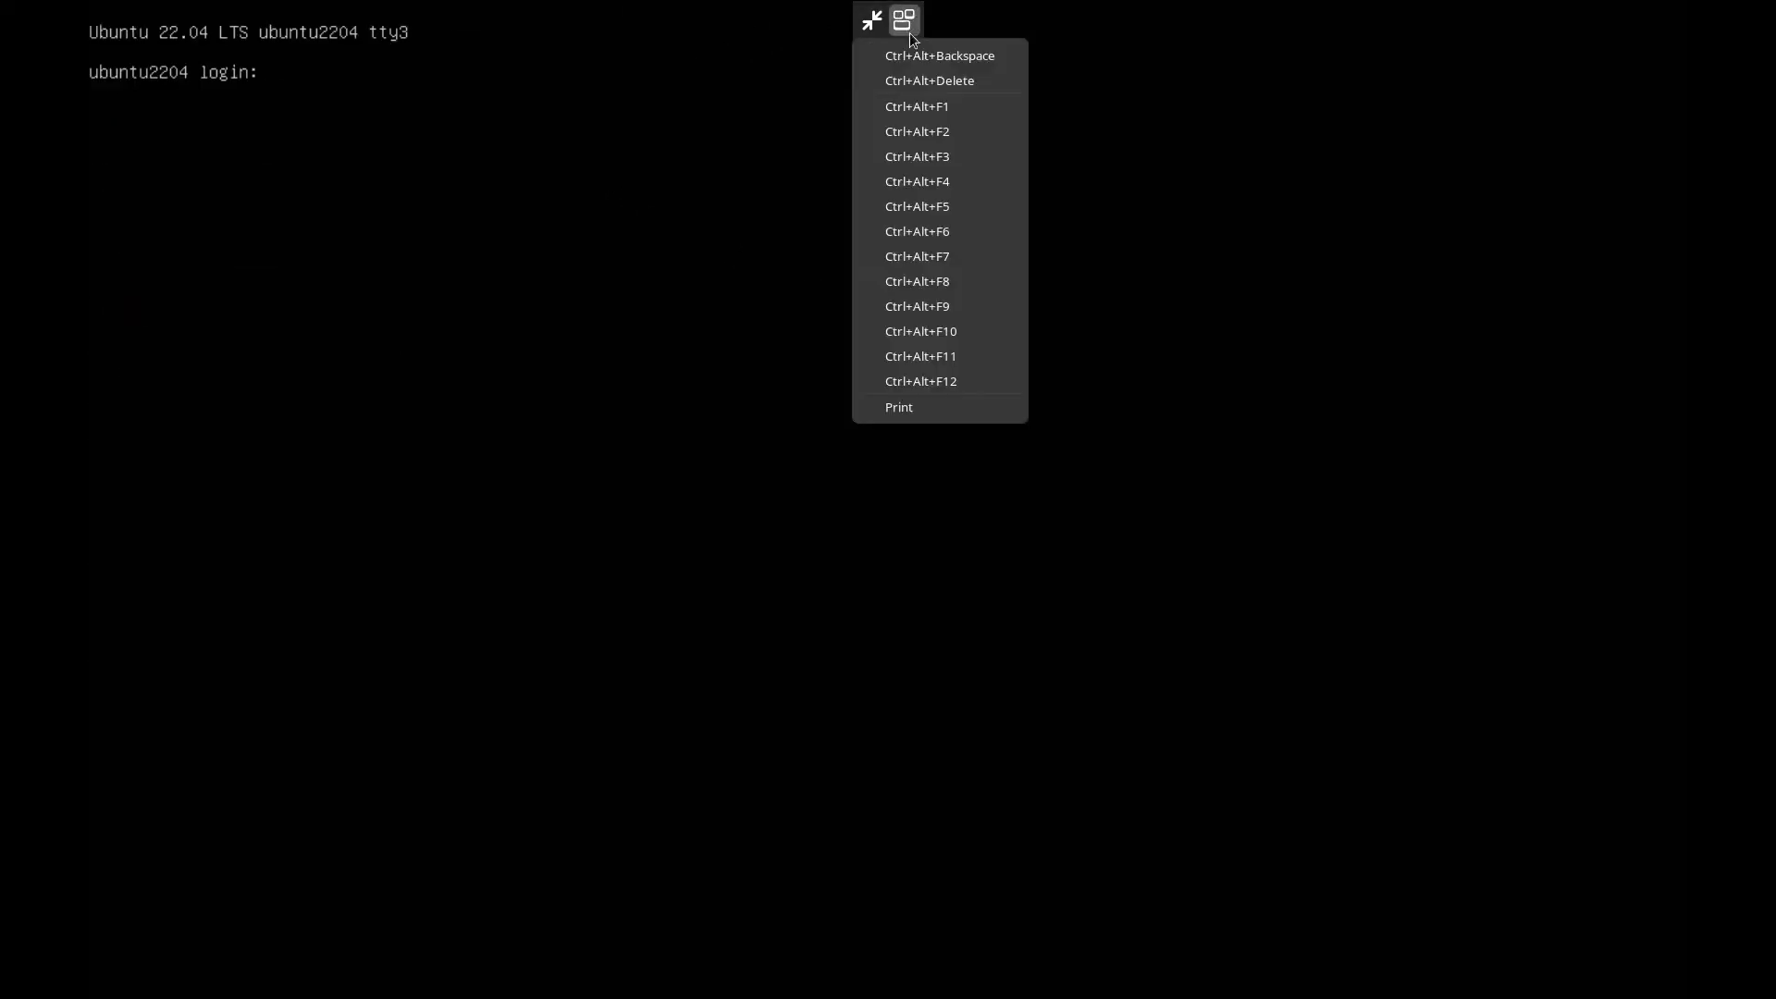
- Return to the desktop and search Firefox for 'nala package manager'
{"action": "left_click", "coordinate": [968, 127]}
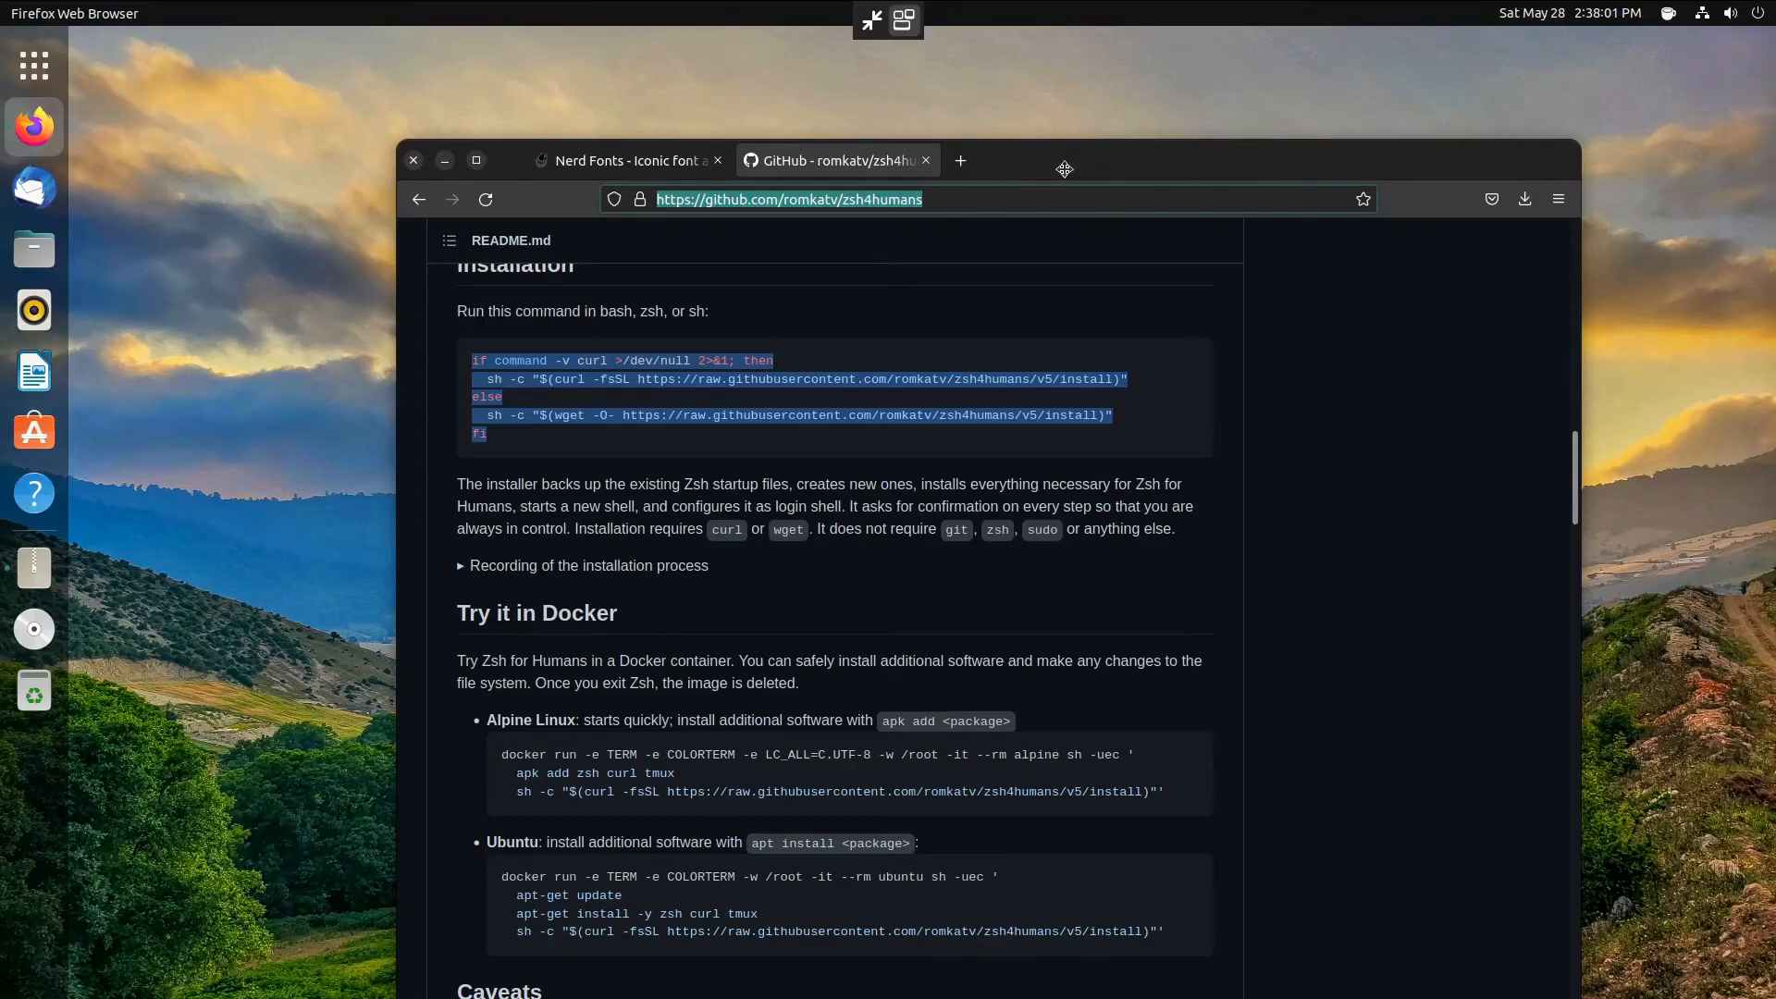
{"action": "left_click", "coordinate": [771, 363]}
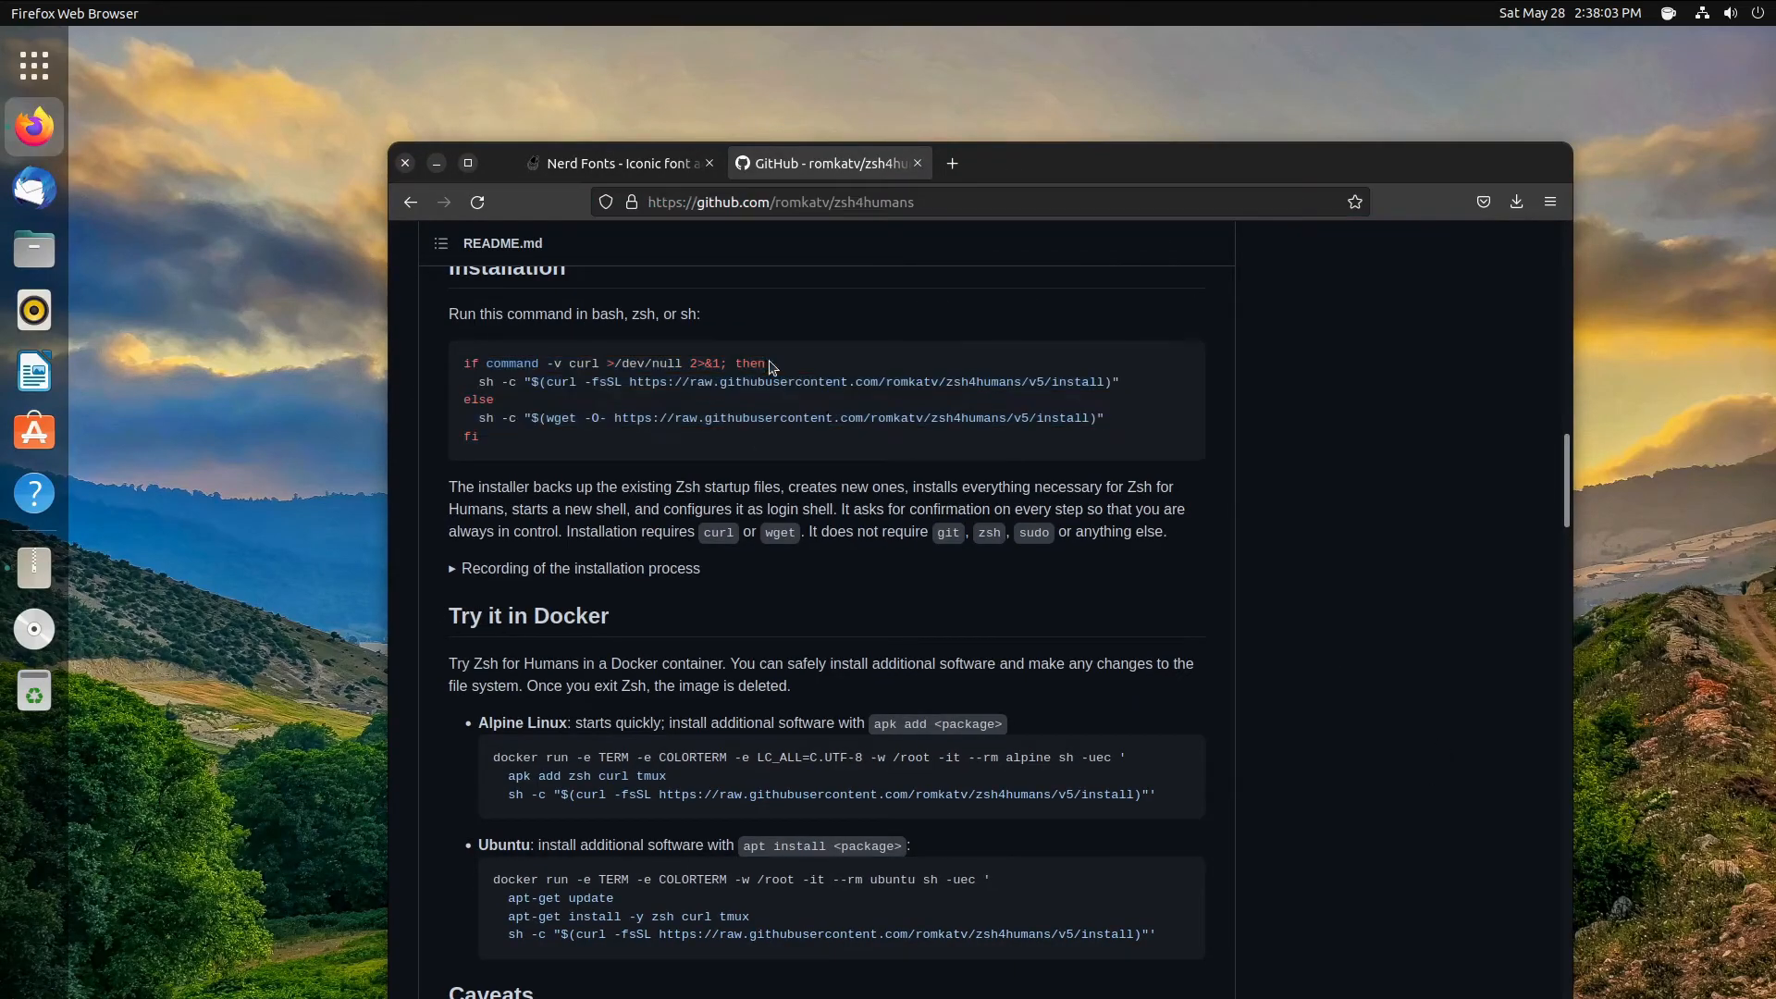
{"action": "left_click", "coordinate": [894, 194]}
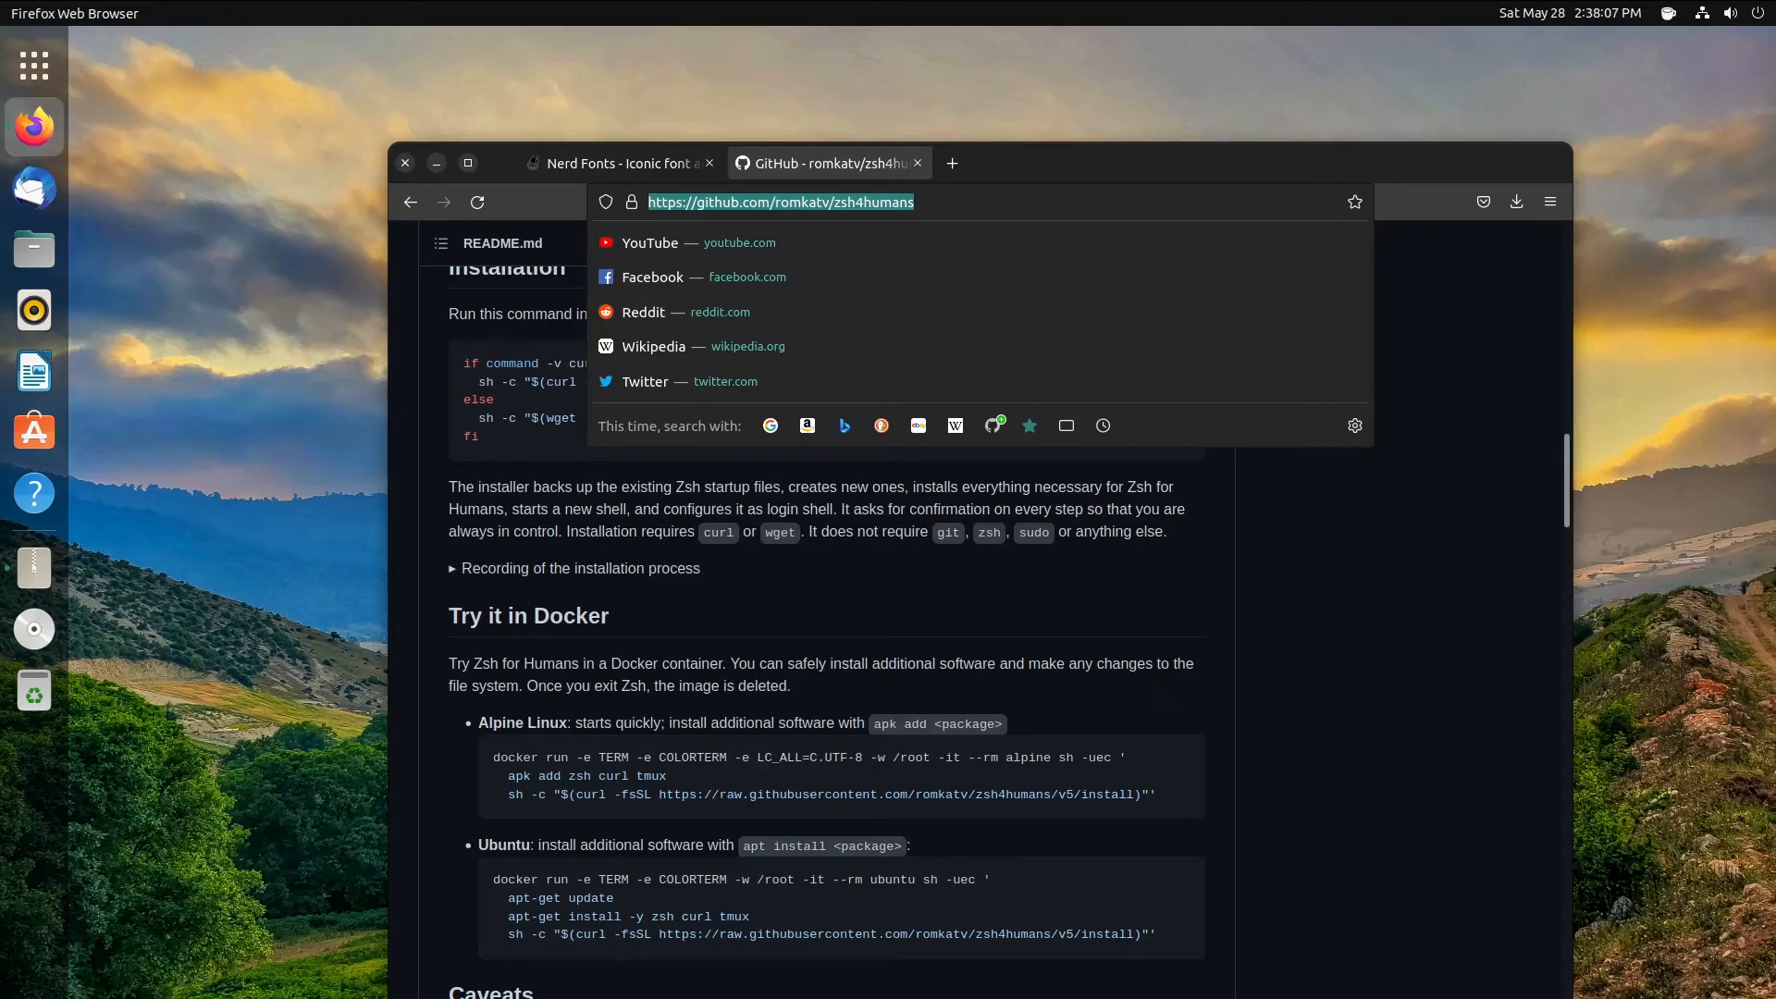
{"action": "triple_click", "coordinate": [855, 200]}
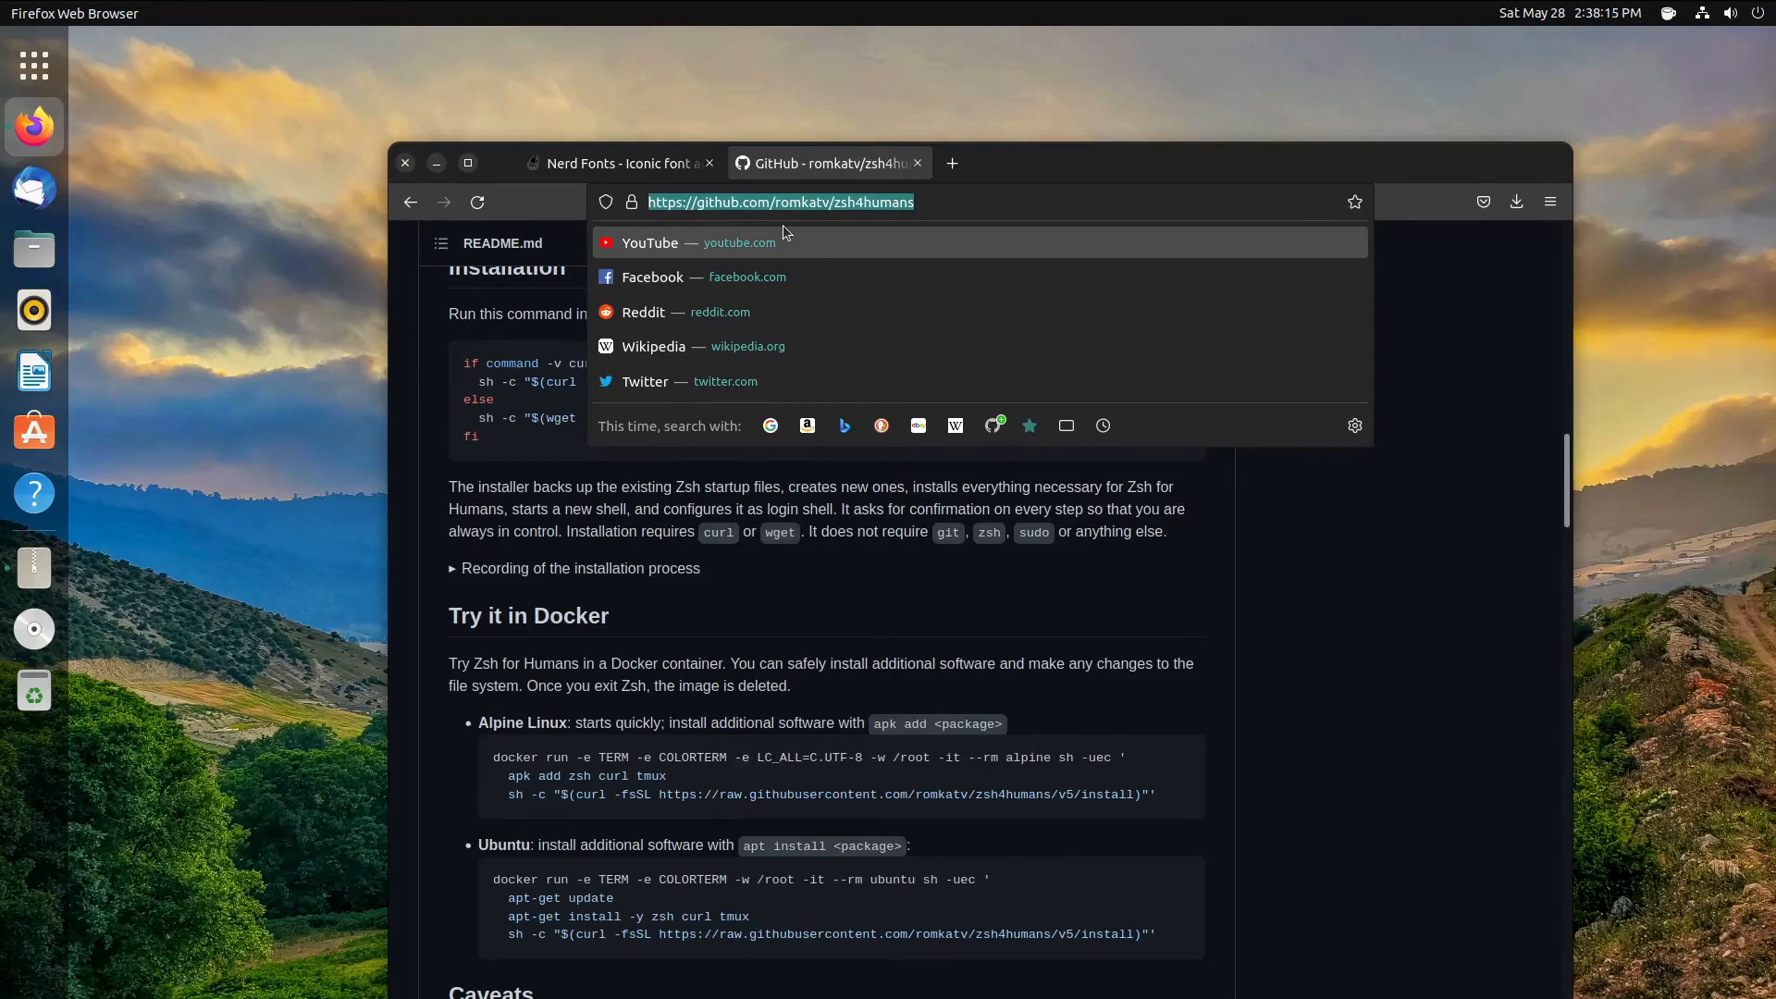
{"action": "type", "text": "nala package manager"}
{"action": "key", "text": "Return"}
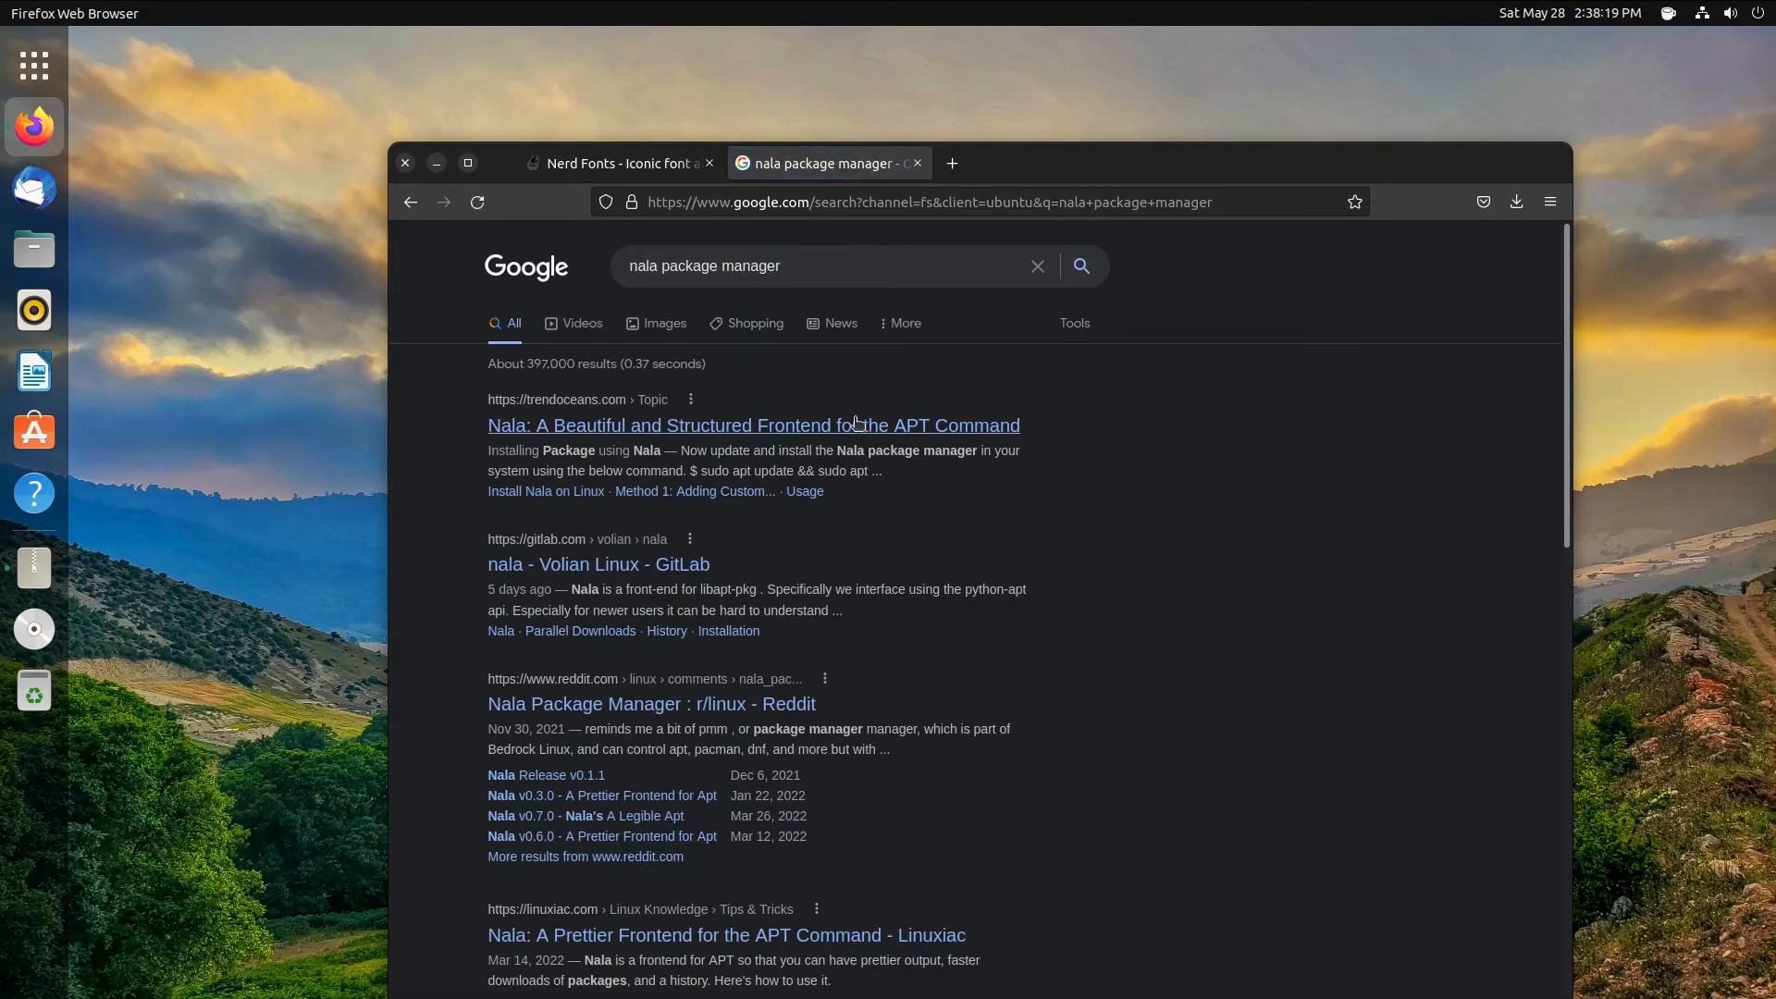
- Open the TrendOceans Nala article and follow its download link to nala's GitLab Releases
{"action": "left_click", "coordinate": [852, 425]}
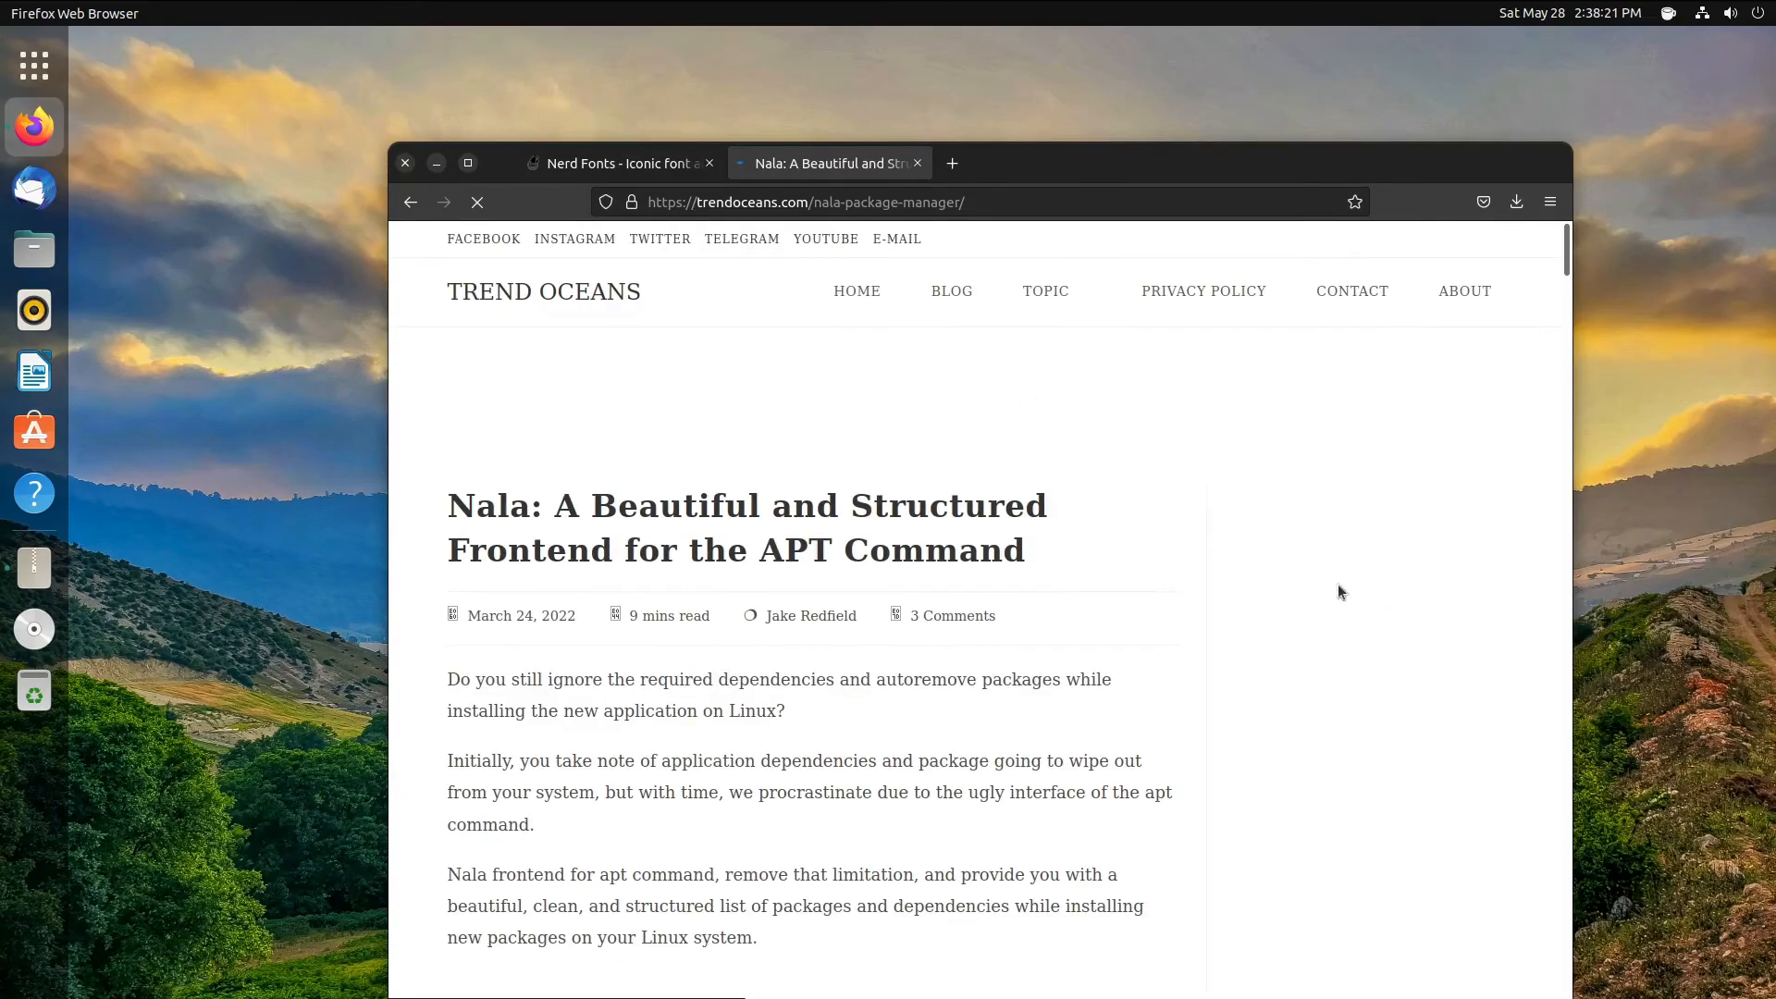
{"action": "scroll", "coordinate": [925, 428], "scroll_direction": "down", "scroll_amount": 8}
{"action": "scroll", "coordinate": [816, 434], "scroll_direction": "down", "scroll_amount": 15}
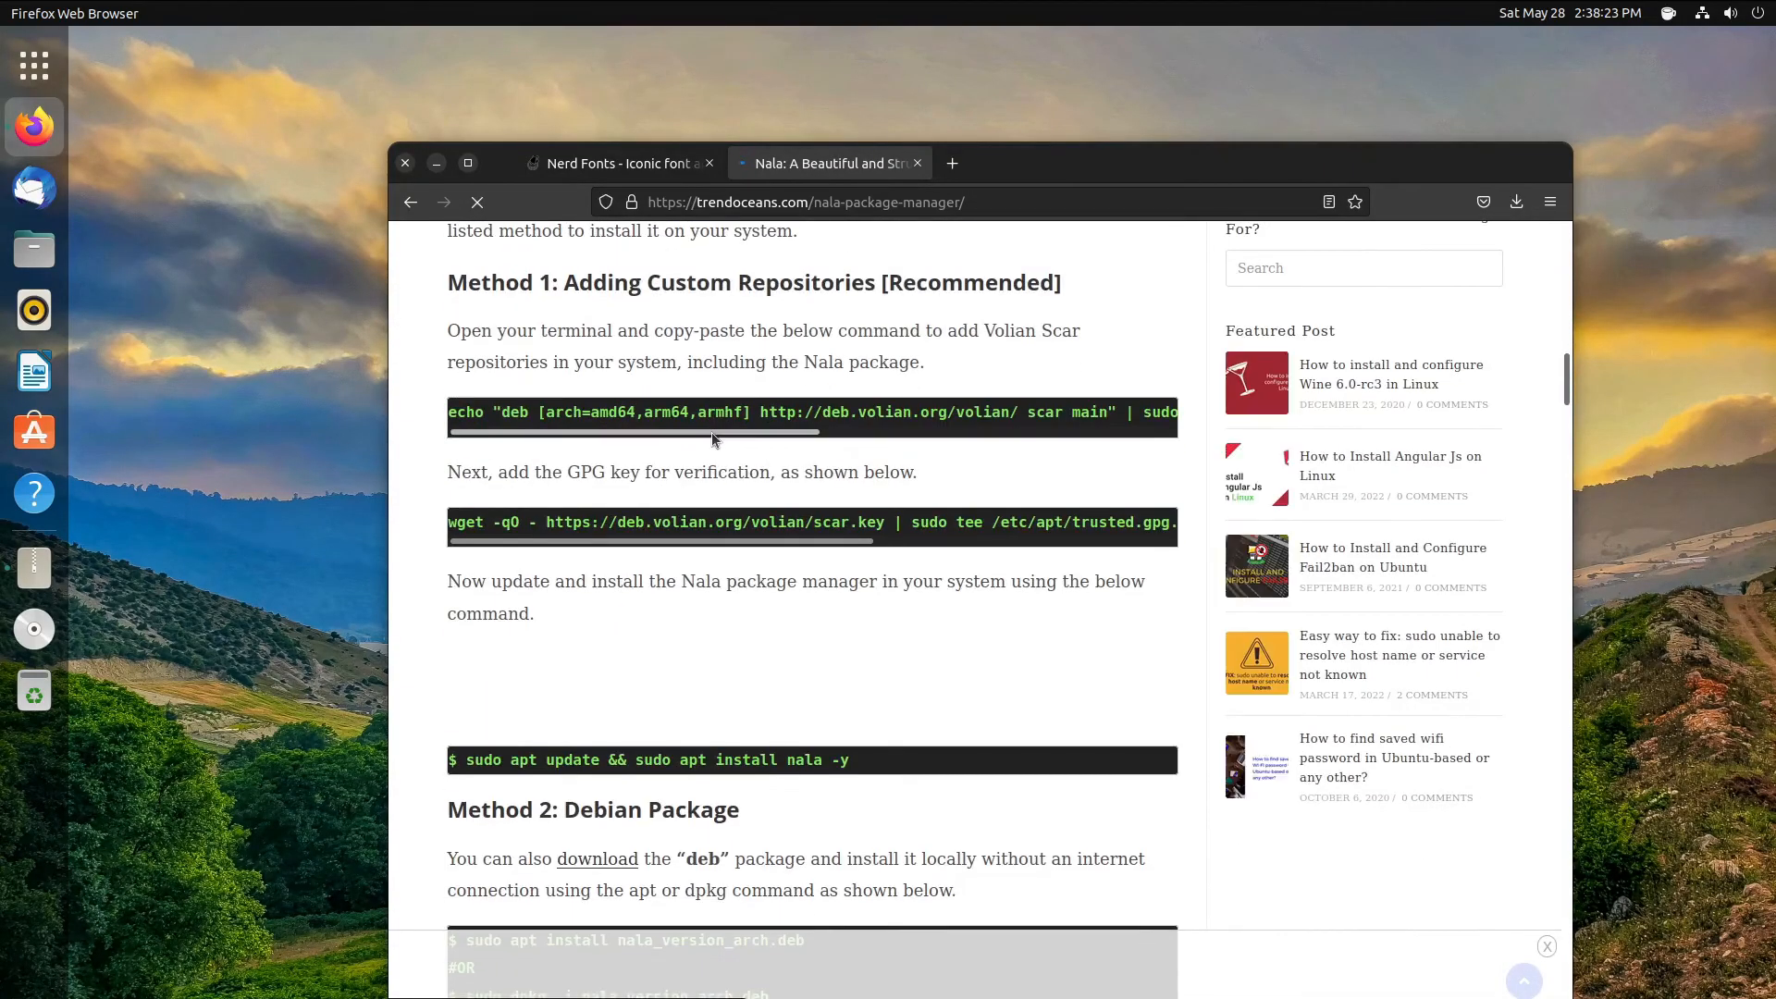
{"action": "scroll", "coordinate": [621, 627], "scroll_direction": "up", "scroll_amount": 10}
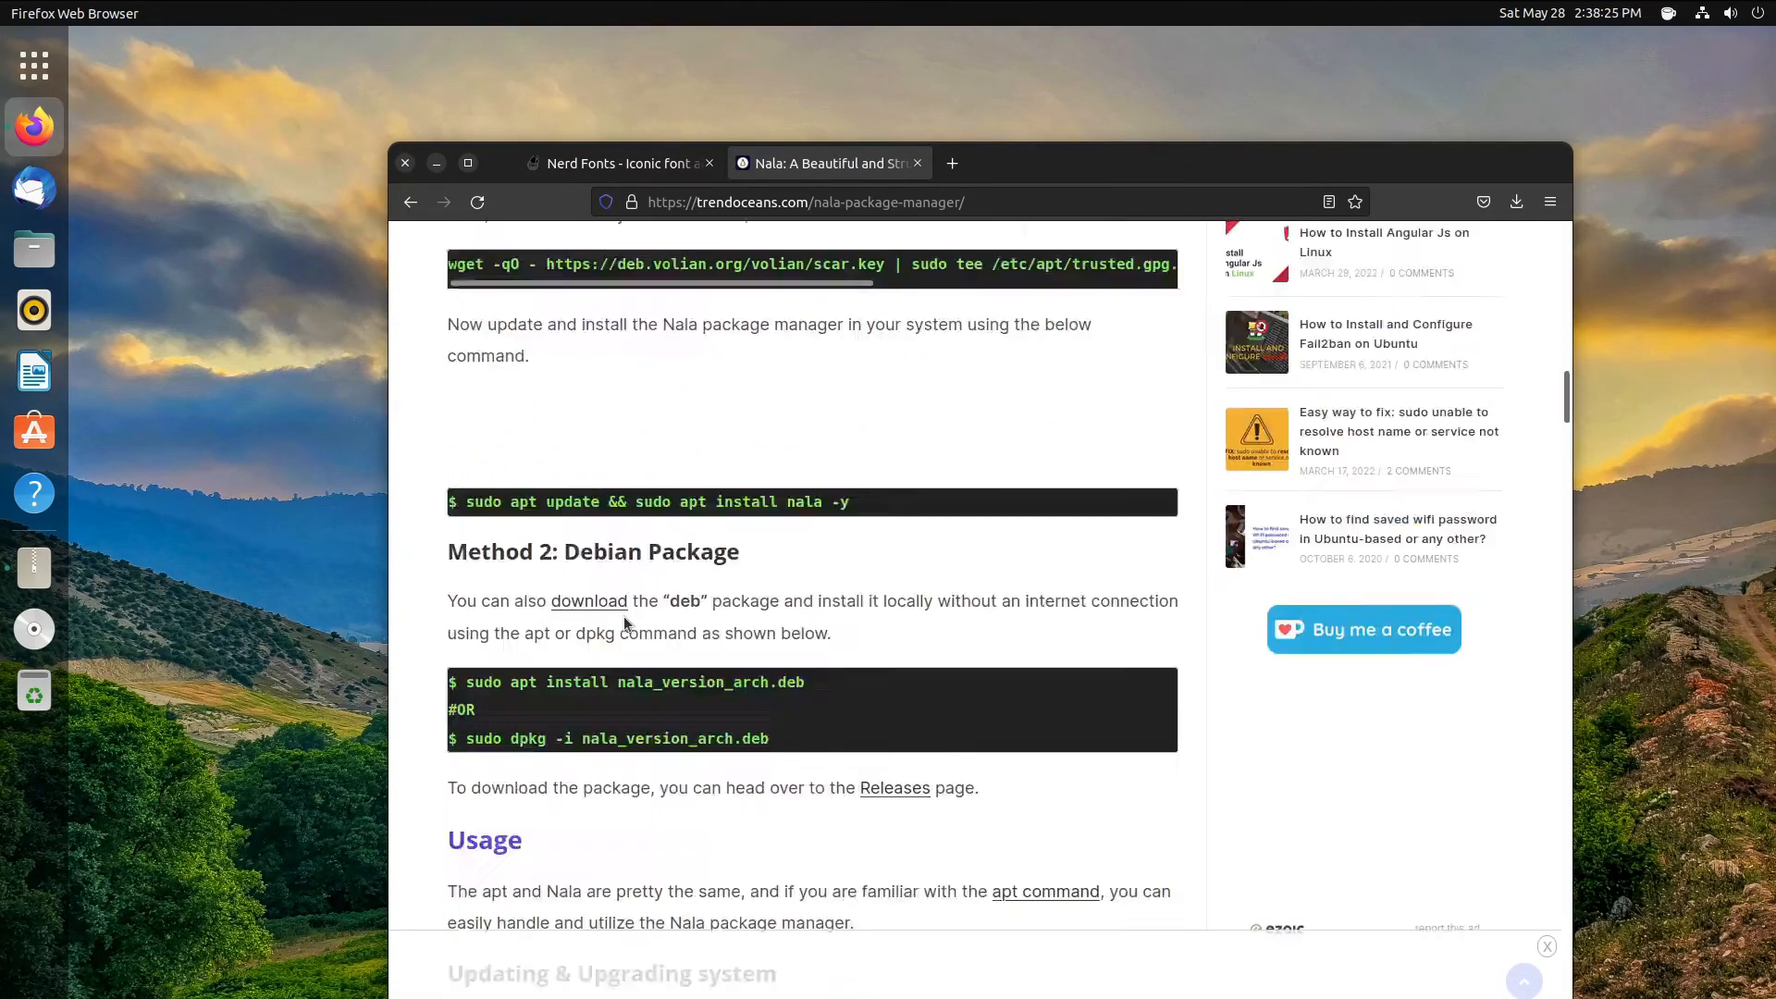
{"action": "scroll", "coordinate": [641, 574], "scroll_direction": "down", "scroll_amount": 5}
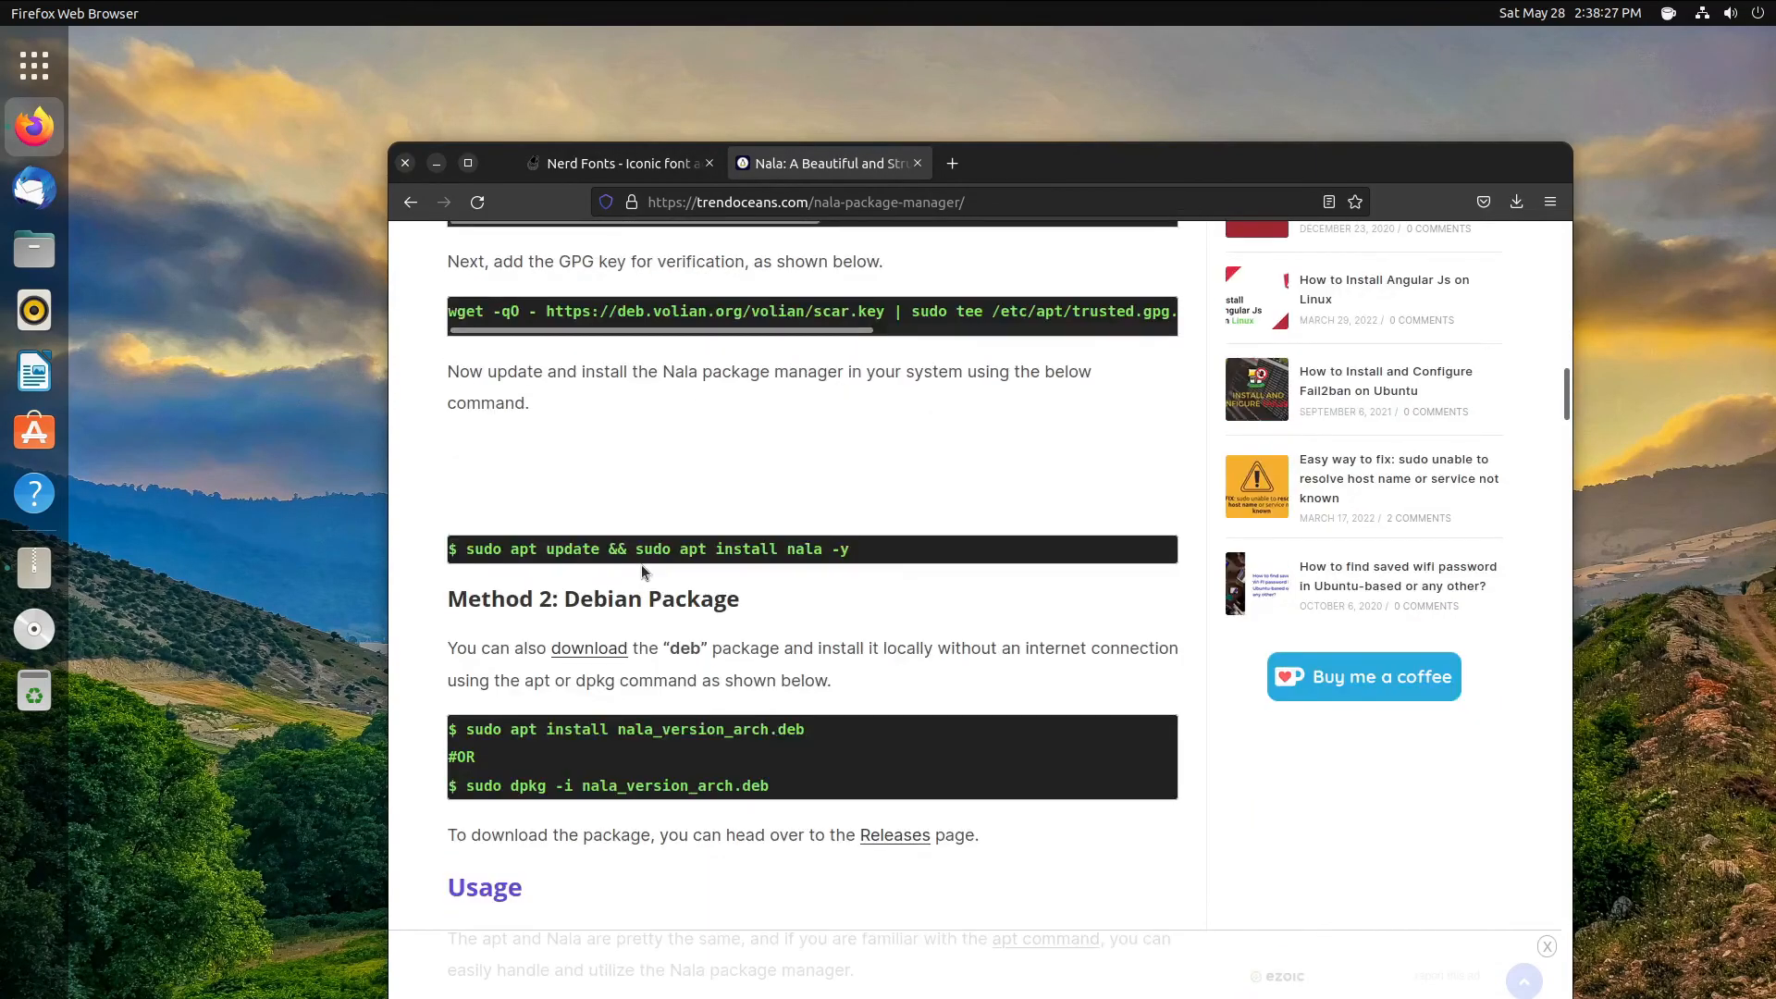
{"action": "left_click", "coordinate": [584, 648]}
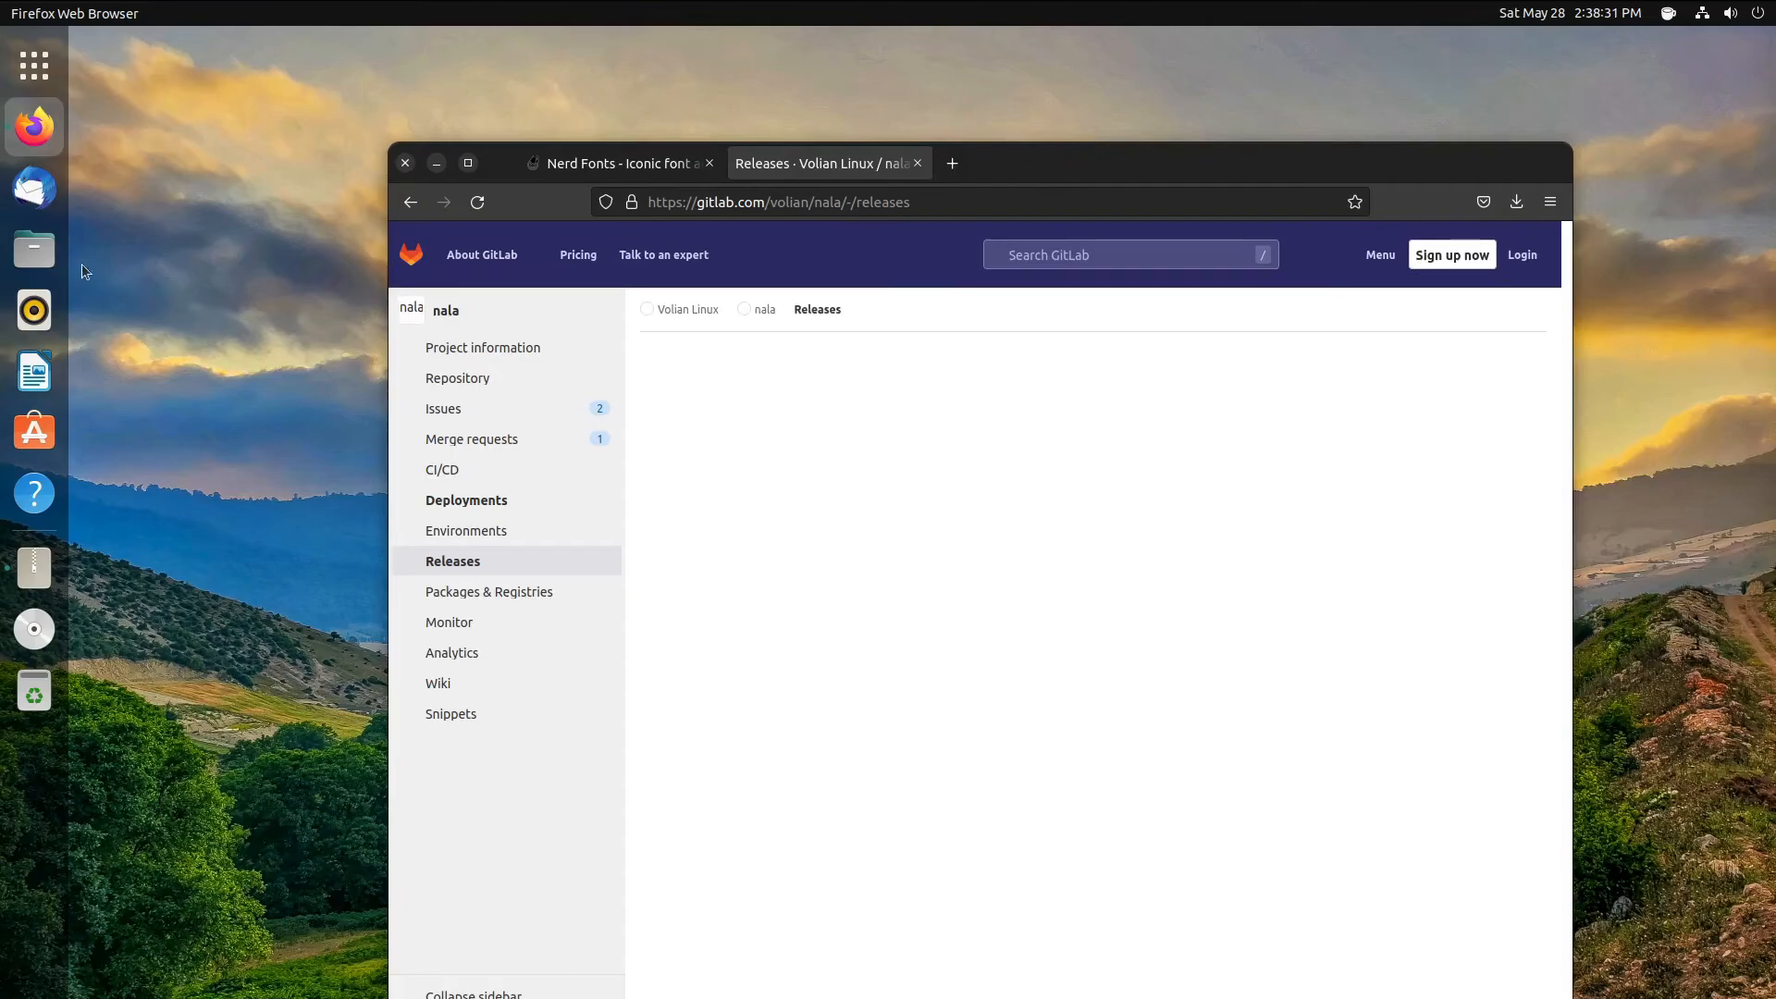
{"action": "left_click", "coordinate": [53, 46]}
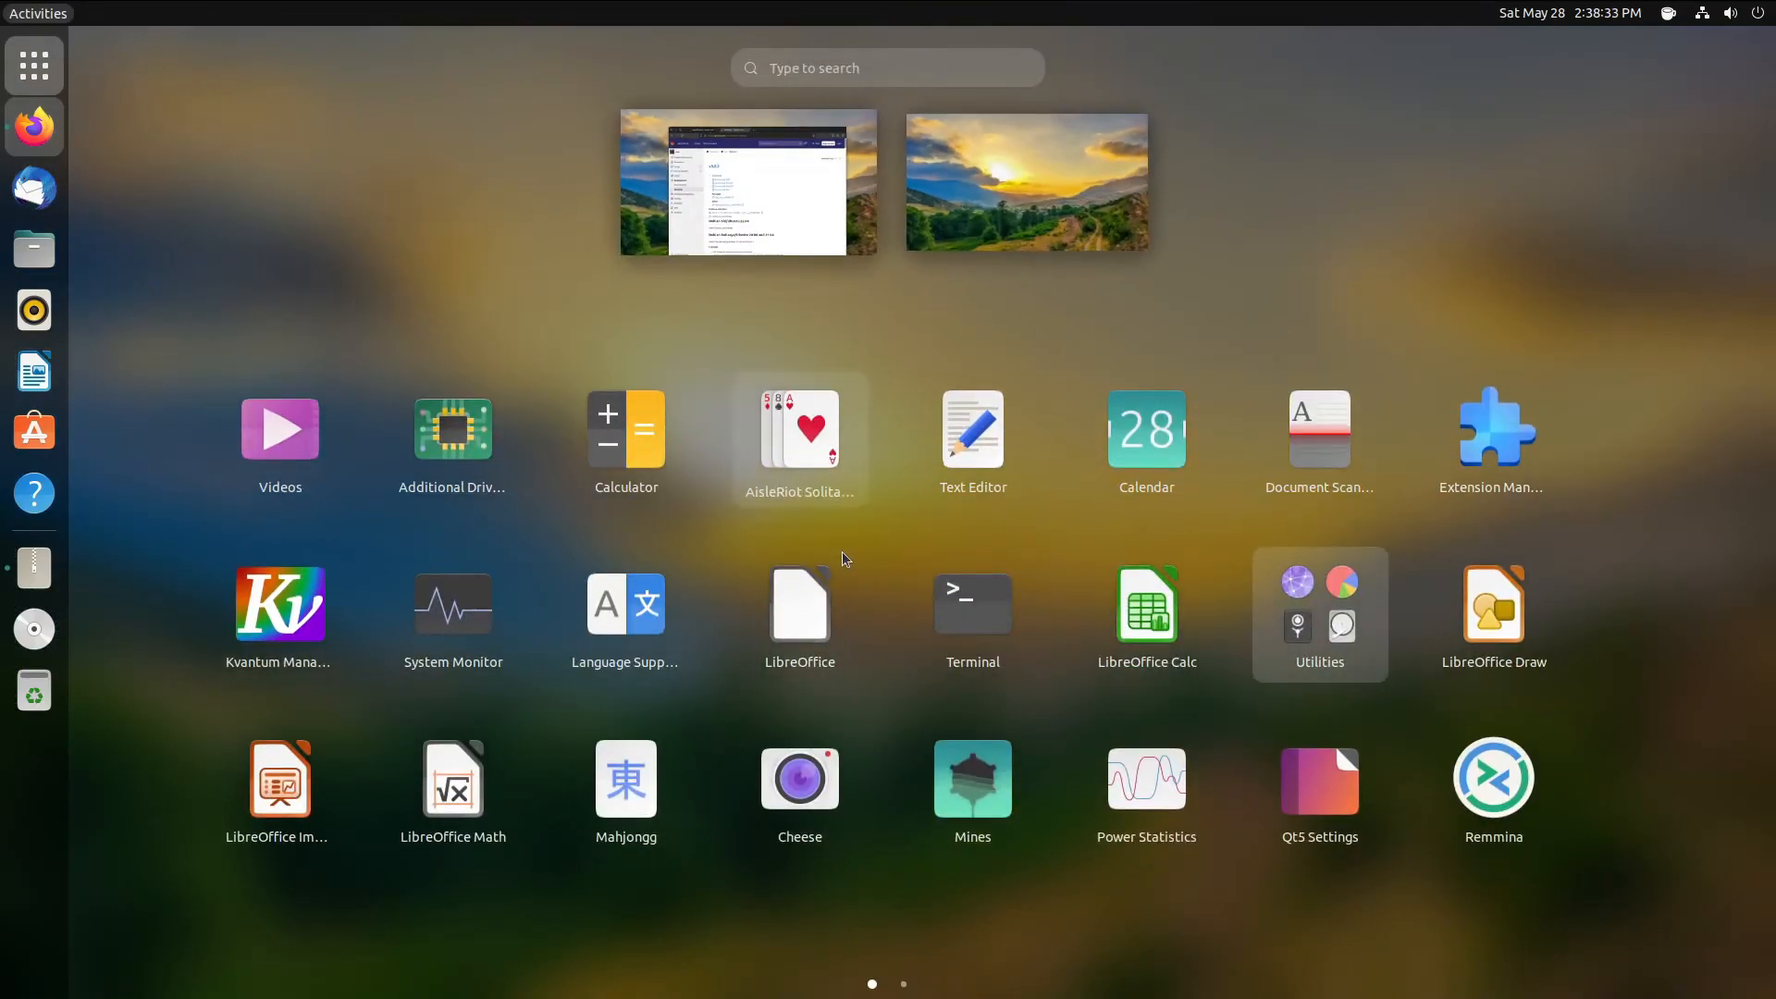
- Launch a new terminal, move it to the lower right, and run apt to view its help
{"action": "left_click", "coordinate": [975, 602]}
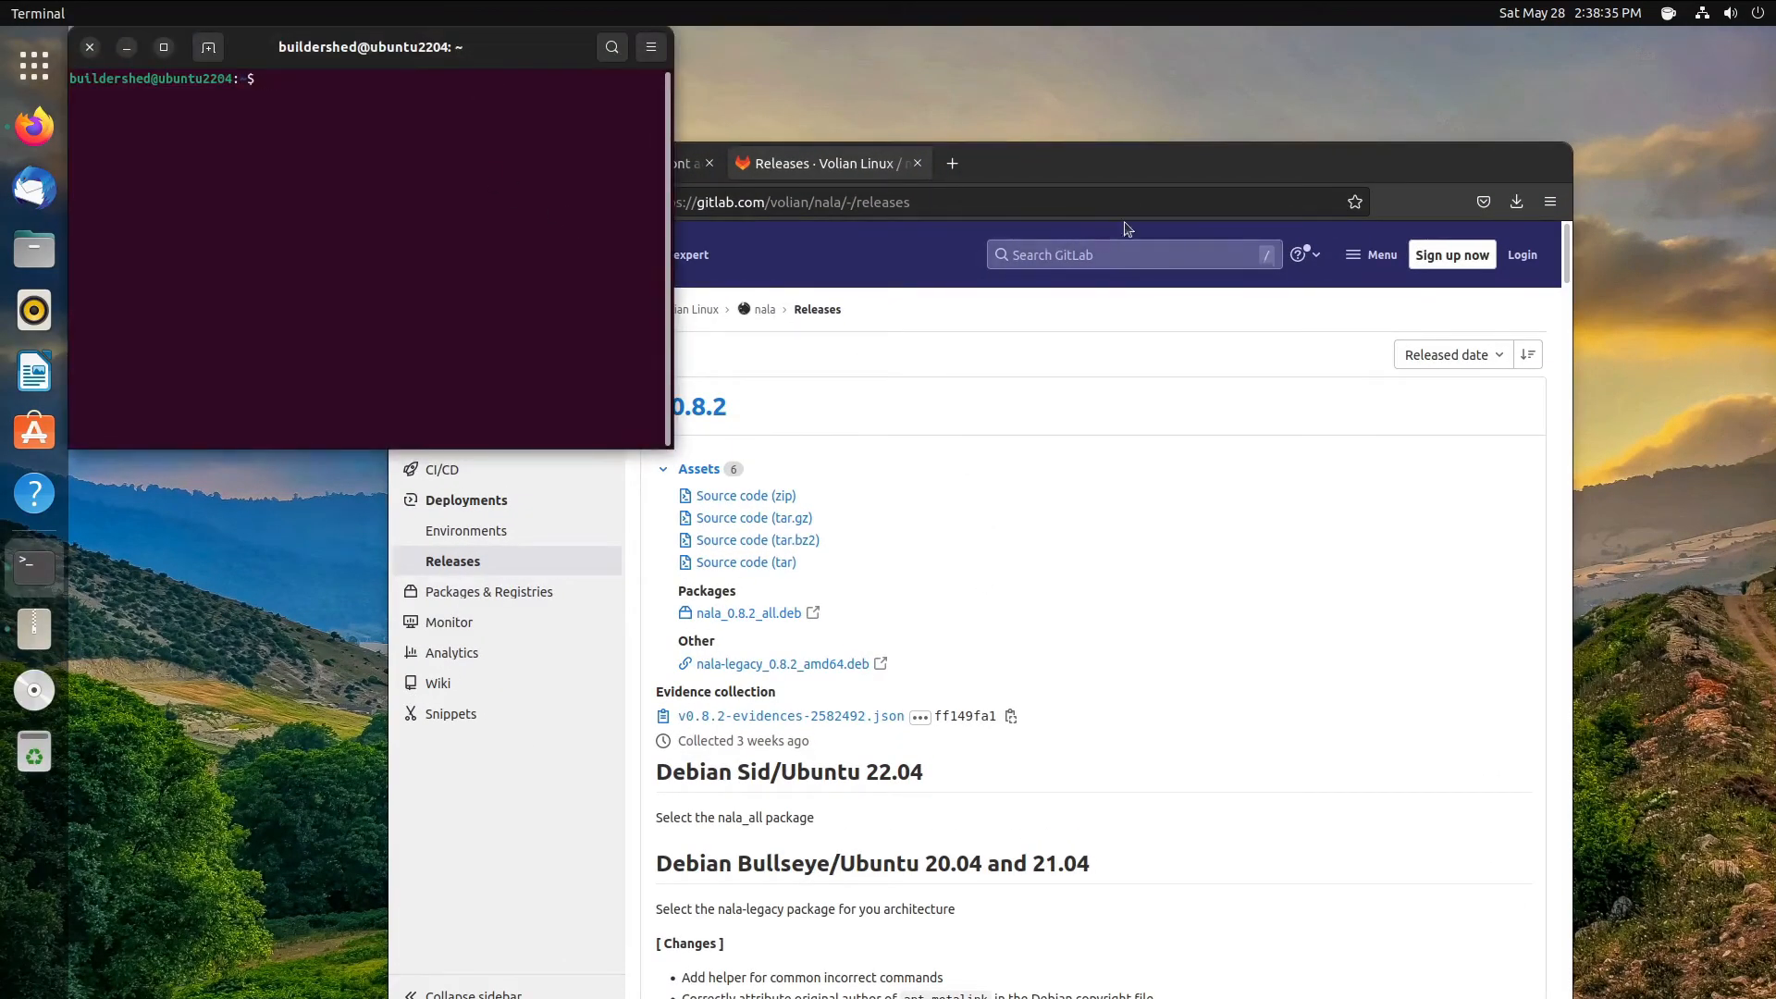
{"action": "key", "text": "super"}
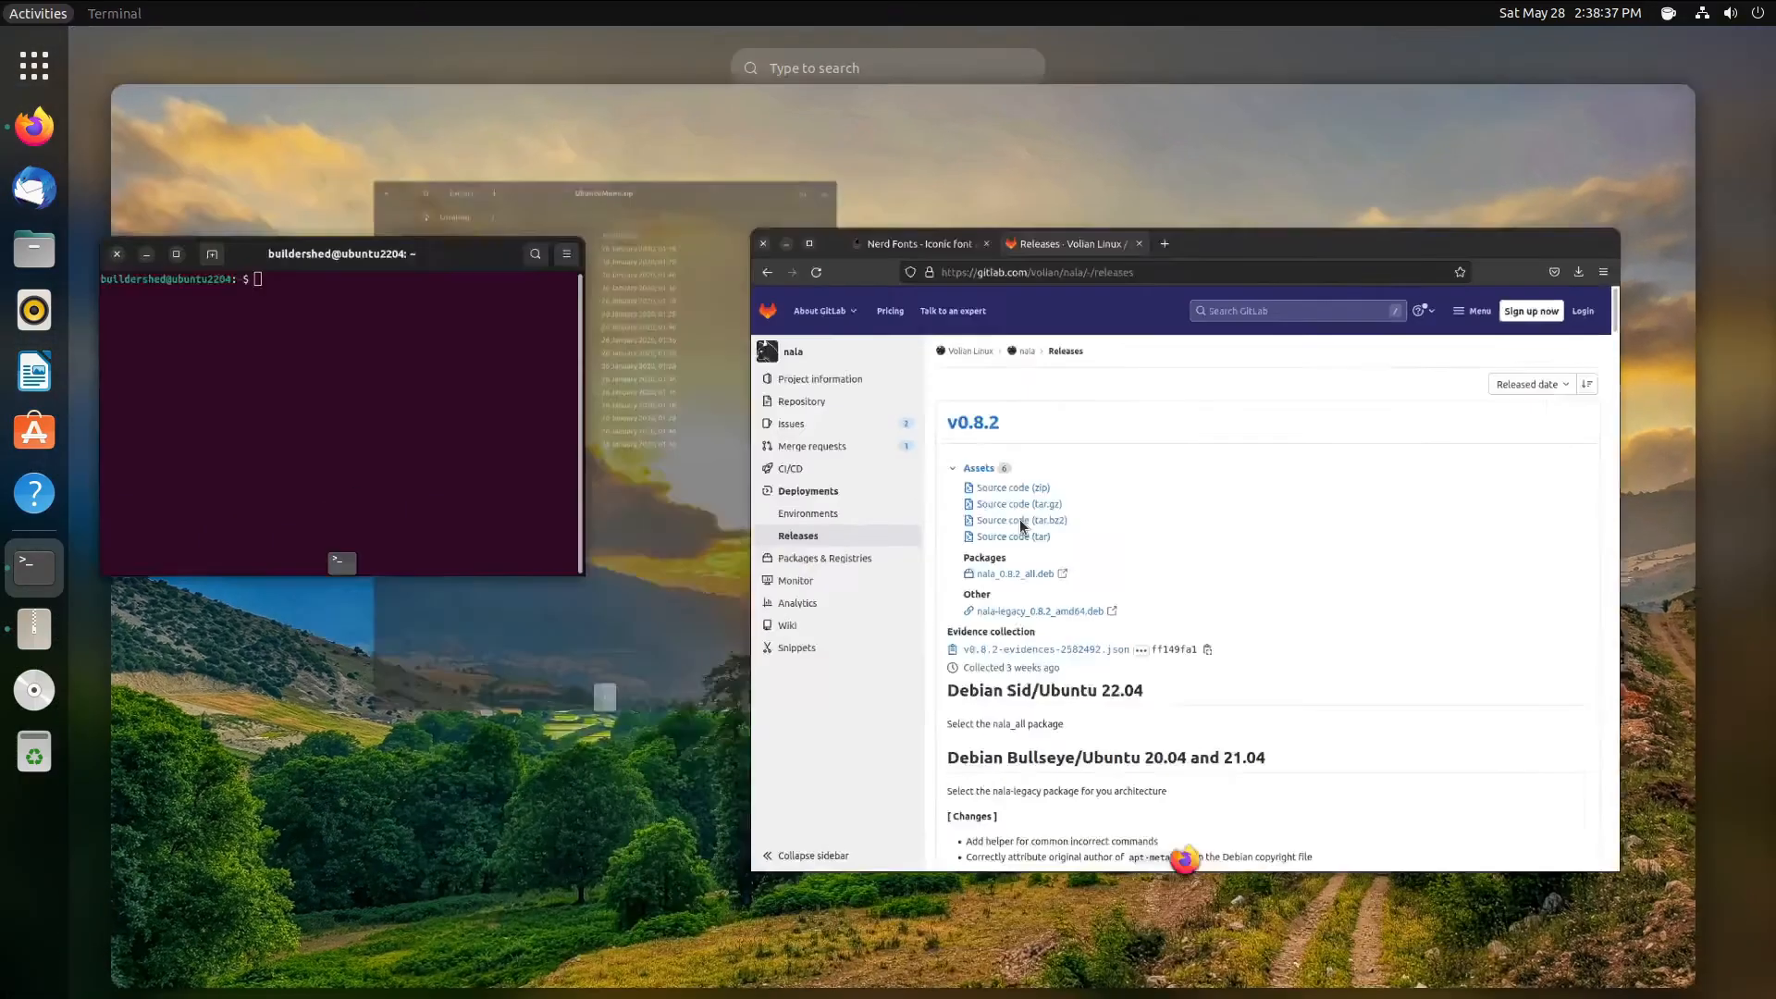
{"action": "key", "text": "super"}
{"action": "left_click_drag", "start_coordinate": [399, 32], "coordinate": [1341, 435]}
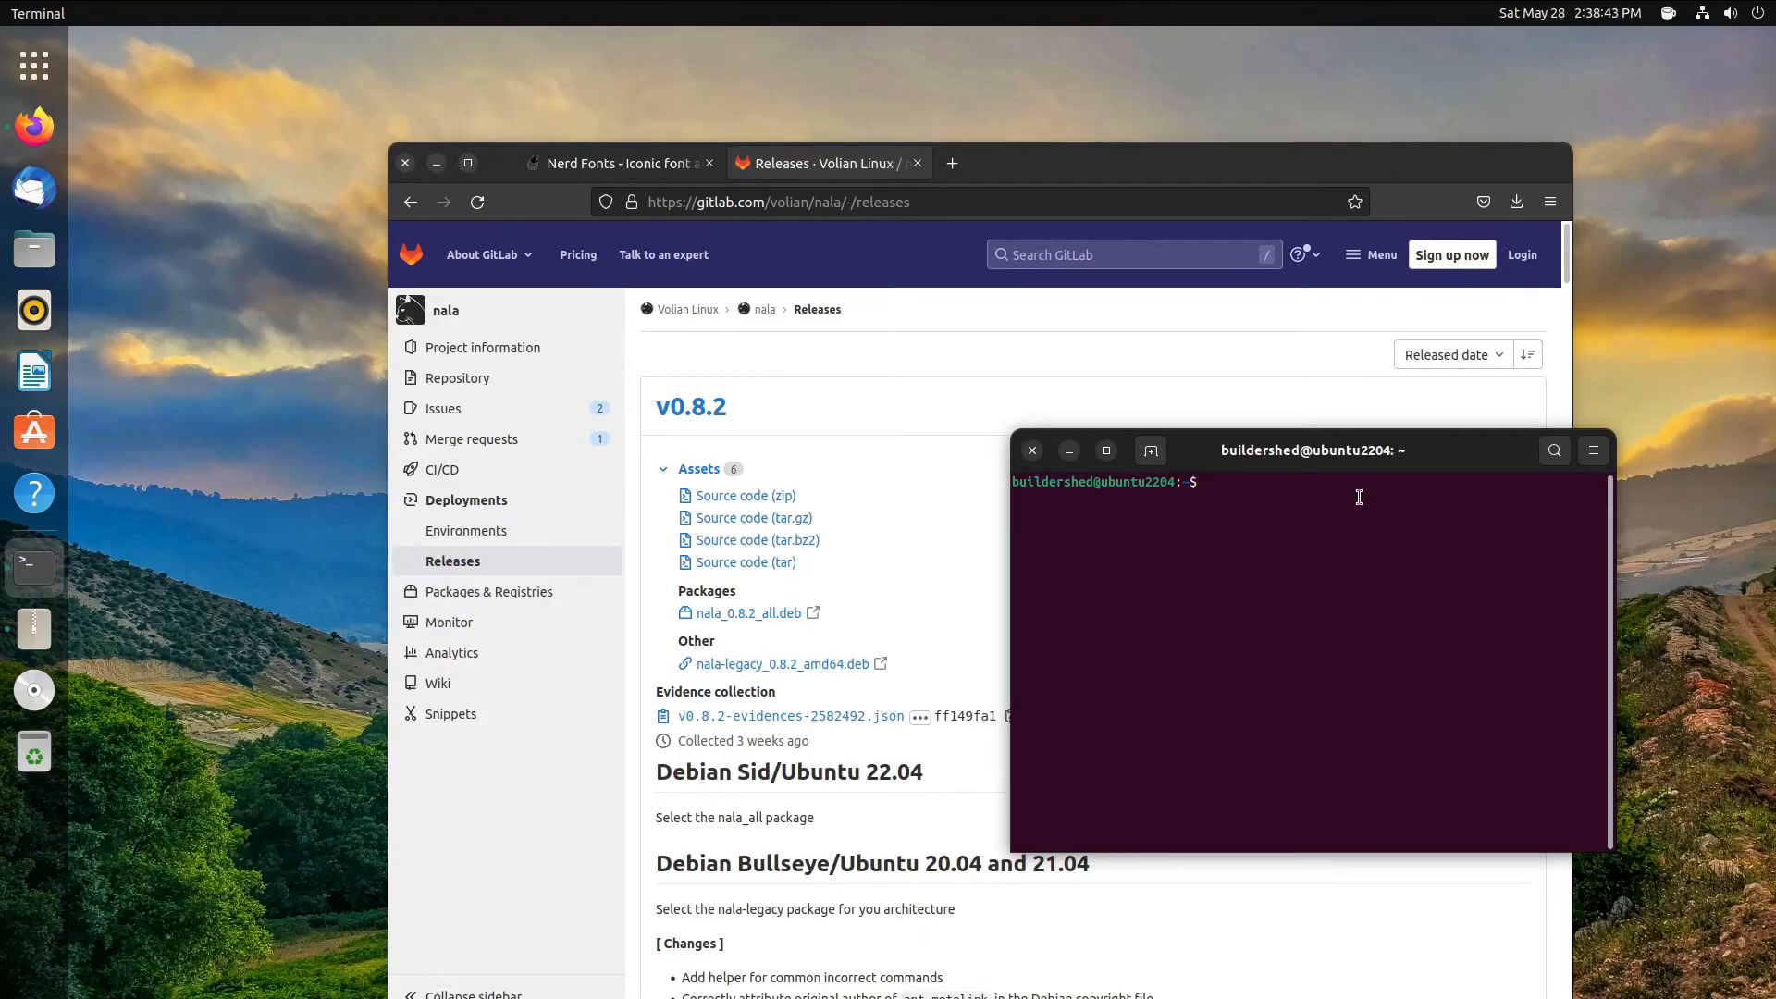
{"action": "type", "text": "apt"}
{"action": "key", "text": "Return"}
- Run sudo apt install gimp, confirm with y, then cancel the download with Ctrl+C
{"action": "type", "text": "sudo apt "}
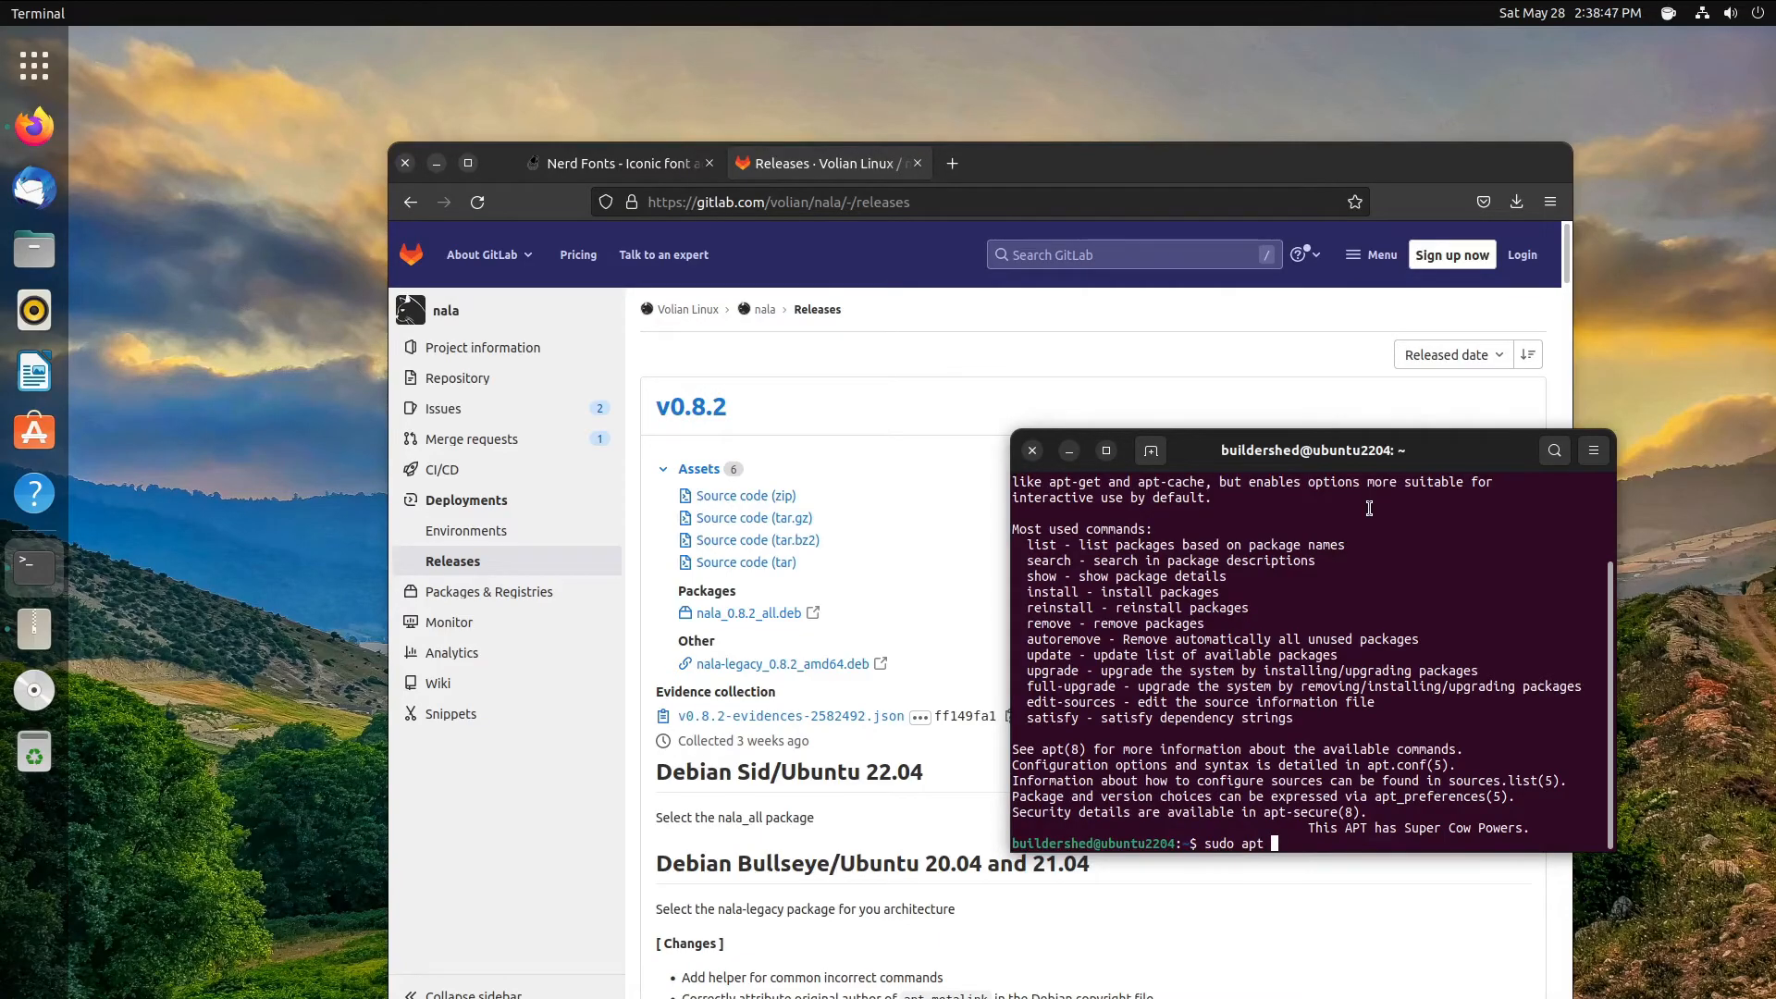
{"action": "type", "text": "gimp"}
{"action": "key", "text": "Return"}
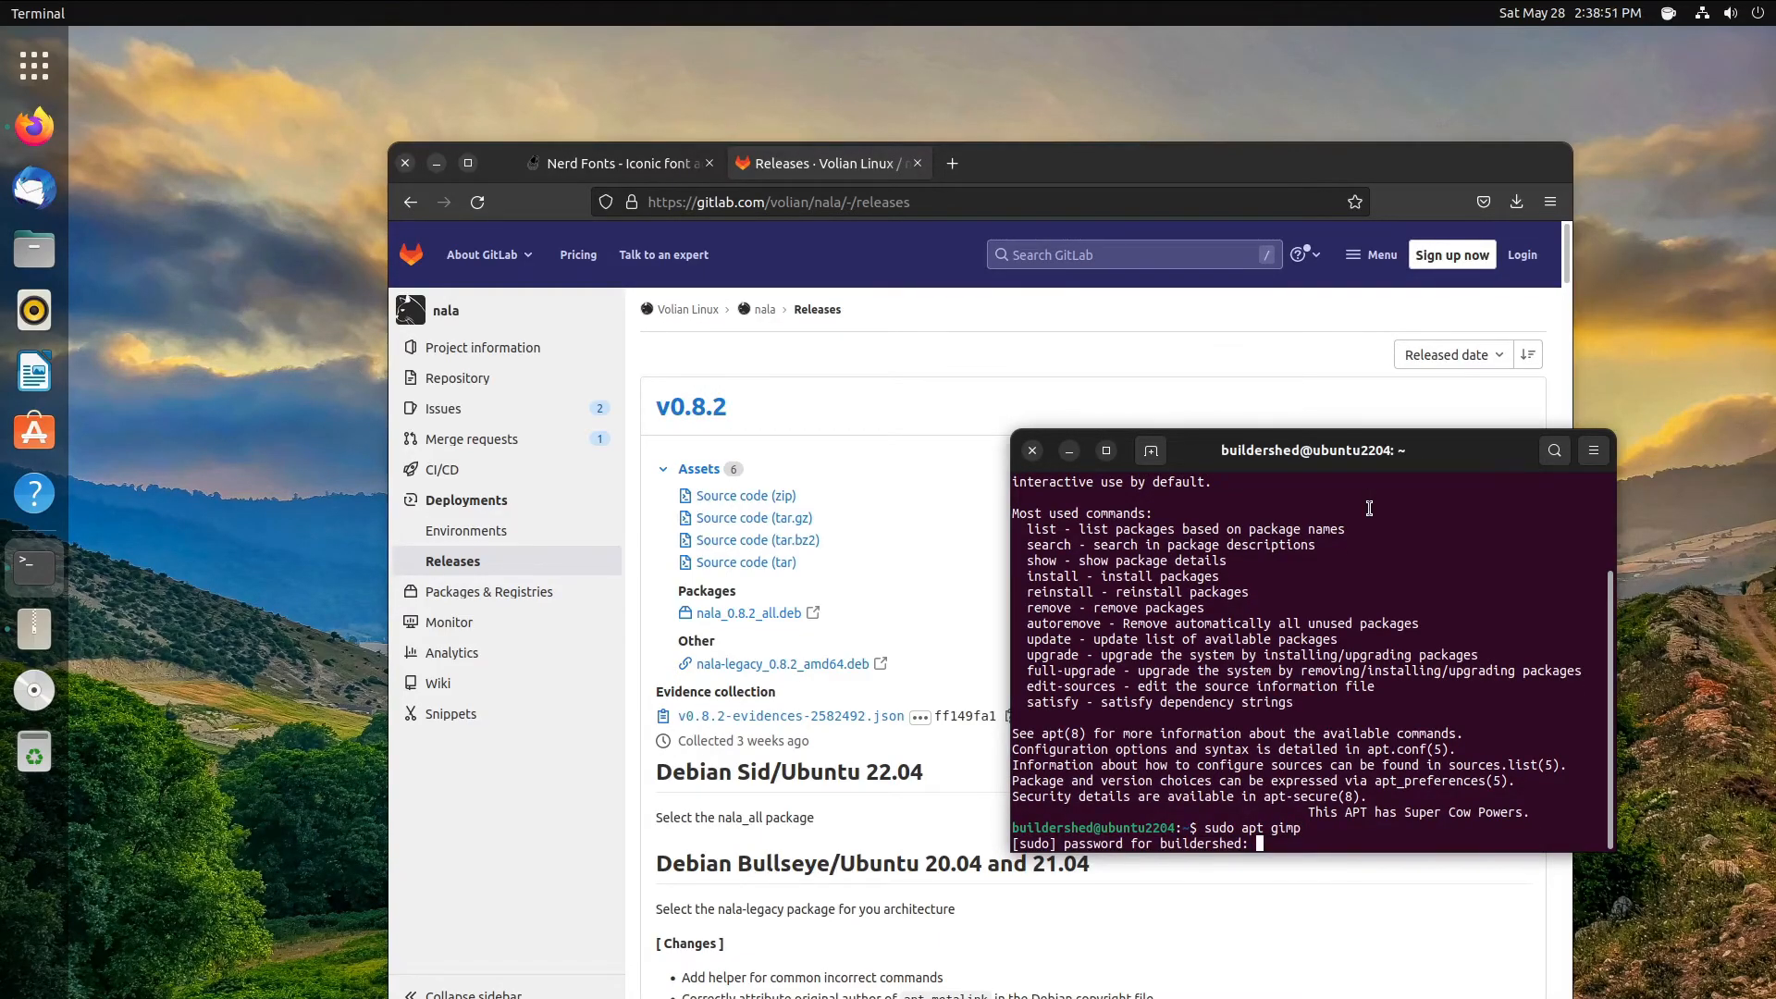
{"action": "key", "text": "Return"}
{"action": "key", "text": "Up"}
{"action": "key", "text": "Left"}
{"action": "key", "text": "Left"}
{"action": "key", "text": "Left"}
{"action": "key", "text": "Left"}
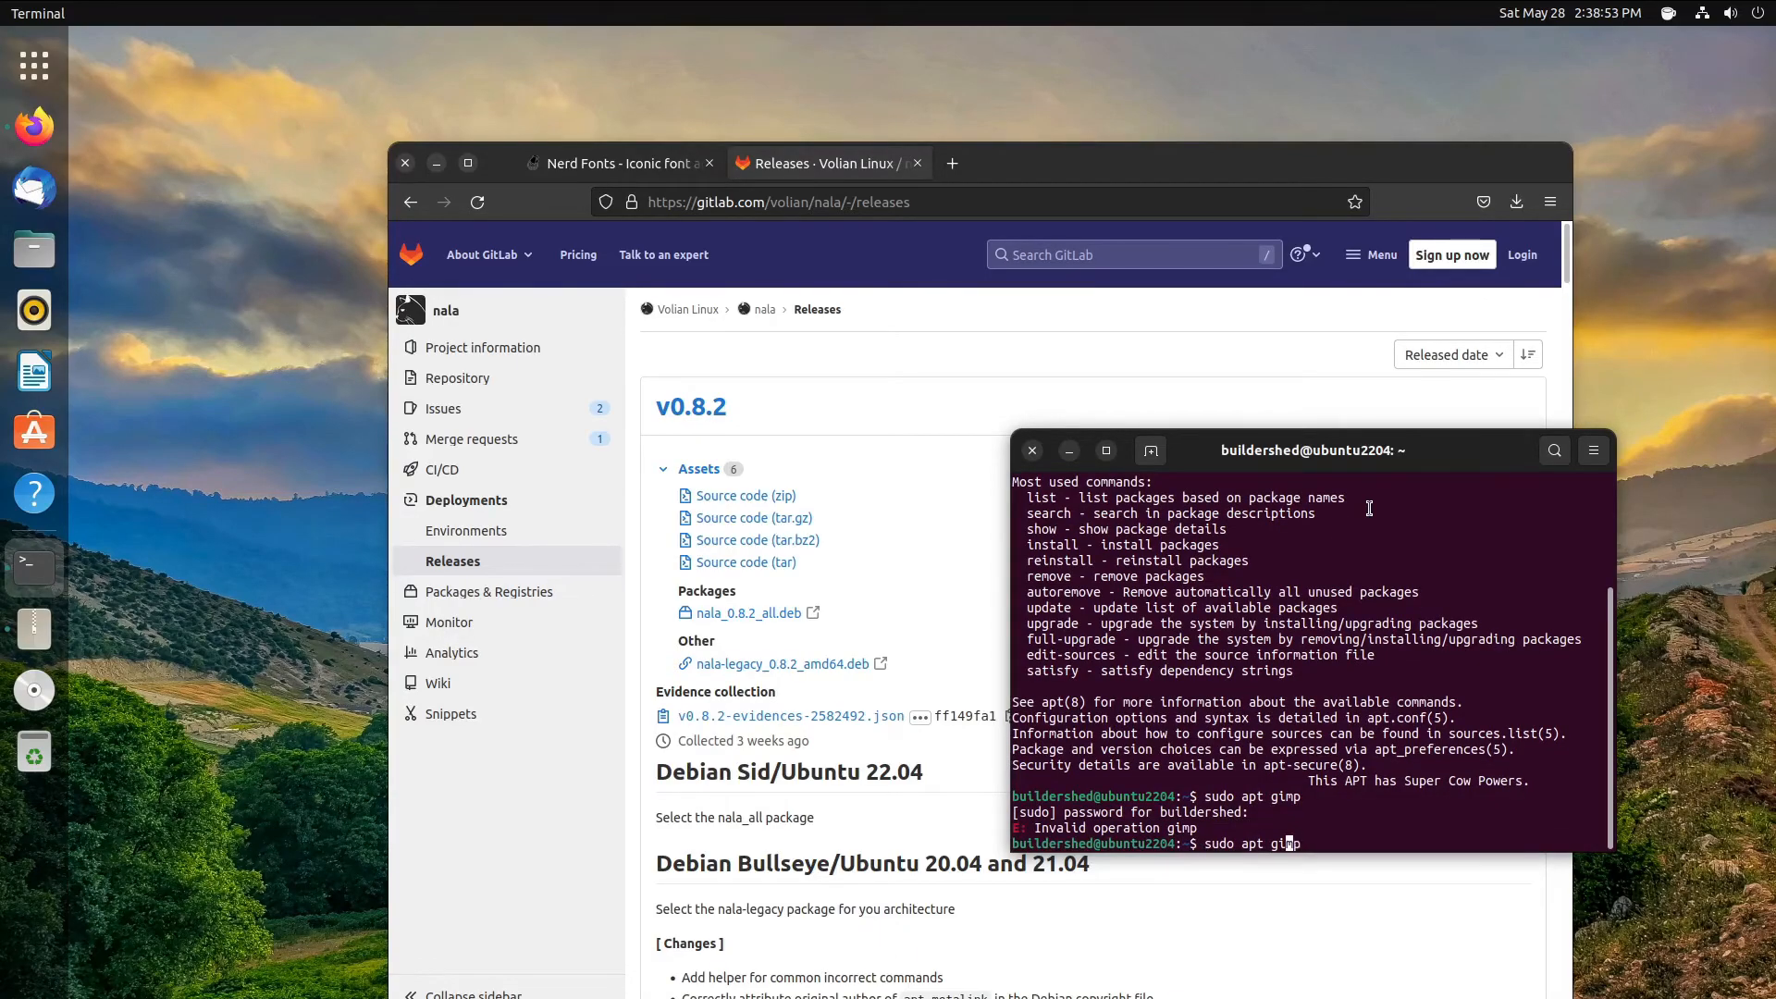
{"action": "type", "text": "install"}
{"action": "key", "text": "Return"}
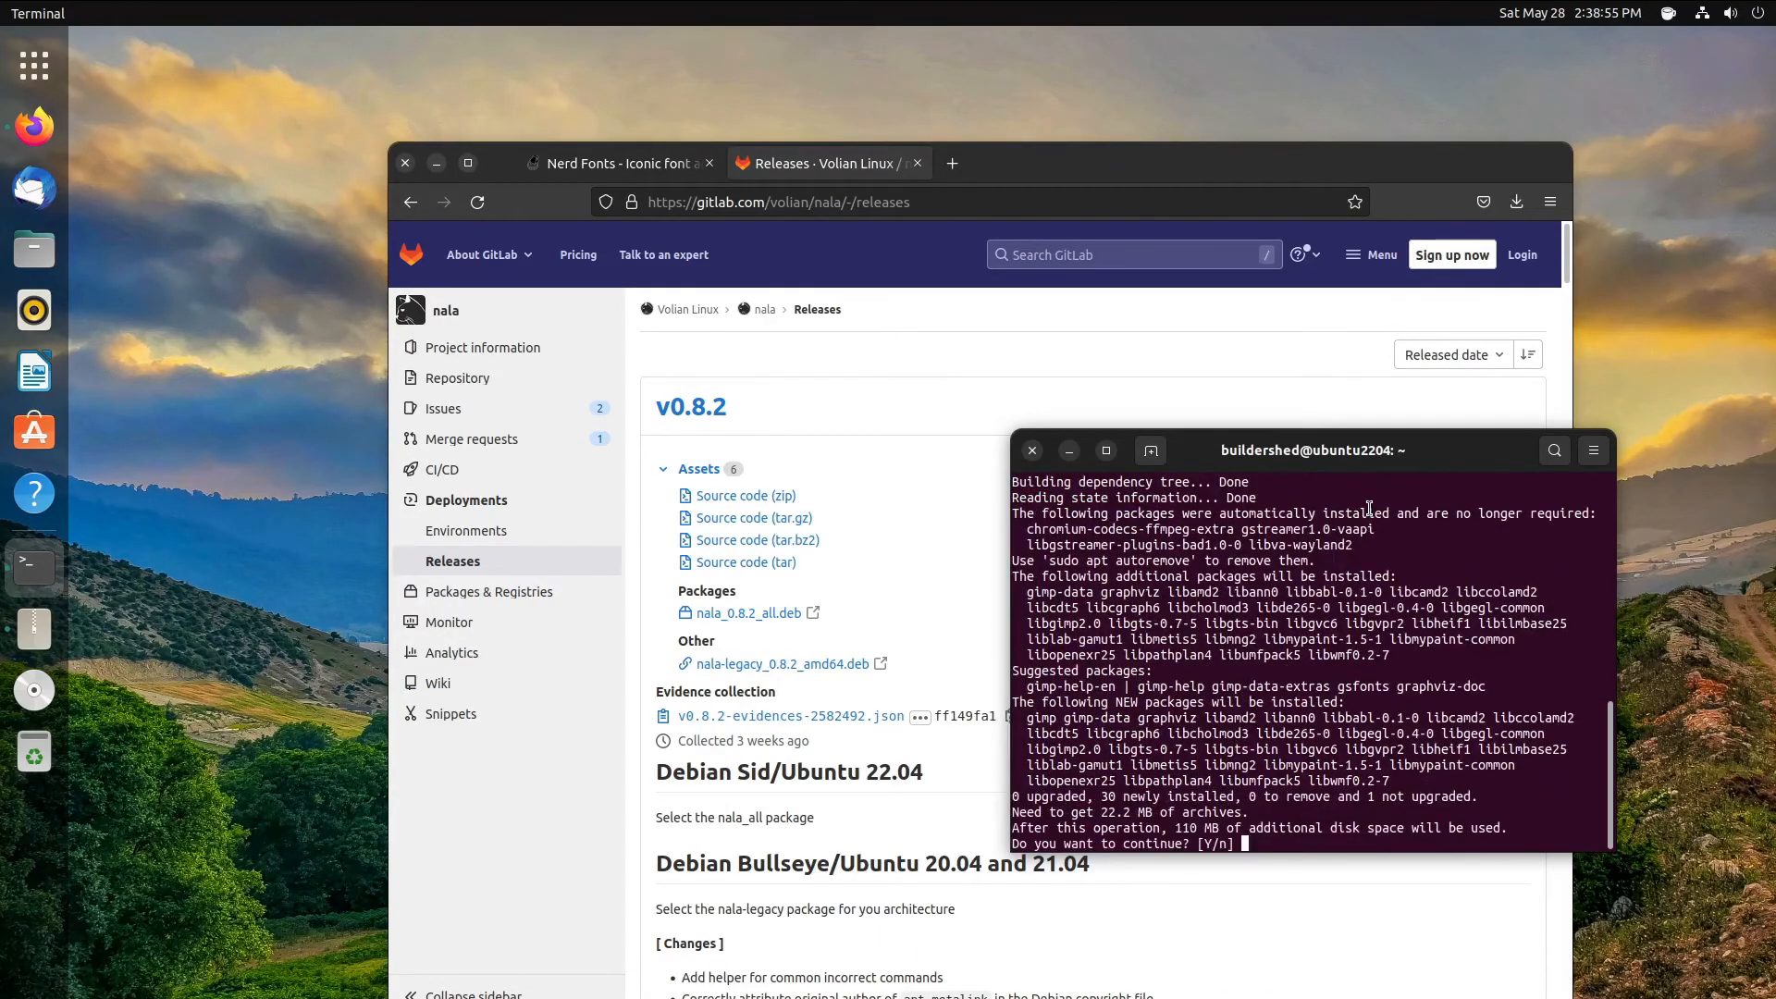
{"action": "type", "text": "y"}
{"action": "key", "text": "Return"}
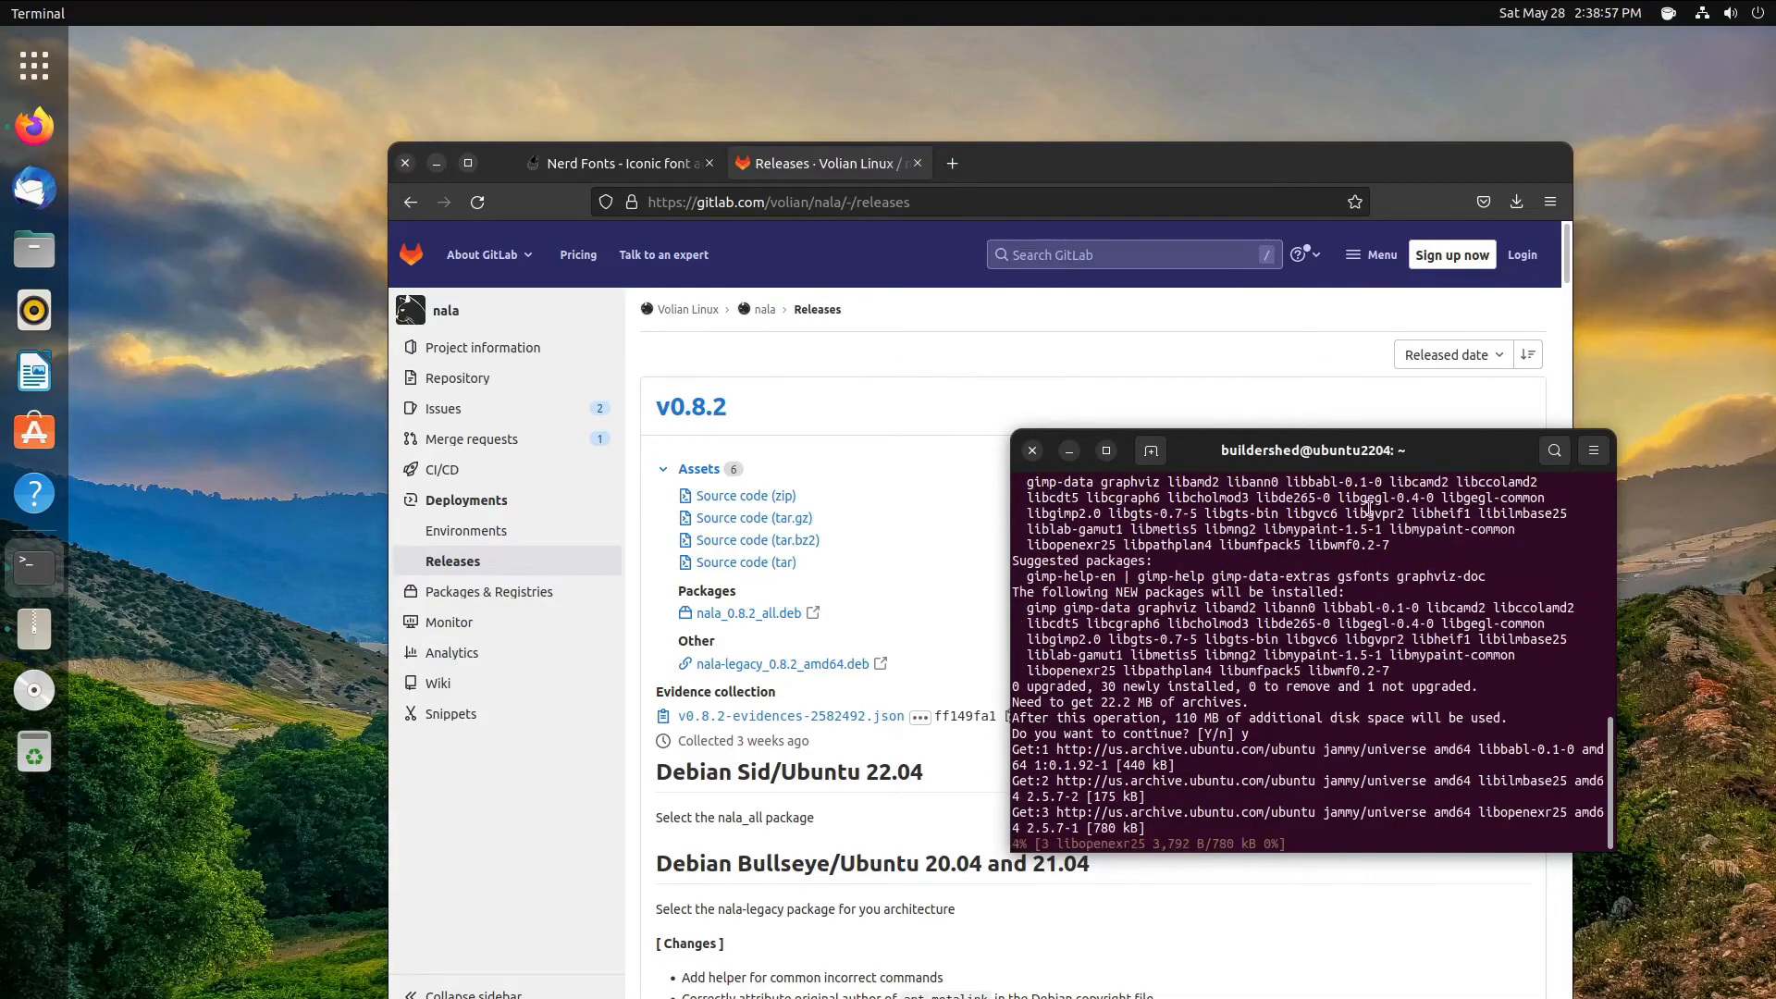
{"action": "key", "text": "ctrl+c"}
- Download nala_0.8.2_all.deb from the Releases page and open it with Software Install
{"action": "left_click", "coordinate": [960, 597]}
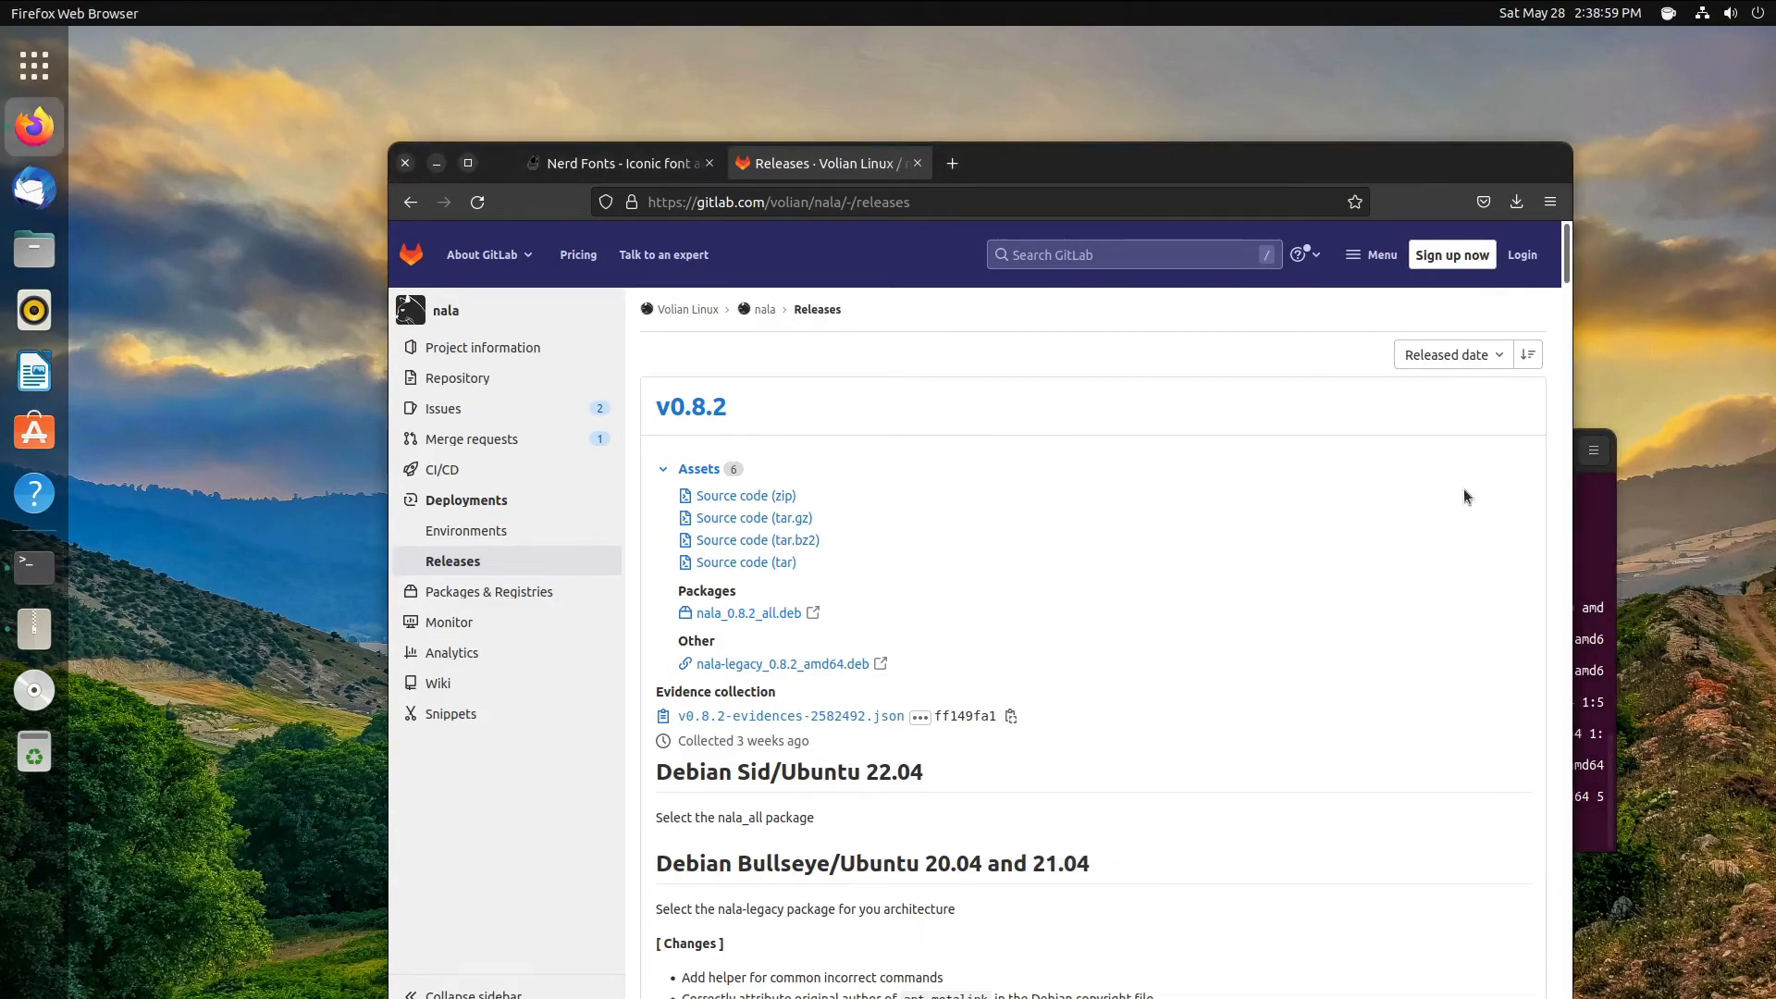
{"action": "left_click", "coordinate": [1577, 476]}
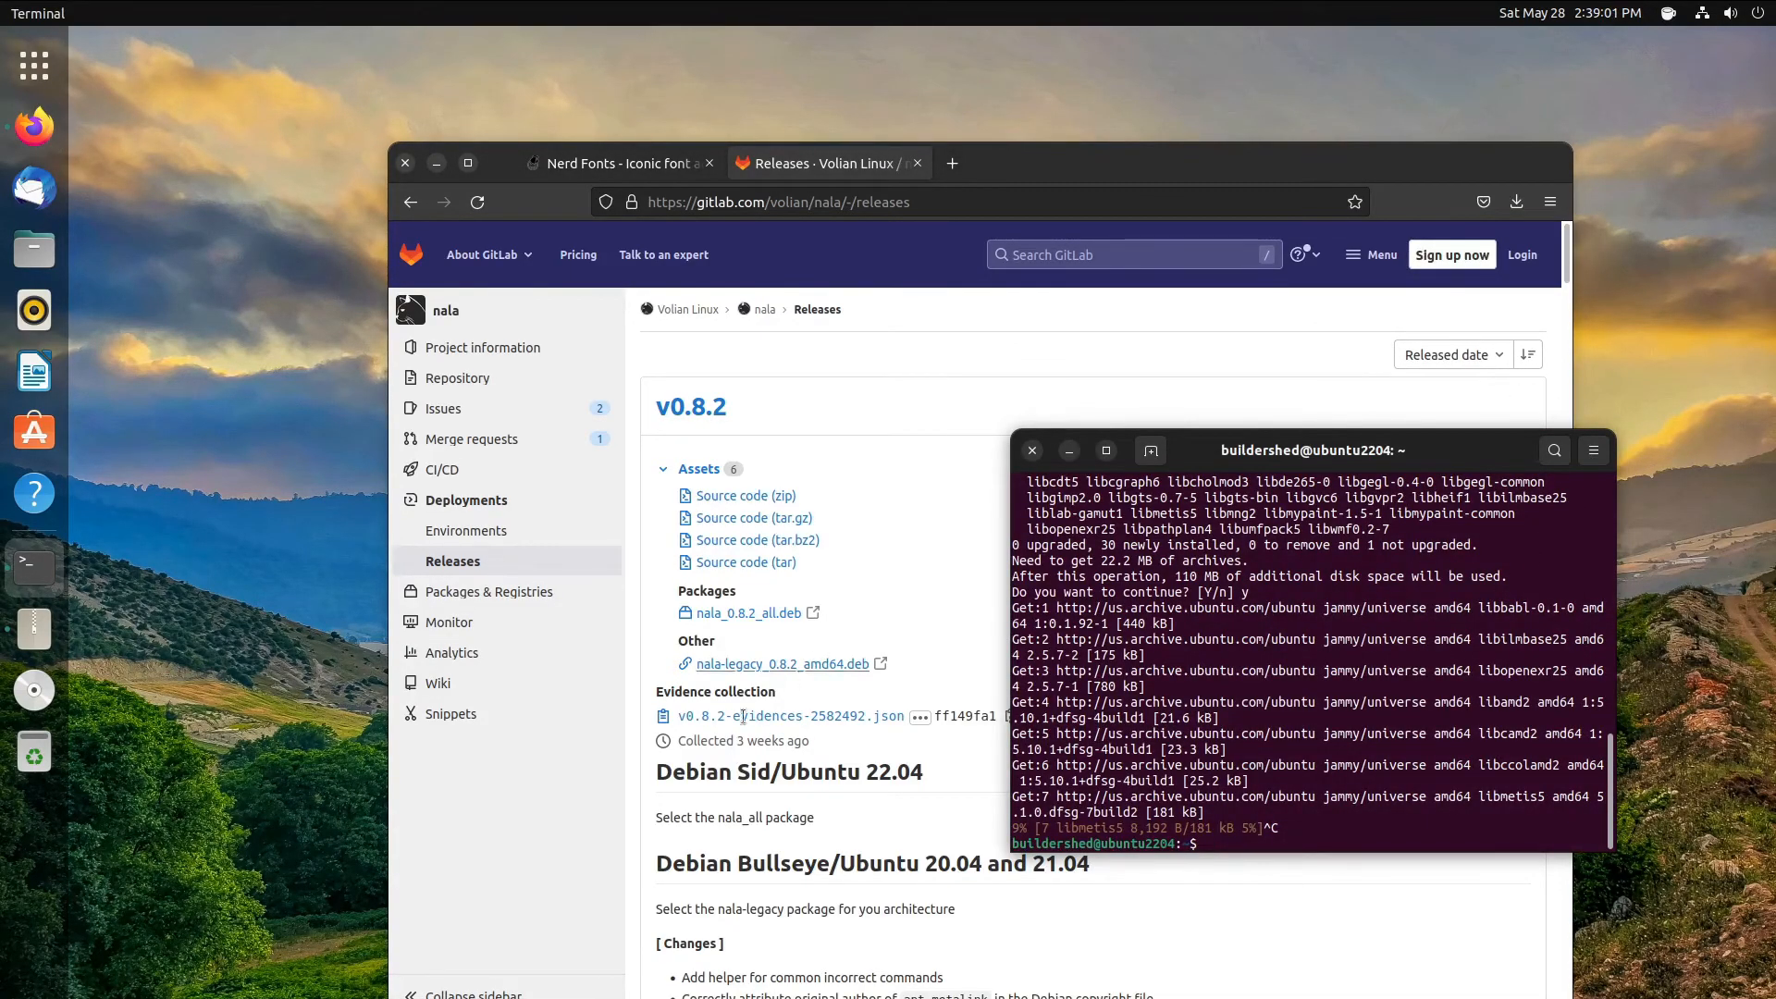
{"action": "left_click", "coordinate": [918, 568]}
{"action": "left_click", "coordinate": [742, 615]}
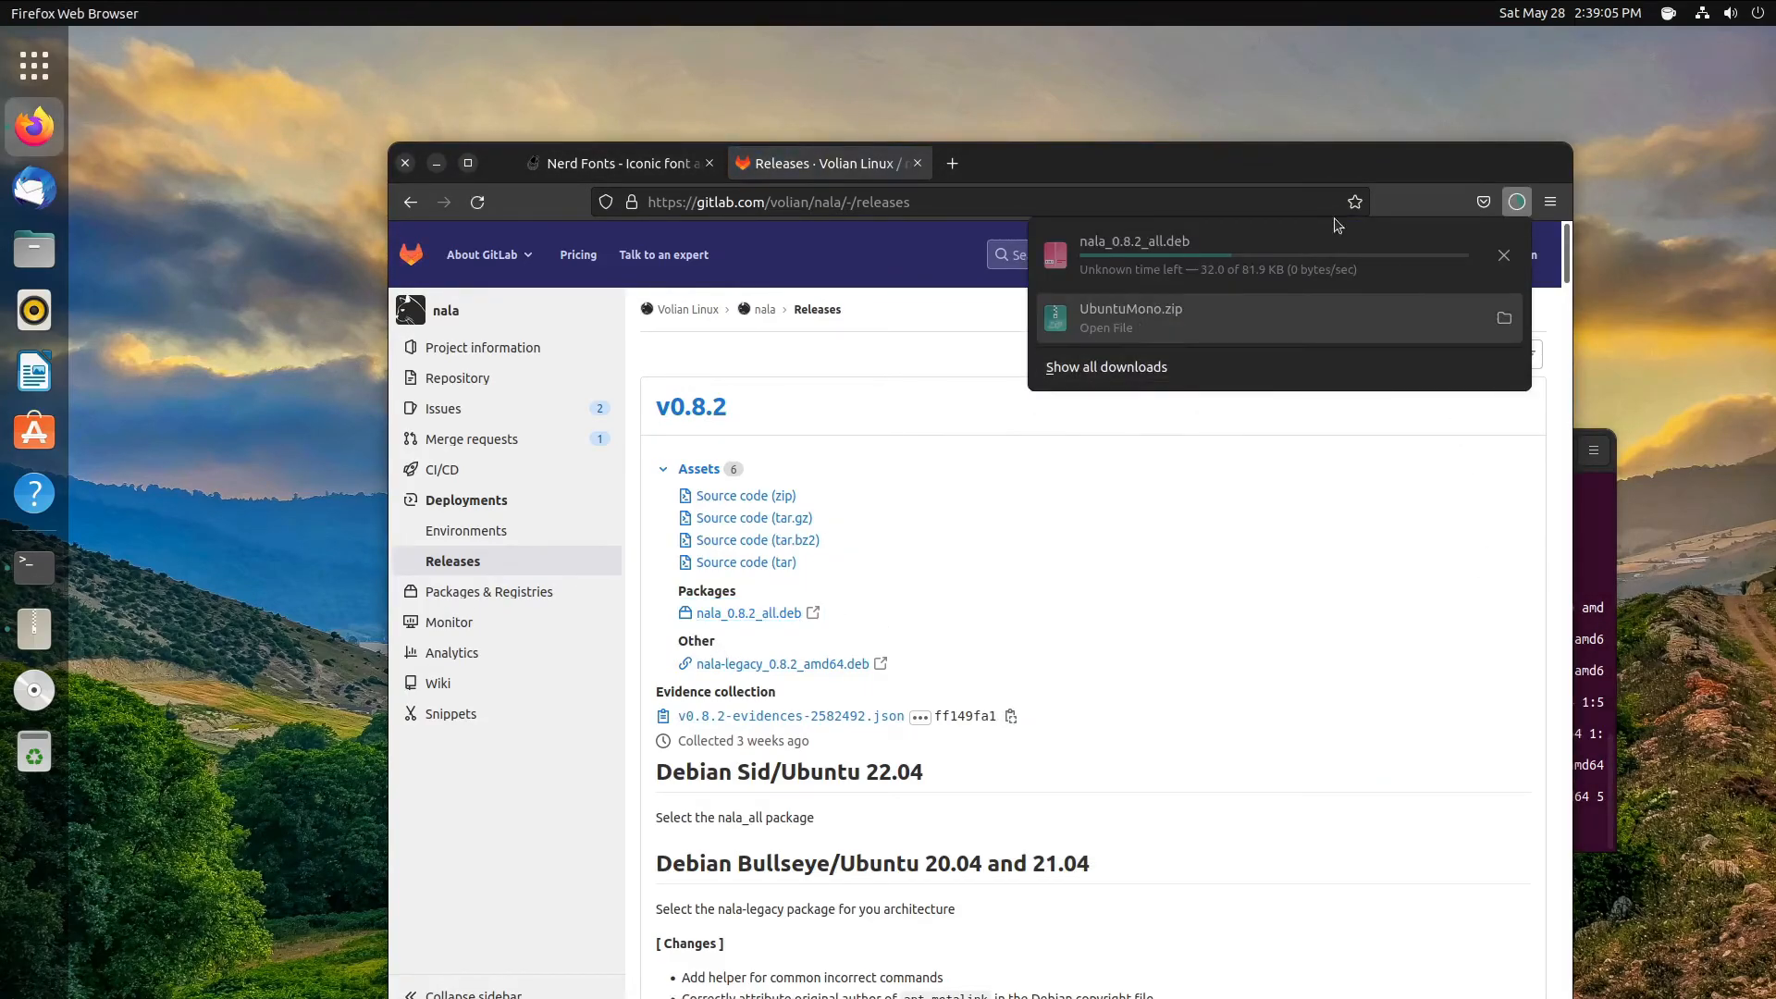
{"action": "left_click_drag", "start_coordinate": [1309, 157], "coordinate": [1024, 199]}
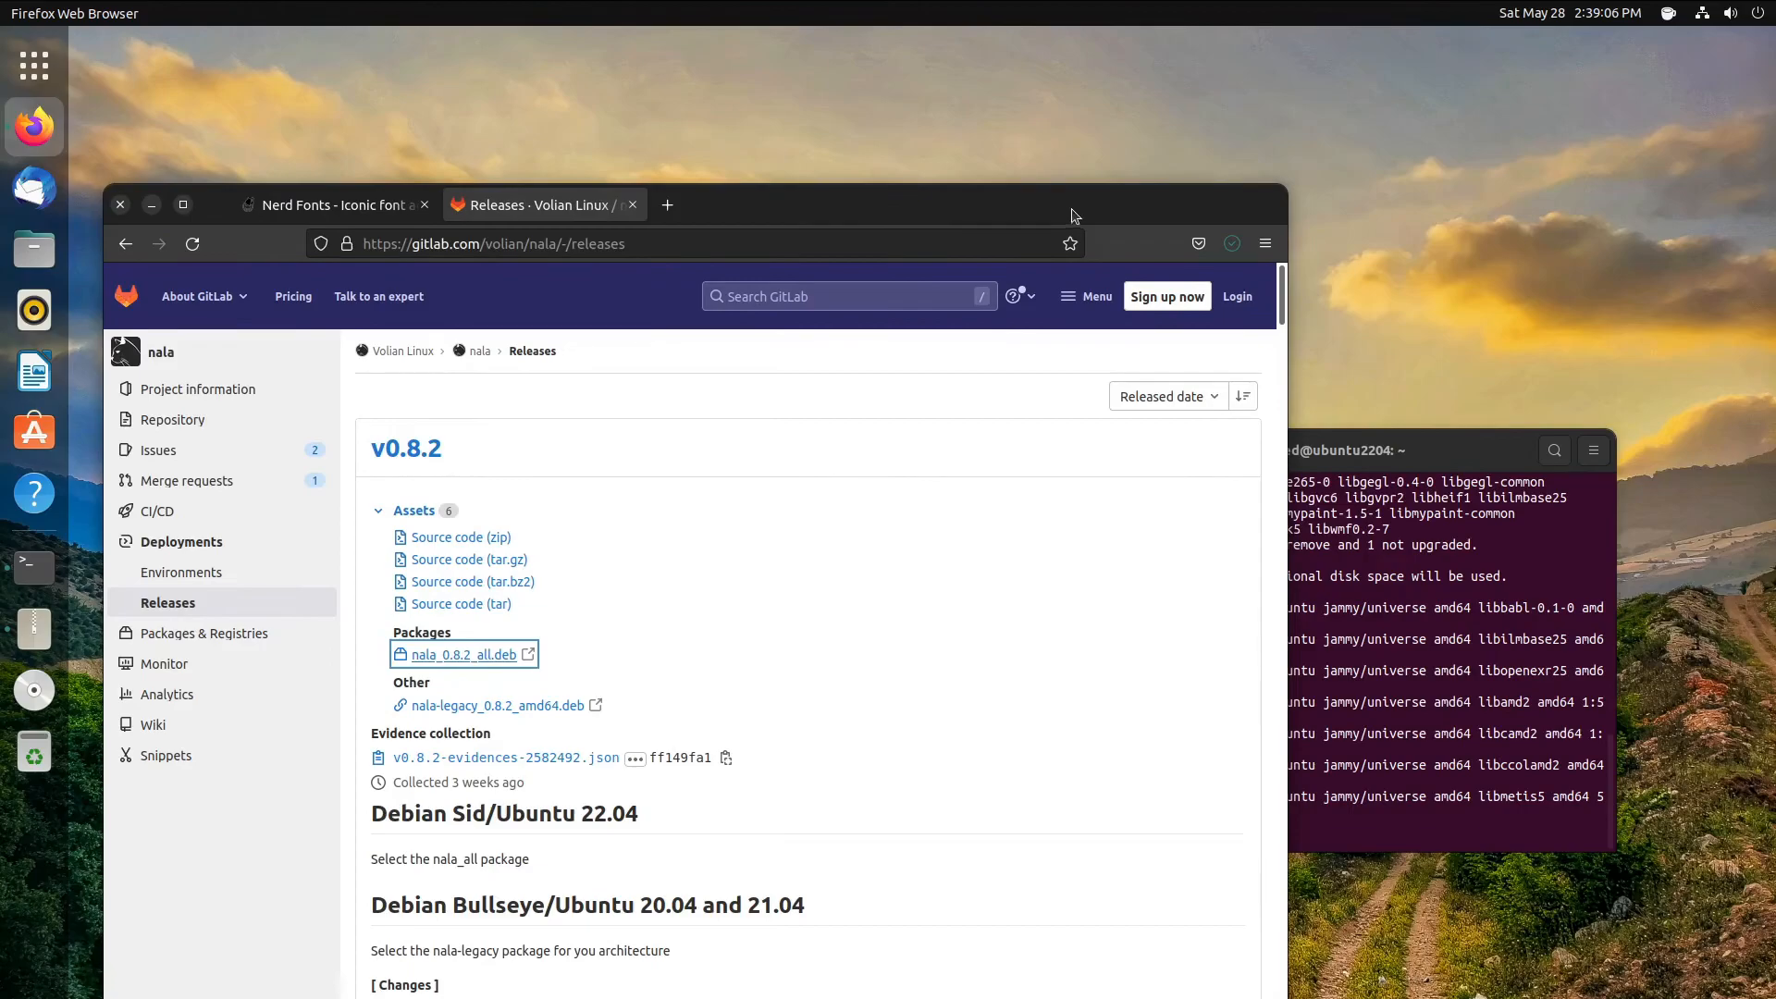
{"action": "left_click", "coordinate": [1234, 249]}
{"action": "left_click", "coordinate": [1141, 293]}
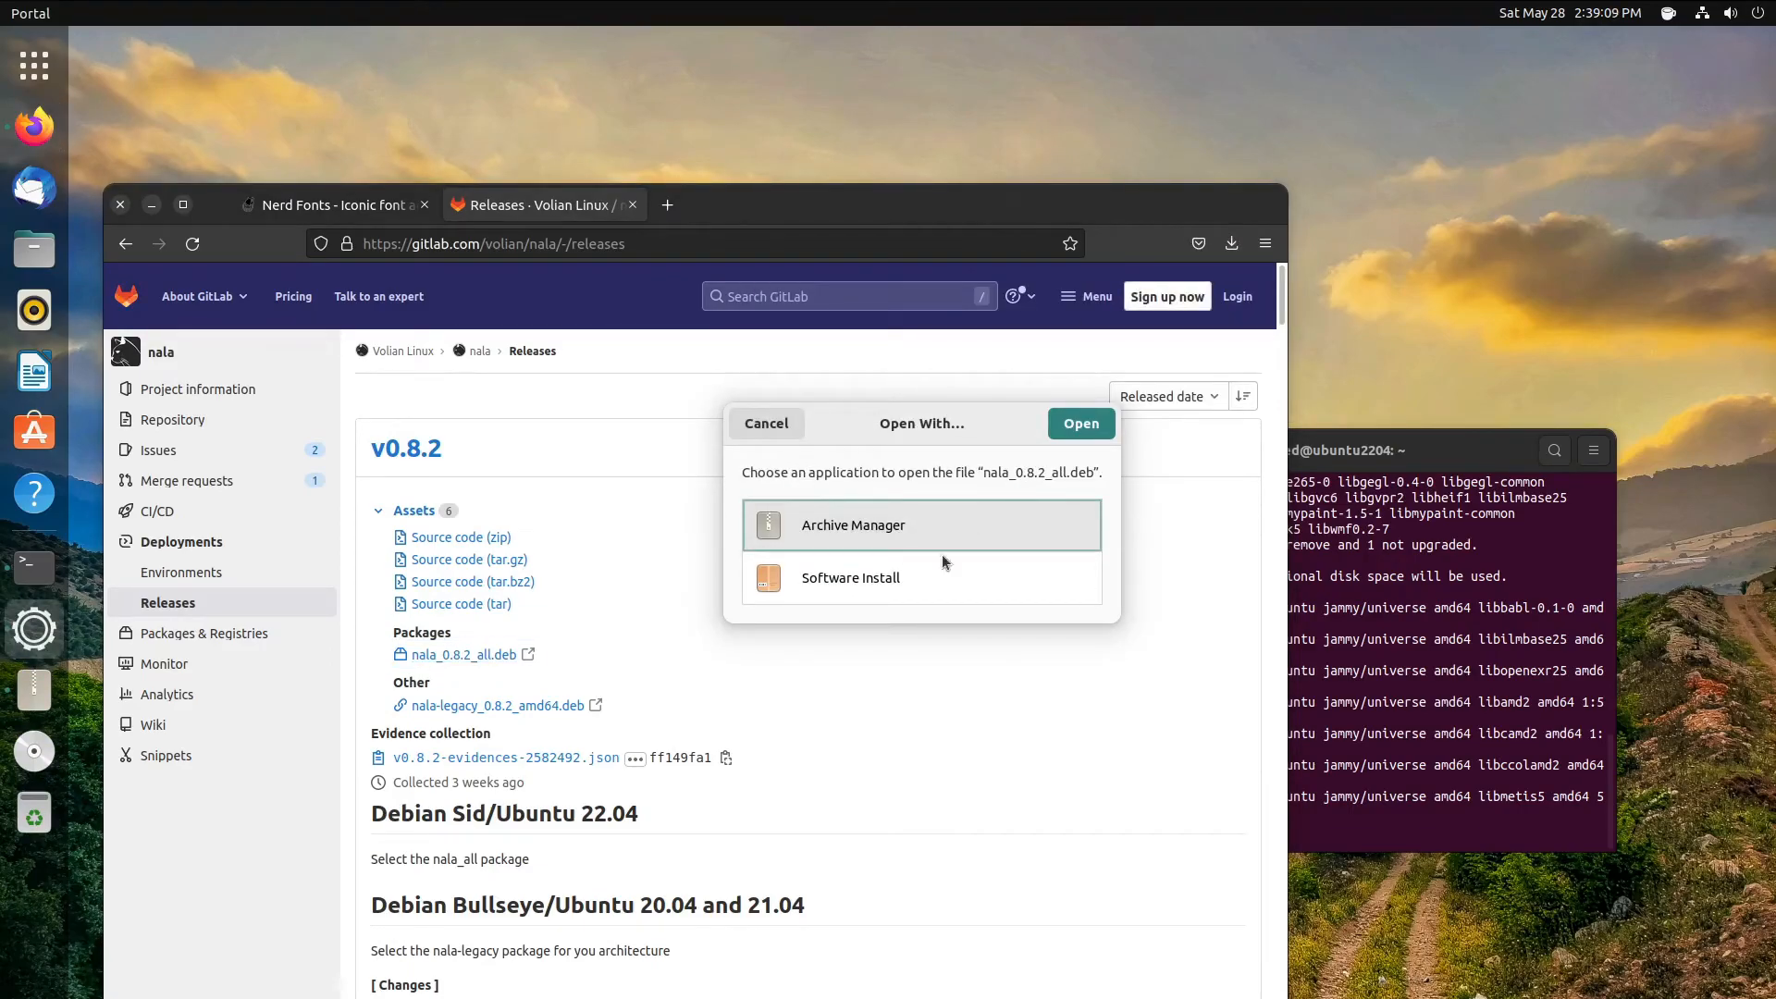
{"action": "left_click", "coordinate": [925, 577]}
{"action": "left_click", "coordinate": [1080, 423]}
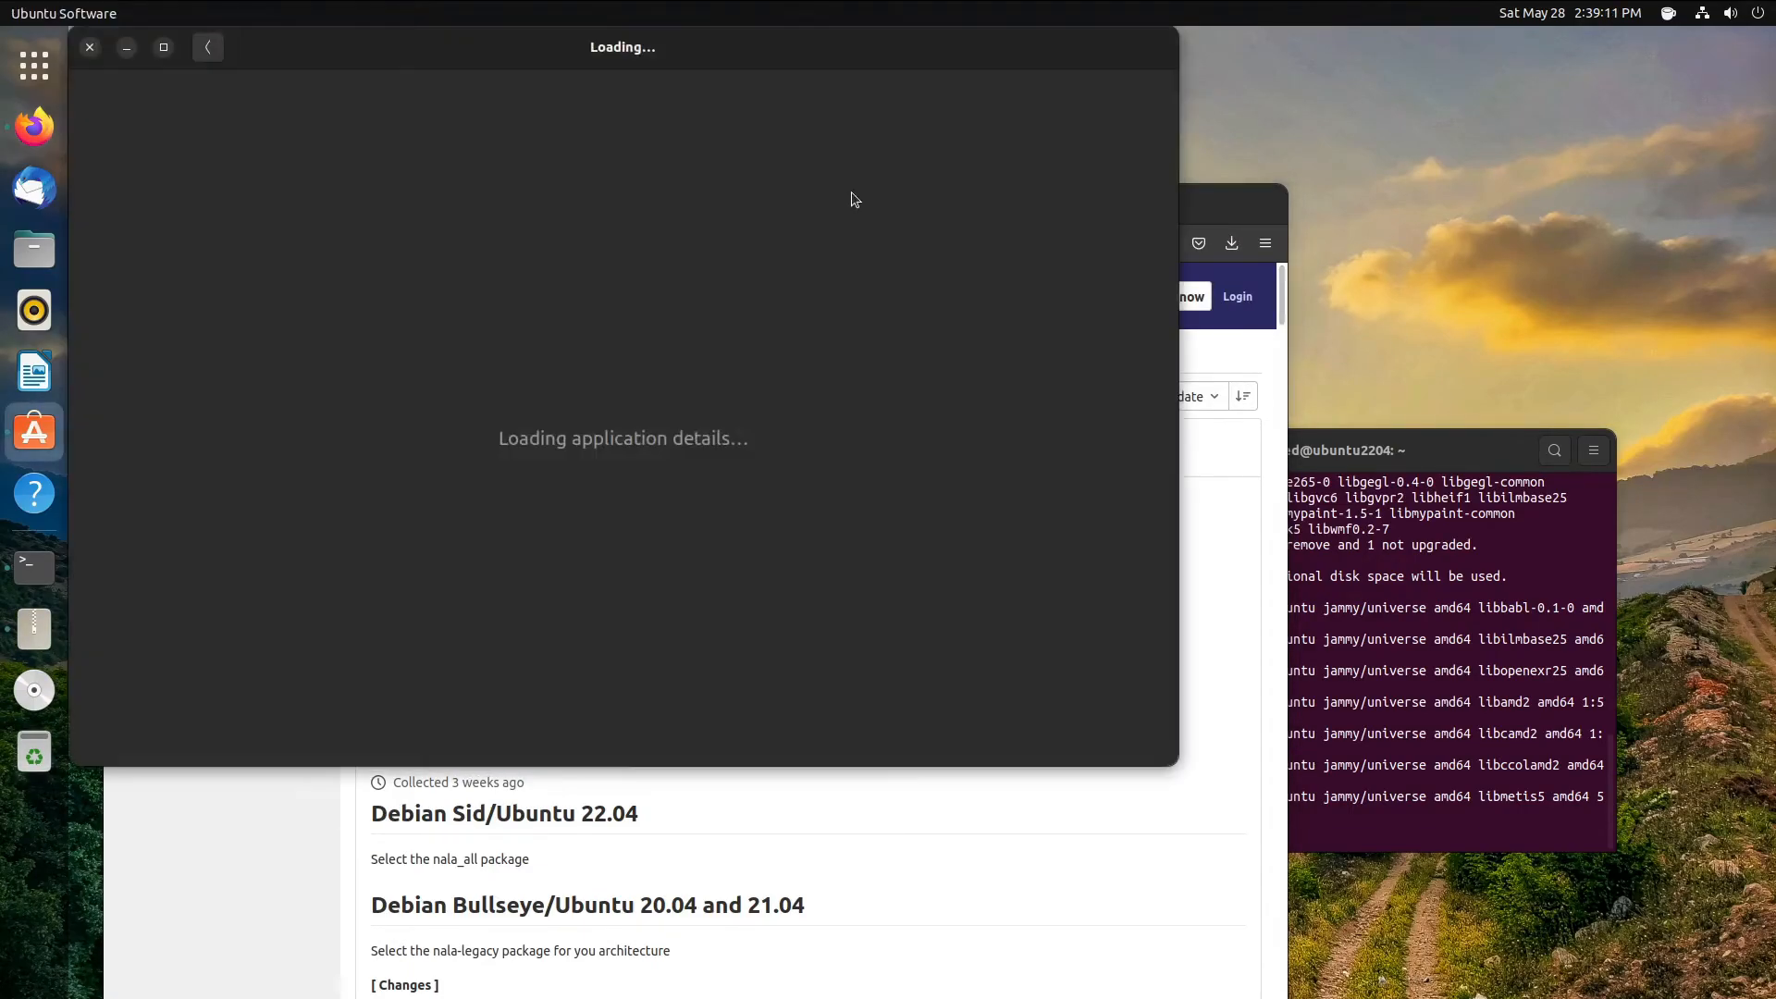
- Install the nala package and authenticate with the account password
{"action": "left_click", "coordinate": [981, 164]}
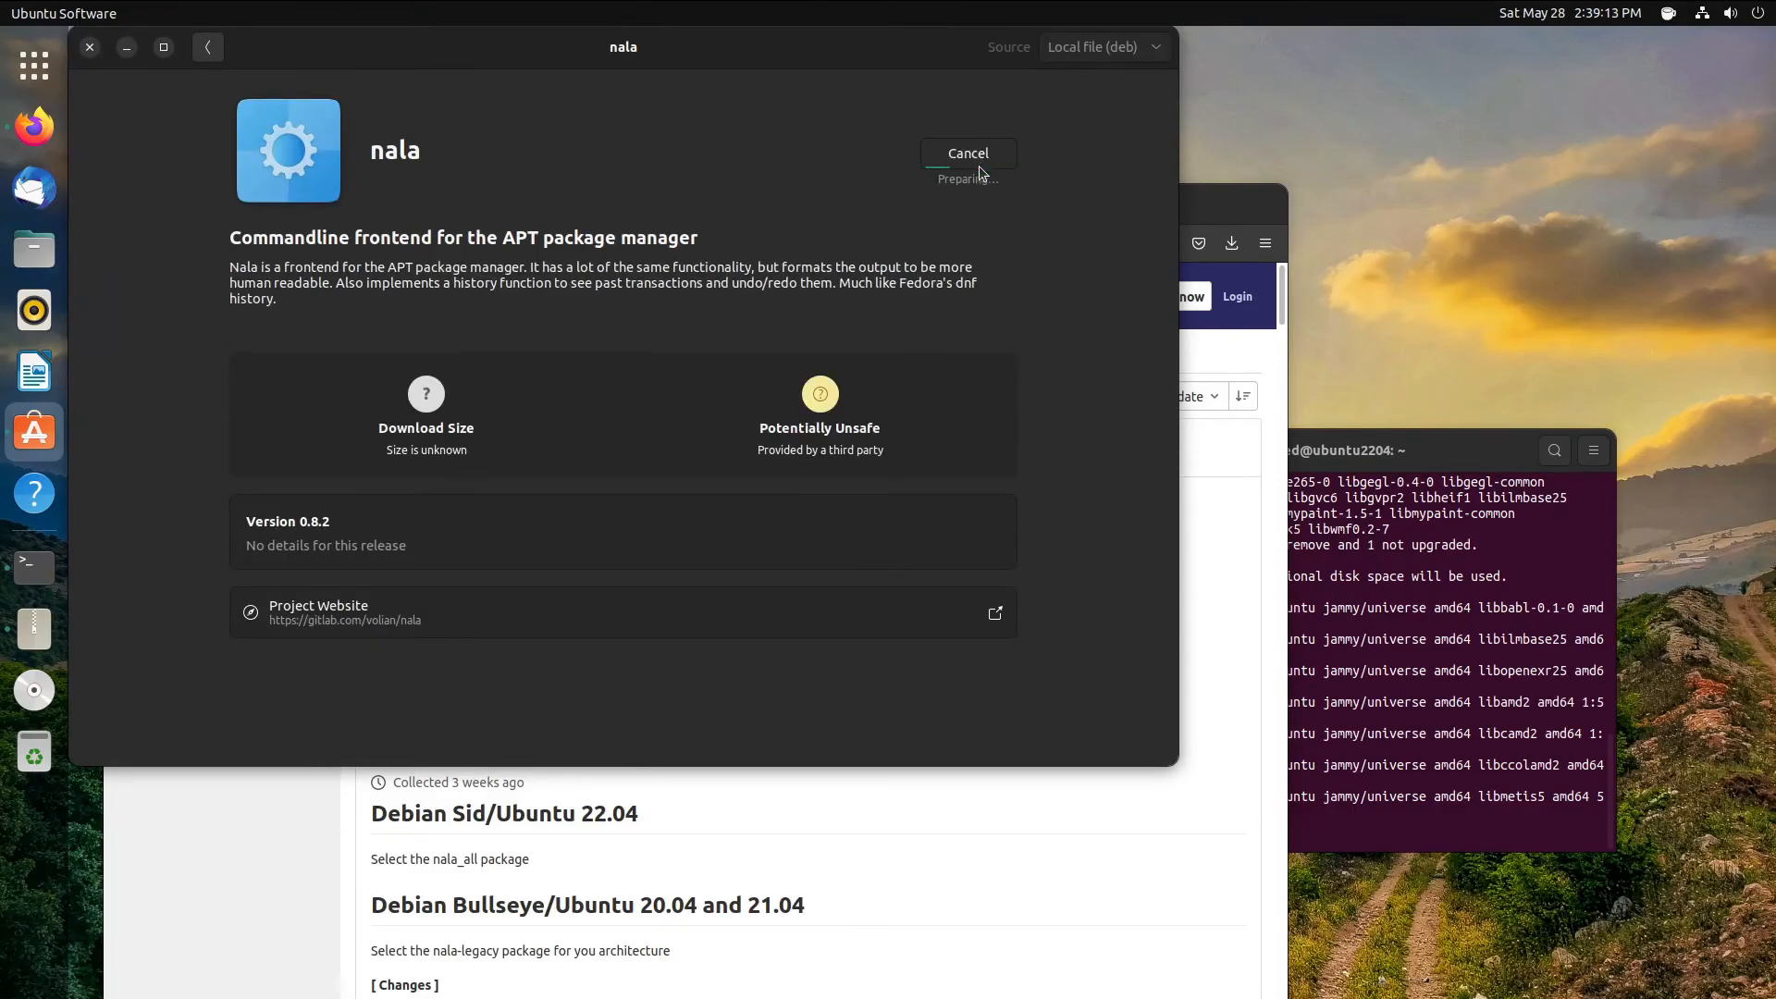
{"action": "type", "text": "•••••••••••"}
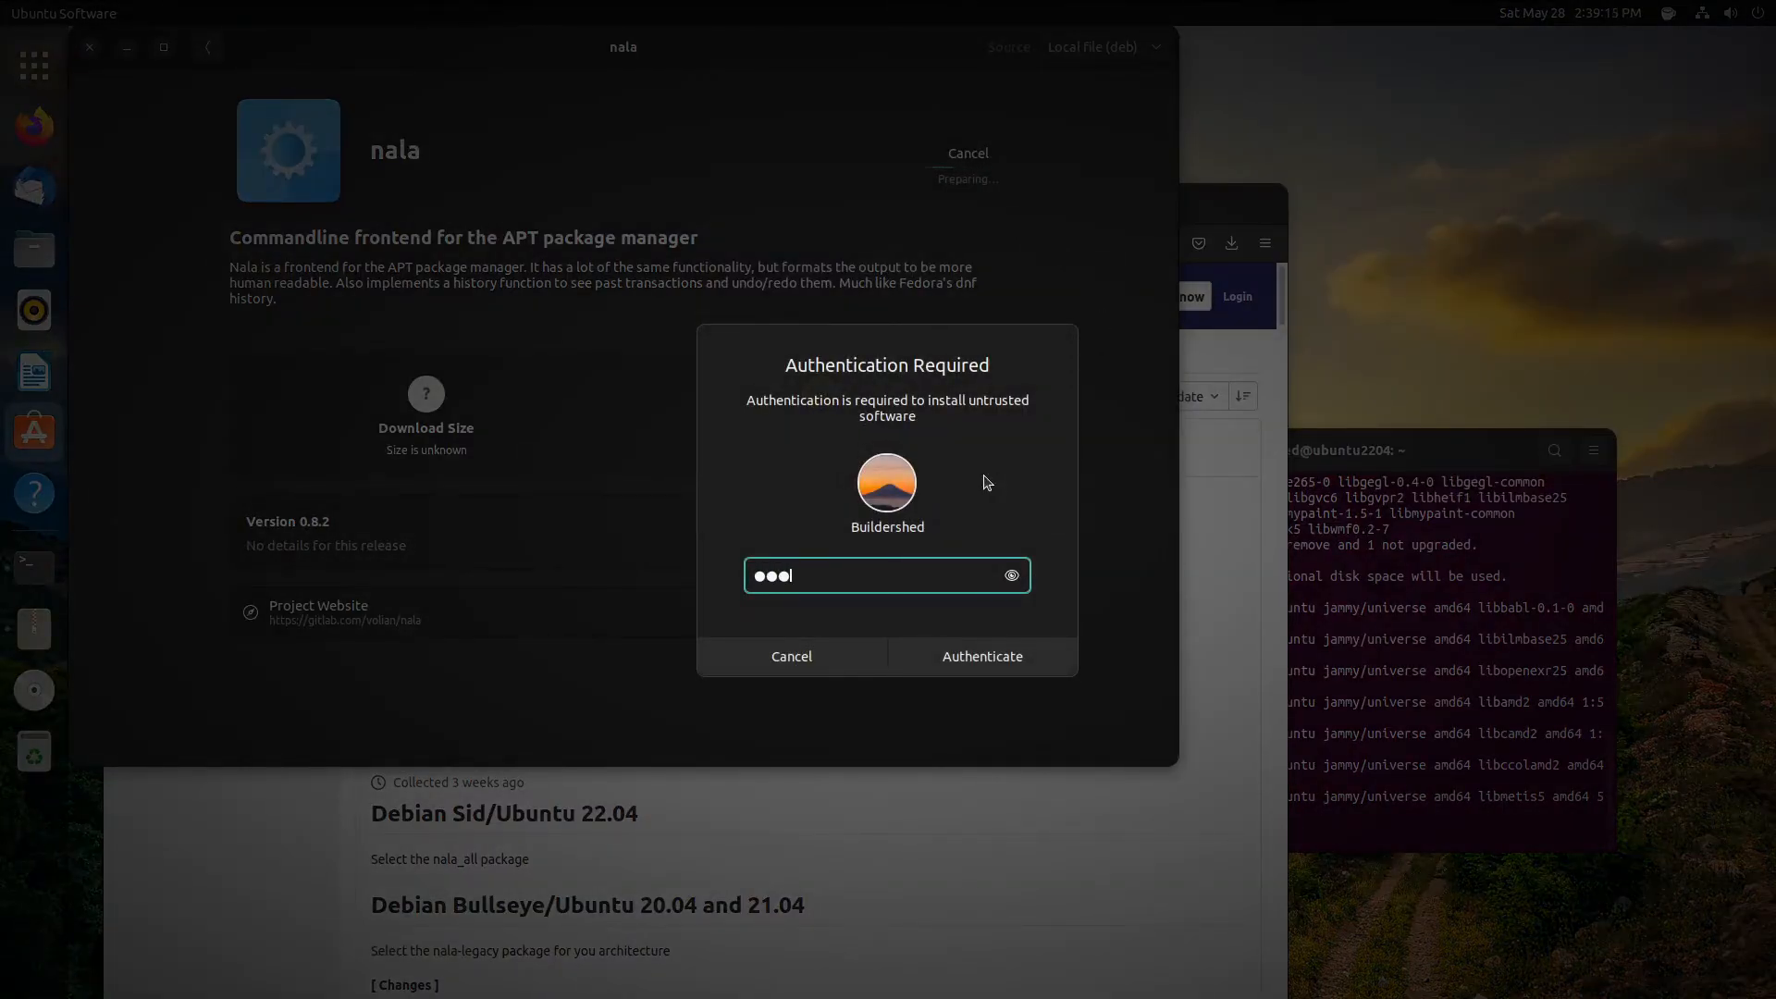
{"action": "key", "text": "ctrl+a"}
{"action": "type", "text": "••••••••••"}
{"action": "key", "text": "Return"}
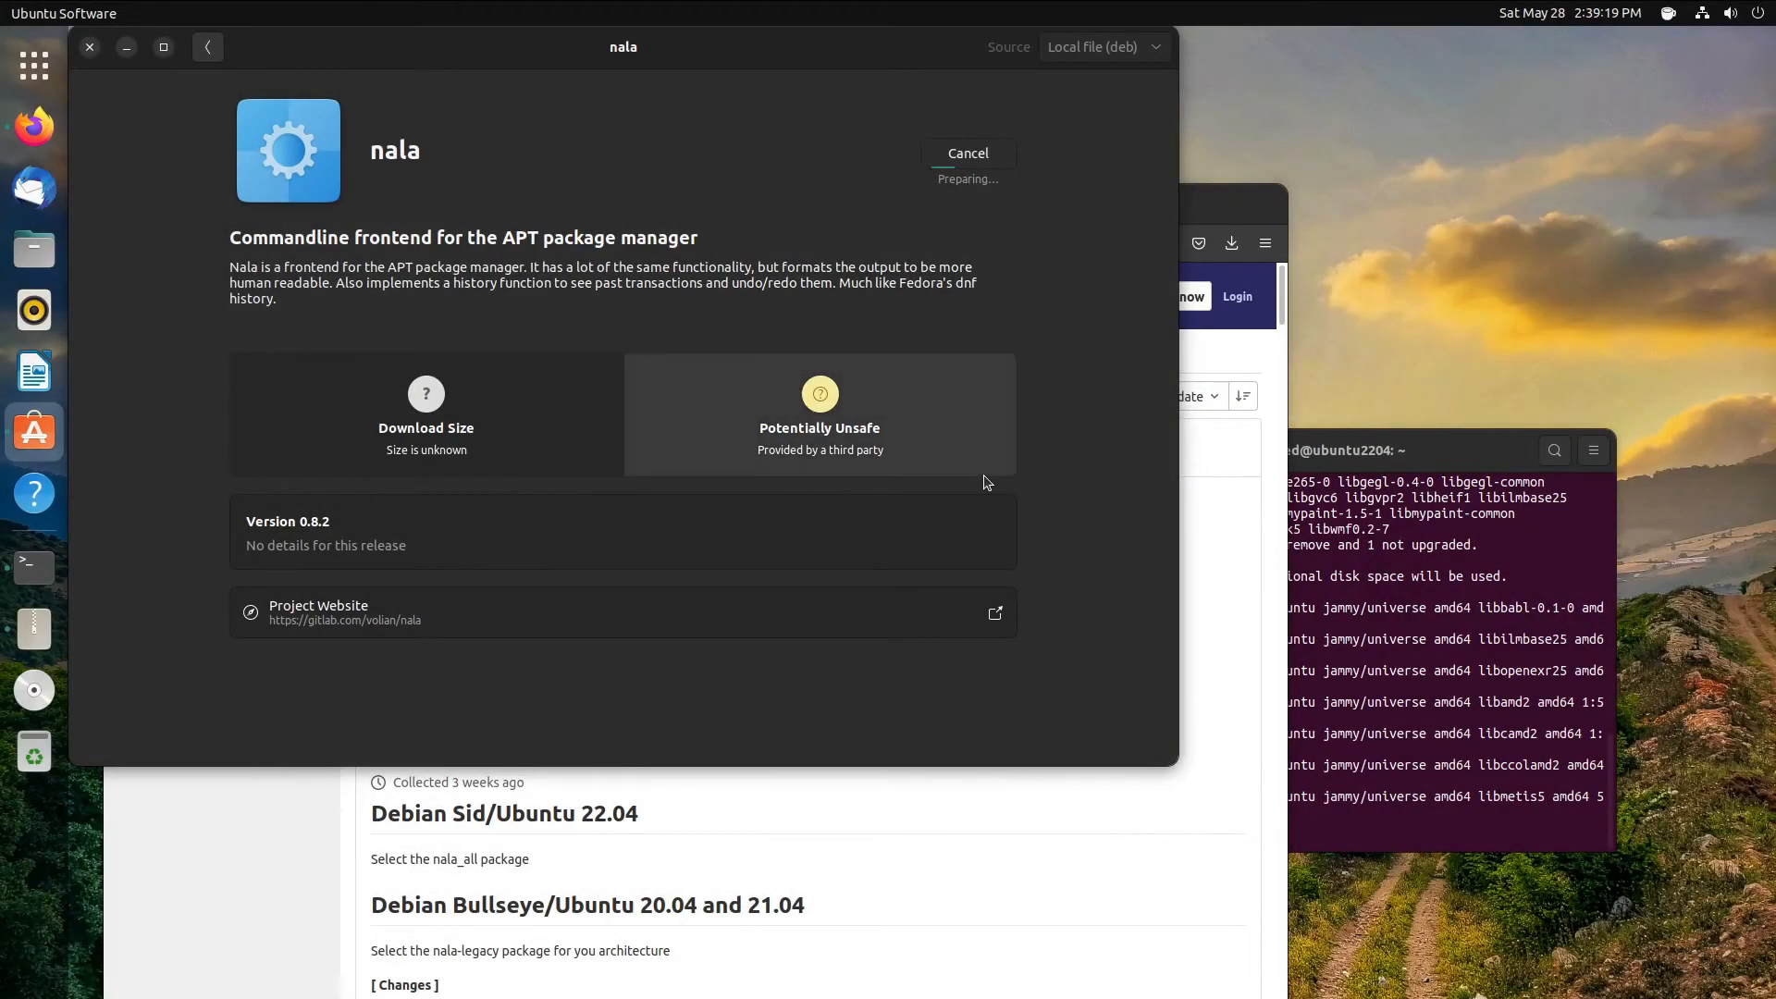
- Close Firefox and arrange the nala details and terminal windows to watch the install progress
{"action": "left_click_drag", "start_coordinate": [539, 56], "coordinate": [1038, 296]}
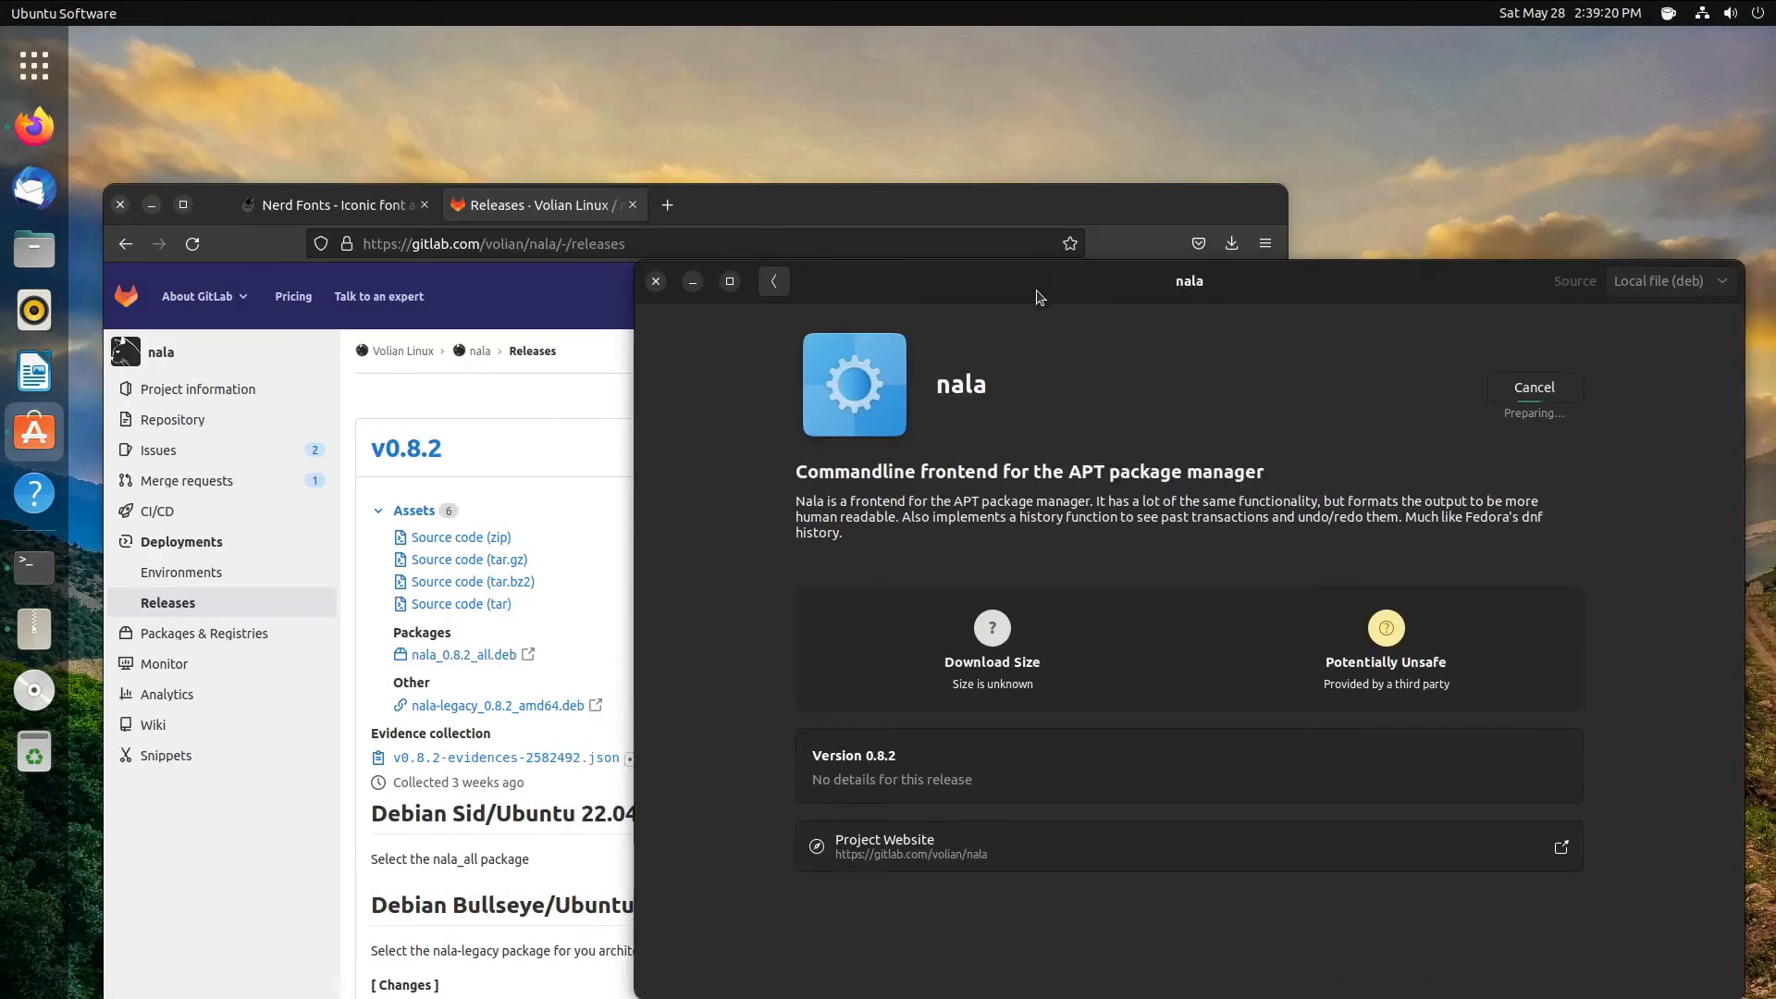
{"action": "left_click", "coordinate": [120, 205]}
{"action": "left_click_drag", "start_coordinate": [1241, 281], "coordinate": [805, 104]}
{"action": "left_click_drag", "start_coordinate": [1372, 472], "coordinate": [1384, 226]}
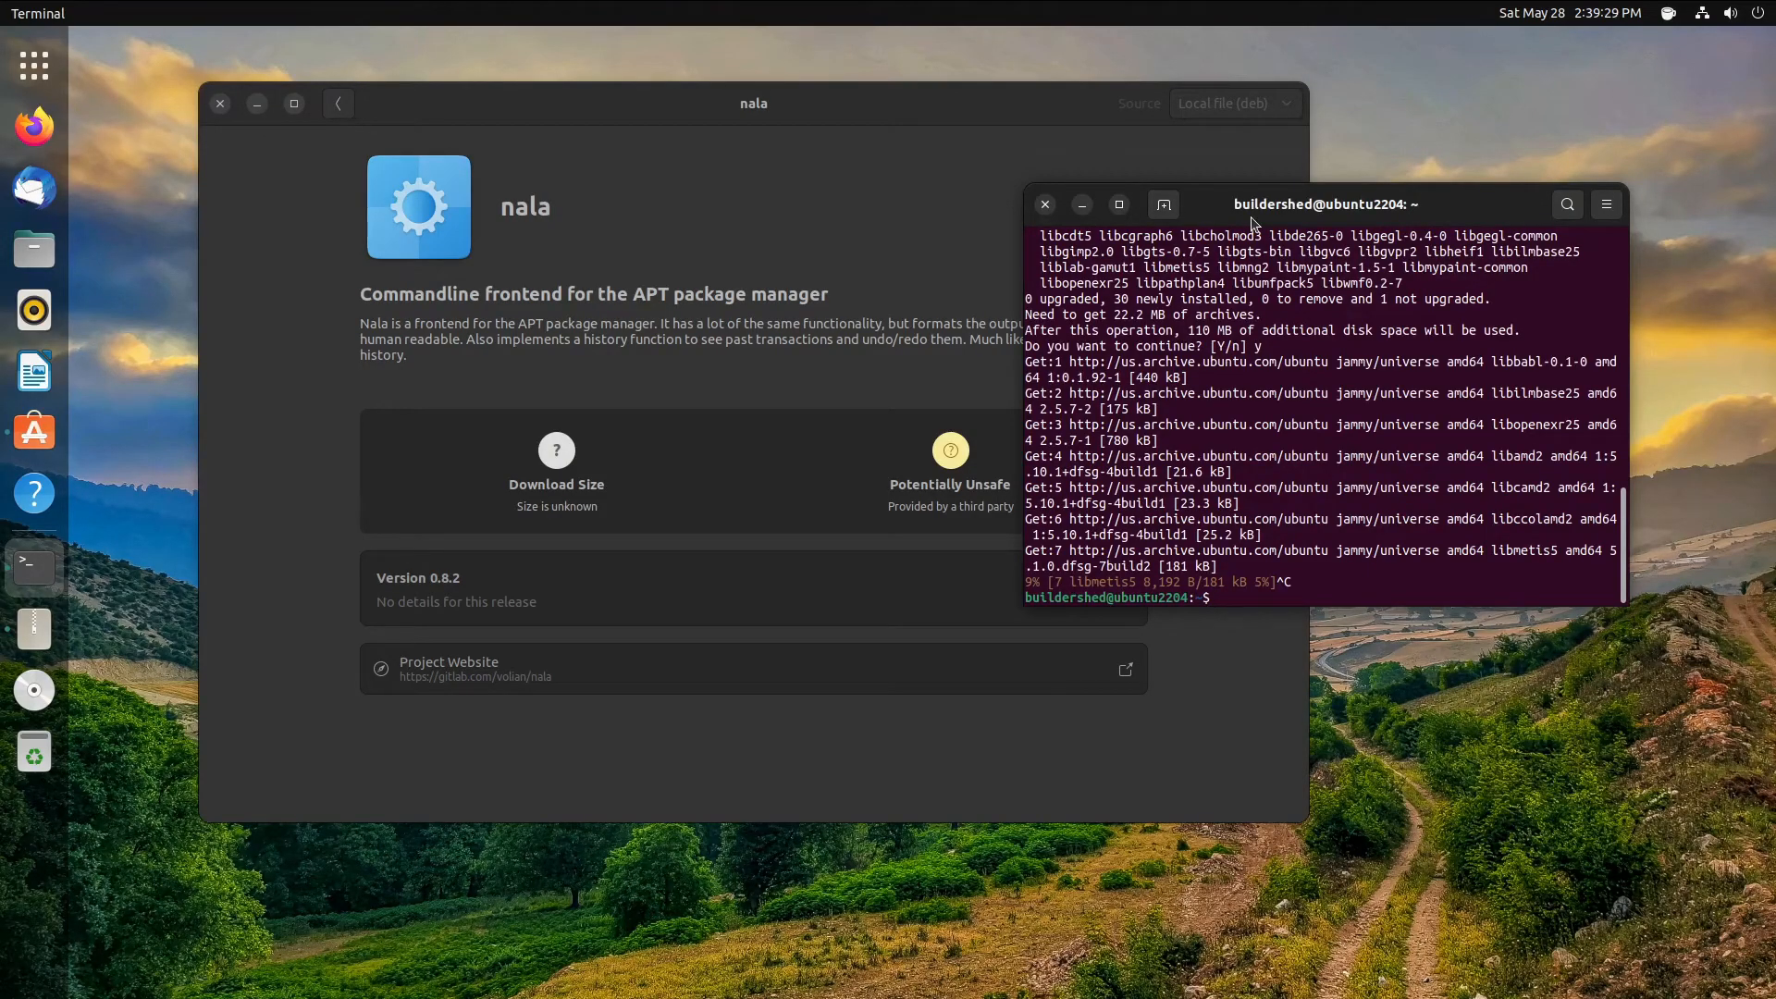
{"action": "left_click_drag", "start_coordinate": [1252, 221], "coordinate": [1143, 492]}
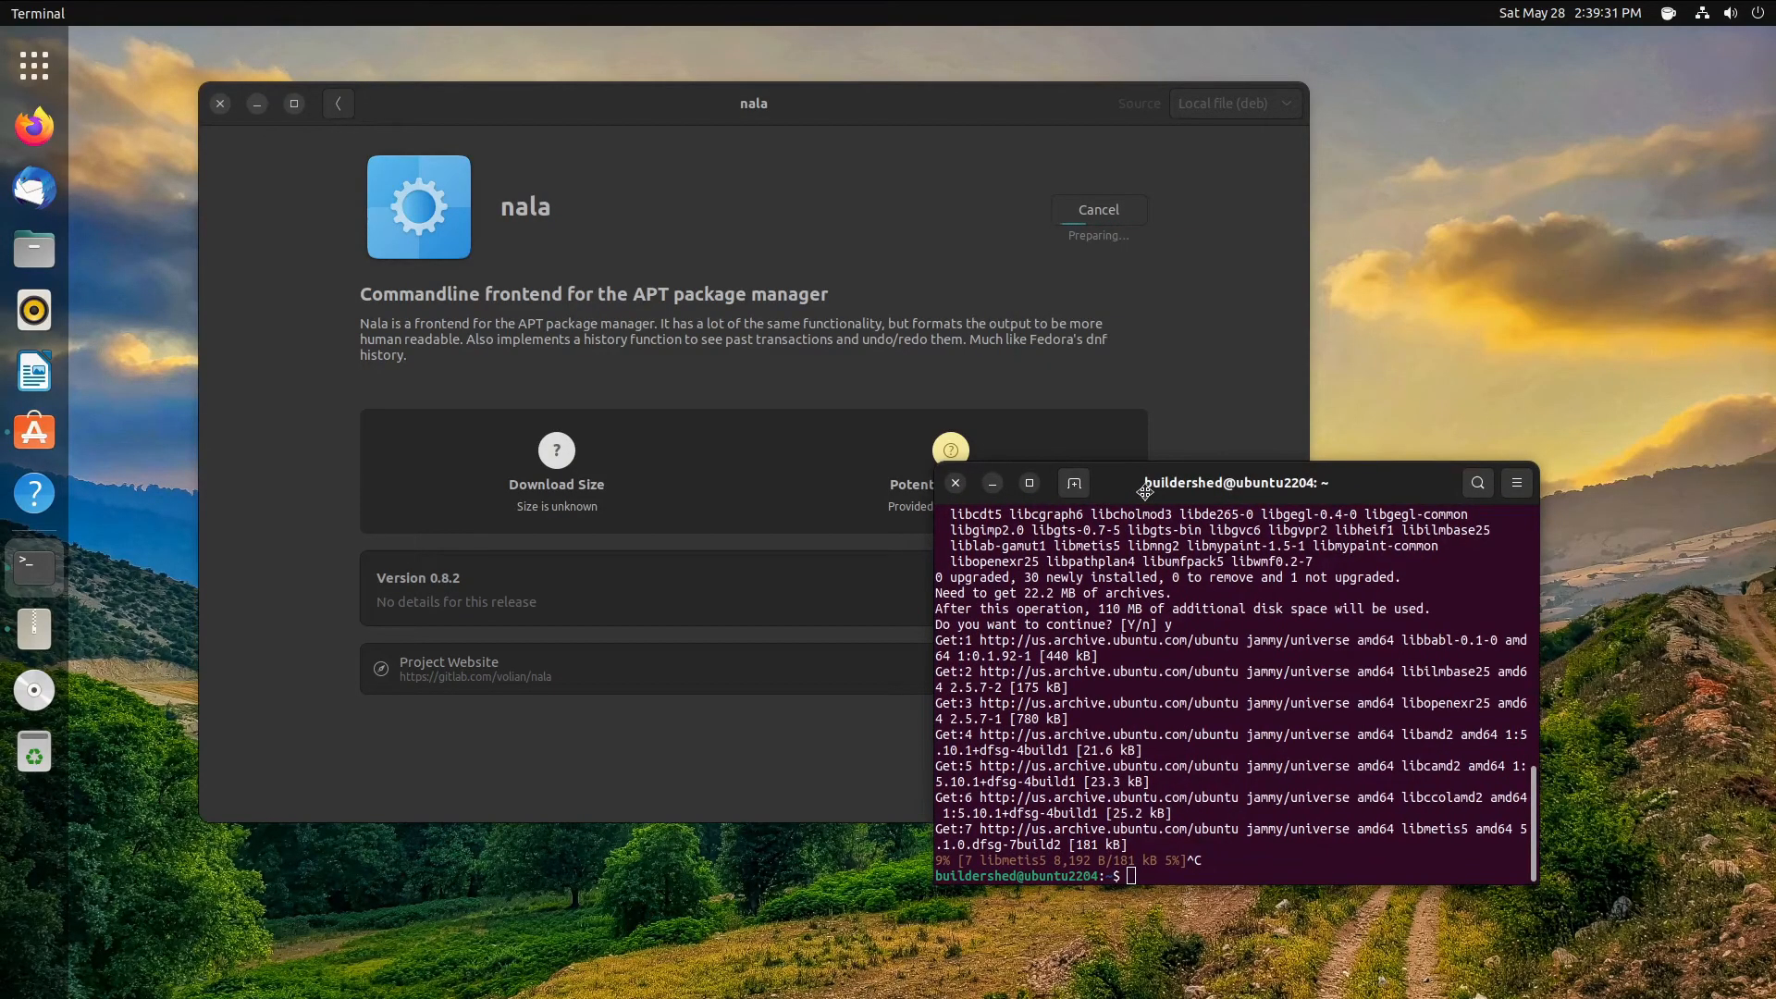
{"action": "left_click", "coordinate": [922, 287]}
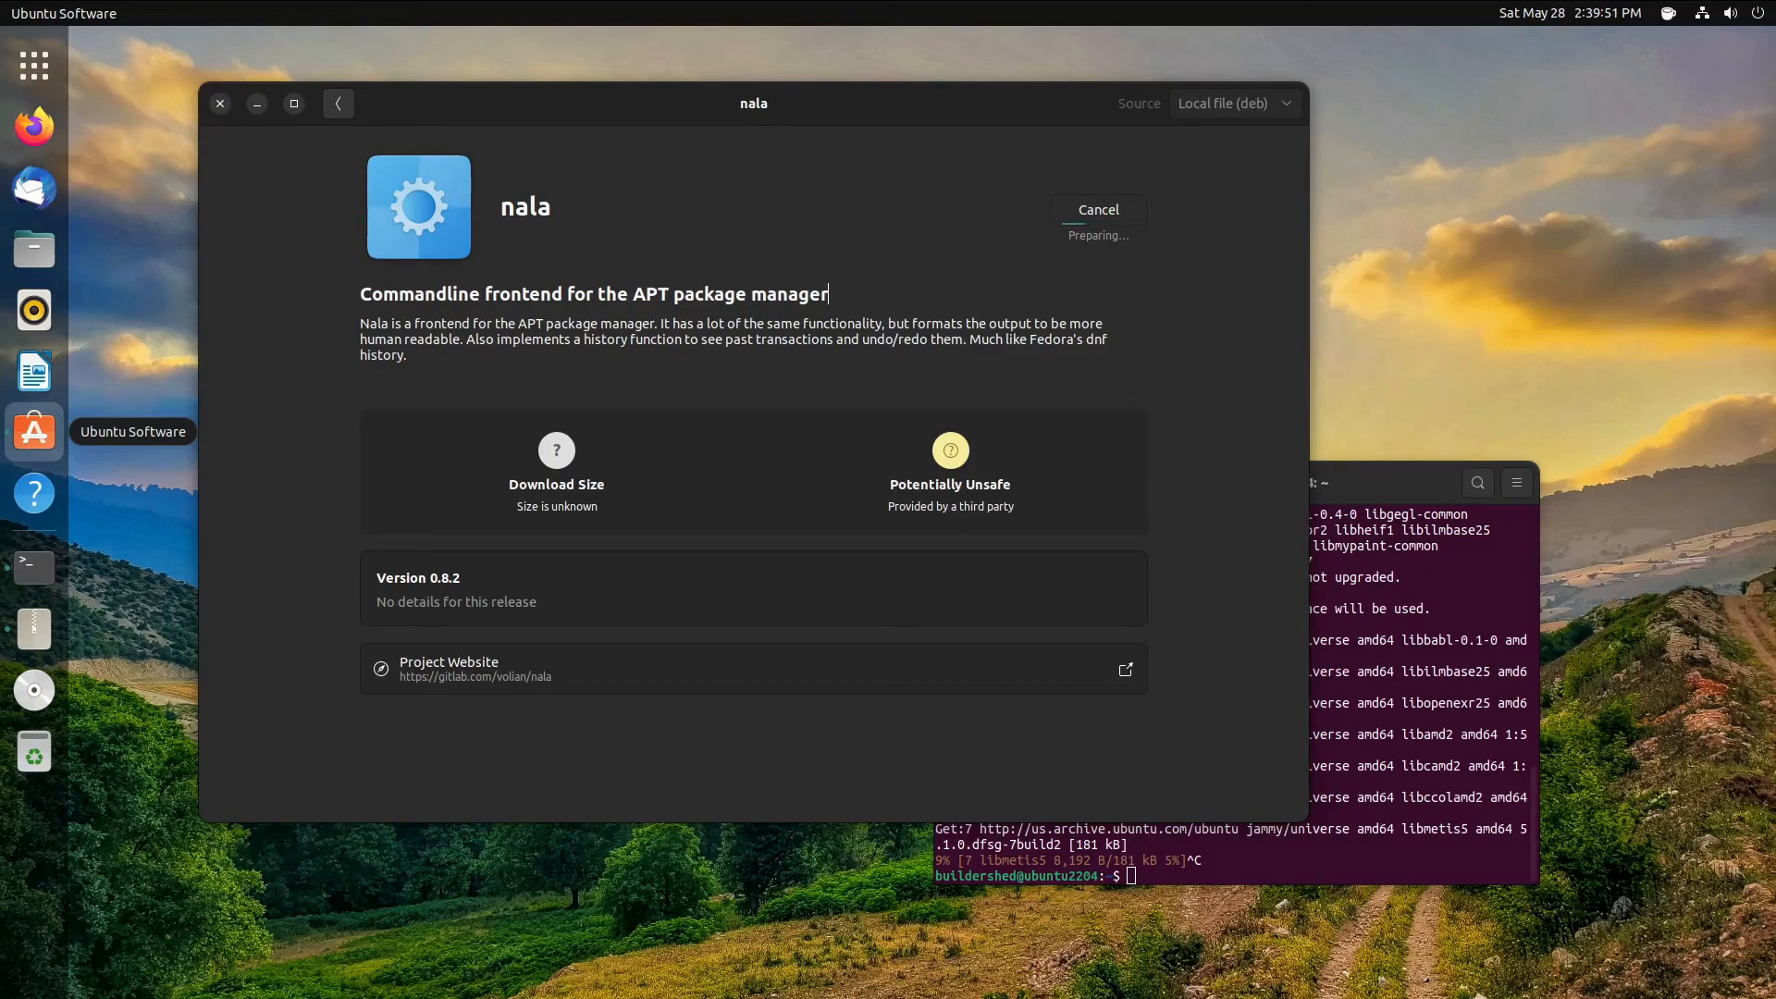
{"action": "left_click", "coordinate": [1419, 771]}
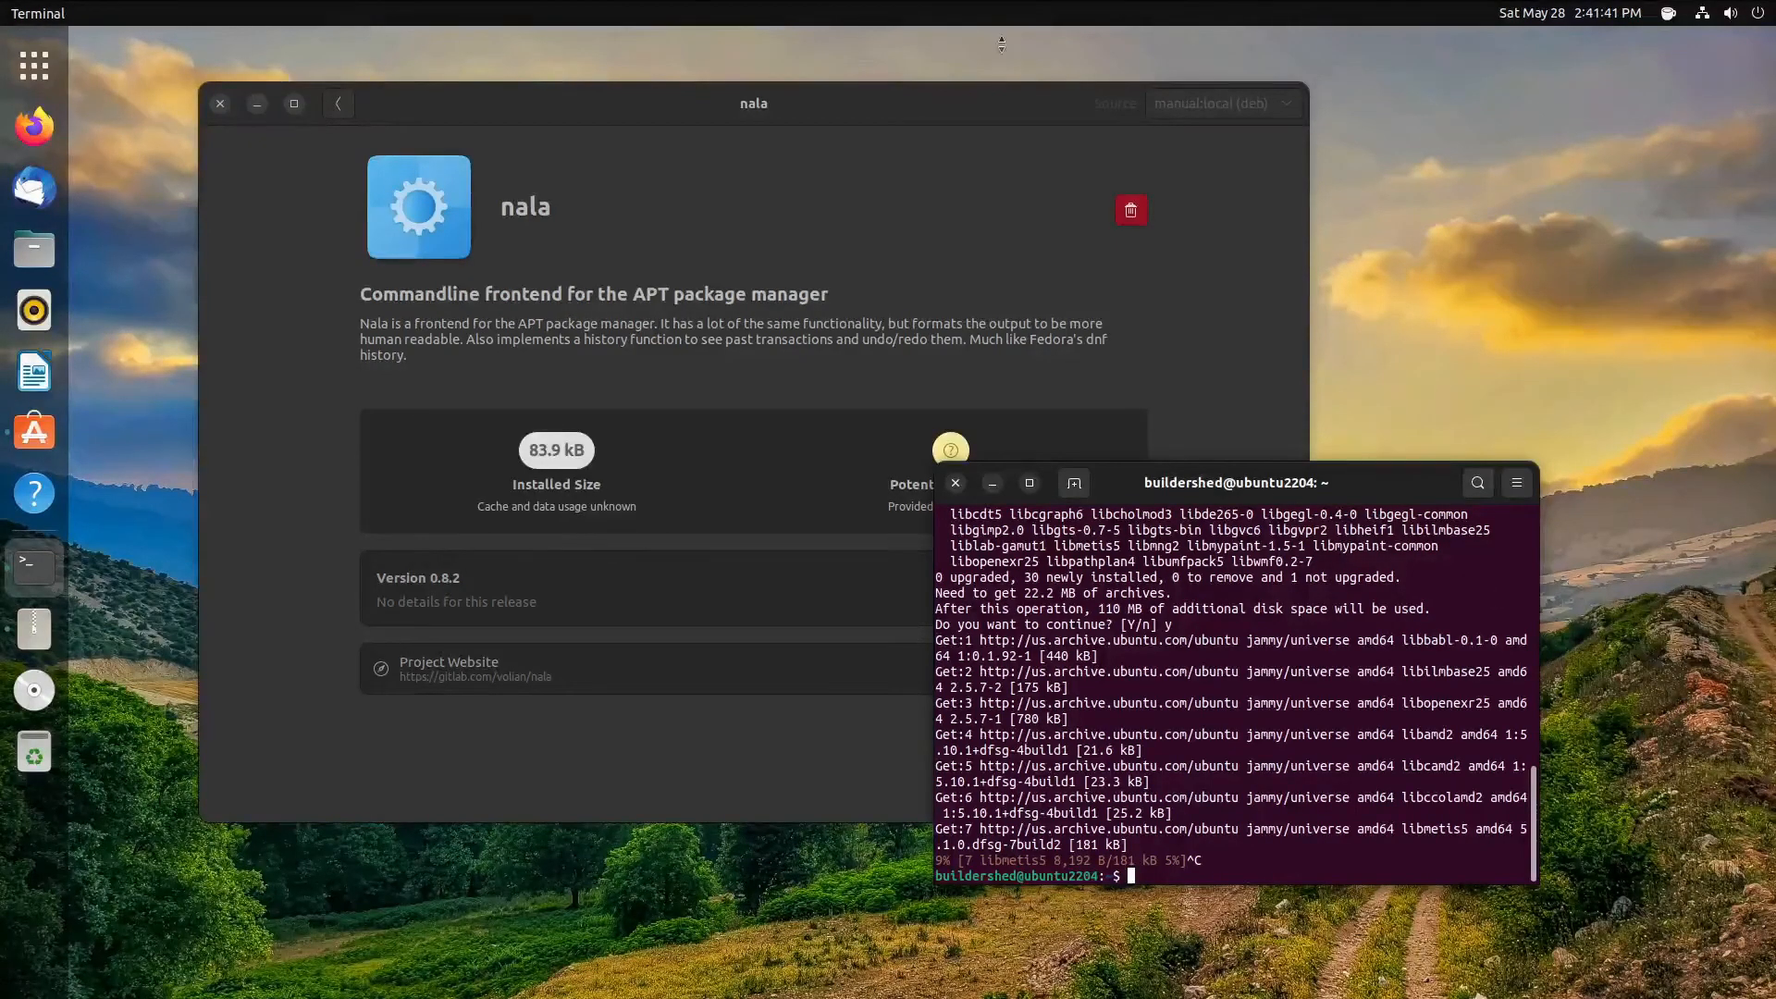
- Close the nala details window and refresh the package lists with sudo nala update
{"action": "left_click", "coordinate": [222, 104]}
{"action": "left_click_drag", "start_coordinate": [1290, 479], "coordinate": [1029, 286]}
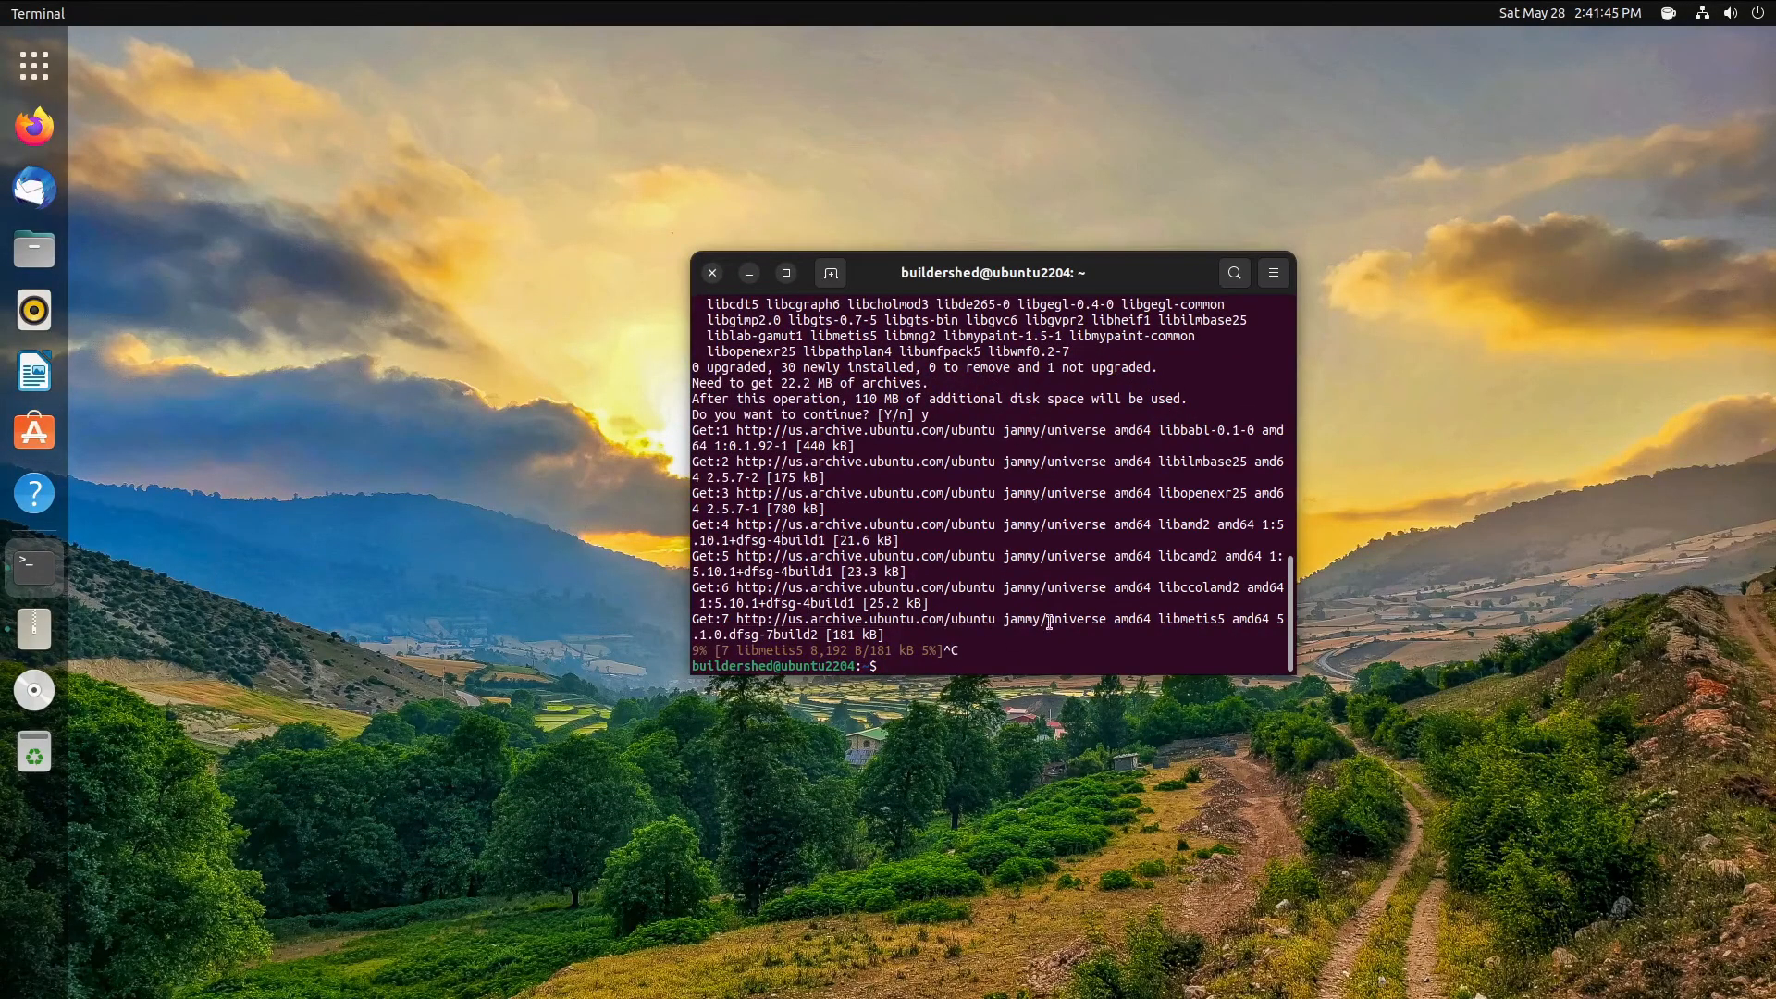
{"action": "type", "text": "sudo nala update"}
{"action": "key", "text": "Return"}
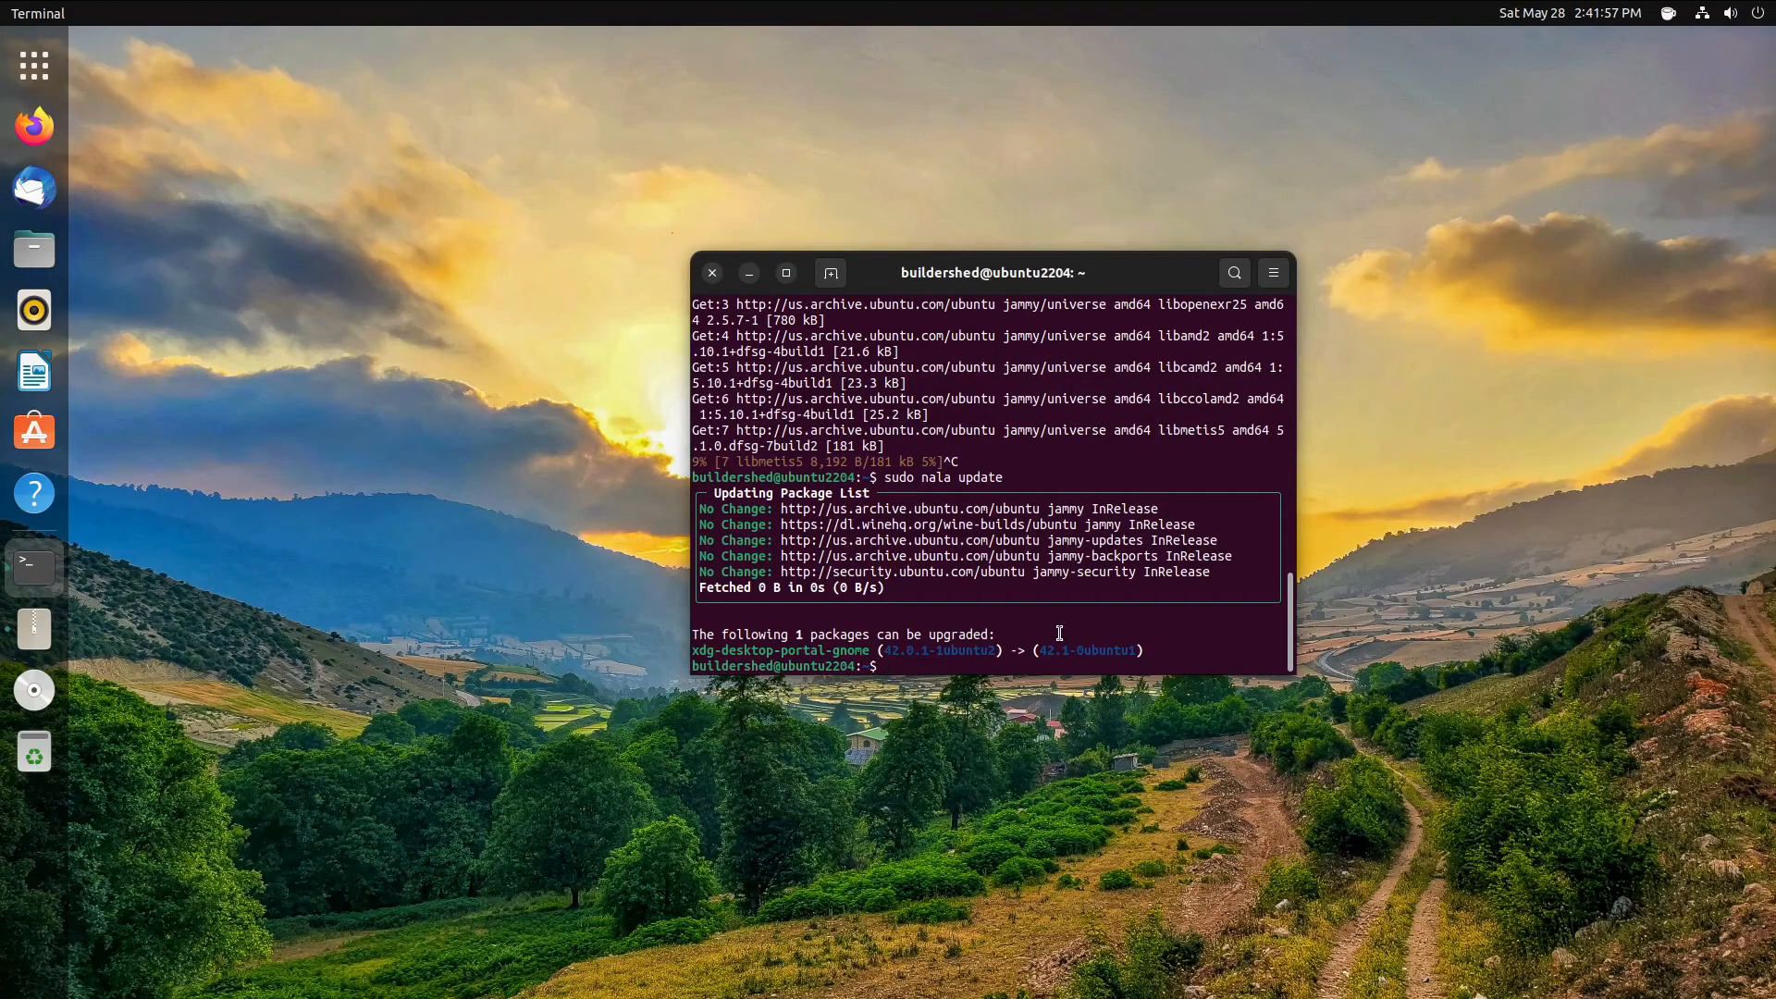
- Run sudo nala install neofetch and review its 30-package, 10.6 MB summary
{"action": "type", "text": "sudo nala install m"}
{"action": "key", "text": "BackSpace"}
{"action": "type", "text": "neofetch"}
{"action": "key", "text": "Return"}
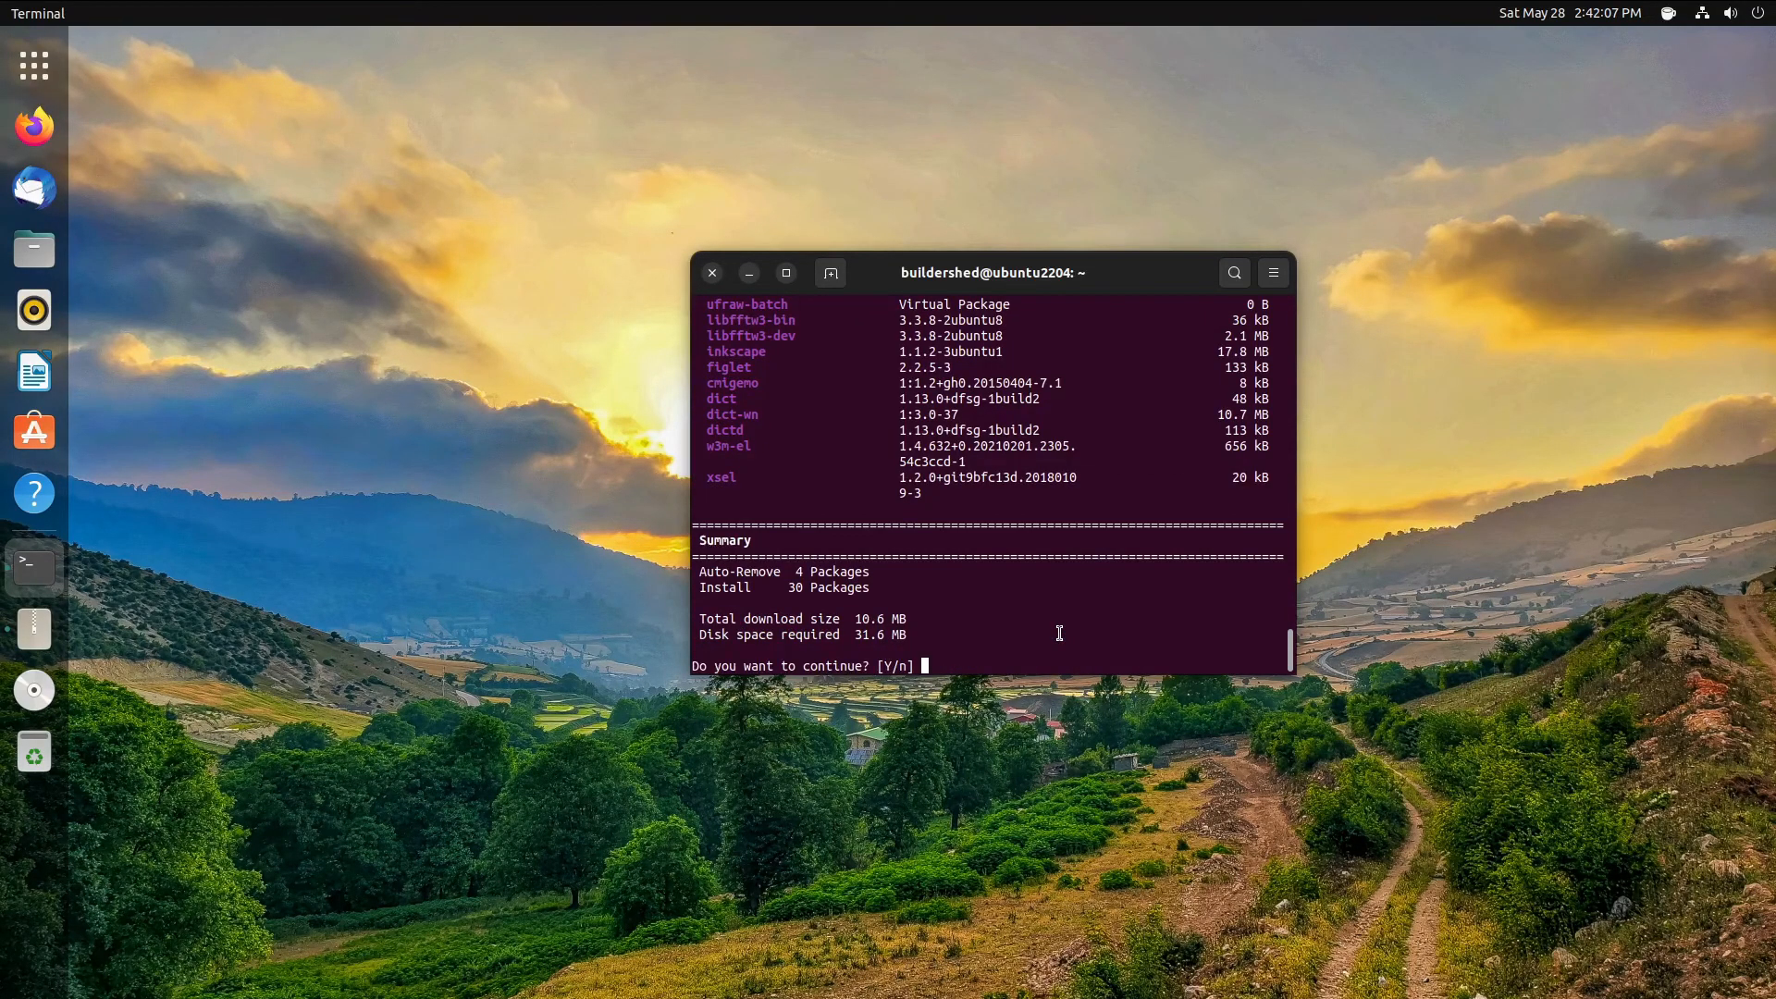
{"action": "scroll", "coordinate": [1059, 632], "scroll_direction": "up", "scroll_amount": 15}
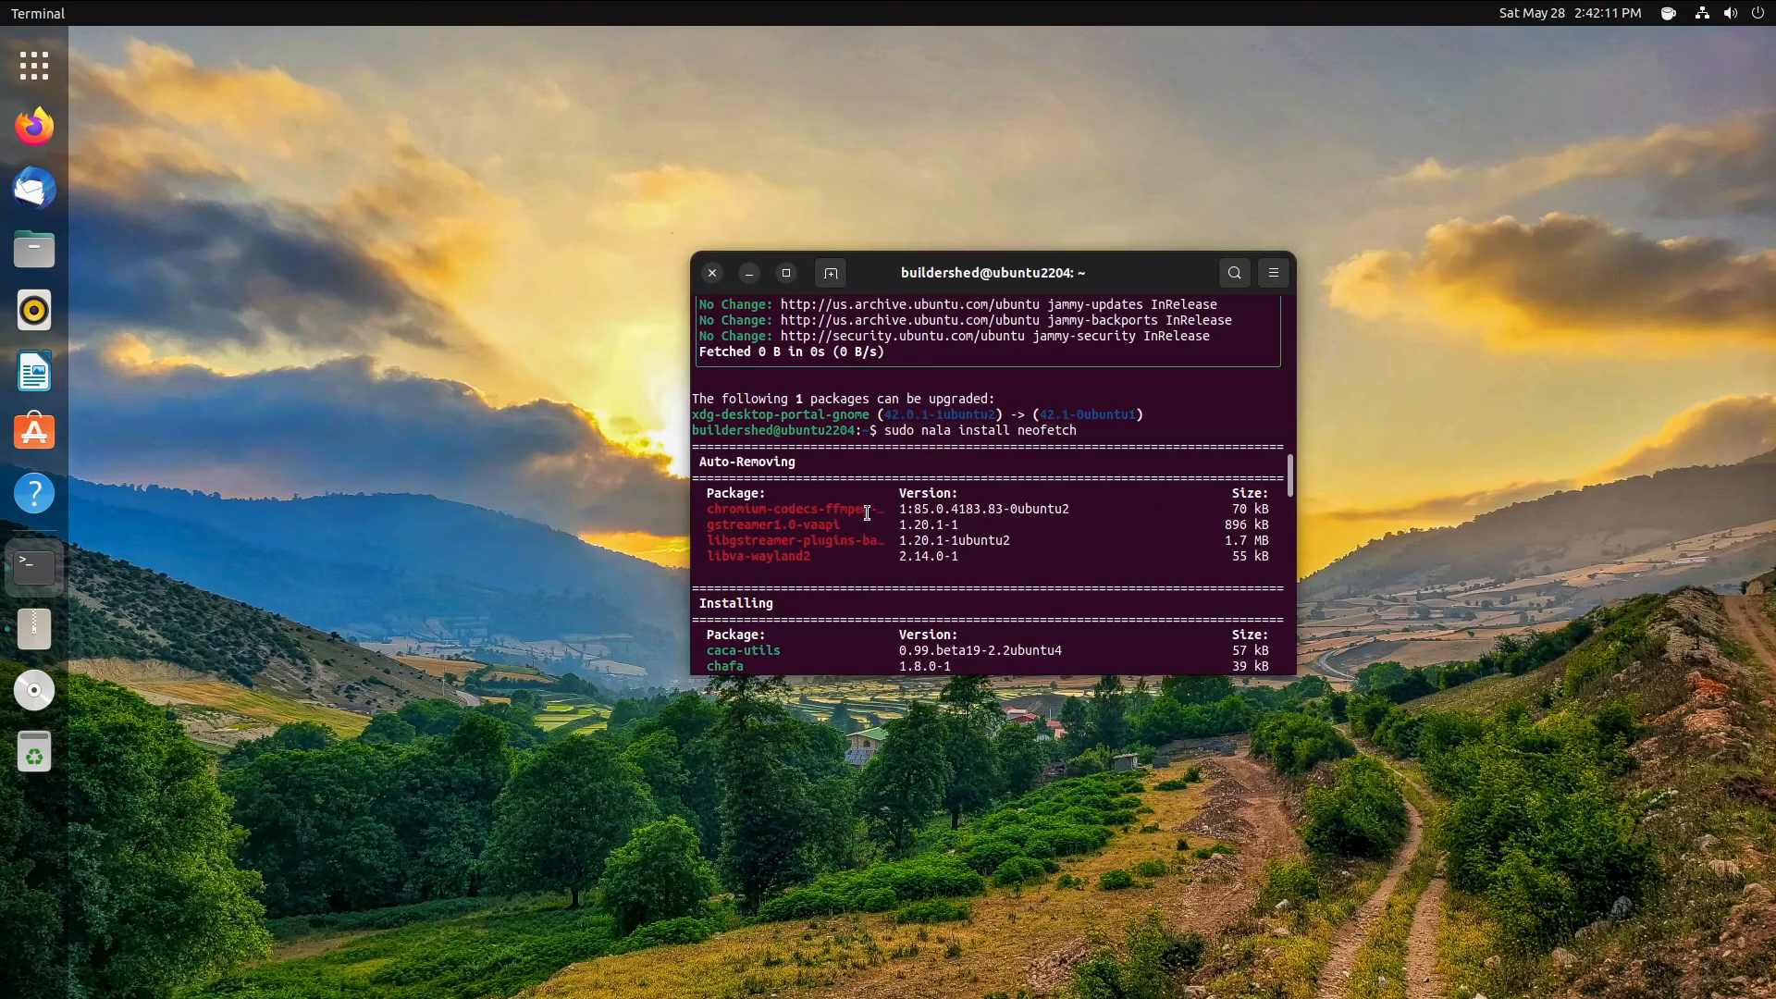
{"action": "scroll", "coordinate": [925, 481], "scroll_direction": "down", "scroll_amount": 15}
{"action": "scroll", "coordinate": [1021, 477], "scroll_direction": "down", "scroll_amount": 7}
- Confirm with y and let the 30 packages download and install until 'Finished Successfully' appears
{"action": "type", "text": "y"}
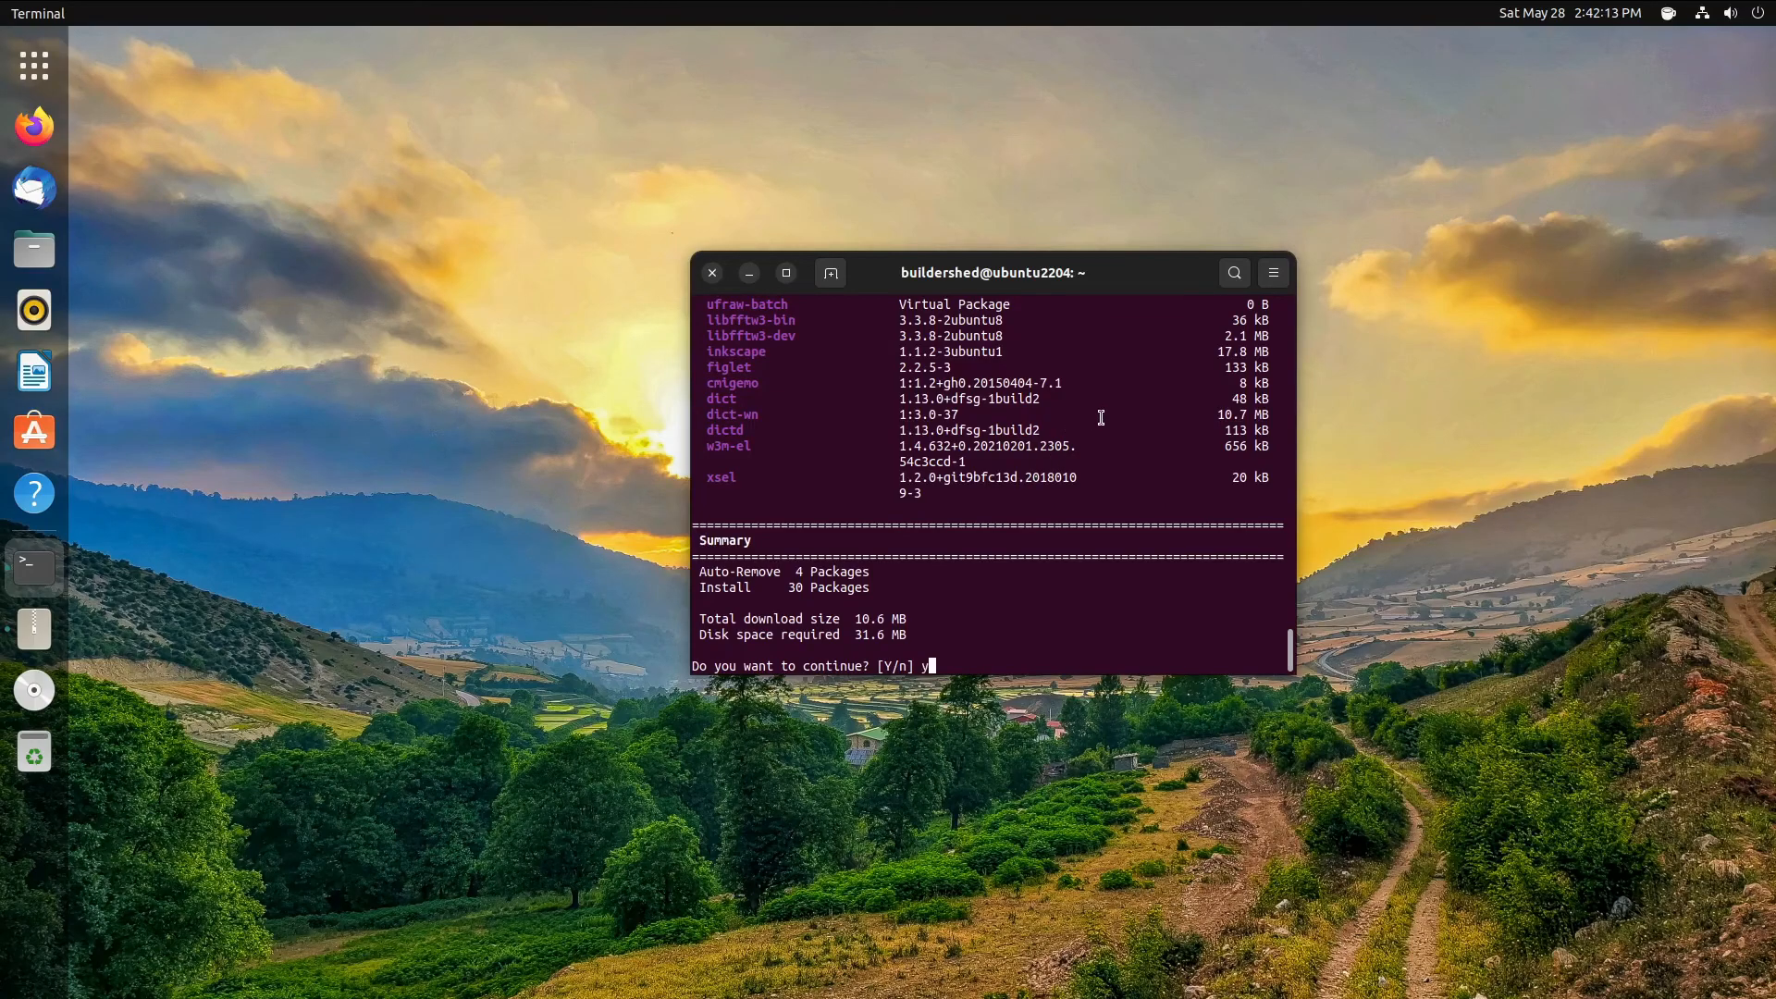
{"action": "key", "text": "Return"}
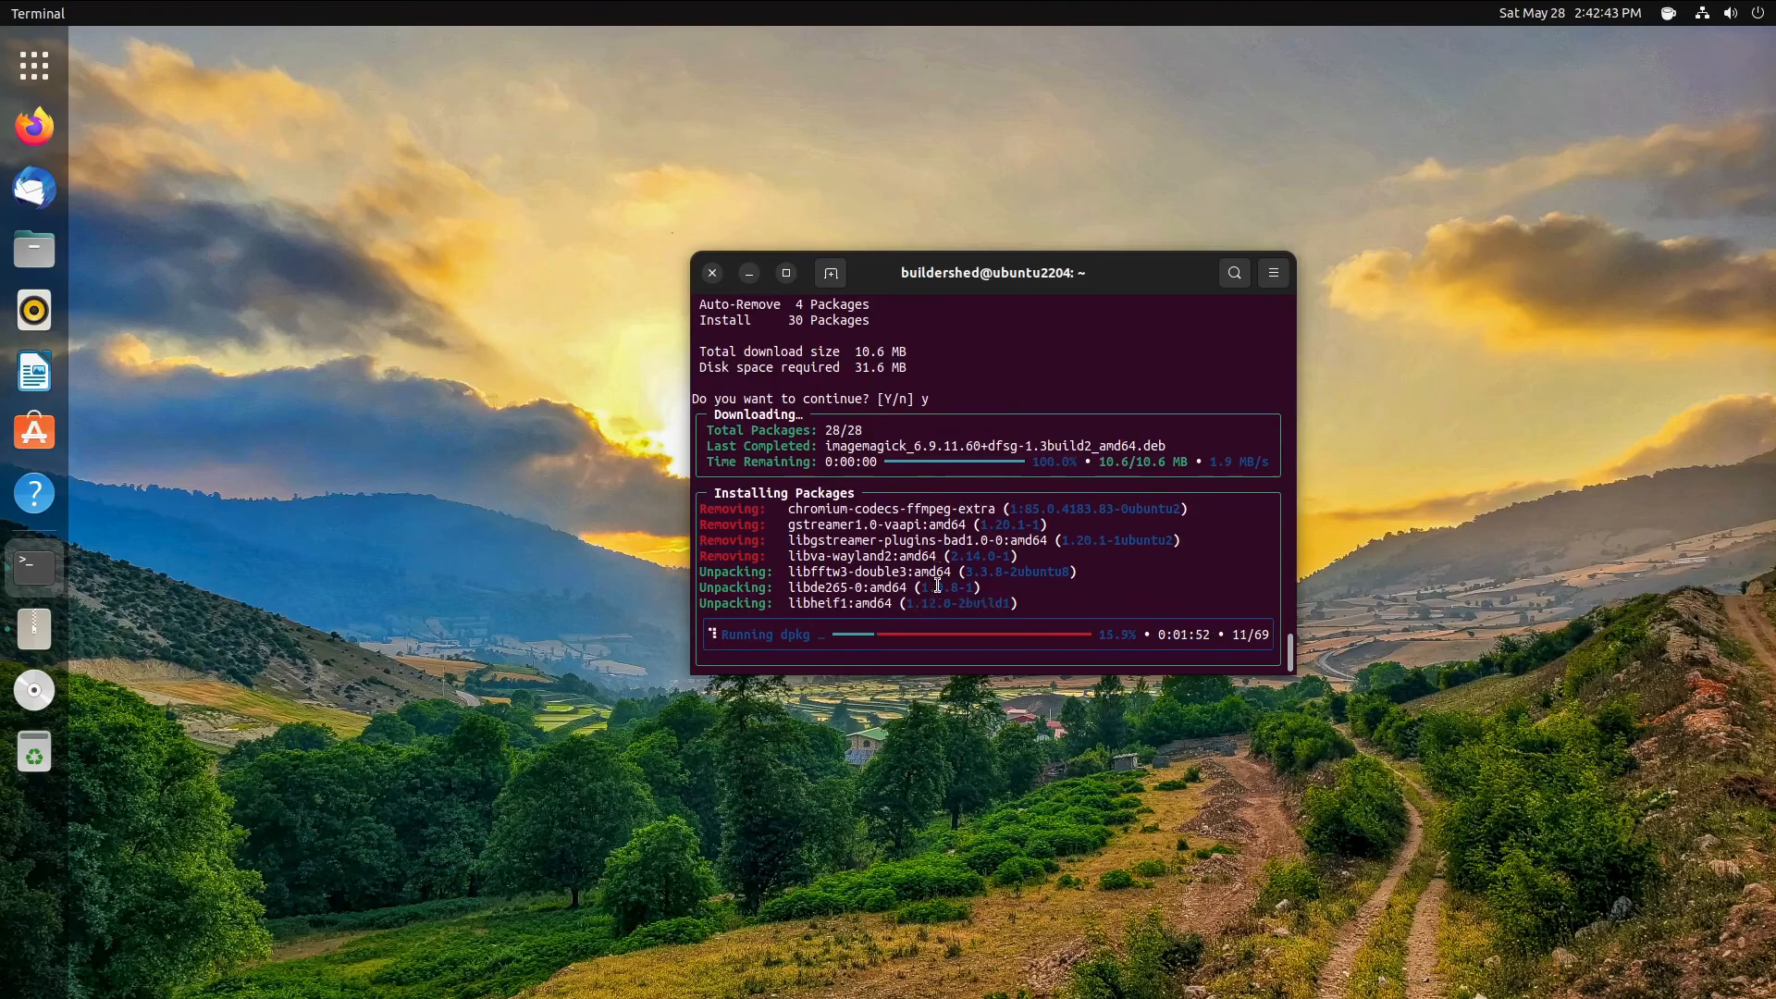
{"action": "scroll", "coordinate": [962, 550], "scroll_direction": "up", "scroll_amount": 3}
{"action": "scroll", "coordinate": [967, 543], "scroll_direction": "up", "scroll_amount": 5}
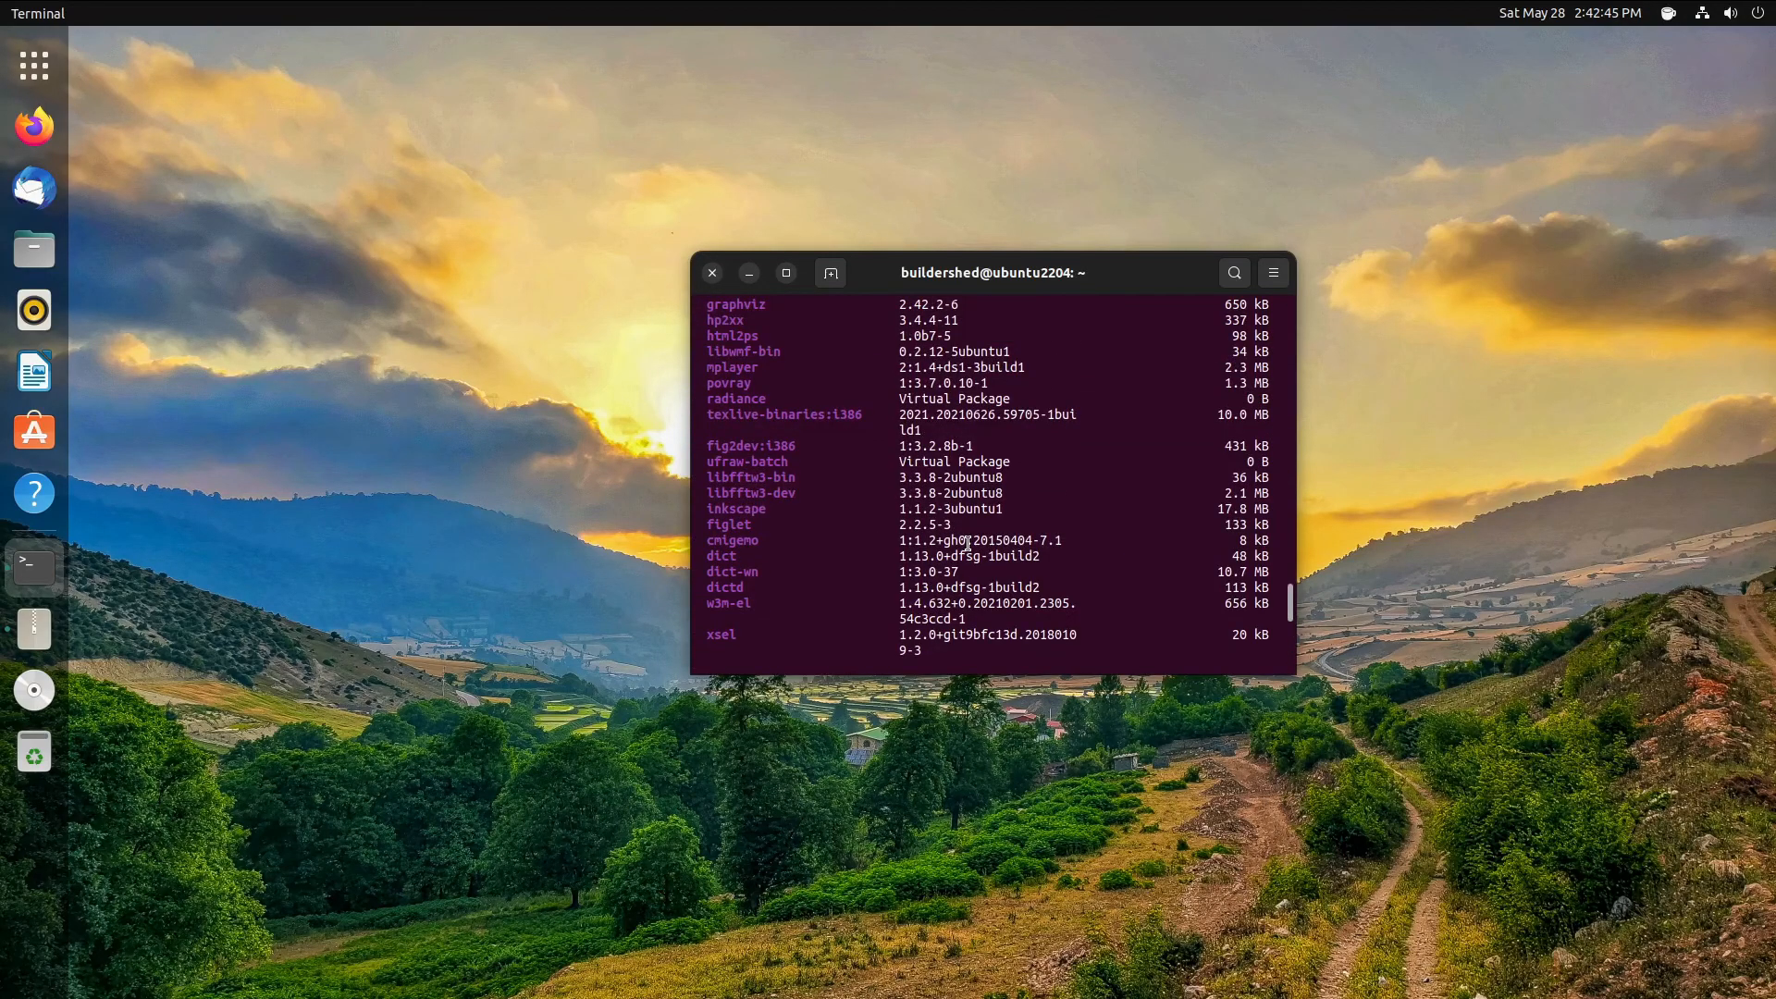
{"action": "scroll", "coordinate": [967, 543], "scroll_direction": "up", "scroll_amount": 5}
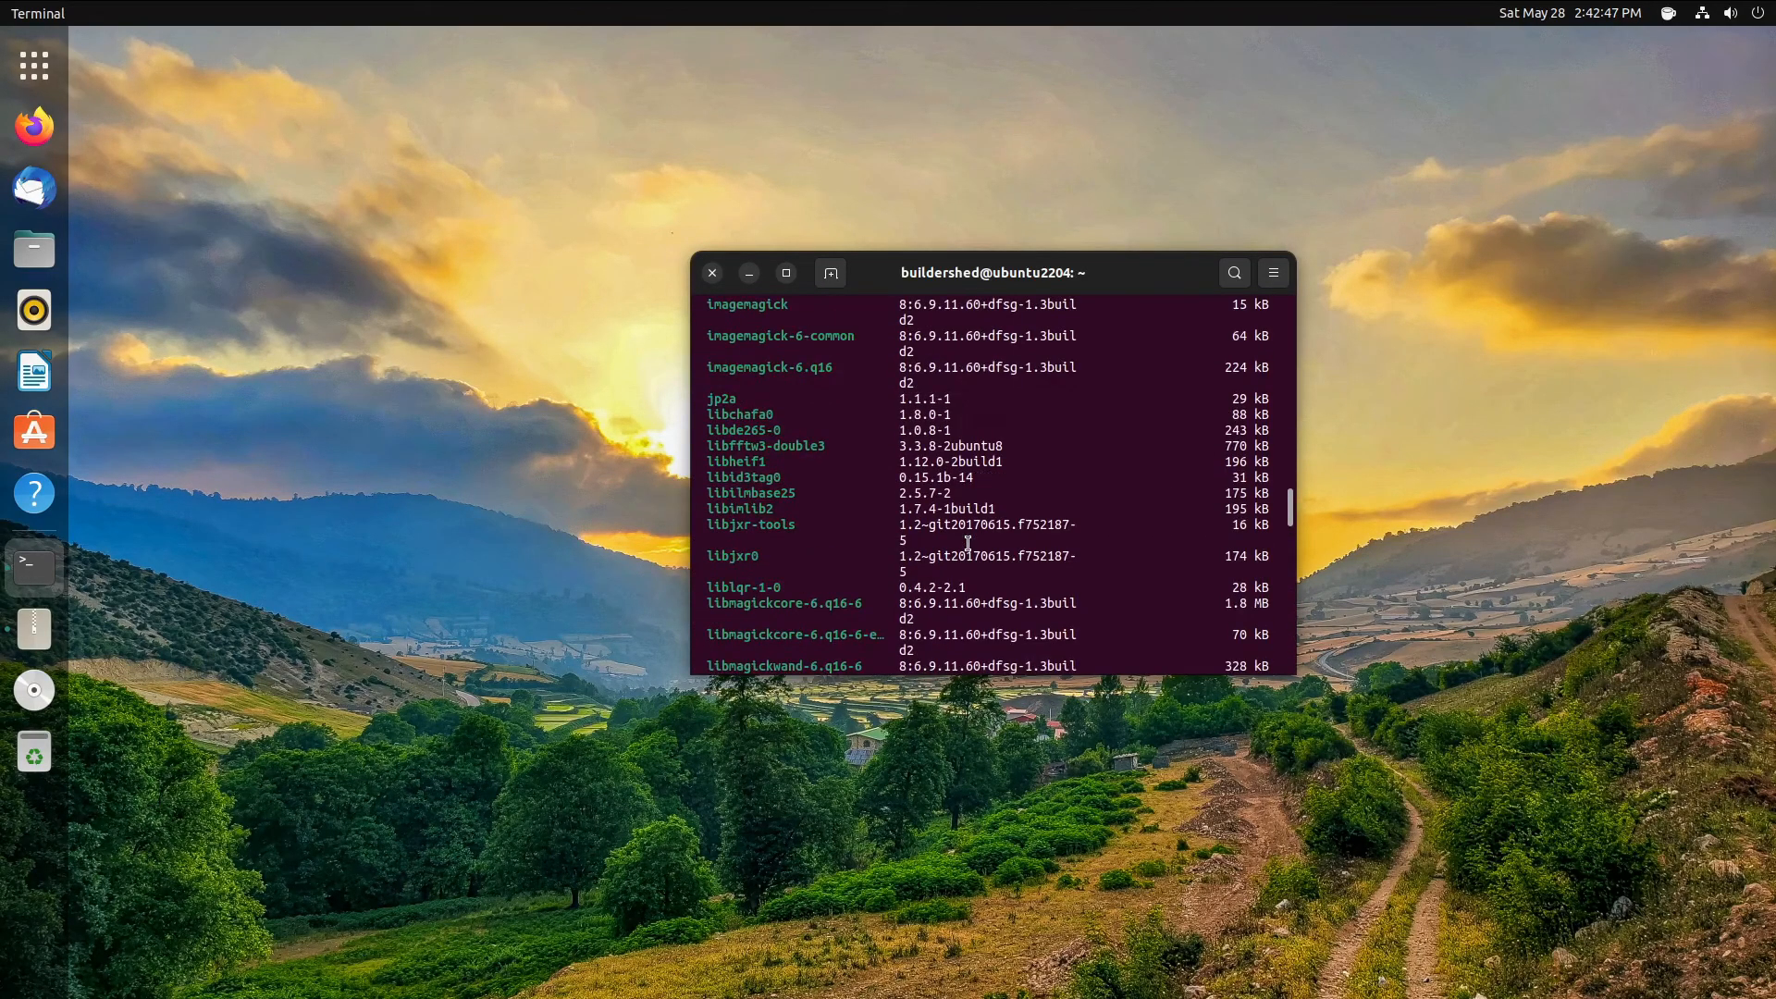
{"action": "scroll", "coordinate": [998, 528], "scroll_direction": "down", "scroll_amount": 4}
{"action": "scroll", "coordinate": [998, 528], "scroll_direction": "down", "scroll_amount": 10}
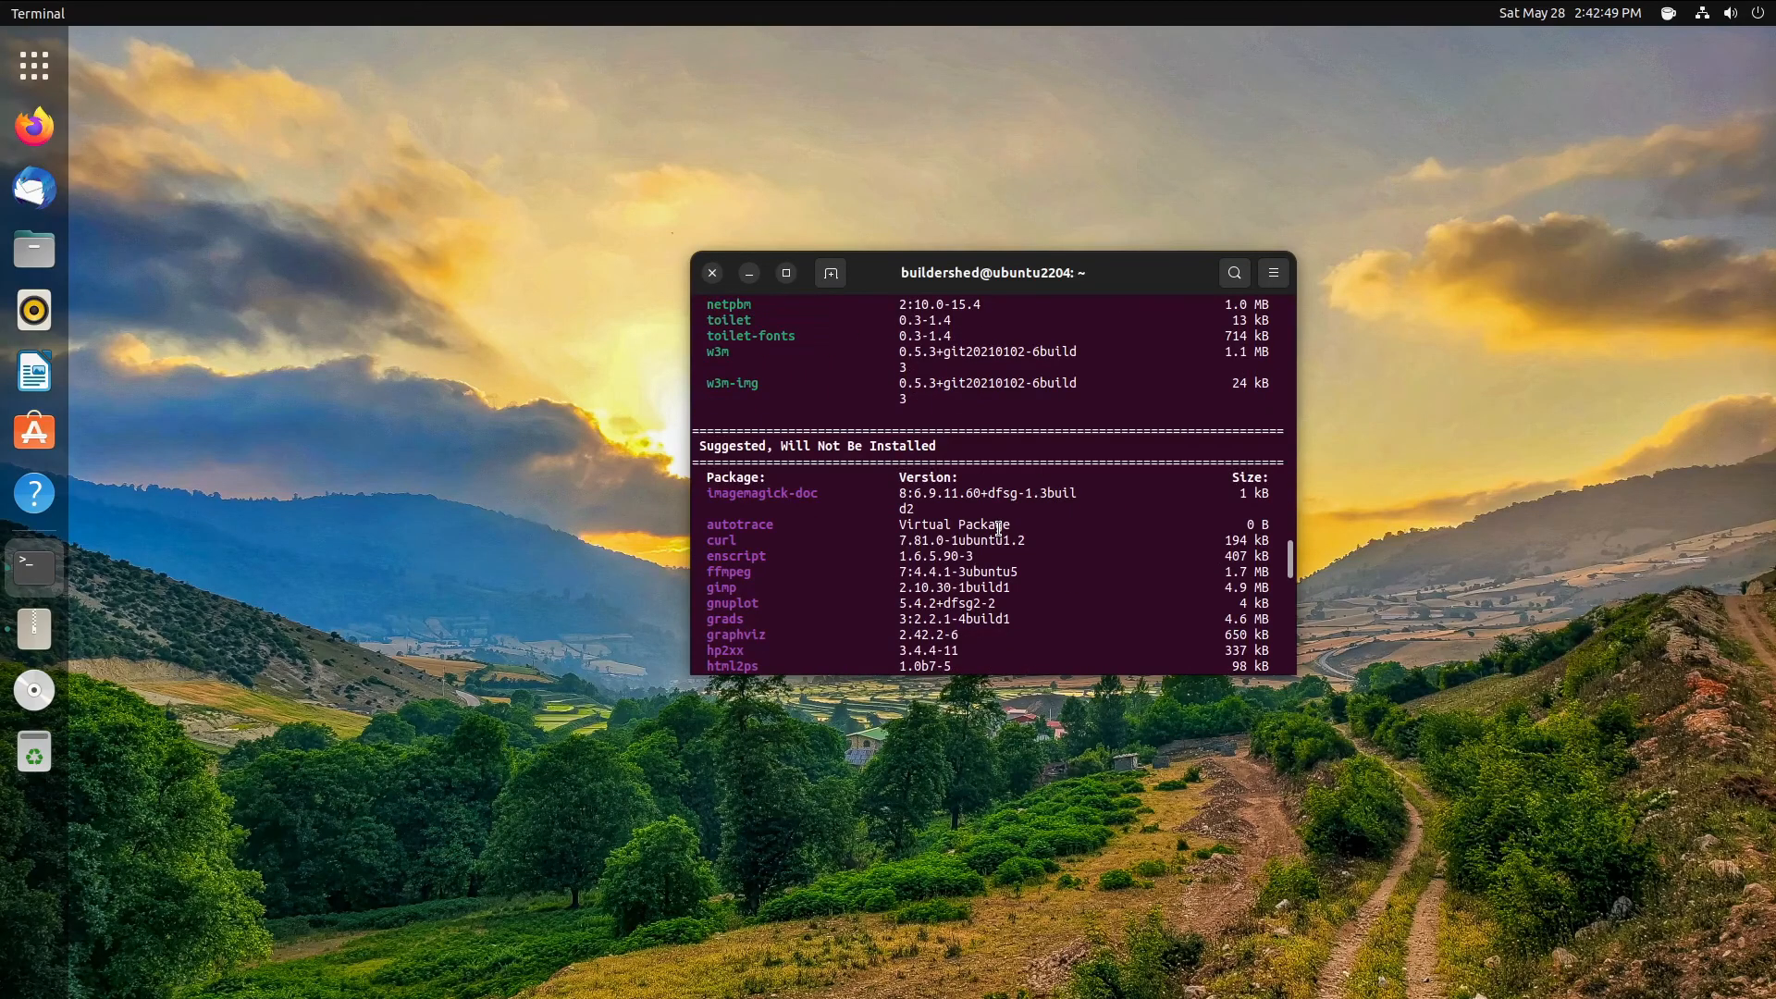
{"action": "scroll", "coordinate": [995, 529], "scroll_direction": "up", "scroll_amount": 4}
{"action": "scroll", "coordinate": [995, 528], "scroll_direction": "up", "scroll_amount": 7}
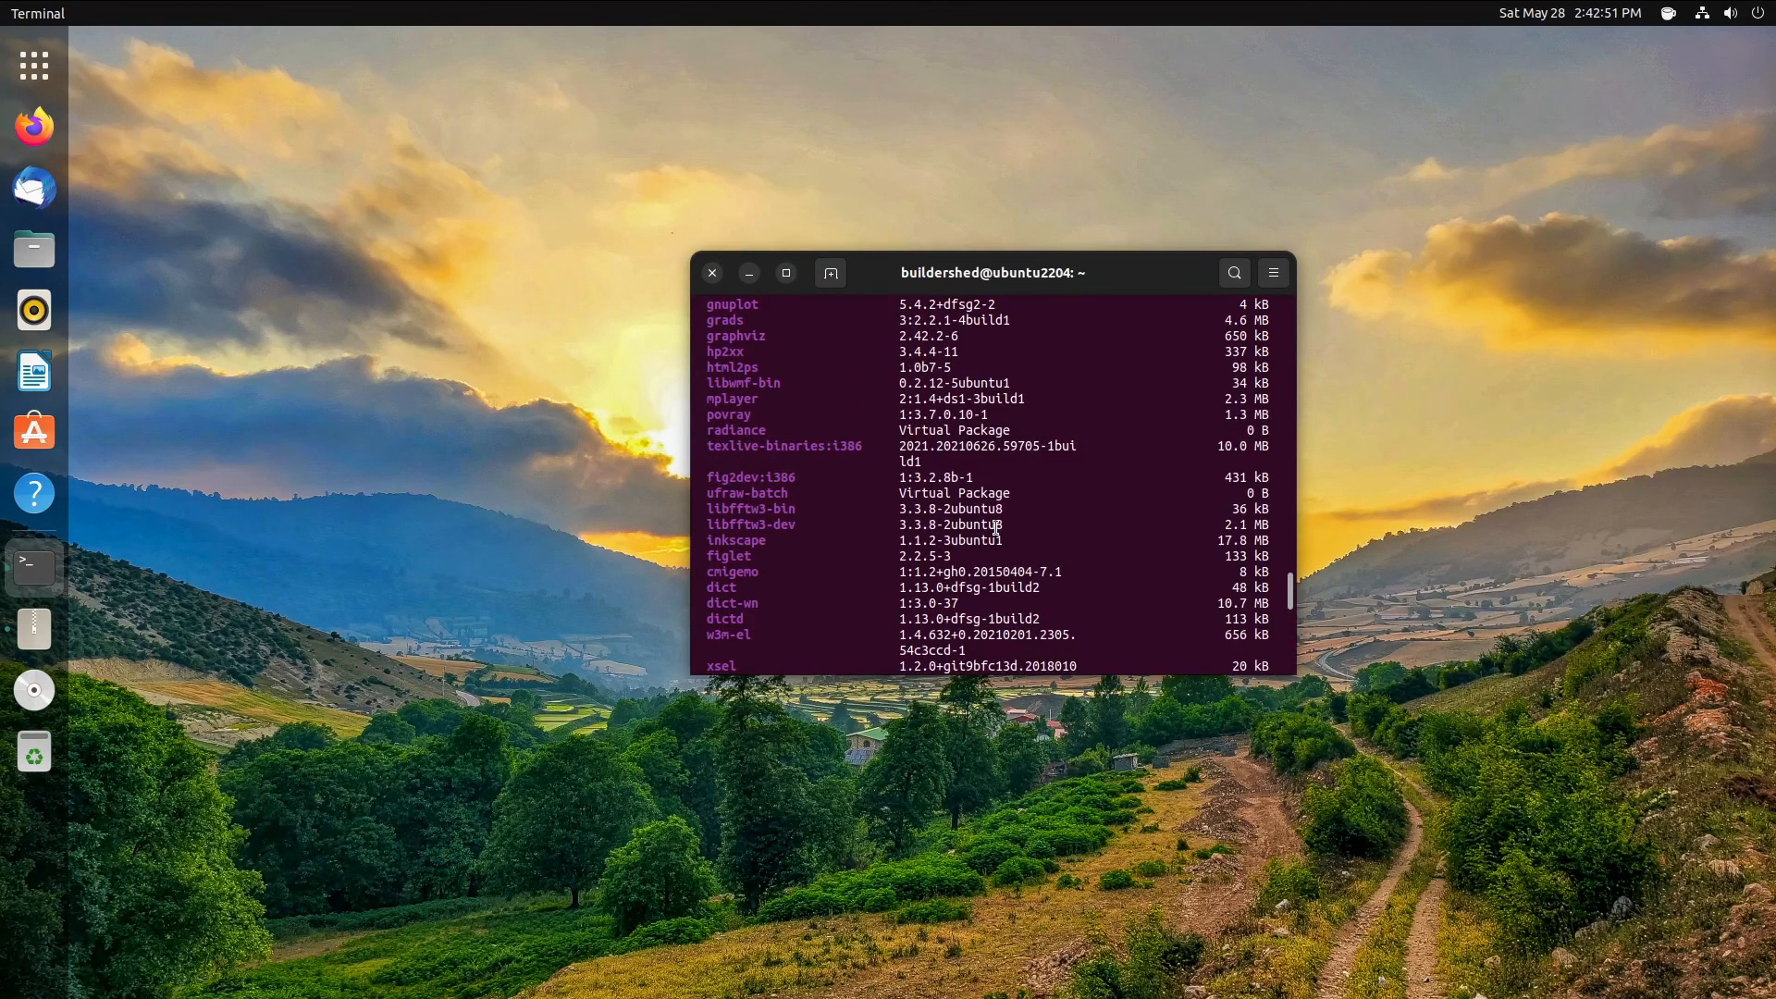
{"action": "scroll", "coordinate": [995, 528], "scroll_direction": "up", "scroll_amount": 1}
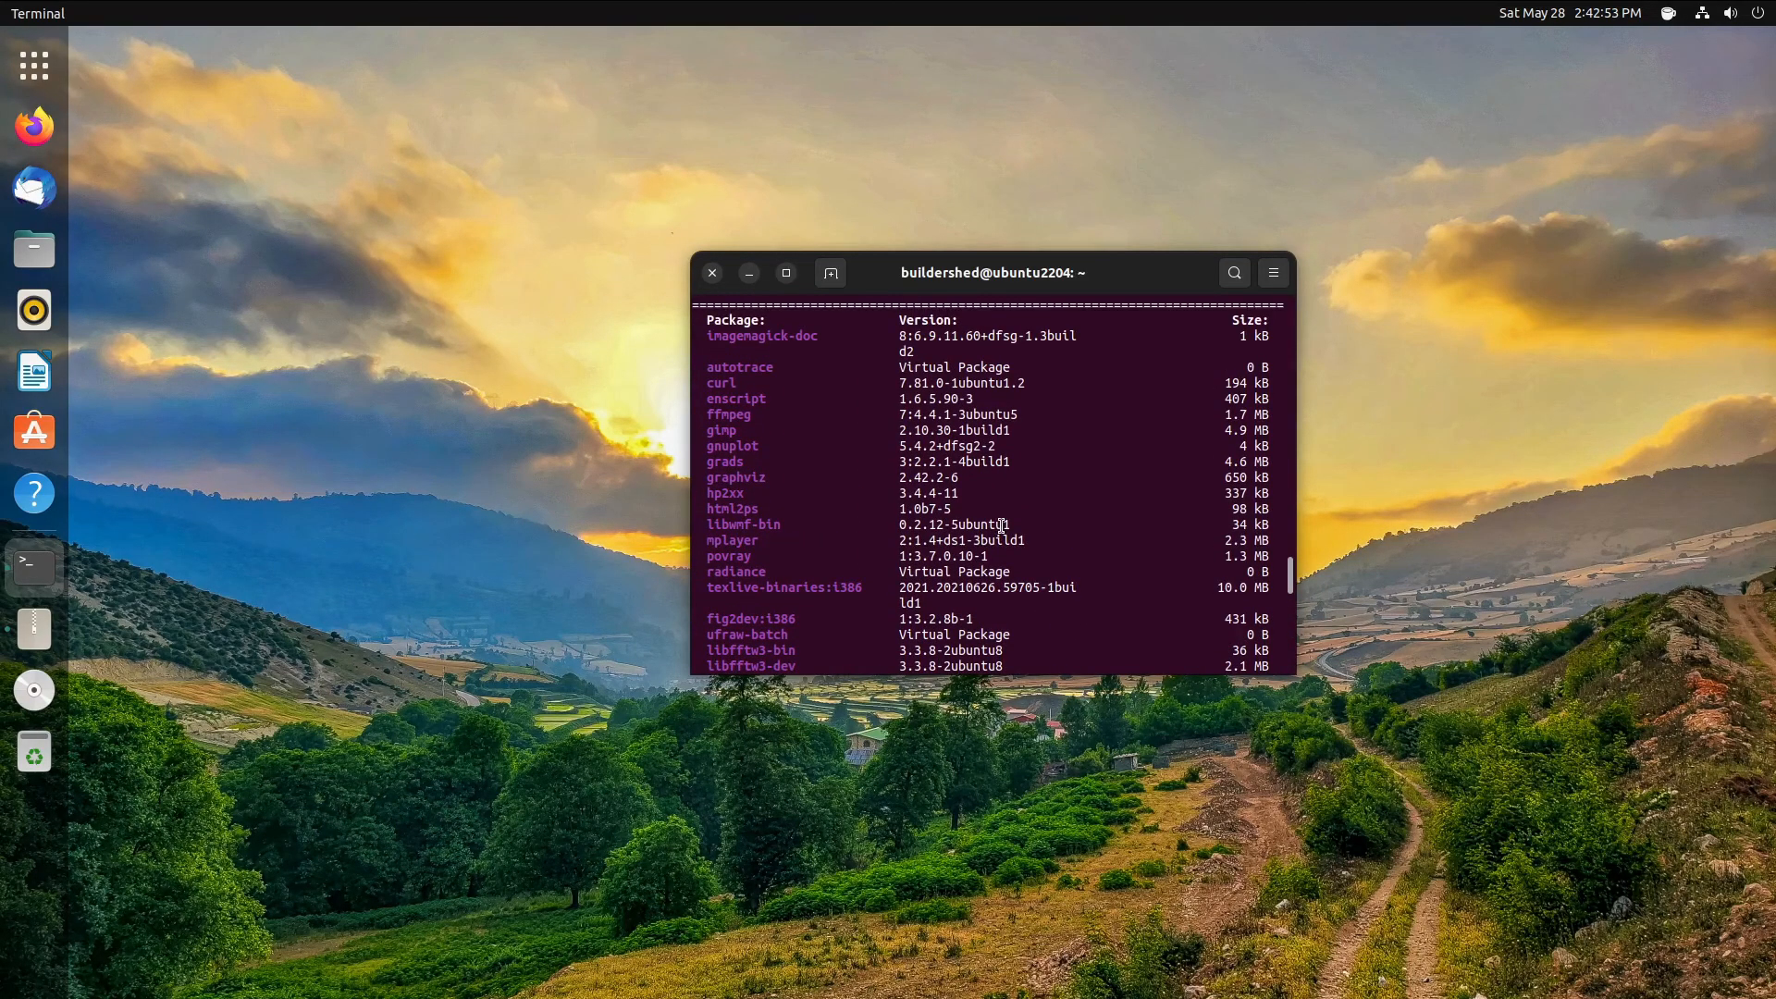
{"action": "scroll", "coordinate": [1001, 526], "scroll_direction": "down", "scroll_amount": 1}
{"action": "scroll", "coordinate": [1002, 526], "scroll_direction": "up", "scroll_amount": 1}
{"action": "scroll", "coordinate": [1002, 525], "scroll_direction": "down", "scroll_amount": 4}
{"action": "scroll", "coordinate": [1001, 525], "scroll_direction": "down", "scroll_amount": 1}
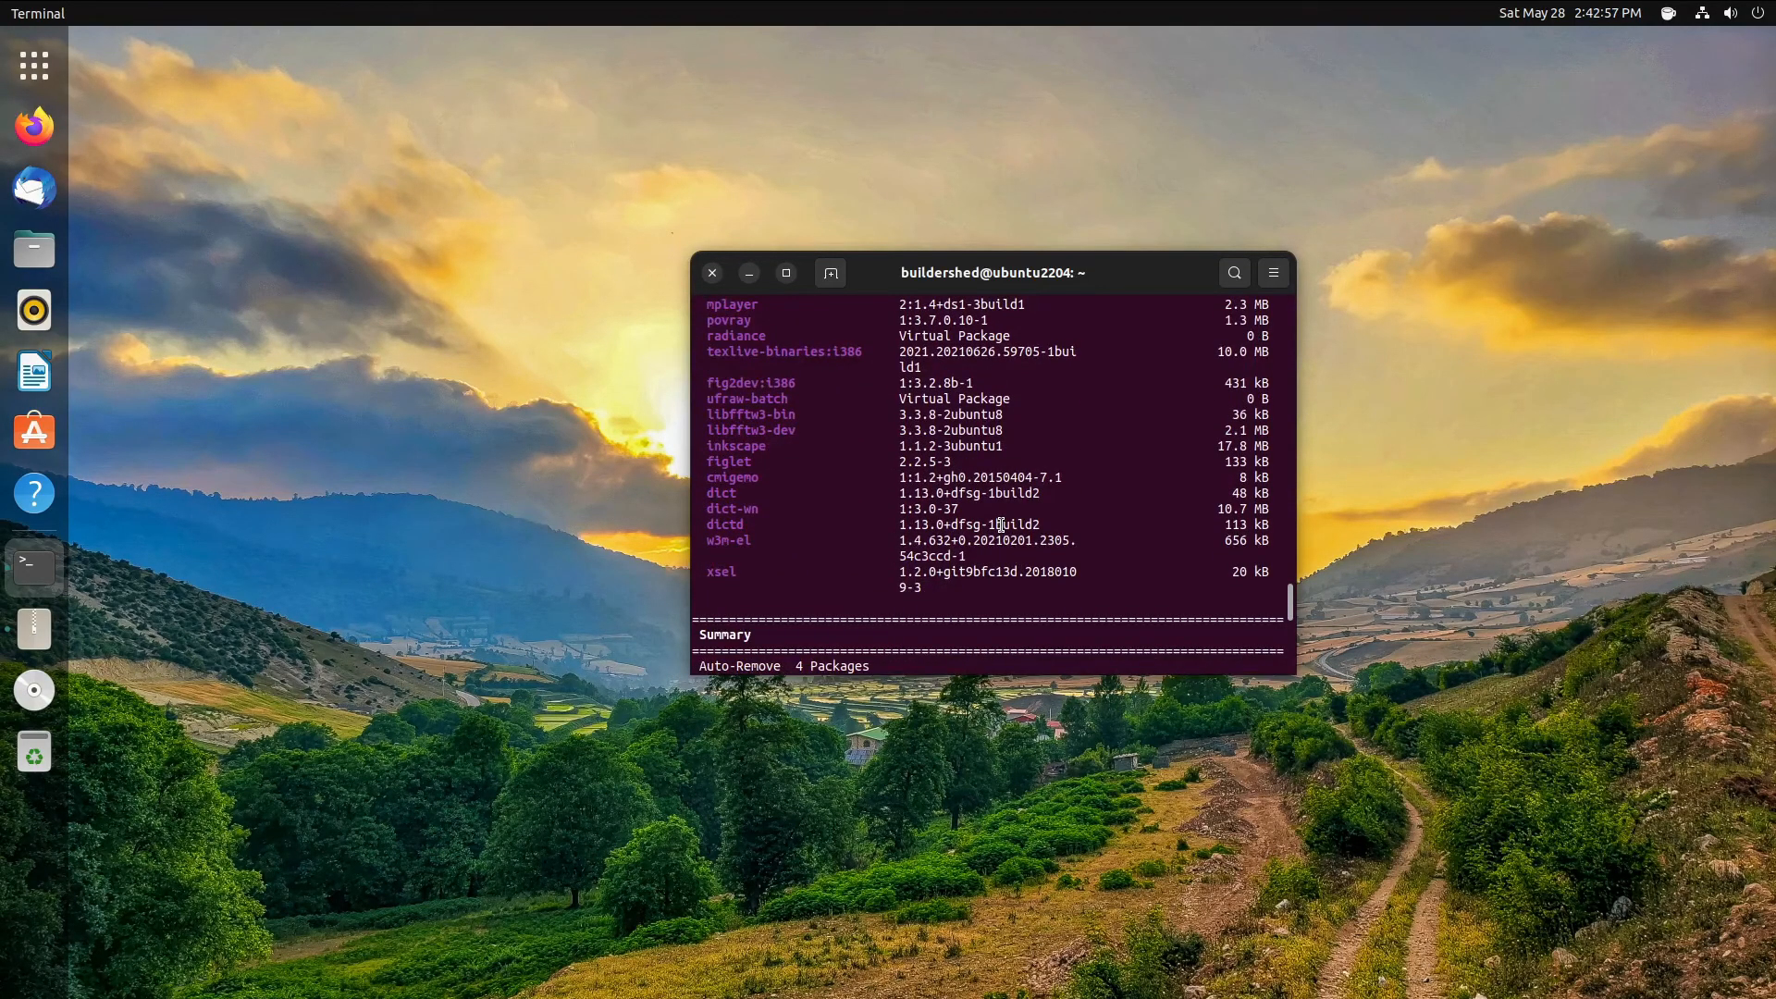
{"action": "type", "text": "y"}
{"action": "key", "text": "Return"}
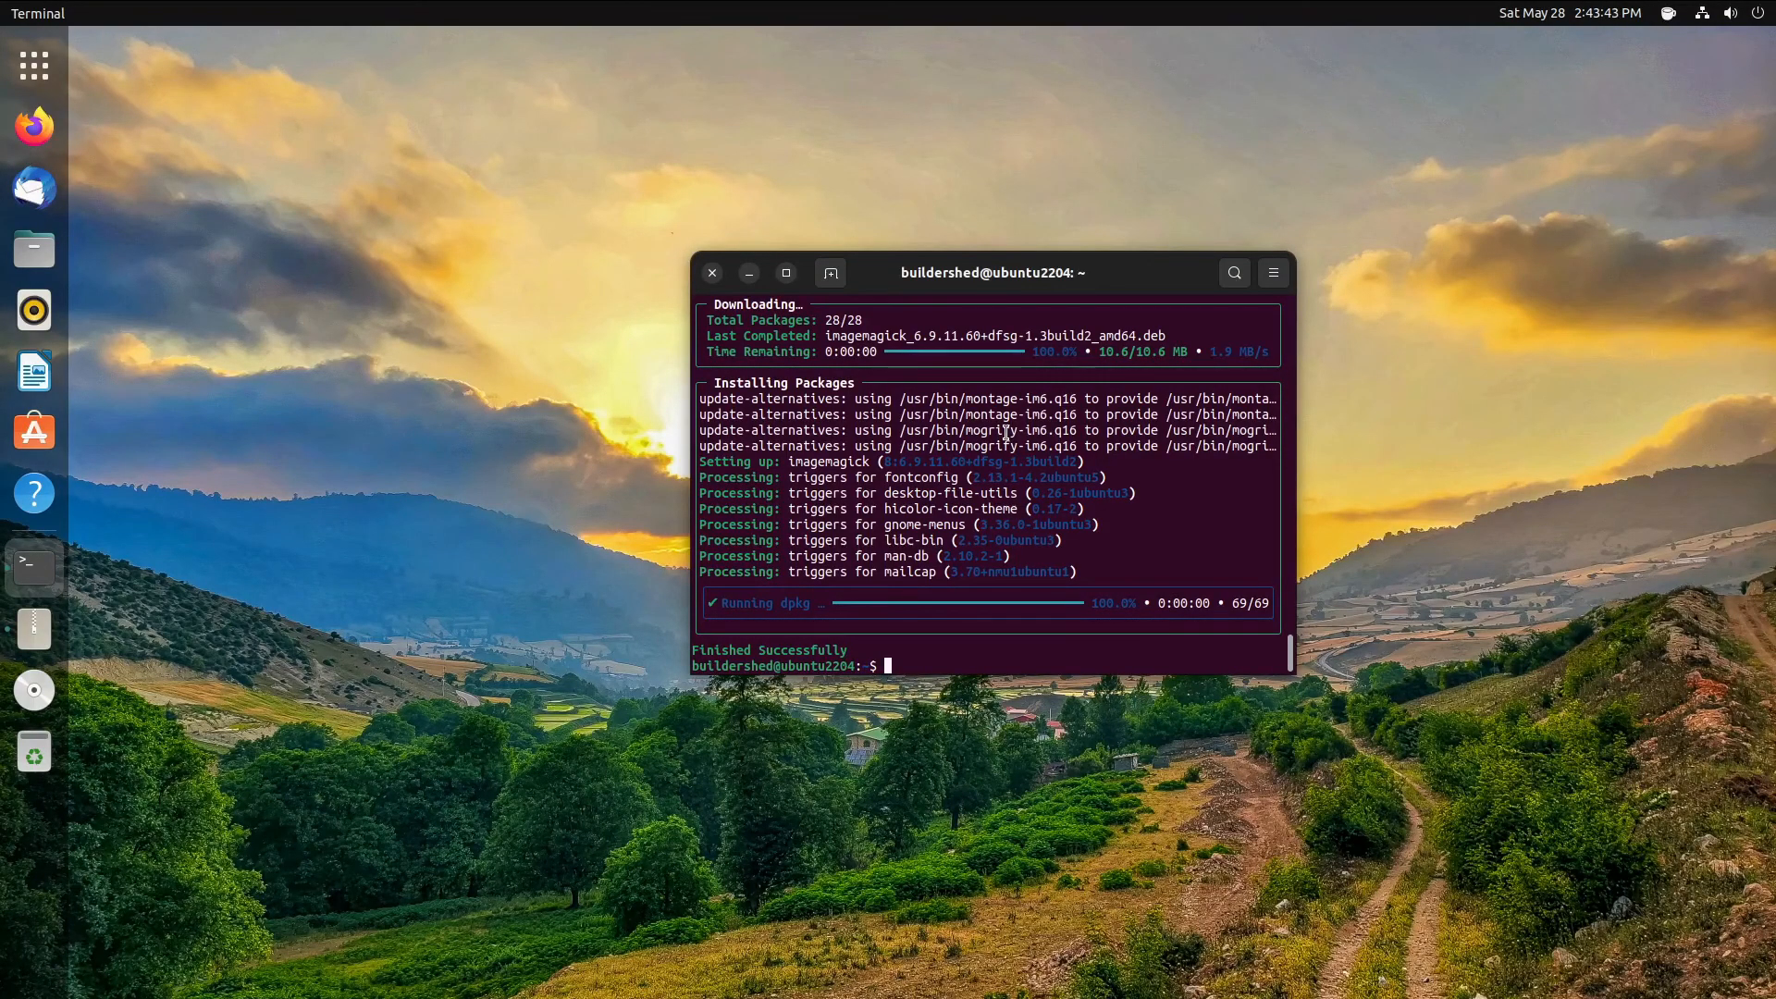
- Run neofetch to show the Ubuntu 22.04 details, then launch zsh for the Powerlevel10k prompt
{"action": "type", "text": "neofetch"}
{"action": "key", "text": "Return"}
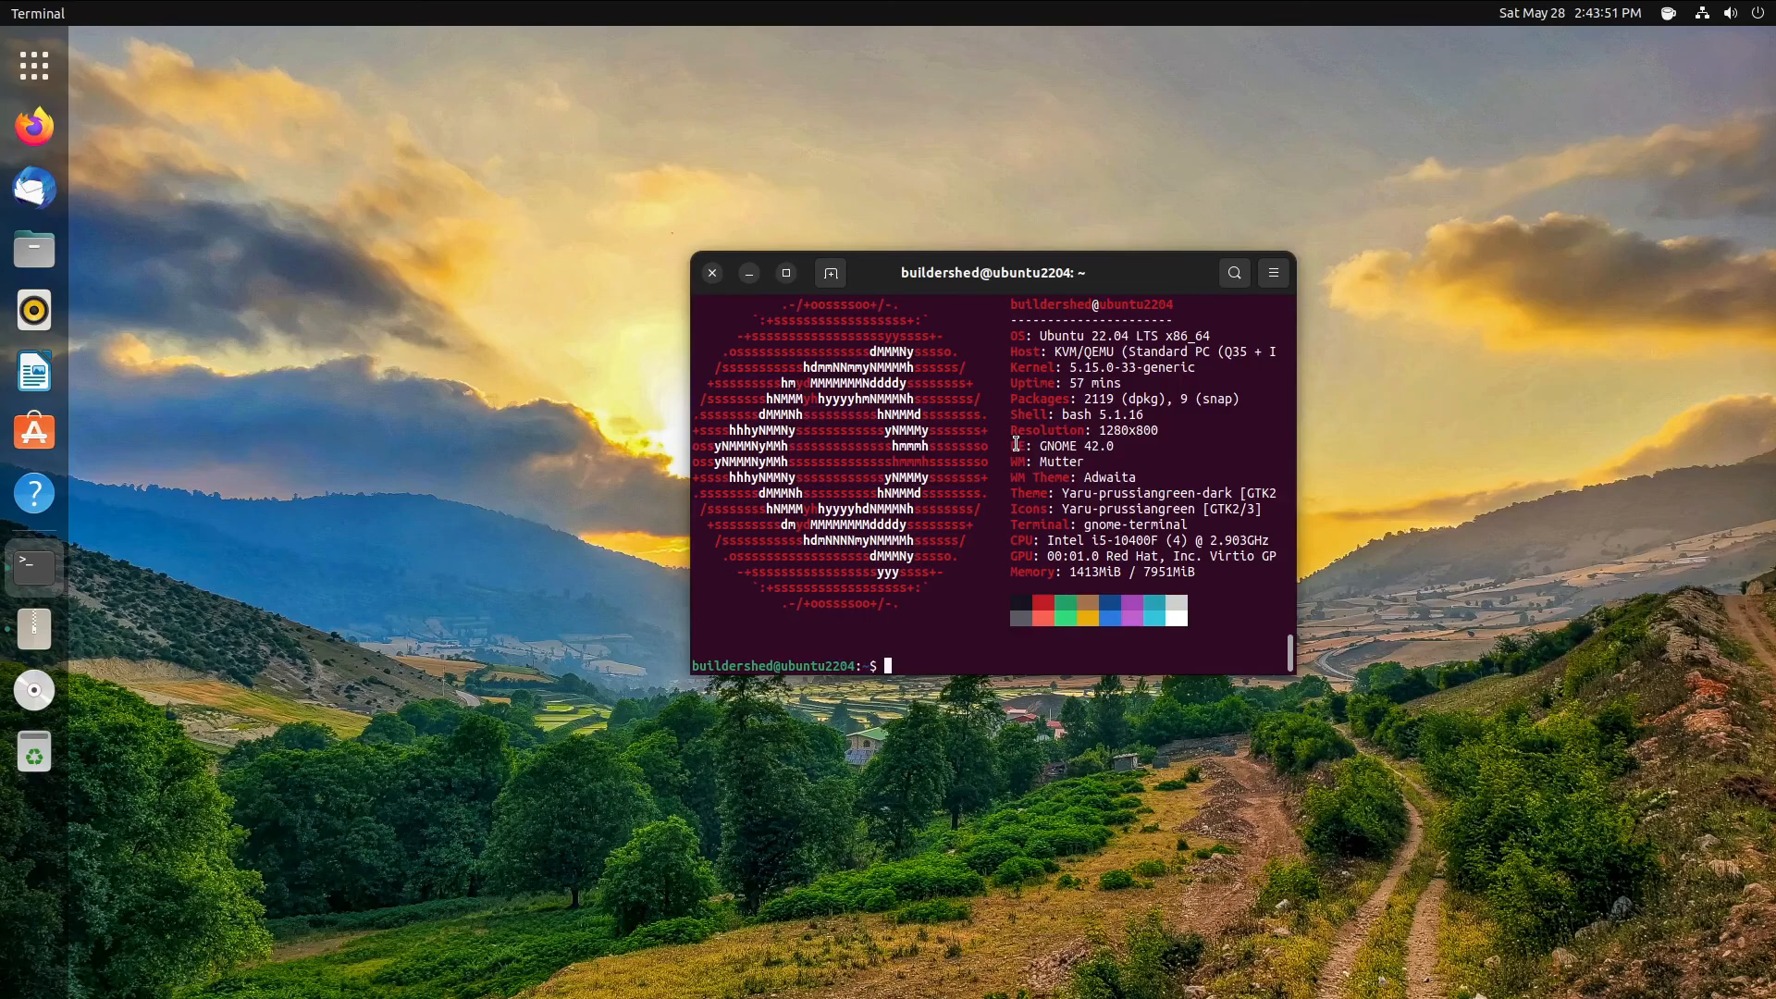
{"action": "type", "text": "zsh"}
{"action": "key", "text": "Return"}
{"action": "type", "text": "clea"}
{"action": "key", "text": "BackSpace"}
{"action": "key", "text": "BackSpace"}
{"action": "key", "text": "BackSpace"}
{"action": "key", "text": "BackSpace"}
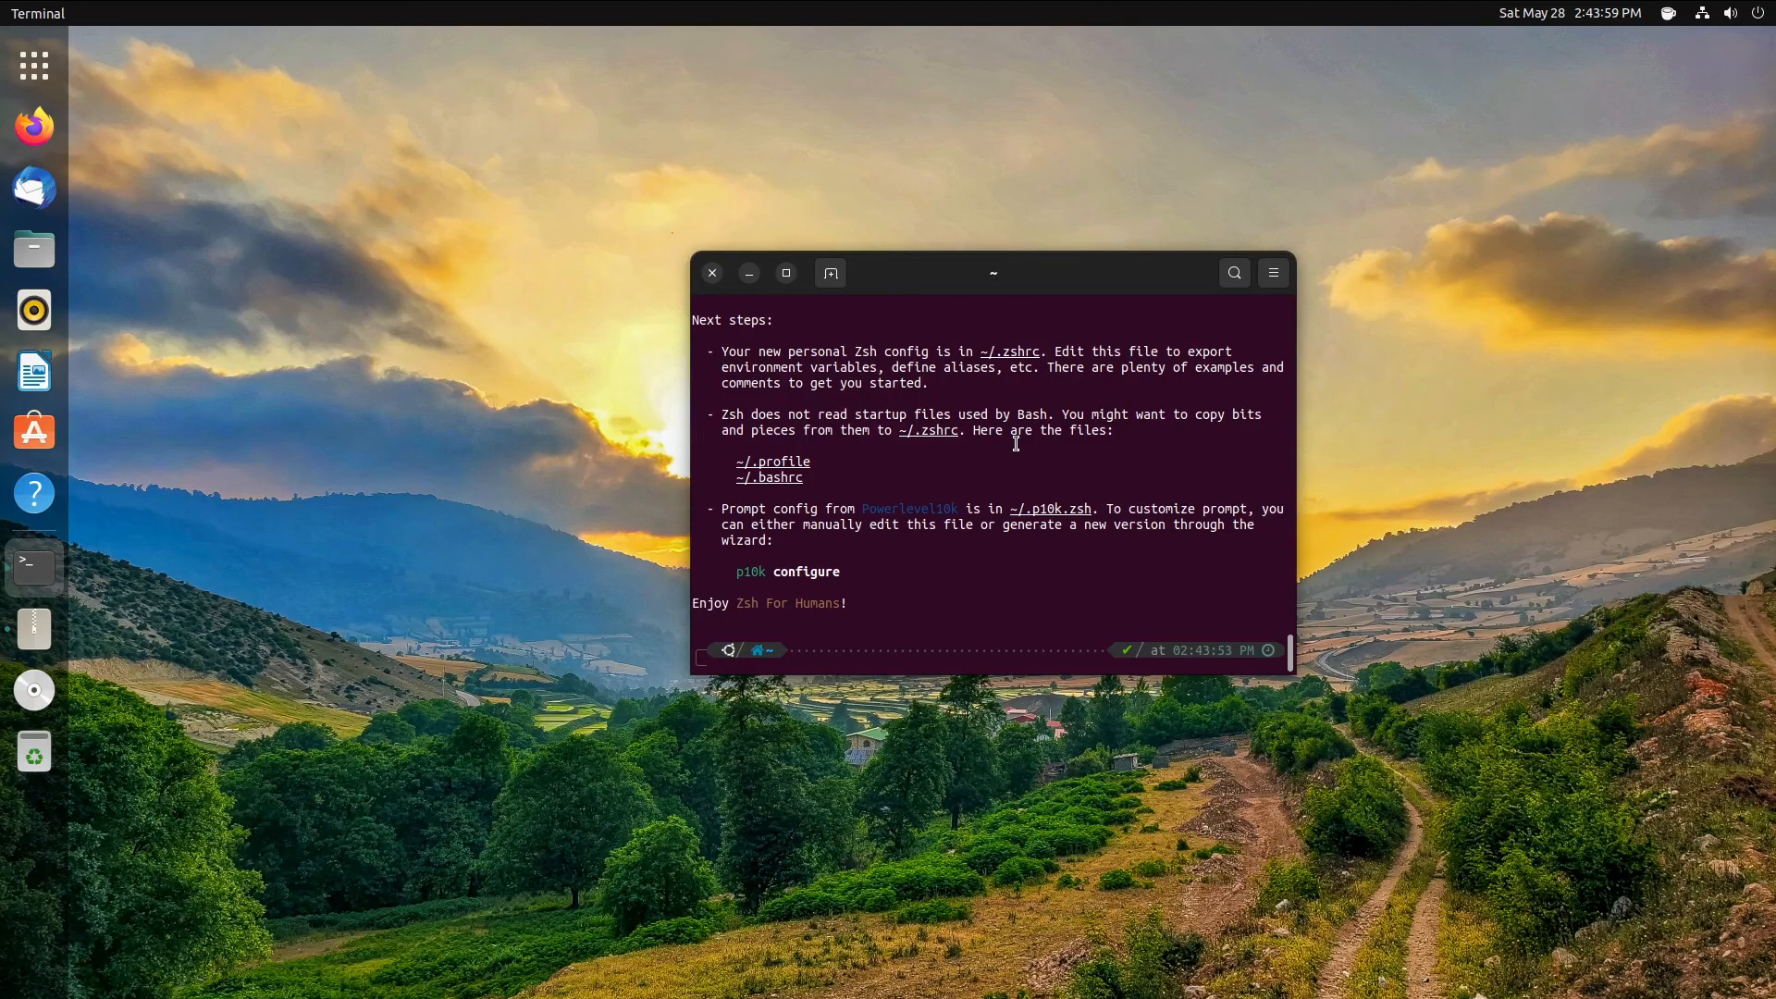
{"action": "scroll", "coordinate": [1016, 444], "scroll_direction": "up", "scroll_amount": 2}
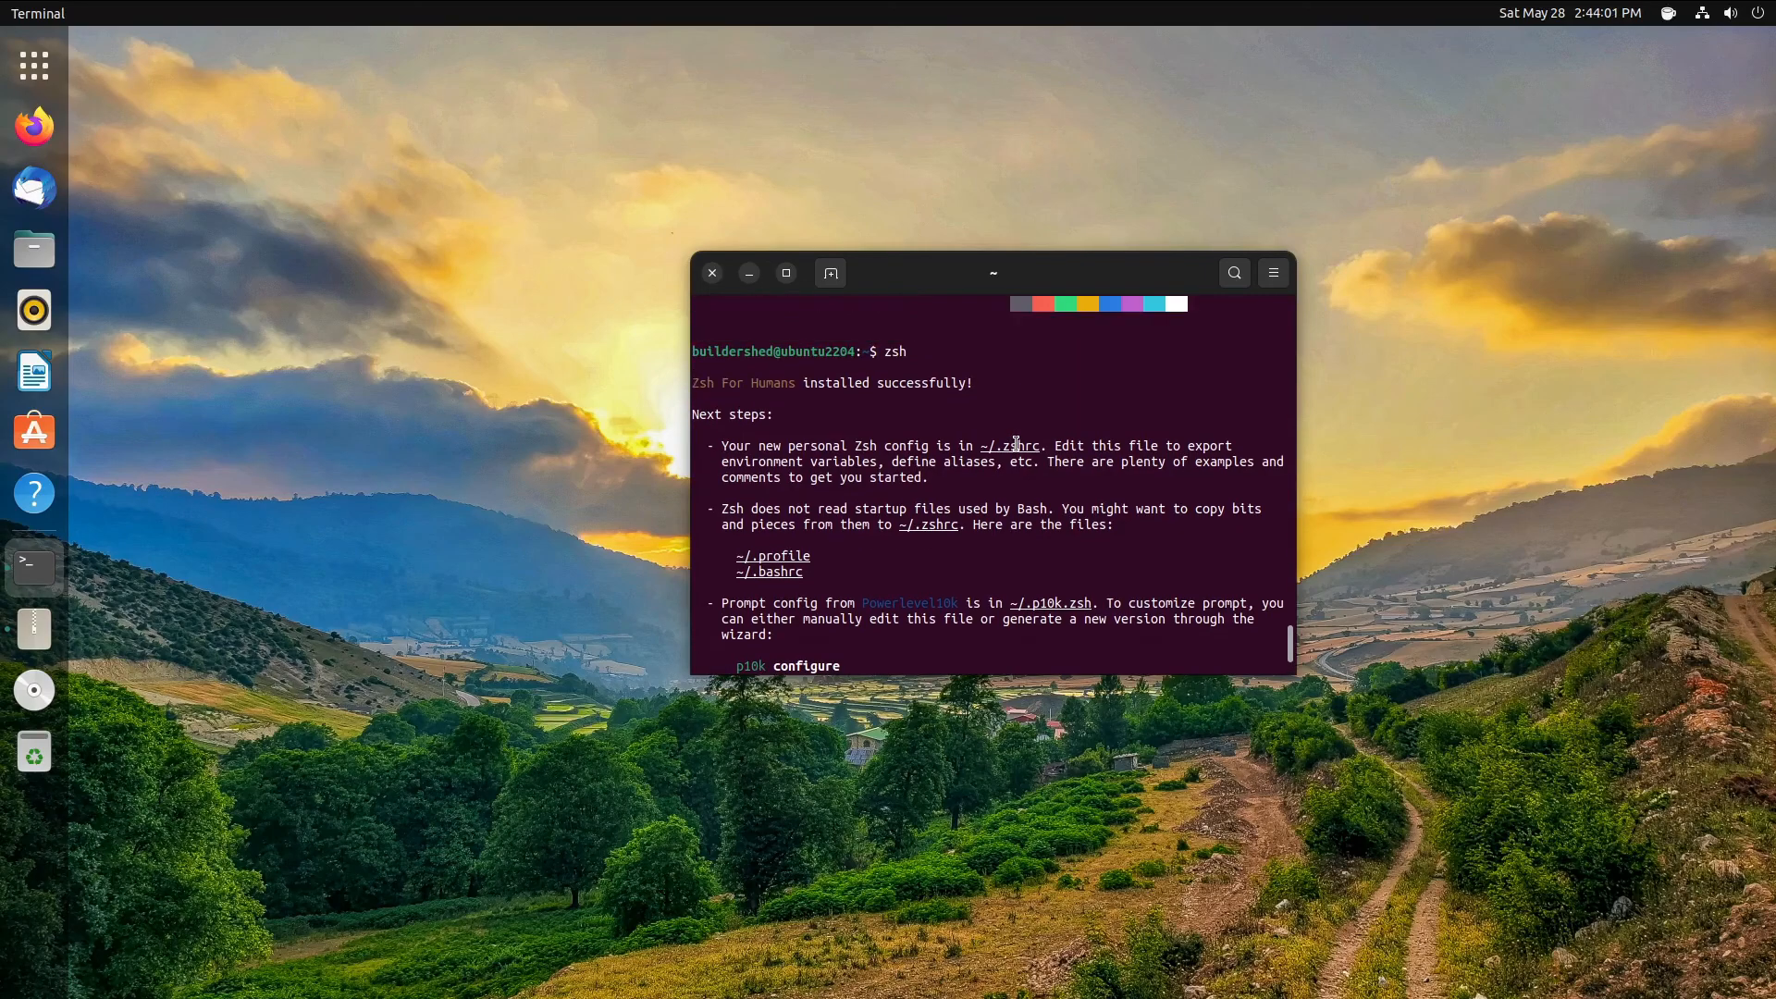
{"action": "scroll", "coordinate": [1015, 444], "scroll_direction": "down", "scroll_amount": 2}
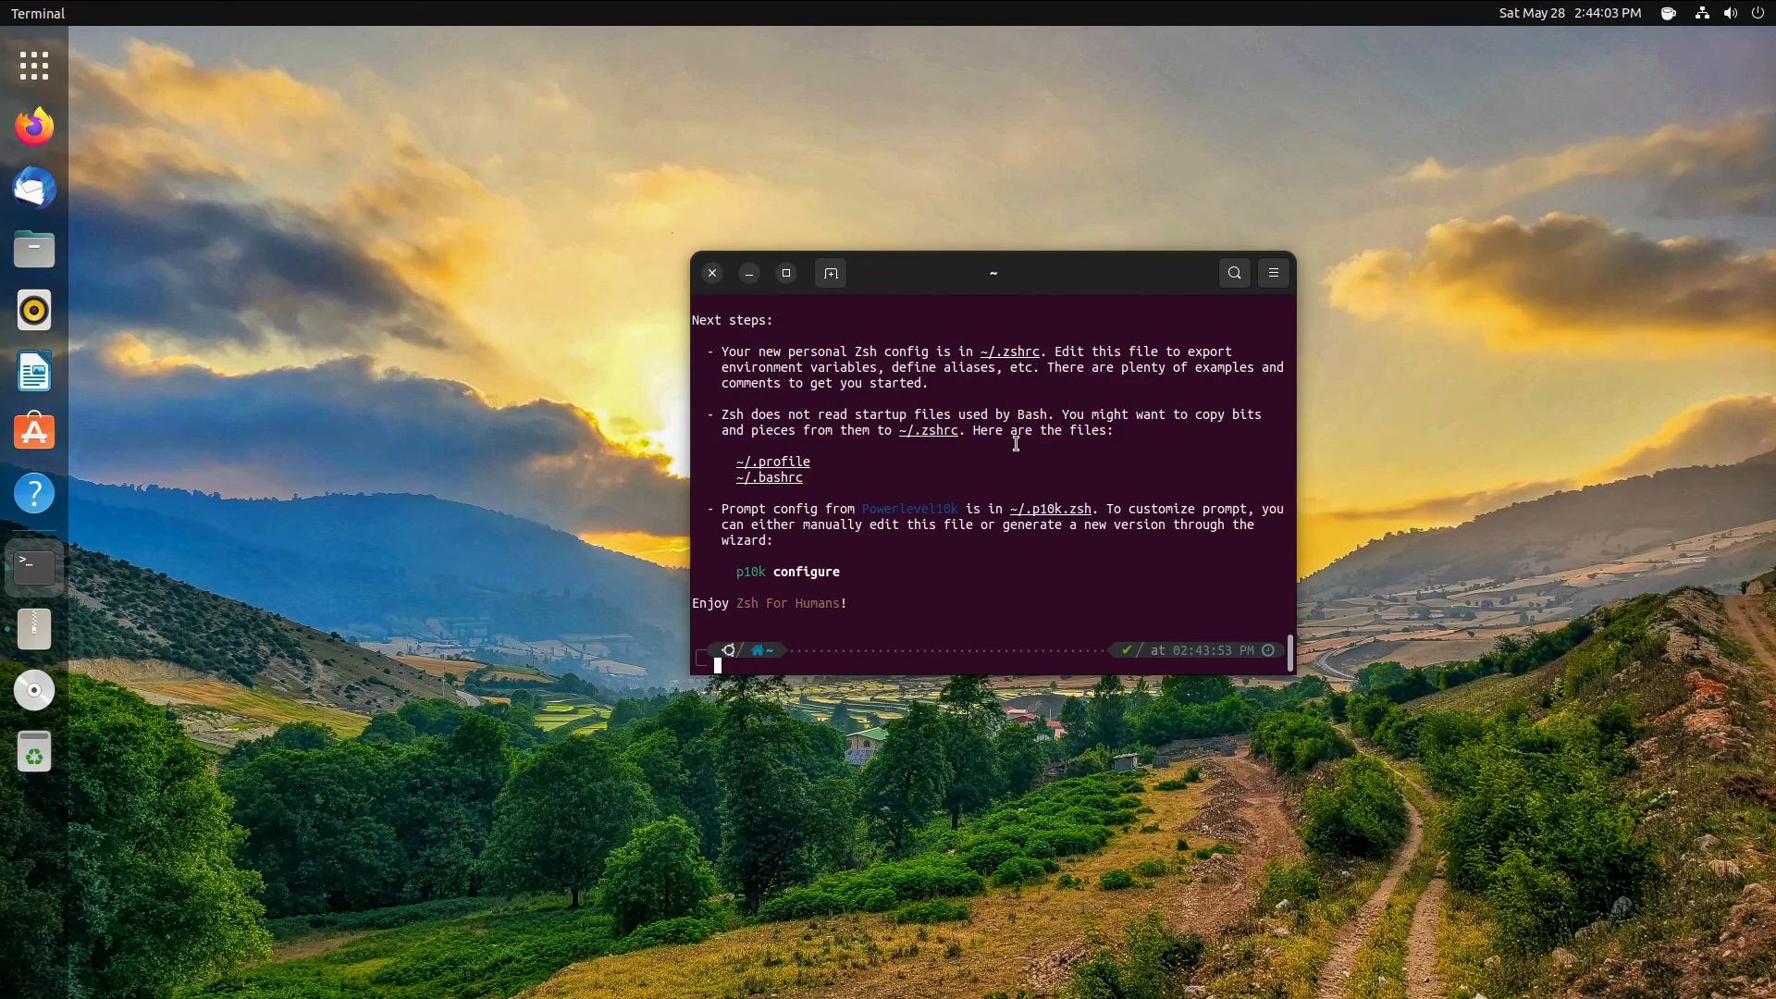